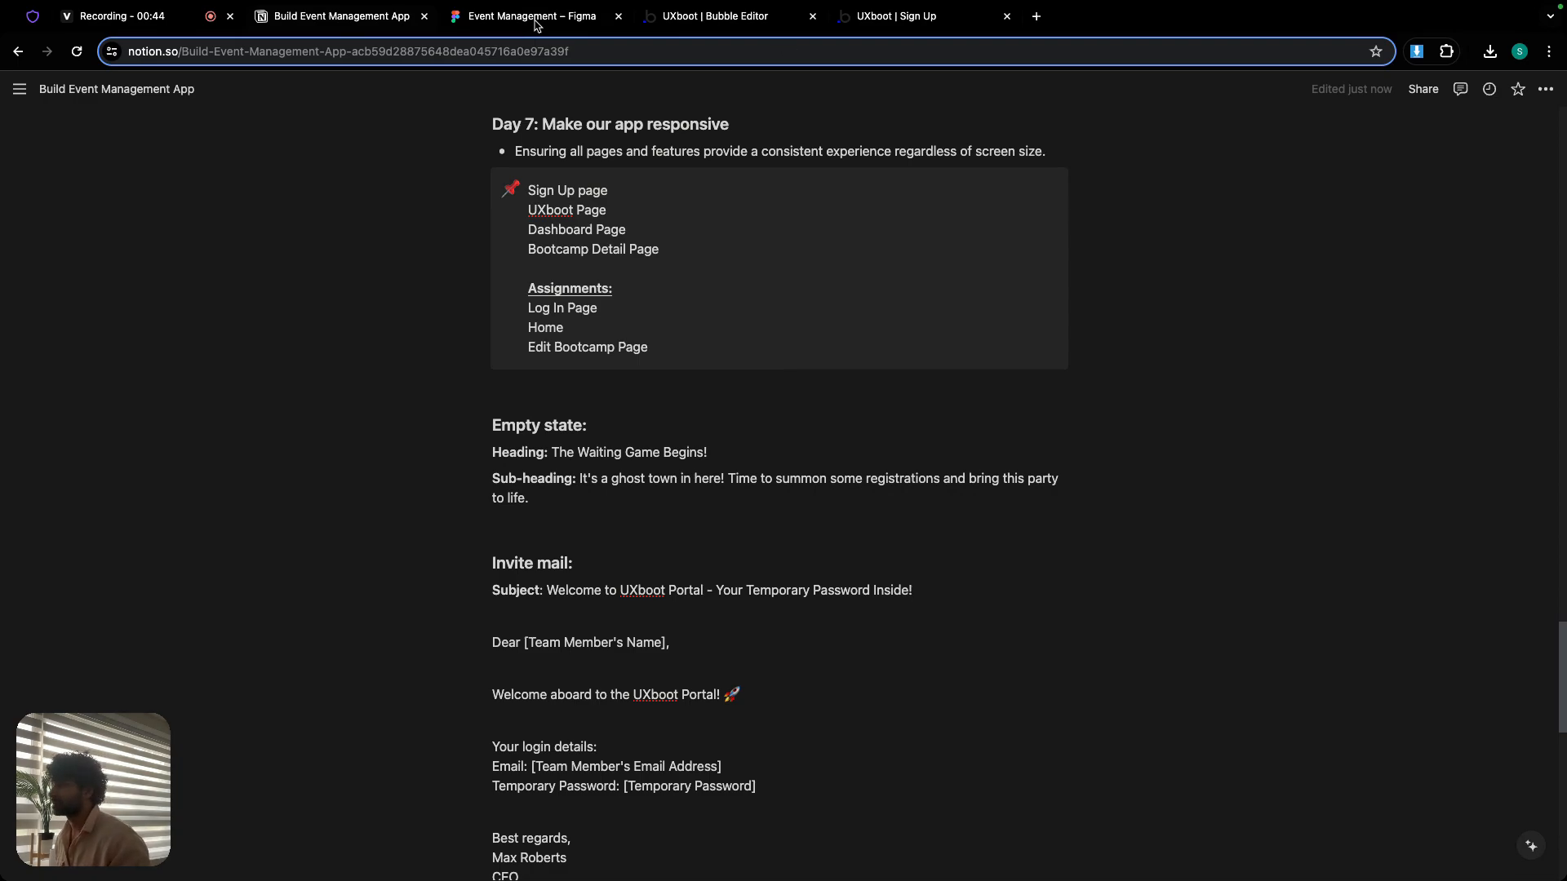
- Check the device breakpoint diagram in Figma and open the index page in the Bubble editor
{"action": "left_click", "coordinate": [535, 19]}
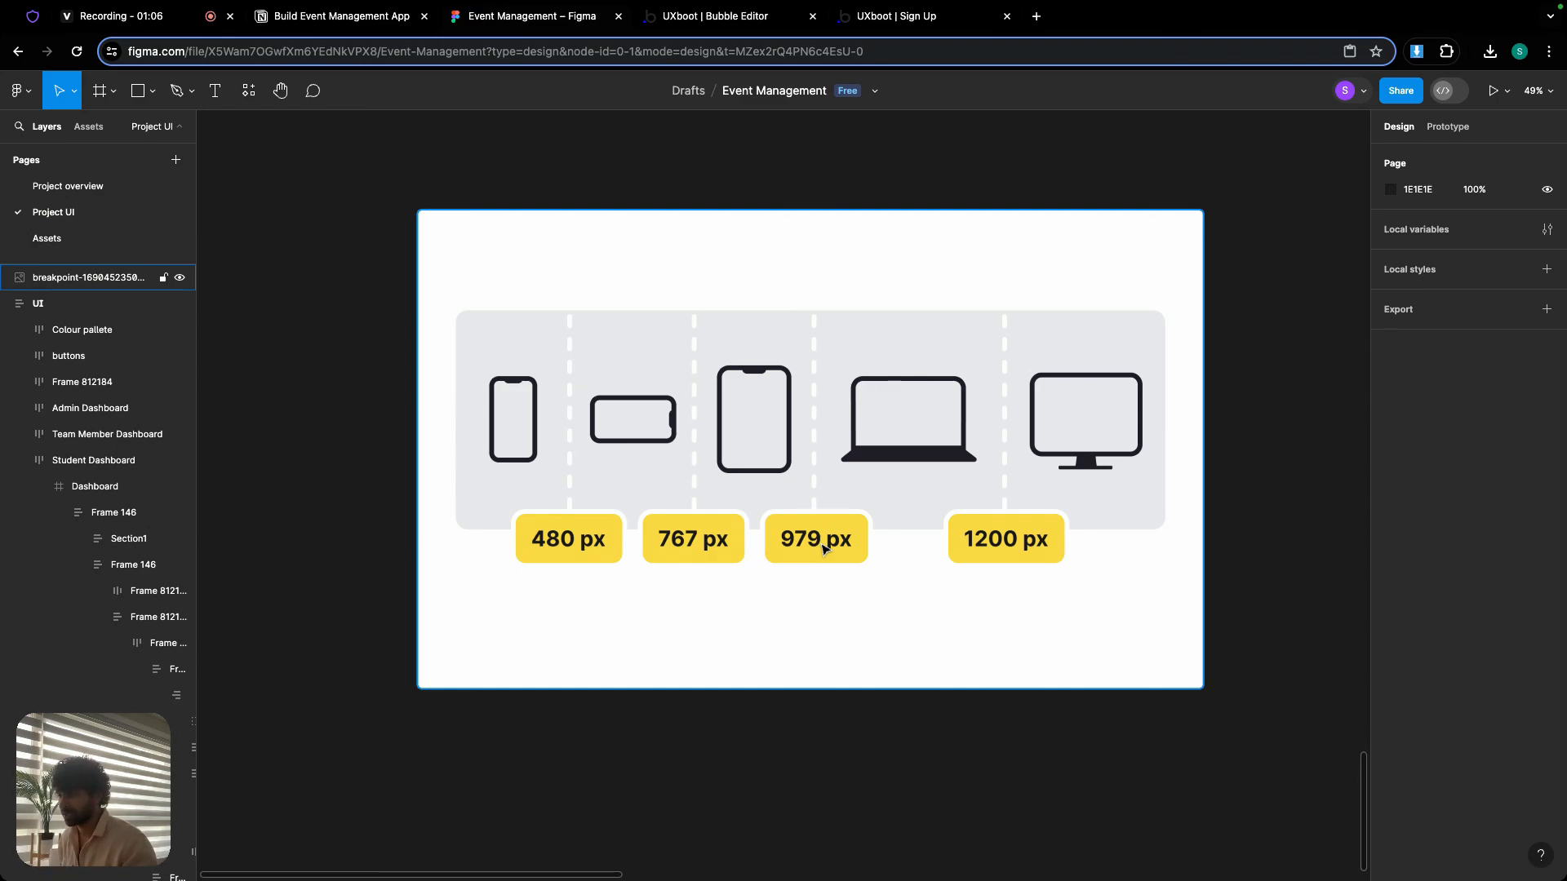
{"action": "left_click", "coordinate": [760, 168]}
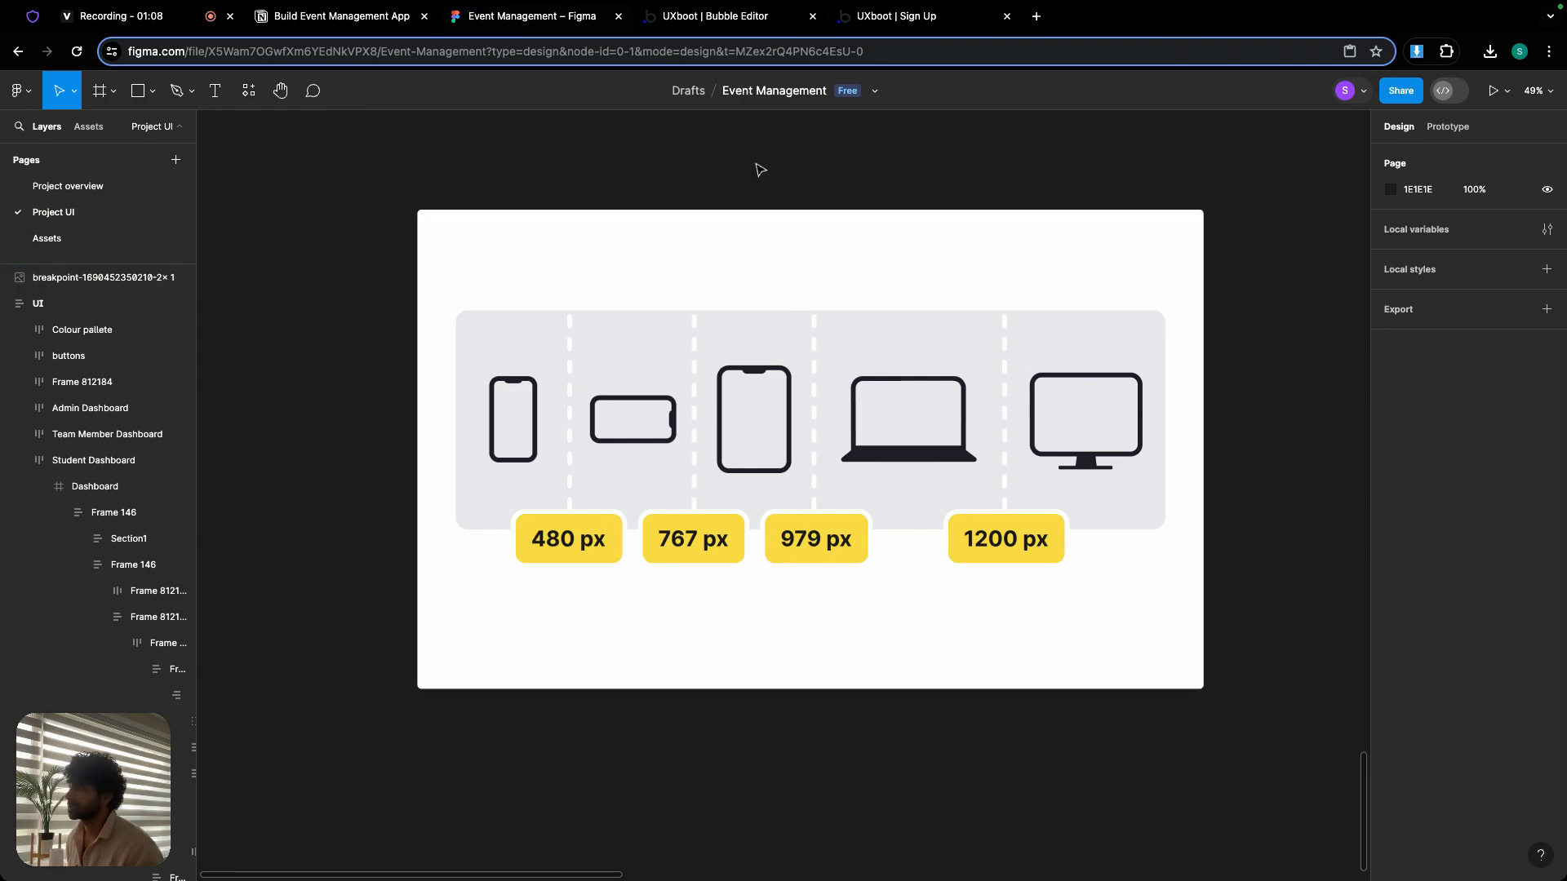
{"action": "left_click", "coordinate": [704, 17]}
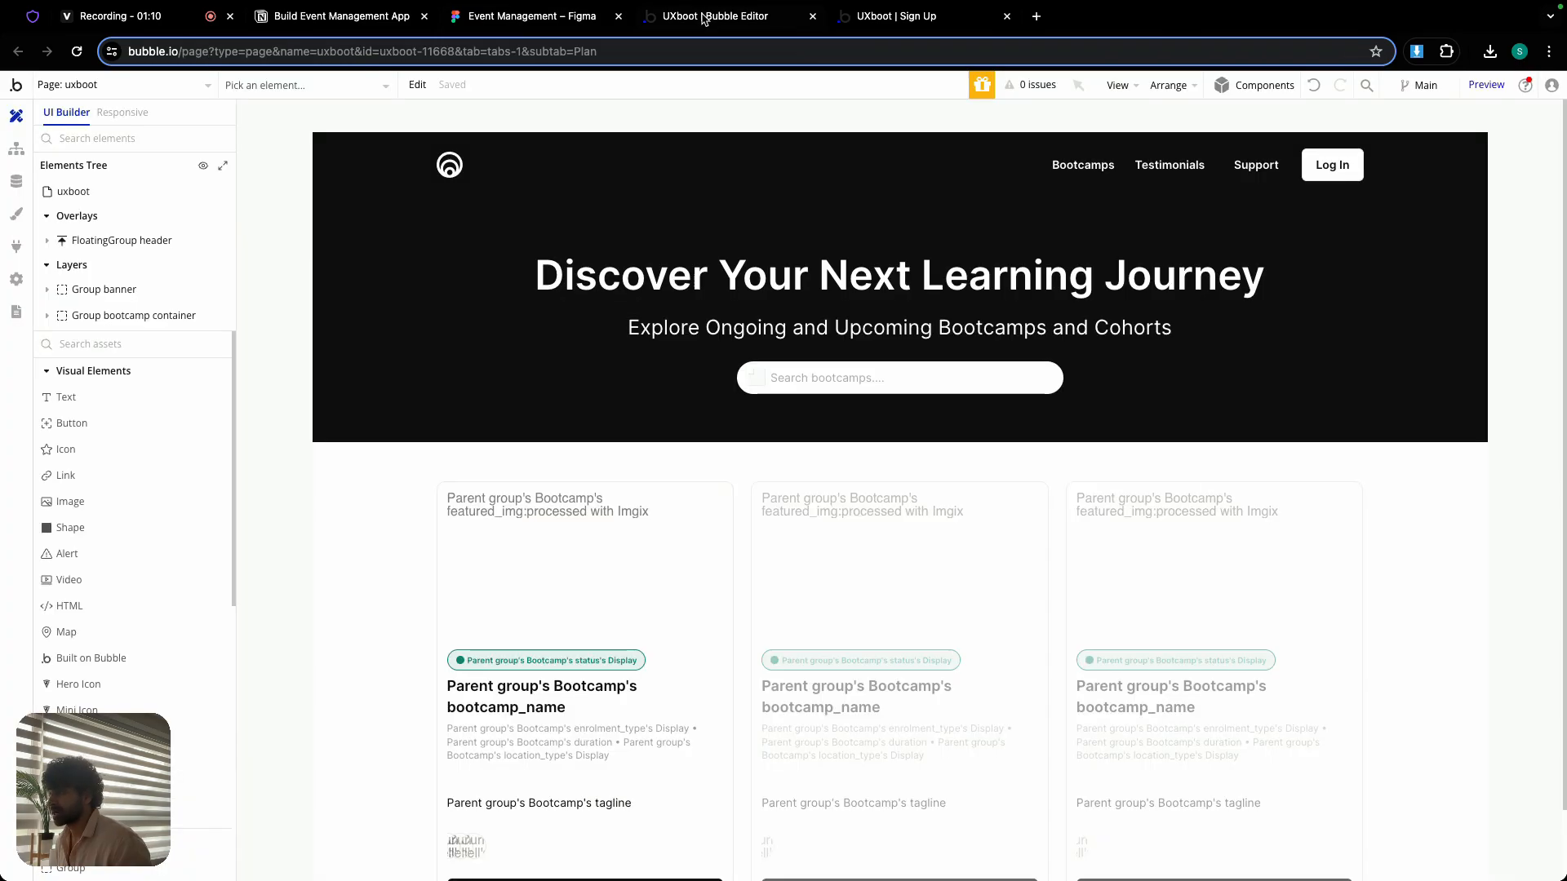
{"action": "left_click", "coordinate": [205, 87]}
{"action": "left_click", "coordinate": [86, 138]}
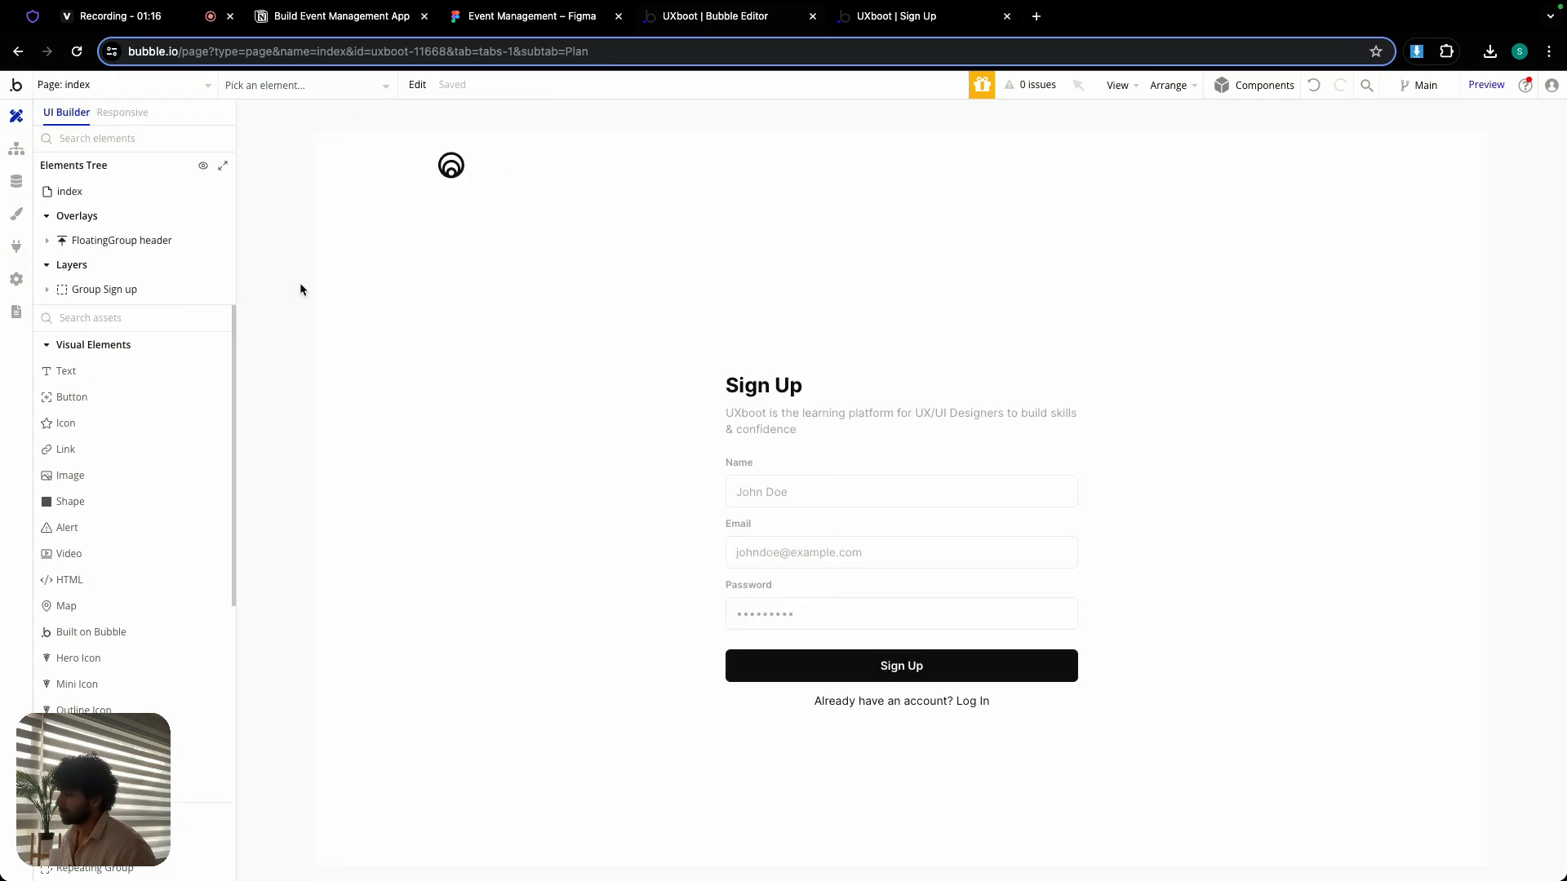
- Inspect the appearance properties of the Group Sign up element
{"action": "double_click", "coordinate": [832, 363]}
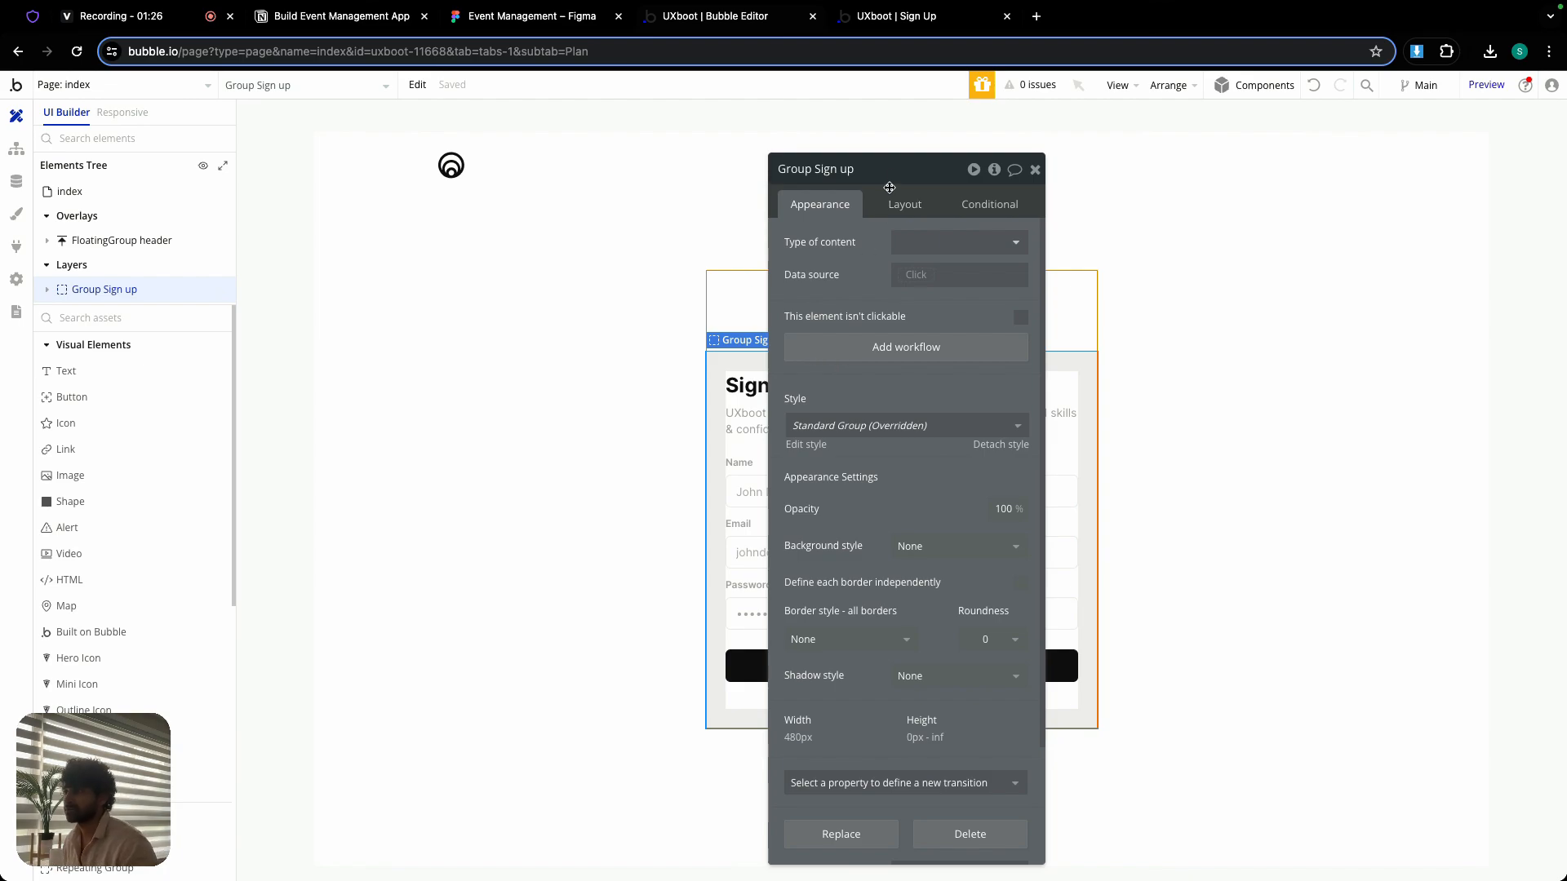
{"action": "left_click_drag", "start_coordinate": [898, 169], "coordinate": [424, 187]}
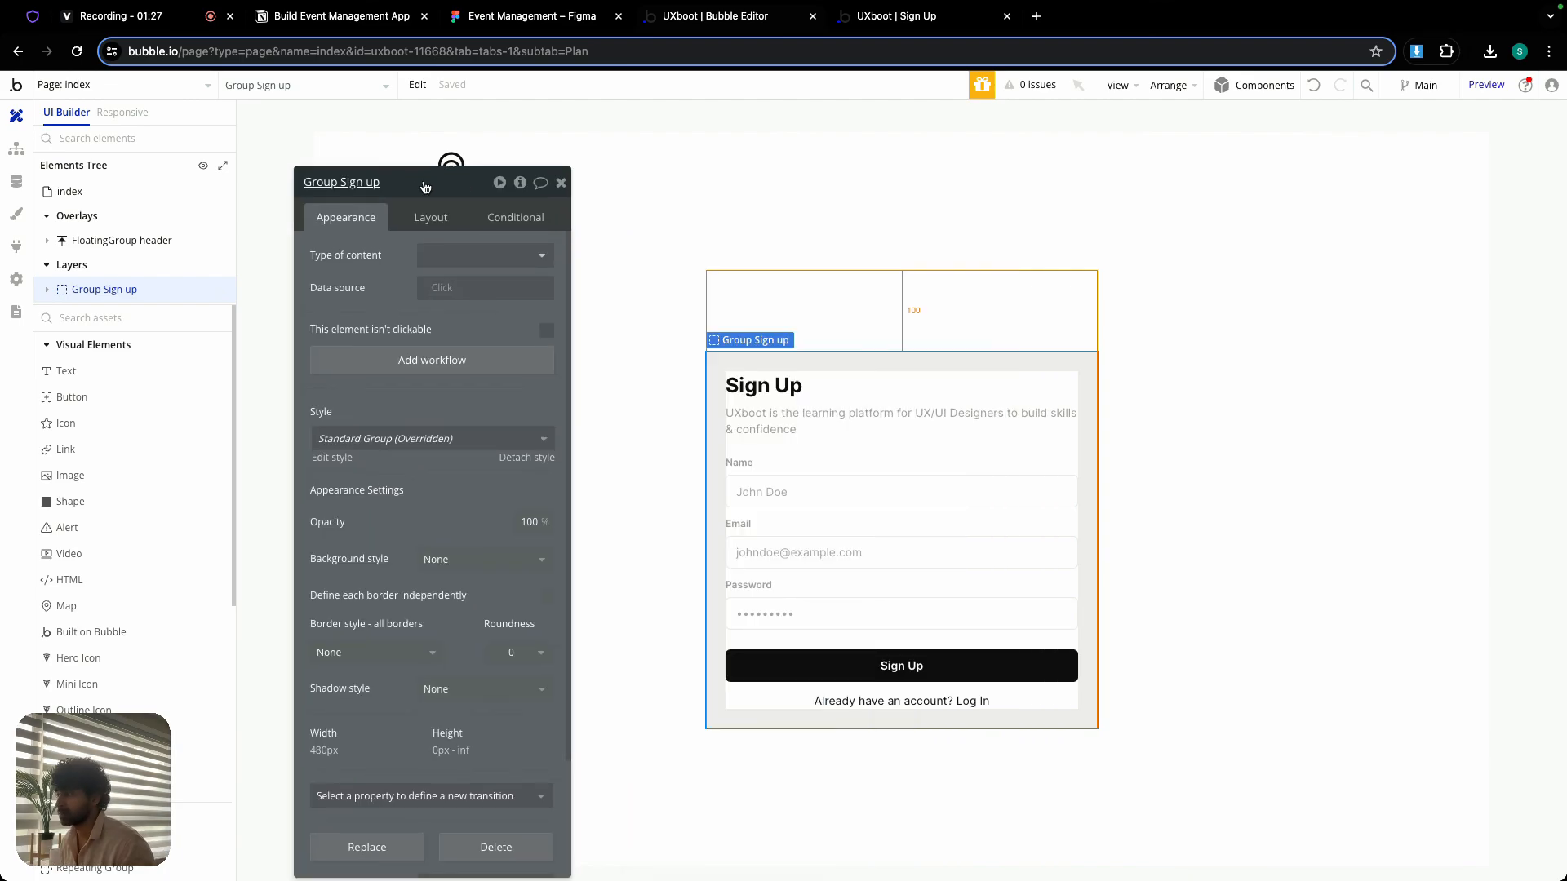
{"action": "left_click", "coordinate": [561, 182]}
- Check the live Sign Up page's responsiveness by narrowing the browser window to phone width and widening it again
{"action": "left_click", "coordinate": [909, 17]}
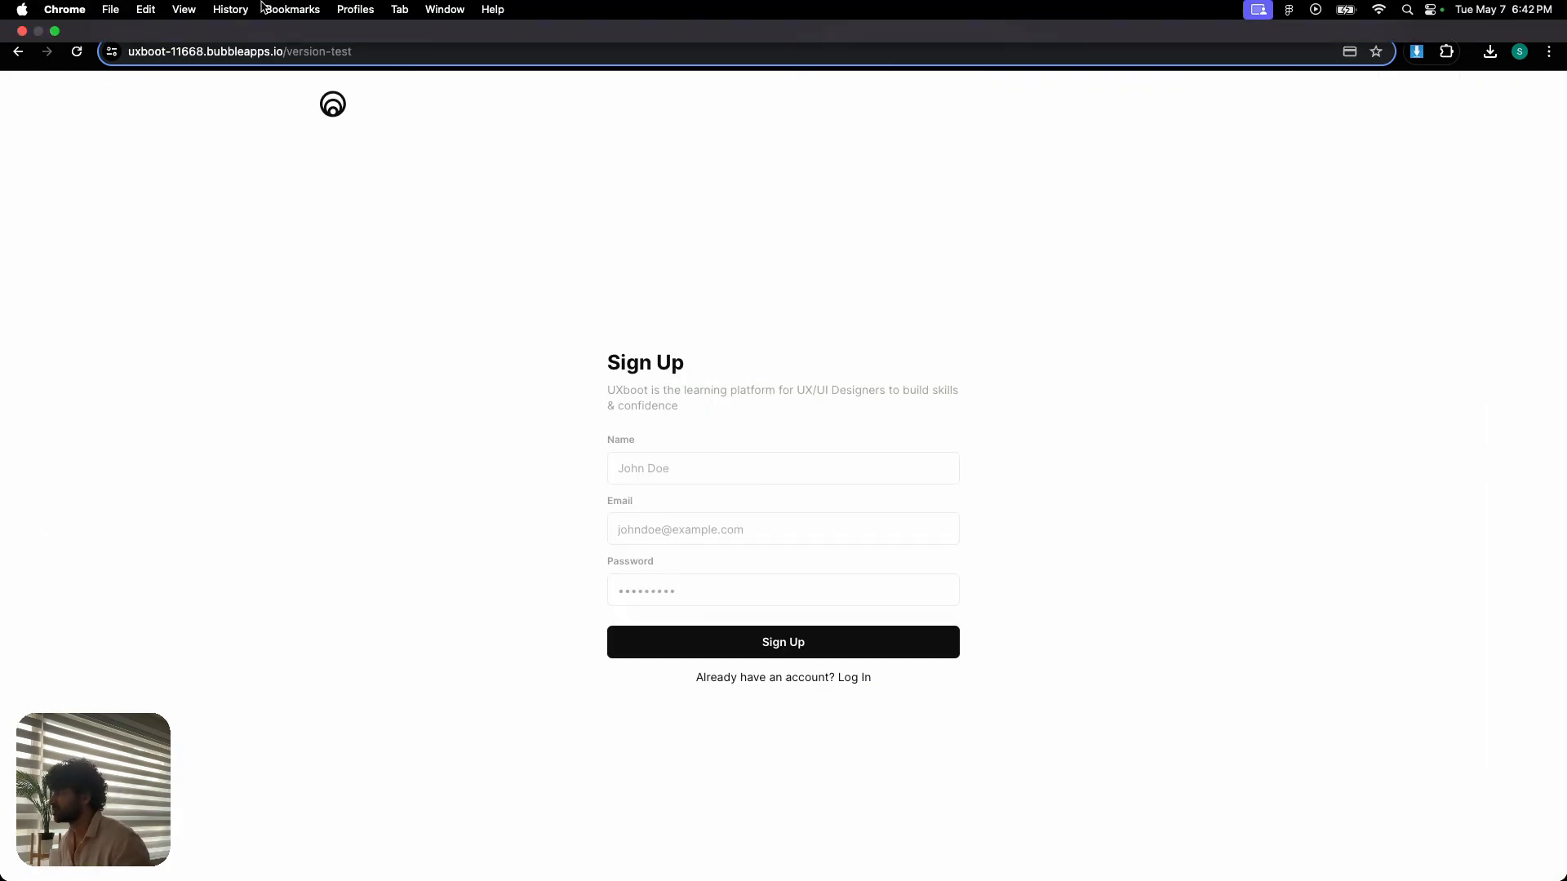
{"action": "left_click", "coordinate": [54, 34]}
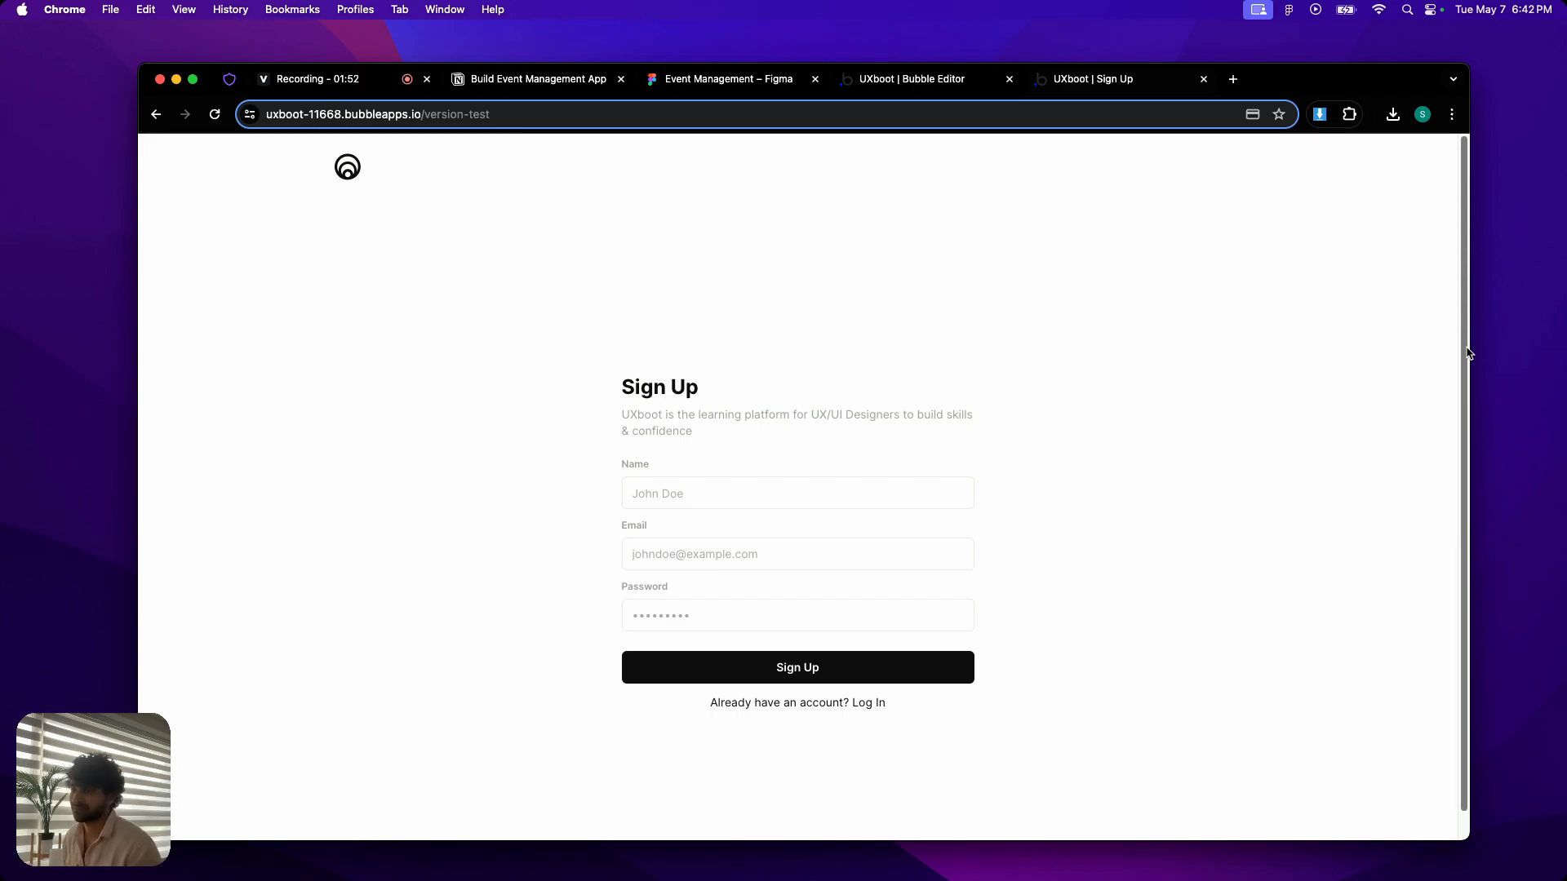
{"action": "left_click_drag", "start_coordinate": [1468, 351], "coordinate": [499, 320]}
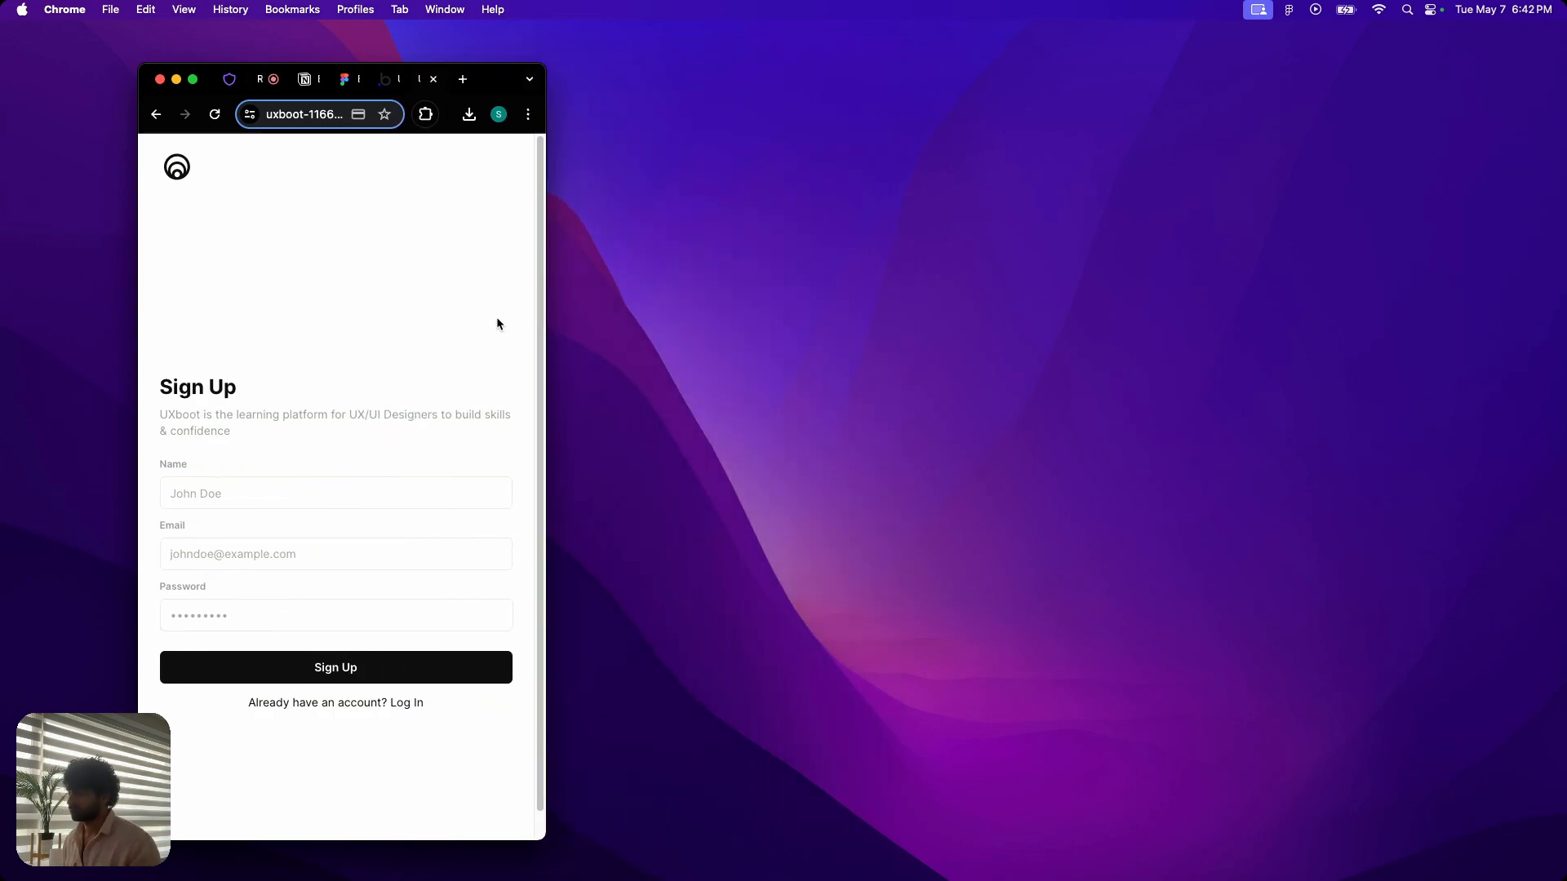
{"action": "left_click_drag", "start_coordinate": [547, 327], "coordinate": [472, 297]}
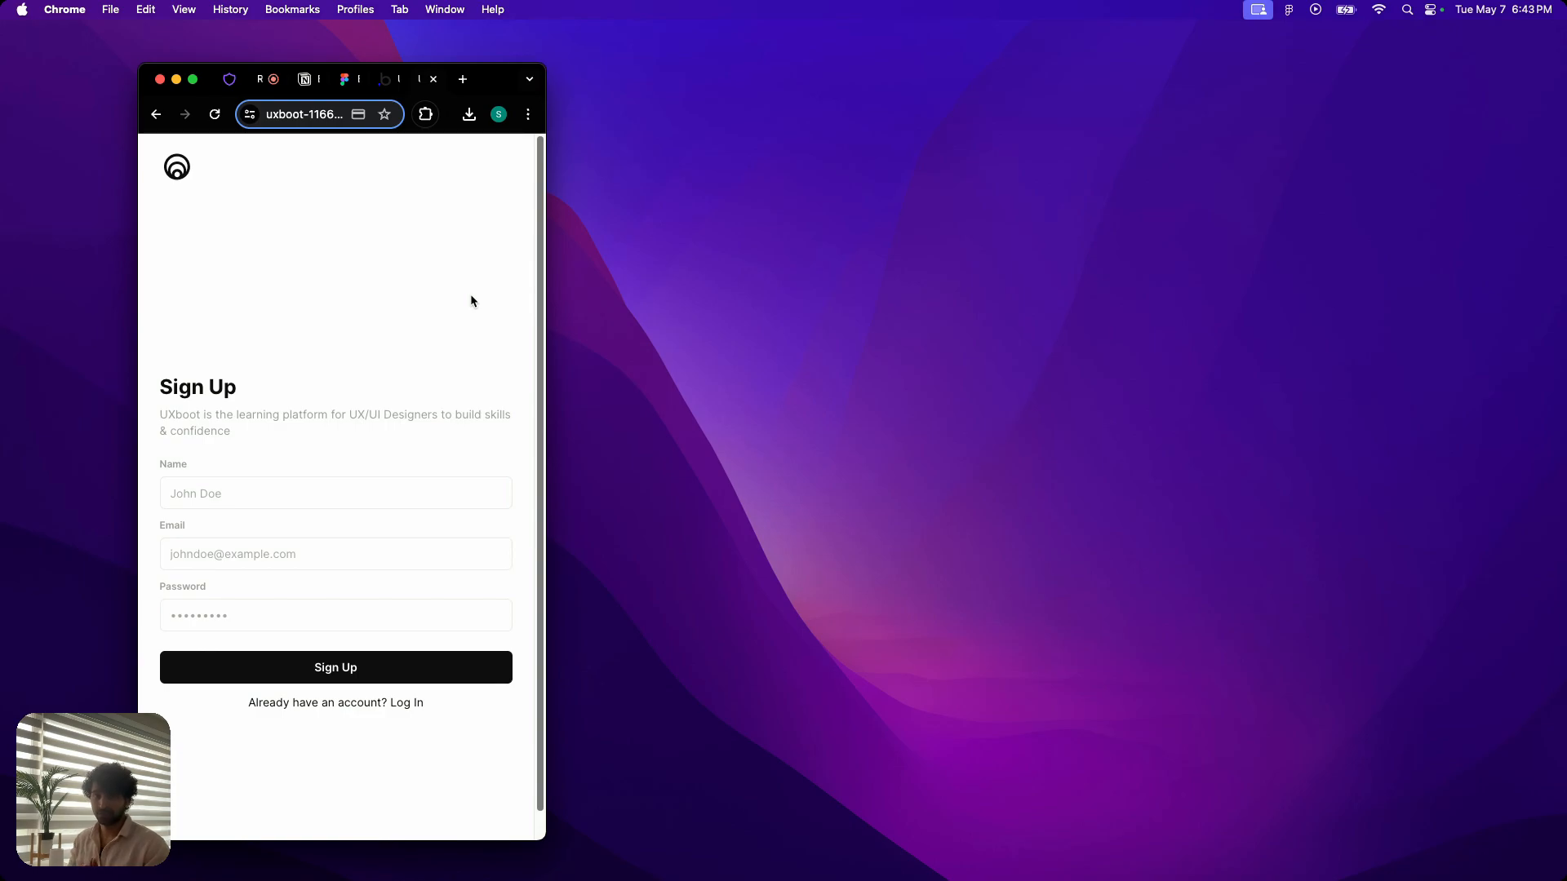
{"action": "left_click_drag", "start_coordinate": [547, 293], "coordinate": [1454, 307]}
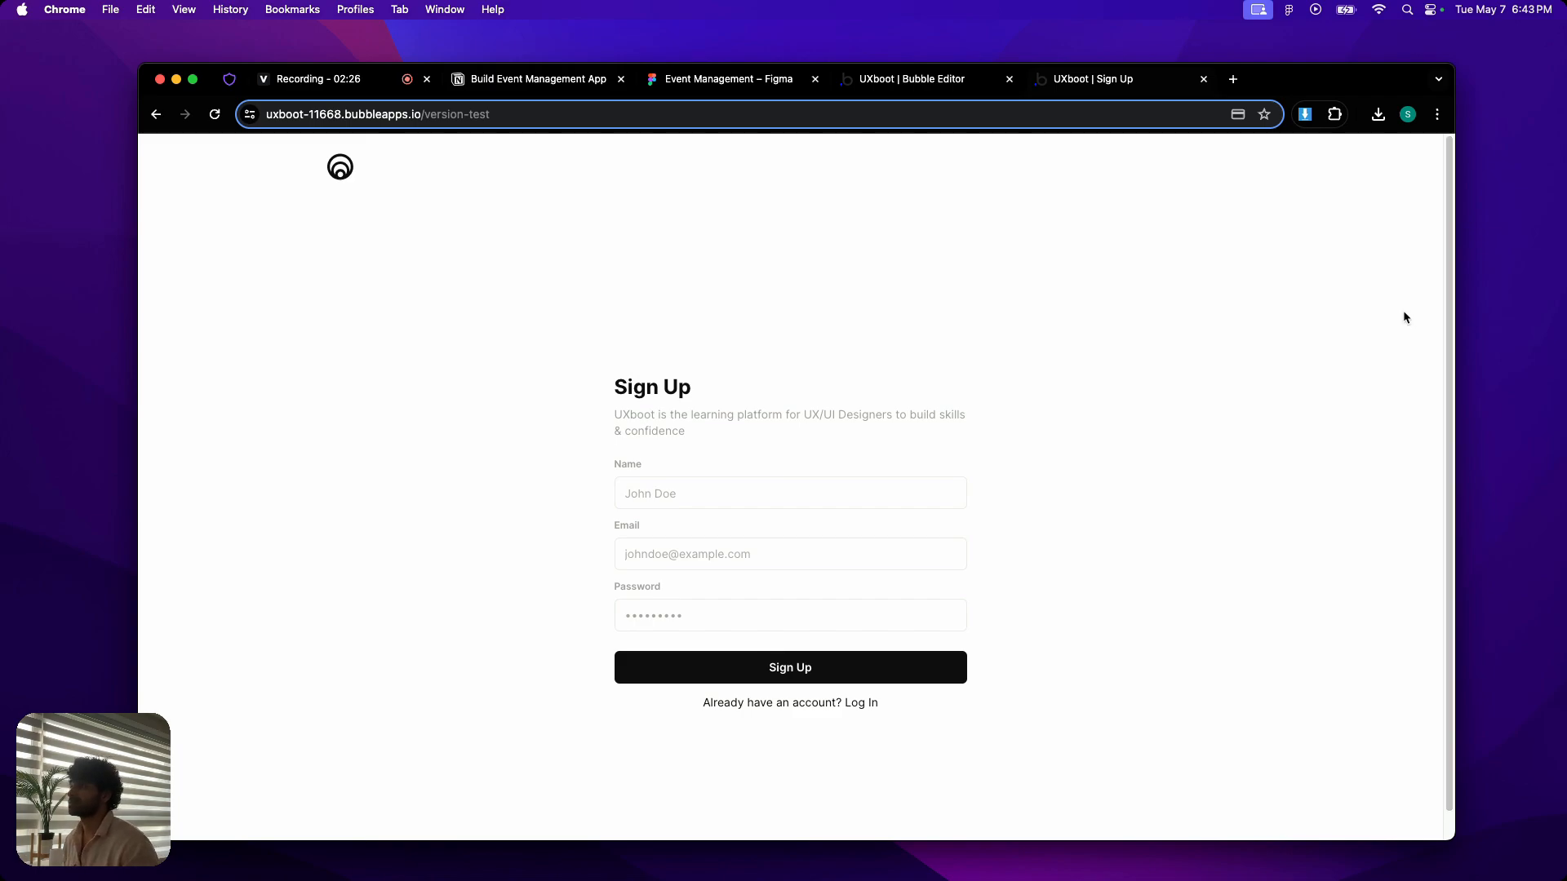
- In the Bubble editor, add a condition to Group Sign up for when Current page width is ≤ 969
{"action": "left_click", "coordinate": [914, 82]}
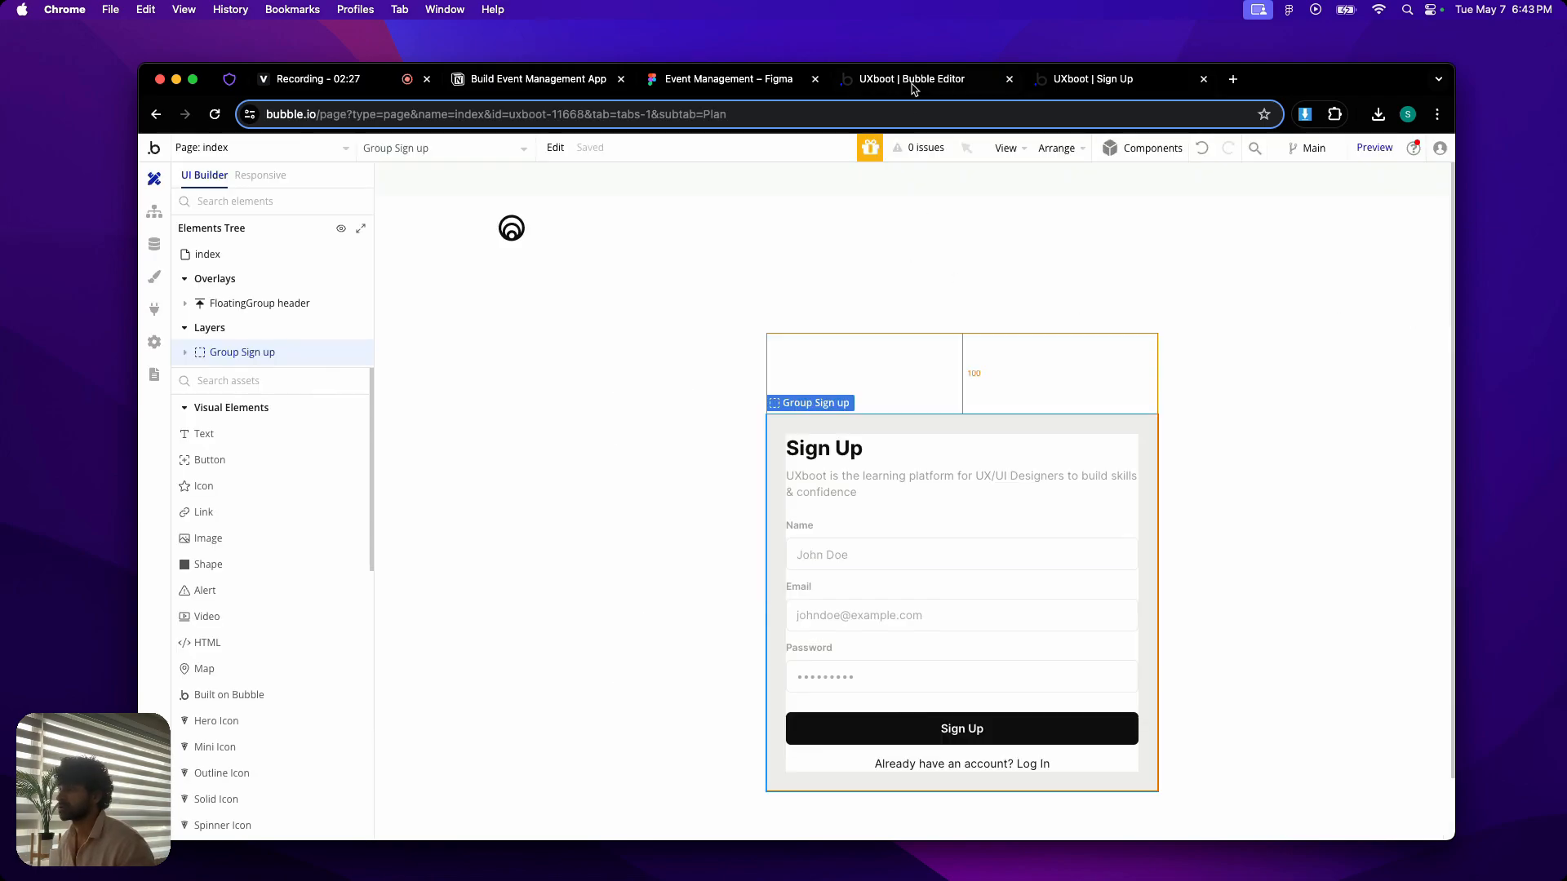
{"action": "double_click", "coordinate": [822, 426]}
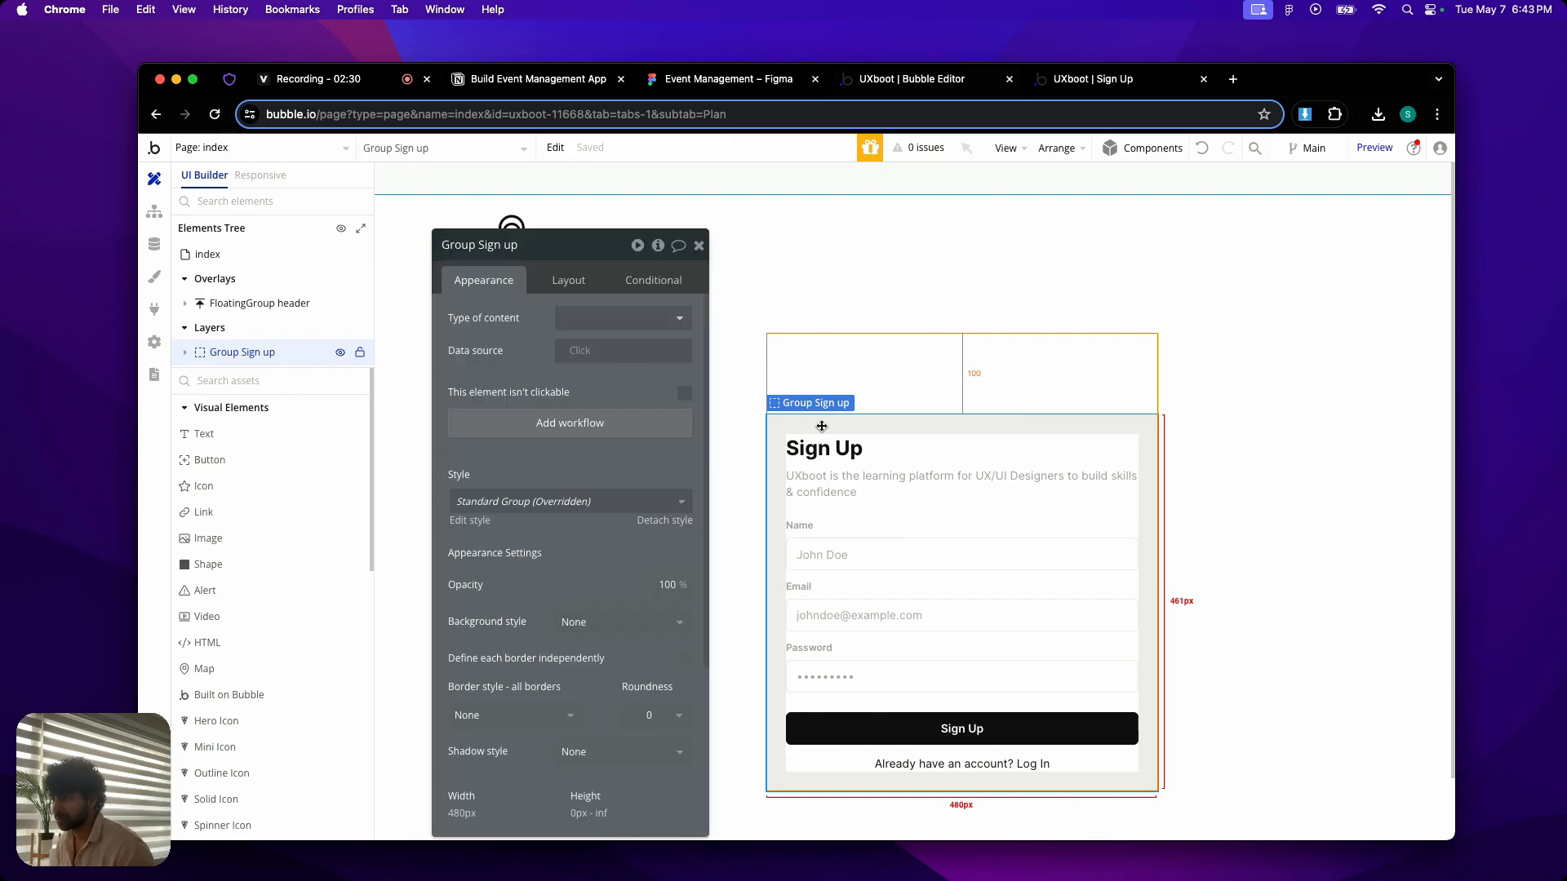
{"action": "left_click", "coordinate": [638, 282]}
{"action": "left_click", "coordinate": [600, 317]}
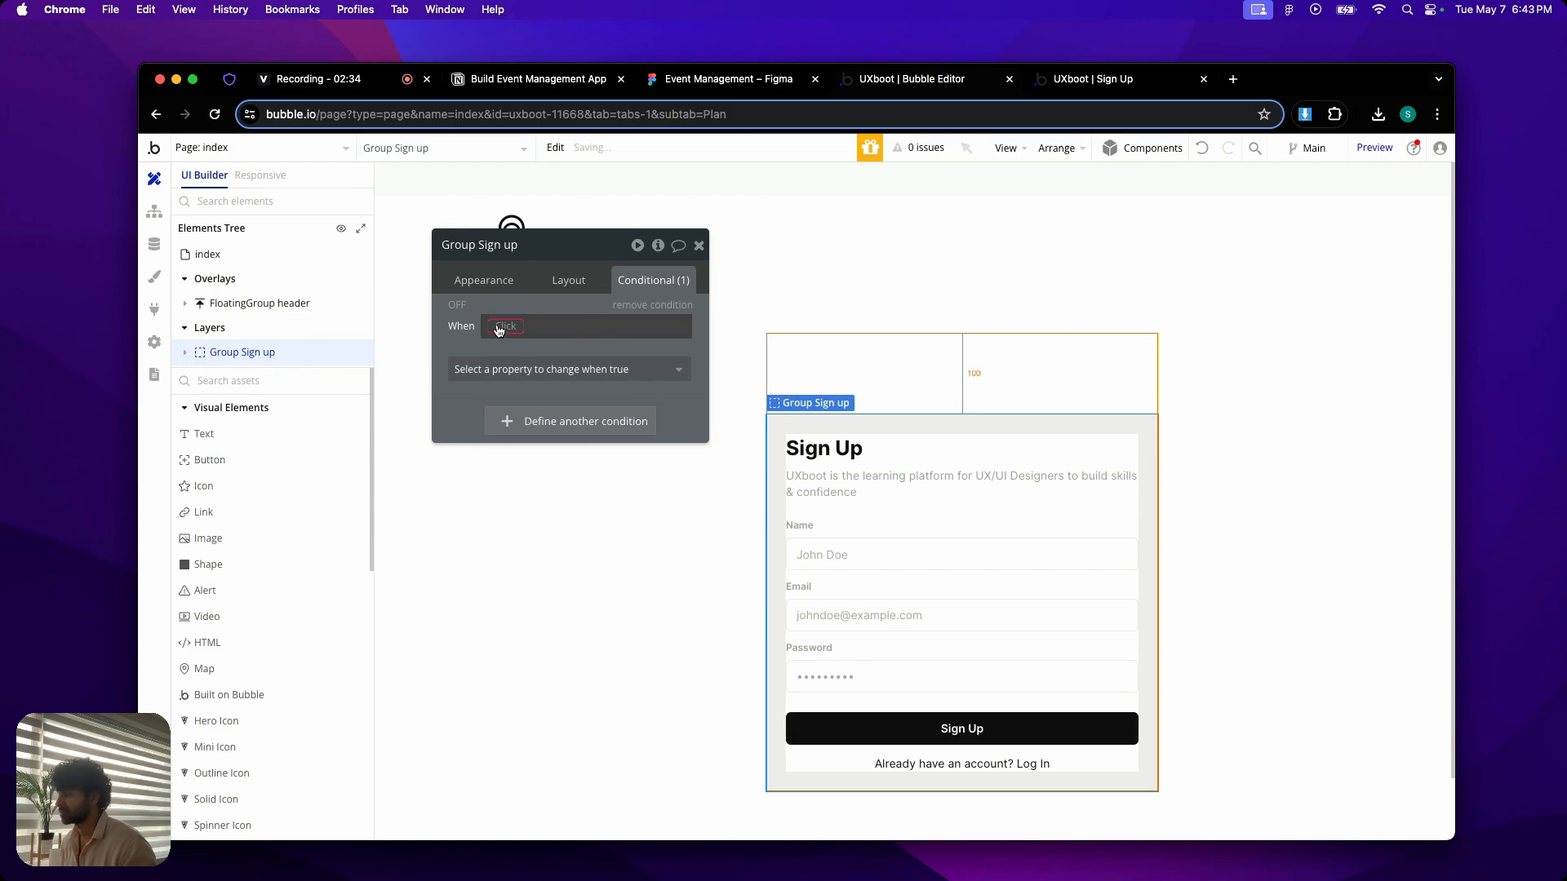
{"action": "left_click", "coordinate": [499, 328]}
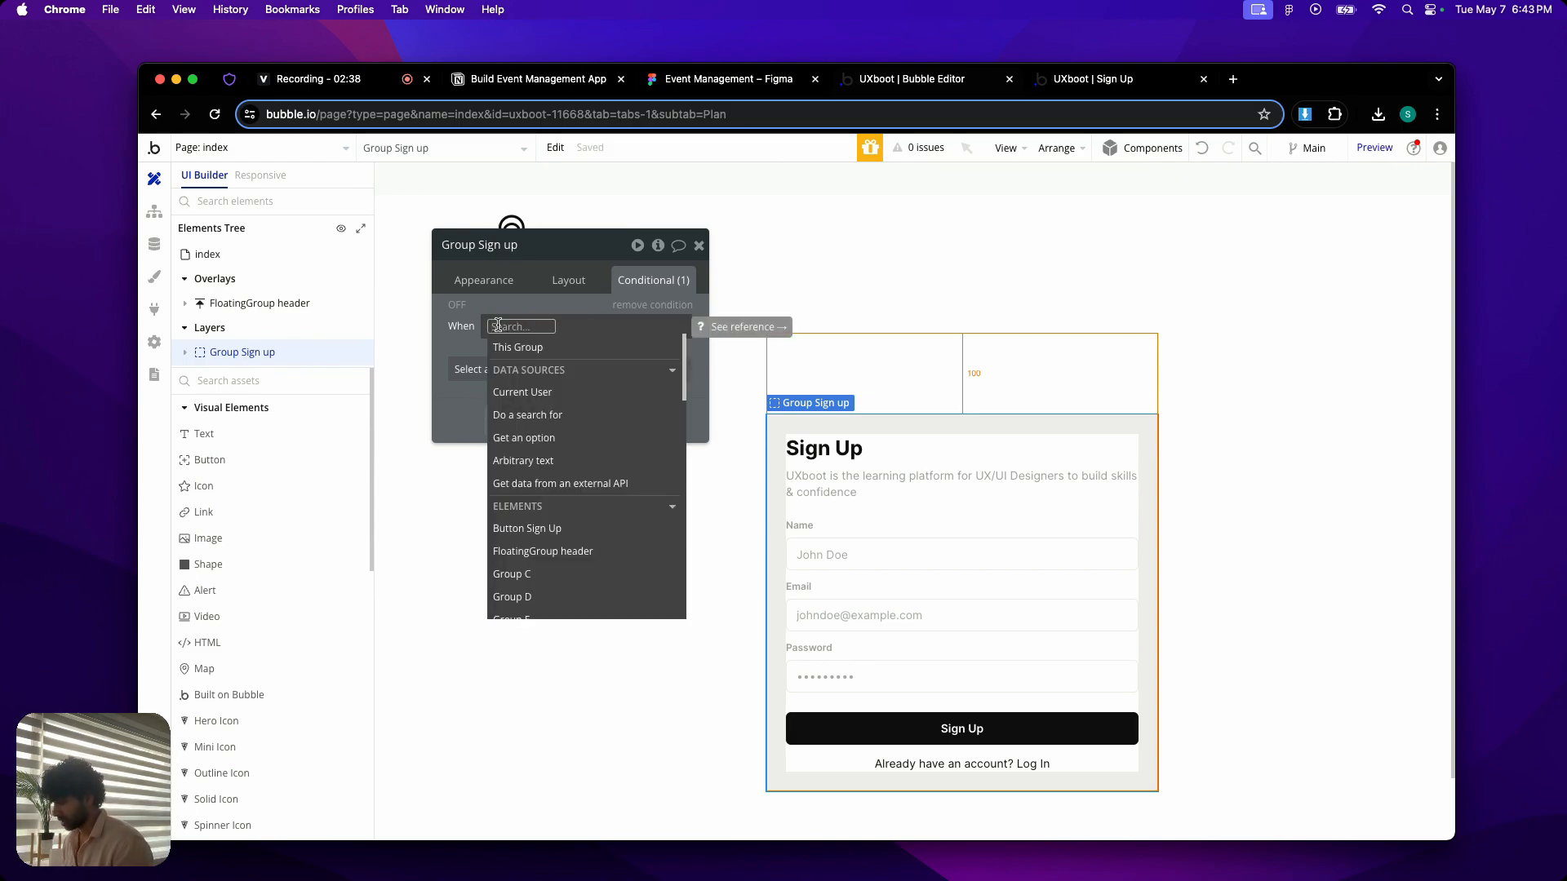
{"action": "type", "text": "curee"}
{"action": "key", "text": "BackSpace"}
{"action": "key", "text": "BackSpace"}
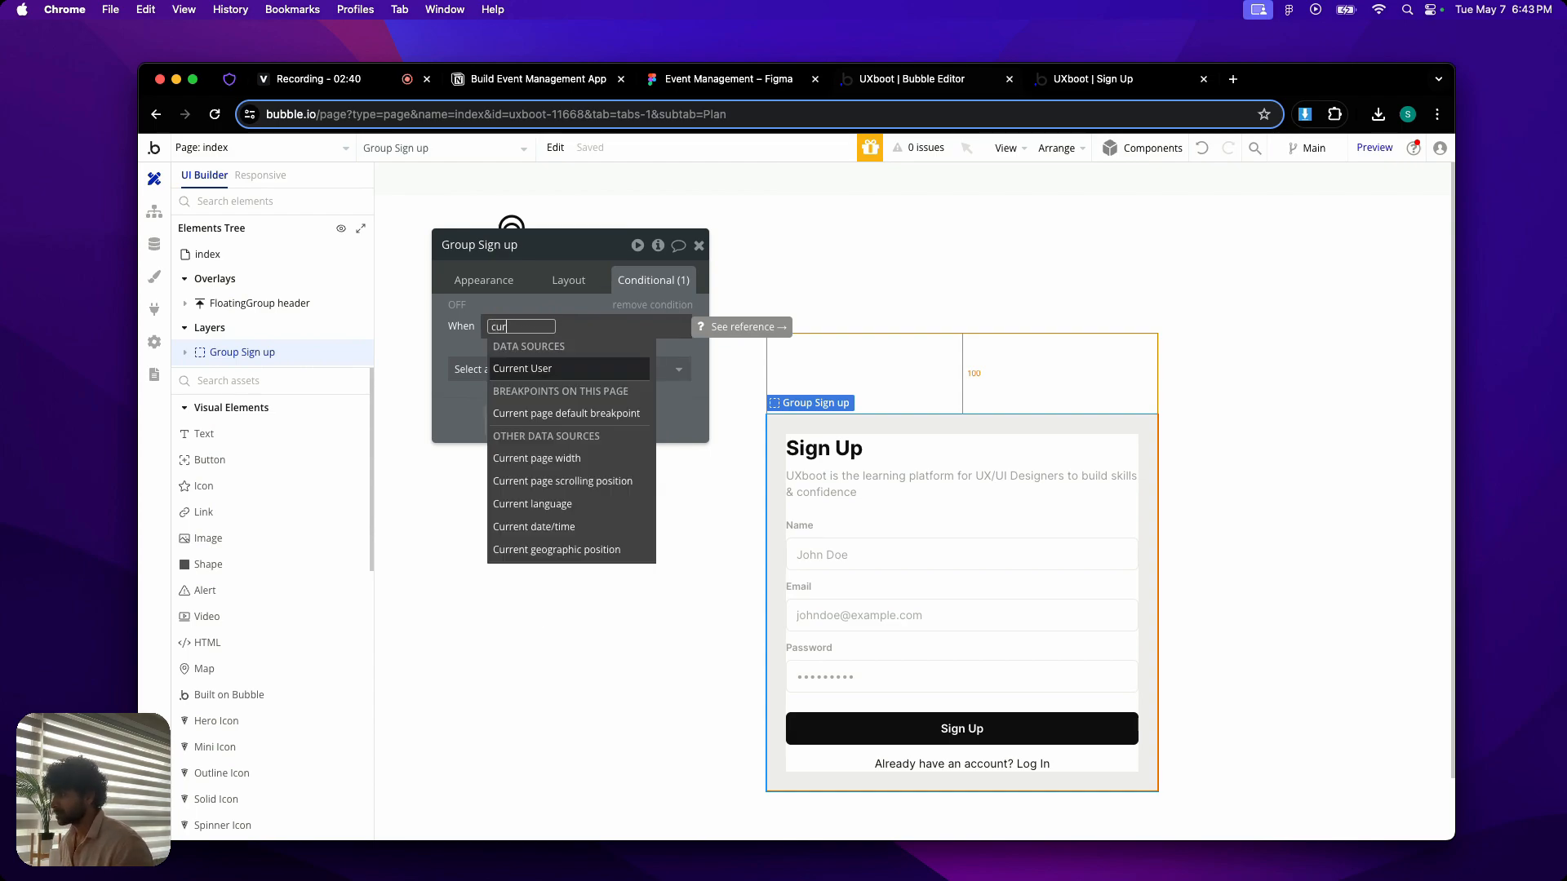
{"action": "left_click", "coordinate": [563, 457]}
{"action": "left_click", "coordinate": [616, 506]}
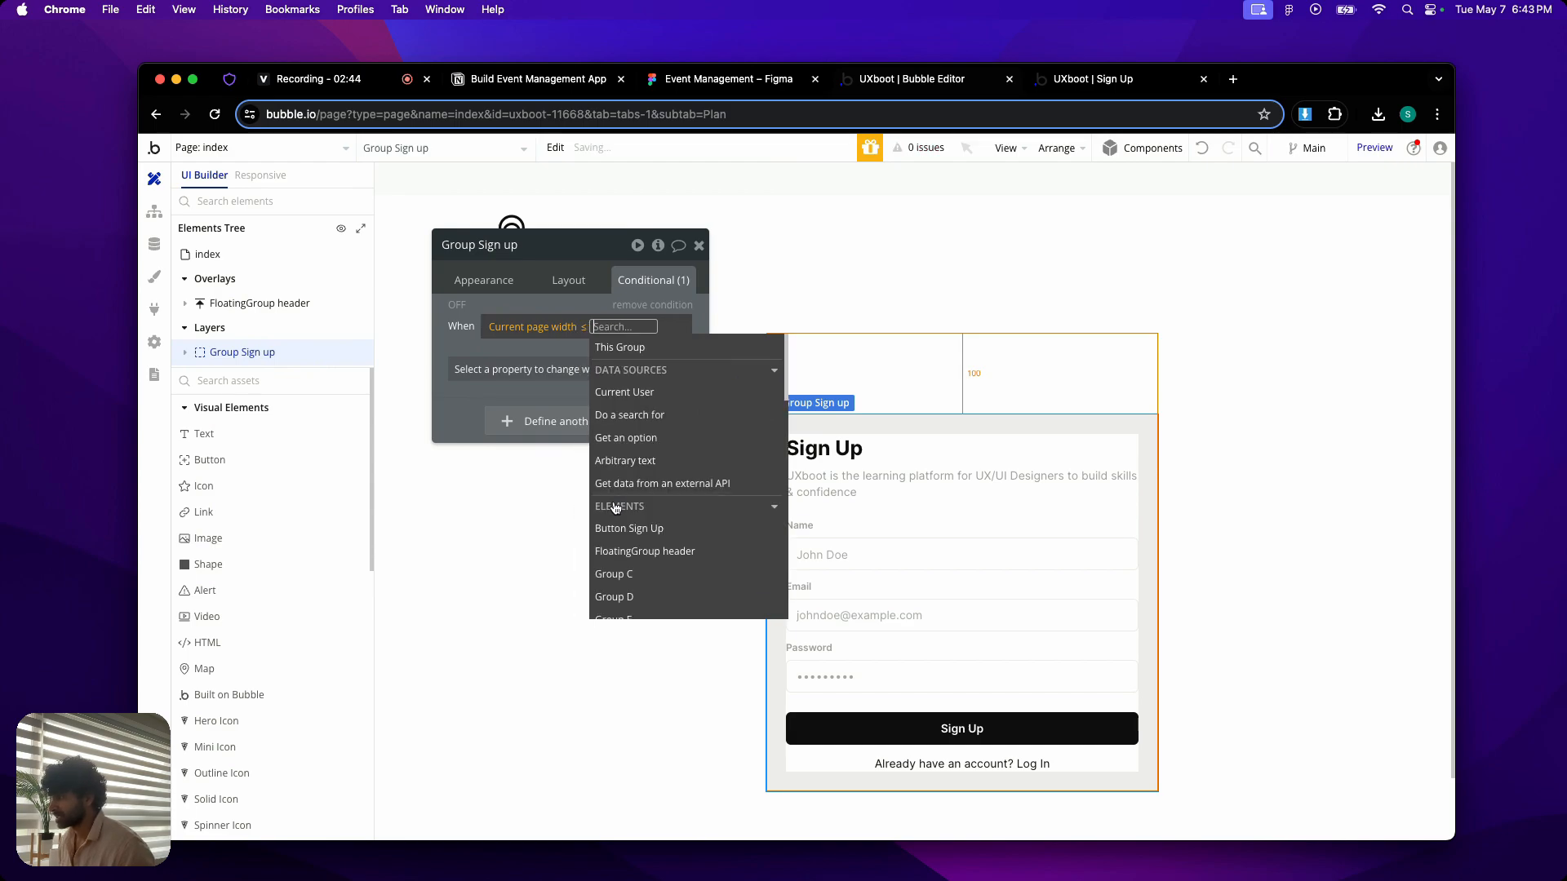
{"action": "type", "text": "969"}
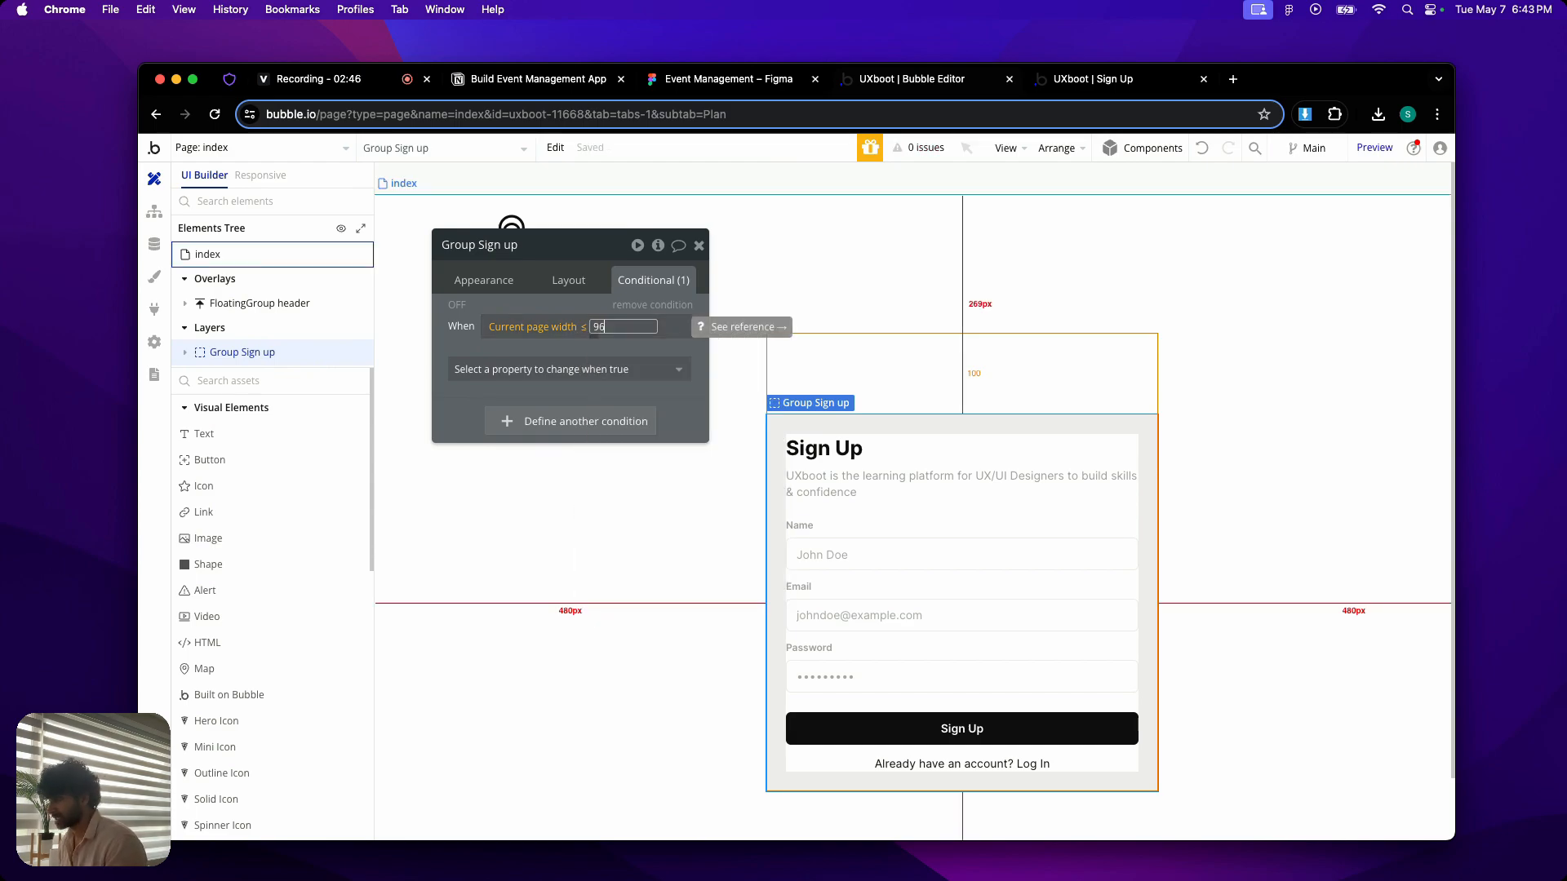
{"action": "left_click", "coordinate": [553, 301]}
{"action": "left_click", "coordinate": [552, 300]}
- Make the page-width condition on Group Sign up set both left padding and right padding to 16
{"action": "left_click", "coordinate": [546, 367]}
{"action": "type", "text": "left"}
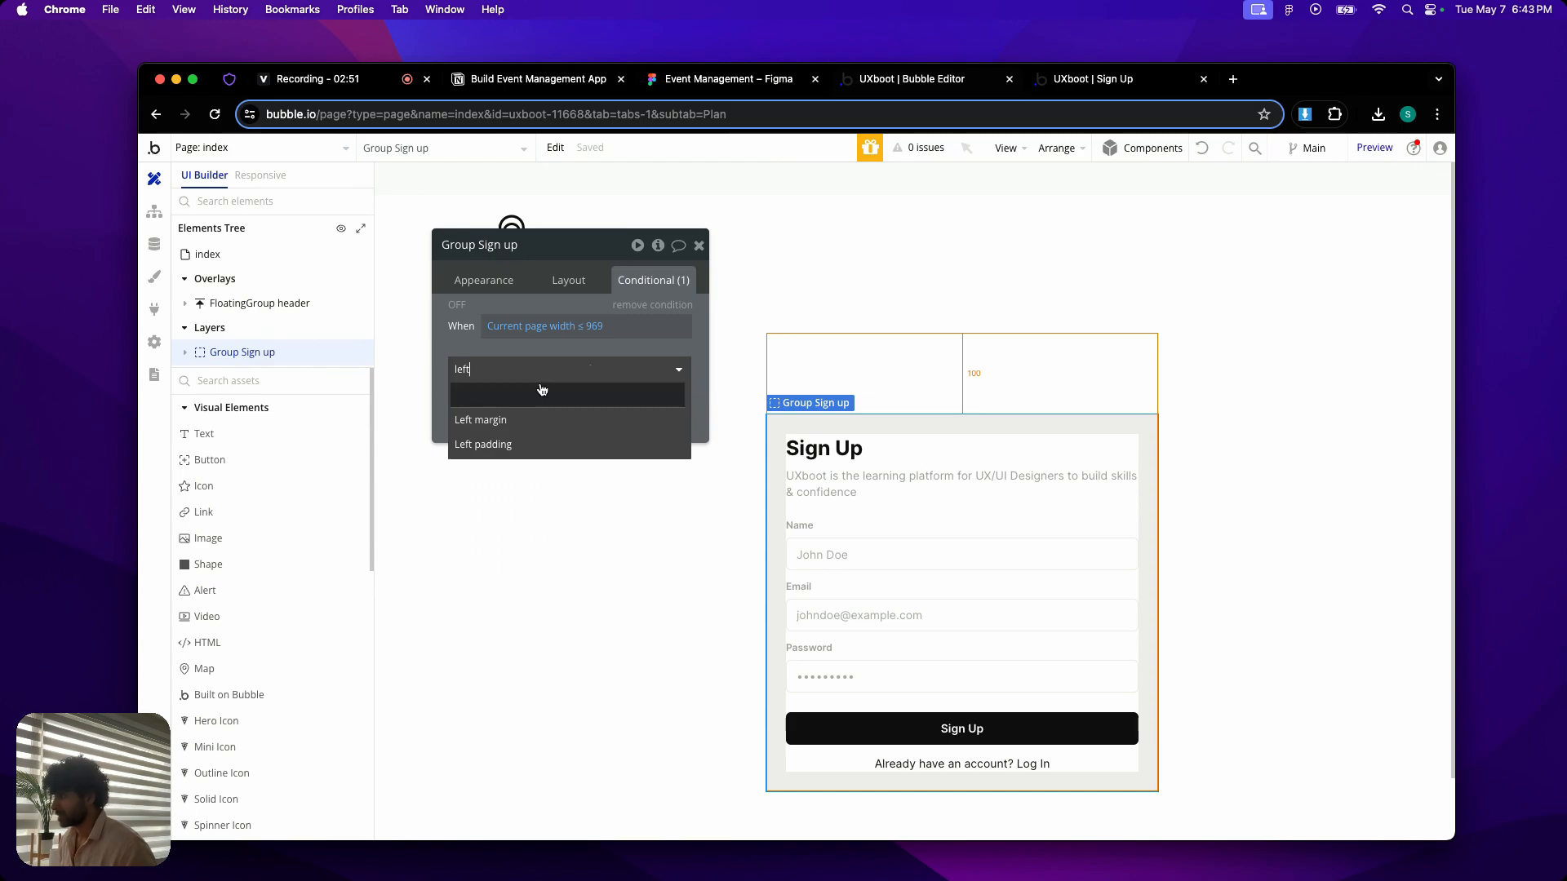
{"action": "left_click", "coordinate": [525, 444]}
{"action": "left_click", "coordinate": [543, 402]}
{"action": "type", "text": "right"}
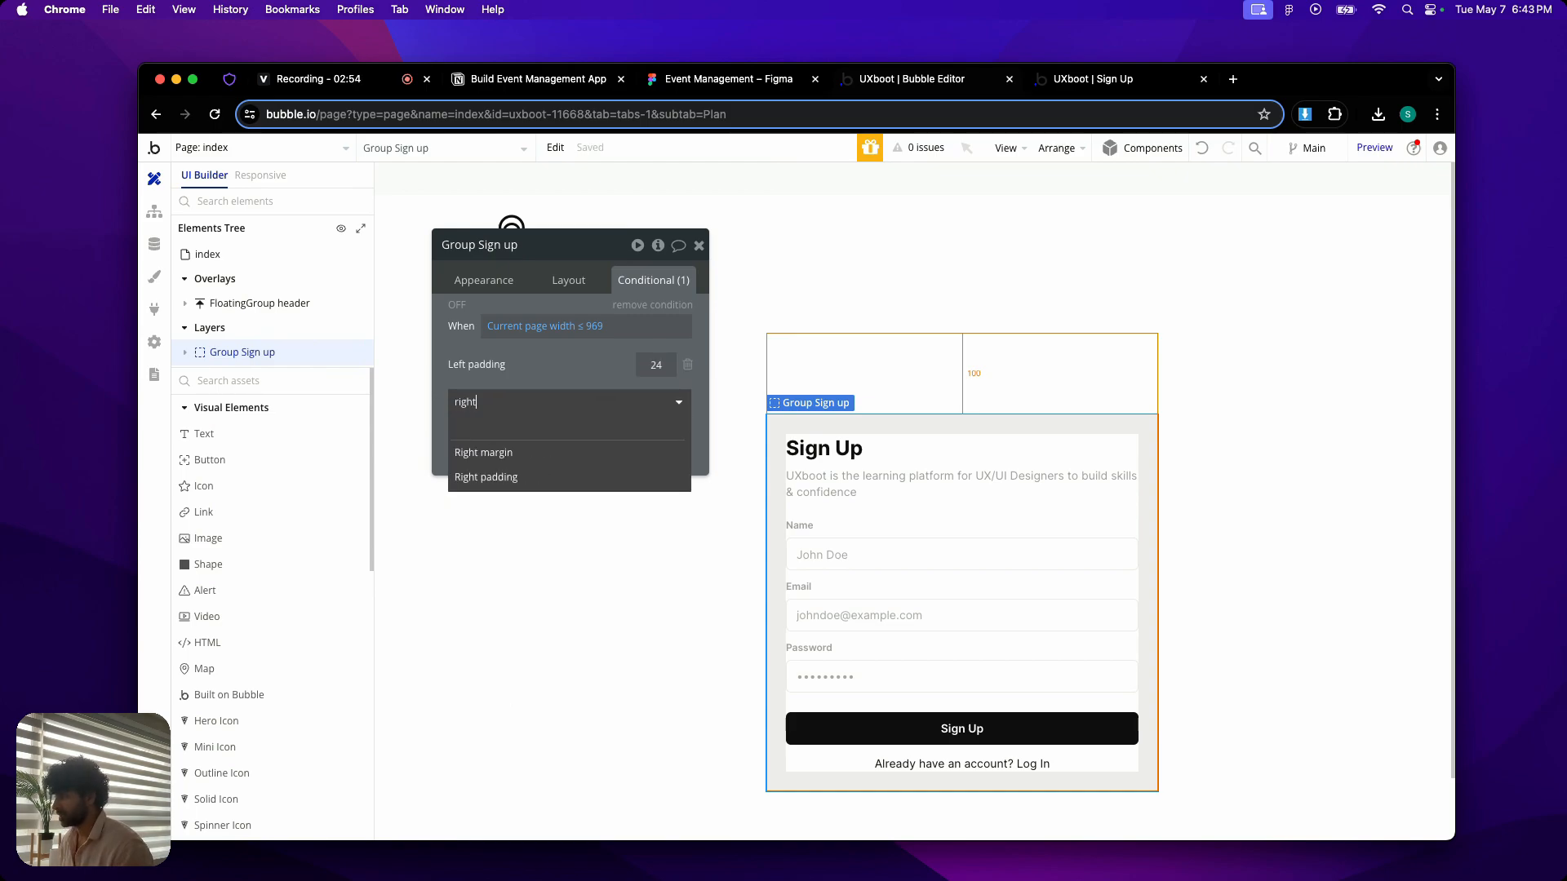
{"action": "left_click", "coordinate": [487, 473]}
{"action": "left_click", "coordinate": [654, 364]}
{"action": "type", "text": "16"}
{"action": "left_click", "coordinate": [653, 397]}
{"action": "type", "text": "16"}
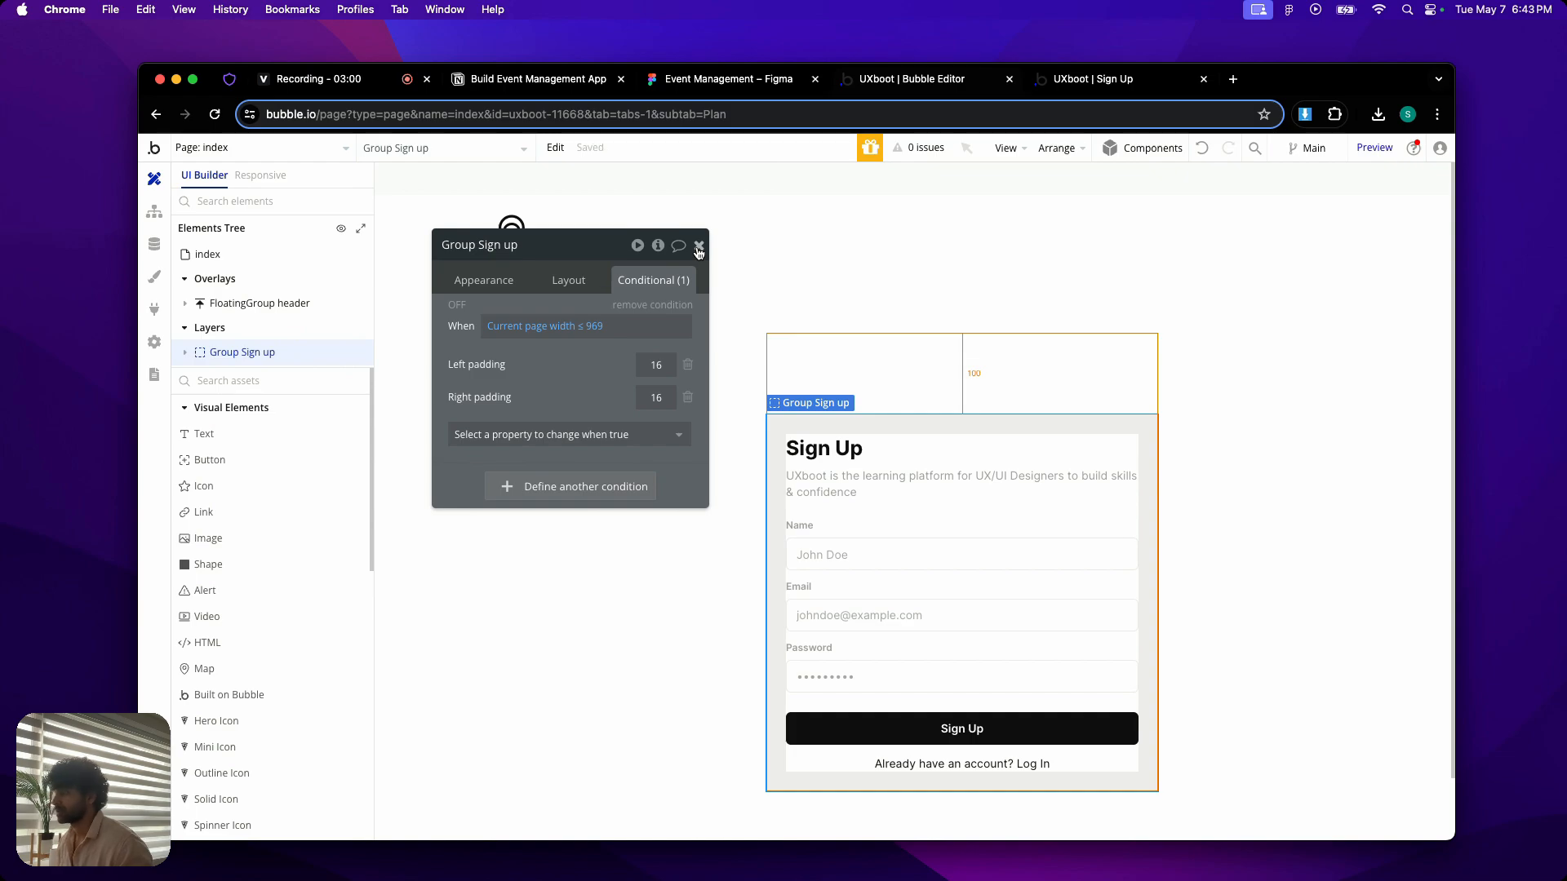
{"action": "left_click", "coordinate": [698, 246]}
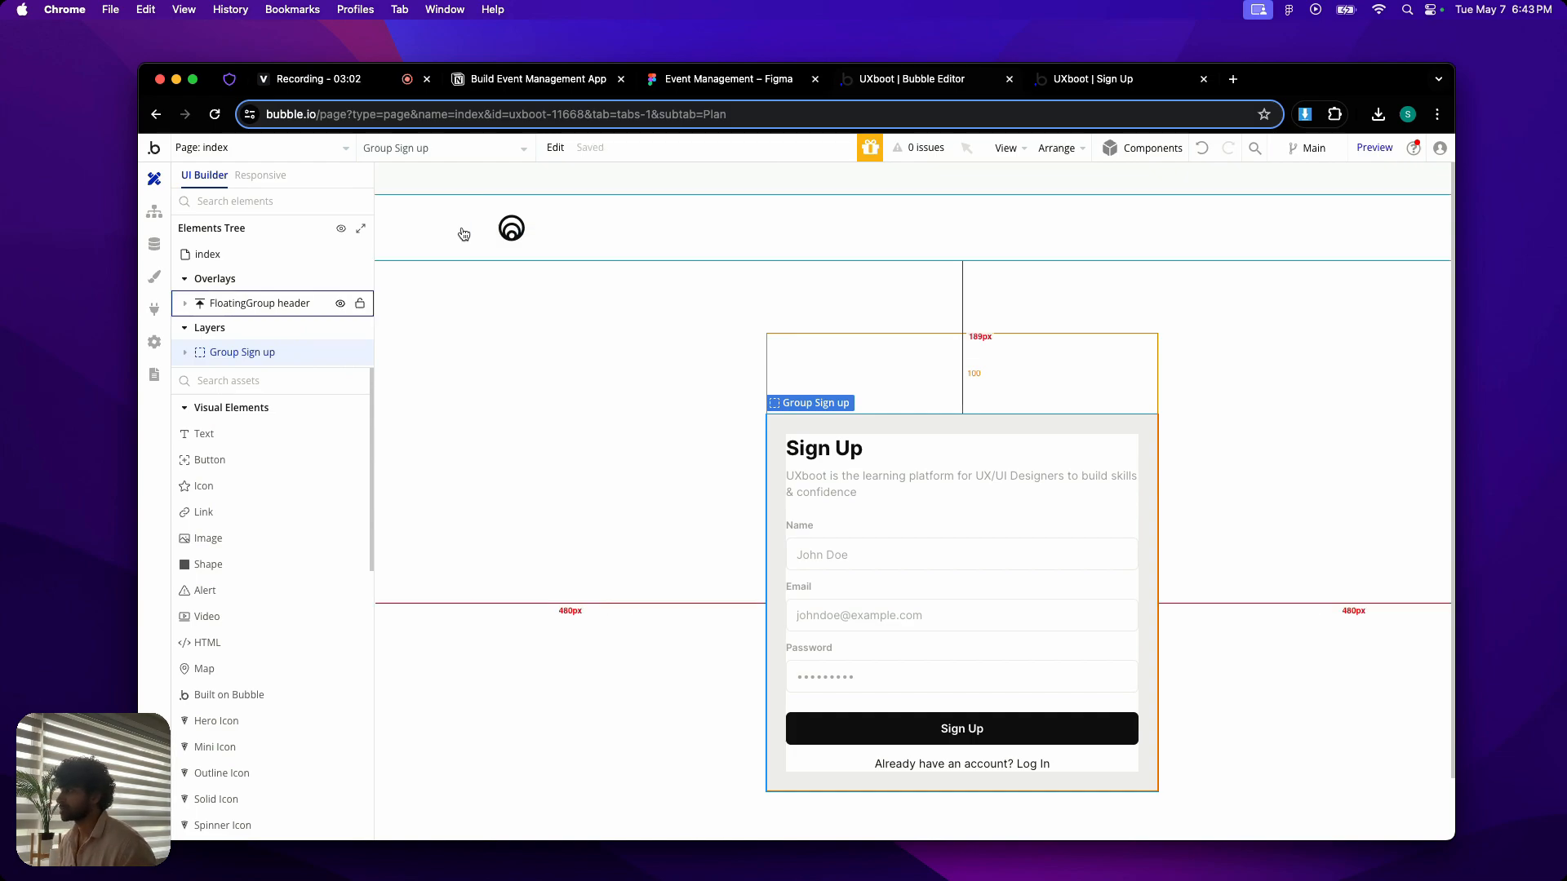
- Examine the index page in the responsive view at the 1200, 992, 768 and 320 px breakpoints and the list of available breakpoints
{"action": "left_click", "coordinate": [269, 178]}
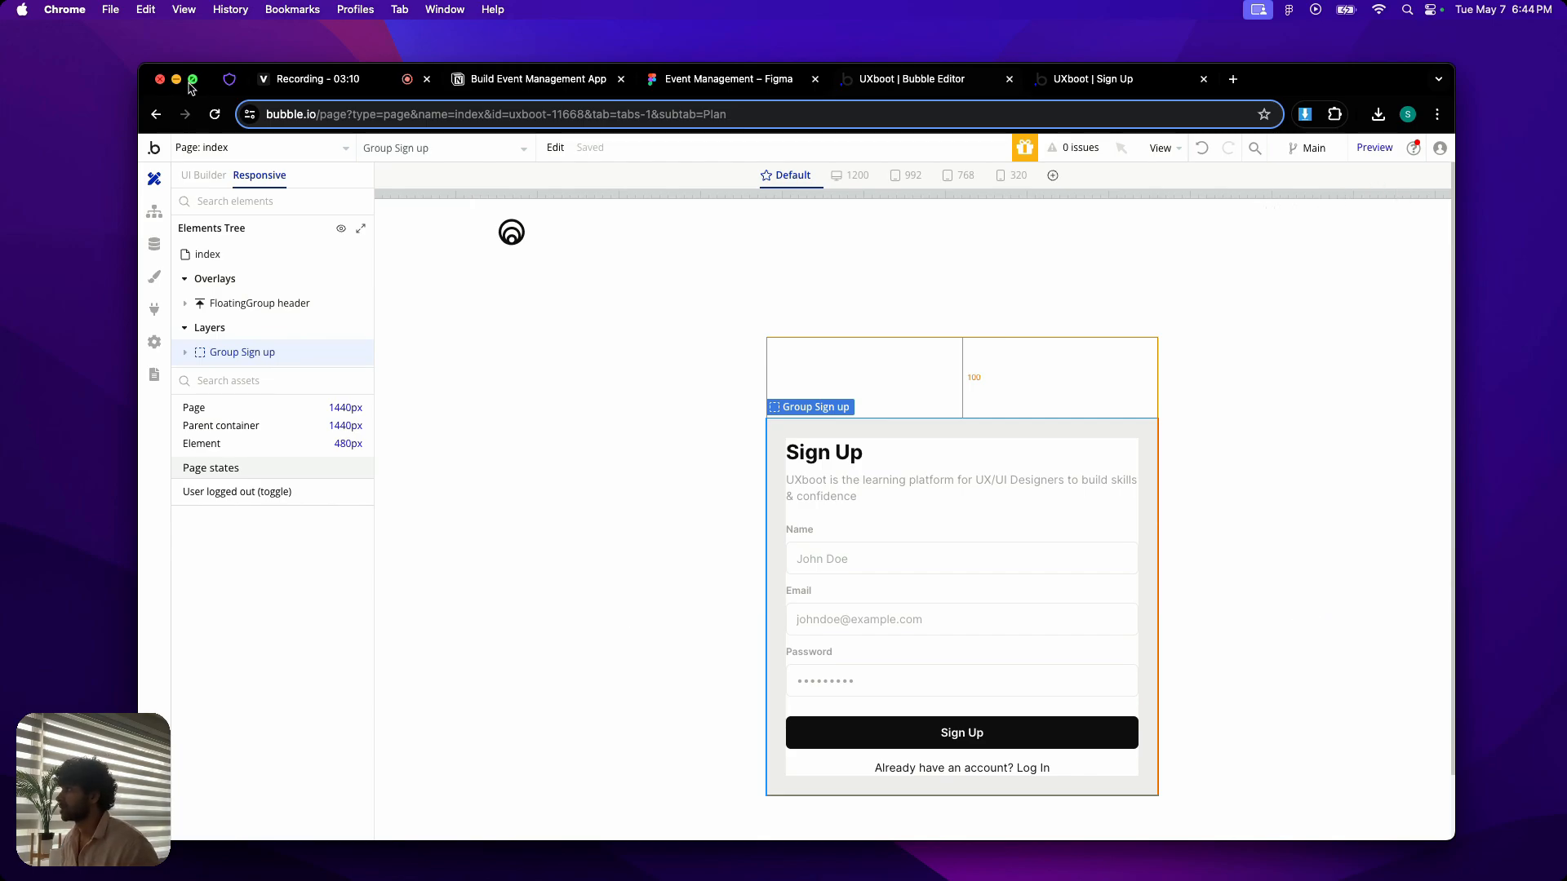
{"action": "key", "text": "ctrl+super+f"}
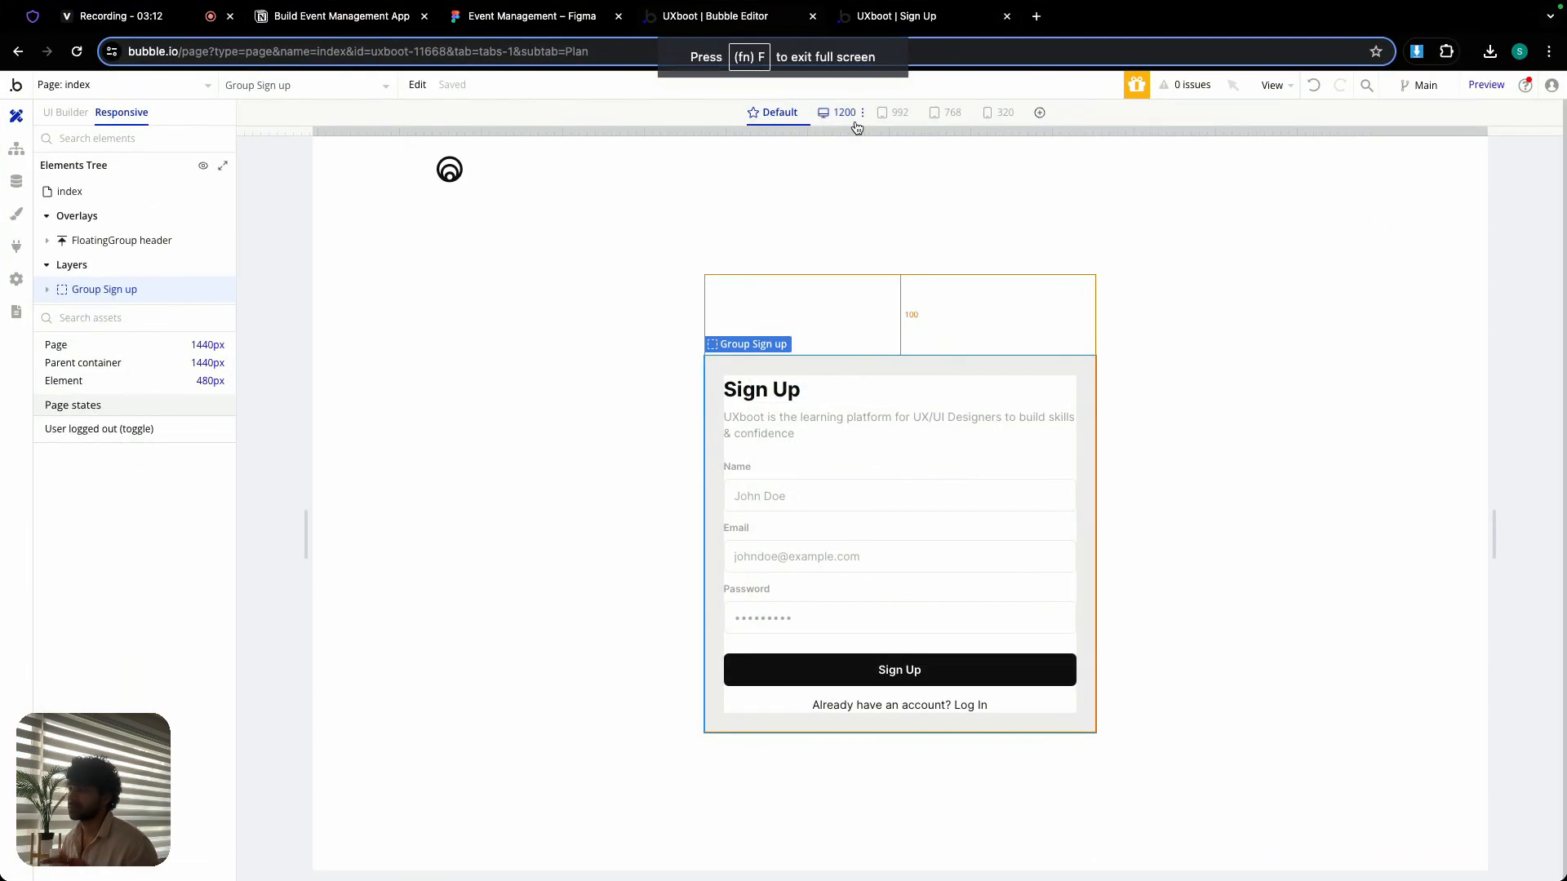
{"action": "left_click", "coordinate": [855, 123]}
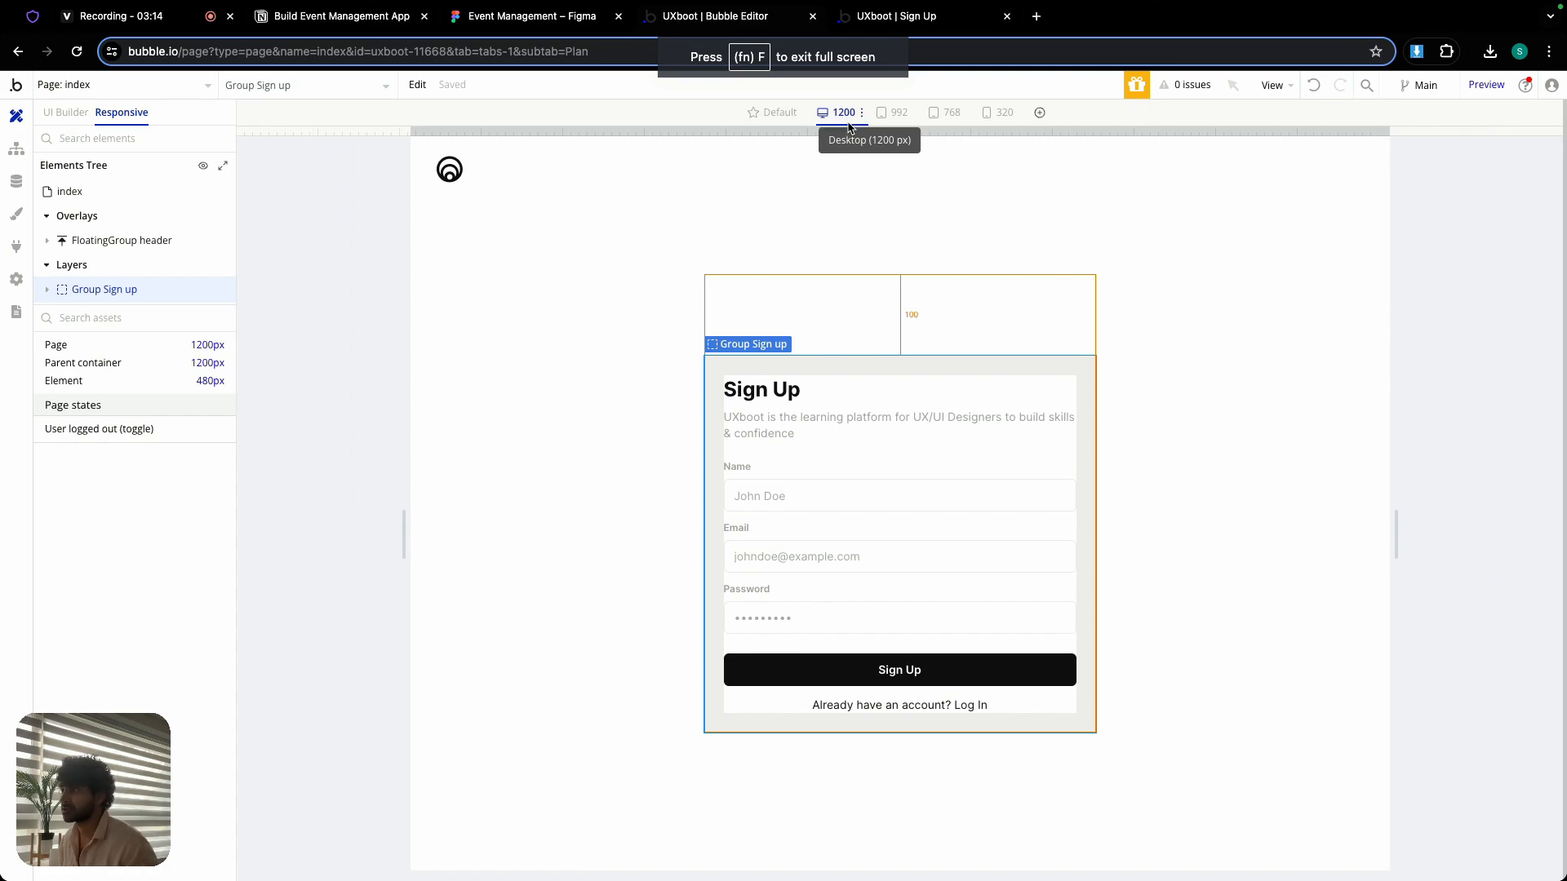
{"action": "left_click", "coordinate": [882, 123]}
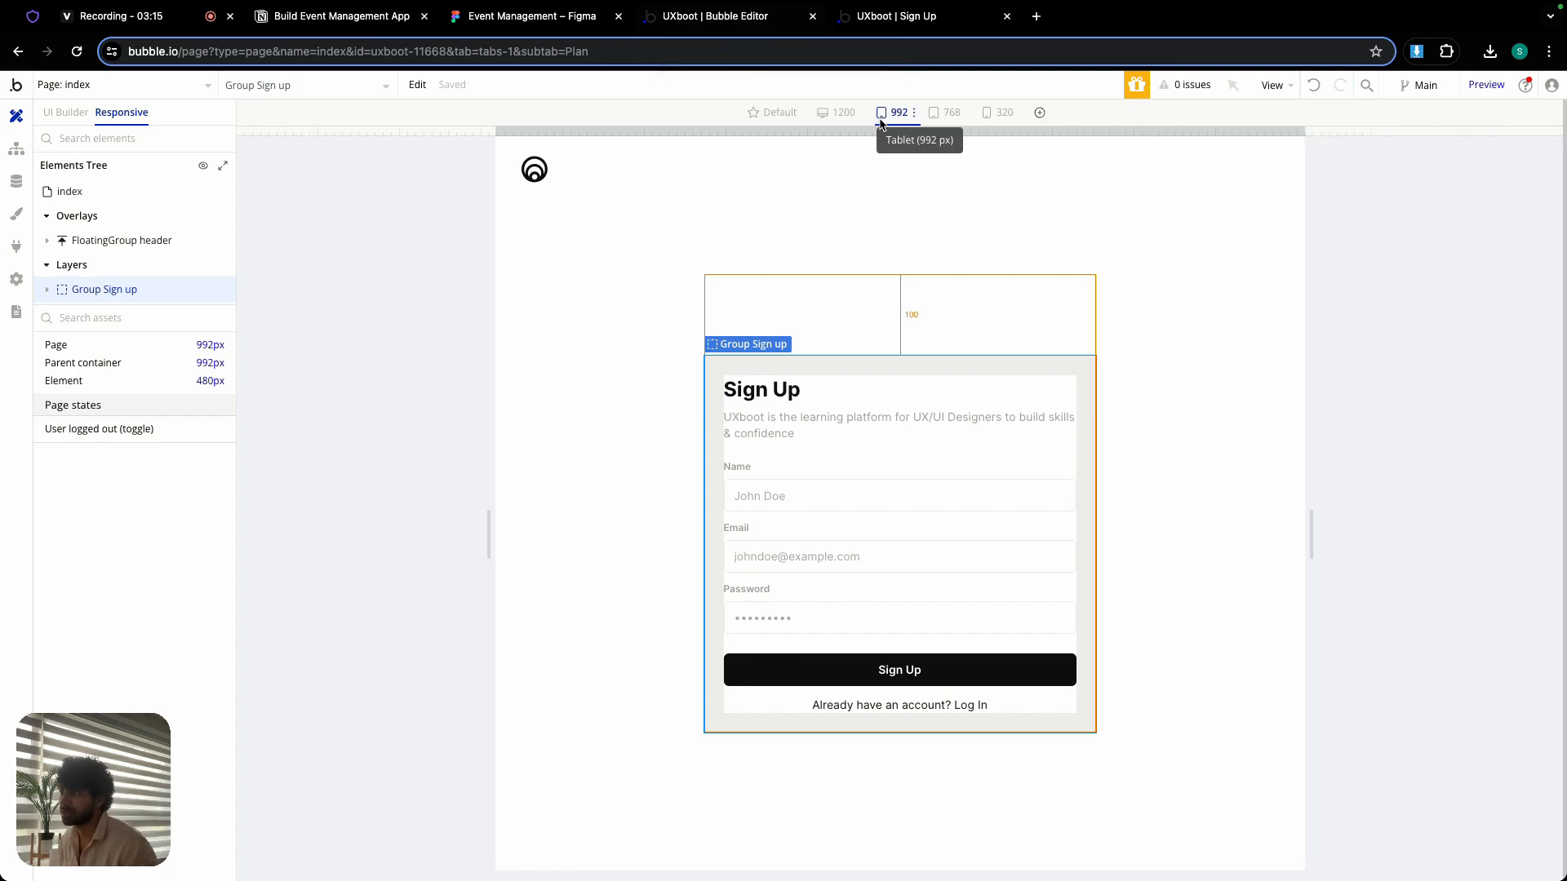
{"action": "left_click", "coordinate": [935, 124]}
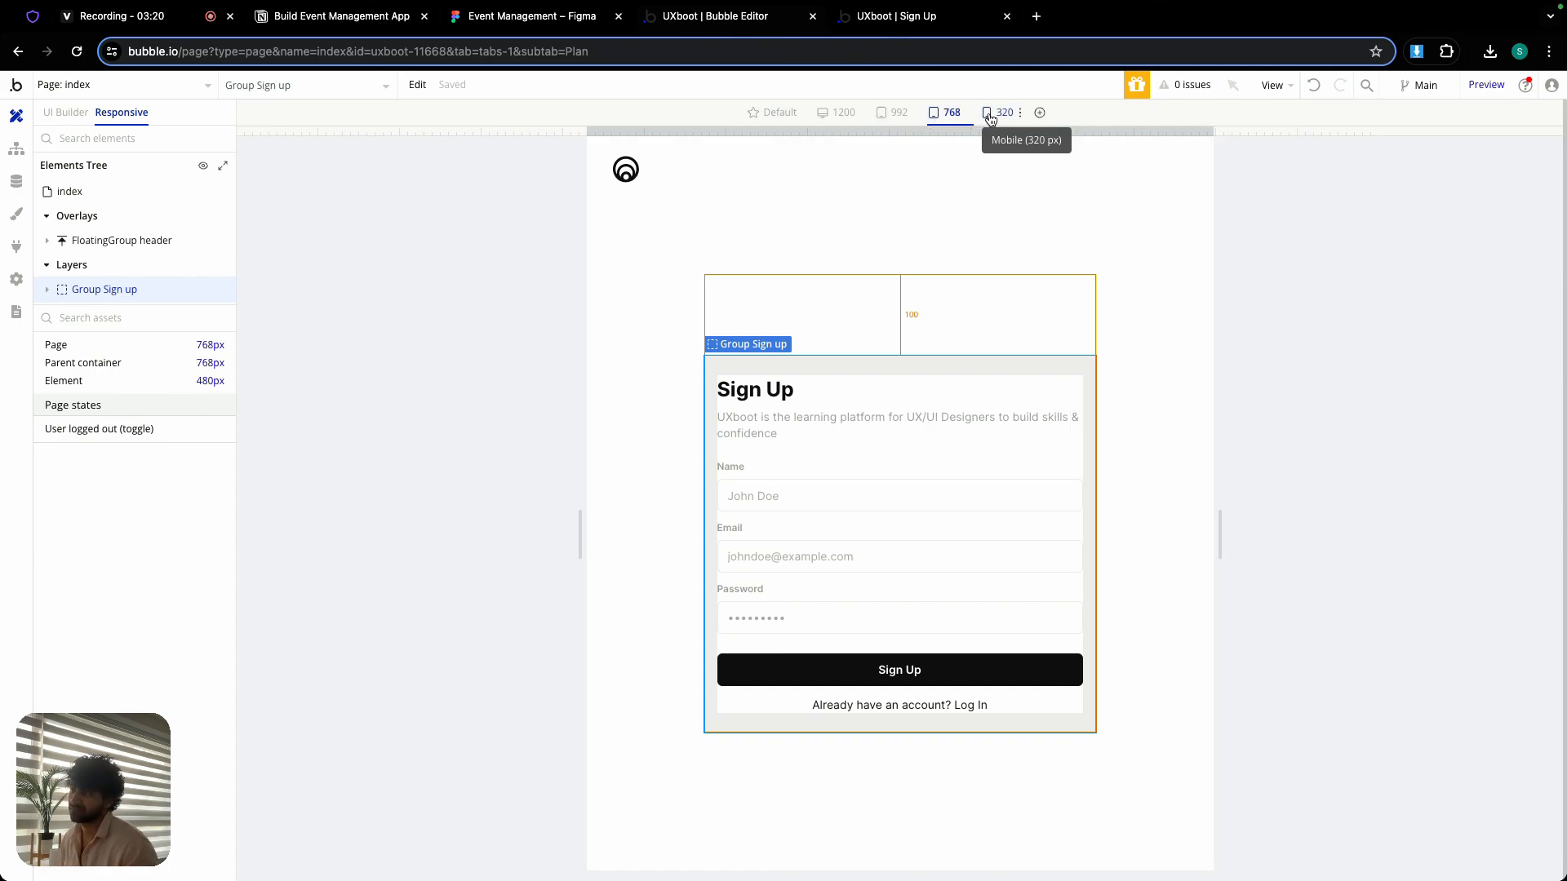
{"action": "left_click", "coordinate": [991, 119]}
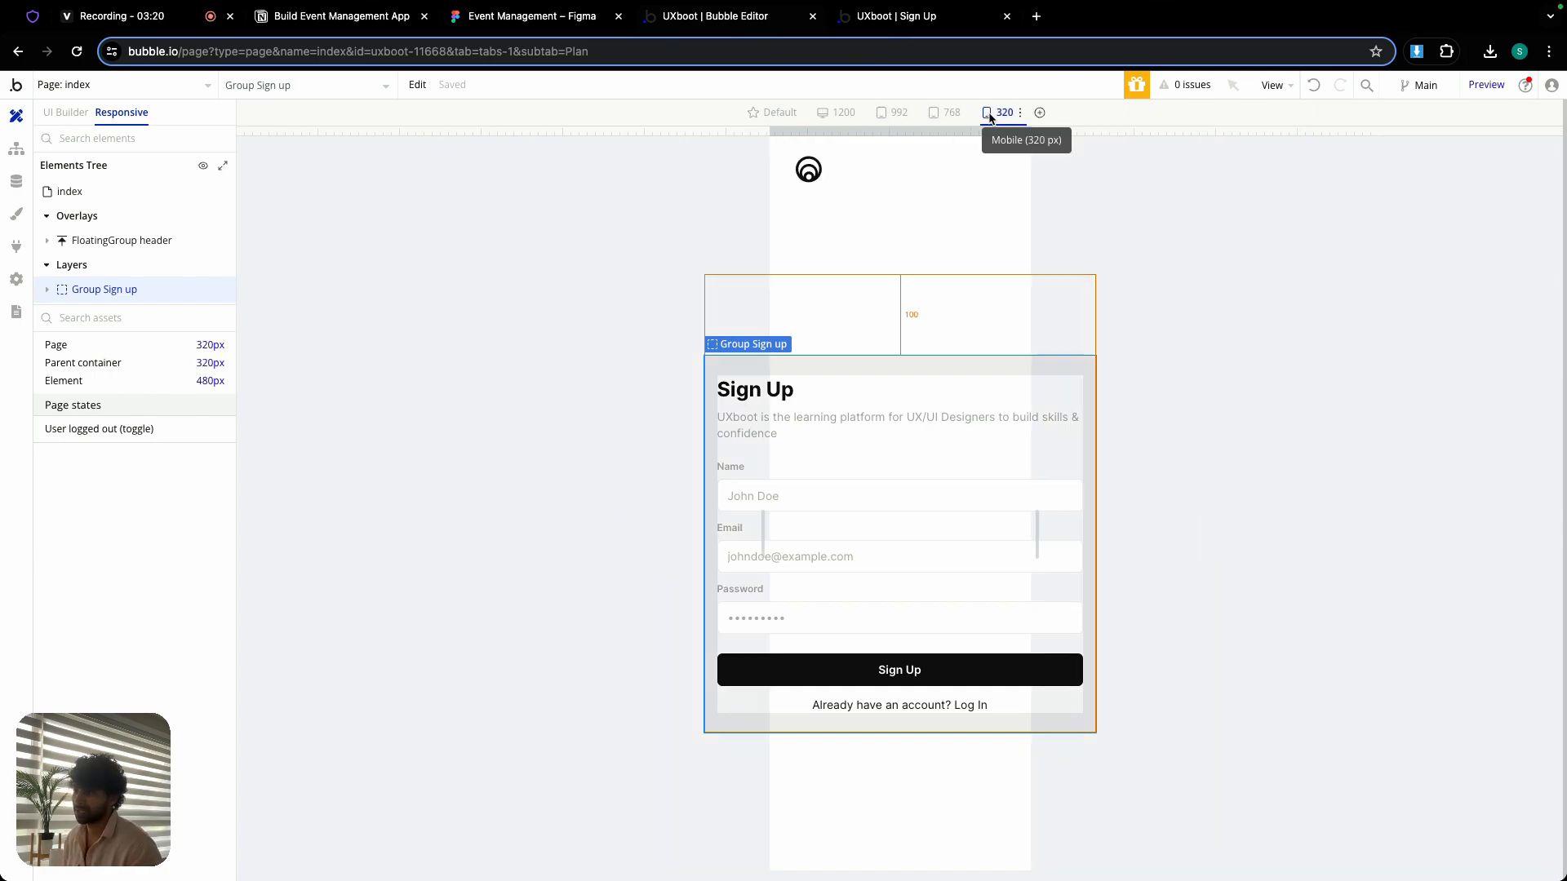
{"action": "left_click", "coordinate": [1040, 115]}
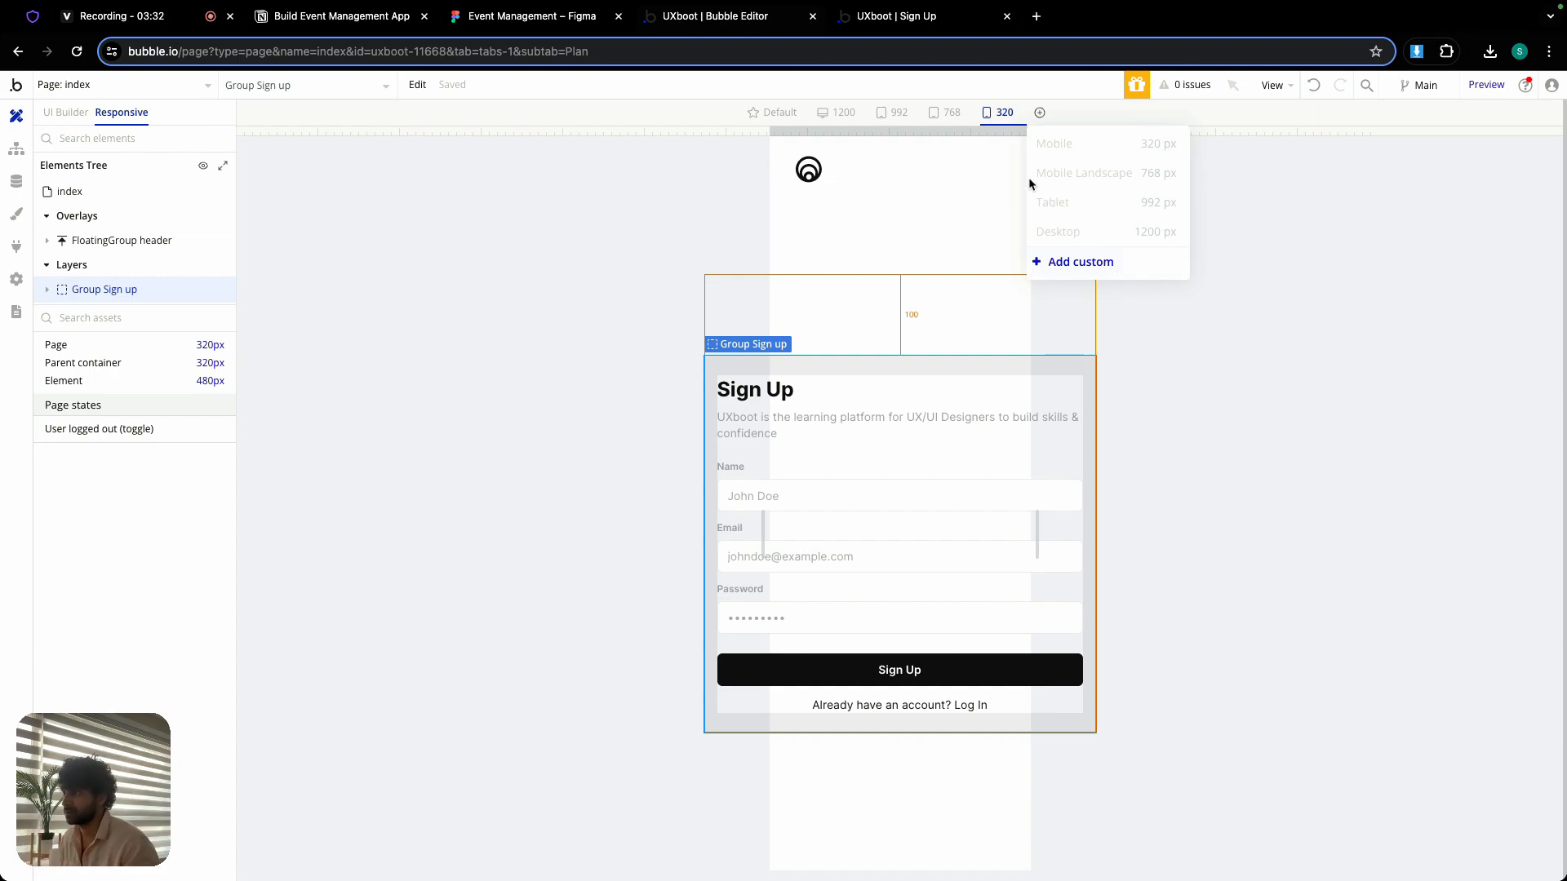
{"action": "left_click", "coordinate": [756, 114]}
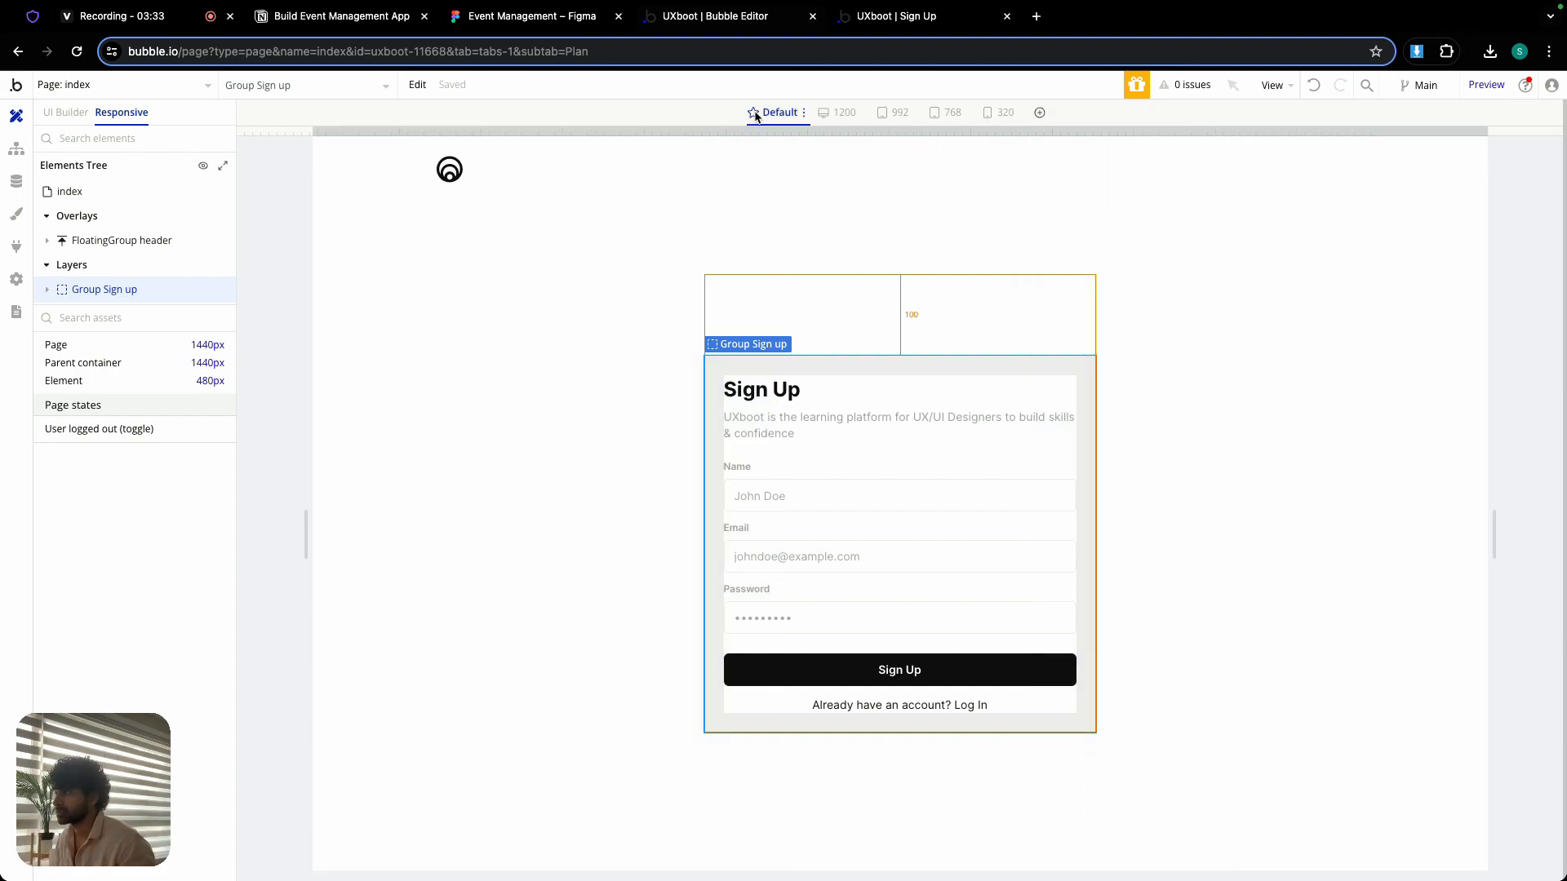
{"action": "left_click", "coordinate": [60, 111]}
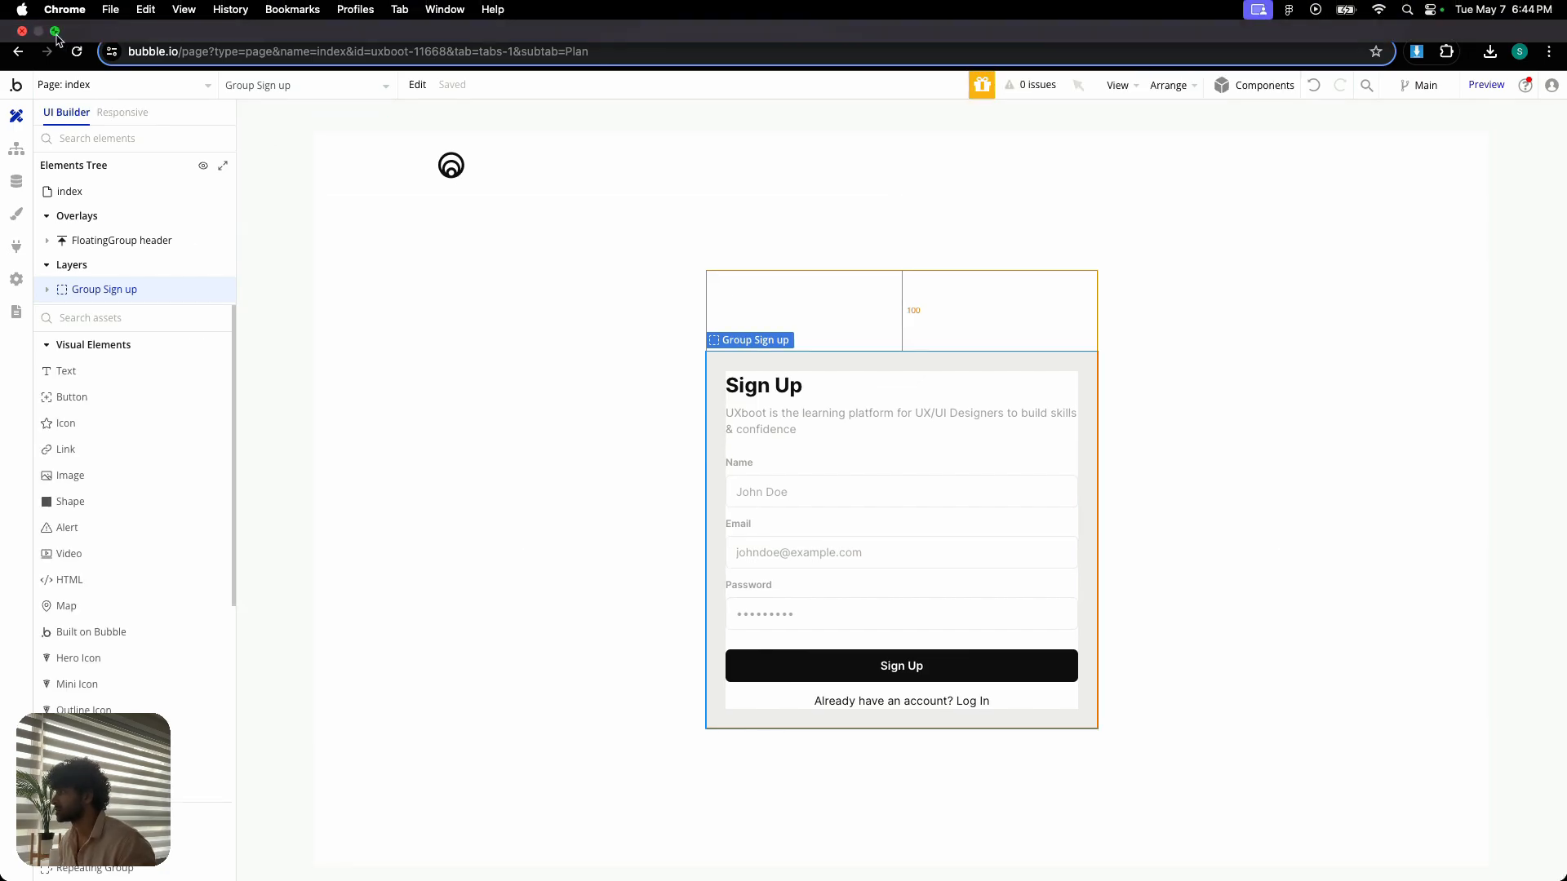
- Check the updated padding on the live Sign Up page by shrinking the browser window to phone width and enlarging it again
{"action": "left_click", "coordinate": [55, 31]}
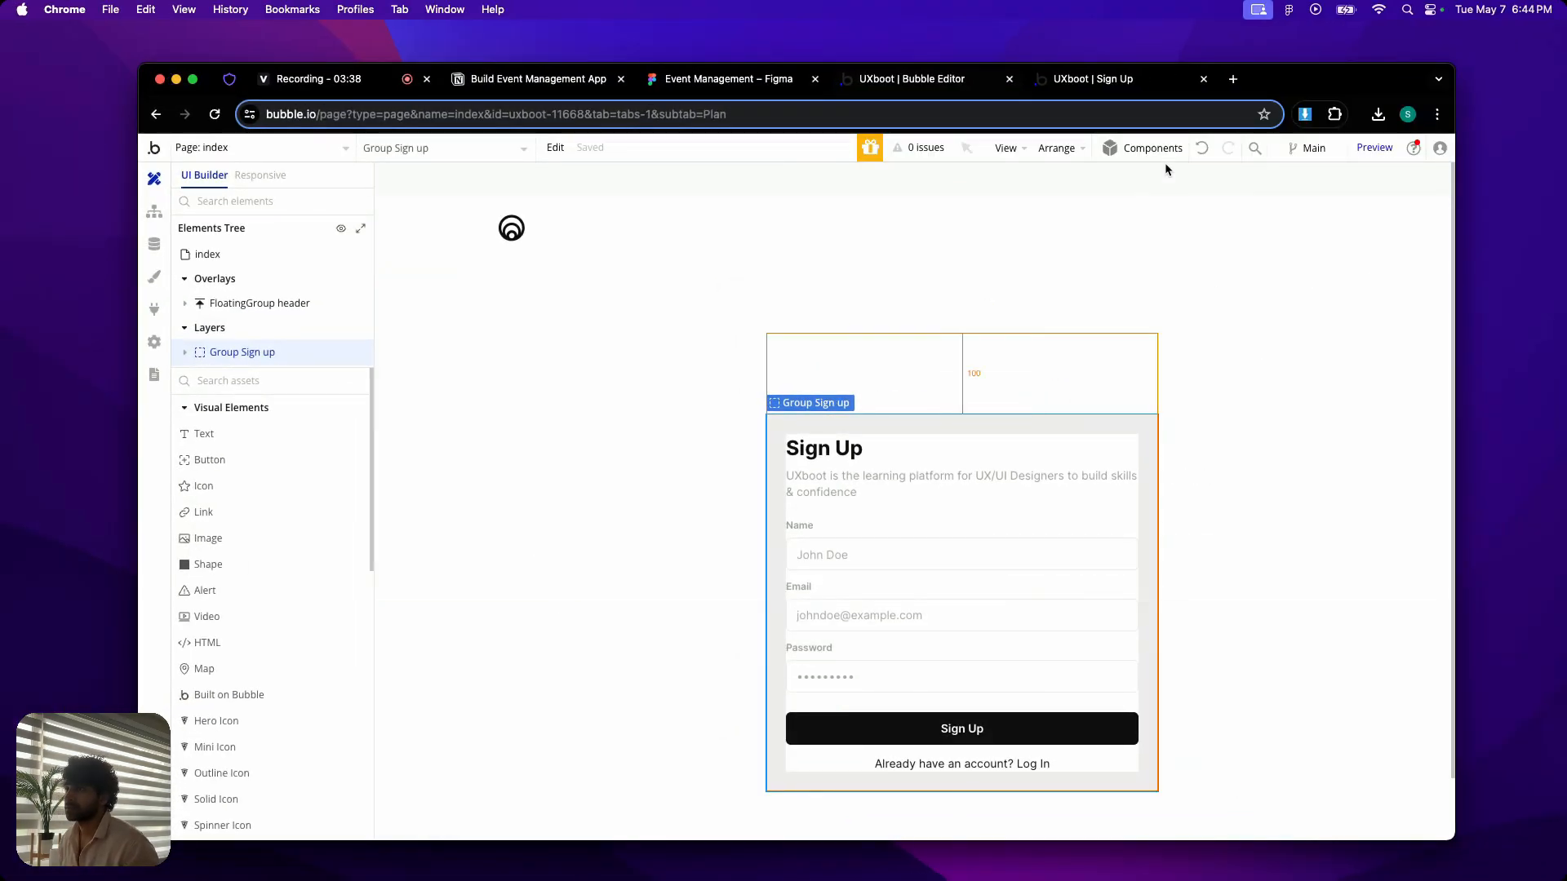
{"action": "left_click", "coordinate": [1106, 85]}
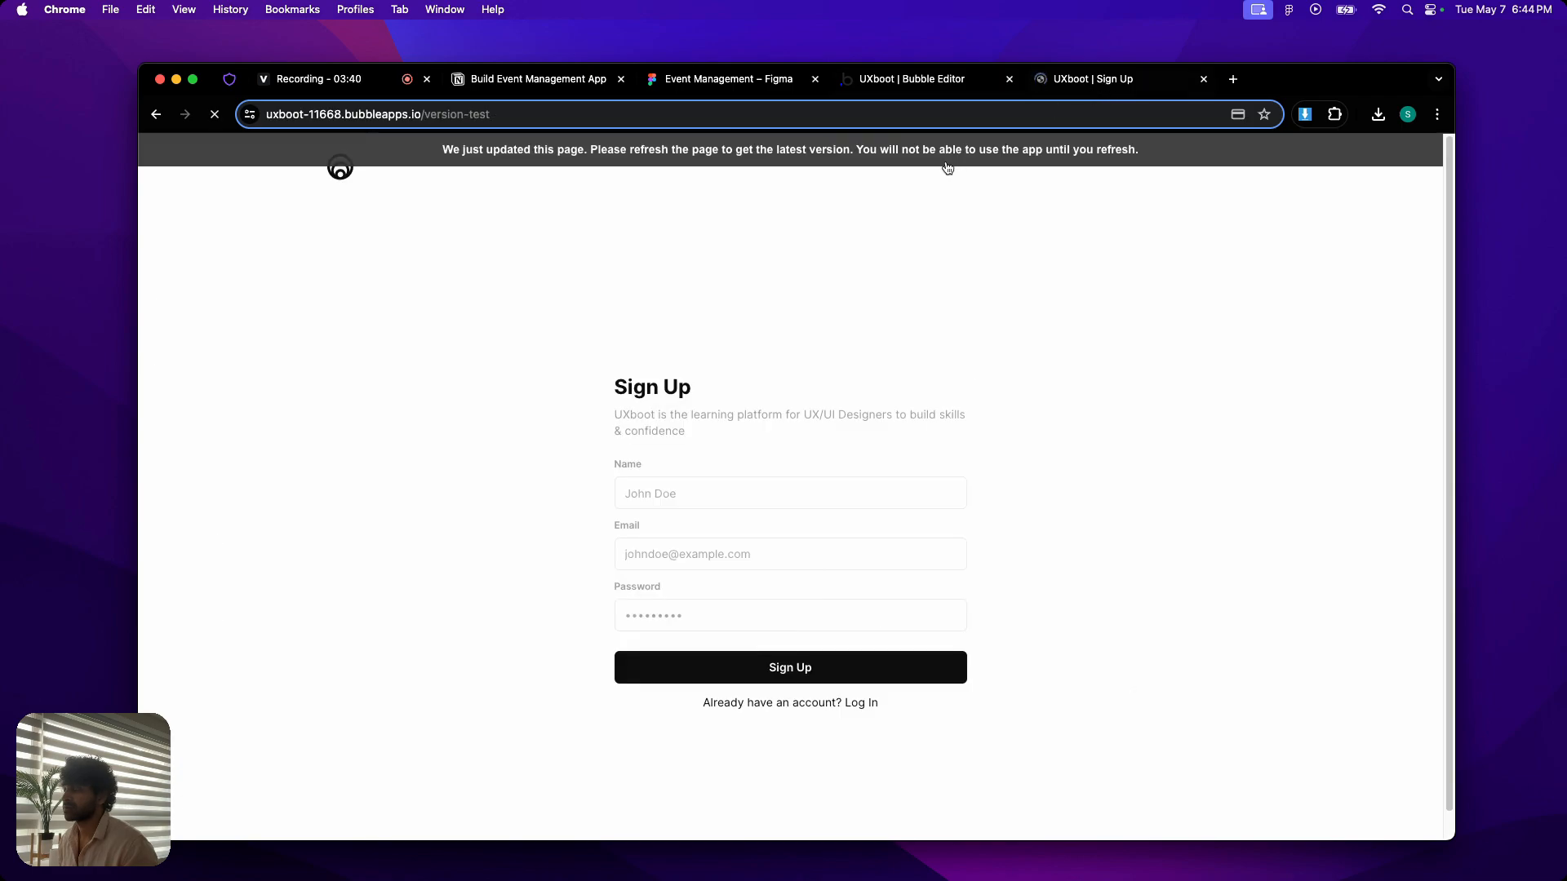
{"action": "left_click_drag", "start_coordinate": [1457, 337], "coordinate": [518, 288]}
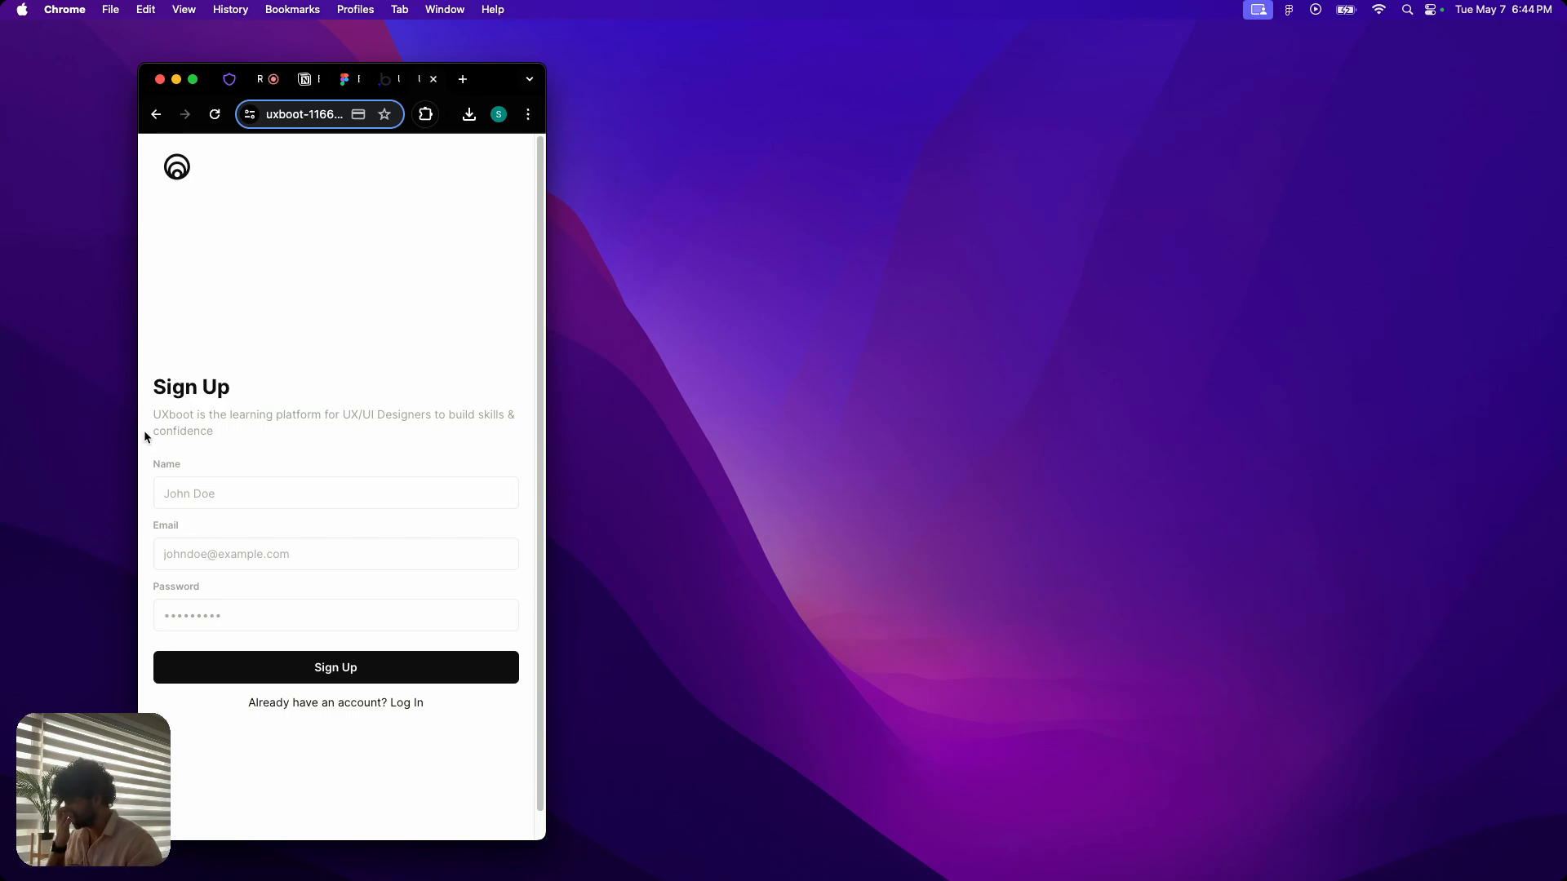
{"action": "left_click_drag", "start_coordinate": [535, 365], "coordinate": [1517, 317]}
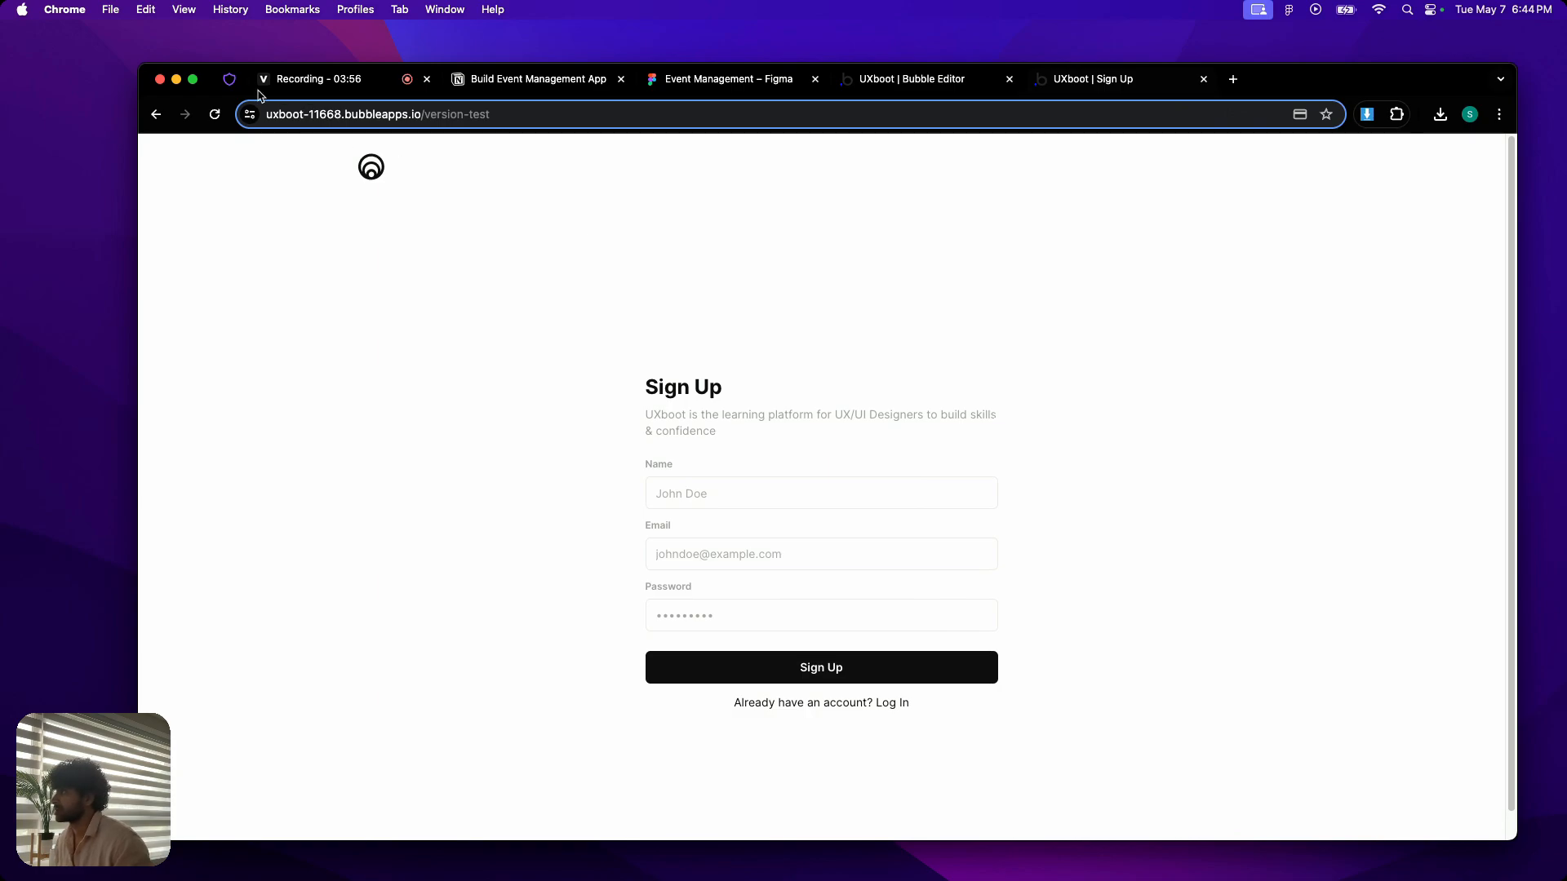
- Check the Day 7 page list in the Notion document and open the uxboot page in the Bubble editor
{"action": "left_click", "coordinate": [194, 81]}
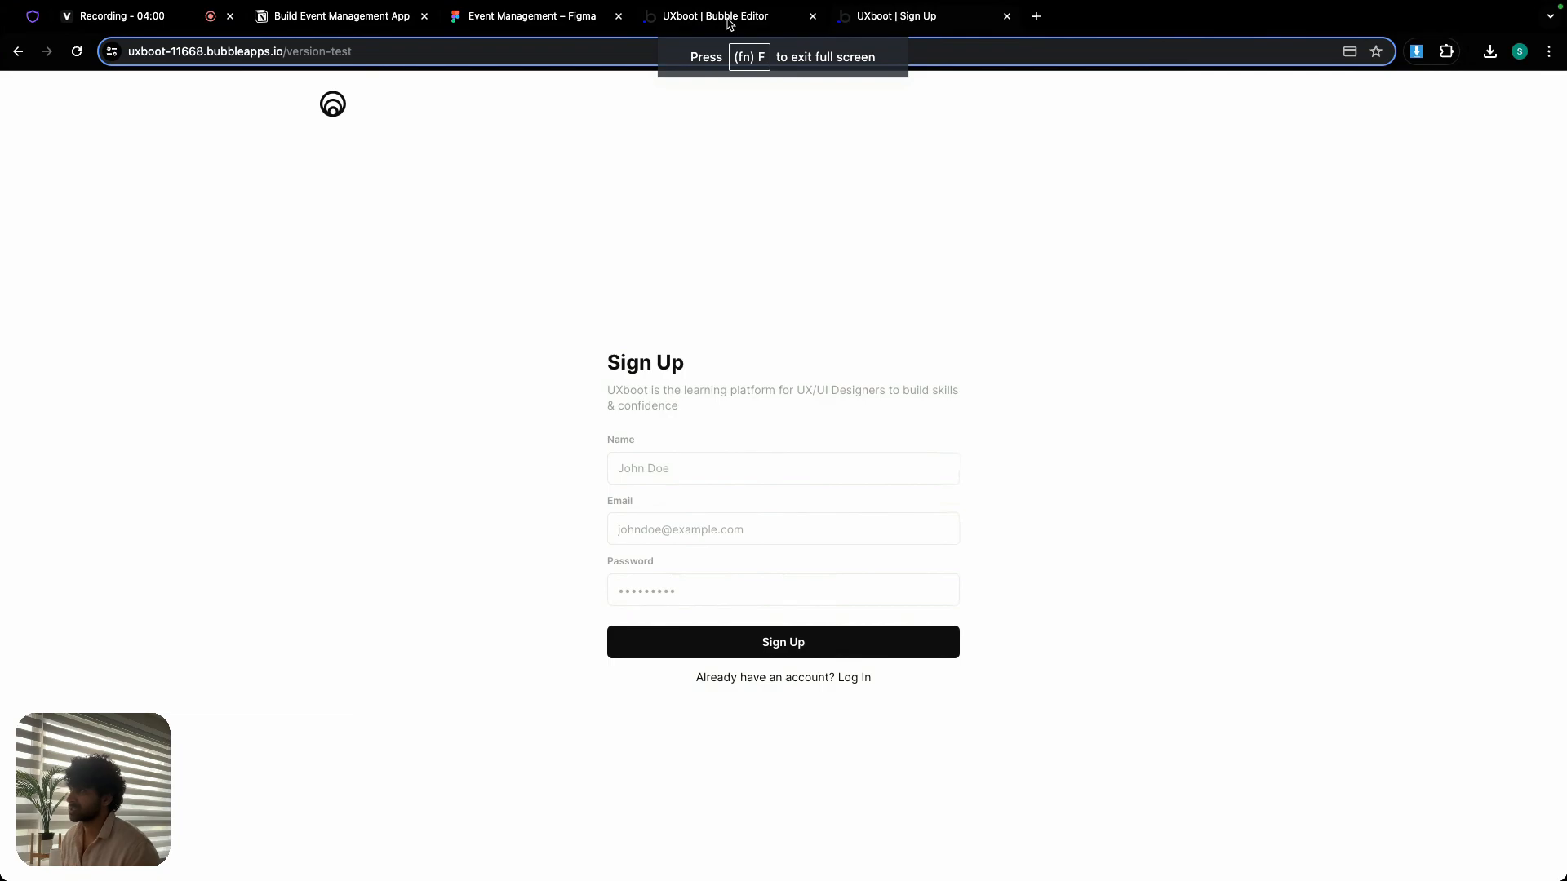
{"action": "left_click", "coordinate": [343, 17]}
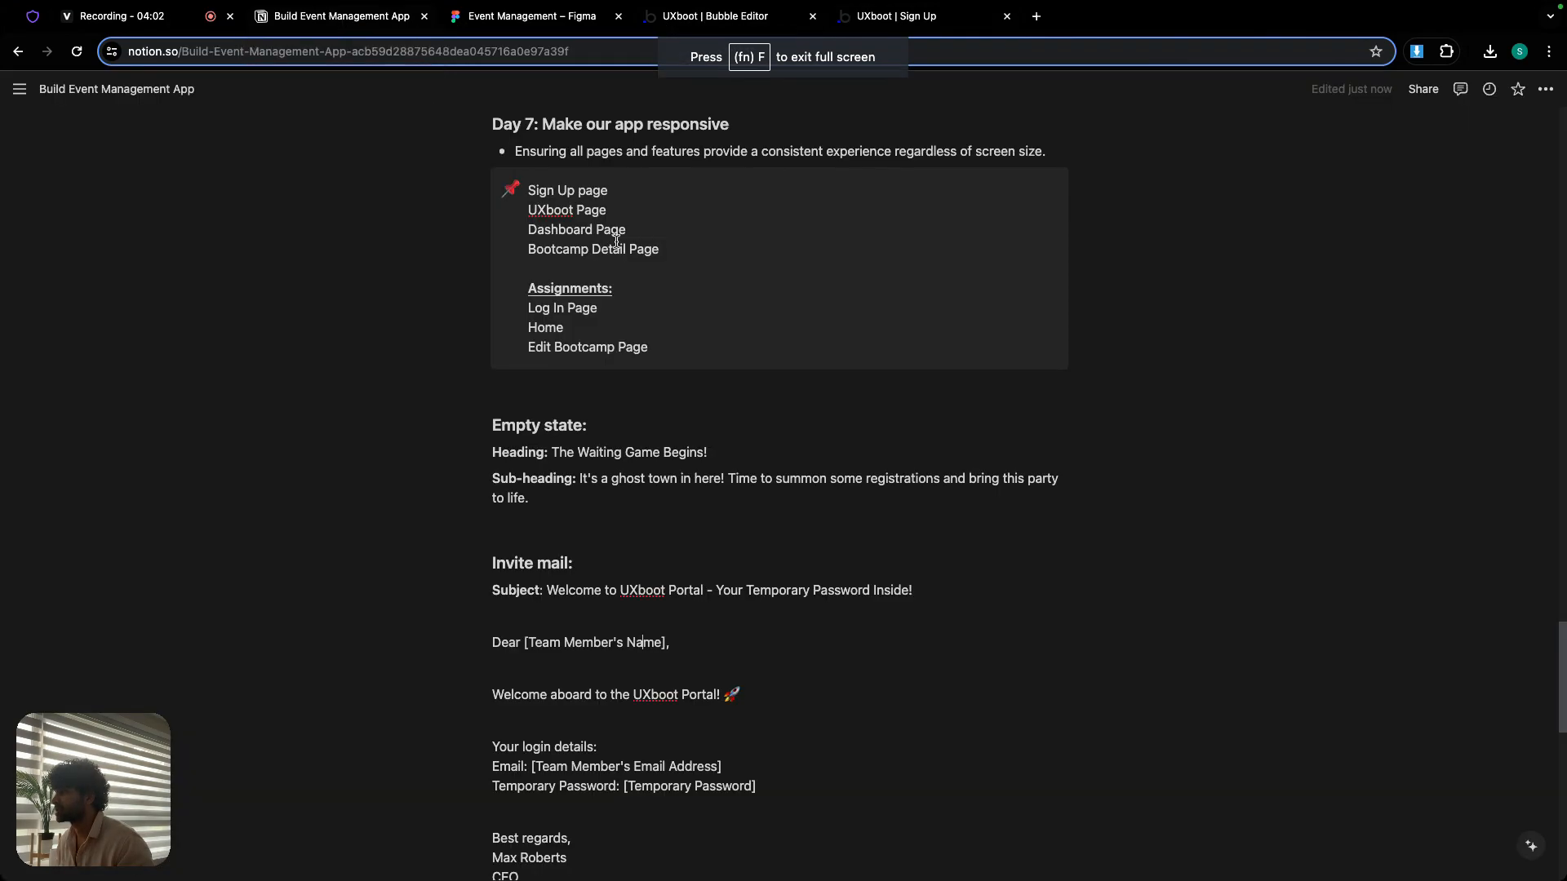
{"action": "left_click", "coordinate": [729, 24]}
{"action": "left_click", "coordinate": [160, 90]}
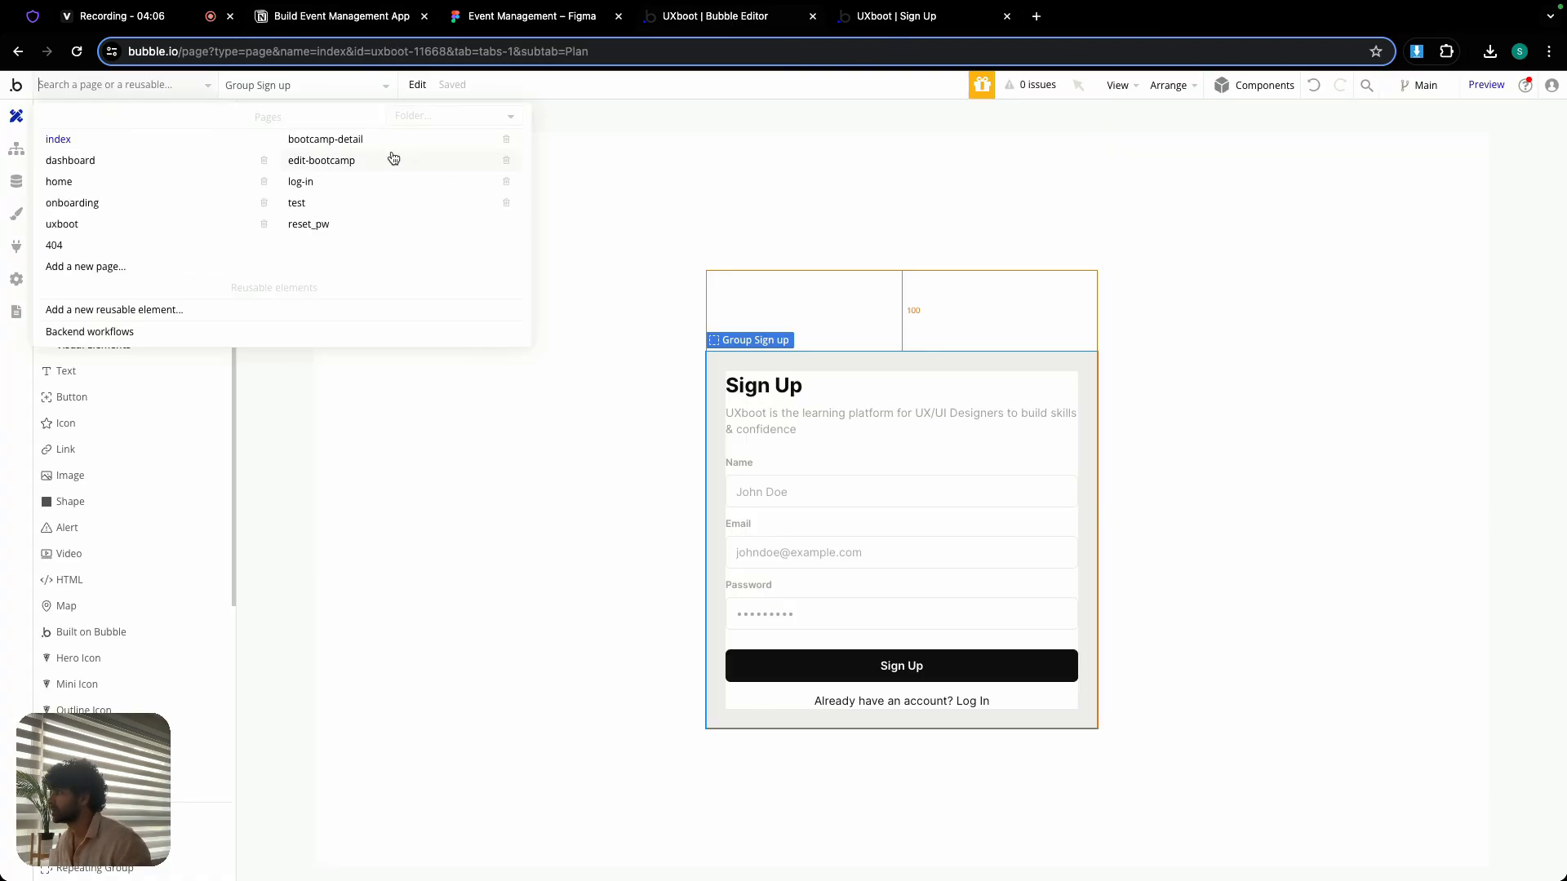
{"action": "left_click", "coordinate": [114, 222]}
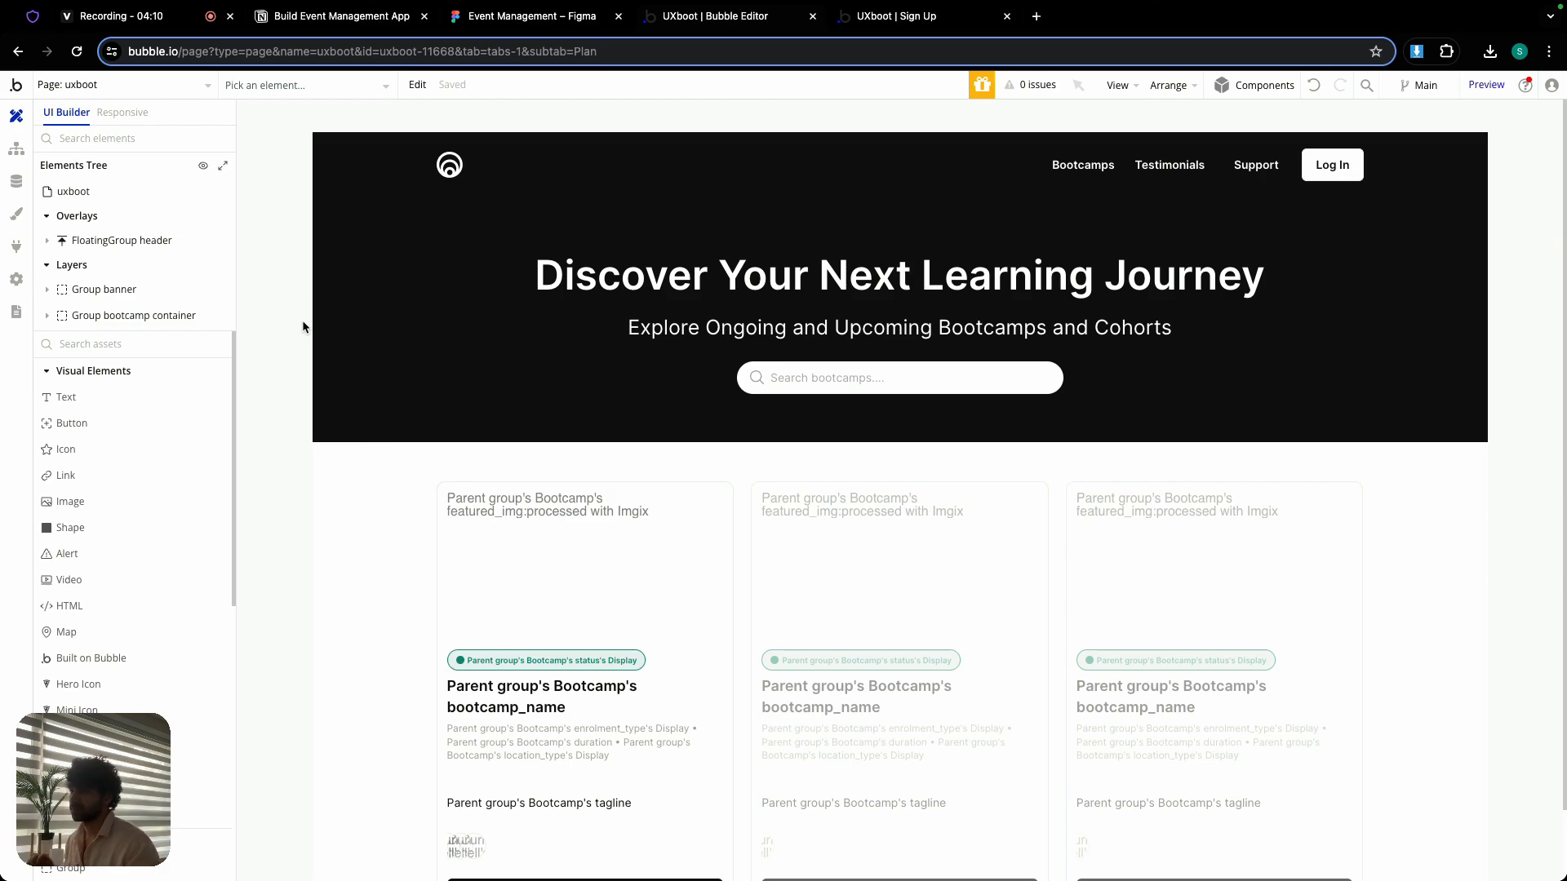
{"action": "double_click", "coordinate": [396, 184]}
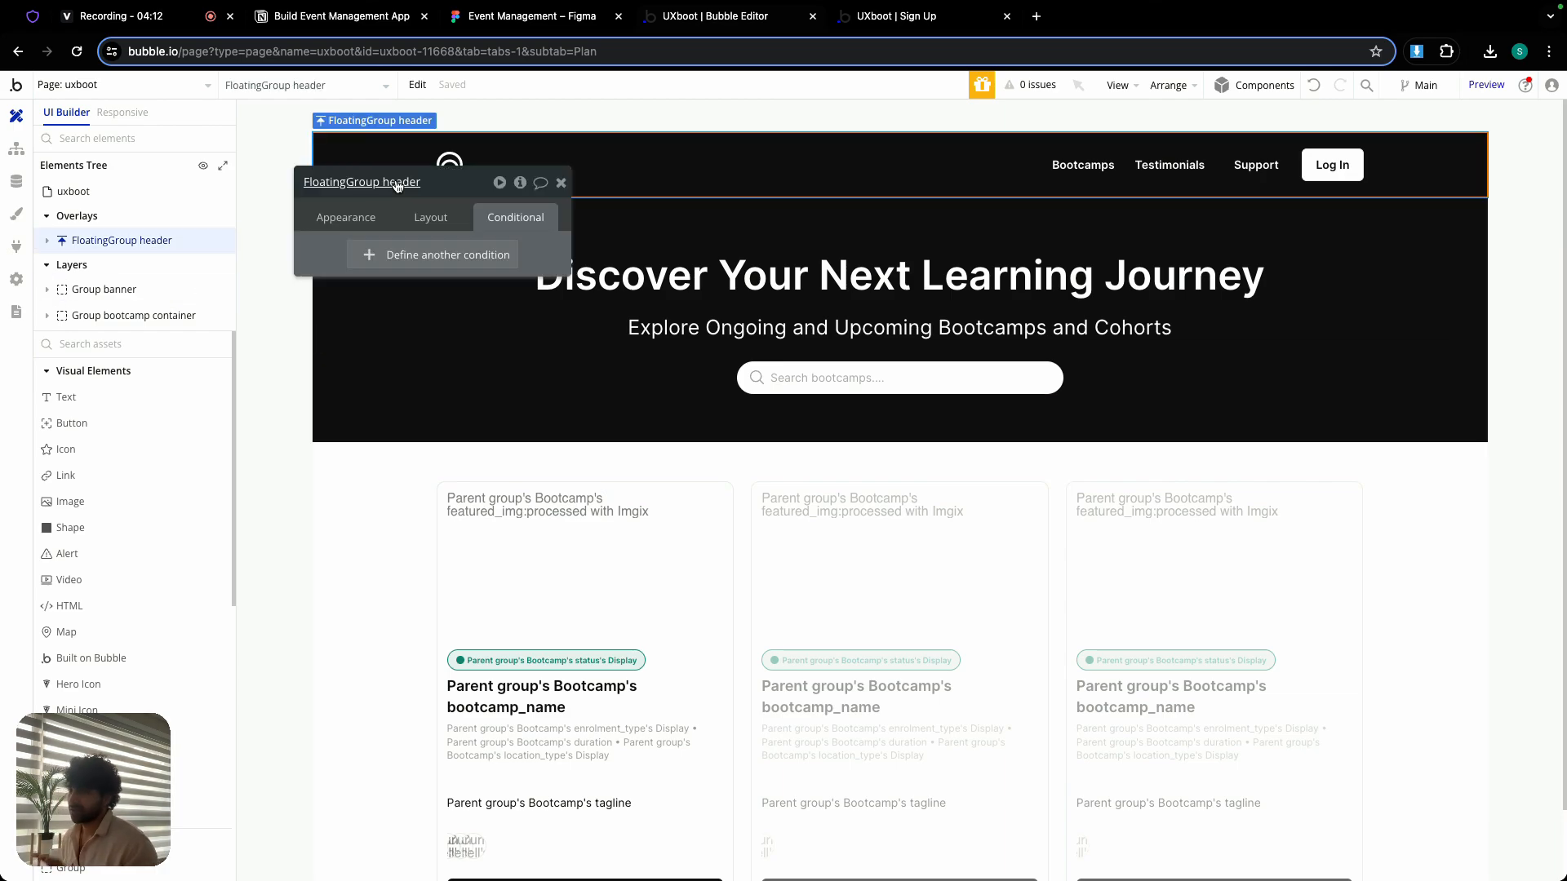
{"action": "left_click", "coordinate": [561, 182]}
- Switch to the Heroicons site, search the outline icons for "men" and copy the name bars-3
{"action": "left_click", "coordinate": [35, 18]}
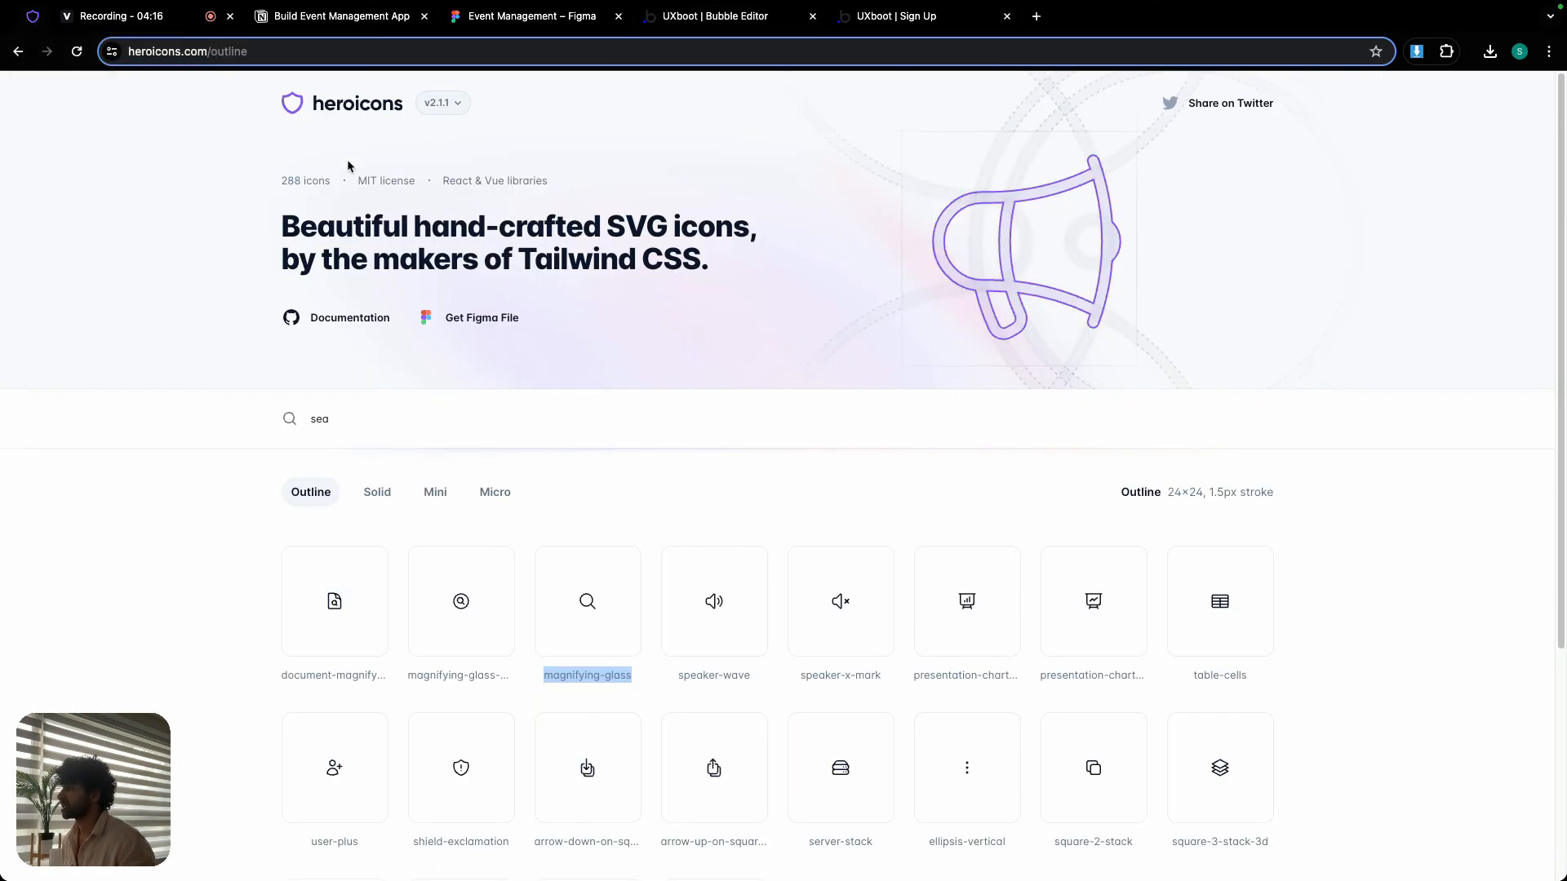
{"action": "left_click", "coordinate": [339, 433]}
{"action": "key", "text": "super+a"}
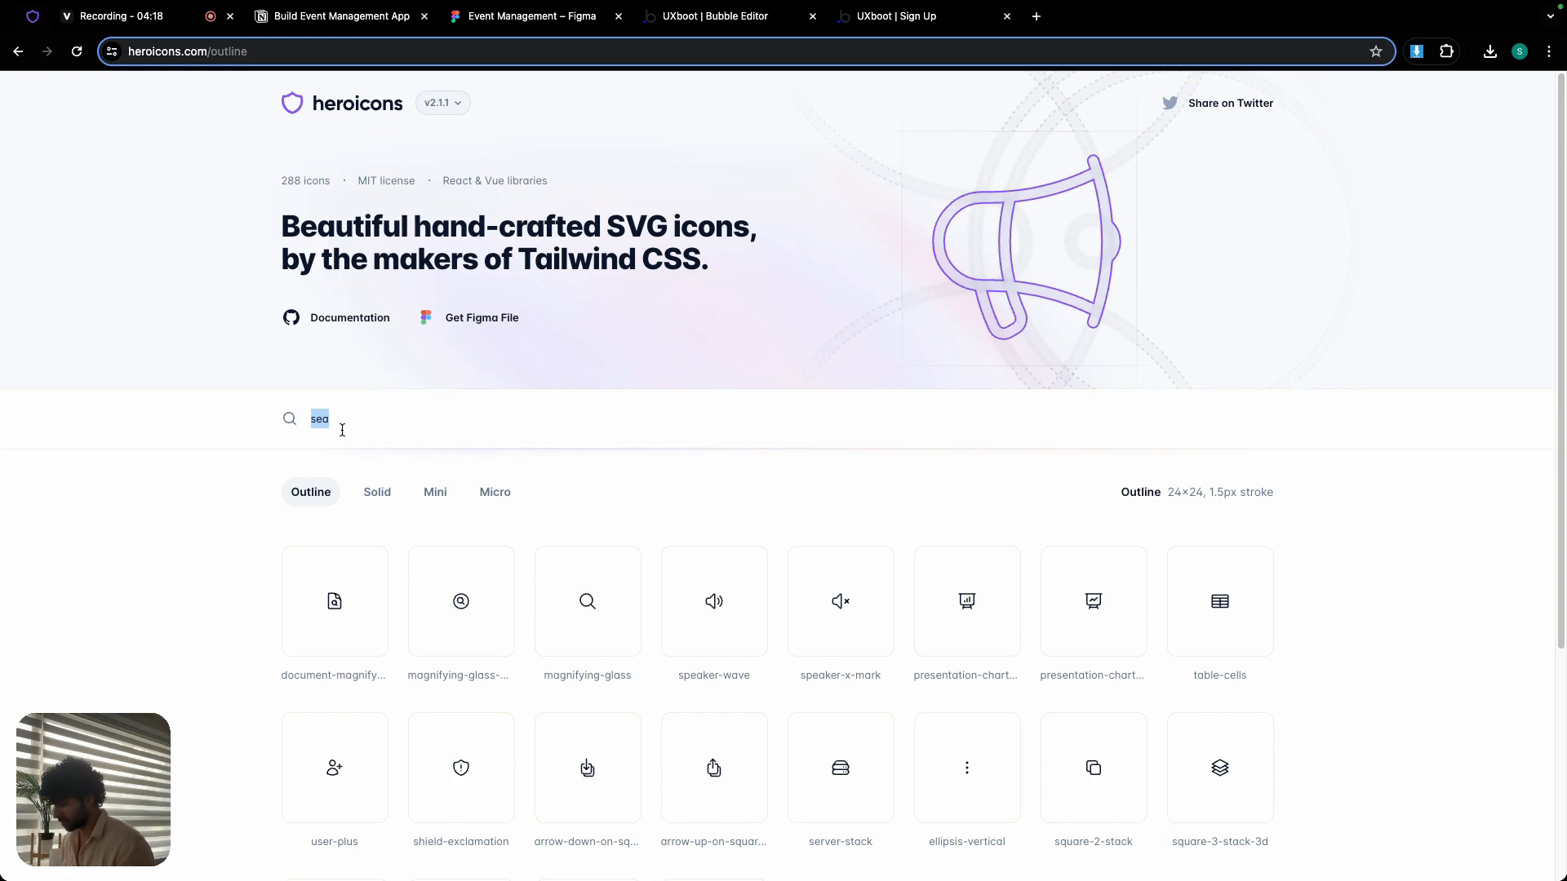
{"action": "type", "text": "men"}
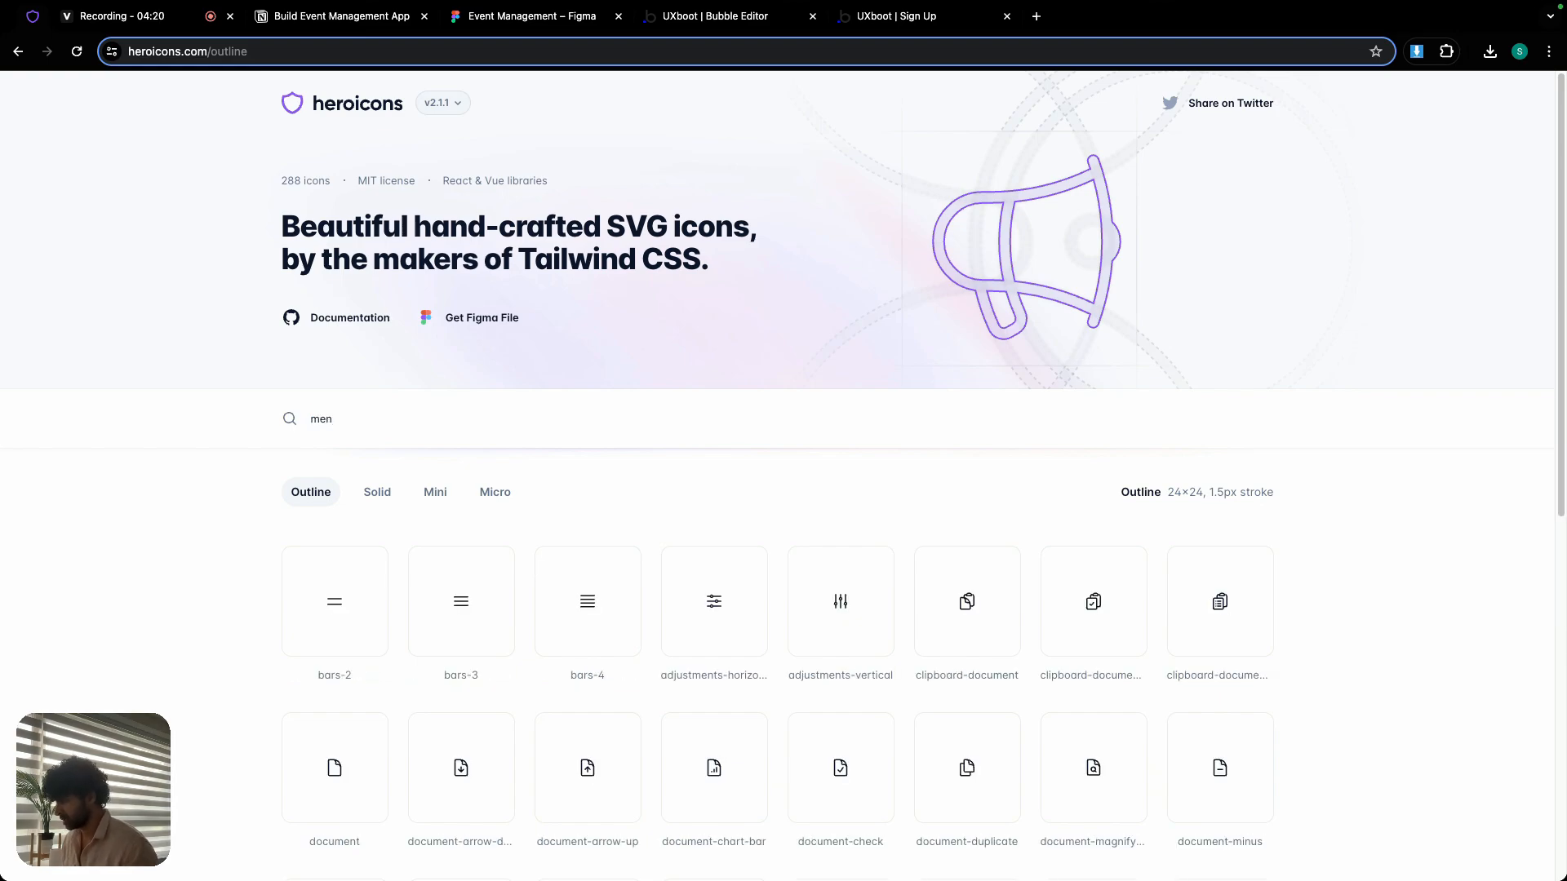
{"action": "triple_click", "coordinate": [464, 675]}
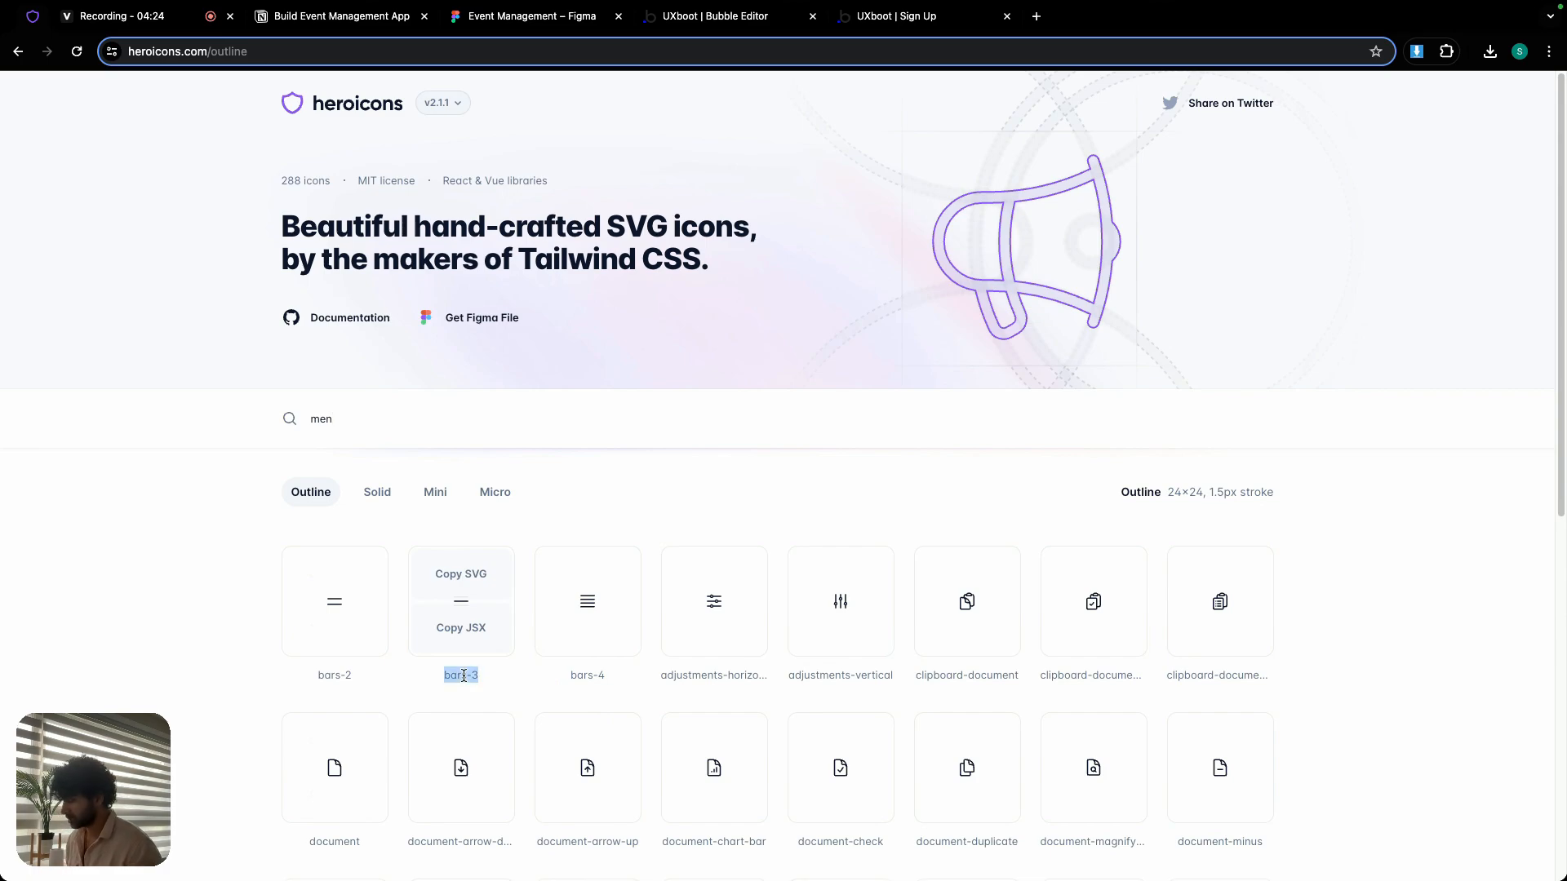
- Back in the Bubble editor, add an Outline Icon element to Group inner in the uxboot page header
{"action": "left_click", "coordinate": [739, 18]}
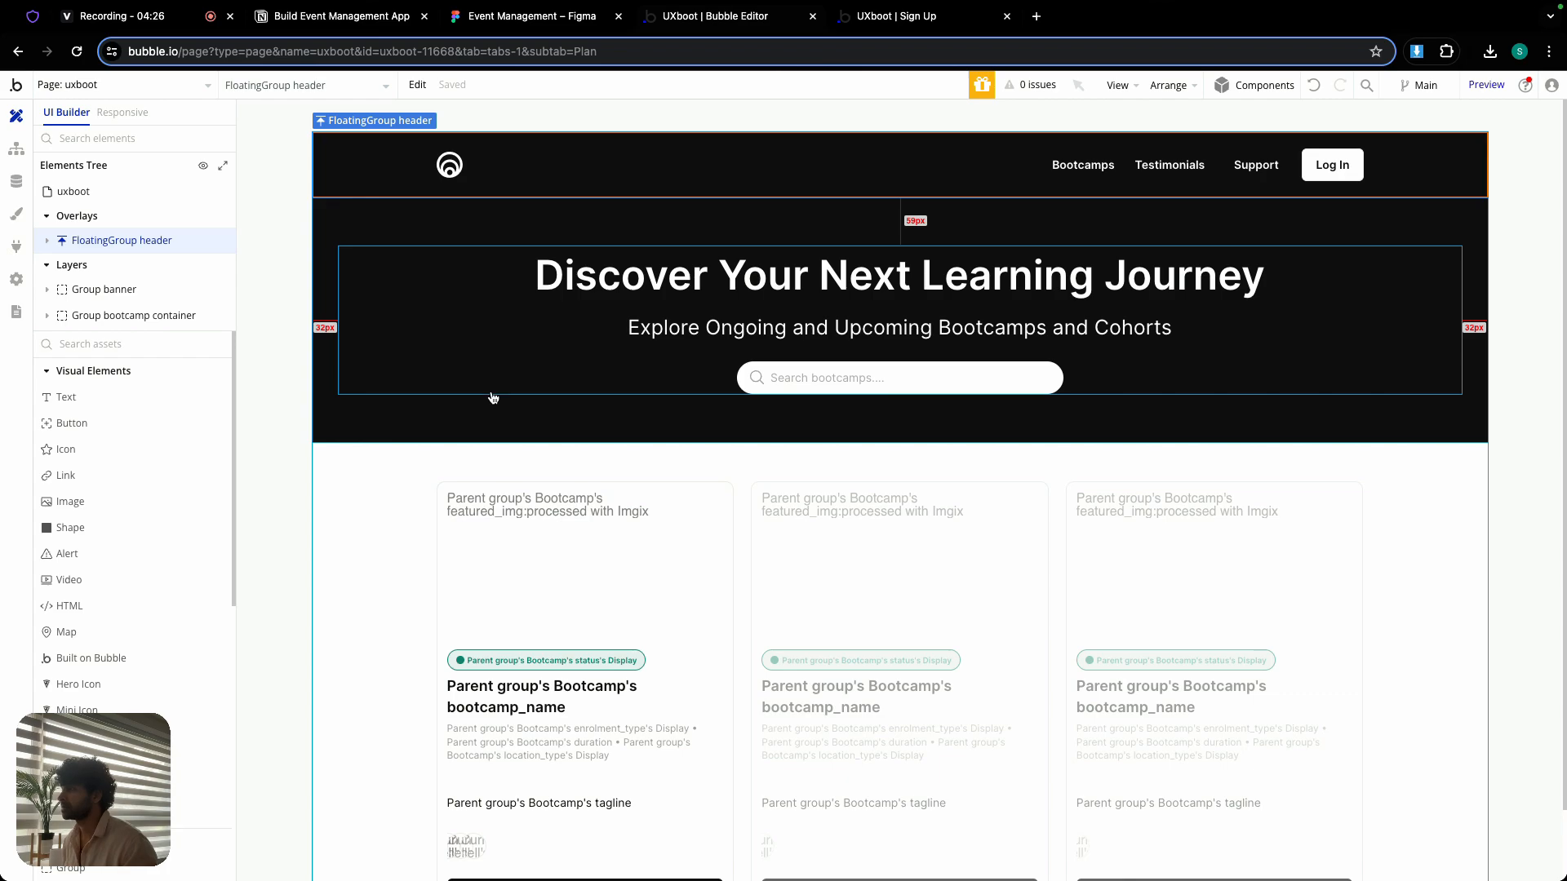
{"action": "double_click", "coordinate": [519, 171]}
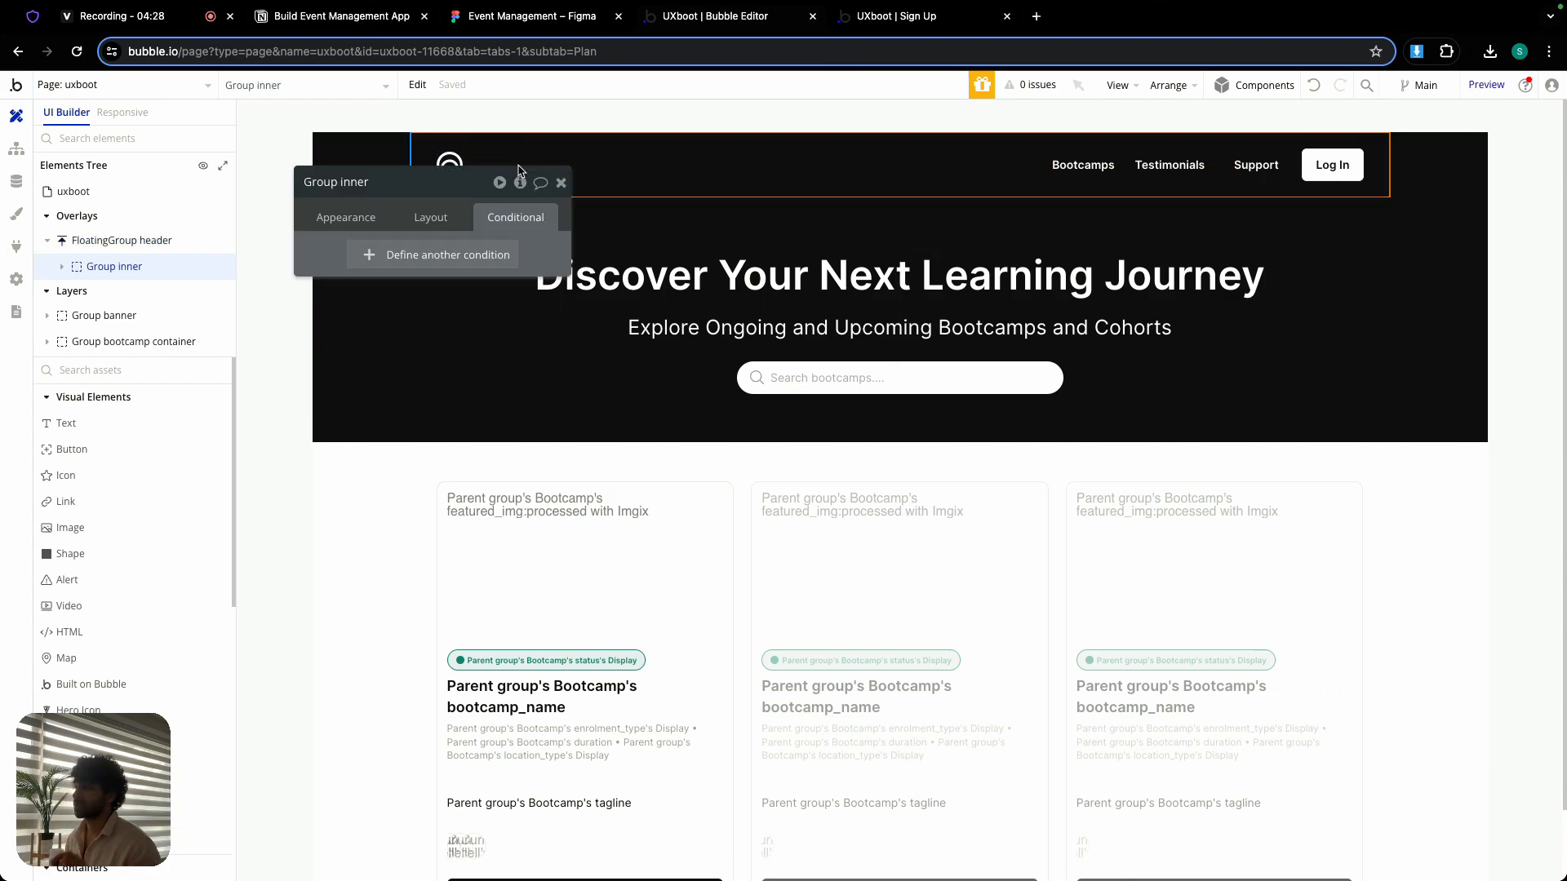
{"action": "left_click", "coordinate": [561, 183]}
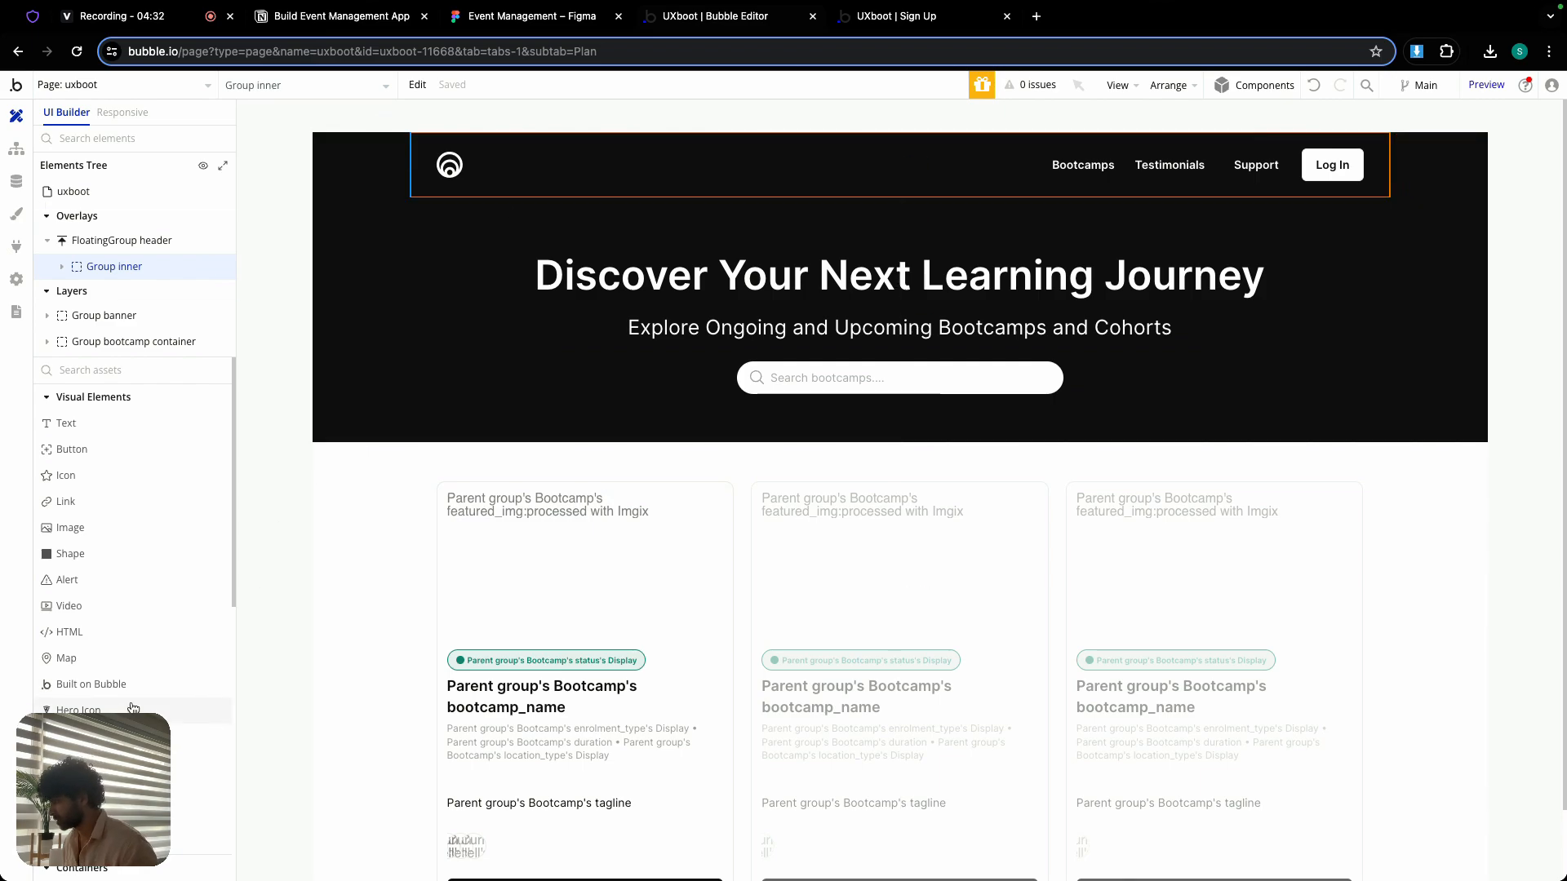
{"action": "left_click", "coordinate": [106, 764]}
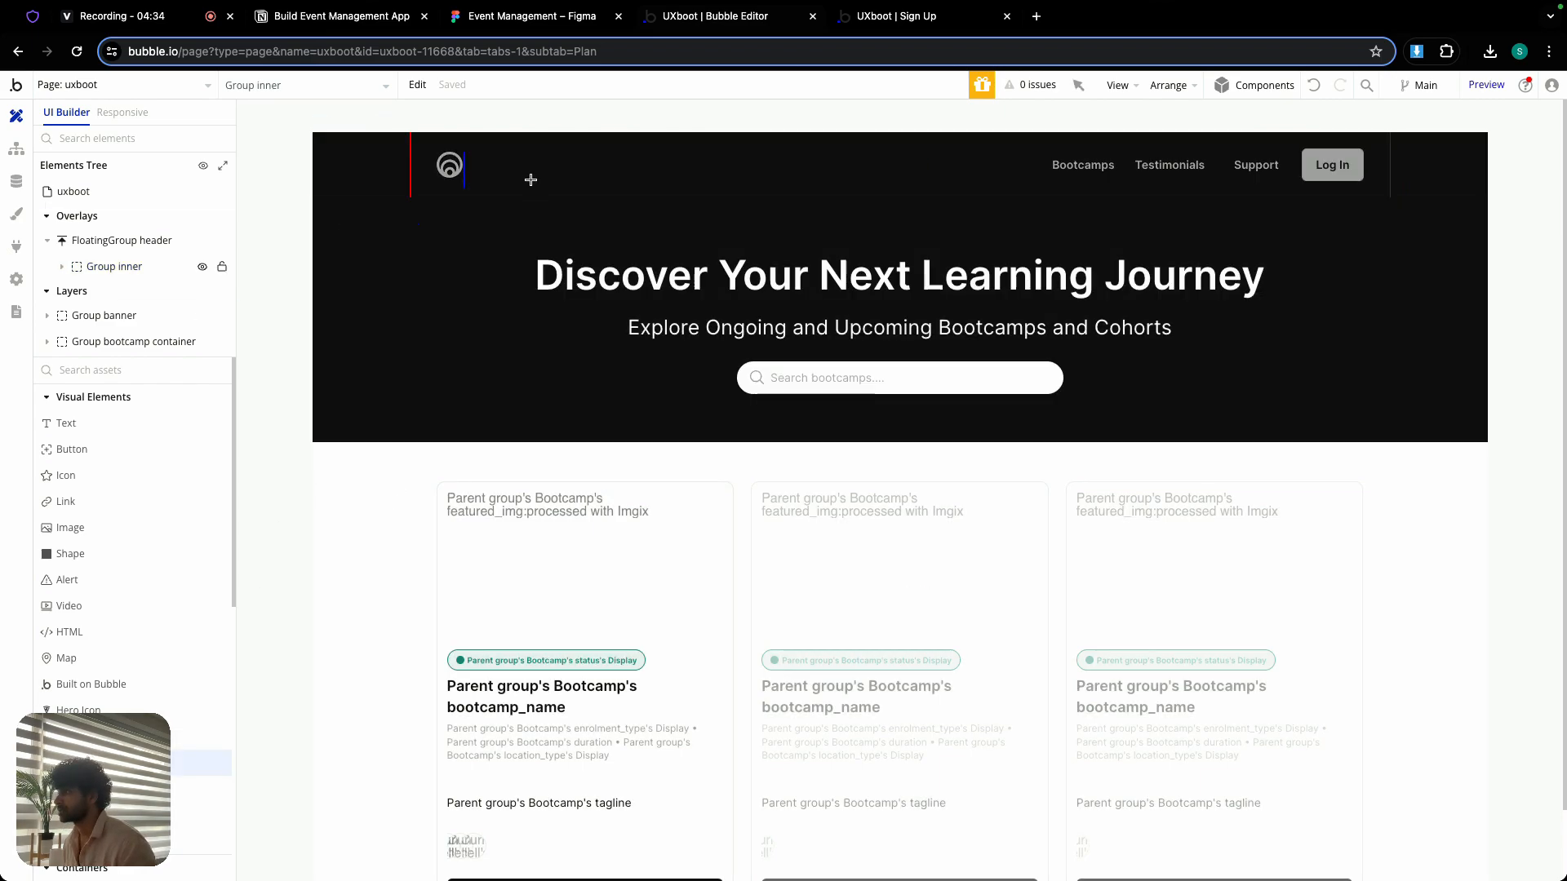
{"action": "left_click", "coordinate": [528, 161]}
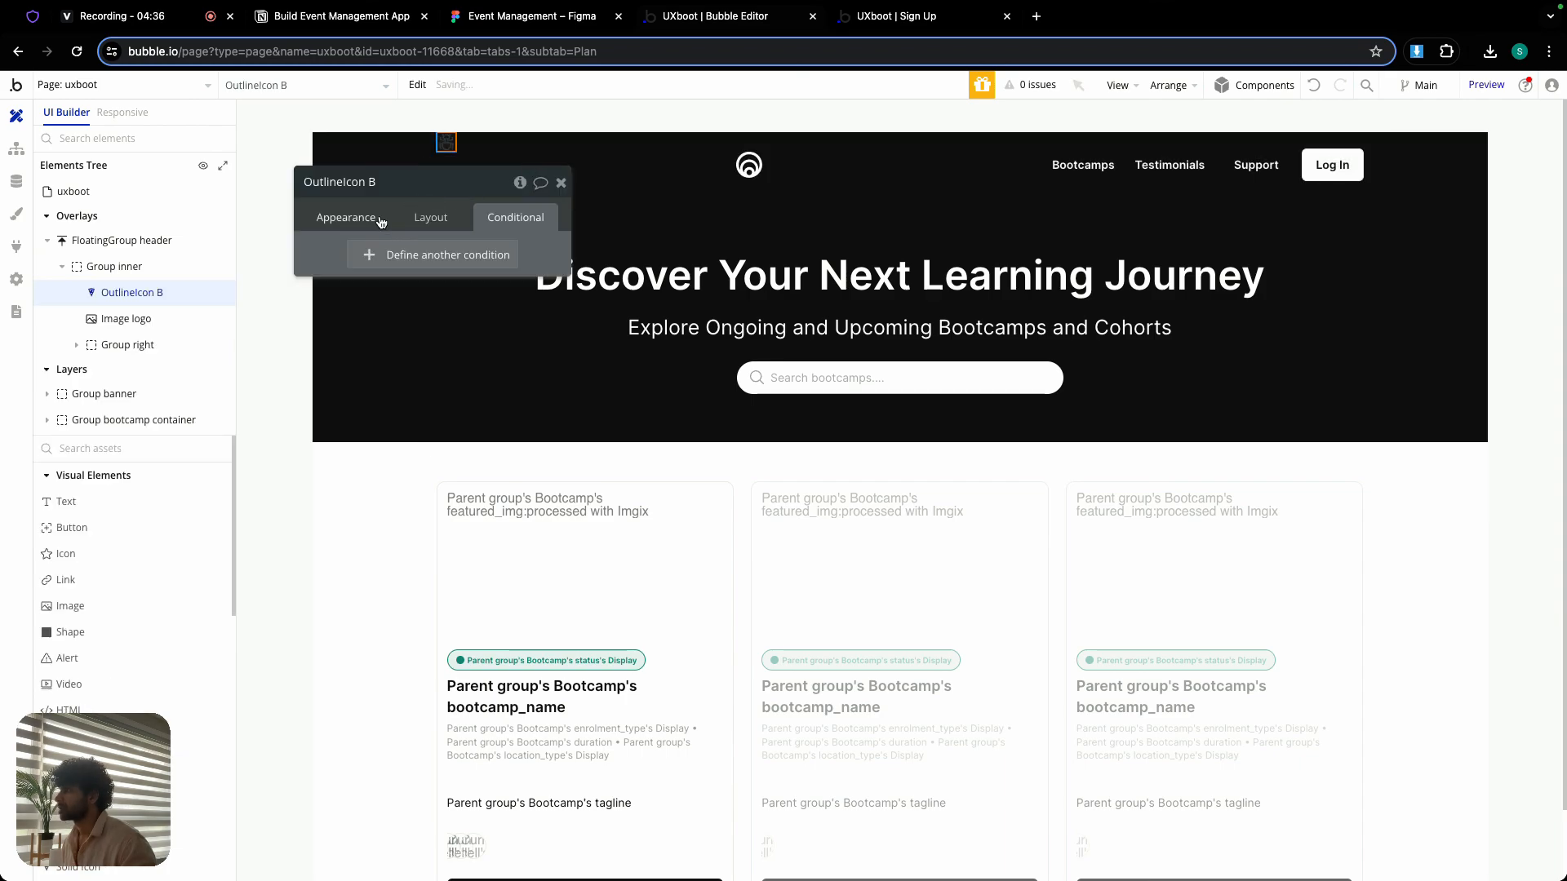
- Set the new header icon to bars-3 and its color to white
{"action": "left_click", "coordinate": [346, 217]}
{"action": "left_click", "coordinate": [450, 276]}
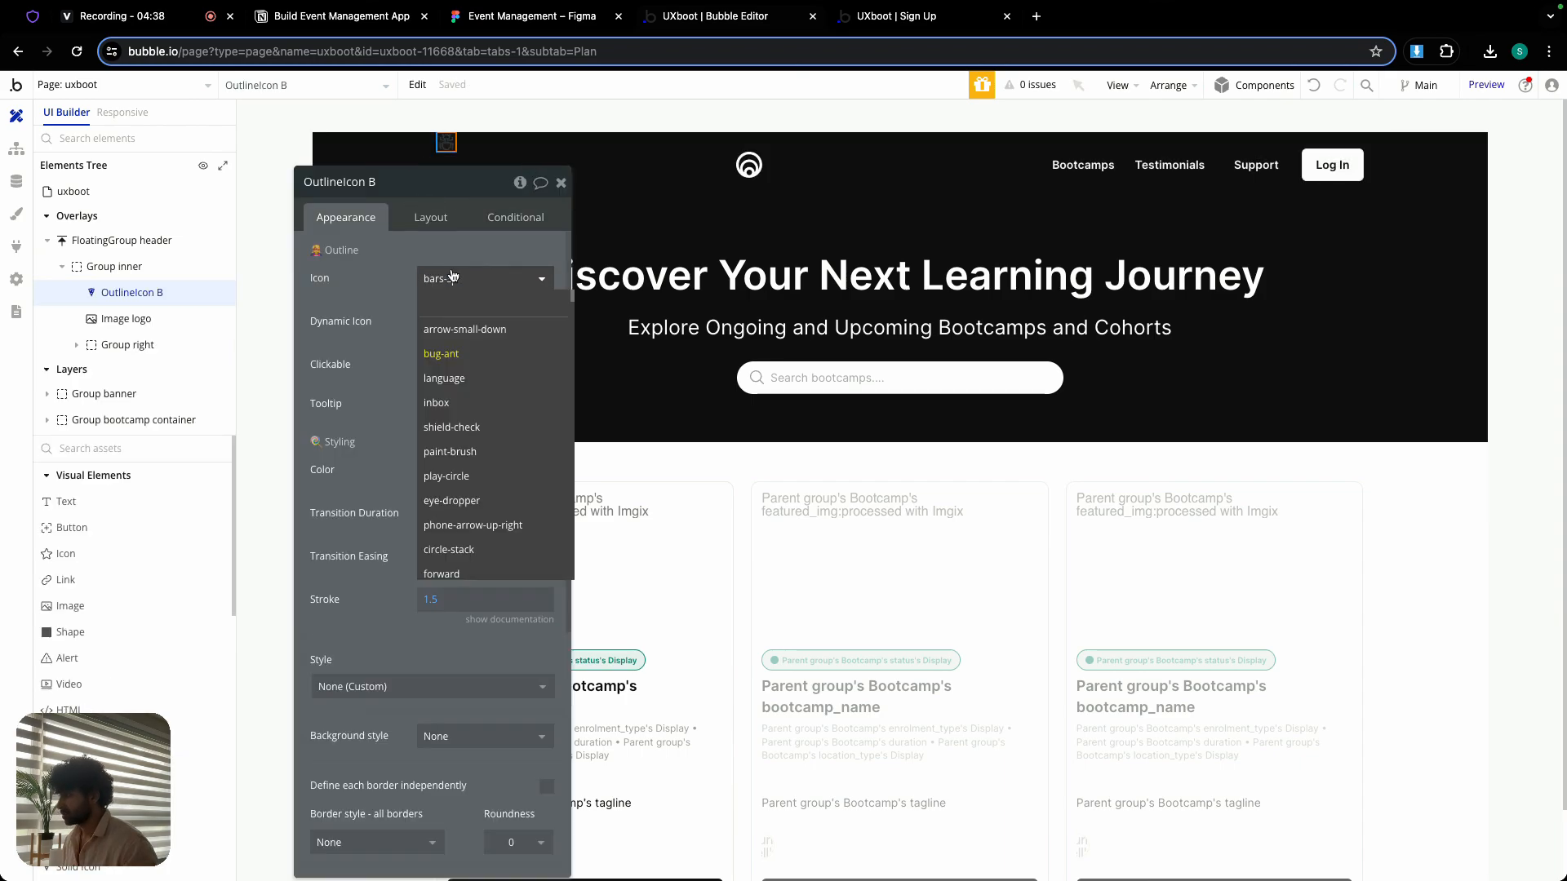
{"action": "left_click", "coordinate": [464, 352]}
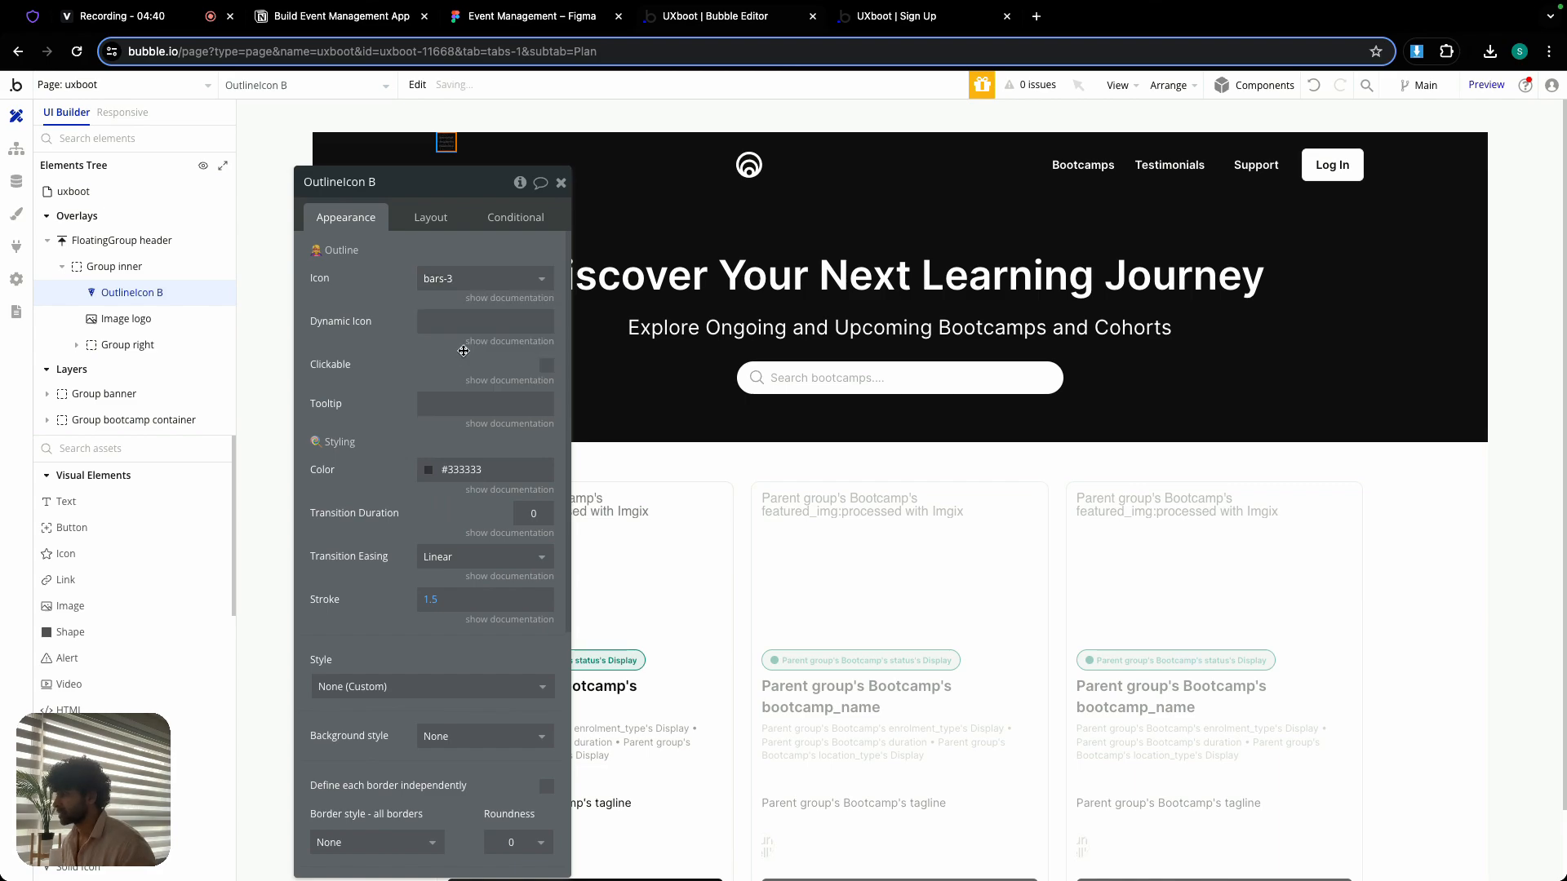
{"action": "left_click", "coordinate": [462, 469]}
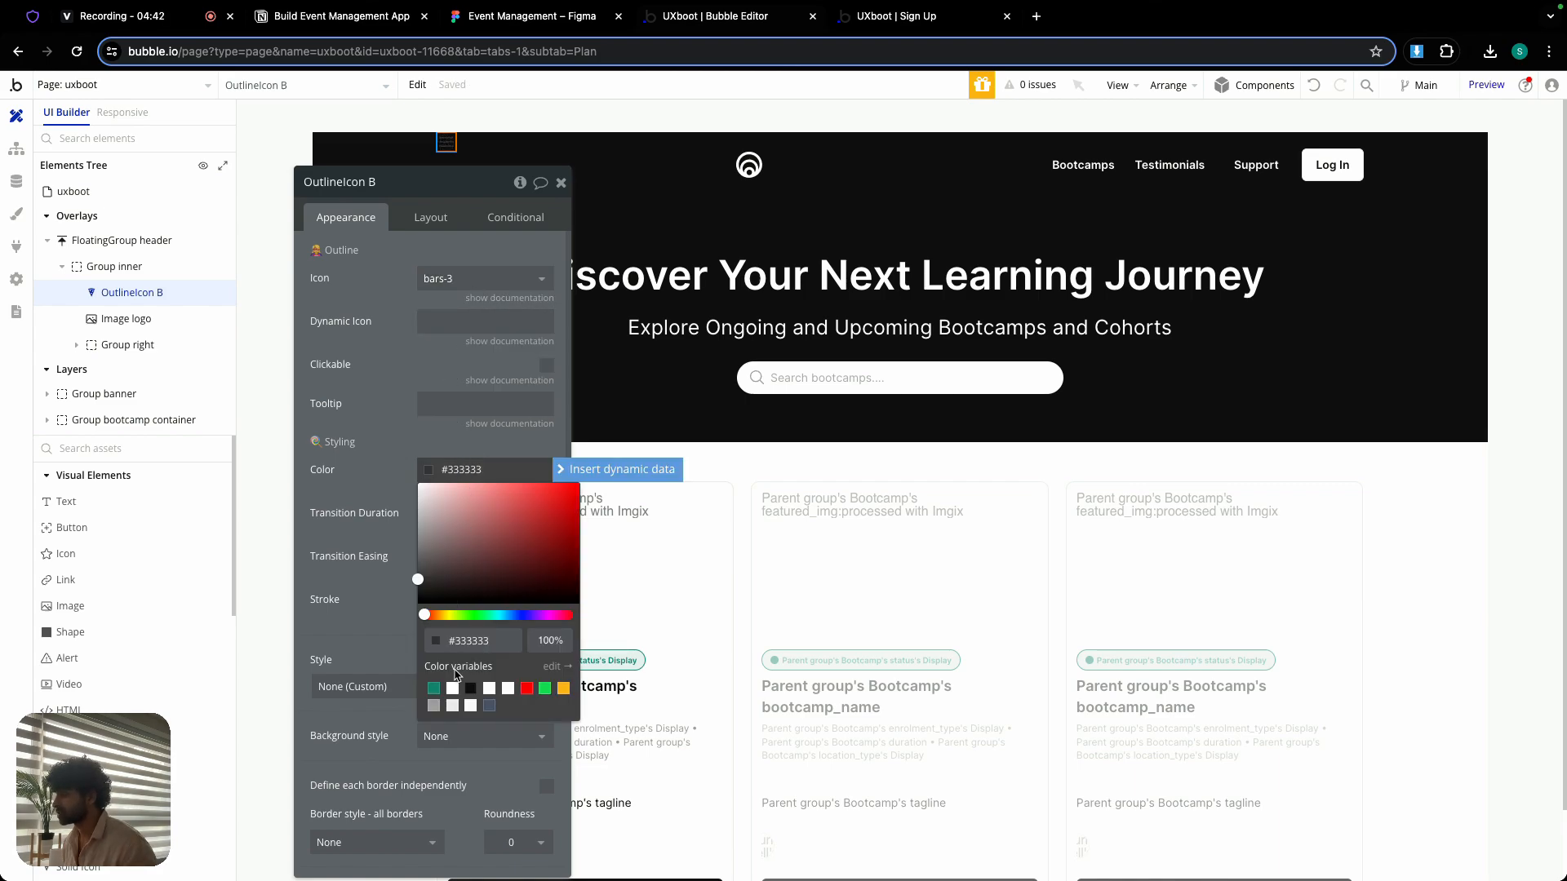
- Set the menu icon's width and height to 21 and center it vertically in its row
{"action": "left_click", "coordinate": [428, 219]}
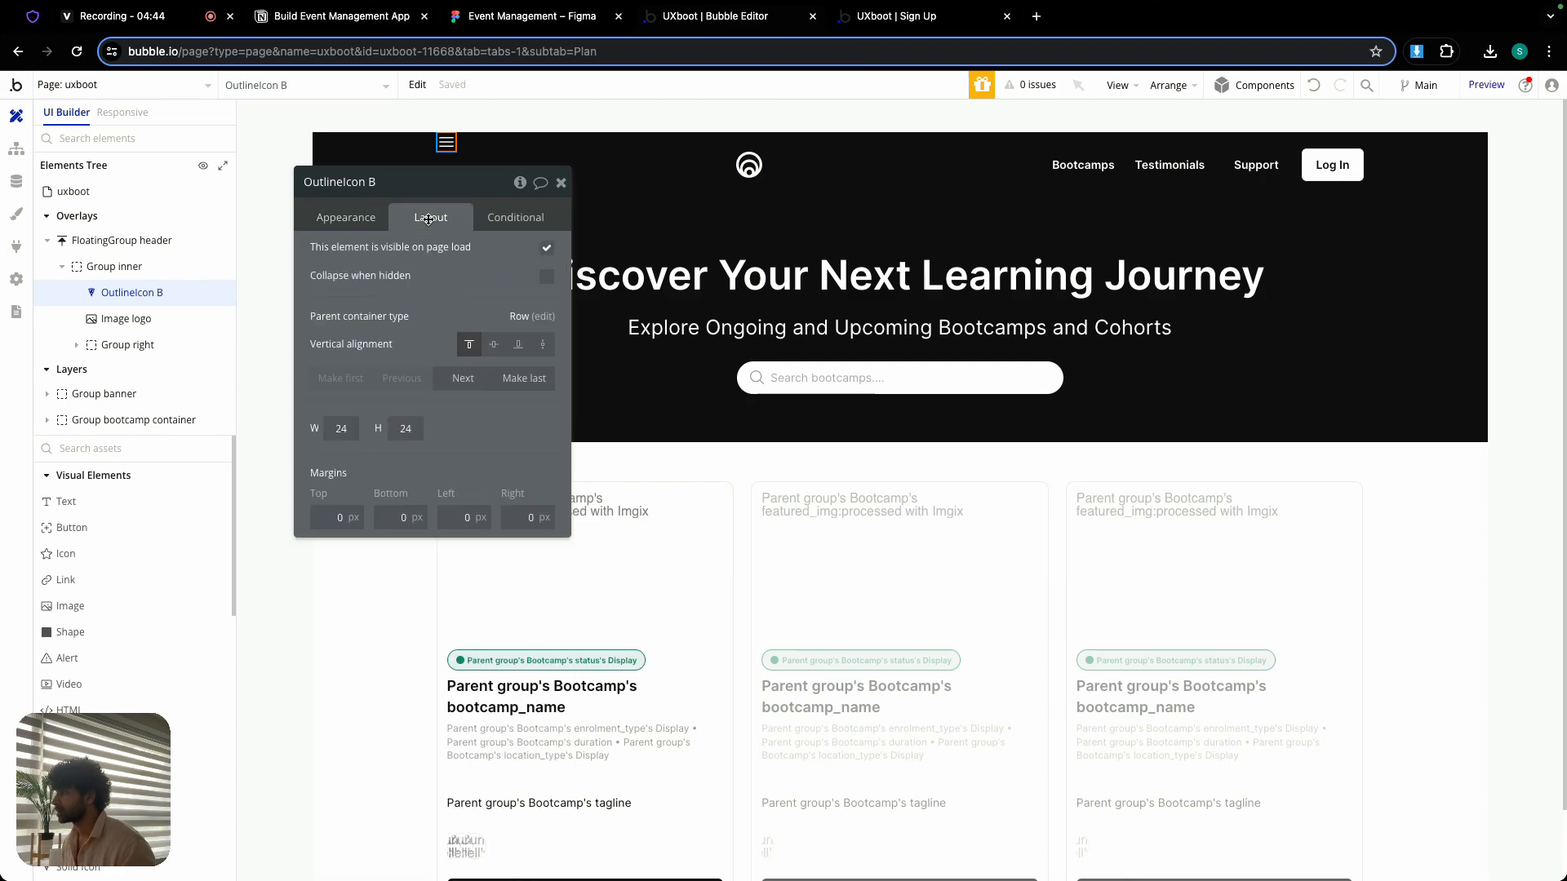
{"action": "type", "text": "21"}
{"action": "key", "text": "Tab"}
{"action": "left_click", "coordinate": [490, 349]}
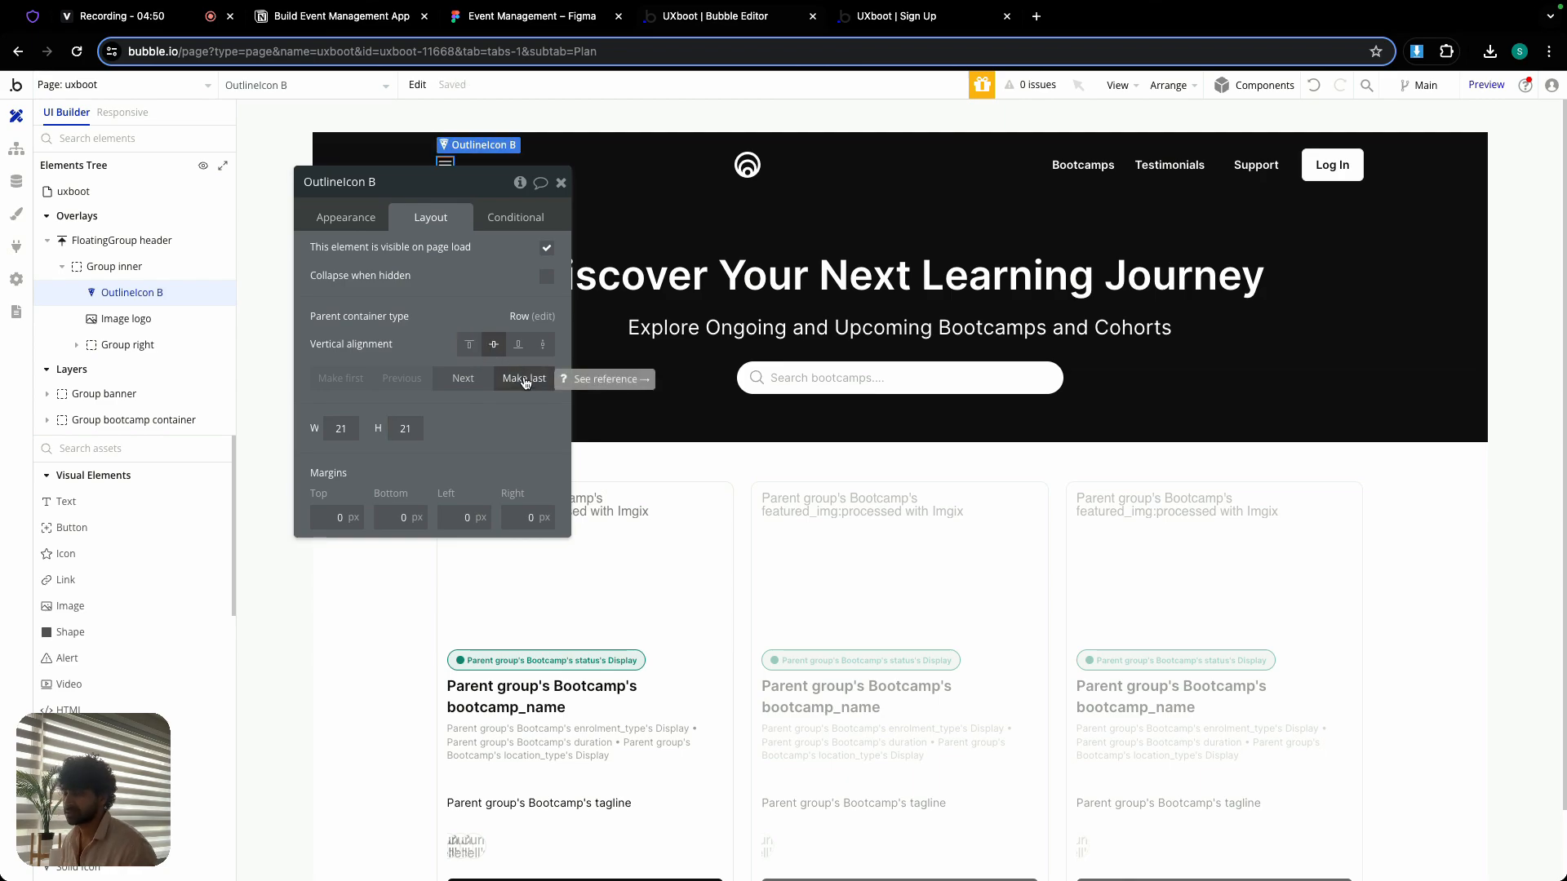
- Make the menu icon the last element in Group inner, hidden on page load and collapsed when hidden
{"action": "left_click", "coordinate": [525, 379]}
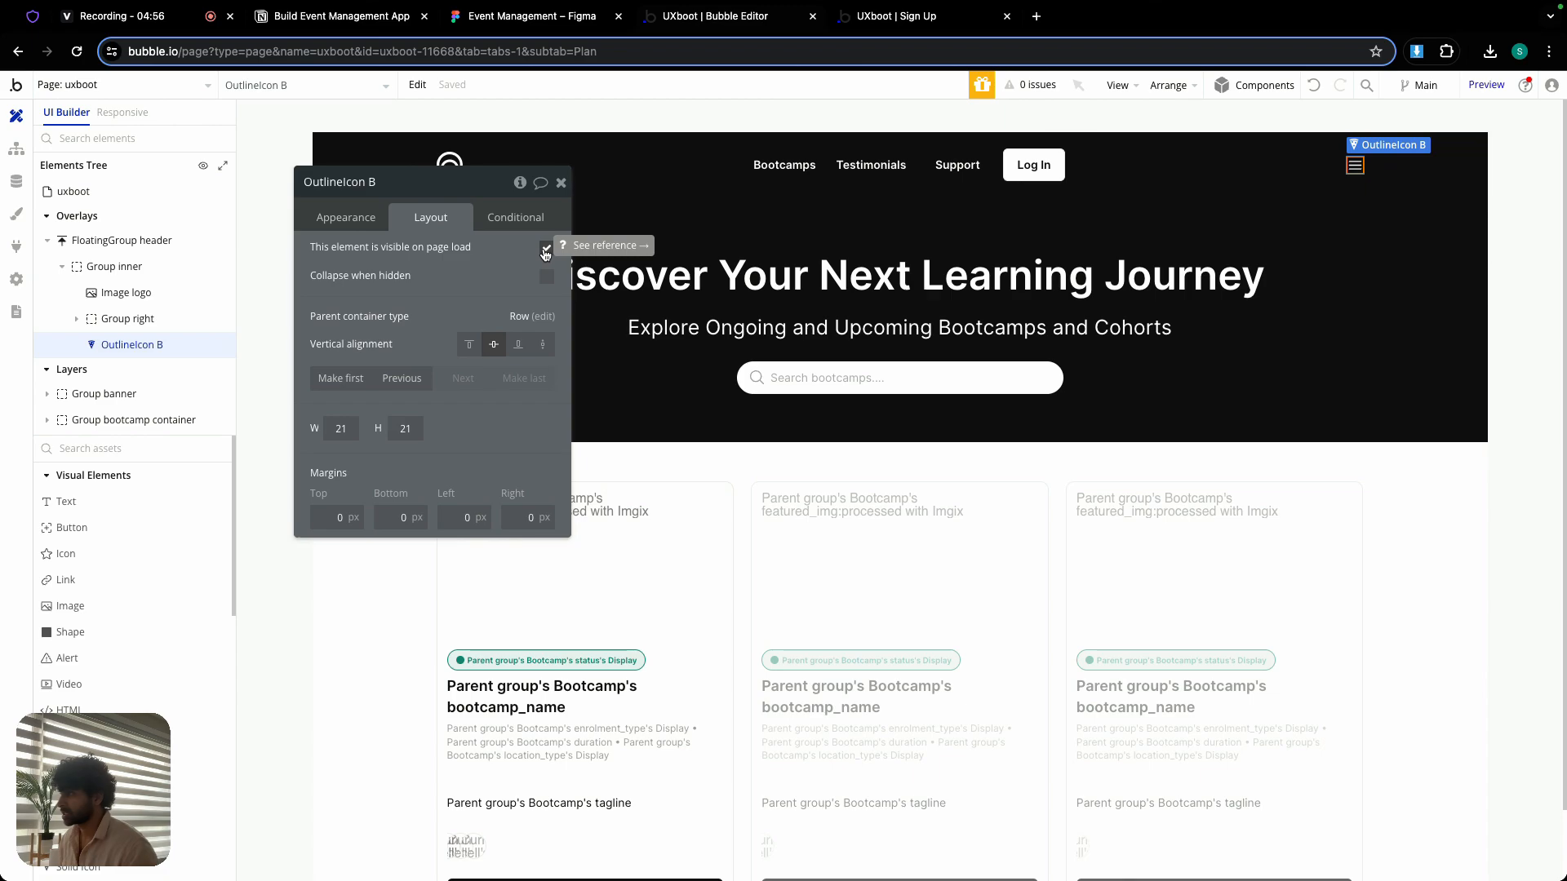
{"action": "left_click", "coordinate": [544, 250]}
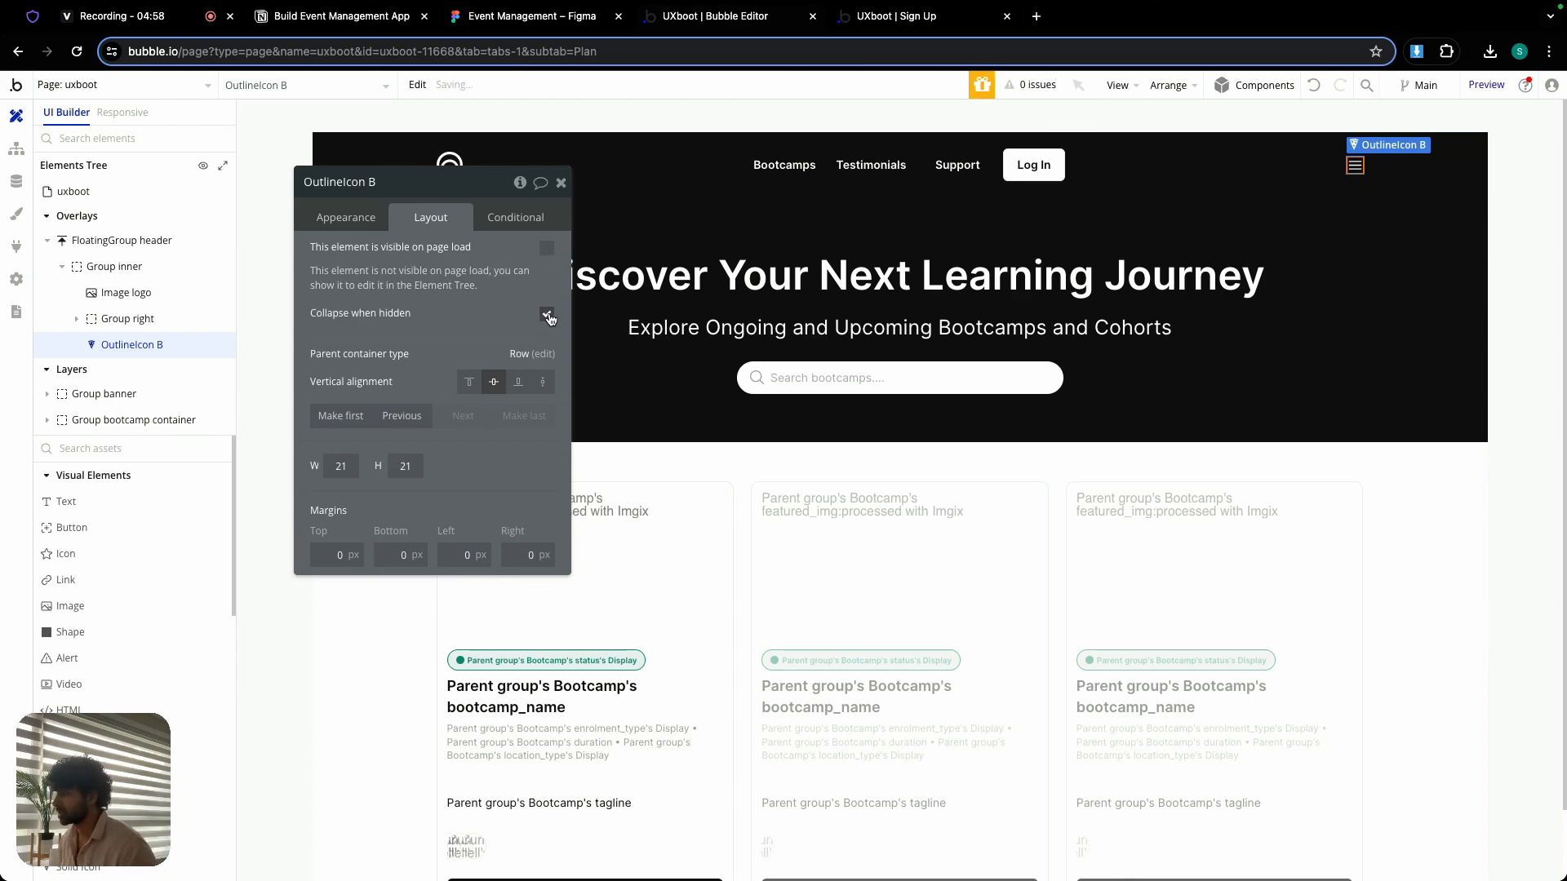
- Add a condition to the menu icon for when Current page width is ≤ 979
{"action": "left_click", "coordinate": [526, 222]}
{"action": "left_click", "coordinate": [446, 255]}
{"action": "left_click", "coordinate": [377, 263]}
{"action": "type", "text": "cure"}
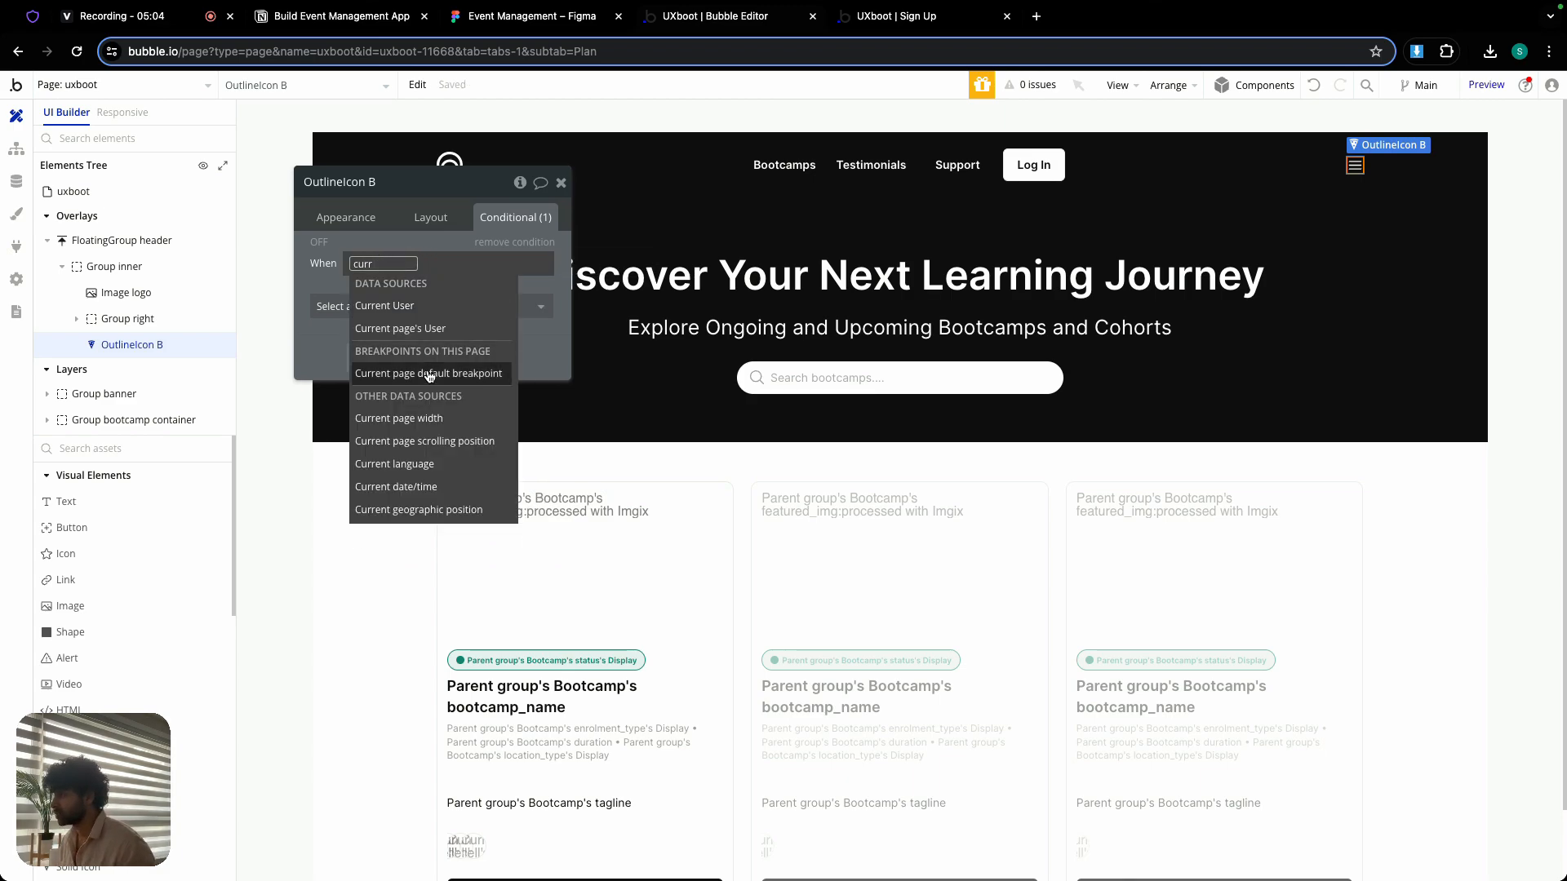
{"action": "left_click", "coordinate": [490, 423]}
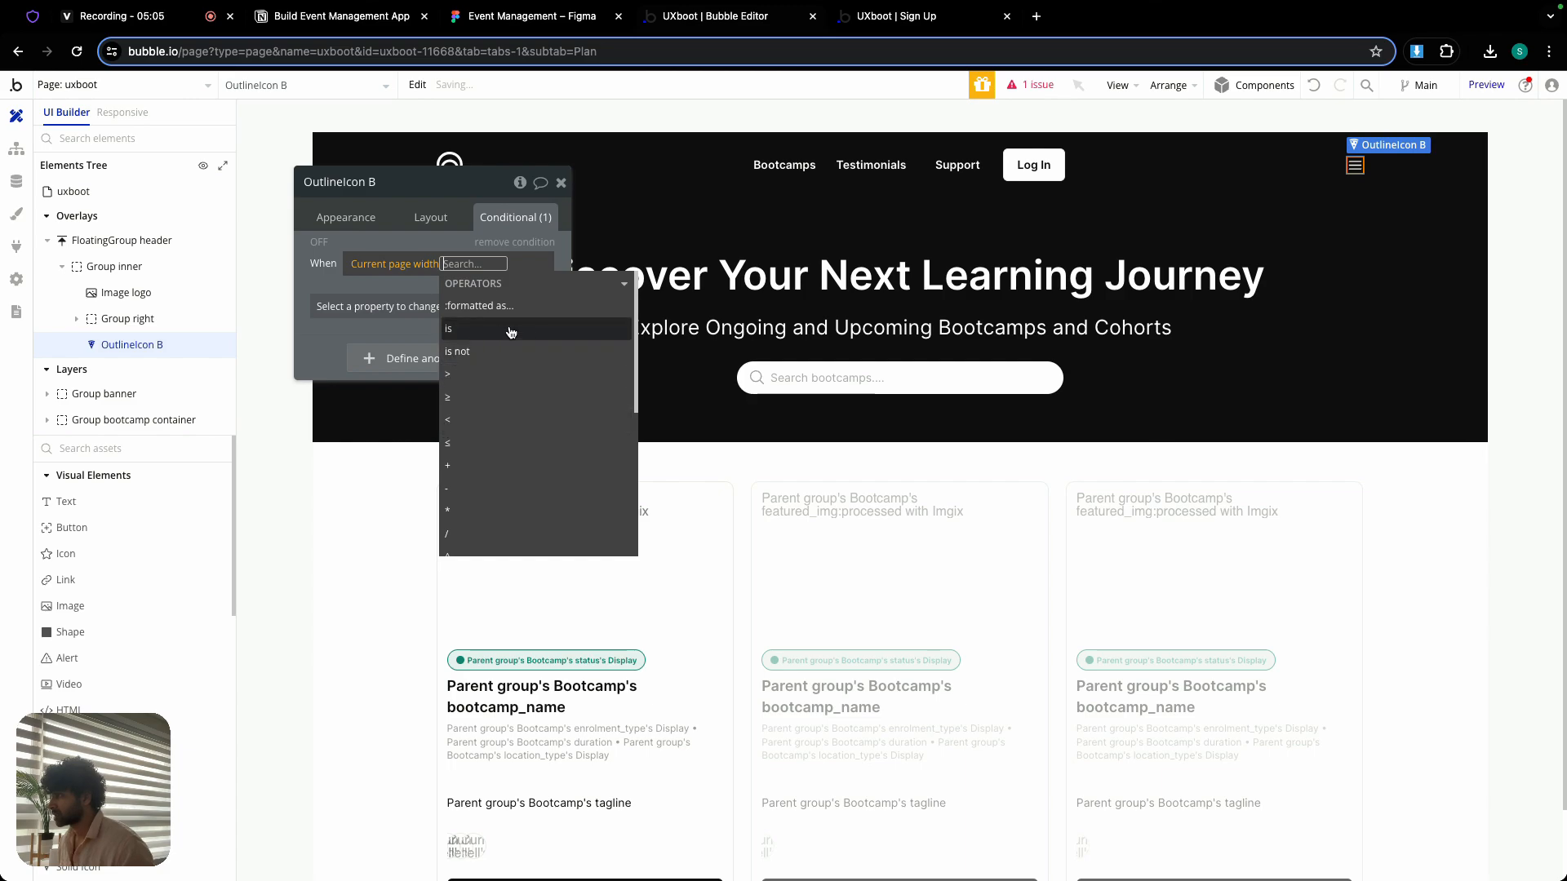
{"action": "left_click", "coordinate": [488, 443]}
{"action": "type", "text": "9"}
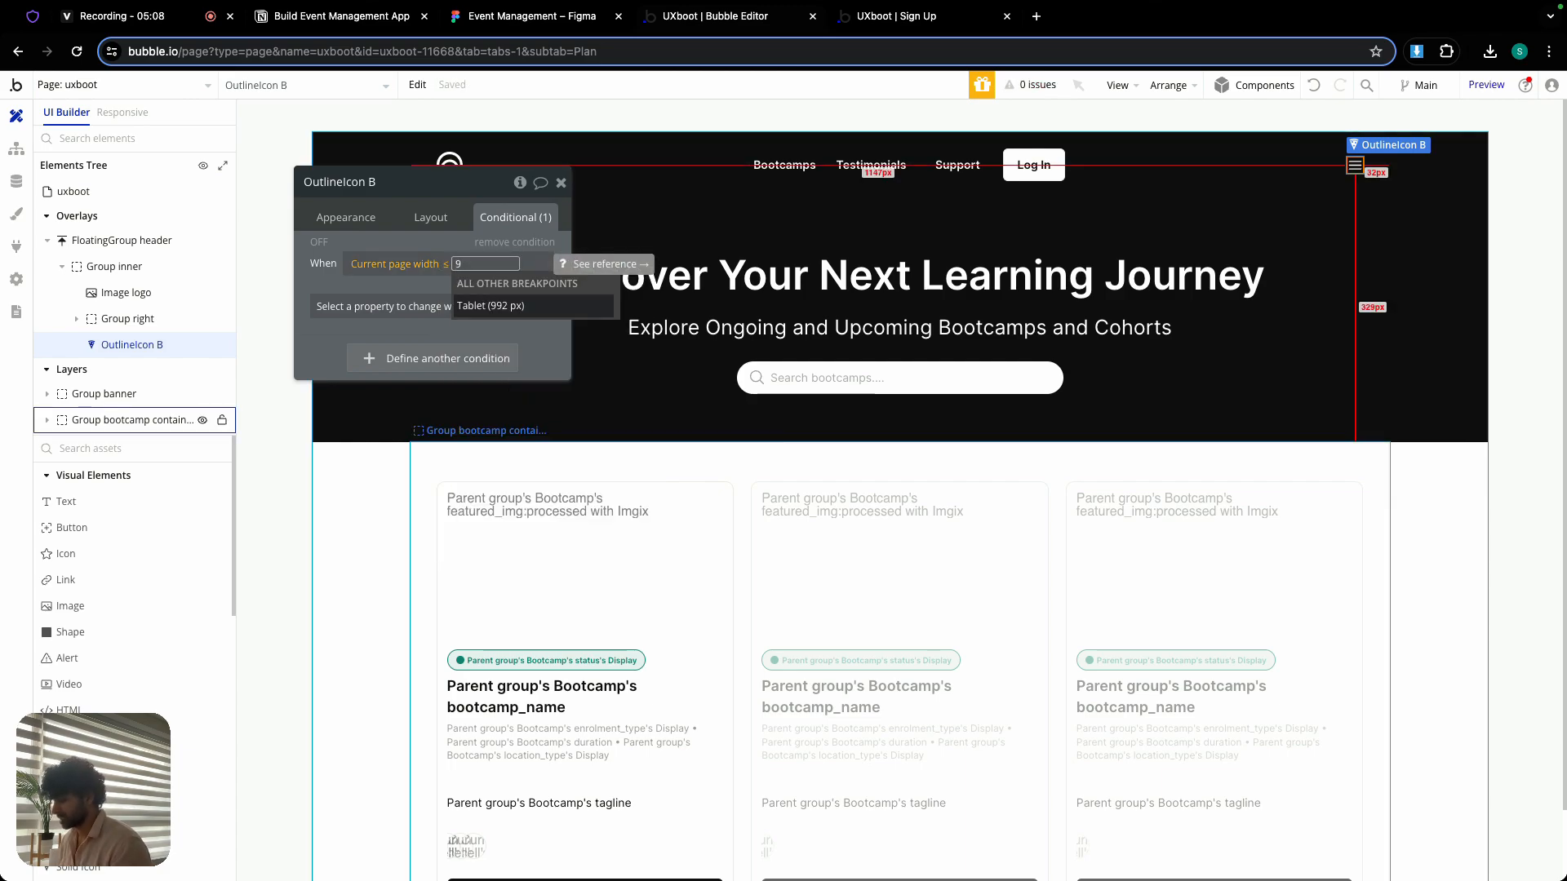
{"action": "type", "text": "79"}
{"action": "left_click", "coordinate": [413, 282]}
- Make the page-width condition turn the menu icon visible, and copy the condition's expression
{"action": "left_click", "coordinate": [431, 307]}
{"action": "left_click", "coordinate": [441, 360]}
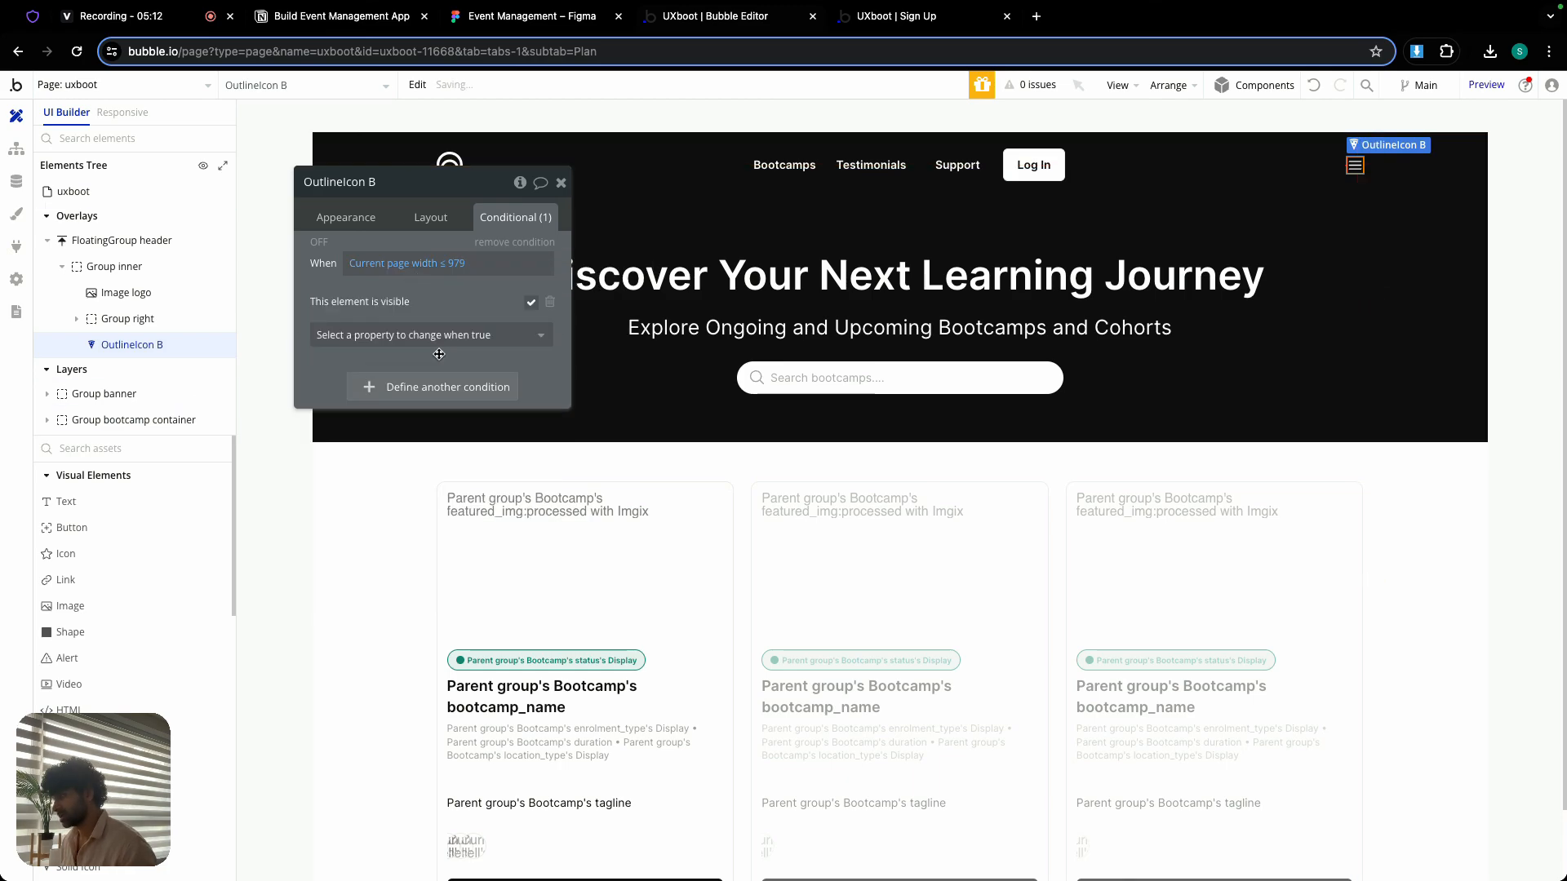
{"action": "right_click", "coordinate": [389, 275]}
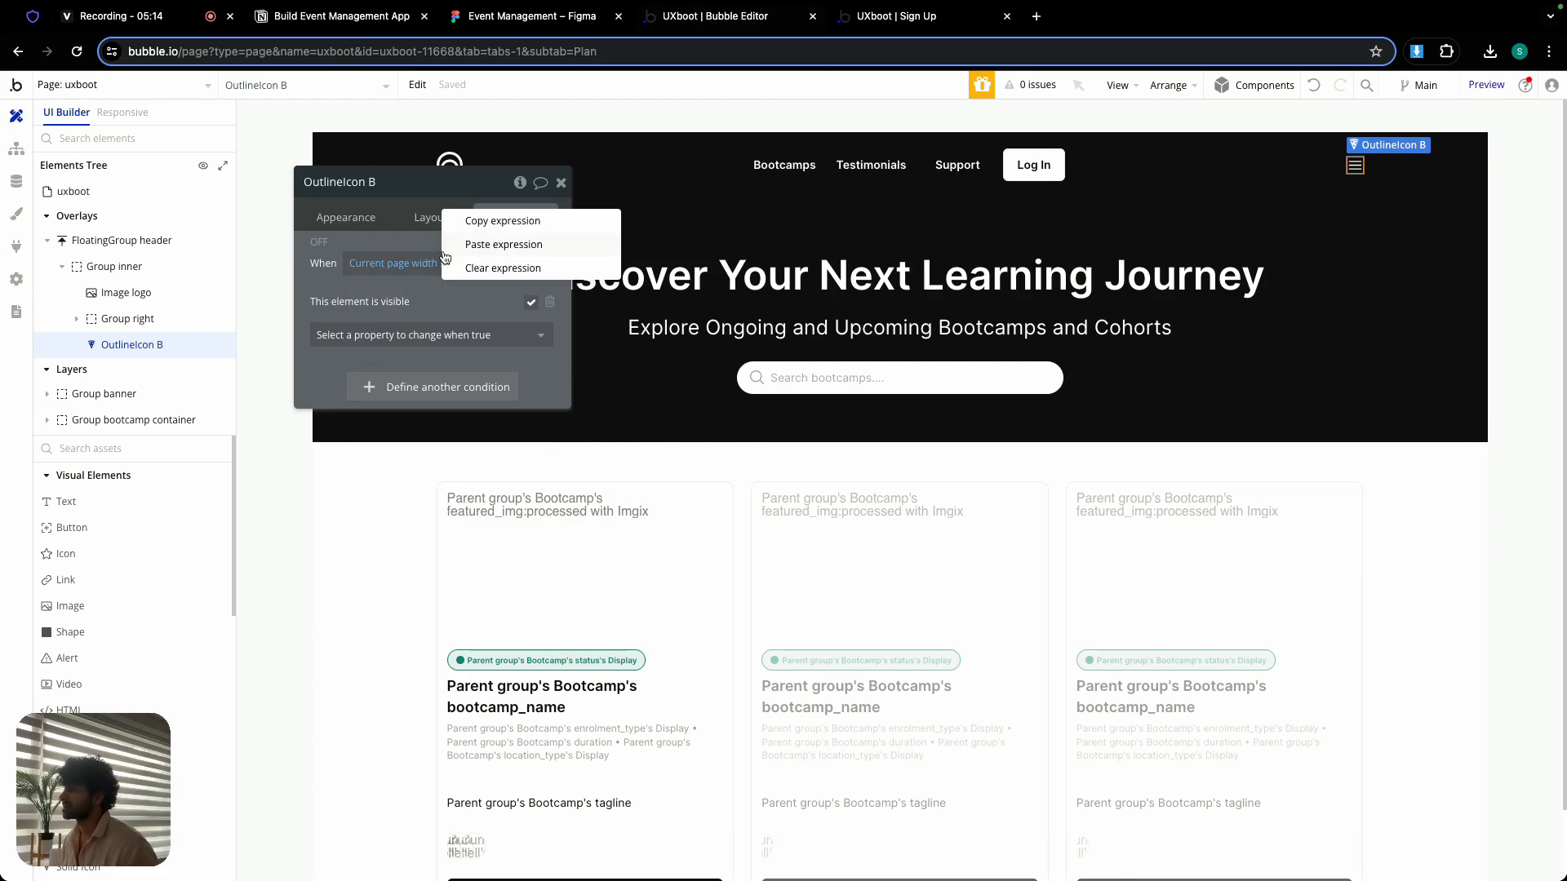
{"action": "left_click", "coordinate": [558, 186]}
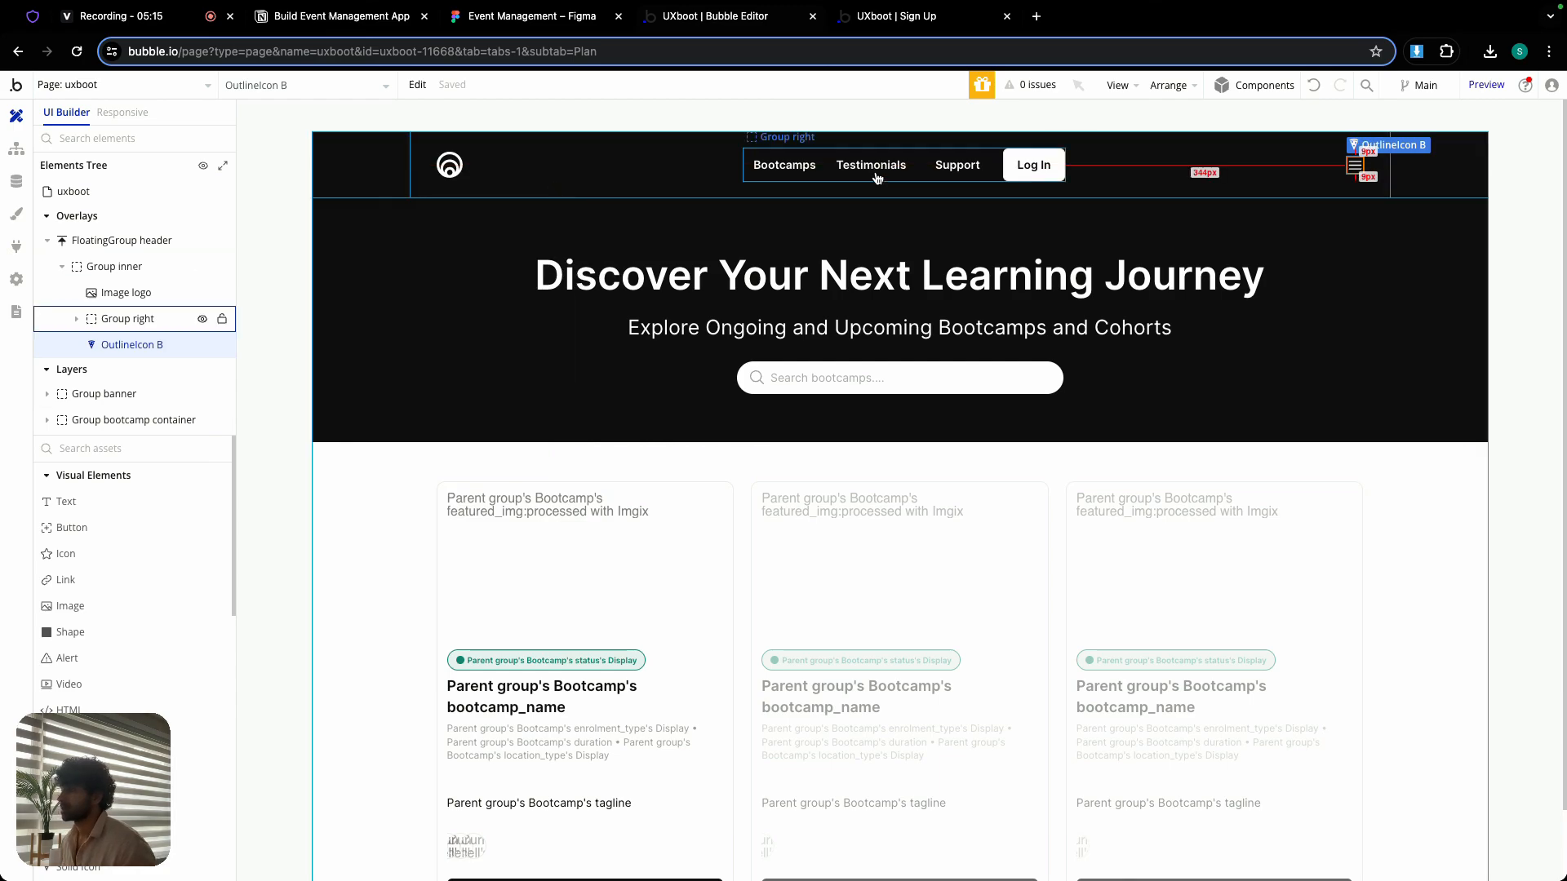
- Set Group right, which holds the header's navigation links, to collapse when hidden
{"action": "left_click", "coordinate": [827, 169]}
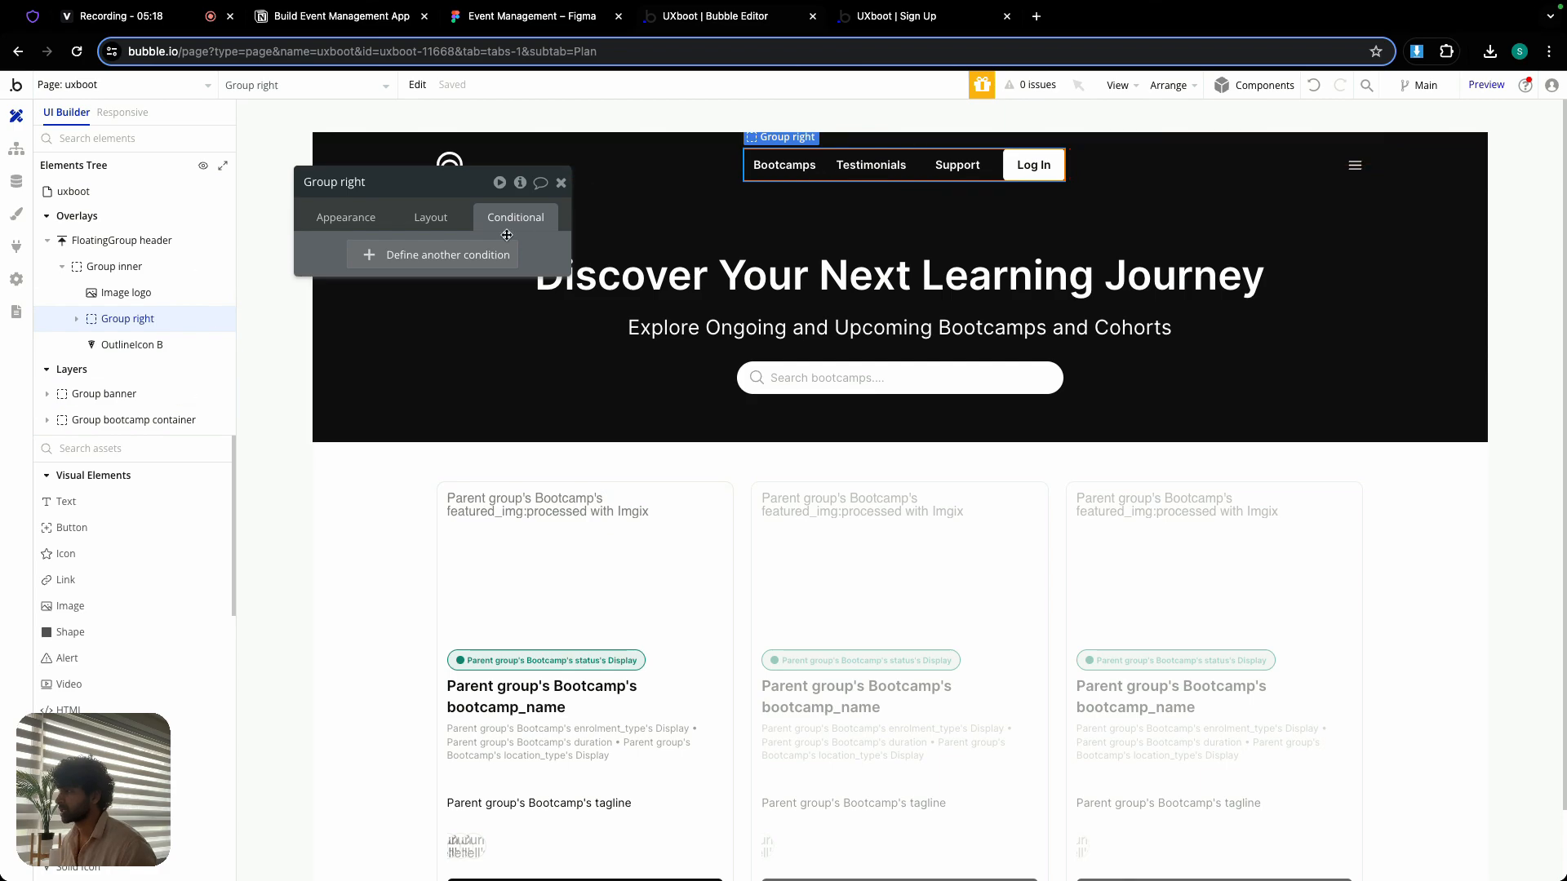
{"action": "left_click", "coordinate": [432, 218]}
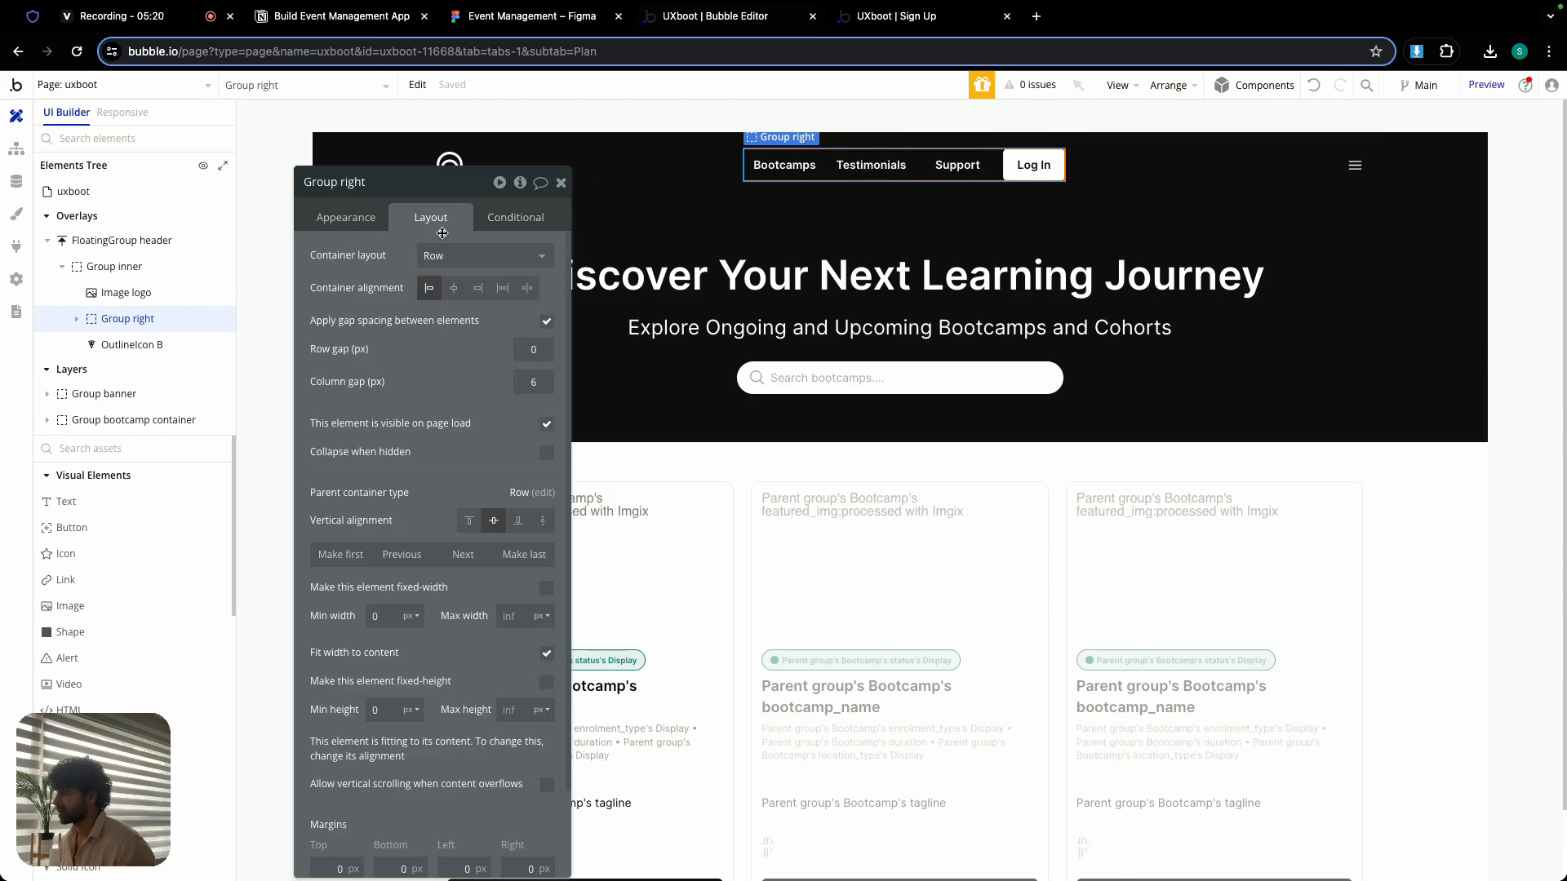
{"action": "left_click", "coordinate": [547, 454]}
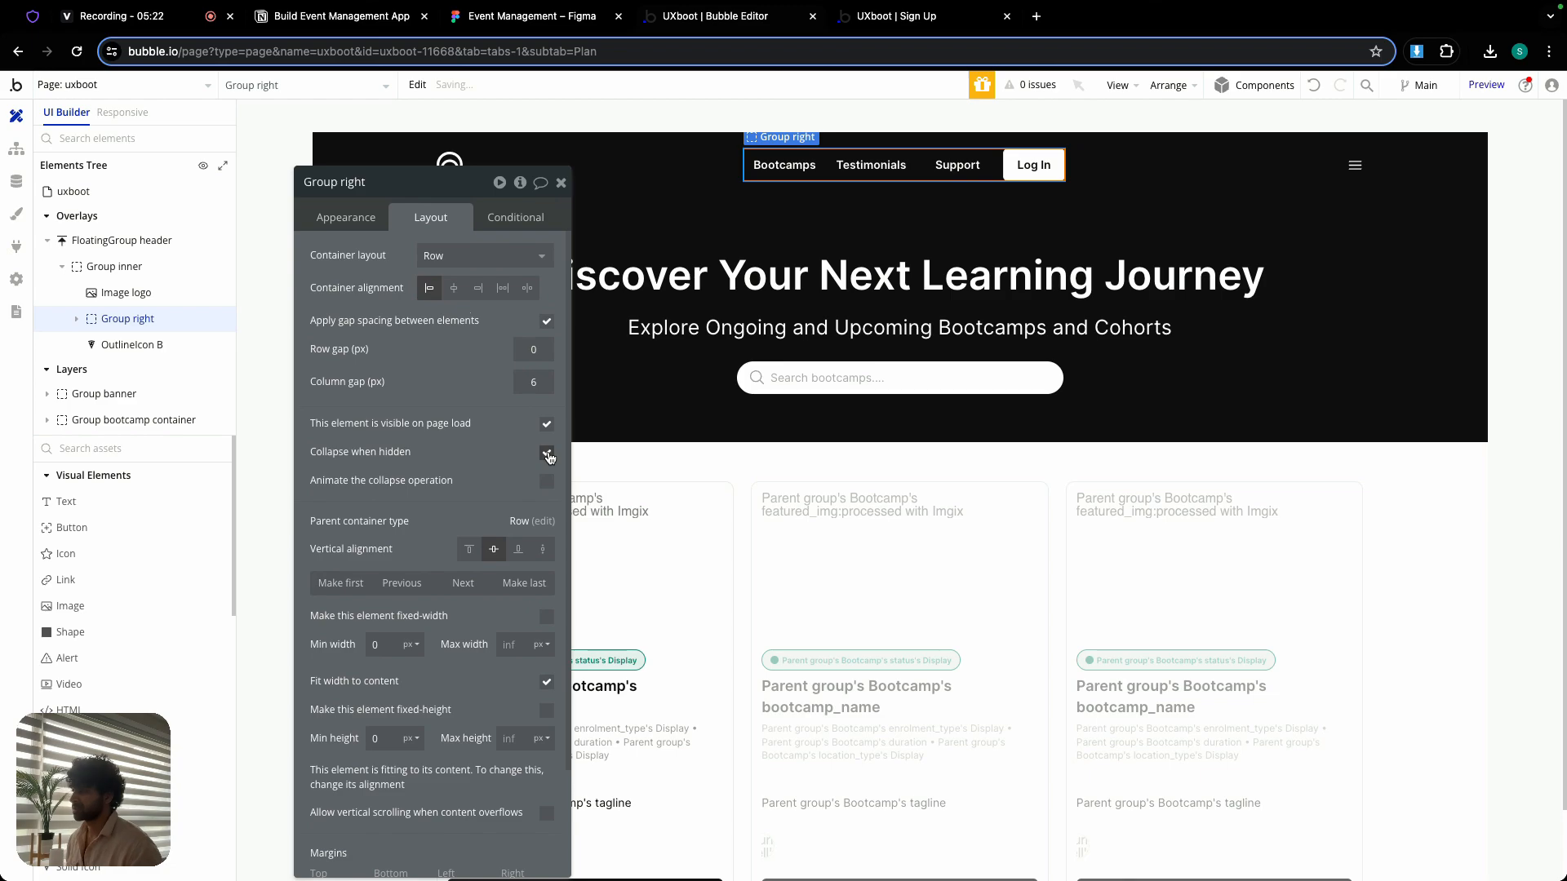
- Add a condition to Group right that hides it when Current page width is ≤ 979, reusing the copied expression
{"action": "left_click", "coordinate": [507, 220]}
{"action": "left_click", "coordinate": [478, 256]}
{"action": "right_click", "coordinate": [372, 268]}
{"action": "left_click", "coordinate": [502, 242]}
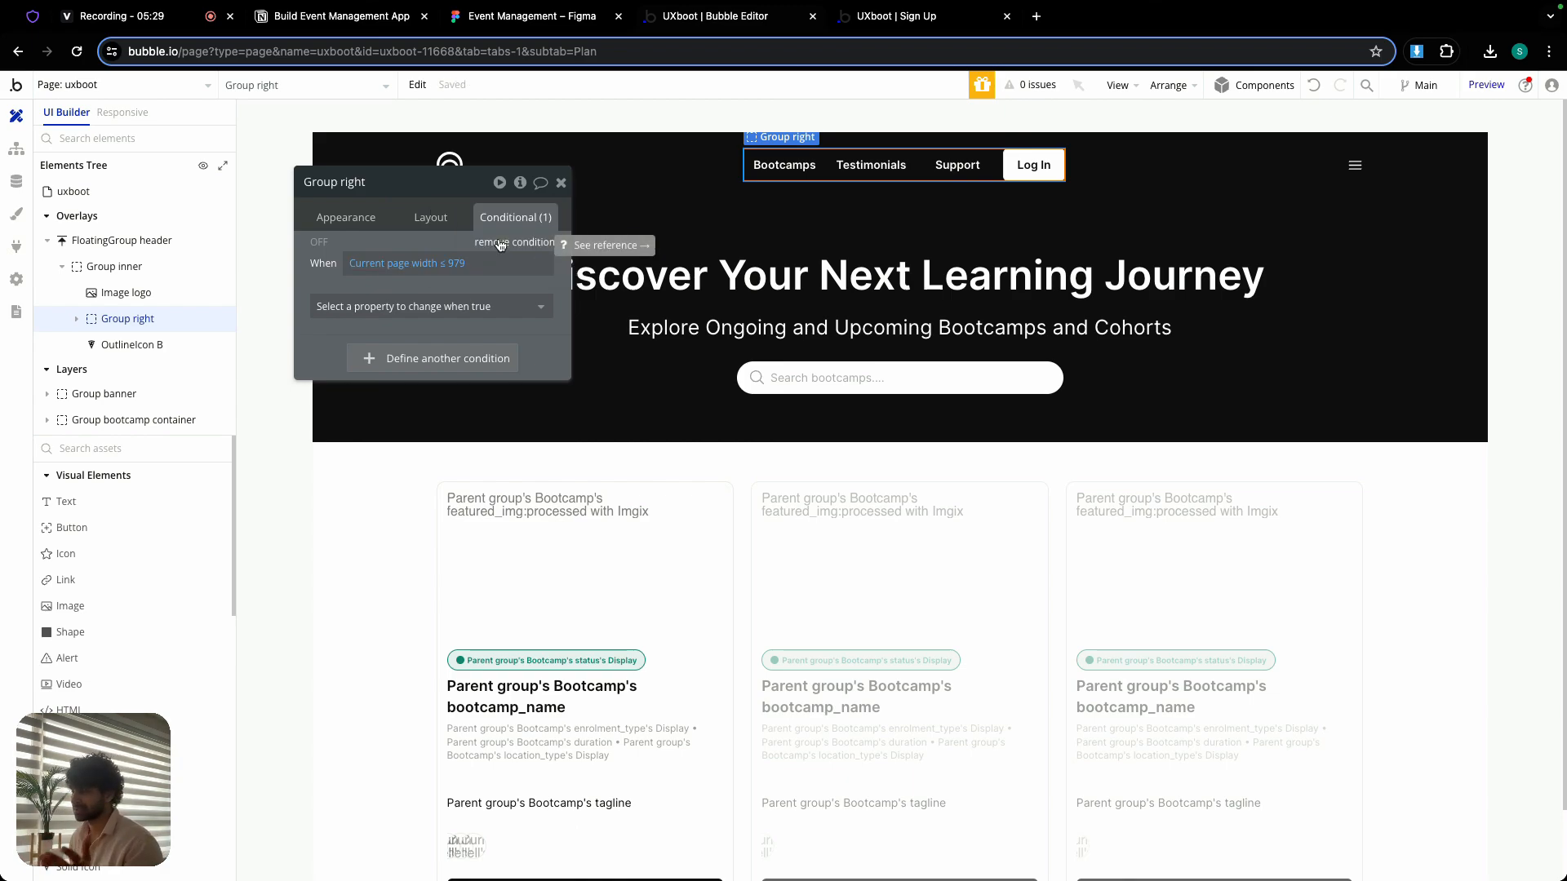
{"action": "left_click", "coordinate": [436, 306]}
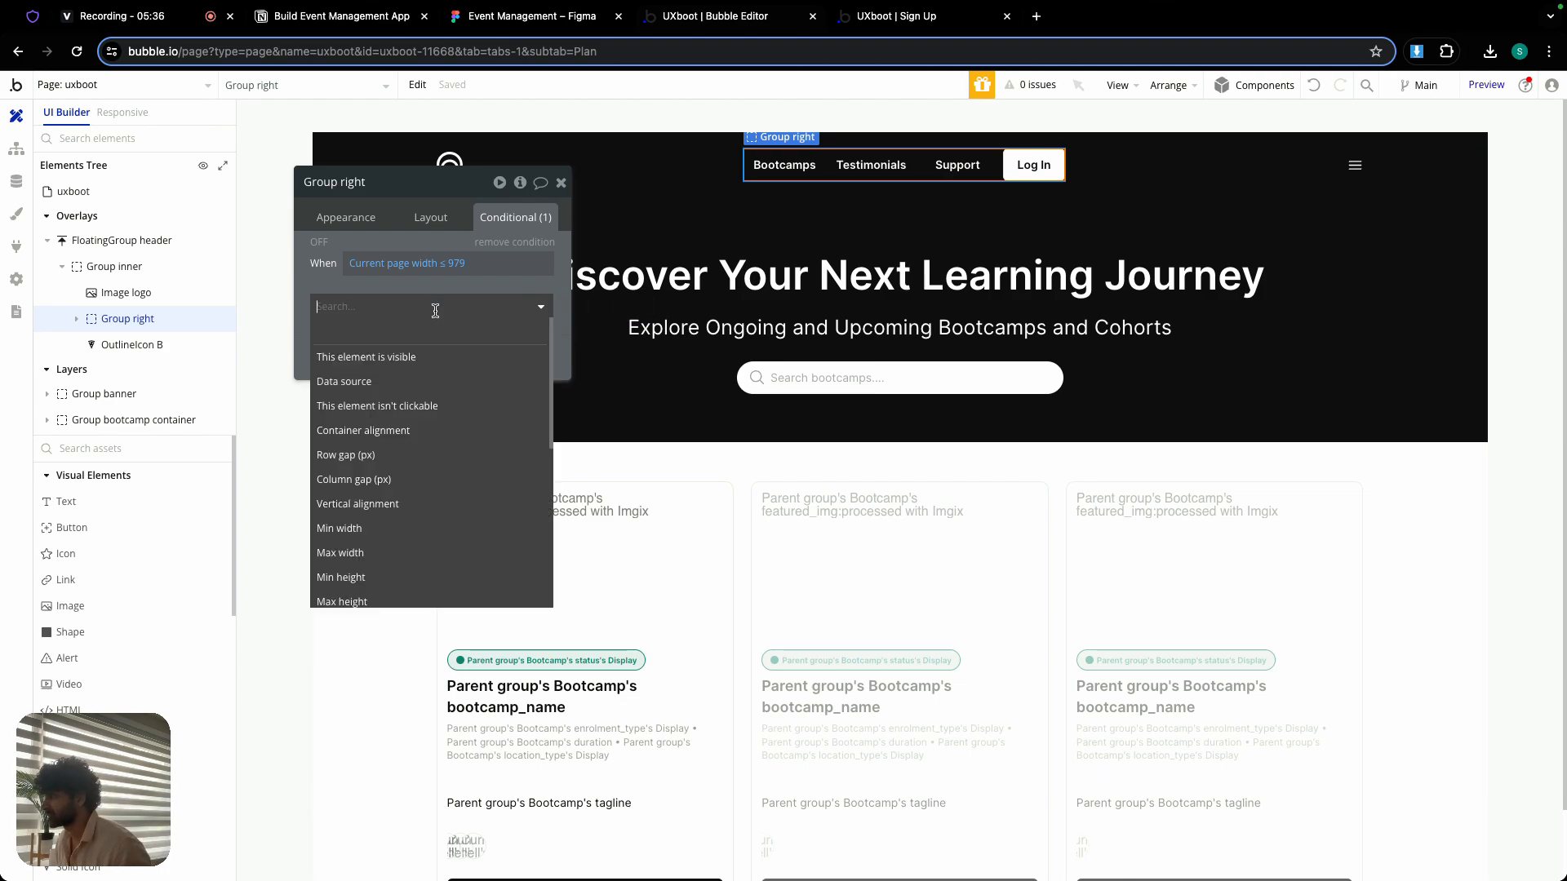
{"action": "left_click", "coordinate": [424, 354]}
{"action": "left_click", "coordinate": [531, 304]}
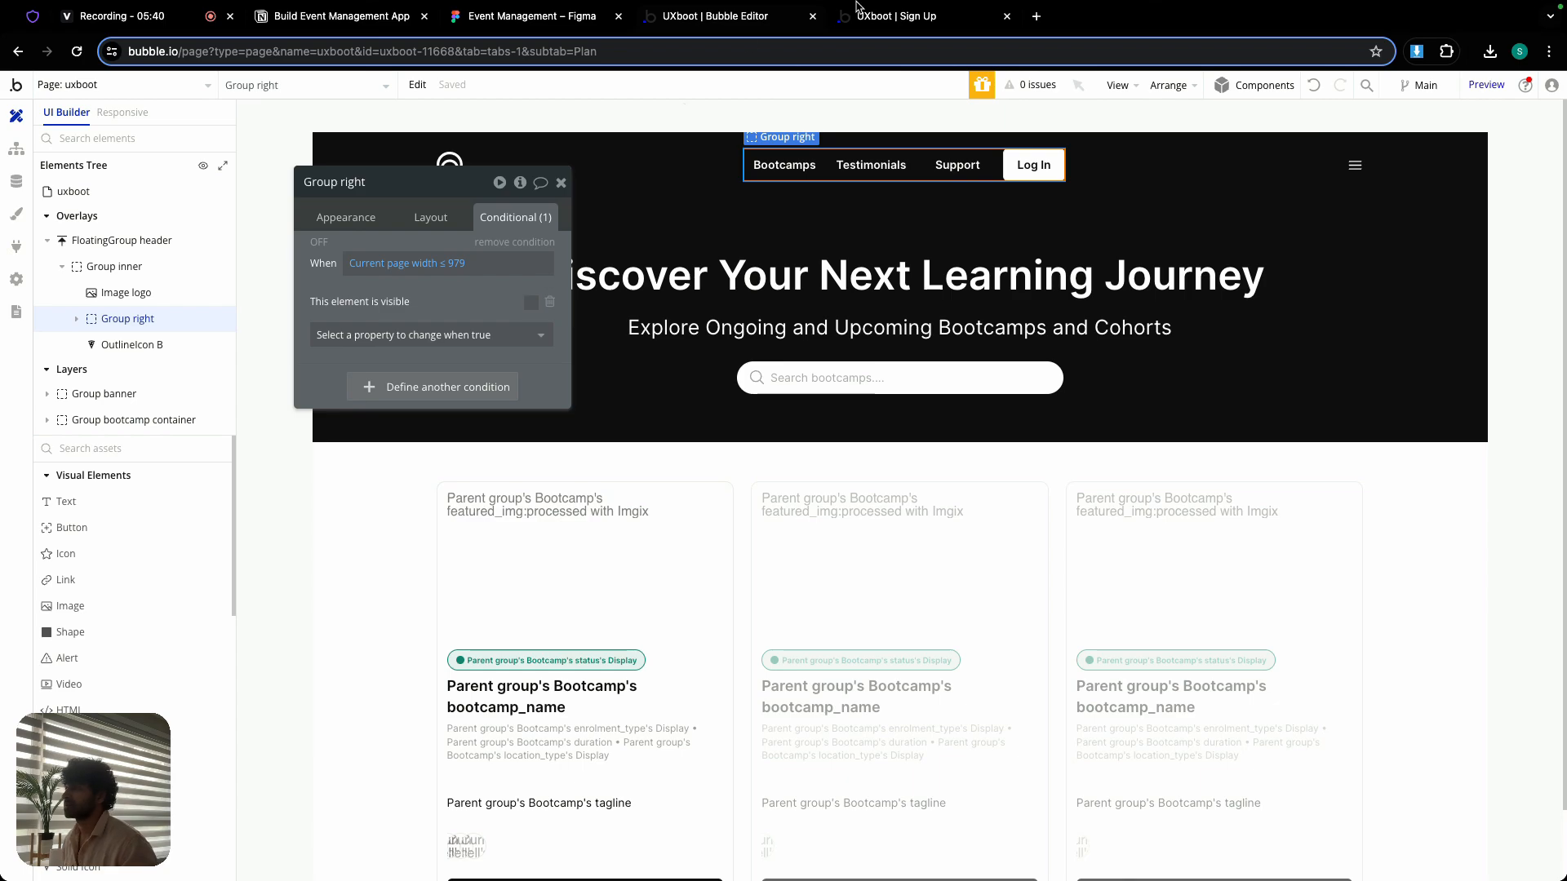
- Switch to the app preview and load its uxboot page by adding /uxboot to the version-test address
{"action": "left_click", "coordinate": [902, 18]}
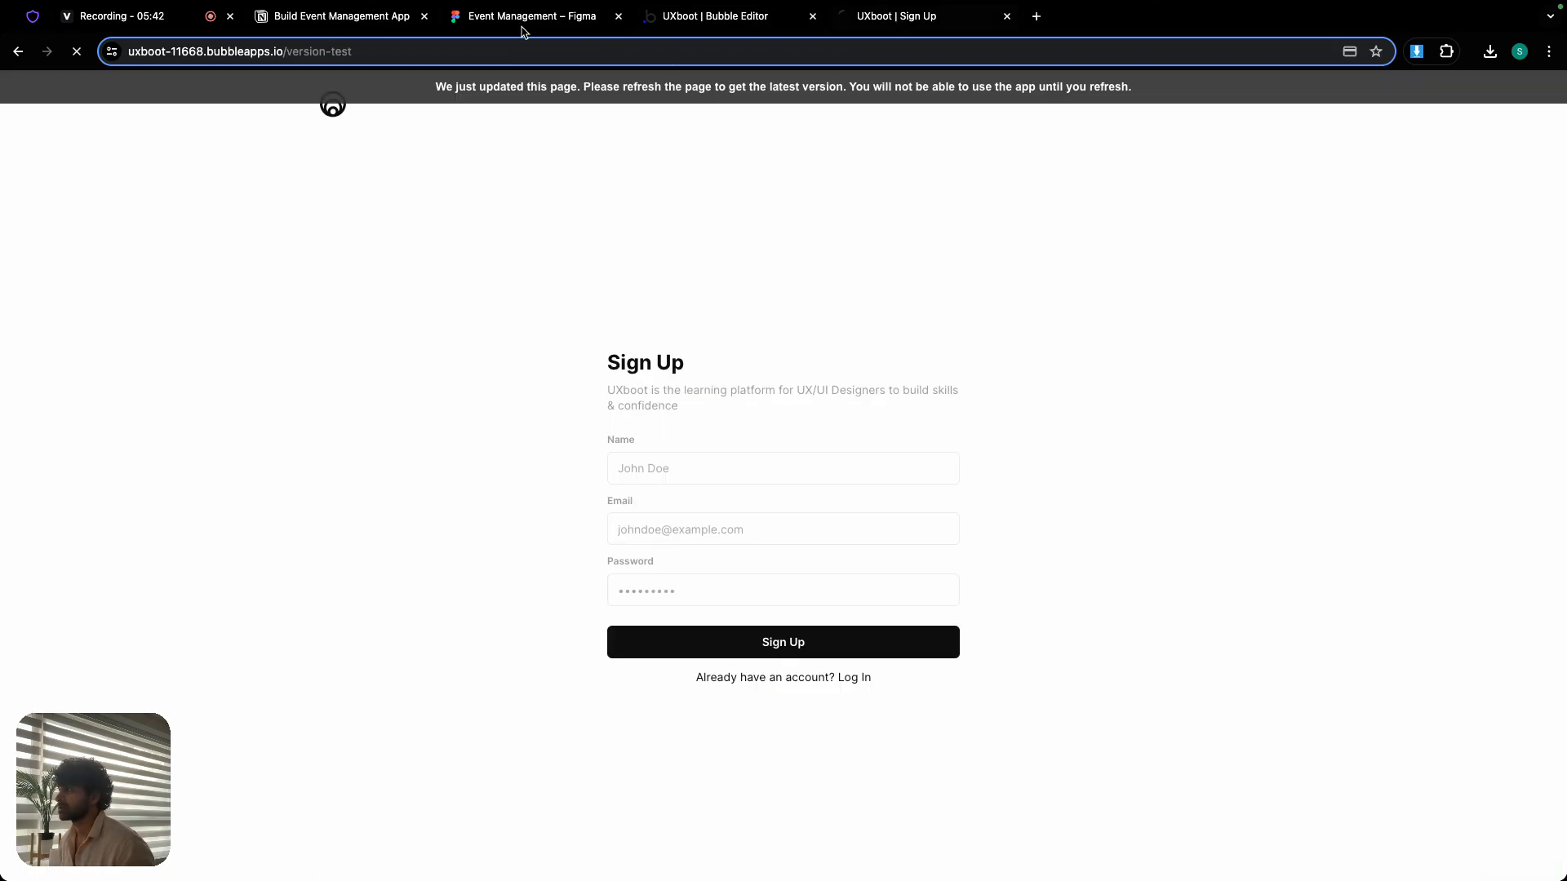
{"action": "double_click", "coordinate": [396, 53]}
{"action": "left_click", "coordinate": [403, 52]}
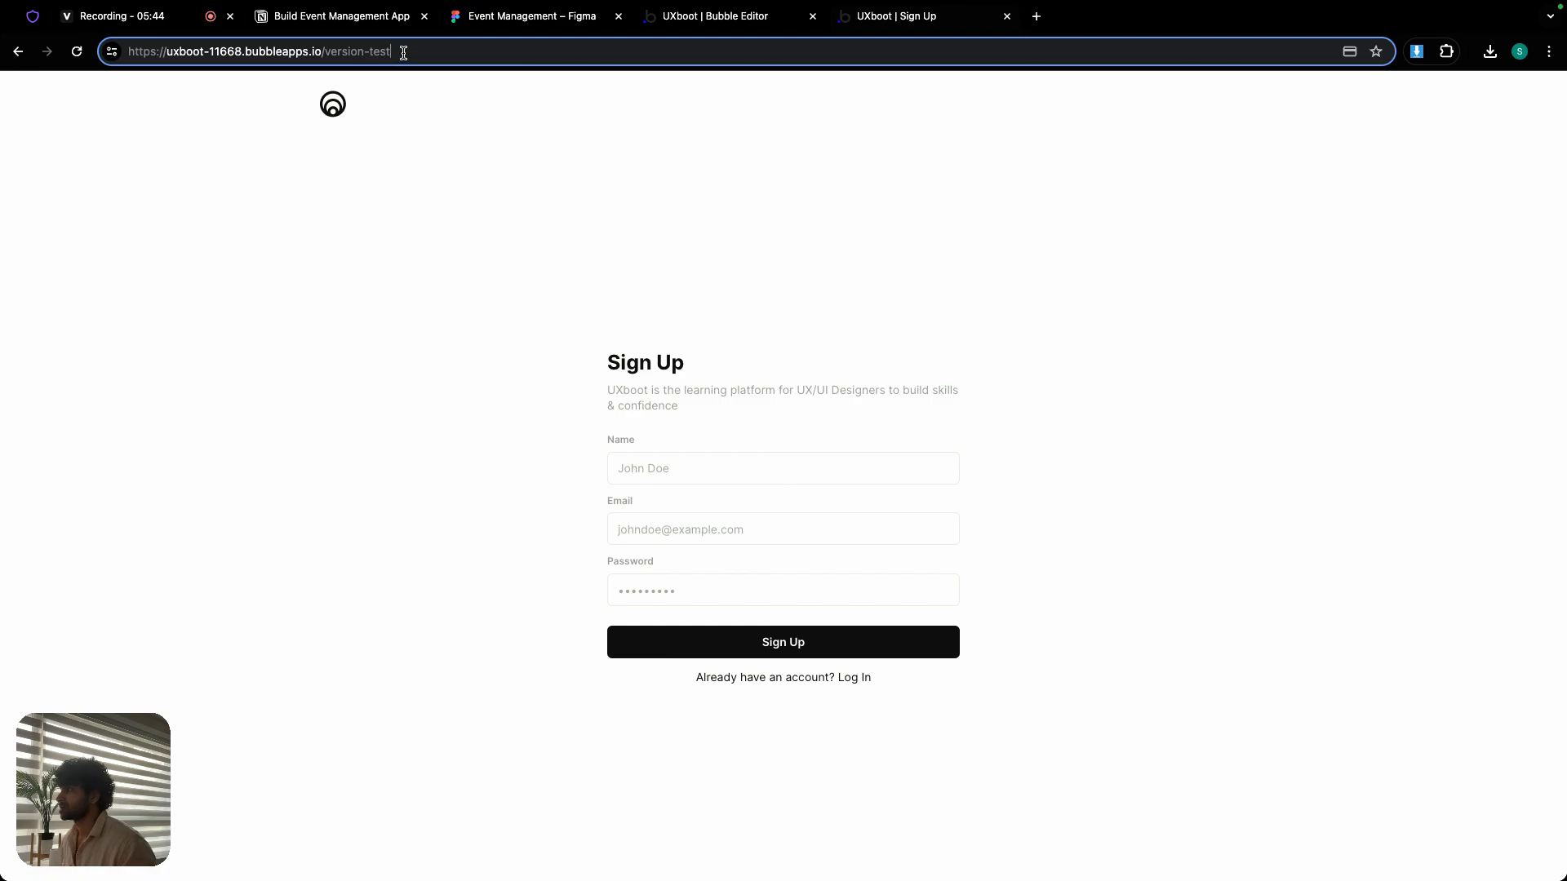
{"action": "type", "text": "/uxboo"}
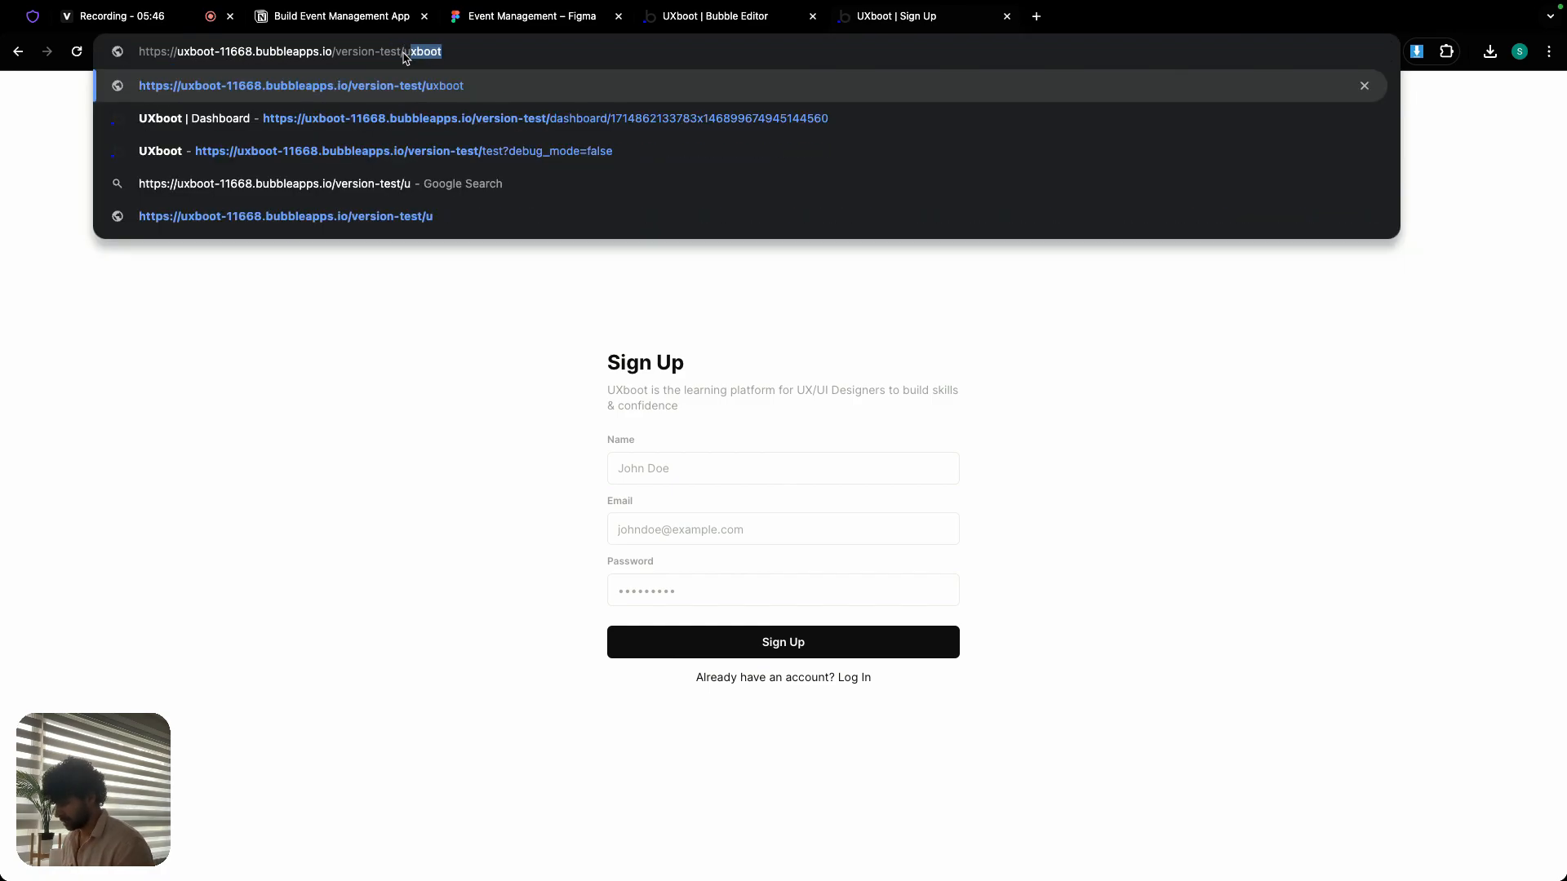
{"action": "type", "text": "t"}
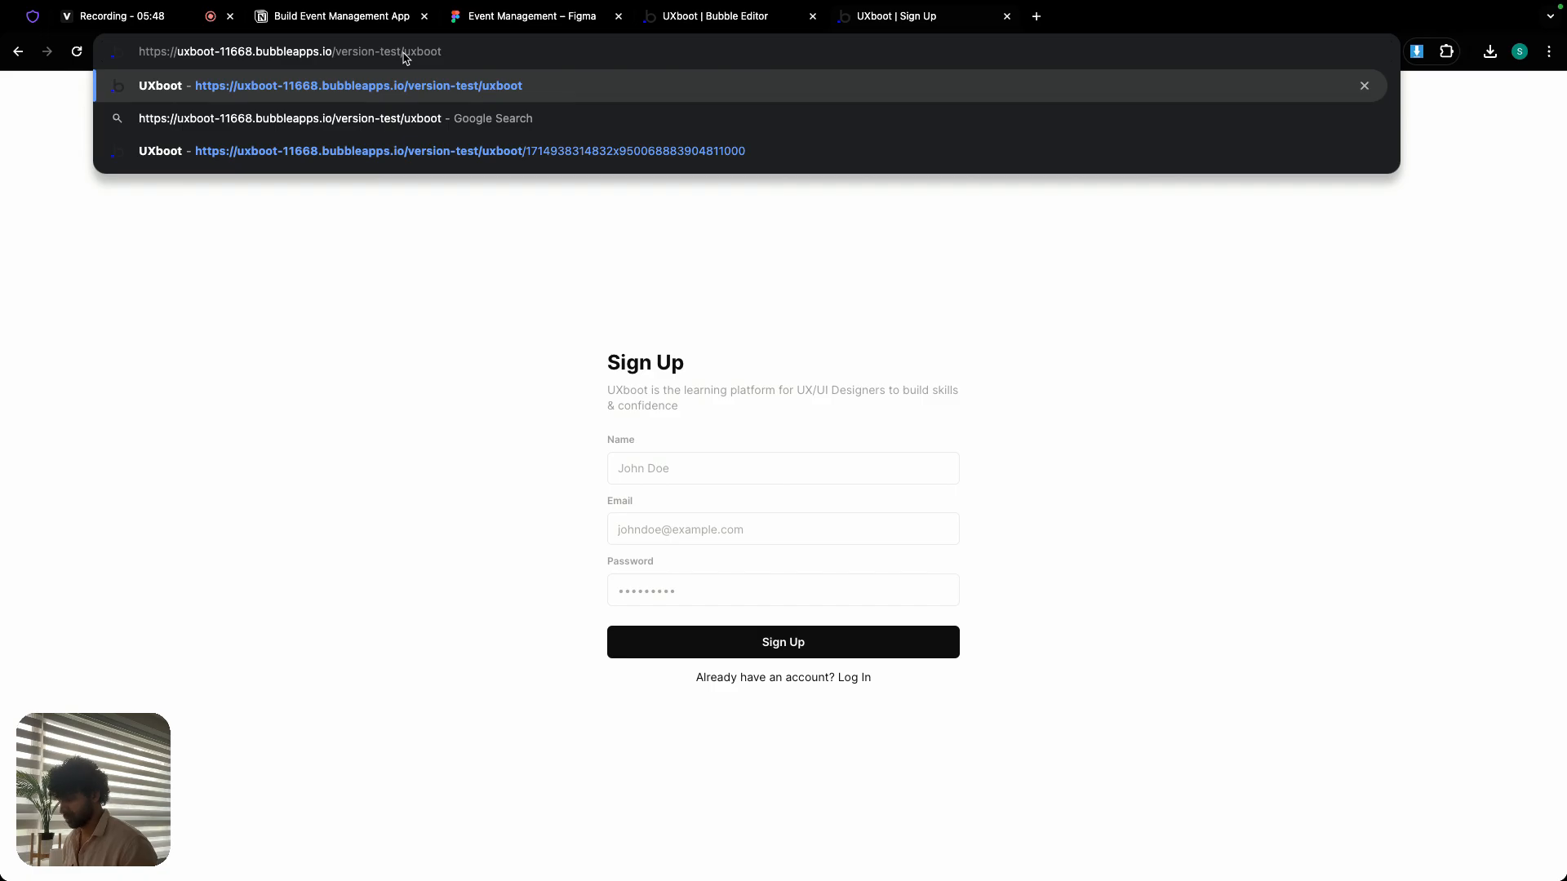
{"action": "key", "text": "Return"}
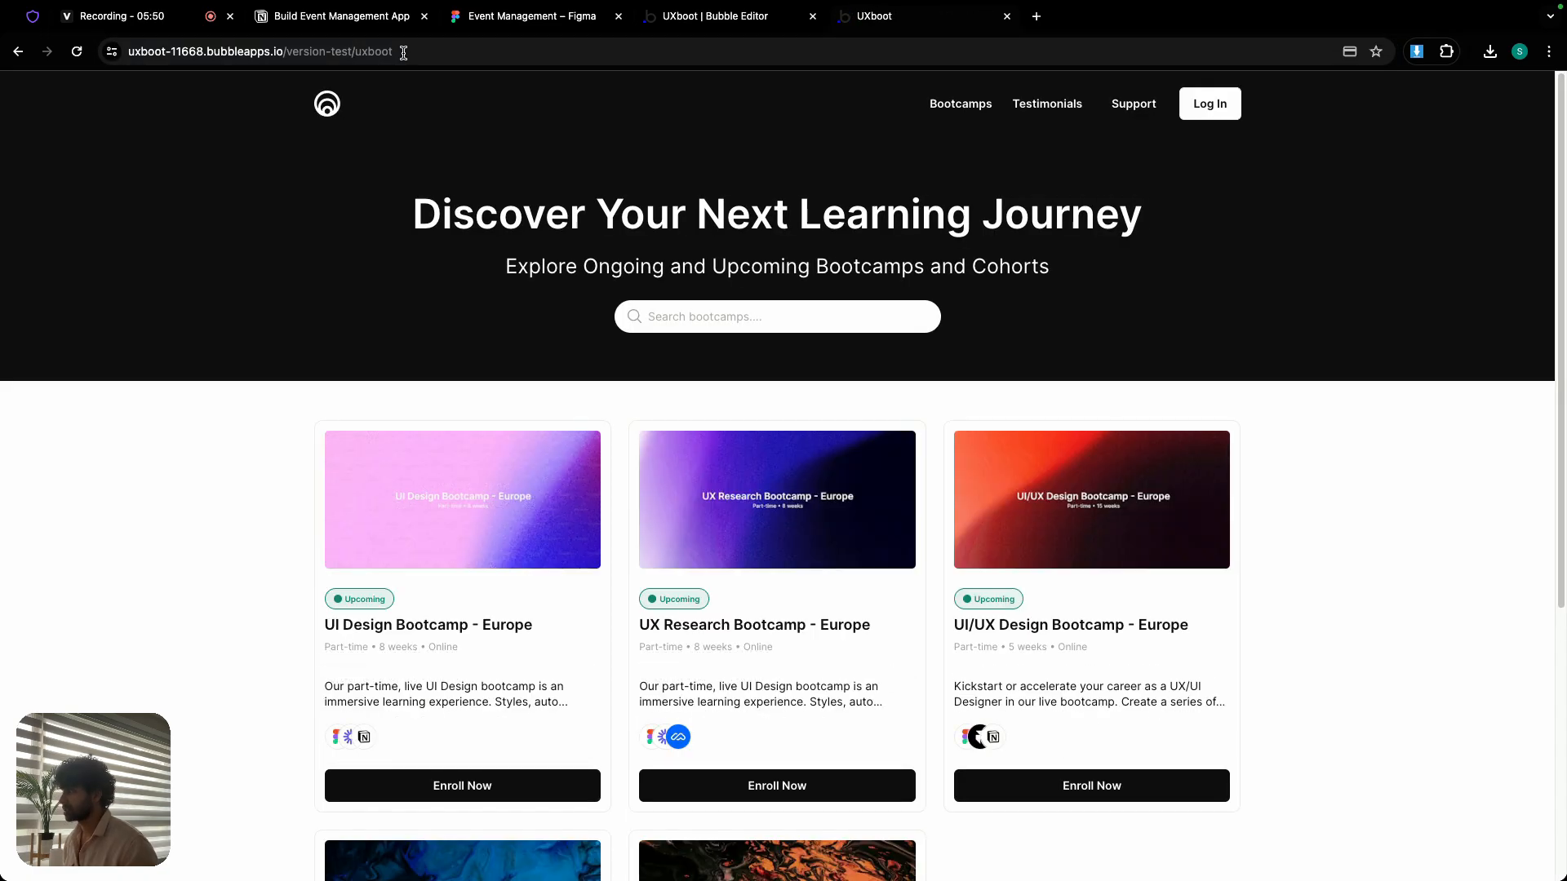
- Narrow the preview window to phone width to check the header and banner, restore full screen, and return to the Bubble editor
{"action": "left_click", "coordinate": [53, 30]}
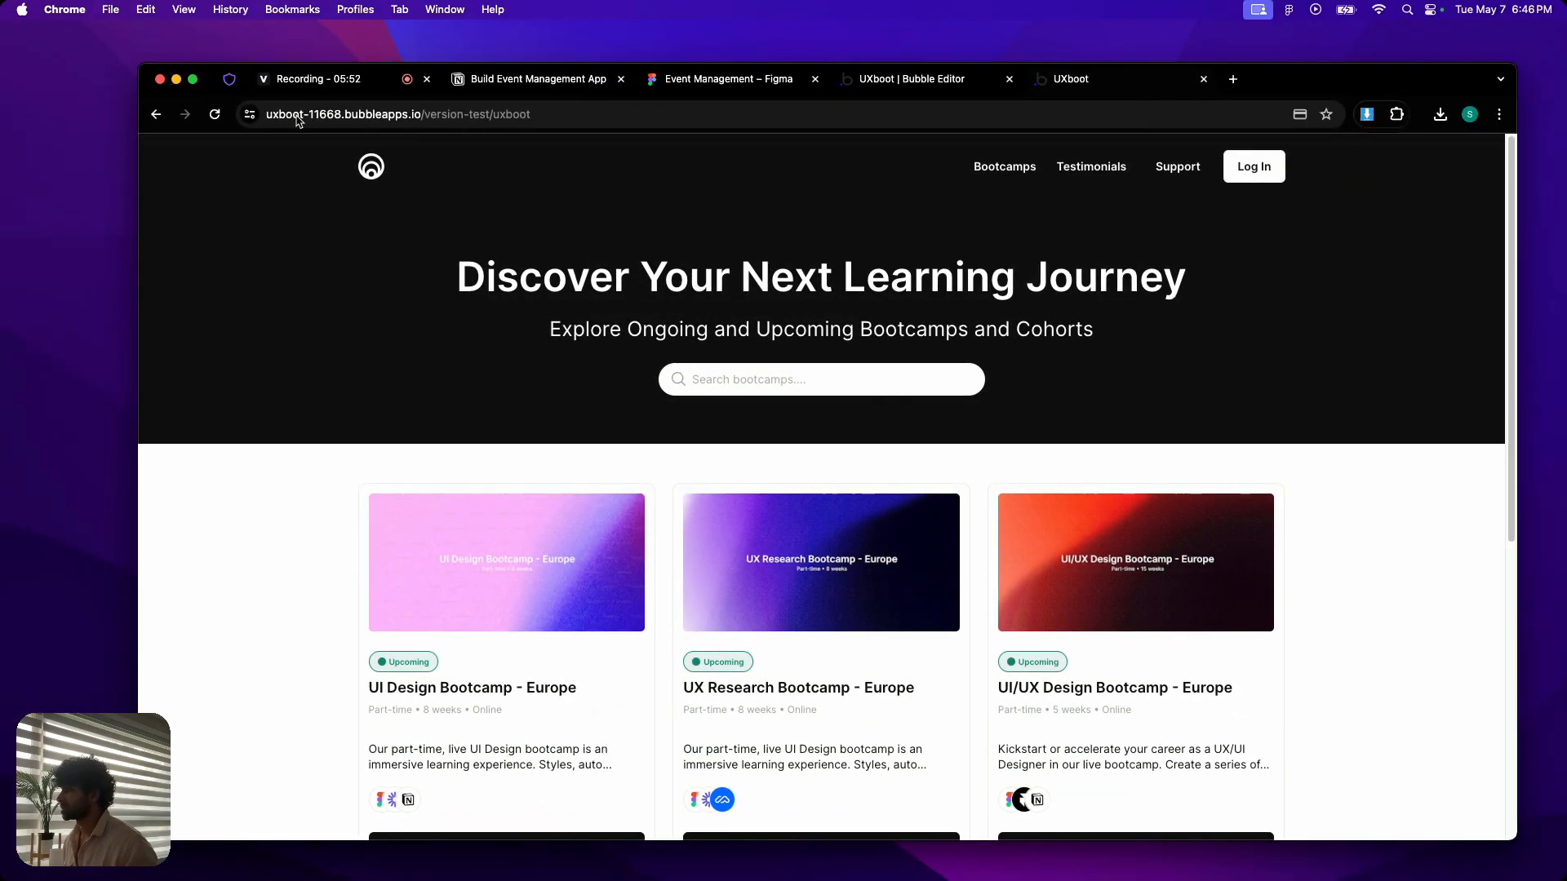
{"action": "left_click_drag", "start_coordinate": [1510, 297], "coordinate": [546, 257]}
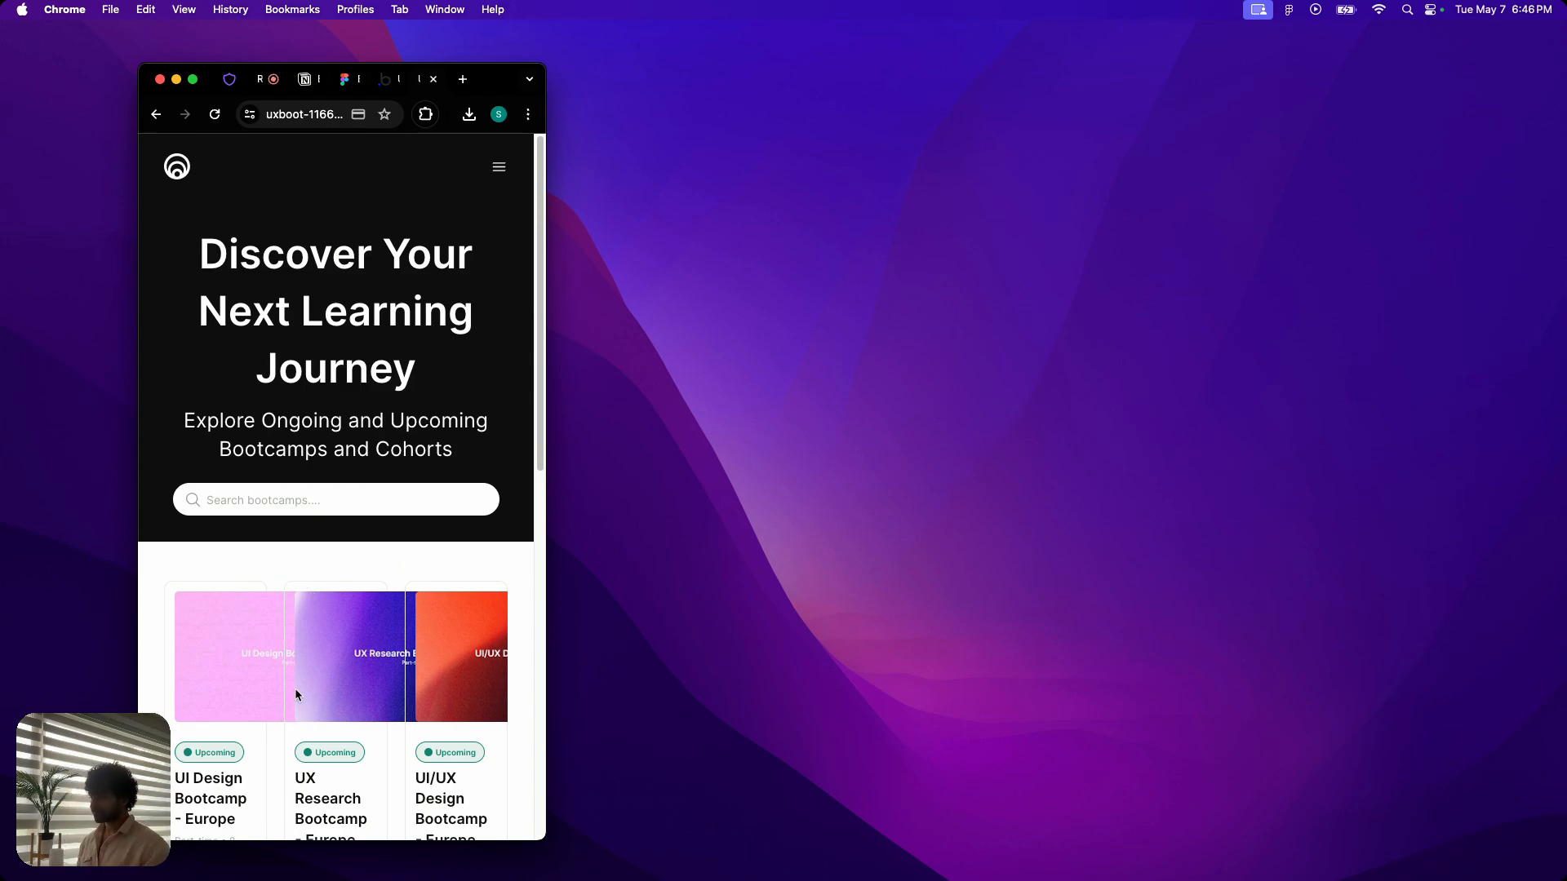
{"action": "left_click", "coordinate": [192, 79]}
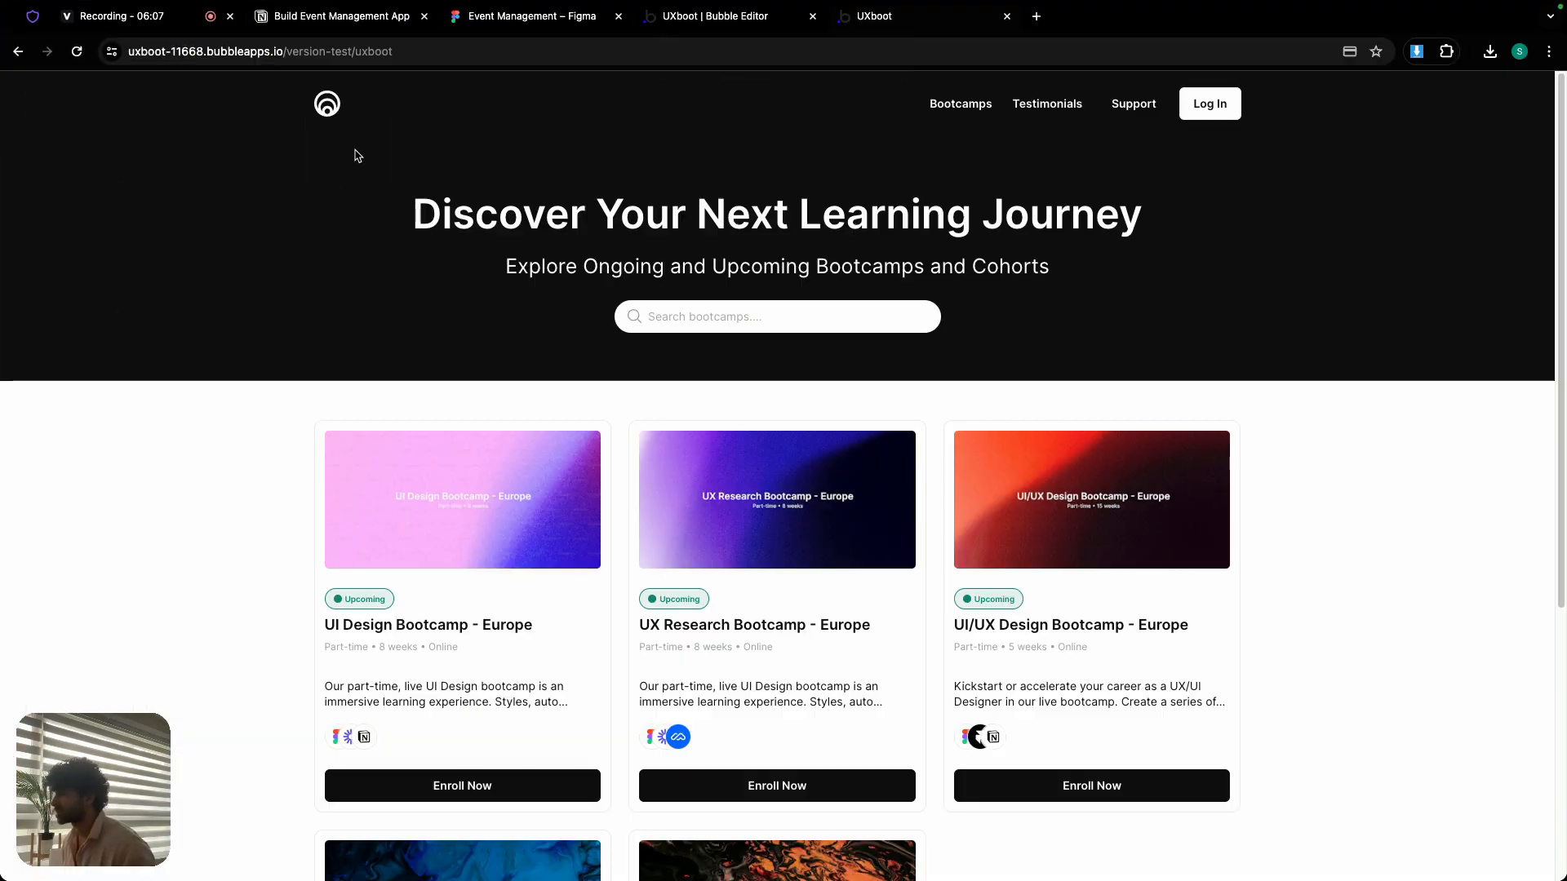
{"action": "left_click", "coordinate": [745, 16]}
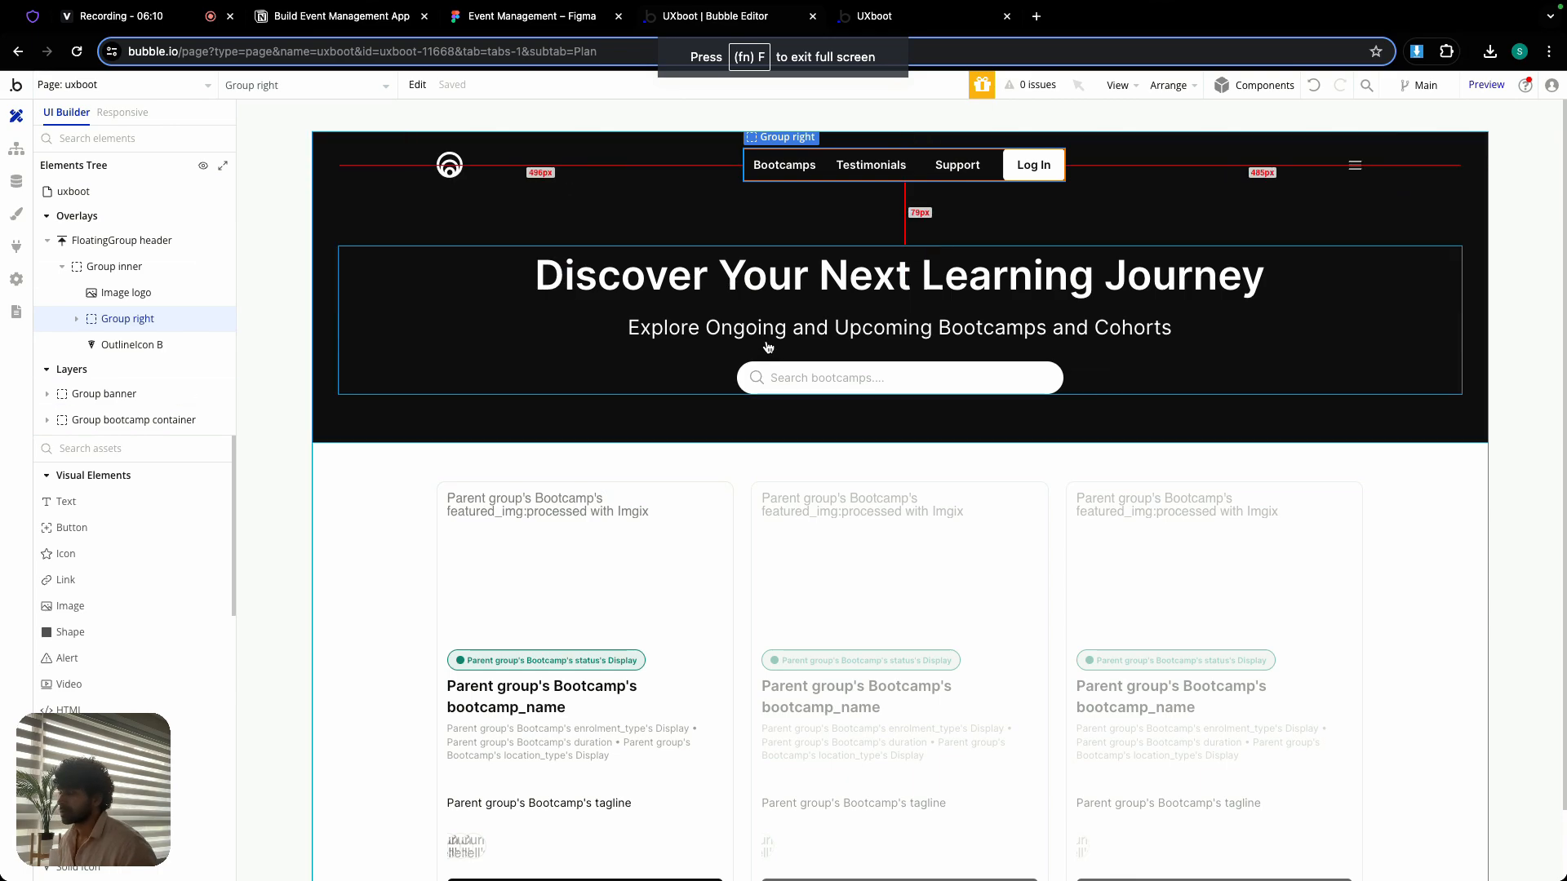
{"action": "left_click", "coordinate": [938, 20]}
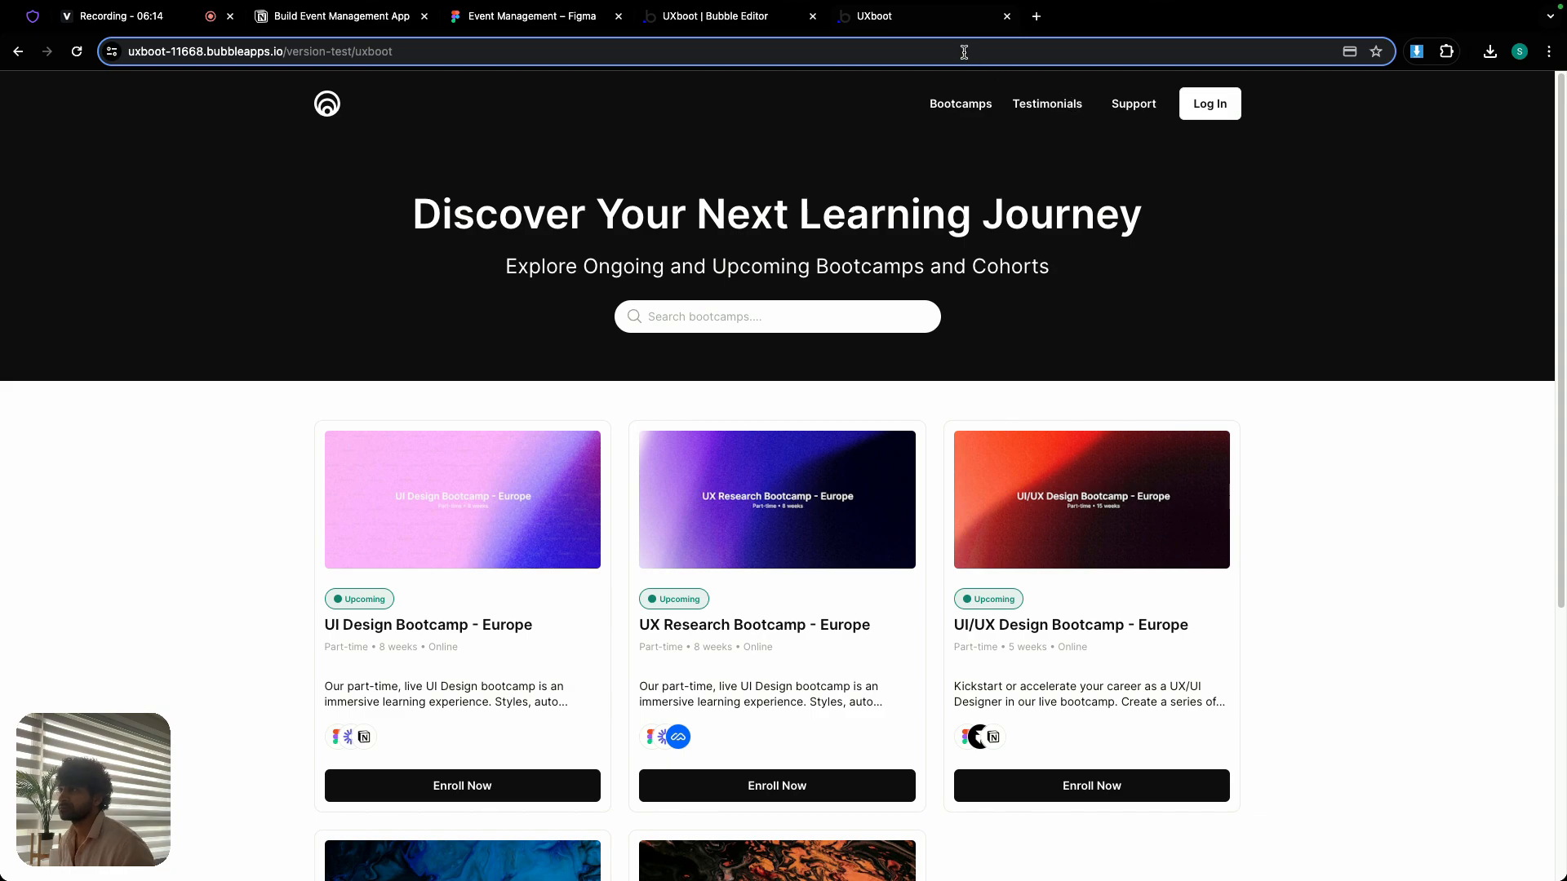
{"action": "left_click", "coordinate": [717, 16]}
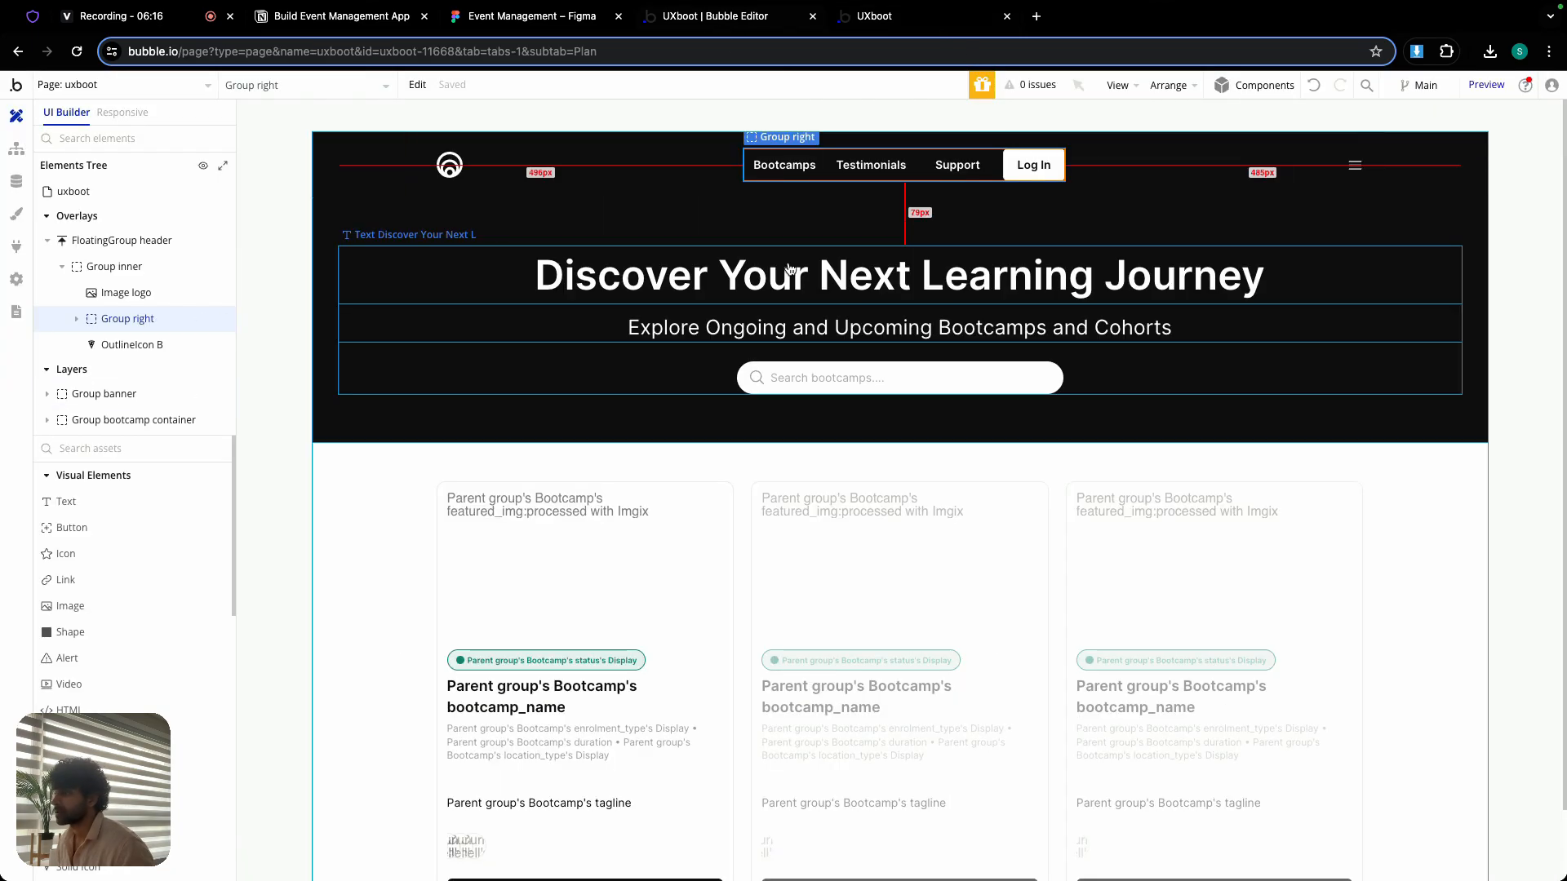
- Add a condition to Group banner for when Current page width is ≤ 979, reusing the copied expression
{"action": "double_click", "coordinate": [427, 241]}
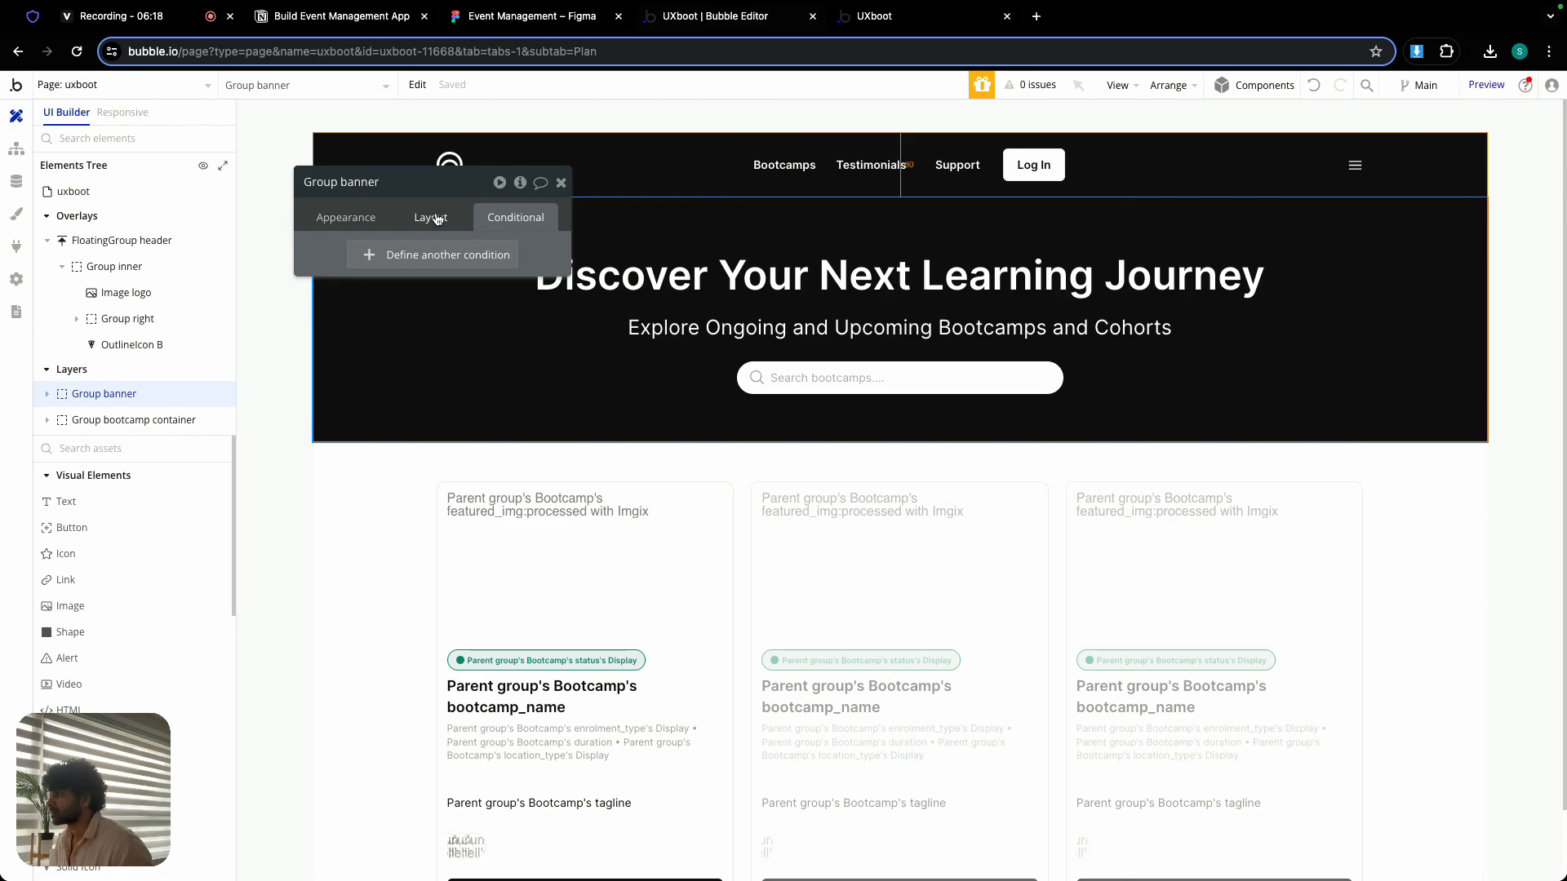
{"action": "left_click", "coordinate": [561, 183]}
{"action": "double_click", "coordinate": [560, 214]}
{"action": "left_click", "coordinate": [431, 217]}
{"action": "scroll", "coordinate": [459, 438], "scroll_direction": "down", "scroll_amount": 1}
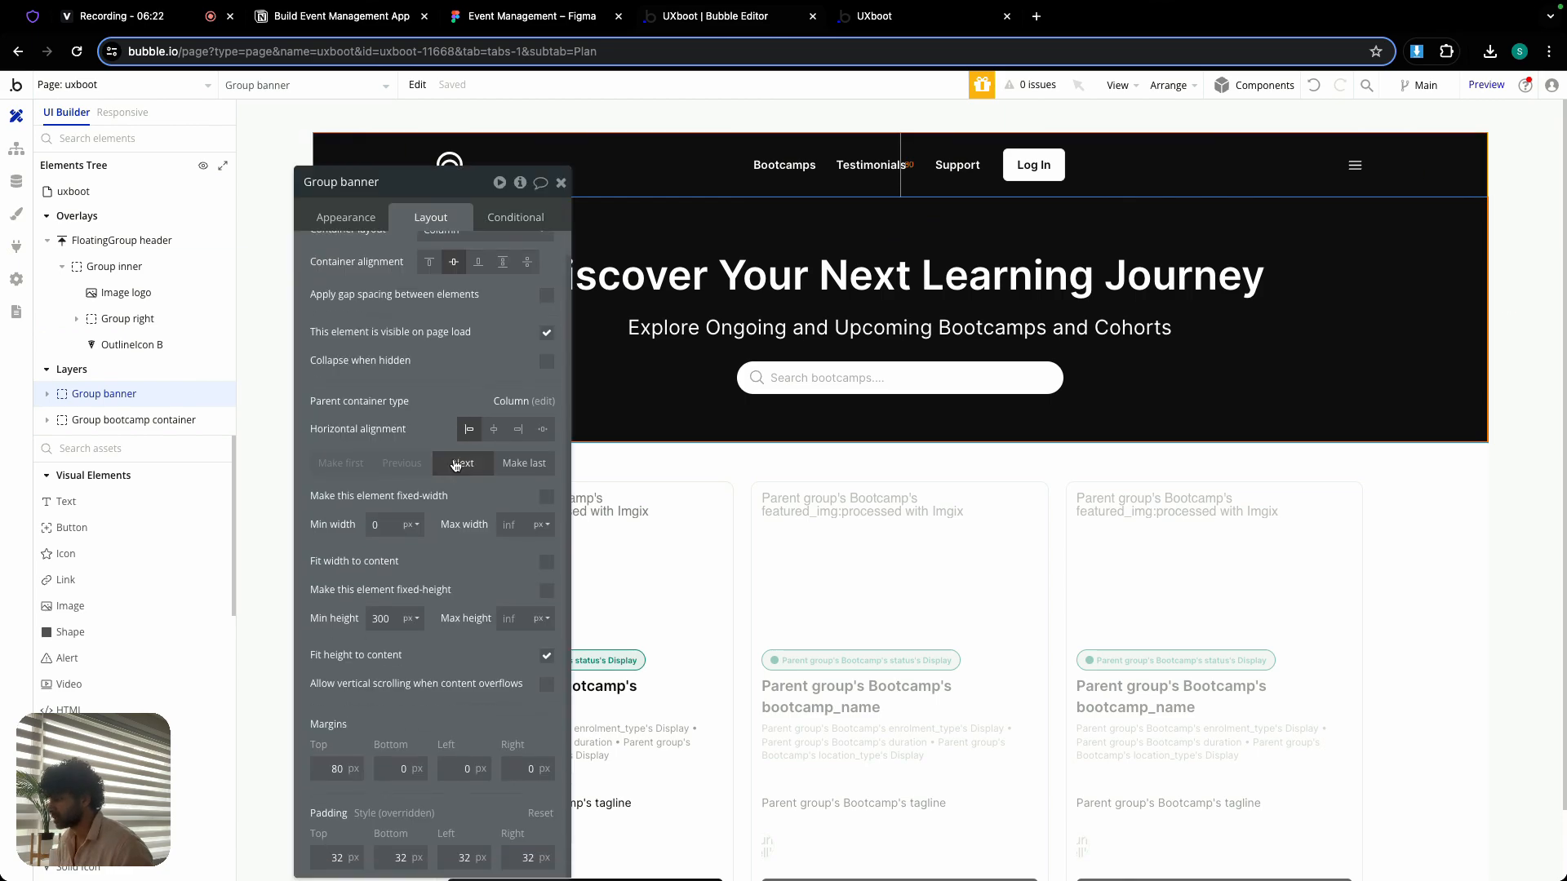
{"action": "left_click_drag", "start_coordinate": [450, 186], "coordinate": [390, 140]}
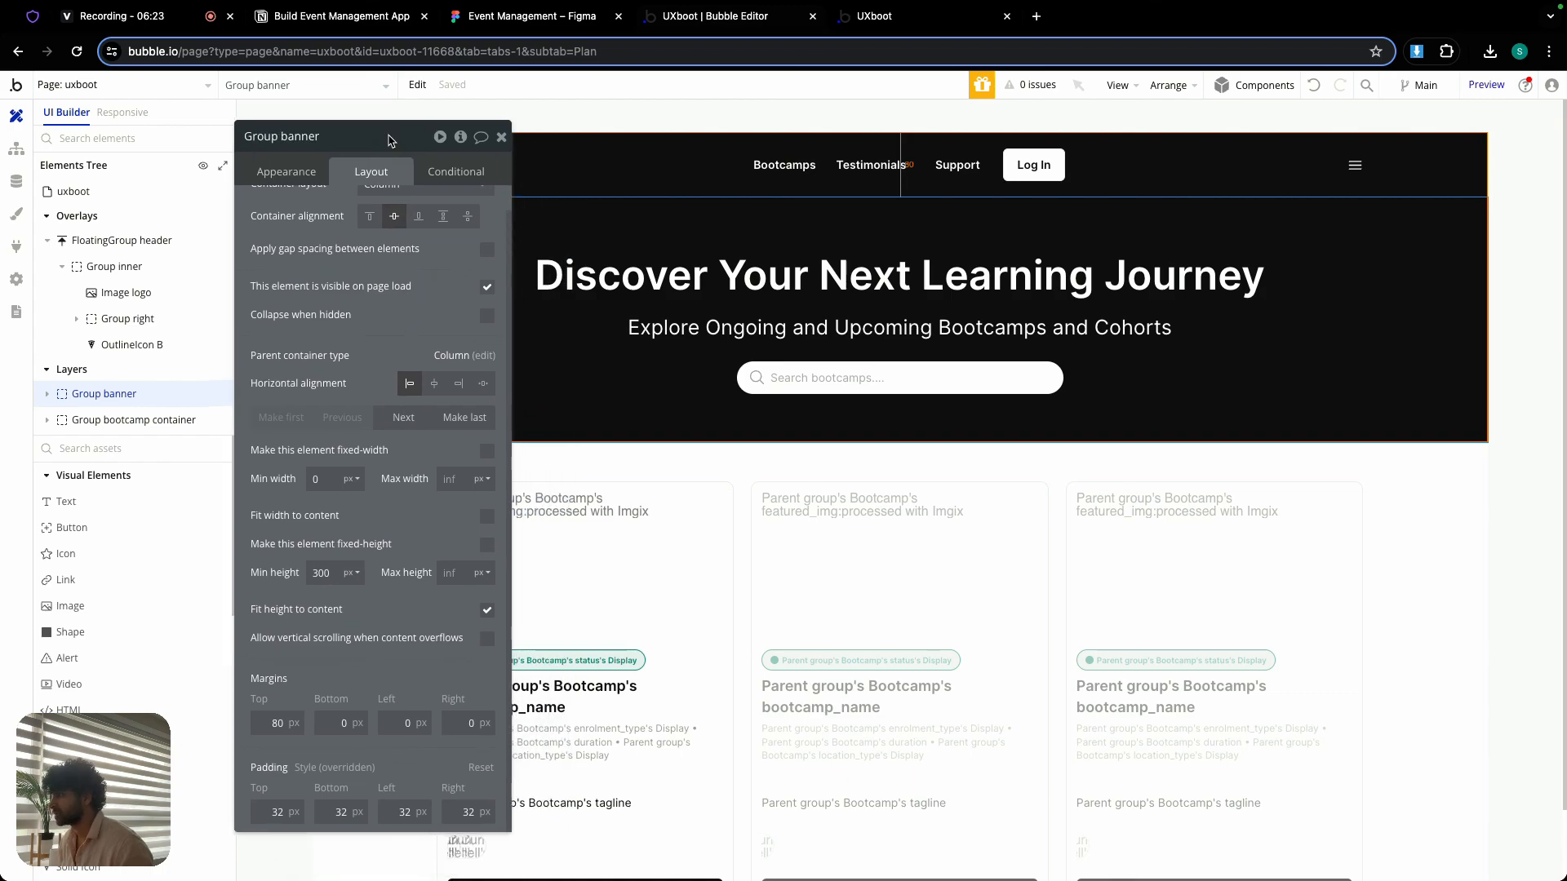
{"action": "left_click", "coordinate": [454, 171]}
{"action": "left_click", "coordinate": [377, 211]}
{"action": "right_click", "coordinate": [308, 219]}
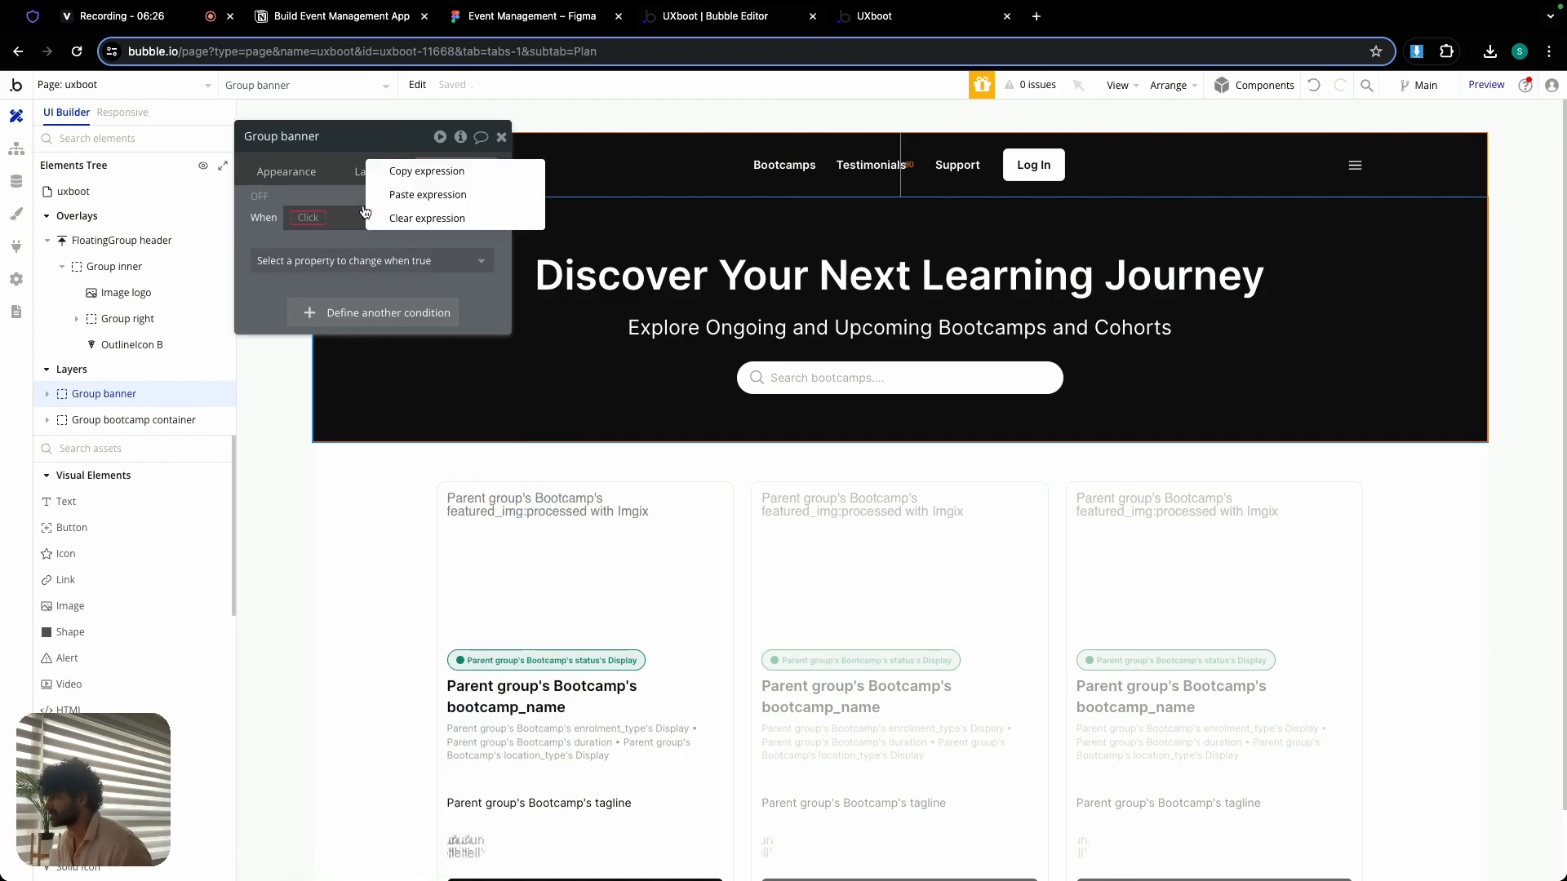
{"action": "left_click", "coordinate": [405, 196]}
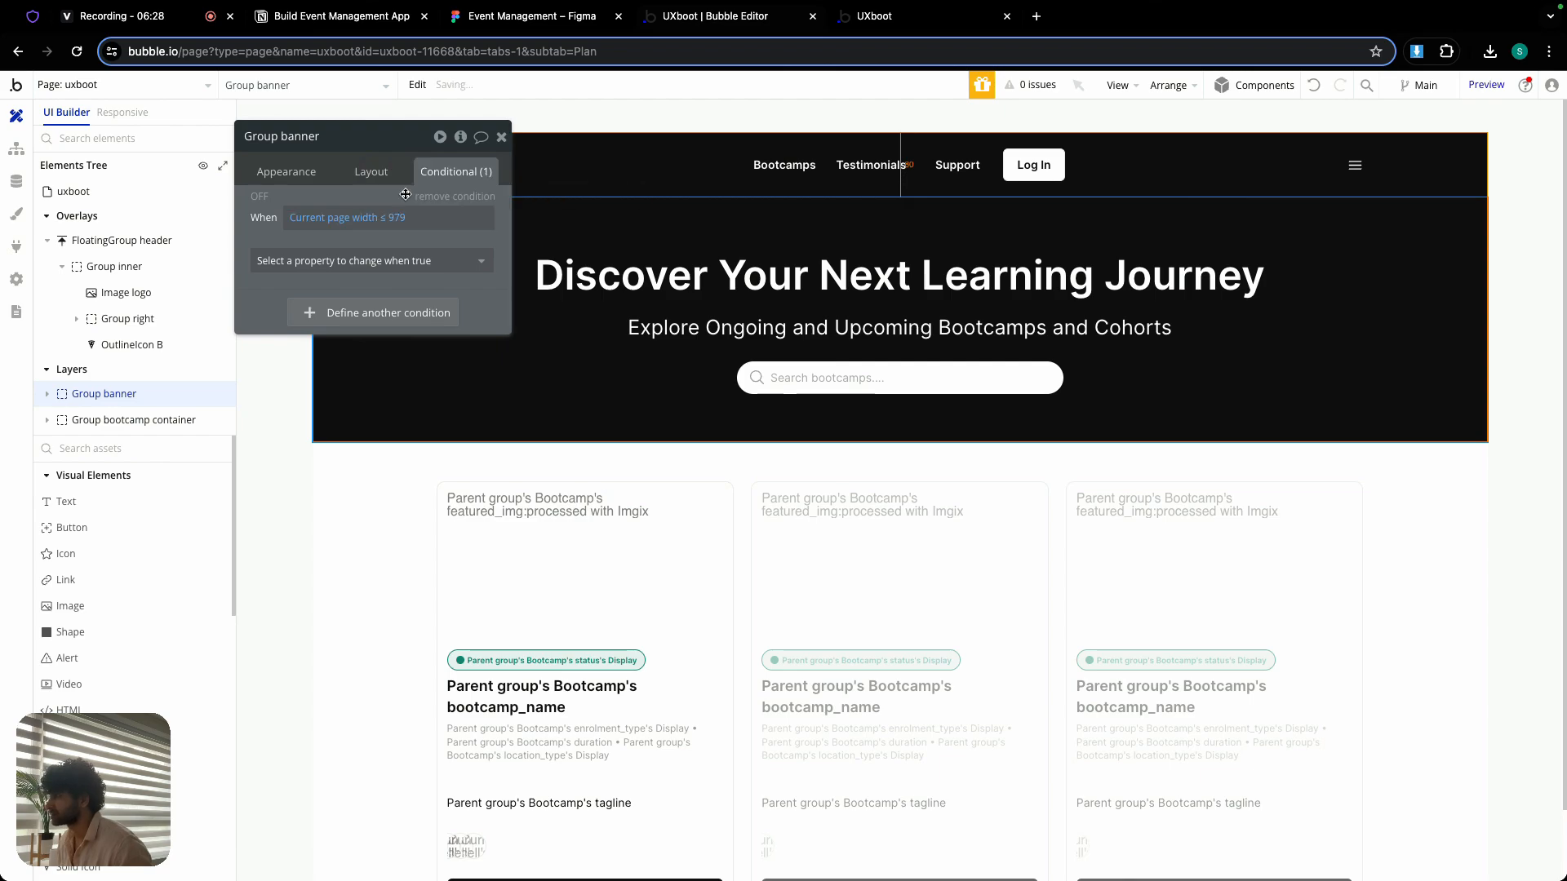
- Add left and right margin changes to Group banner's condition, setting the left margin to 24
{"action": "left_click", "coordinate": [384, 262]}
{"action": "type", "text": "left"}
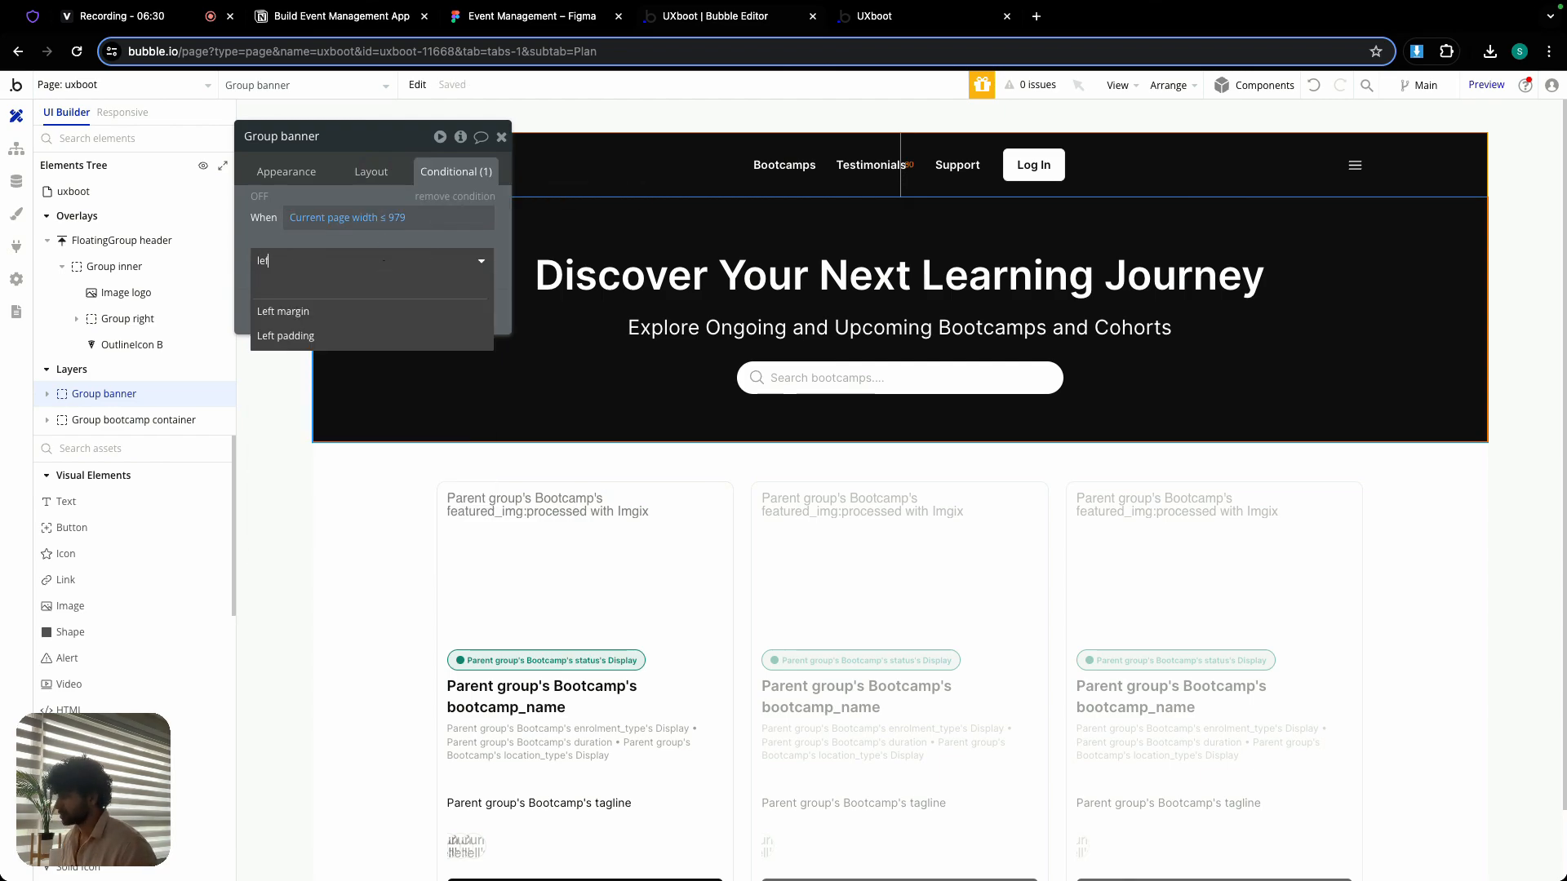
{"action": "left_click", "coordinate": [374, 313]}
{"action": "left_click", "coordinate": [385, 293]}
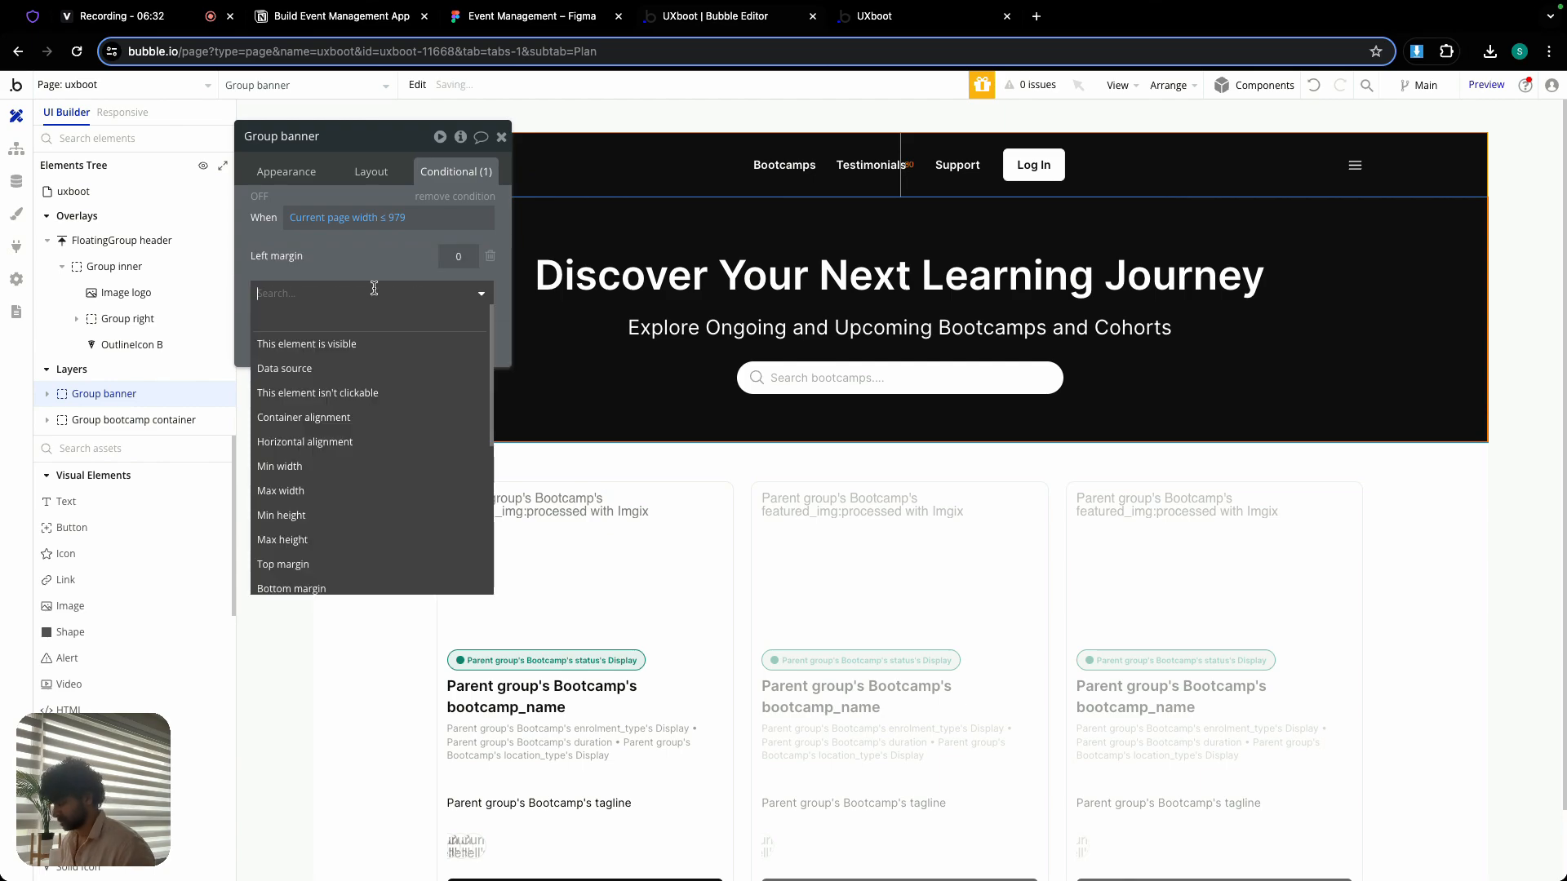
{"action": "type", "text": "right"}
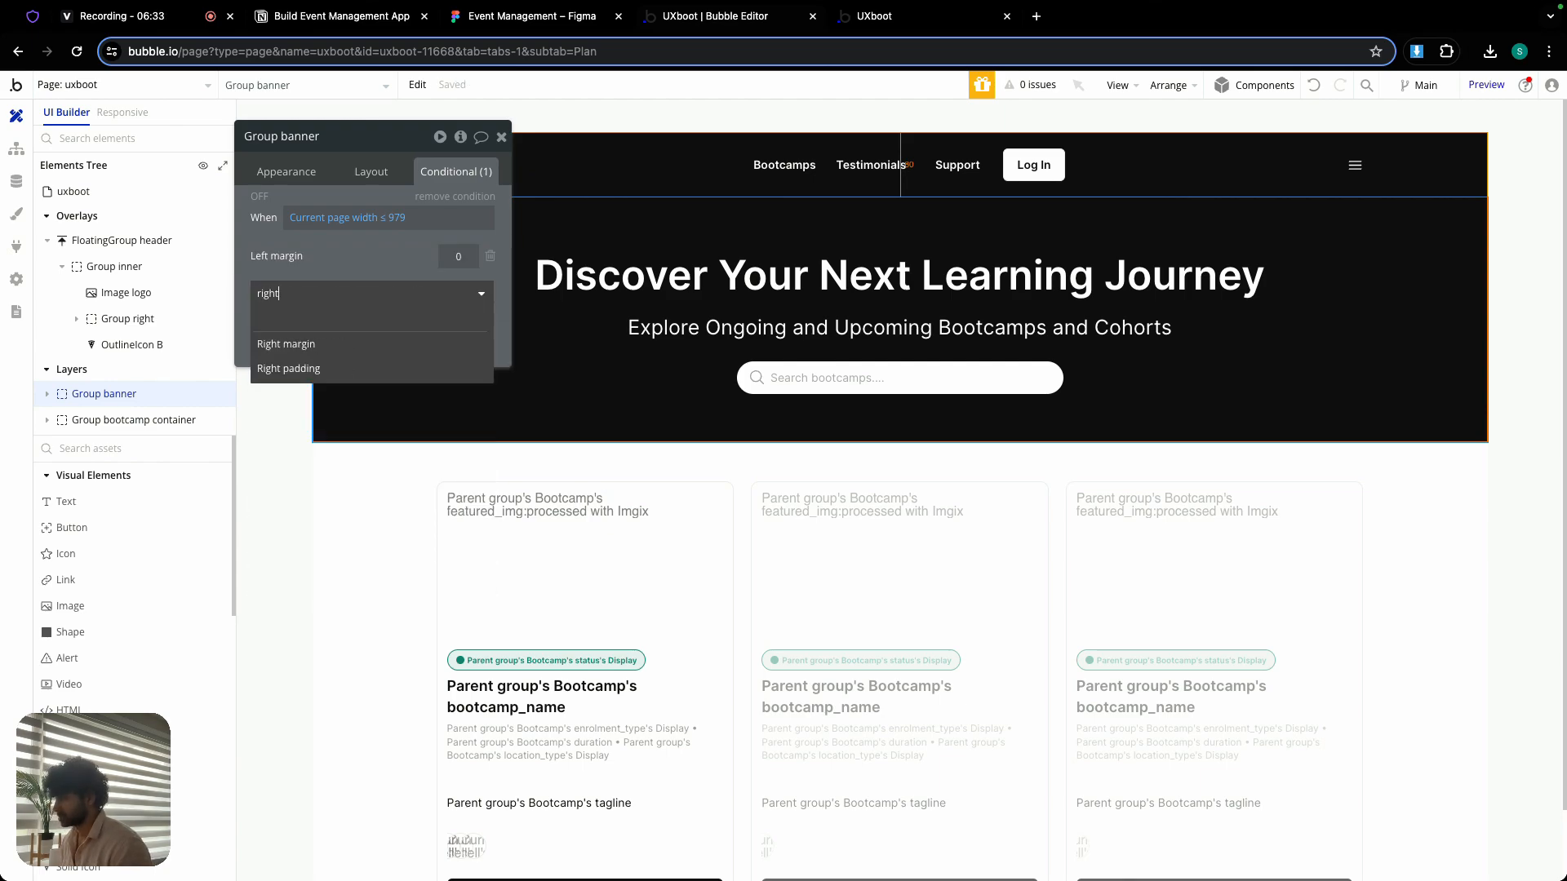
{"action": "left_click", "coordinate": [372, 344]}
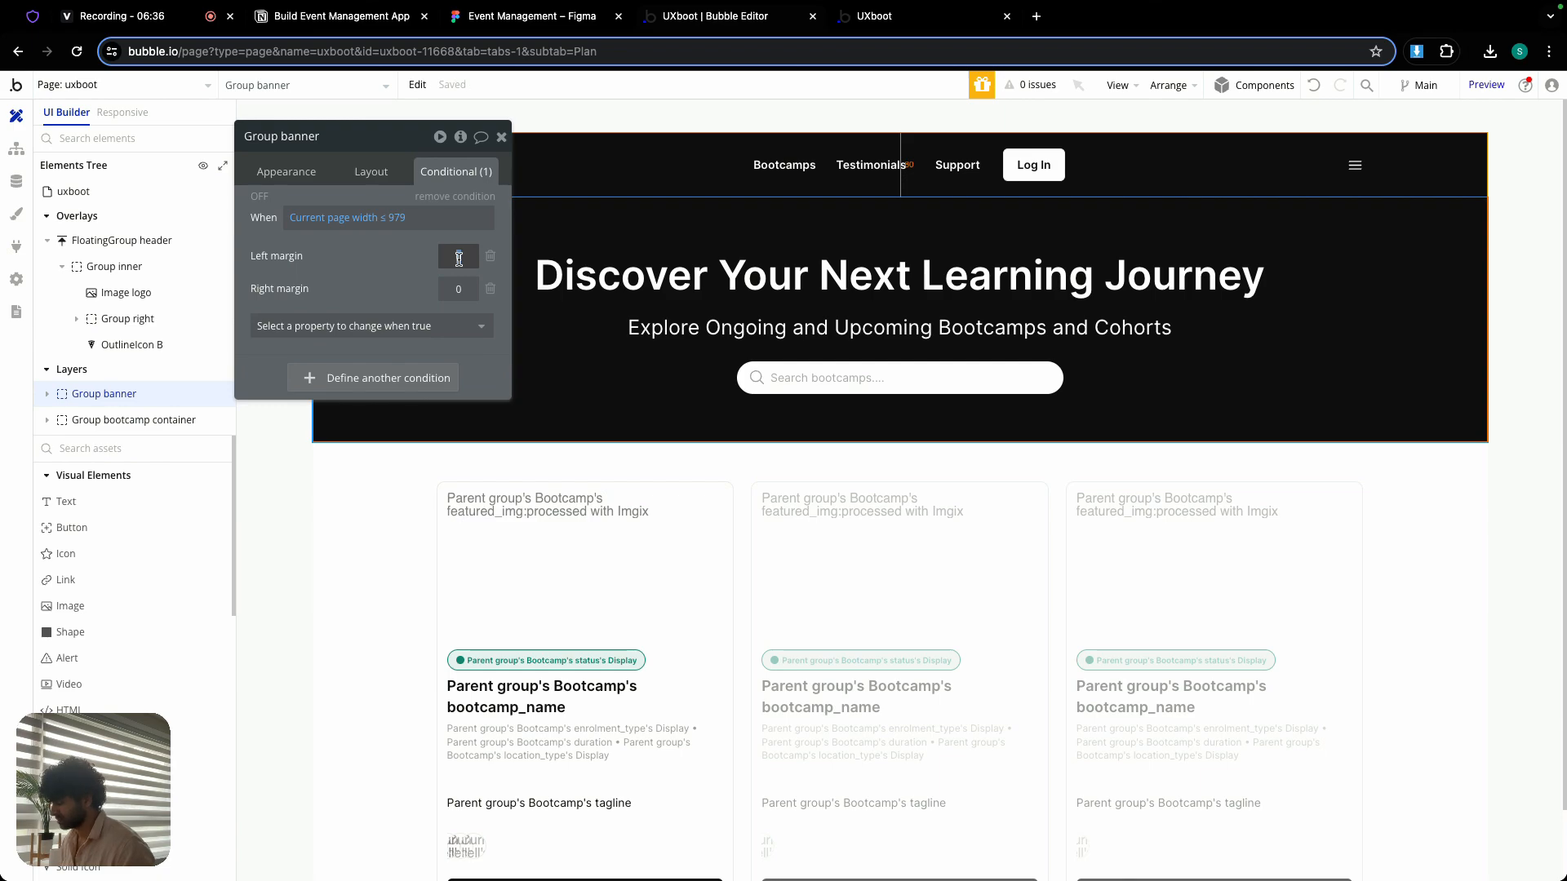
{"action": "left_click", "coordinate": [463, 282]}
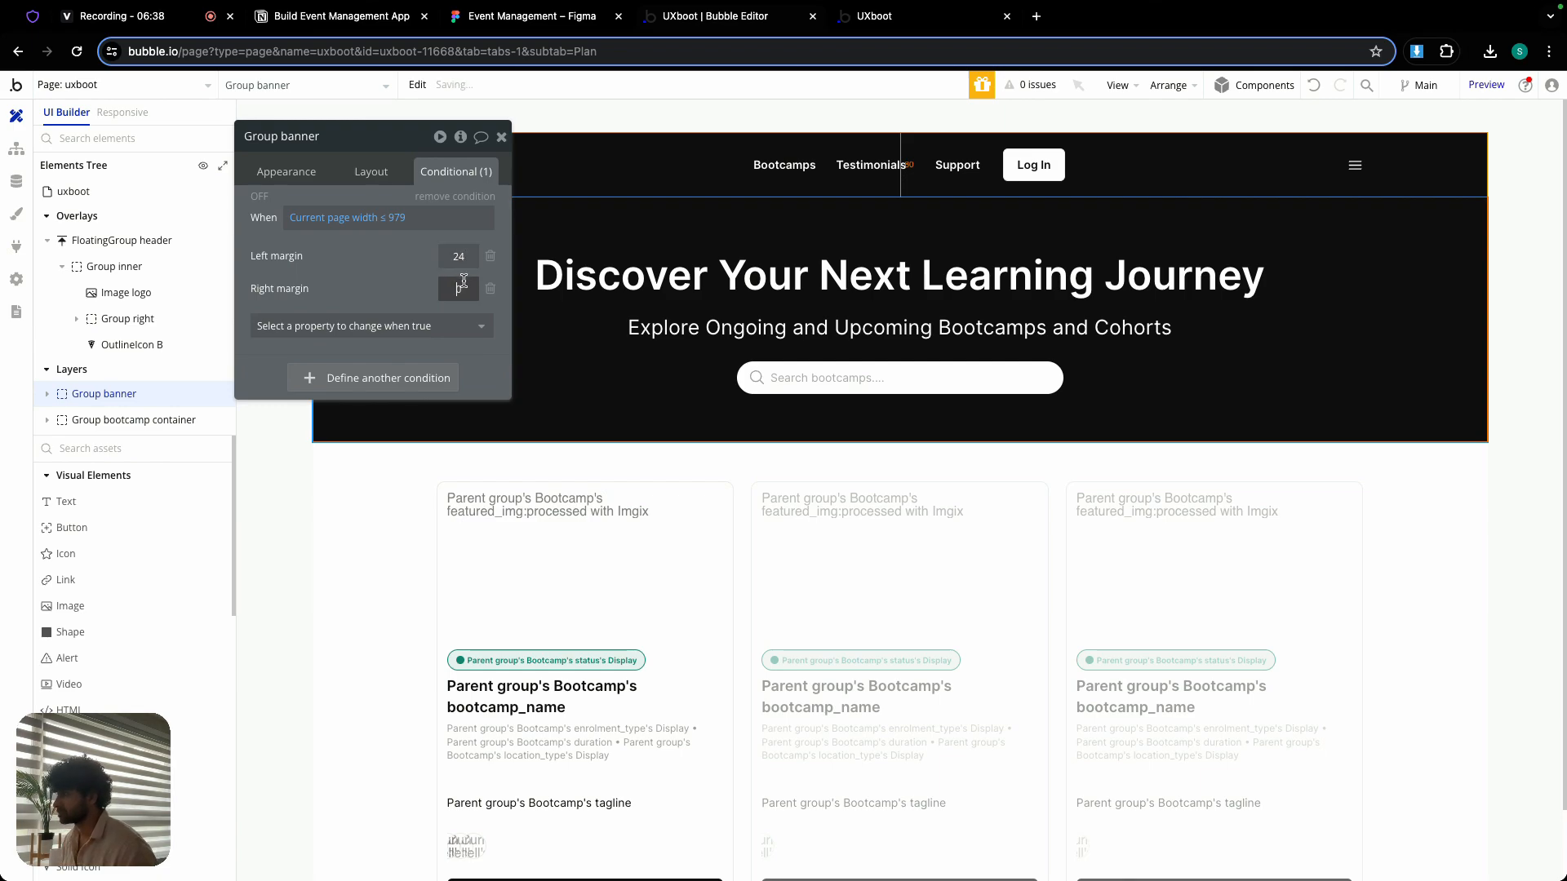
- Check Group banner's layout spacing and remove both margin changes from its condition
{"action": "left_click", "coordinate": [501, 138]}
{"action": "double_click", "coordinate": [459, 234]}
{"action": "left_click", "coordinate": [371, 171]}
{"action": "scroll", "coordinate": [391, 387], "scroll_direction": "down", "scroll_amount": 1}
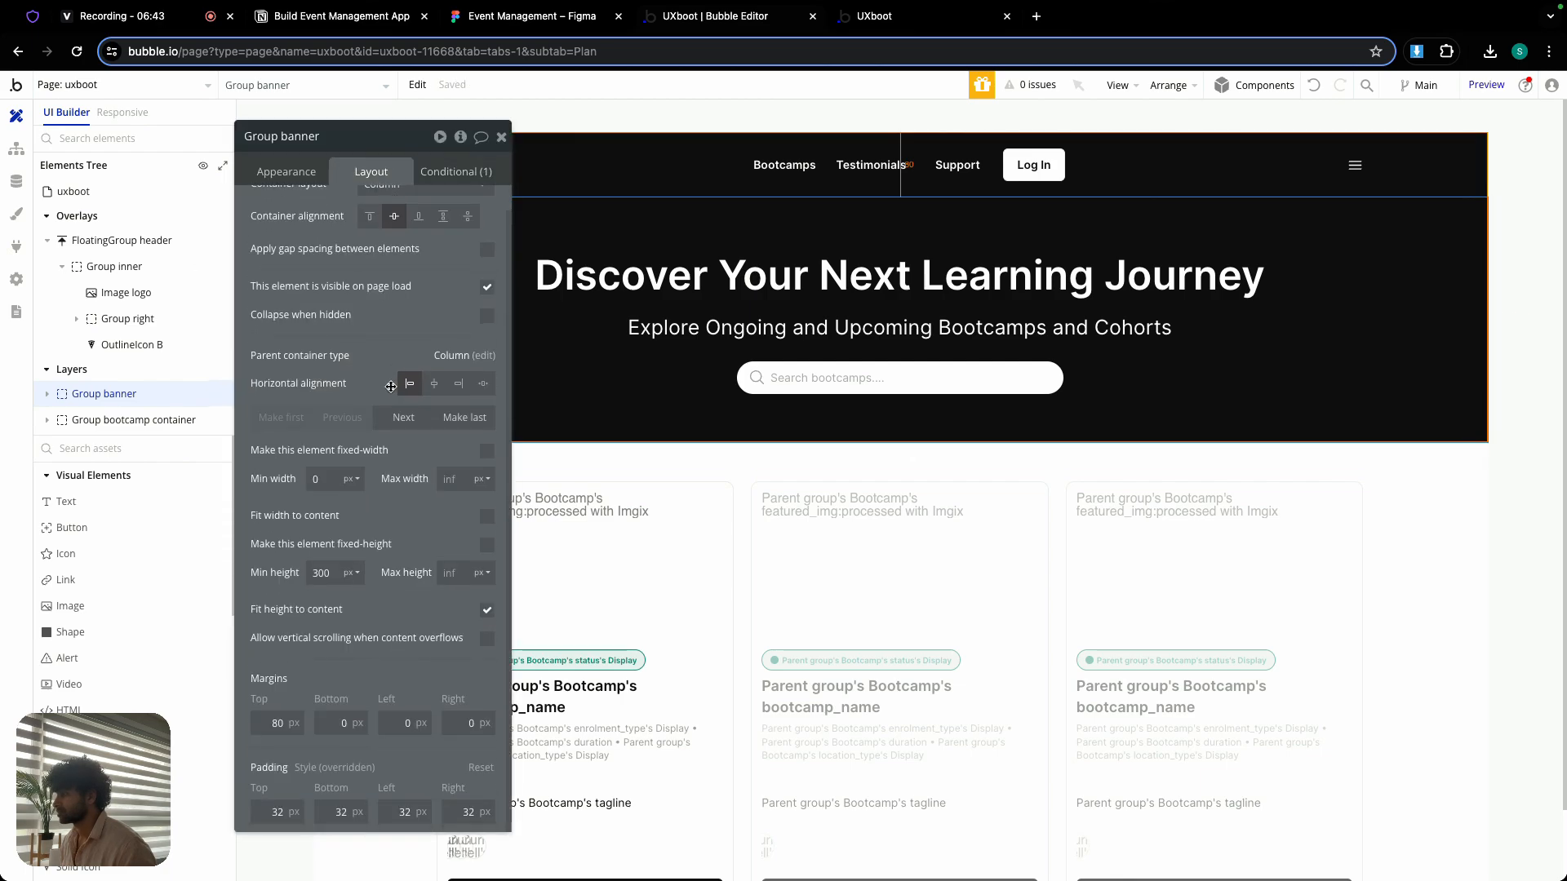
{"action": "left_click", "coordinate": [451, 178]}
{"action": "left_click", "coordinate": [488, 260]}
{"action": "left_click", "coordinate": [488, 260]}
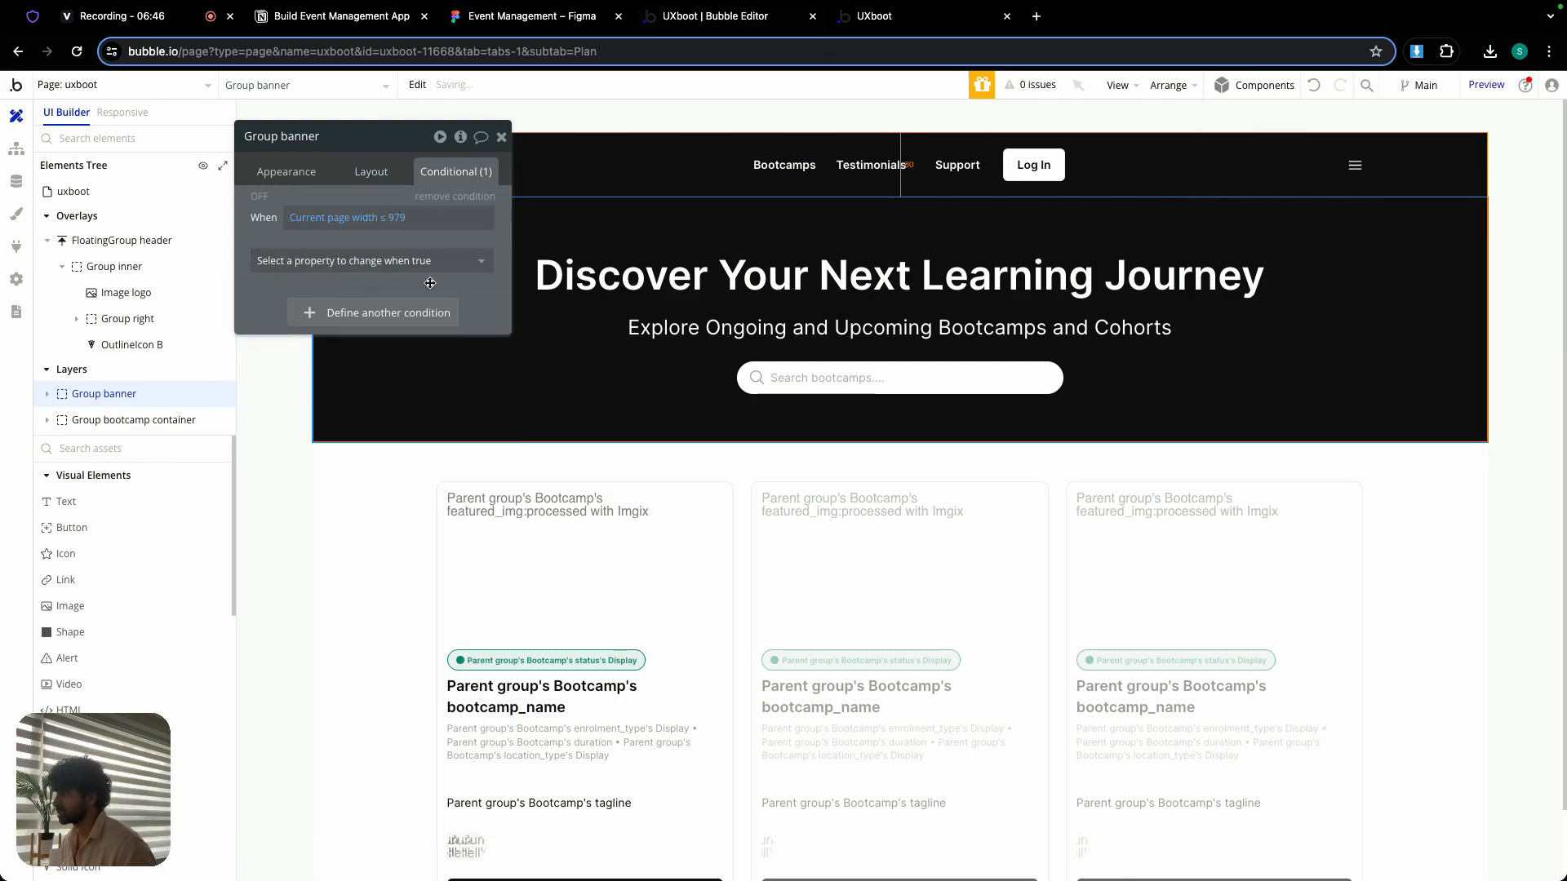
- Add left padding and right padding as the properties changed by Group banner's page-width condition
{"action": "left_click", "coordinate": [431, 261]}
{"action": "type", "text": "left"}
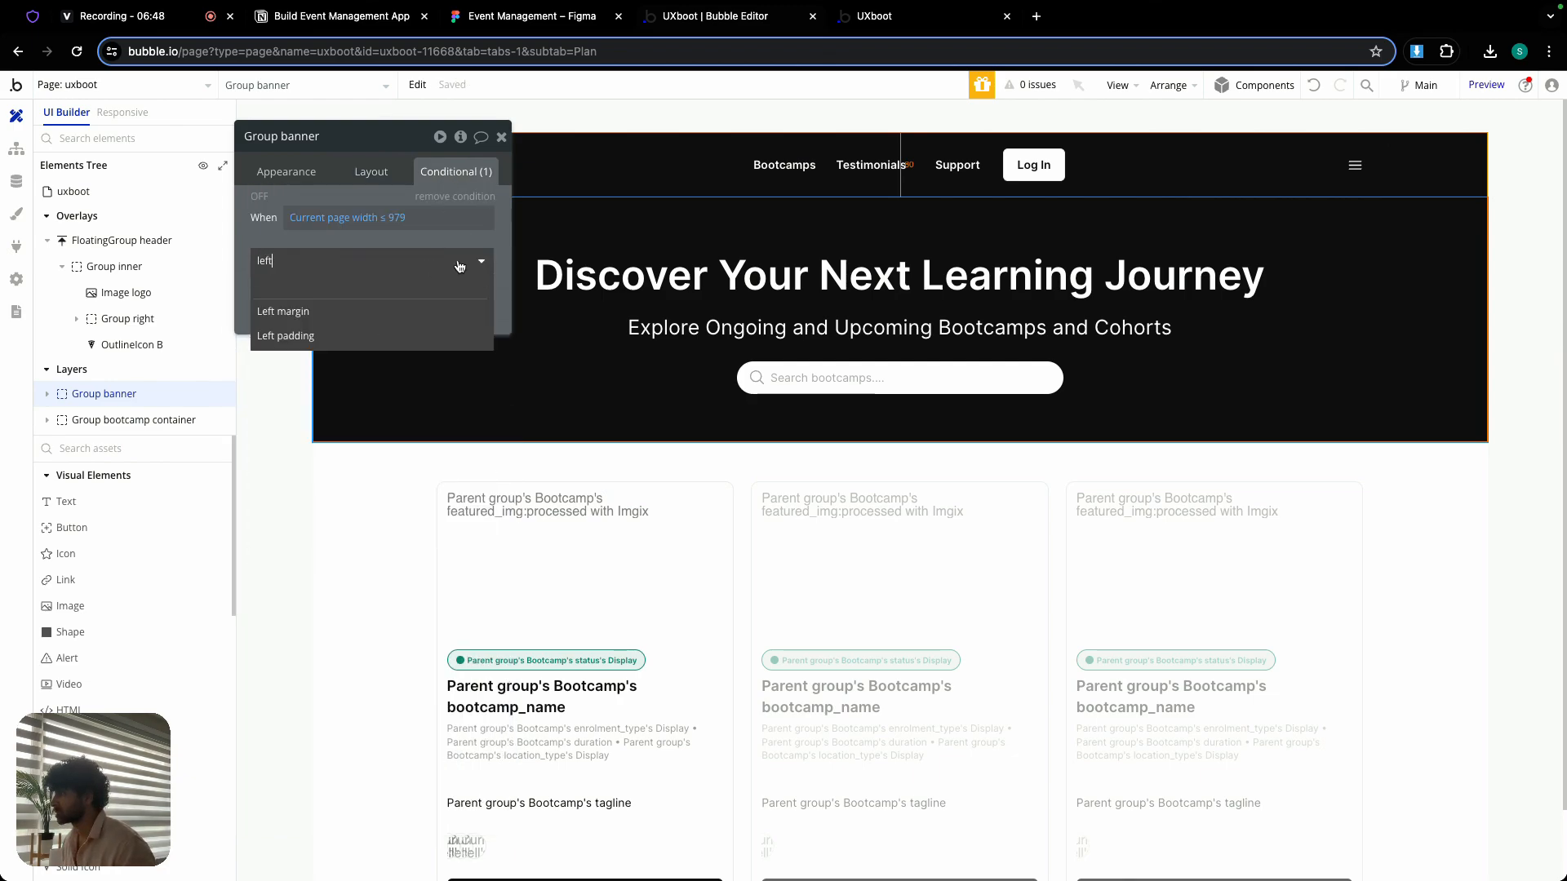
{"action": "left_click", "coordinate": [410, 329]}
{"action": "left_click", "coordinate": [430, 293]}
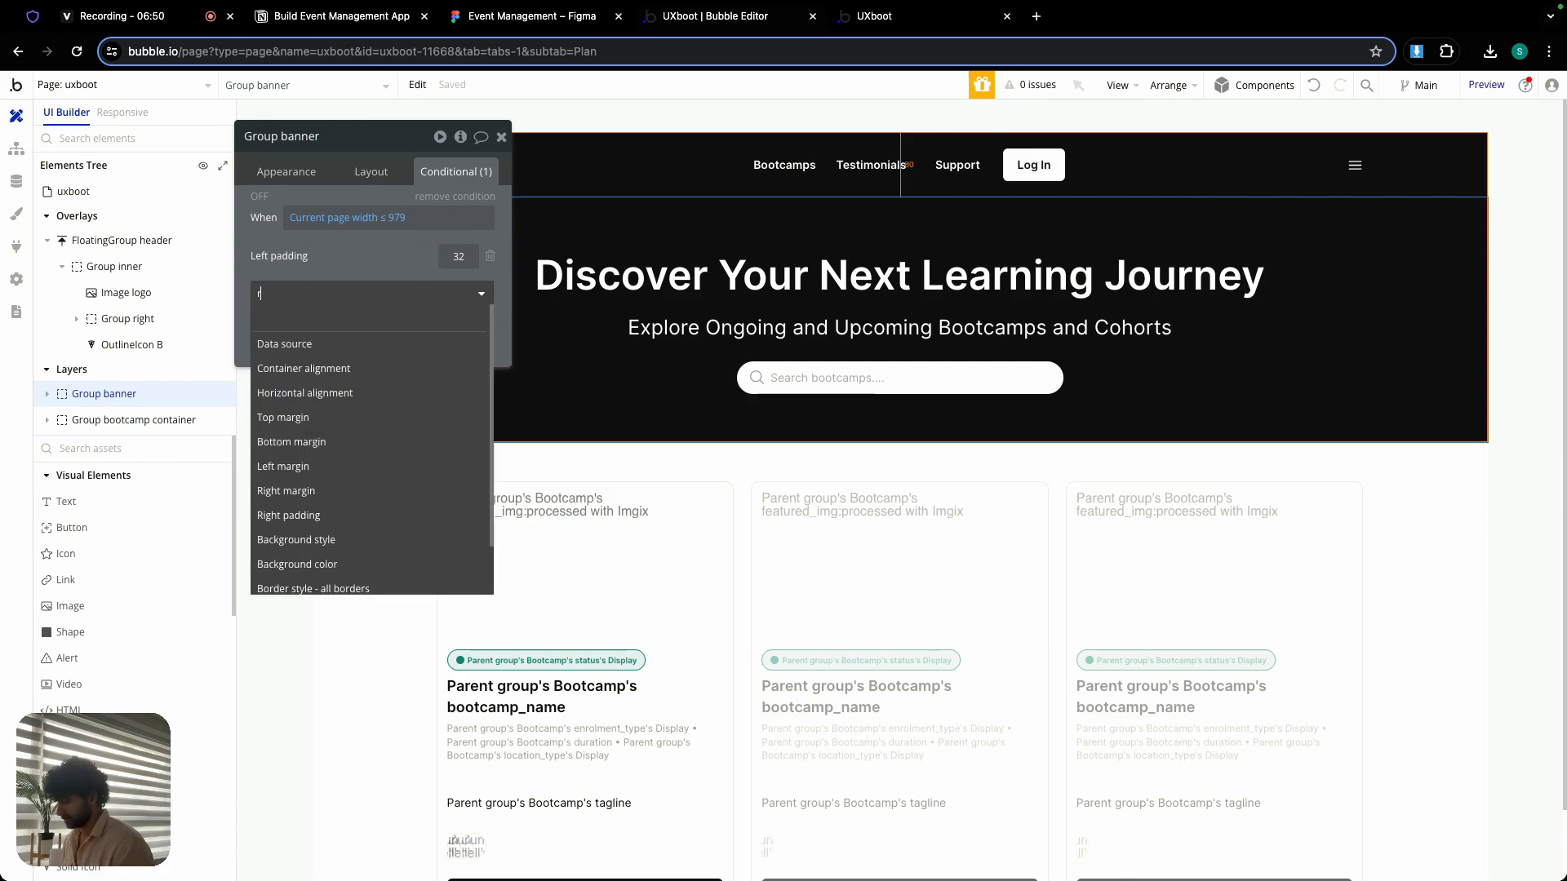
{"action": "type", "text": "right"}
{"action": "left_click", "coordinate": [403, 369]}
- Set the left and right padding in Group banner's condition to 24 each
{"action": "double_click", "coordinate": [460, 255]}
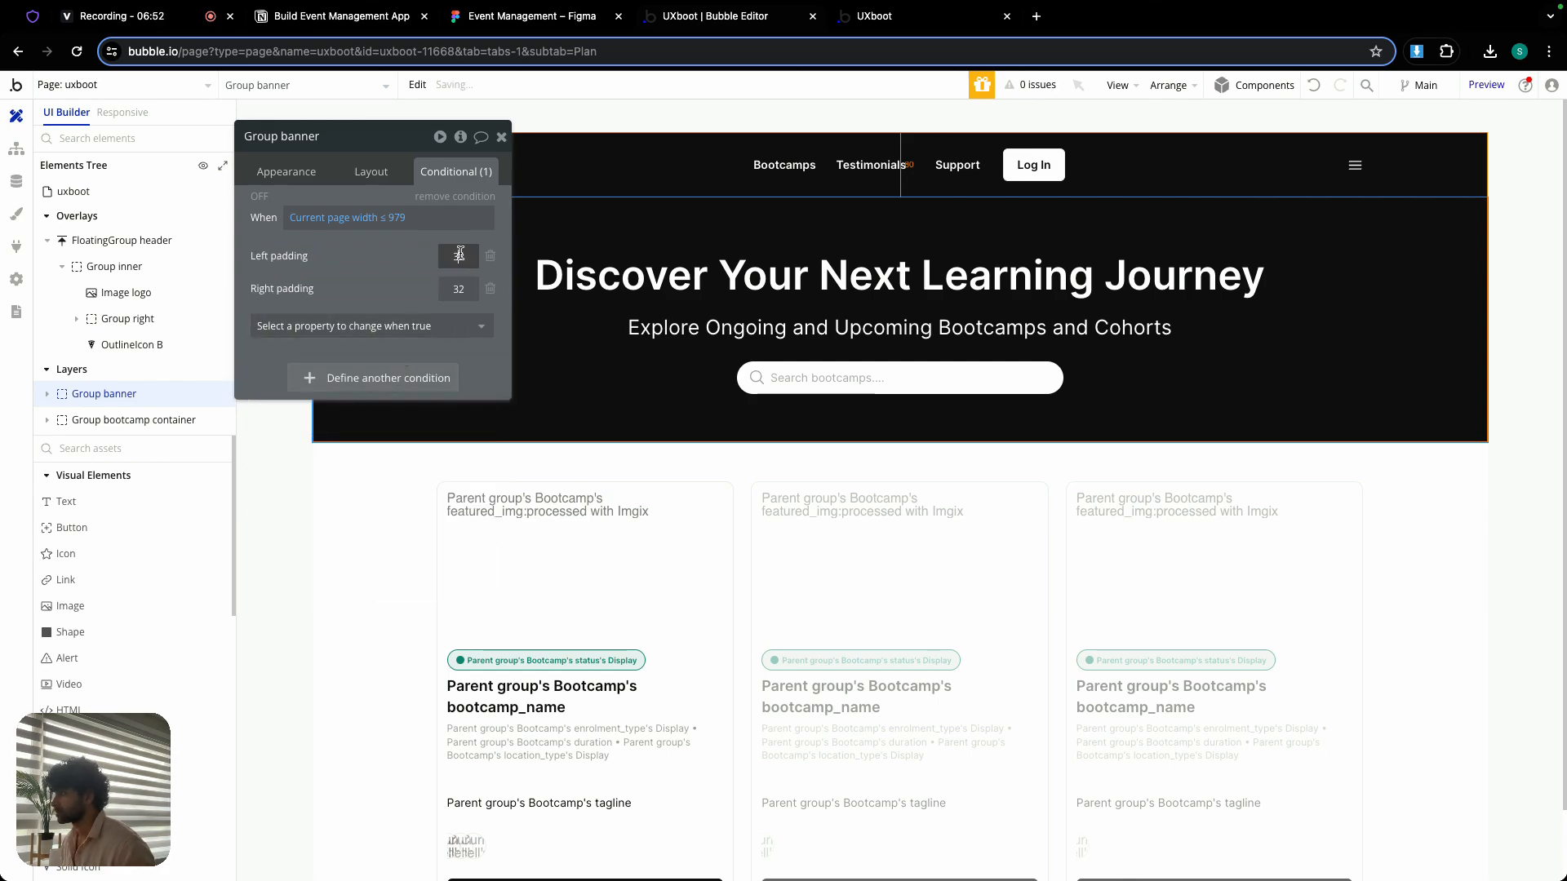
{"action": "type", "text": "24"}
{"action": "key", "text": "Tab"}
{"action": "type", "text": "24"}
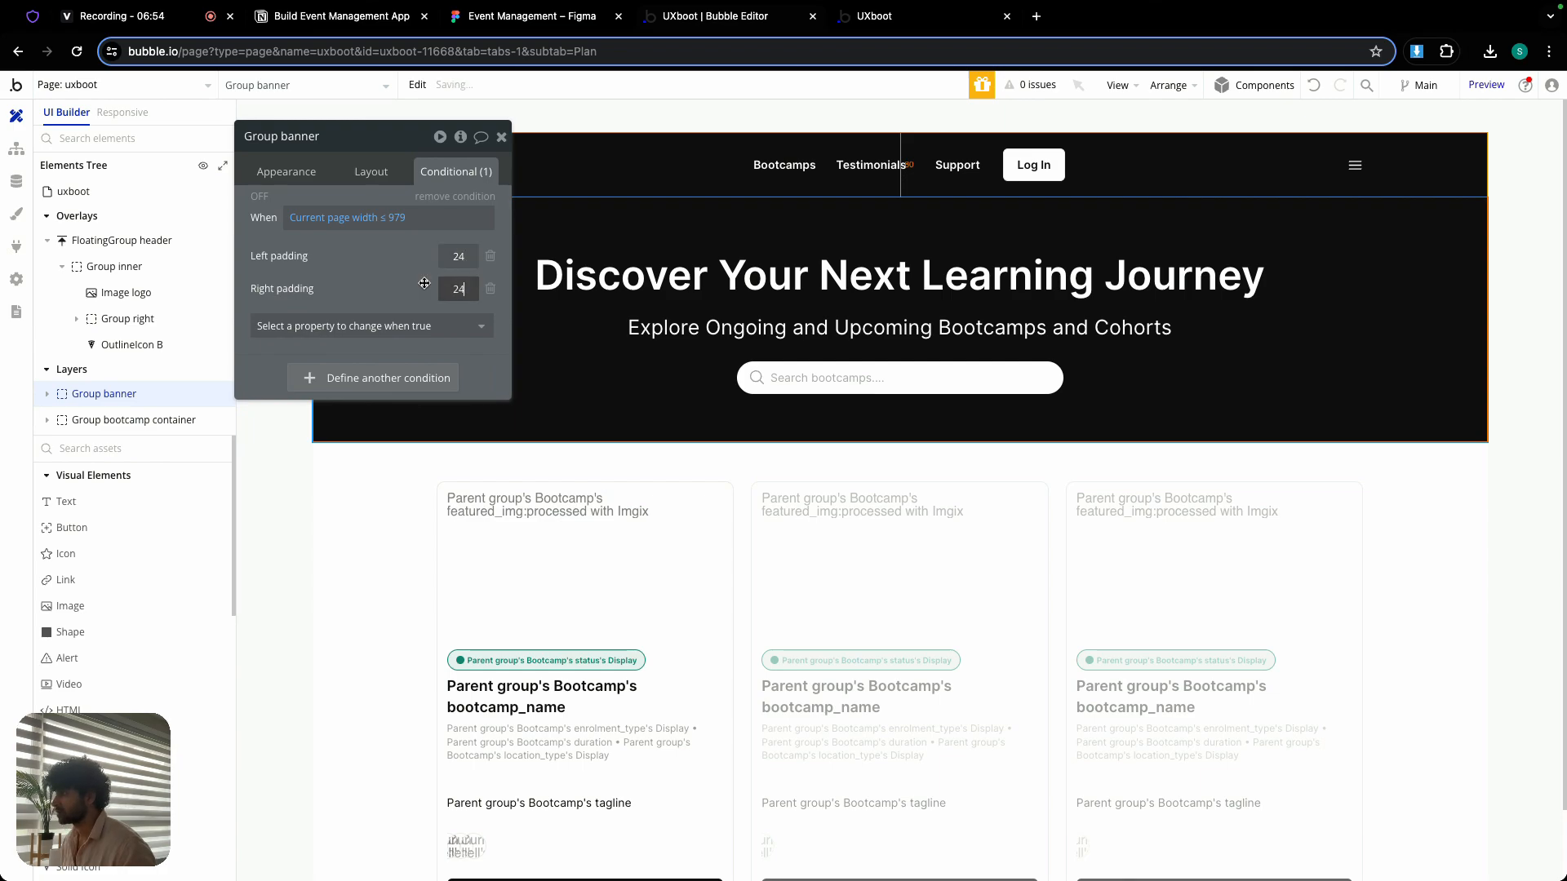
{"action": "key", "text": "Tab"}
{"action": "left_click", "coordinate": [502, 137]}
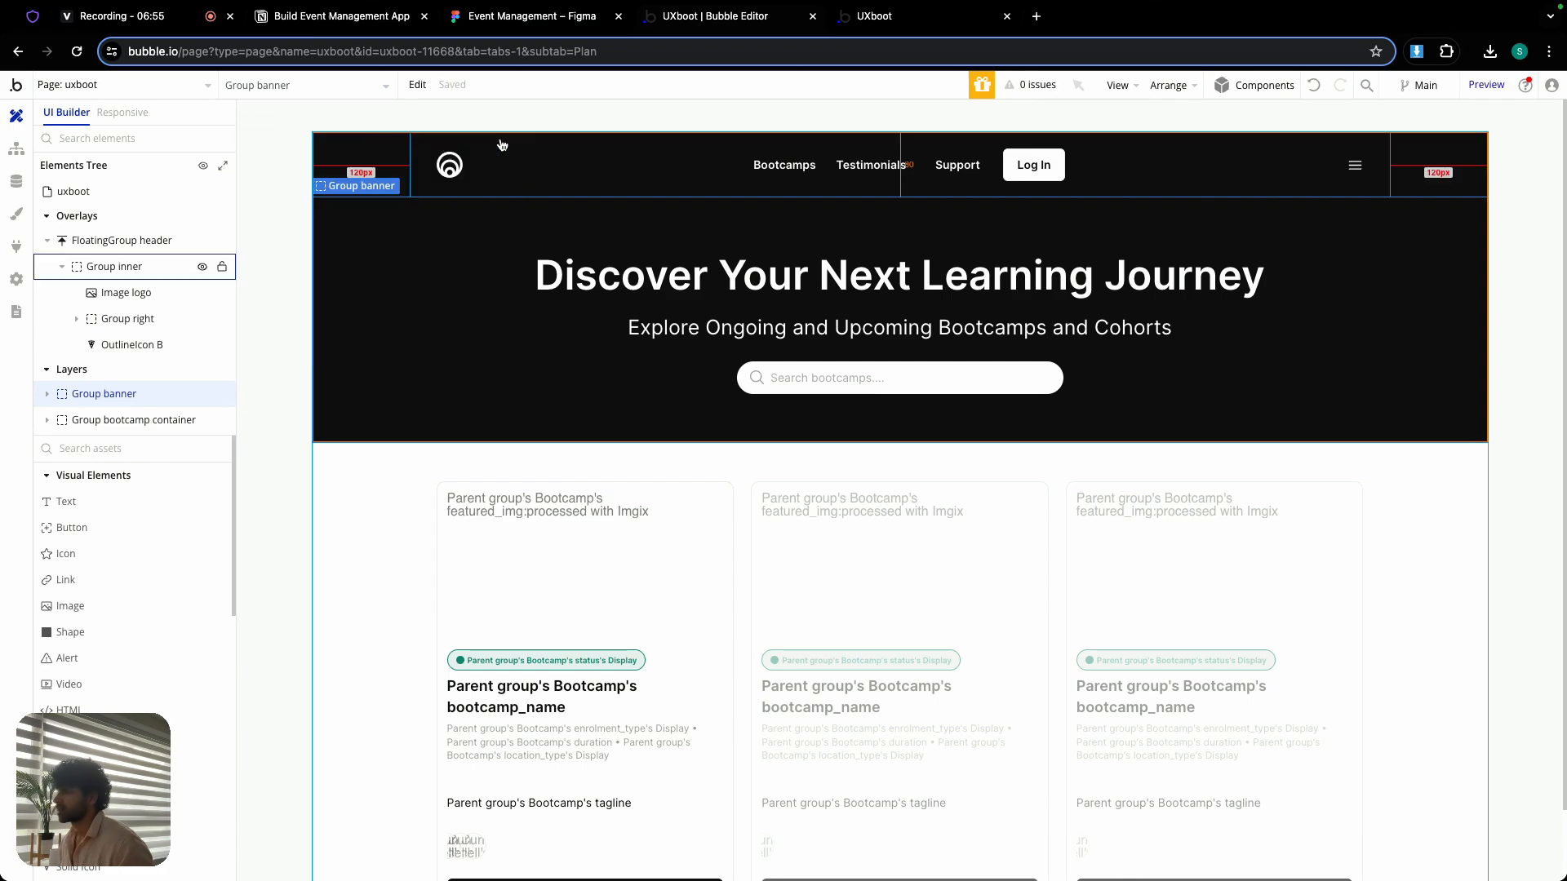
- Add a condition to Group bootcamp container for when Current page width is ≤ 979, reusing the copied expression
{"action": "double_click", "coordinate": [671, 272]}
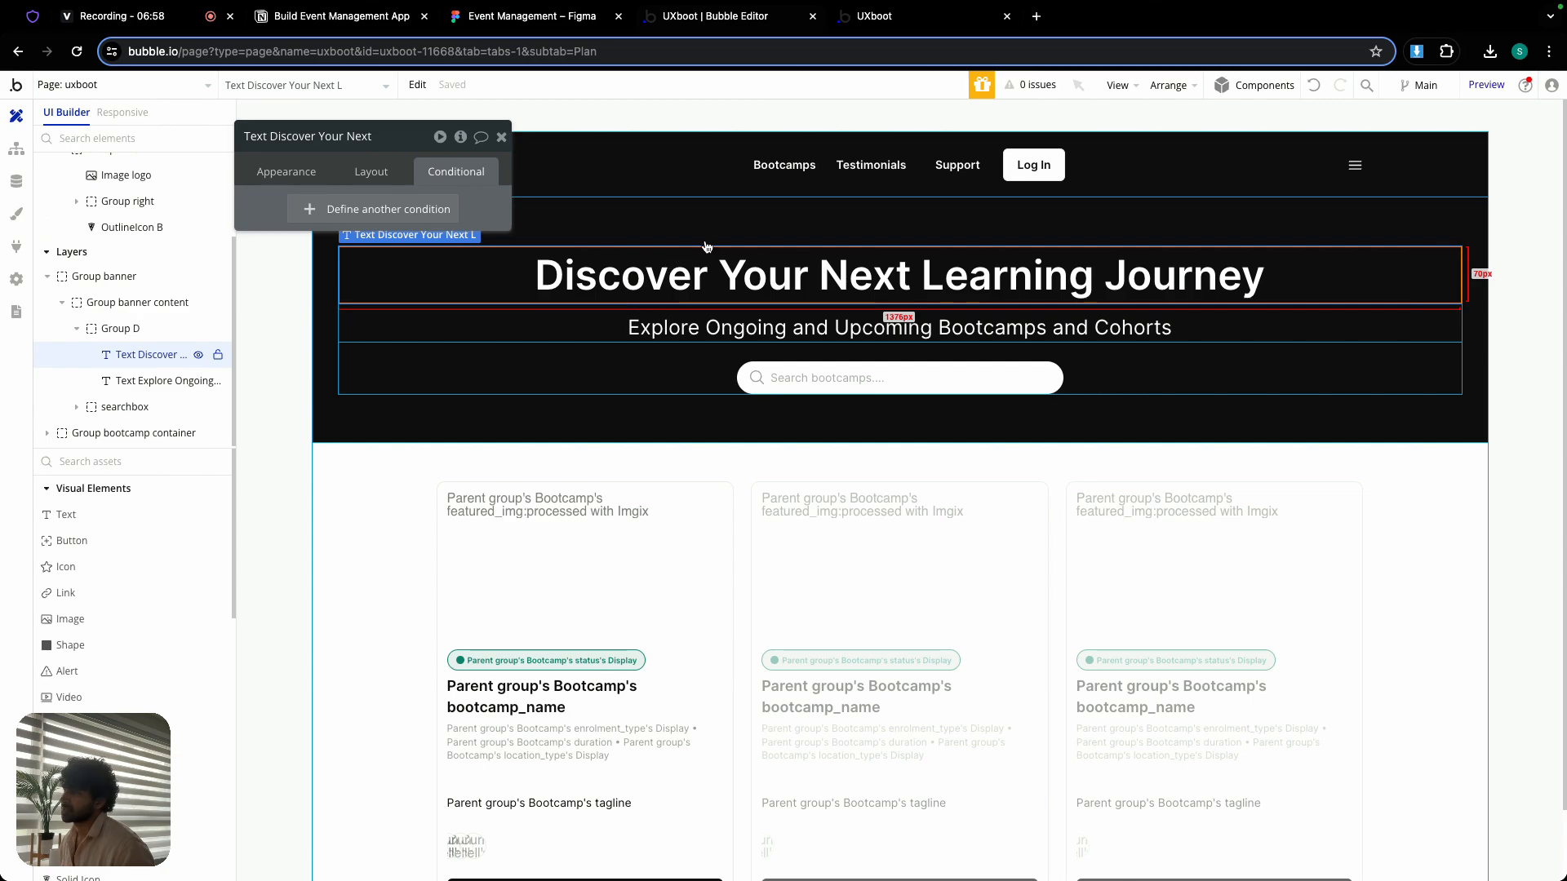
{"action": "left_click", "coordinate": [501, 139]}
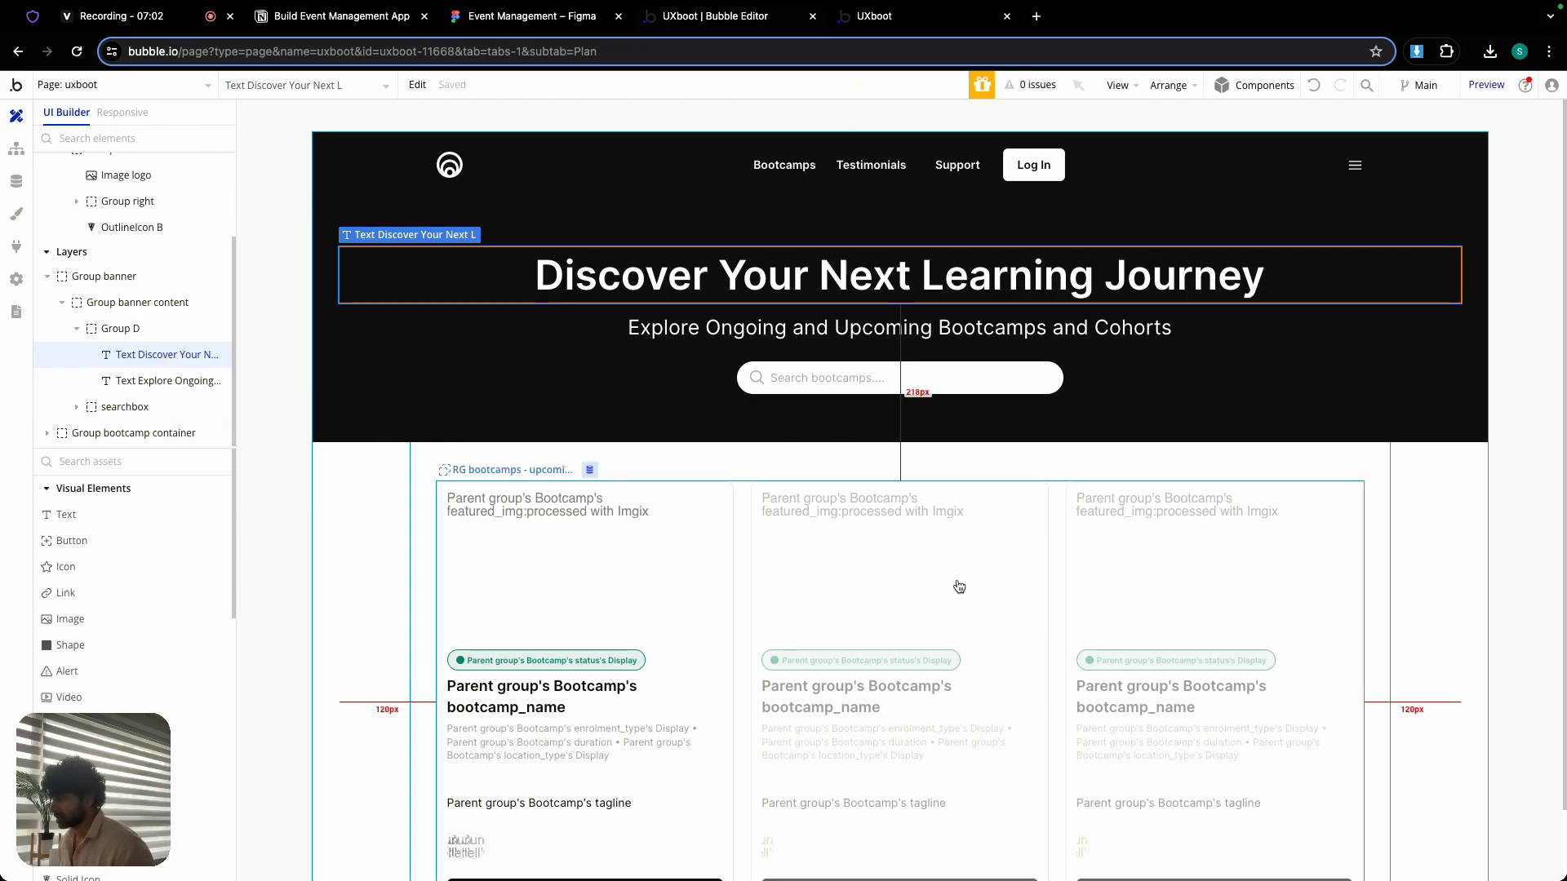
{"action": "double_click", "coordinate": [888, 462]}
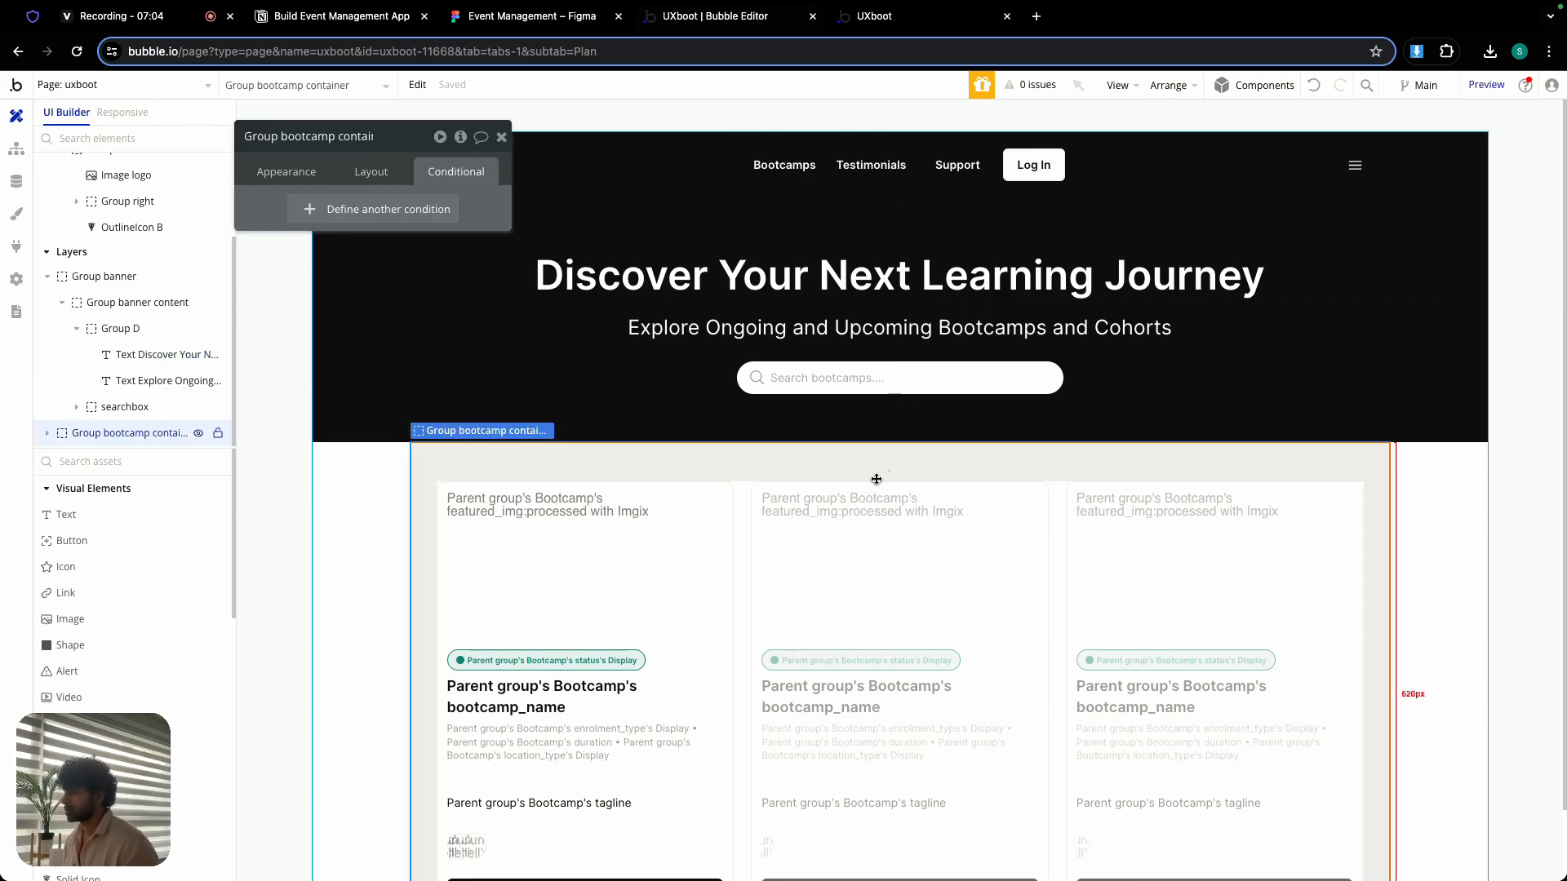
{"action": "left_click", "coordinate": [391, 209]}
{"action": "right_click", "coordinate": [326, 220]}
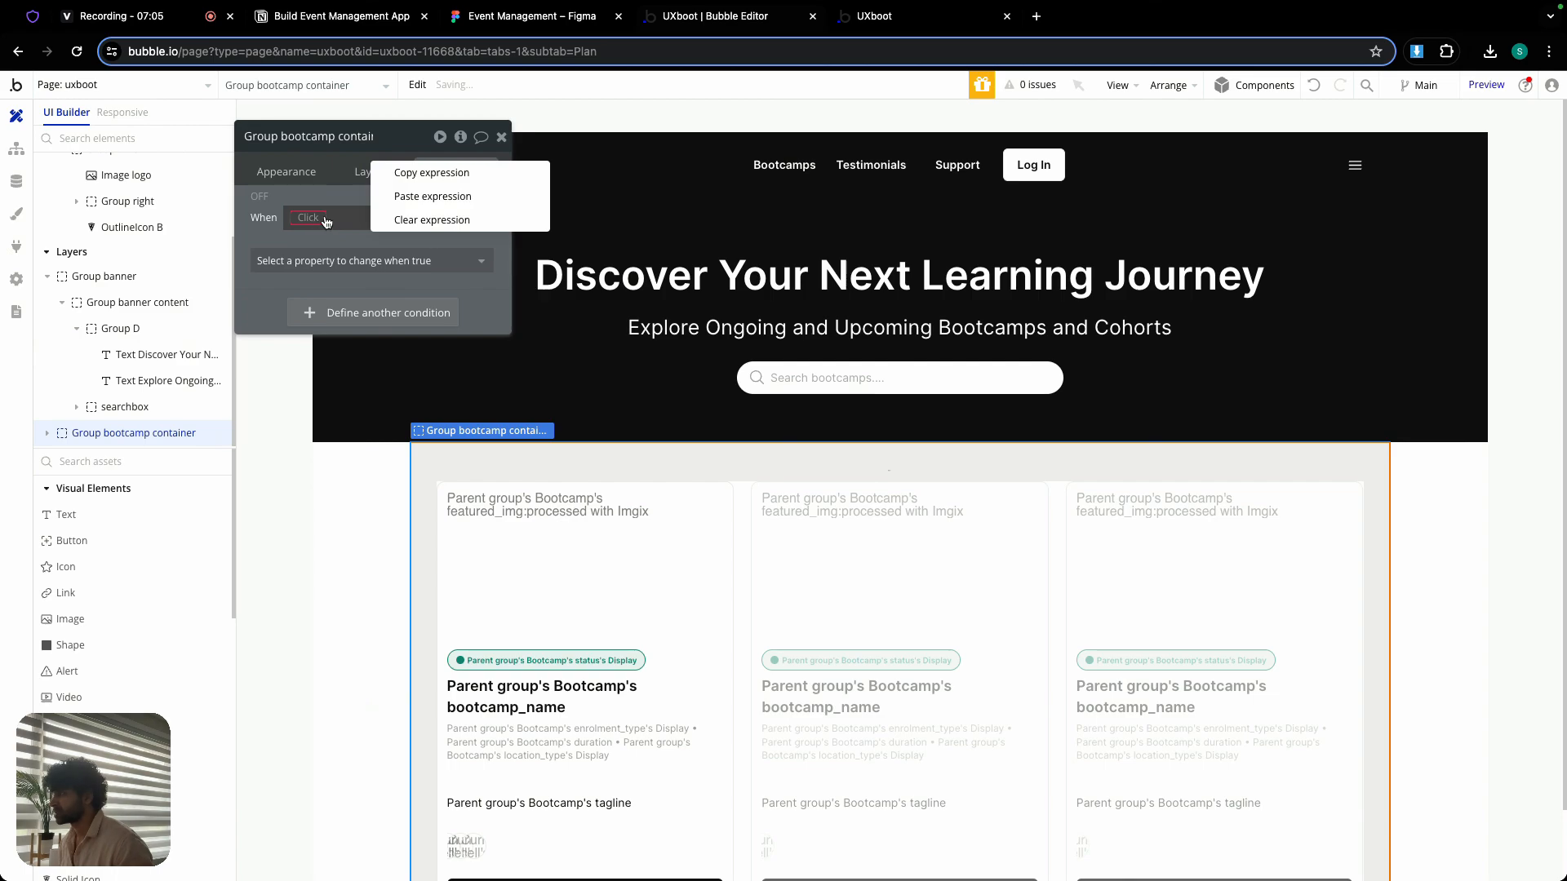
{"action": "left_click", "coordinate": [441, 197]}
- Make Group bootcamp container's page-width condition set both left padding and right padding to 24
{"action": "left_click", "coordinate": [400, 261]}
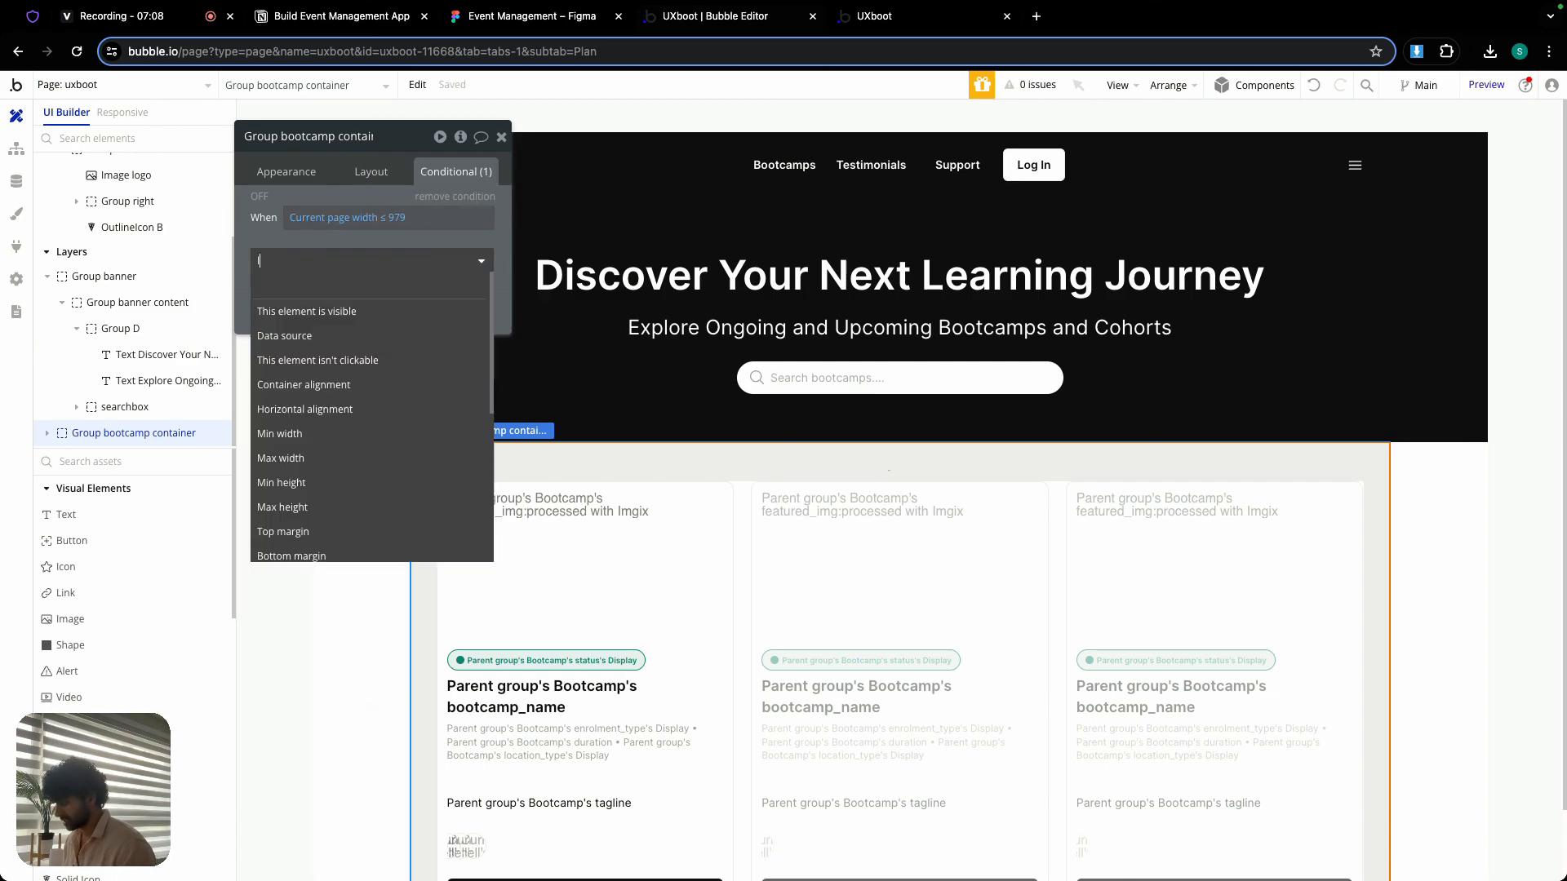
{"action": "type", "text": "left"}
{"action": "left_click", "coordinate": [405, 336]}
{"action": "left_click", "coordinate": [428, 299]}
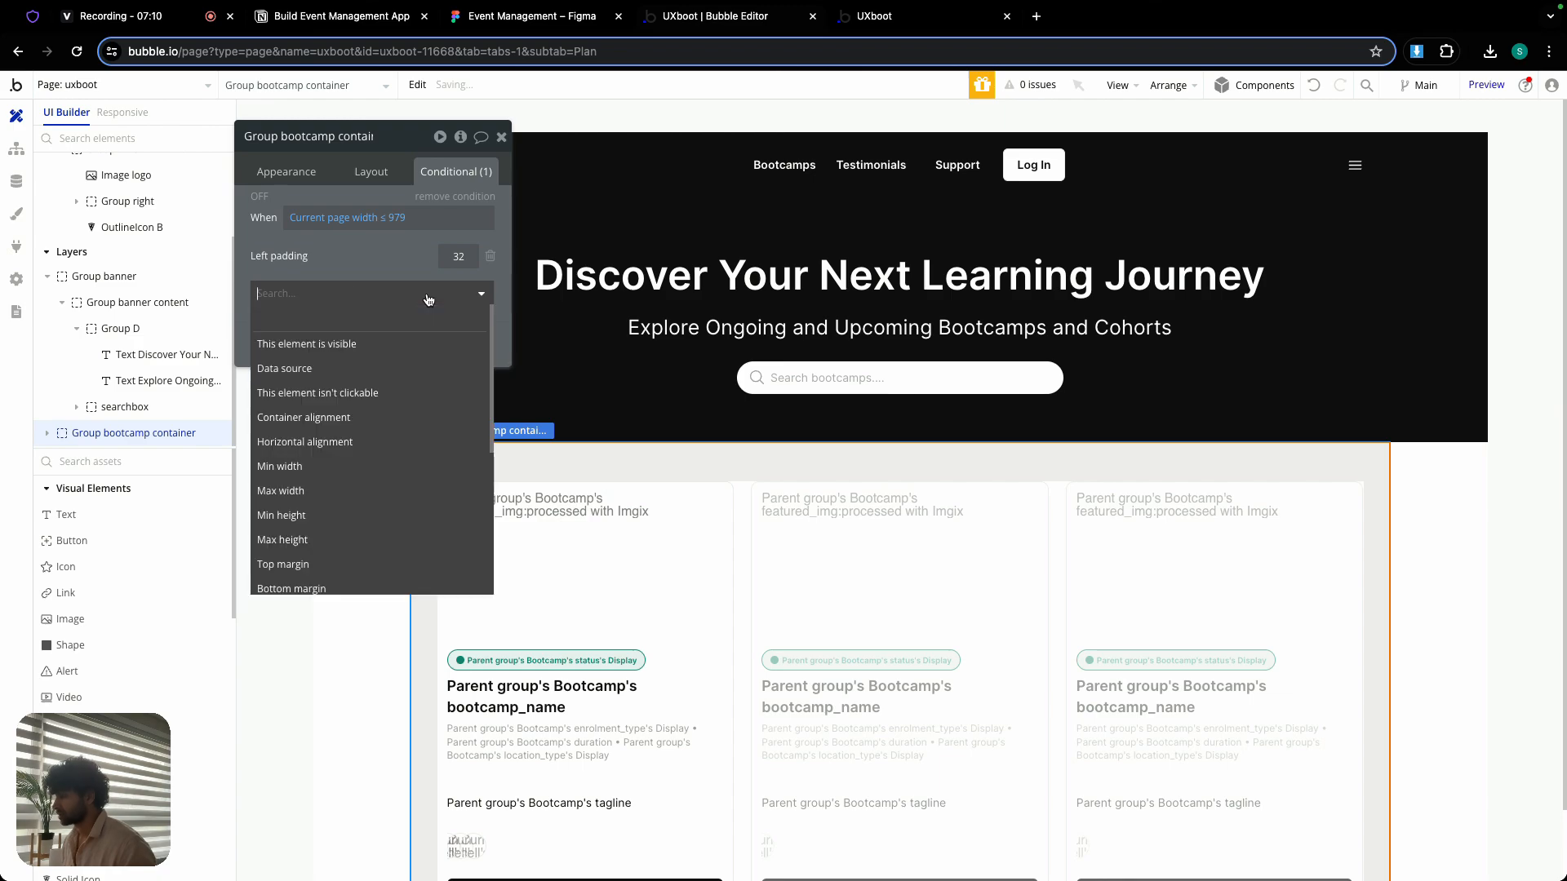
{"action": "type", "text": "righ"}
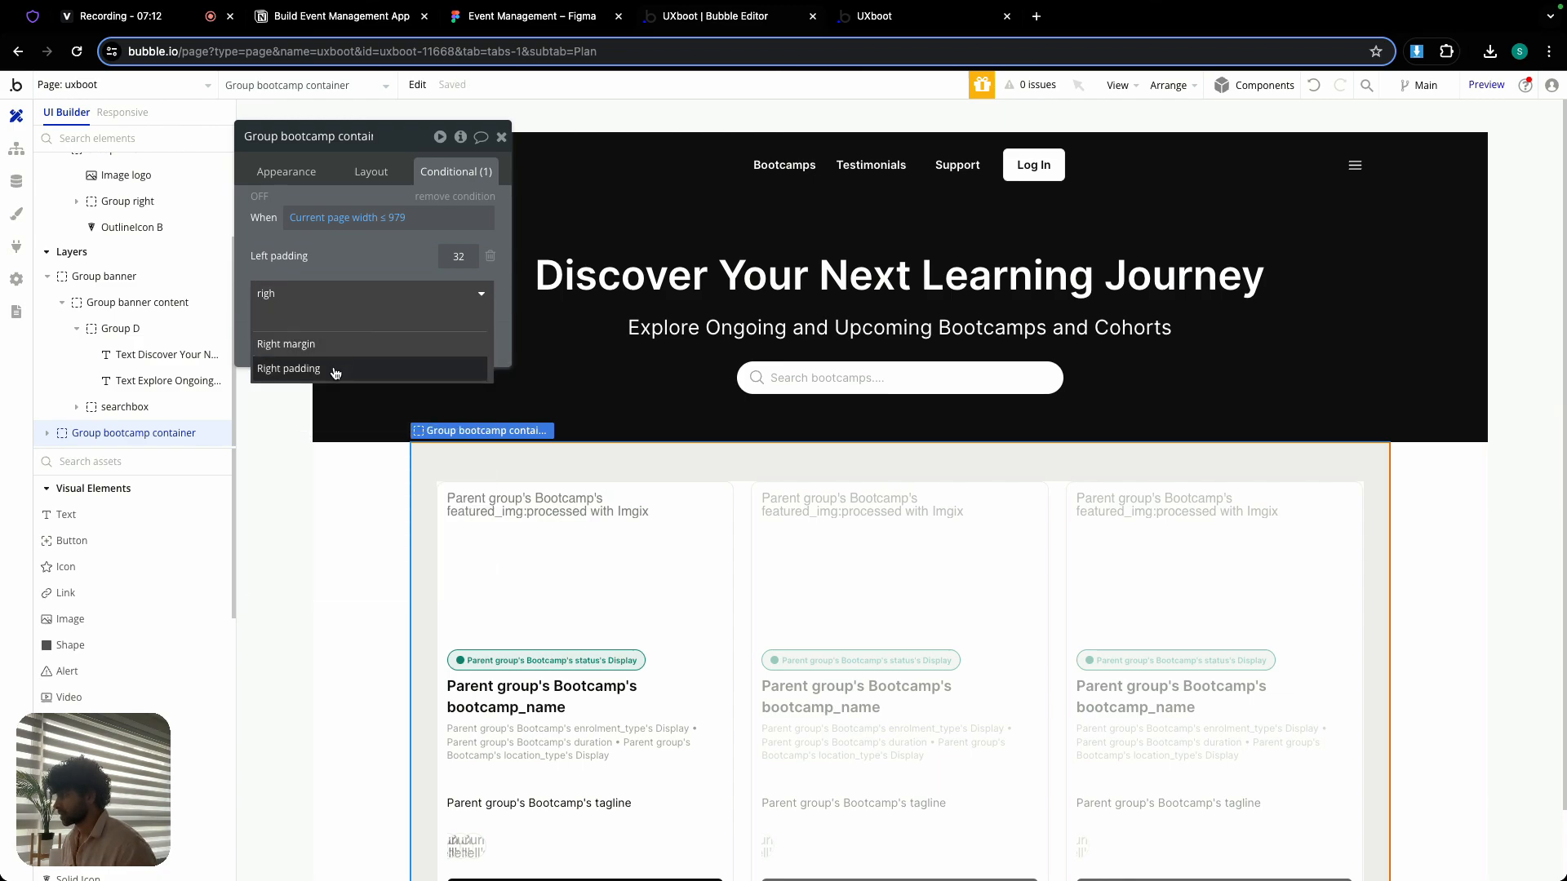
{"action": "left_click", "coordinate": [288, 368]}
{"action": "left_click", "coordinate": [447, 256]}
{"action": "type", "text": "24"}
{"action": "left_click", "coordinate": [455, 289]}
{"action": "type", "text": "24"}
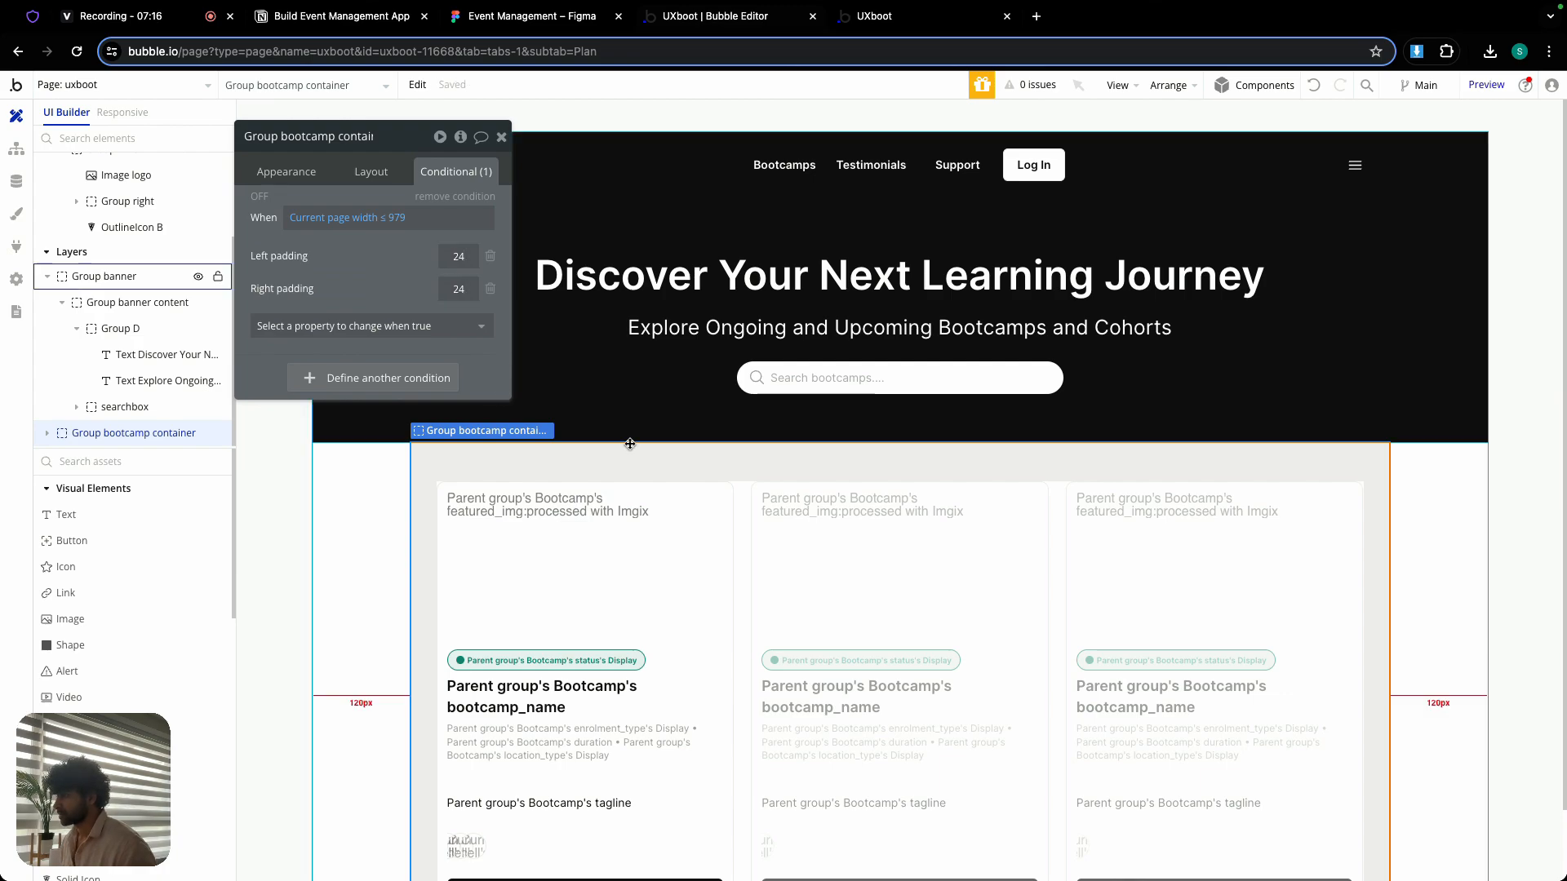
- Add a condition to the RG bootcamps - upcoming repeating group setting Columns to 1 when Current page width is ≤ 979
{"action": "left_click", "coordinate": [1024, 600]}
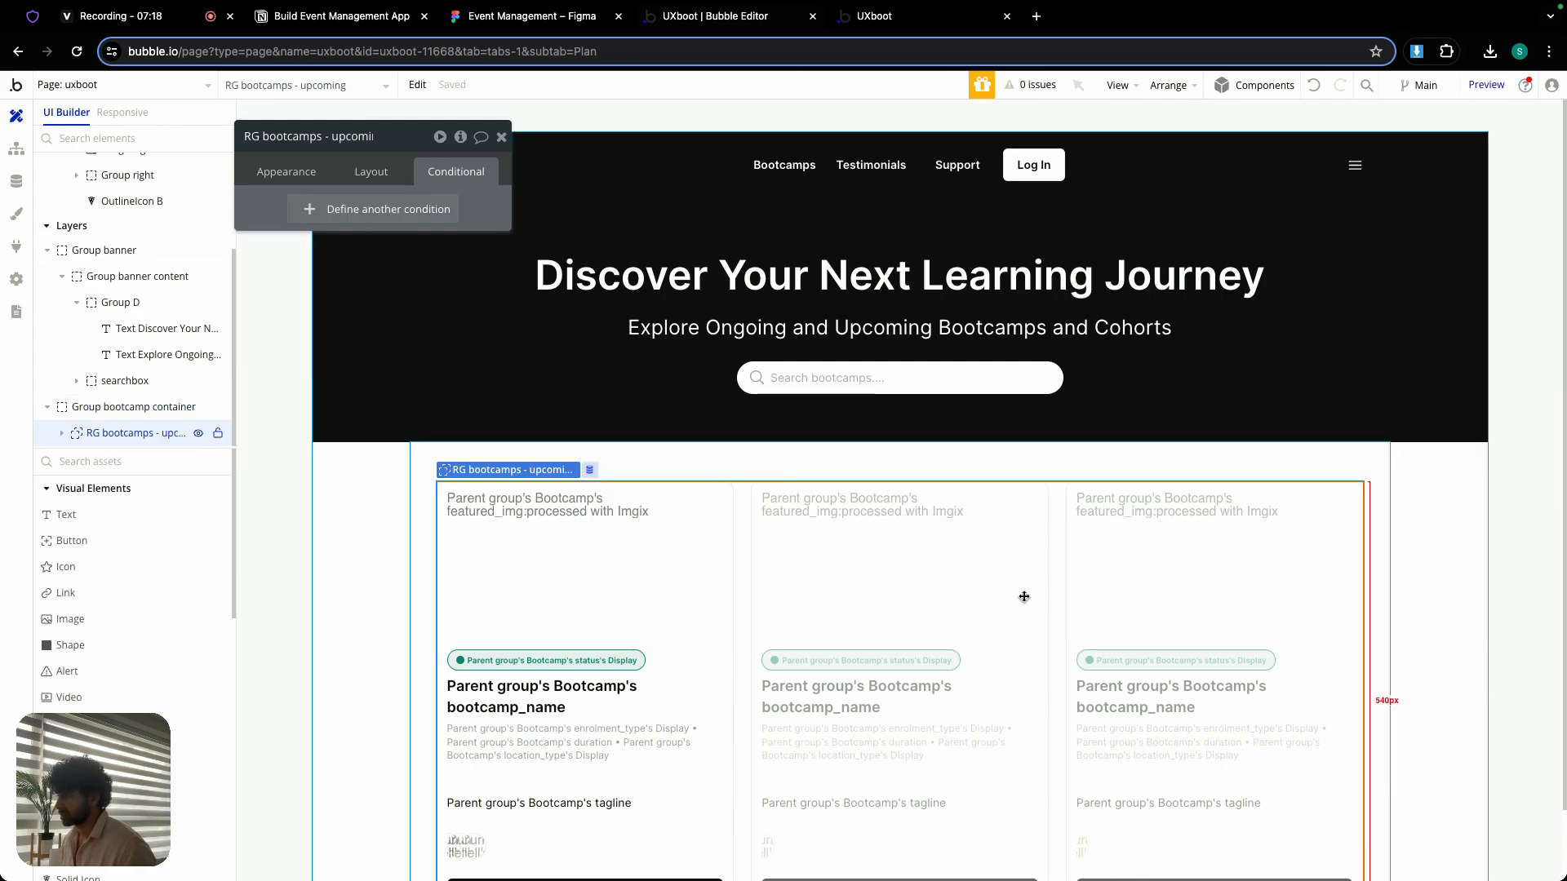
{"action": "left_click", "coordinate": [384, 210]}
{"action": "right_click", "coordinate": [413, 215]}
{"action": "left_click", "coordinate": [431, 192]}
{"action": "left_click", "coordinate": [412, 260]}
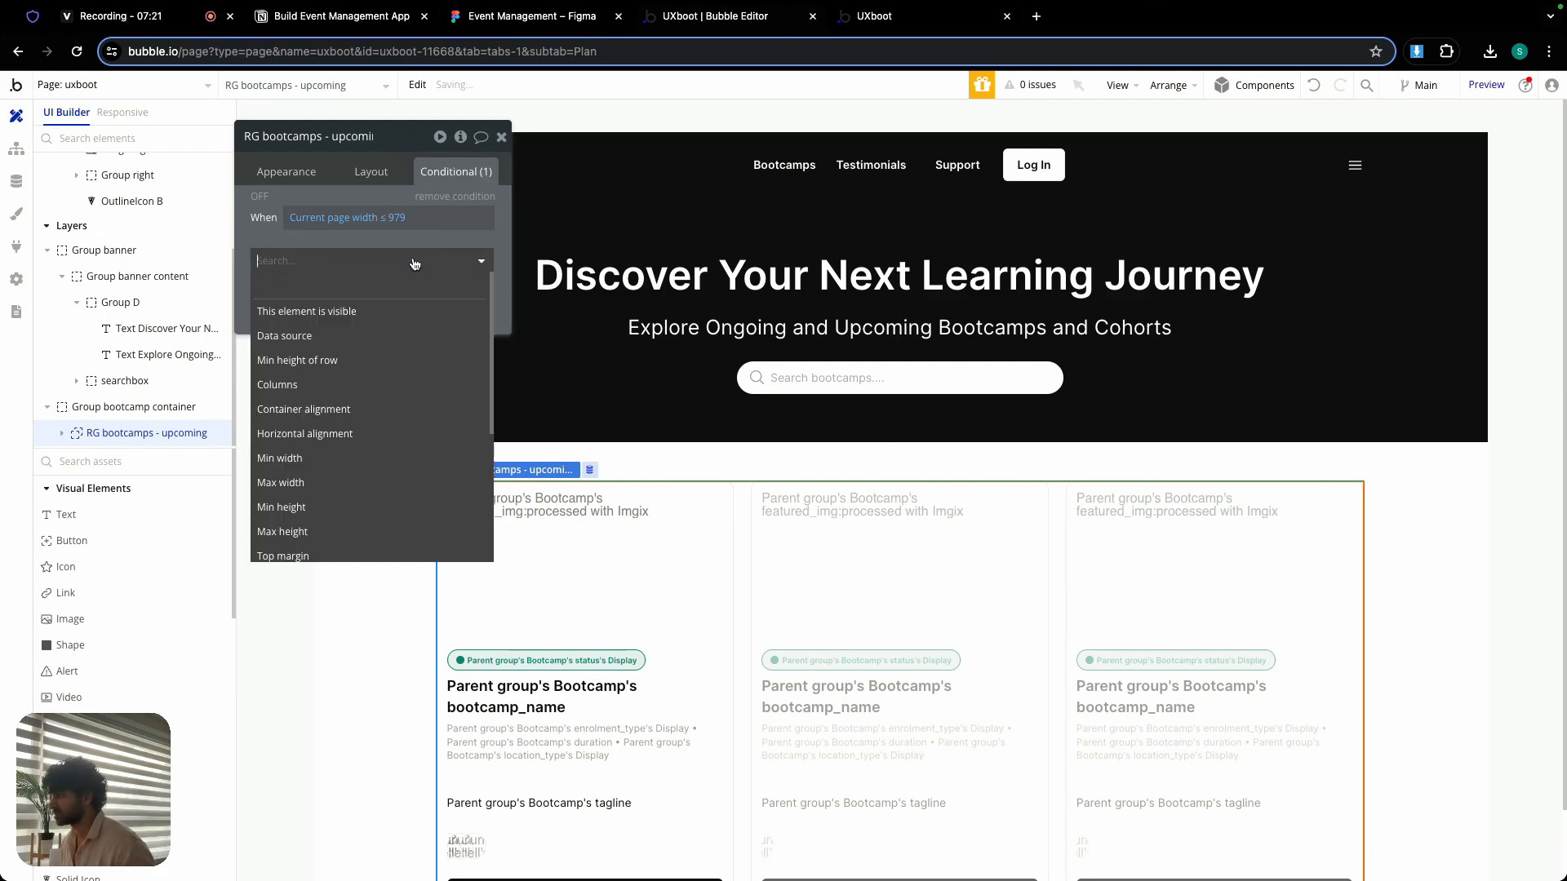
{"action": "left_click", "coordinate": [291, 387]}
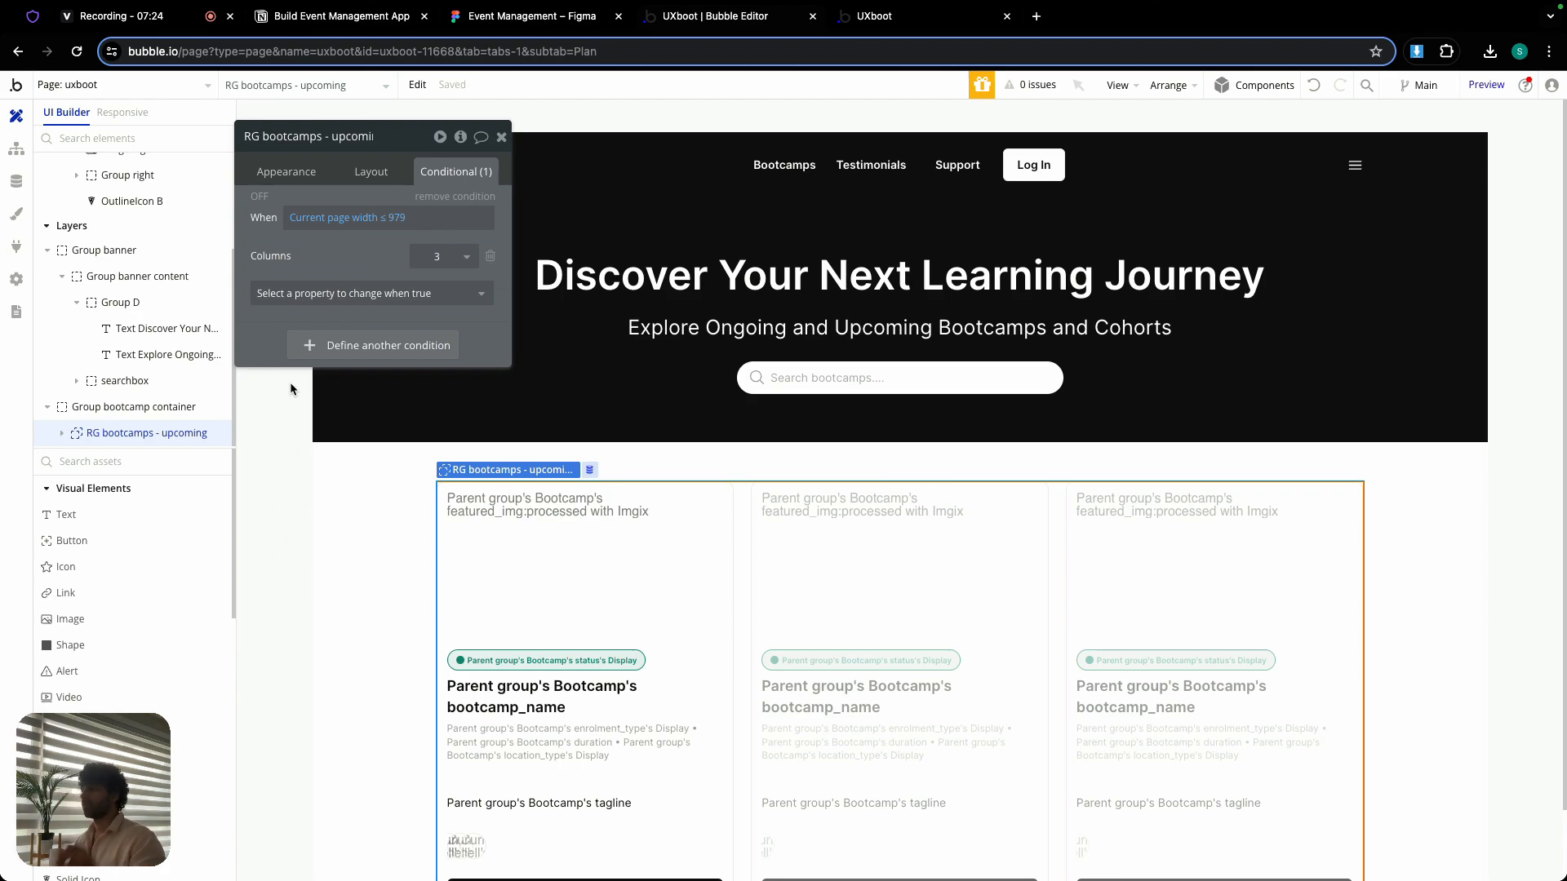
{"action": "left_click", "coordinate": [441, 256]}
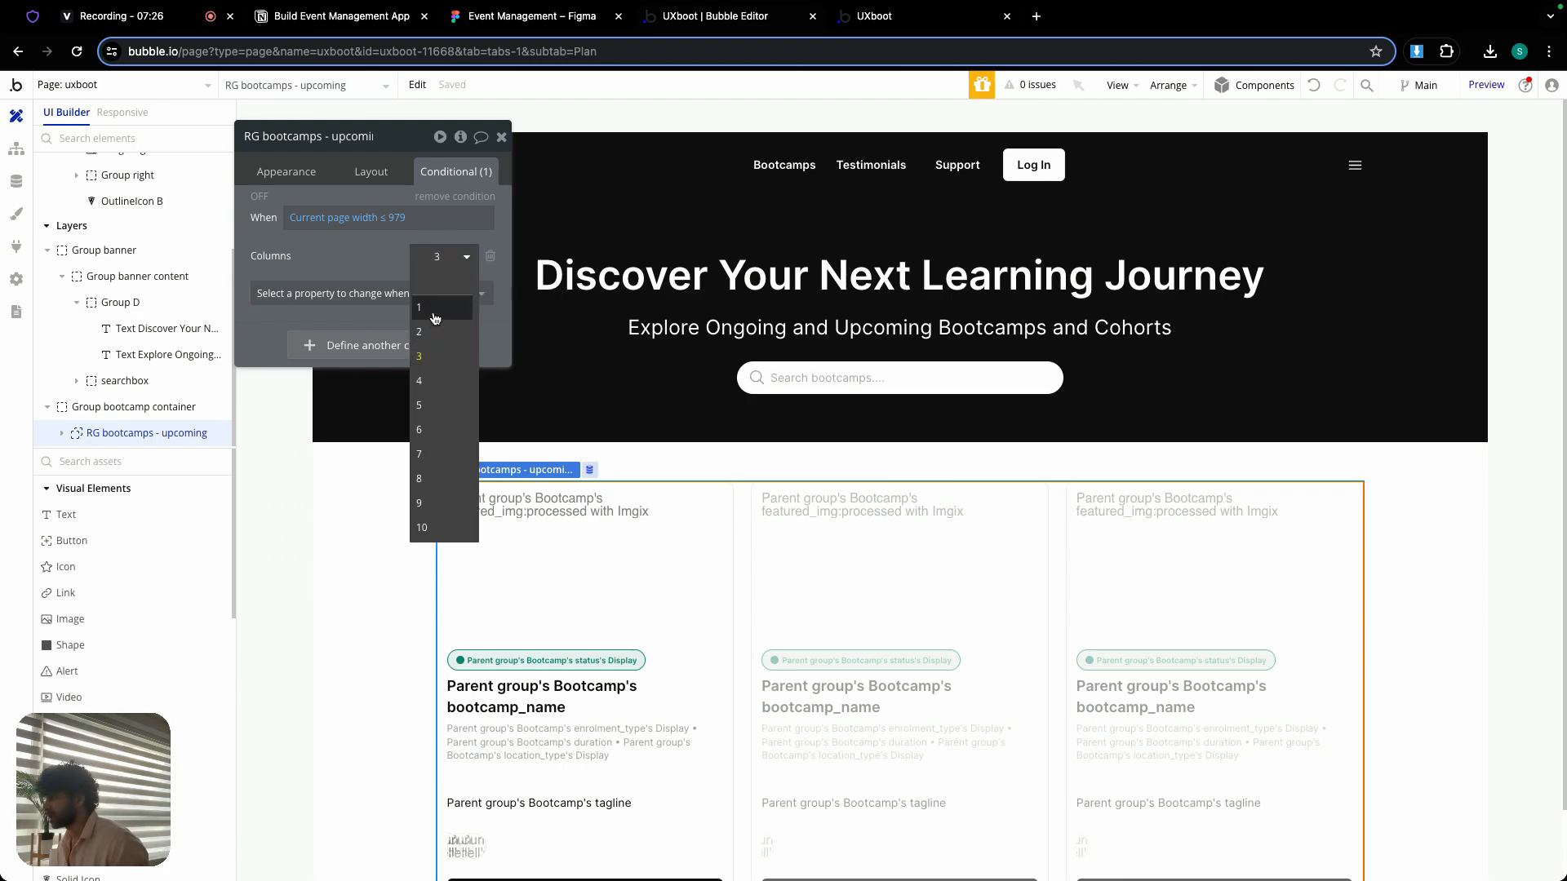
{"action": "left_click", "coordinate": [435, 308]}
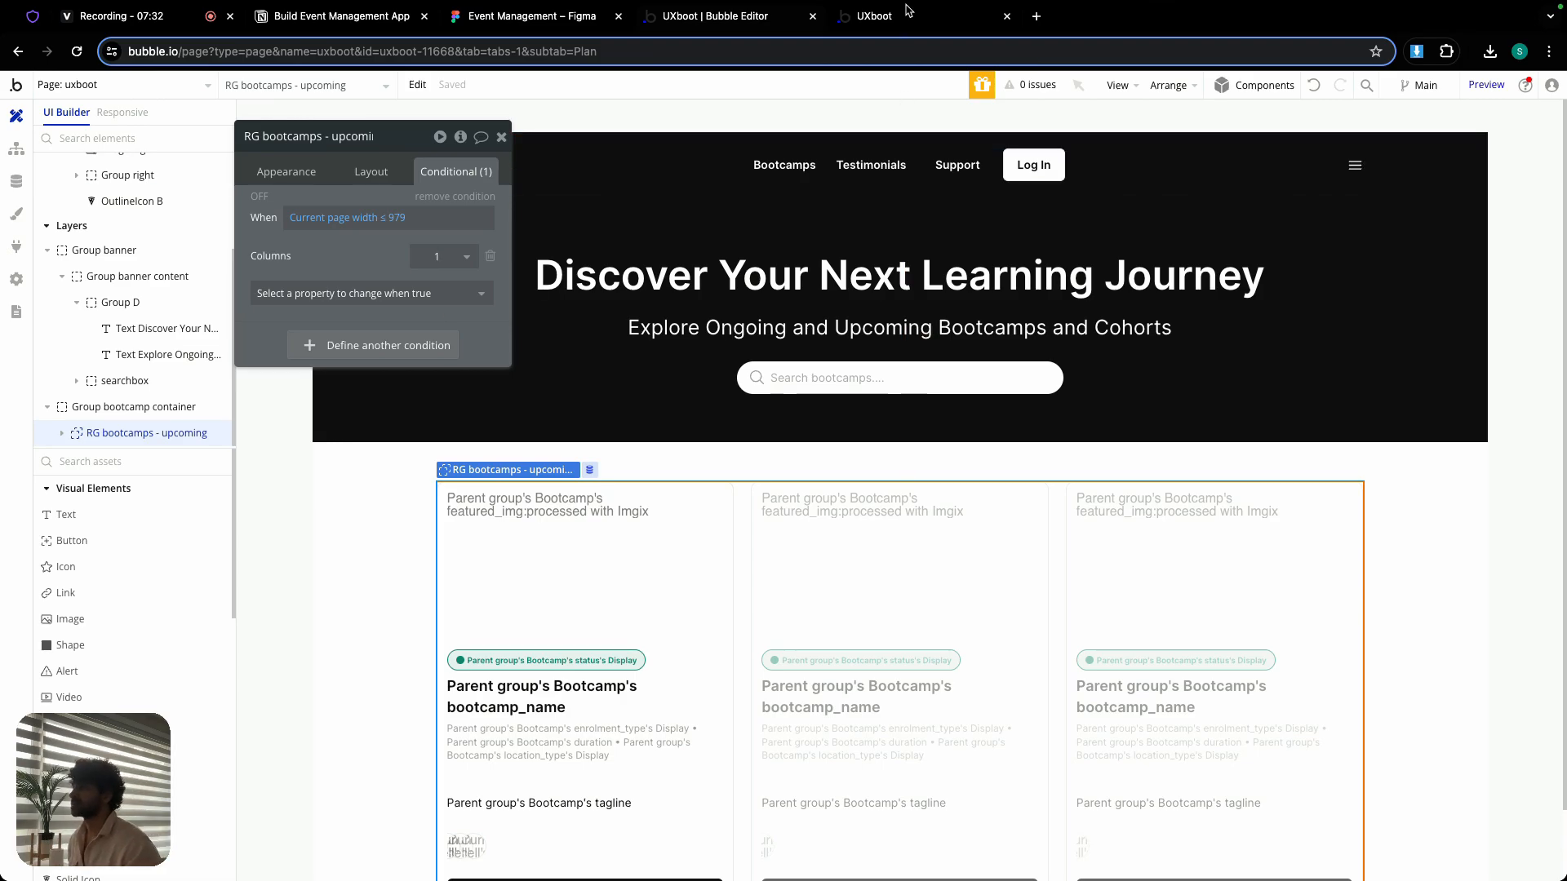
- Check the uxboot page preview at phone width, from banner to bootcamp cards, and restore the browser to full screen
{"action": "left_click", "coordinate": [959, 25]}
{"action": "left_click", "coordinate": [923, 90]}
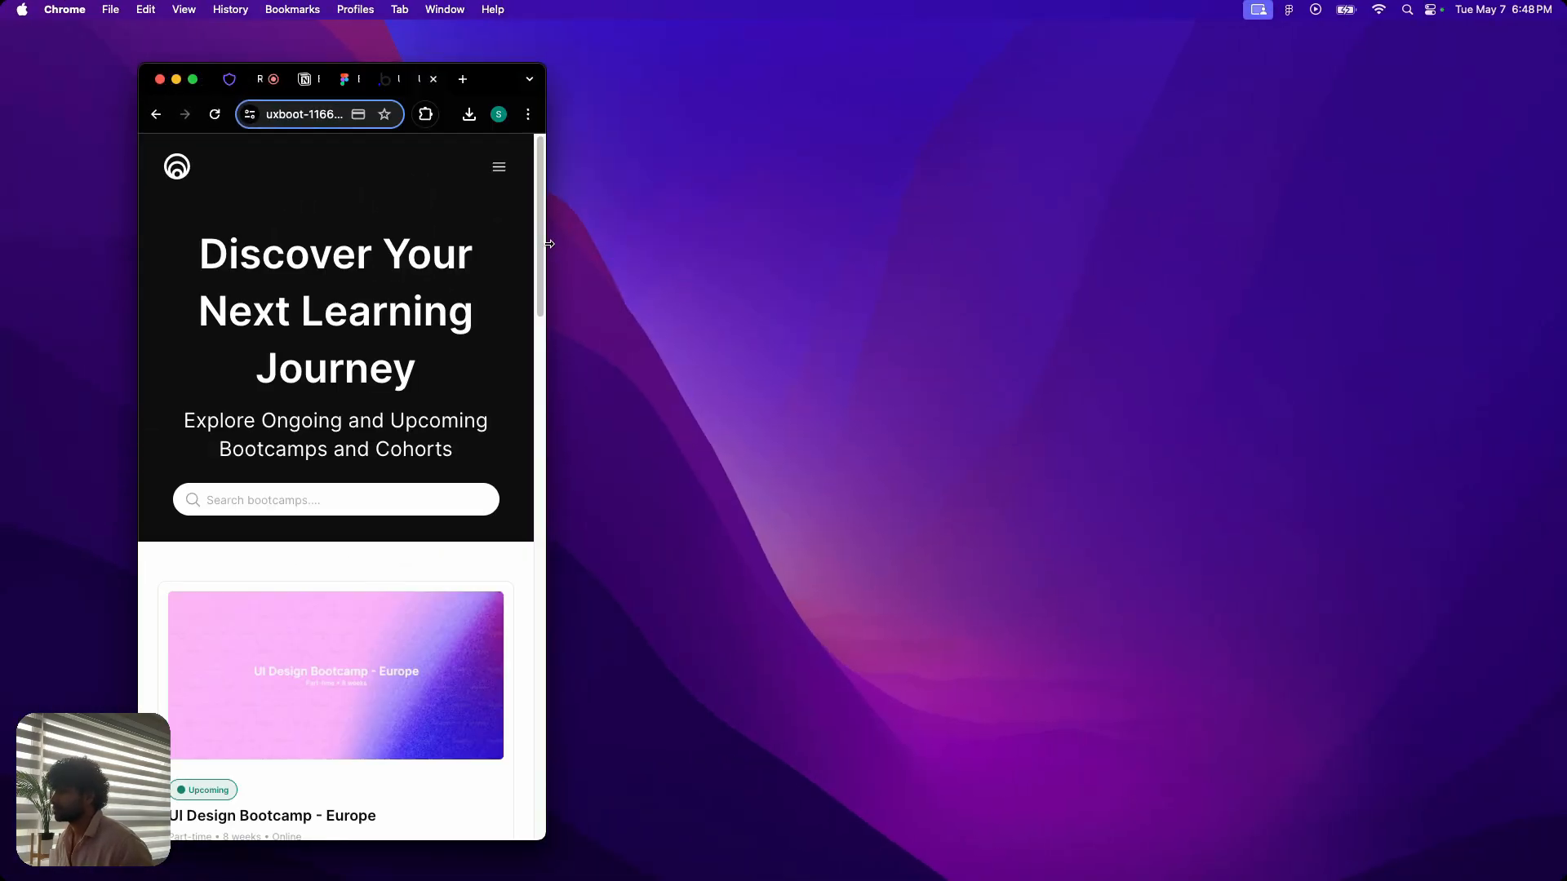
{"action": "left_click_drag", "start_coordinate": [549, 243], "coordinate": [516, 256]}
{"action": "scroll", "coordinate": [343, 364], "scroll_direction": "down", "scroll_amount": 20}
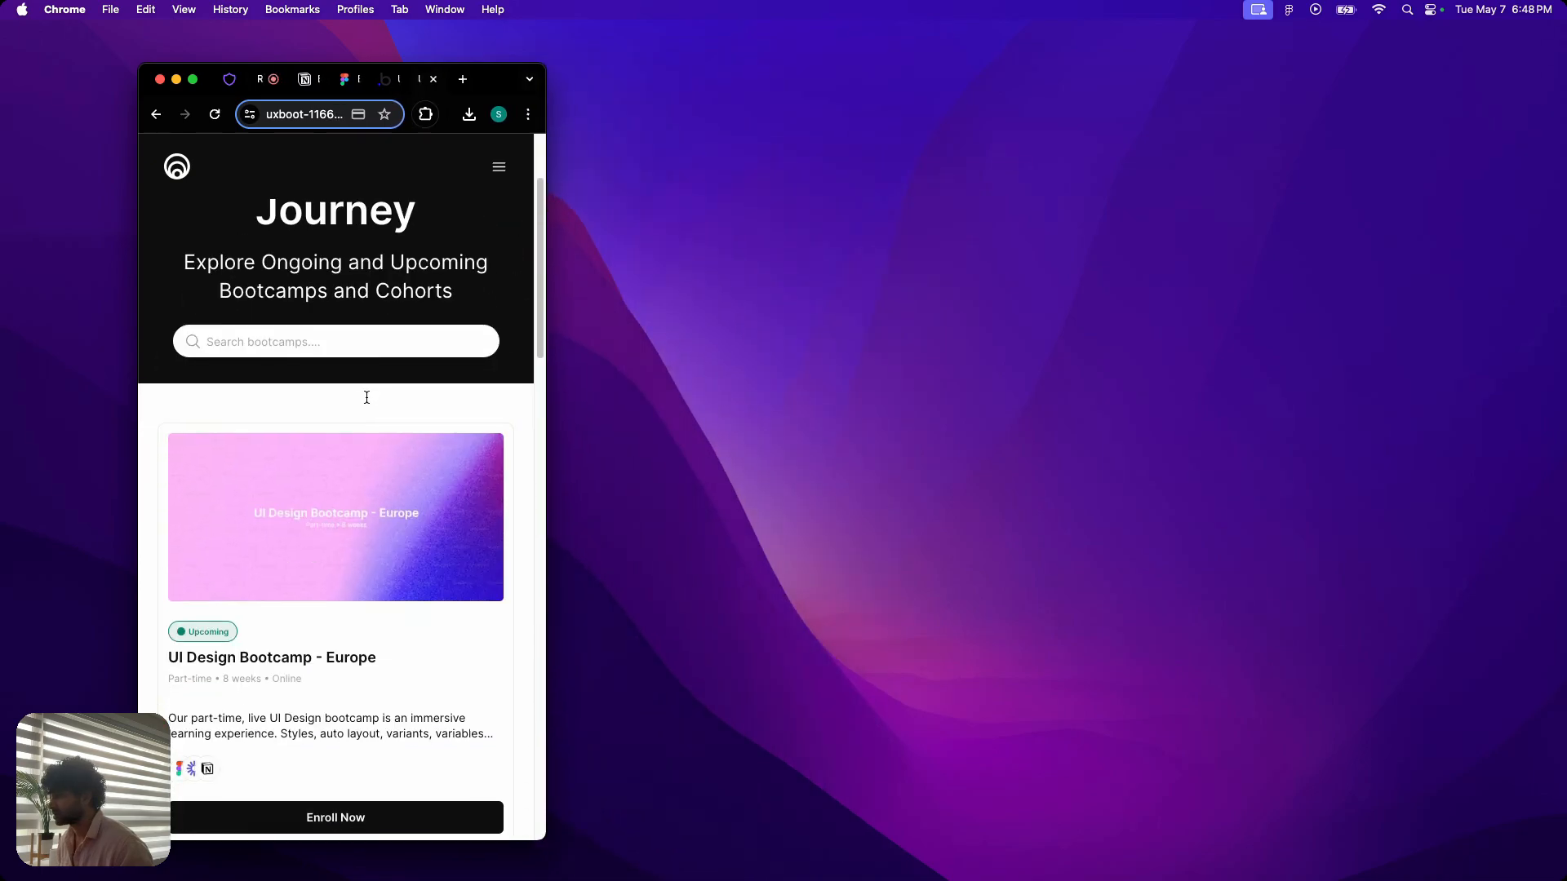
{"action": "scroll", "coordinate": [367, 398], "scroll_direction": "down", "scroll_amount": 5}
{"action": "scroll", "coordinate": [369, 400], "scroll_direction": "up", "scroll_amount": 20}
{"action": "left_click_drag", "start_coordinate": [548, 369], "coordinate": [1547, 314]}
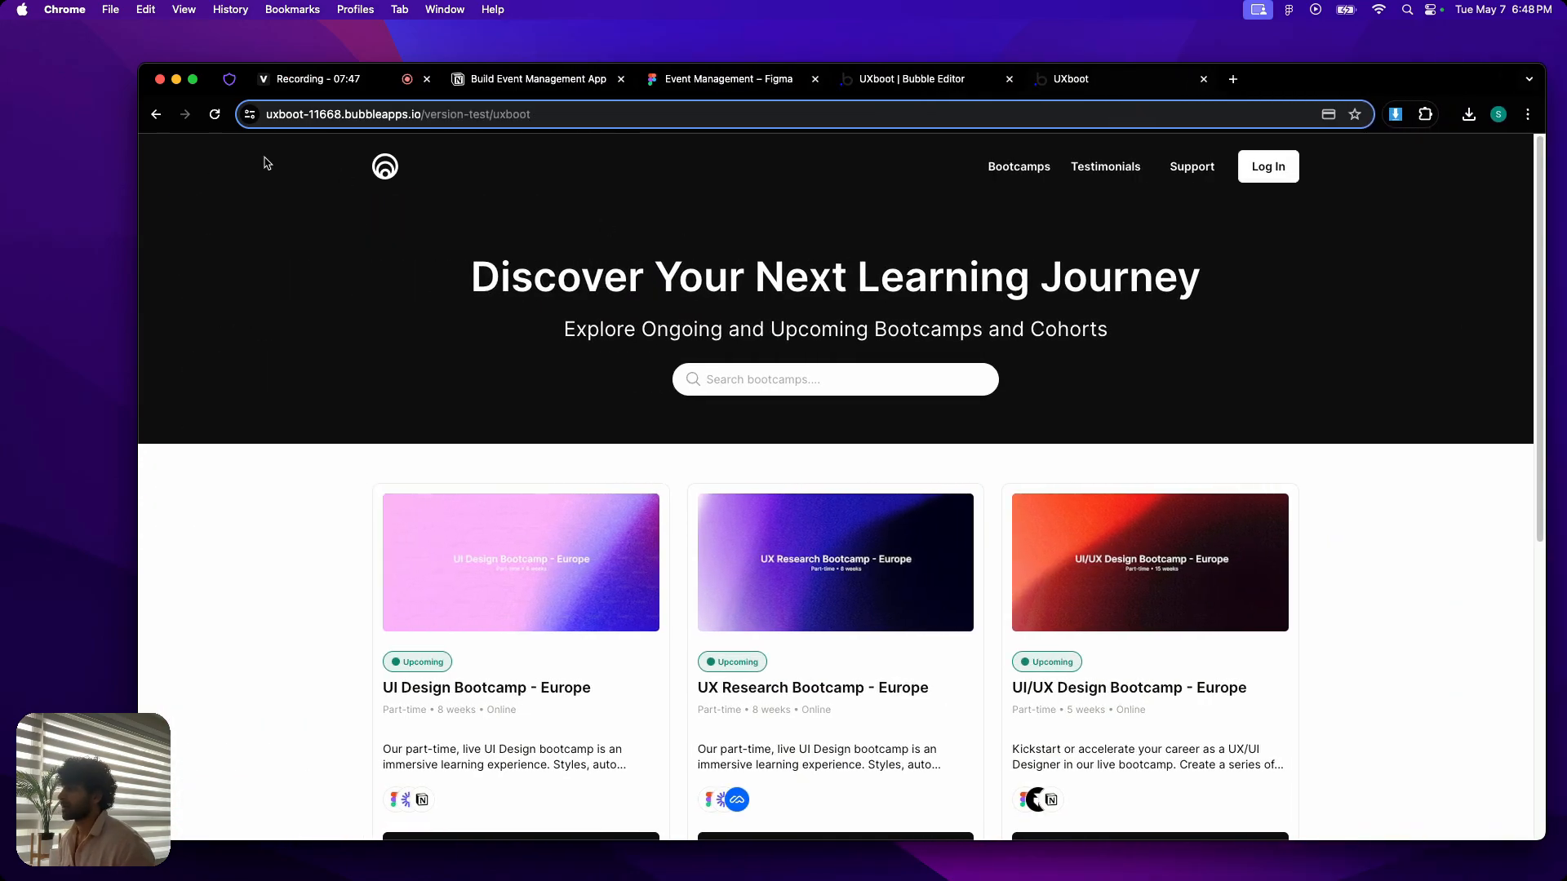
{"action": "left_click", "coordinate": [195, 83]}
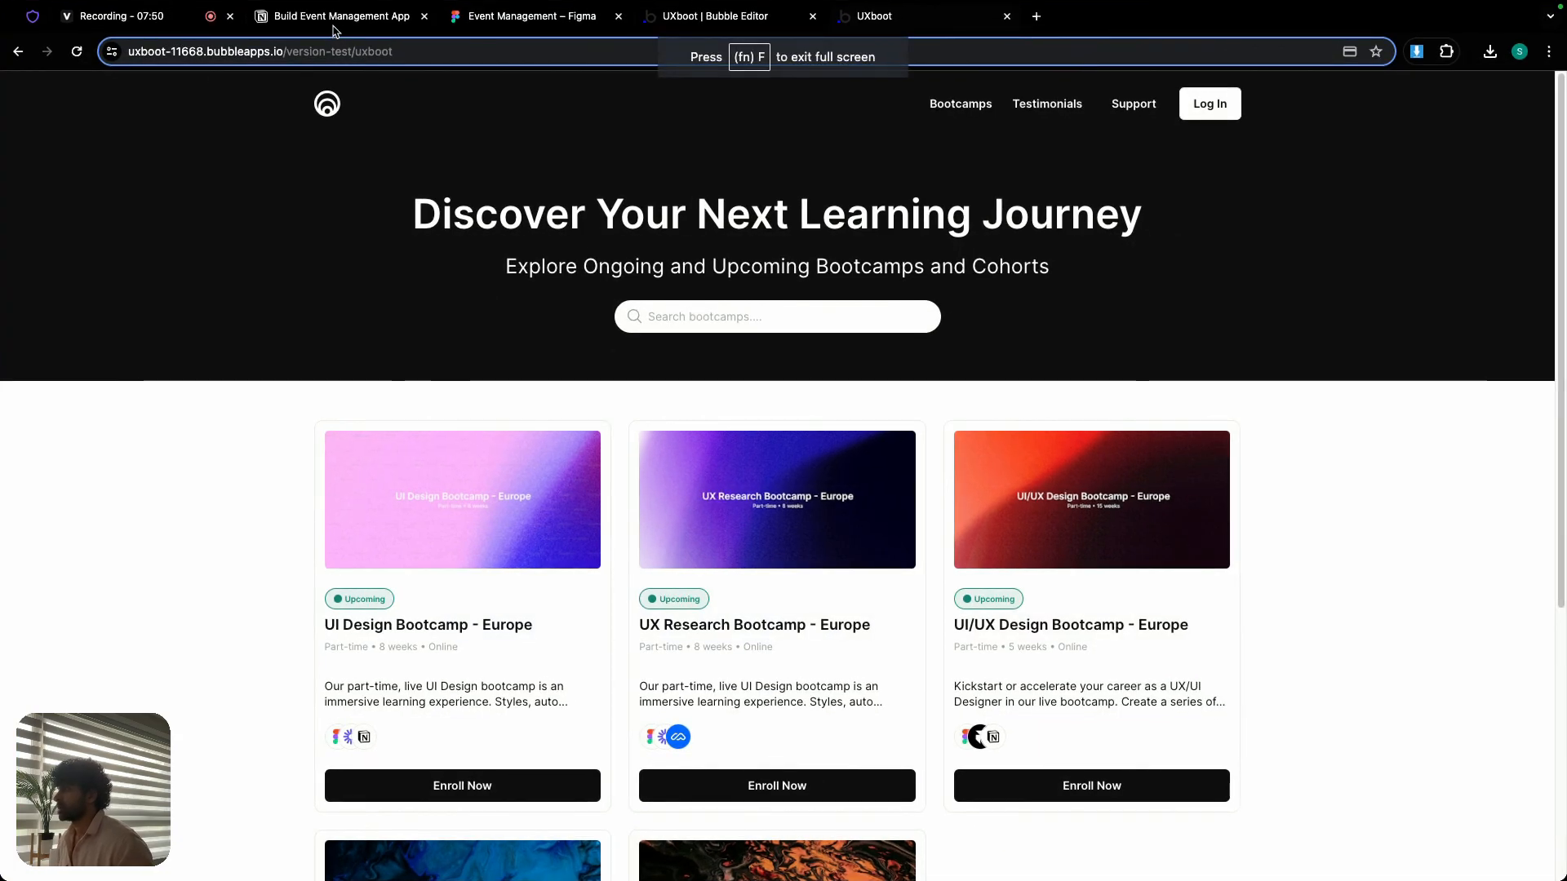
- Check the Day 7 page list in the Notion plan and open the dashboard page in the Bubble editor
{"action": "left_click", "coordinate": [335, 20]}
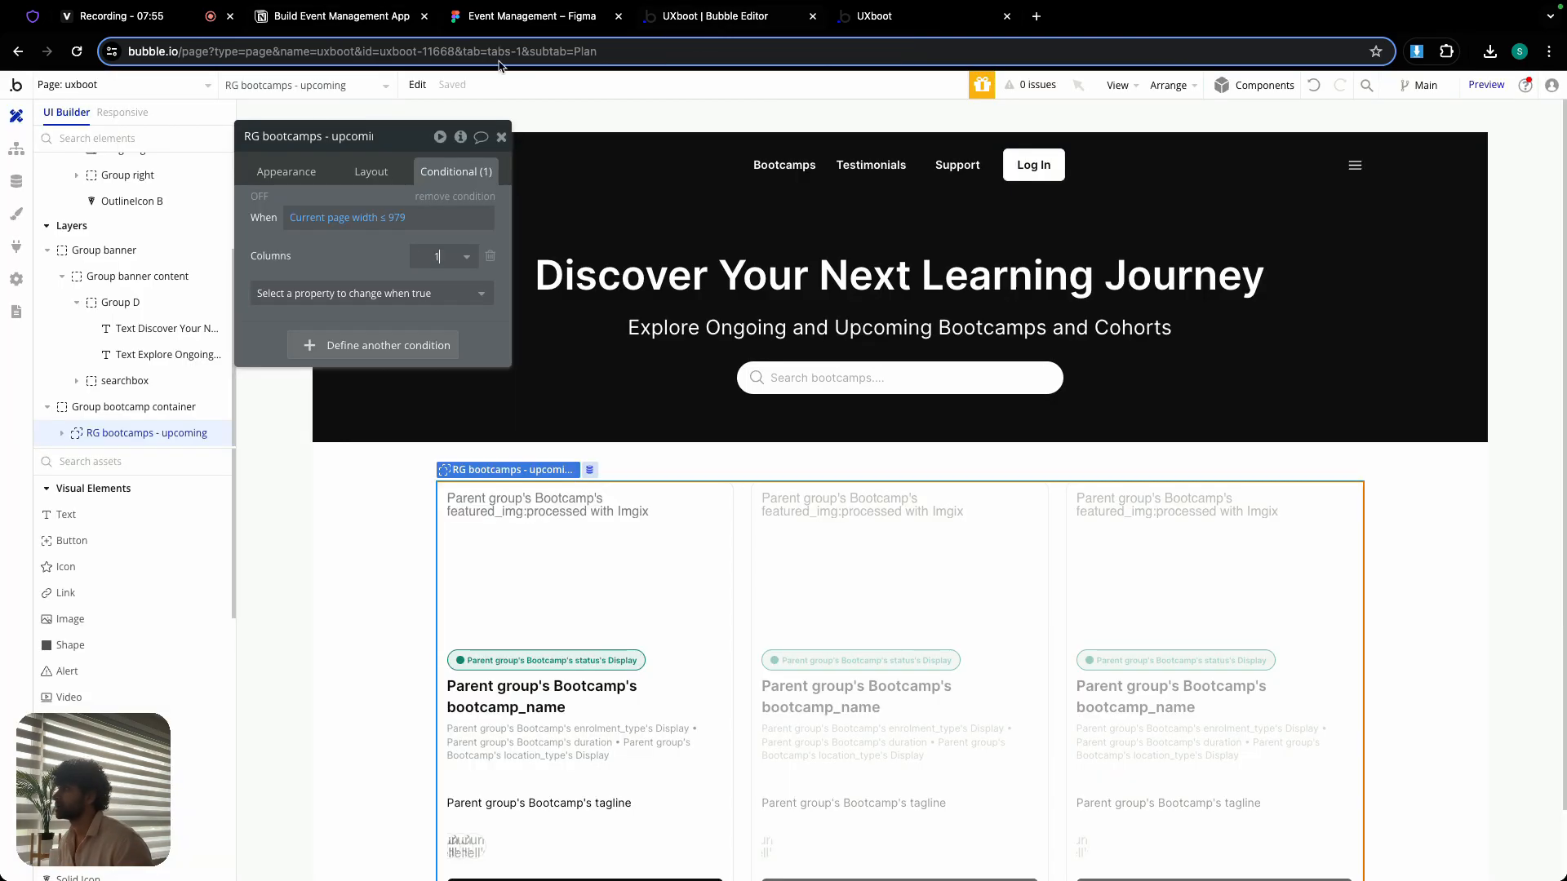
{"action": "left_click", "coordinate": [716, 21]}
{"action": "left_click", "coordinate": [123, 85]}
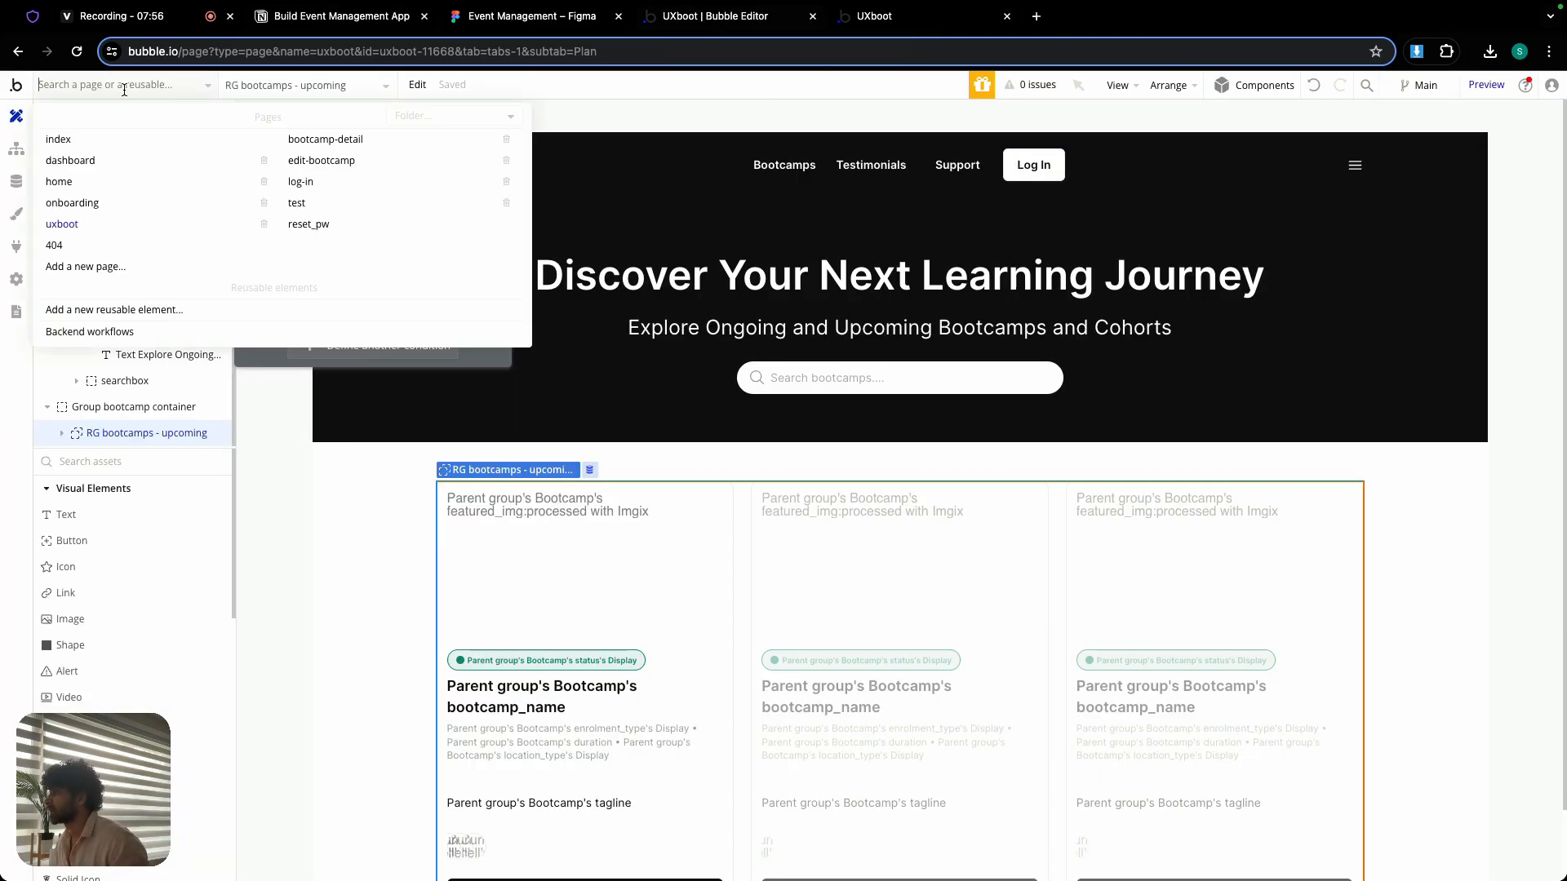
{"action": "left_click", "coordinate": [100, 161]}
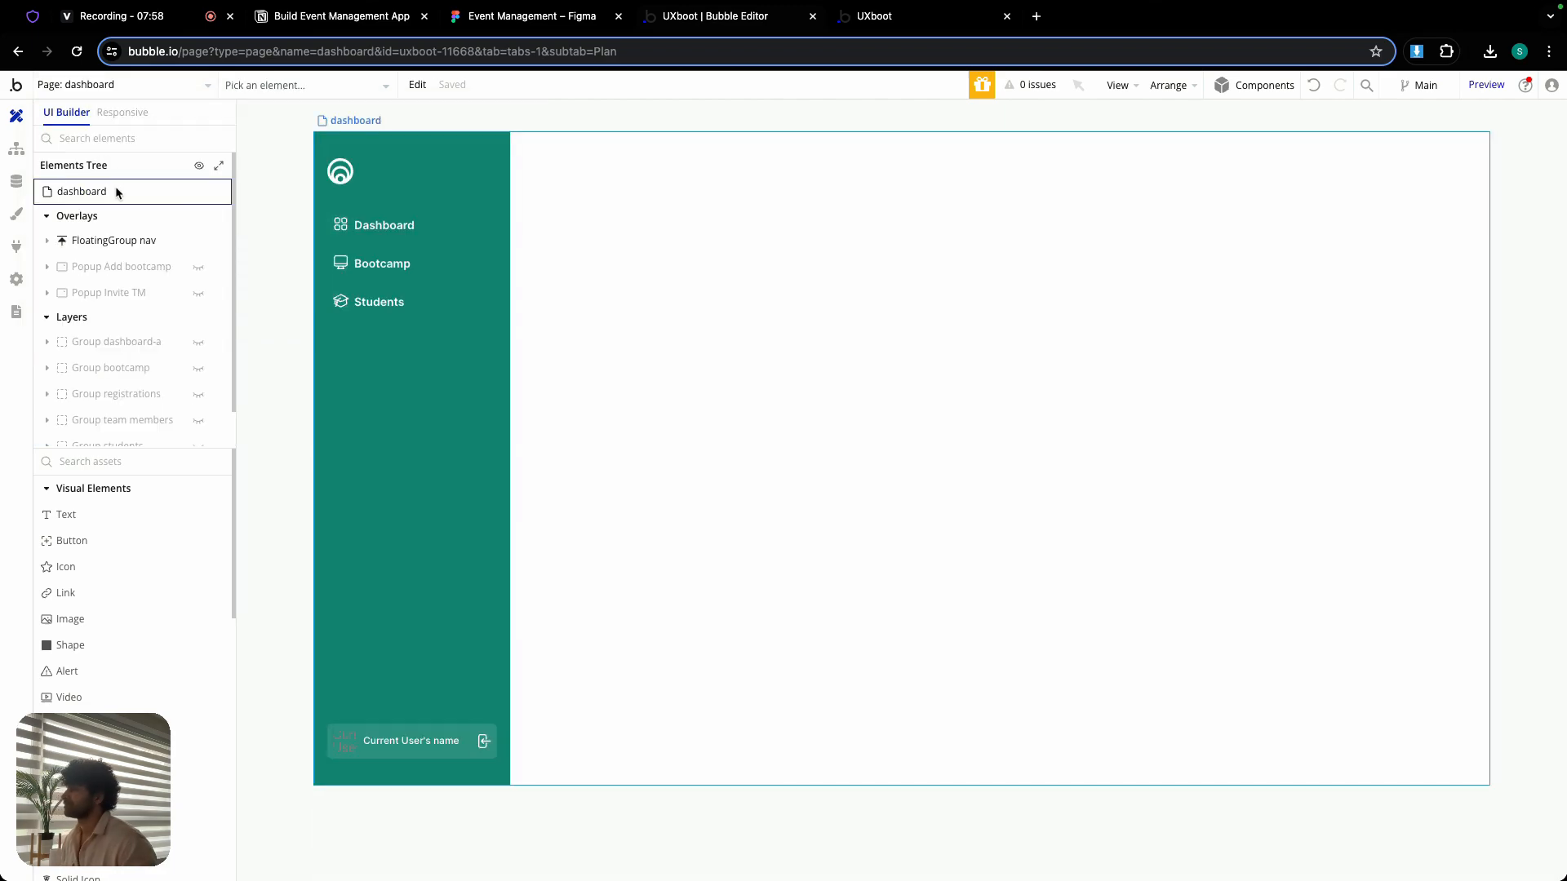
- Check the conditions of the dashboard page and of Group MZ in the sidebar navigation
{"action": "left_click", "coordinate": [117, 192]}
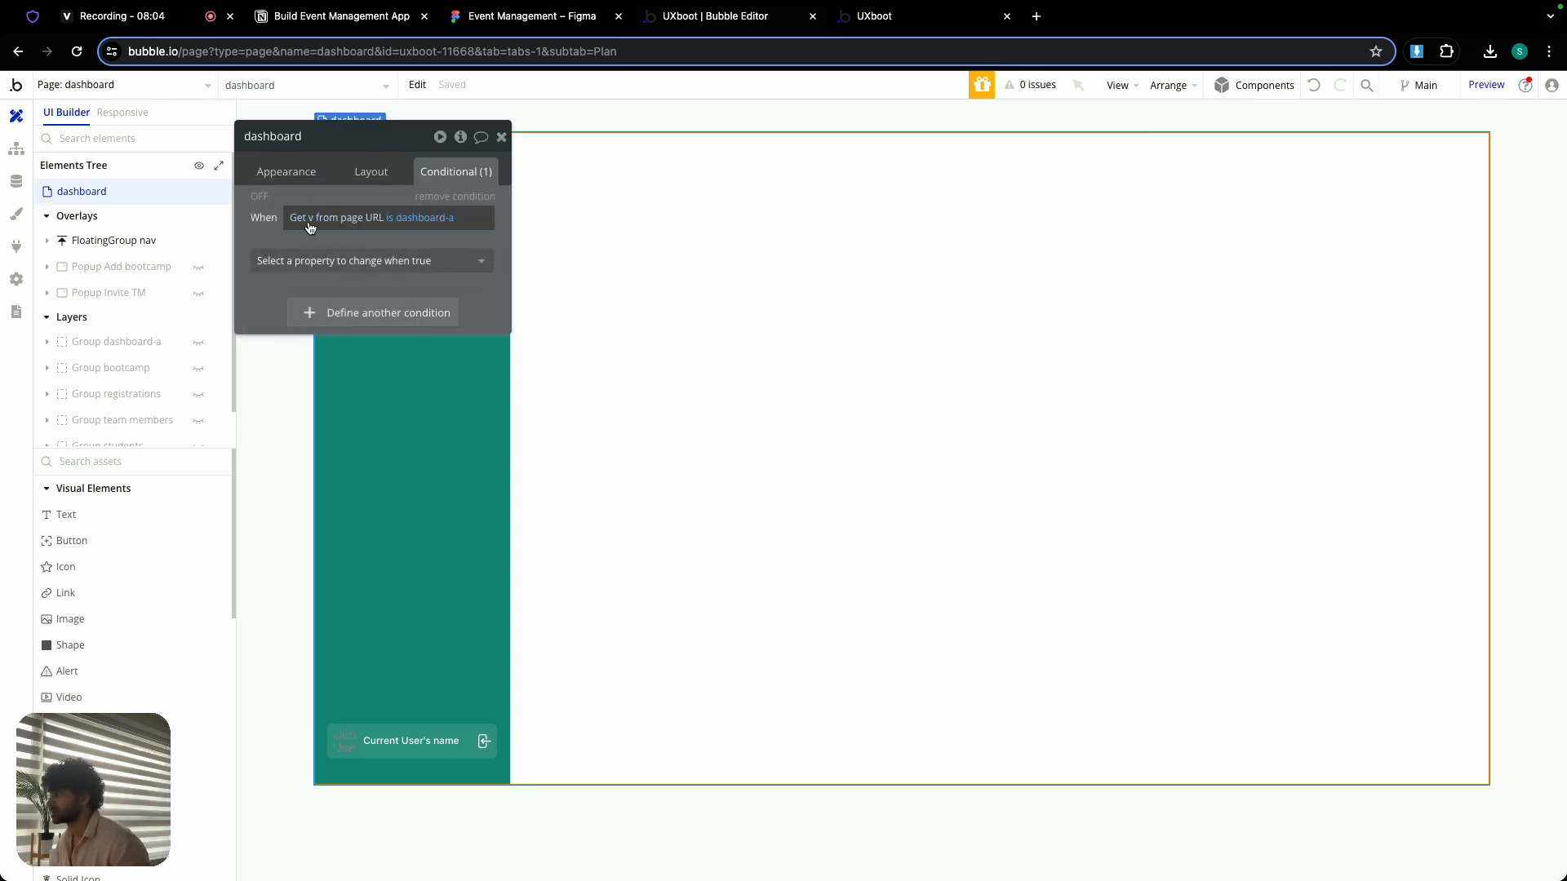
{"action": "left_click", "coordinate": [501, 139]}
{"action": "double_click", "coordinate": [403, 190]}
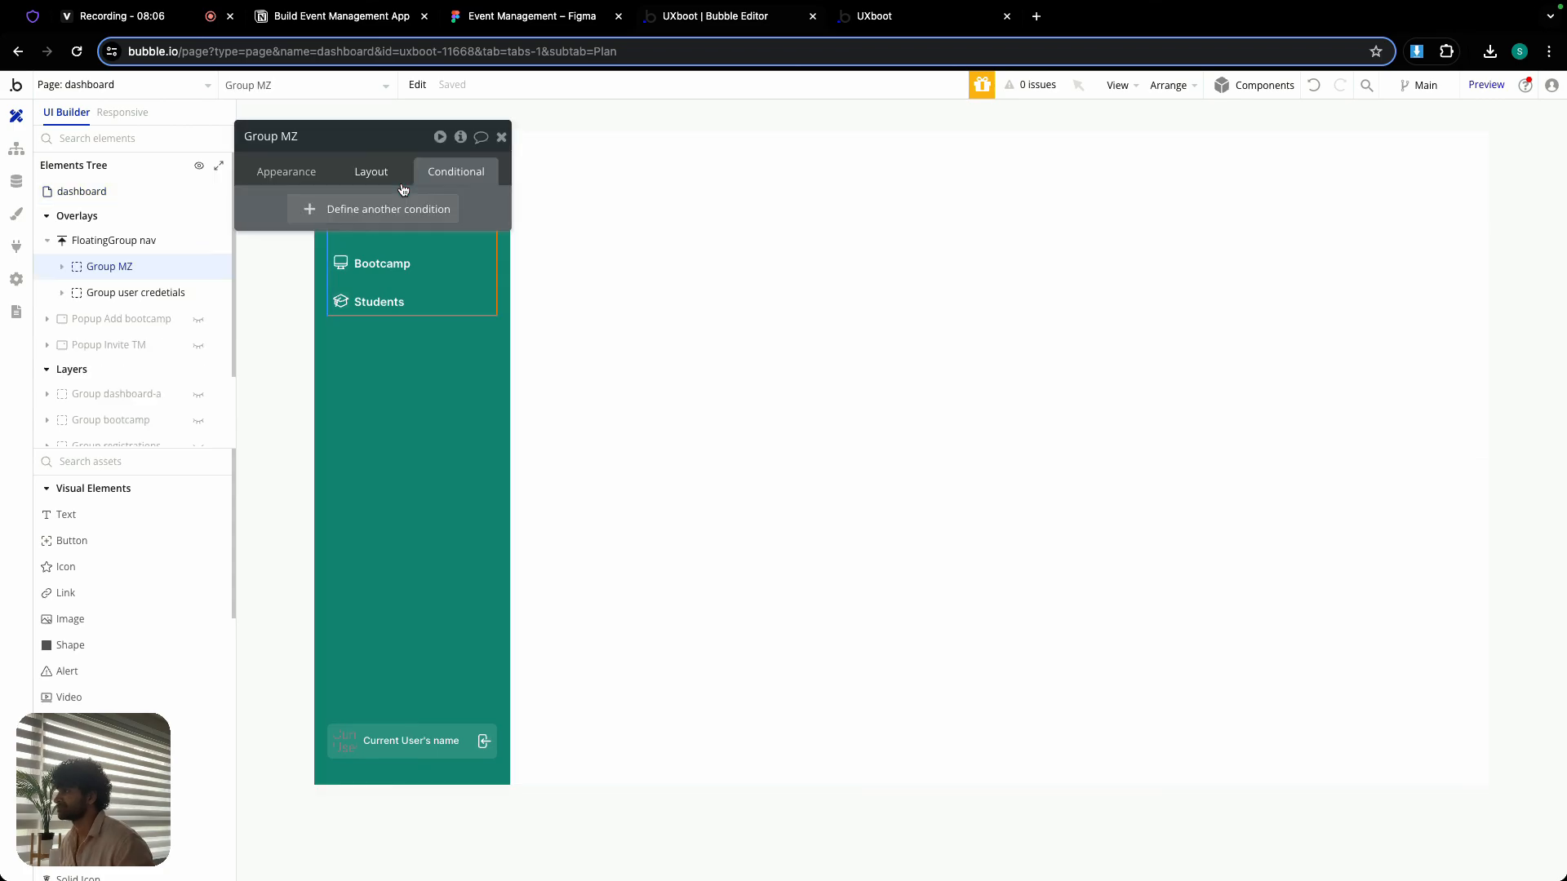
{"action": "left_click", "coordinate": [499, 138]}
- Search Heroicons for "close" and copy the name of the x-mark icon
{"action": "left_click", "coordinate": [31, 17]}
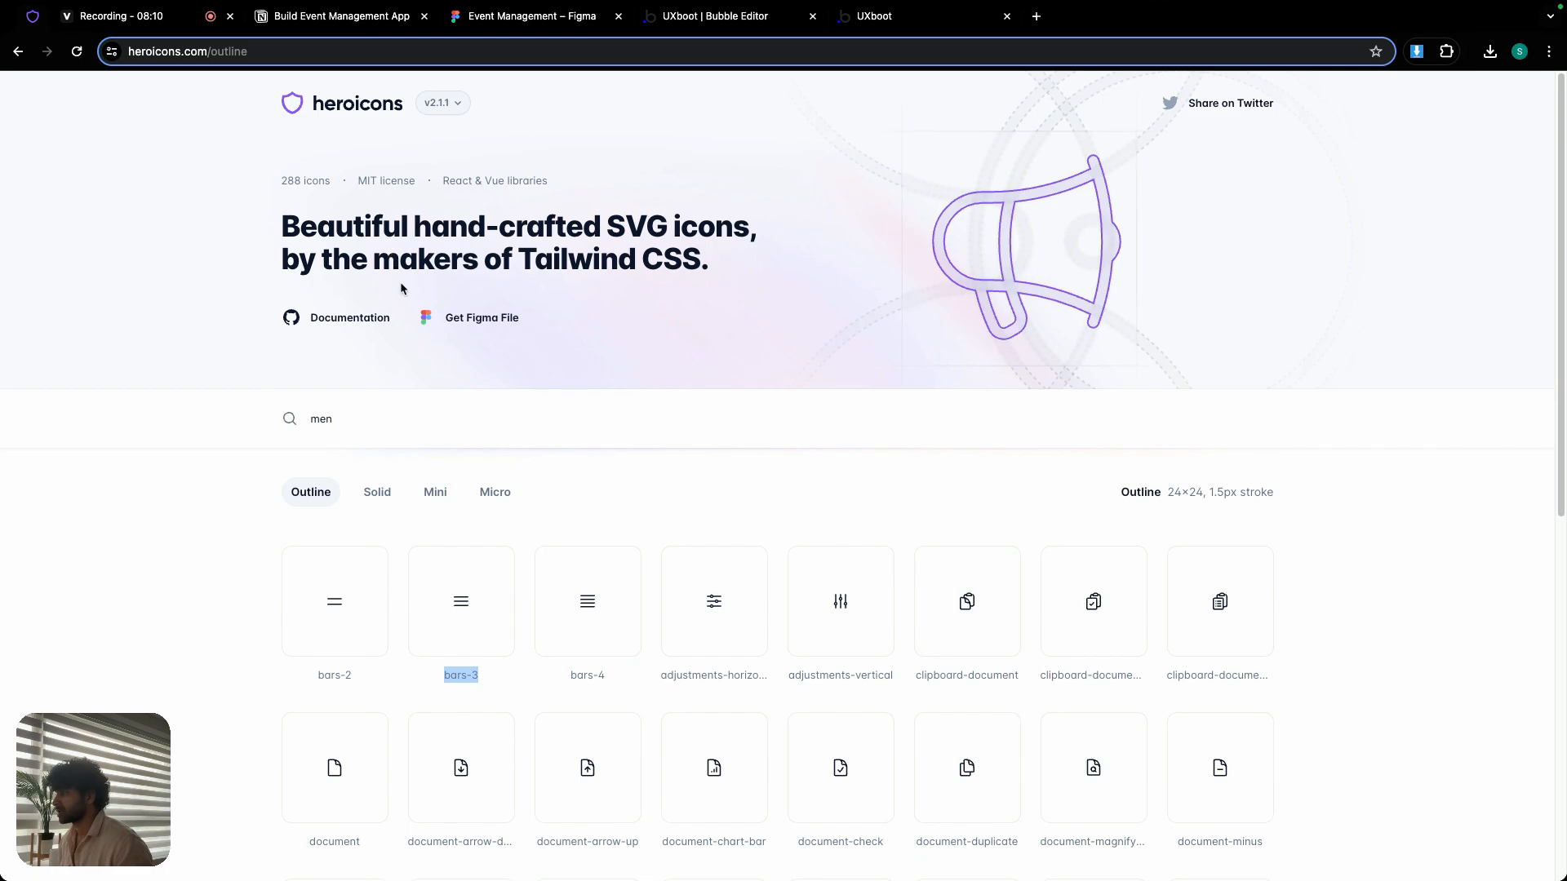
{"action": "left_click", "coordinate": [361, 415]}
{"action": "key", "text": "super+a"}
{"action": "type", "text": "close"}
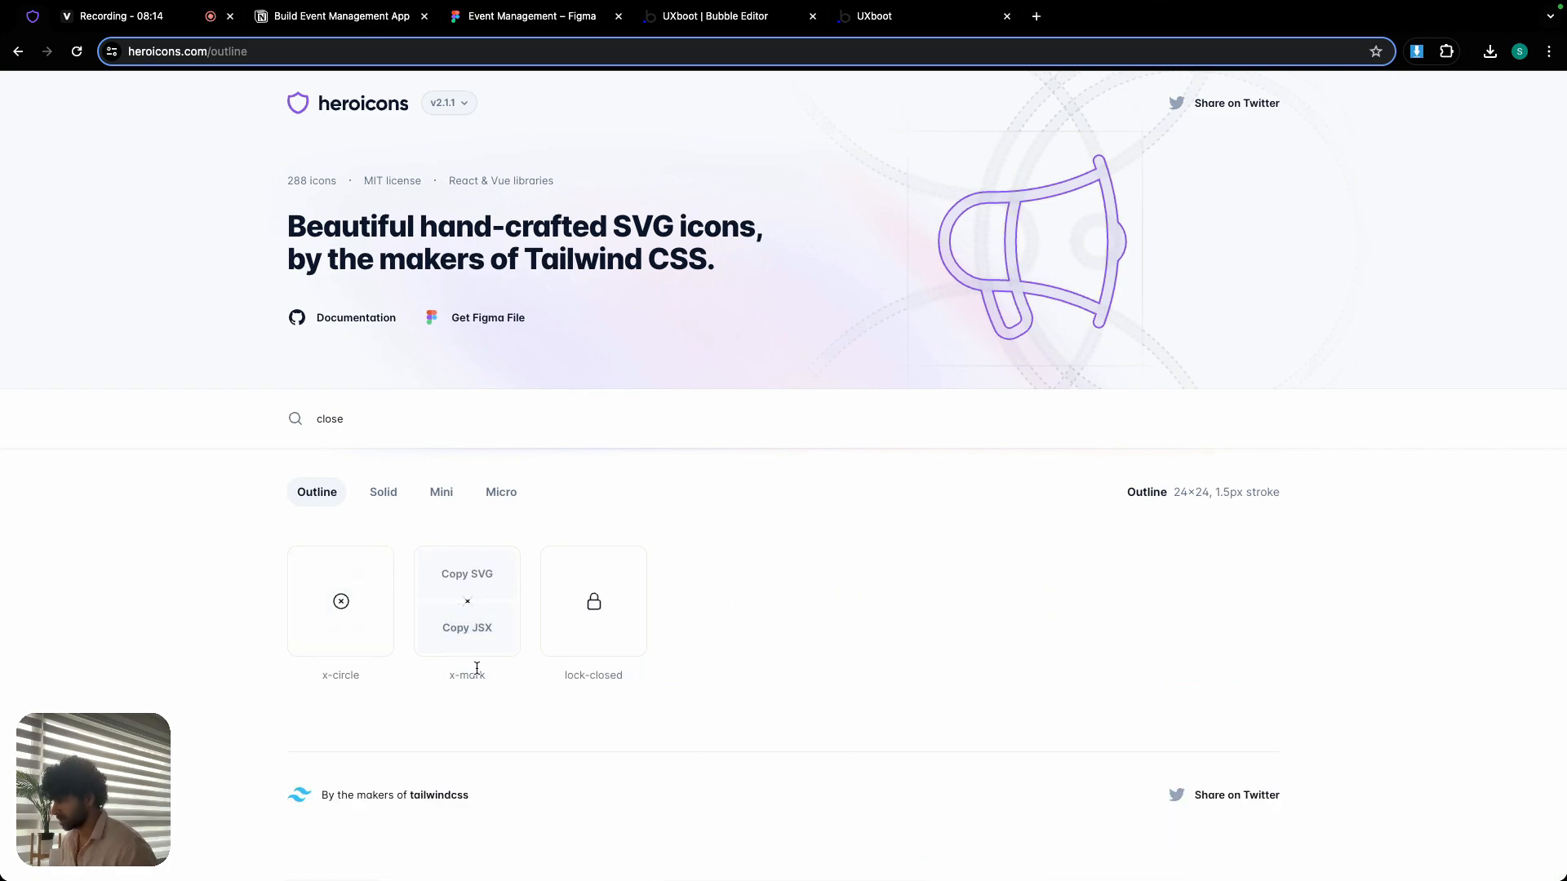
{"action": "left_click", "coordinate": [473, 677]}
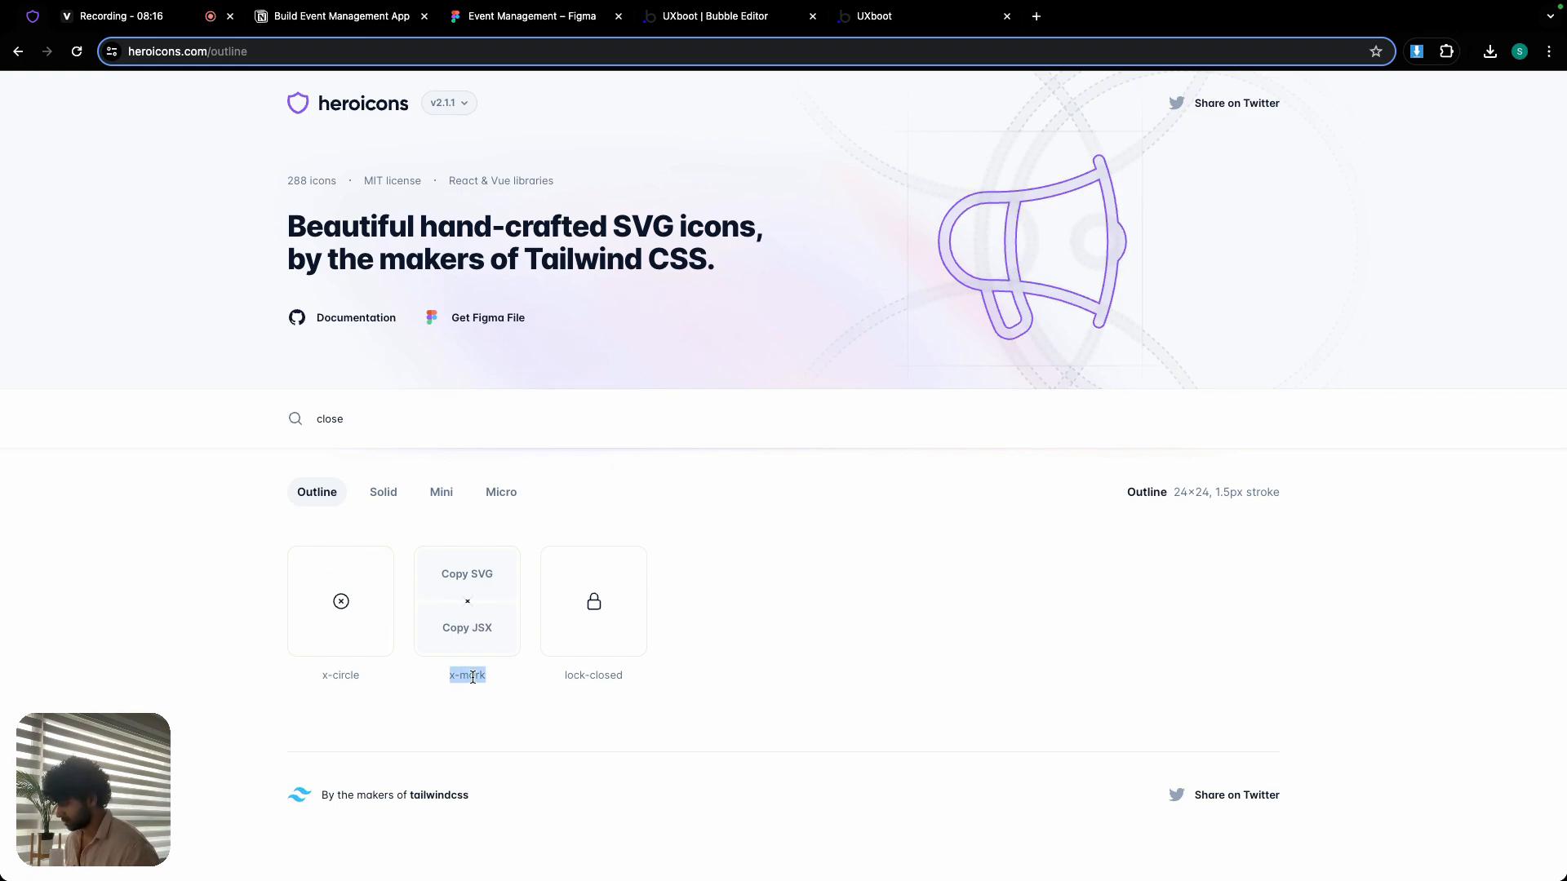
- Back in the Bubble editor, rename the sidebar's Group MZ to Group Nav container and remove its blank condition
{"action": "left_click", "coordinate": [653, 18]}
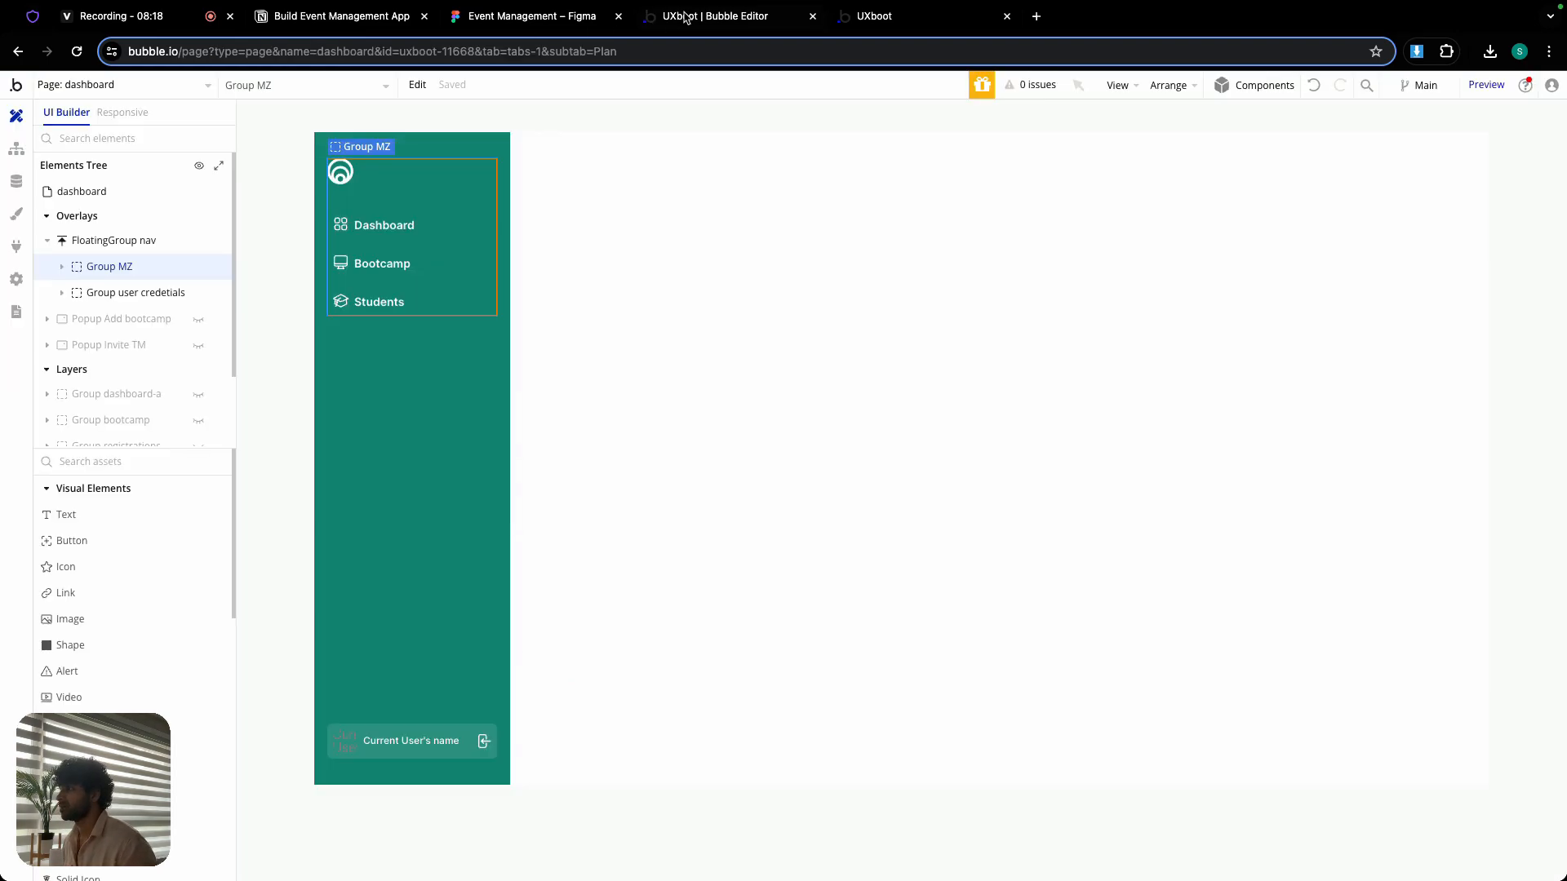
{"action": "double_click", "coordinate": [377, 198]}
{"action": "left_click_drag", "start_coordinate": [287, 132], "coordinate": [573, 131]}
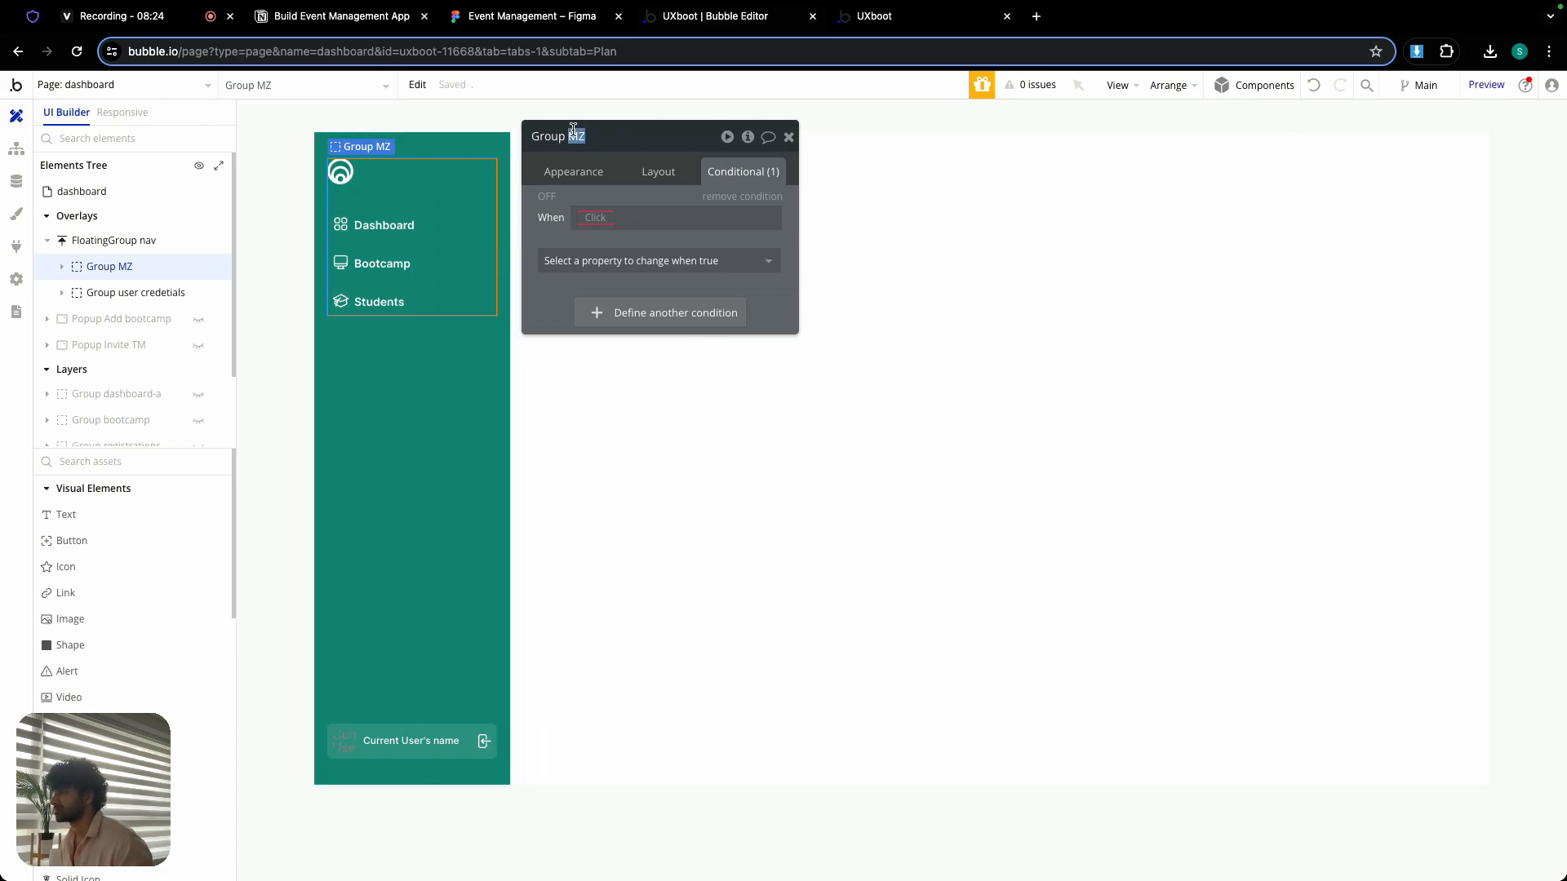
{"action": "type", "text": "Nav container"}
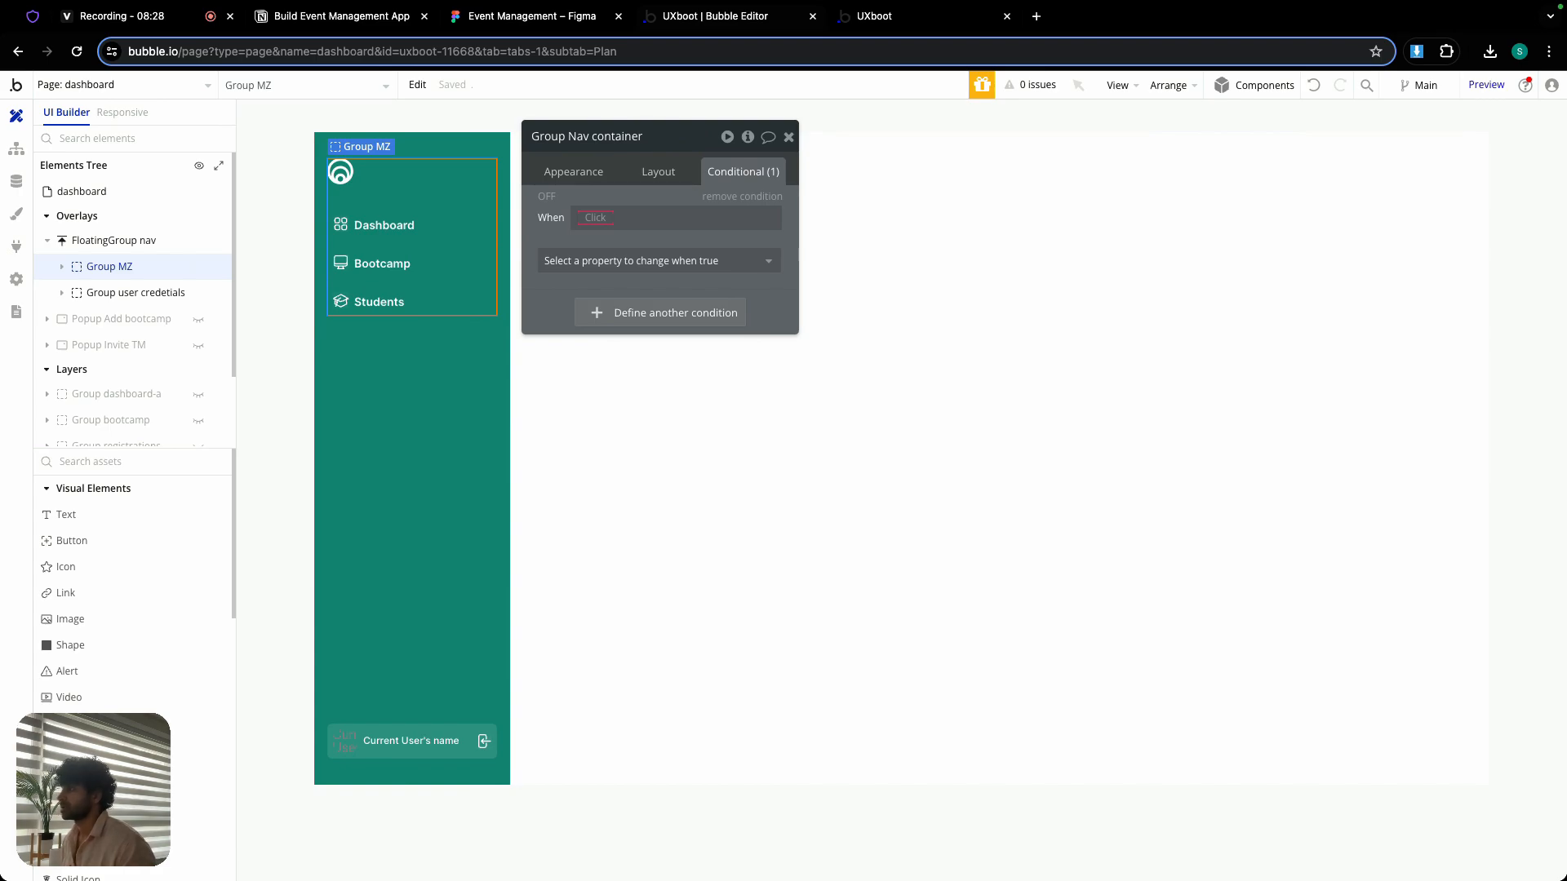
{"action": "left_click", "coordinate": [752, 197]}
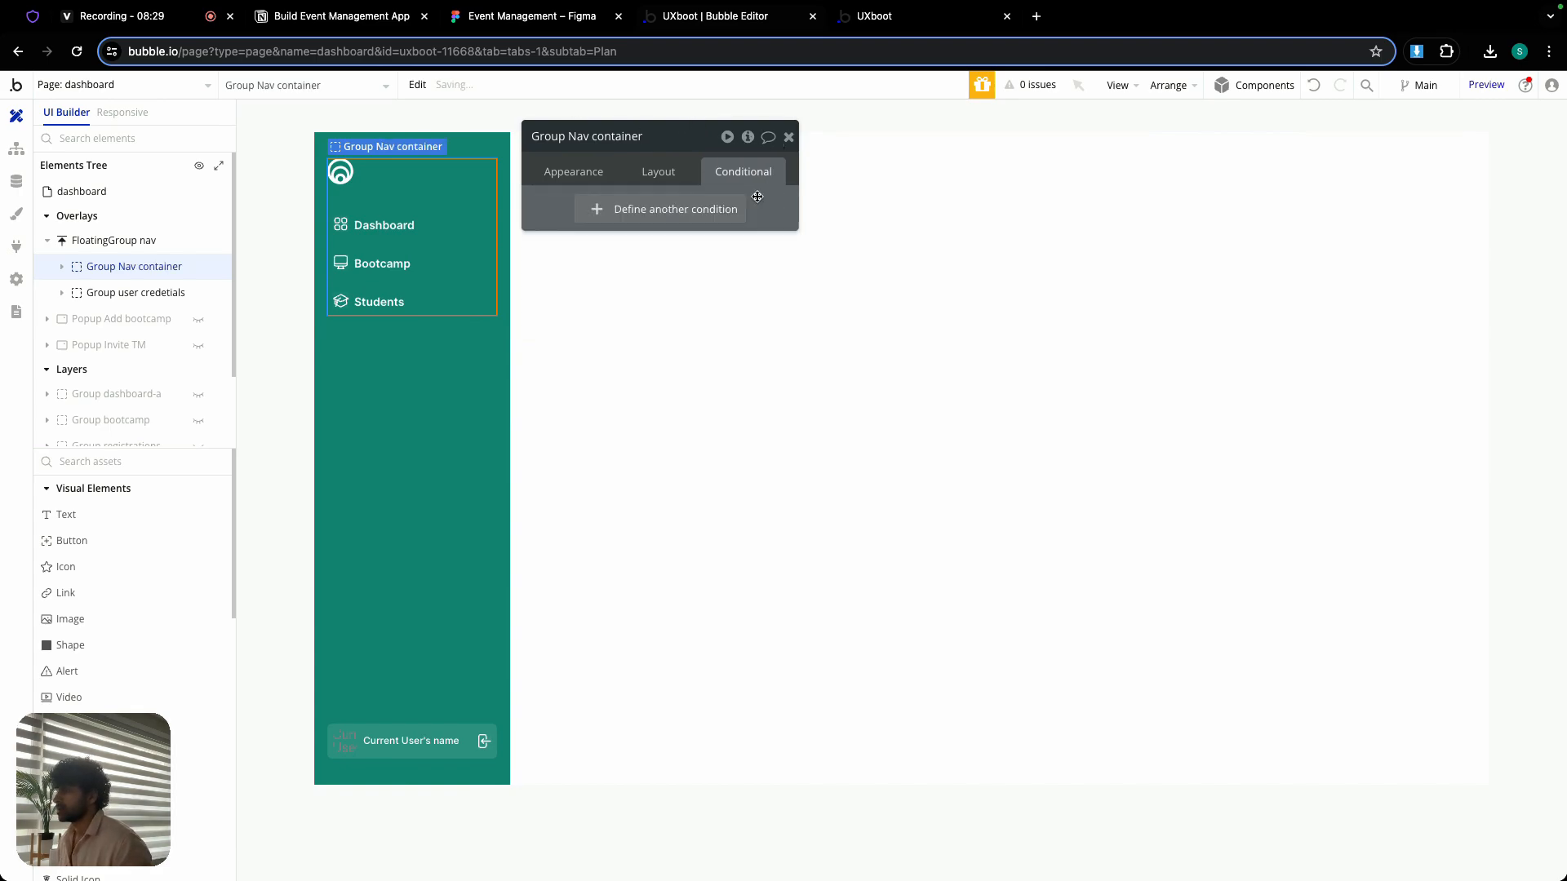
{"action": "left_click", "coordinate": [789, 138]}
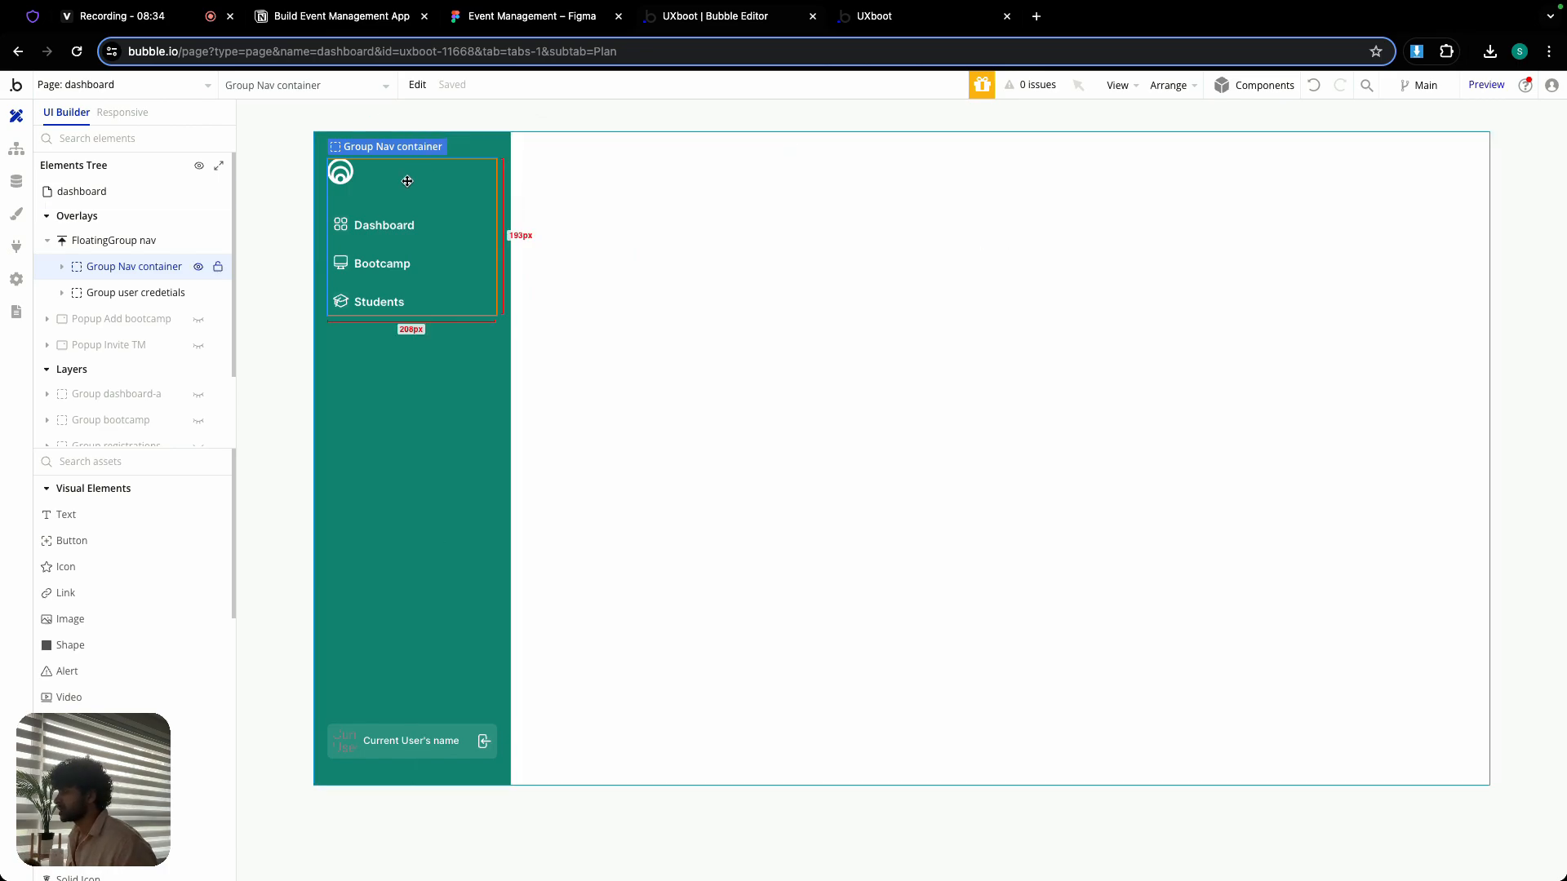
- Add an outline icon above the logo in Group Nav container and set its icon to x-mark
{"action": "scroll", "coordinate": [90, 596], "scroll_direction": "down", "scroll_amount": 2}
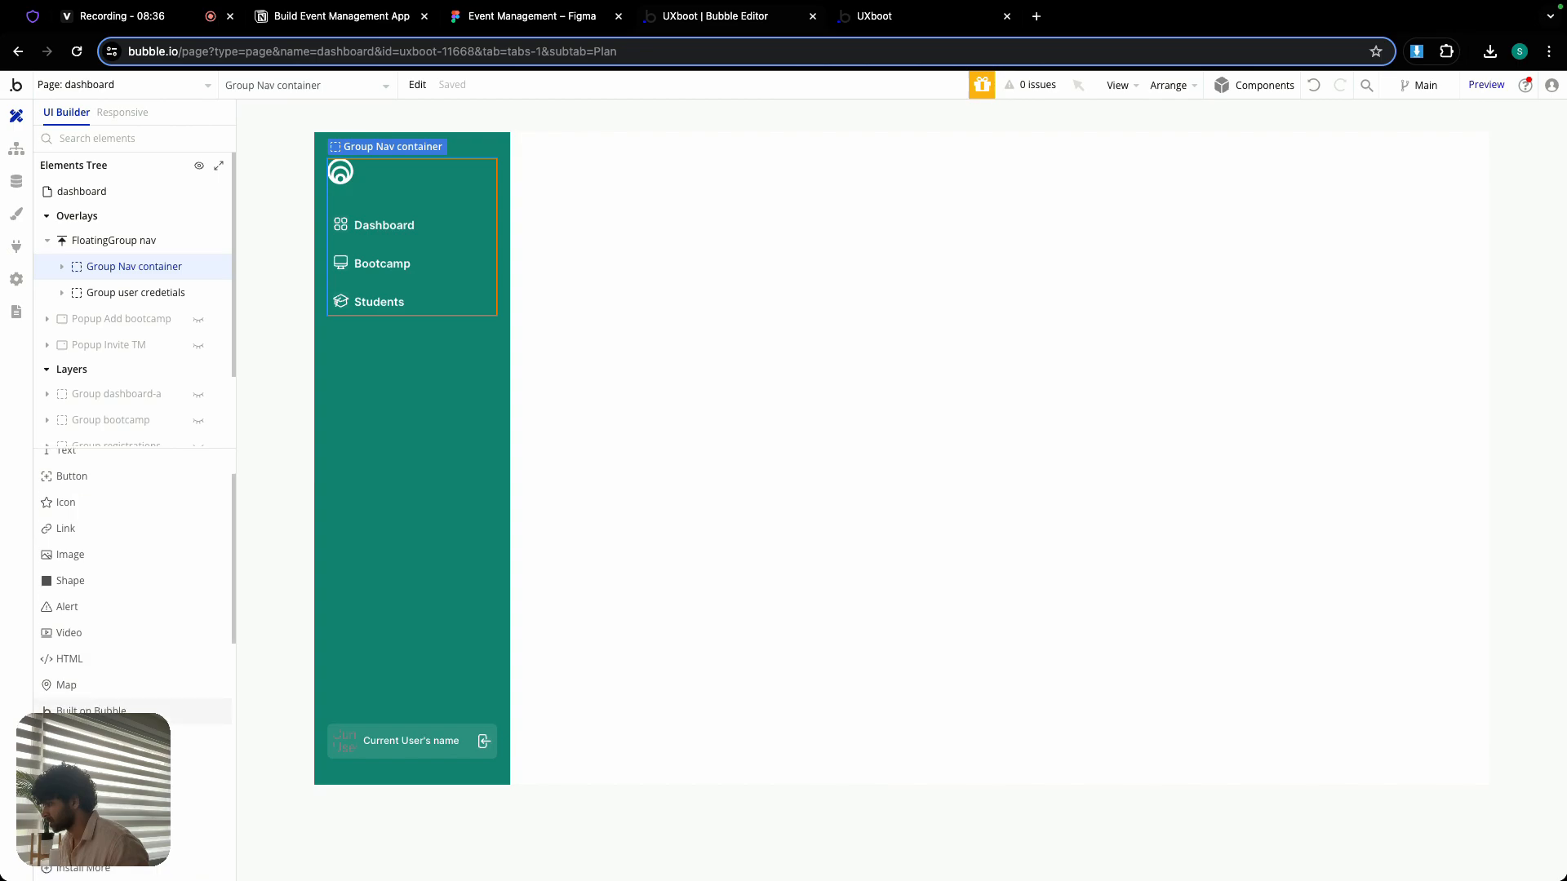
{"action": "left_click", "coordinate": [91, 790]}
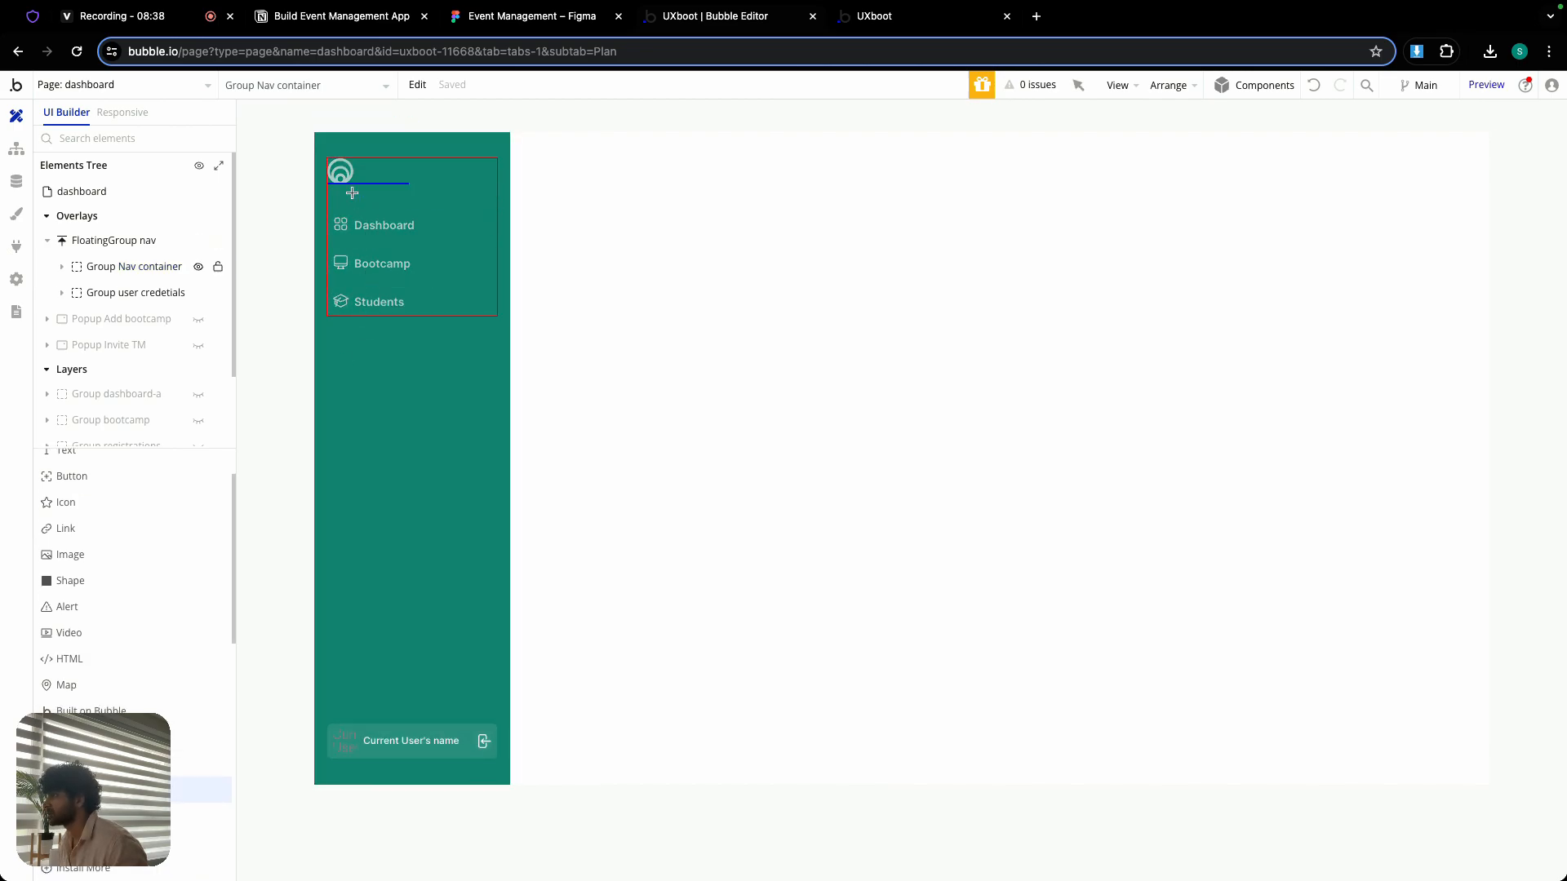
{"action": "left_click", "coordinate": [354, 197]}
{"action": "left_click", "coordinate": [595, 171]}
{"action": "left_click", "coordinate": [661, 230]}
{"action": "type", "text": "x-mark"}
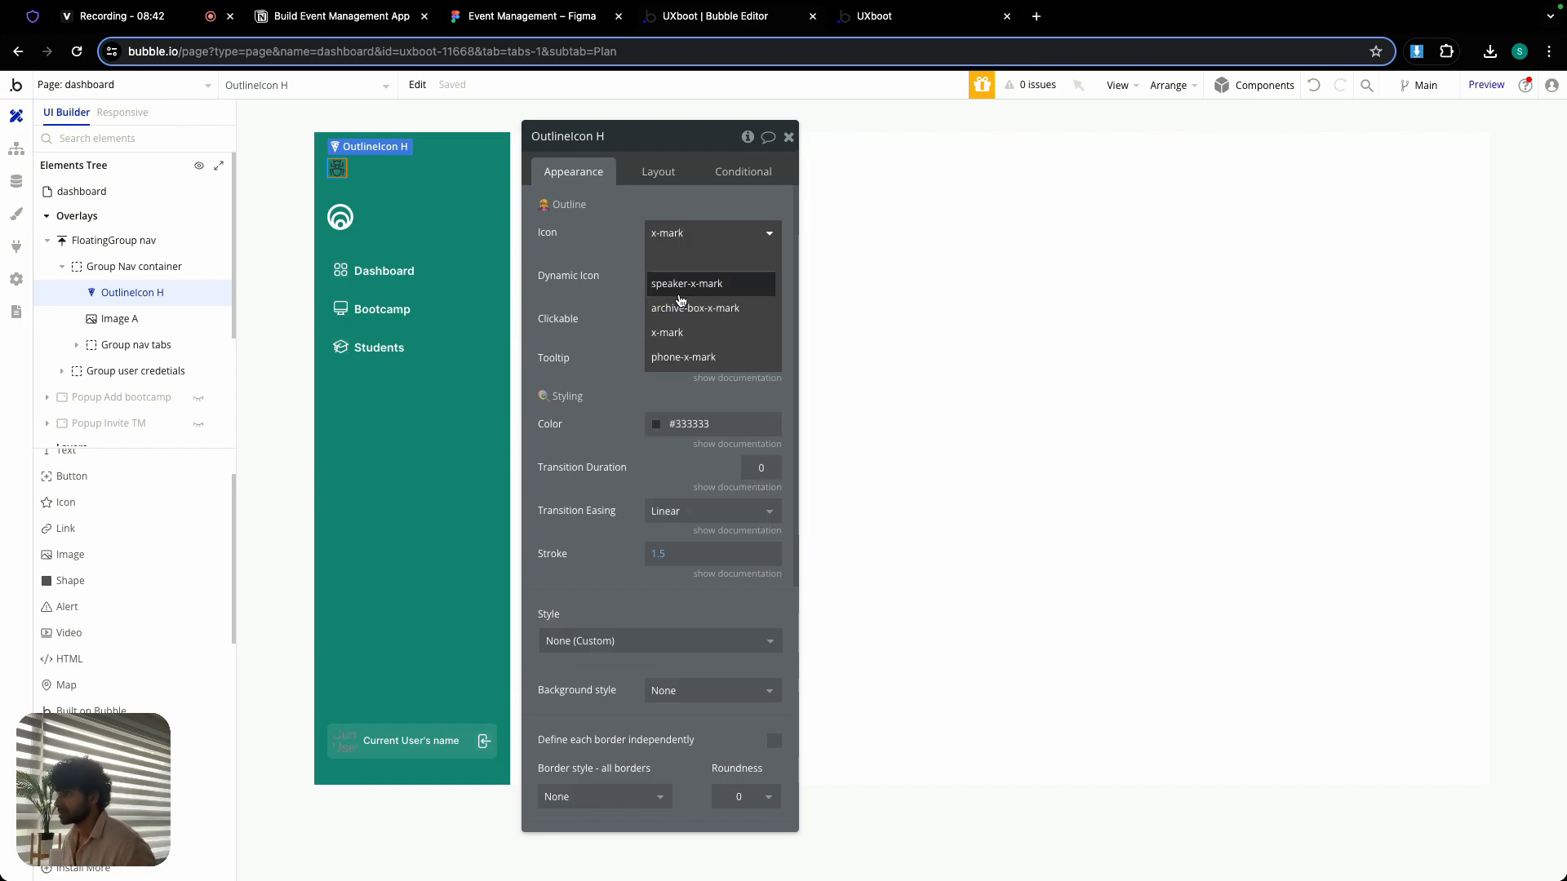
{"action": "left_click", "coordinate": [683, 331]}
- Set the x-mark icon's color to Primary contrast and its width and height to 21
{"action": "left_click", "coordinate": [693, 424]}
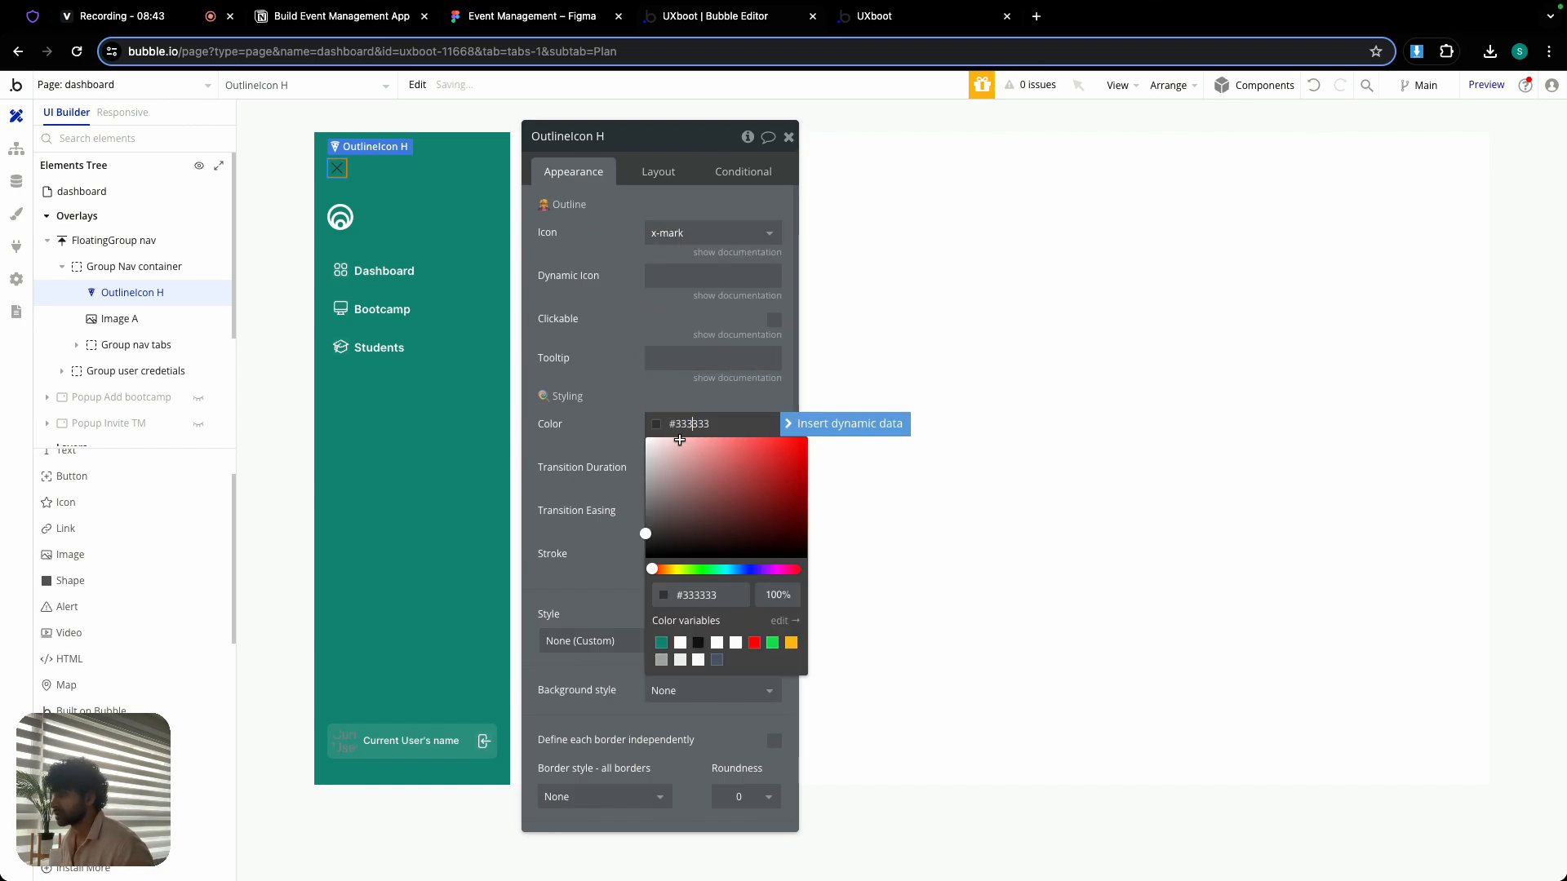
{"action": "left_click", "coordinate": [682, 644]}
{"action": "left_click", "coordinate": [661, 183]}
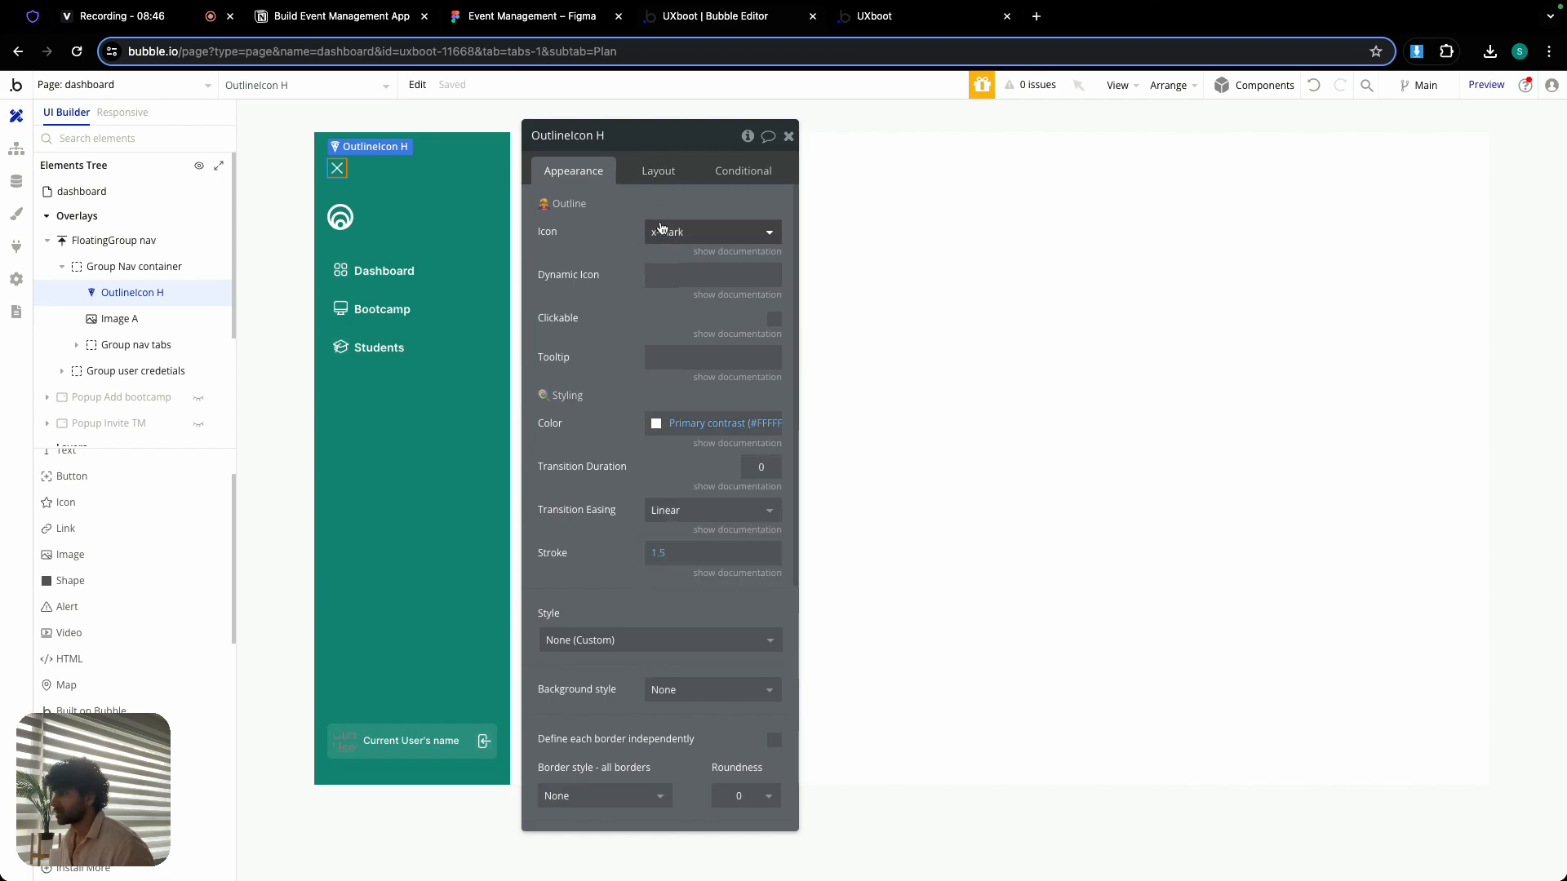
{"action": "left_click", "coordinate": [657, 174]}
{"action": "double_click", "coordinate": [568, 383]}
{"action": "type", "text": "21"}
{"action": "double_click", "coordinate": [635, 383]}
{"action": "type", "text": "21"}
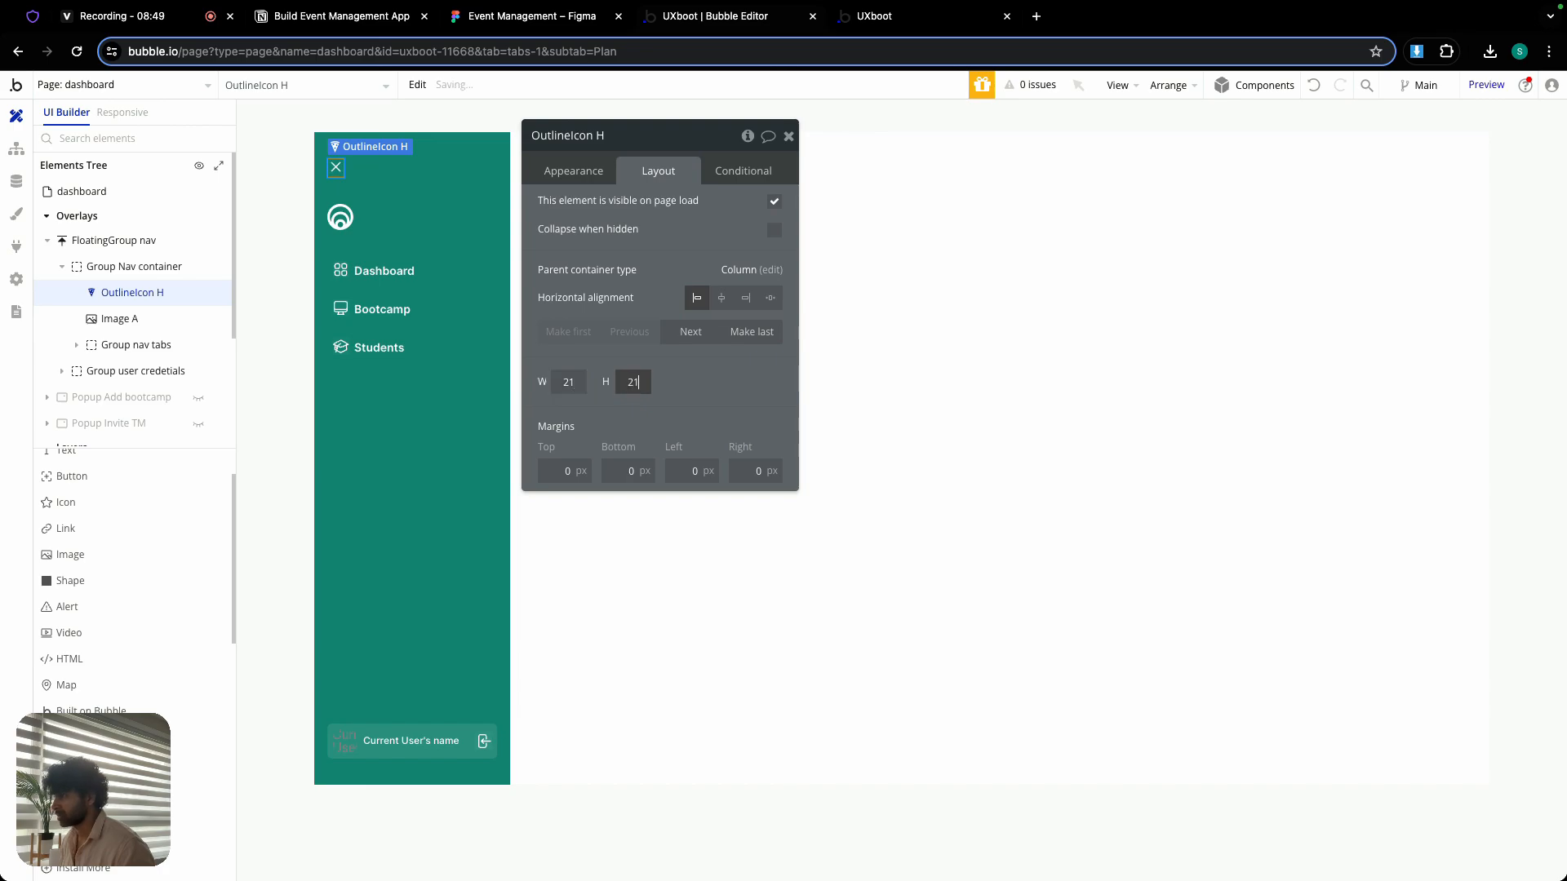
{"action": "left_click", "coordinate": [650, 276]}
{"action": "left_click", "coordinate": [786, 137]}
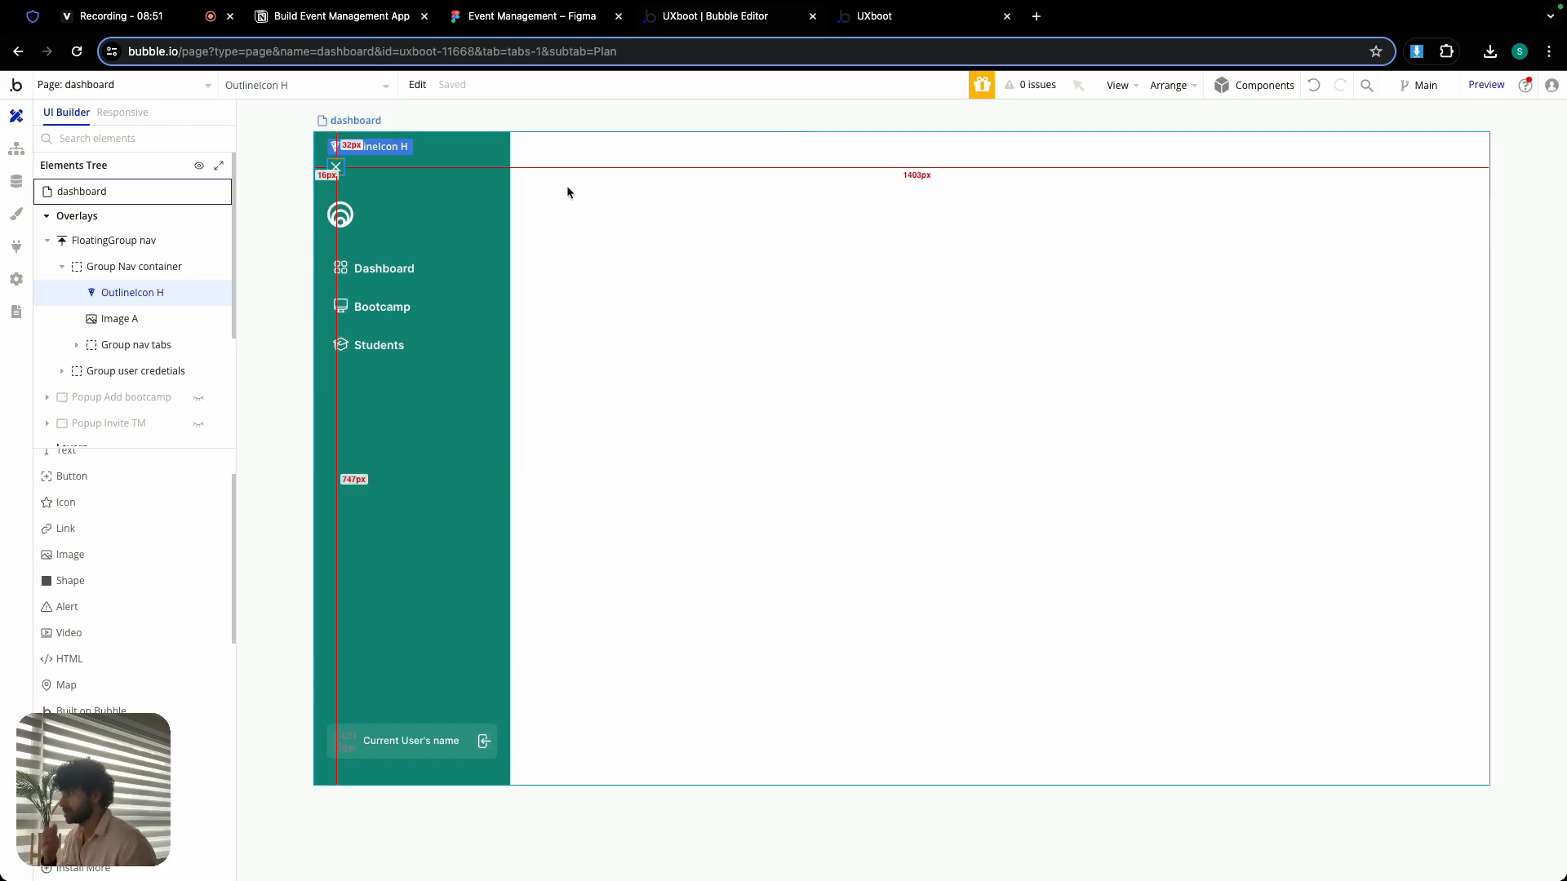
- Group the x-mark icon and the logo image in the sidebar into a row container
{"action": "double_click", "coordinate": [340, 212]}
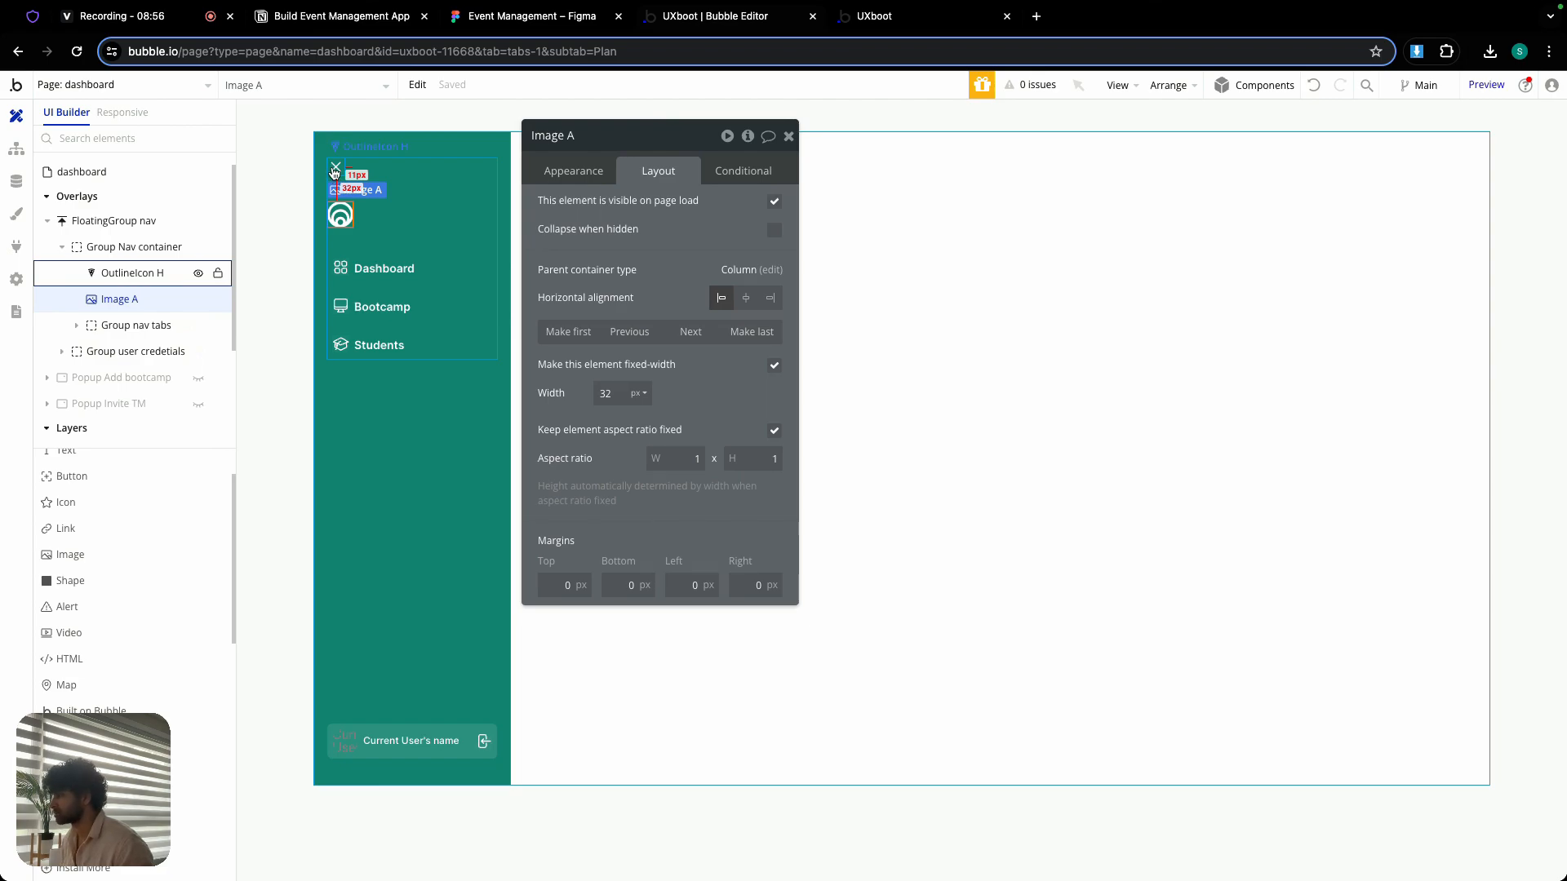
{"action": "left_click", "coordinate": [335, 172], "text": "shift"}
{"action": "right_click", "coordinate": [335, 171]}
{"action": "mouse_move", "coordinate": [400, 274]}
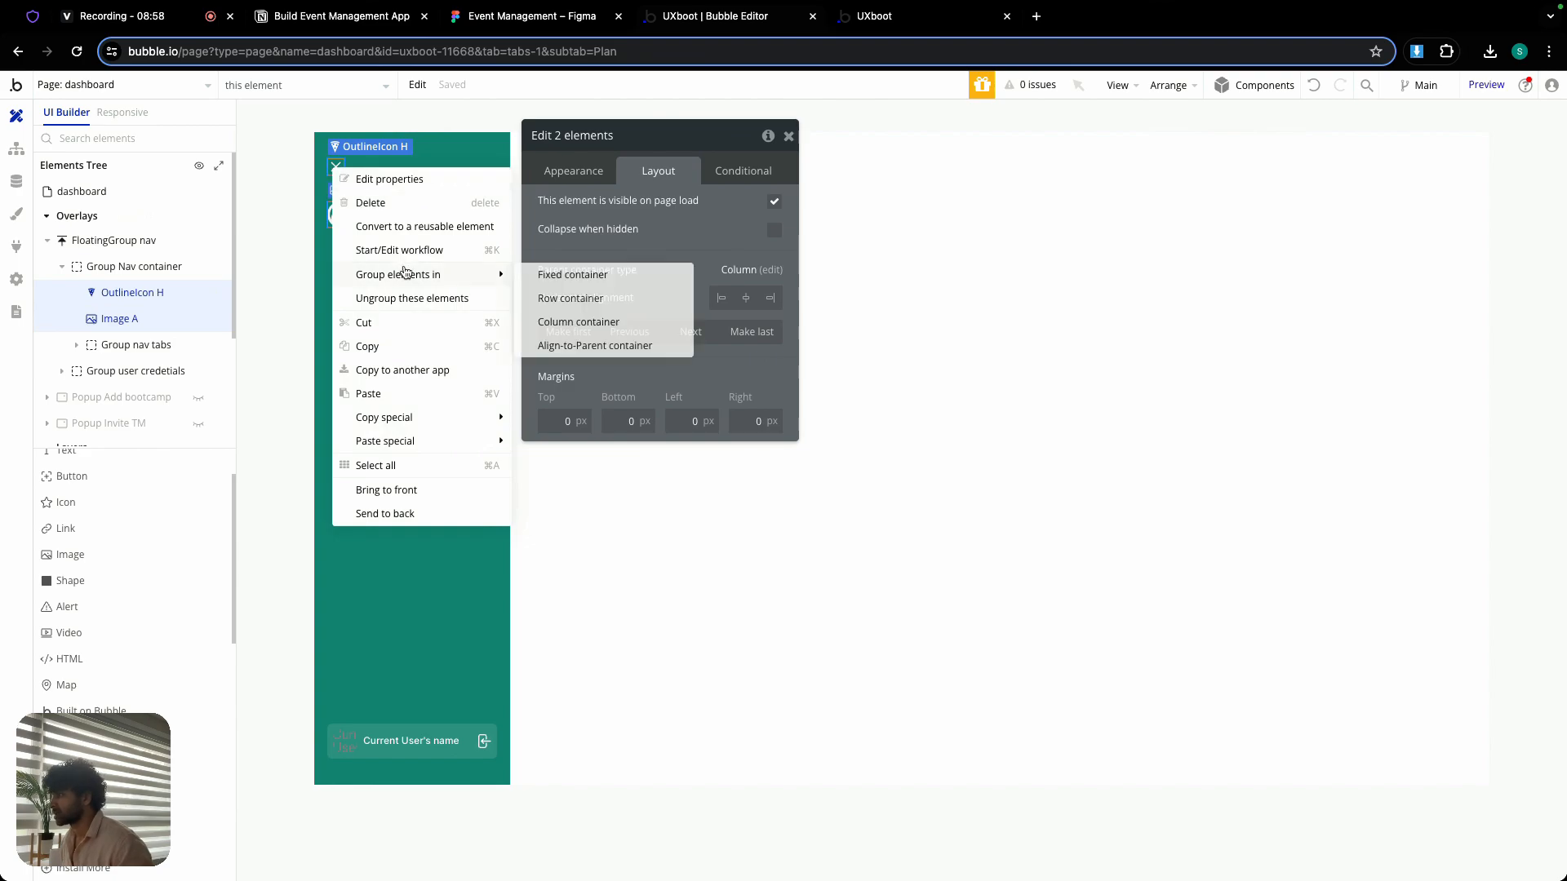
{"action": "left_click", "coordinate": [563, 299]}
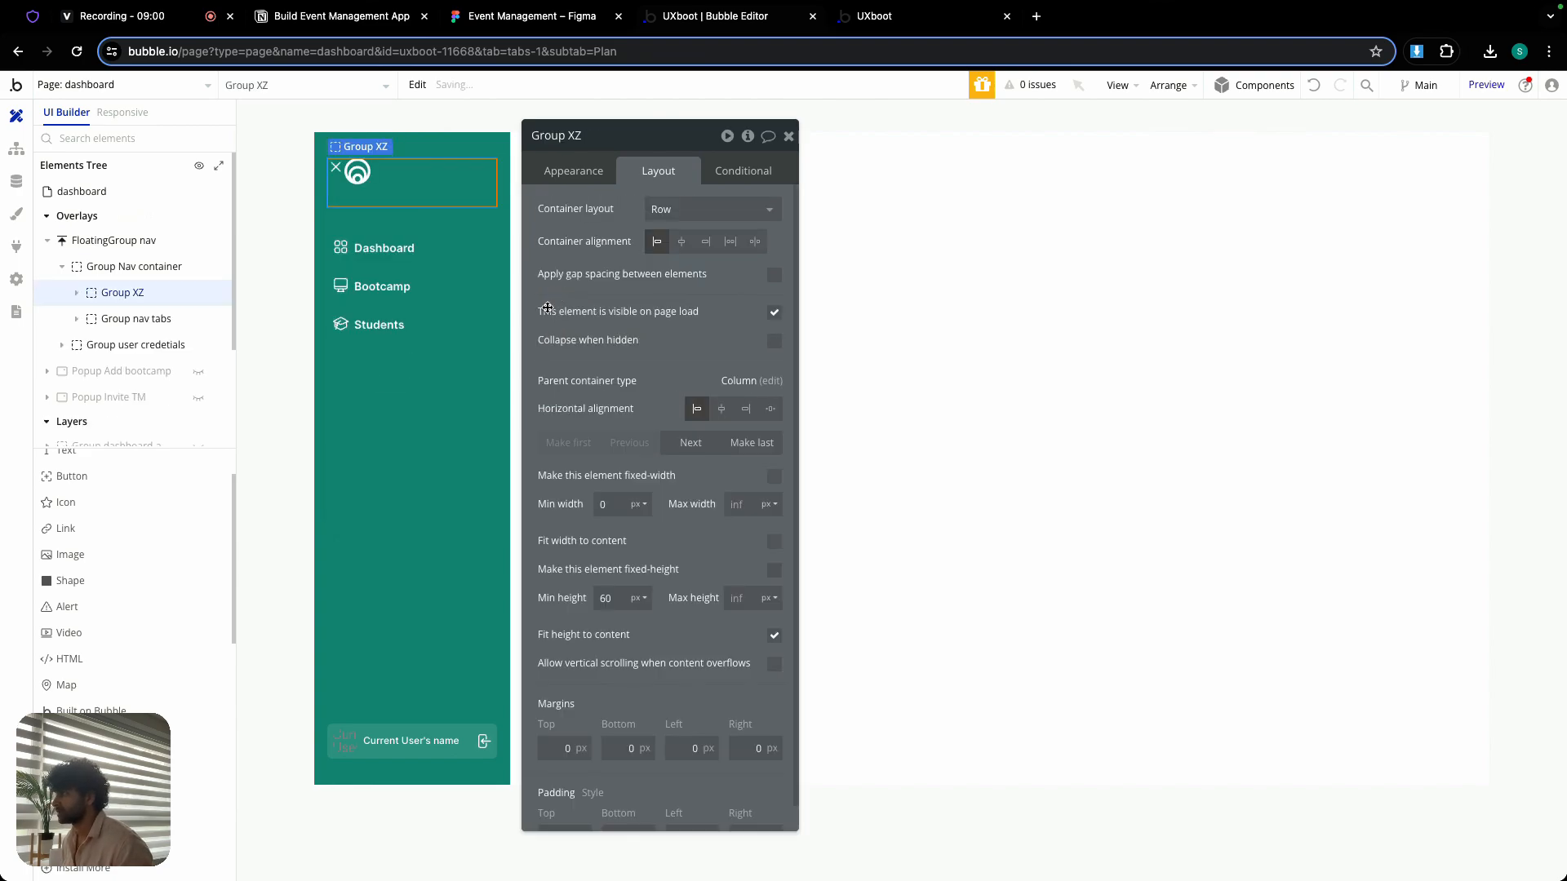
- Set the new row group's container alignment to space between and make the logo its first element
{"action": "left_click", "coordinate": [755, 242]}
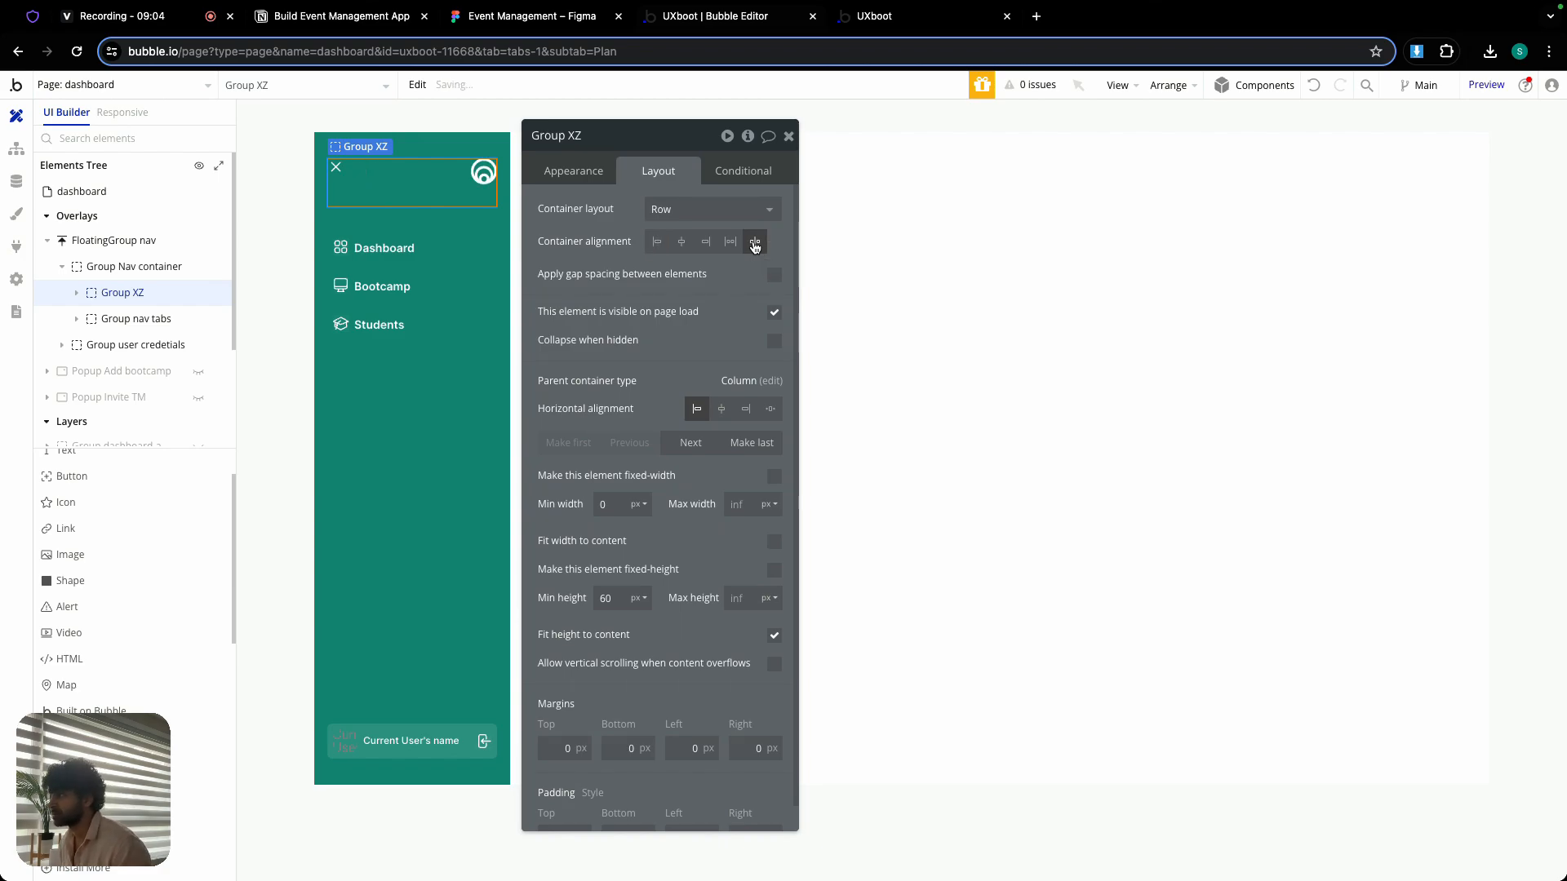
{"action": "left_click", "coordinate": [483, 172]}
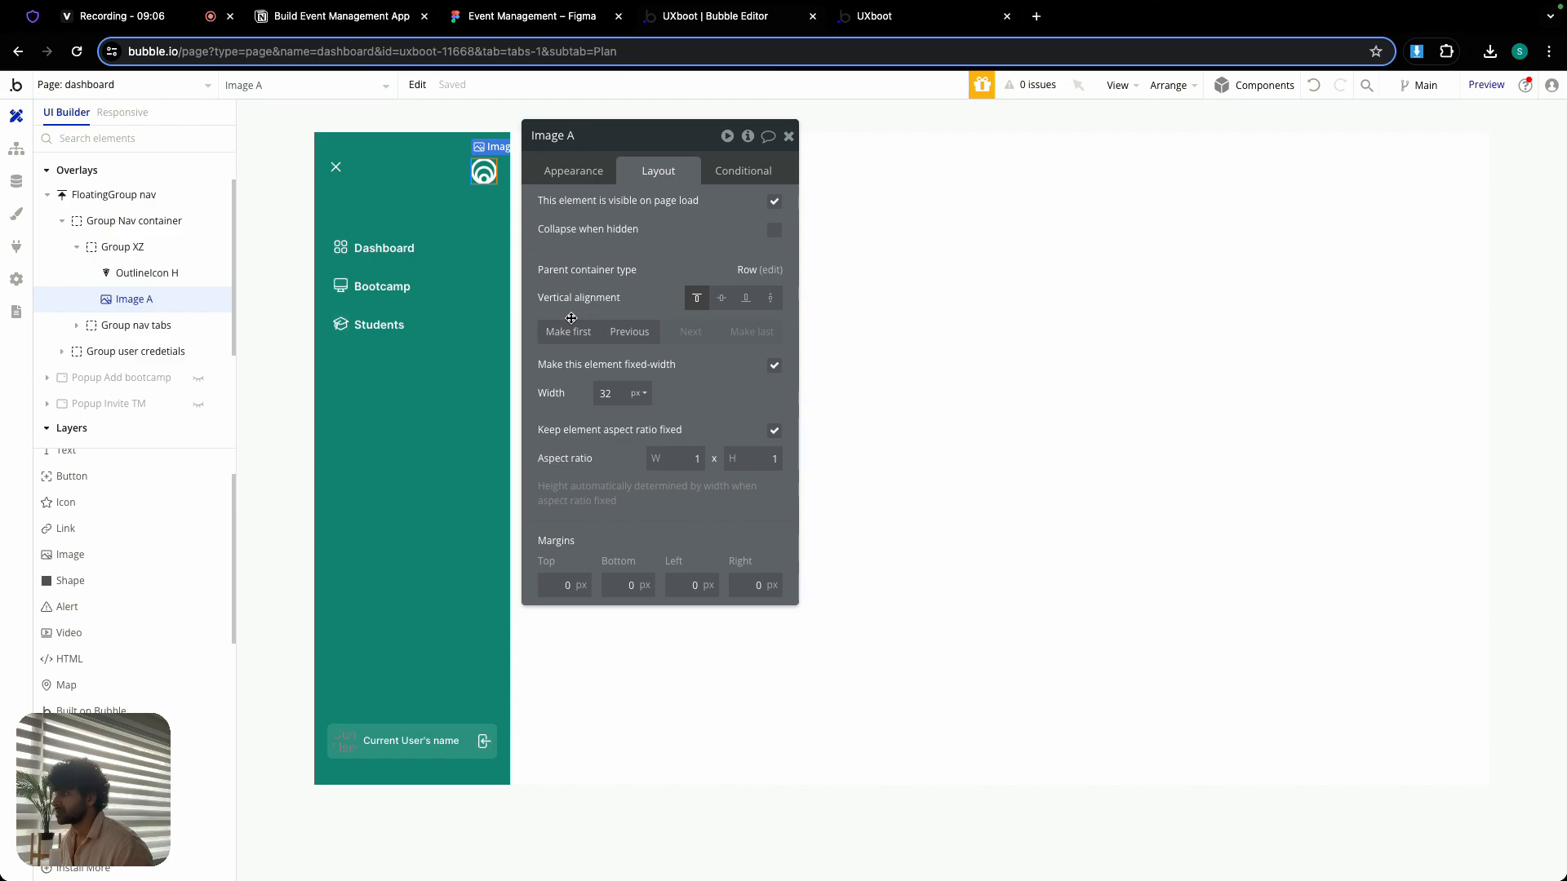
{"action": "left_click", "coordinate": [546, 324]}
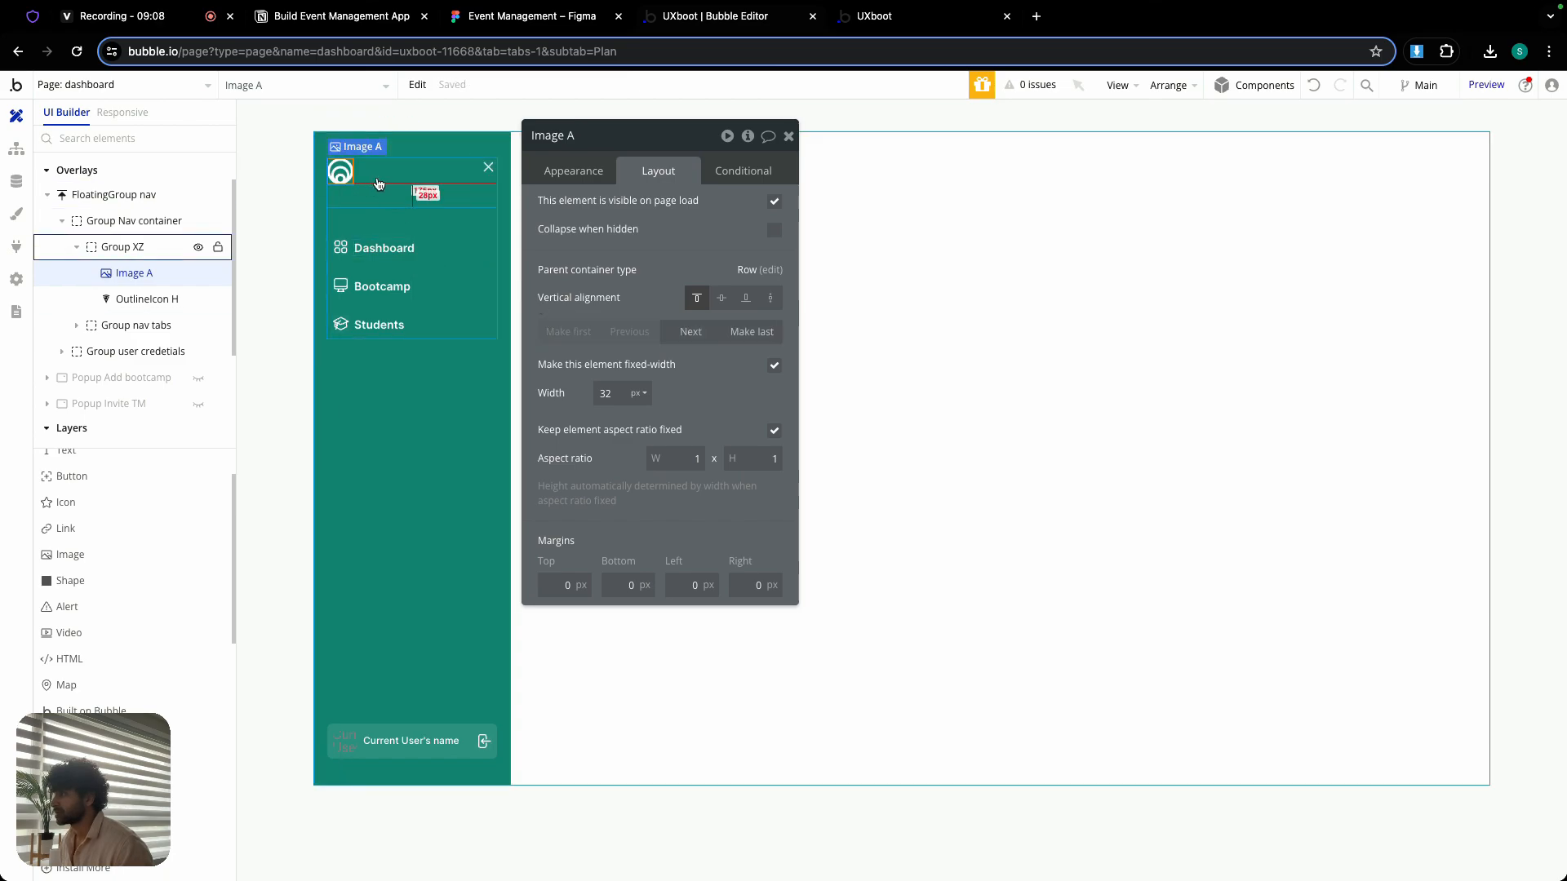
- Rename the row group to Group logo+close and set its minimum height to 0 px
{"action": "left_click", "coordinate": [378, 179]}
{"action": "double_click", "coordinate": [627, 136]}
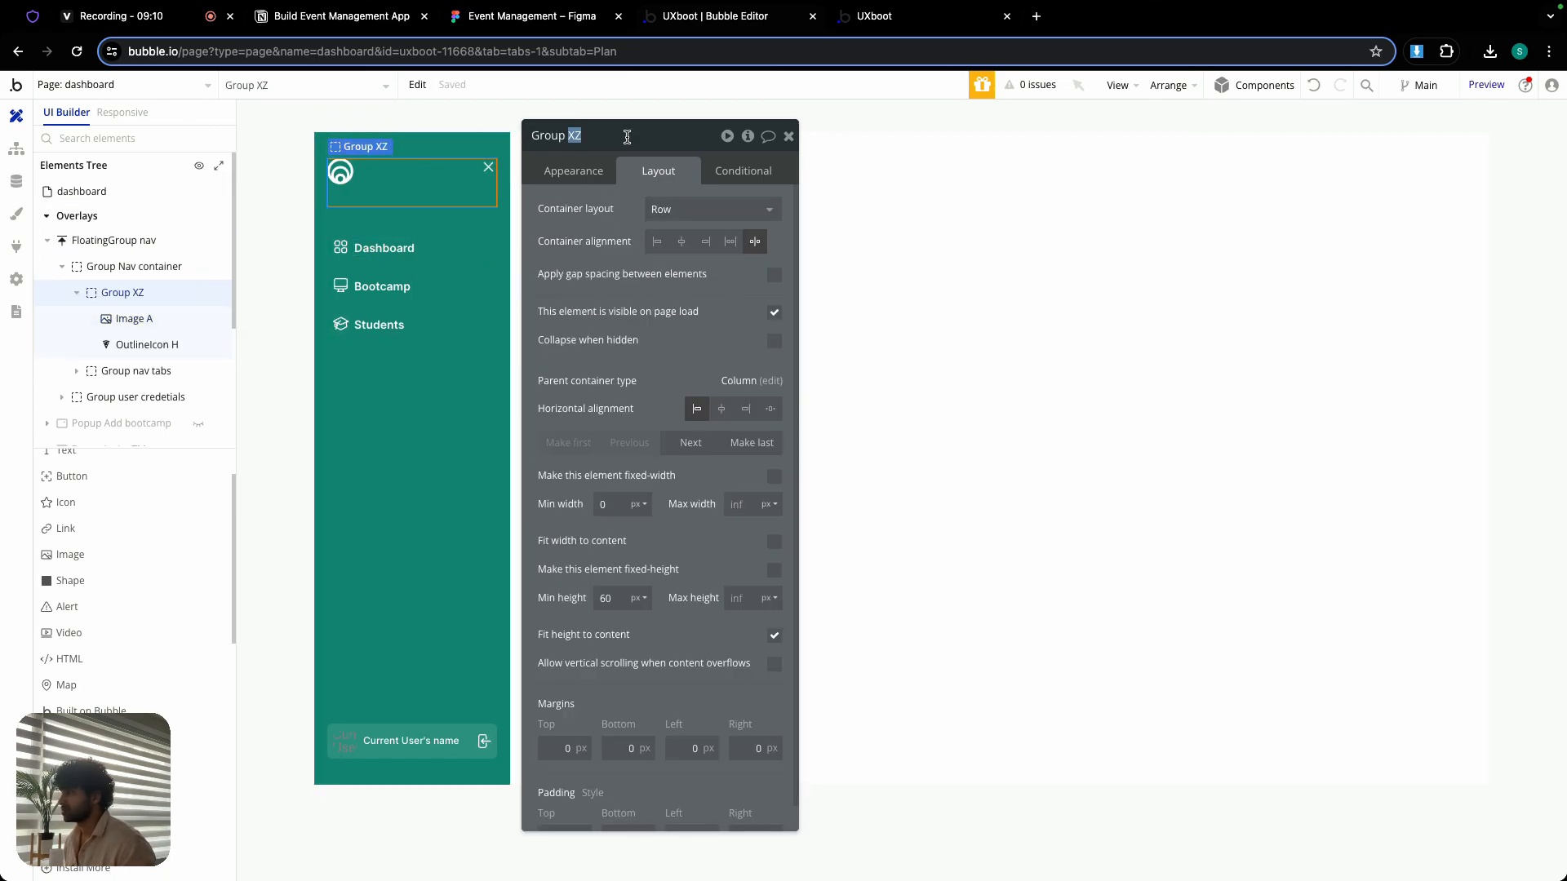
{"action": "key", "text": "BackSpace"}
{"action": "double_click", "coordinate": [614, 600]}
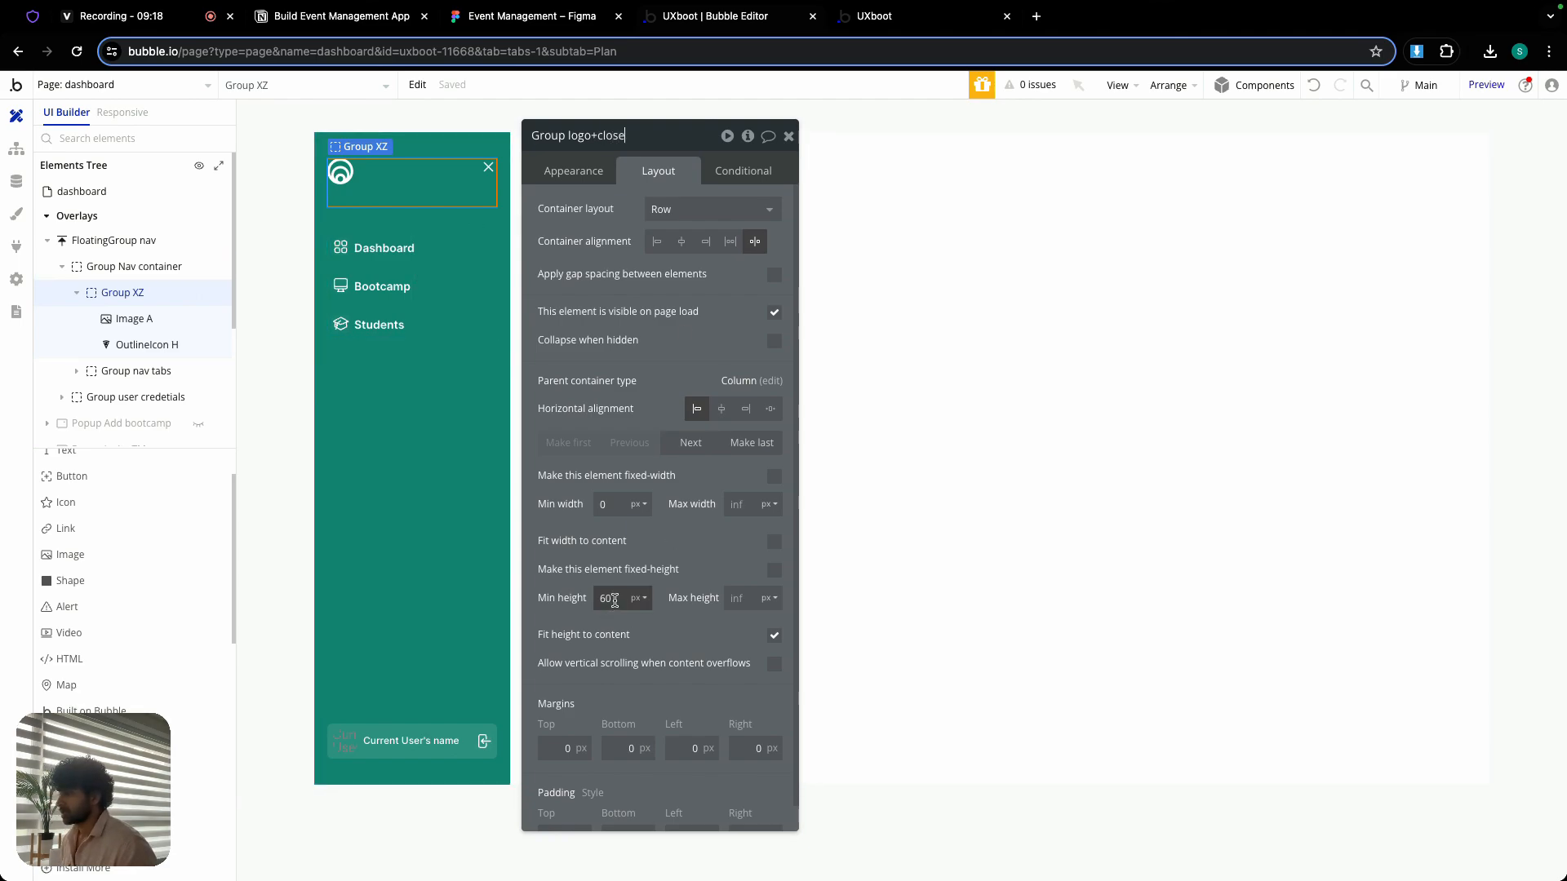
{"action": "type", "text": "0"}
{"action": "key", "text": "Return"}
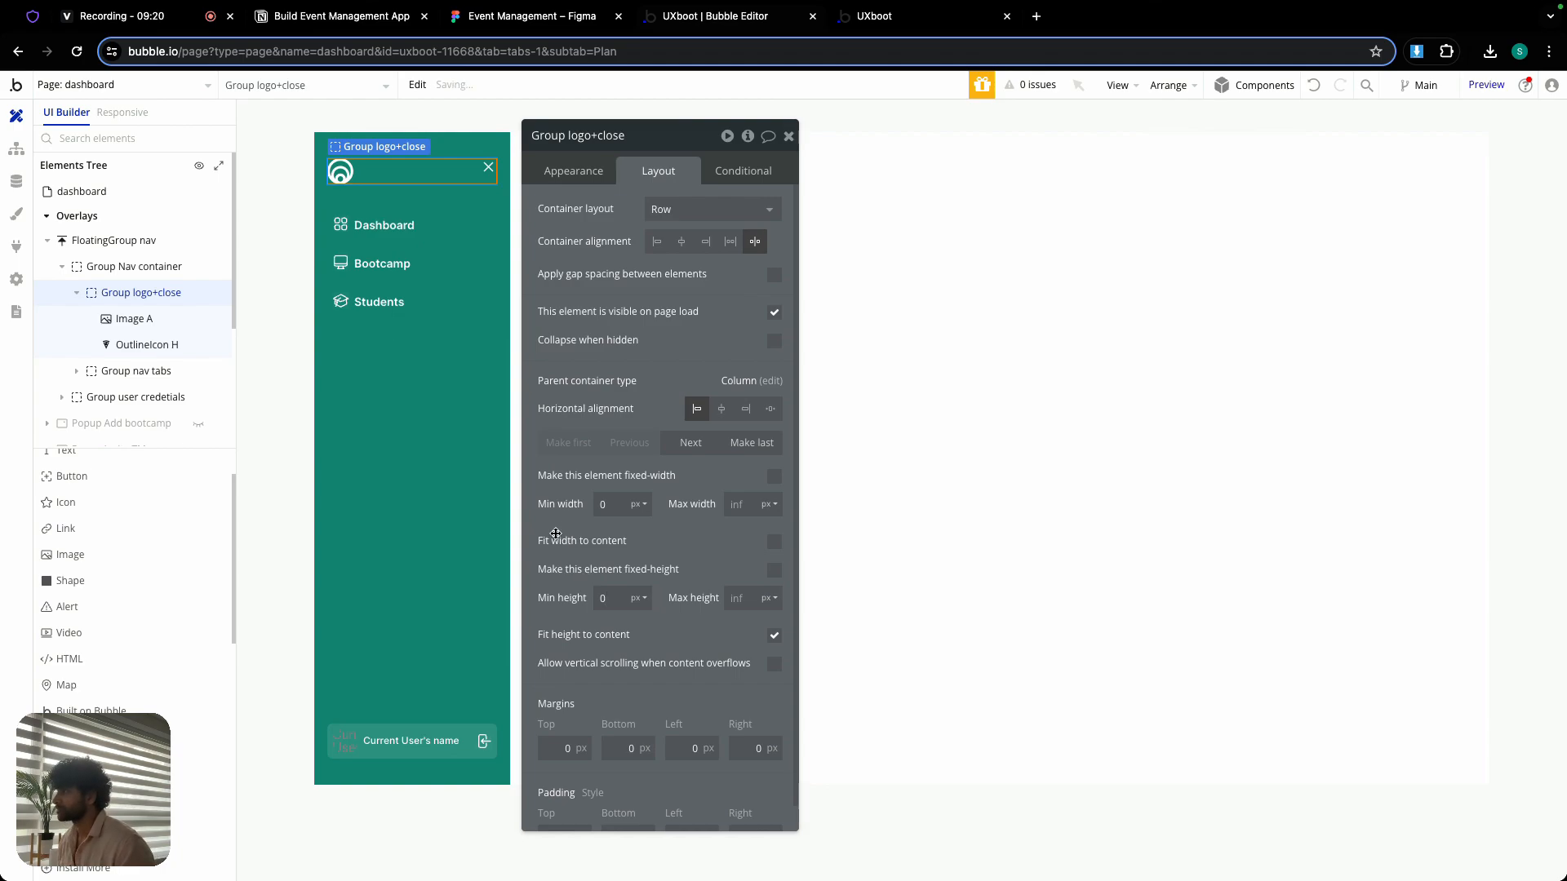
- Center the x-mark icon vertically in its row and make it hidden on page load
{"action": "left_click", "coordinate": [491, 170]}
{"action": "left_click", "coordinate": [718, 299]}
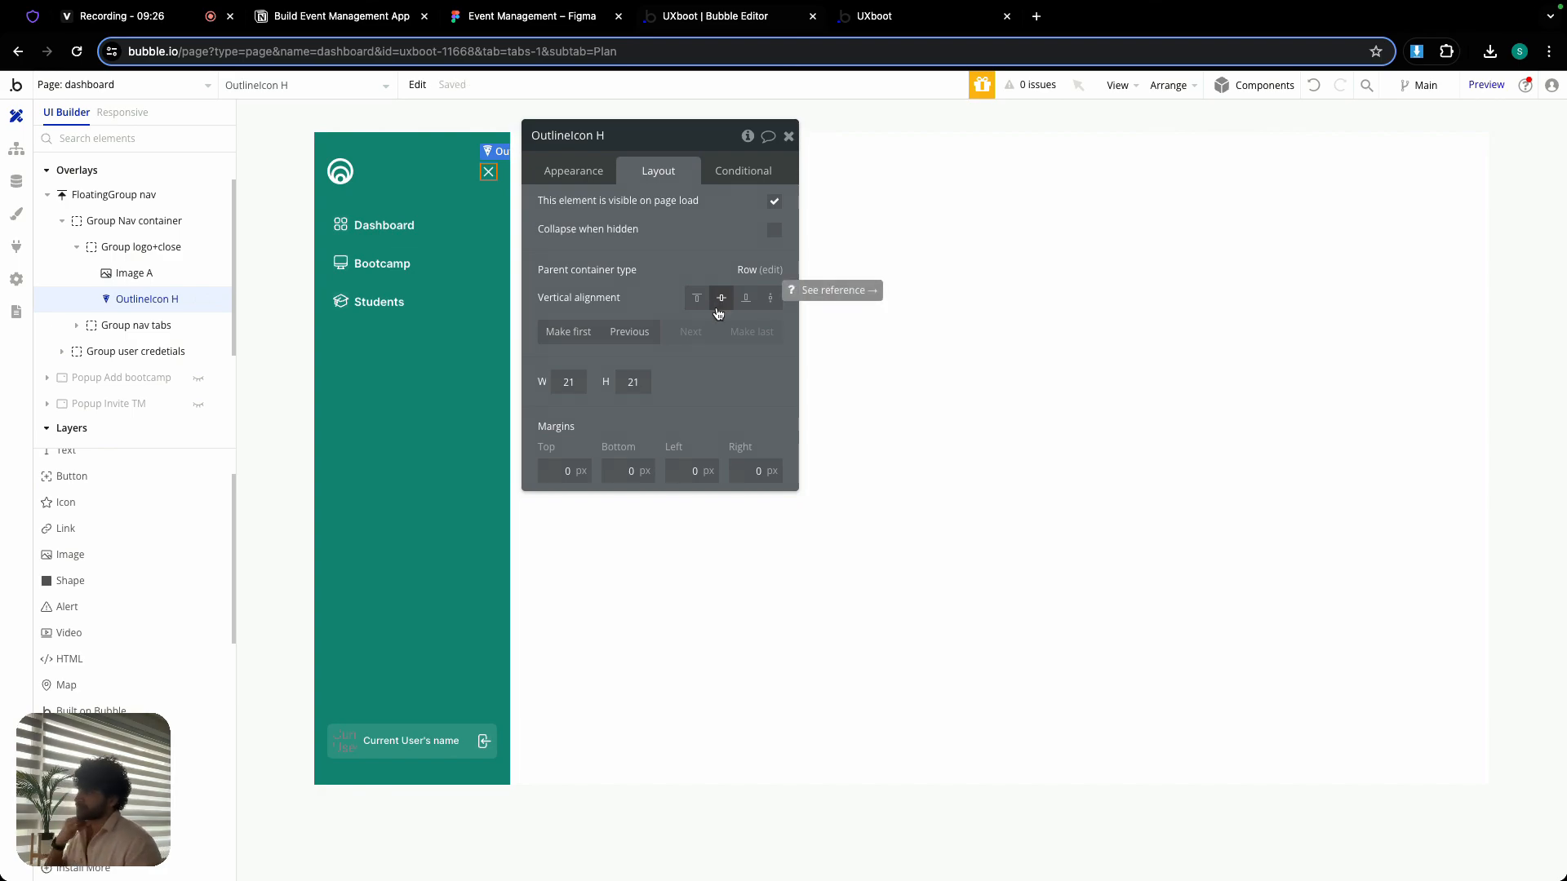
{"action": "left_click", "coordinate": [774, 204]}
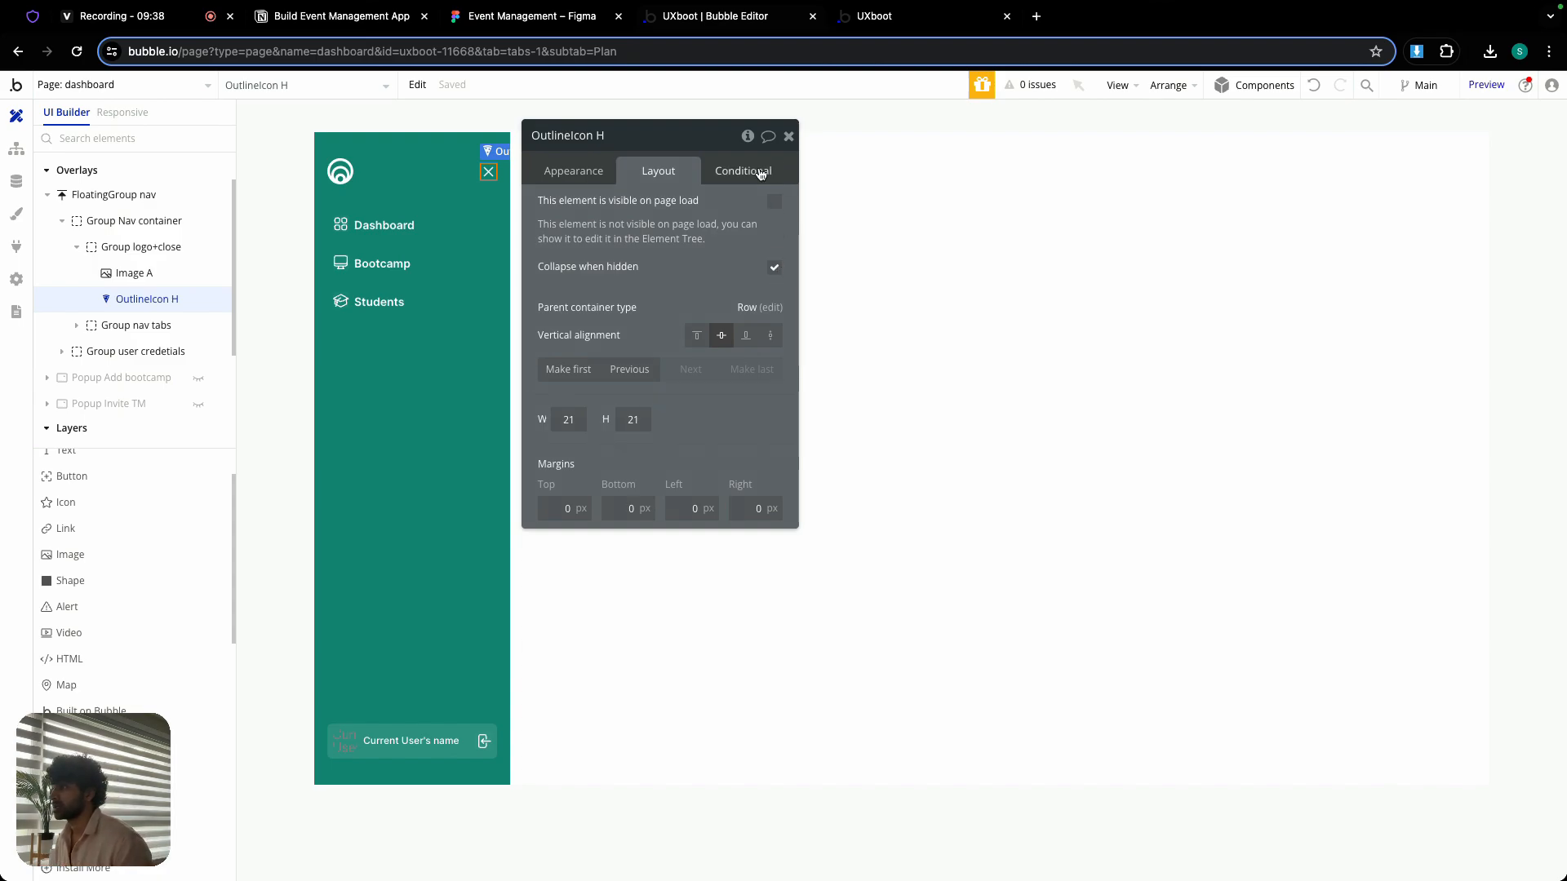
- Add a condition to the x-mark icon using the copied expression Current page width ≤ 979 that makes the element visible
{"action": "left_click", "coordinate": [728, 172]}
{"action": "left_click", "coordinate": [643, 208]}
{"action": "right_click", "coordinate": [589, 220]}
{"action": "left_click", "coordinate": [688, 198]}
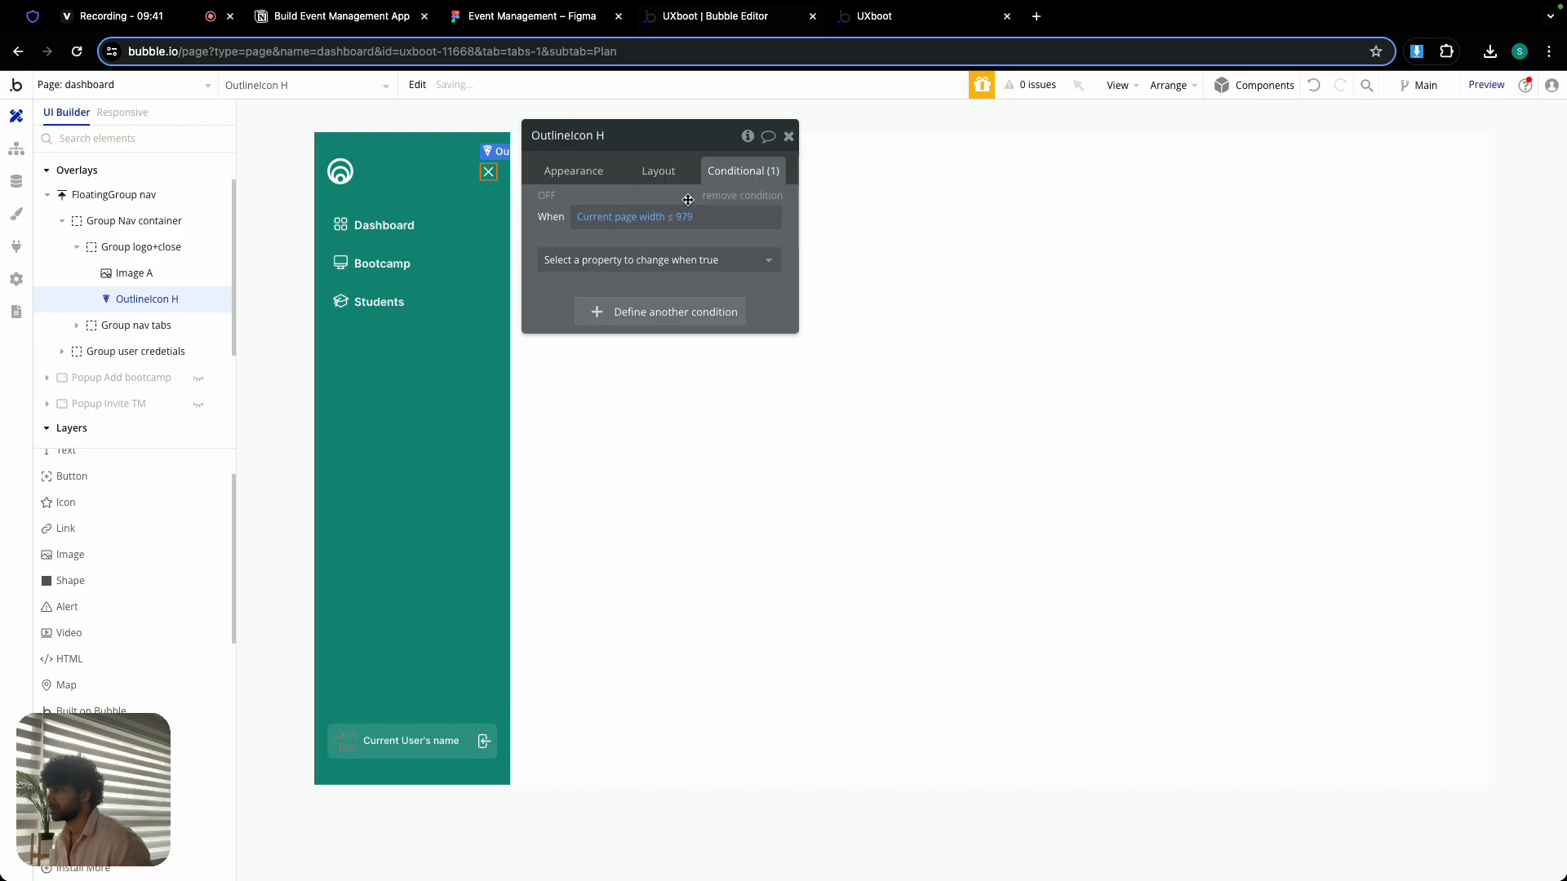
{"action": "left_click", "coordinate": [692, 260]}
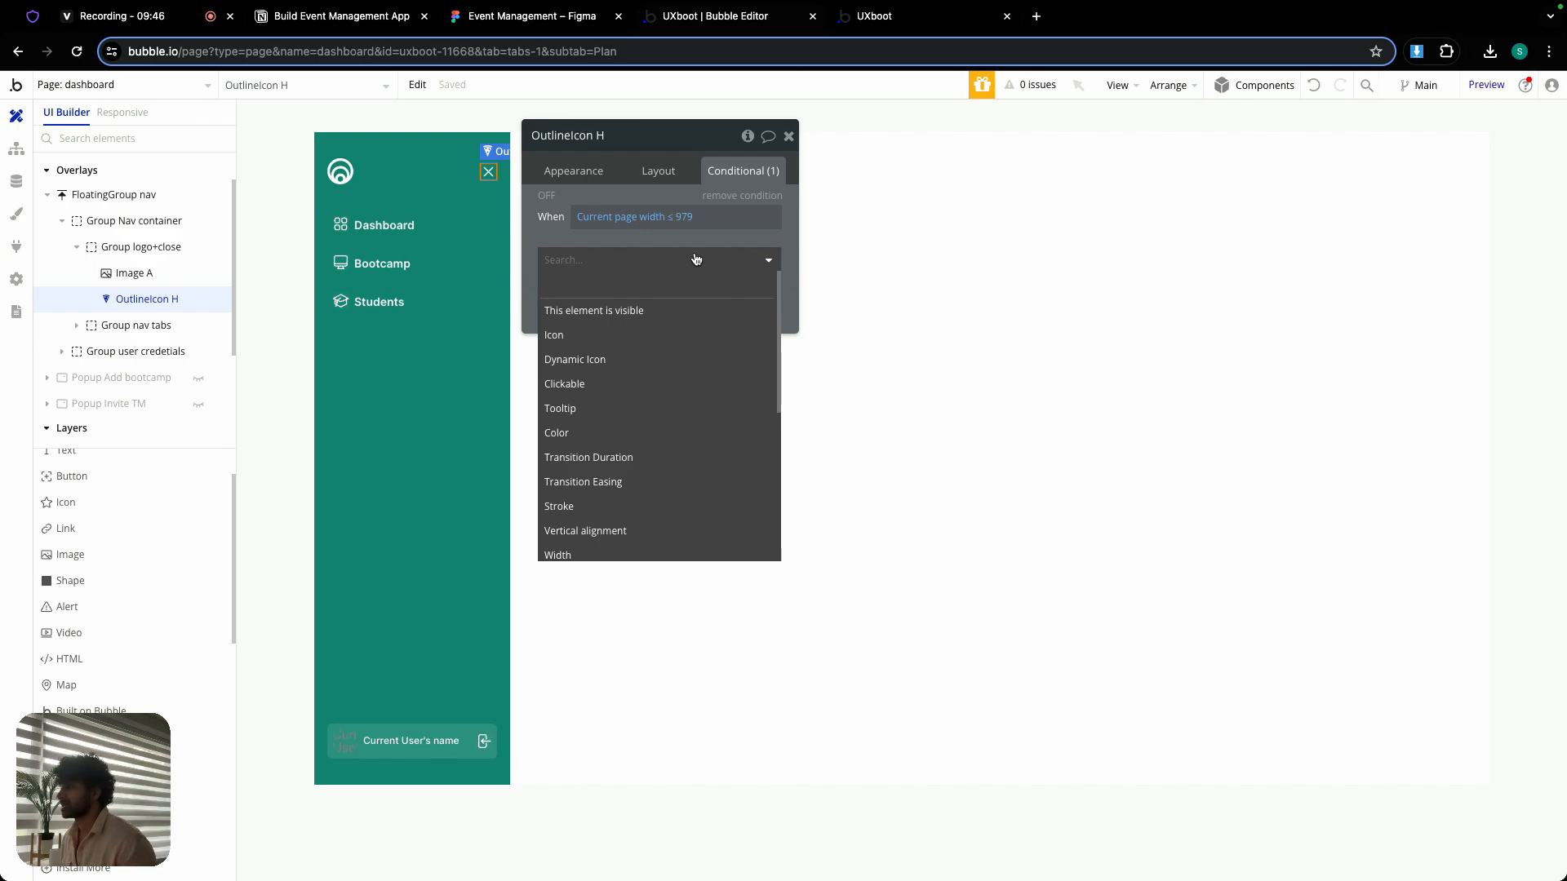
{"action": "left_click", "coordinate": [635, 312]}
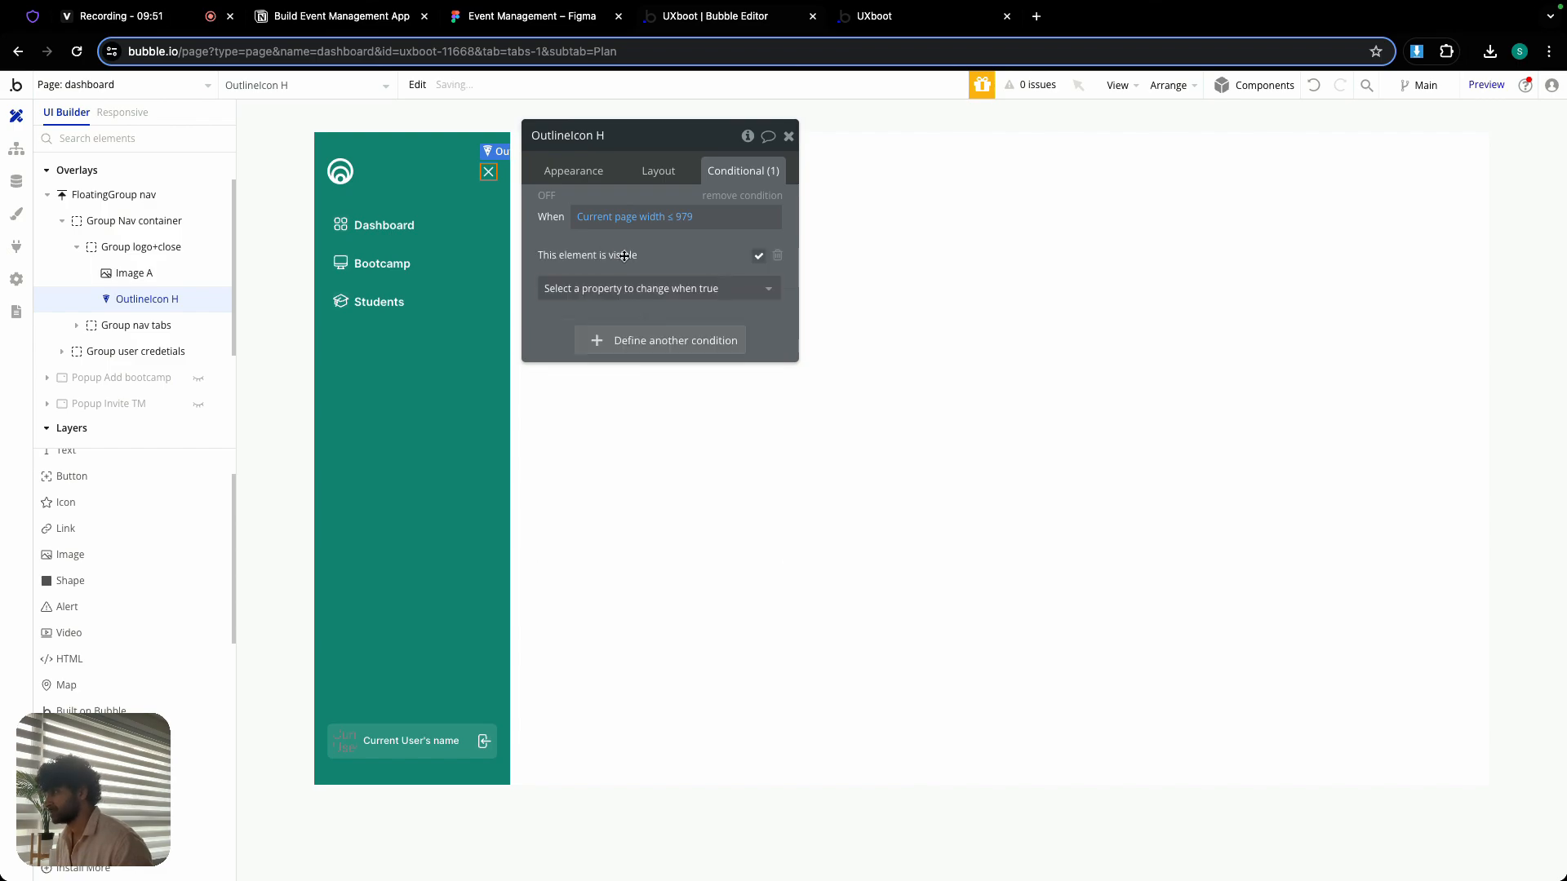
{"action": "left_click", "coordinate": [788, 137]}
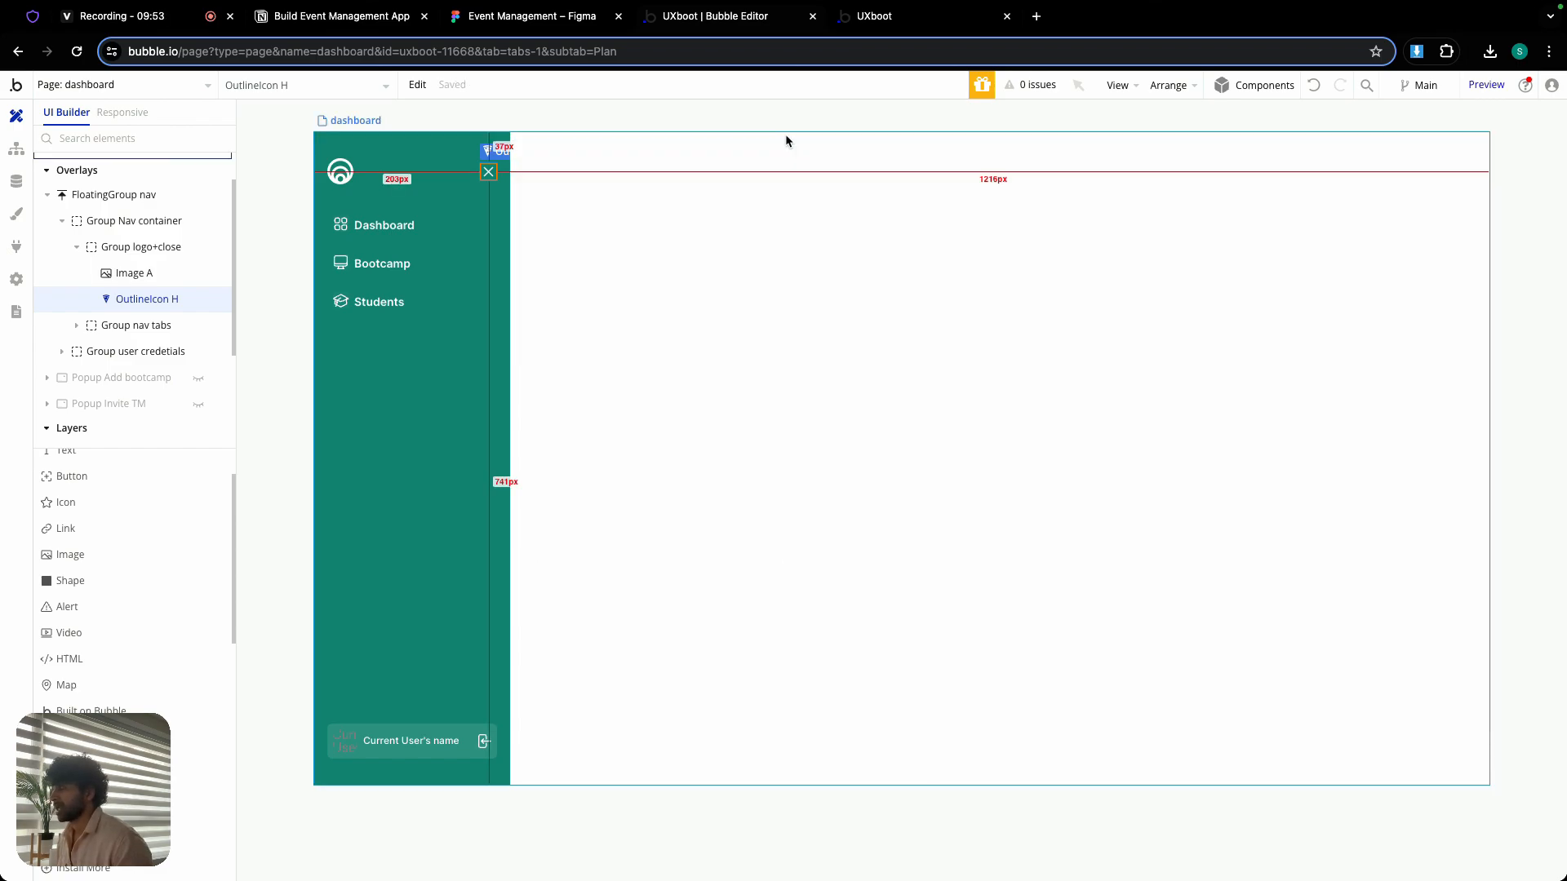
- Add a condition to FloatingGroup nav that hides the element when Current page width ≤ 979
{"action": "double_click", "coordinate": [433, 470]}
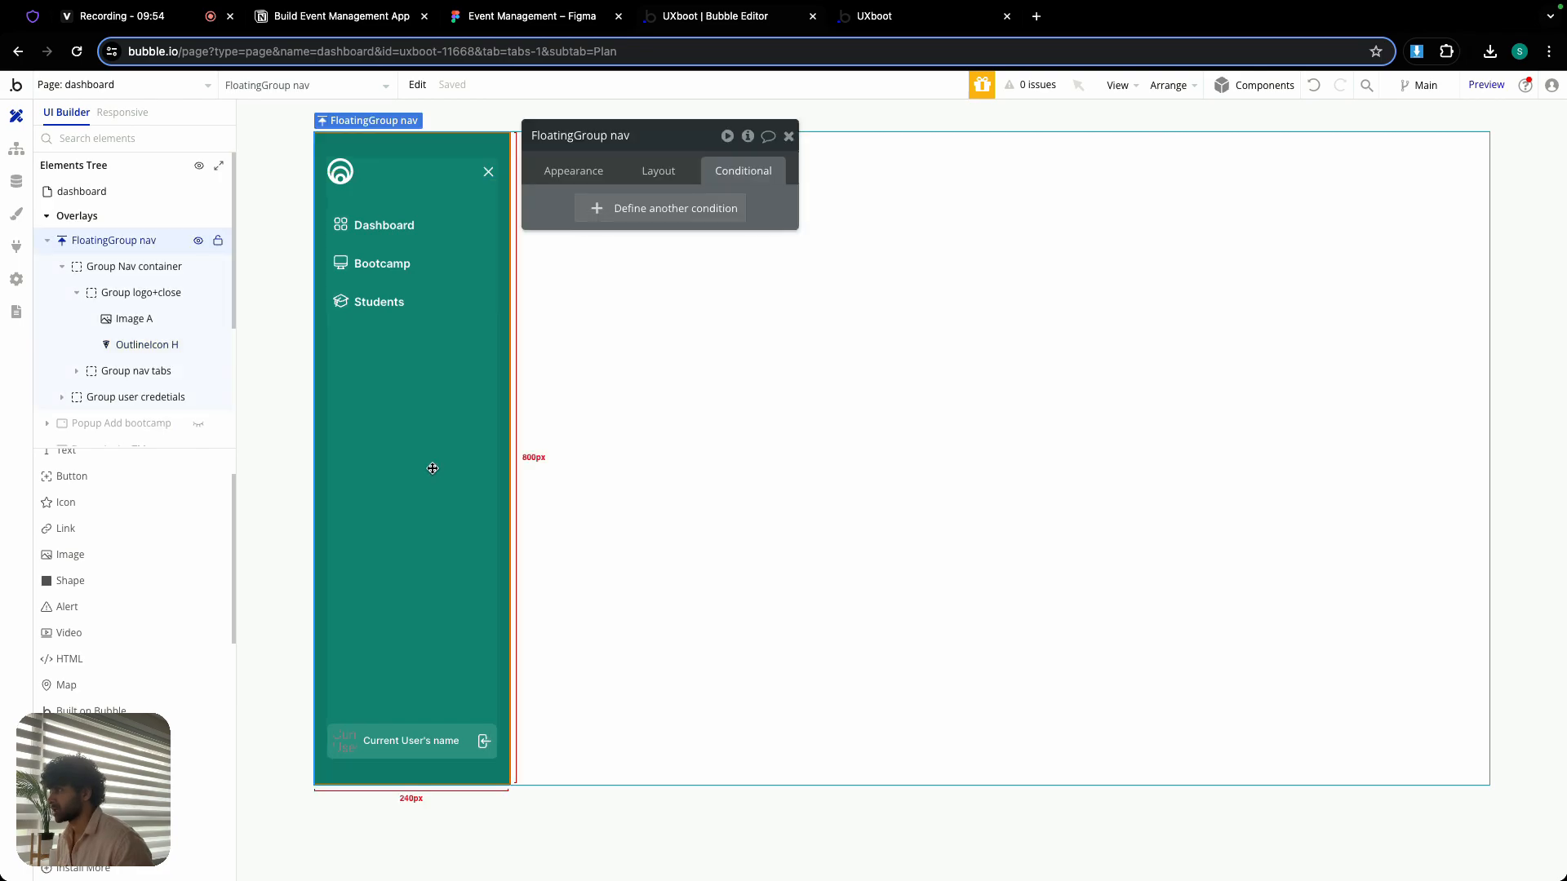
{"action": "left_click", "coordinate": [666, 169]}
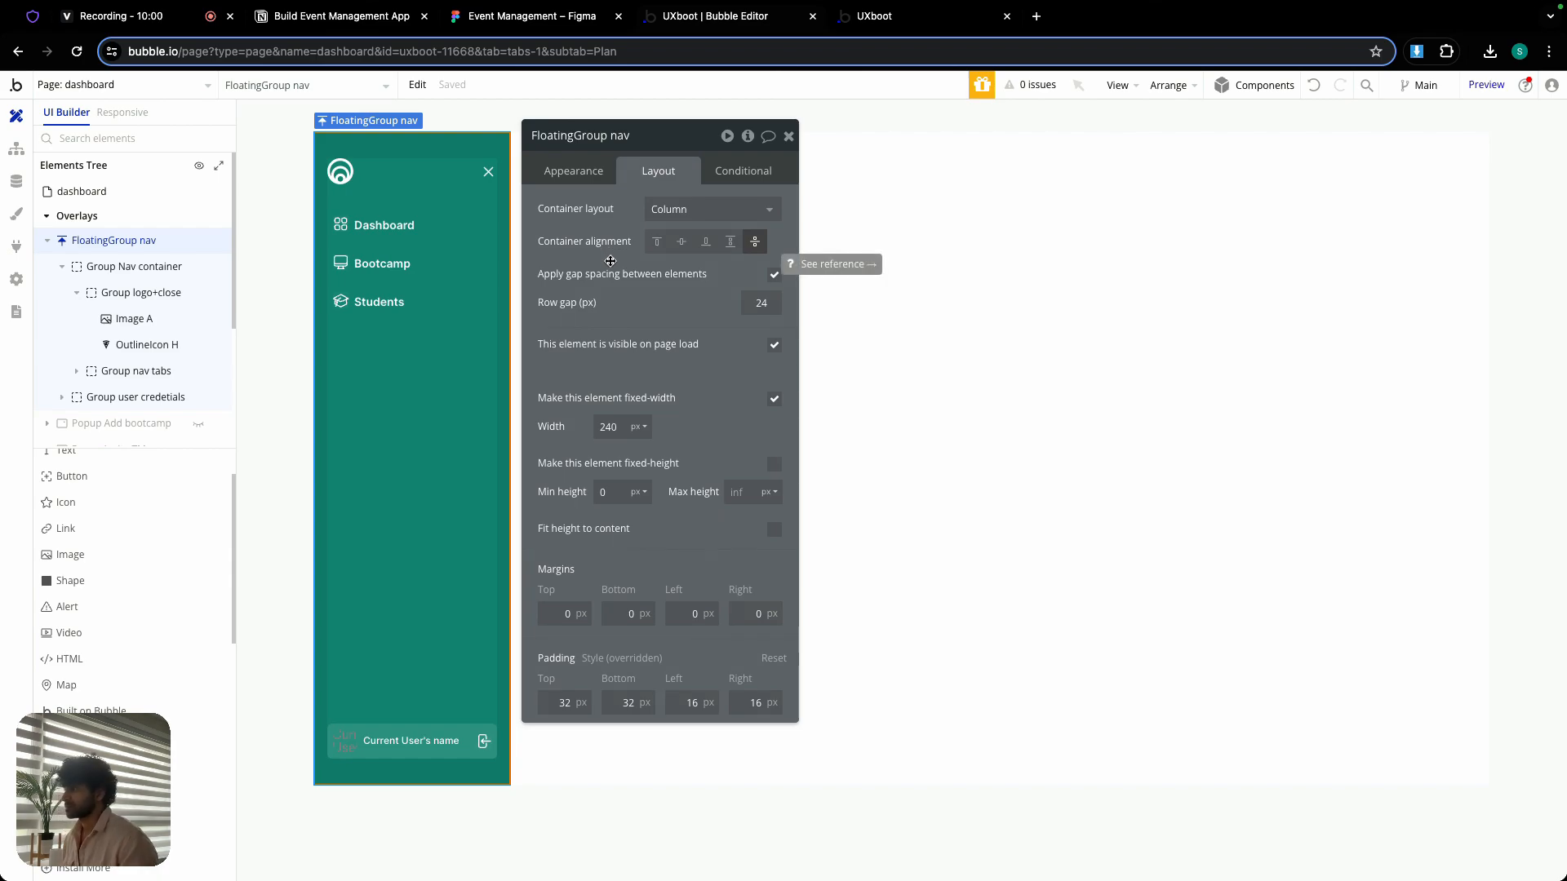
{"action": "left_click", "coordinate": [722, 167]}
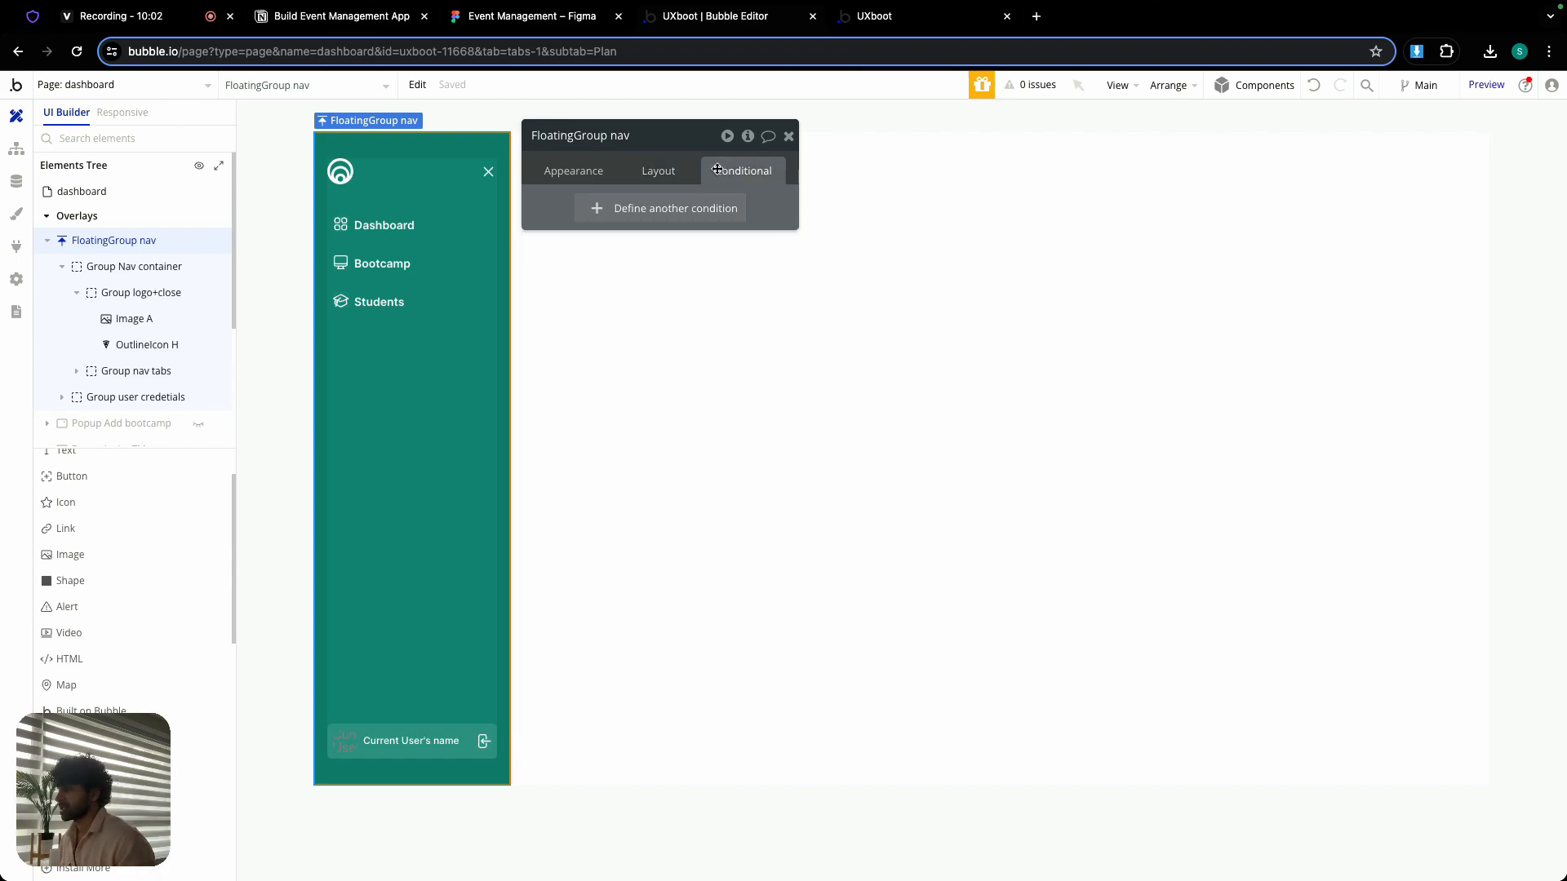
{"action": "left_click", "coordinate": [680, 211]}
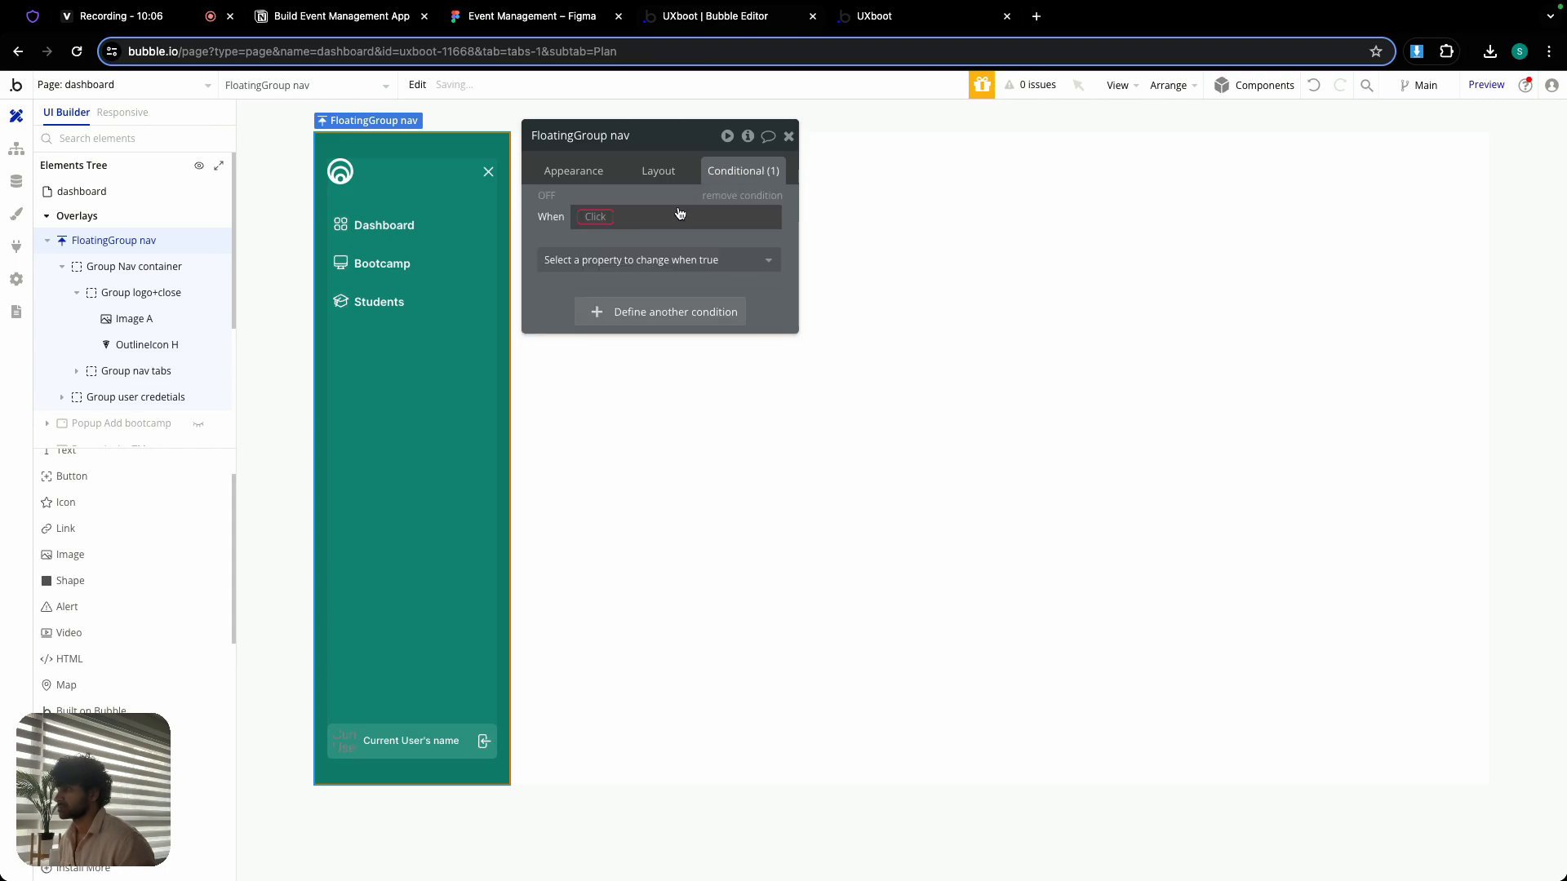
{"action": "right_click", "coordinate": [600, 217]}
{"action": "left_click", "coordinate": [708, 194]}
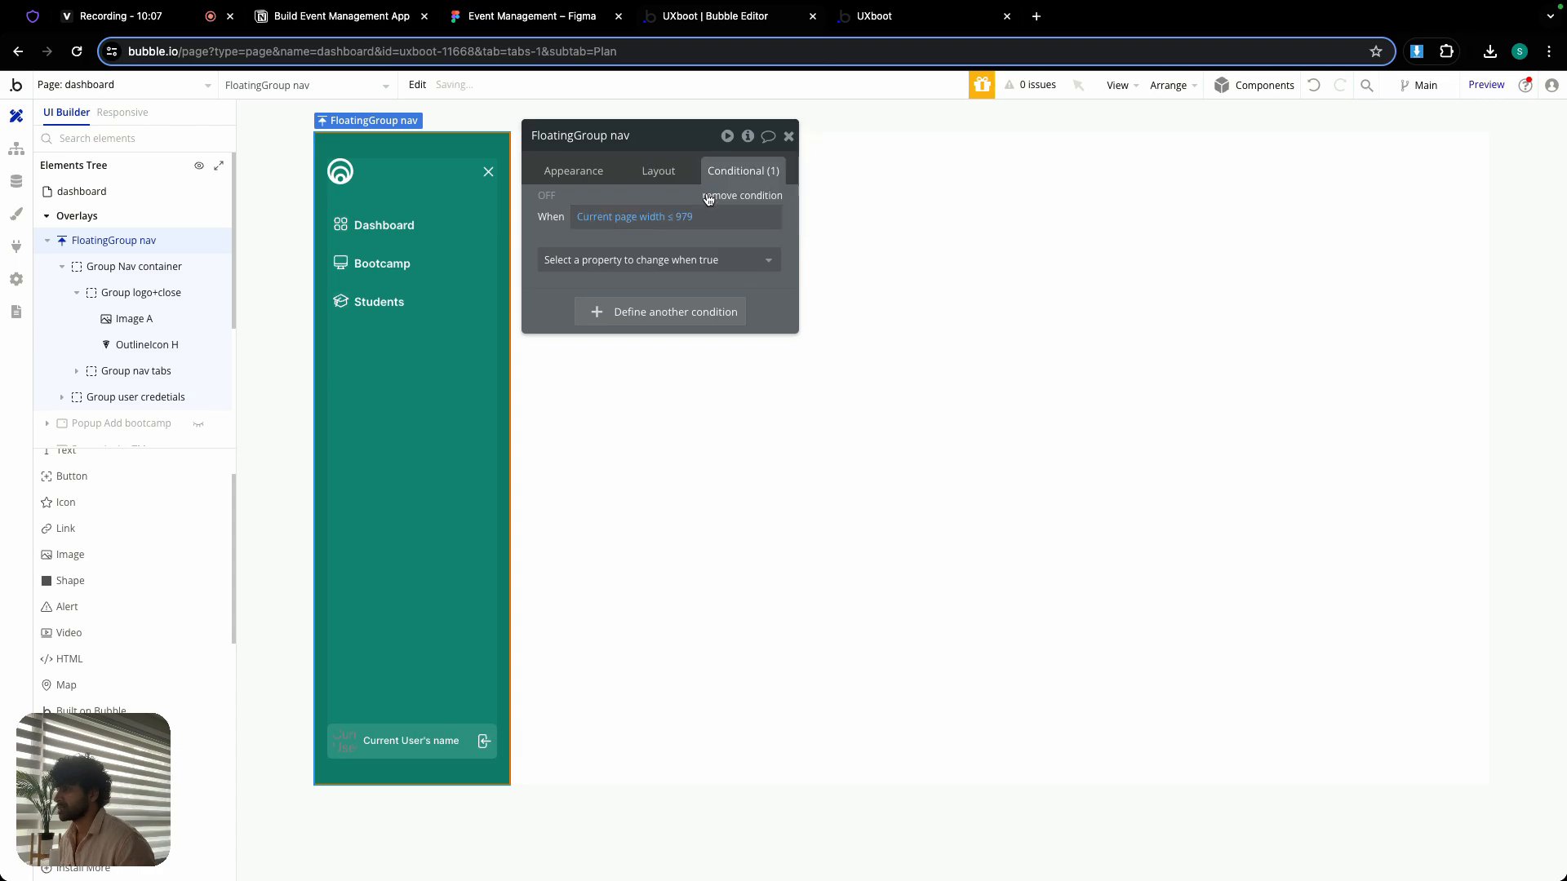
{"action": "left_click", "coordinate": [683, 262]}
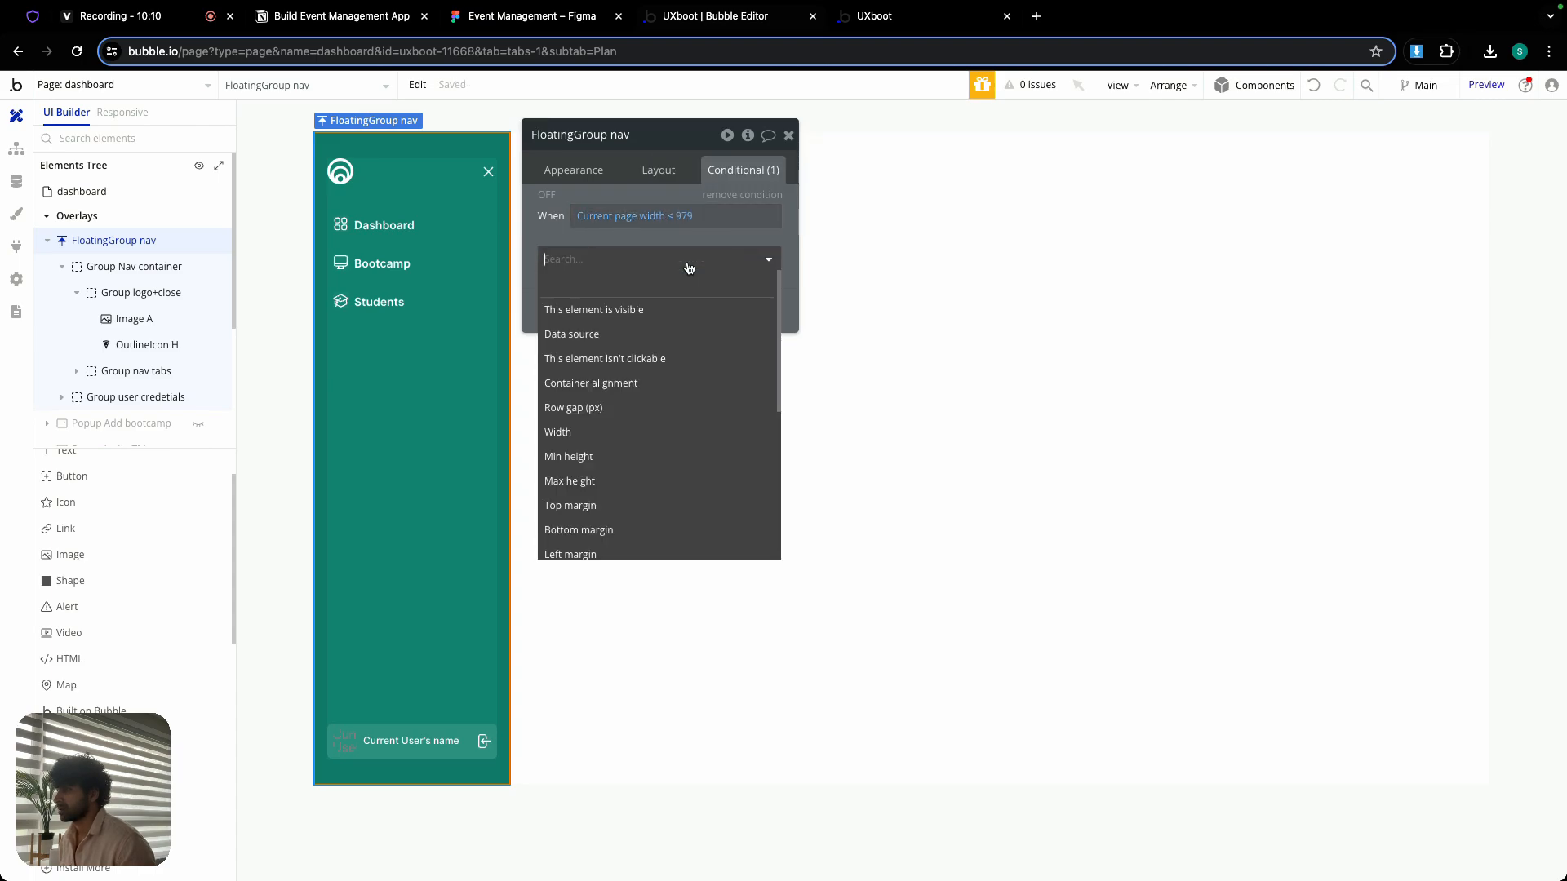
{"action": "left_click", "coordinate": [684, 309]}
{"action": "left_click", "coordinate": [755, 258]}
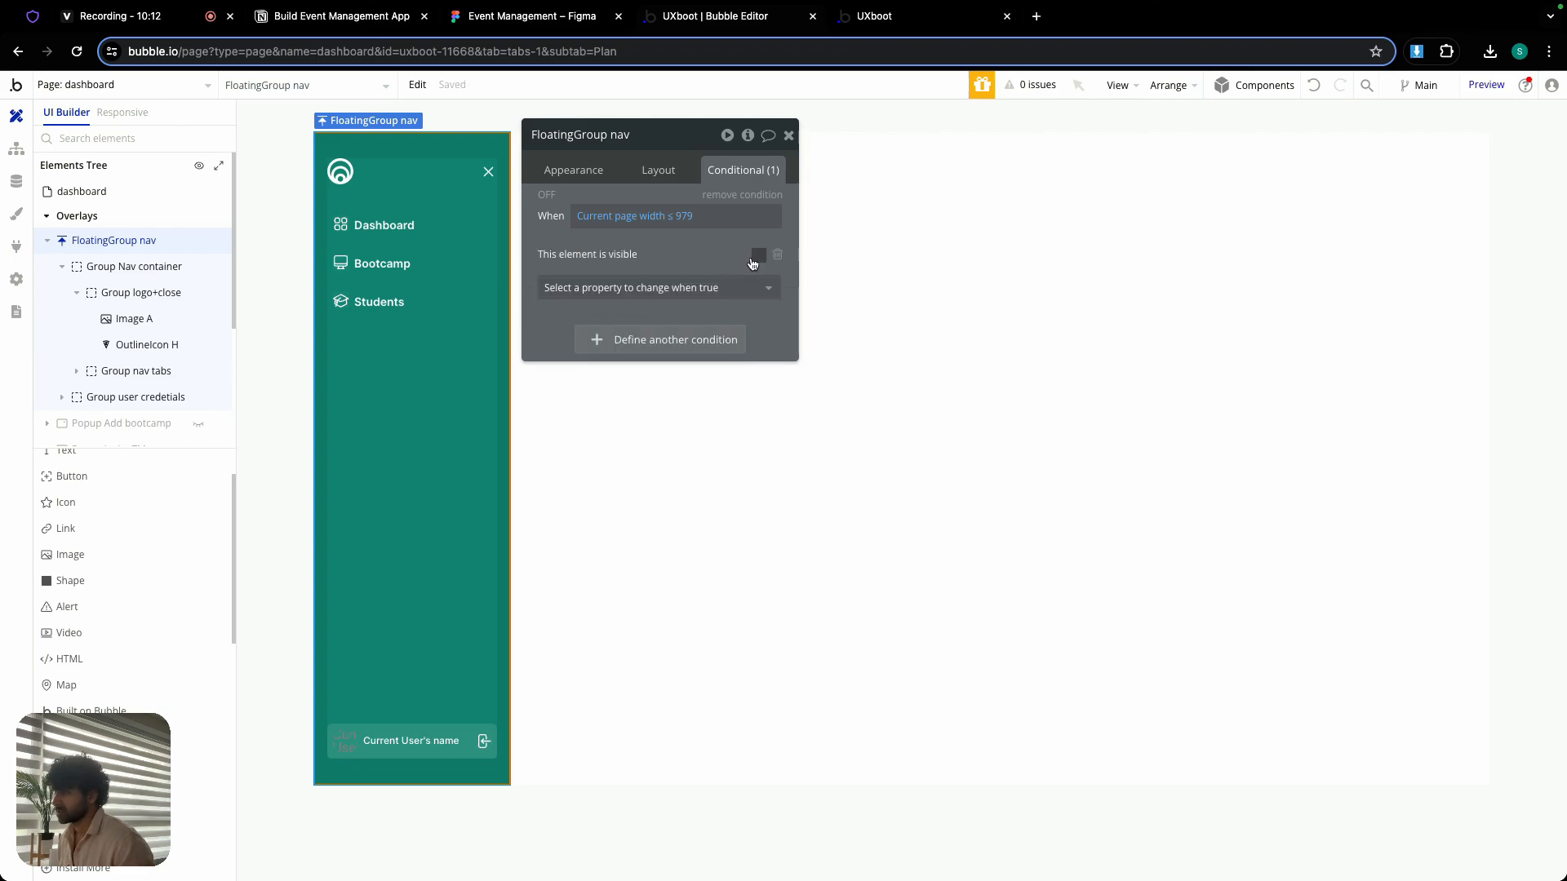
{"action": "left_click", "coordinate": [789, 135]}
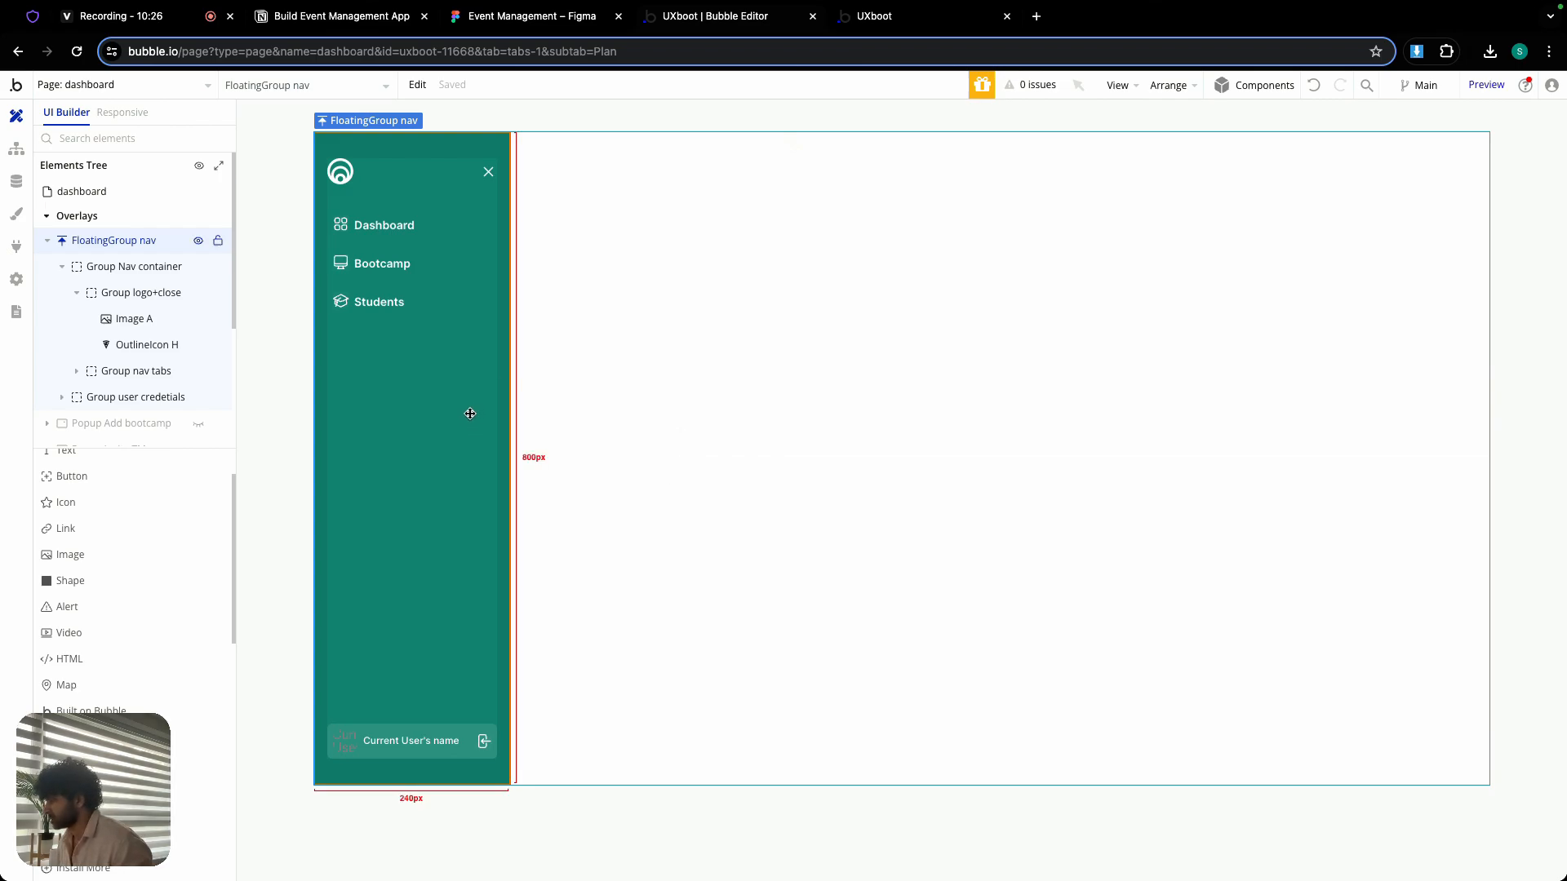
{"action": "scroll", "coordinate": [85, 702], "scroll_direction": "down", "scroll_amount": 5}
{"action": "scroll", "coordinate": [88, 705], "scroll_direction": "down", "scroll_amount": 3}
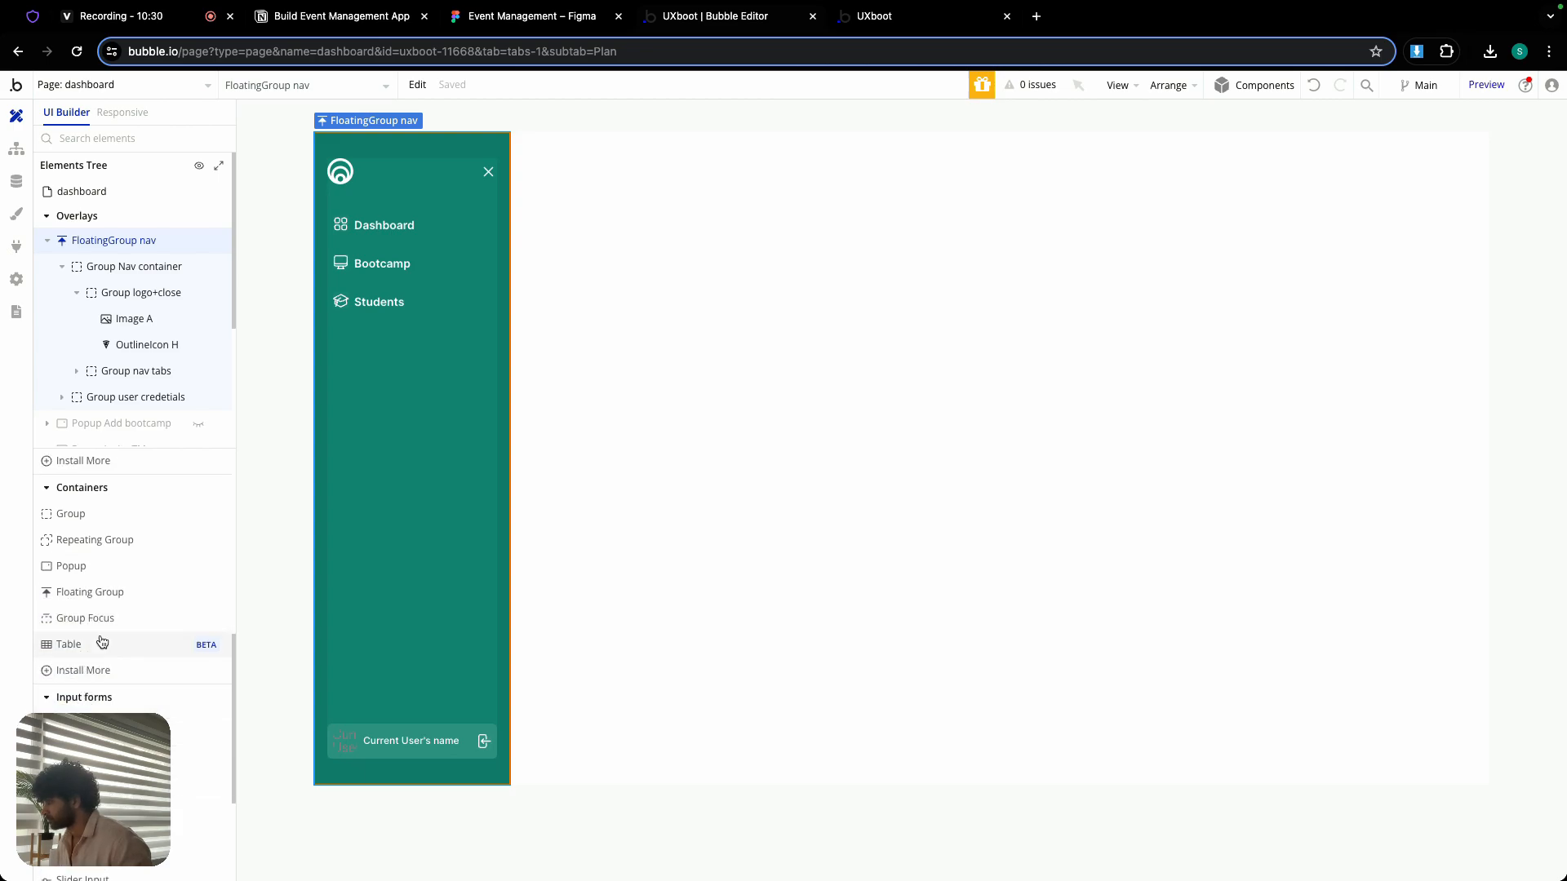
{"action": "left_click", "coordinate": [116, 596]}
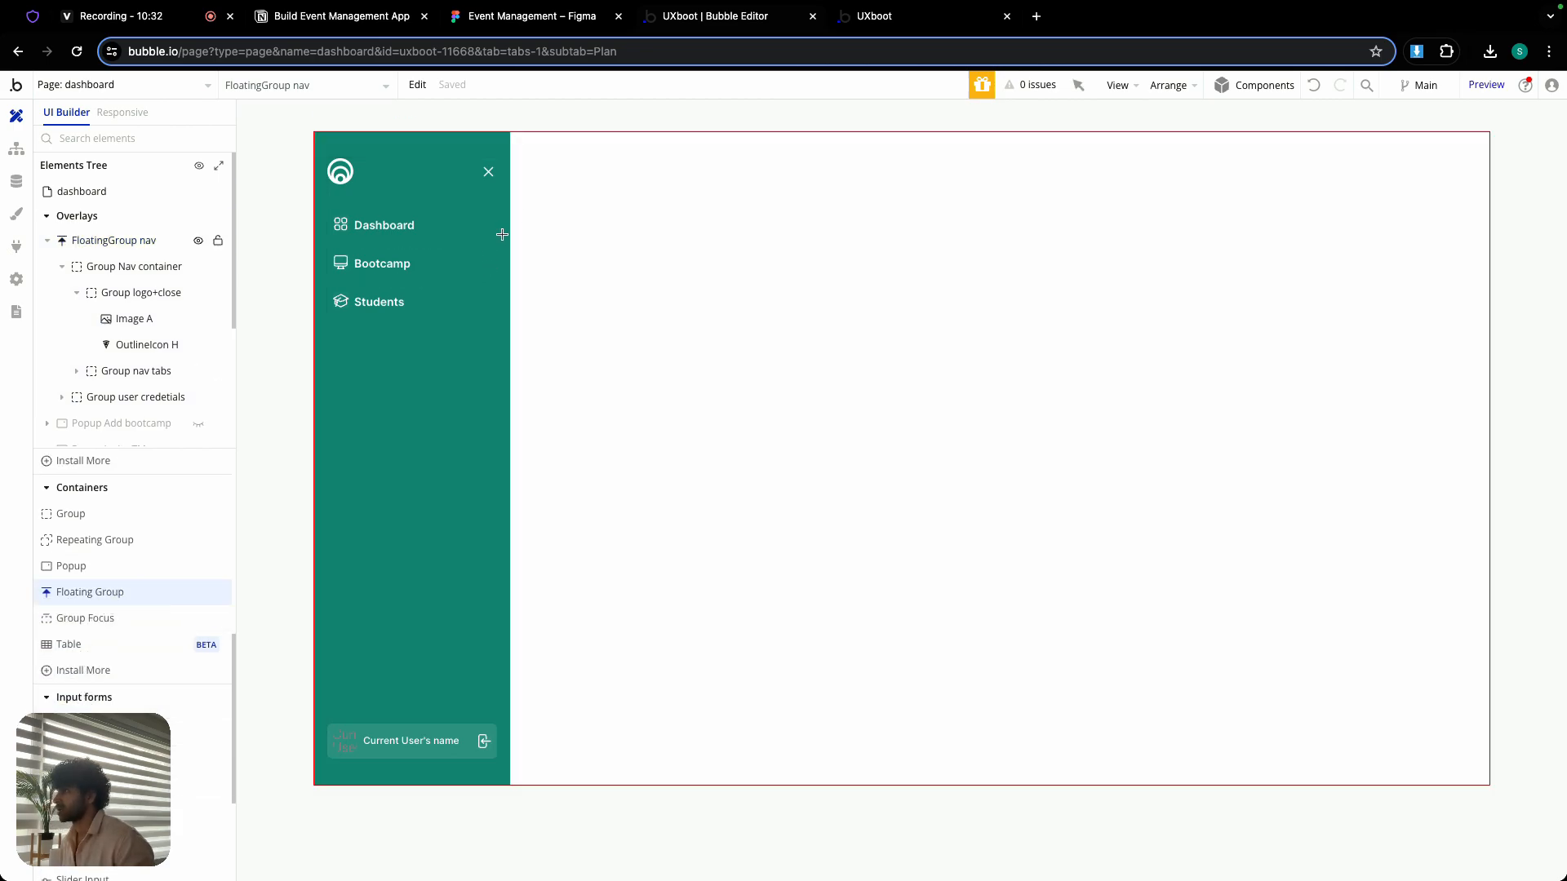
{"action": "left_click_drag", "start_coordinate": [566, 167], "coordinate": [904, 228]}
{"action": "double_click", "coordinate": [627, 129]}
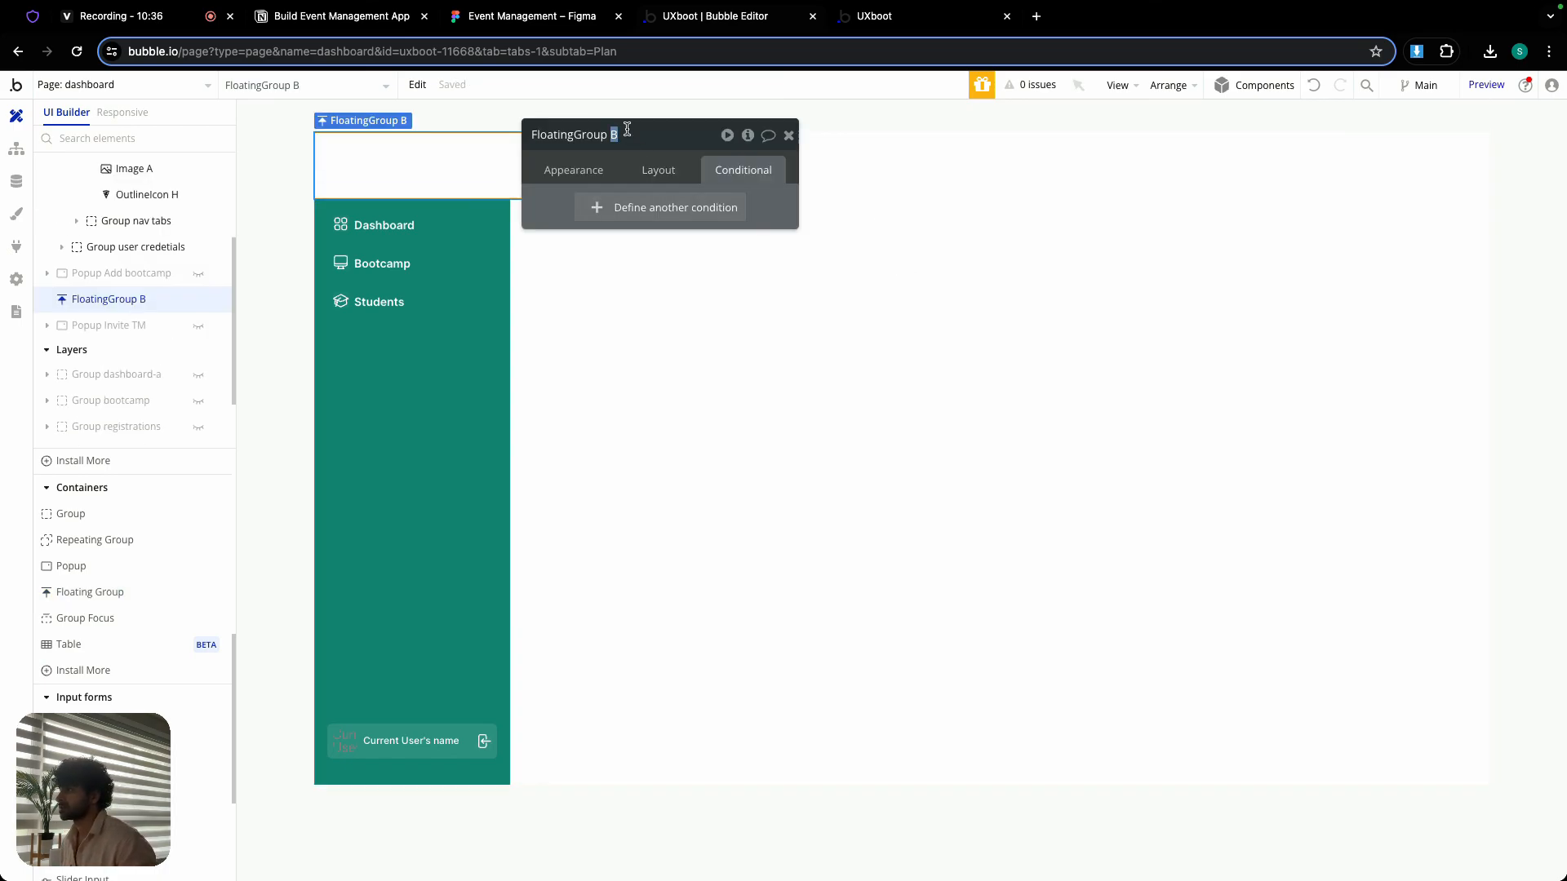
{"action": "type", "text": "me"}
{"action": "type", "text": "o"}
{"action": "key", "text": "BackSpace"}
{"action": "type", "text": "obile"}
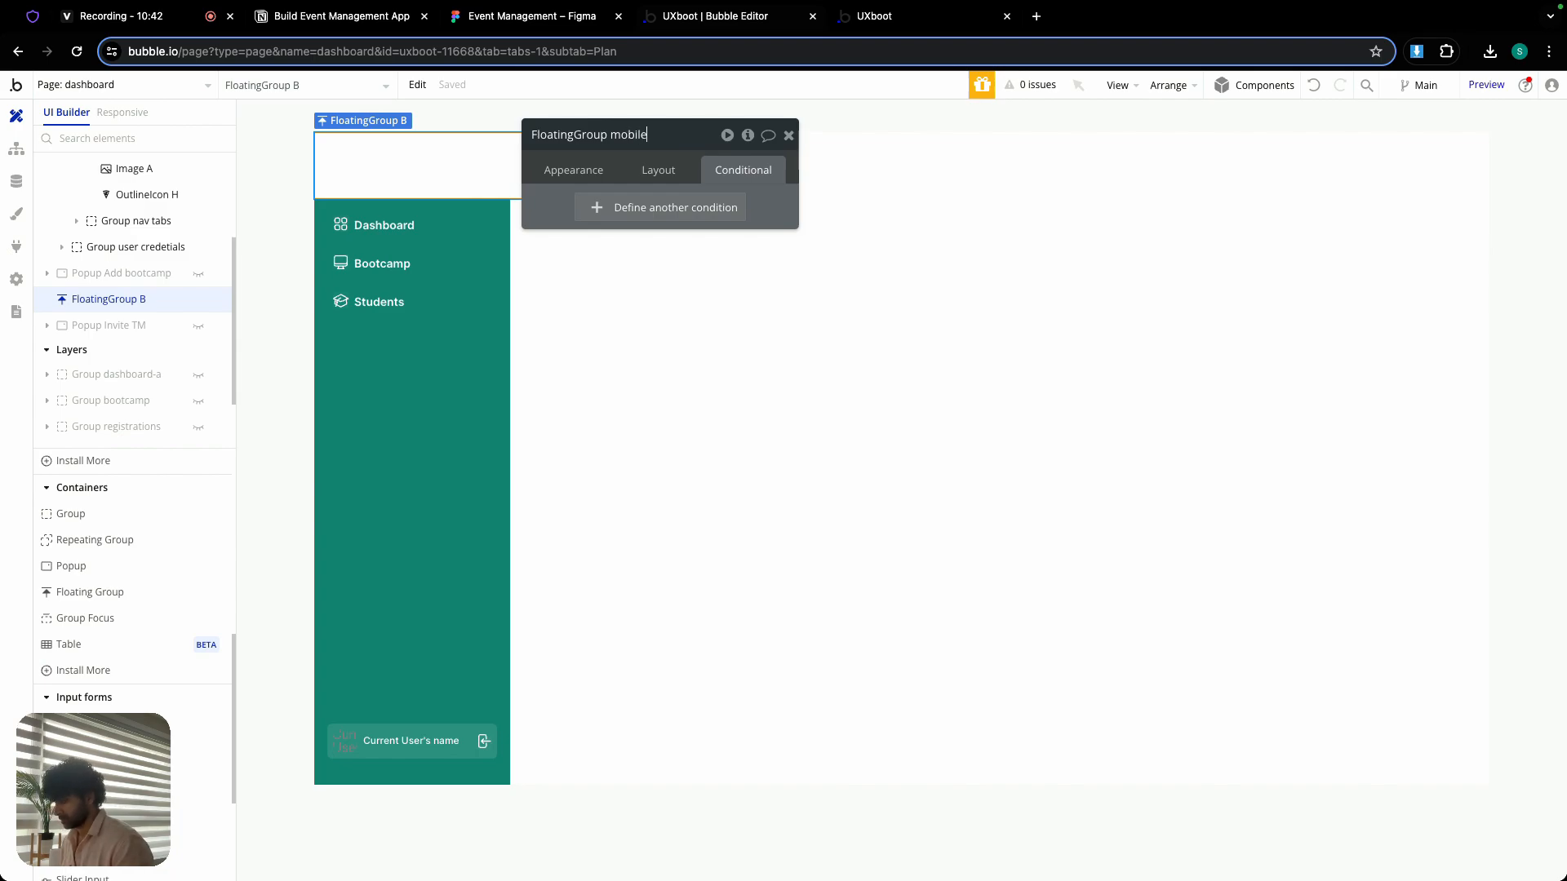
{"action": "key", "text": "BackSpace"}
{"action": "key", "text": "BackSpace"}
{"action": "key", "text": "BackSpace"}
{"action": "key", "text": "BackSpace"}
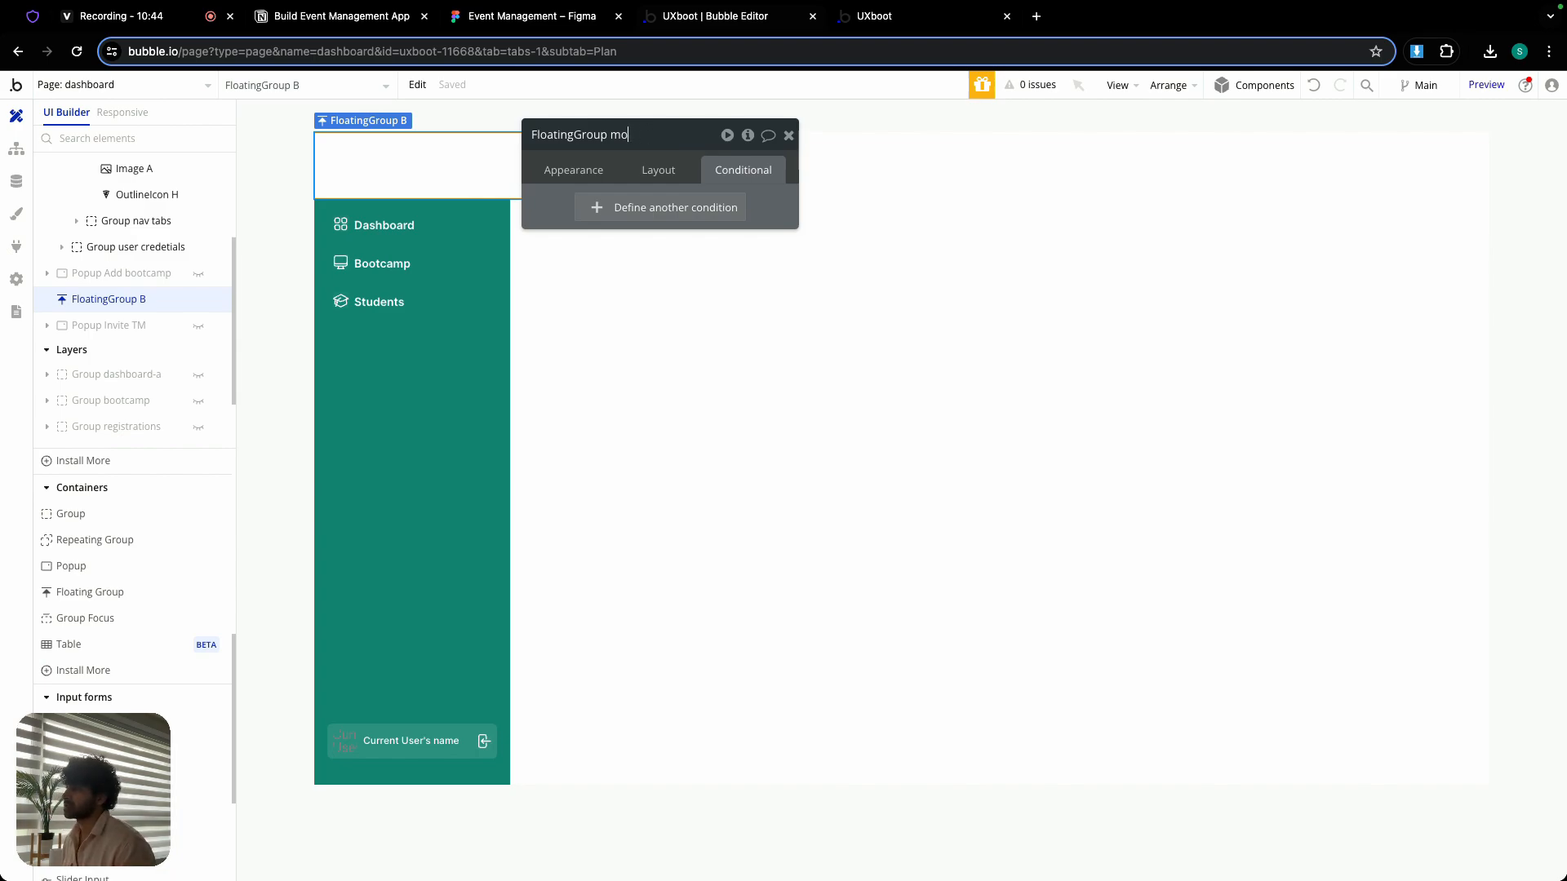
{"action": "key", "text": "Return"}
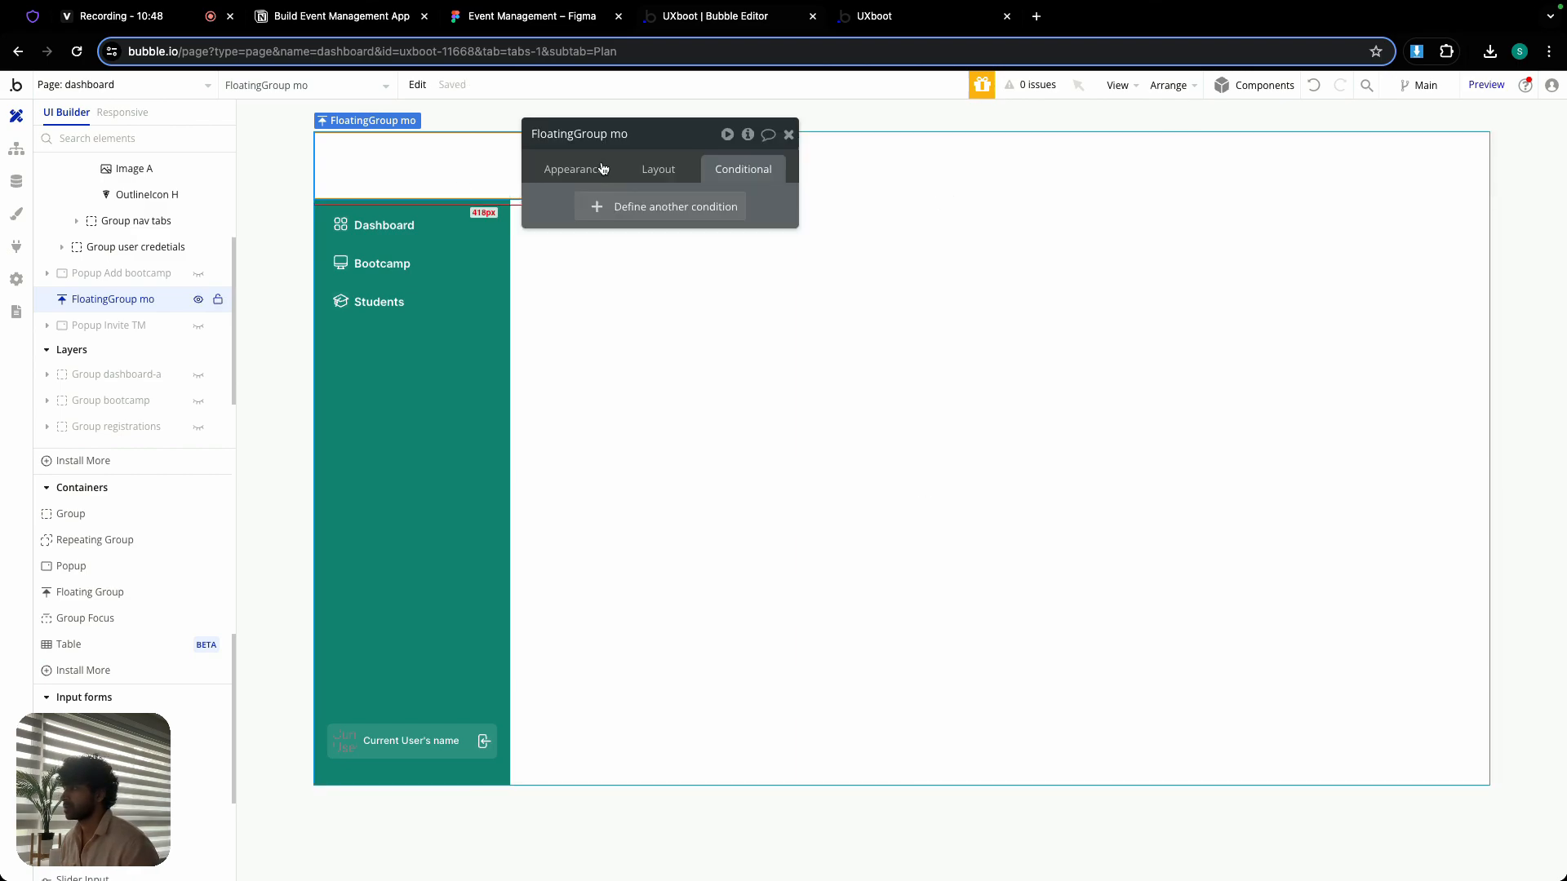
{"action": "key", "text": "Delete"}
- Open the index page and copy its FloatingGroup header
{"action": "left_click", "coordinate": [144, 75]}
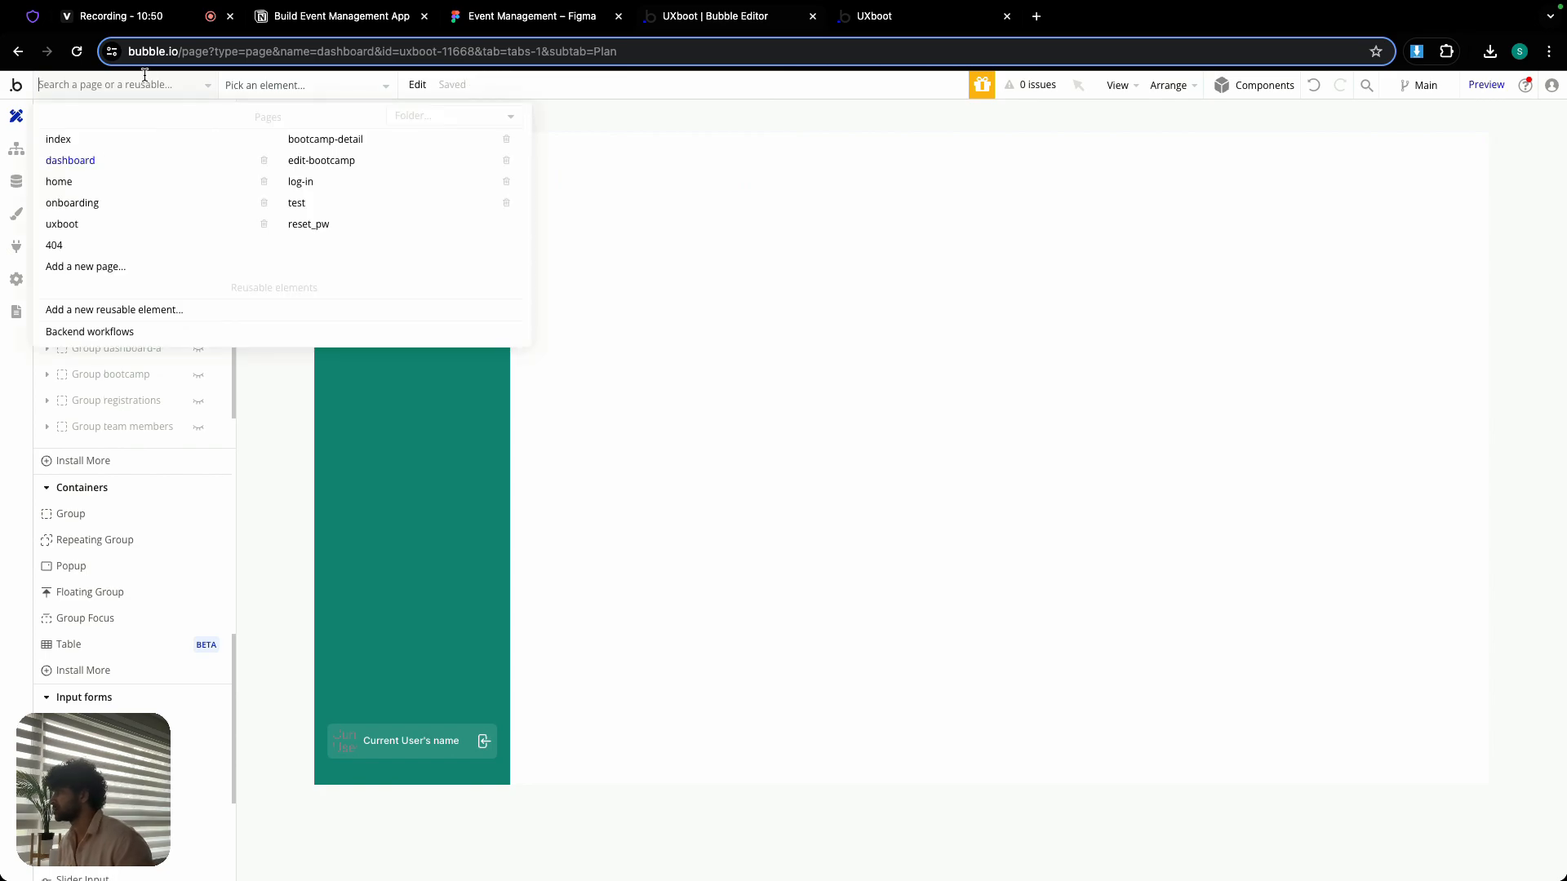
{"action": "left_click", "coordinate": [77, 140]}
{"action": "double_click", "coordinate": [356, 170]}
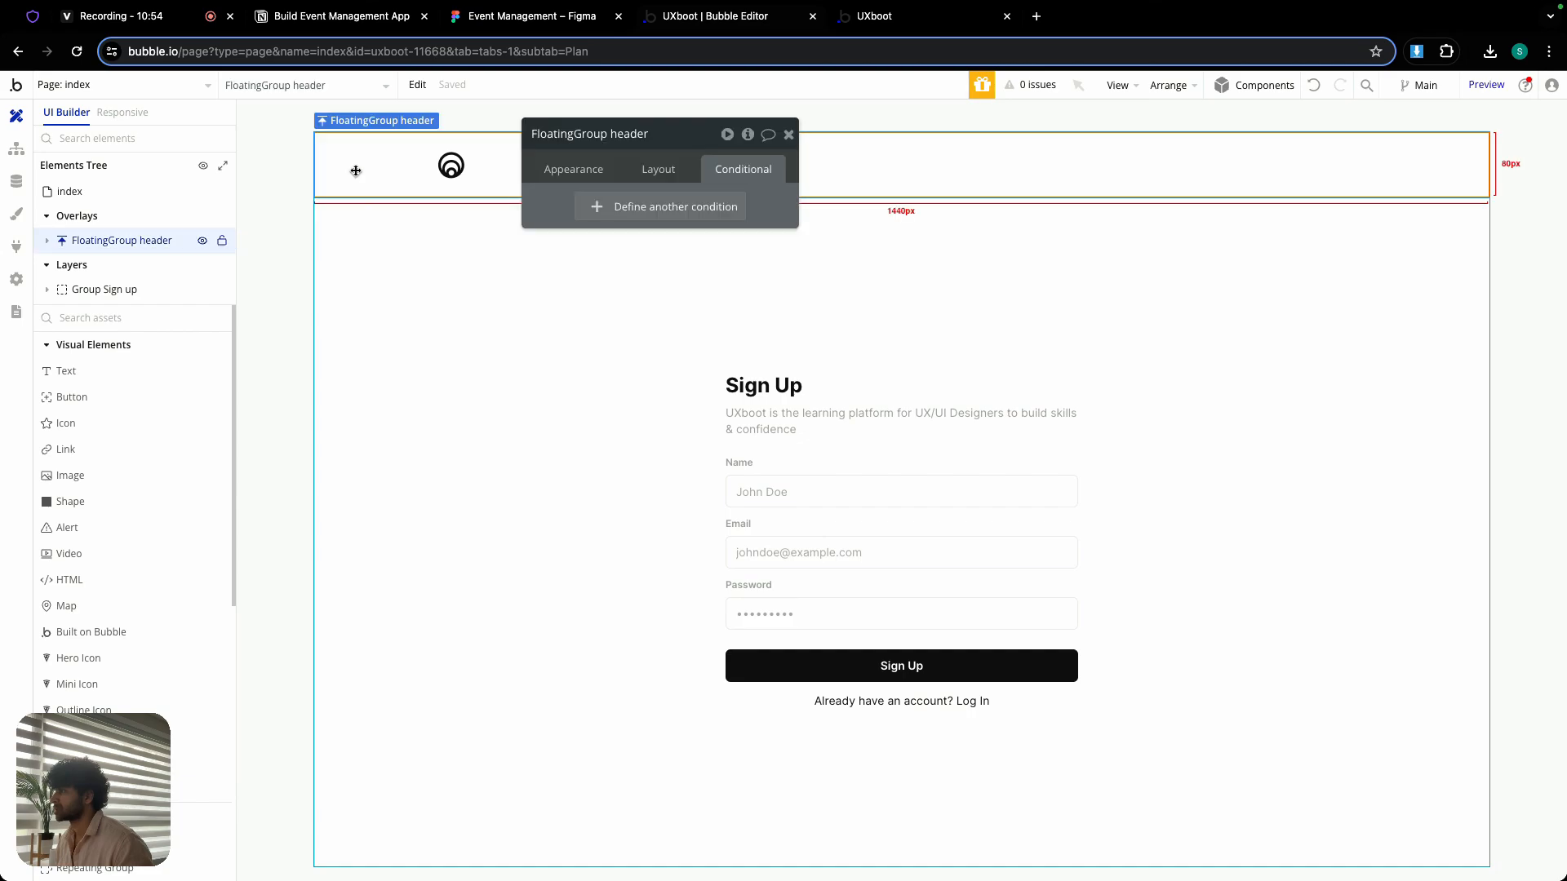
{"action": "right_click", "coordinate": [355, 171]}
{"action": "left_click", "coordinate": [380, 326]}
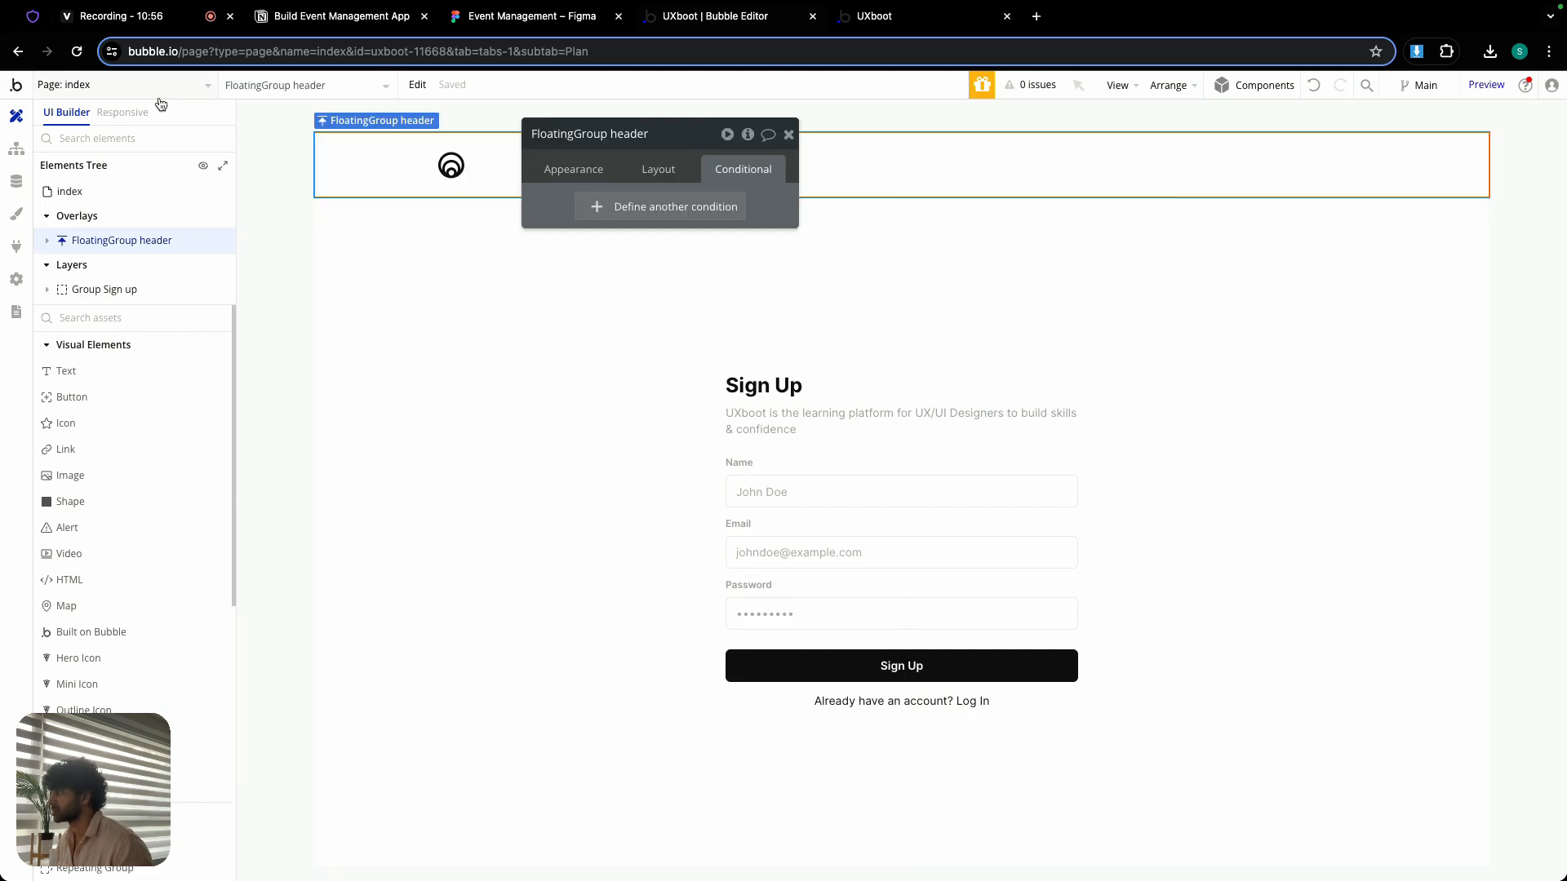
- Open the dashboard page and paste the copied FloatingGroup header onto it
{"action": "left_click", "coordinate": [147, 84]}
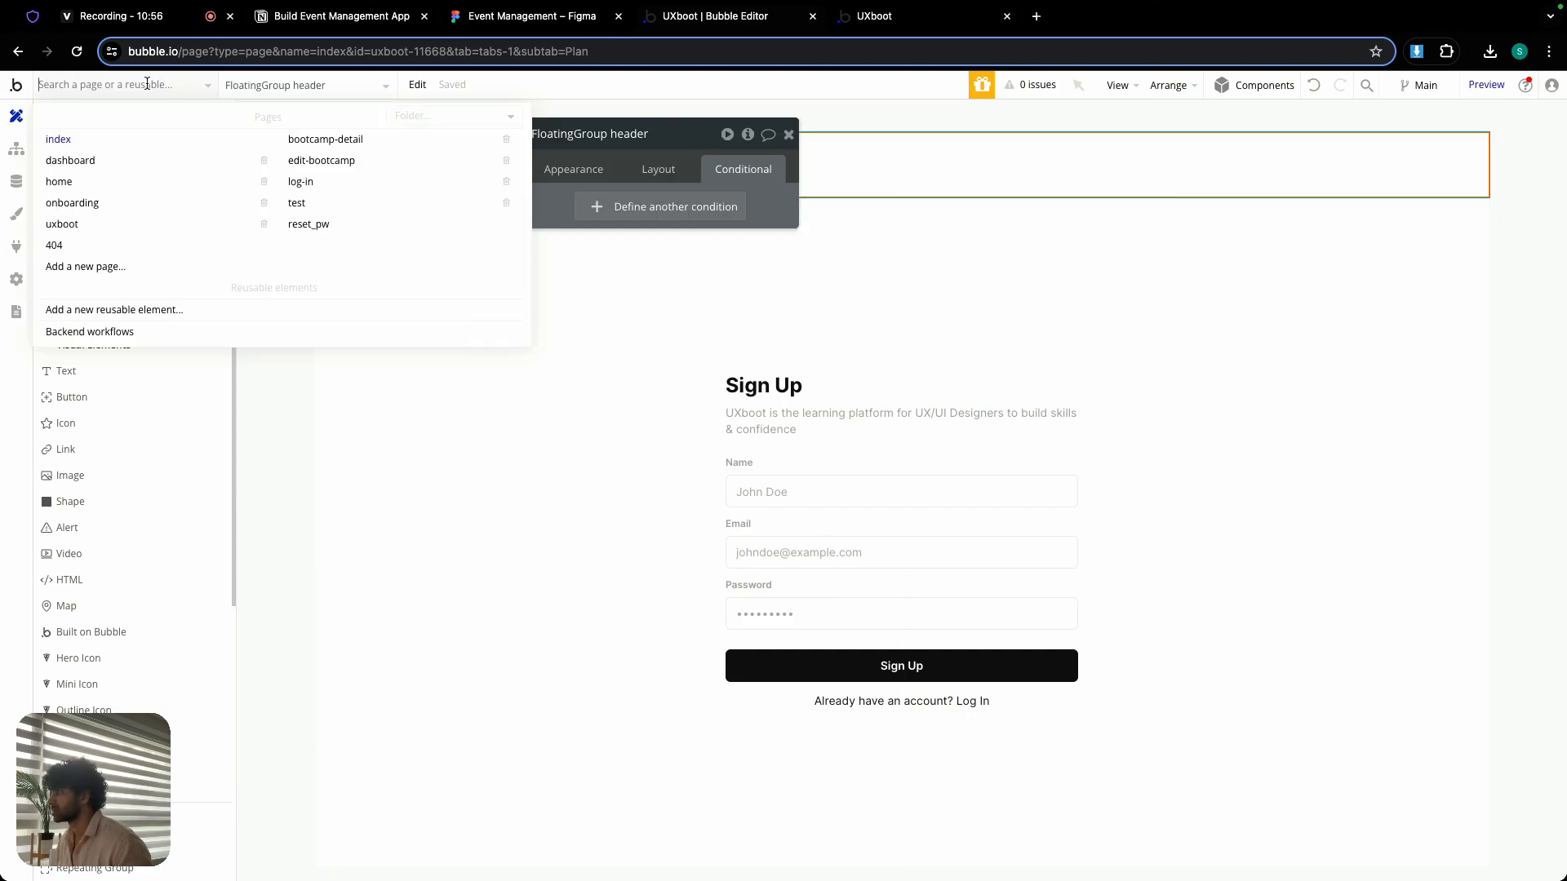
{"action": "left_click", "coordinate": [76, 168]}
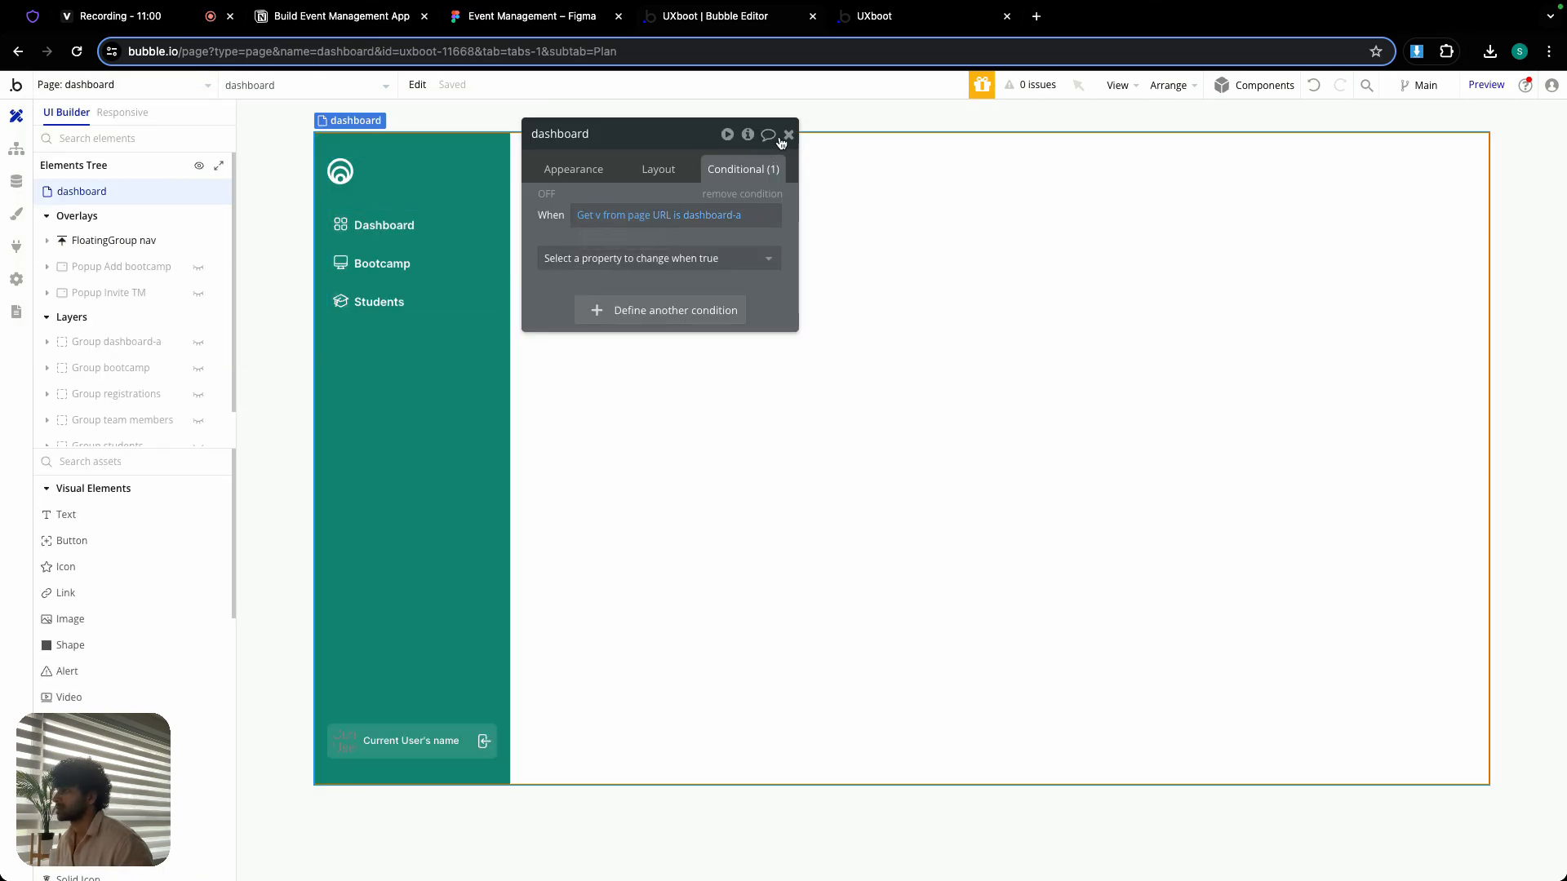
{"action": "left_click", "coordinate": [789, 136]}
{"action": "right_click", "coordinate": [790, 169]}
{"action": "left_click", "coordinate": [795, 133]}
{"action": "left_click", "coordinate": [795, 135]}
{"action": "right_click", "coordinate": [798, 155]}
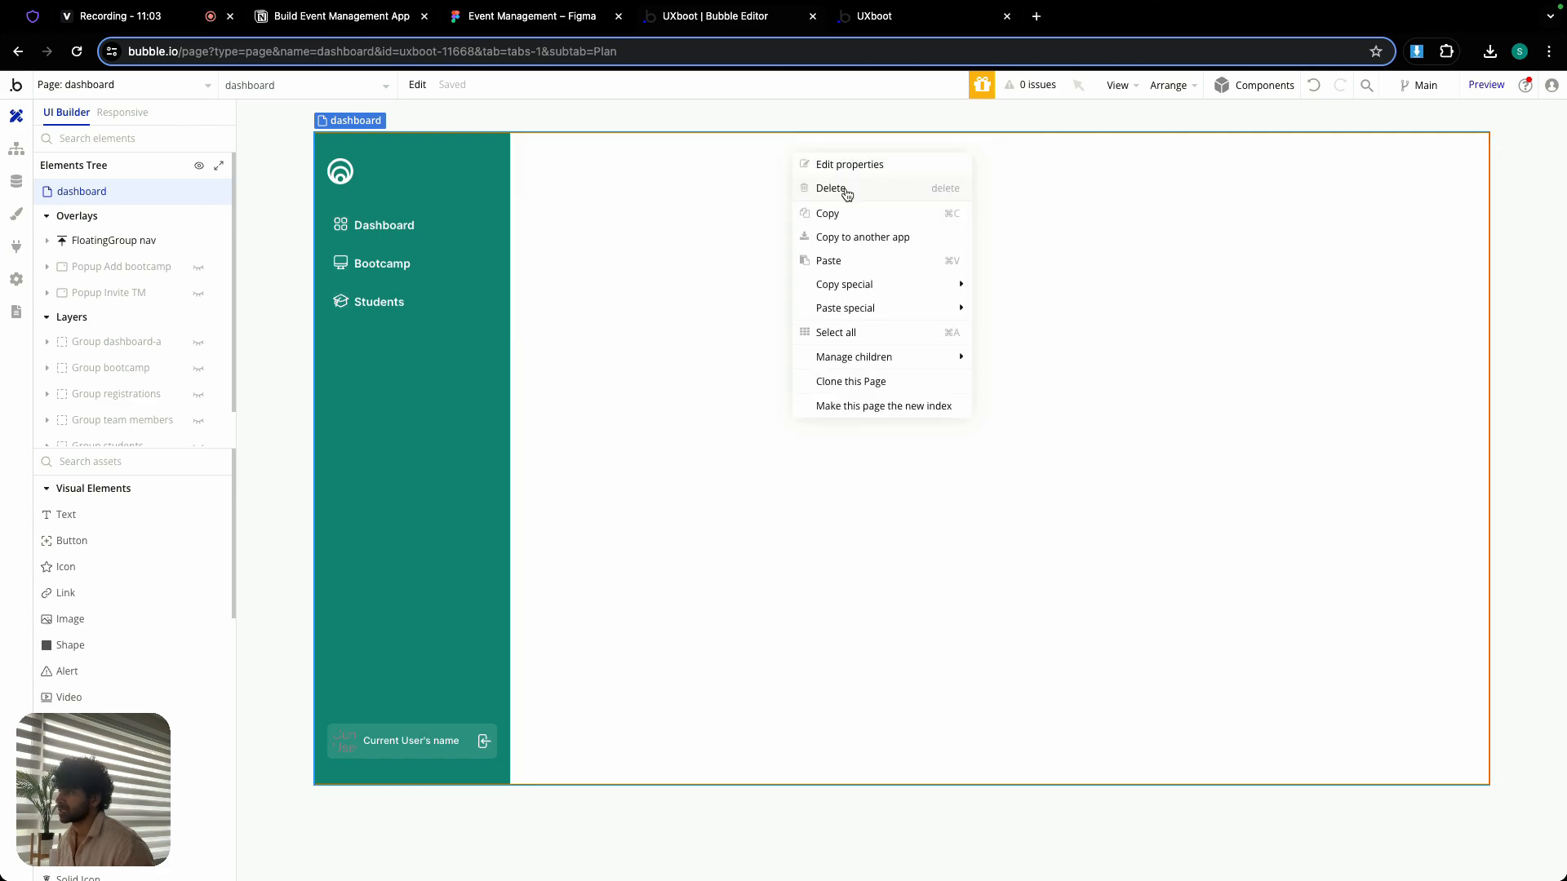
{"action": "left_click", "coordinate": [845, 260]}
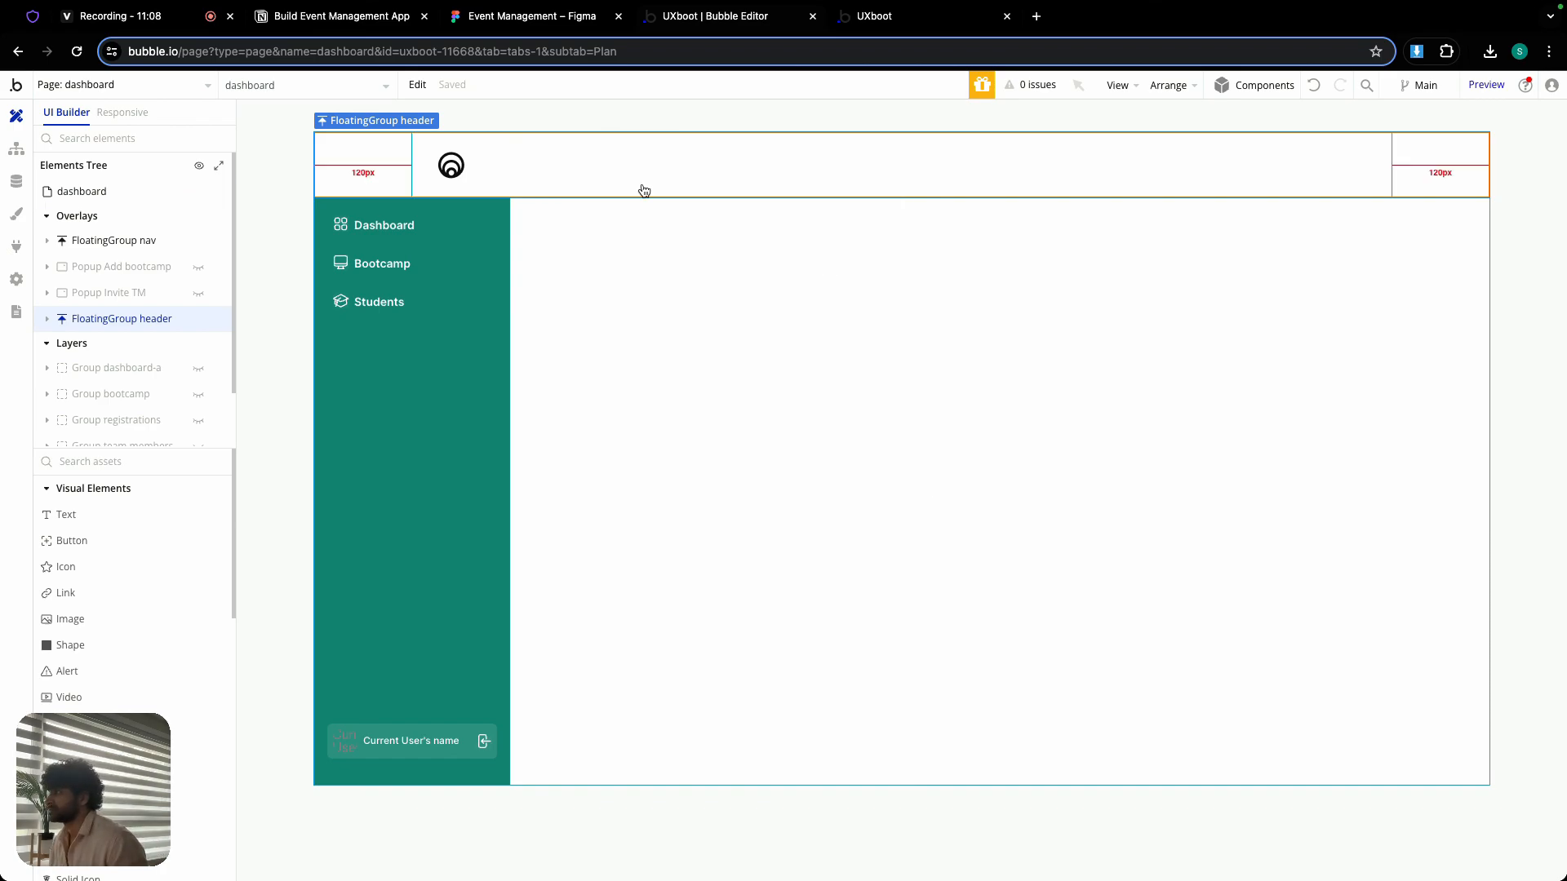
- Set the left and right padding of Group inner in the dashboard's FloatingGroup header to 24 px
{"action": "double_click", "coordinate": [640, 189]}
{"action": "left_click", "coordinate": [651, 169]}
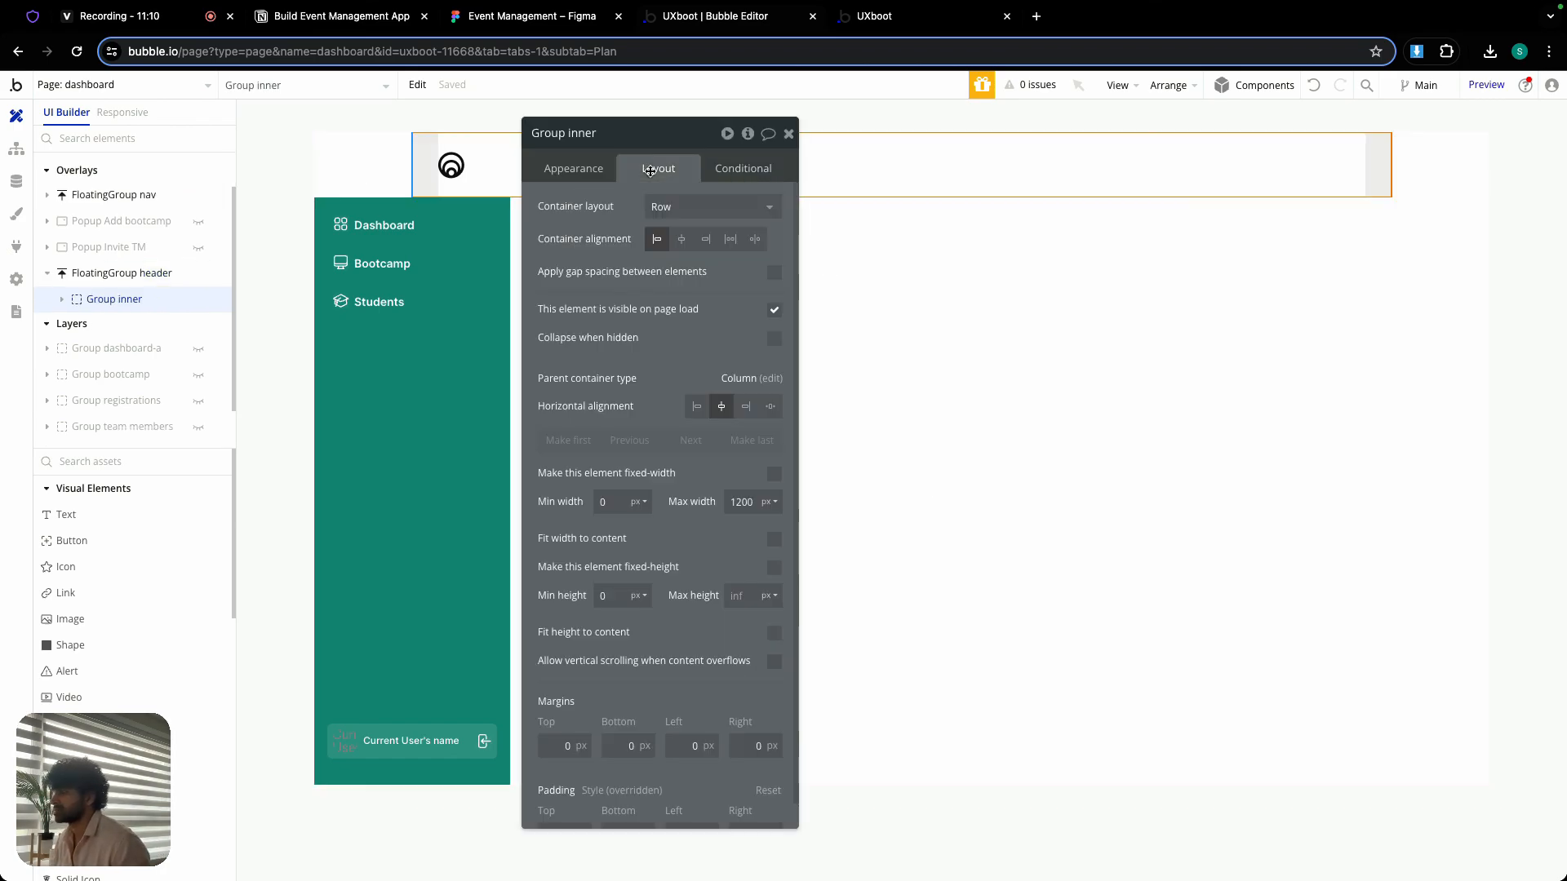
{"action": "scroll", "coordinate": [660, 697], "scroll_direction": "down", "scroll_amount": 1}
{"action": "scroll", "coordinate": [660, 697], "scroll_direction": "down", "scroll_amount": 1}
{"action": "left_click", "coordinate": [690, 809]}
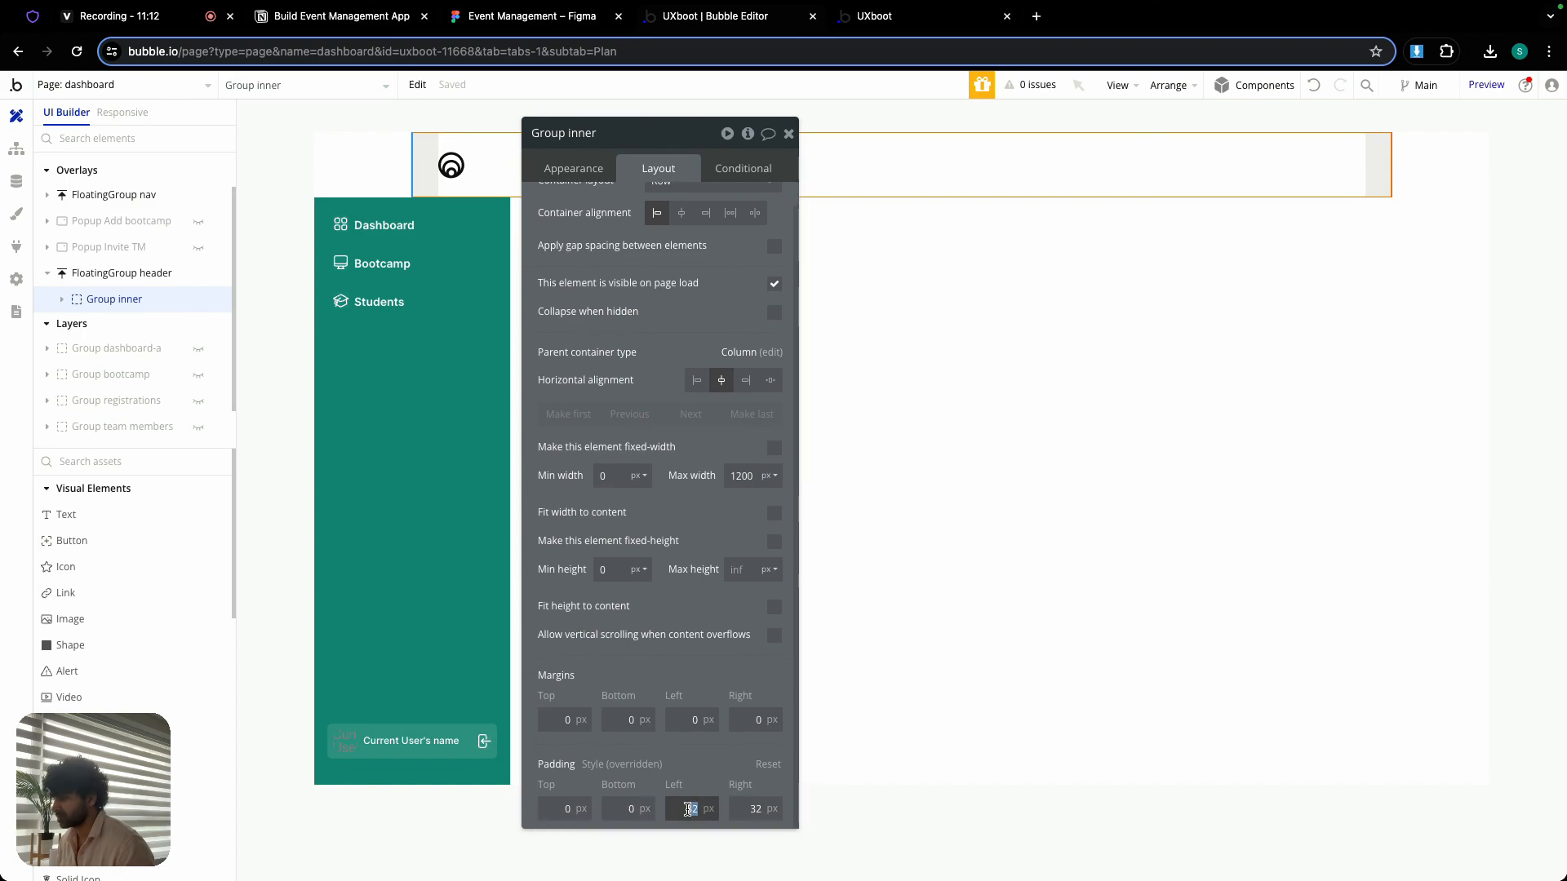
{"action": "type", "text": "24"}
{"action": "key", "text": "Tab"}
{"action": "type", "text": "24"}
{"action": "left_click", "coordinate": [703, 748]}
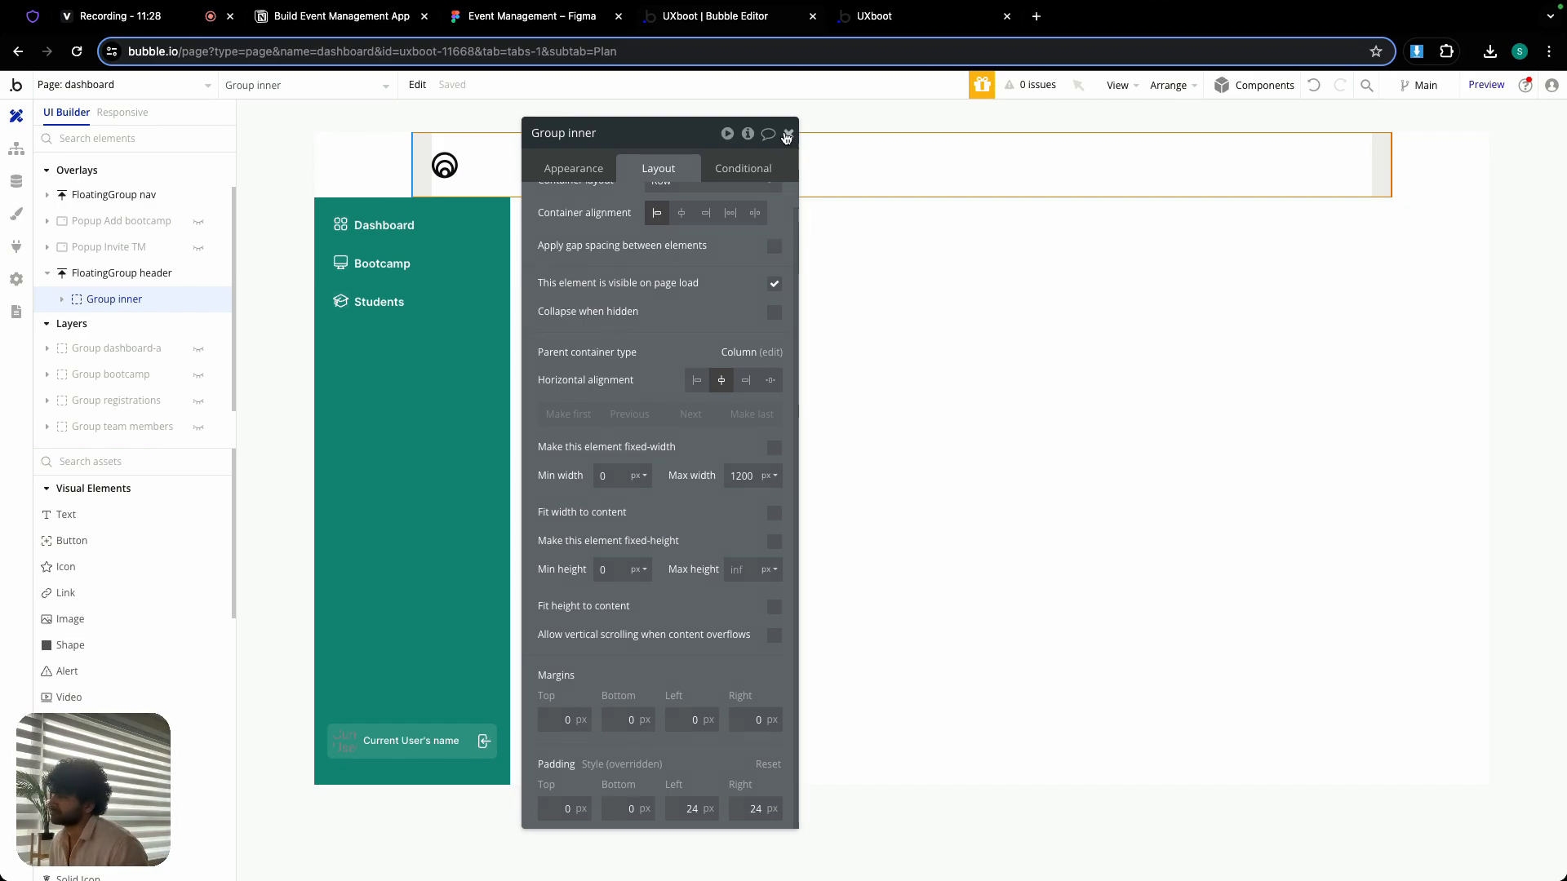
- Replace the static image of the header's Image logo with Logo White.png from the event management asset folder in Downloads
{"action": "left_click", "coordinate": [445, 167]}
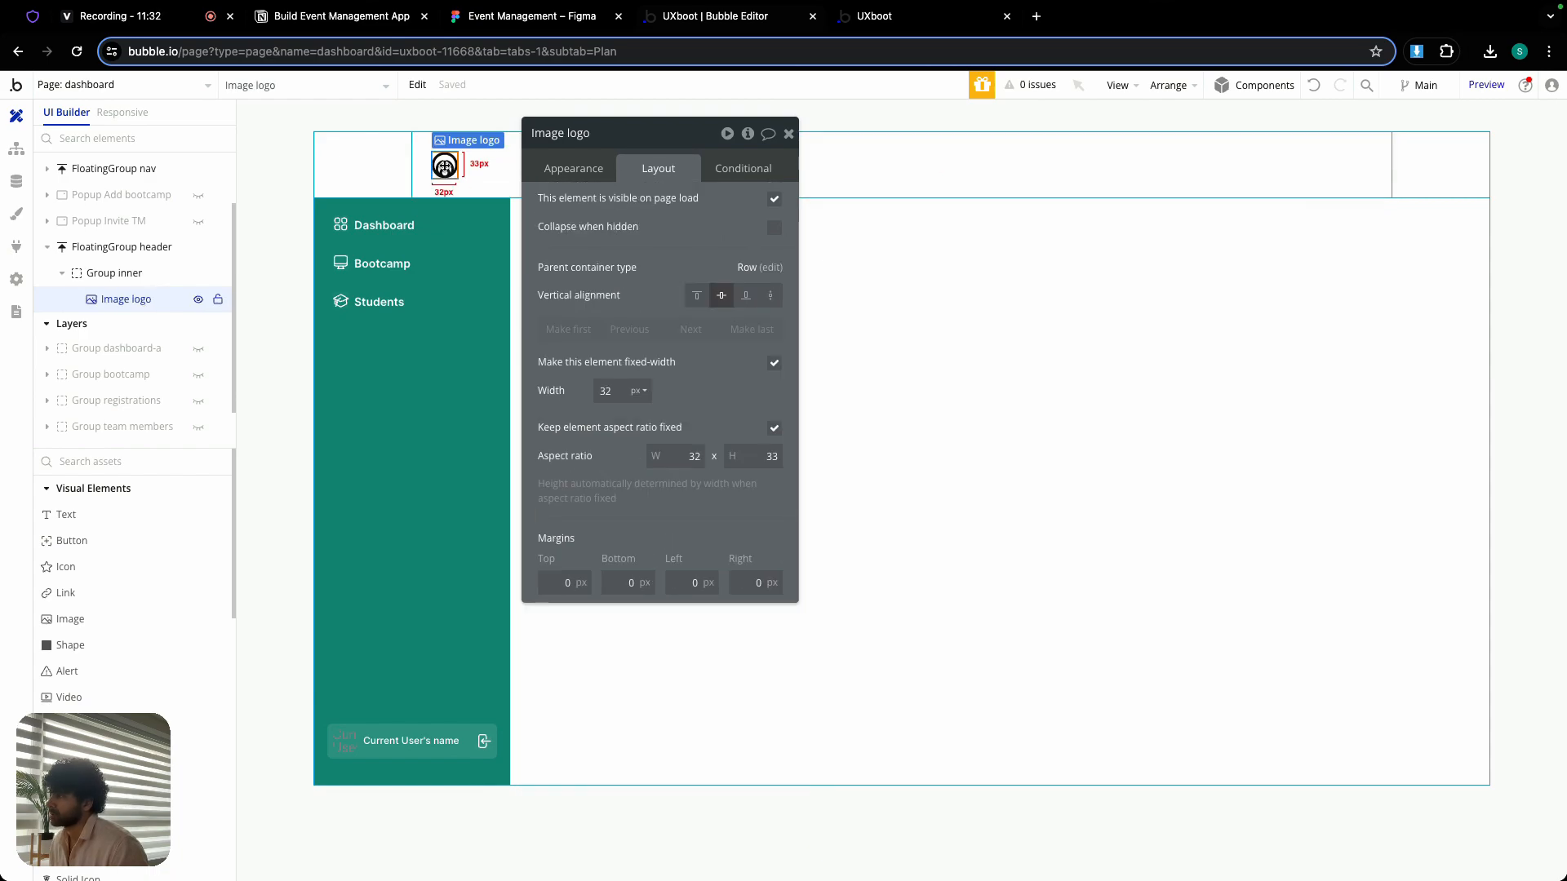
{"action": "left_click", "coordinate": [577, 169]}
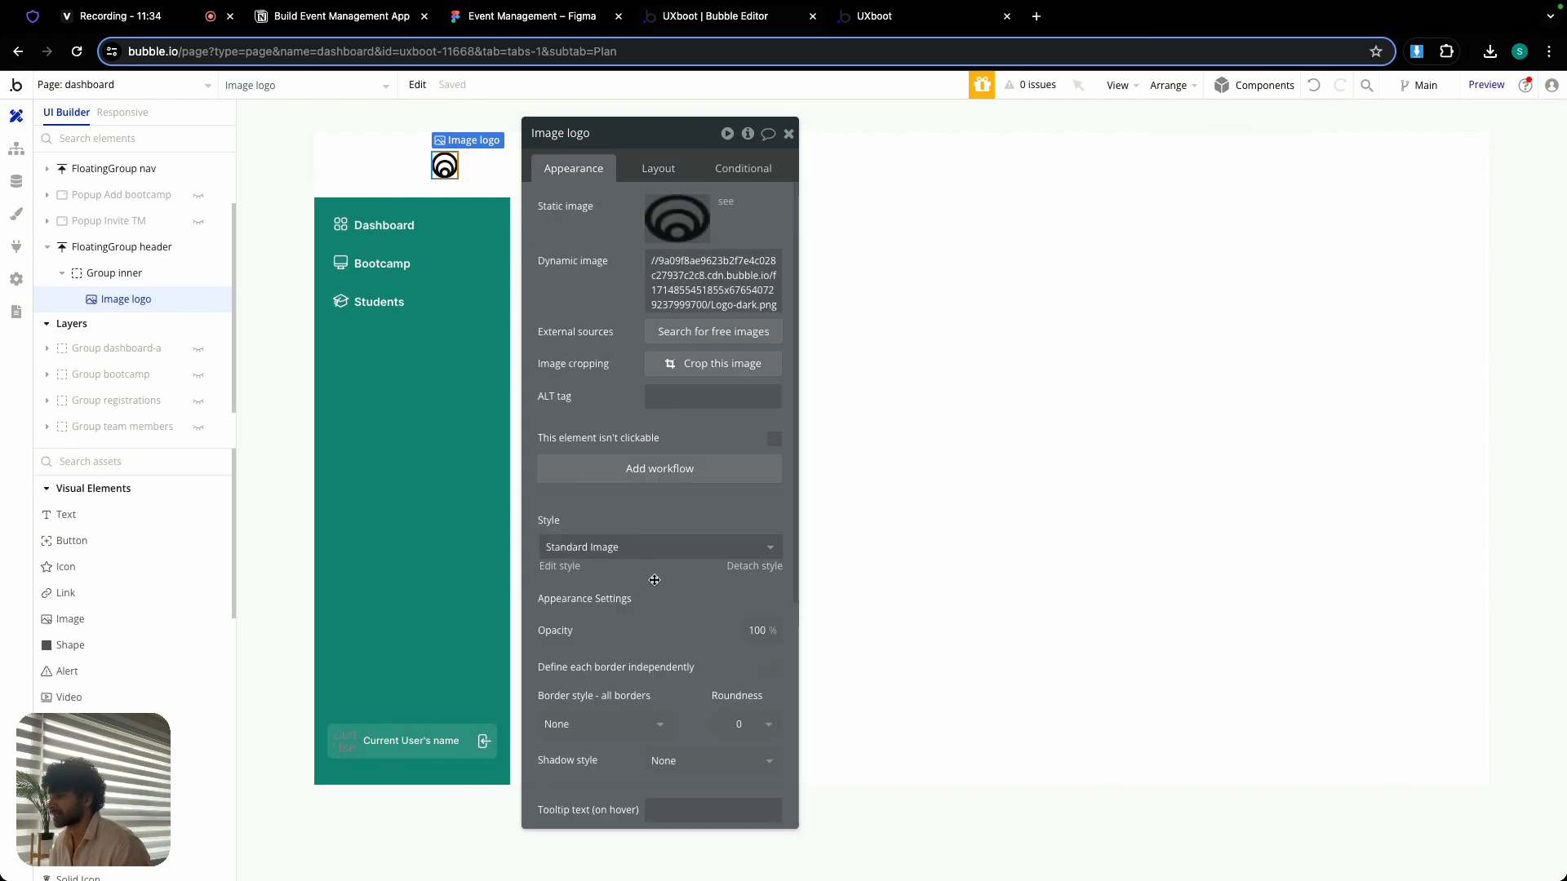
{"action": "scroll", "coordinate": [682, 565], "scroll_direction": "down", "scroll_amount": 5}
{"action": "scroll", "coordinate": [681, 565], "scroll_direction": "down", "scroll_amount": 1}
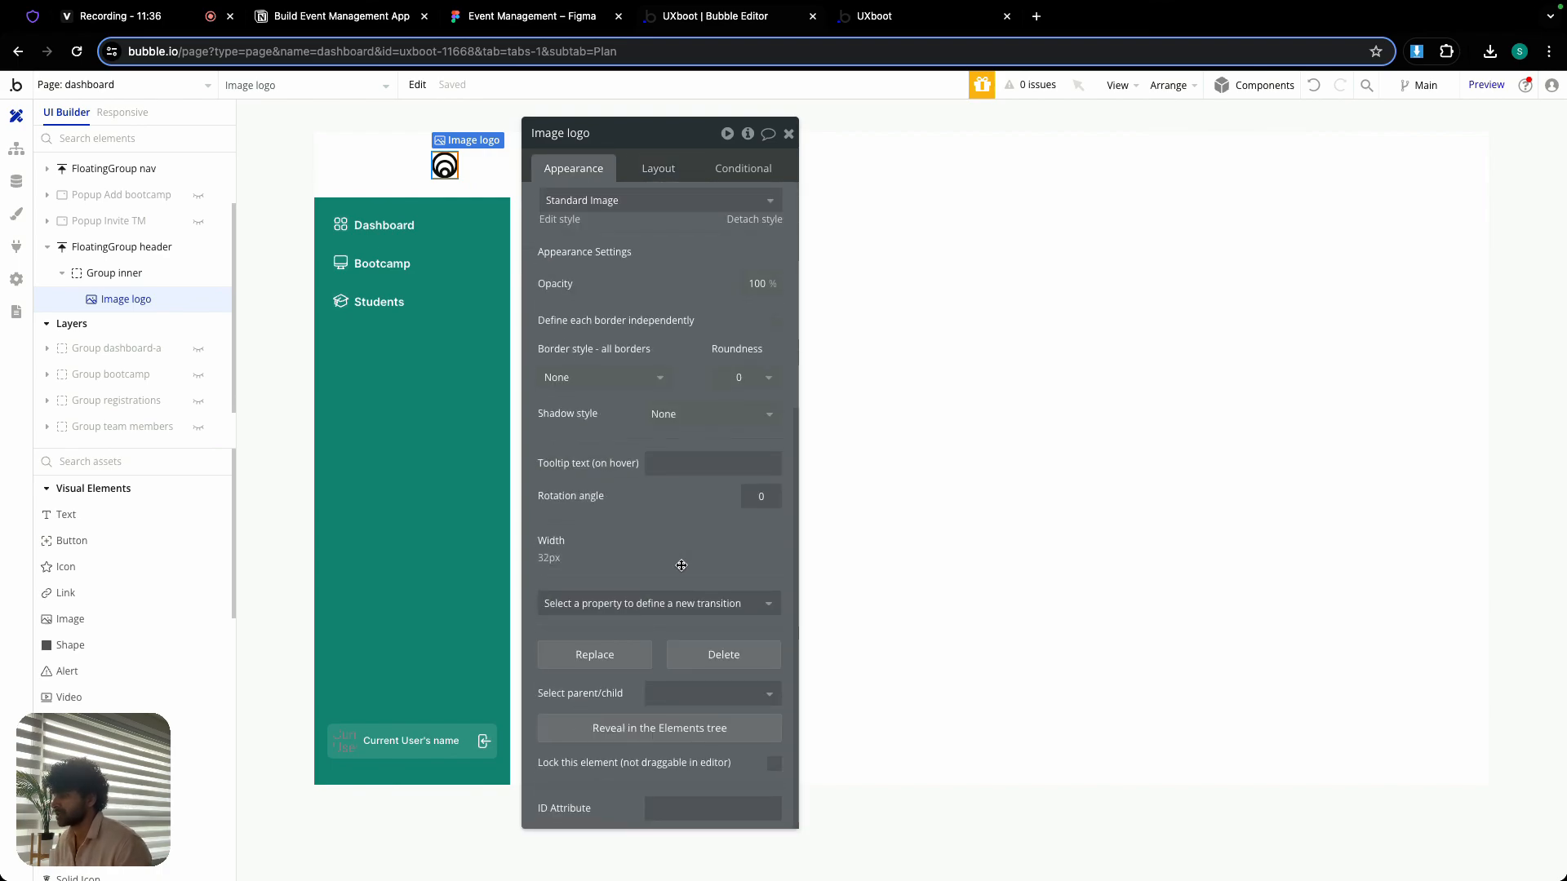
{"action": "scroll", "coordinate": [681, 566], "scroll_direction": "up", "scroll_amount": 5}
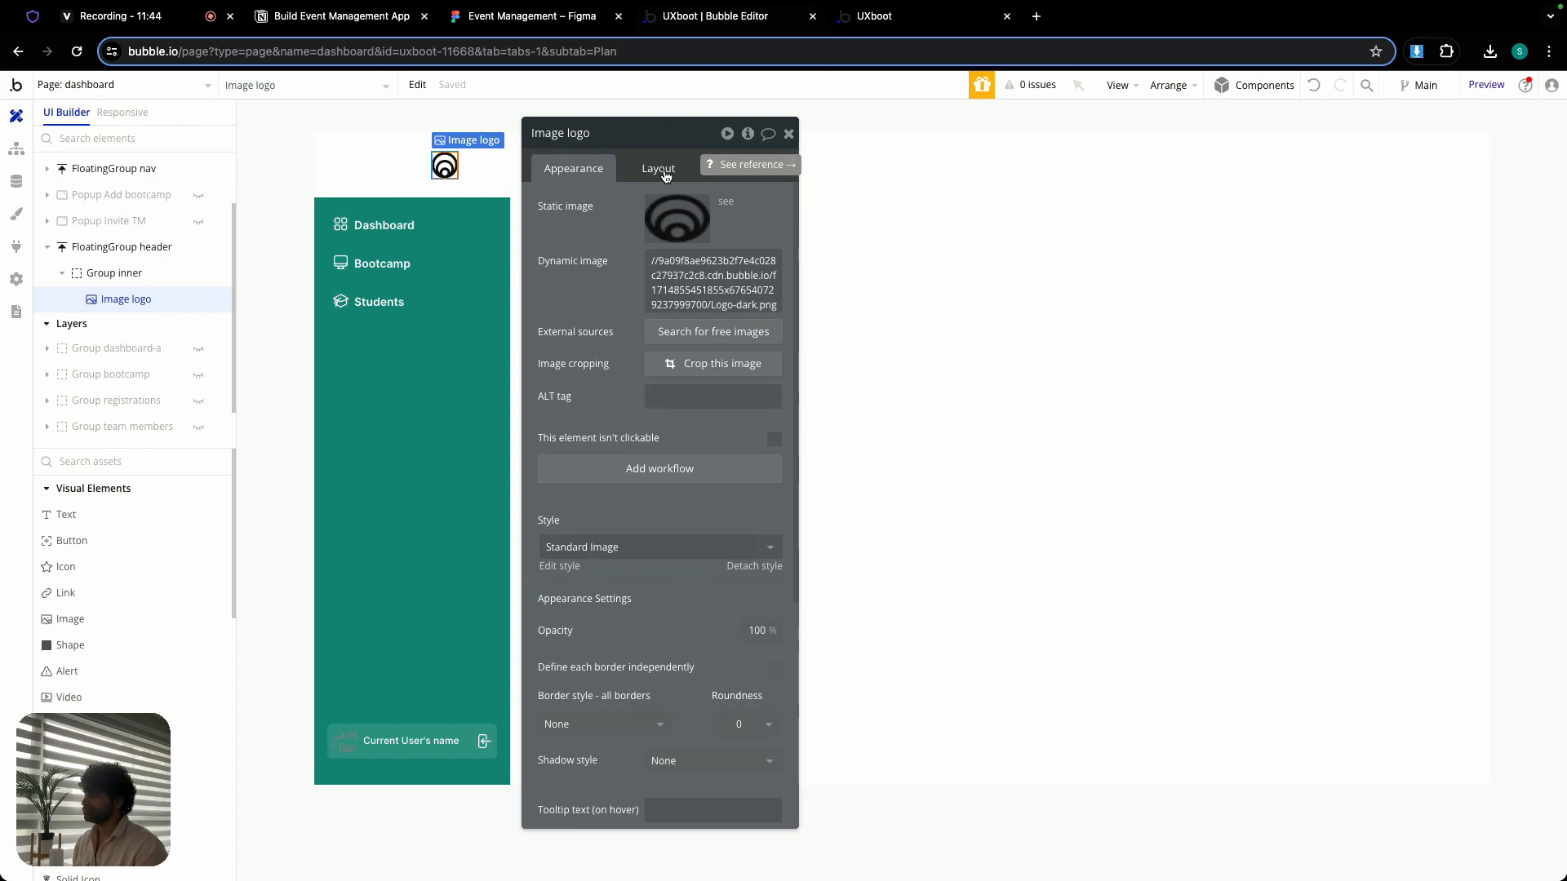
{"action": "left_click", "coordinate": [669, 234]}
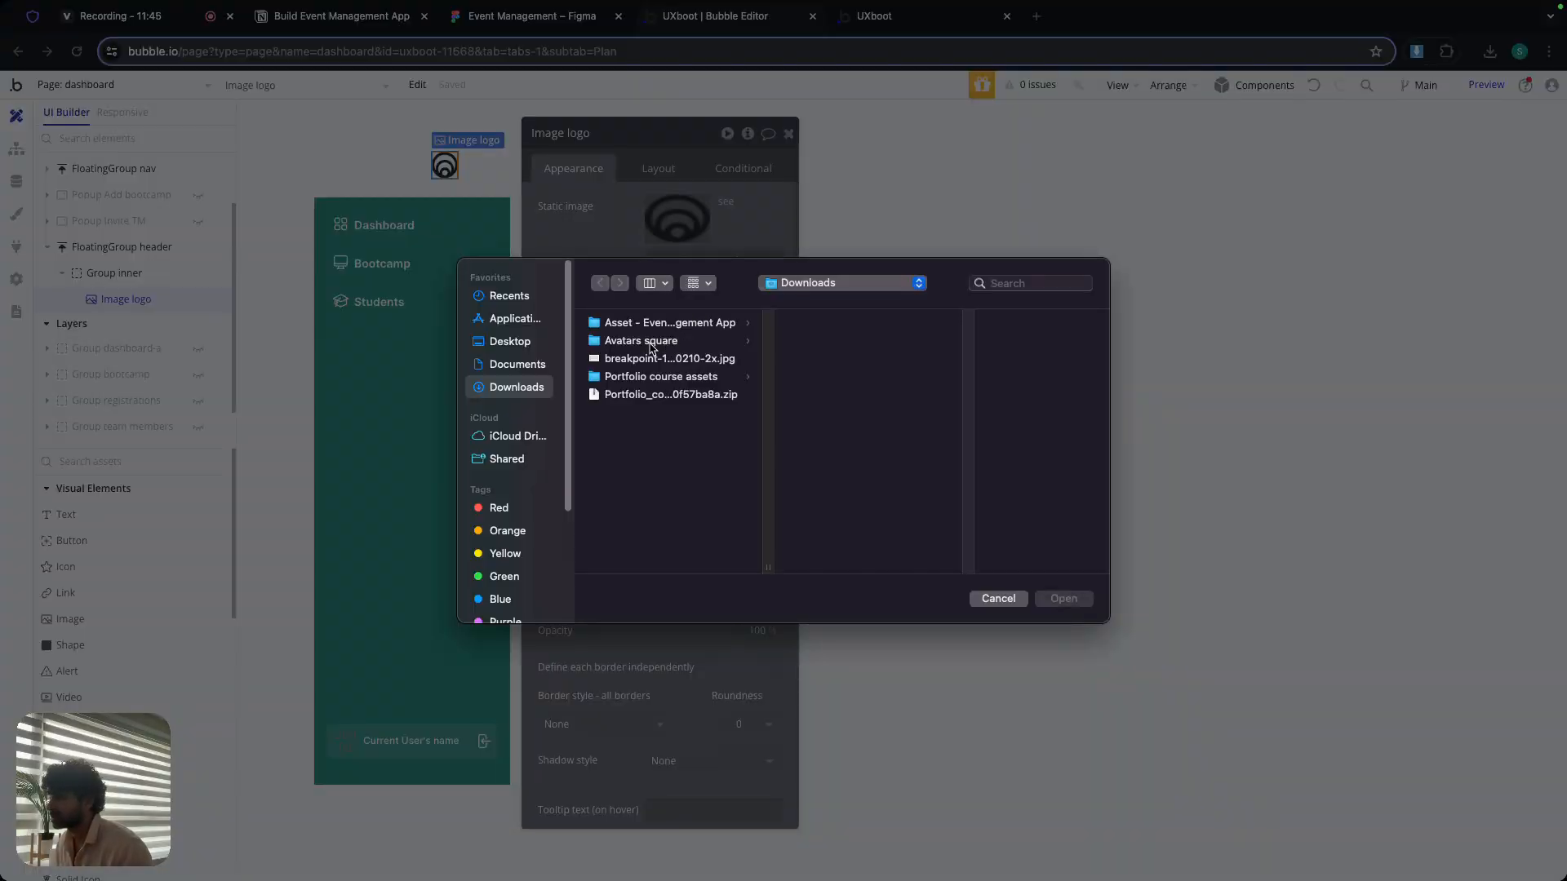
{"action": "left_click", "coordinate": [657, 324]}
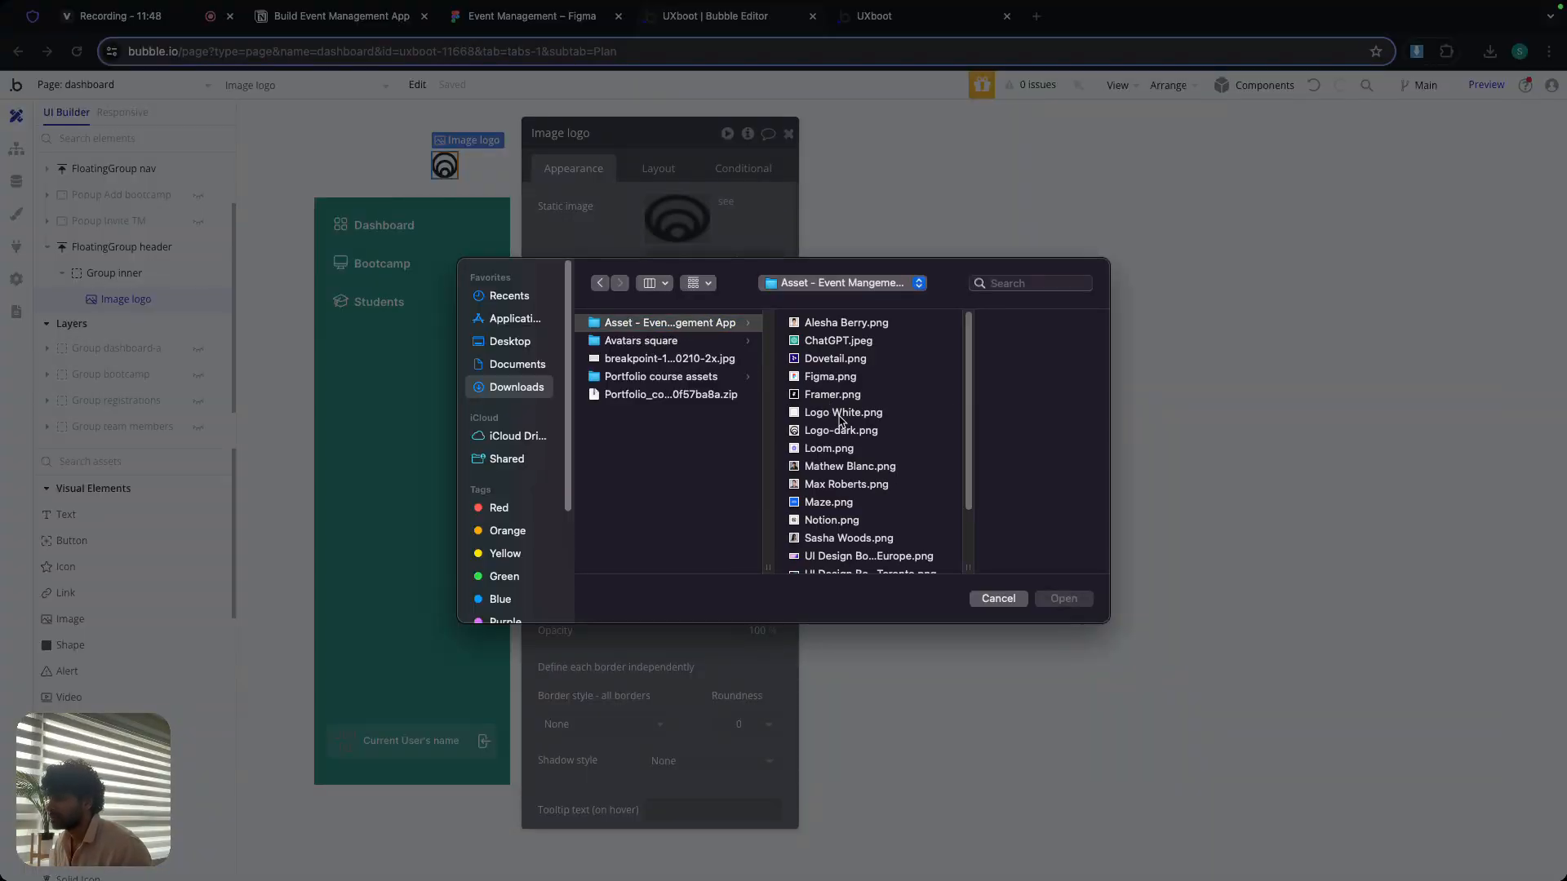
{"action": "double_click", "coordinate": [843, 412]}
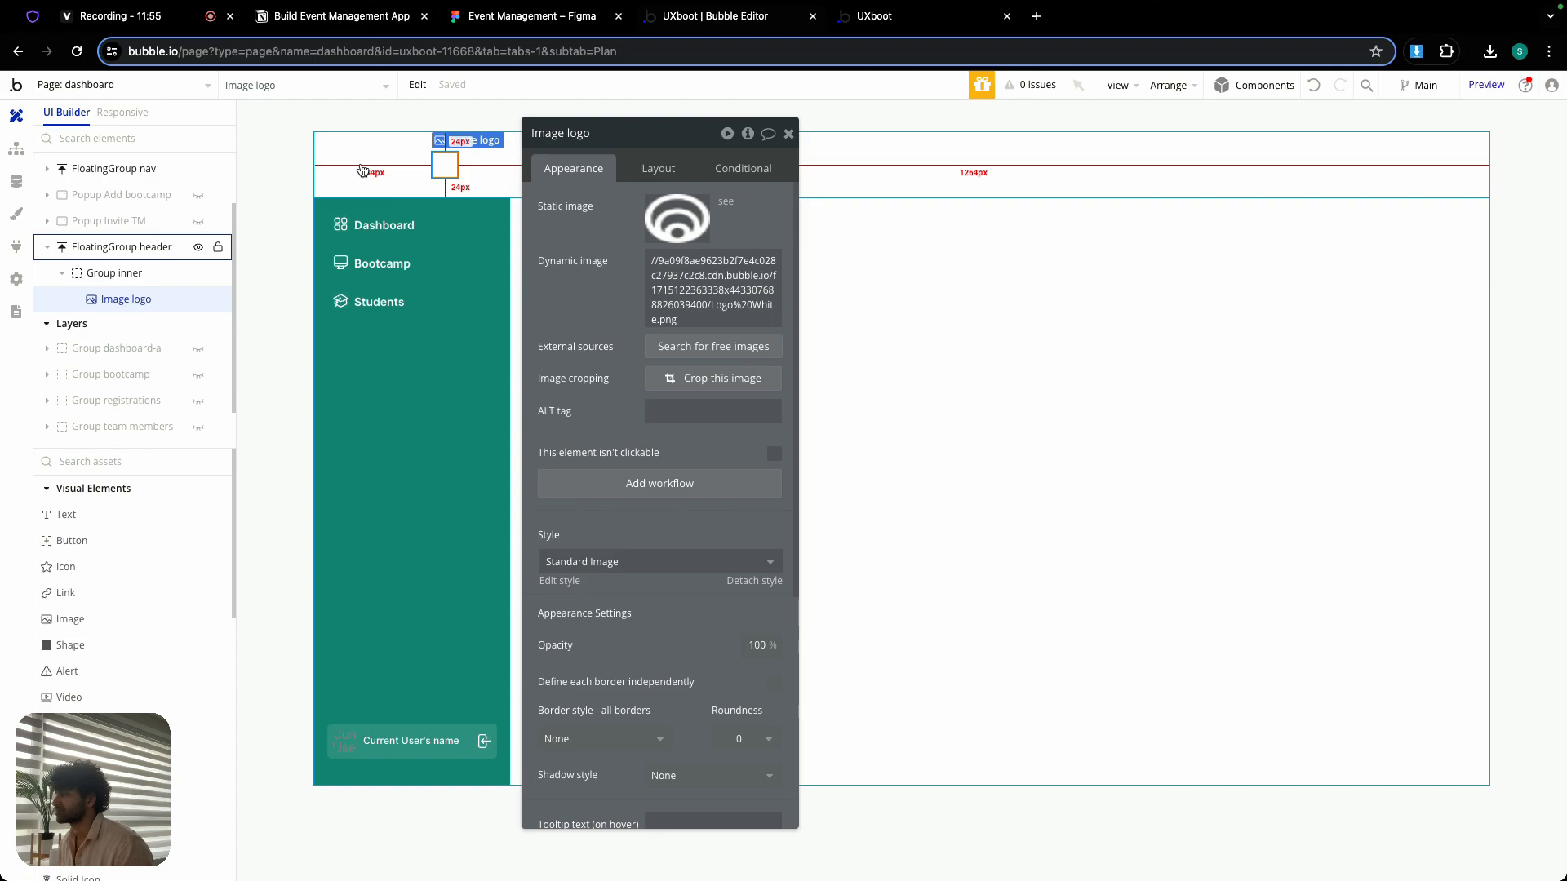
- Set the background color of FloatingGroup header to the Primary color variable
{"action": "left_click", "coordinate": [361, 166]}
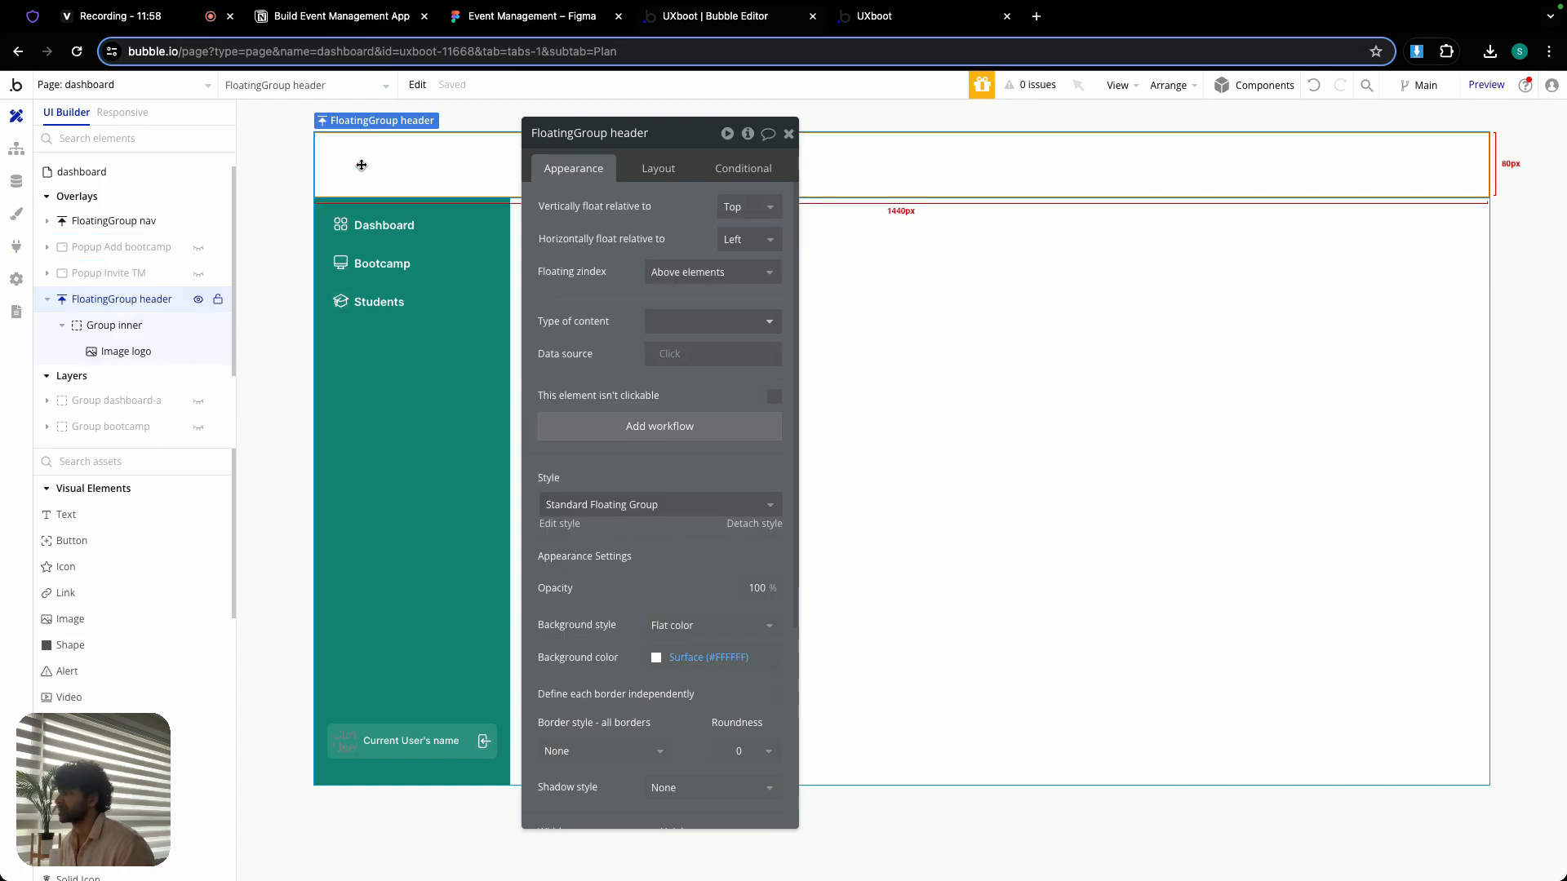
{"action": "left_click", "coordinate": [694, 660]}
{"action": "left_click", "coordinate": [663, 849]}
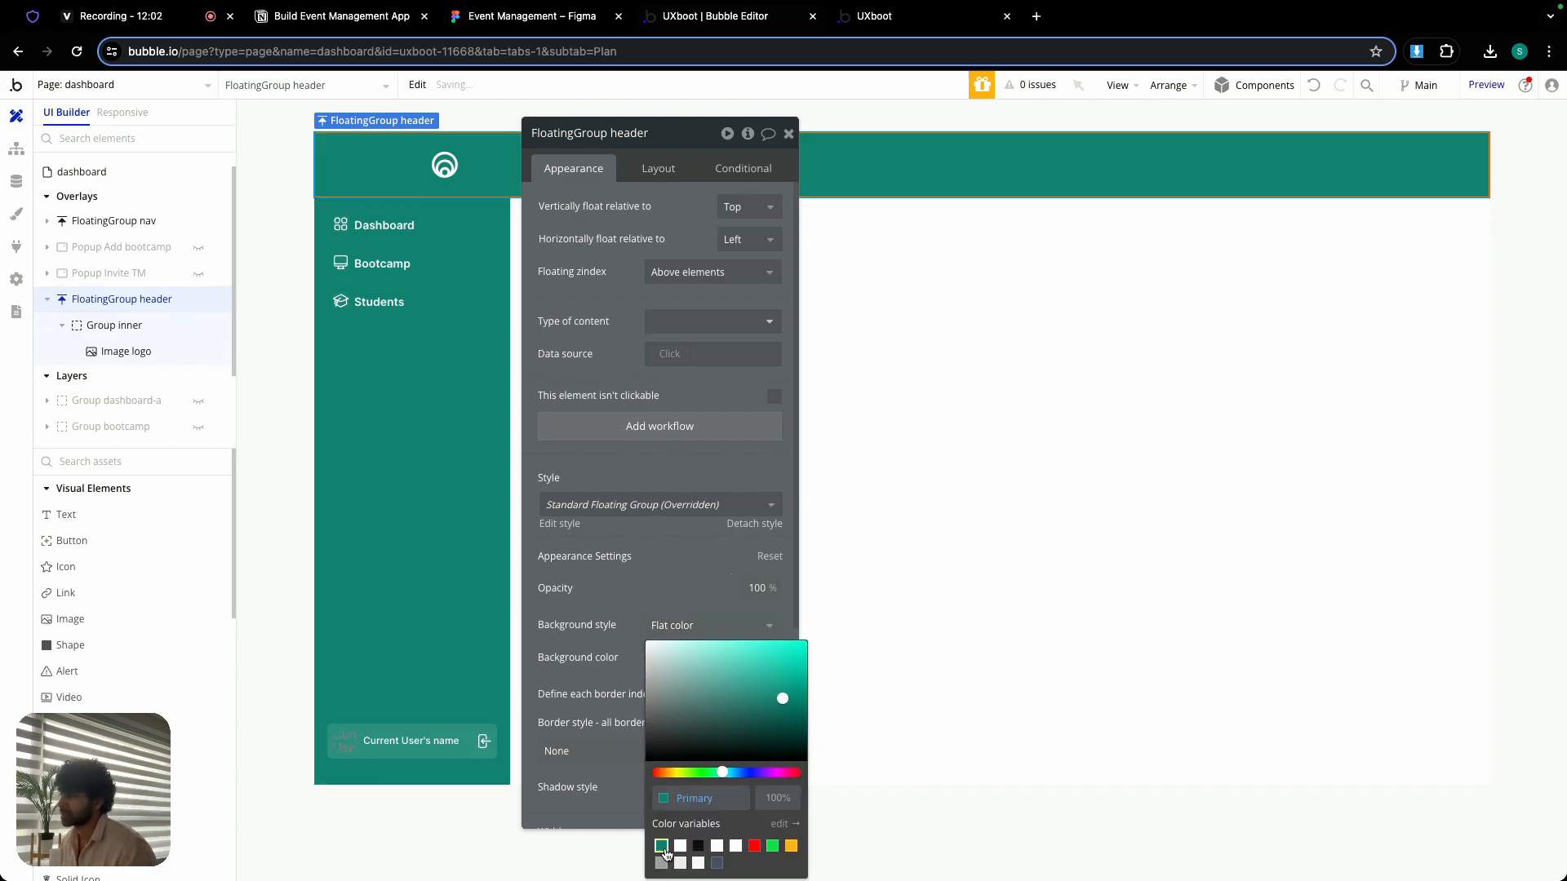
{"action": "left_click", "coordinate": [612, 595]}
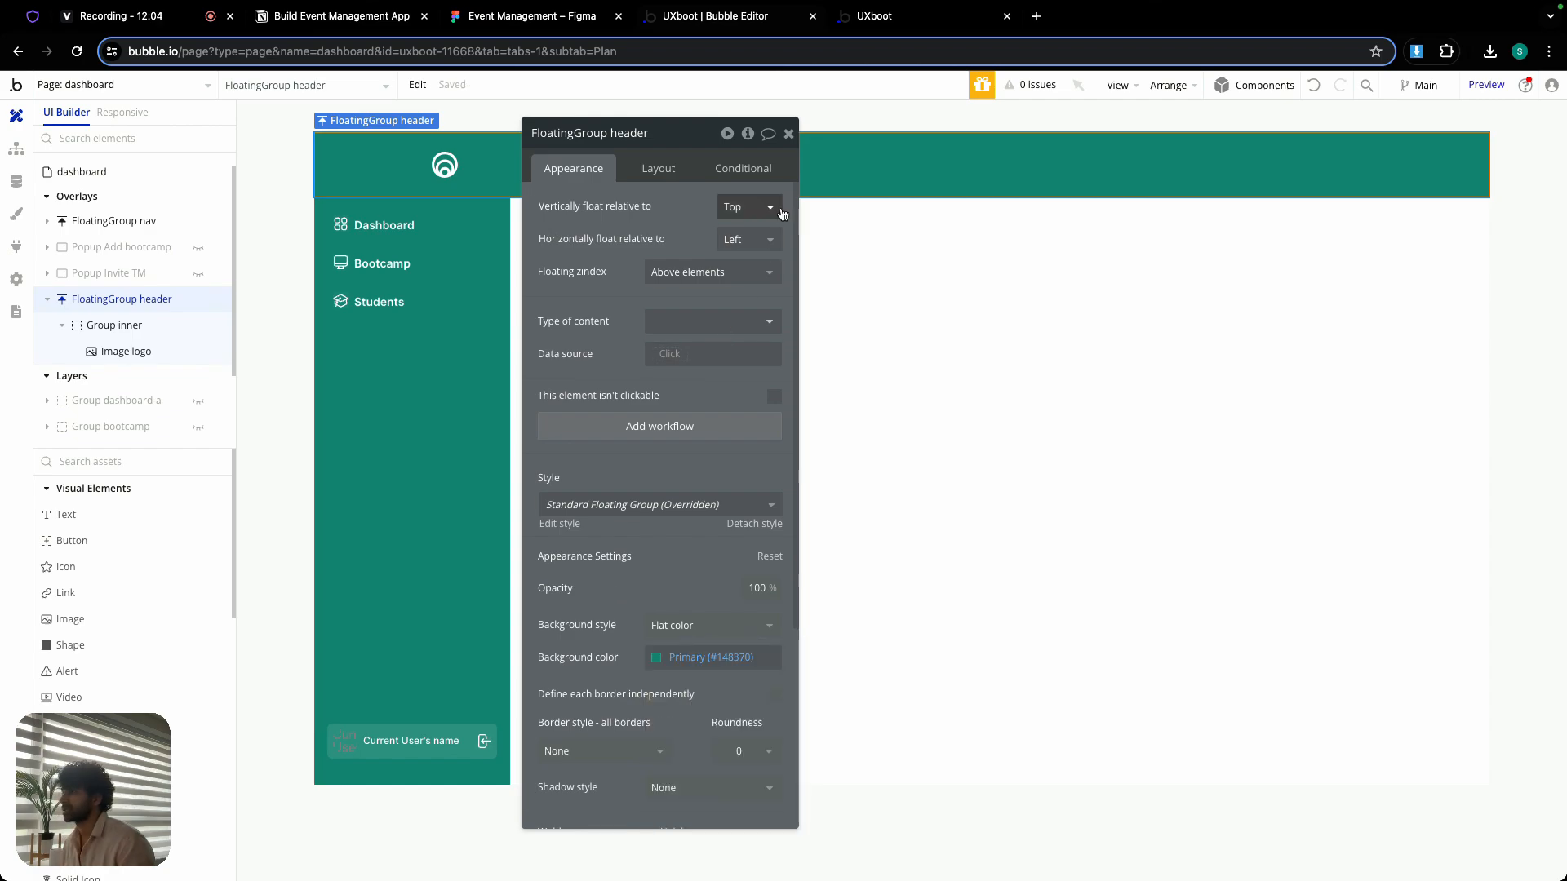
{"action": "left_click", "coordinate": [789, 133]}
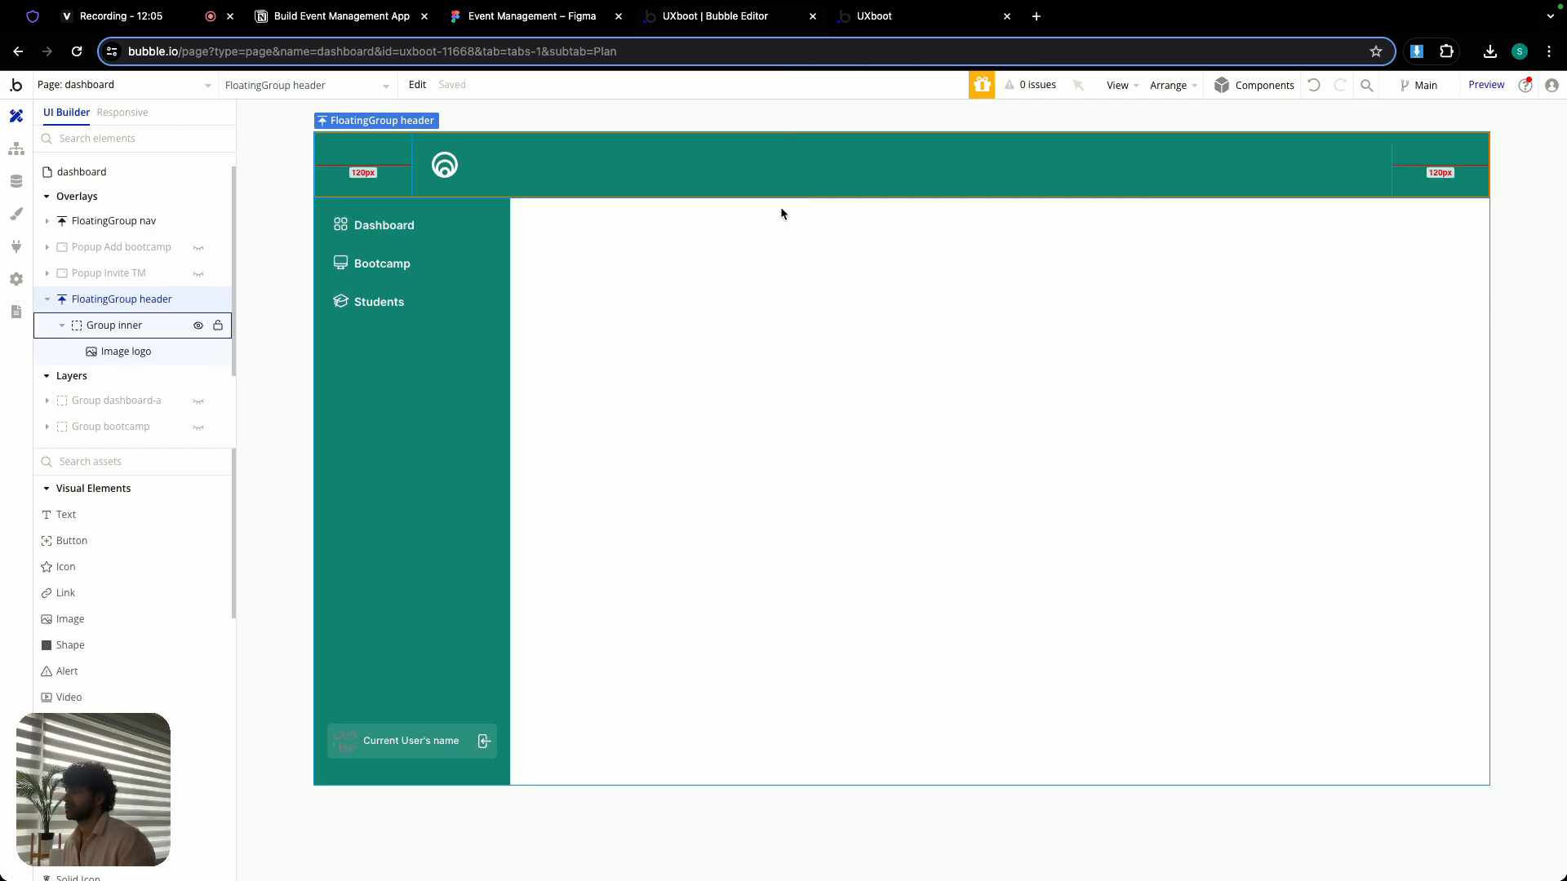
- Bring FloatingGroup nav to the front so it is stacked above the header
{"action": "double_click", "coordinate": [456, 530]}
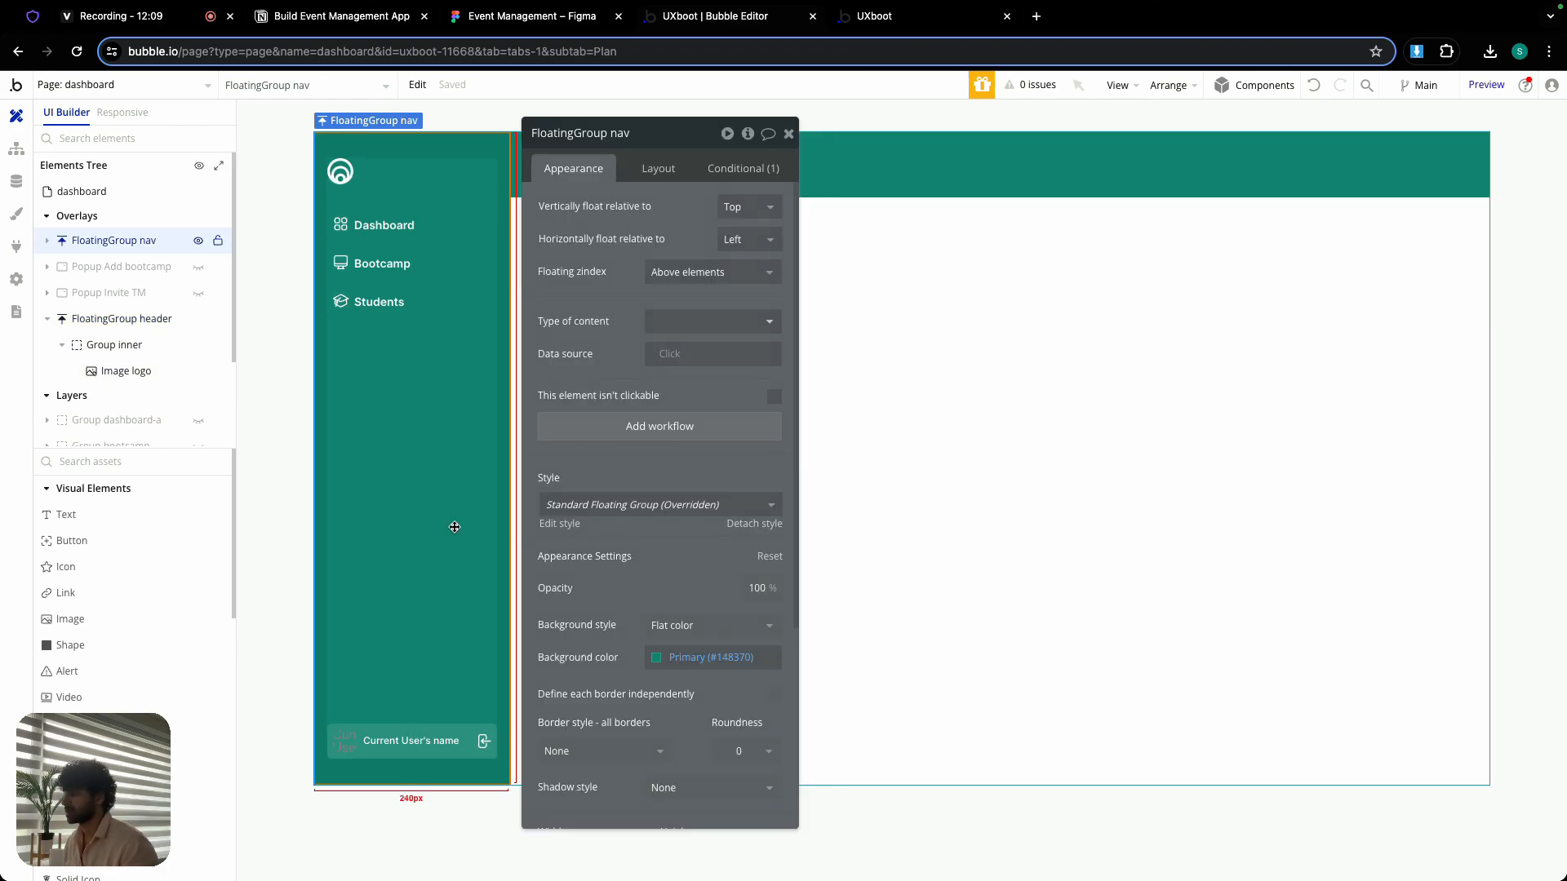
{"action": "right_click", "coordinate": [455, 527]}
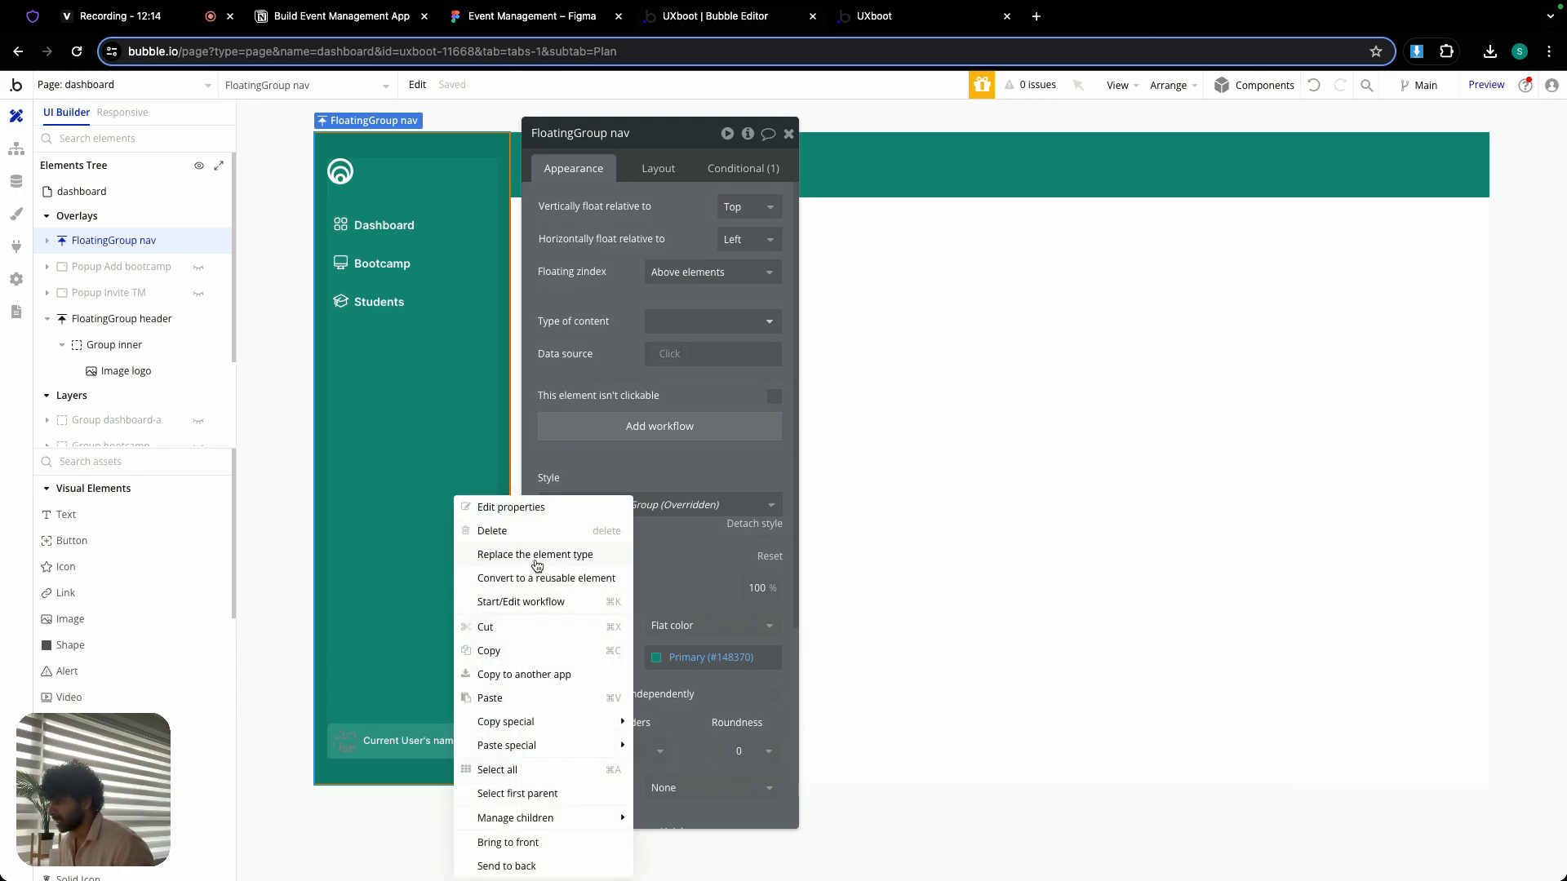
{"action": "left_click", "coordinate": [529, 845]}
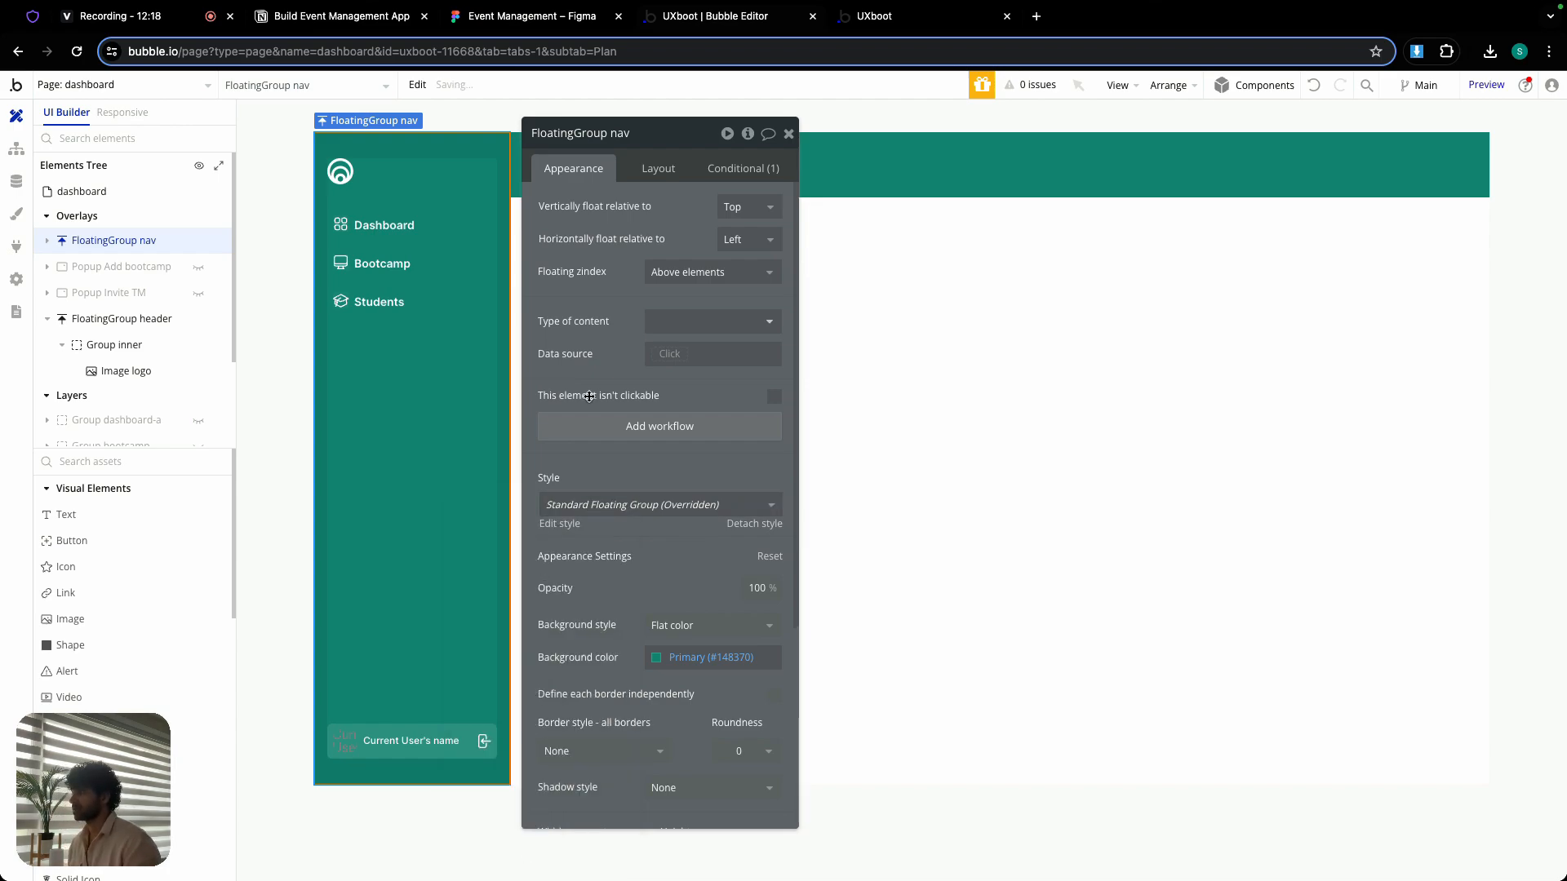
{"action": "left_click", "coordinate": [789, 135]}
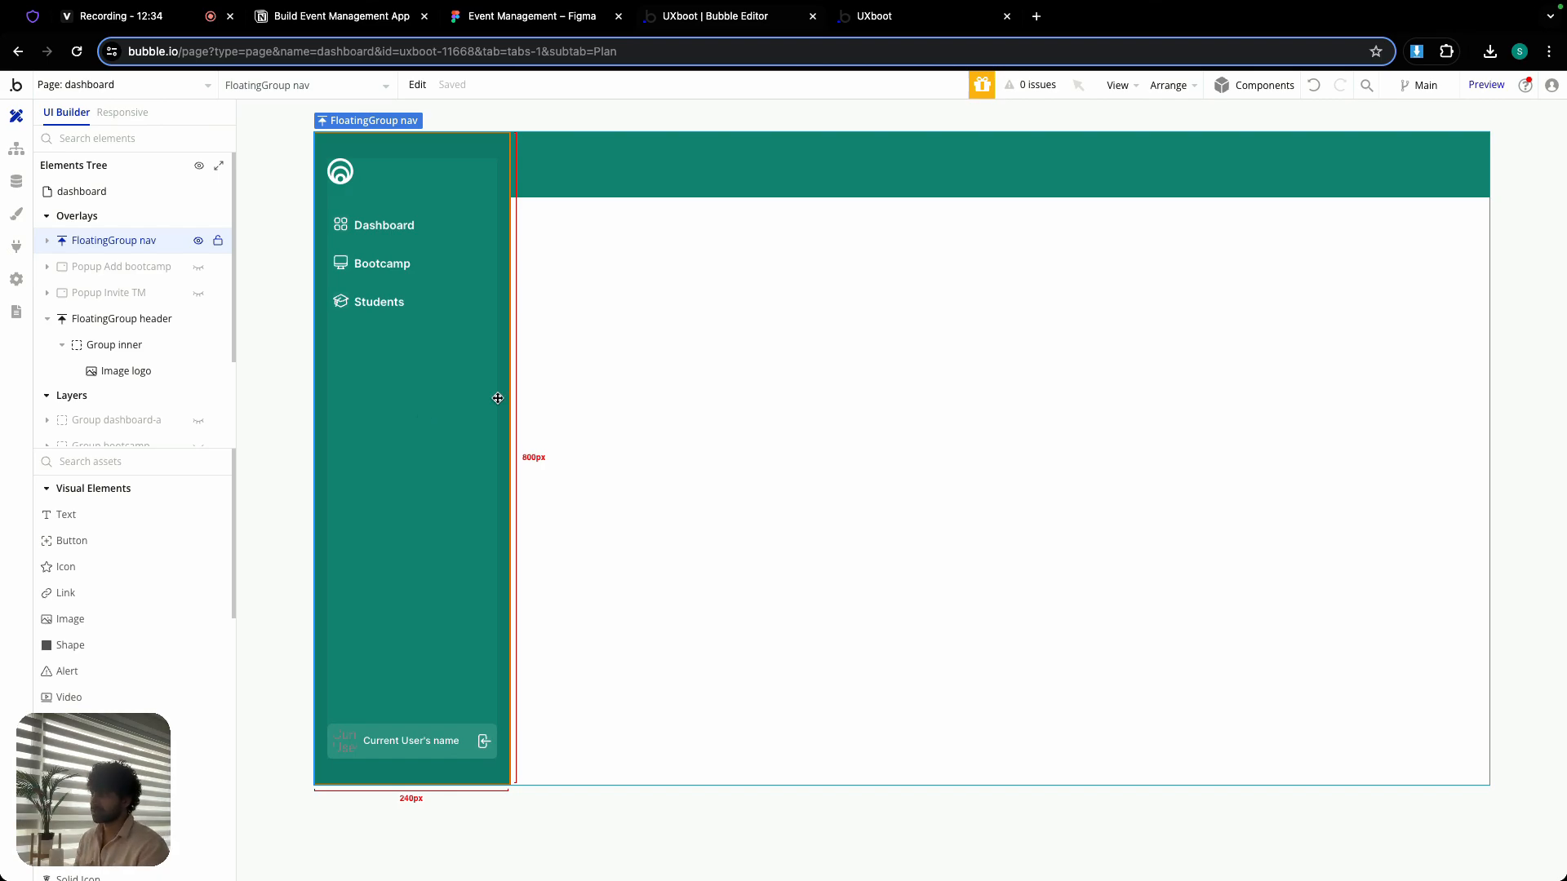
{"action": "double_click", "coordinate": [605, 144]}
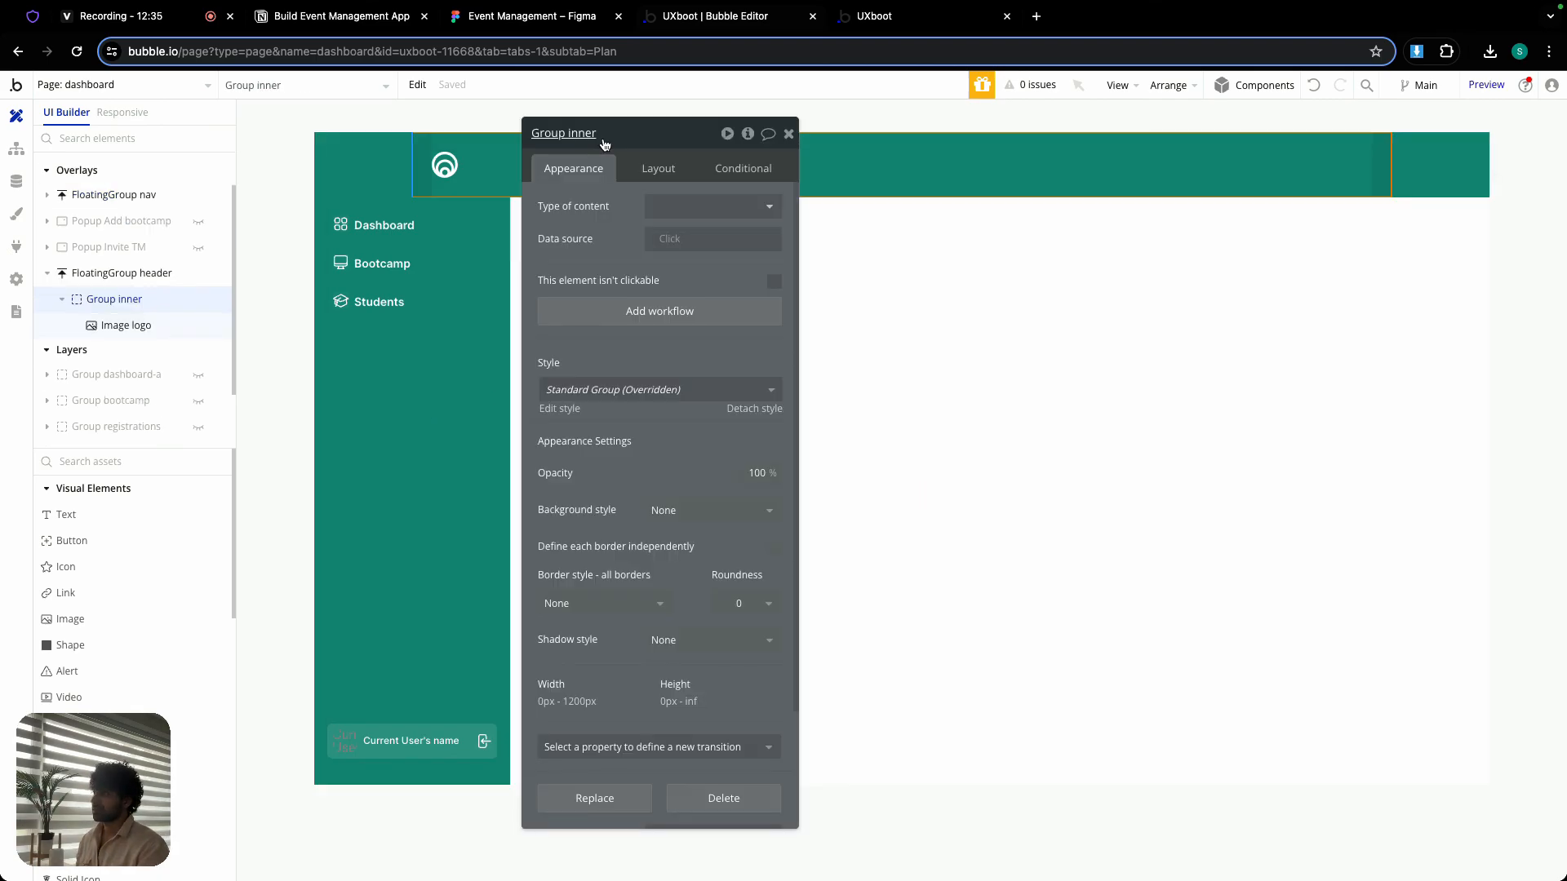
{"action": "left_click", "coordinate": [335, 166]}
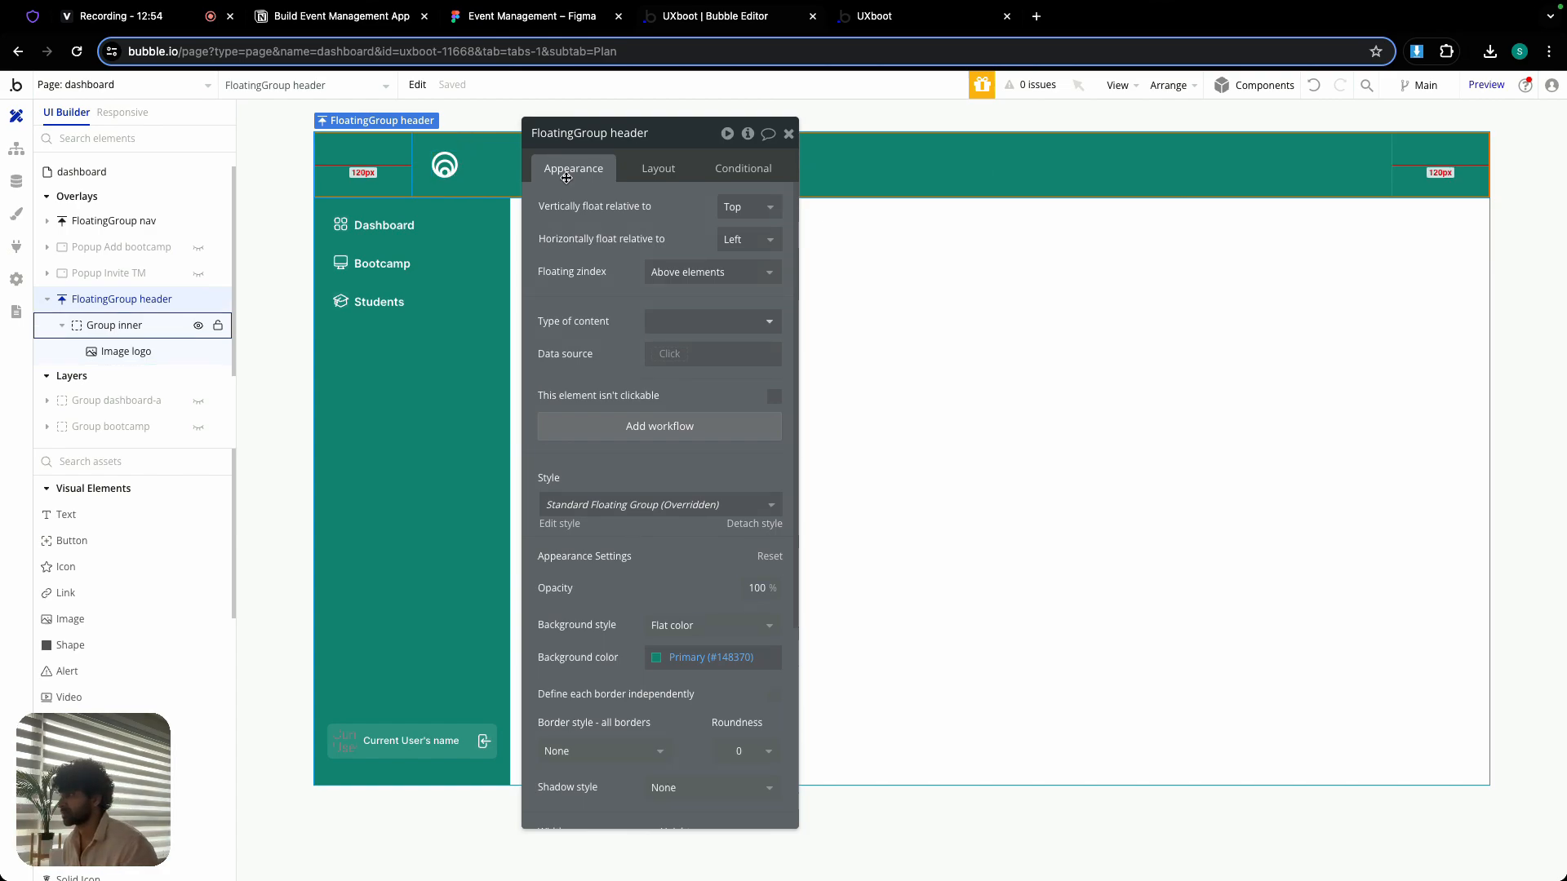
{"action": "left_click", "coordinate": [789, 133]}
- Add a workflow for when the header's Image logo is clicked, with an Animate action targeting FloatingGroup nav
{"action": "double_click", "coordinate": [449, 163]}
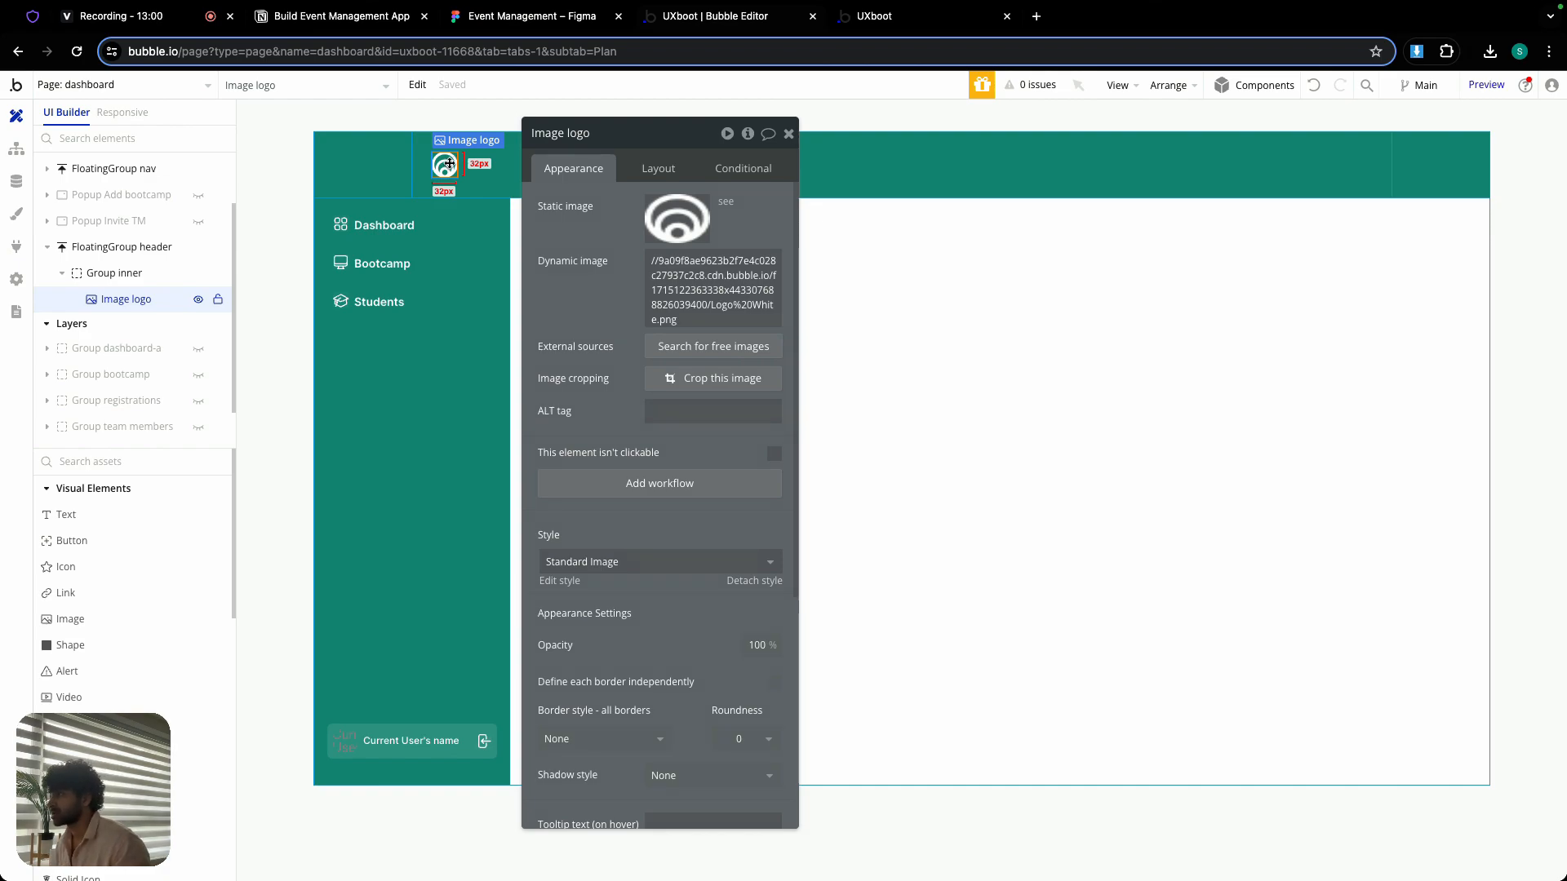
{"action": "left_click", "coordinate": [630, 488]}
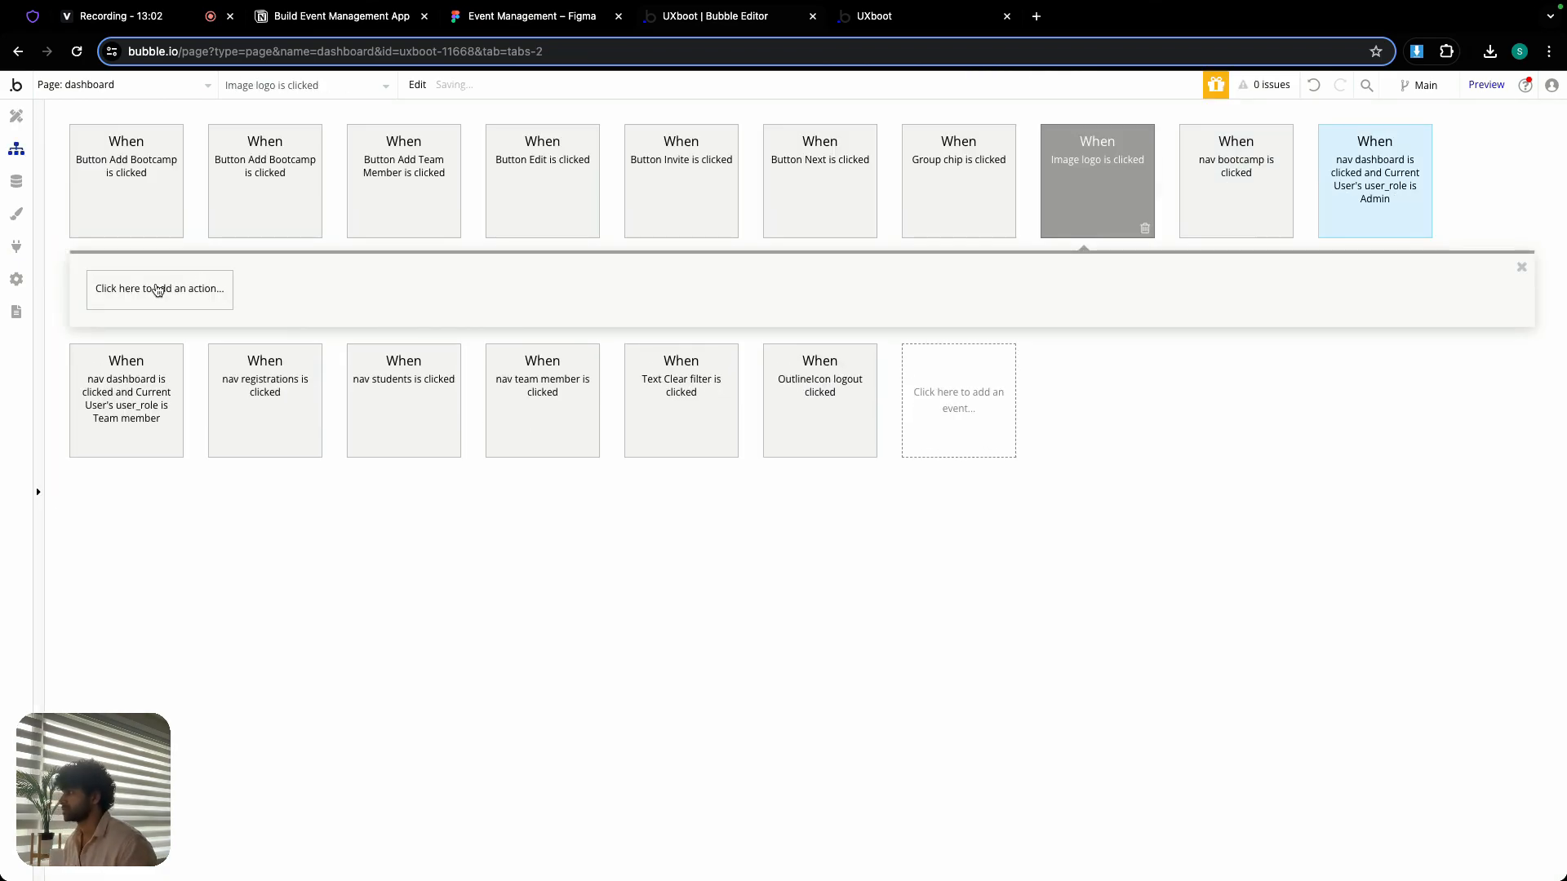
{"action": "left_click", "coordinate": [141, 287]}
{"action": "mouse_move", "coordinate": [153, 459]}
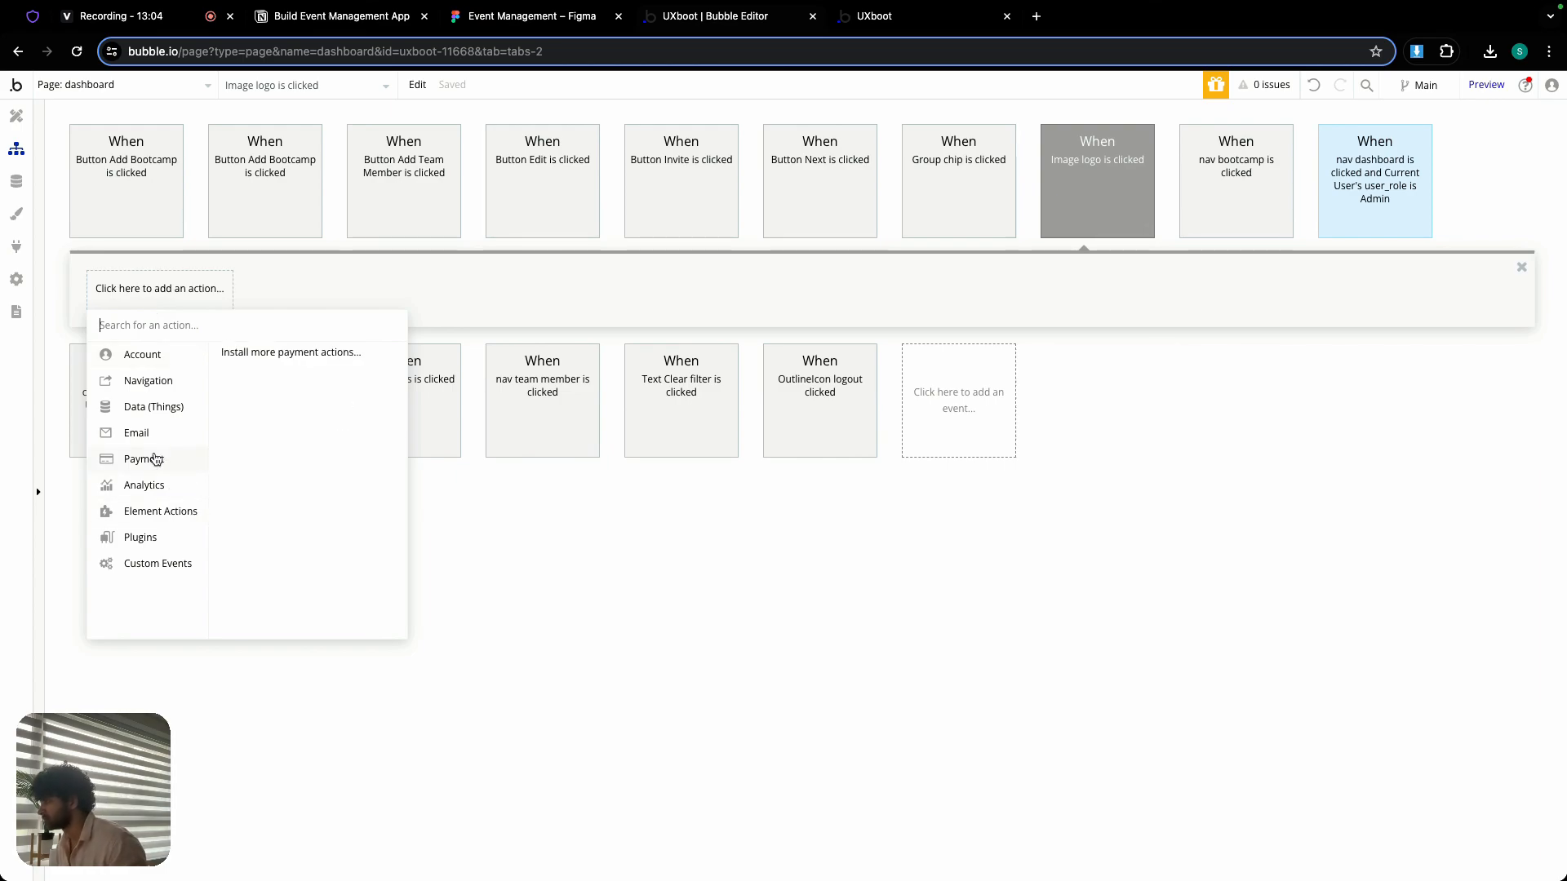
{"action": "mouse_move", "coordinate": [175, 511]}
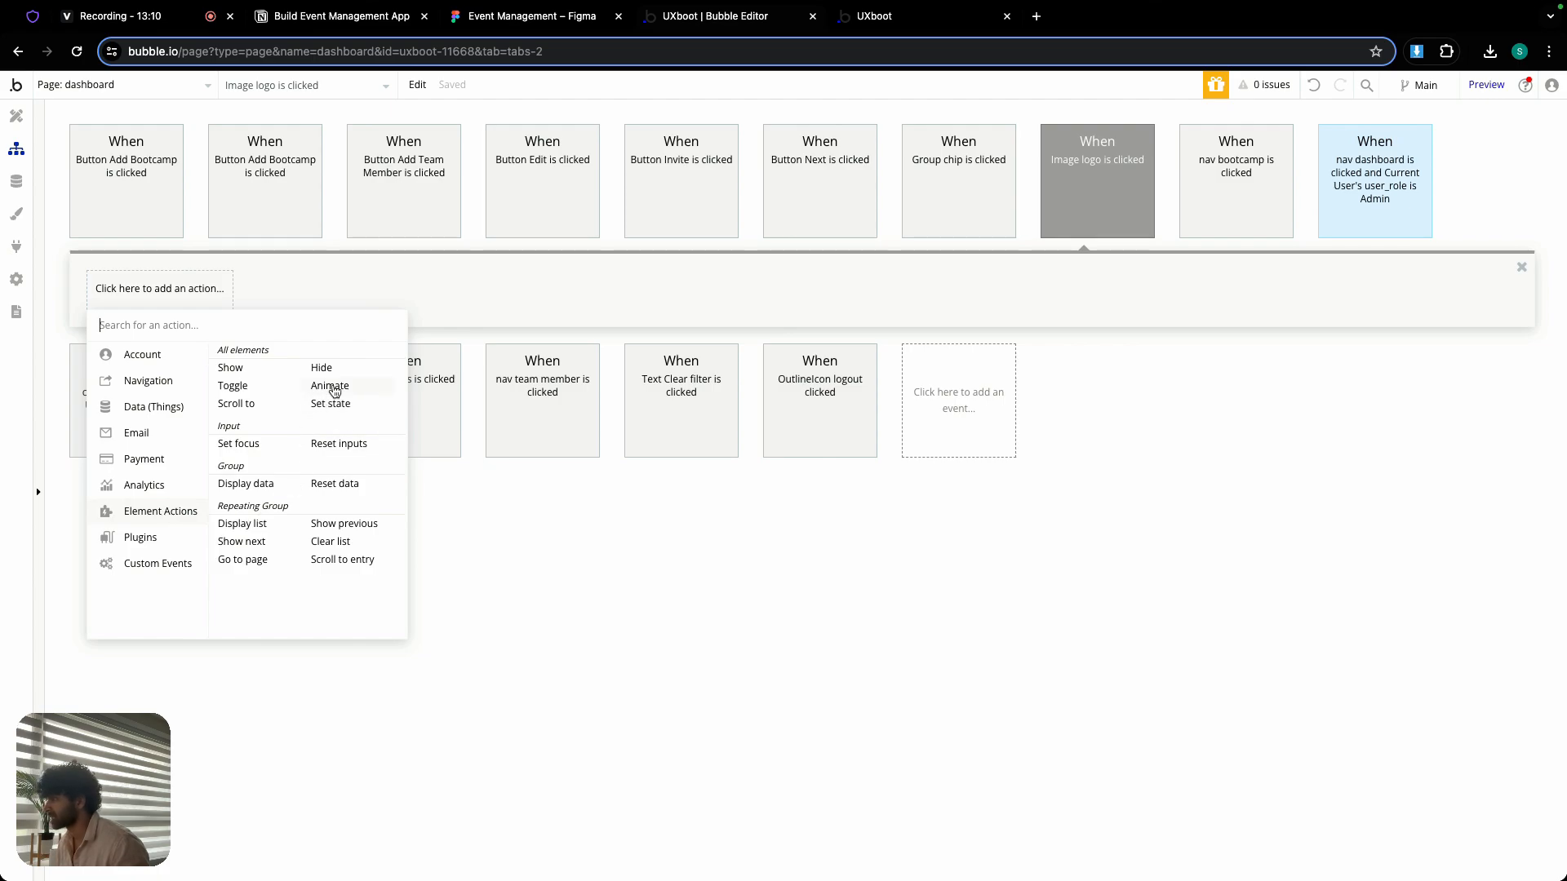
{"action": "left_click", "coordinate": [333, 388]}
{"action": "left_click", "coordinate": [688, 179]}
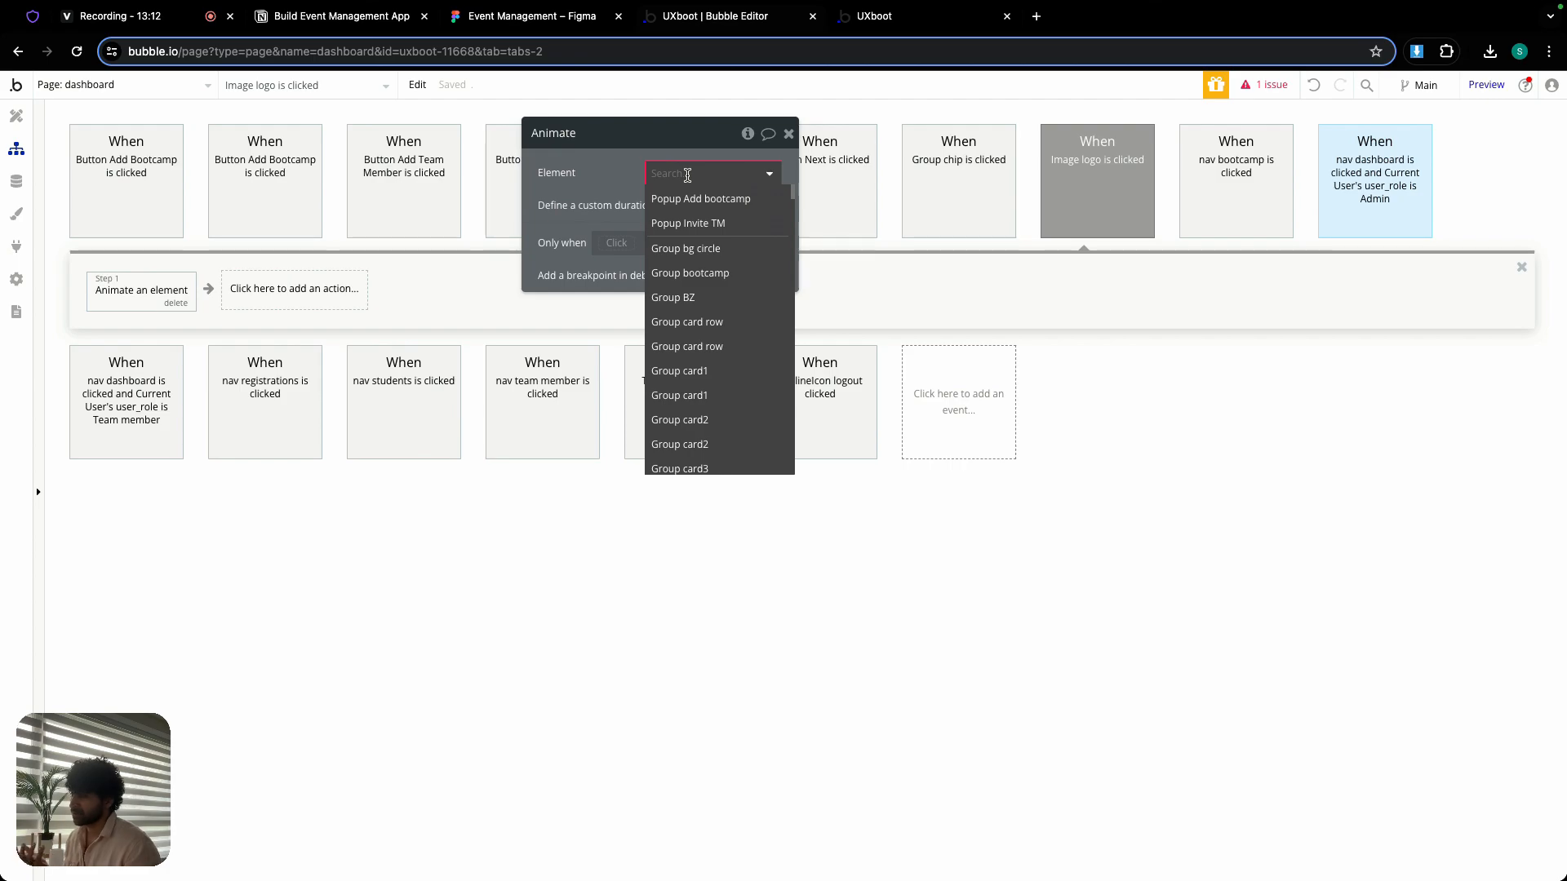
{"action": "type", "text": "flo"}
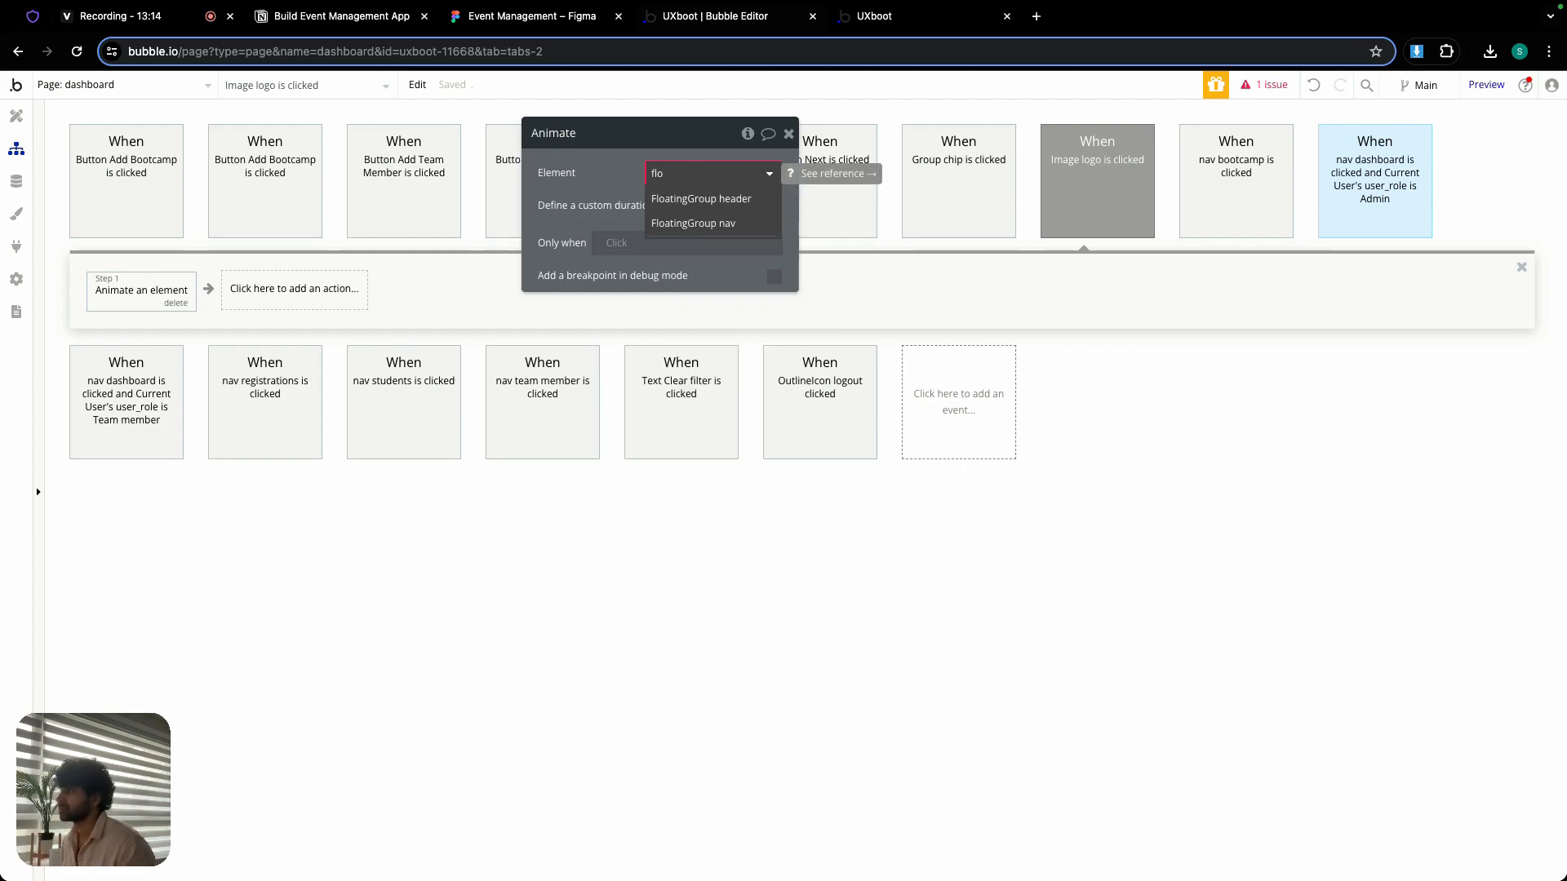
{"action": "left_click", "coordinate": [711, 223]}
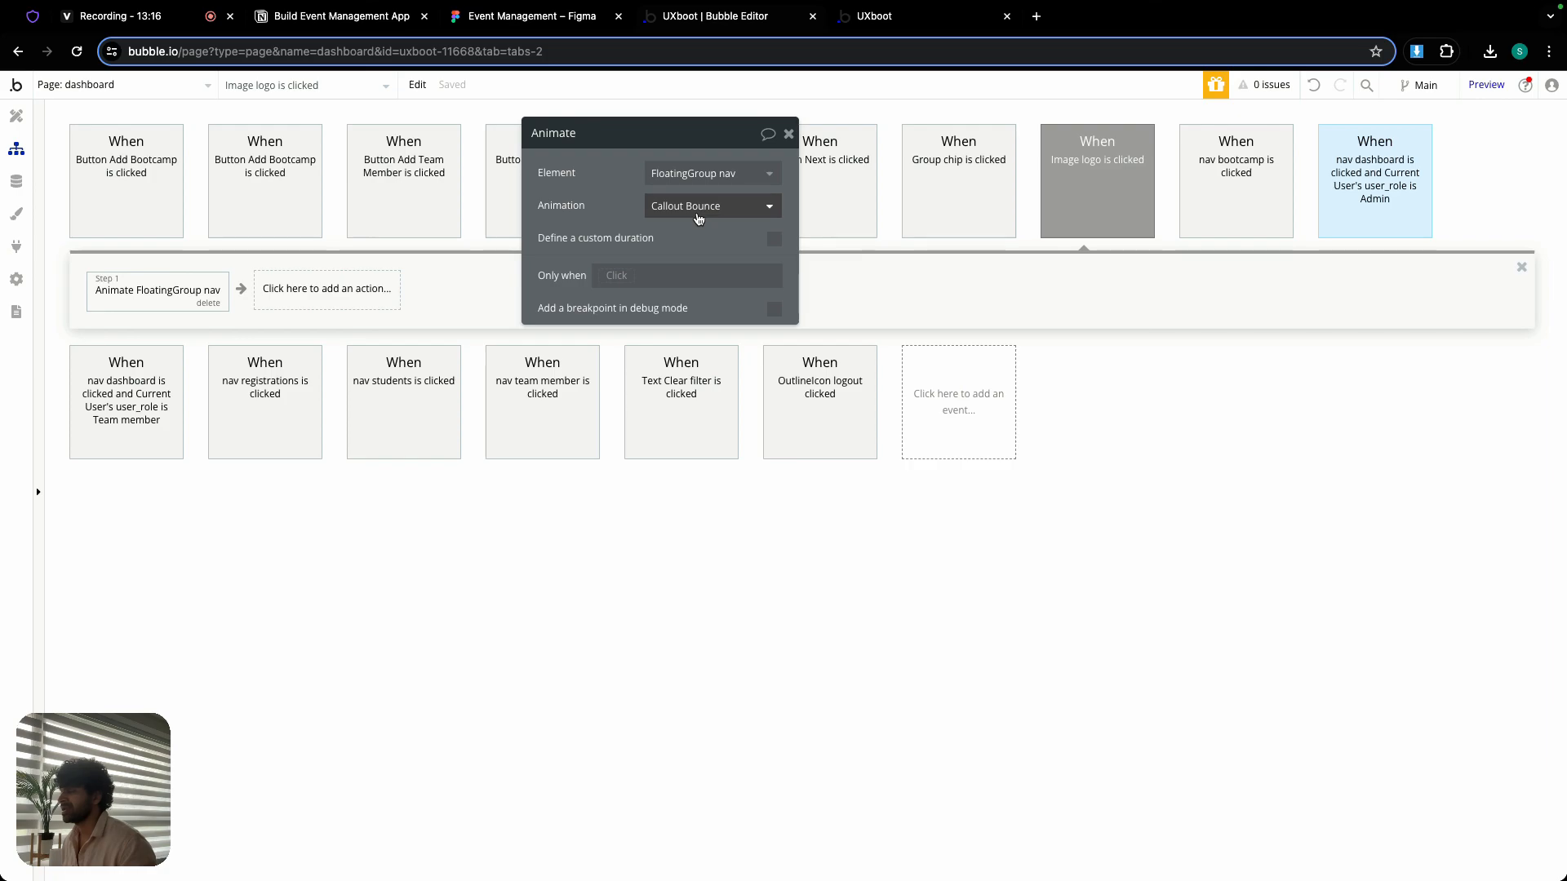
- Set the animation of the logo-click Animate action on FloatingGroup nav to Transition SlideLeftBigIn
{"action": "left_click", "coordinate": [699, 214]}
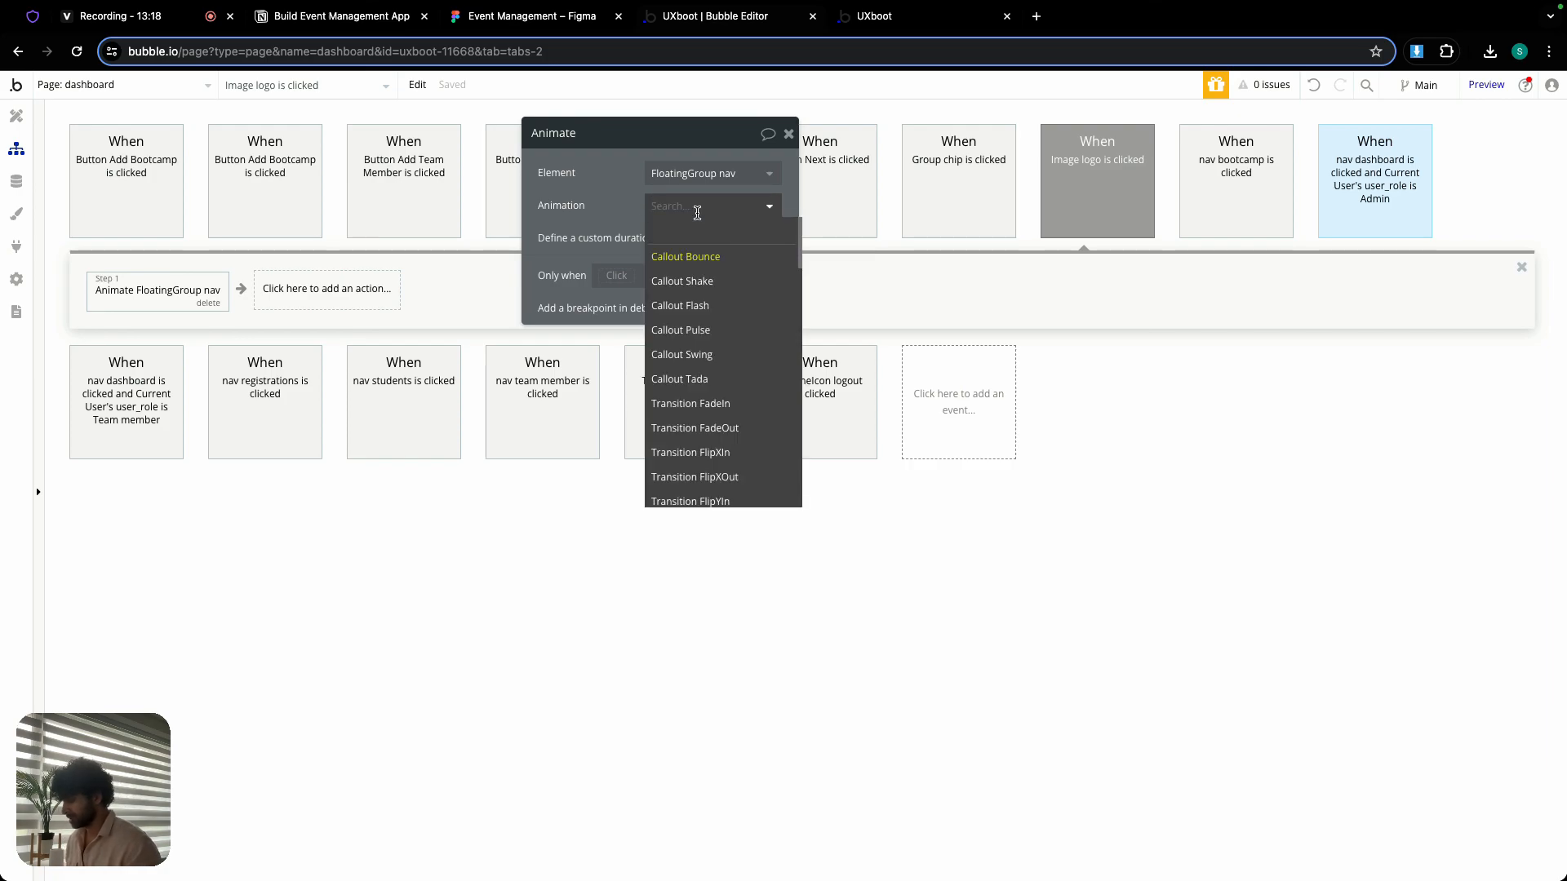
{"action": "type", "text": "slide"}
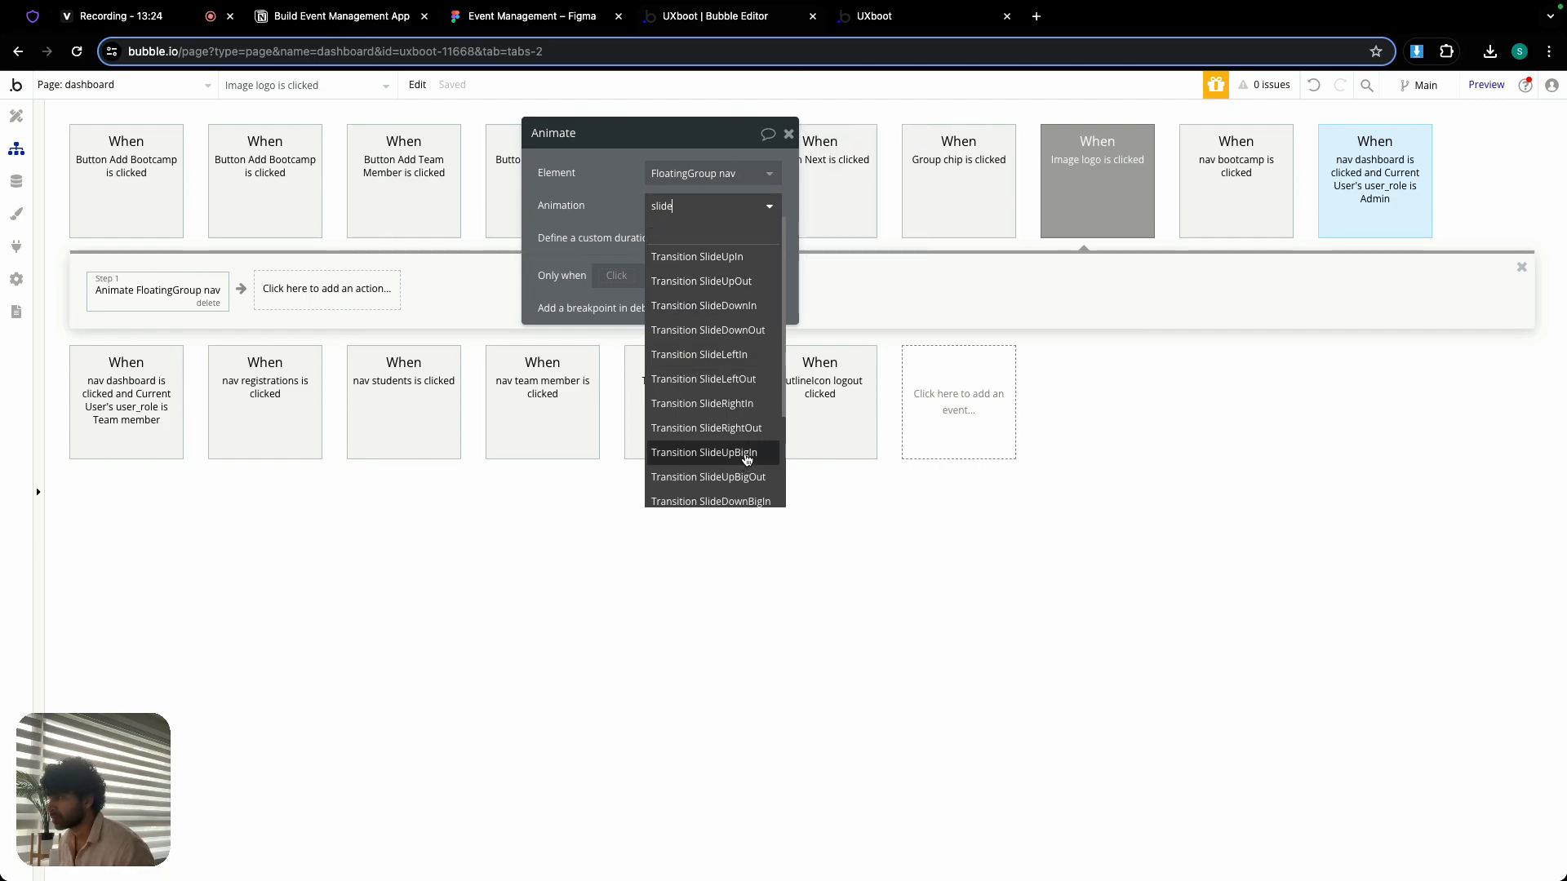
{"action": "type", "text": "left"}
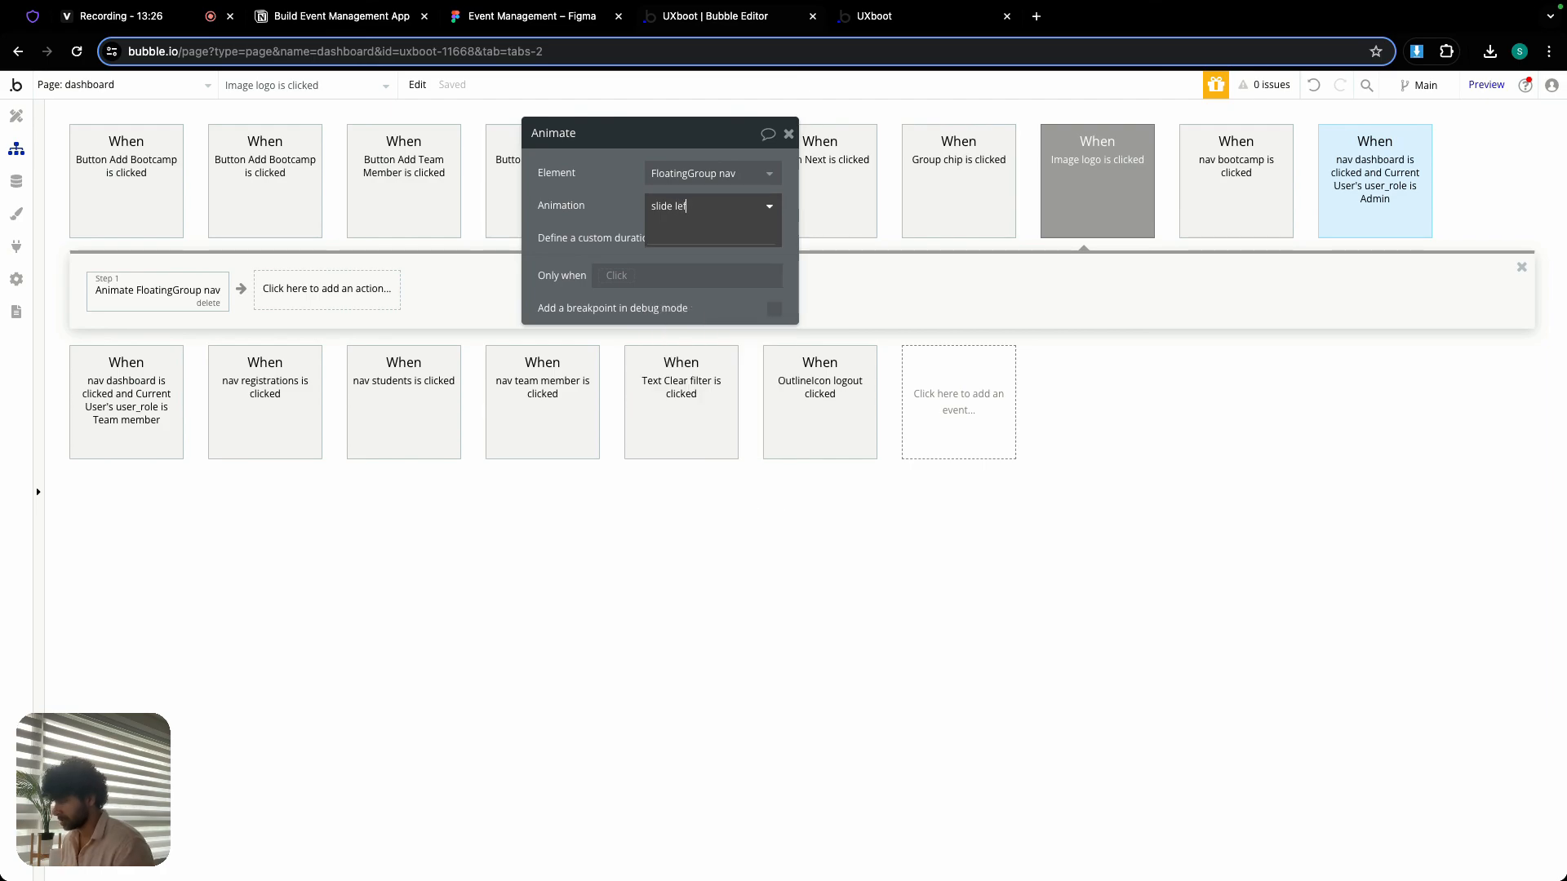
{"action": "key", "text": "BackSpace"}
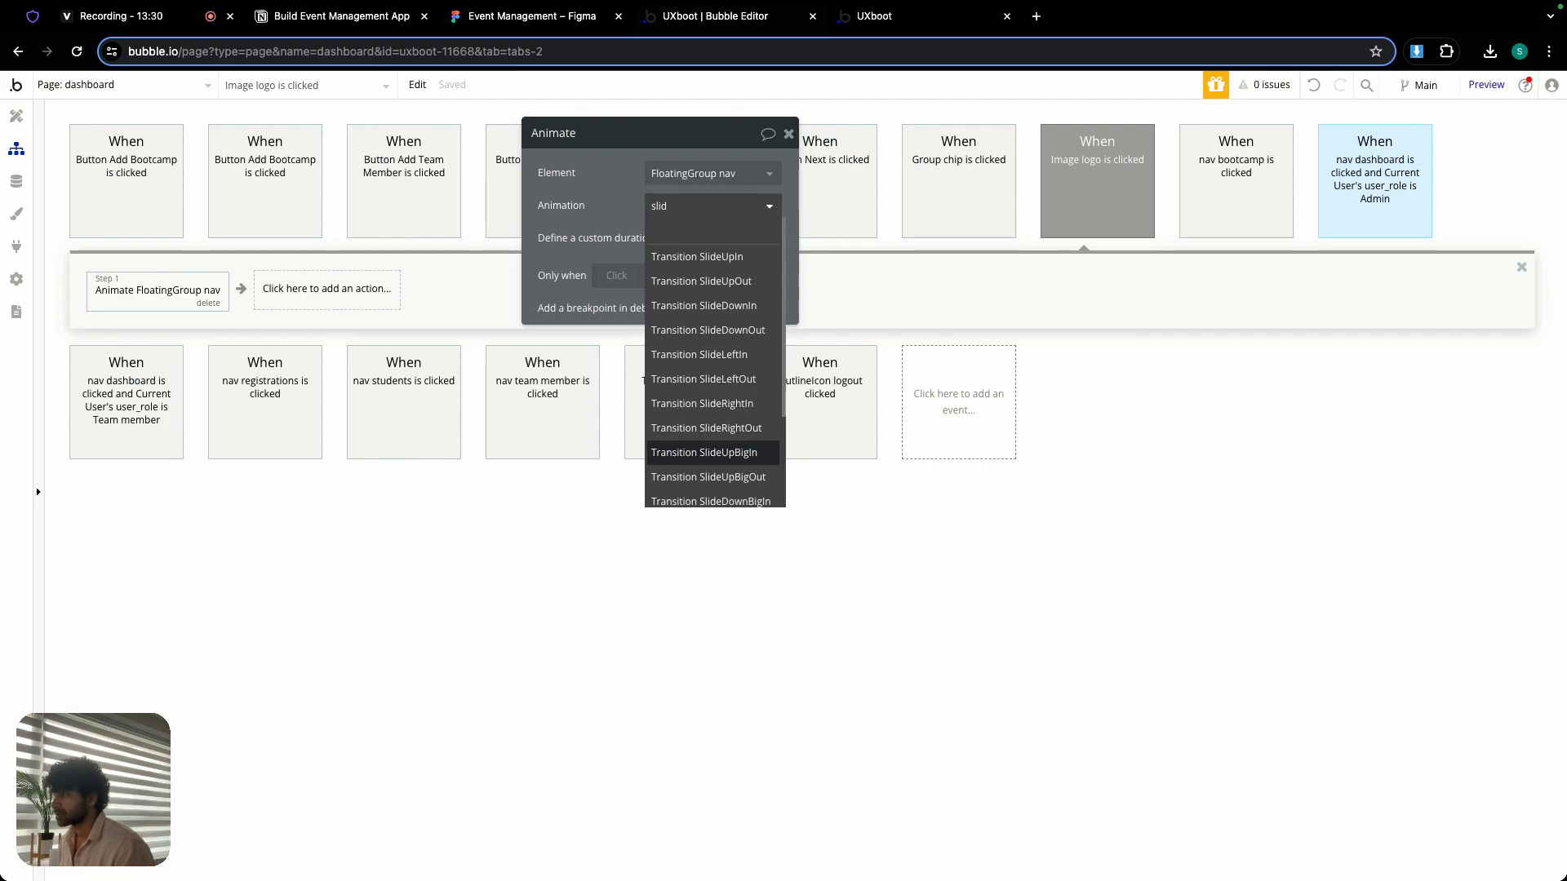
{"action": "type", "text": "el"}
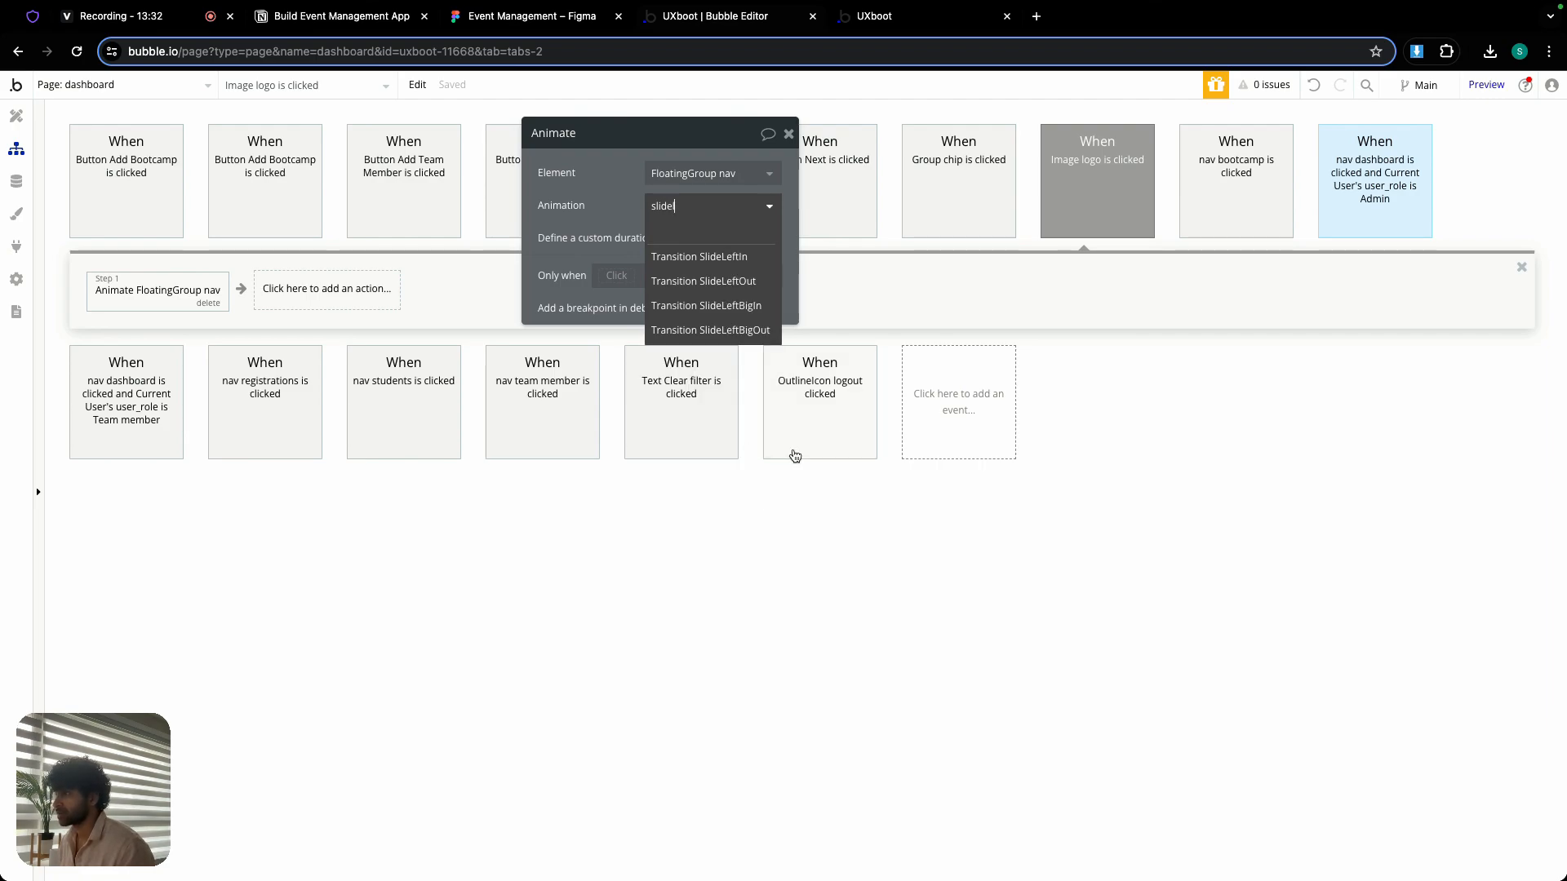
{"action": "left_click", "coordinate": [707, 305]}
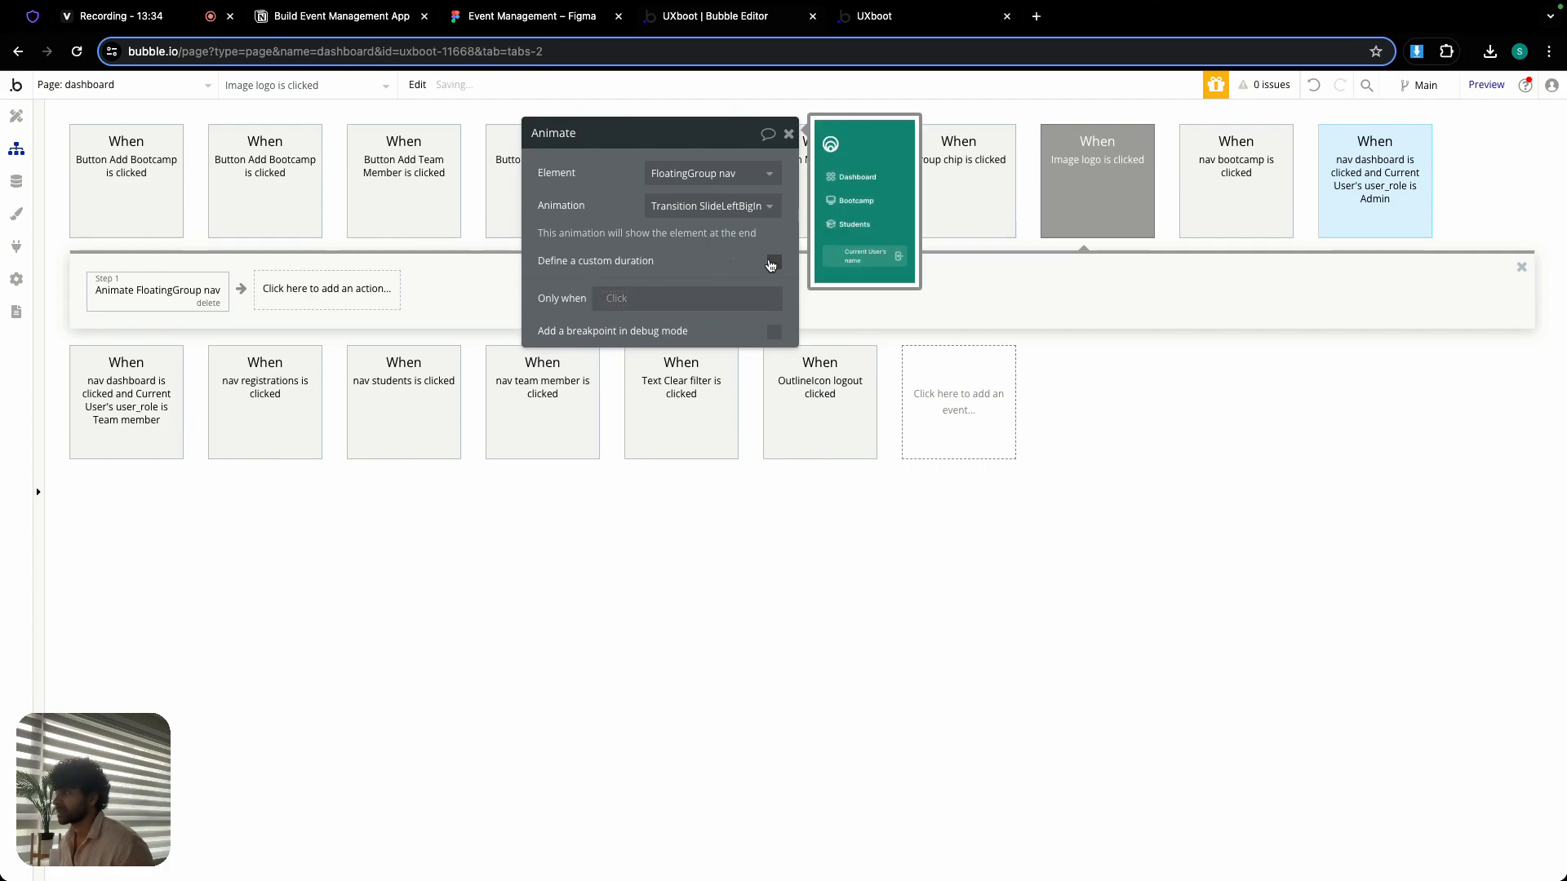
- Define a custom duration of 400 ms for the sidebar's slide-in animation
{"action": "left_click", "coordinate": [772, 262]}
{"action": "double_click", "coordinate": [761, 291]}
{"action": "type", "text": "400"}
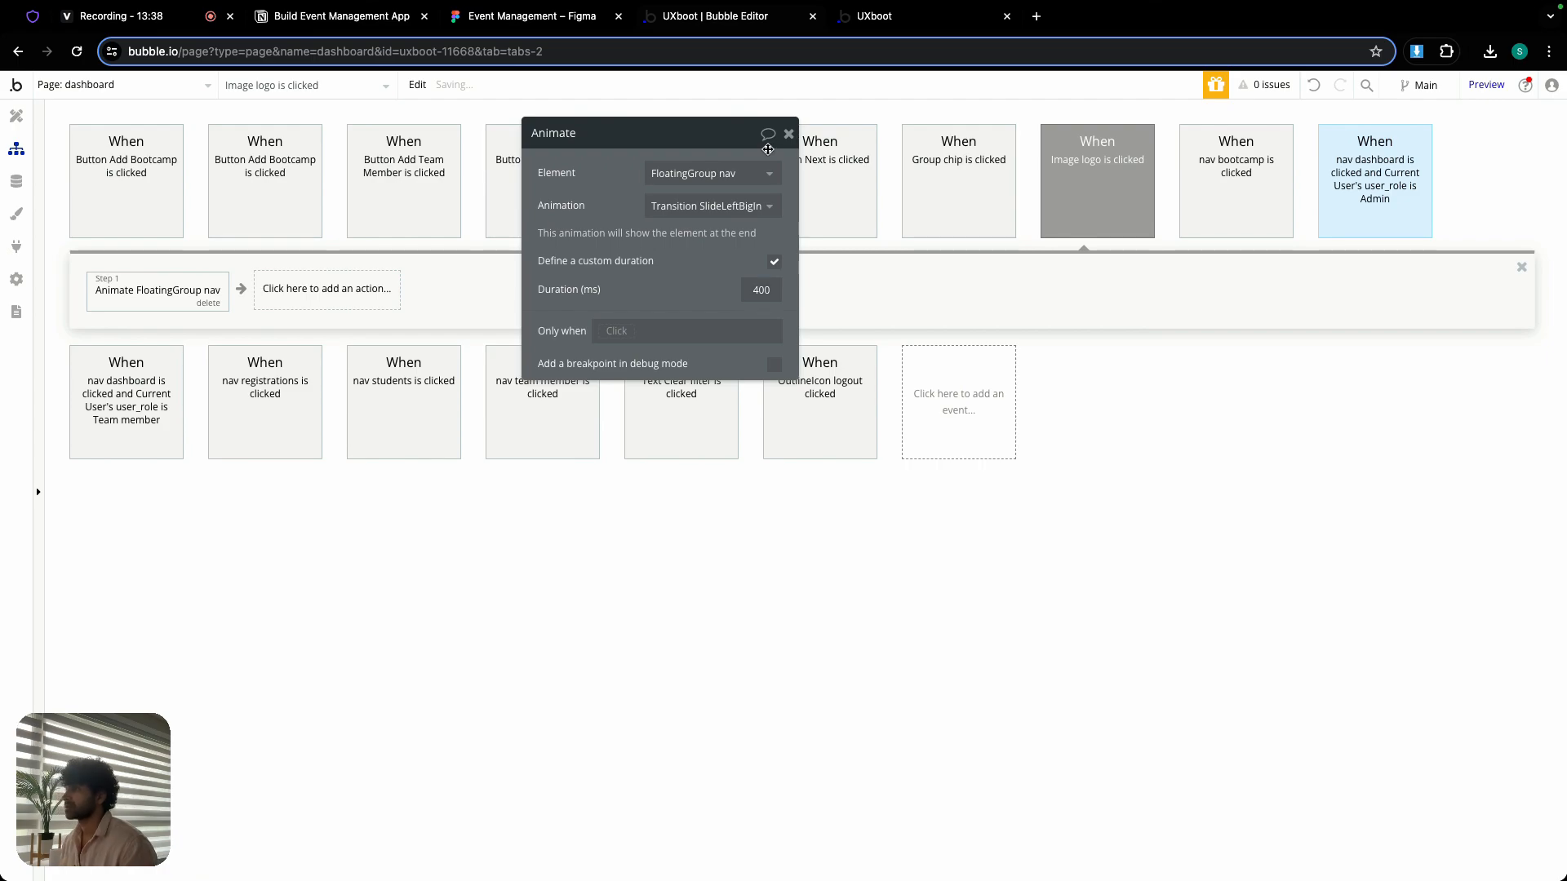
{"action": "left_click", "coordinate": [789, 133]}
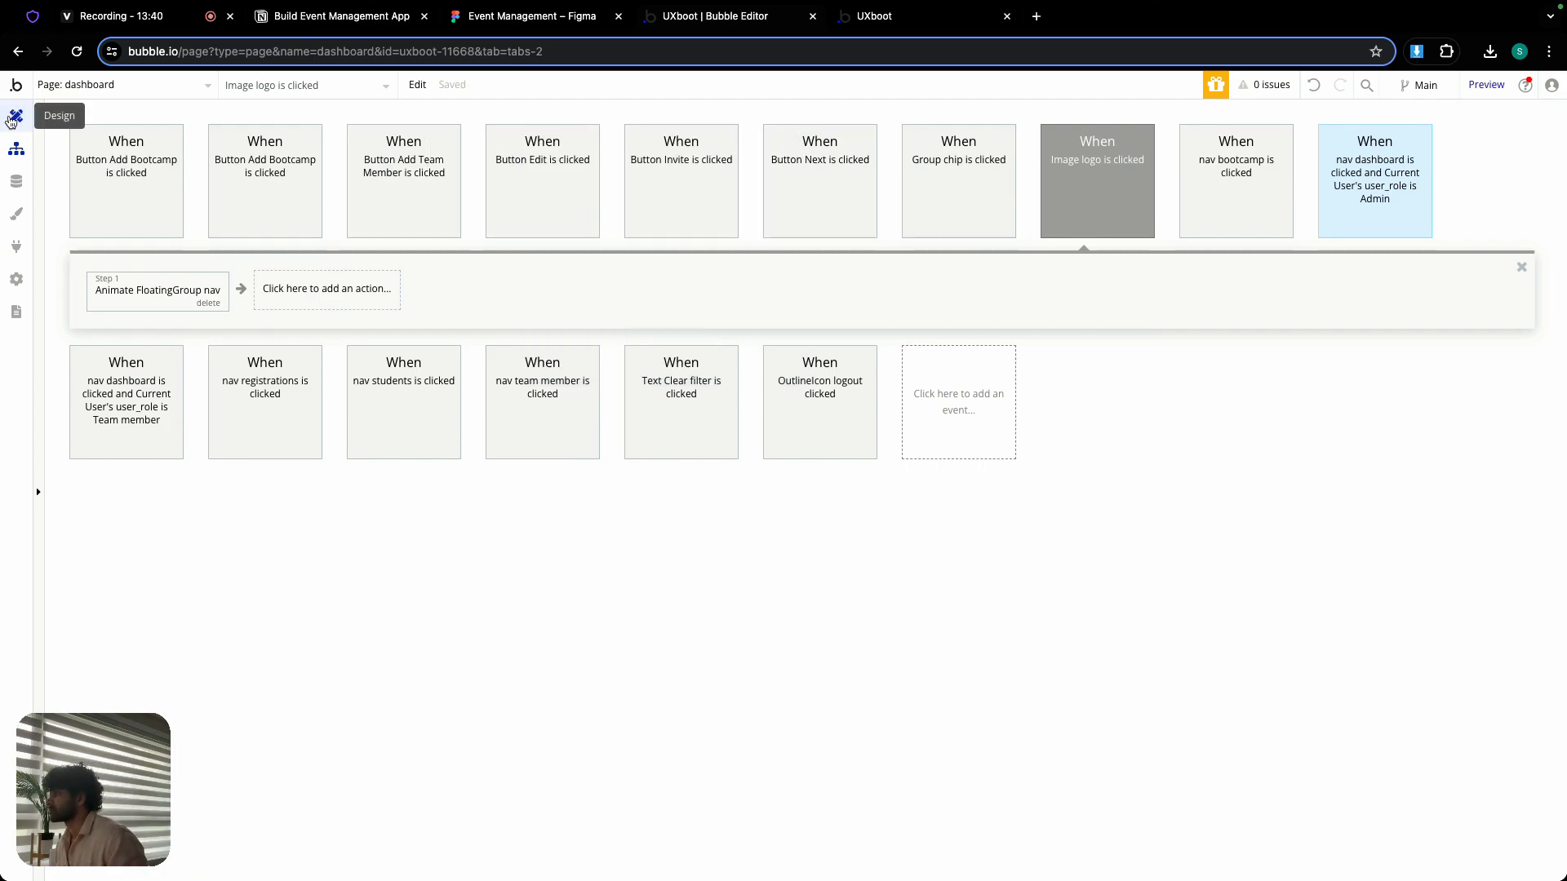
- Return to the page design, reveal the hidden x-mark icon inside FloatingGroup nav's Group logo+close, and select it
{"action": "left_click", "coordinate": [13, 118]}
{"action": "left_click", "coordinate": [359, 462]}
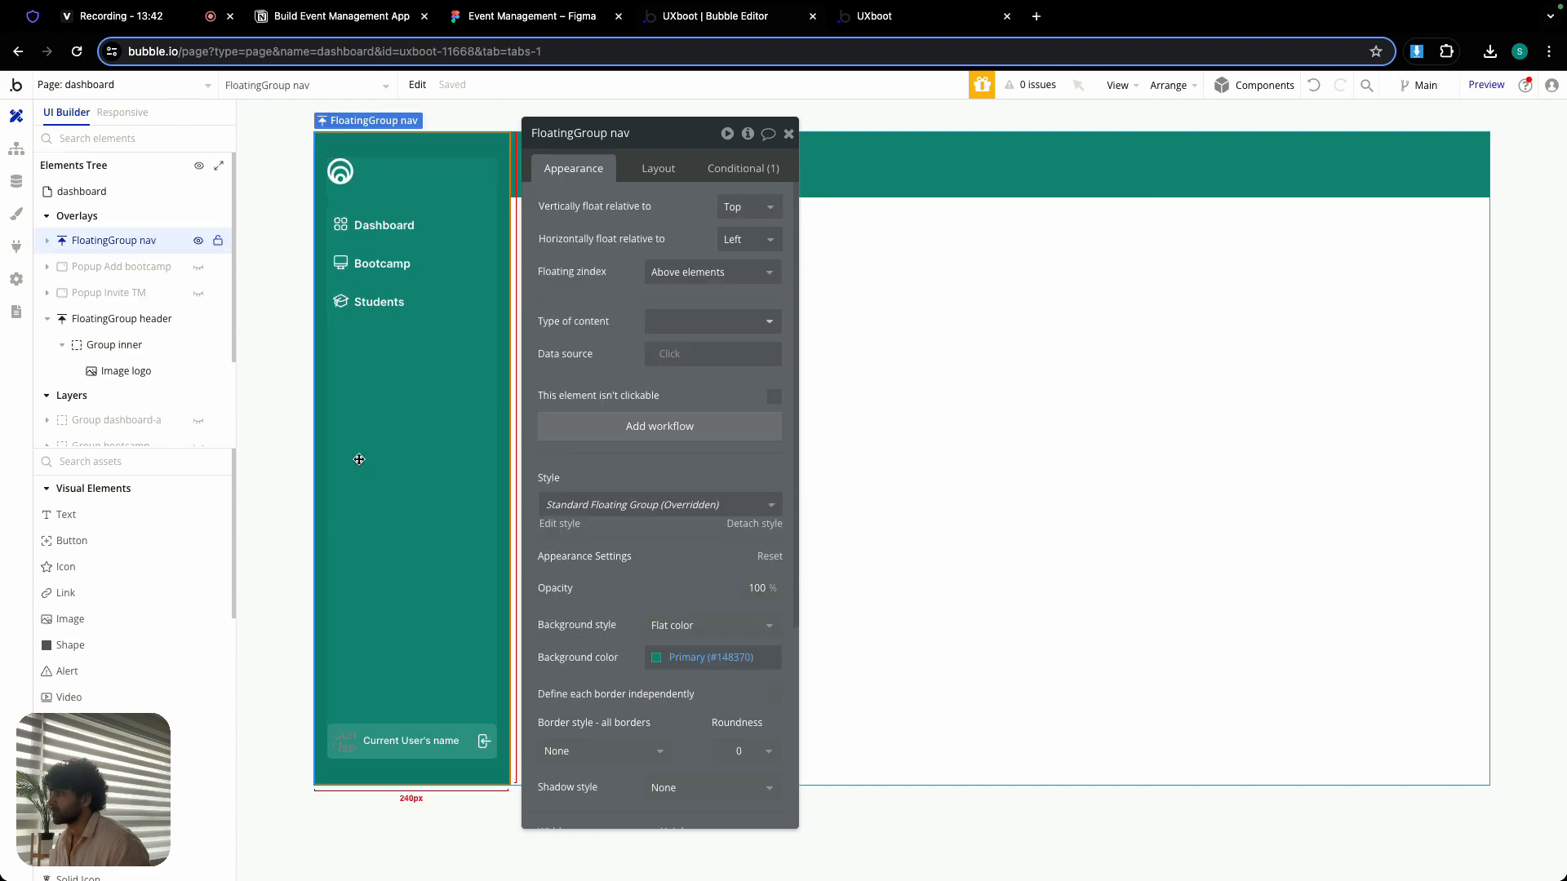
{"action": "left_click", "coordinate": [374, 169]}
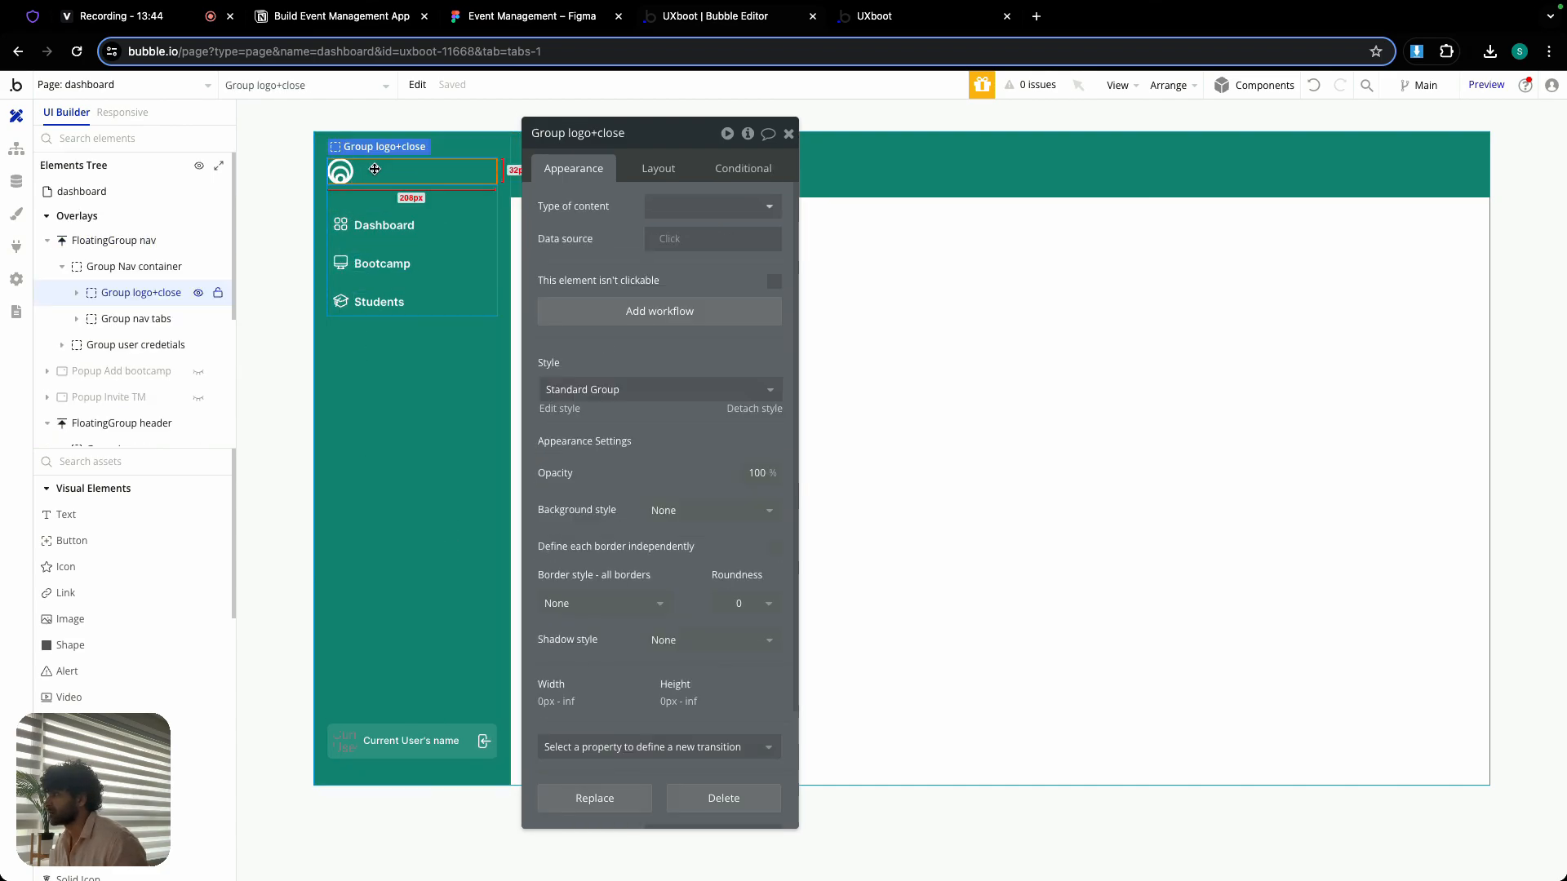
{"action": "left_click", "coordinate": [77, 294]}
{"action": "left_click", "coordinate": [199, 345]}
{"action": "left_click", "coordinate": [486, 170]}
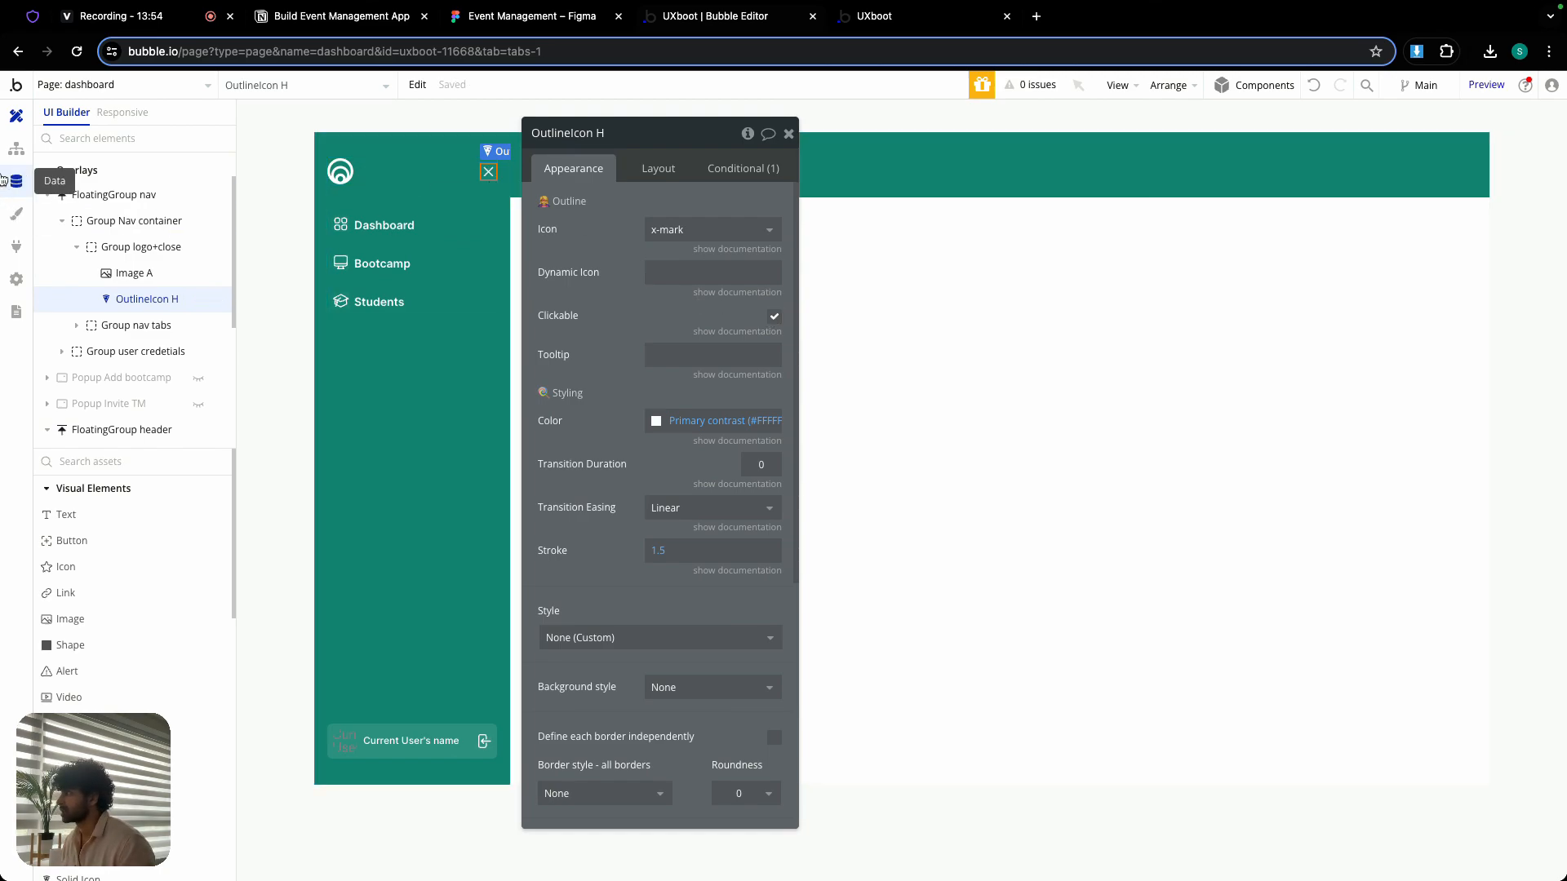
{"action": "left_click", "coordinate": [15, 149]}
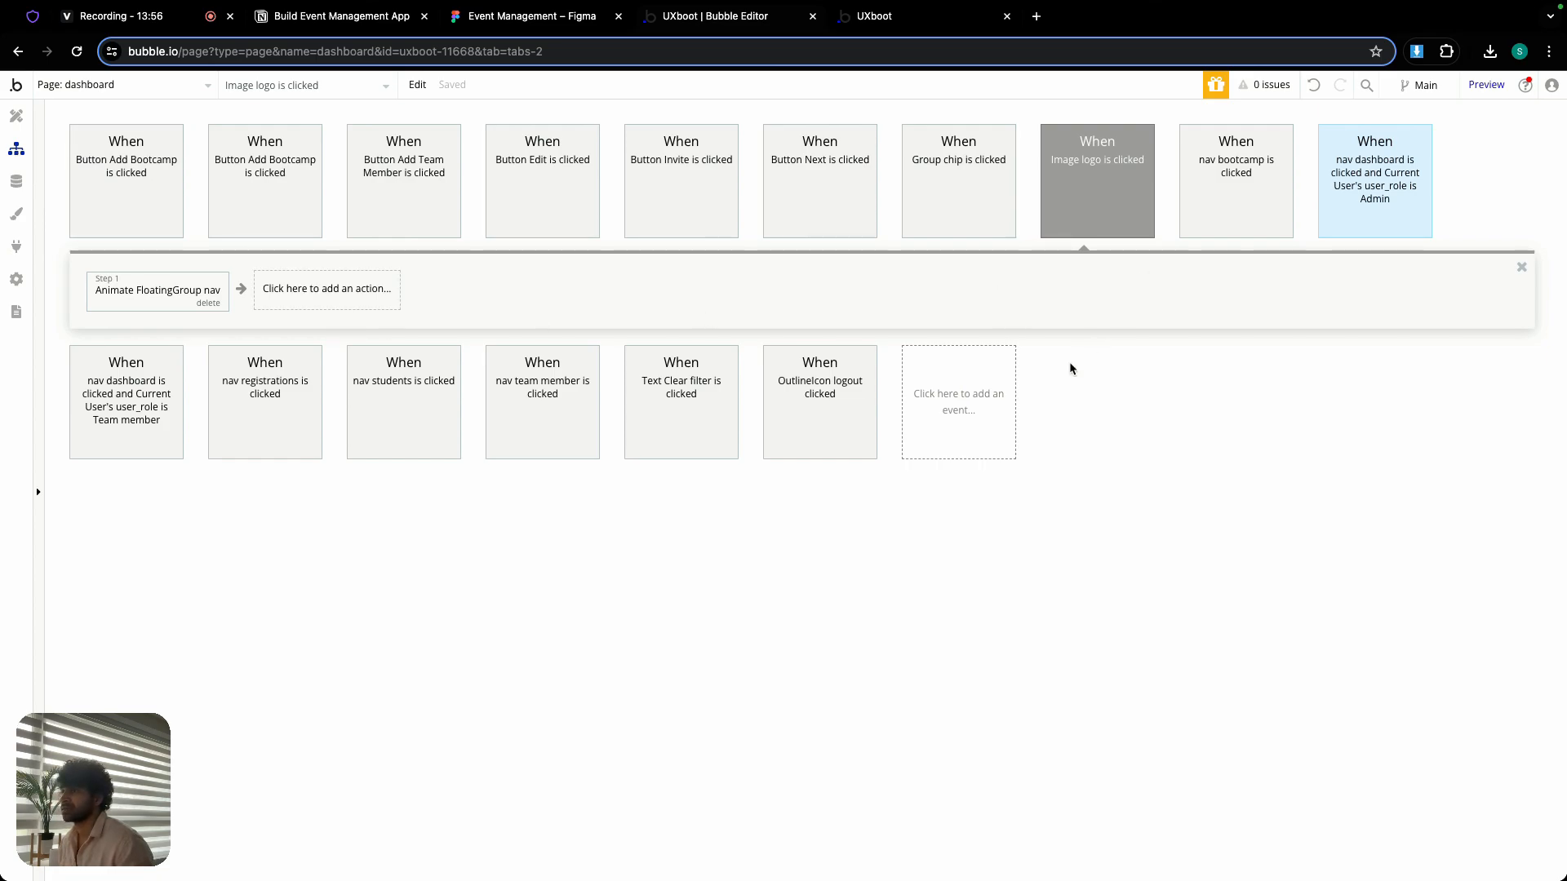
{"action": "left_click", "coordinate": [987, 394]}
{"action": "mouse_move", "coordinate": [965, 462]}
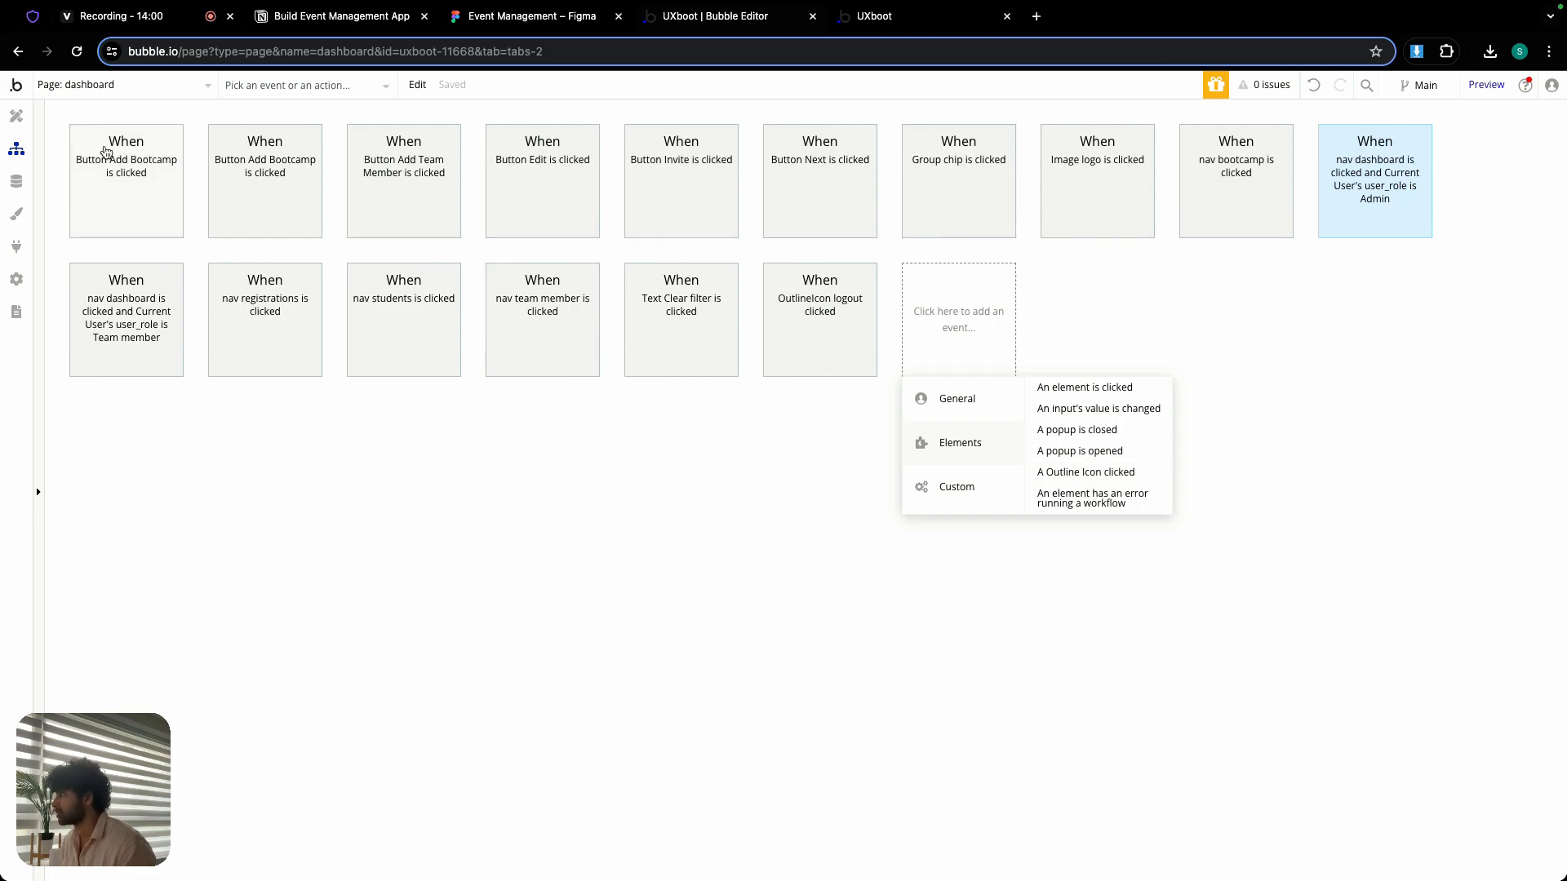
- Rename the x-mark icon in the sidebar's Group logo+close to OutlineIcon close
{"action": "left_click", "coordinate": [15, 116]}
{"action": "double_click", "coordinate": [604, 133]}
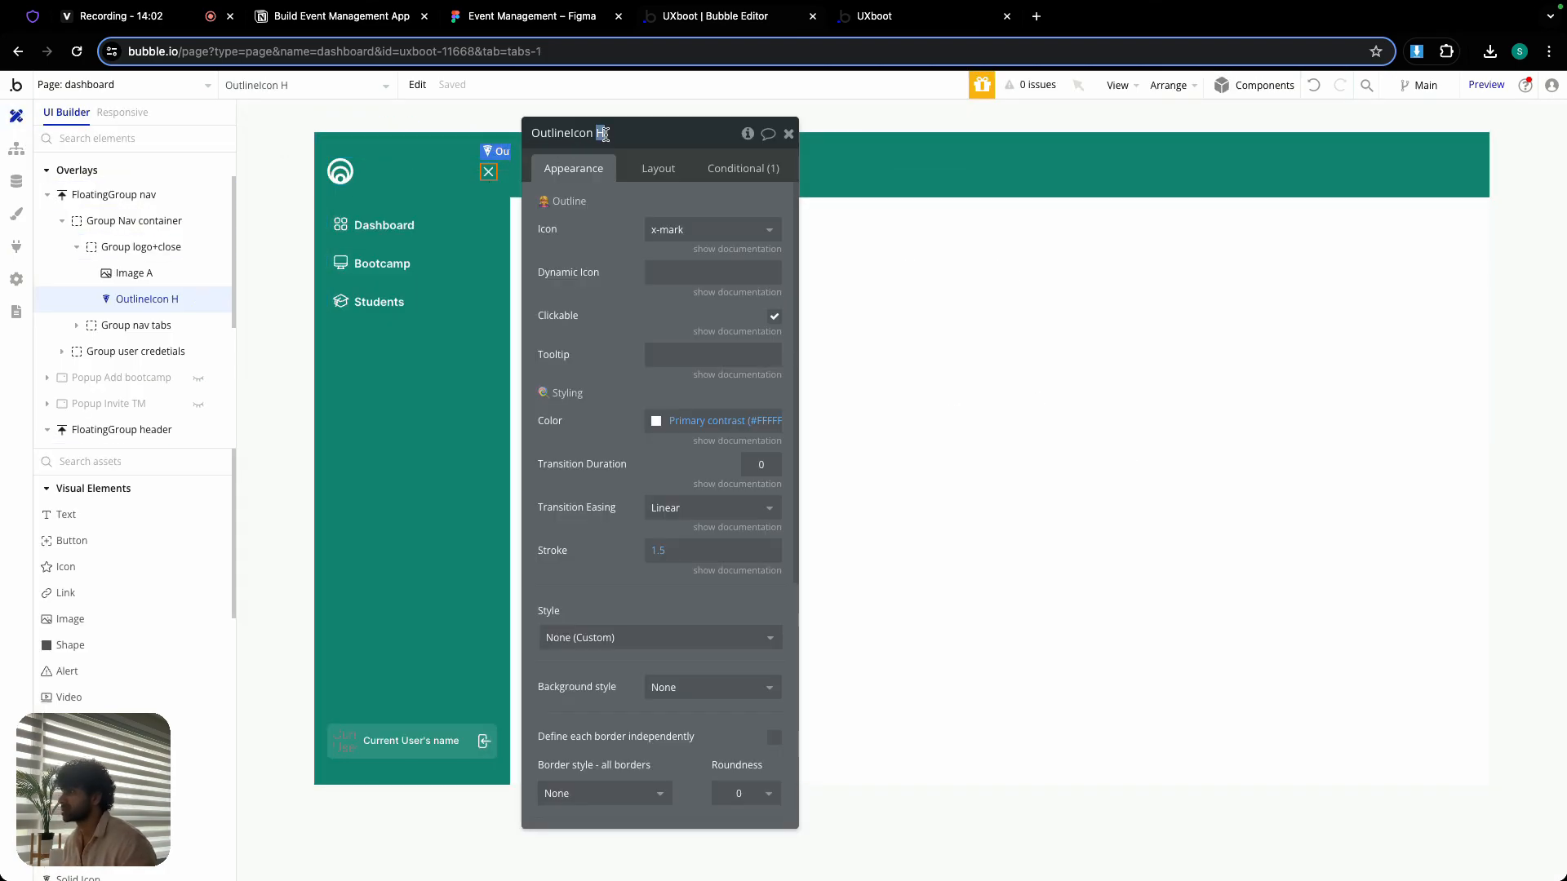
{"action": "type", "text": "close"}
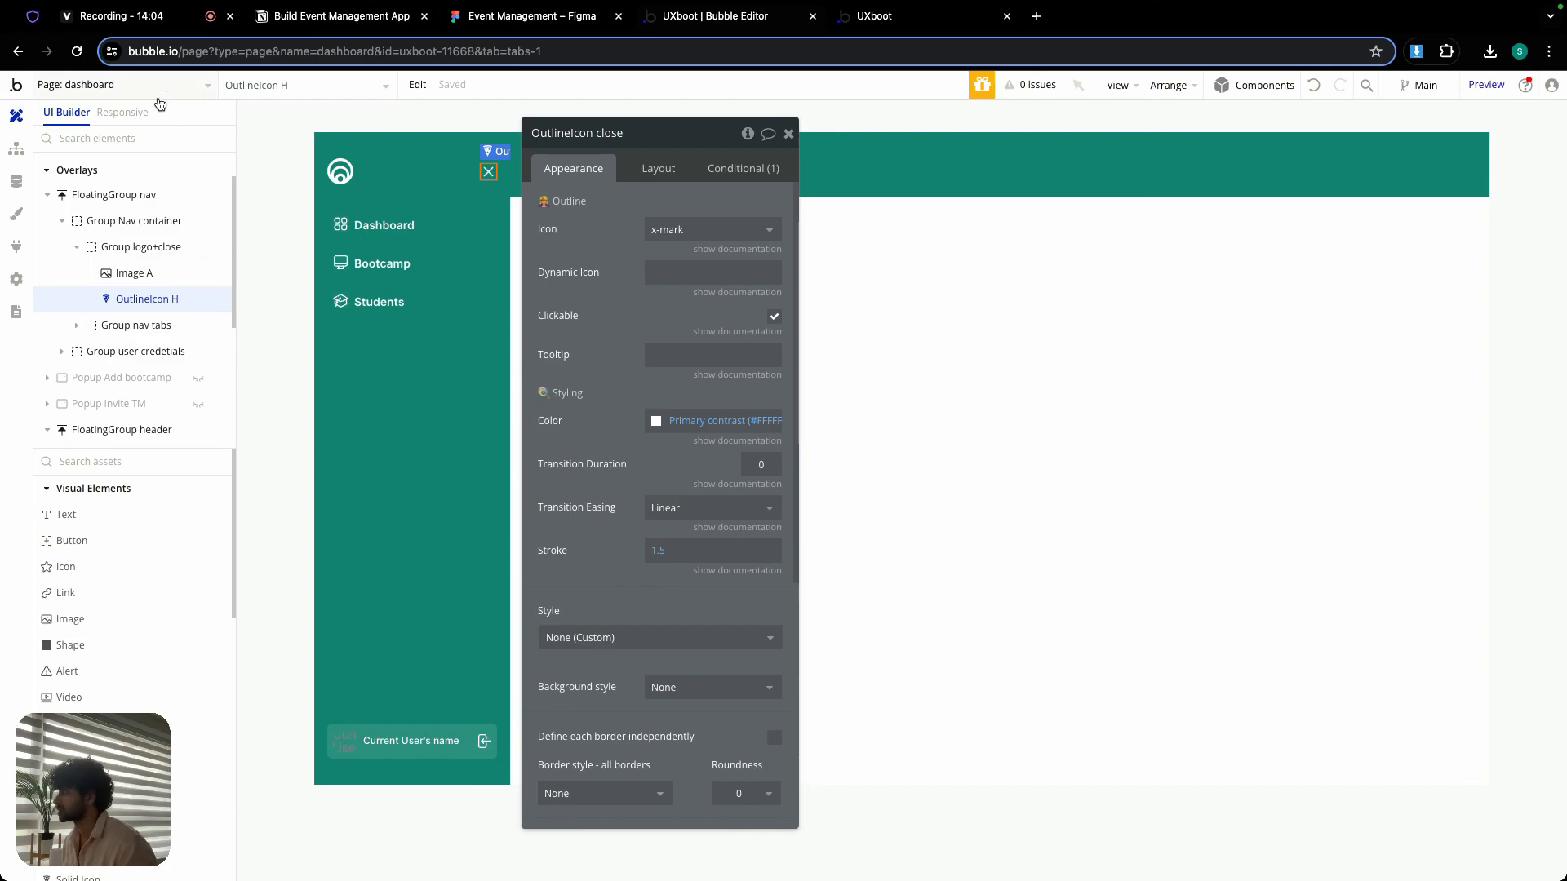
- Add an Outline Icon clicked workflow event on the dashboard page for the element OutlineIcon close
{"action": "left_click", "coordinate": [15, 149]}
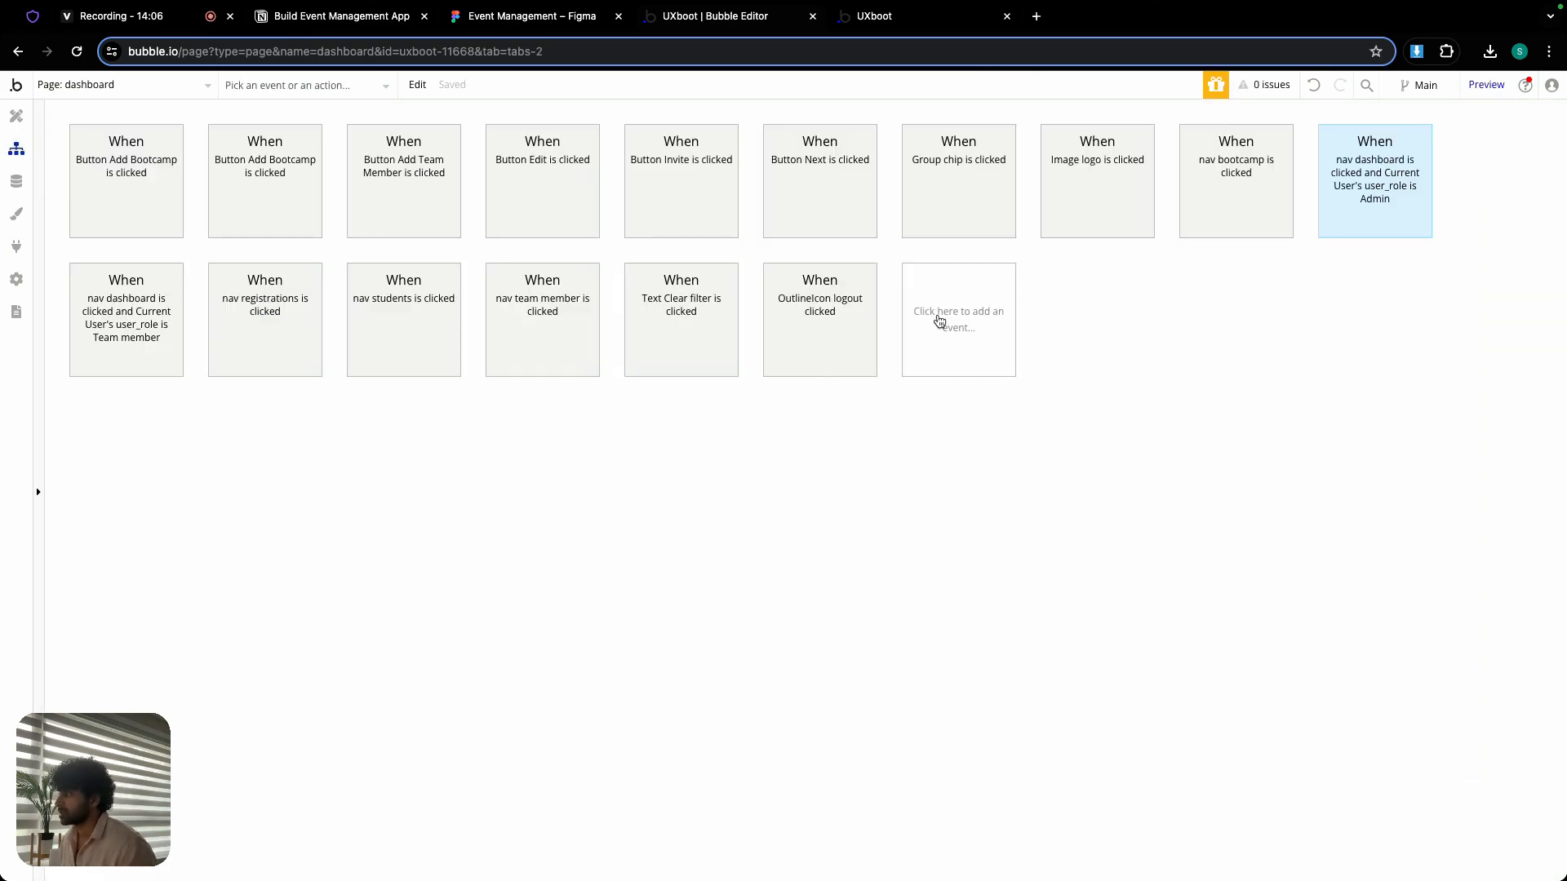
{"action": "left_click", "coordinate": [939, 320]}
{"action": "mouse_move", "coordinate": [960, 440]}
{"action": "left_click", "coordinate": [1102, 473]}
{"action": "left_click", "coordinate": [707, 173]}
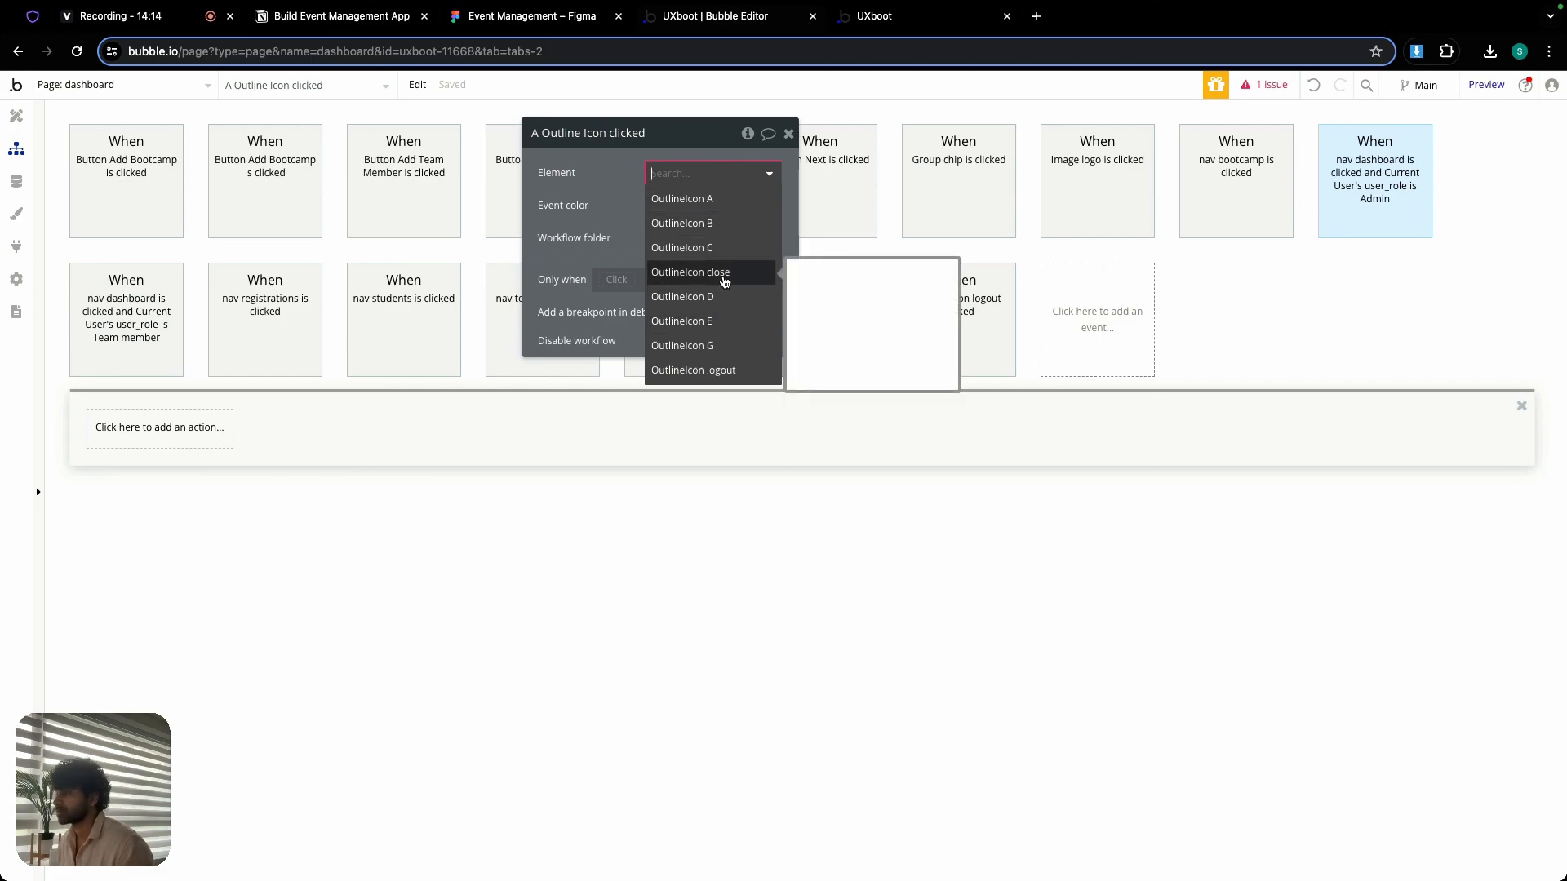
{"action": "left_click", "coordinate": [723, 277]}
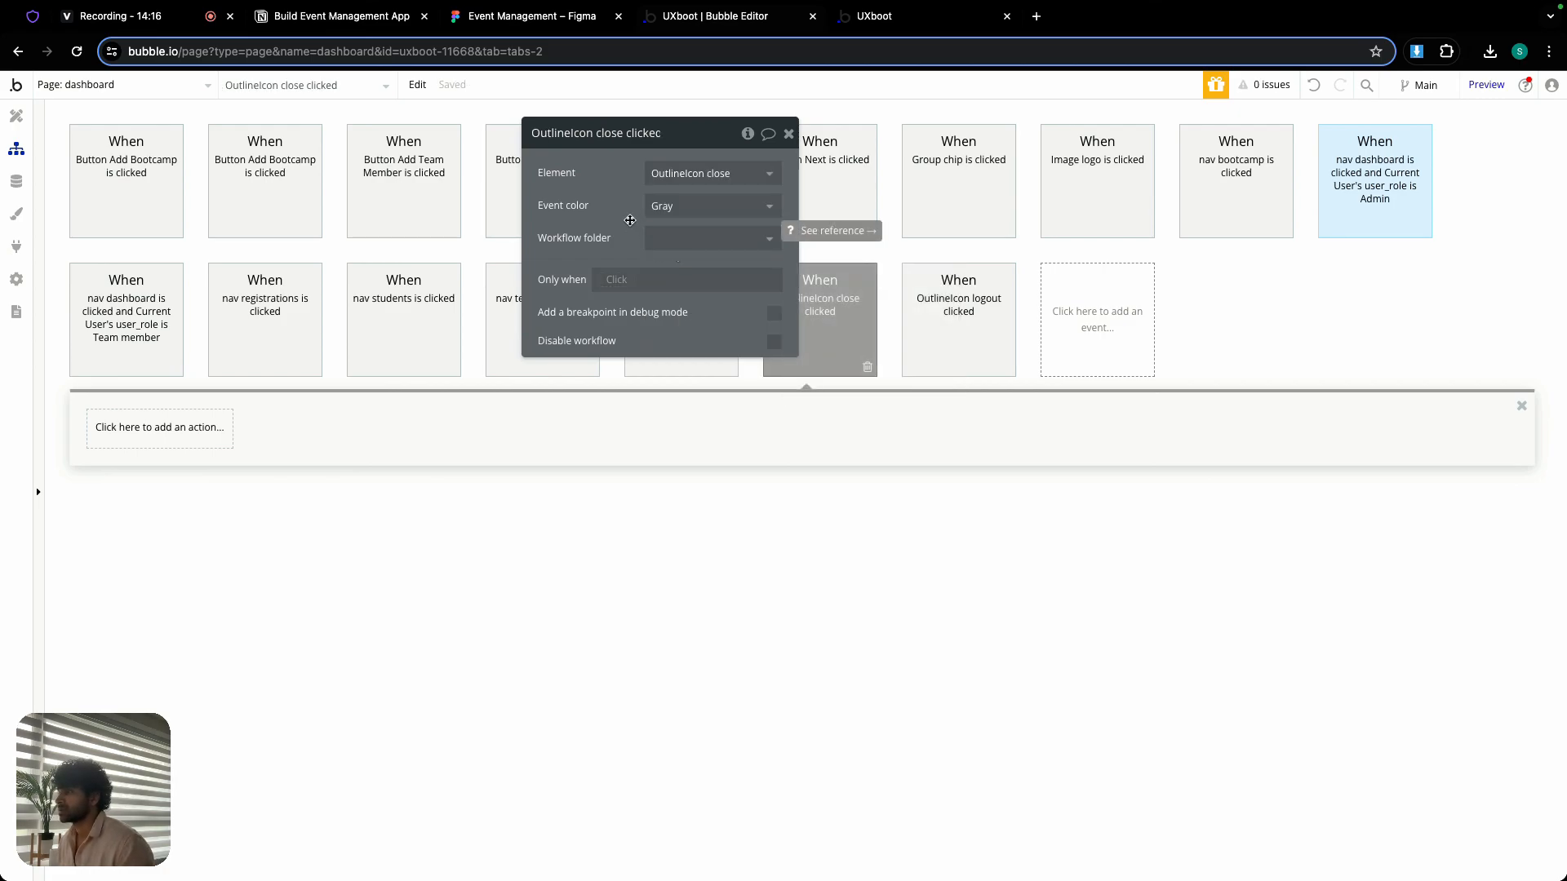
{"action": "left_click", "coordinate": [788, 133]}
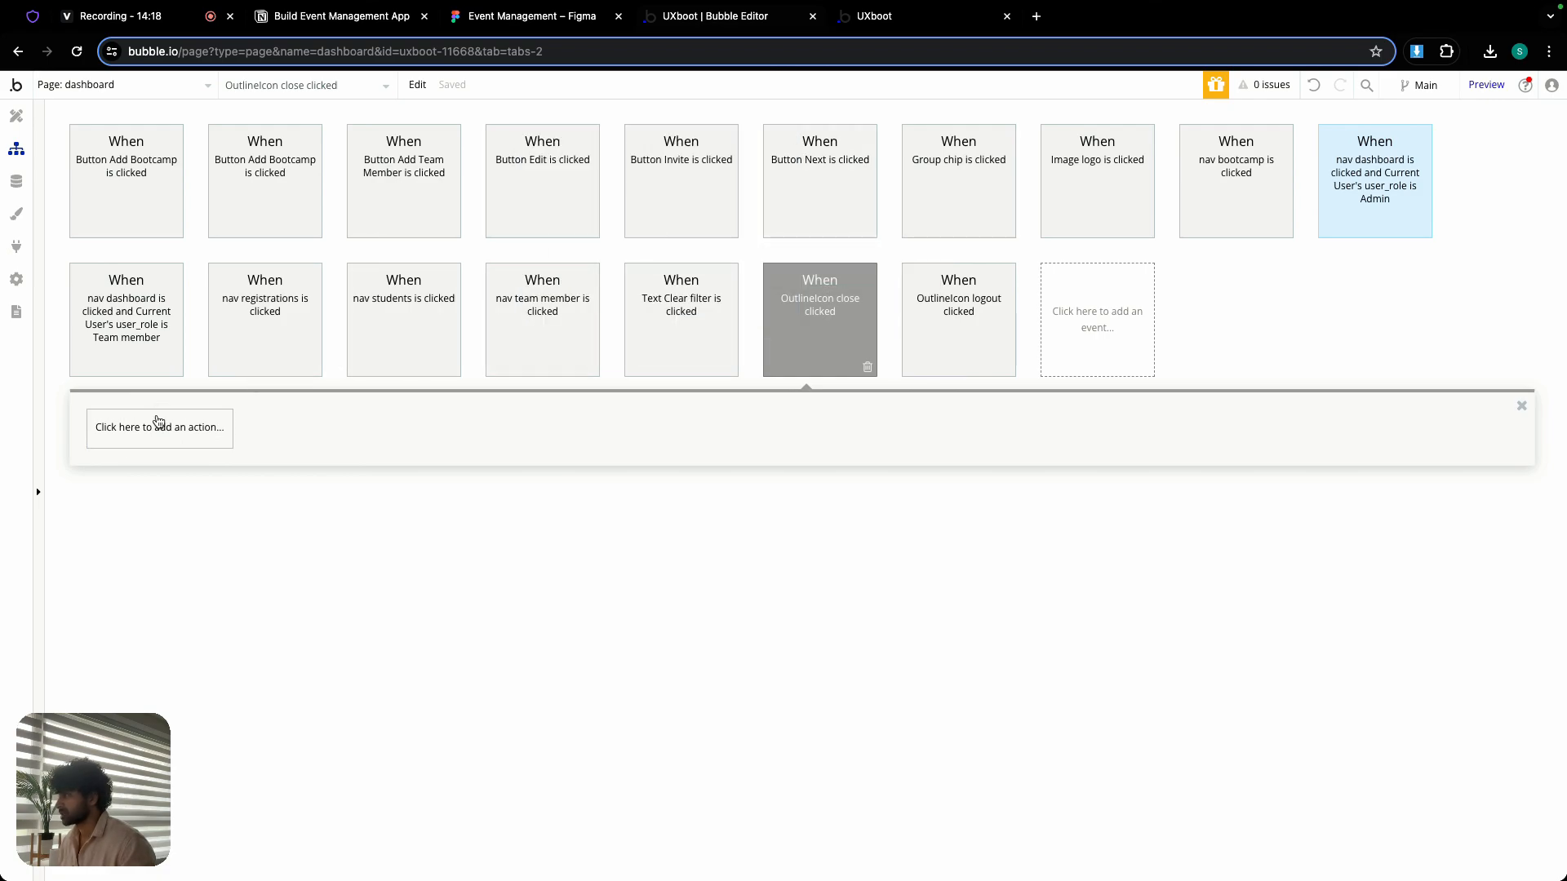
- Add an Animate action targeting FloatingGroup nav to the OutlineIcon close workflow
{"action": "left_click", "coordinate": [155, 427]}
{"action": "mouse_move", "coordinate": [185, 662]}
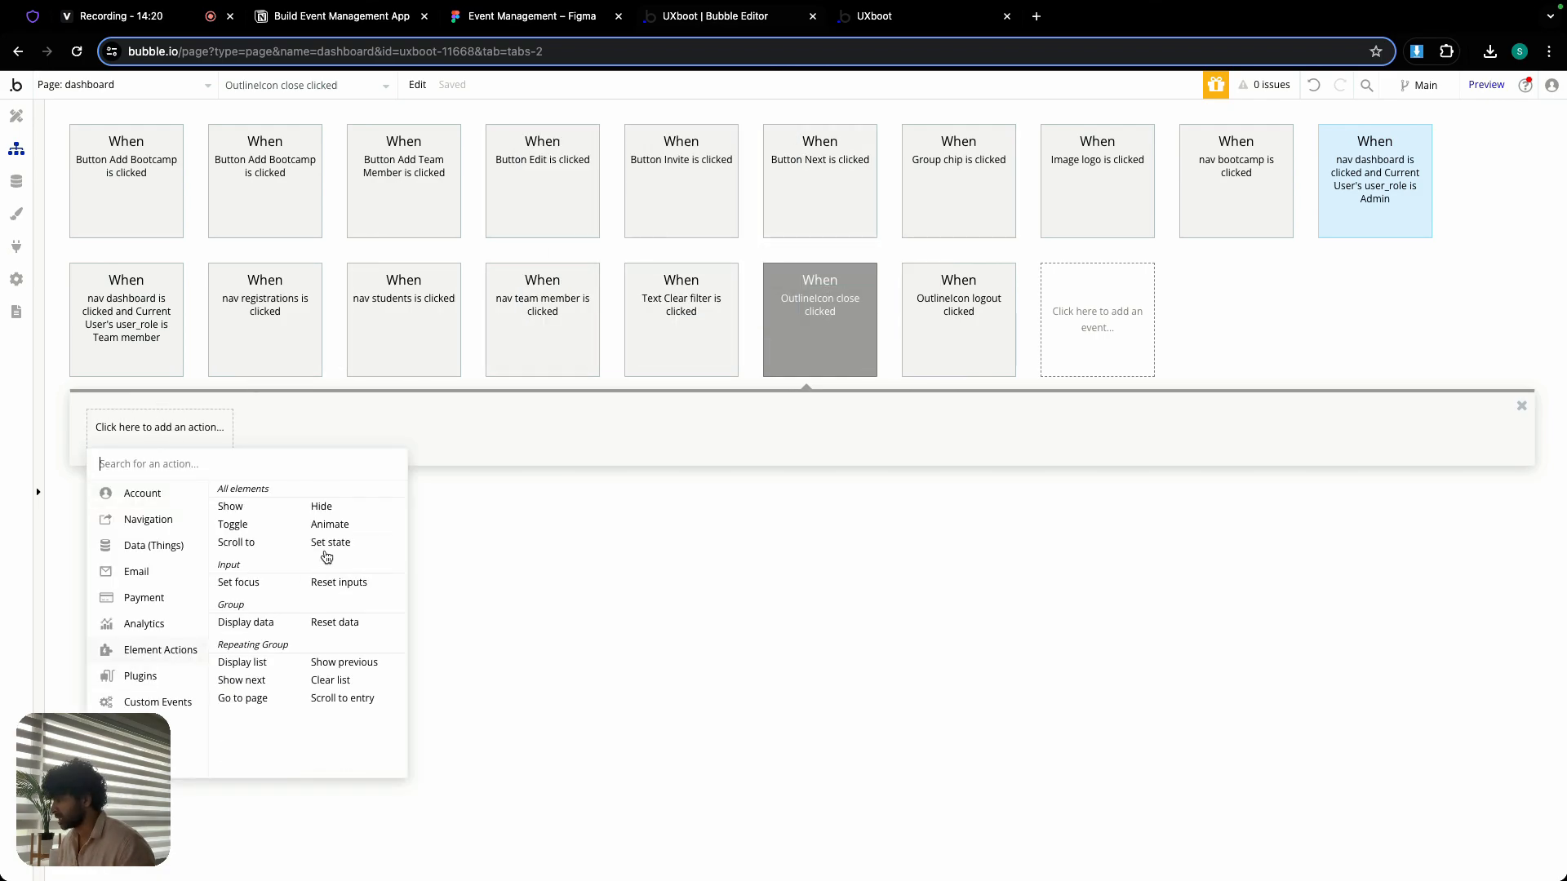
{"action": "left_click", "coordinate": [330, 525]}
{"action": "left_click", "coordinate": [672, 178]}
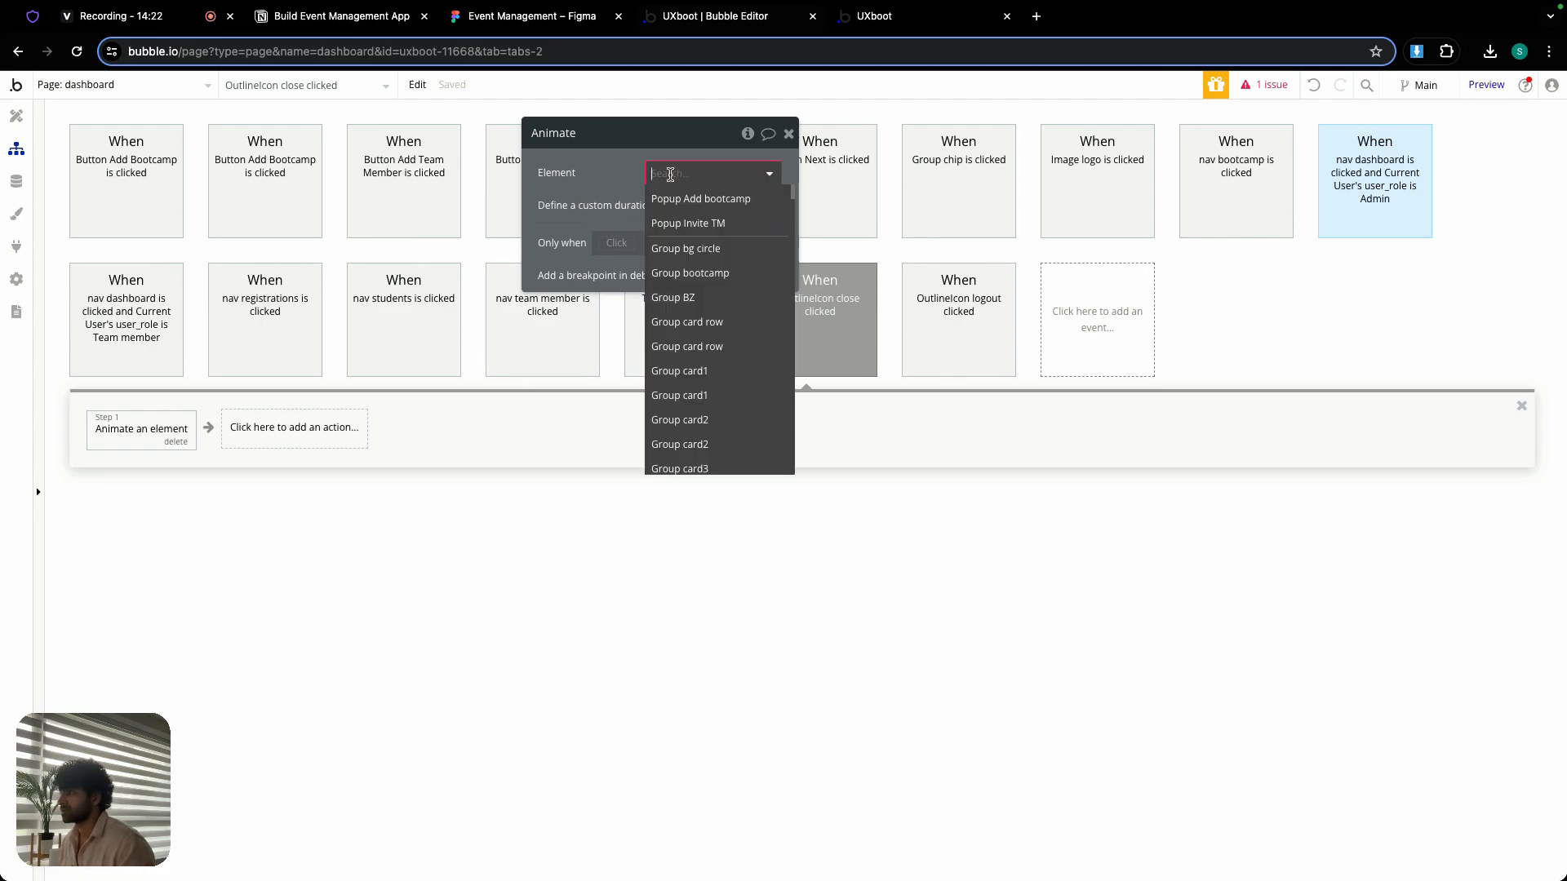
{"action": "type", "text": "f"}
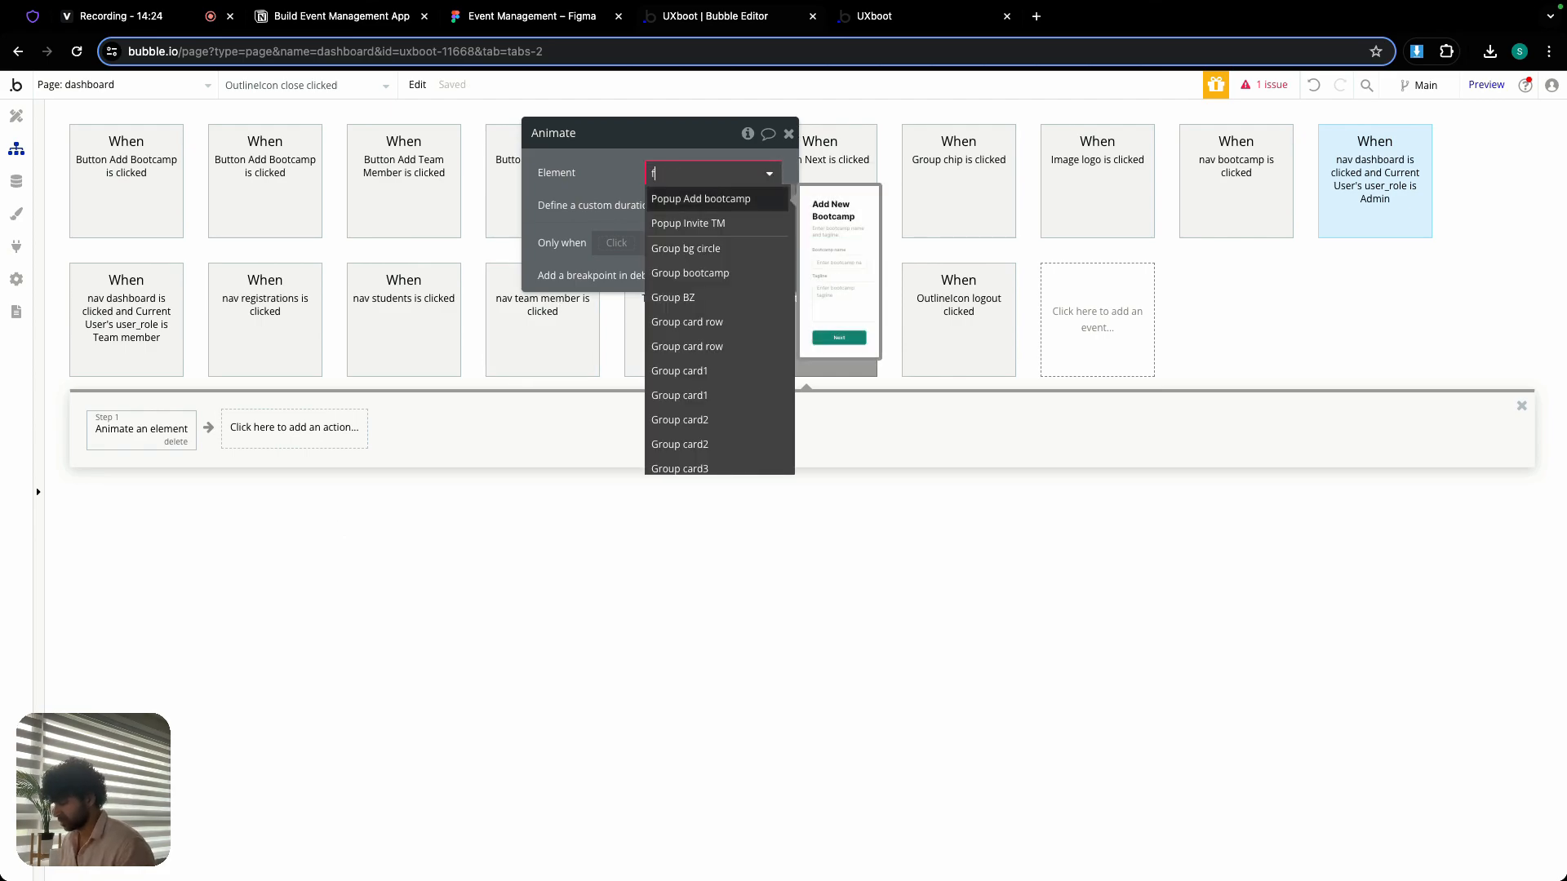
{"action": "type", "text": ";"}
{"action": "key", "text": "BackSpace"}
{"action": "key", "text": "BackSpace"}
{"action": "type", "text": "floa"}
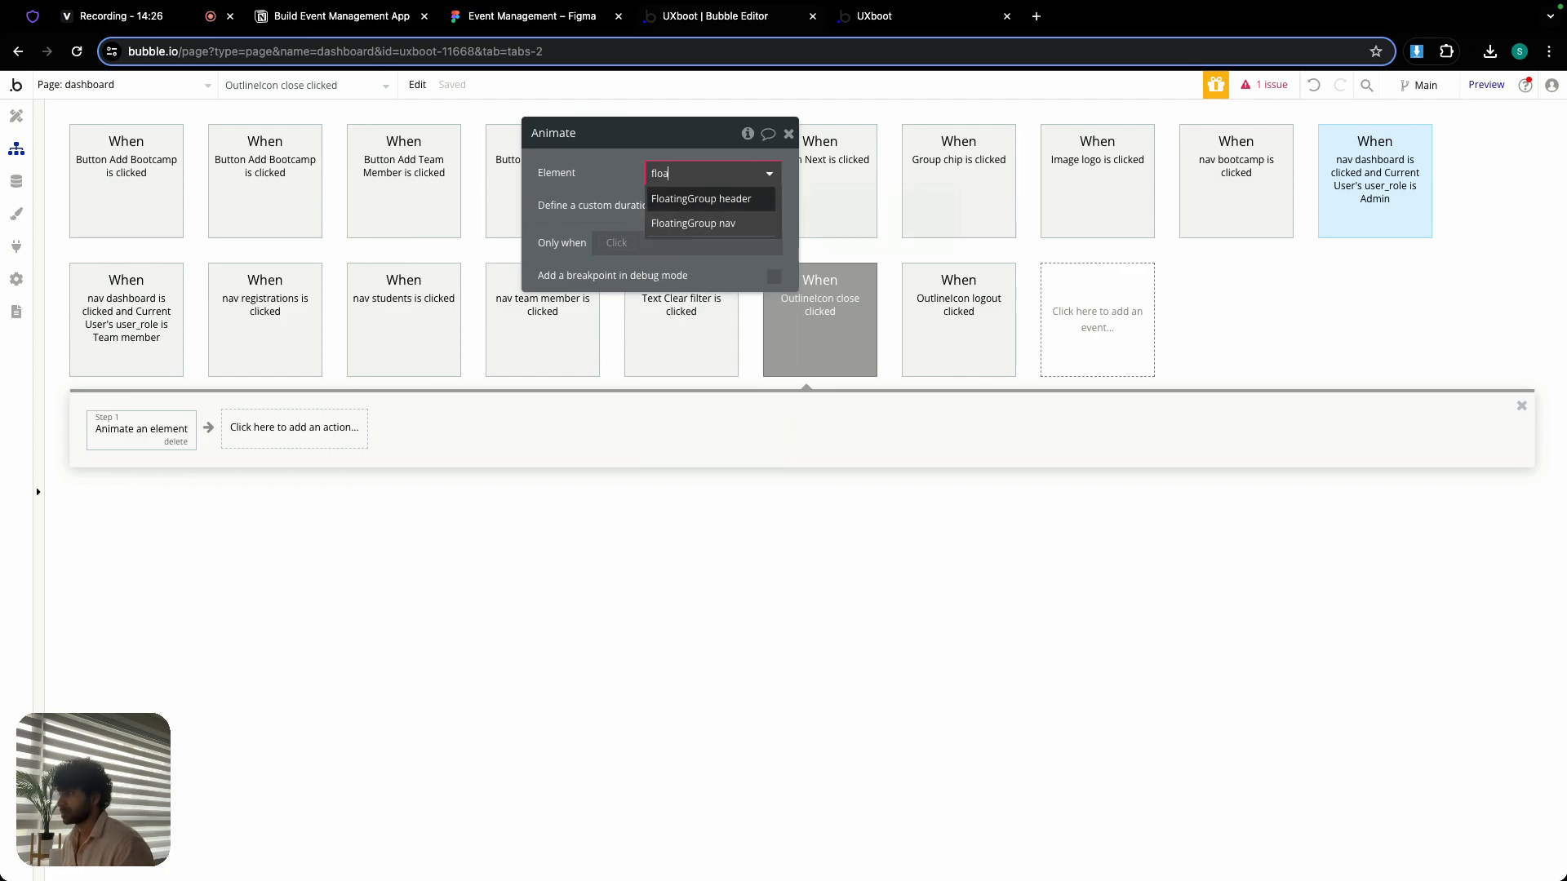
{"action": "left_click", "coordinate": [689, 225]}
- Set the close workflow's animation for FloatingGroup nav to Transition SlideLeftBigOut
{"action": "left_click", "coordinate": [701, 207]}
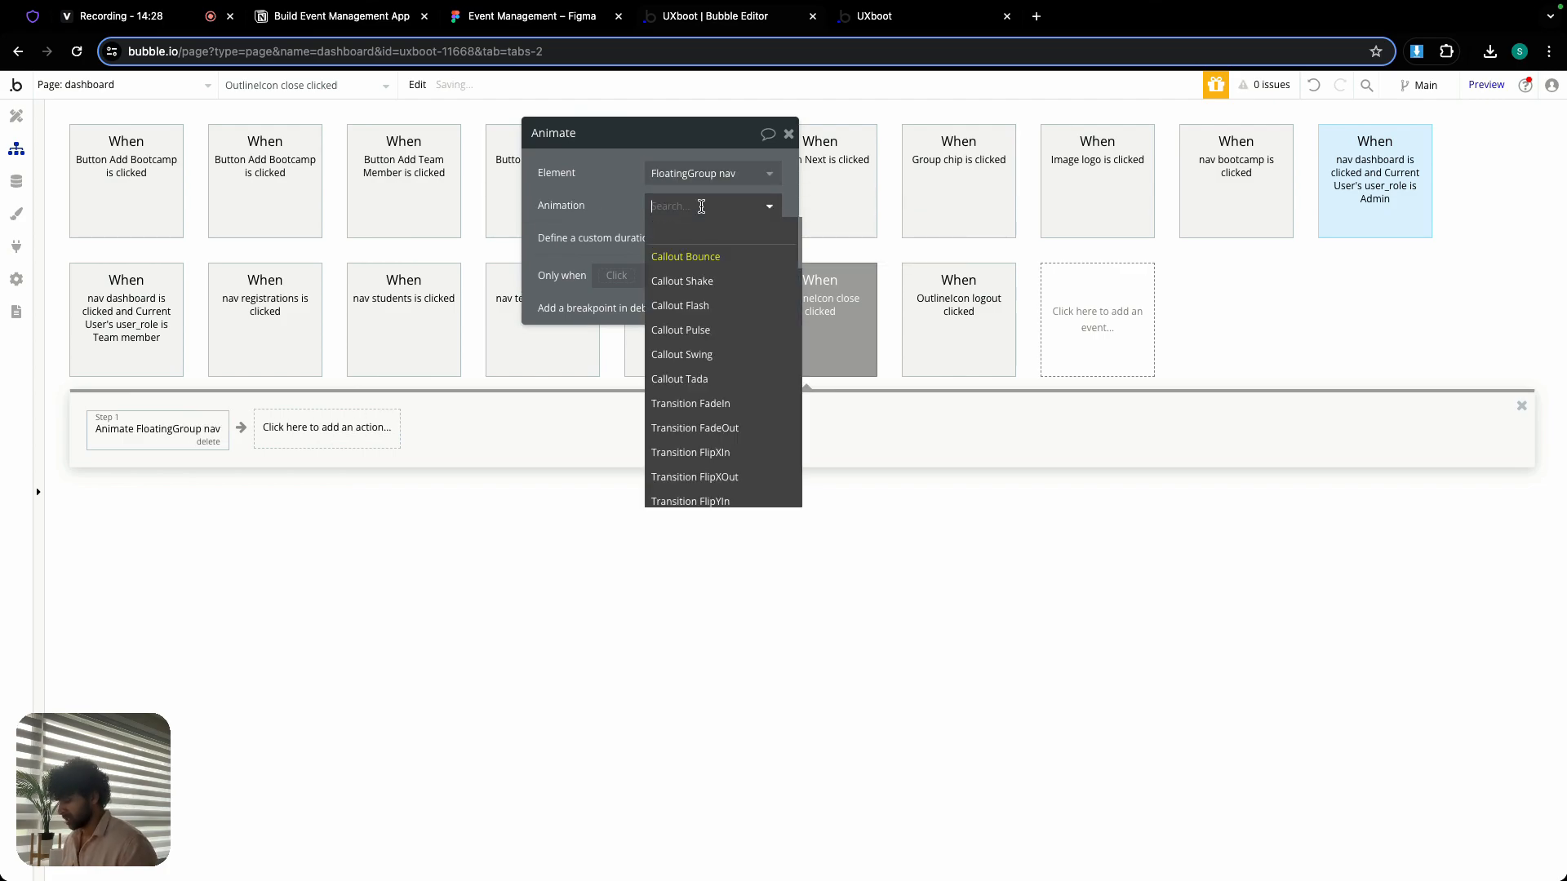
{"action": "type", "text": "slide"}
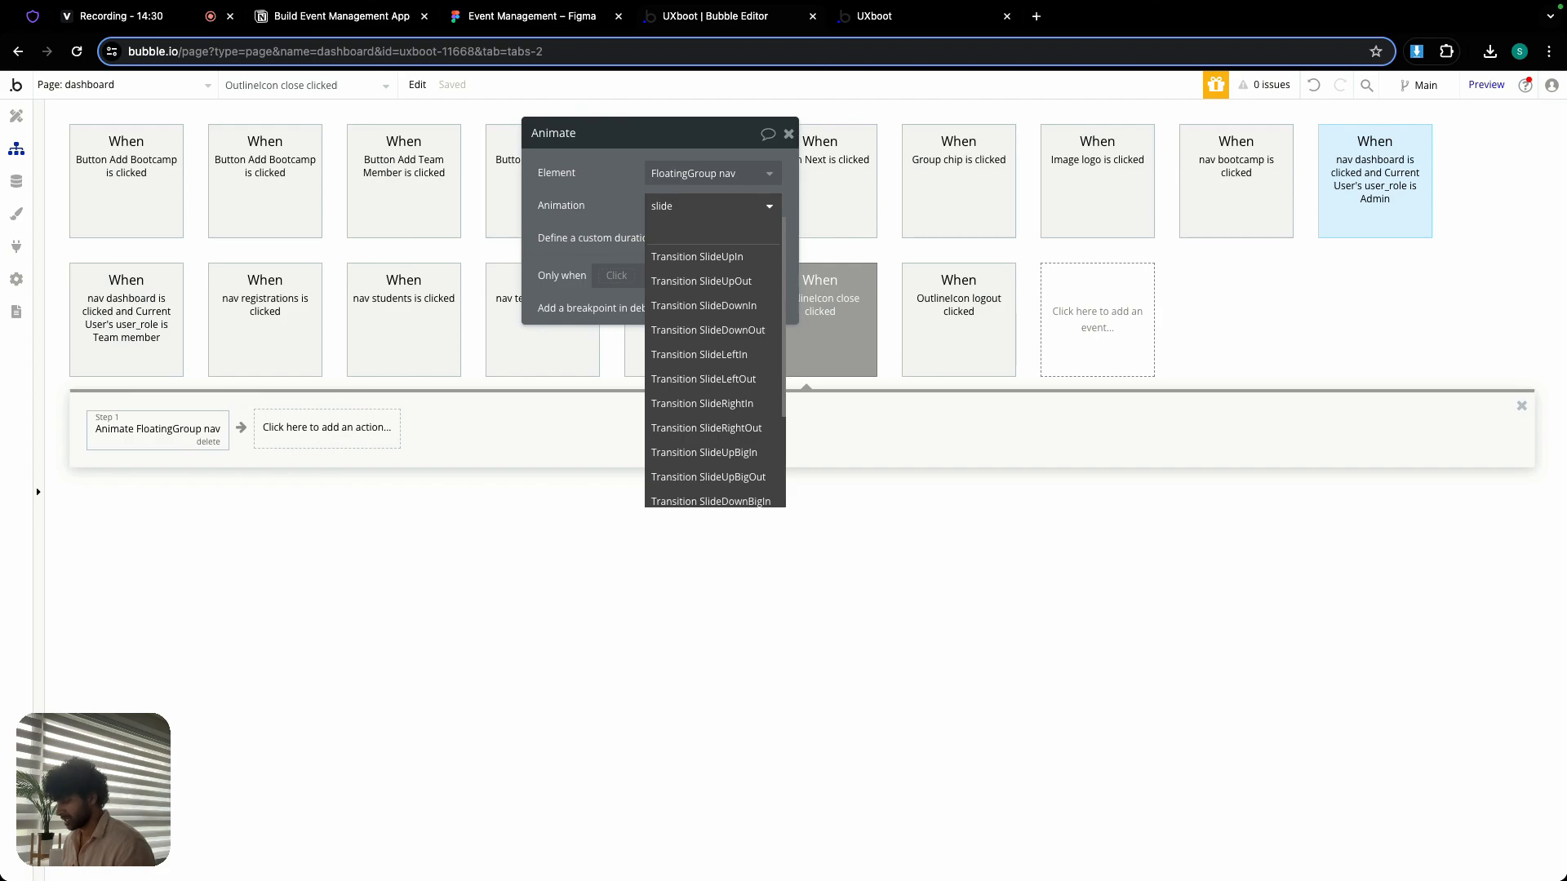
{"action": "type", "text": "lef"}
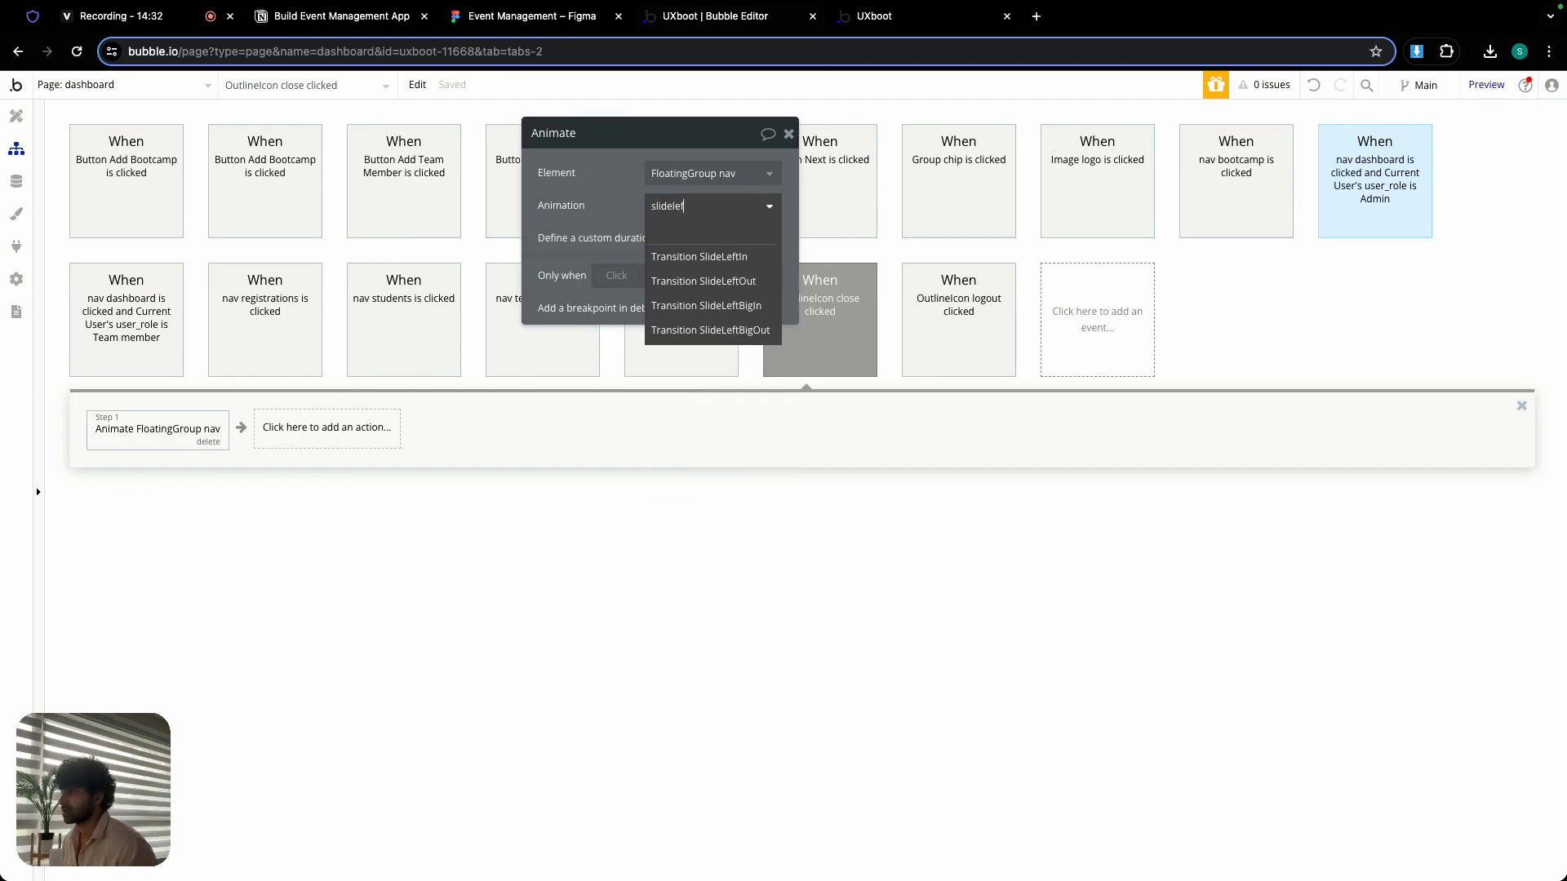
{"action": "left_click", "coordinate": [737, 331]}
- Define a custom duration of 200 ms for the sidebar's slide-out animation
{"action": "left_click", "coordinate": [774, 261]}
{"action": "left_click", "coordinate": [771, 281]}
{"action": "type", "text": "200"}
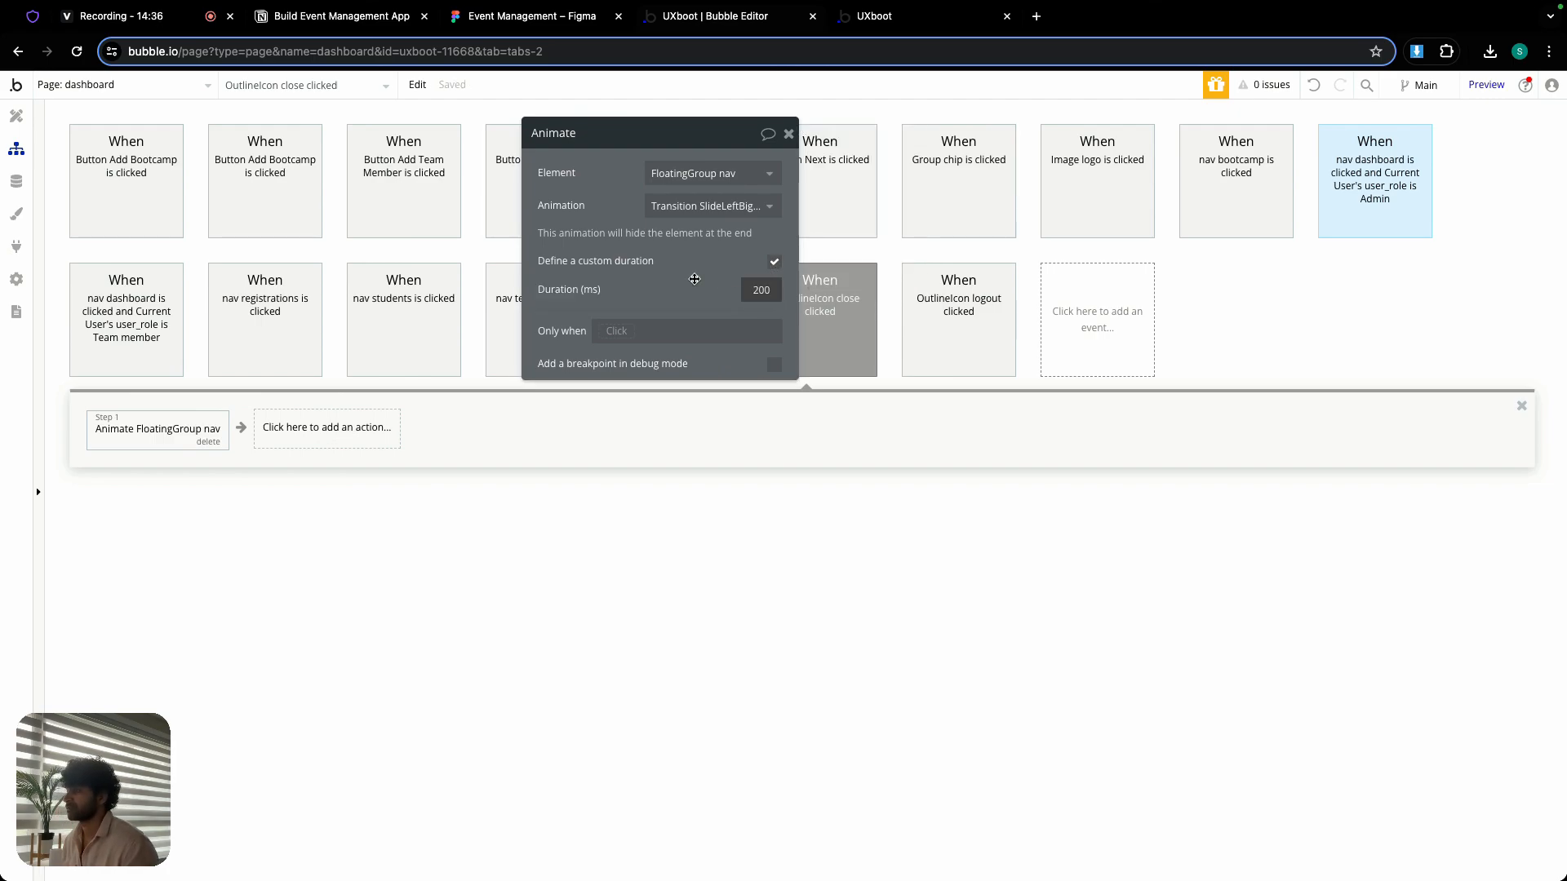
{"action": "left_click", "coordinate": [692, 278]}
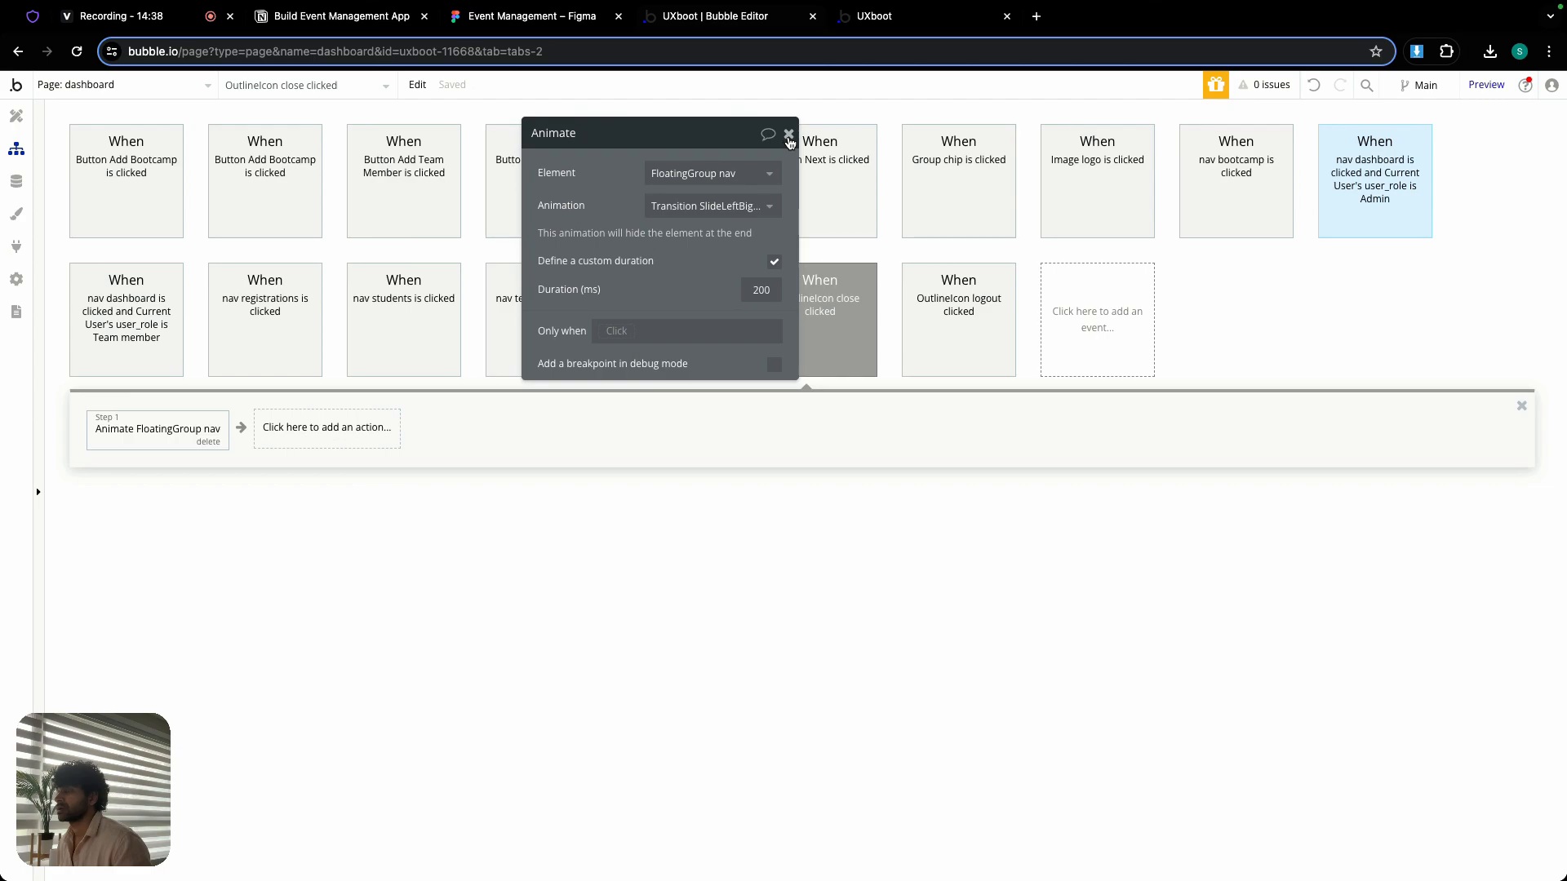
{"action": "left_click", "coordinate": [788, 136]}
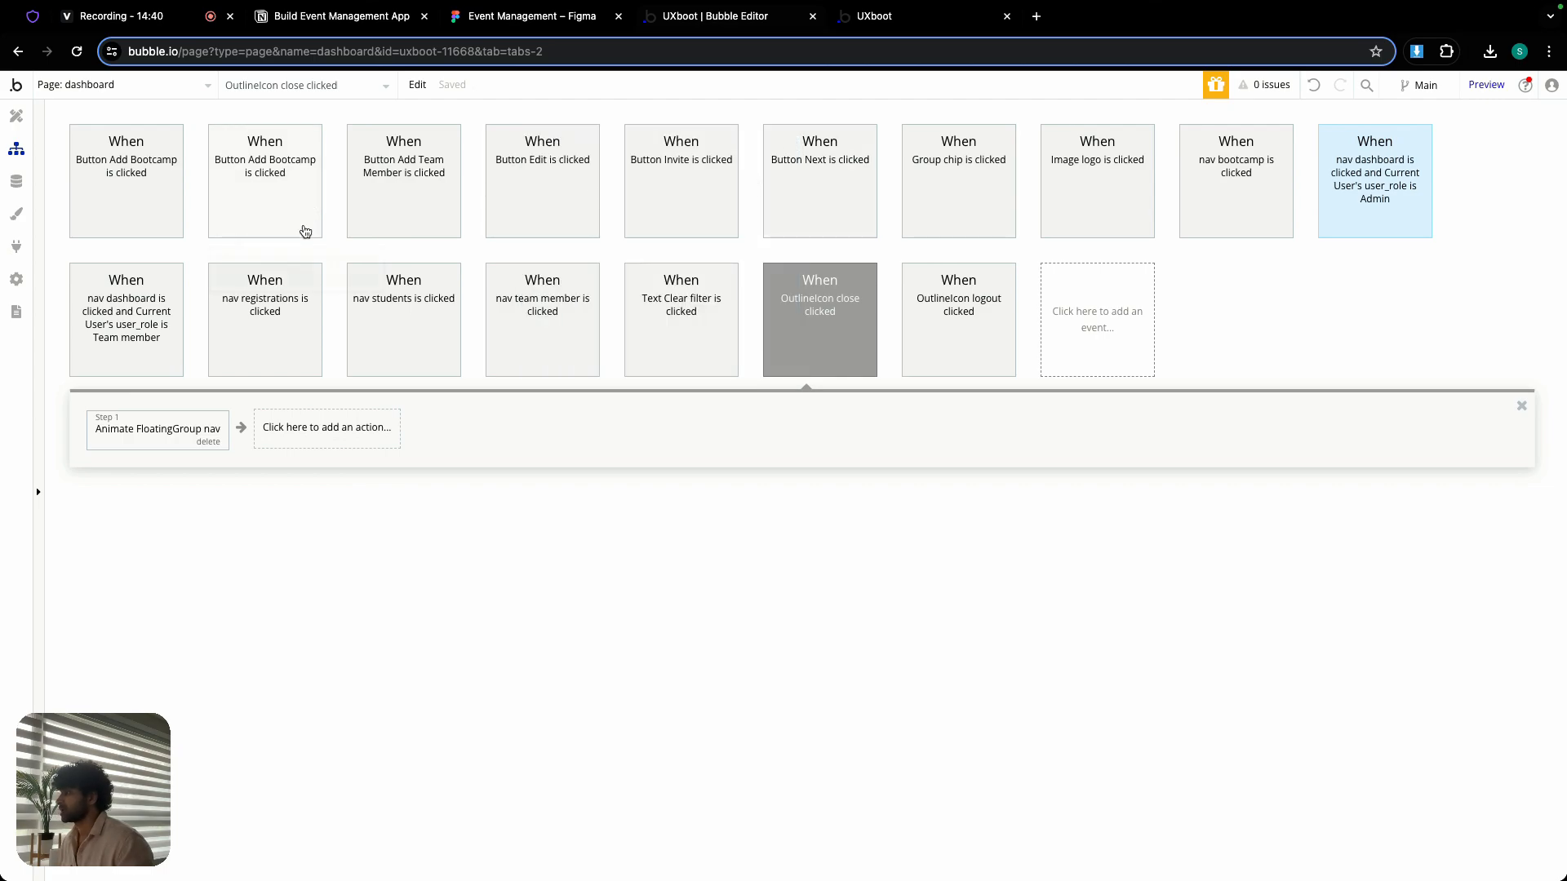
- Copy the Animate FloatingGroup nav action from the OutlineIcon close workflow
{"action": "right_click", "coordinate": [146, 432]}
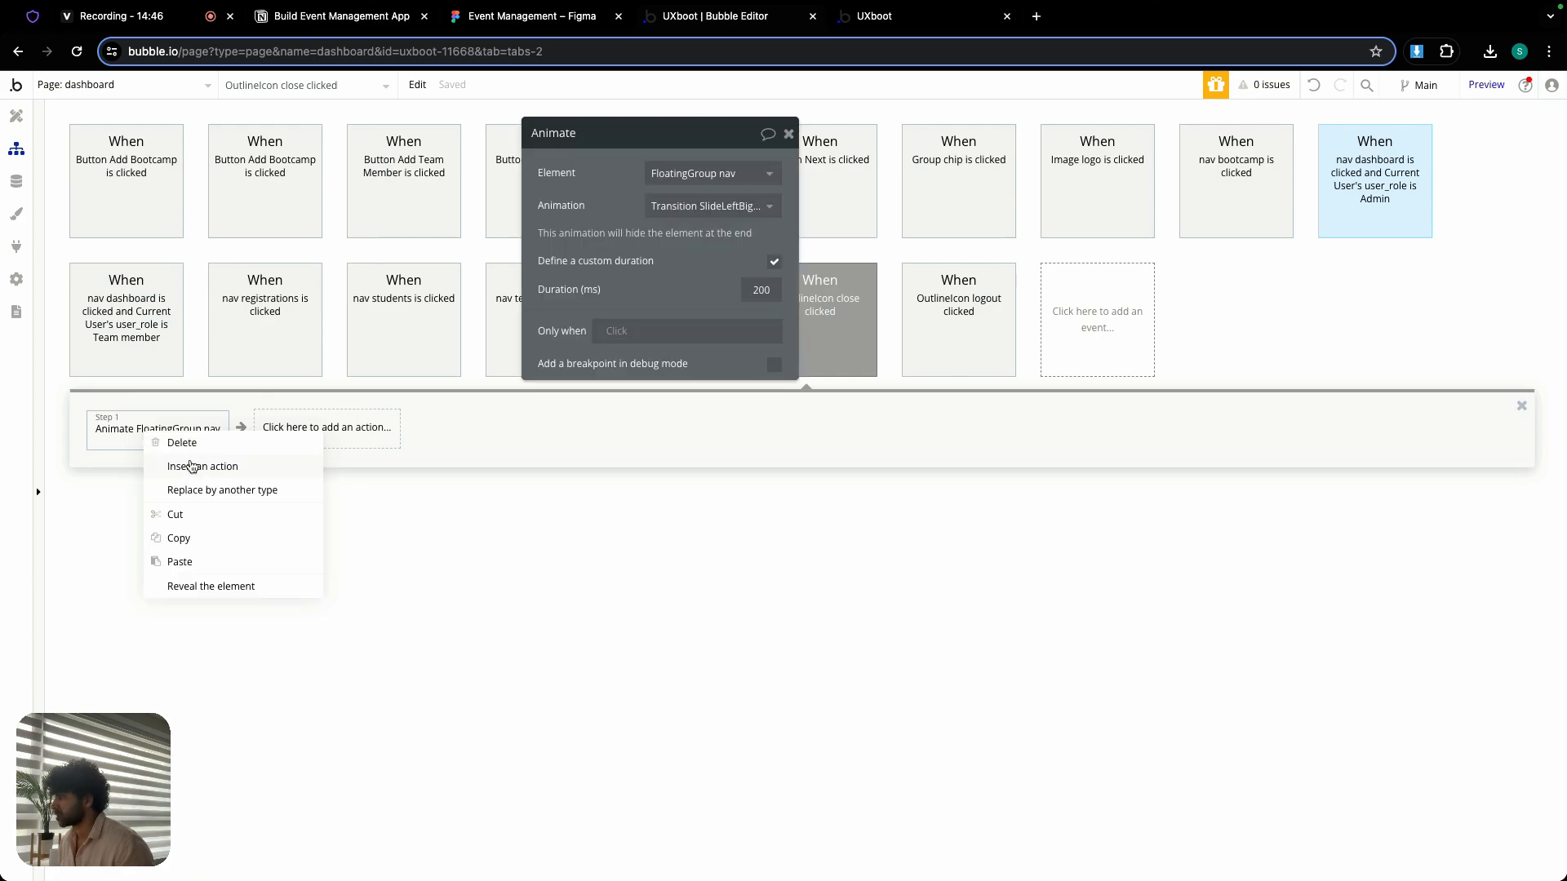
{"action": "left_click", "coordinate": [179, 539]}
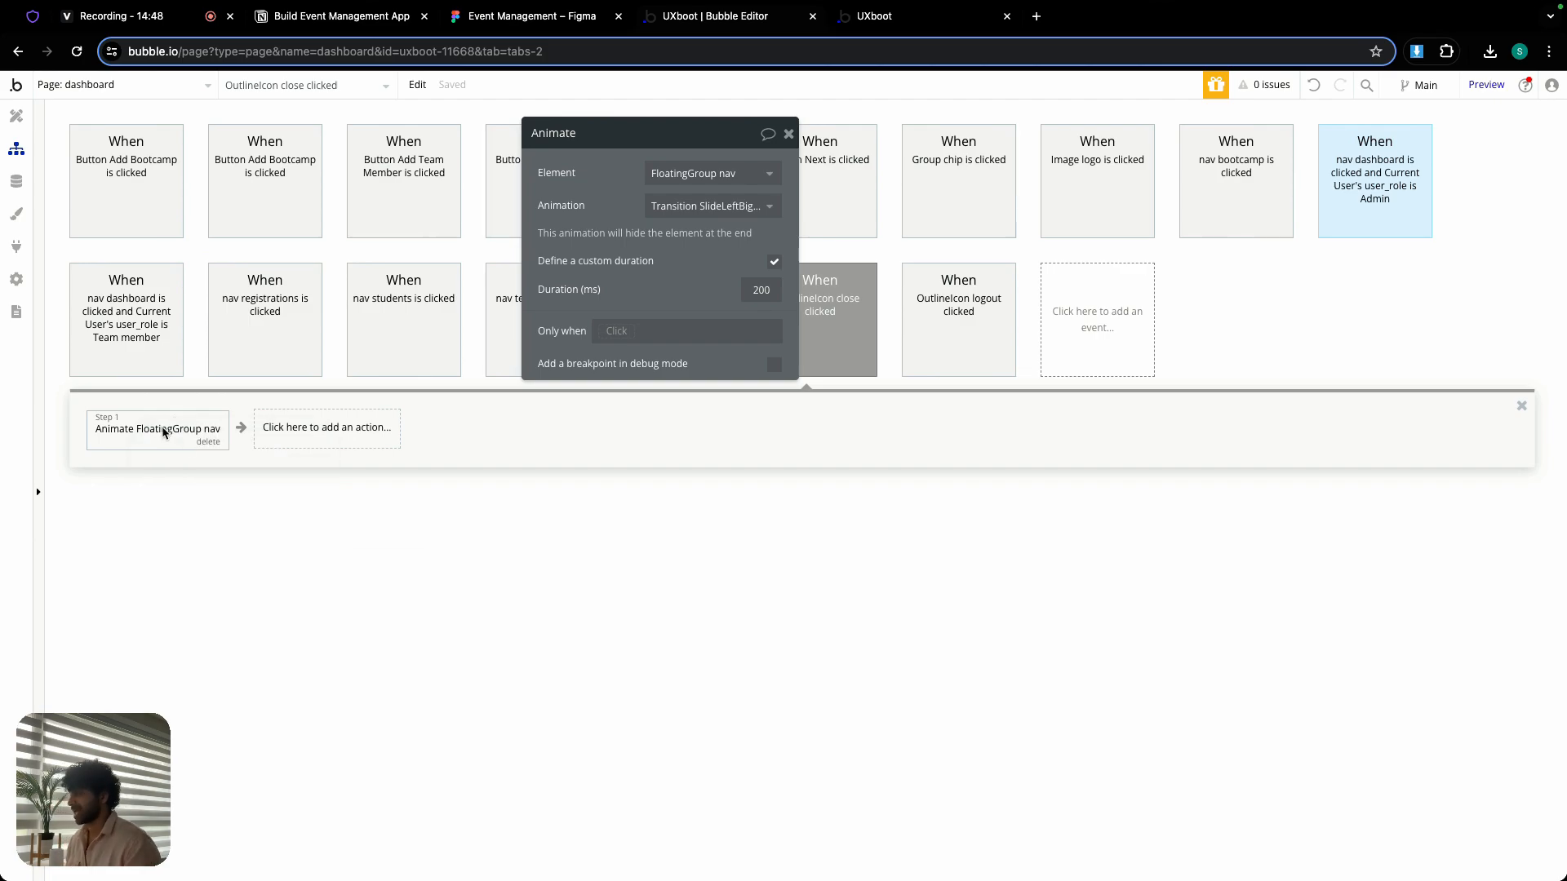
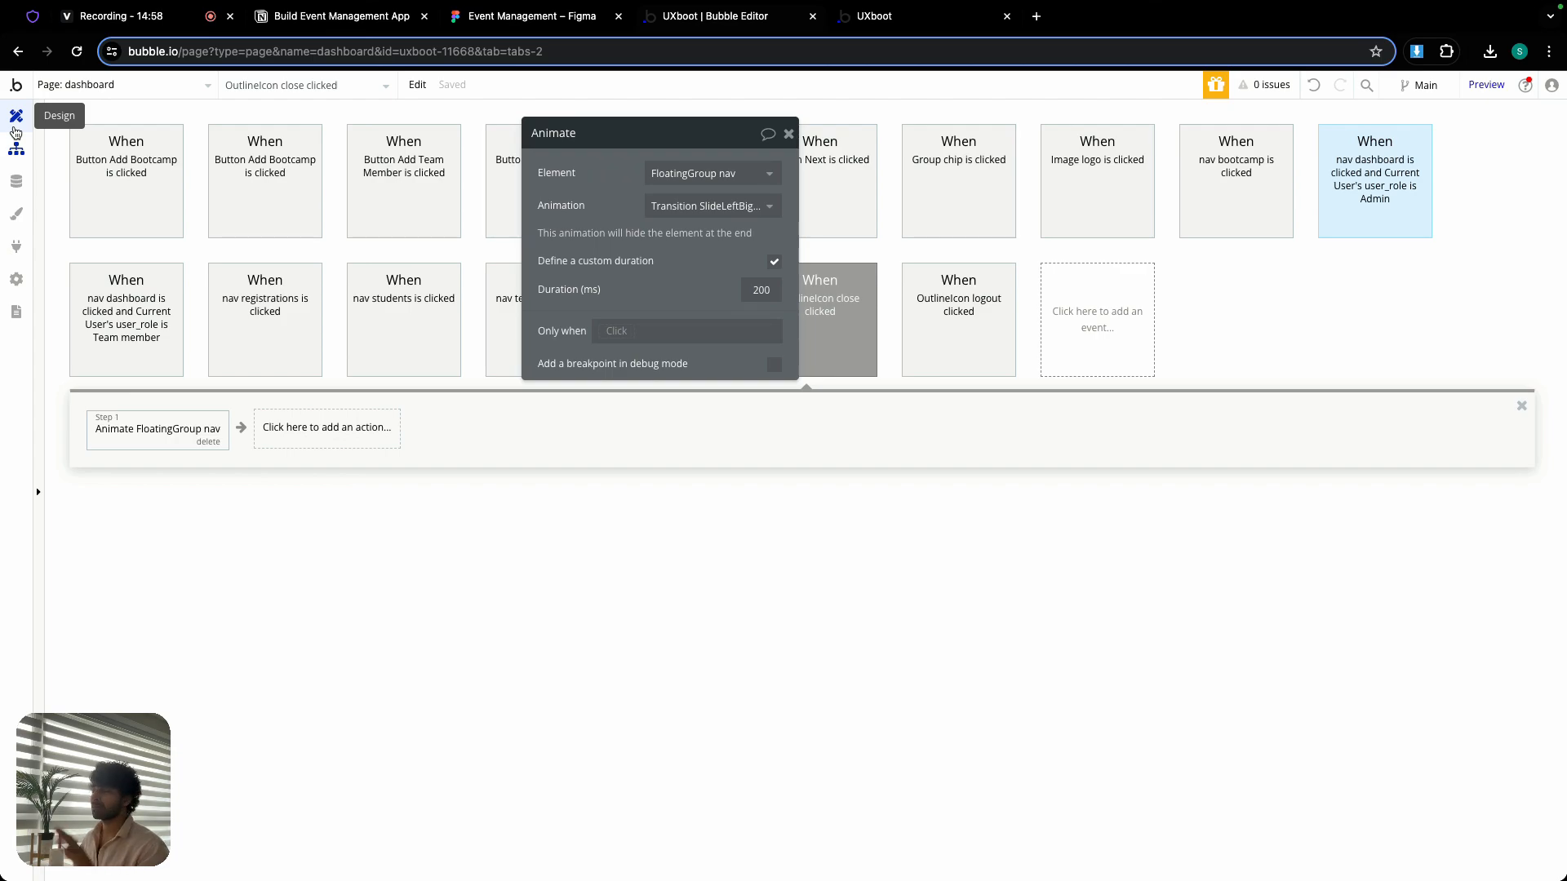
- Return to the dashboard page design, then reload the UXboot preview and open its log-in page
{"action": "left_click", "coordinate": [21, 128]}
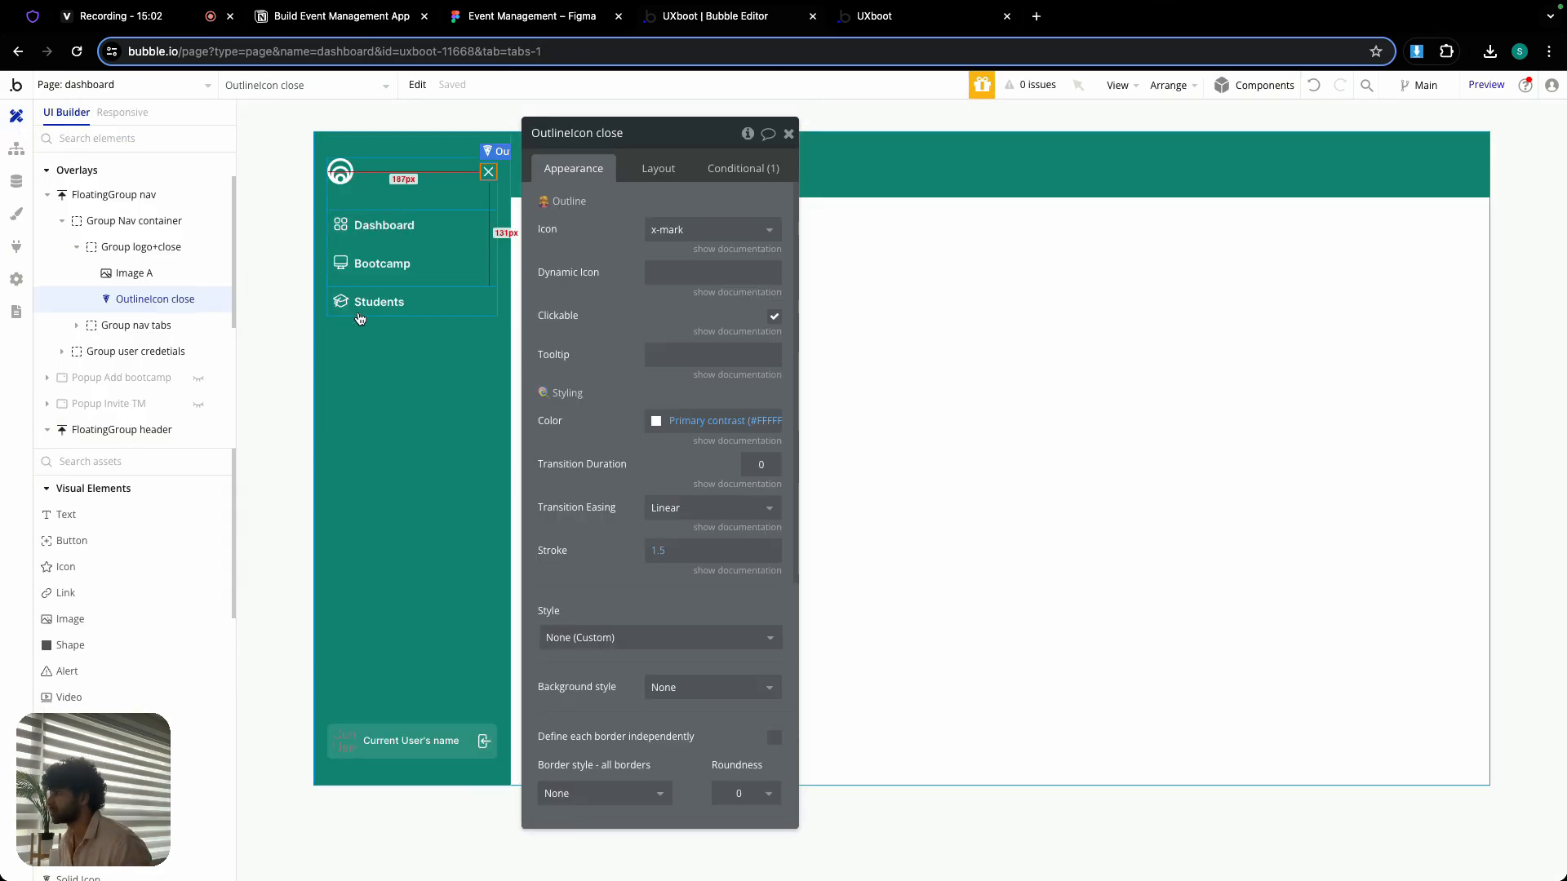
{"action": "left_click", "coordinate": [789, 133]}
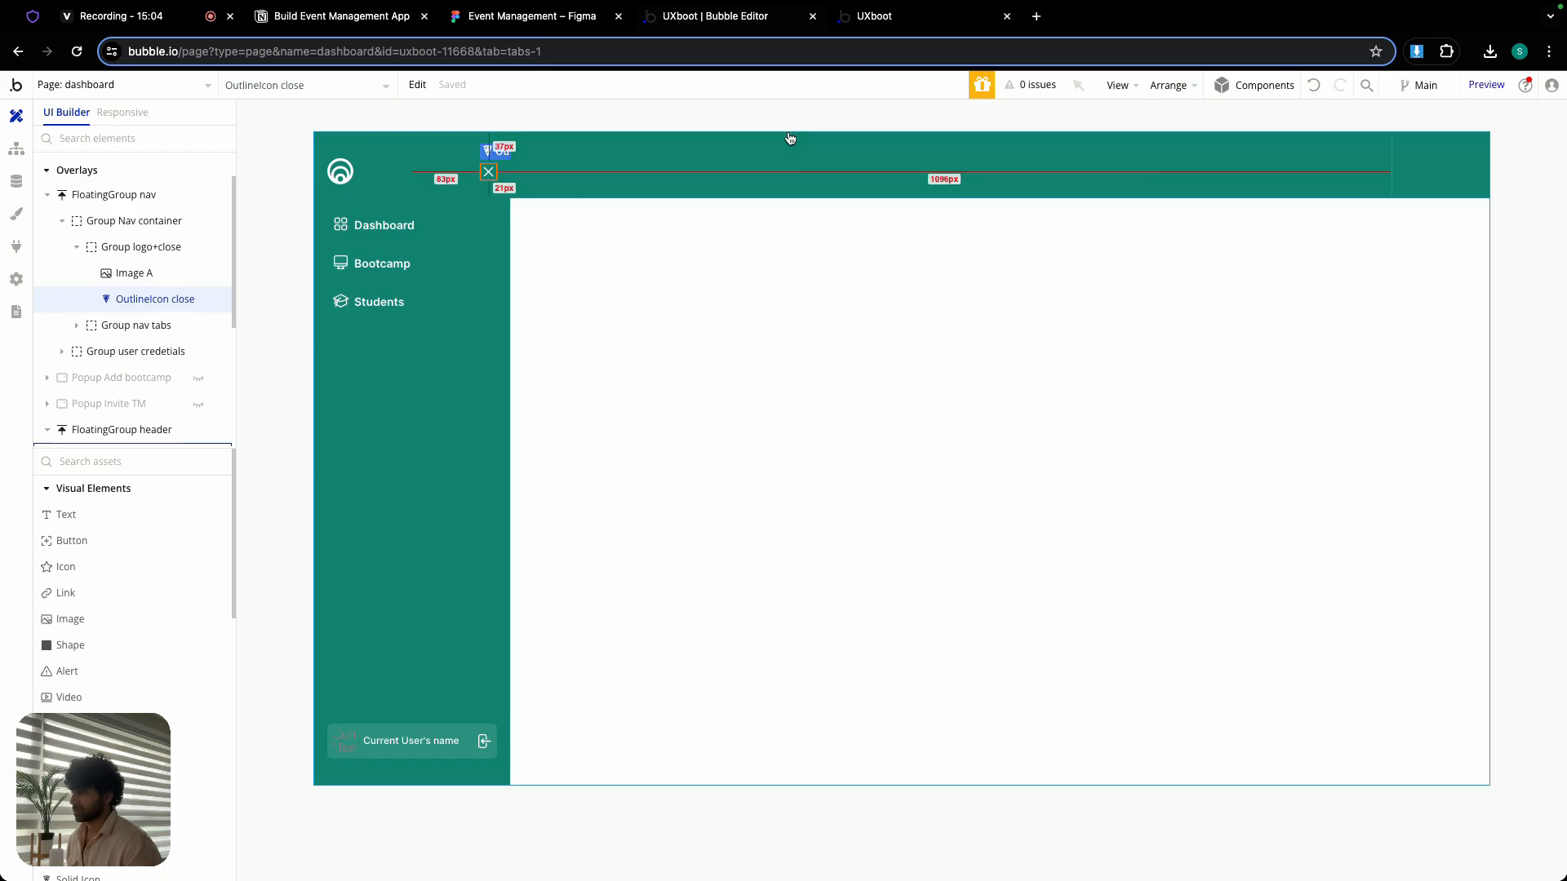
{"action": "left_click", "coordinate": [910, 23]}
{"action": "key", "text": "super+r"}
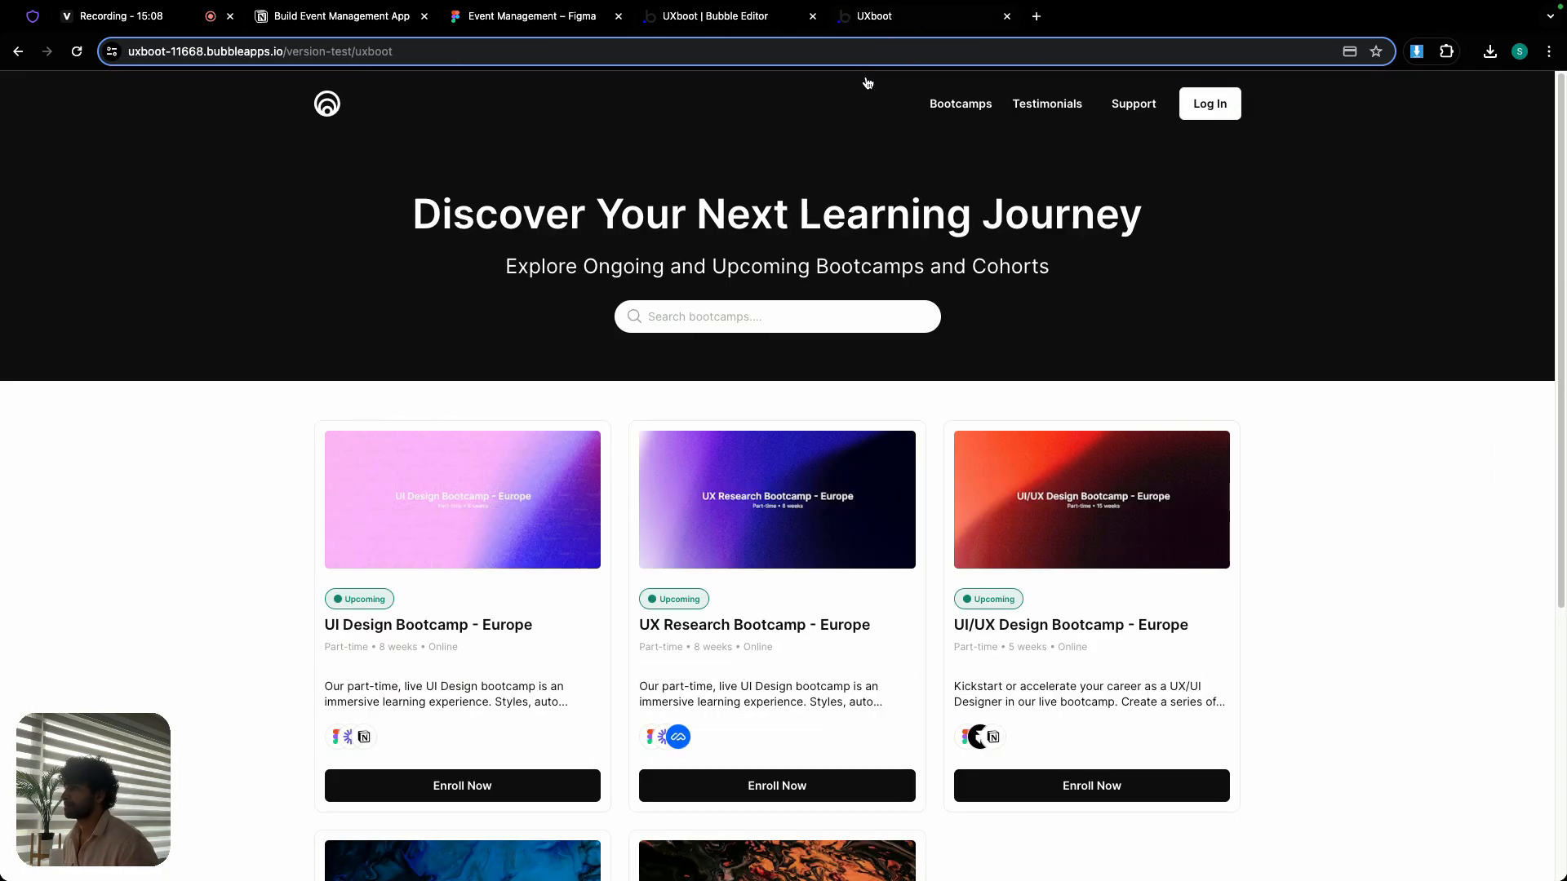
{"action": "left_click", "coordinate": [1208, 106]}
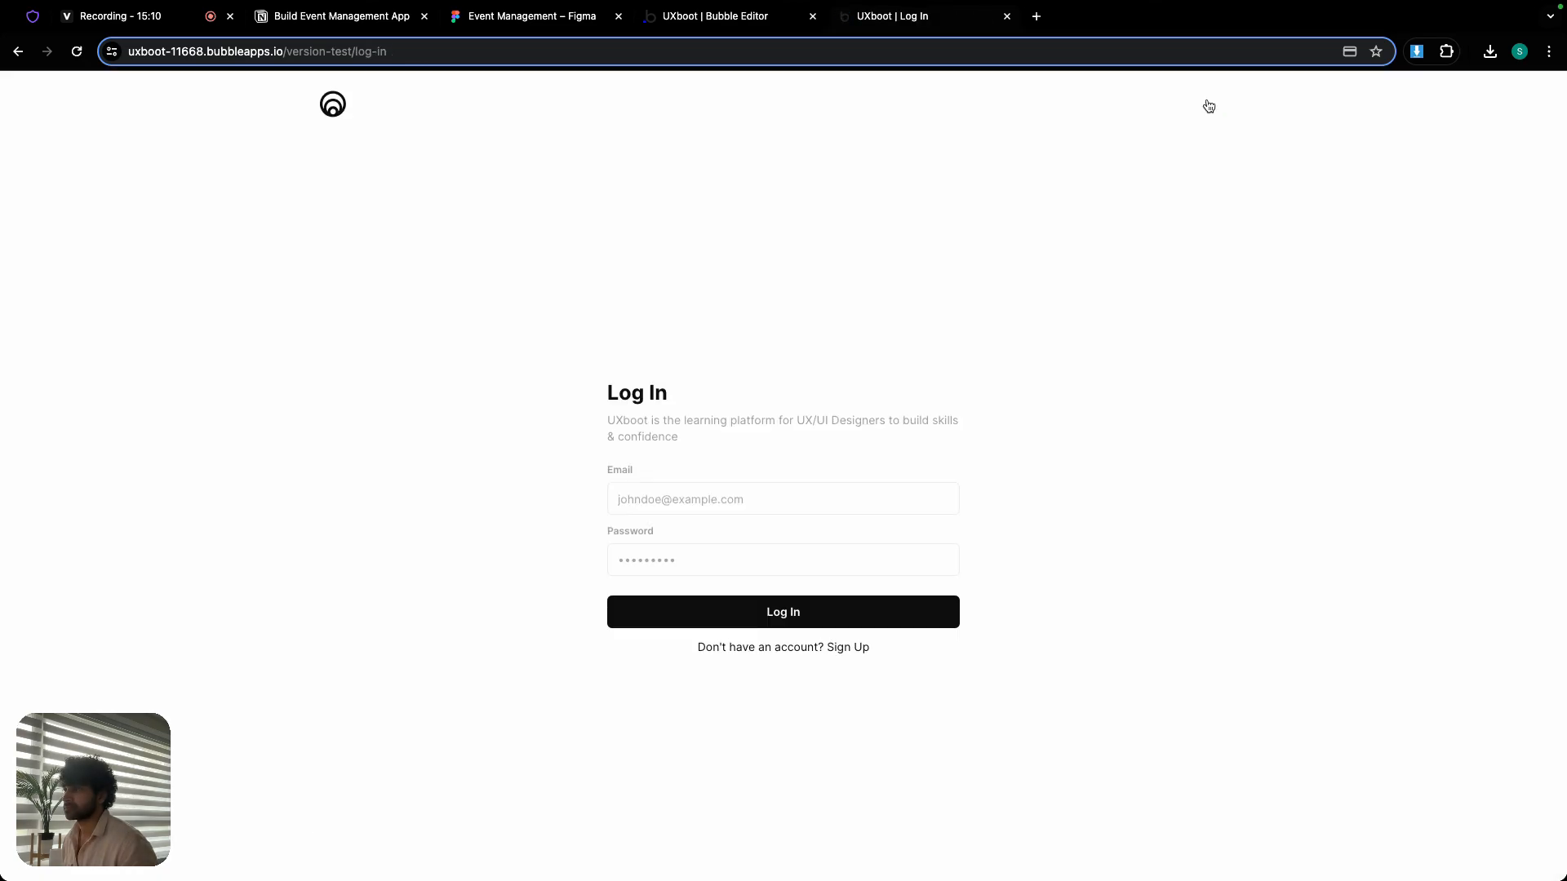
- Log in to the UXboot preview with the admin account's e-mail and password
{"action": "left_click", "coordinate": [719, 491]}
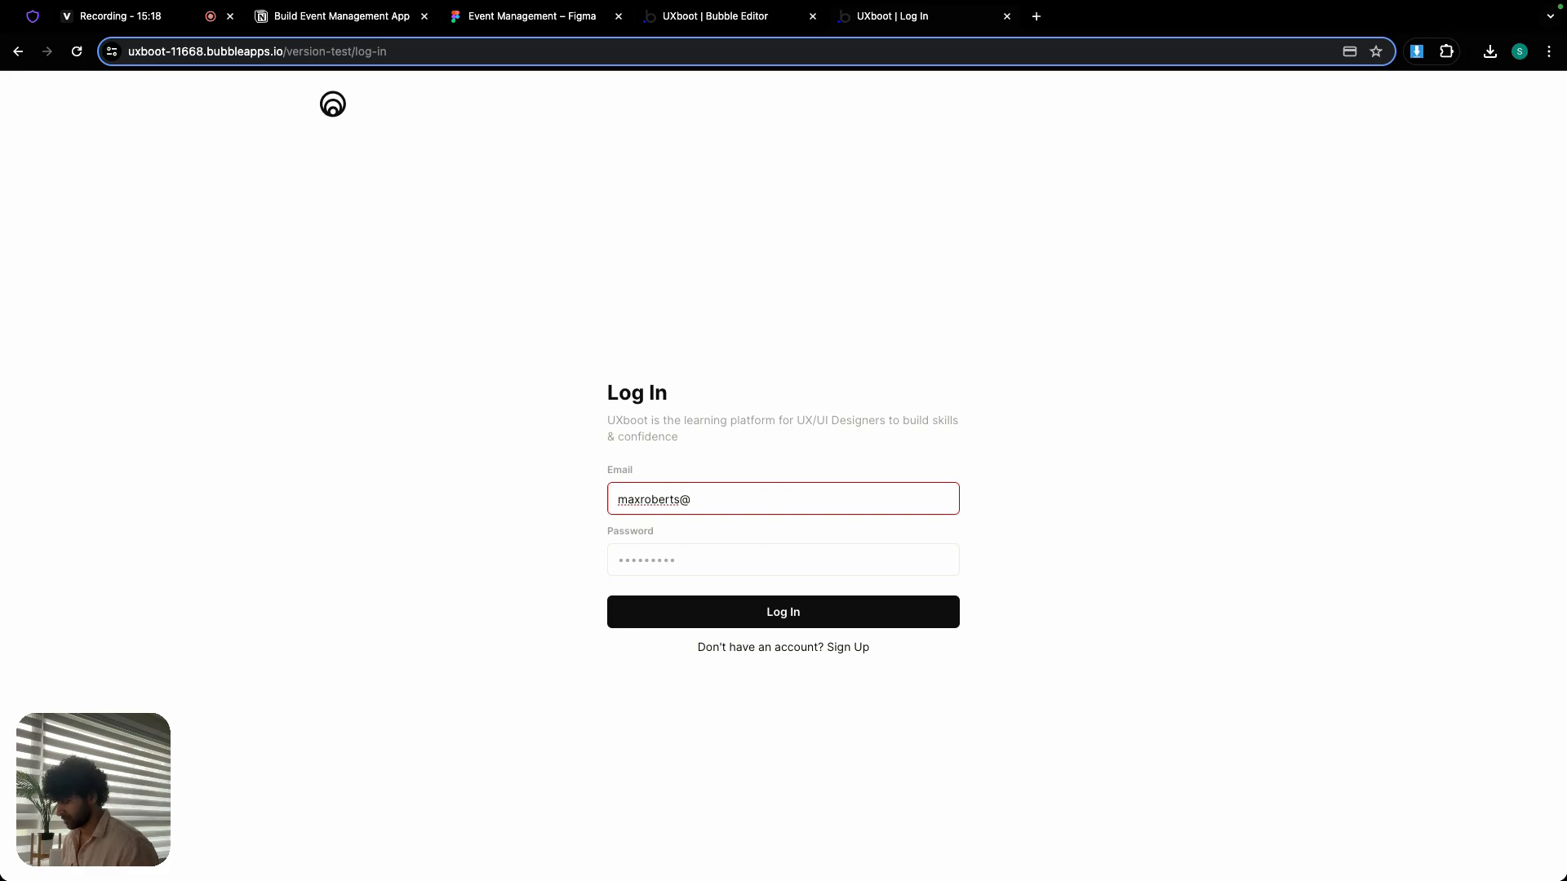
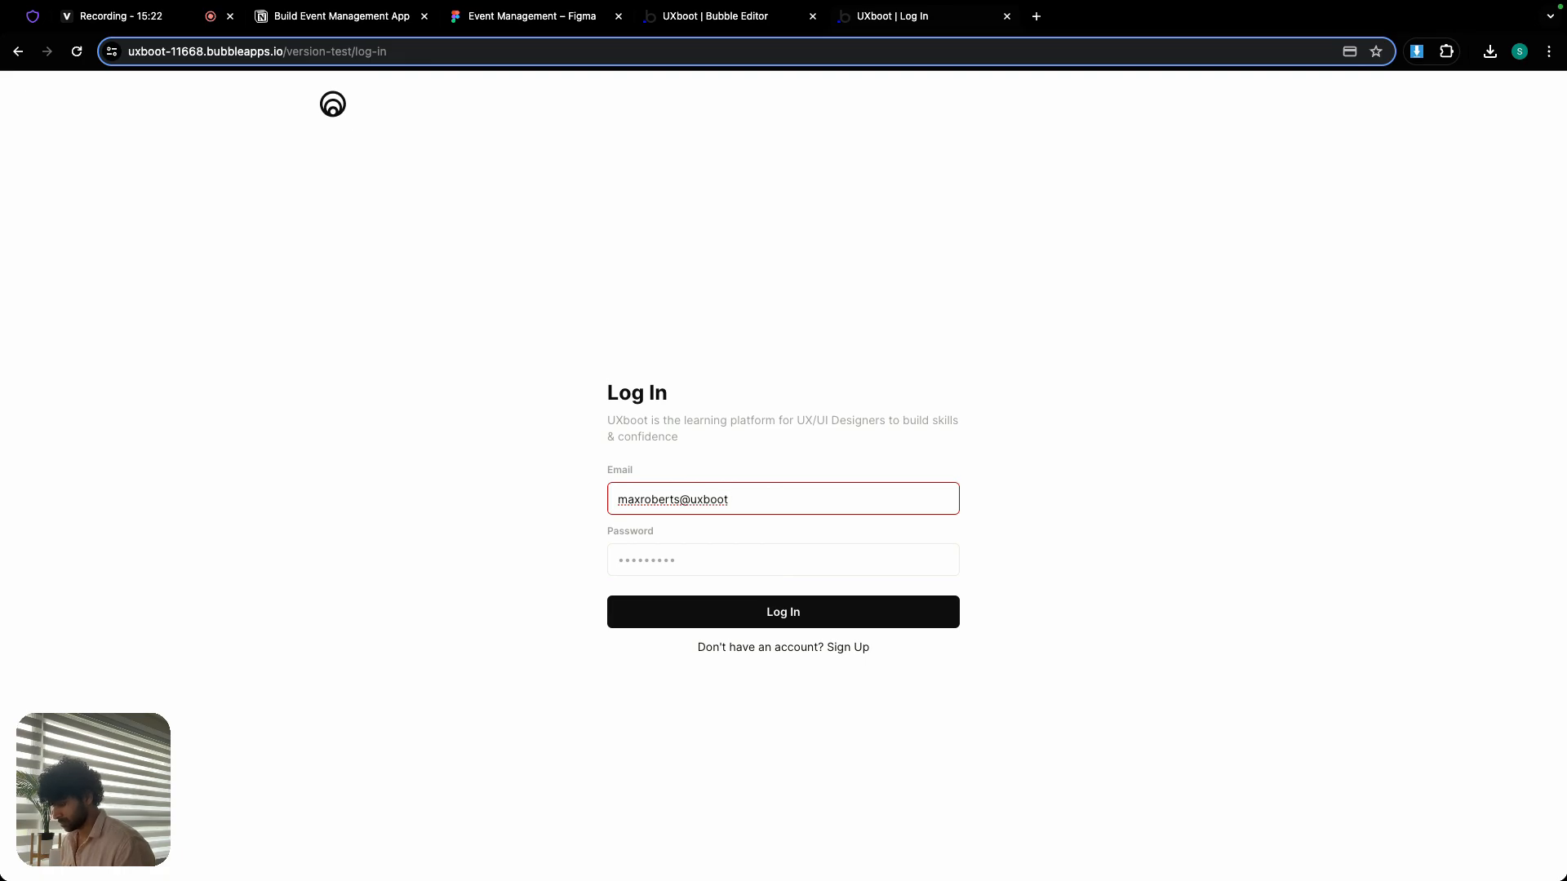
{"action": "left_click", "coordinate": [706, 561]}
{"action": "type", "text": "•••••••"}
{"action": "key", "text": "Return"}
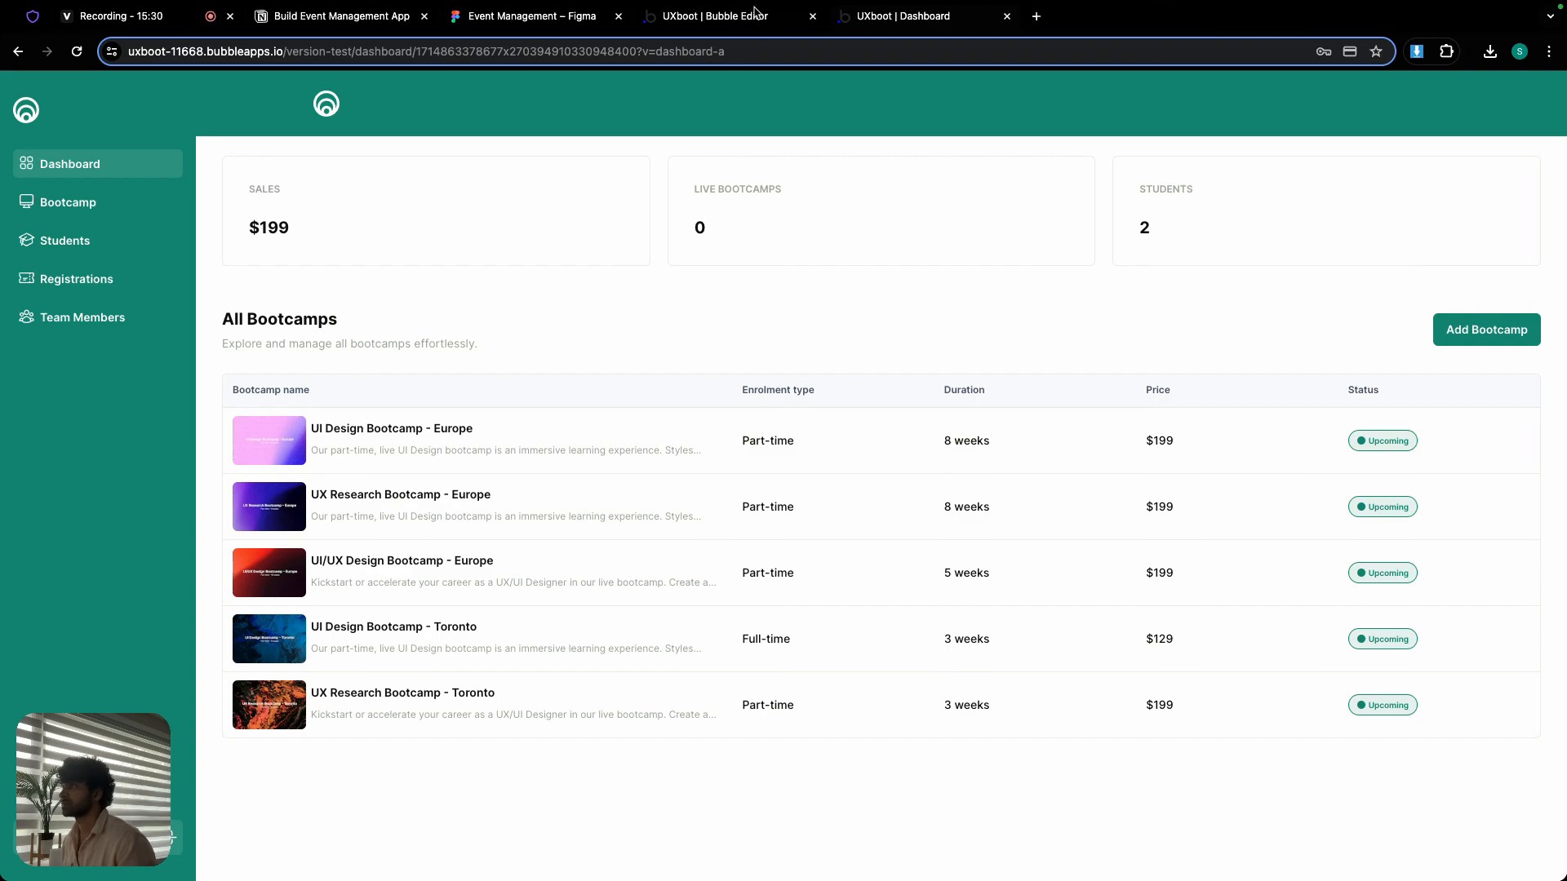
- Back in the Bubble editor, make FloatingGroup header not visible on page load
{"action": "left_click", "coordinate": [754, 14]}
{"action": "double_click", "coordinate": [386, 155]}
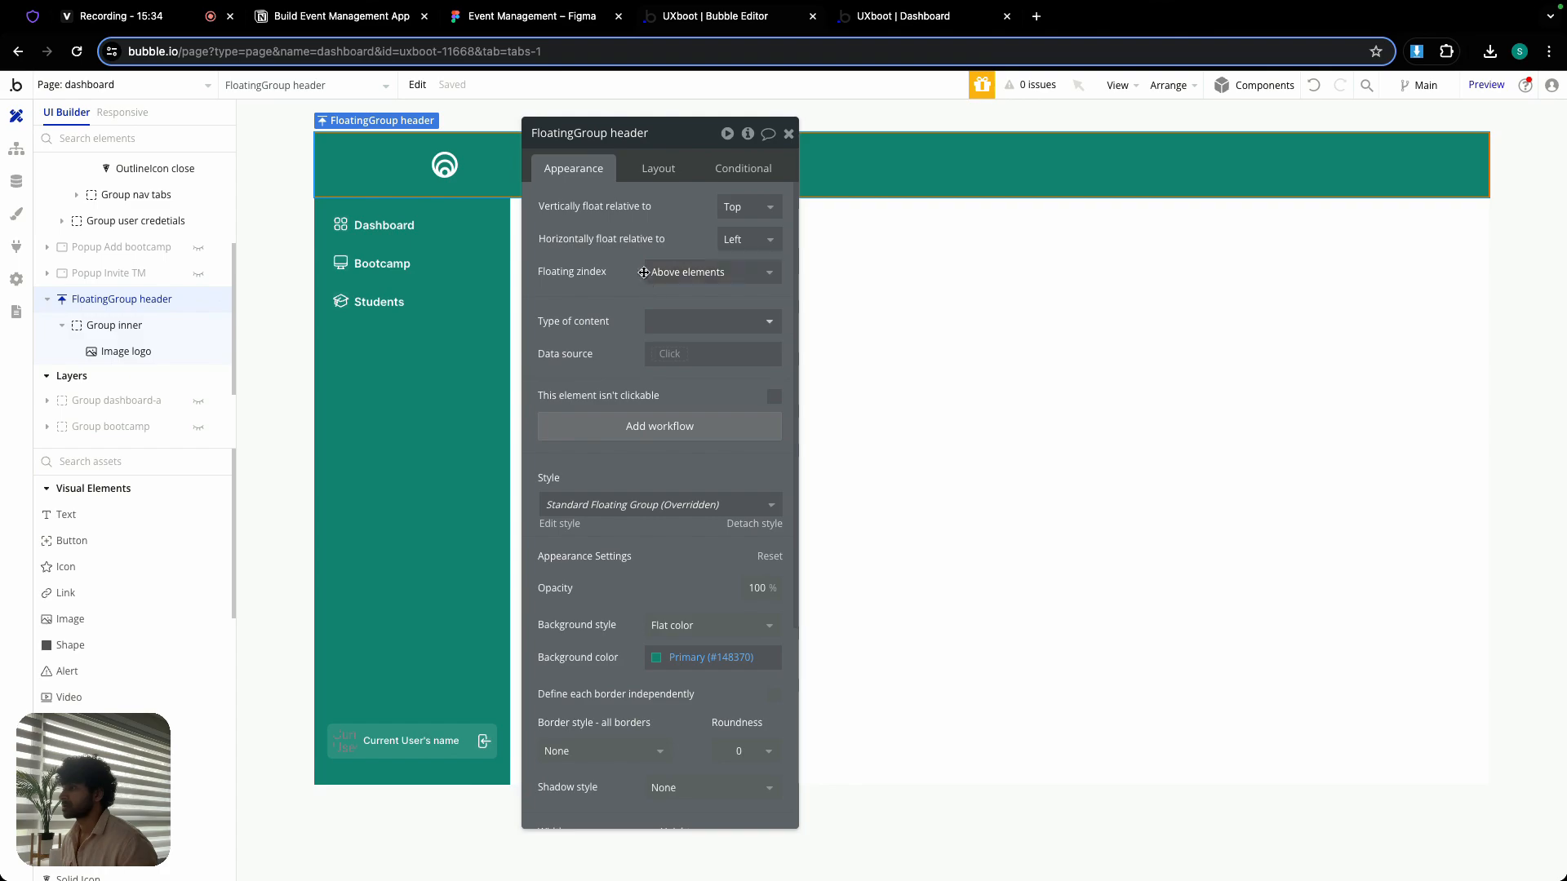
{"action": "left_click", "coordinate": [656, 168]}
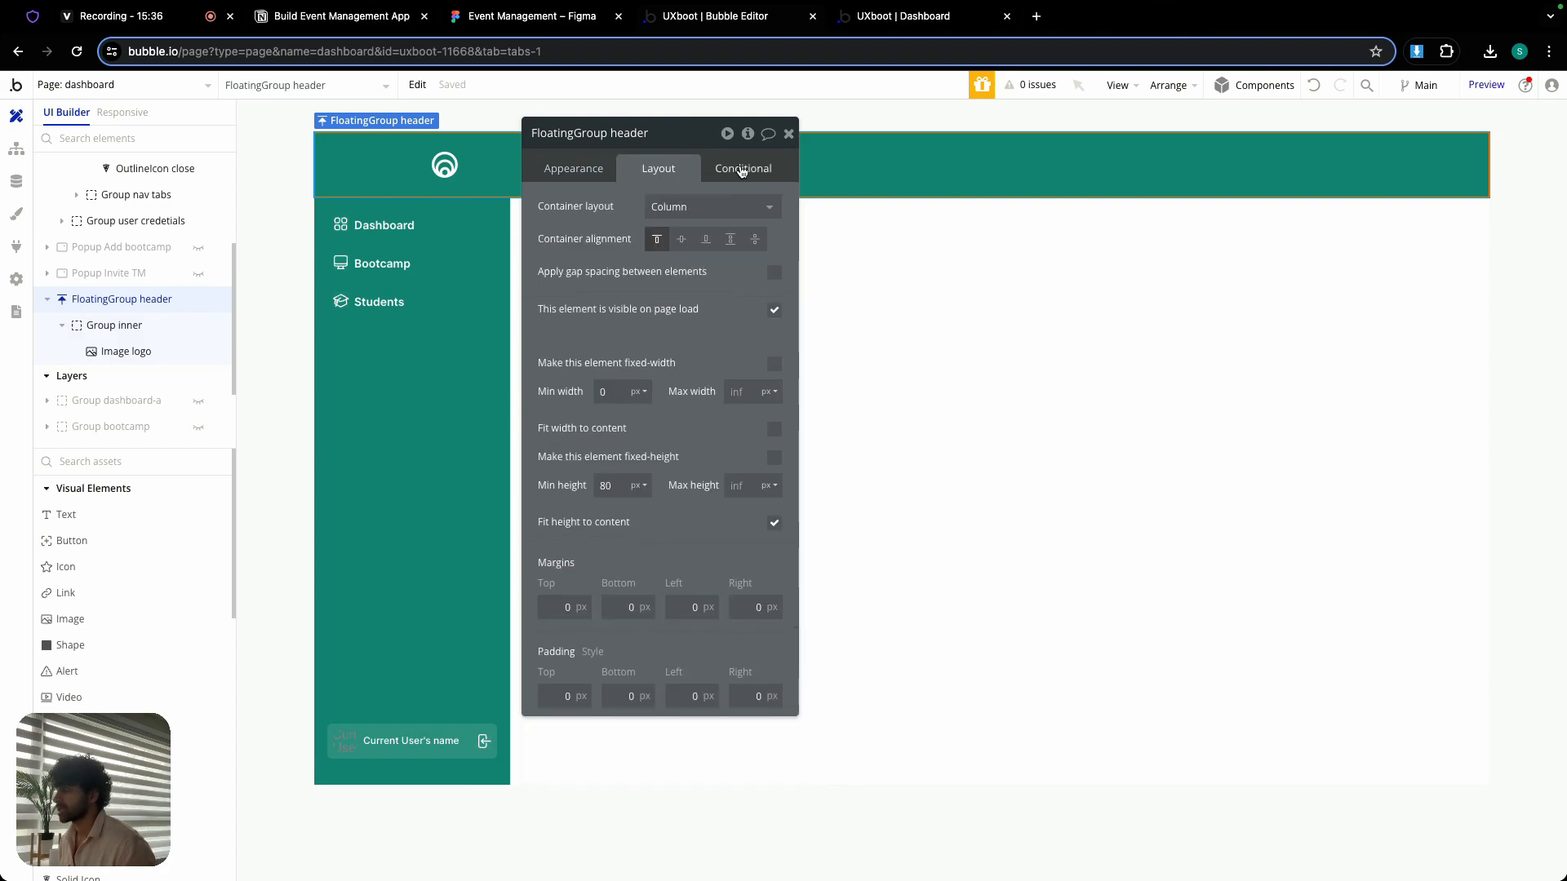
{"action": "left_click", "coordinate": [774, 311]}
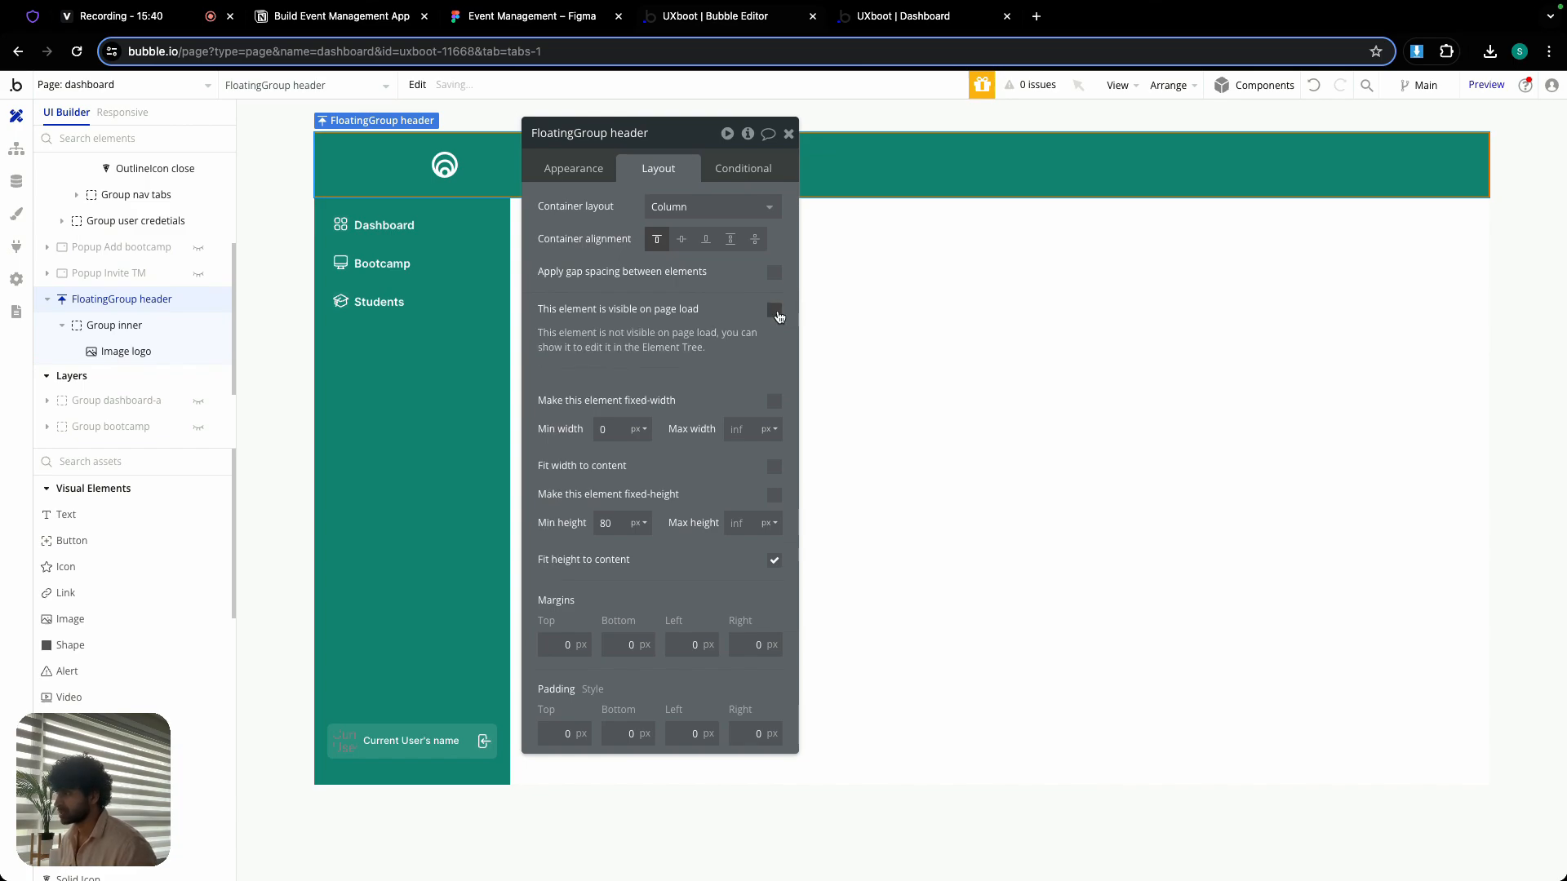
- Add a condition to FloatingGroup header that makes it visible when Current page width ≤ 979
{"action": "left_click", "coordinate": [744, 173]}
{"action": "left_click", "coordinate": [680, 215]}
{"action": "right_click", "coordinate": [611, 217]}
{"action": "left_click", "coordinate": [700, 193]}
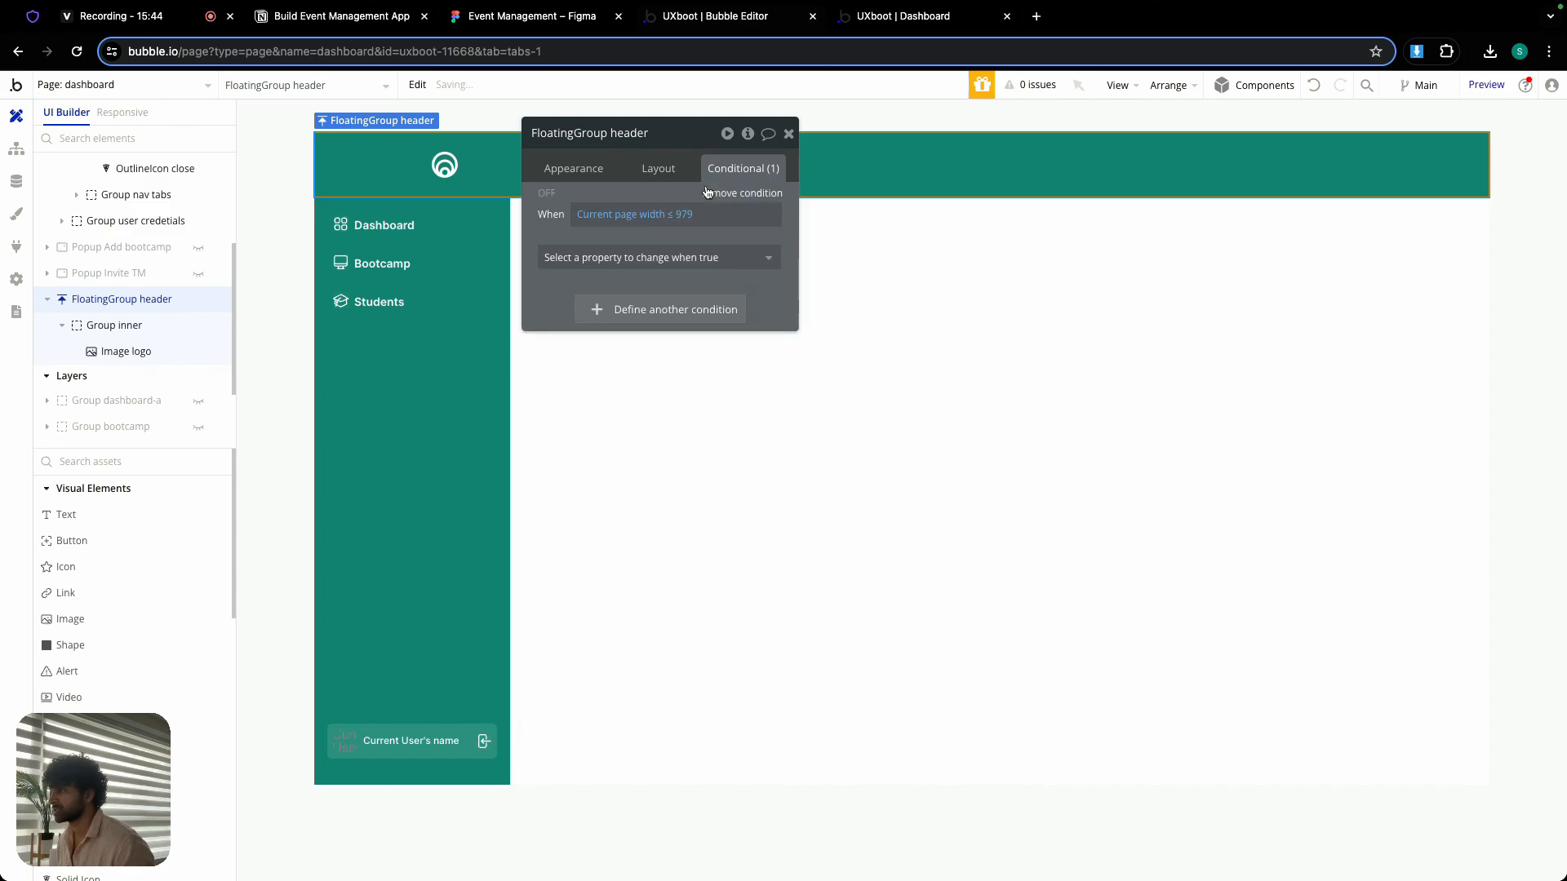
{"action": "left_click", "coordinate": [693, 257]}
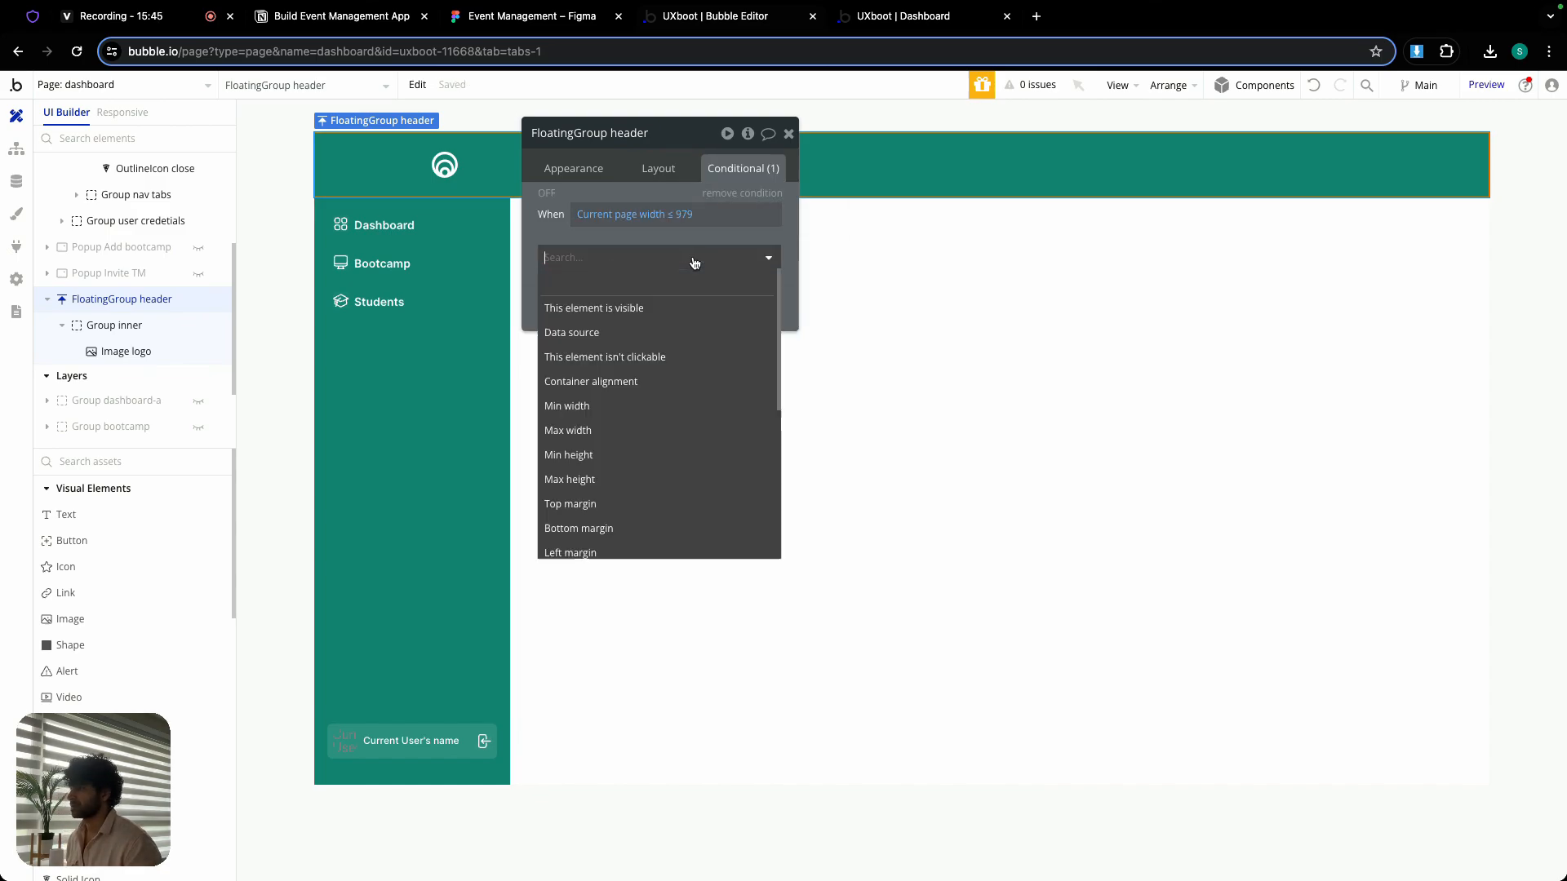
{"action": "left_click", "coordinate": [658, 307]}
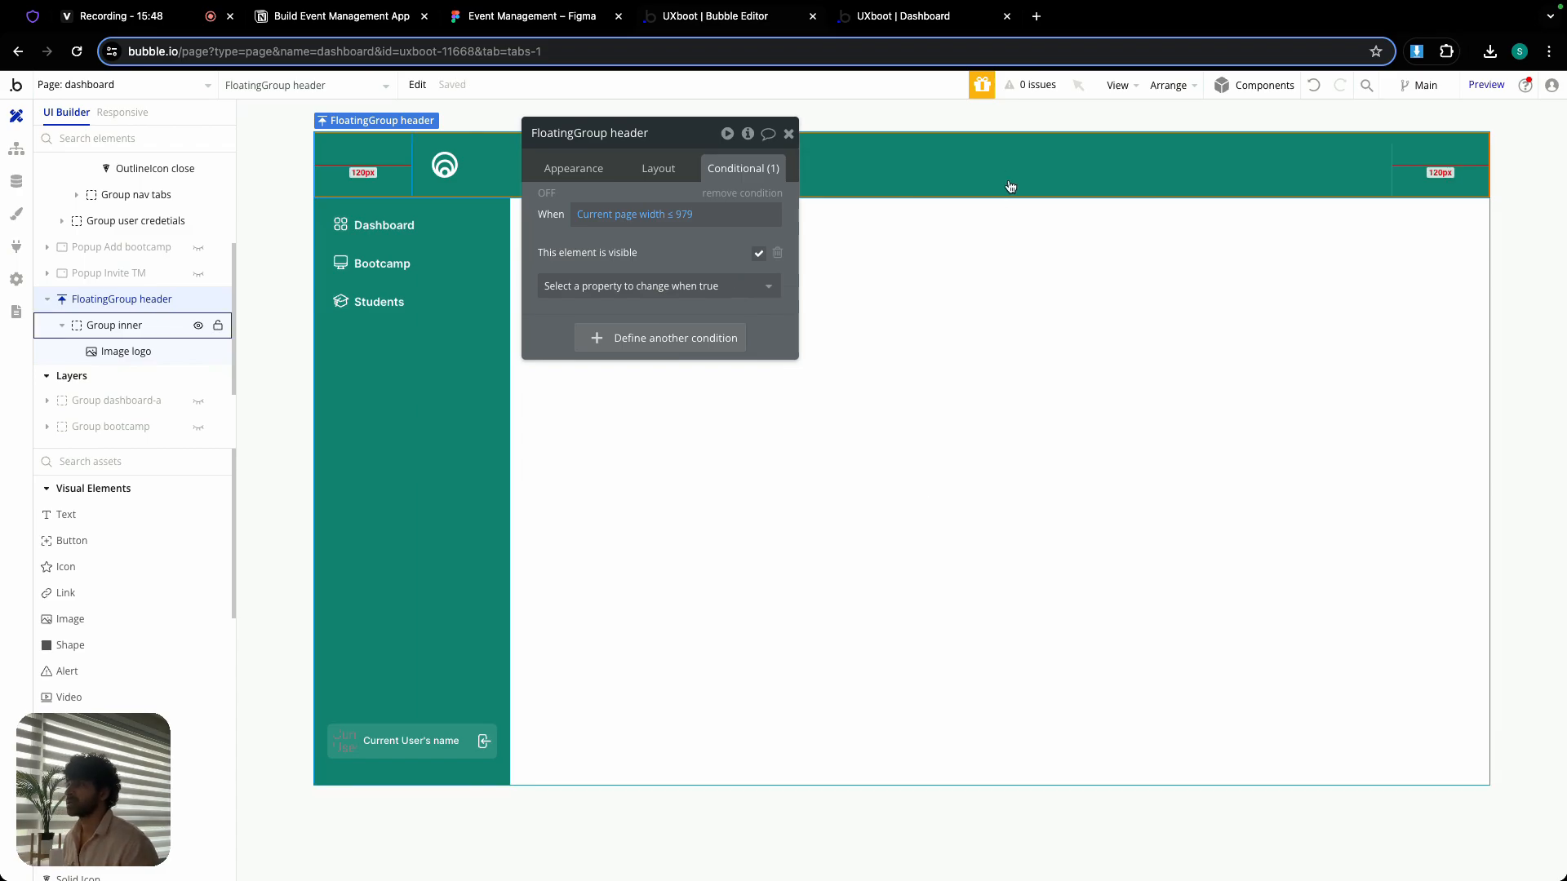
- Switch to the dashboard preview and narrow the browser window to check the layout below the 979 breakpoint
{"action": "left_click", "coordinate": [927, 18]}
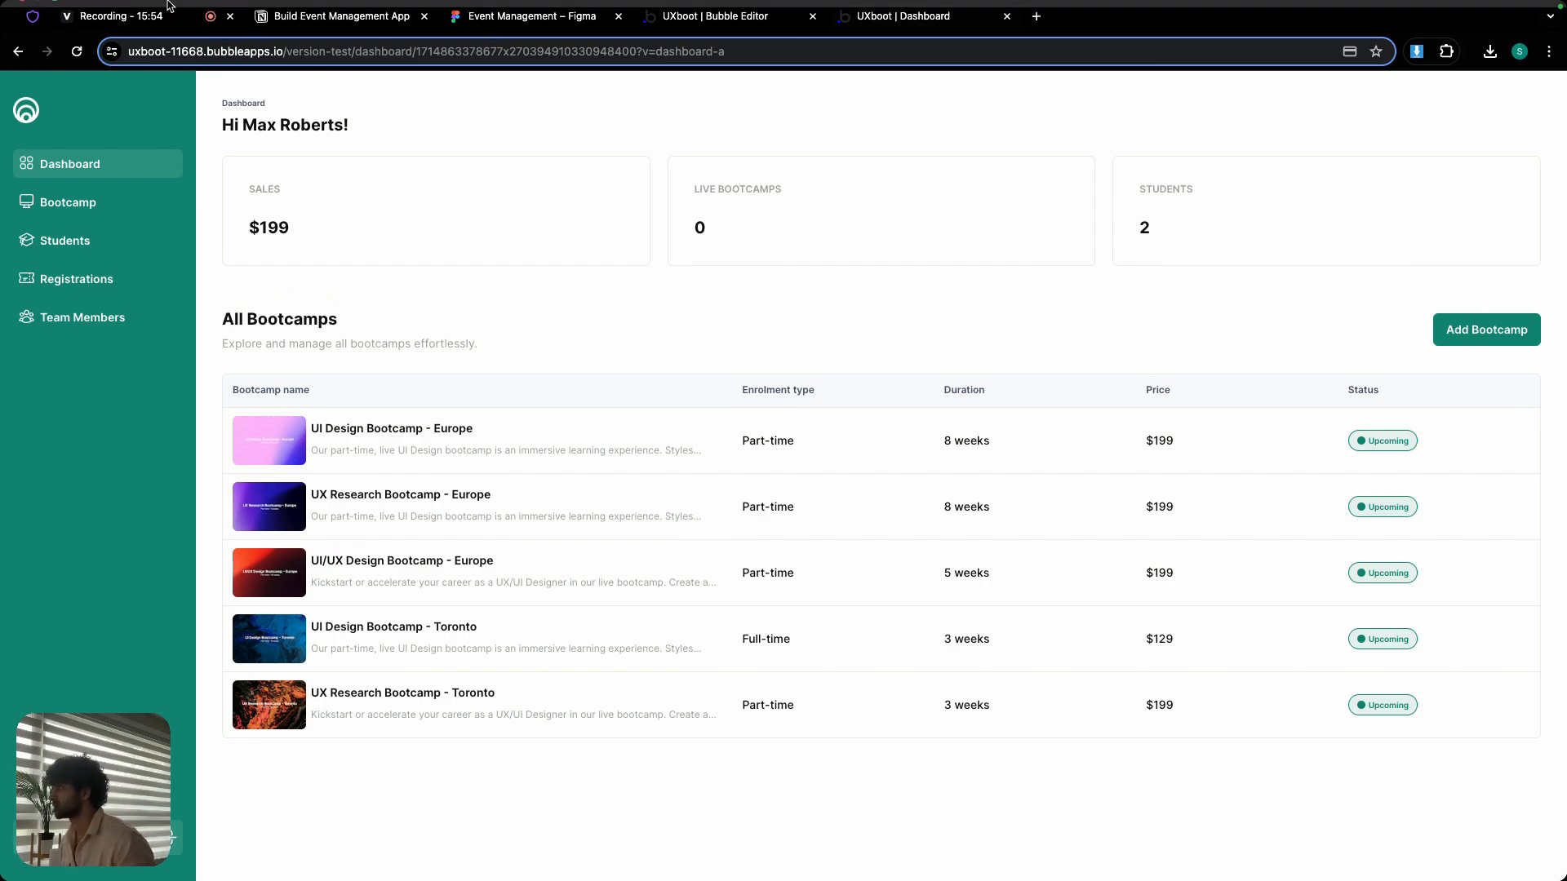
{"action": "mouse_move", "coordinate": [170, 2]}
{"action": "left_click", "coordinate": [55, 32]}
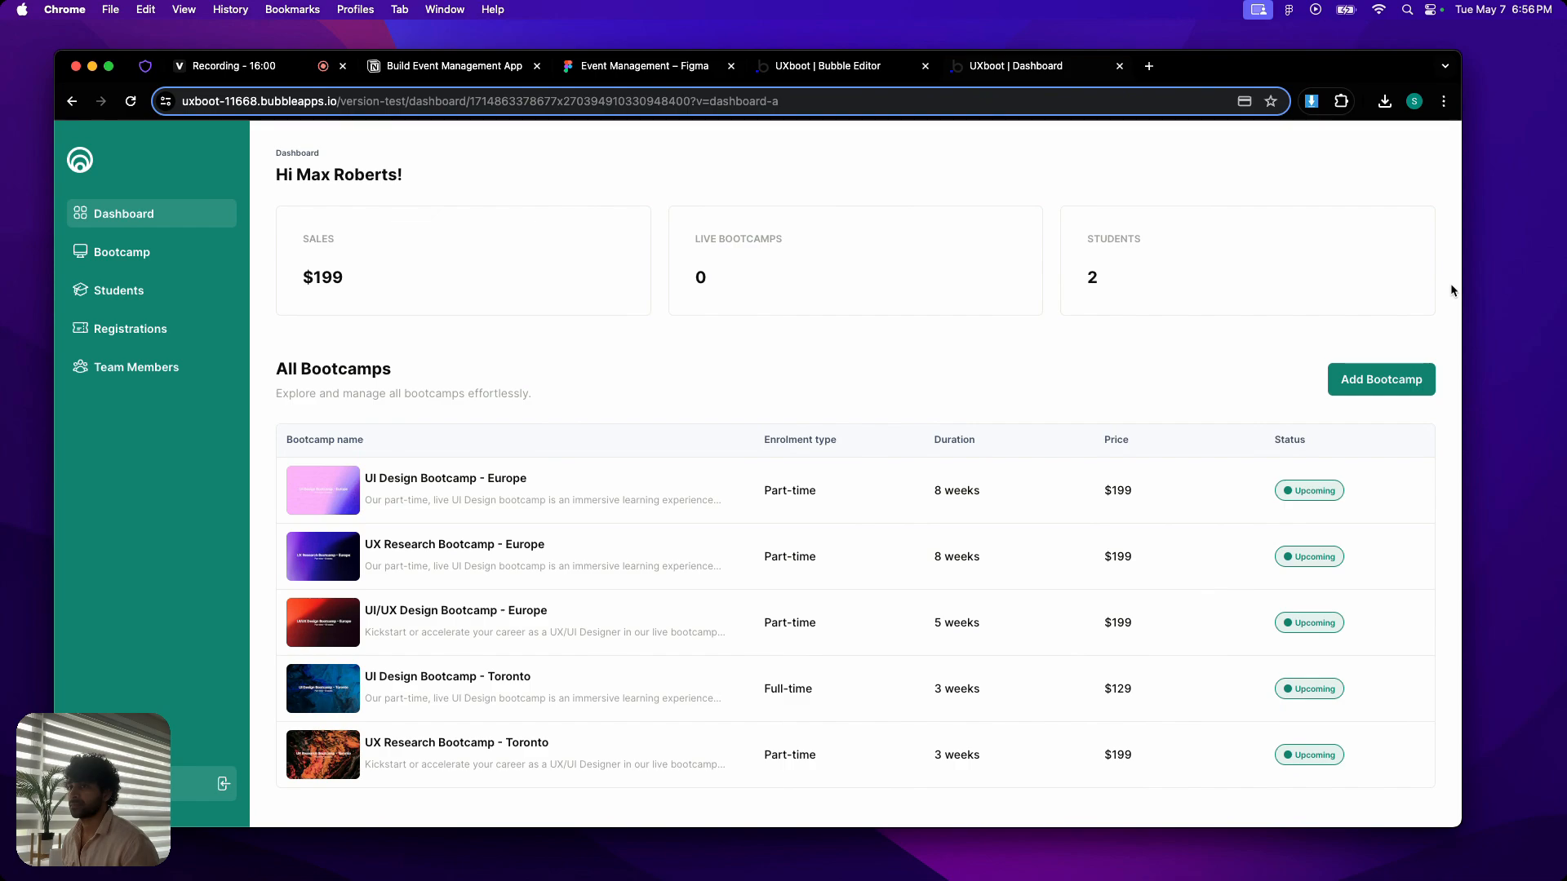
{"action": "left_click_drag", "start_coordinate": [1461, 282], "coordinate": [686, 245]}
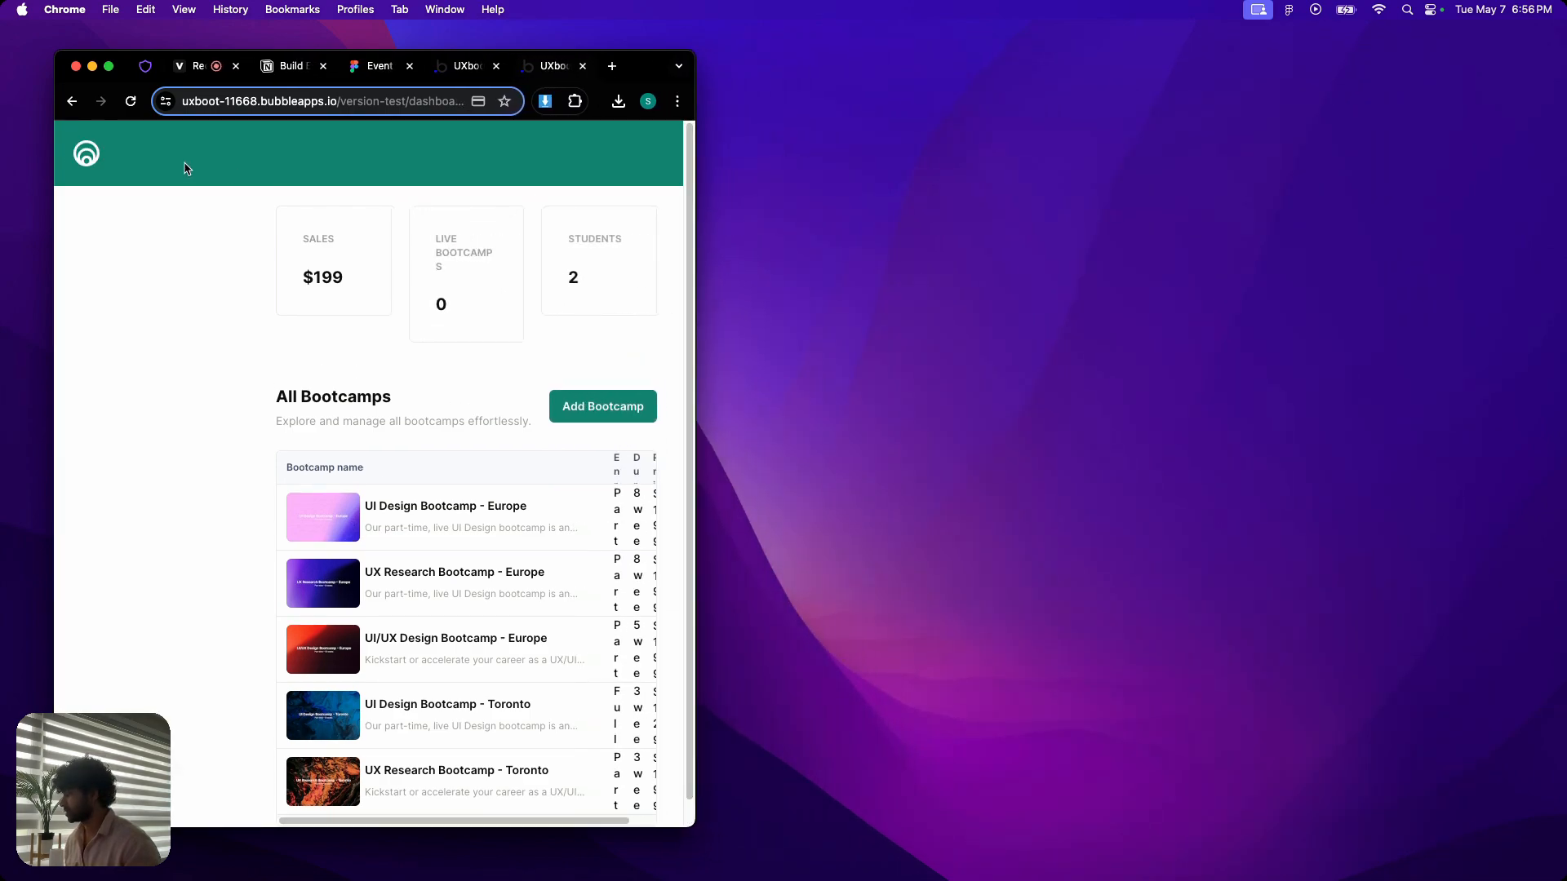
- Test the sidebar's opening and closing and its Bootcamp link at narrow widths, and restore the full-screen window
{"action": "left_click", "coordinate": [90, 159]}
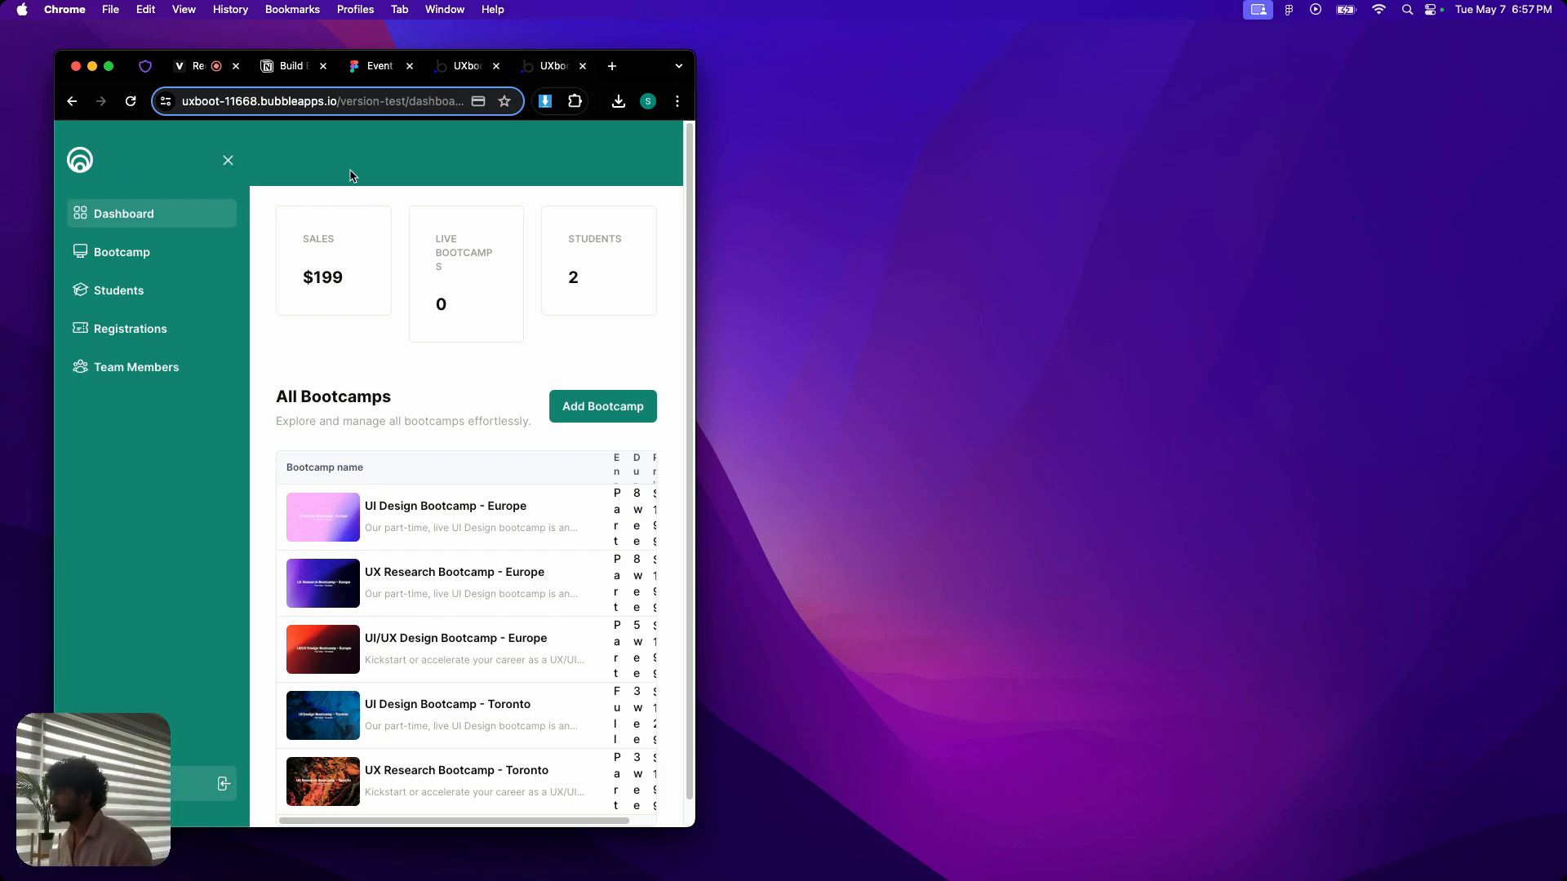
{"action": "left_click", "coordinate": [229, 161]}
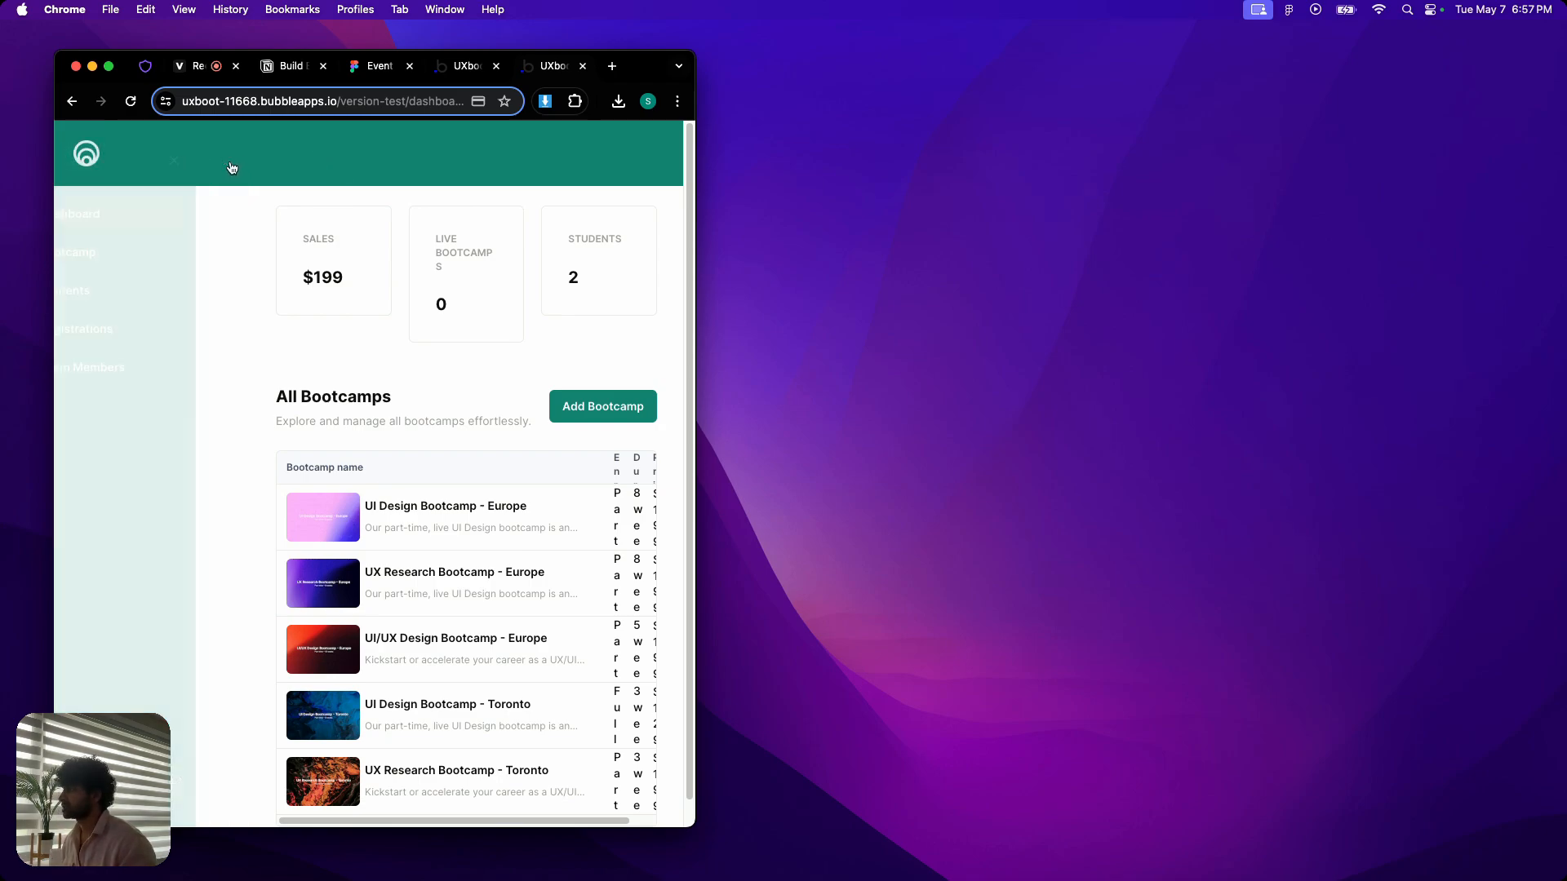
{"action": "left_click", "coordinate": [95, 156]}
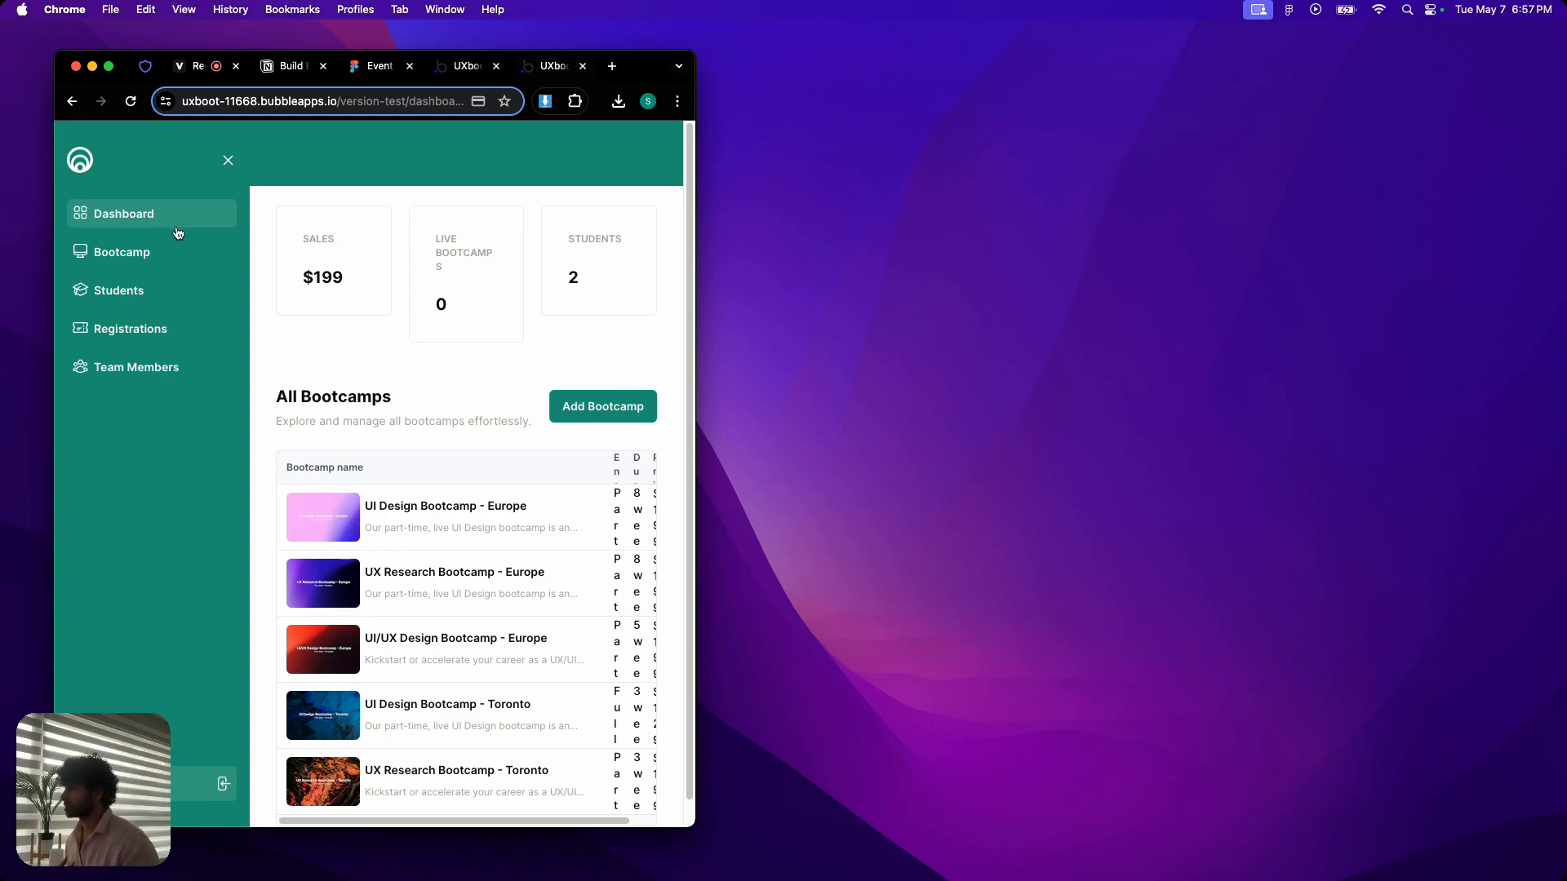
{"action": "left_click_drag", "start_coordinate": [695, 330], "coordinate": [458, 318]}
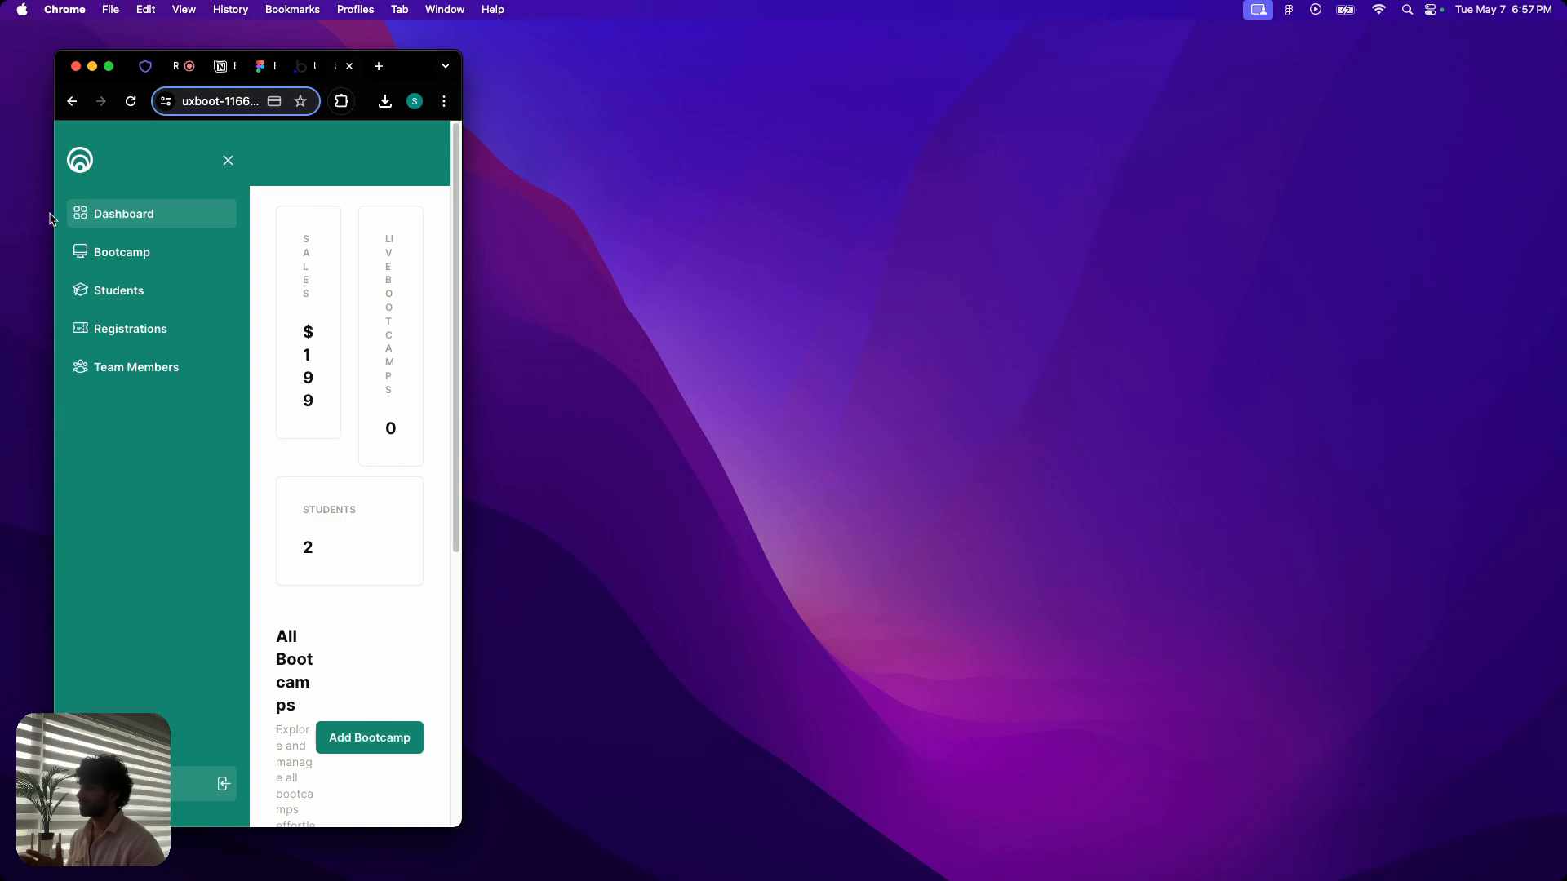
{"action": "left_click", "coordinate": [136, 251]}
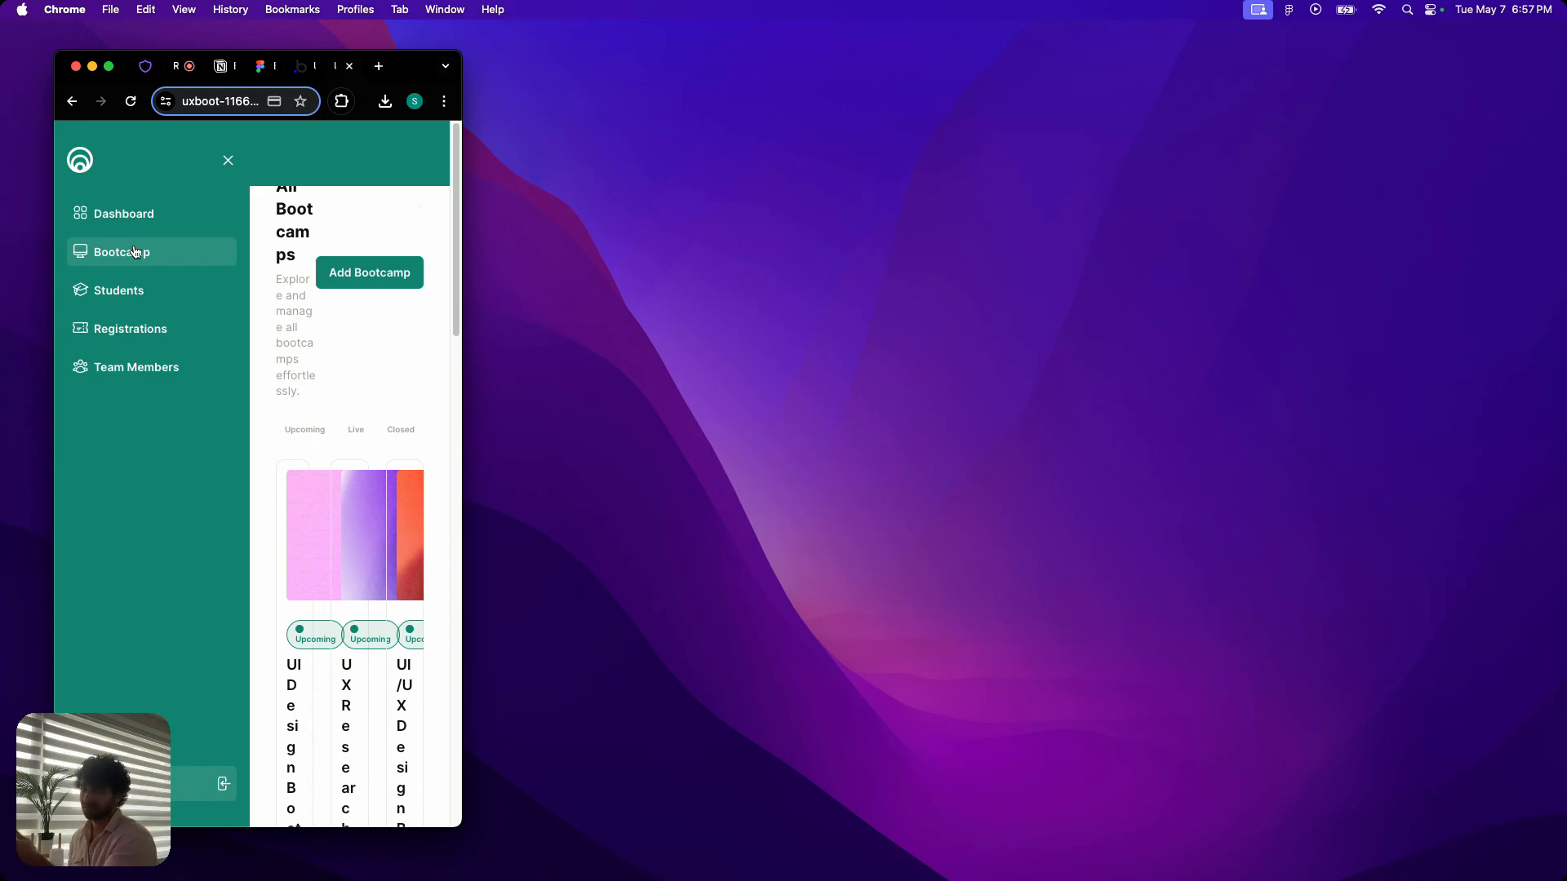
{"action": "left_click_drag", "start_coordinate": [463, 404], "coordinate": [1429, 400]}
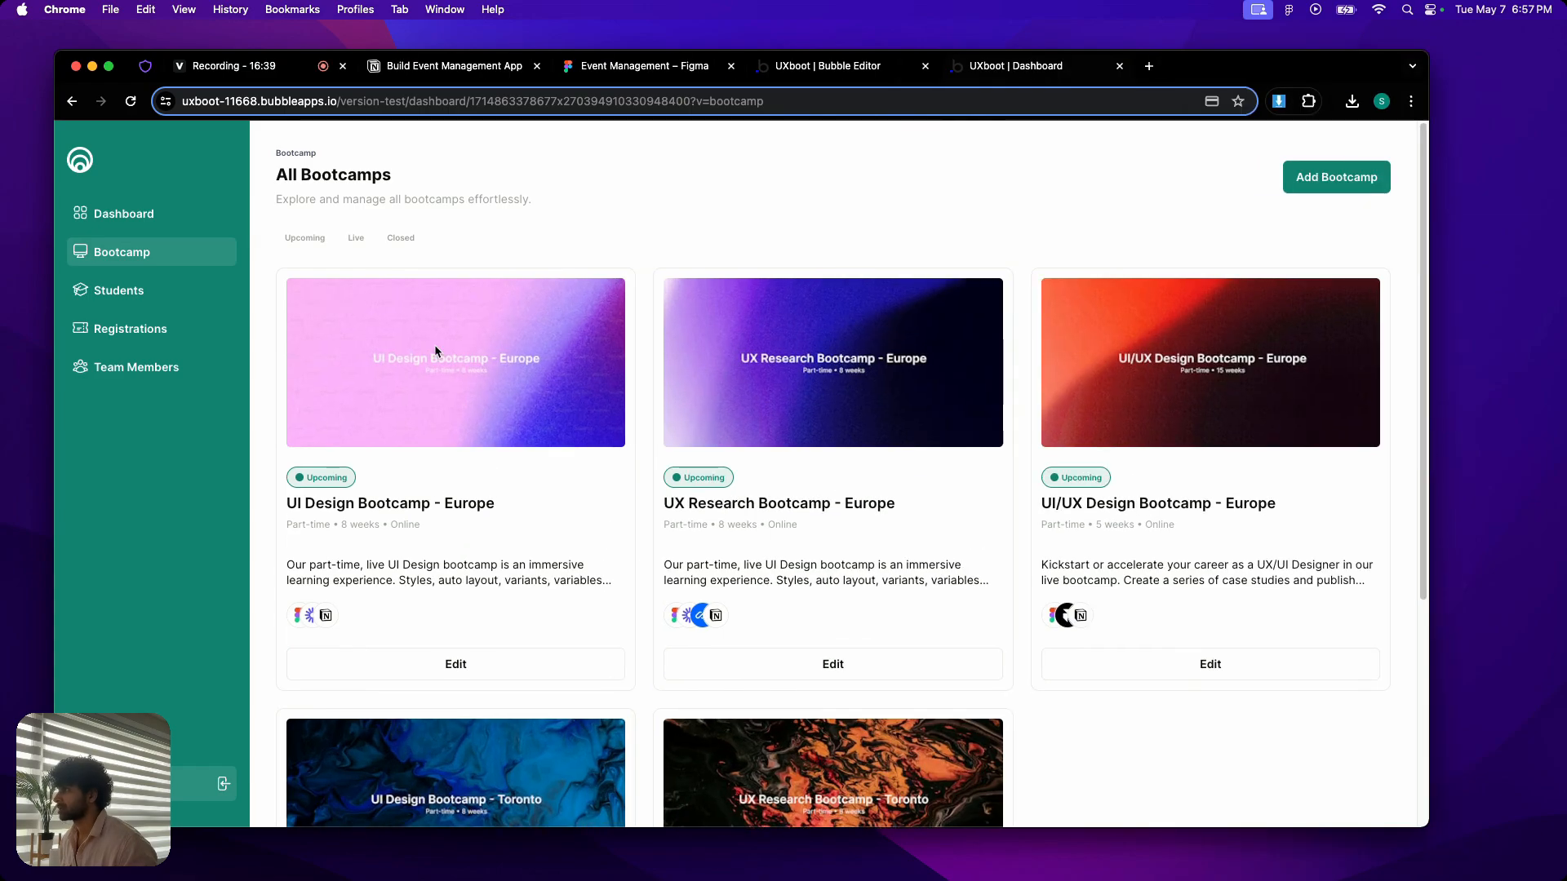
{"action": "left_click", "coordinate": [108, 66]}
- In the Bubble editor, reveal nav registrations and nav team member in Group nav tabs, and open nav dashboard's workflows
{"action": "left_click", "coordinate": [712, 20]}
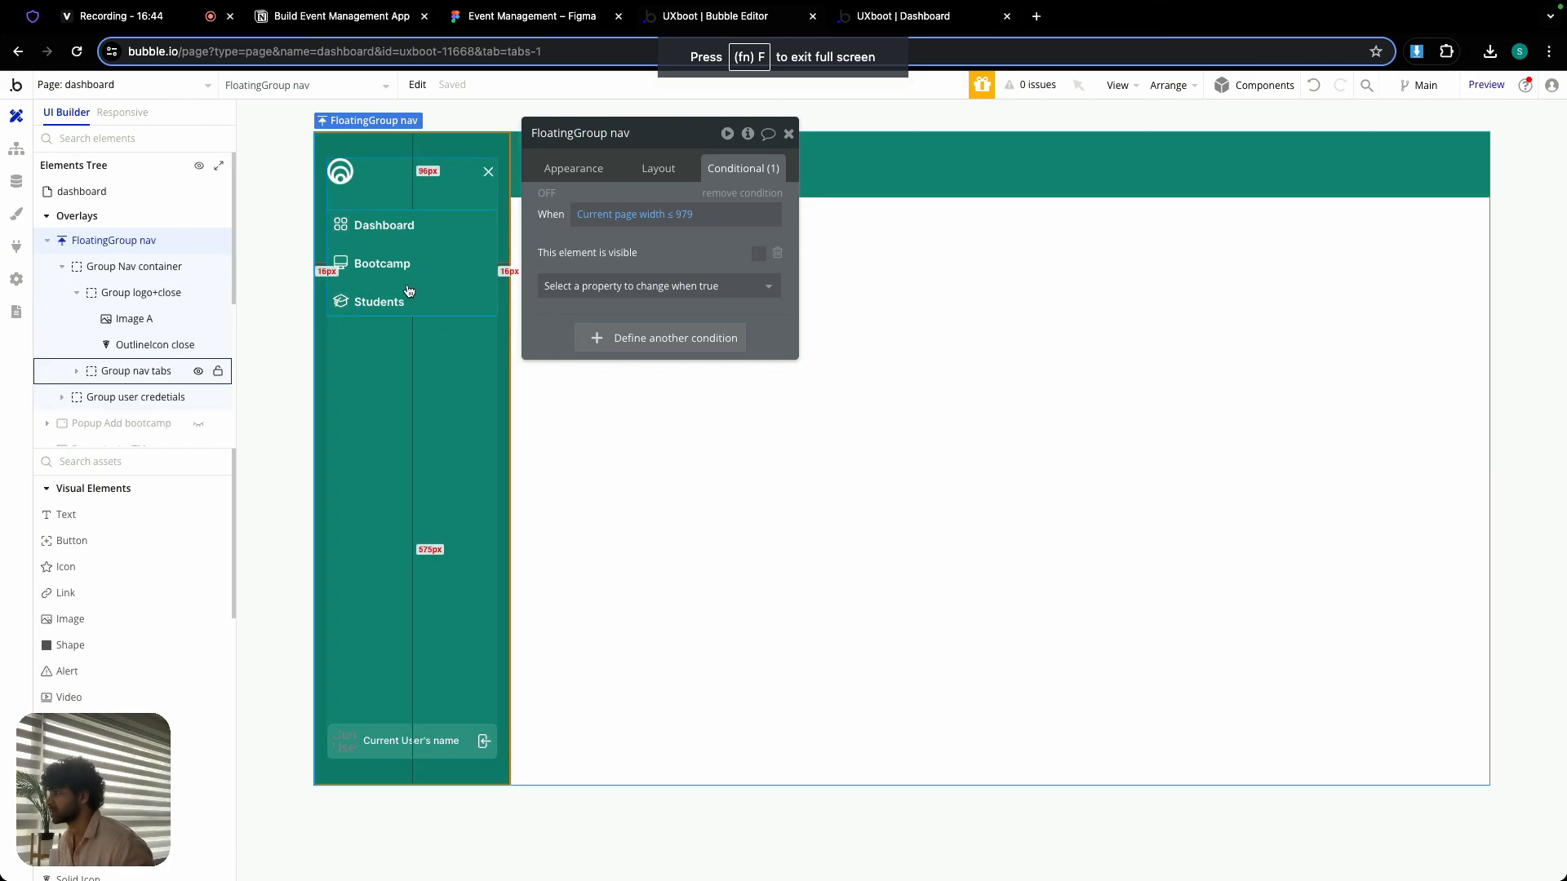
{"action": "left_click", "coordinate": [133, 305]}
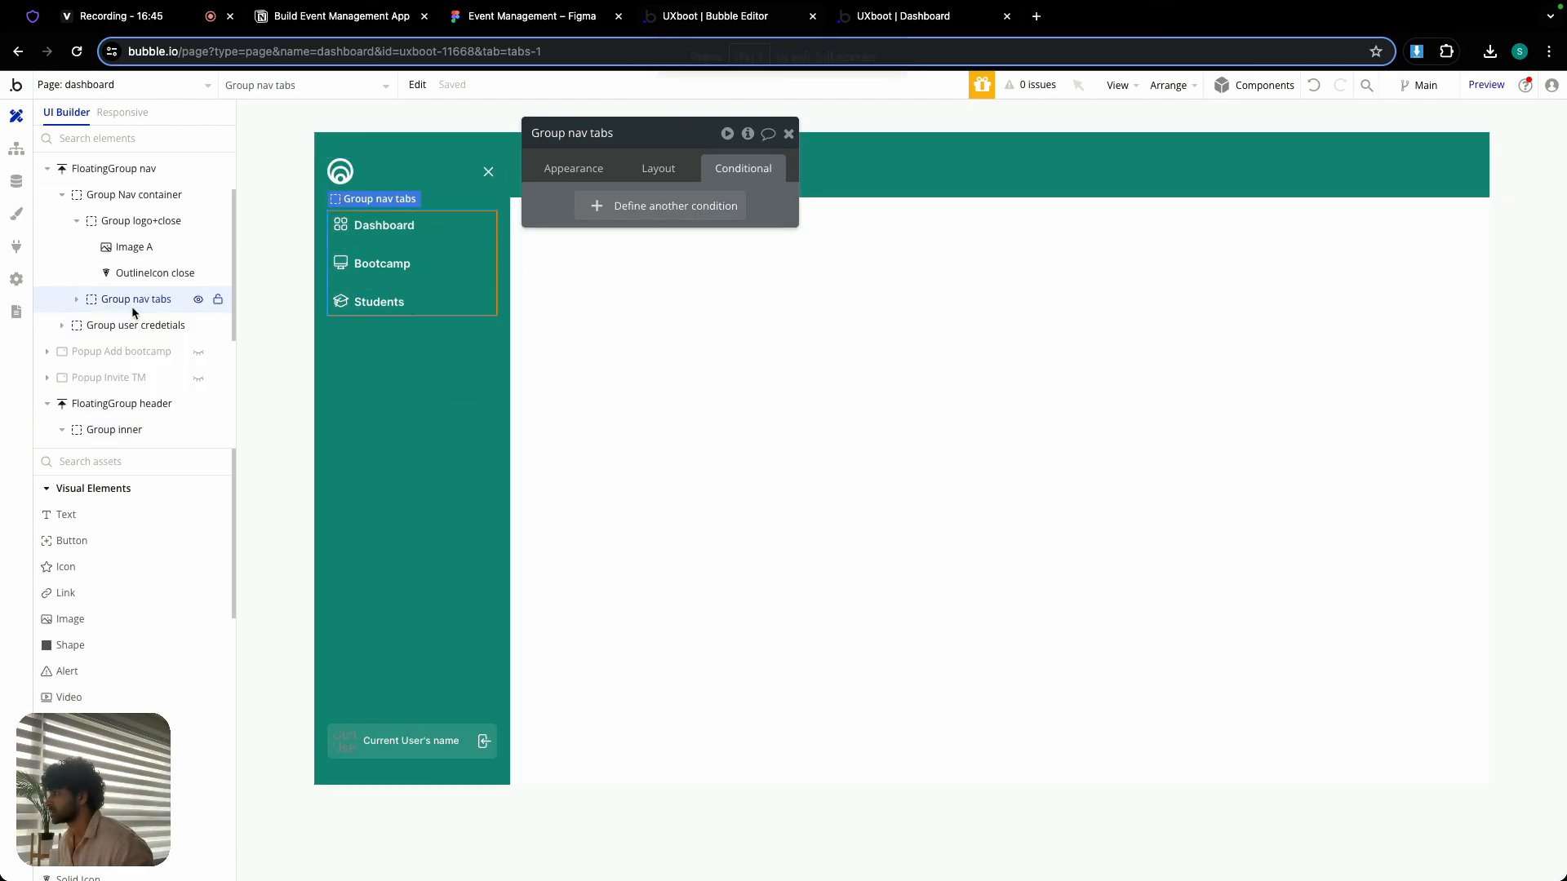
{"action": "left_click", "coordinate": [76, 298]}
{"action": "left_click", "coordinate": [198, 404]}
{"action": "left_click", "coordinate": [198, 430]}
{"action": "left_click", "coordinate": [417, 239]}
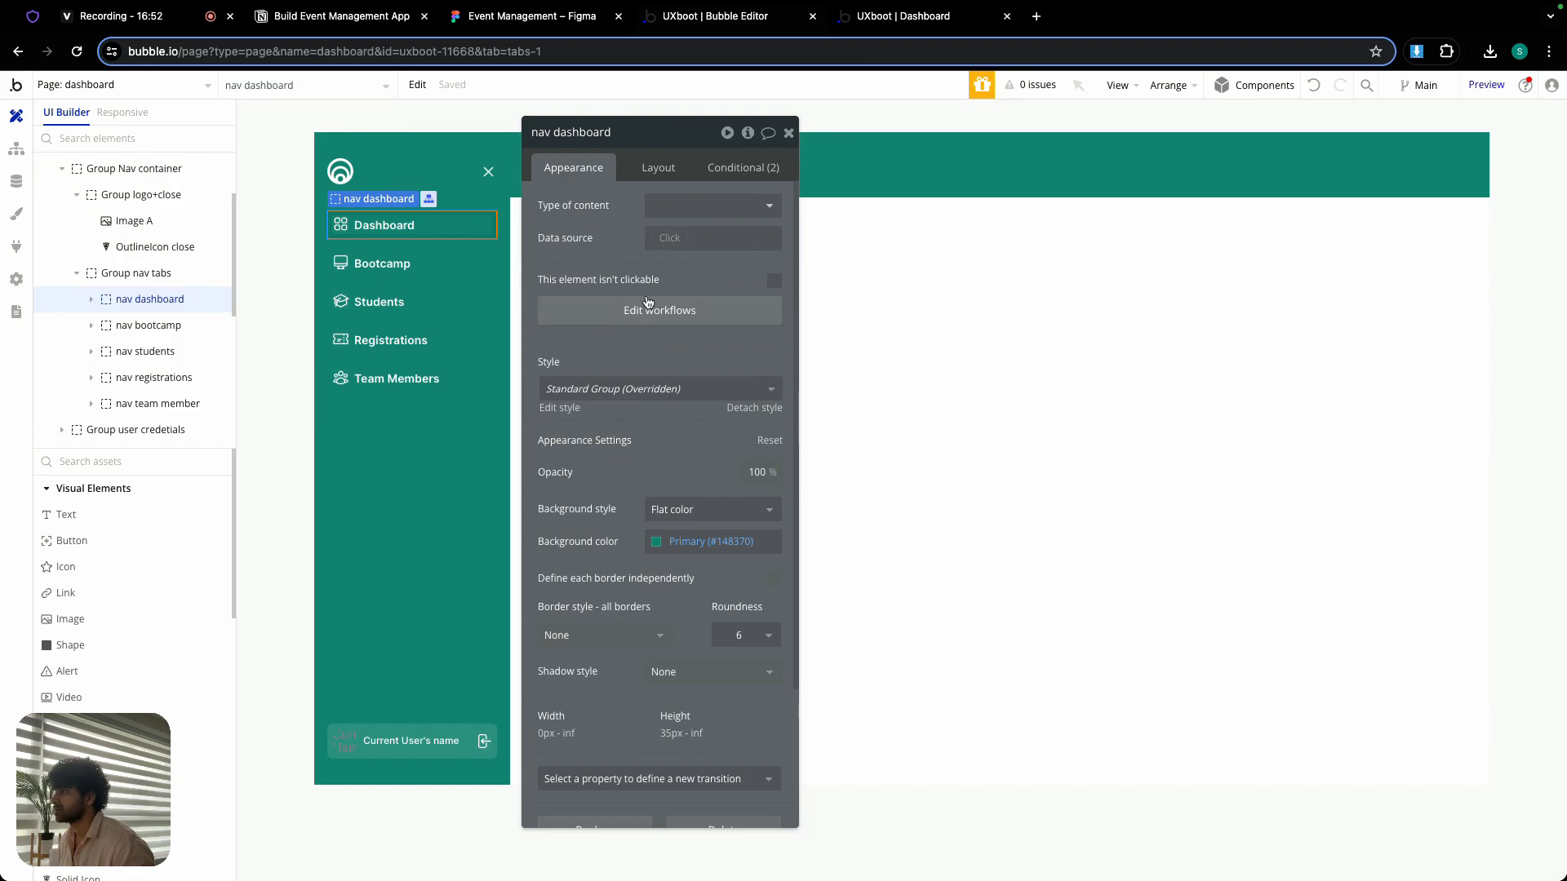
{"action": "left_click", "coordinate": [651, 311]}
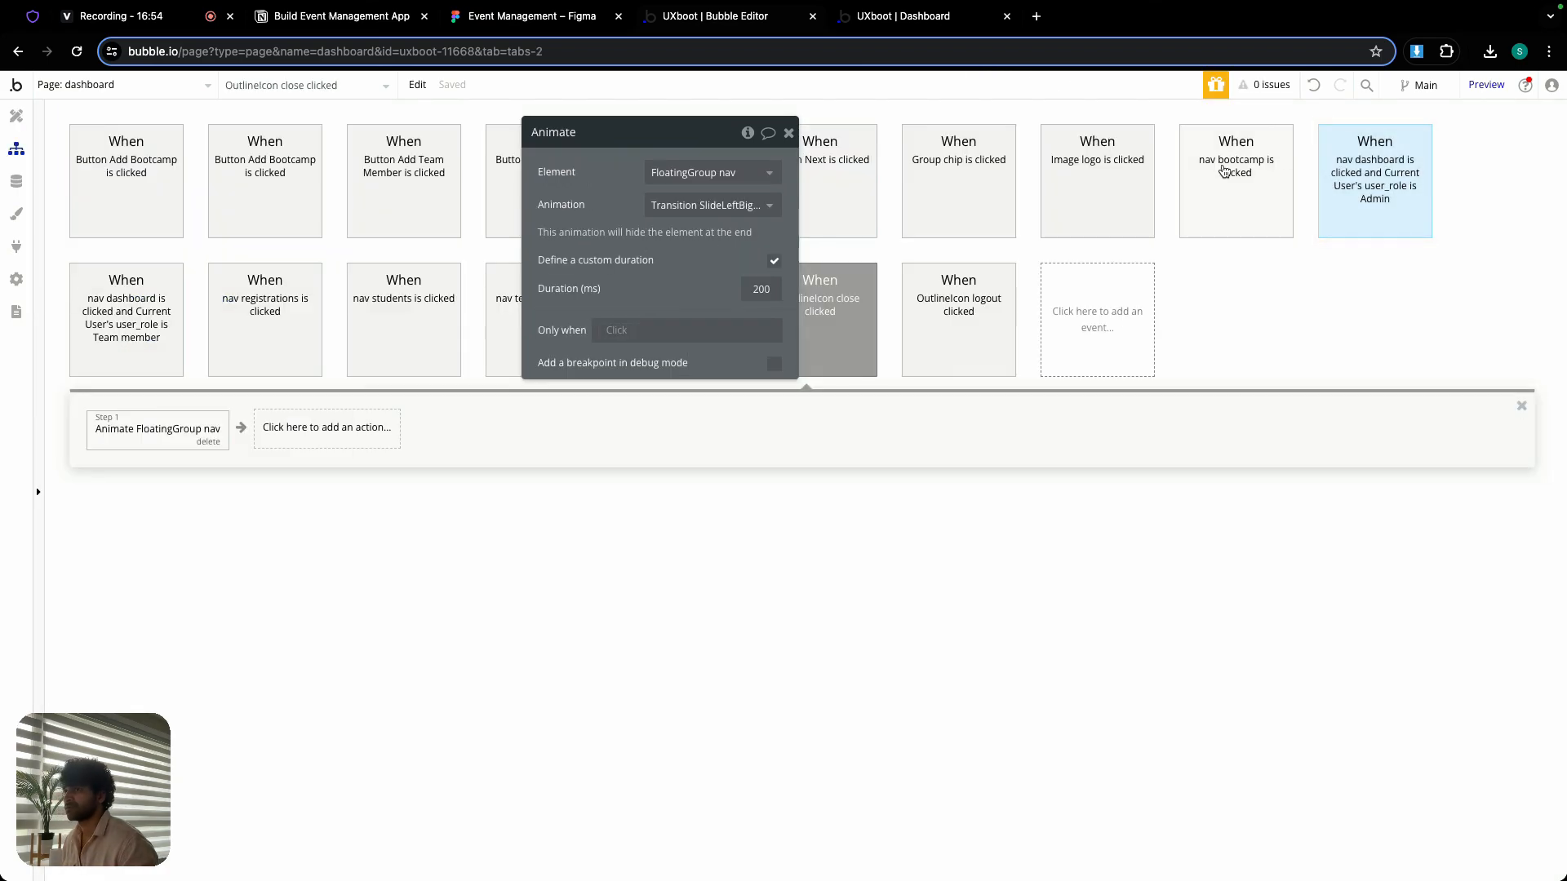
- Paste the Animate FloatingGroup nav action into the Admin nav dashboard workflow and move it before Go to page dashboard
{"action": "left_click_drag", "start_coordinate": [704, 133], "coordinate": [834, 482]}
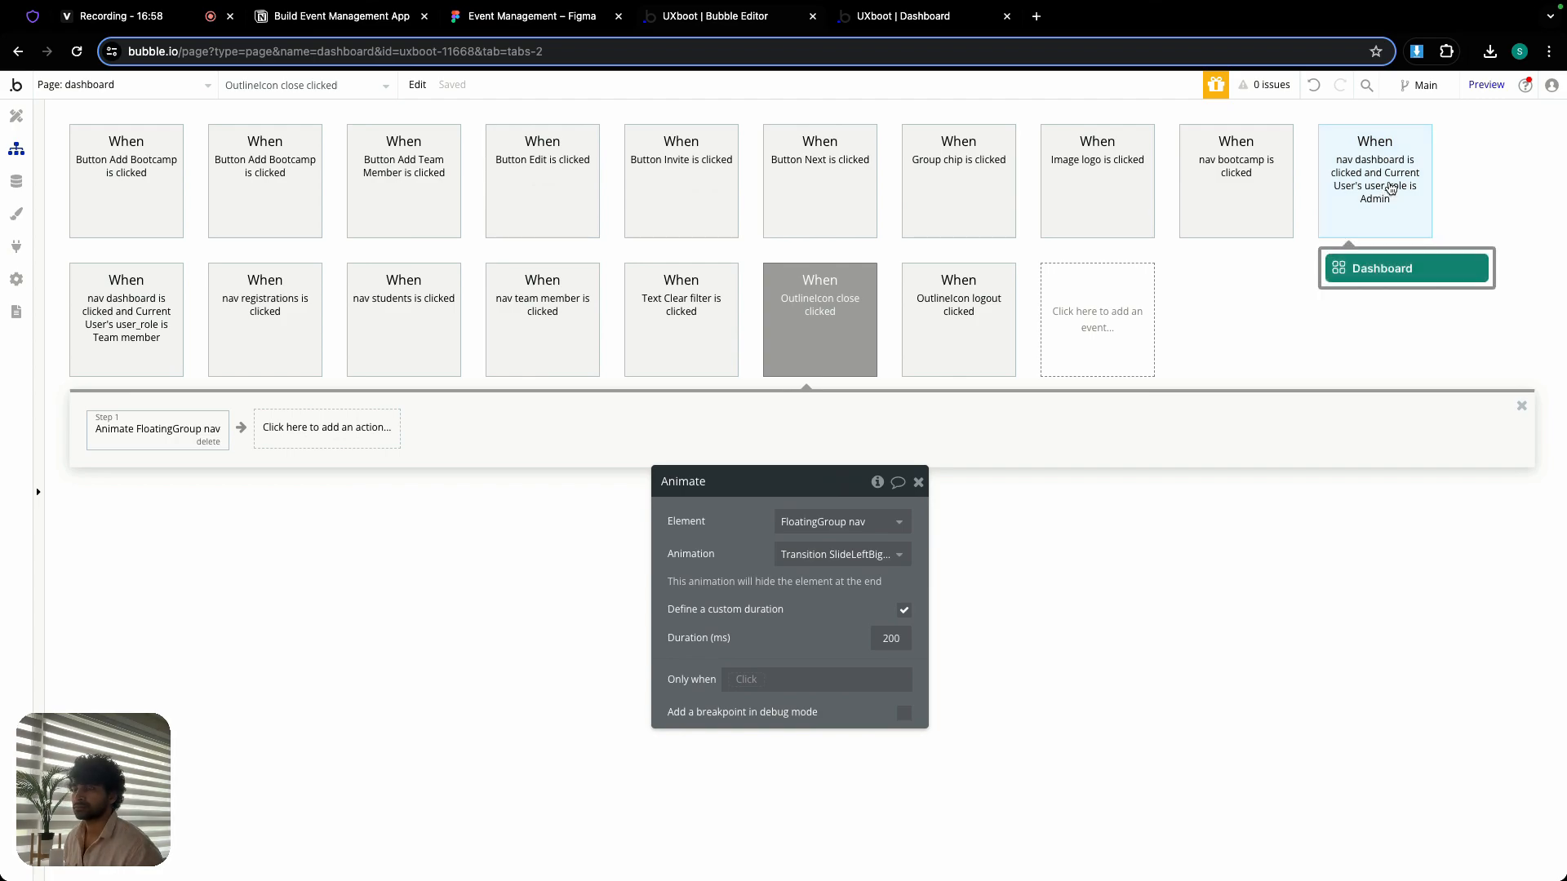
{"action": "left_click", "coordinate": [1392, 188]}
{"action": "right_click", "coordinate": [288, 299]}
{"action": "left_click", "coordinate": [337, 311]}
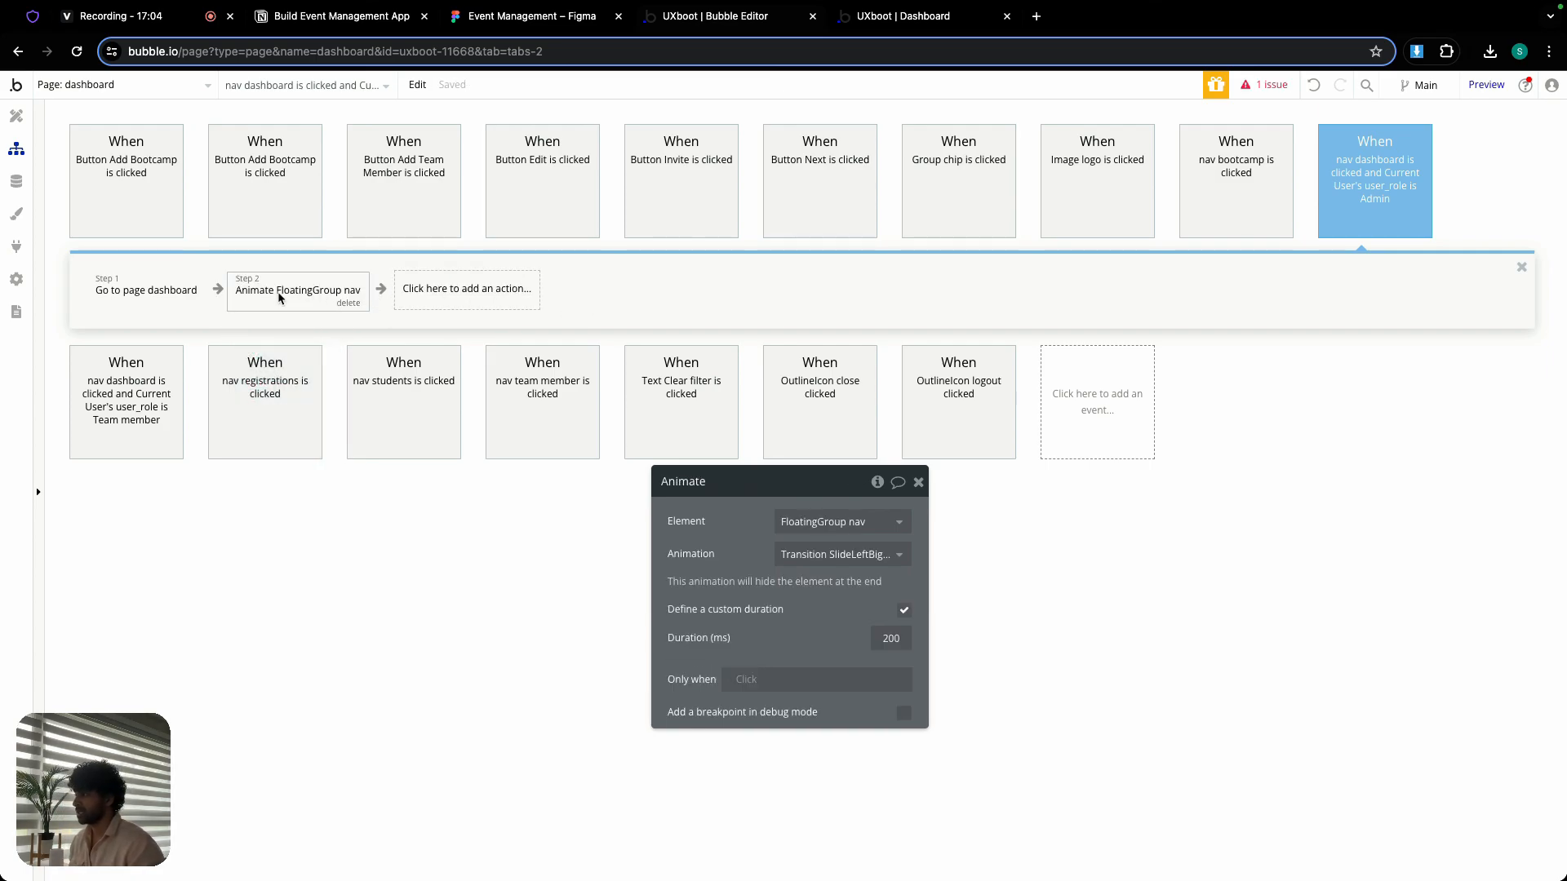
{"action": "left_click_drag", "start_coordinate": [310, 306], "coordinate": [152, 301]}
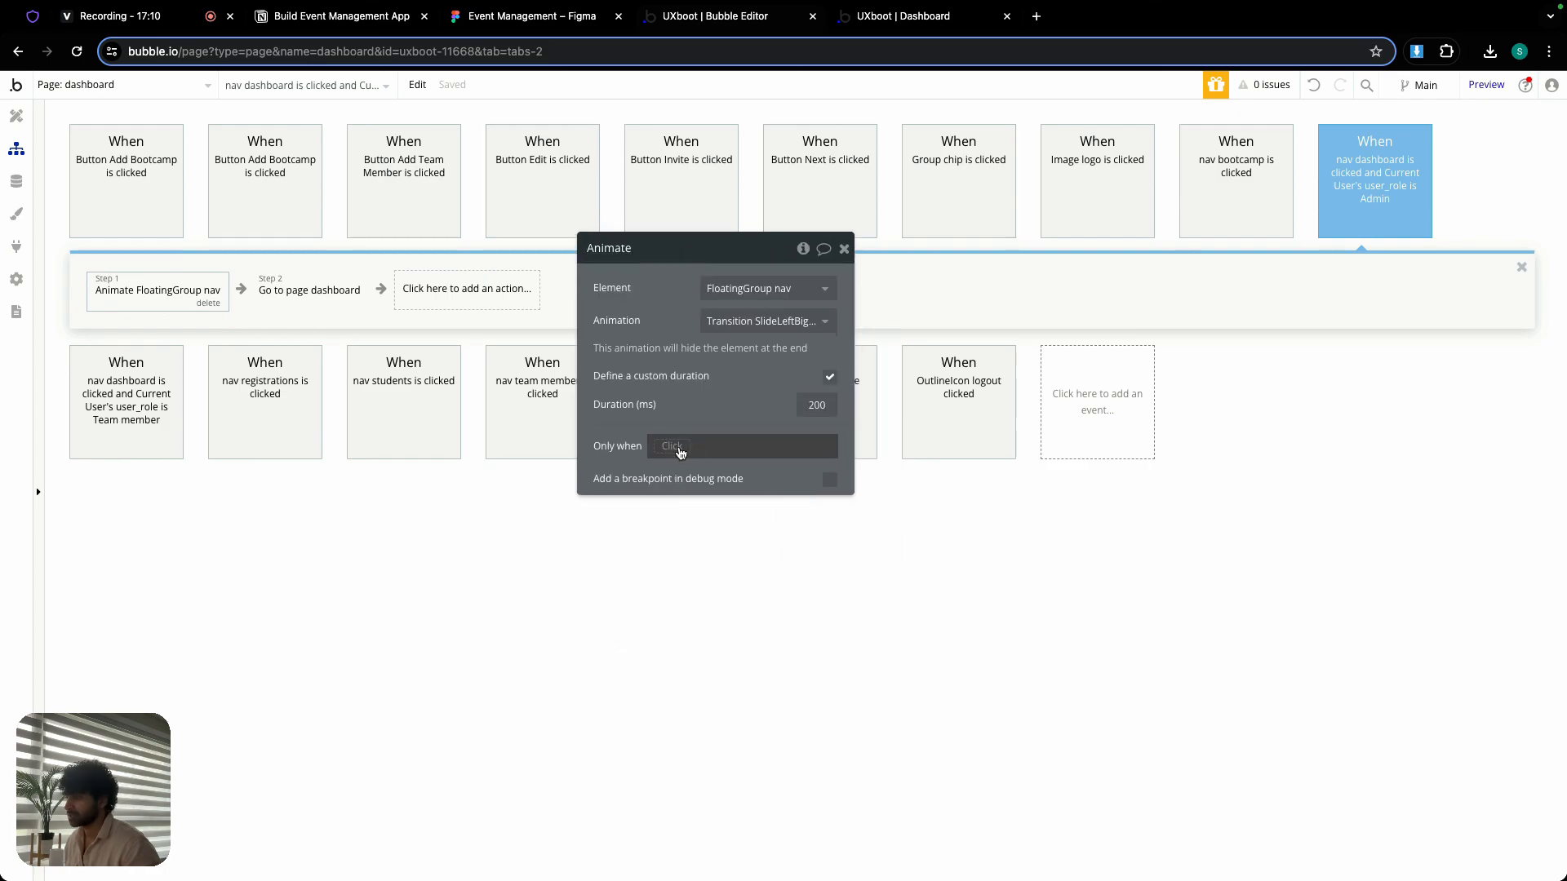
- Restrict the pasted Animate action to run only when Current page width ≤ 979
{"action": "left_click", "coordinate": [681, 453]}
{"action": "type", "text": "cure"}
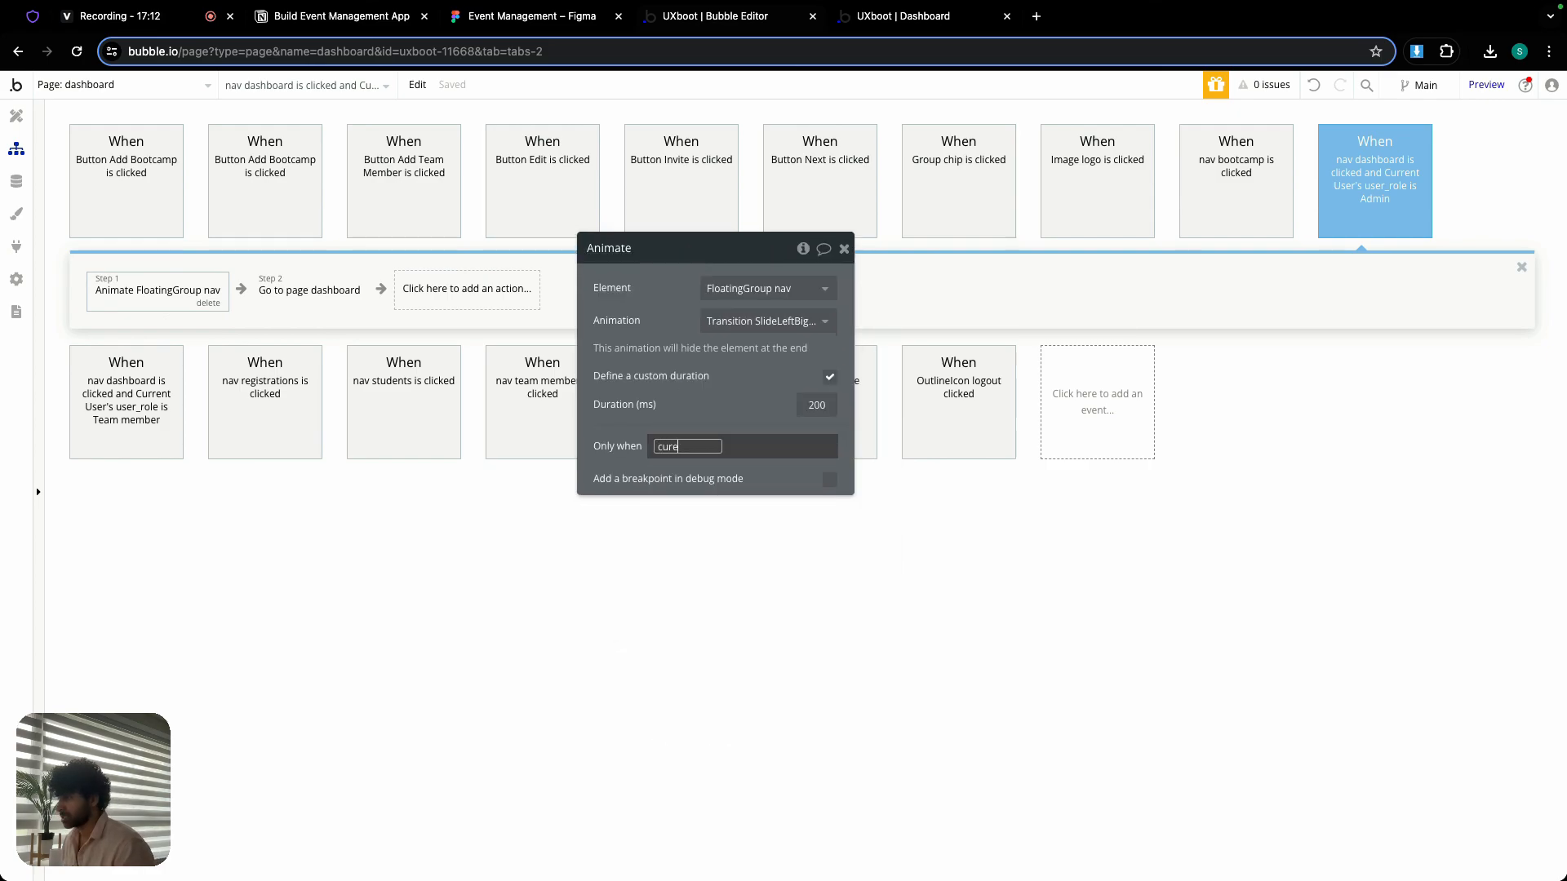
{"action": "key", "text": "BackSpace"}
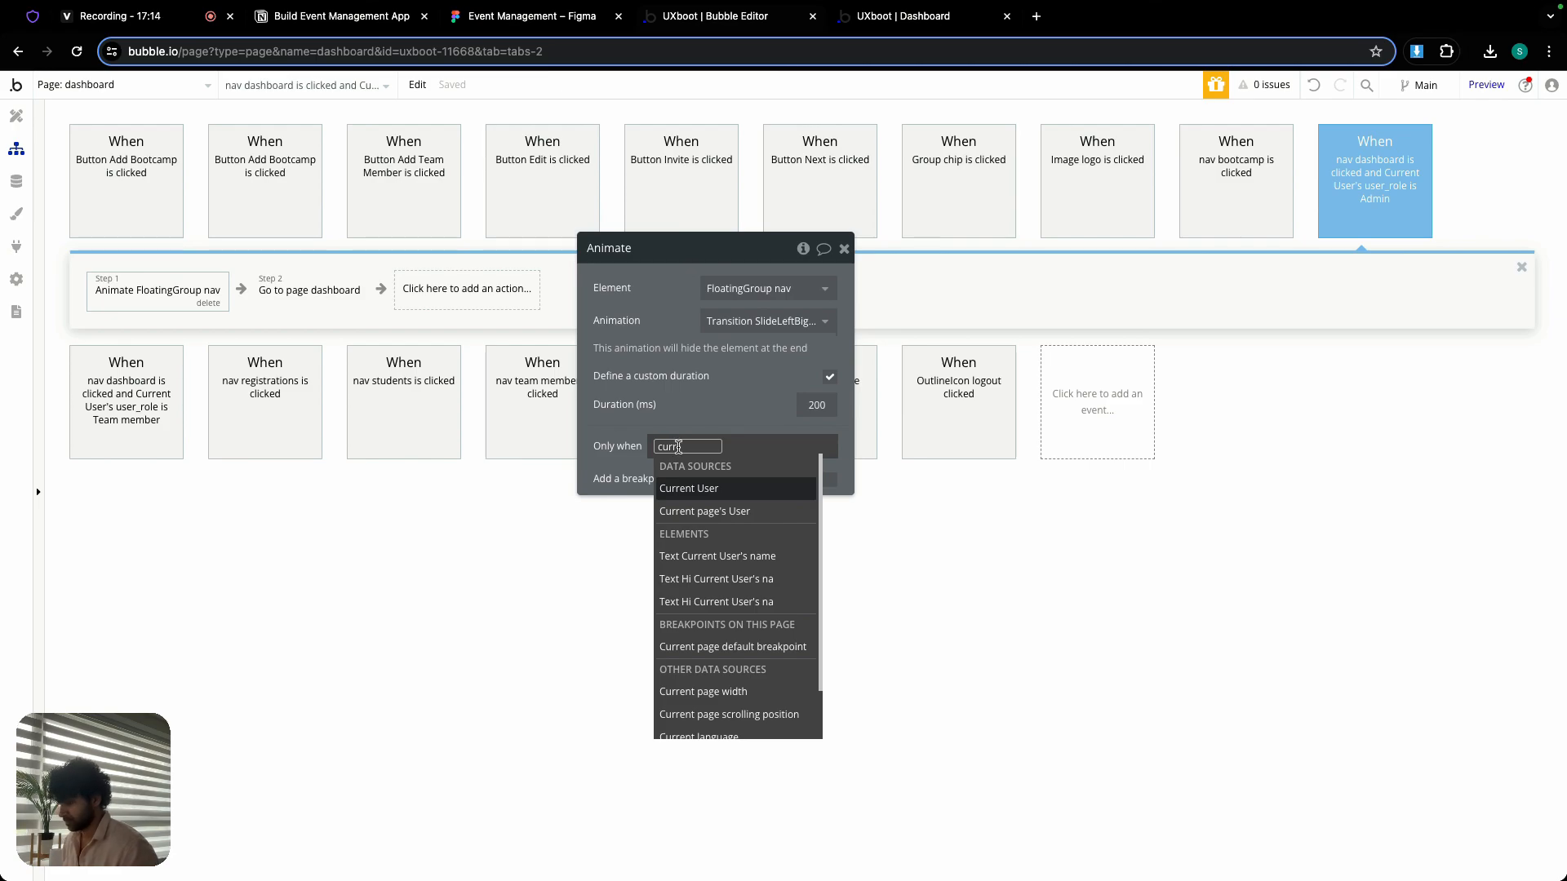
{"action": "key", "text": "BackSpace"}
{"action": "key", "text": "BackSpace"}
{"action": "type", "text": "wid"}
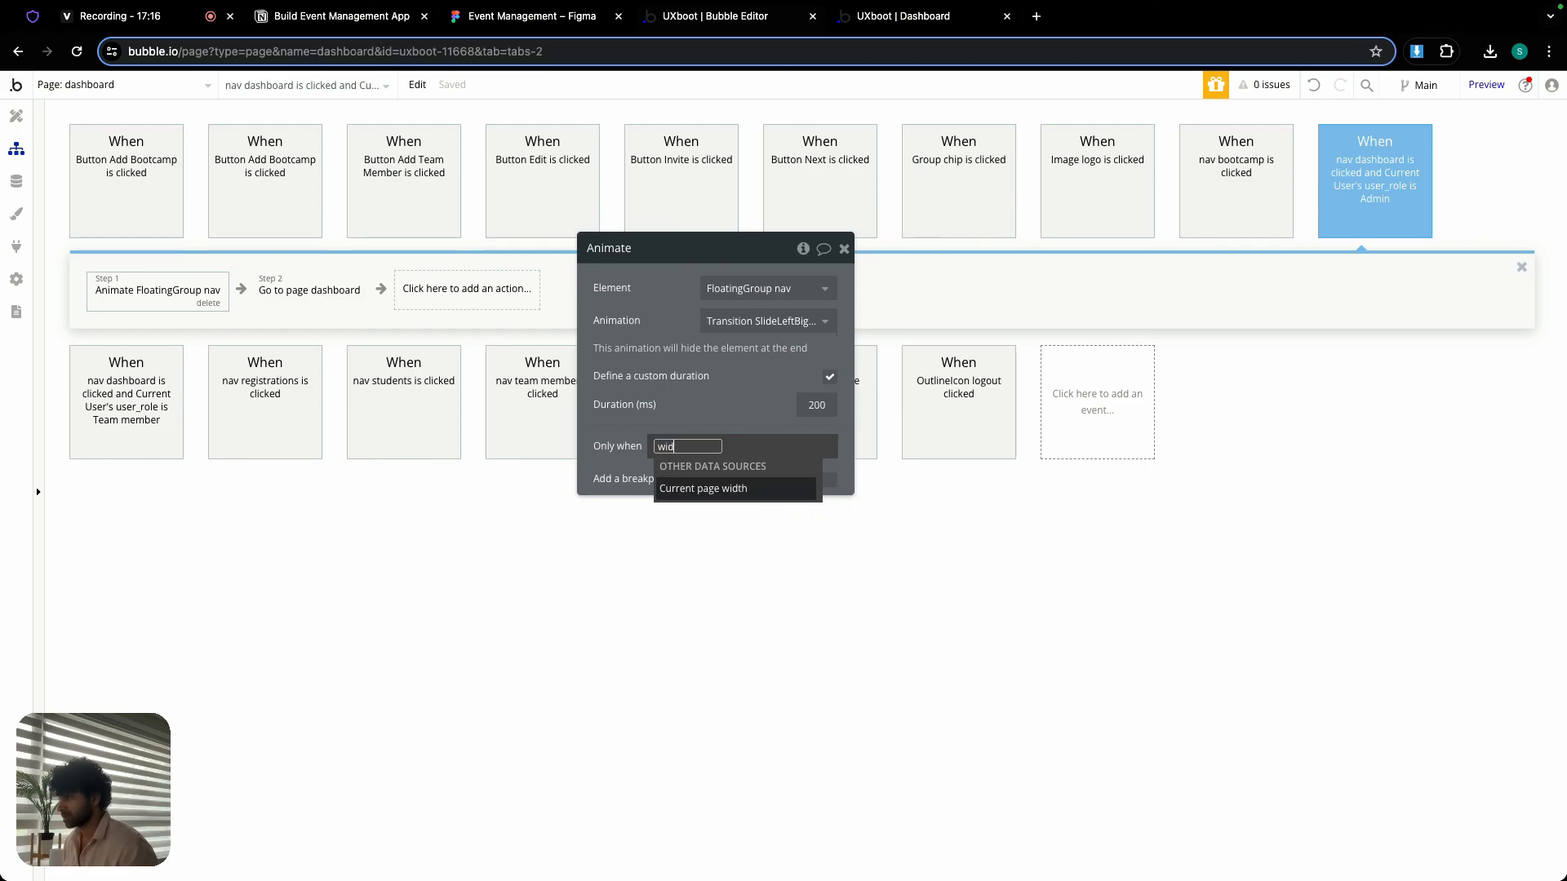
{"action": "left_click", "coordinate": [709, 490]}
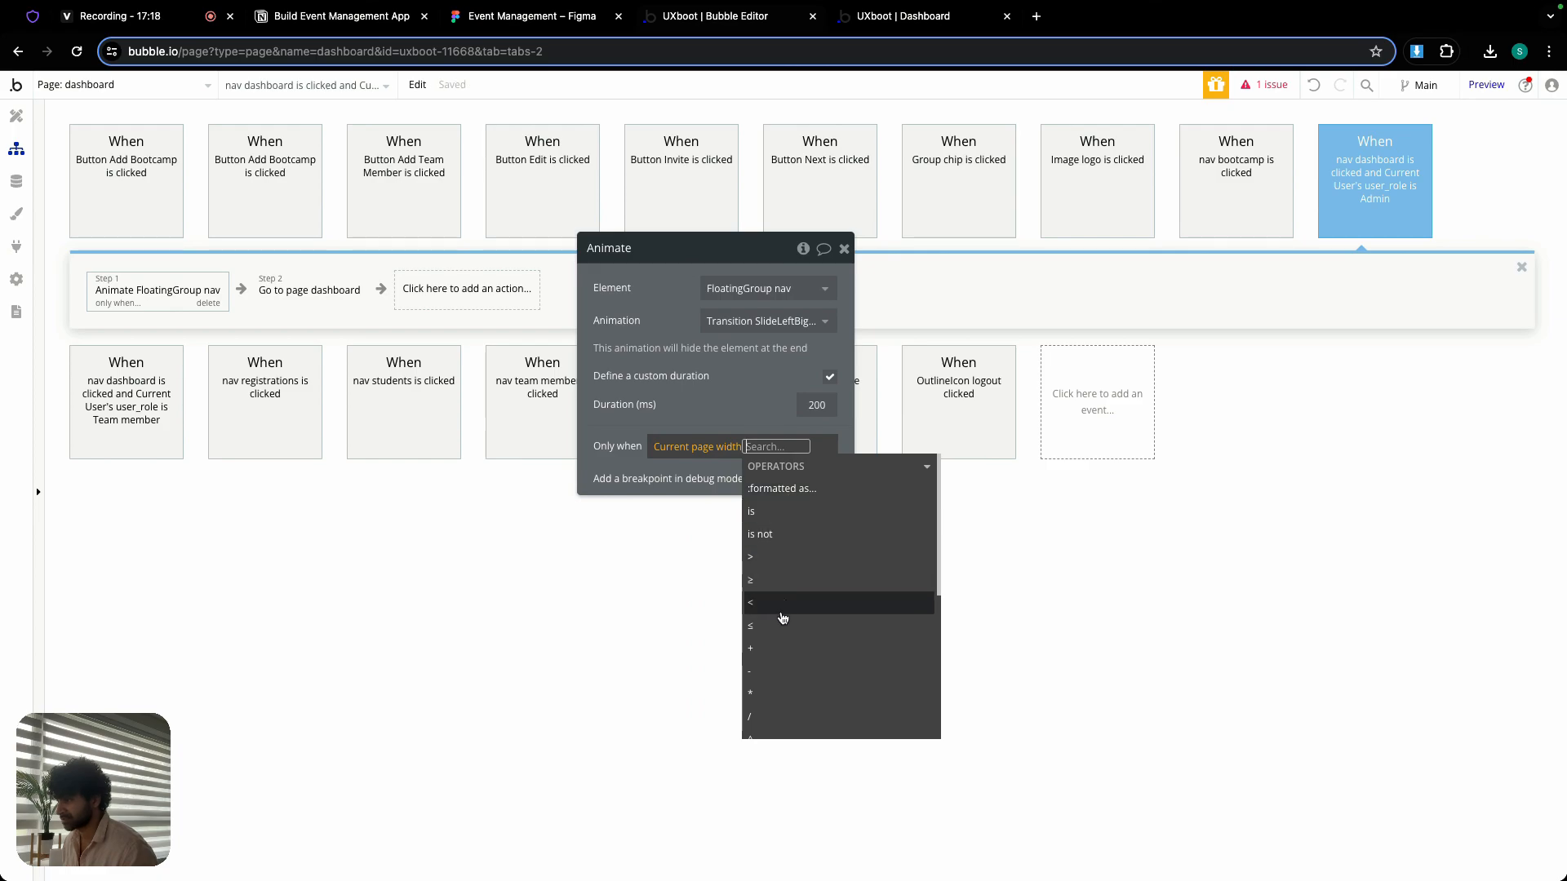
{"action": "type", "text": "979"}
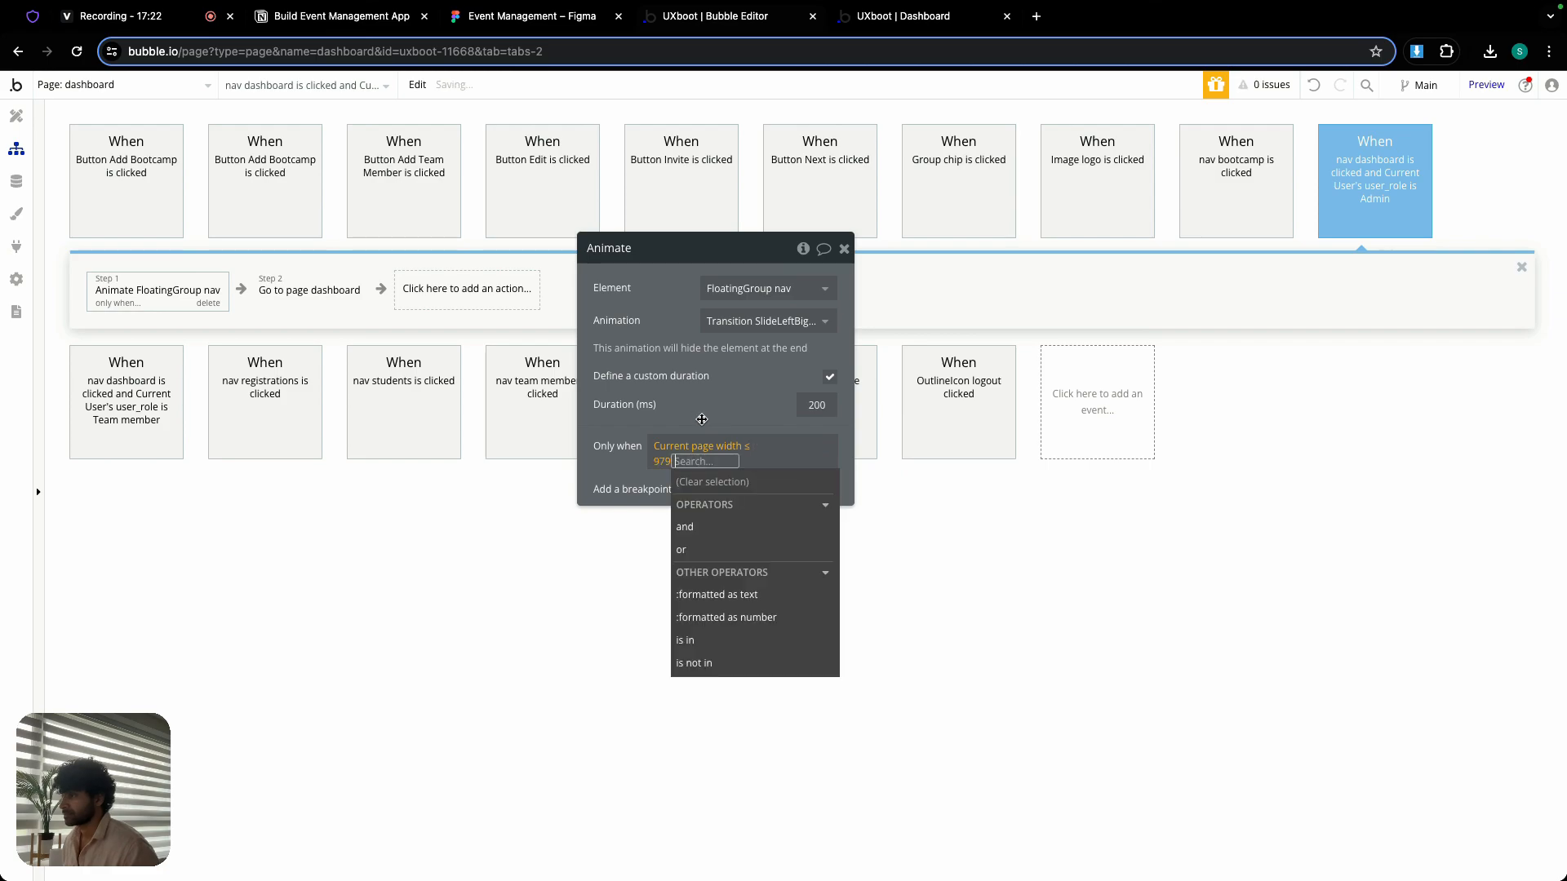
{"action": "left_click", "coordinate": [702, 420]}
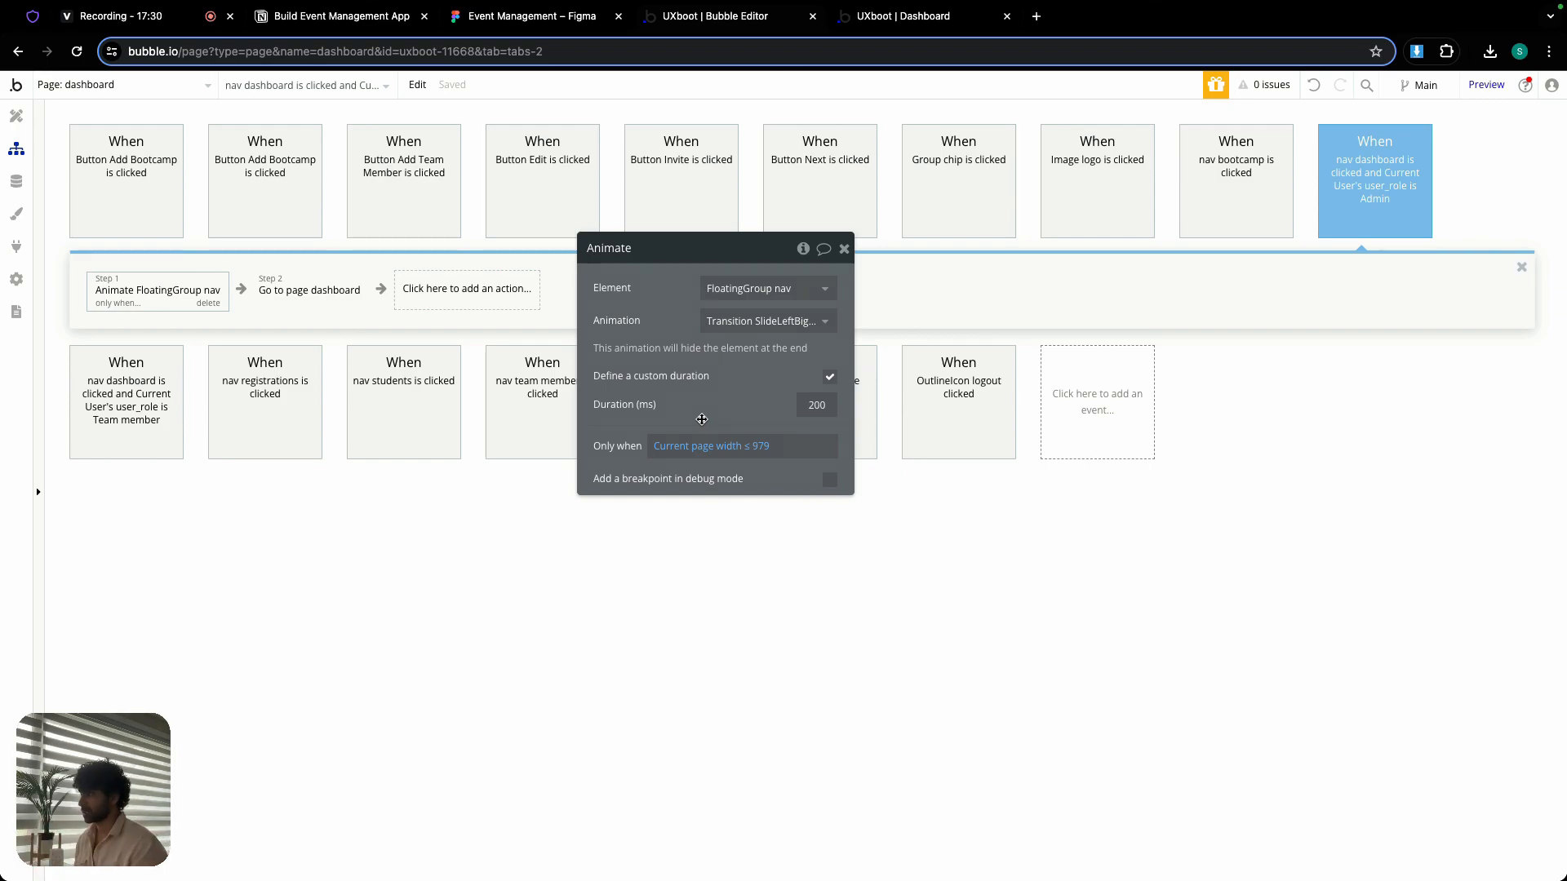
- Copy the conditional Animate FloatingGroup nav action into the nav bootcamp workflow and place it before Go to page dashboard
{"action": "left_click", "coordinate": [844, 249]}
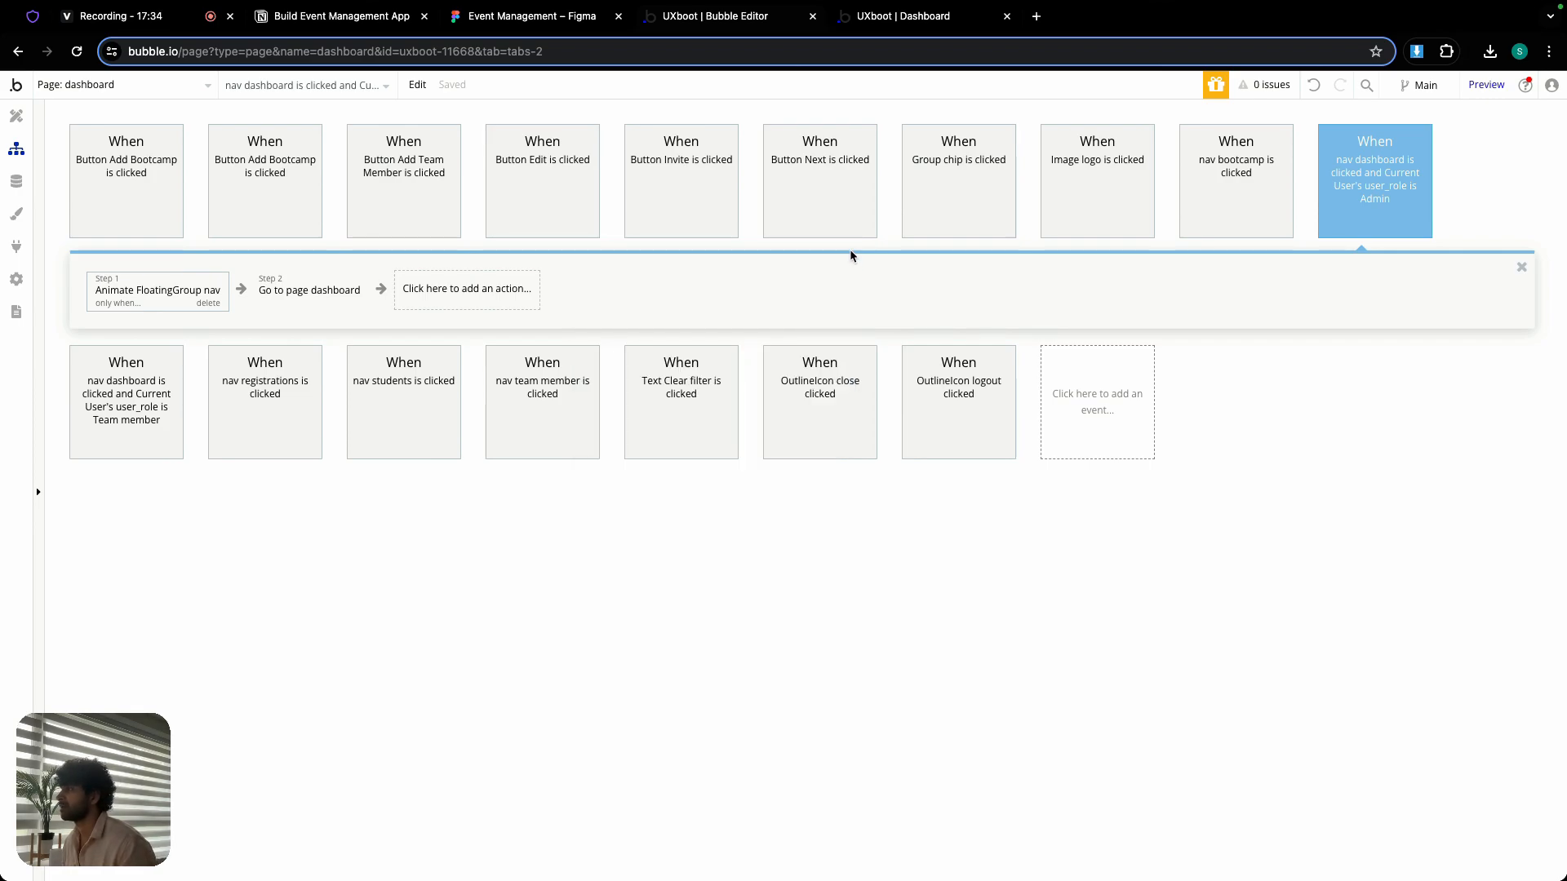
{"action": "right_click", "coordinate": [141, 290]}
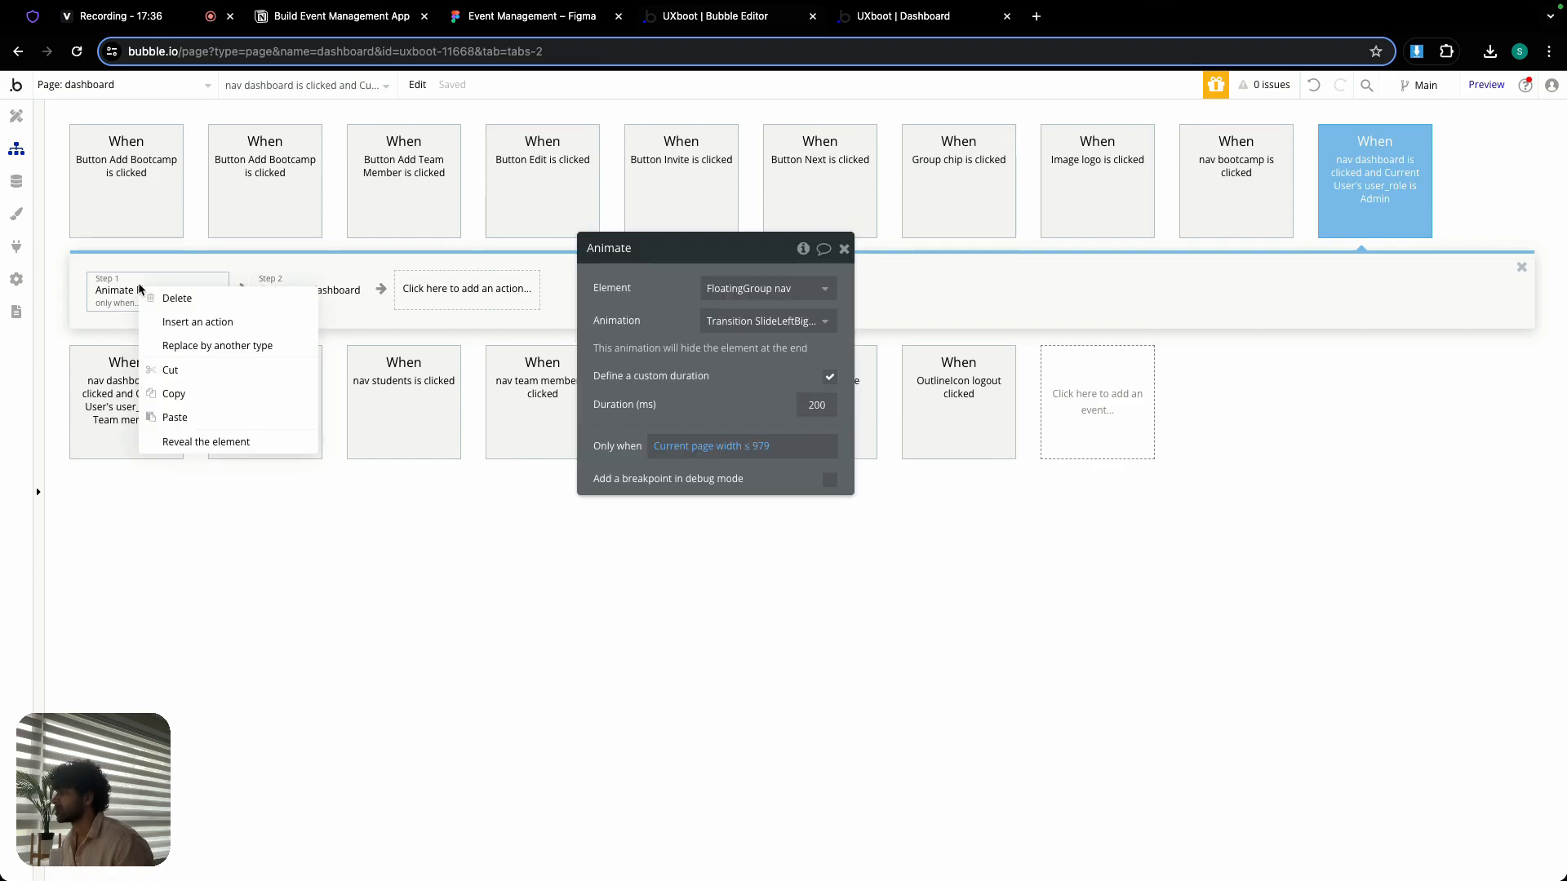
{"action": "left_click", "coordinate": [180, 390]}
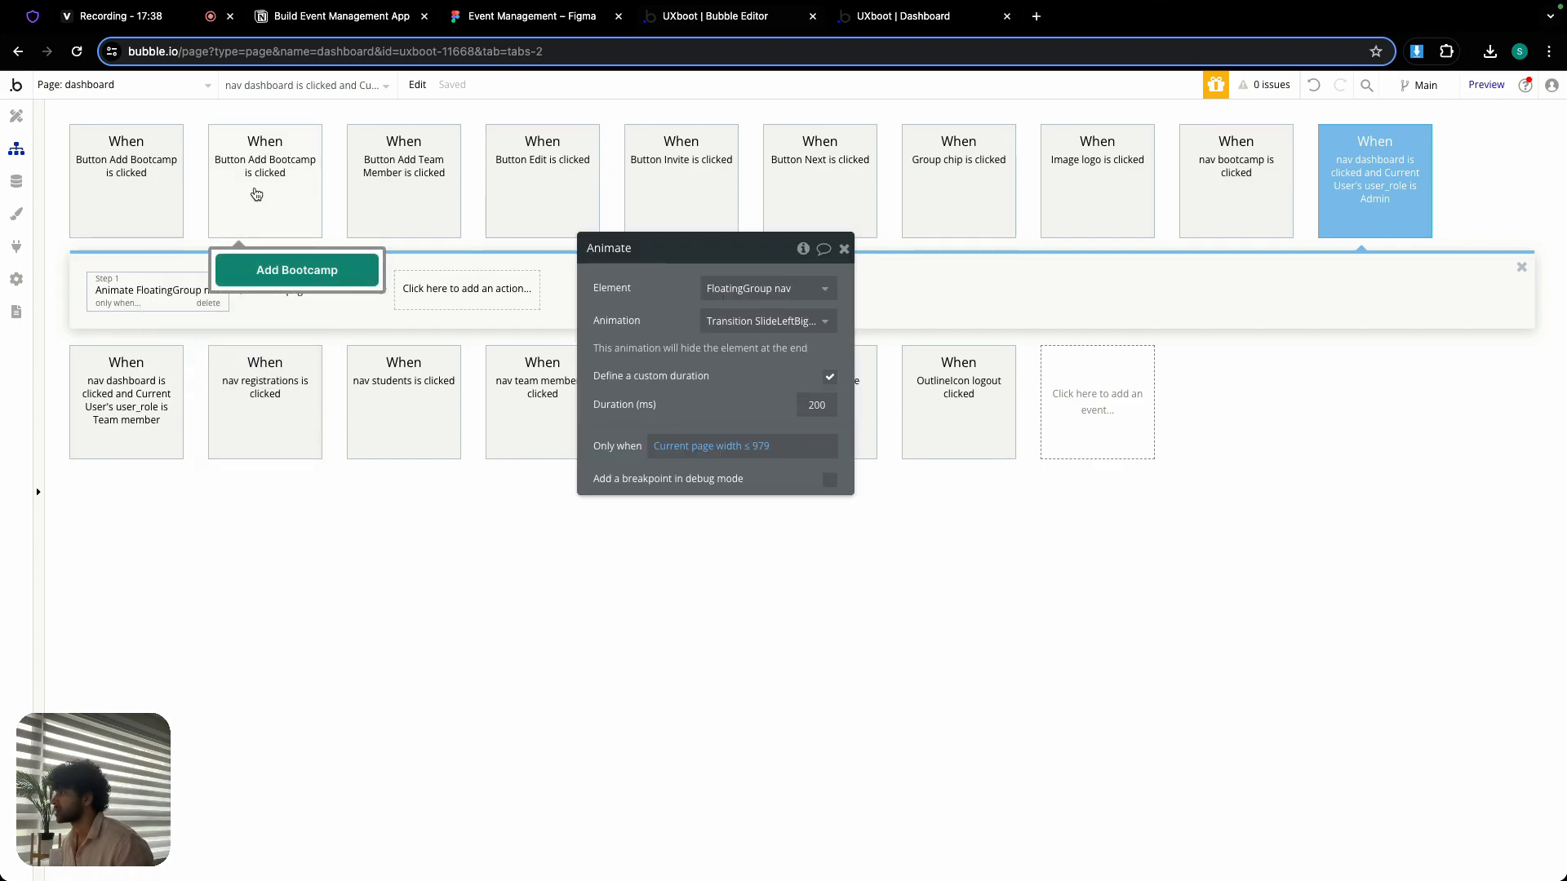
{"action": "left_click", "coordinate": [255, 193]}
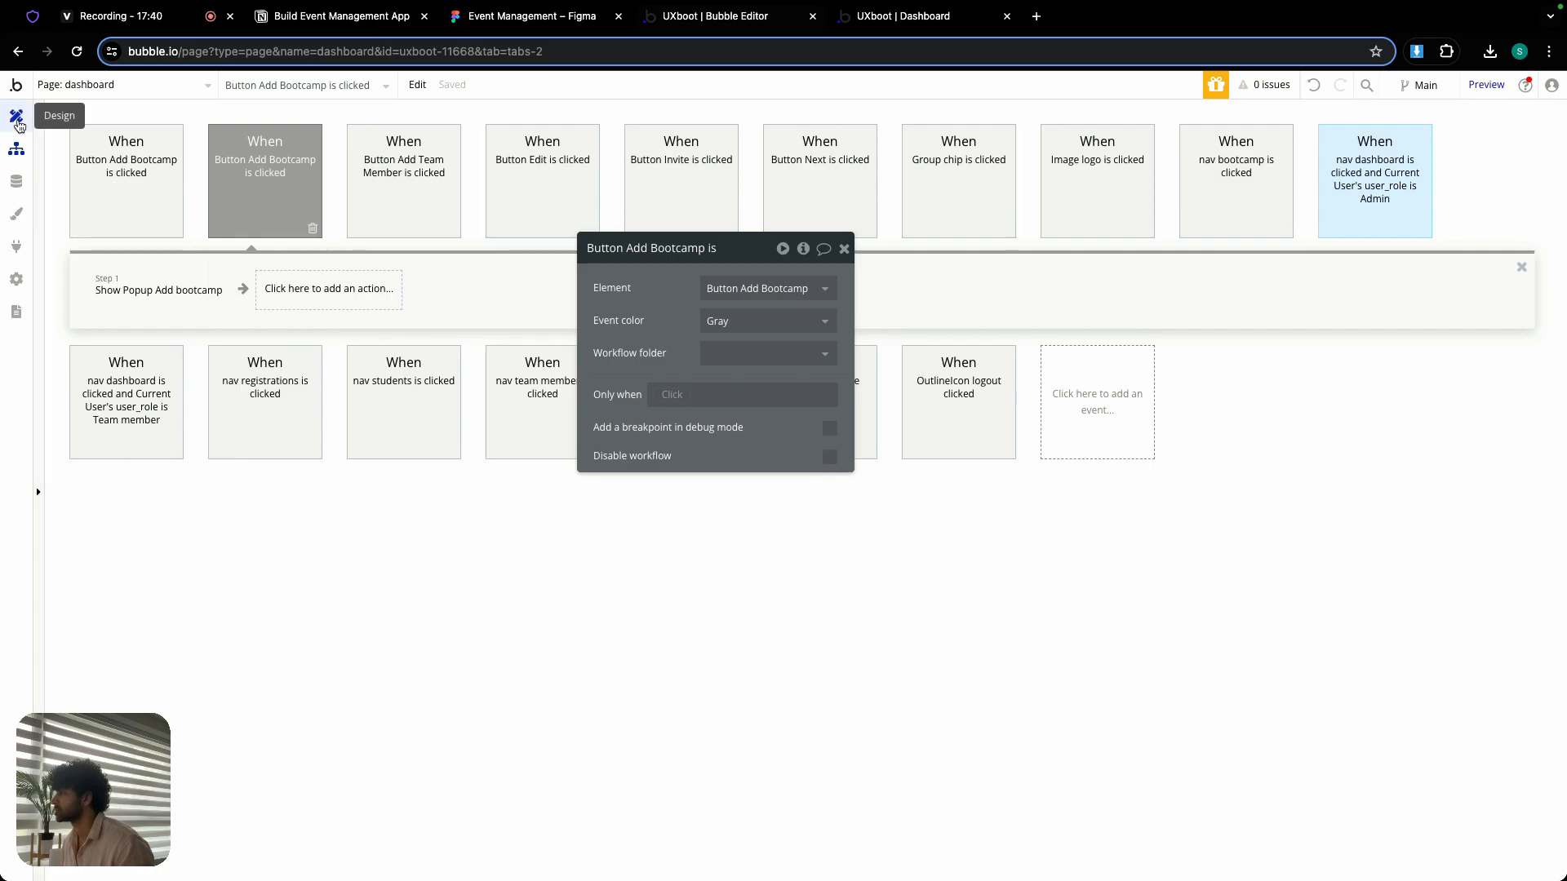
{"action": "left_click", "coordinate": [16, 116]}
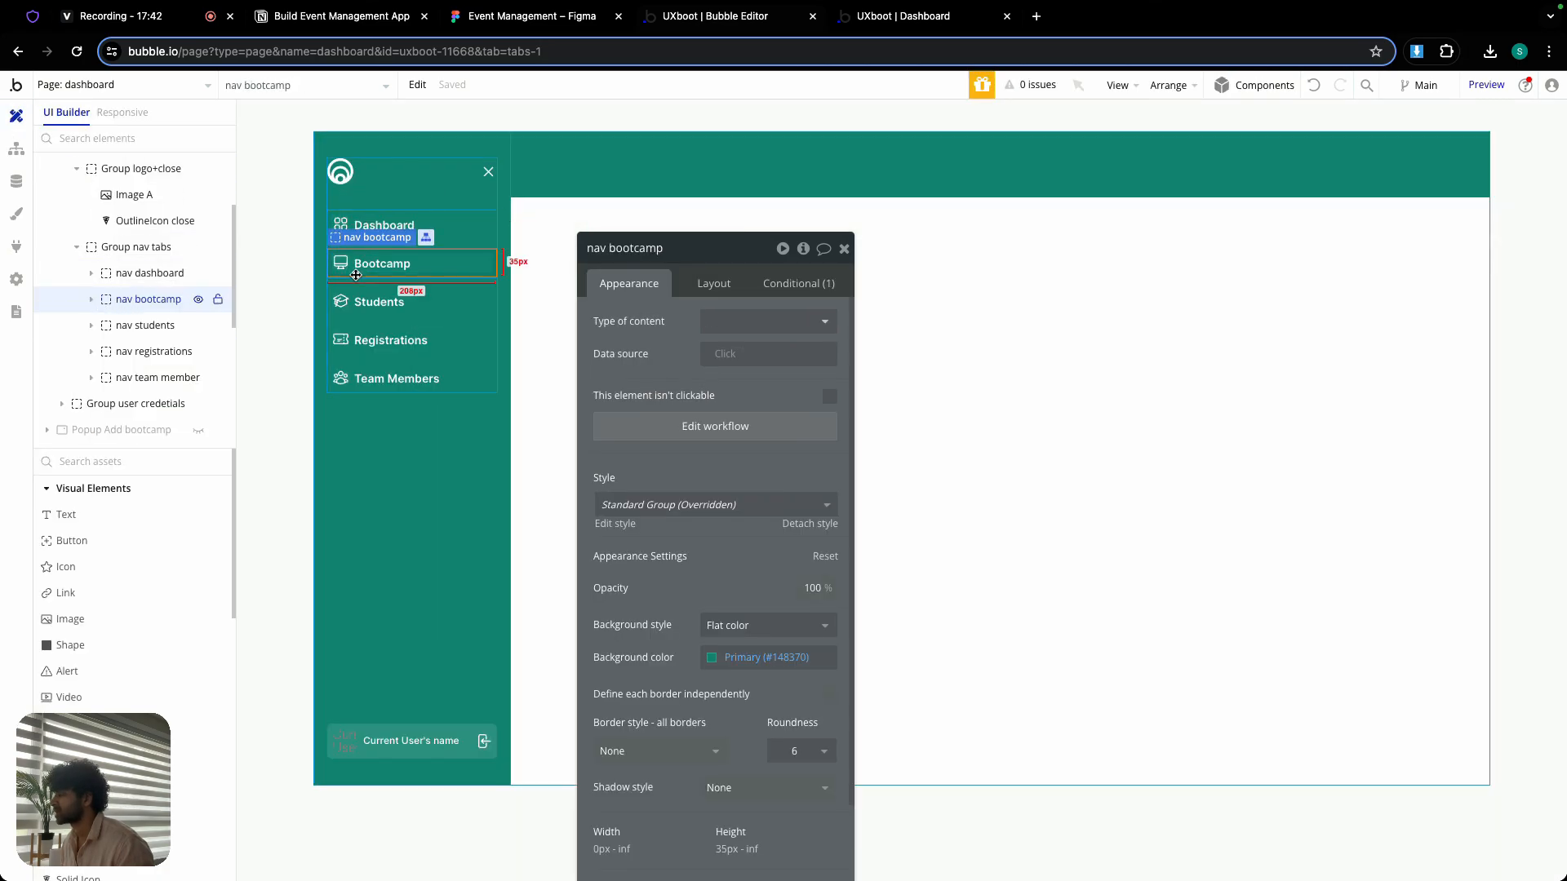
{"action": "left_click", "coordinate": [713, 432]}
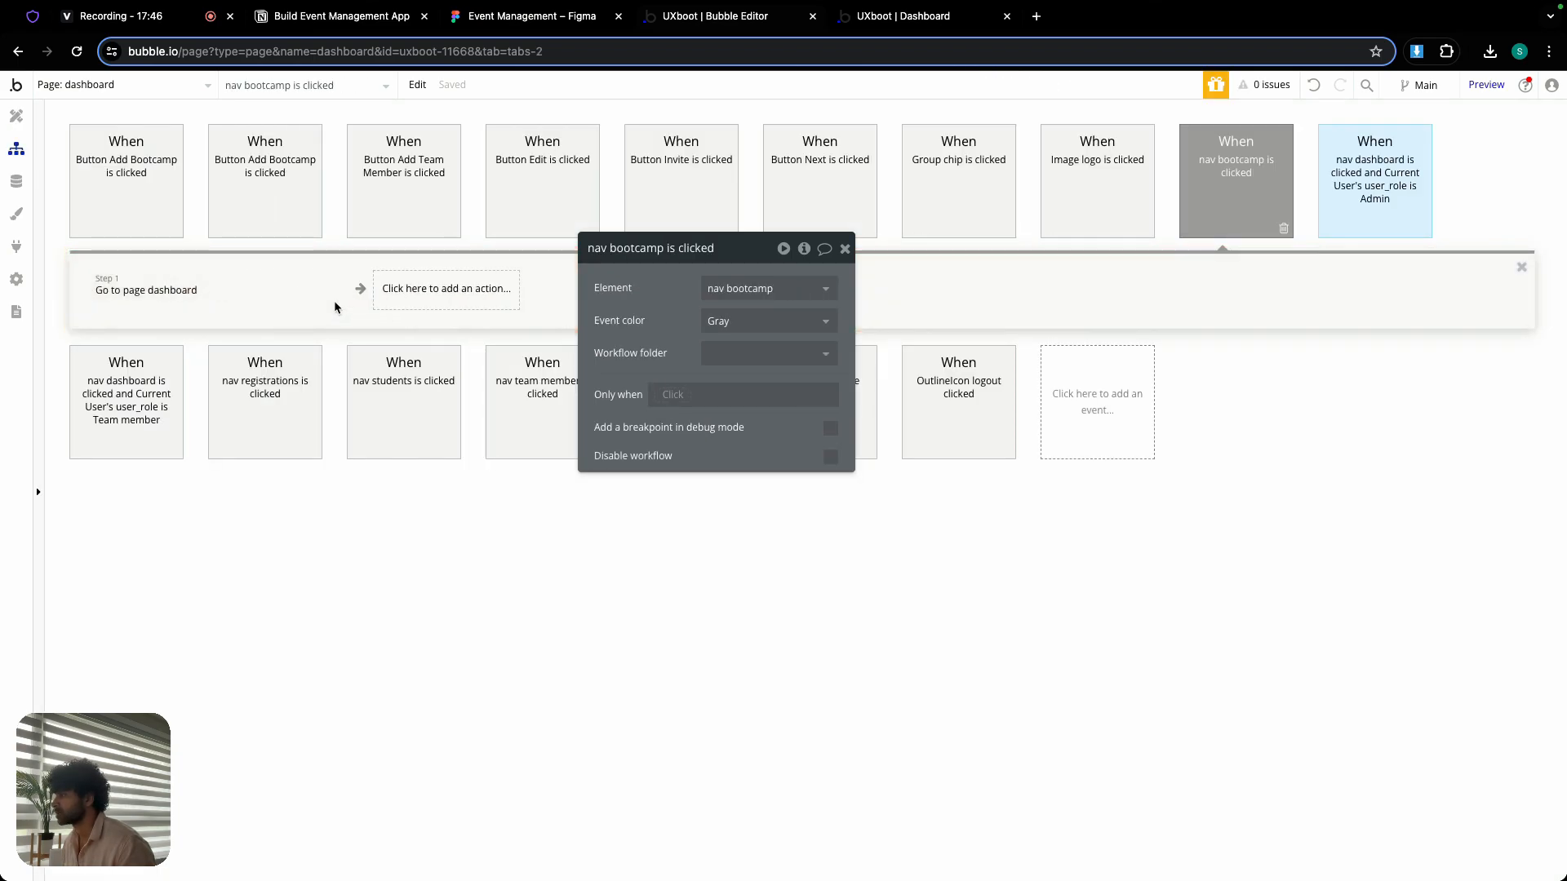
{"action": "key", "text": "super+v"}
{"action": "left_click_drag", "start_coordinate": [276, 291], "coordinate": [160, 294]}
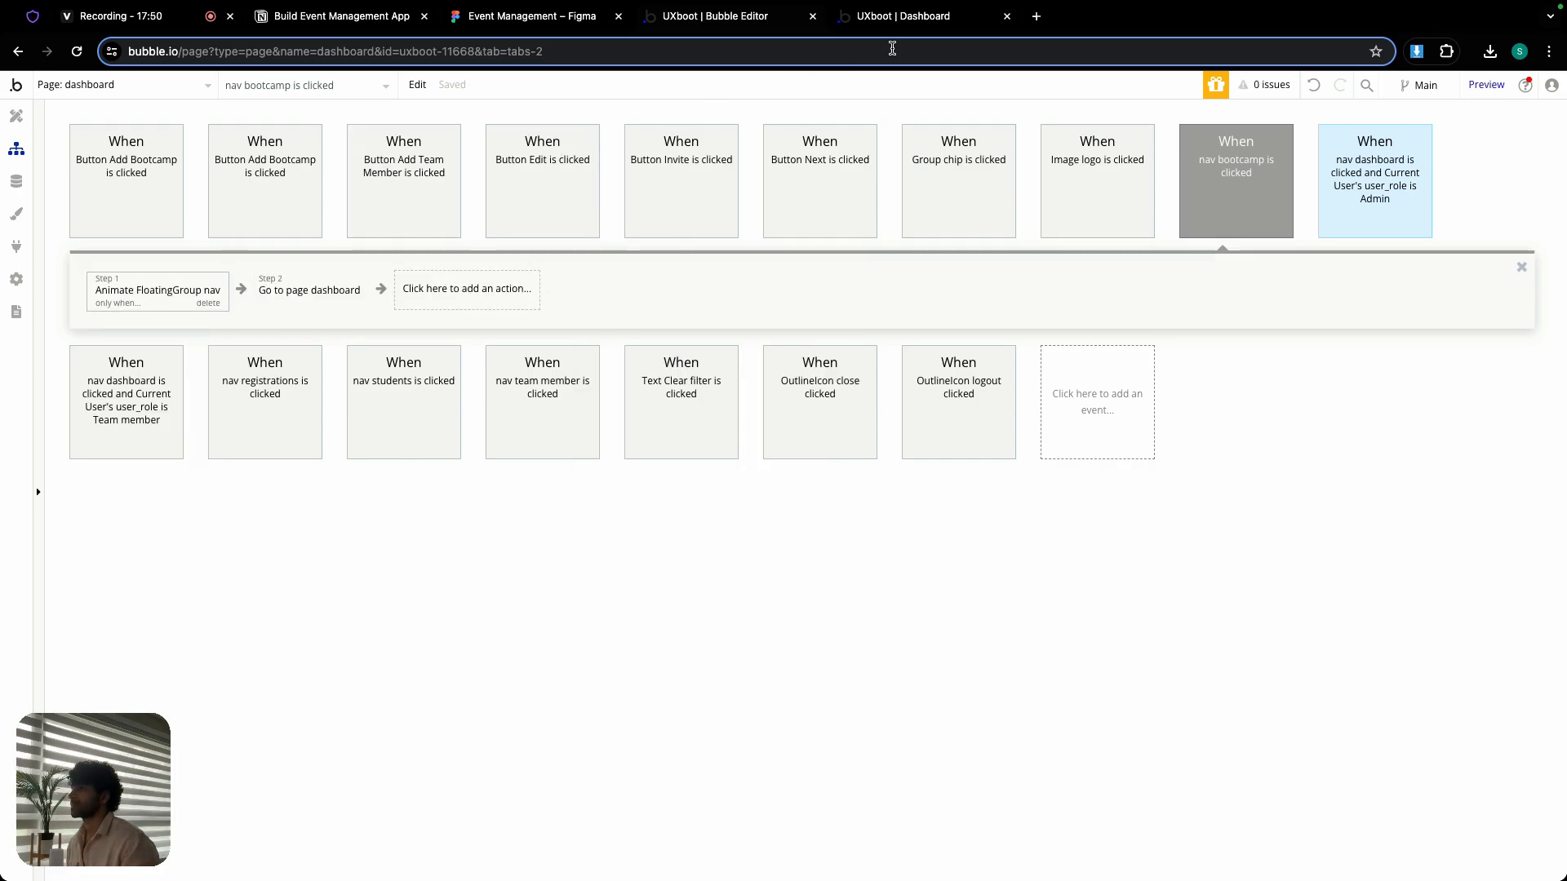
- Reload the app preview, test the sidebar's Dashboard link at a narrow window width, and restore the full-screen window
{"action": "left_click", "coordinate": [906, 17]}
{"action": "key", "text": "super+r"}
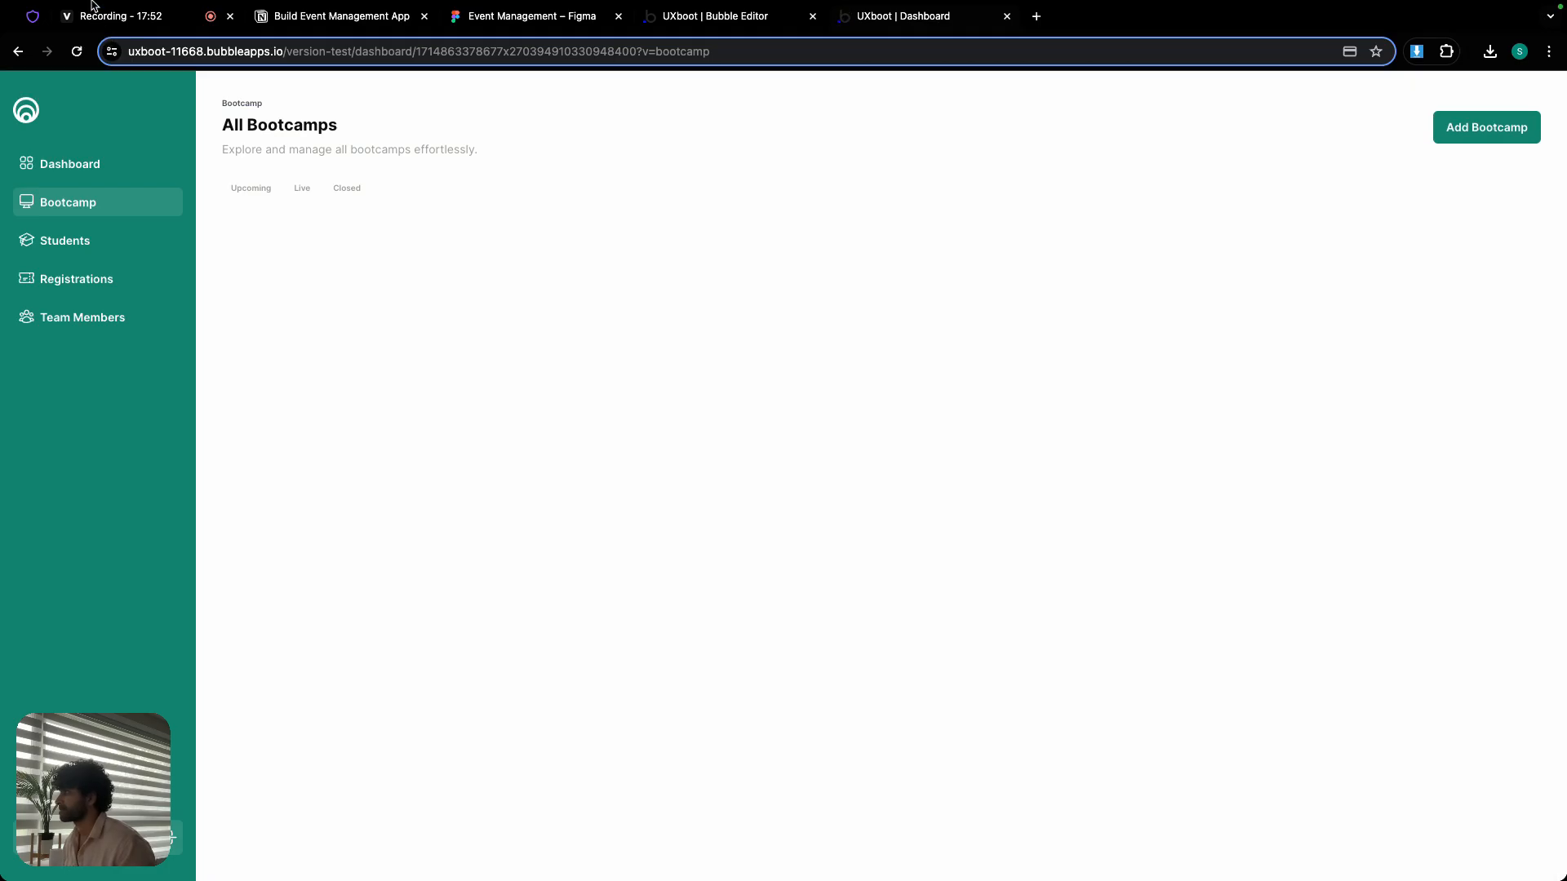
{"action": "mouse_move", "coordinate": [92, 1]}
{"action": "left_click", "coordinate": [54, 31]}
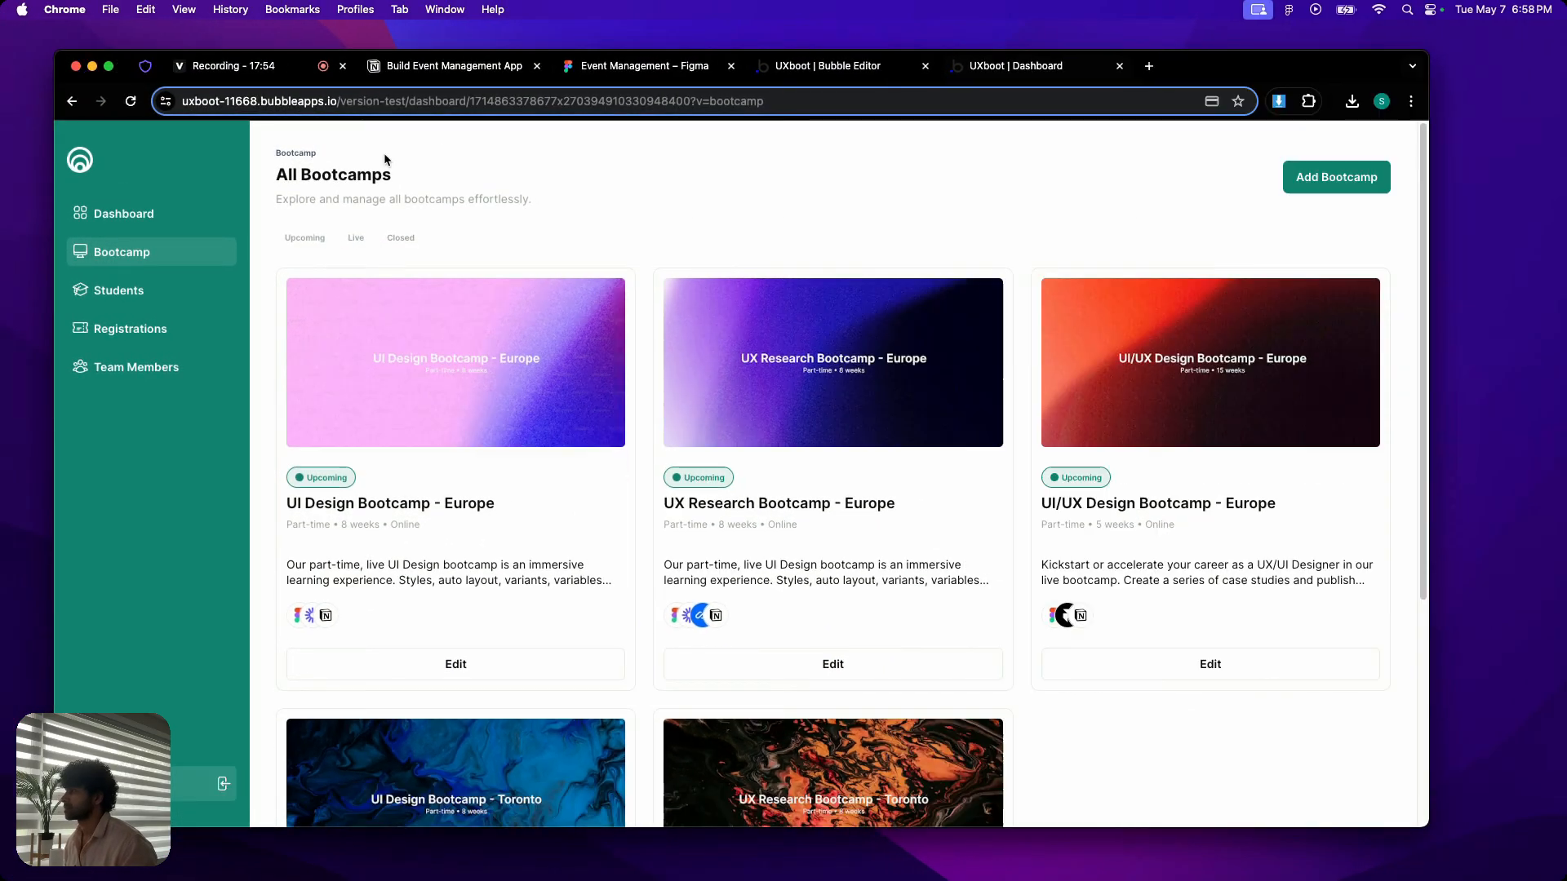
{"action": "left_click_drag", "start_coordinate": [1432, 277], "coordinate": [708, 278]}
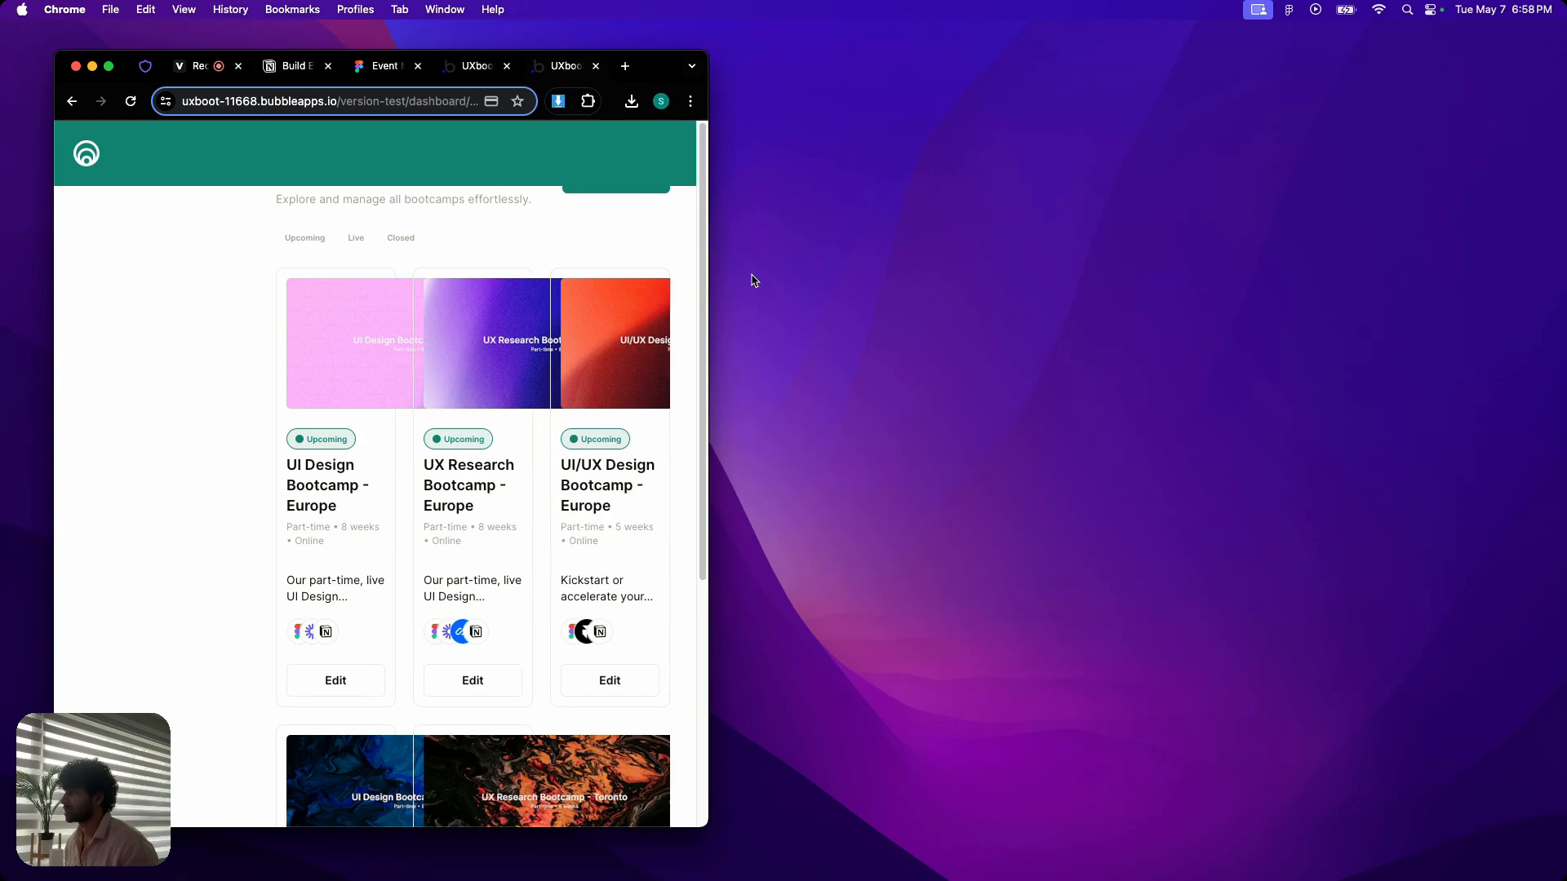
{"action": "left_click", "coordinate": [86, 153]}
{"action": "left_click", "coordinate": [140, 213]}
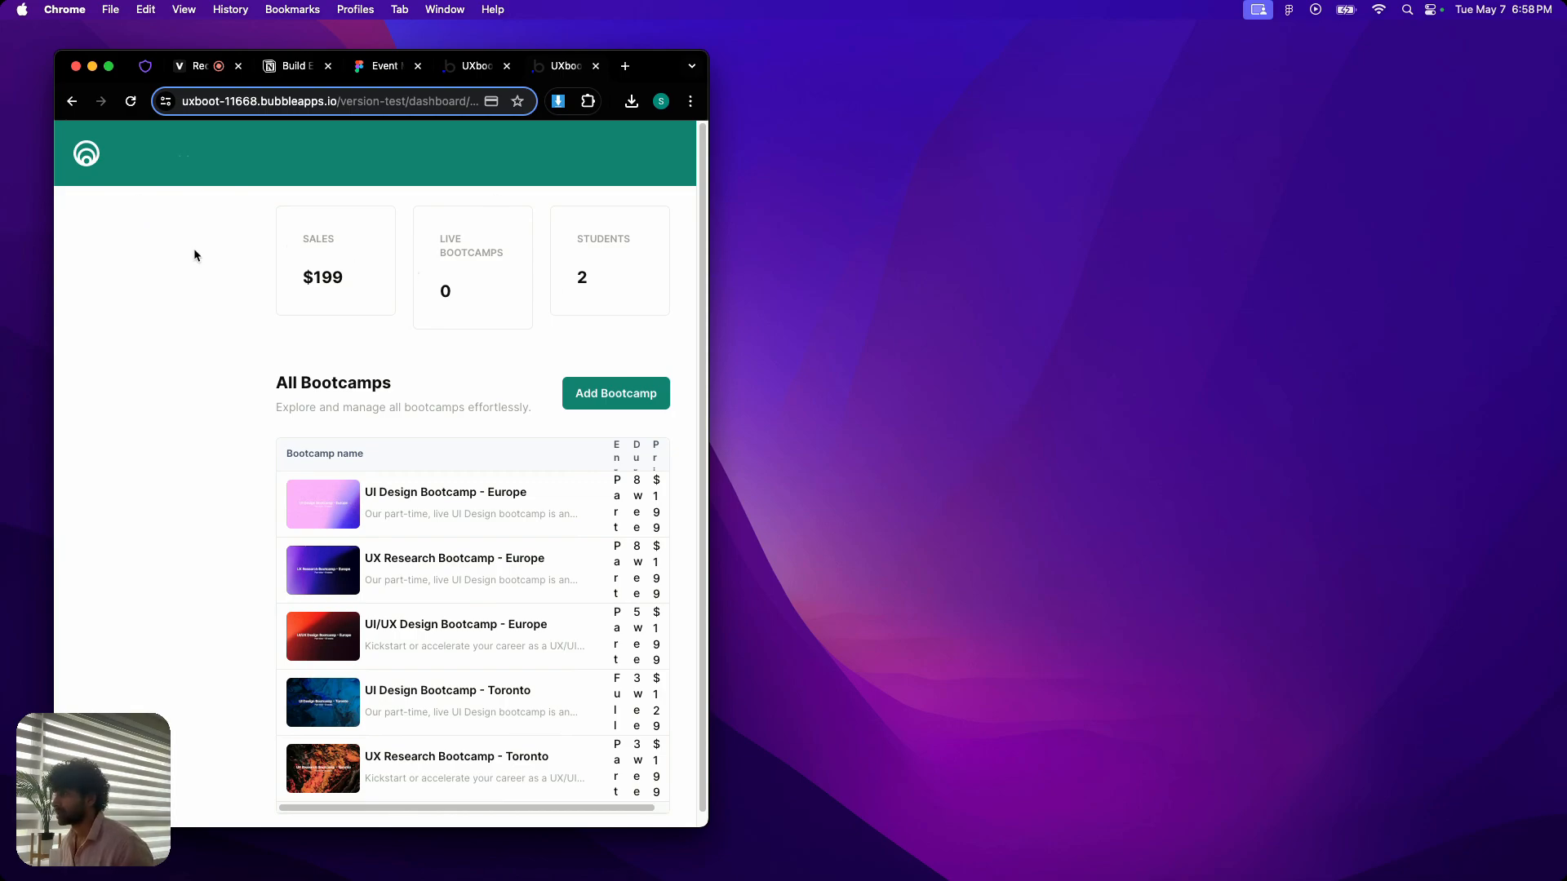
{"action": "left_click_drag", "start_coordinate": [705, 353], "coordinate": [1409, 353]}
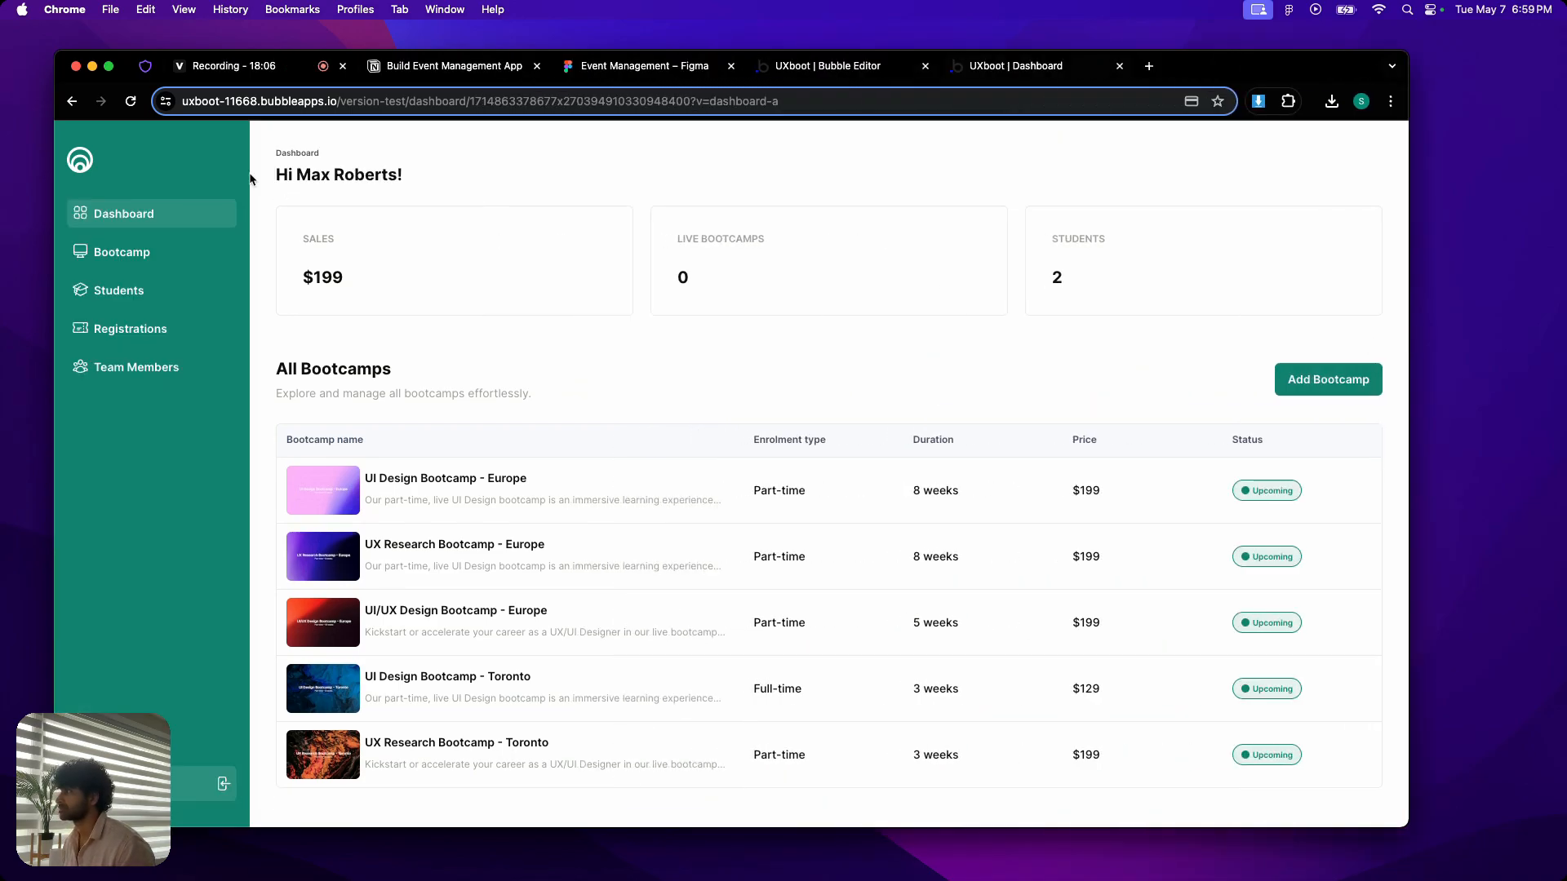
{"action": "left_click", "coordinate": [109, 66]}
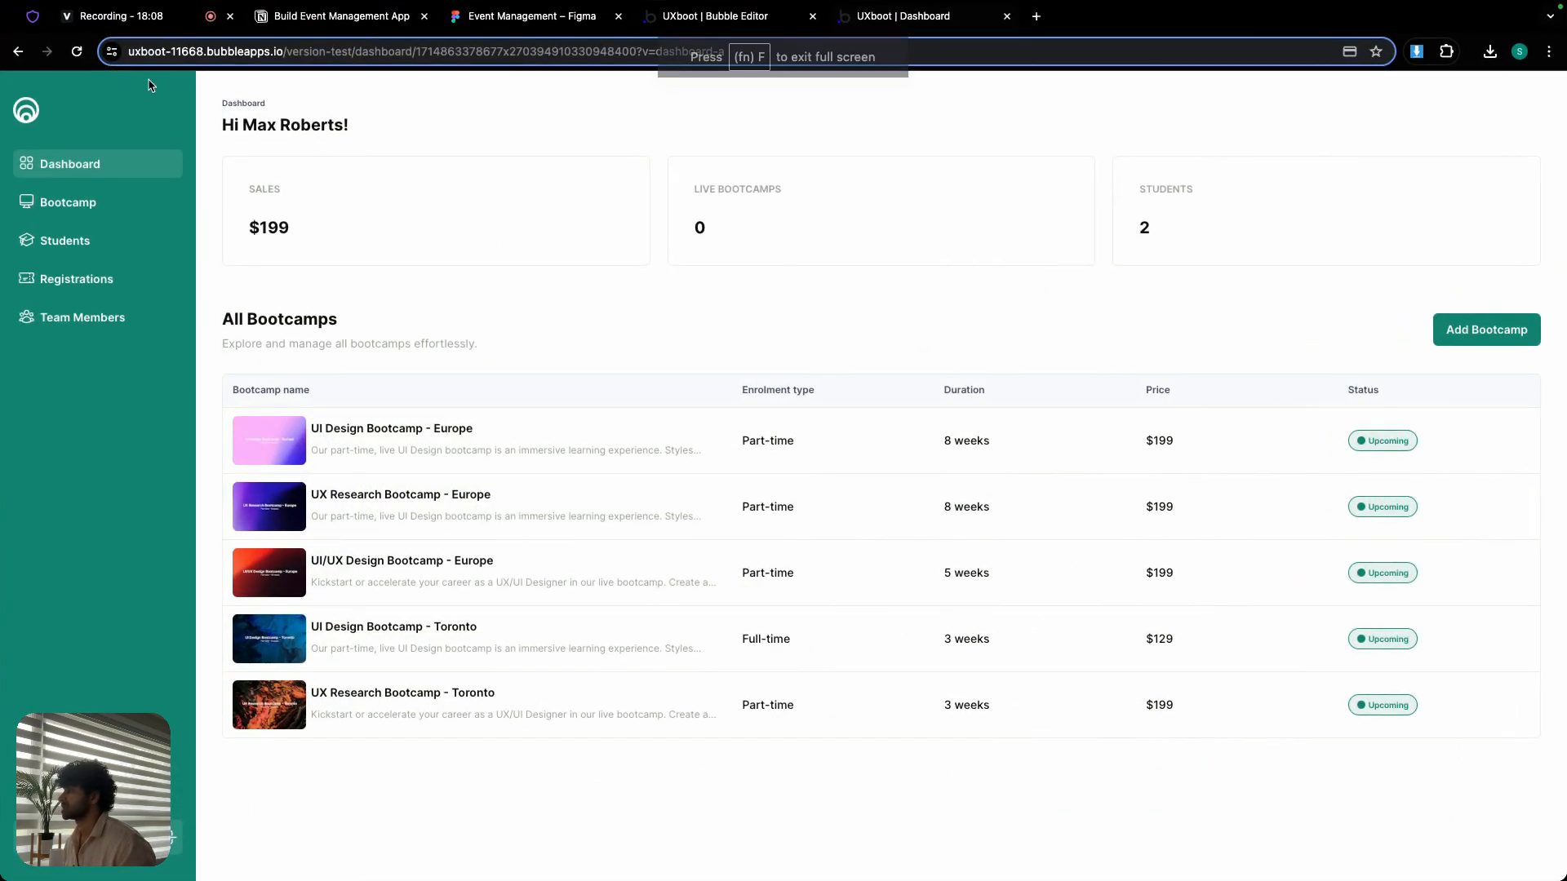
- Return to the Bubble editor's design view, collapse FloatingGroup nav in the elements tree, and reveal Group dashboard-a
{"action": "left_click", "coordinate": [707, 19]}
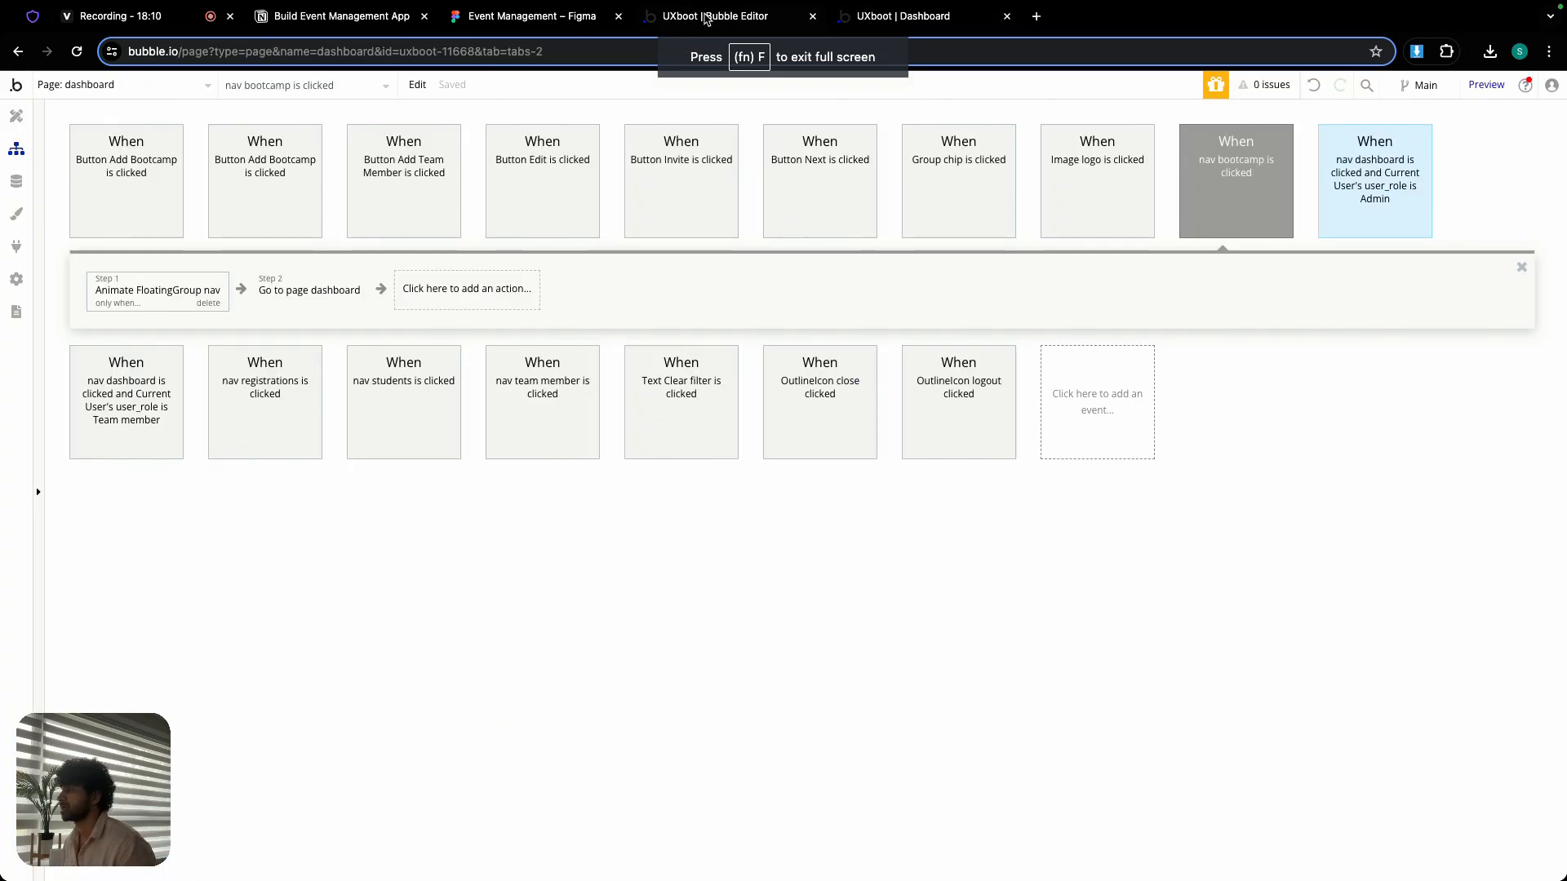
{"action": "left_click", "coordinate": [16, 116]}
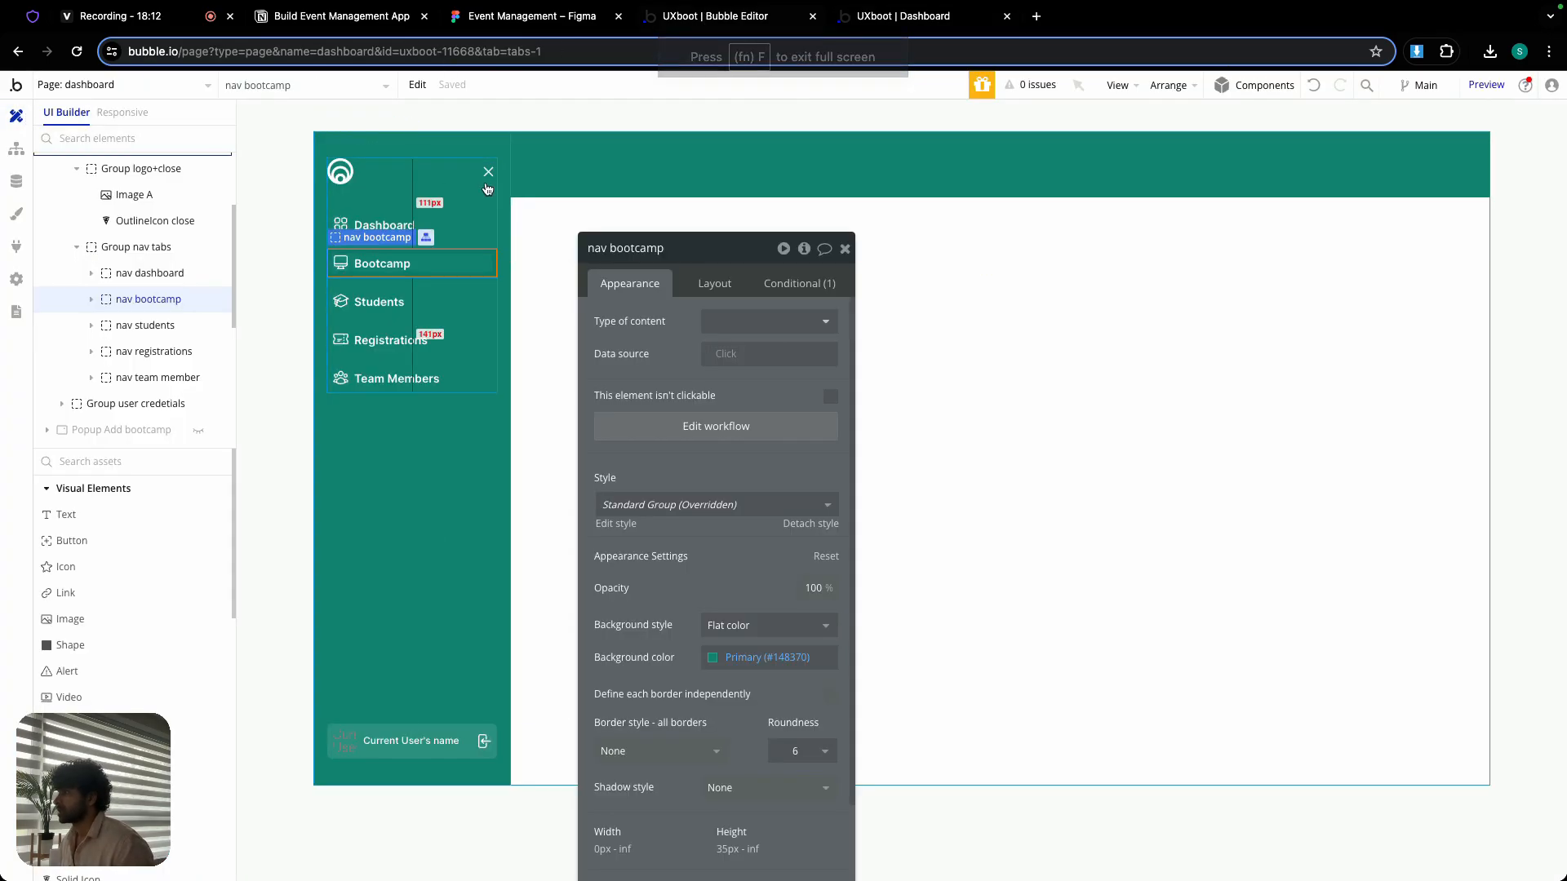
{"action": "left_click", "coordinate": [549, 196]}
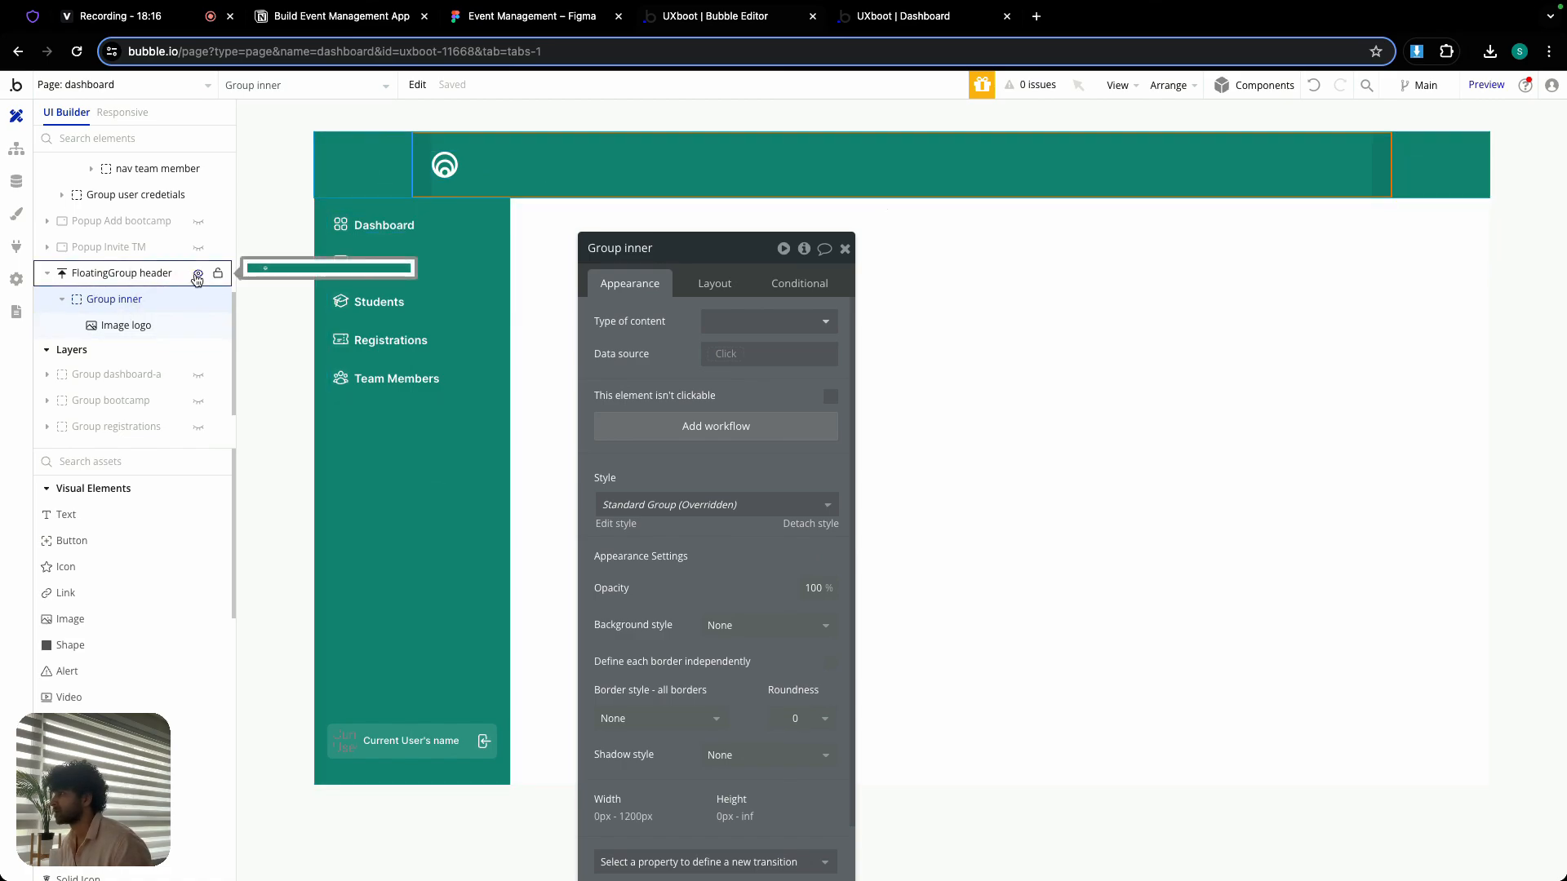
{"action": "left_click", "coordinate": [351, 457]}
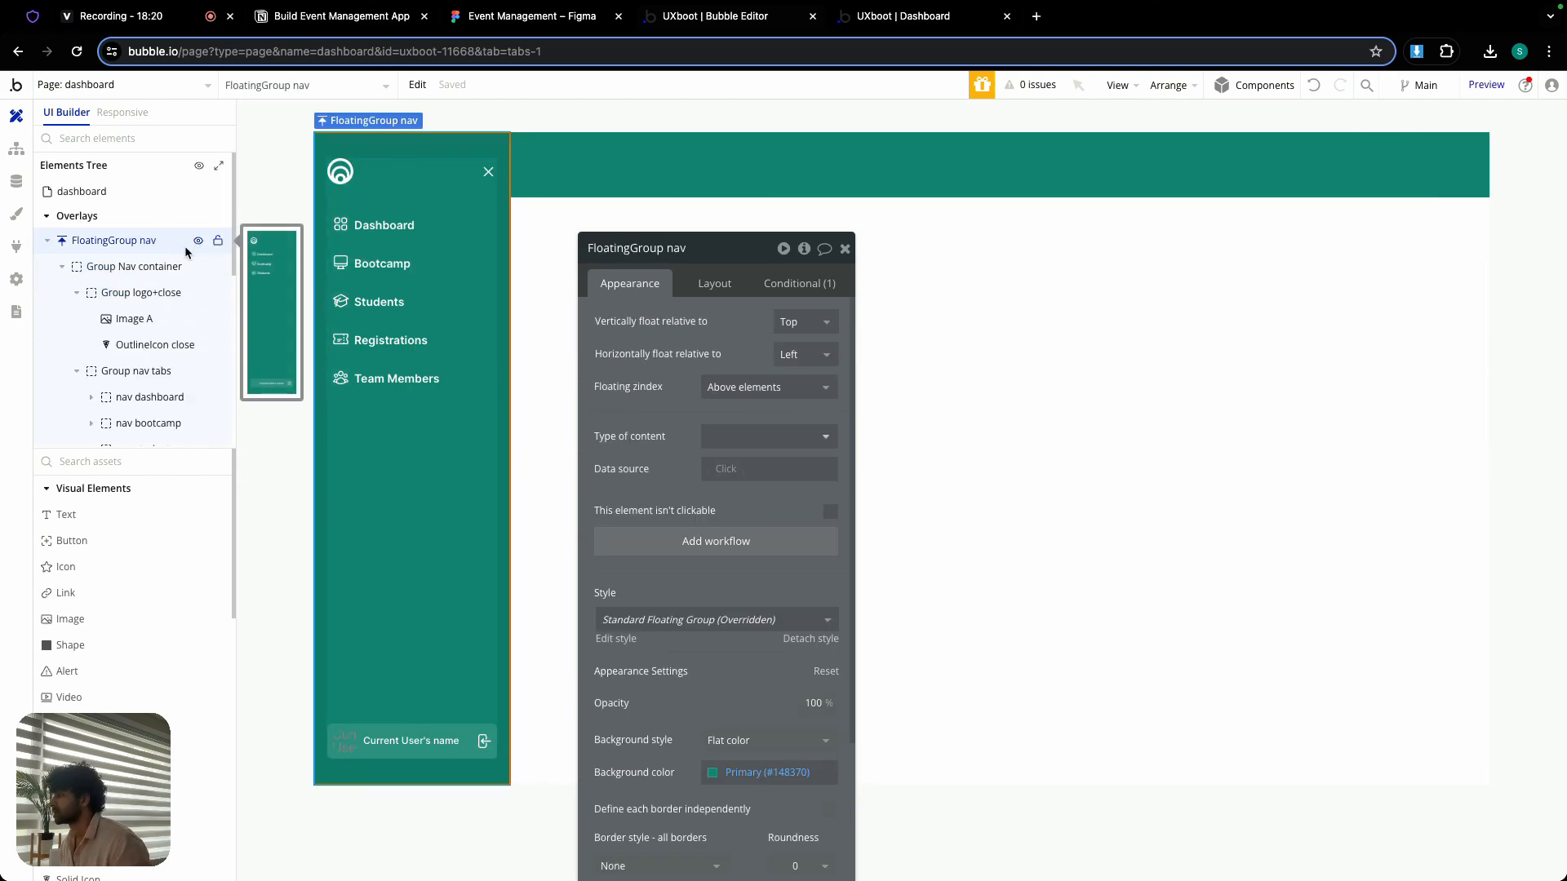
{"action": "left_click", "coordinate": [47, 240]}
{"action": "scroll", "coordinate": [122, 327], "scroll_direction": "down", "scroll_amount": 3}
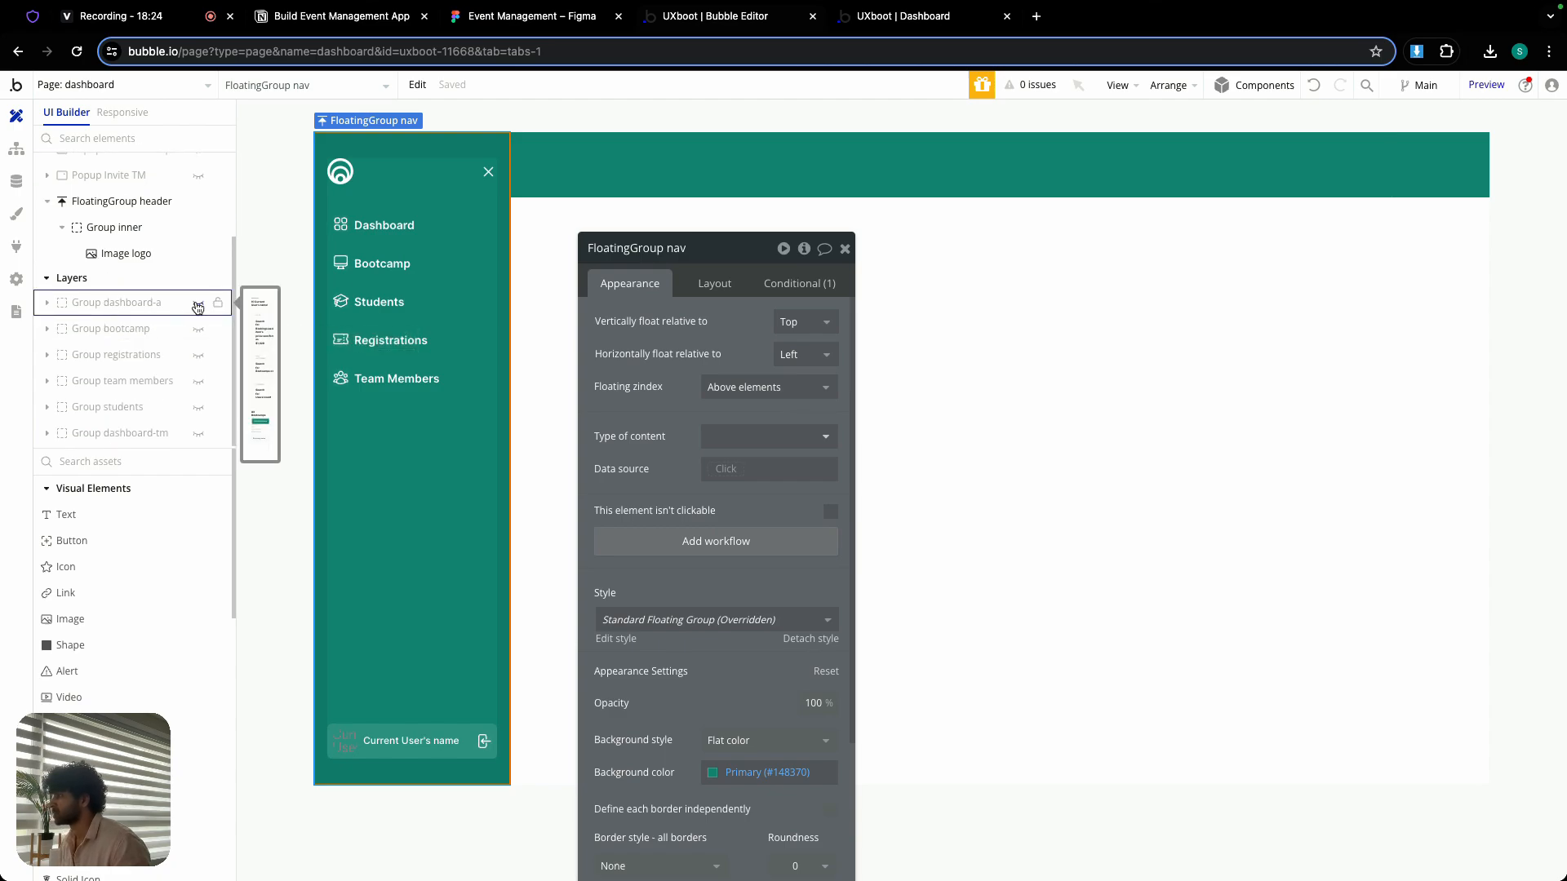
{"action": "left_click", "coordinate": [197, 306]}
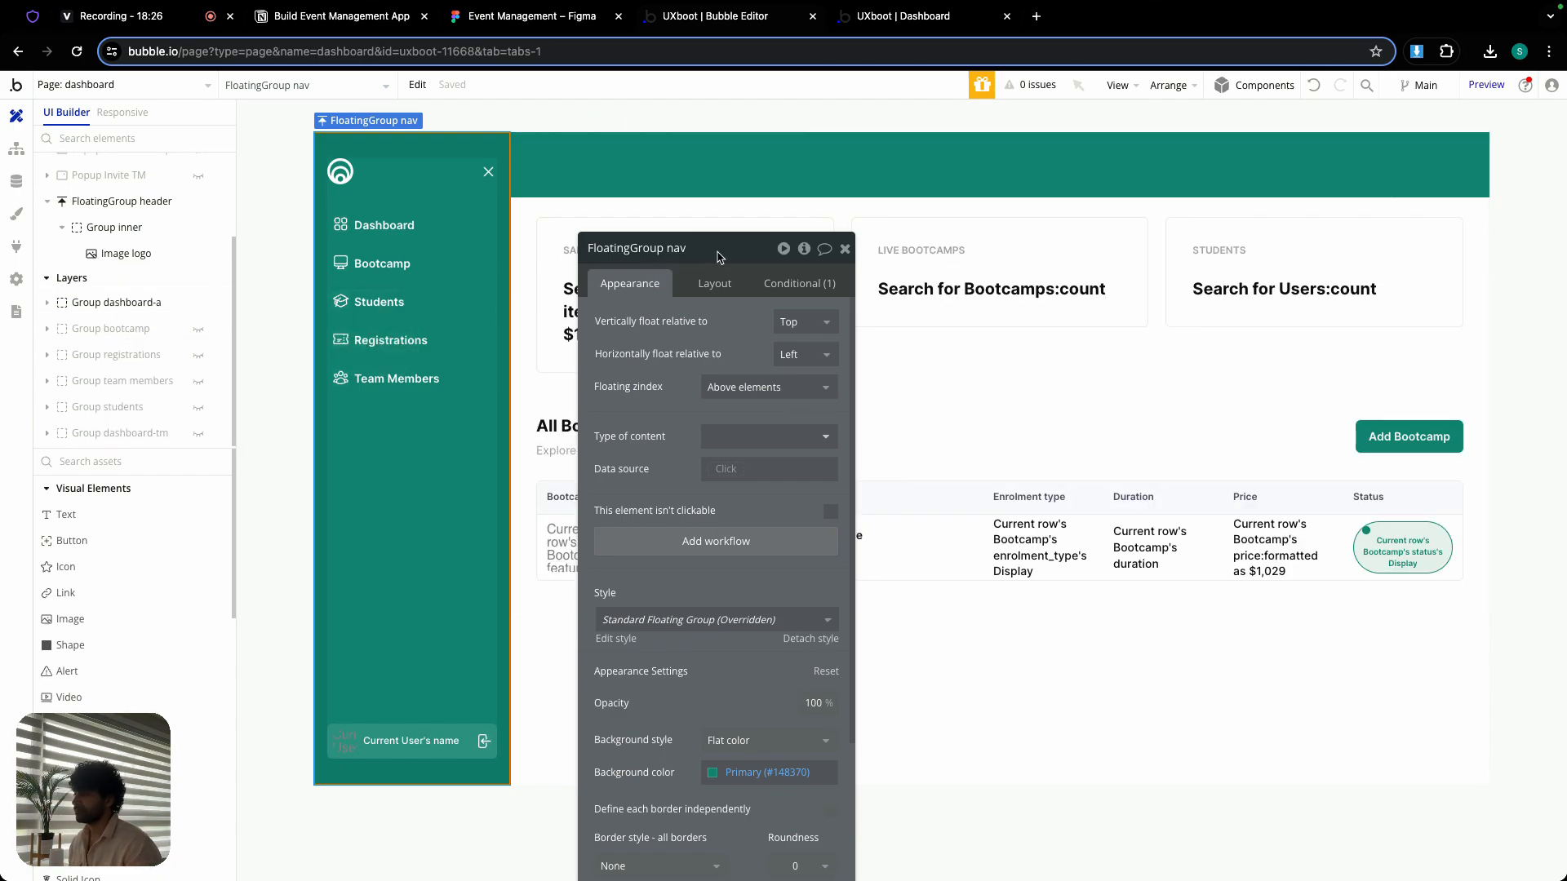
- Check FloatingGroup nav's condition and add a second condition to Group dashboard-a for Current page width ≤ 979
{"action": "left_click_drag", "start_coordinate": [718, 258], "coordinate": [586, 167]}
{"action": "left_click", "coordinate": [670, 193]}
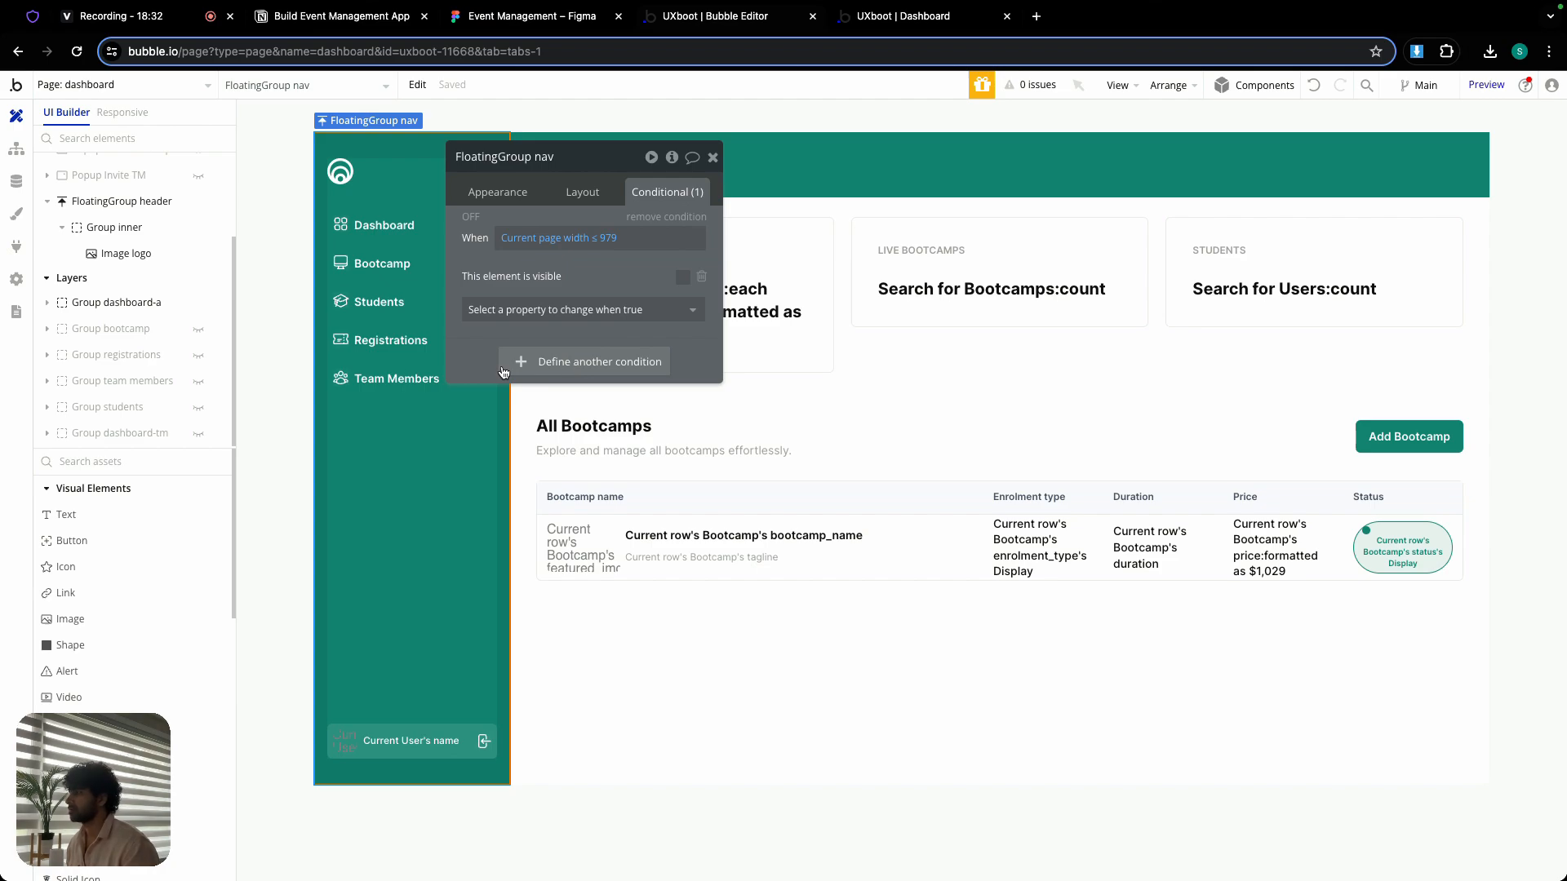
{"action": "left_click", "coordinate": [131, 303]}
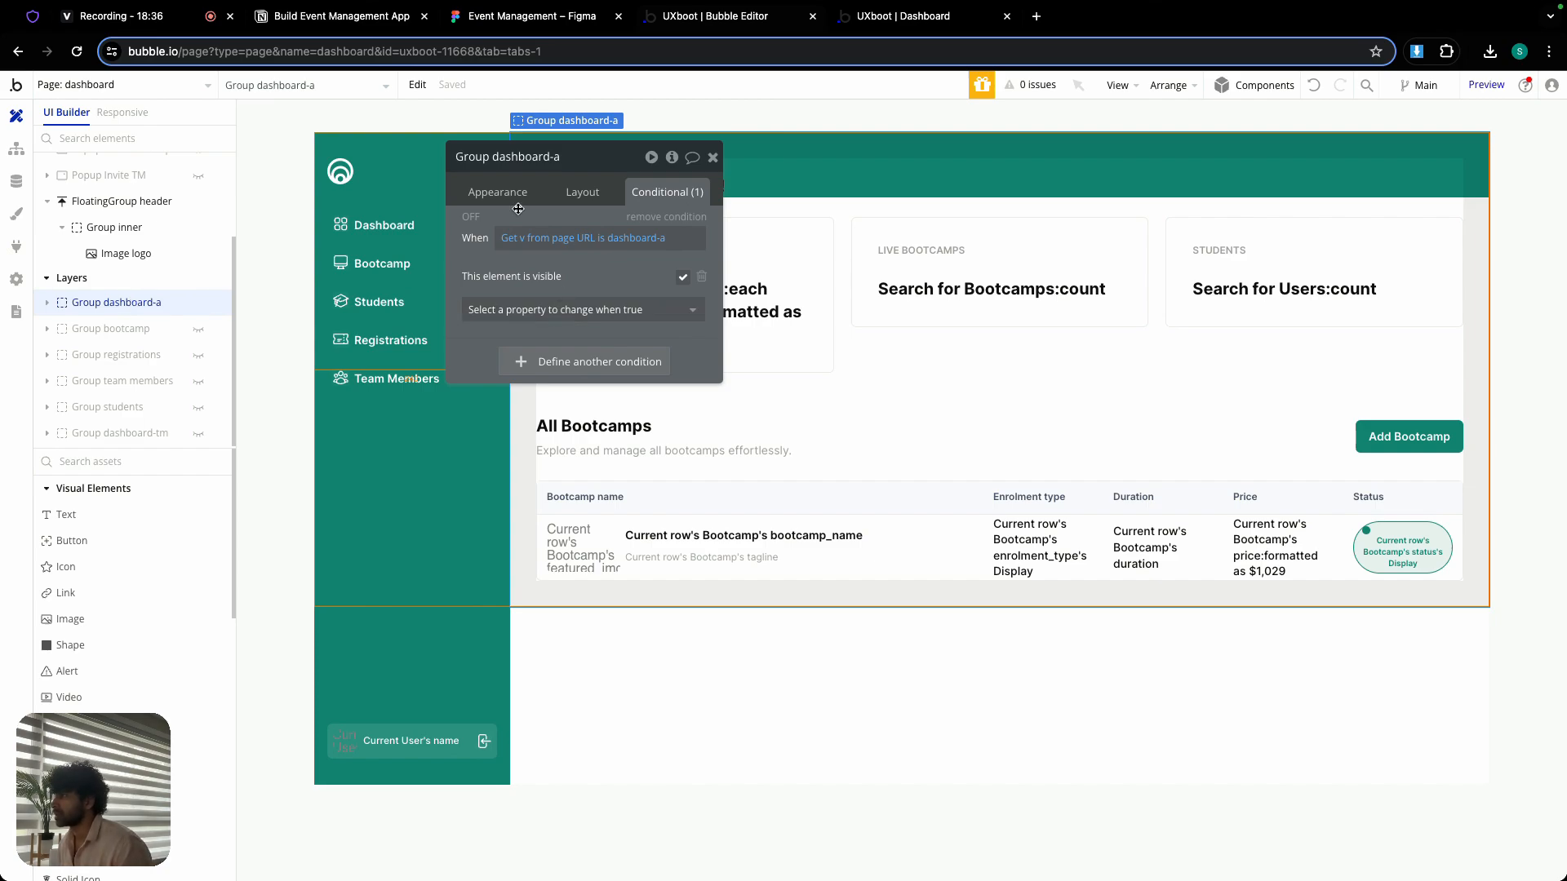
{"action": "left_click", "coordinate": [587, 360]}
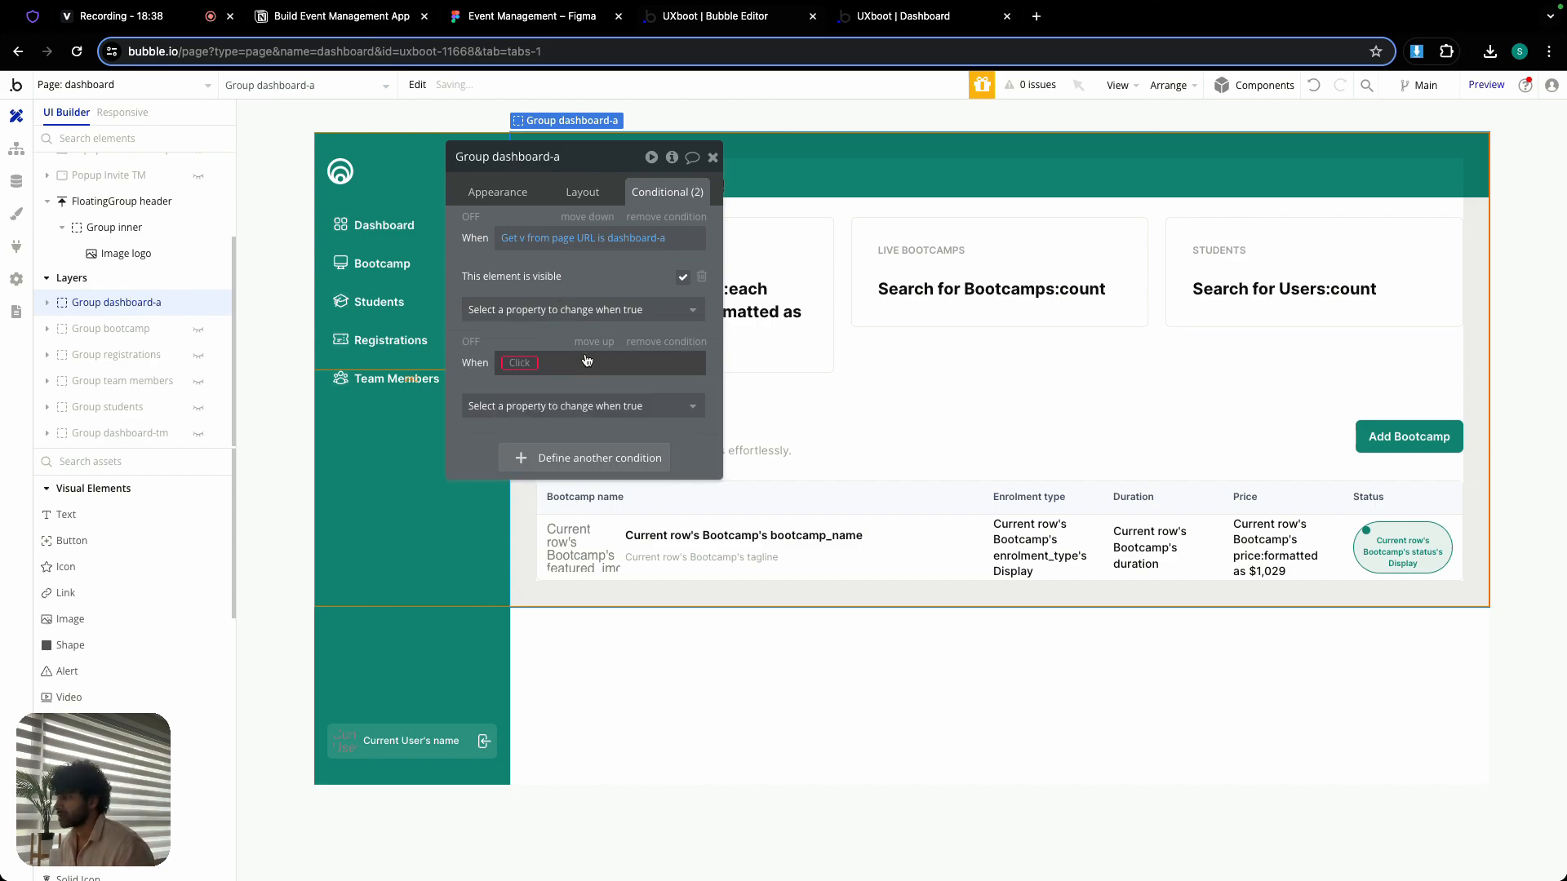
{"action": "right_click", "coordinate": [526, 367]}
{"action": "left_click", "coordinate": [635, 342]}
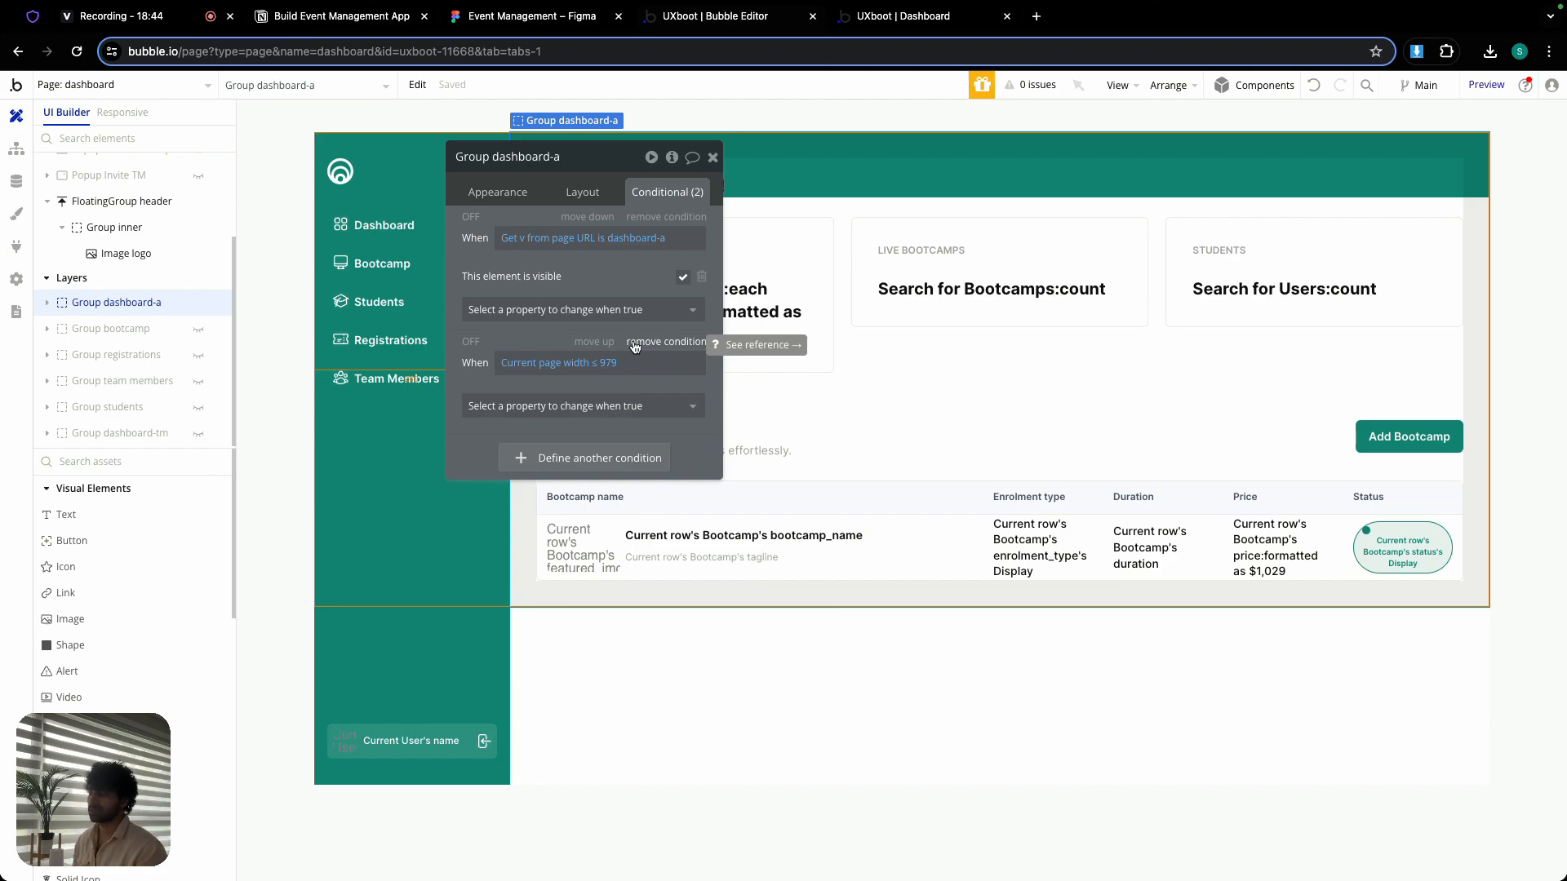
- Make Group dashboard-a's page-width condition set the top margin to 80 and the left margin to 0
{"action": "left_click", "coordinate": [627, 405]}
{"action": "type", "text": "t"}
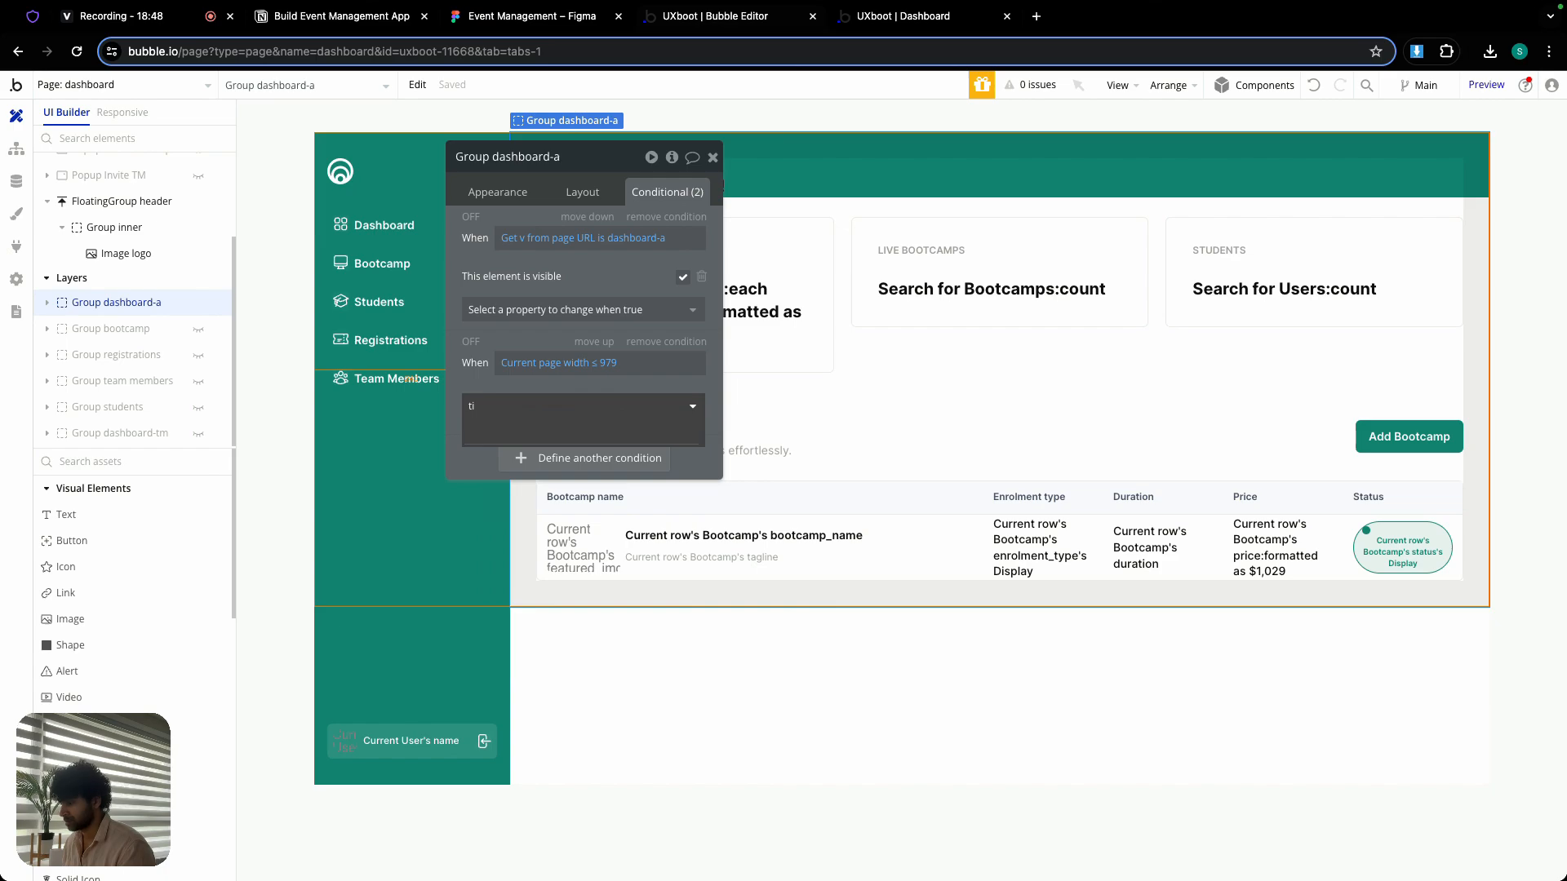
{"action": "type", "text": "op"}
{"action": "left_click", "coordinate": [627, 454]}
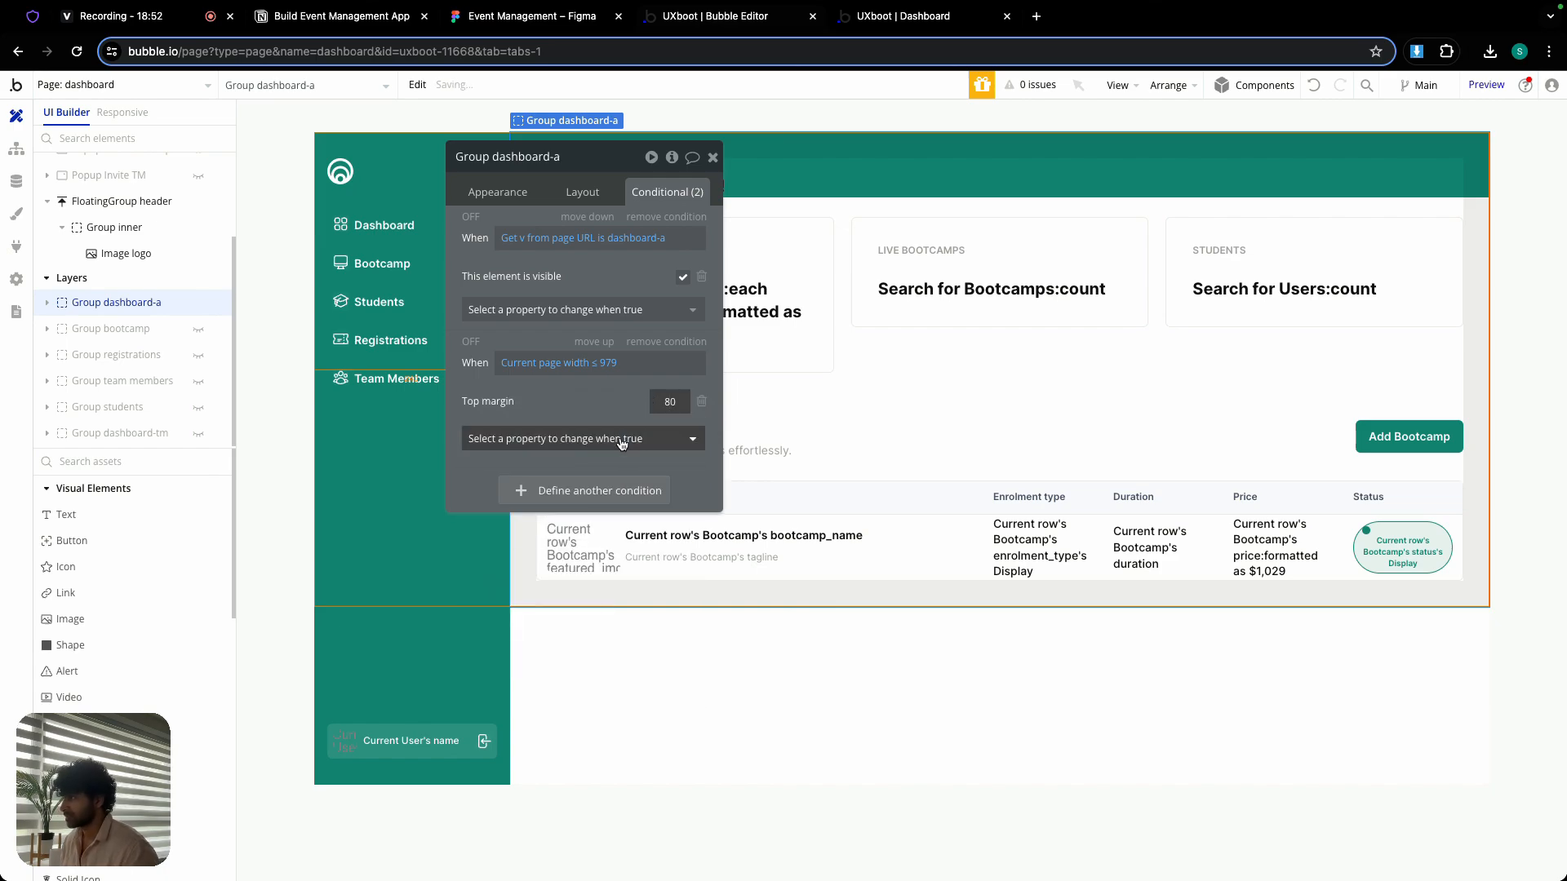
{"action": "left_click", "coordinate": [621, 444]}
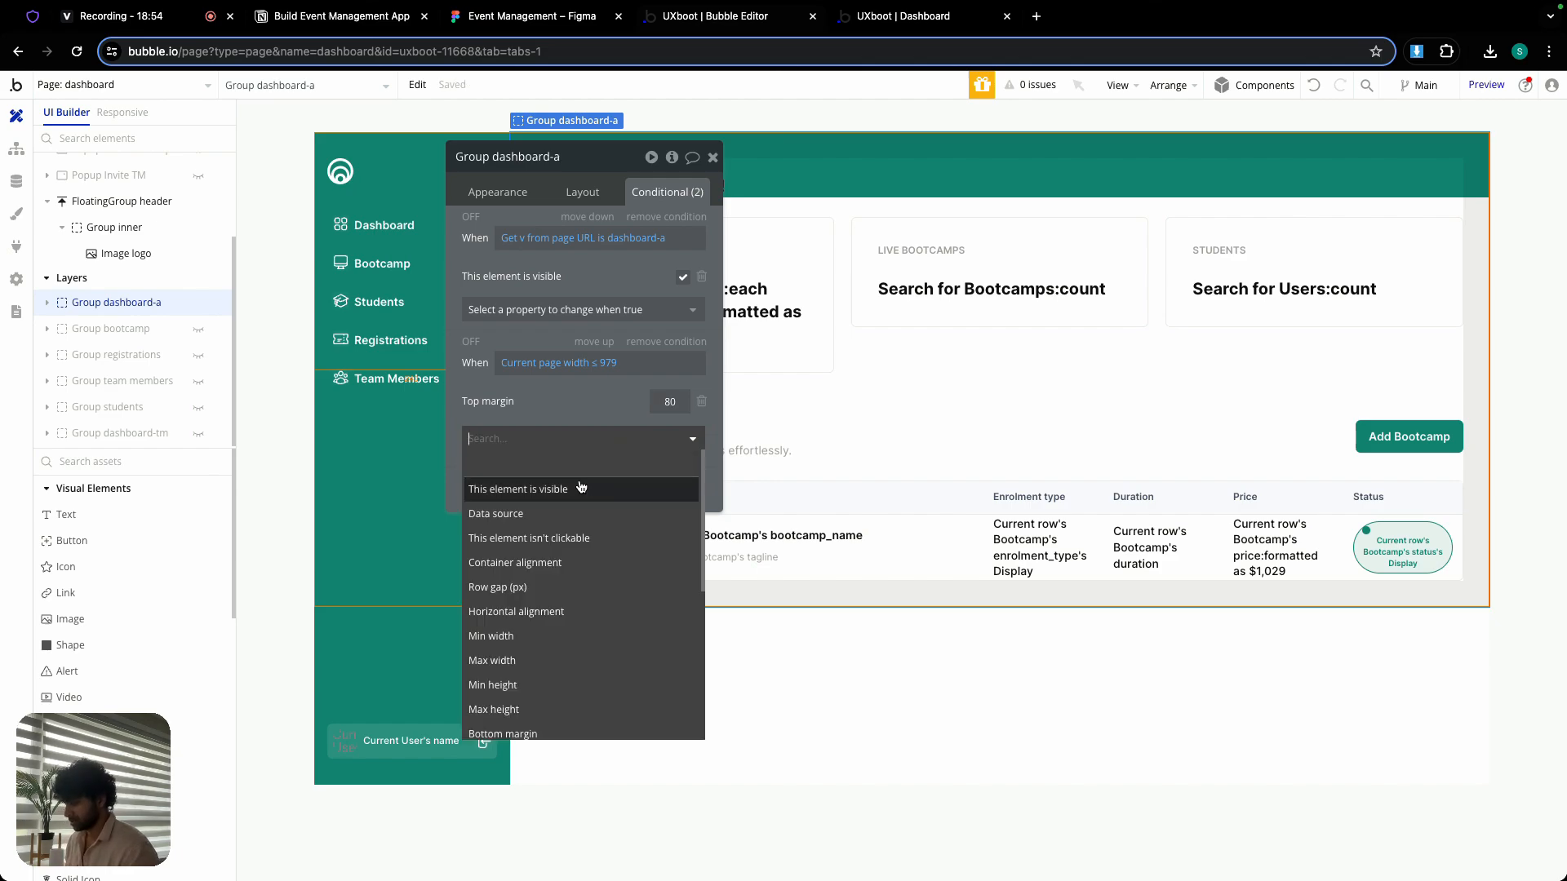
{"action": "type", "text": "left"}
{"action": "left_click", "coordinate": [581, 489]}
{"action": "double_click", "coordinate": [670, 401]}
{"action": "type", "text": "0"}
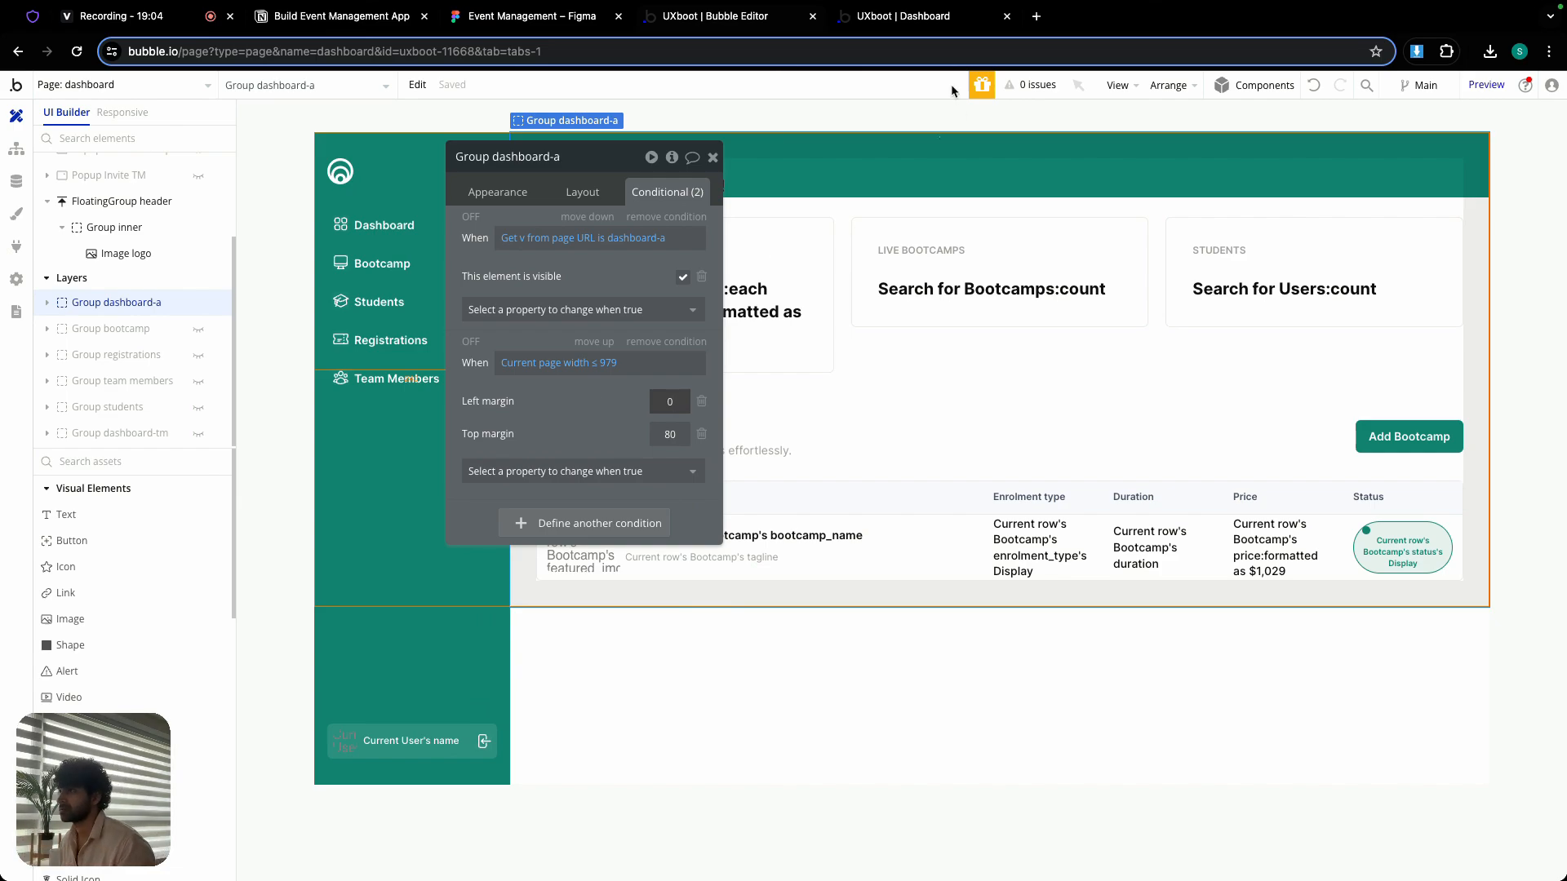
- In the app preview, check the dashboard layout and sidebar opening and closing at a narrow width, then restore the full-screen window
{"action": "left_click", "coordinate": [894, 20]}
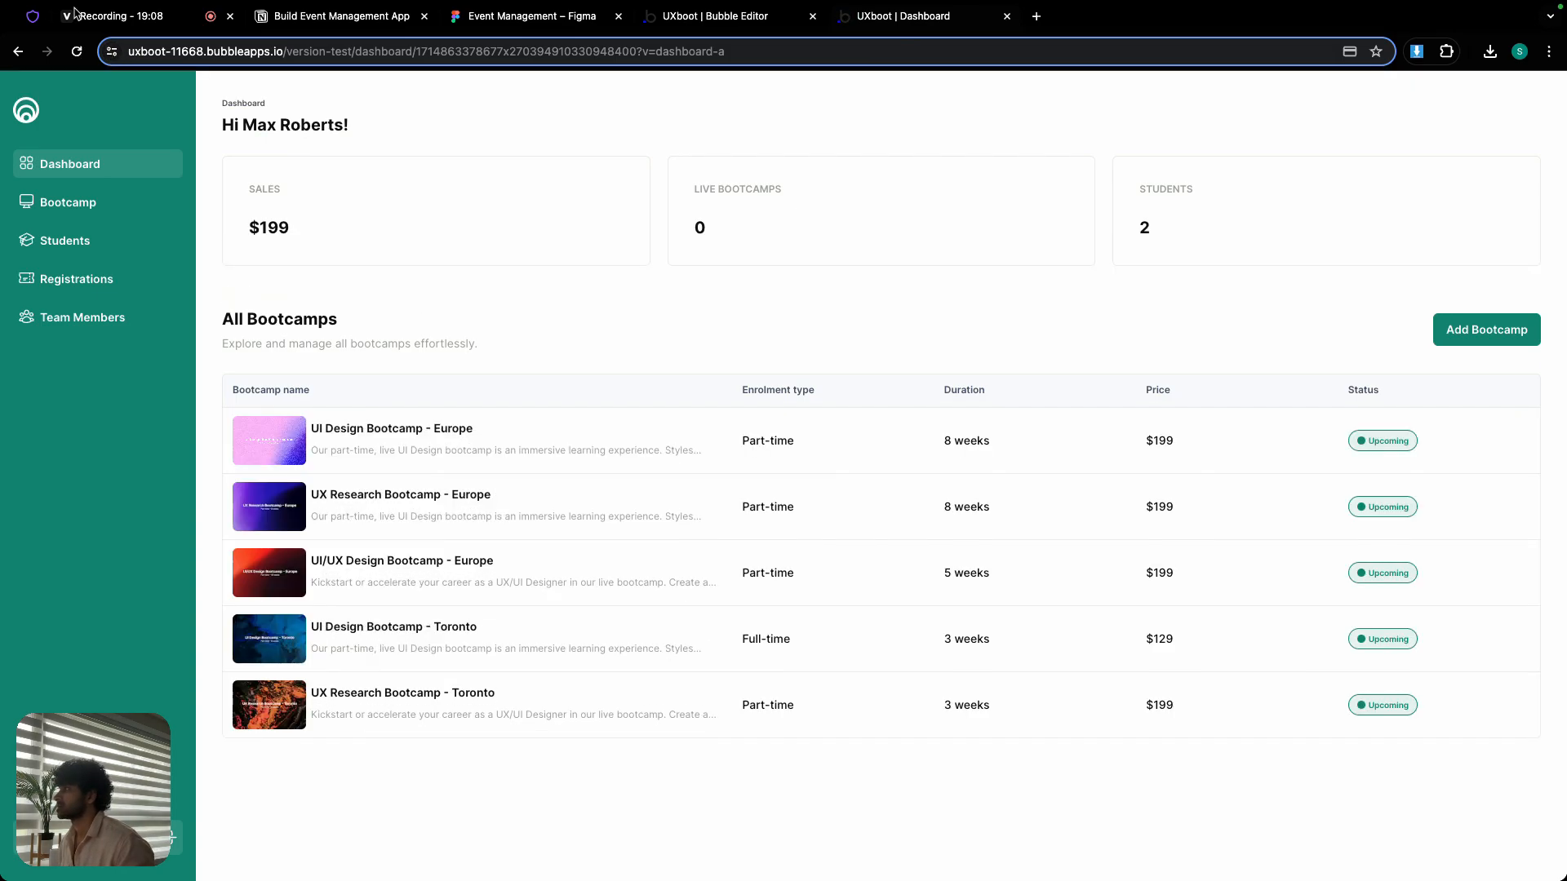
{"action": "left_click", "coordinate": [55, 31]}
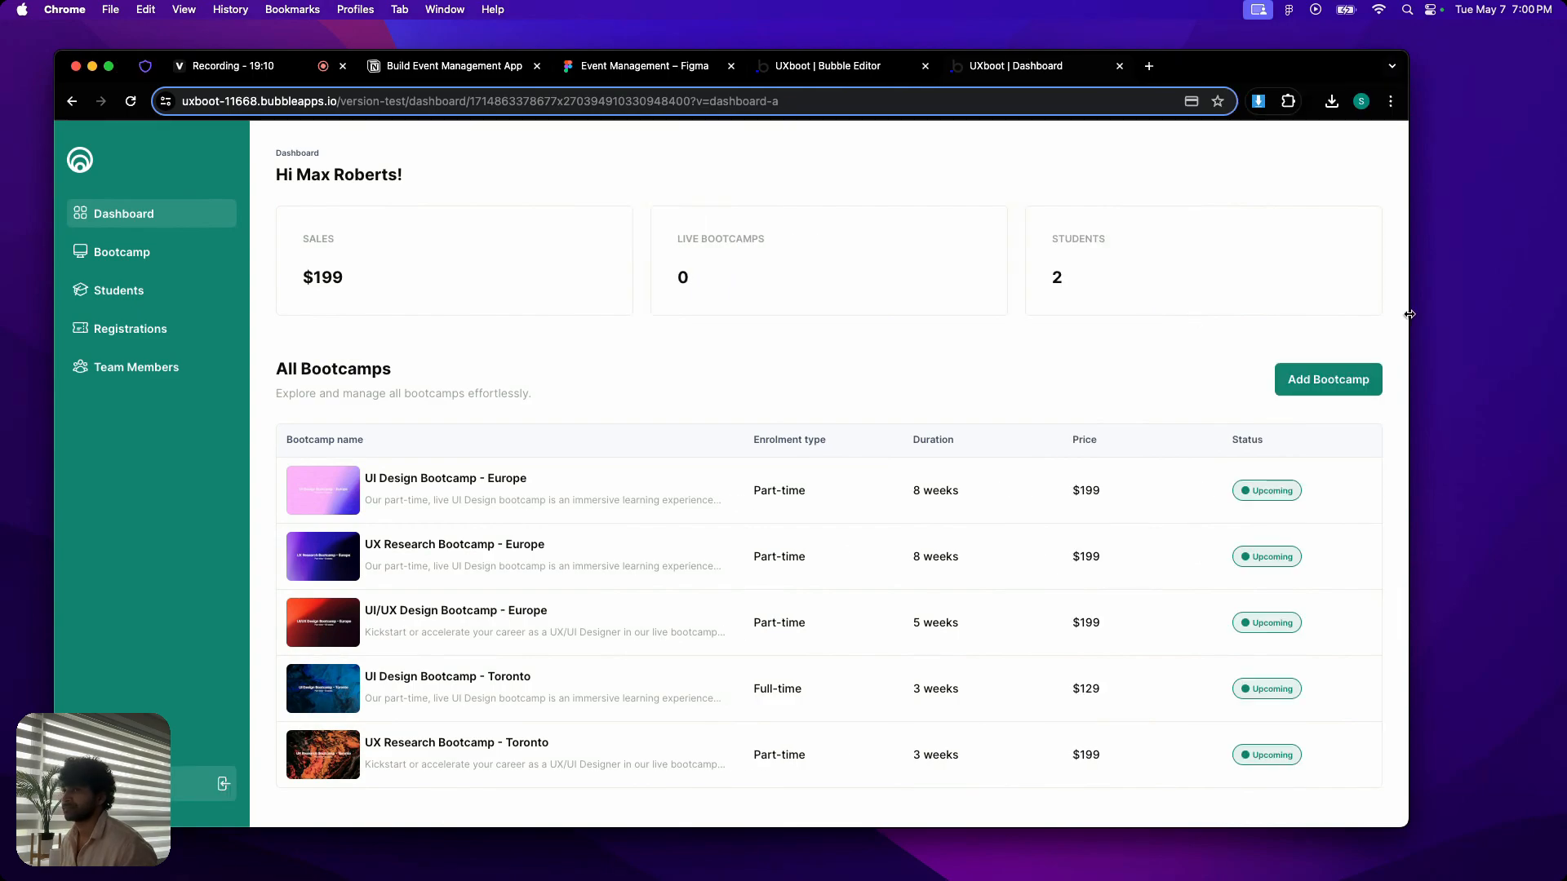
{"action": "left_click_drag", "start_coordinate": [1410, 313], "coordinate": [793, 281]}
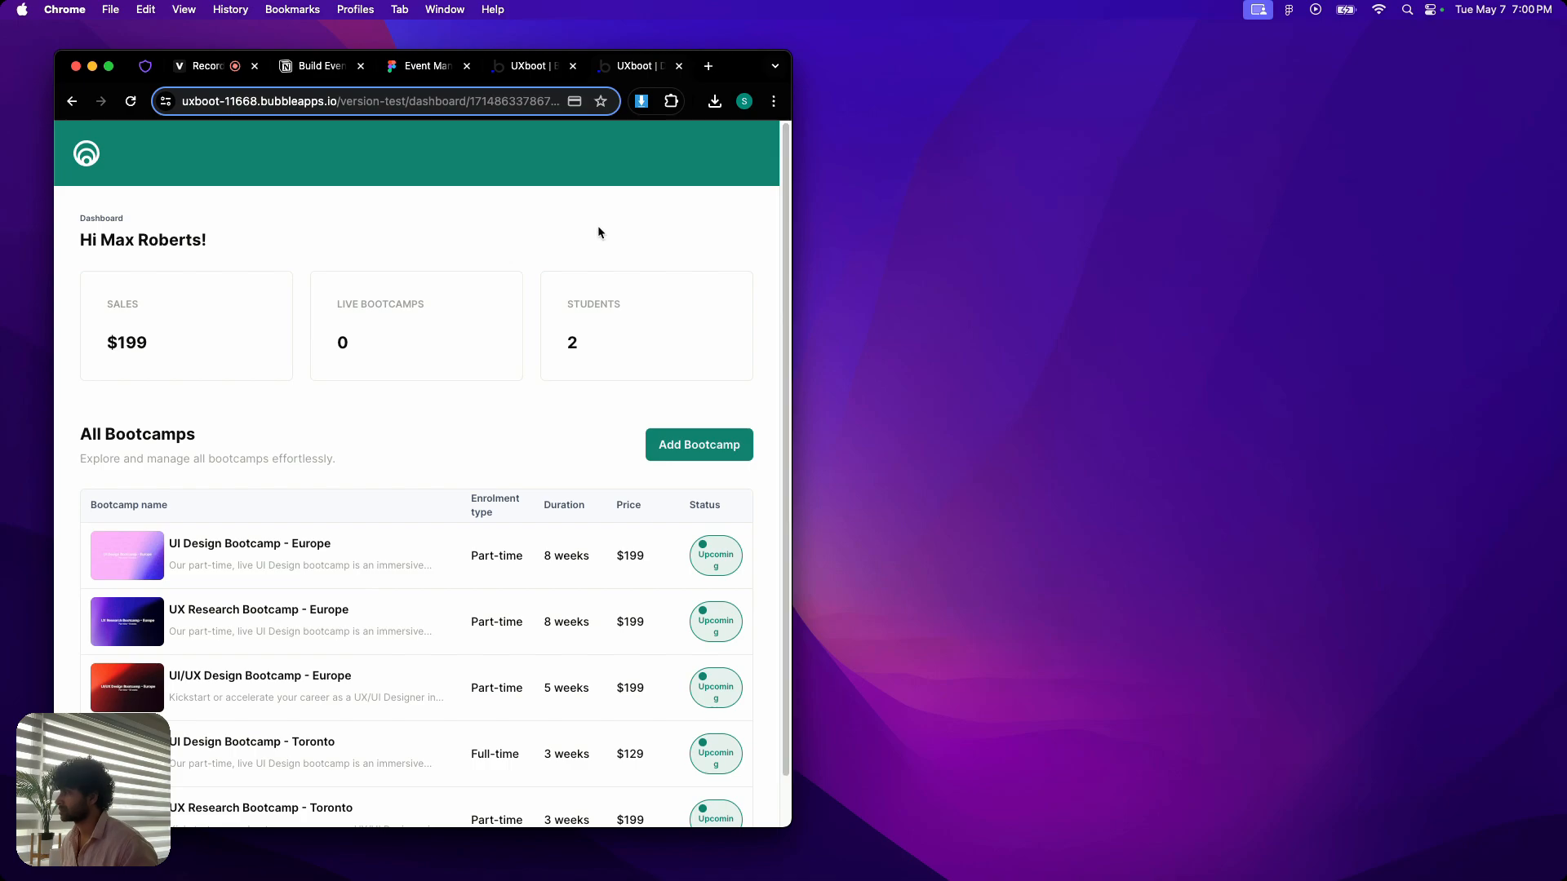
{"action": "left_click", "coordinate": [82, 163]}
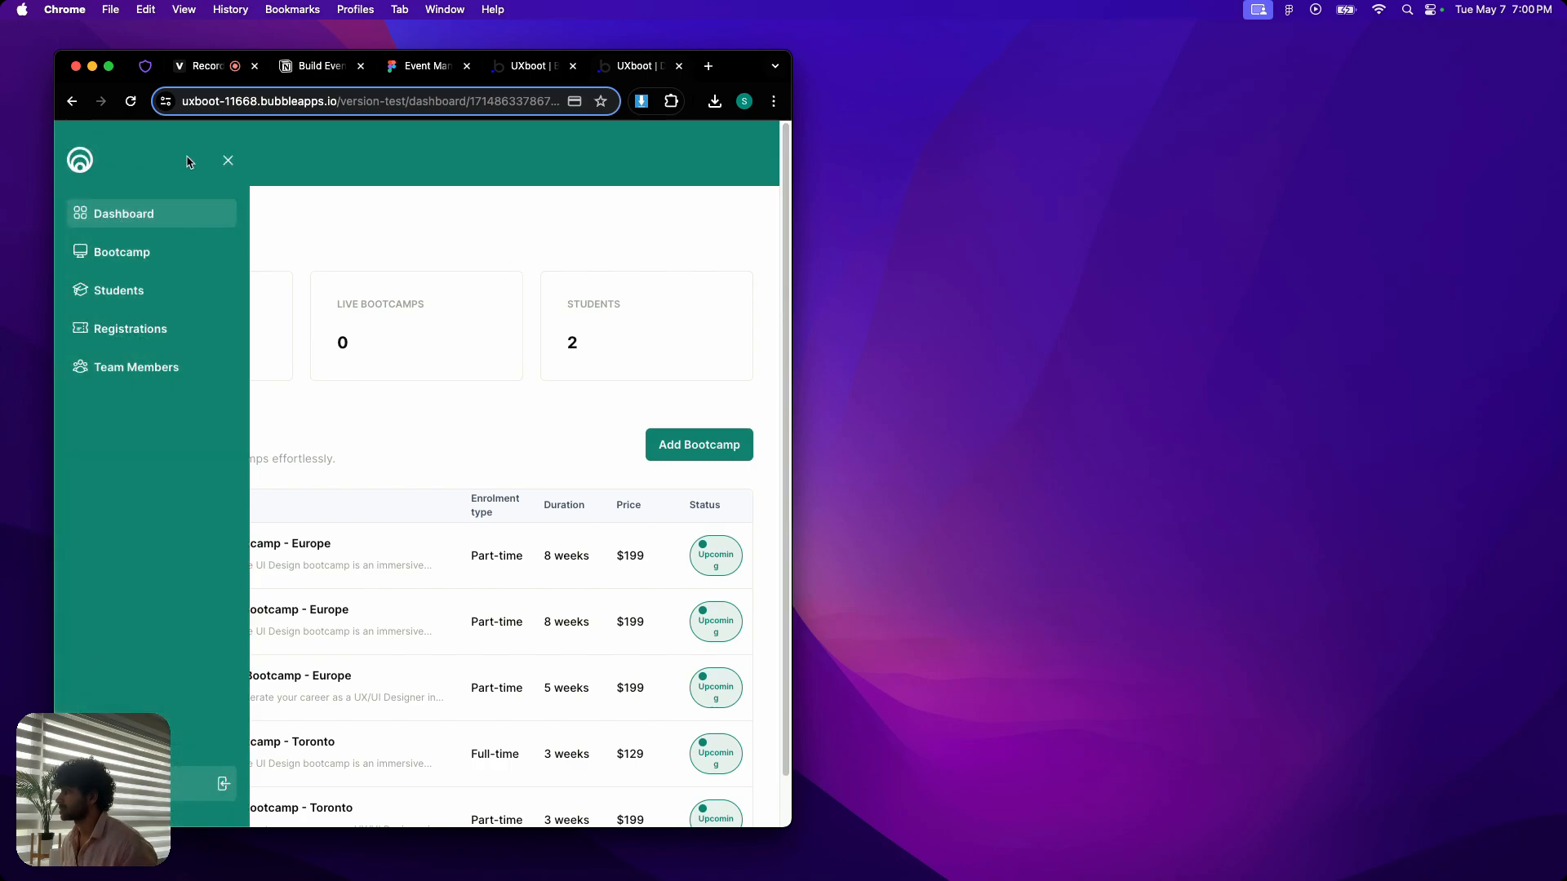
{"action": "left_click", "coordinate": [228, 161]}
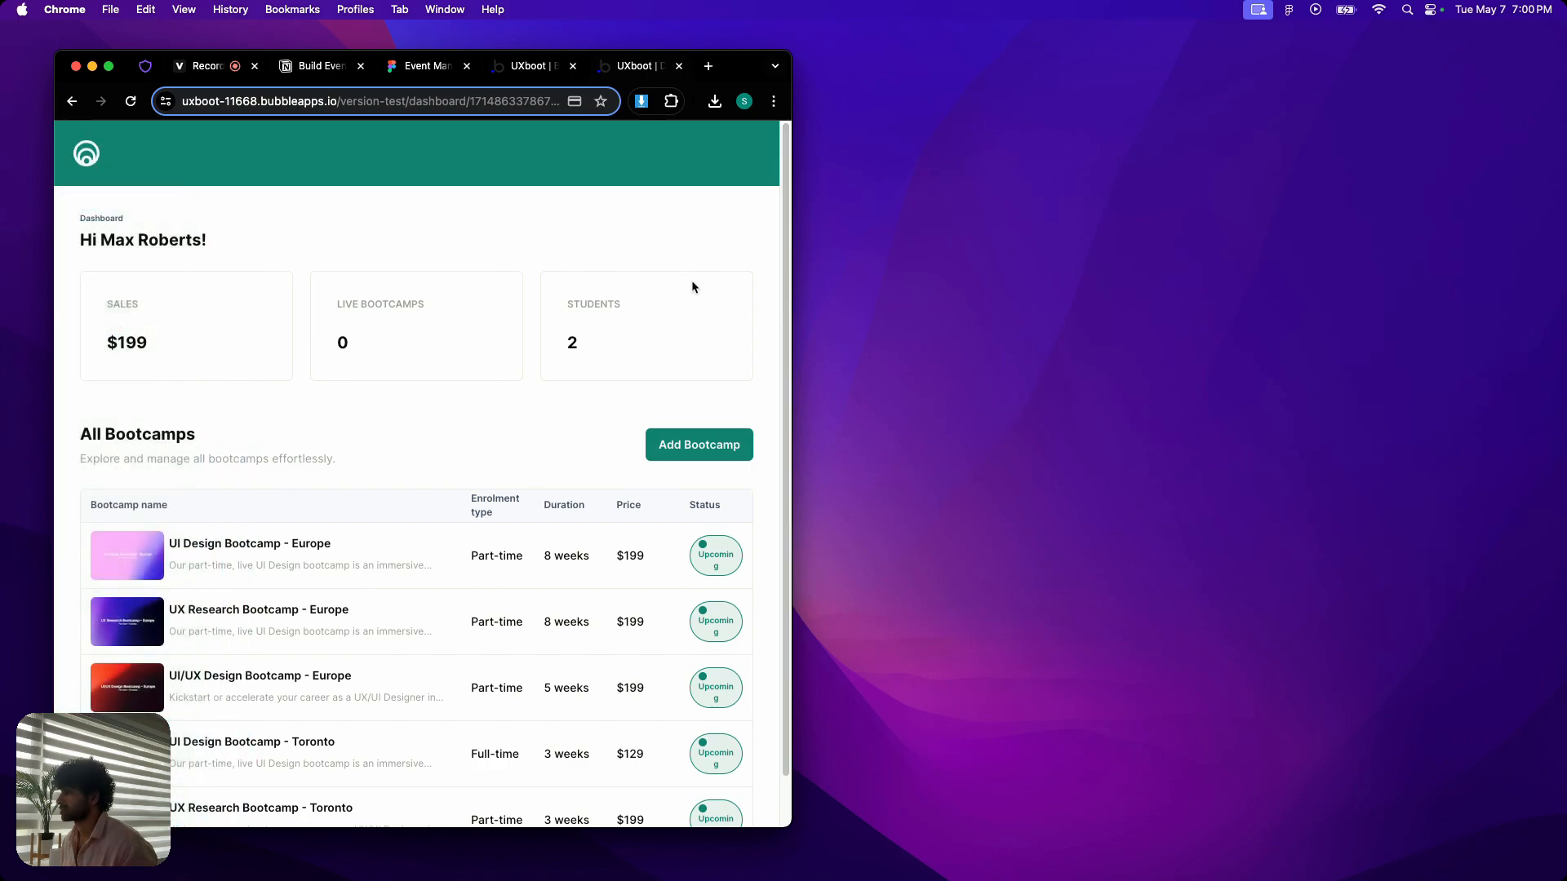
{"action": "left_click_drag", "start_coordinate": [793, 310], "coordinate": [1382, 297]}
{"action": "left_click", "coordinate": [109, 66]}
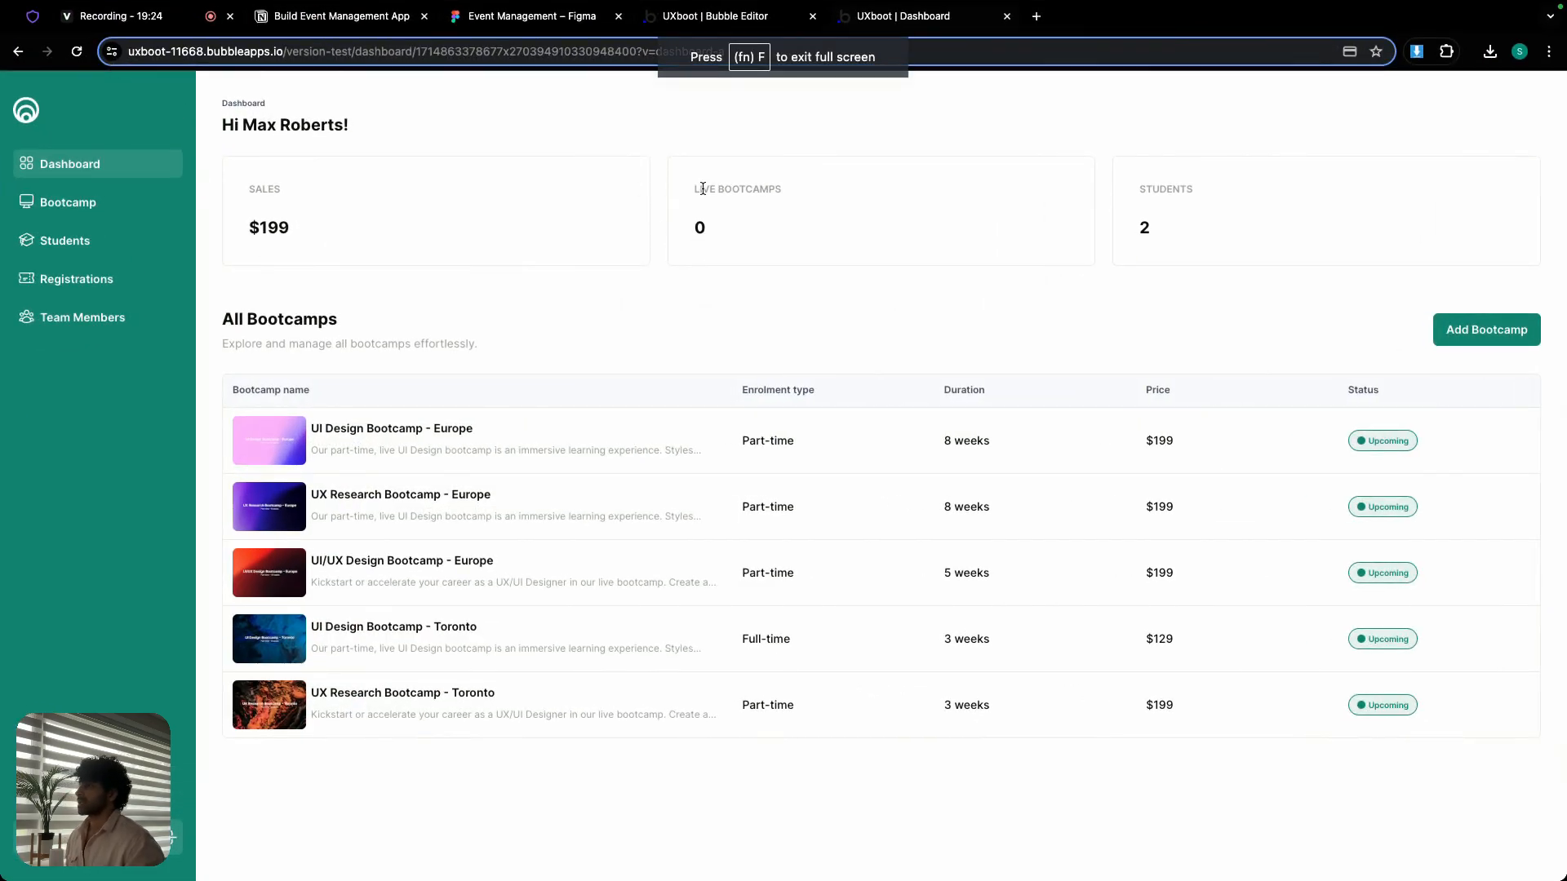
- Switch back to the Bubble editor and copy the Current page width ≤ 979 expression from Group dashboard-a's second condition
{"action": "left_click", "coordinate": [708, 20]}
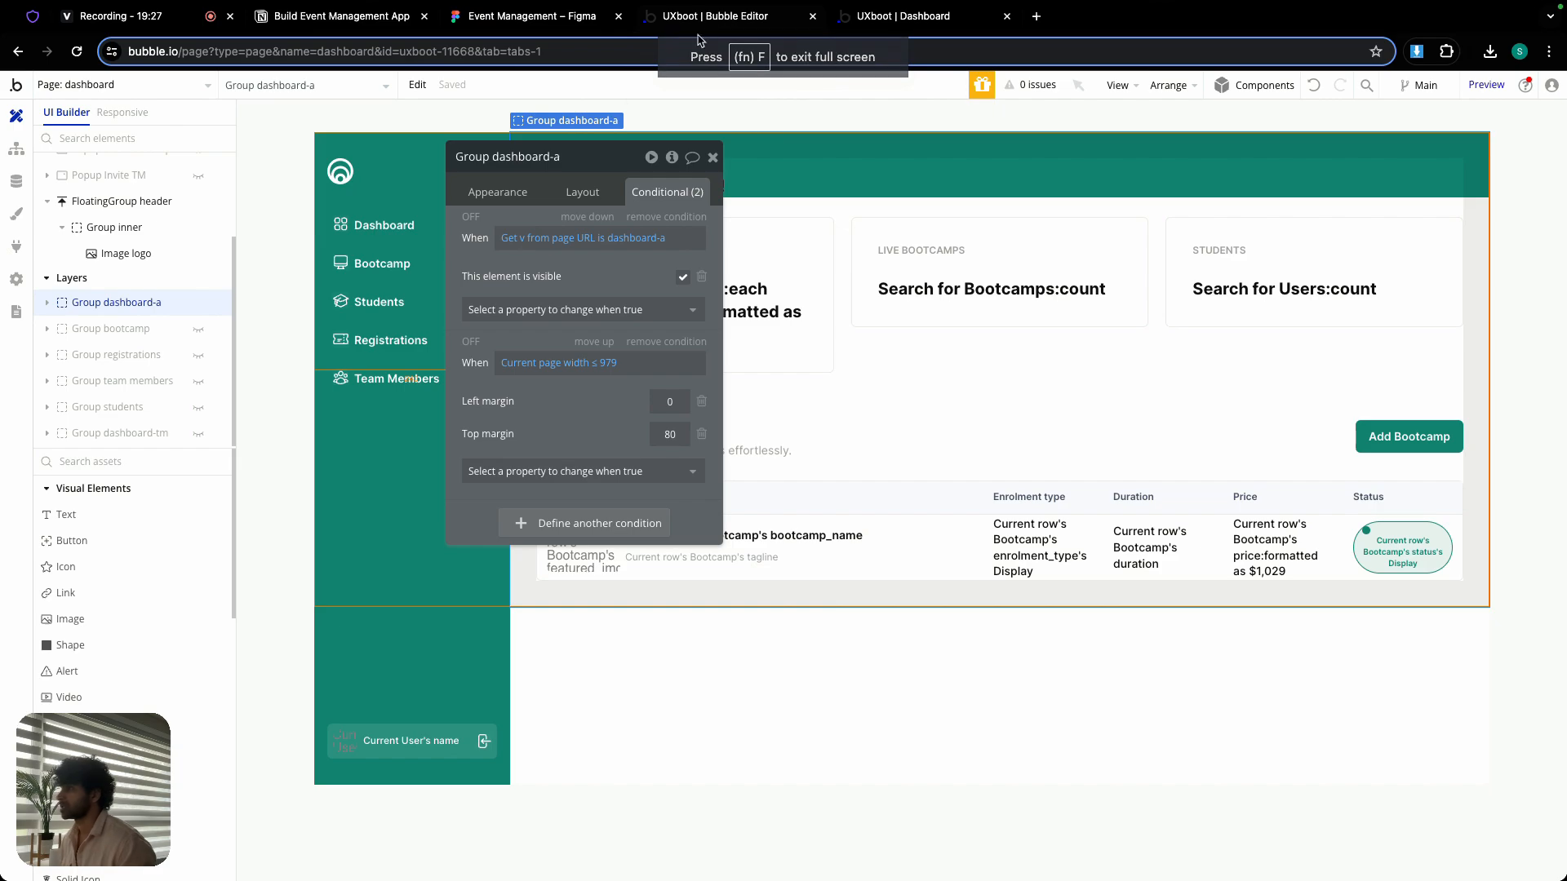
{"action": "right_click", "coordinate": [538, 363]}
{"action": "left_click", "coordinate": [649, 315]}
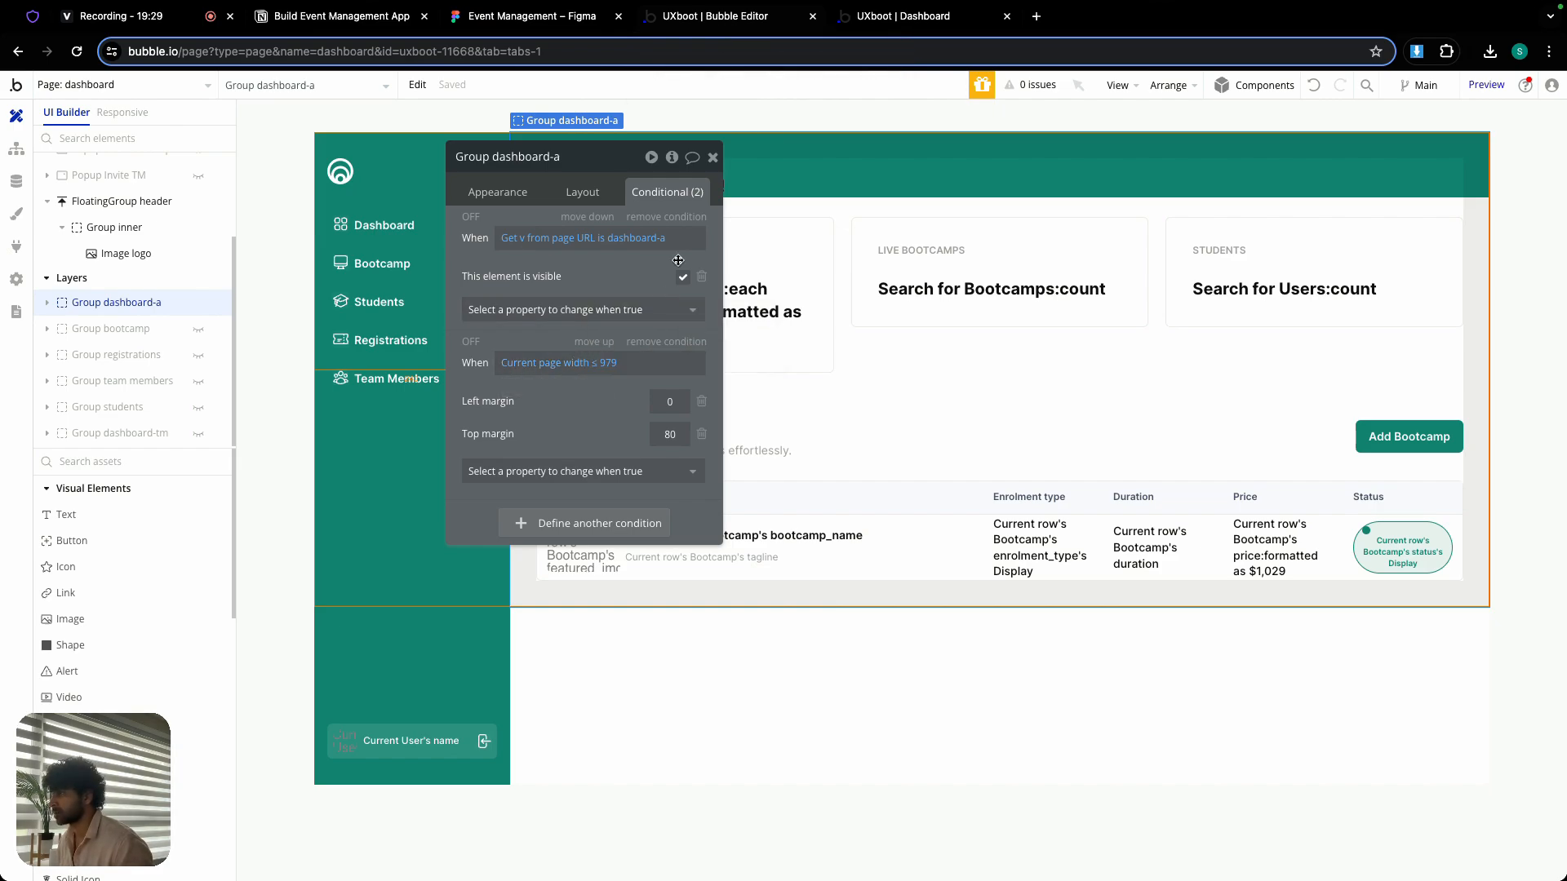
- Hide Group dashboard-a, reveal Group bootcamp, and give it a second condition with the copied Current page width ≤ 979 expression
{"action": "left_click", "coordinate": [712, 157]}
{"action": "left_click", "coordinate": [198, 302]}
{"action": "left_click", "coordinate": [199, 329]}
{"action": "double_click", "coordinate": [545, 288]}
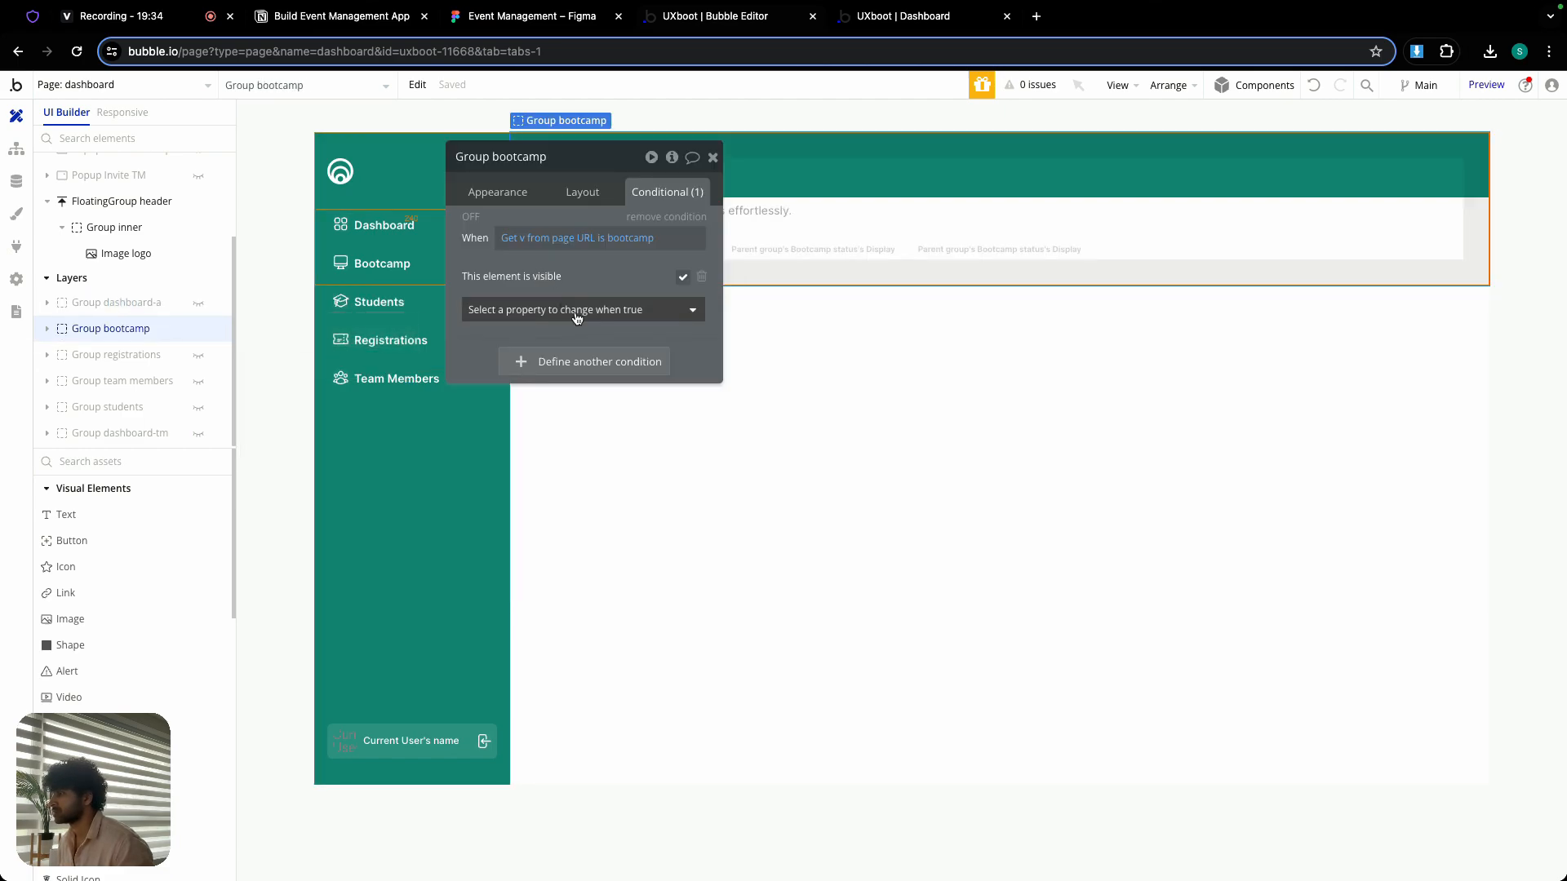
{"action": "left_click", "coordinate": [576, 362]}
{"action": "right_click", "coordinate": [539, 369]}
{"action": "left_click", "coordinate": [609, 342]}
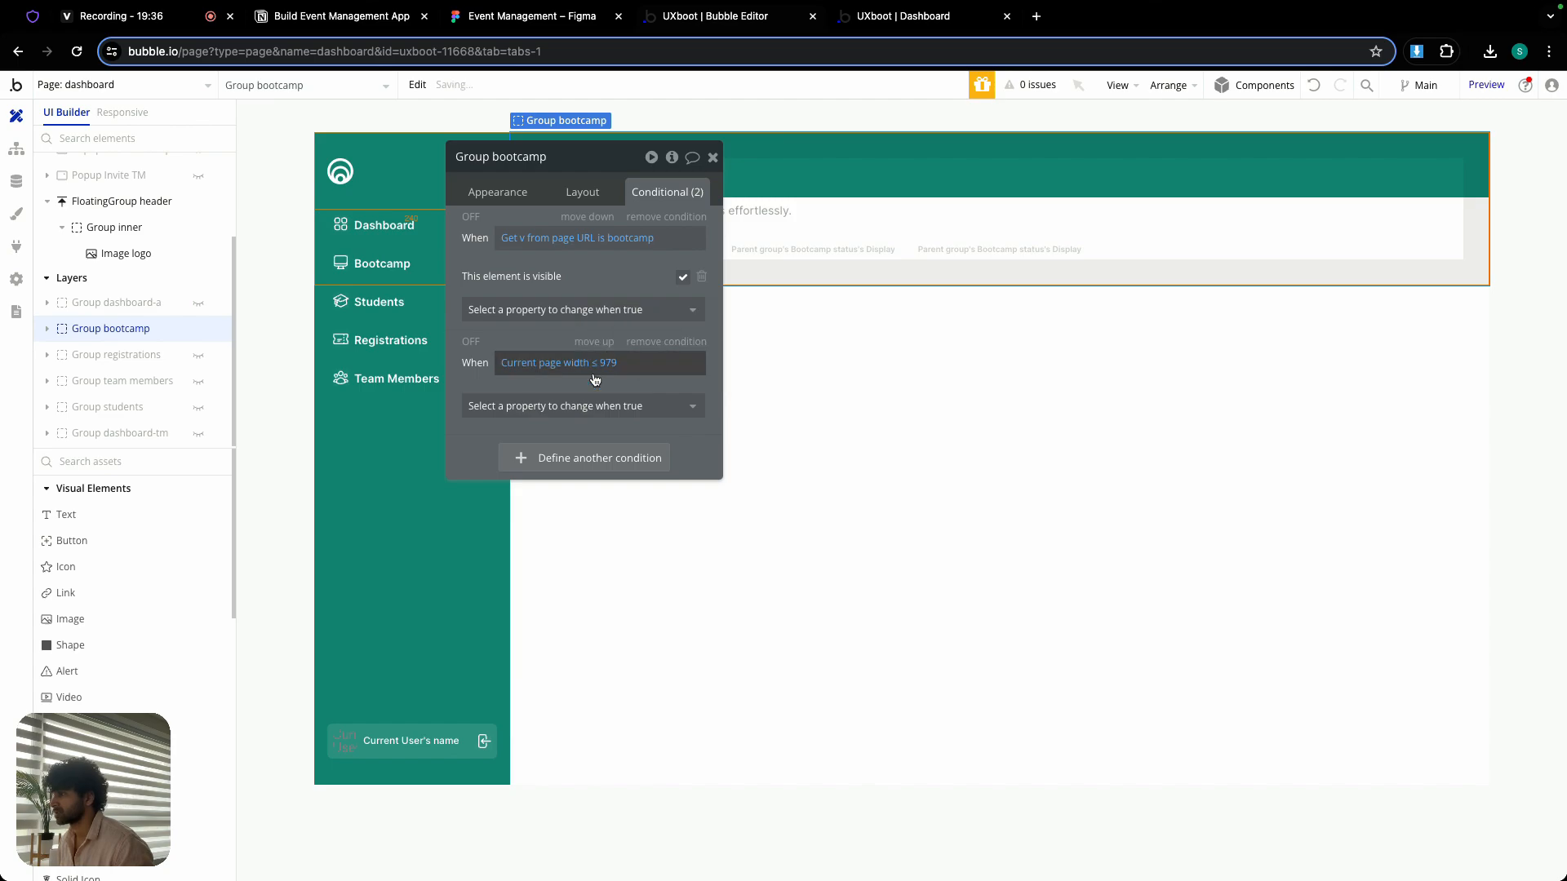
- Make Group bootcamp's page-width condition set the top margin to 80 and the left margin to 0
{"action": "left_click", "coordinate": [581, 404]}
{"action": "type", "text": "top"}
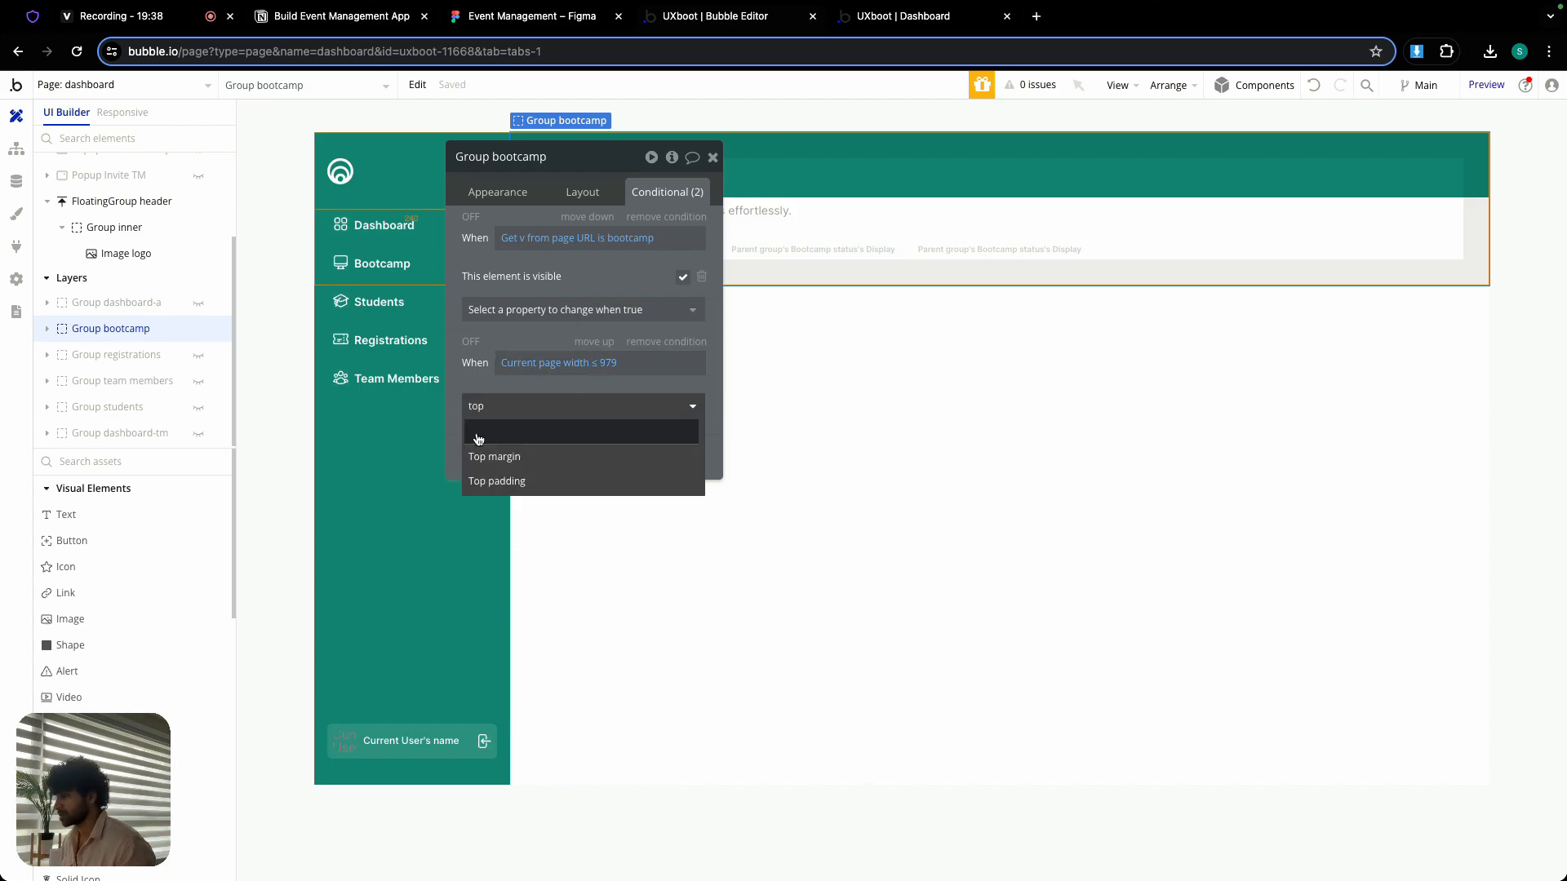
{"action": "left_click", "coordinate": [494, 456]}
{"action": "type", "text": "80"}
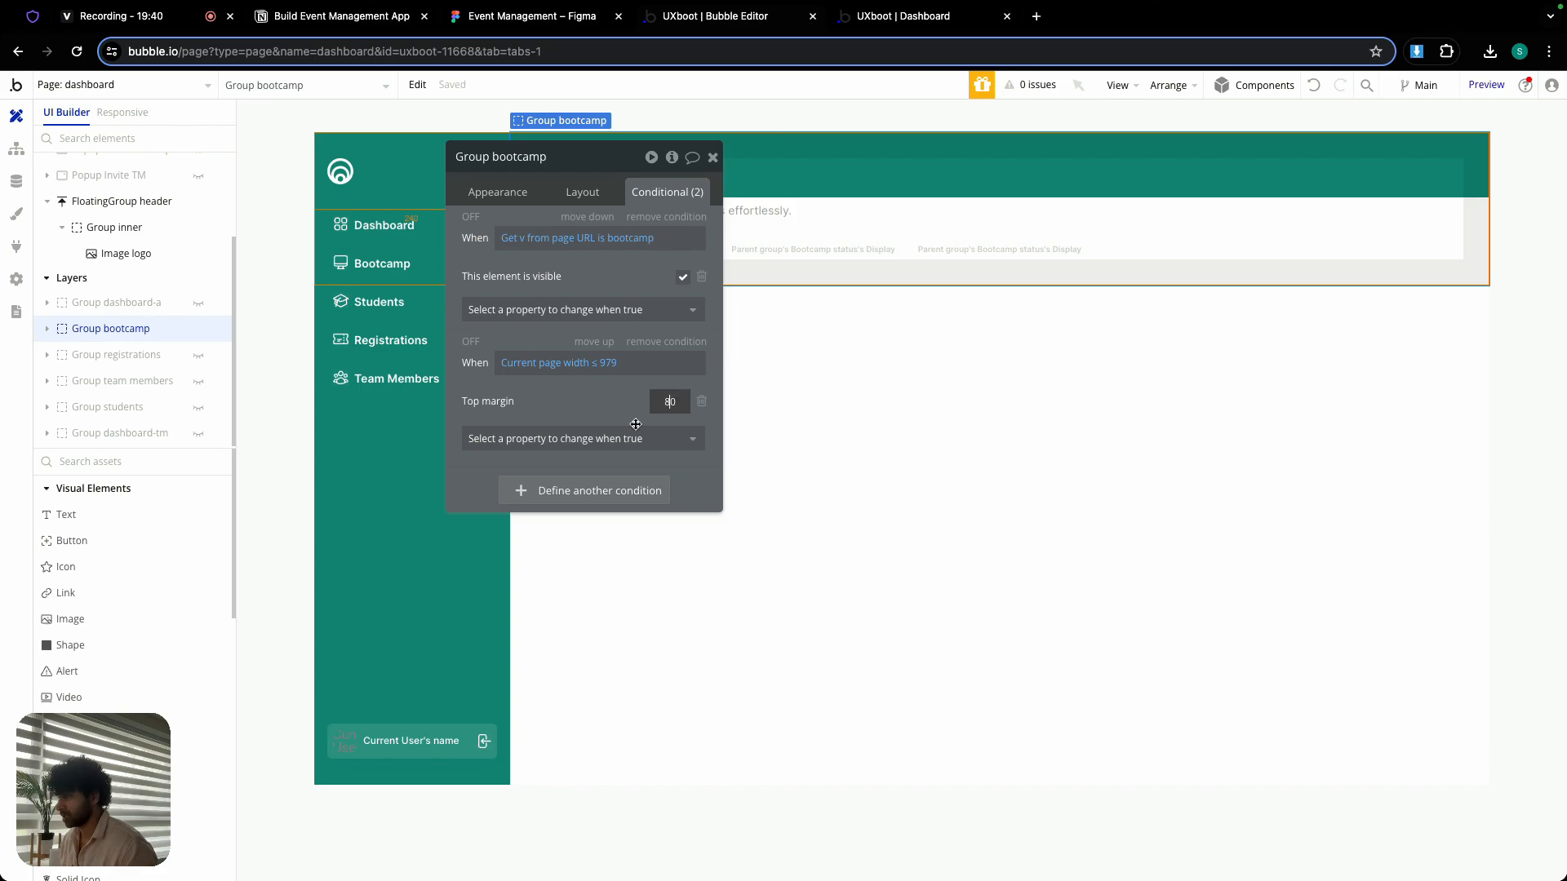
{"action": "left_click", "coordinate": [616, 439]}
{"action": "type", "text": "left"}
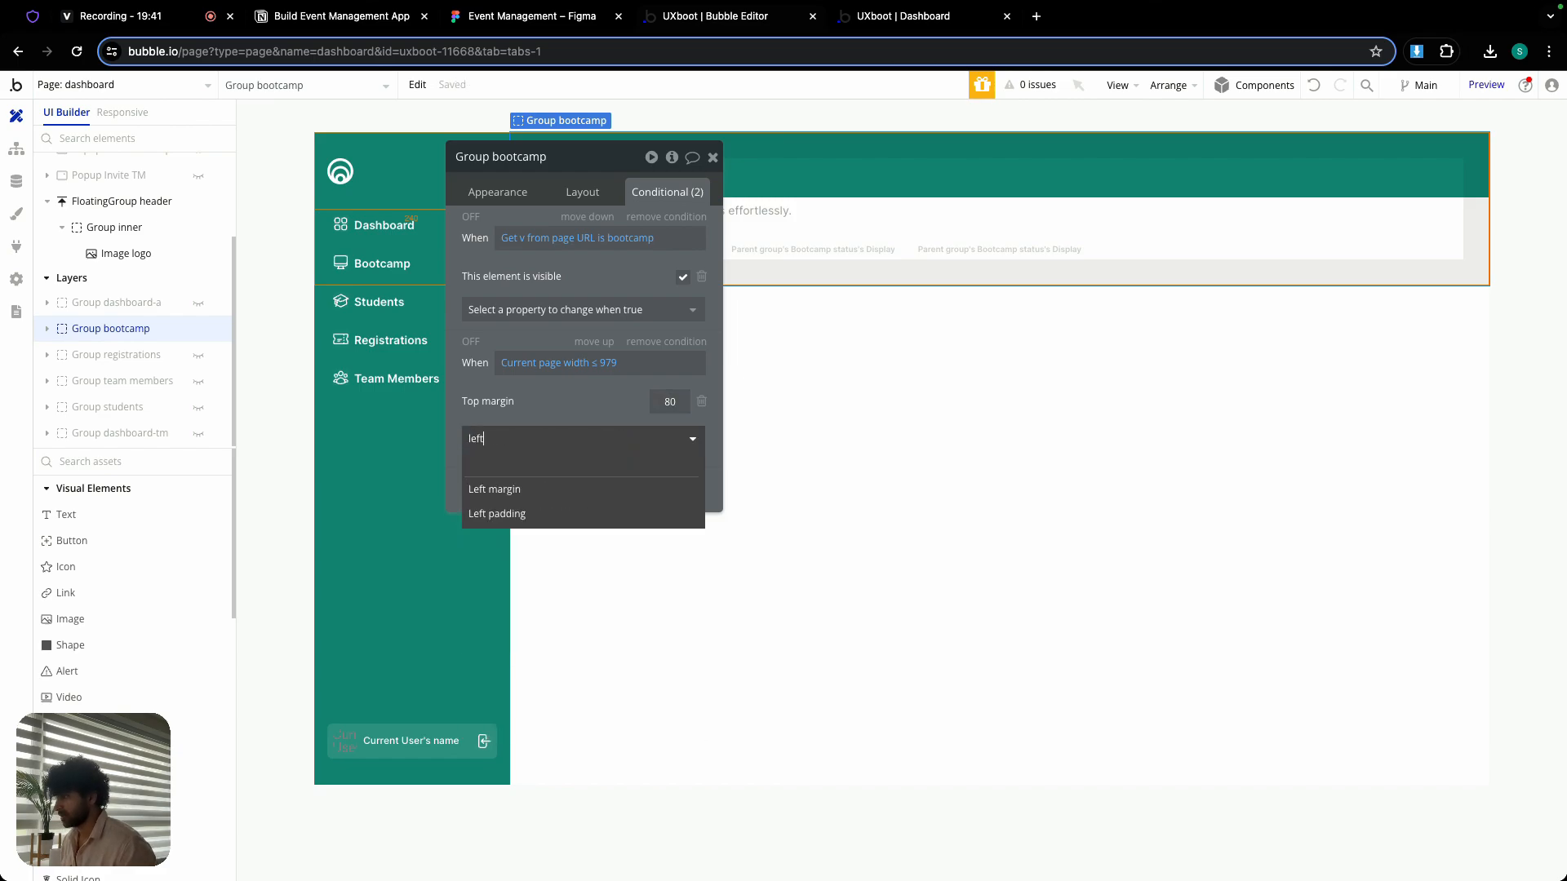
{"action": "left_click", "coordinate": [596, 488]}
{"action": "type", "text": "0"}
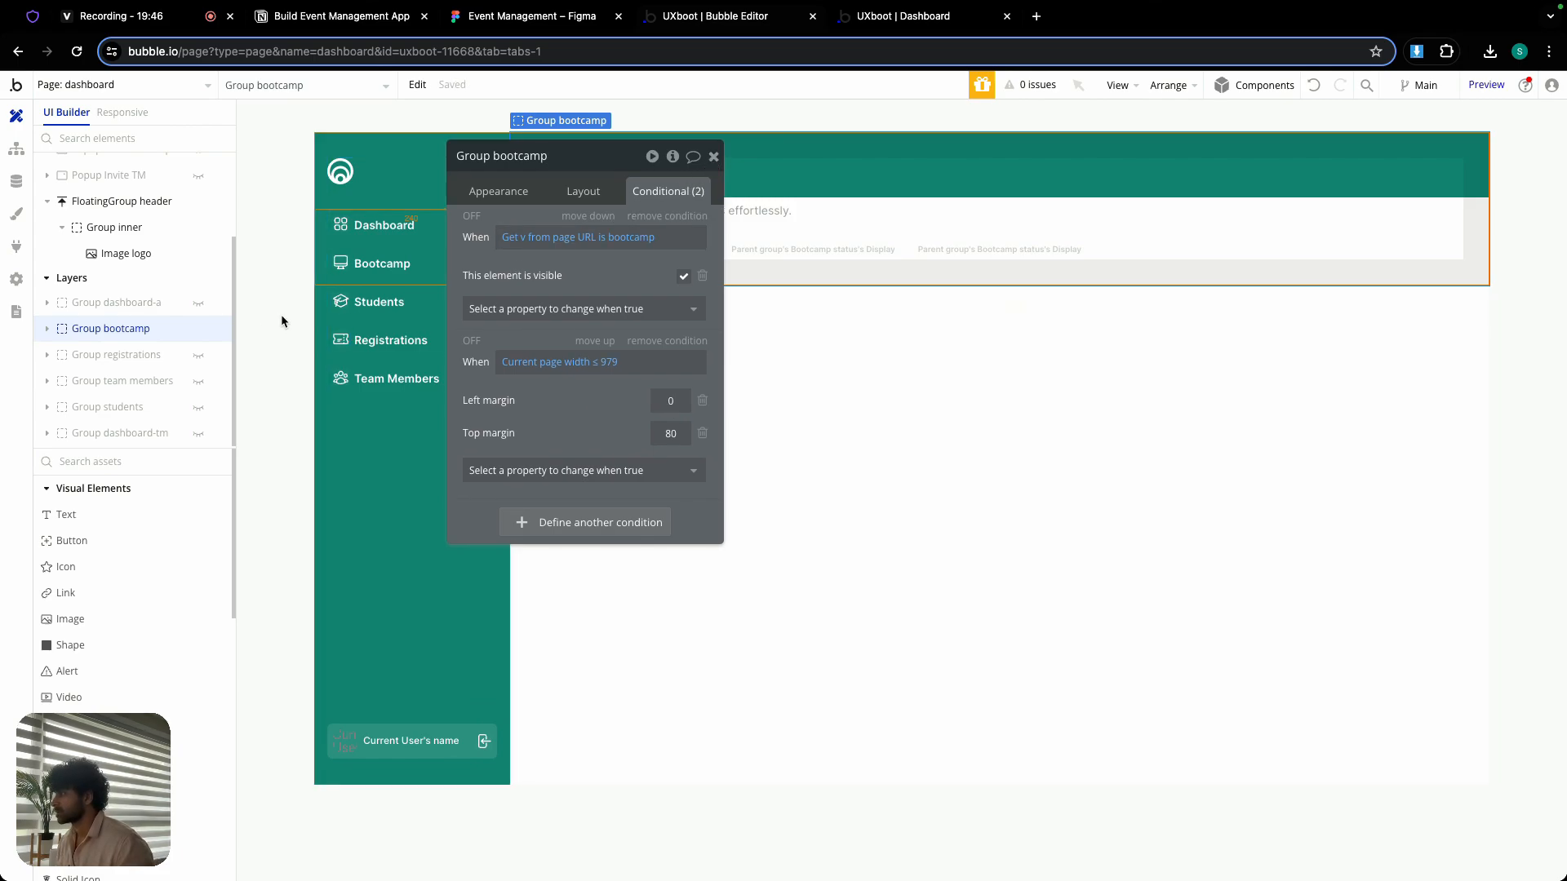
{"action": "left_click", "coordinate": [711, 159]}
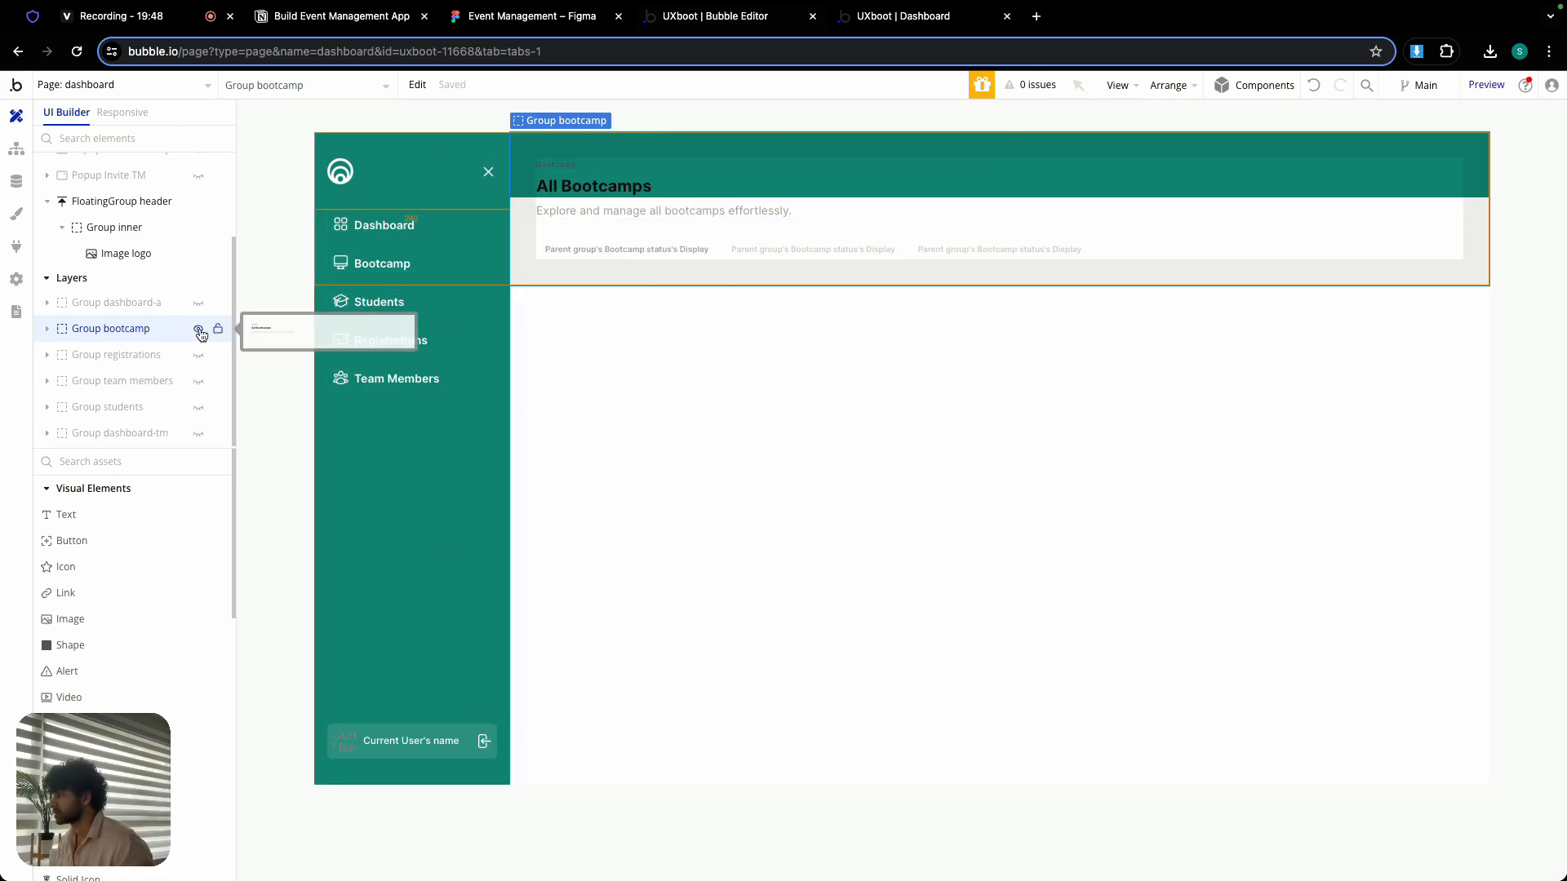
- Hide Group bootcamp, reveal Group registrations, and add a second condition to it for Current page width ≤ 979
{"action": "left_click", "coordinate": [198, 328]}
{"action": "left_click", "coordinate": [198, 355]}
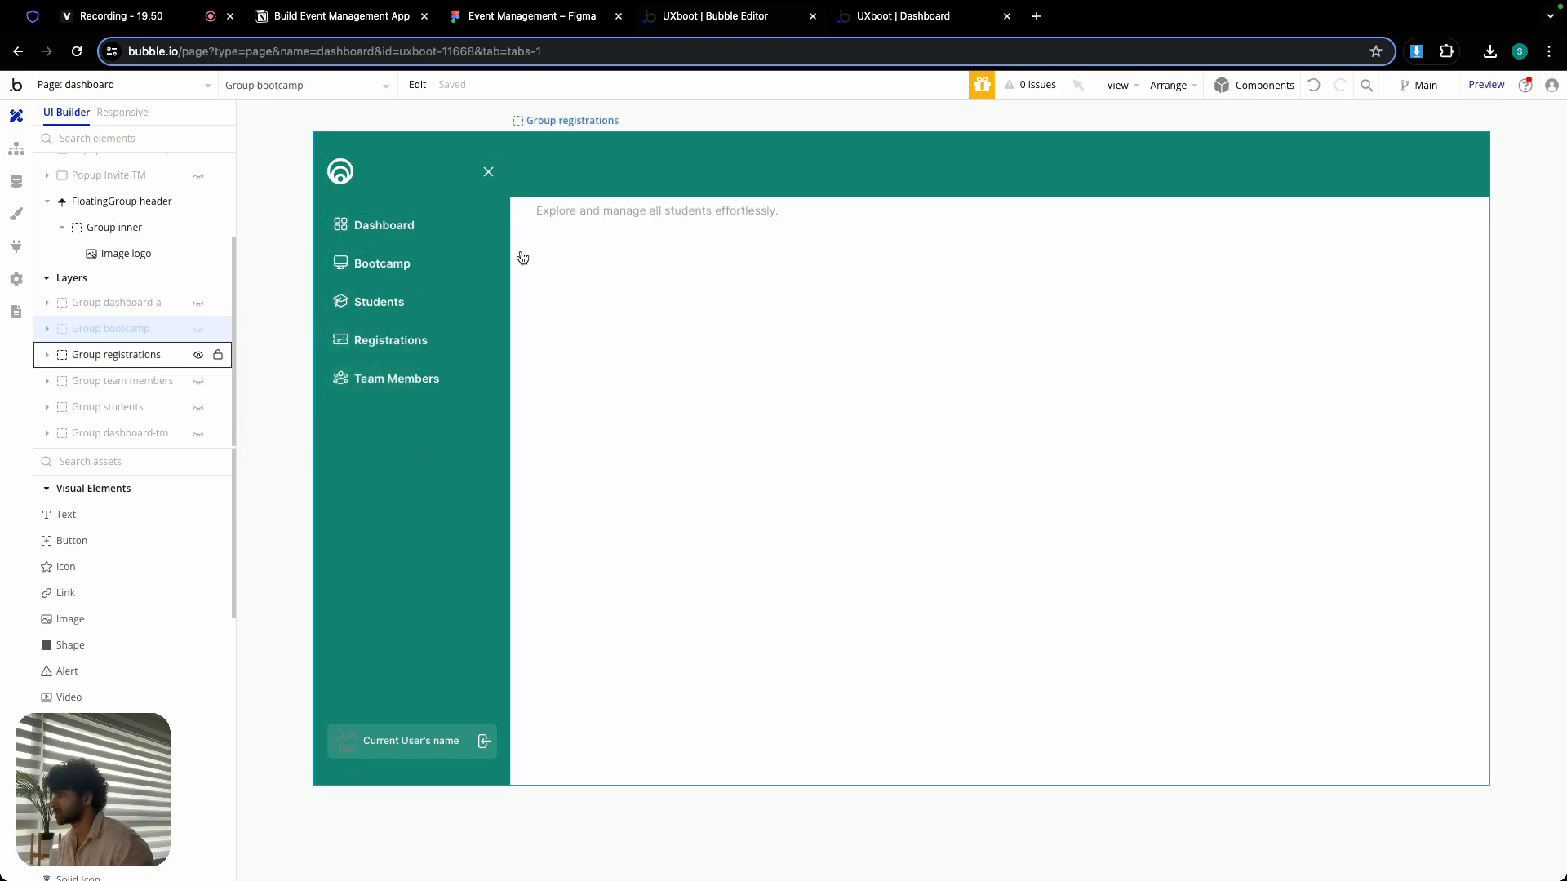
{"action": "left_click", "coordinate": [118, 354]}
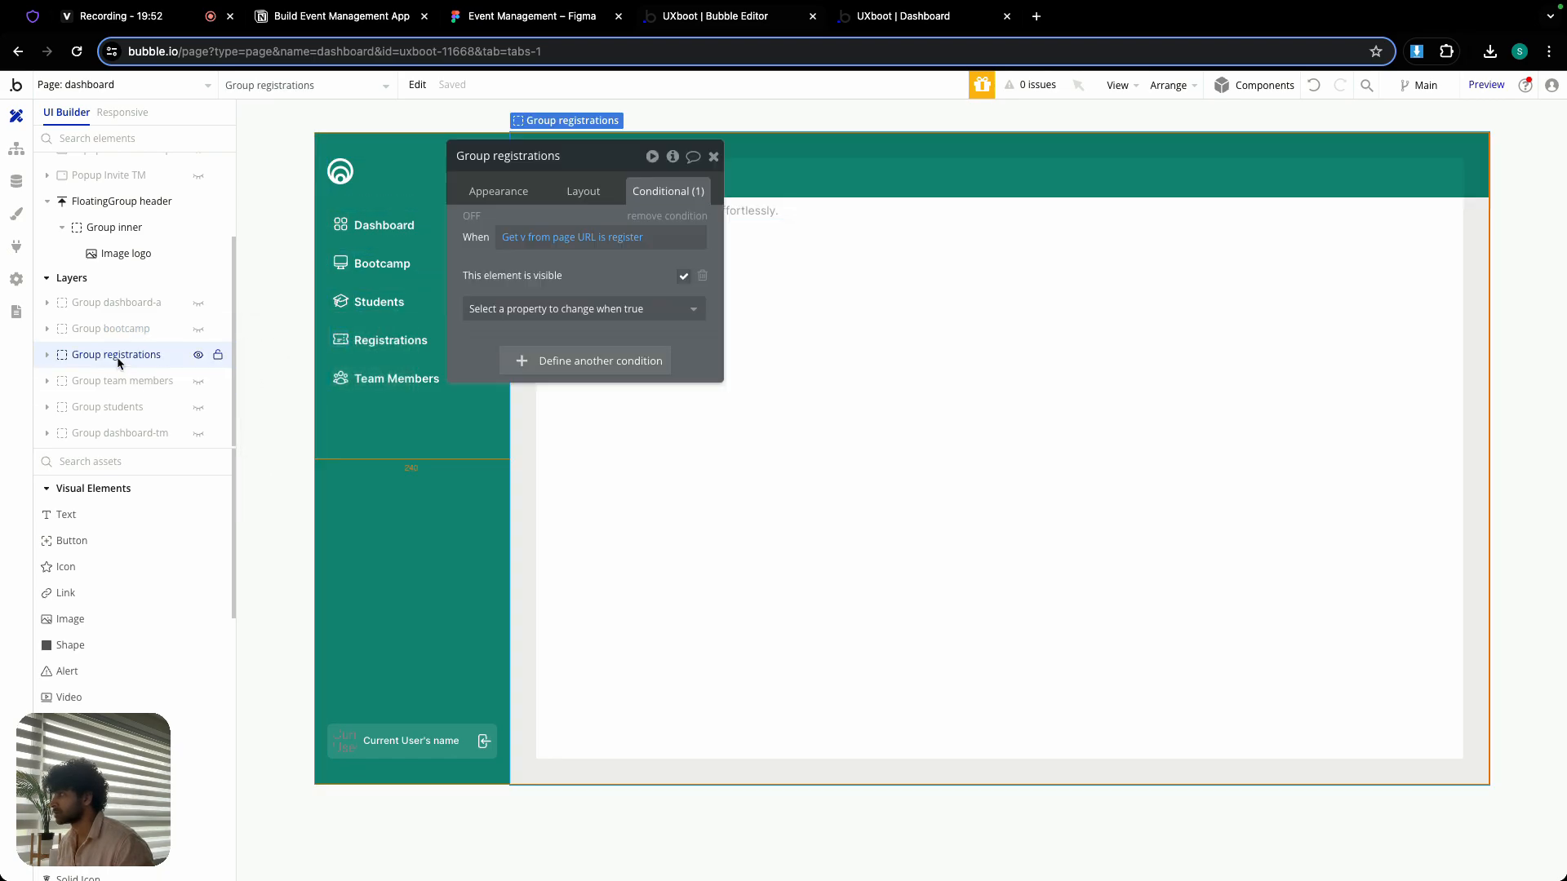
{"action": "left_click", "coordinate": [553, 361]}
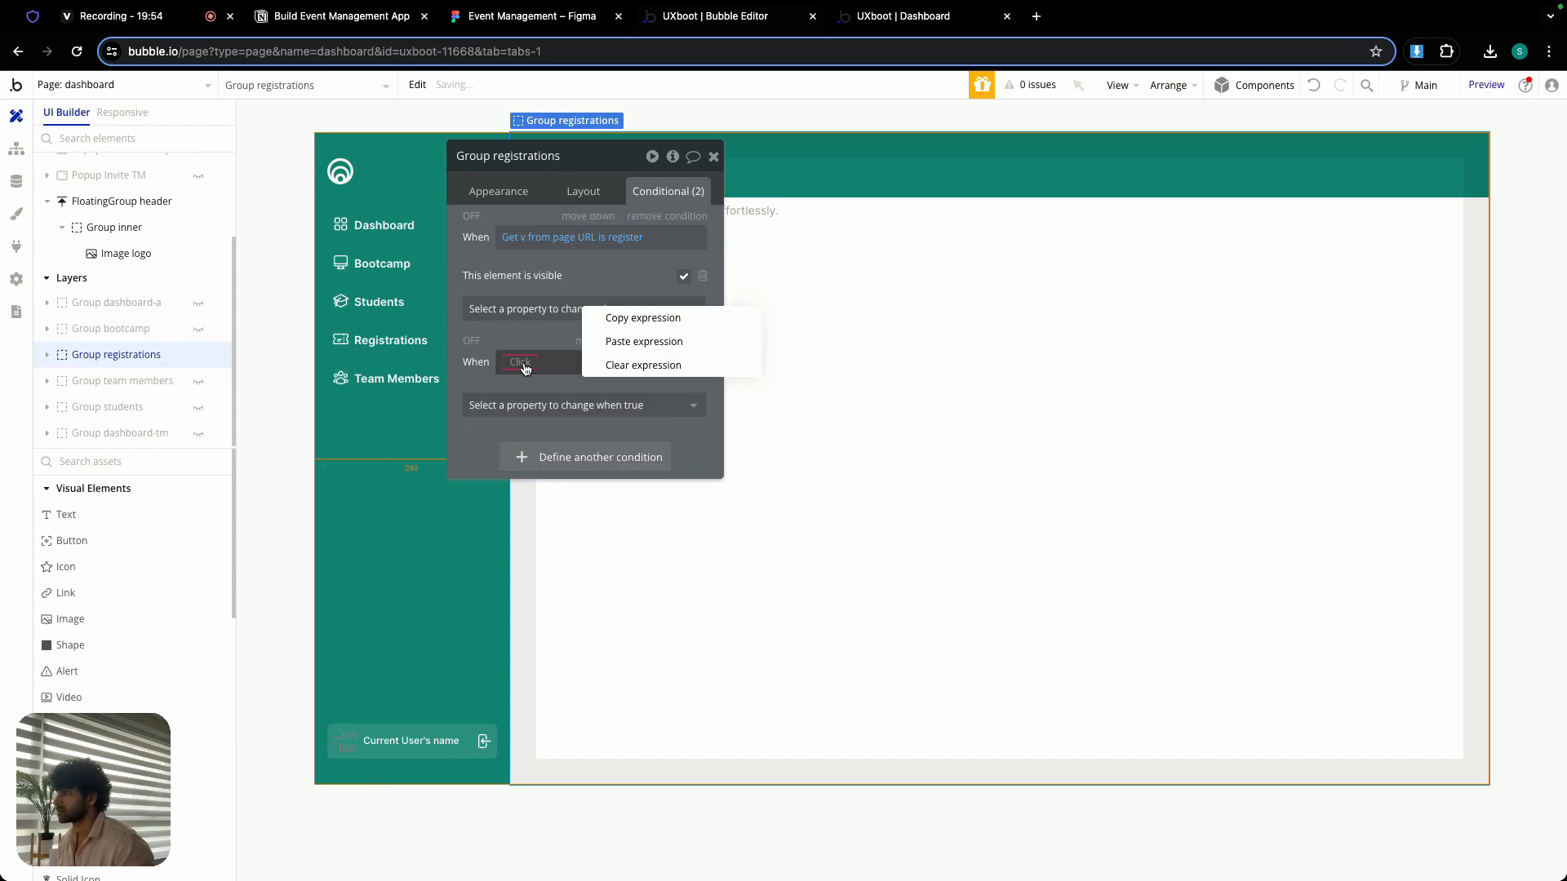
{"action": "left_click", "coordinate": [635, 342]}
- Make Group registrations' page-width condition set the top margin to 80 and the left margin to 0, keeping only two conditions
{"action": "left_click", "coordinate": [614, 407]}
{"action": "type", "text": "top"}
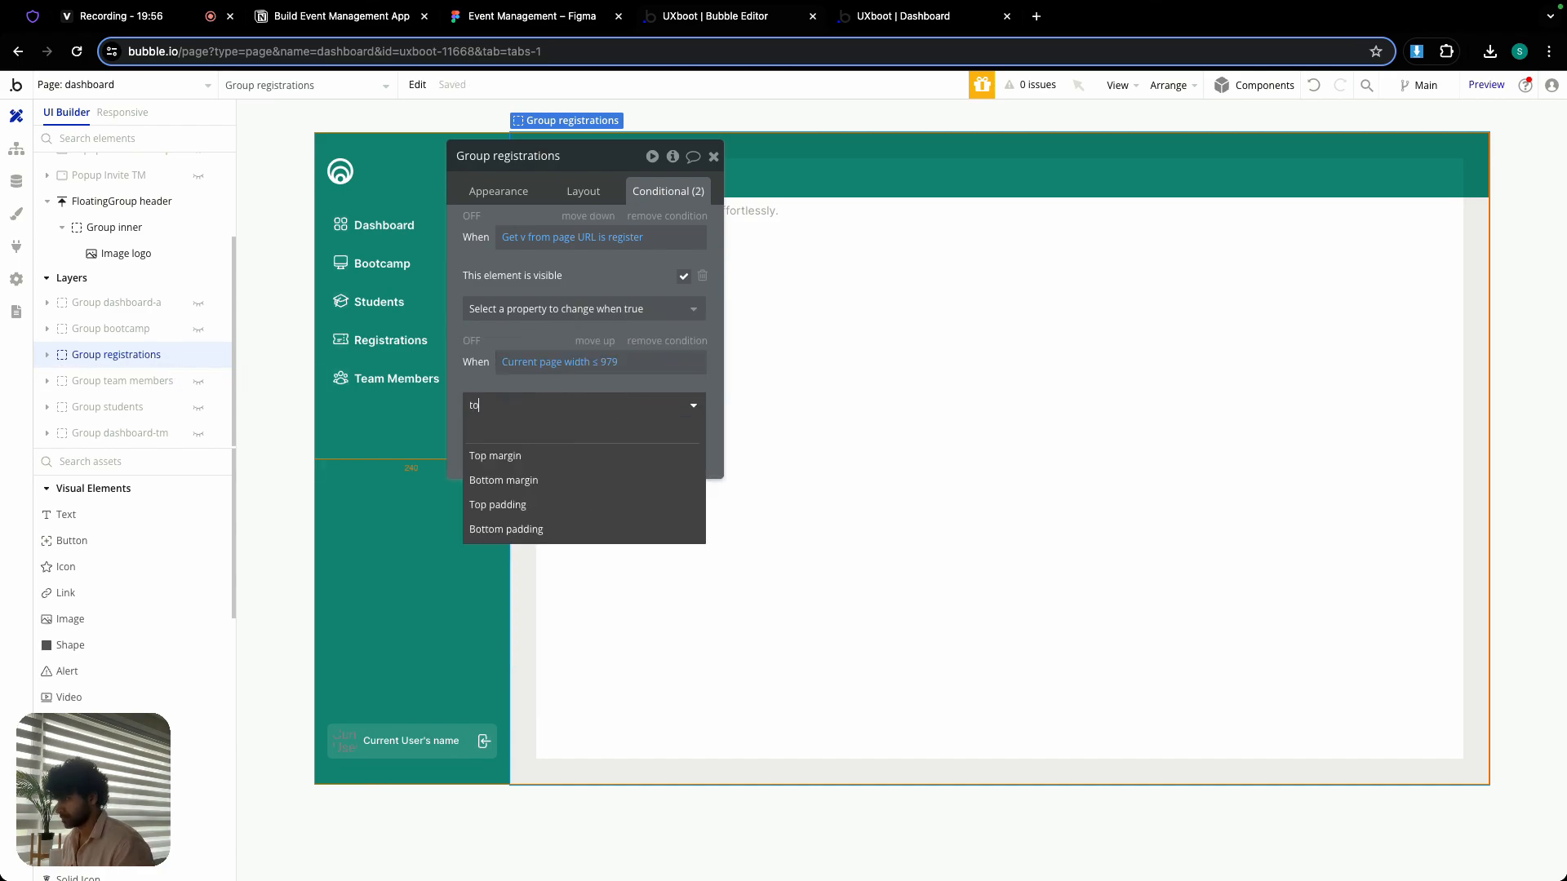
{"action": "left_click", "coordinate": [488, 451]}
{"action": "left_click", "coordinate": [666, 399]}
{"action": "type", "text": "80"}
{"action": "left_click", "coordinate": [602, 498]}
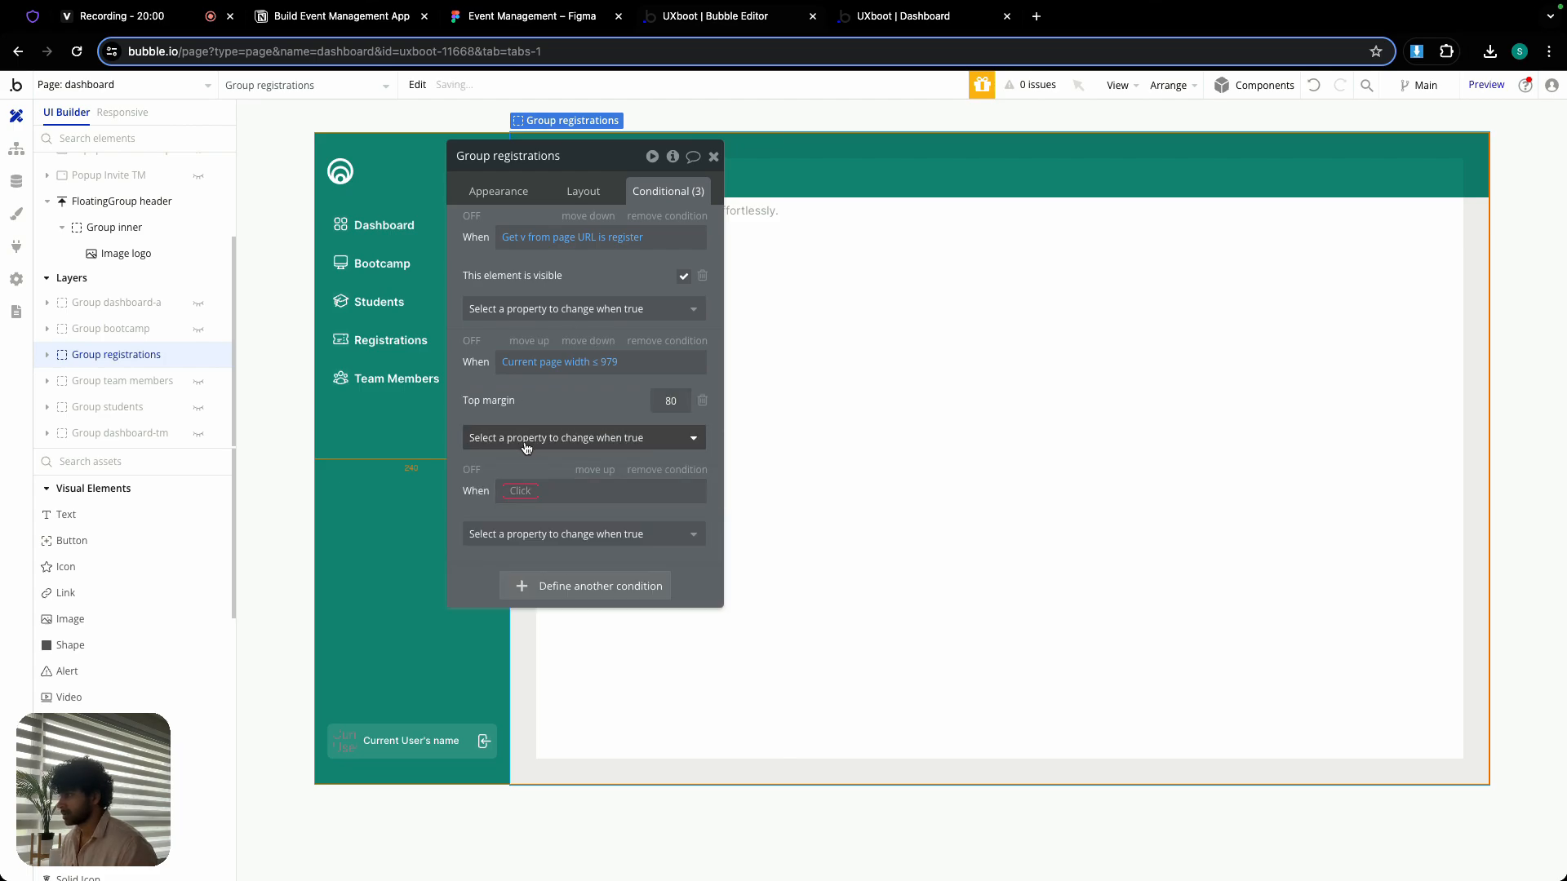
{"action": "left_click", "coordinate": [662, 469]}
{"action": "left_click", "coordinate": [631, 438]}
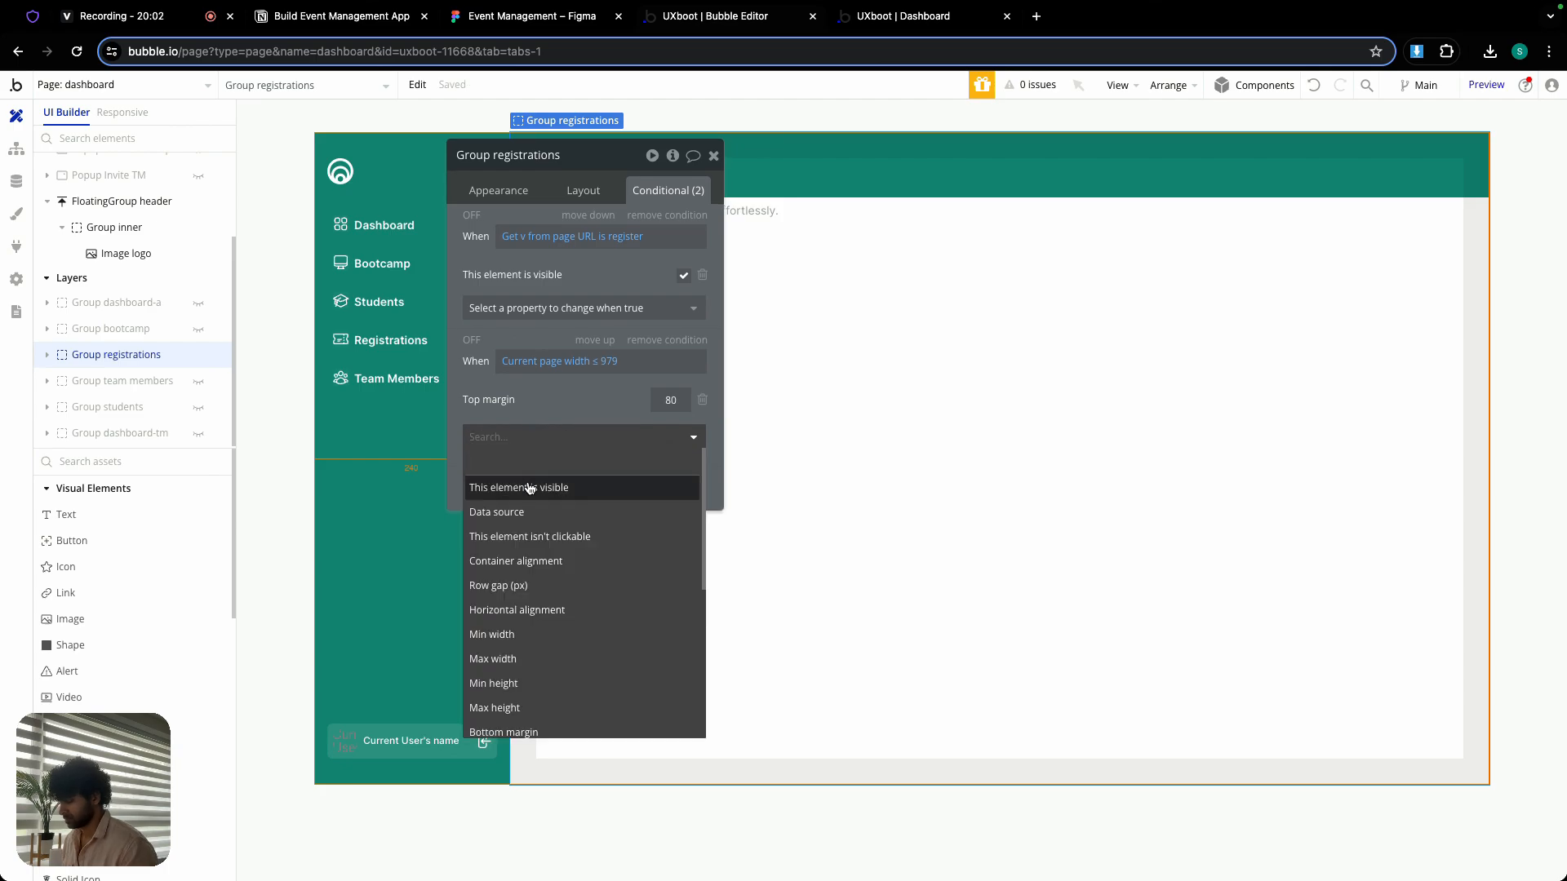
{"action": "type", "text": "left"}
{"action": "left_click", "coordinate": [497, 487]}
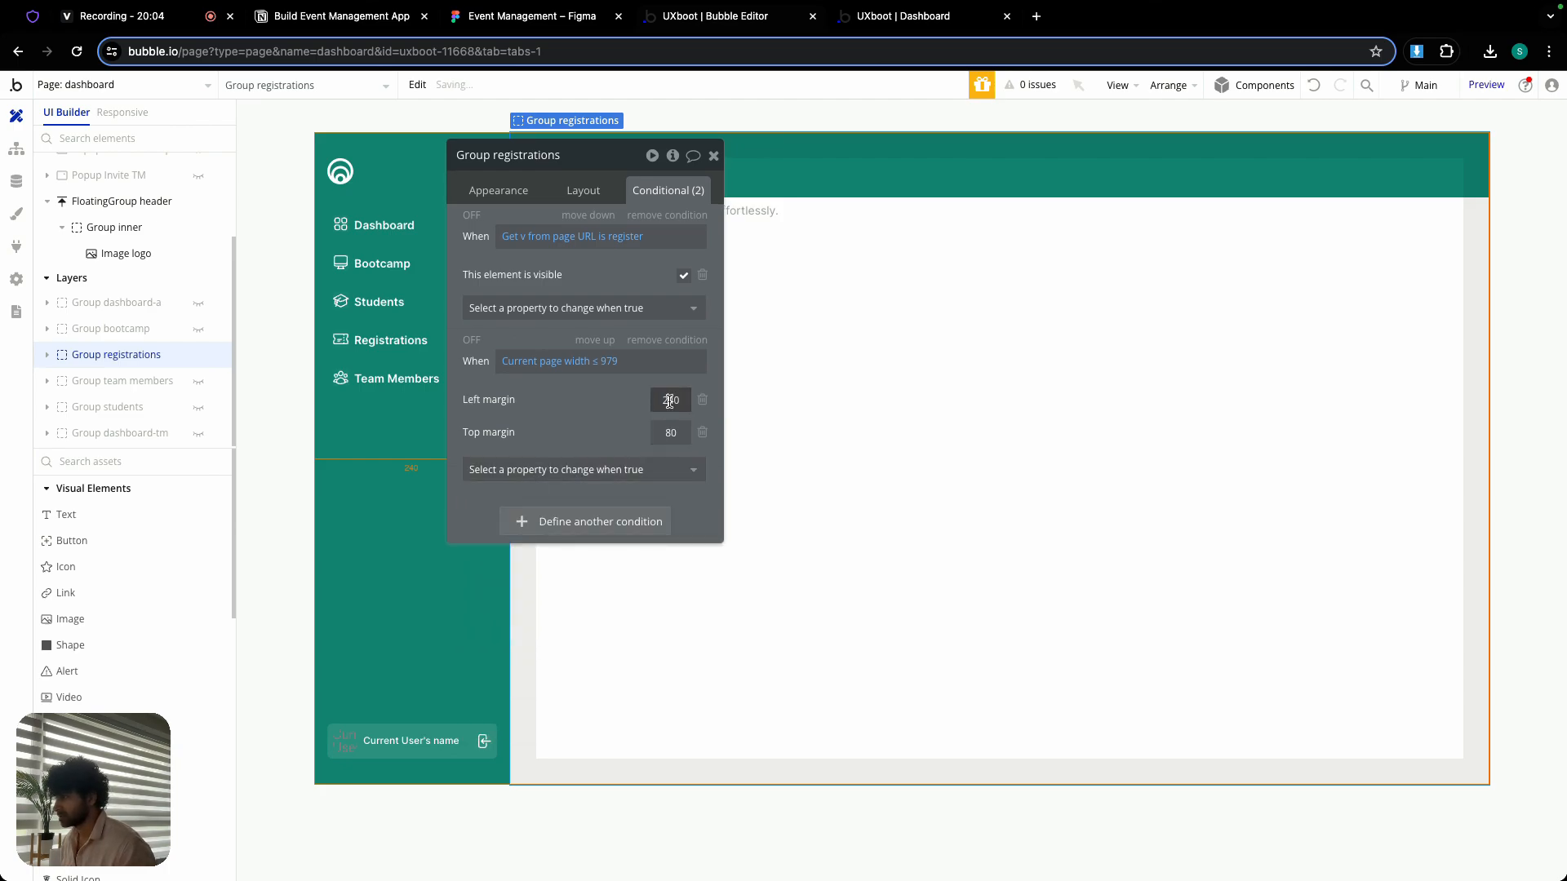
{"action": "left_click", "coordinate": [623, 399]}
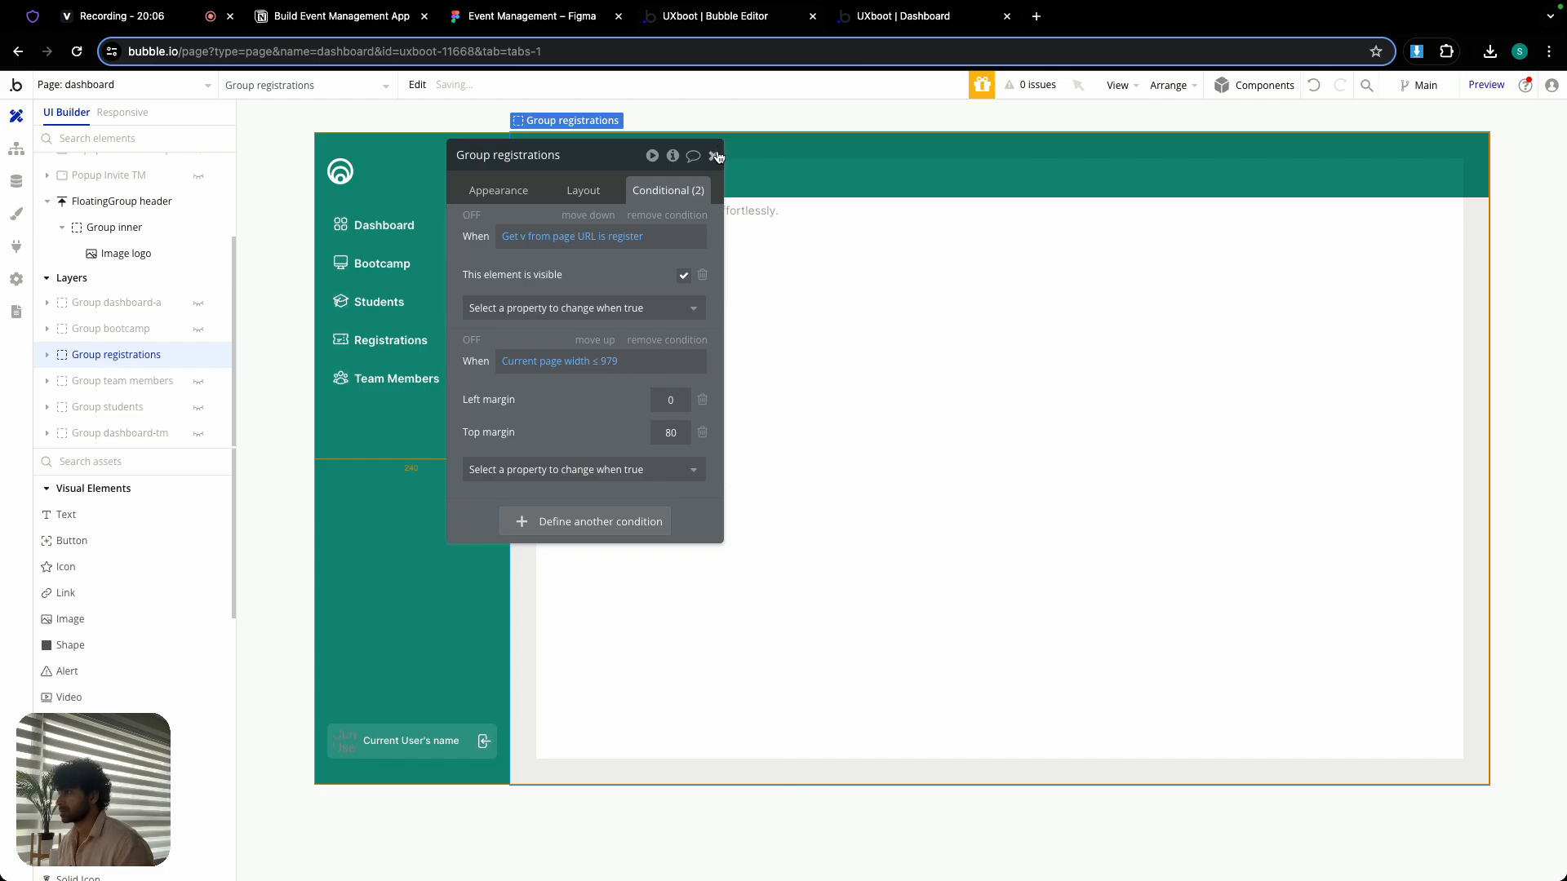
{"action": "left_click", "coordinate": [715, 156]}
- Hide Group registrations, reveal Group team members, and add a second condition to it for Current page width ≤ 979
{"action": "left_click", "coordinate": [199, 355]}
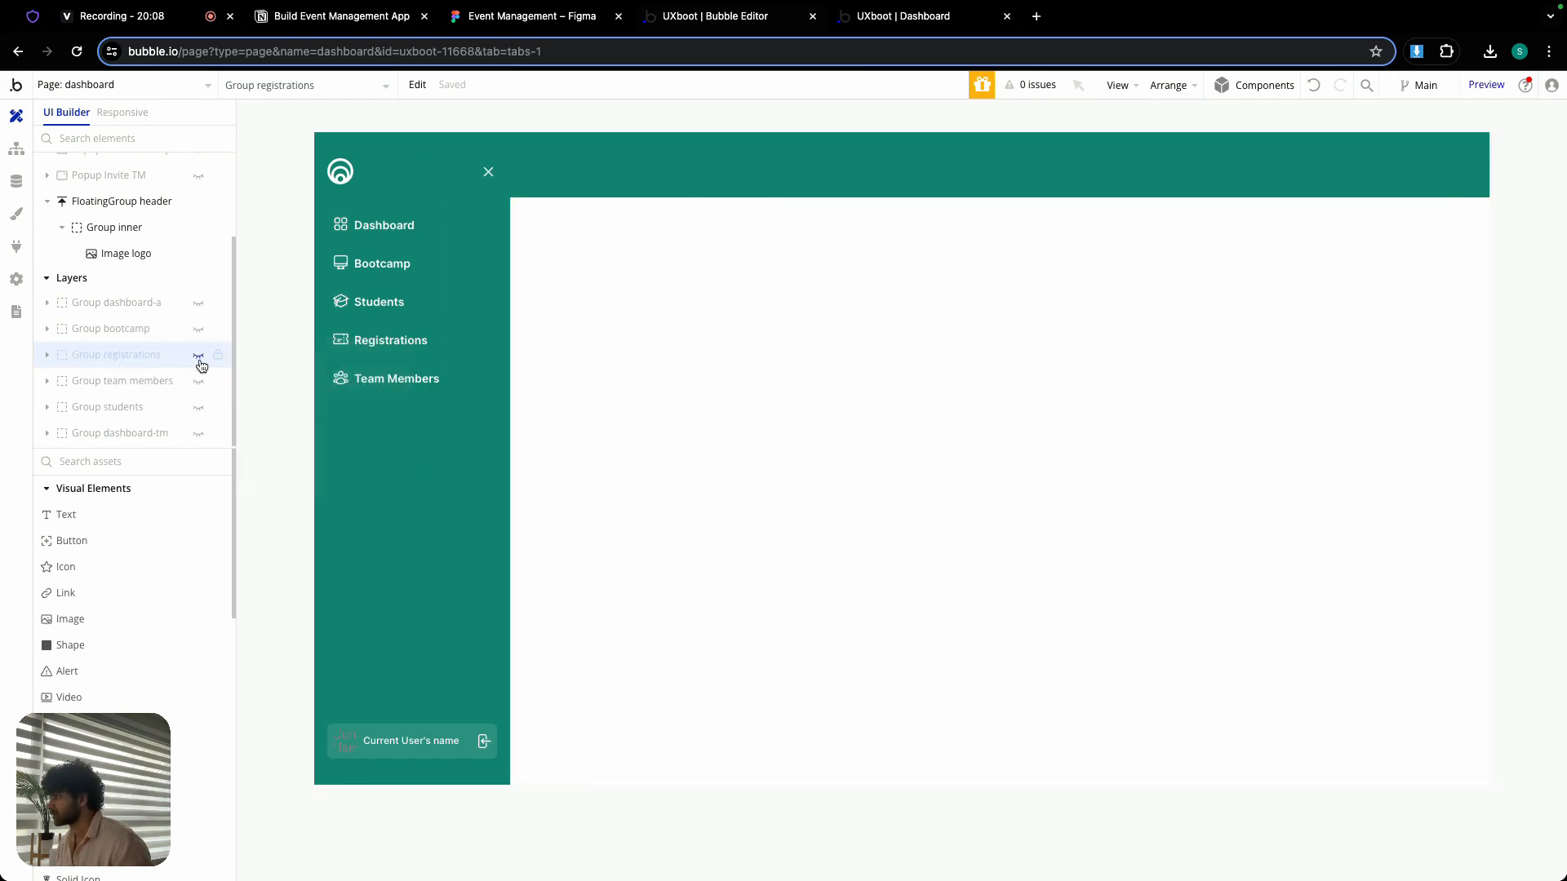
{"action": "left_click", "coordinate": [198, 381]}
{"action": "left_click", "coordinate": [155, 381]}
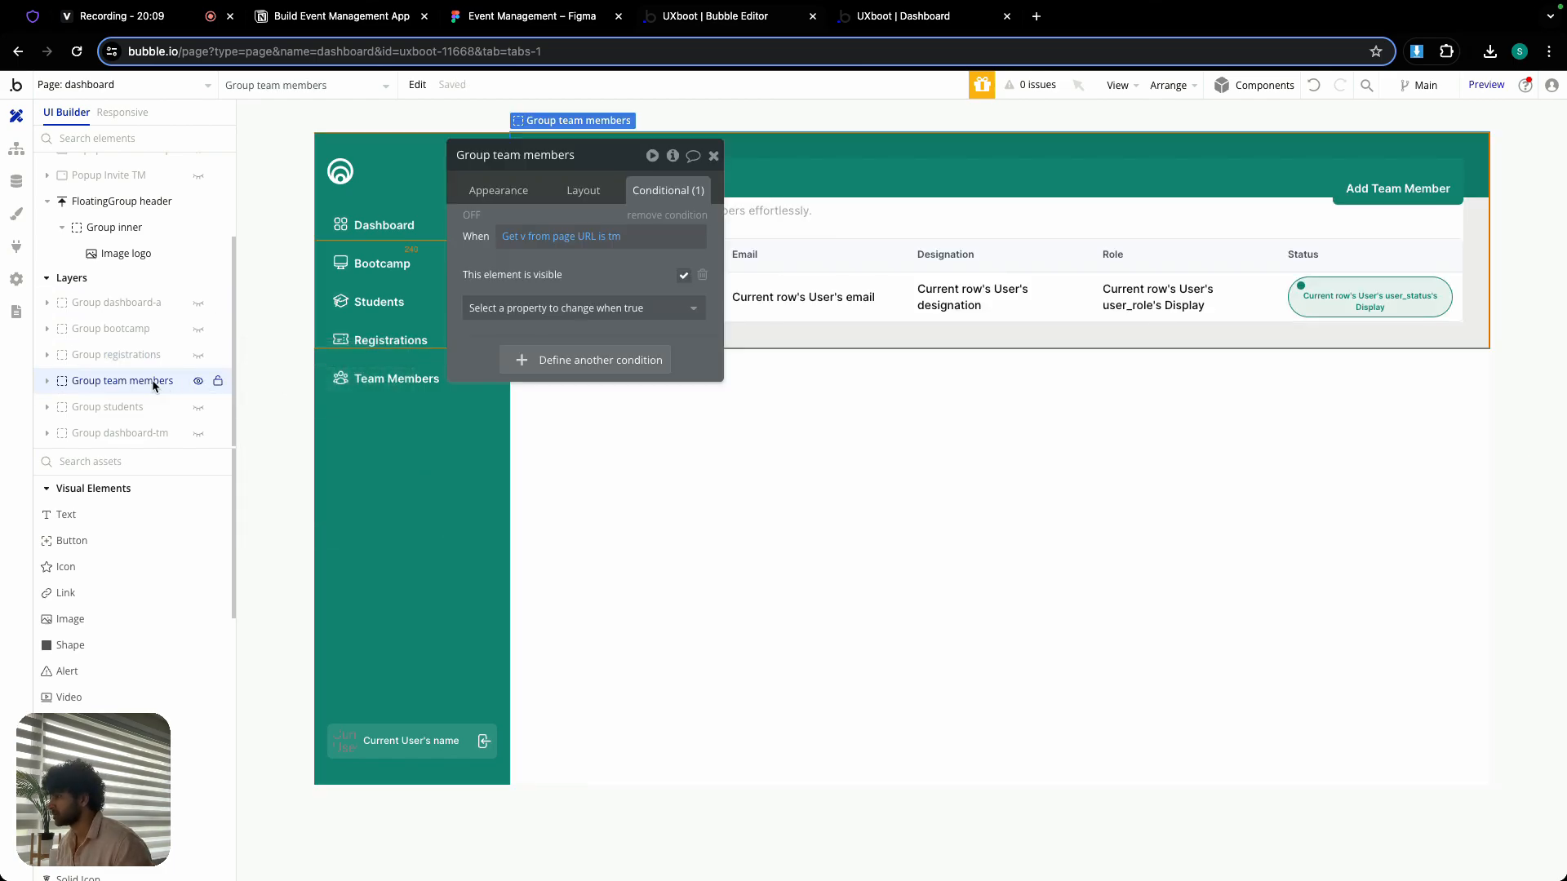
{"action": "left_click", "coordinate": [525, 360]}
{"action": "right_click", "coordinate": [546, 361]}
- Make Group team members' page-width condition set the top margin to 80 and the left margin to 0
{"action": "left_click", "coordinate": [567, 404]}
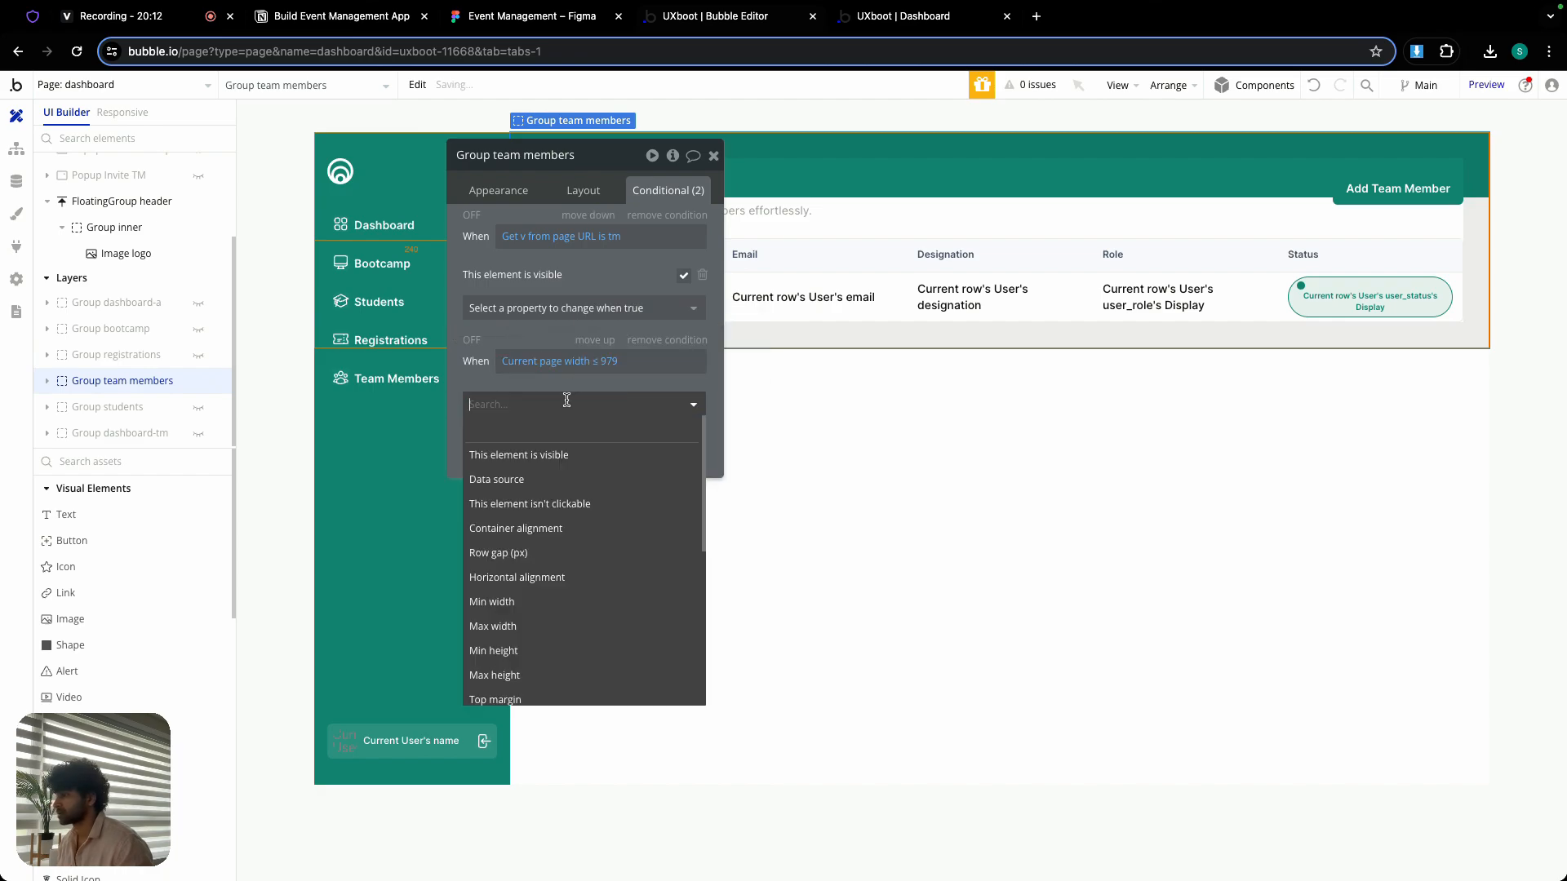
{"action": "type", "text": "top"}
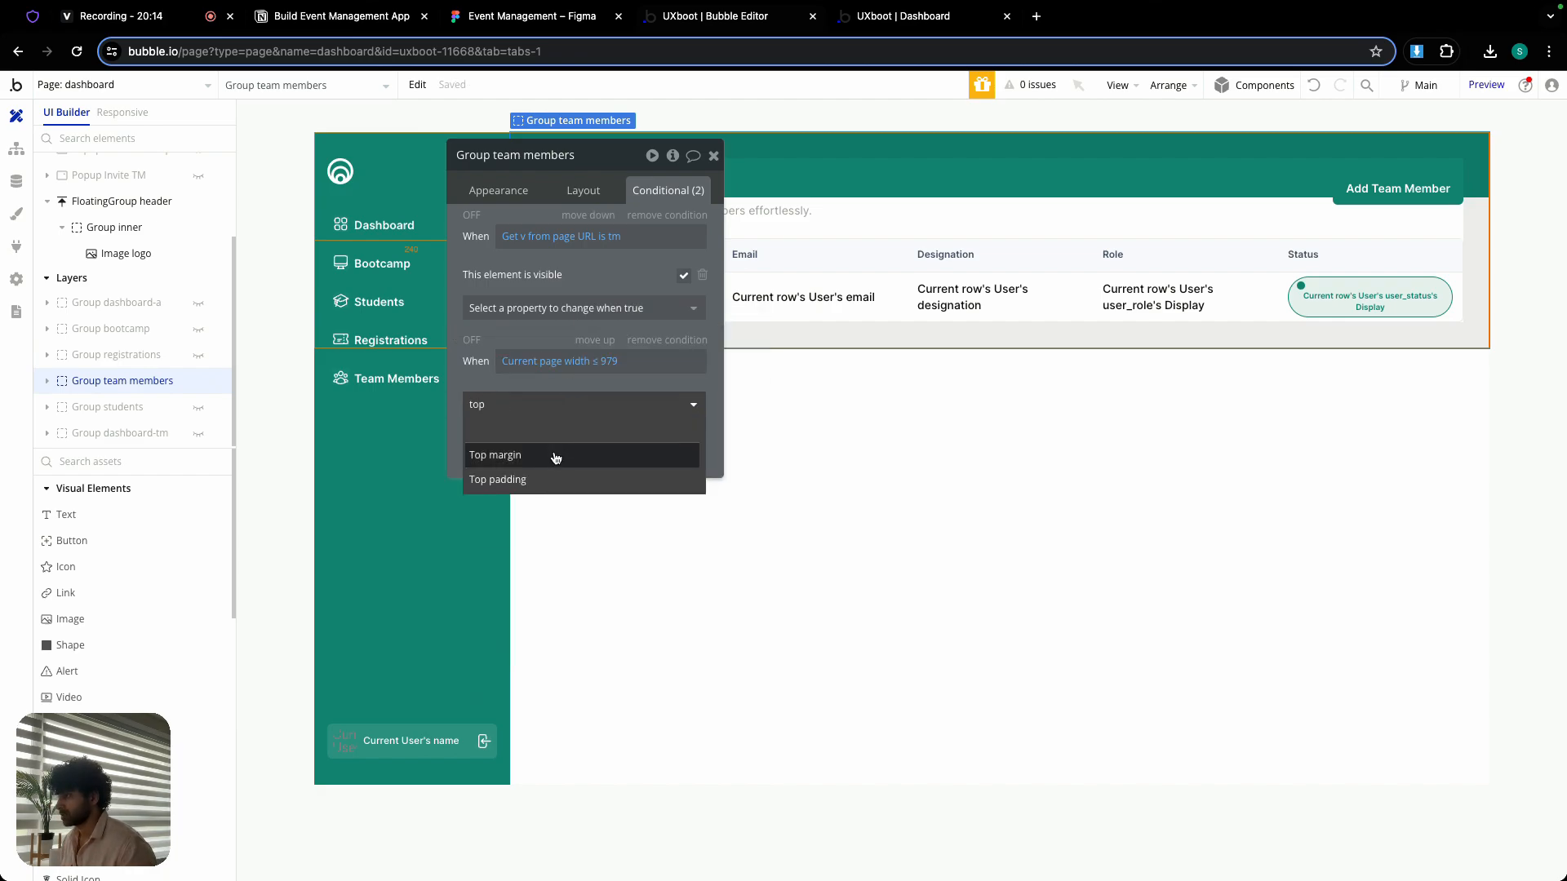
{"action": "left_click", "coordinate": [653, 455]}
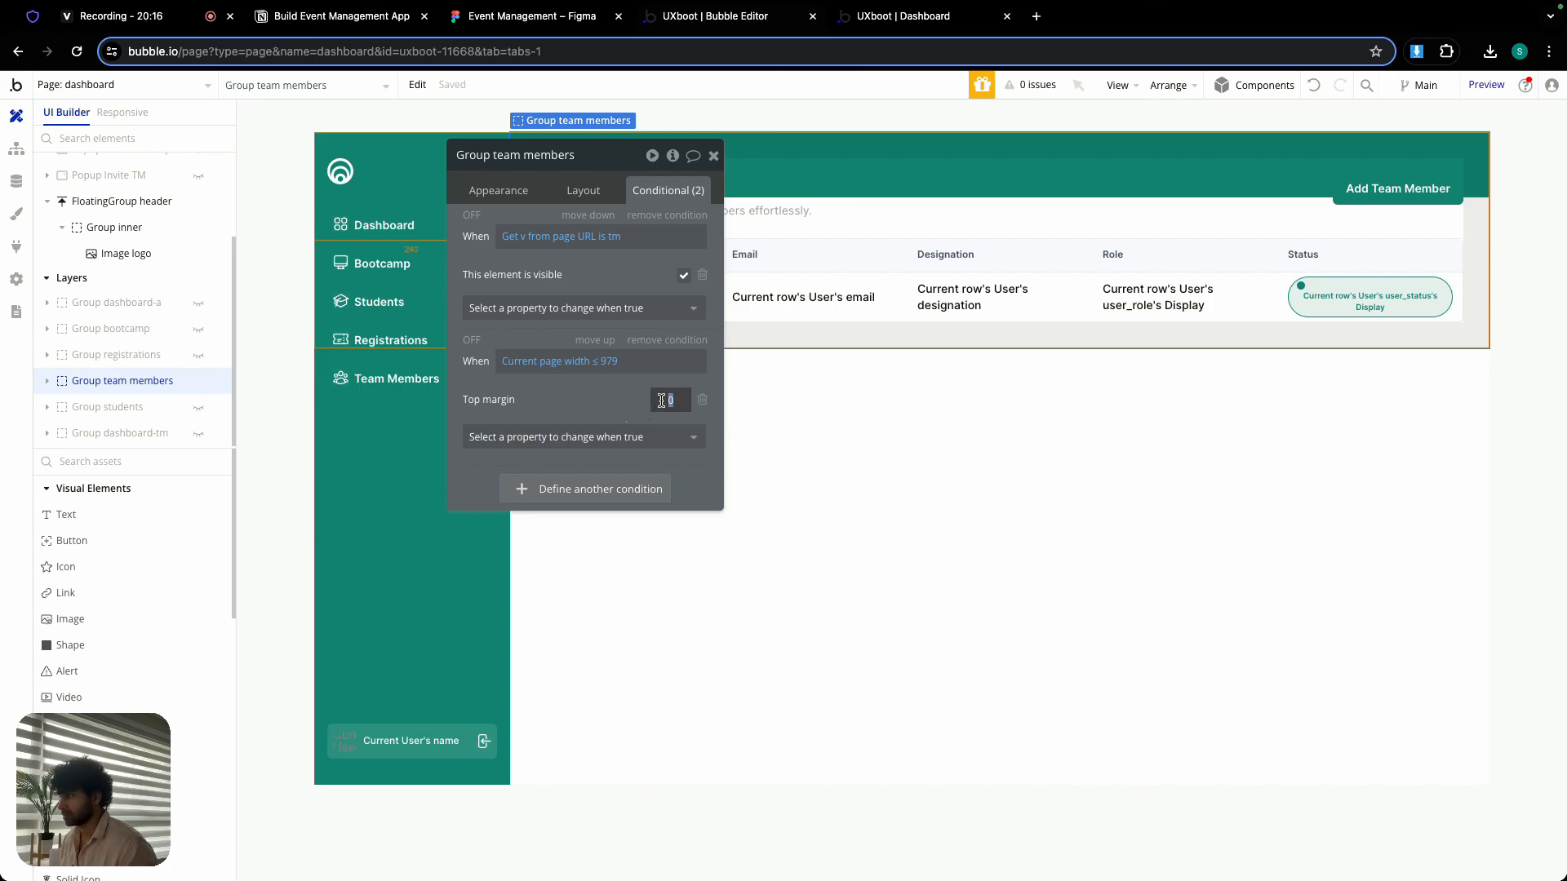
{"action": "left_click", "coordinate": [644, 437]}
{"action": "type", "text": "left"}
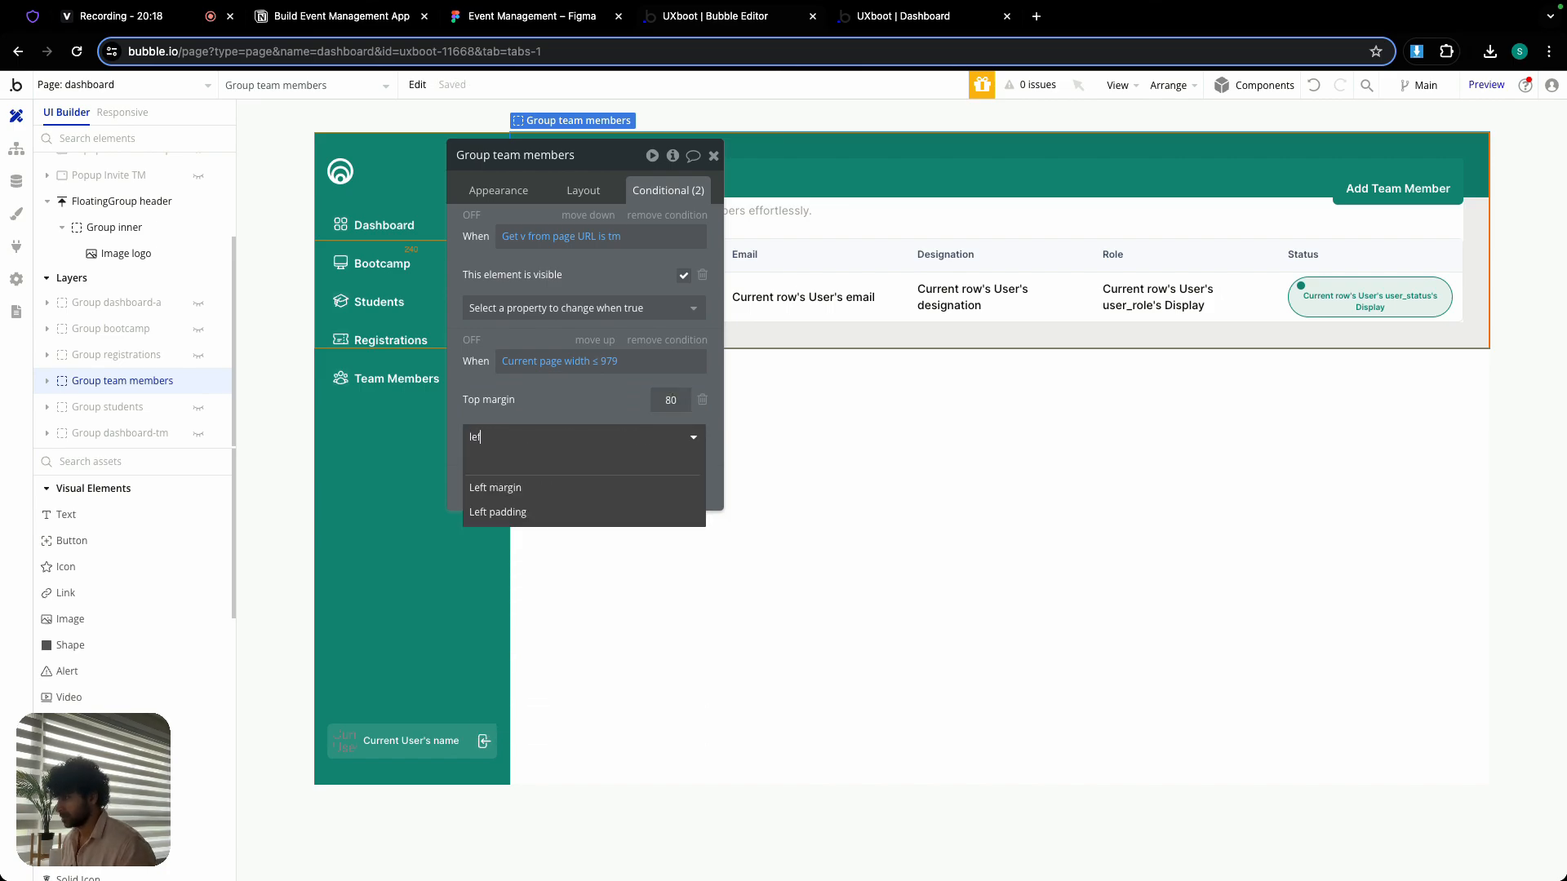
{"action": "left_click", "coordinate": [637, 463]}
{"action": "left_click", "coordinate": [669, 400]}
{"action": "type", "text": "0"}
- Hide Group team members, reveal Group students, and add a second condition to it for Current page width ≤ 979
{"action": "left_click", "coordinate": [200, 382]}
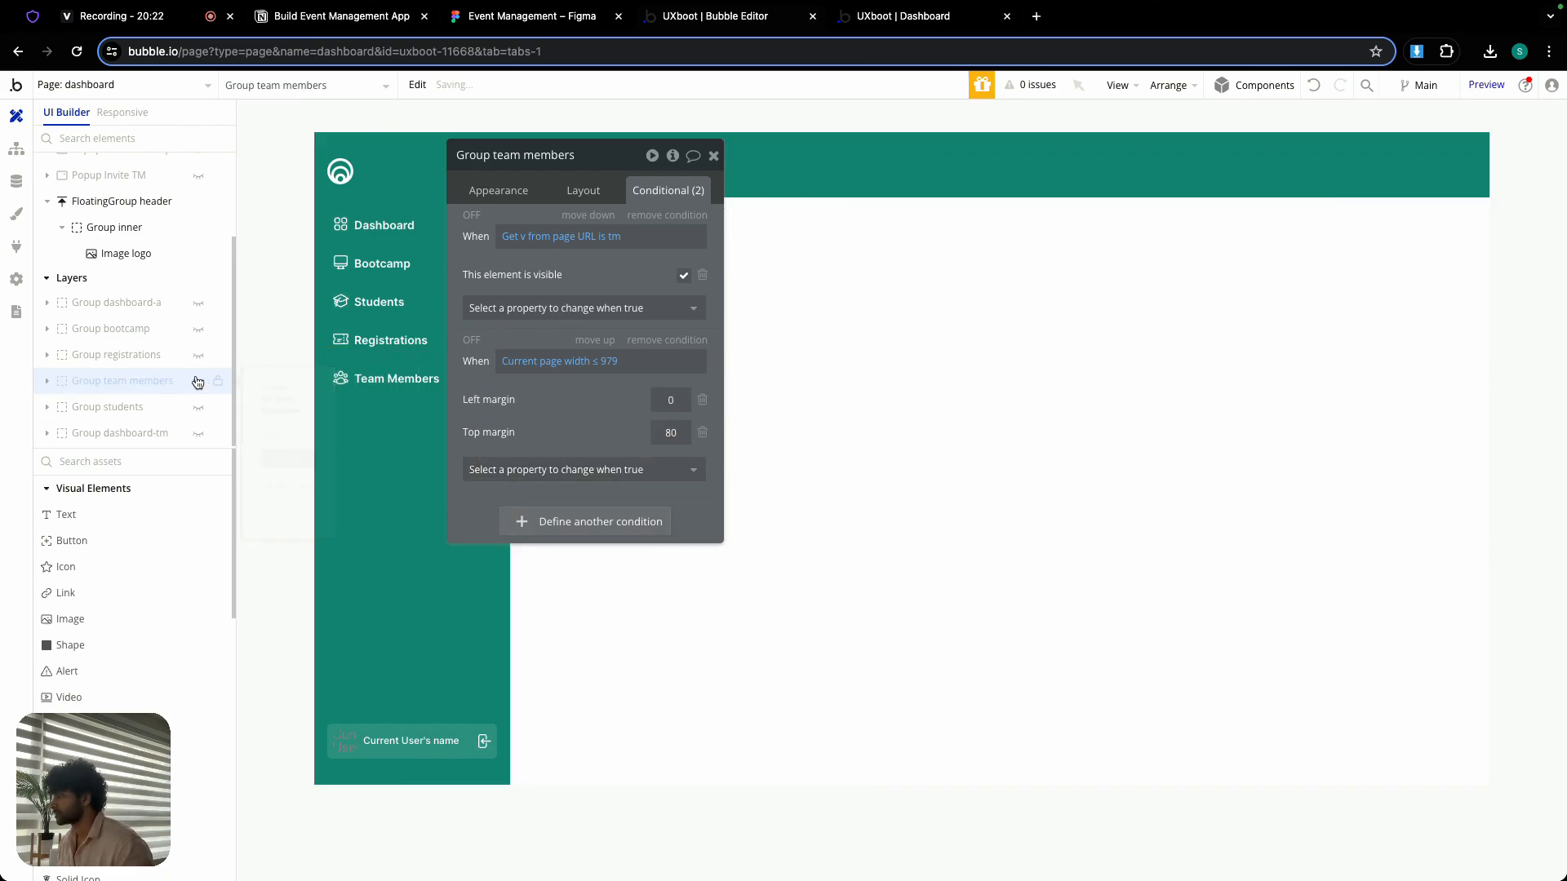
{"action": "left_click", "coordinate": [199, 407]}
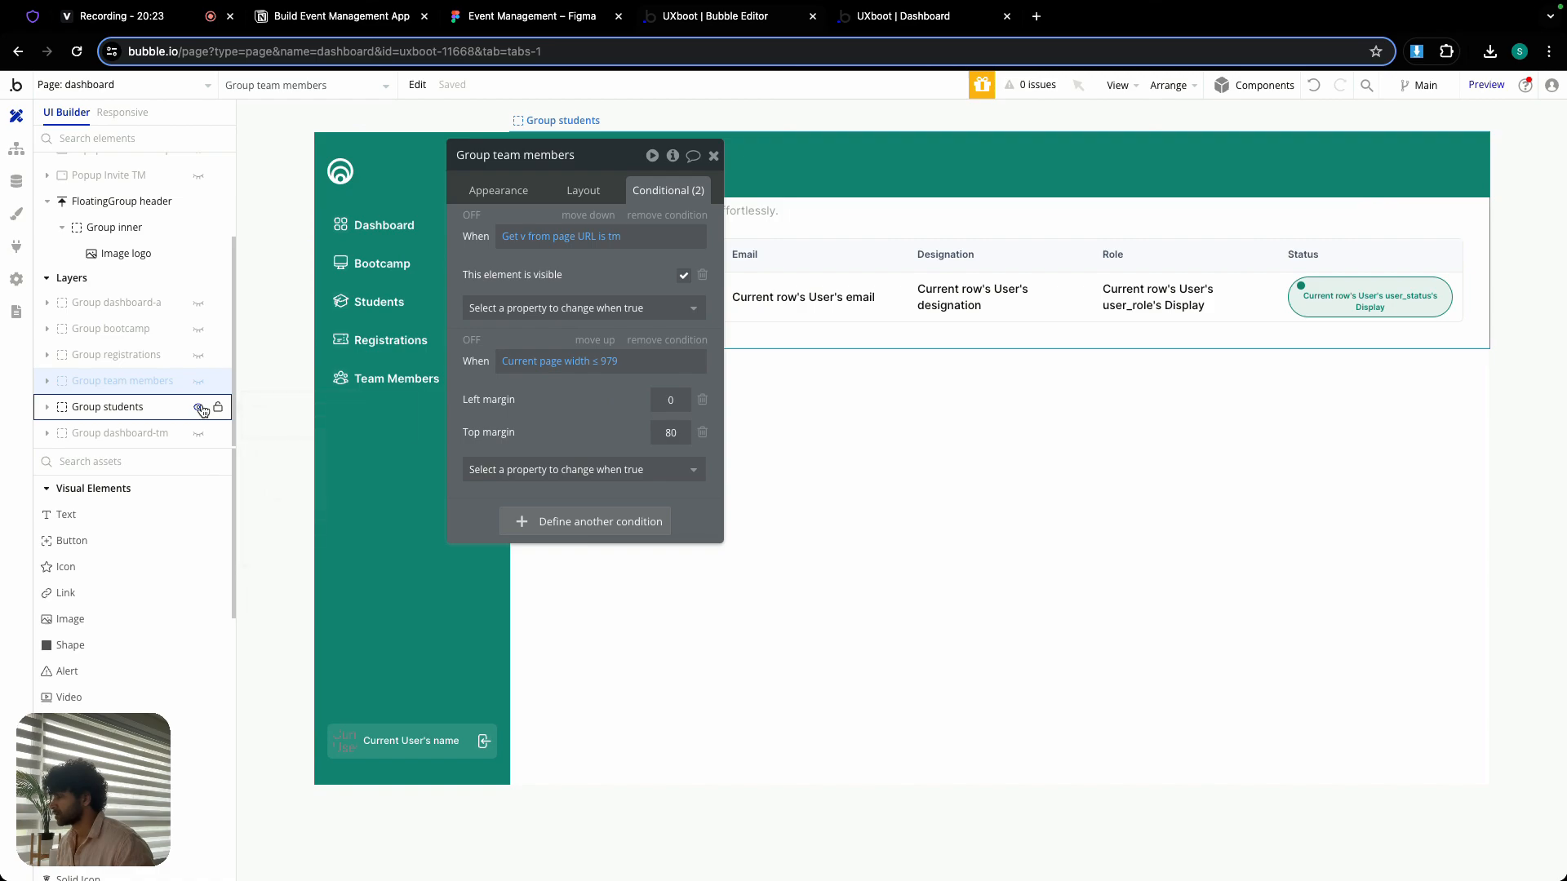
{"action": "left_click", "coordinate": [115, 407]}
{"action": "left_click", "coordinate": [603, 360]}
{"action": "right_click", "coordinate": [529, 365]}
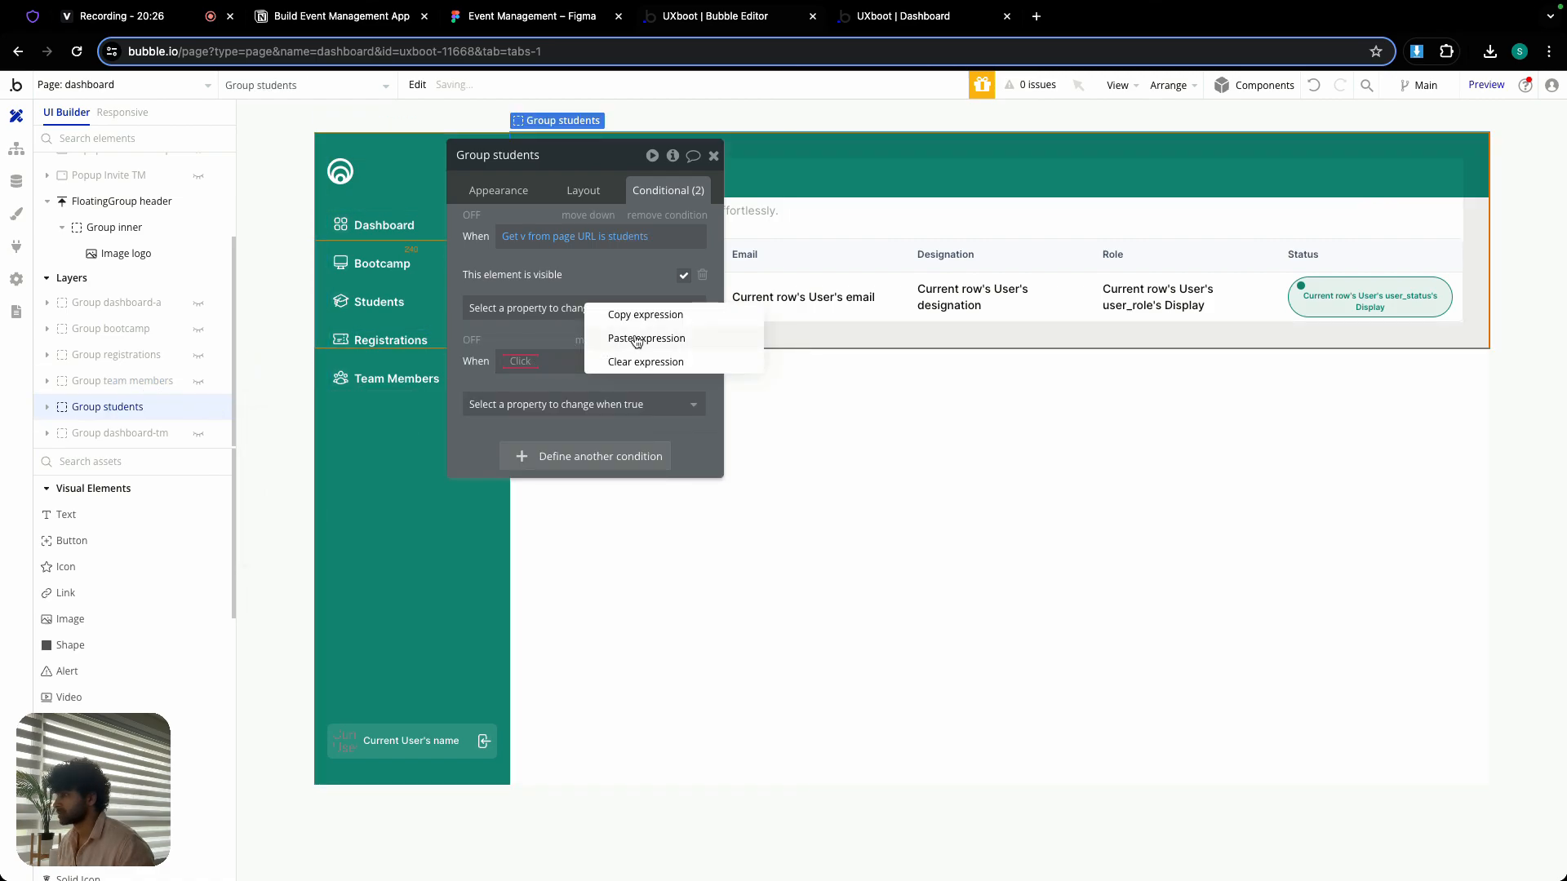
{"action": "left_click", "coordinate": [633, 338]}
- Make Group students' page-width condition set the top margin to 80 and the left margin to 0
{"action": "left_click", "coordinate": [606, 406]}
{"action": "type", "text": "top"}
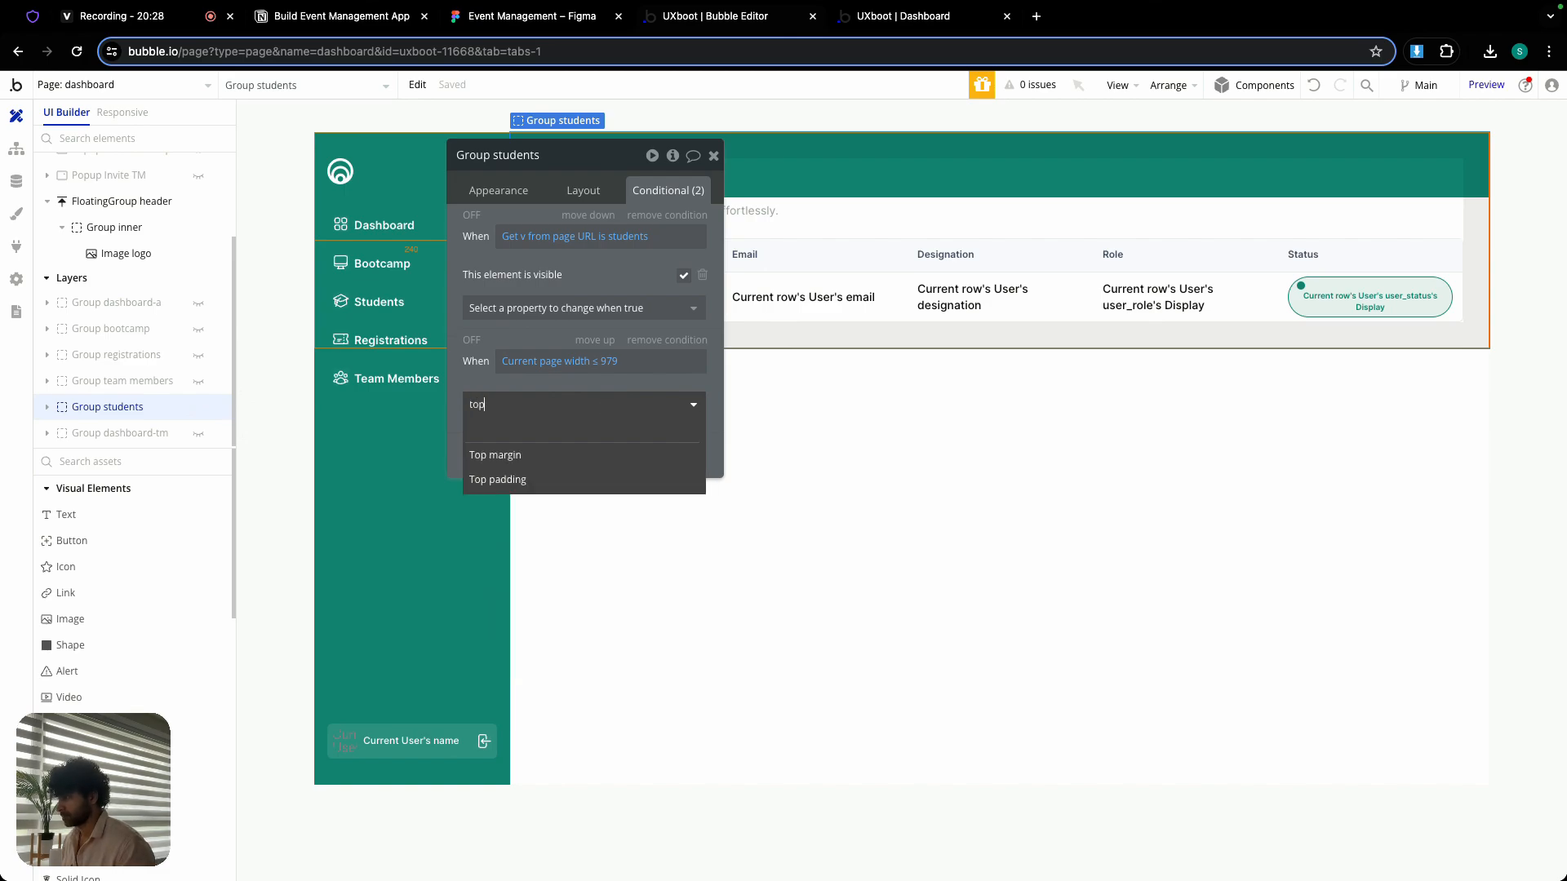
{"action": "left_click", "coordinate": [580, 449]}
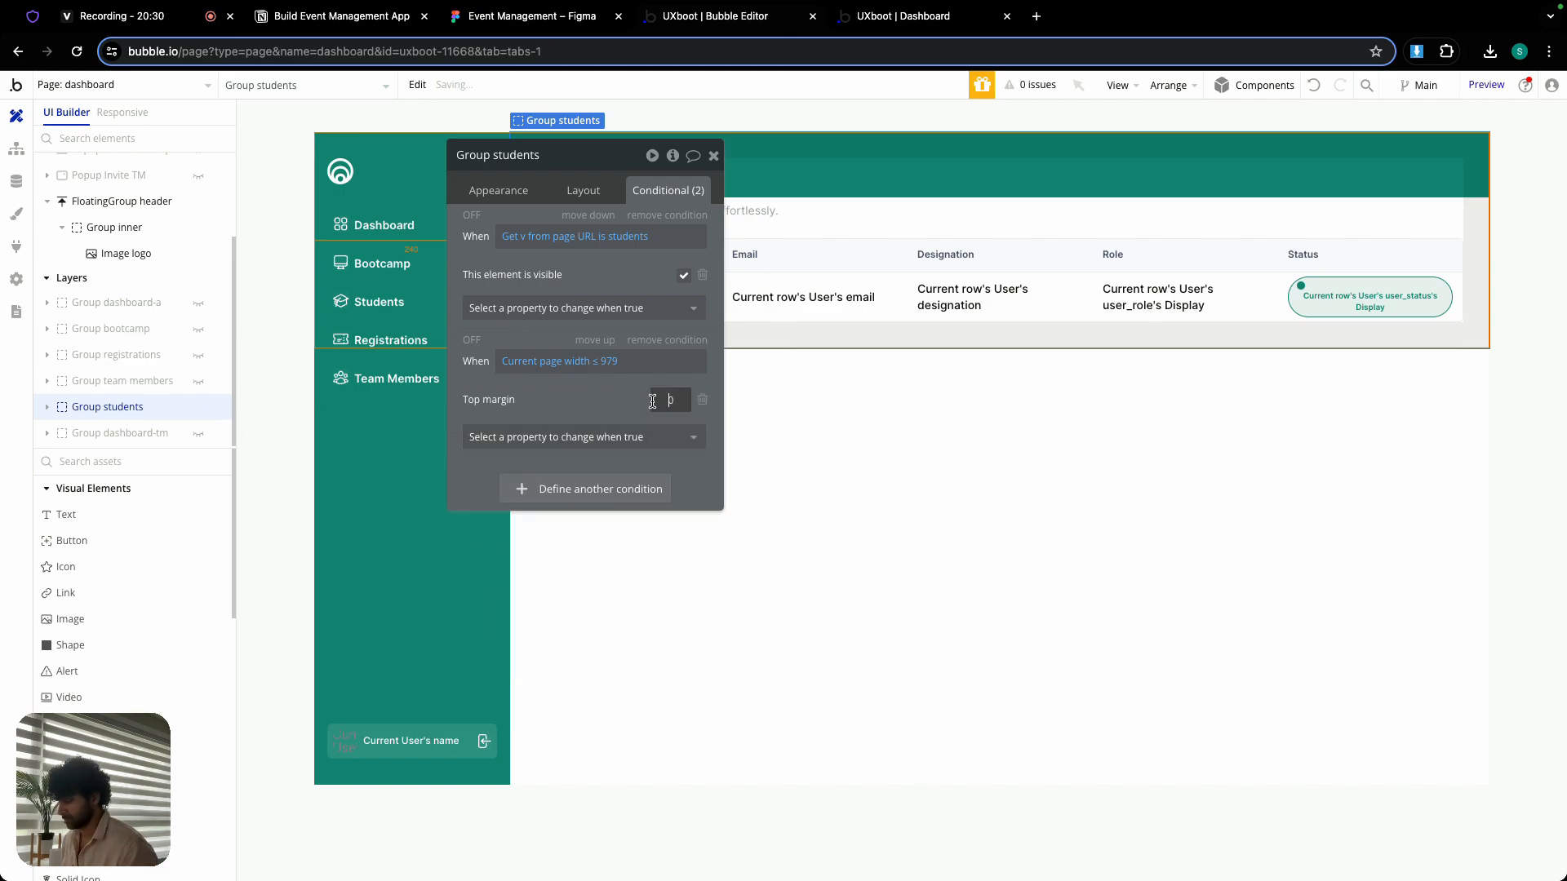
{"action": "type", "text": "80"}
{"action": "left_click", "coordinate": [602, 441]}
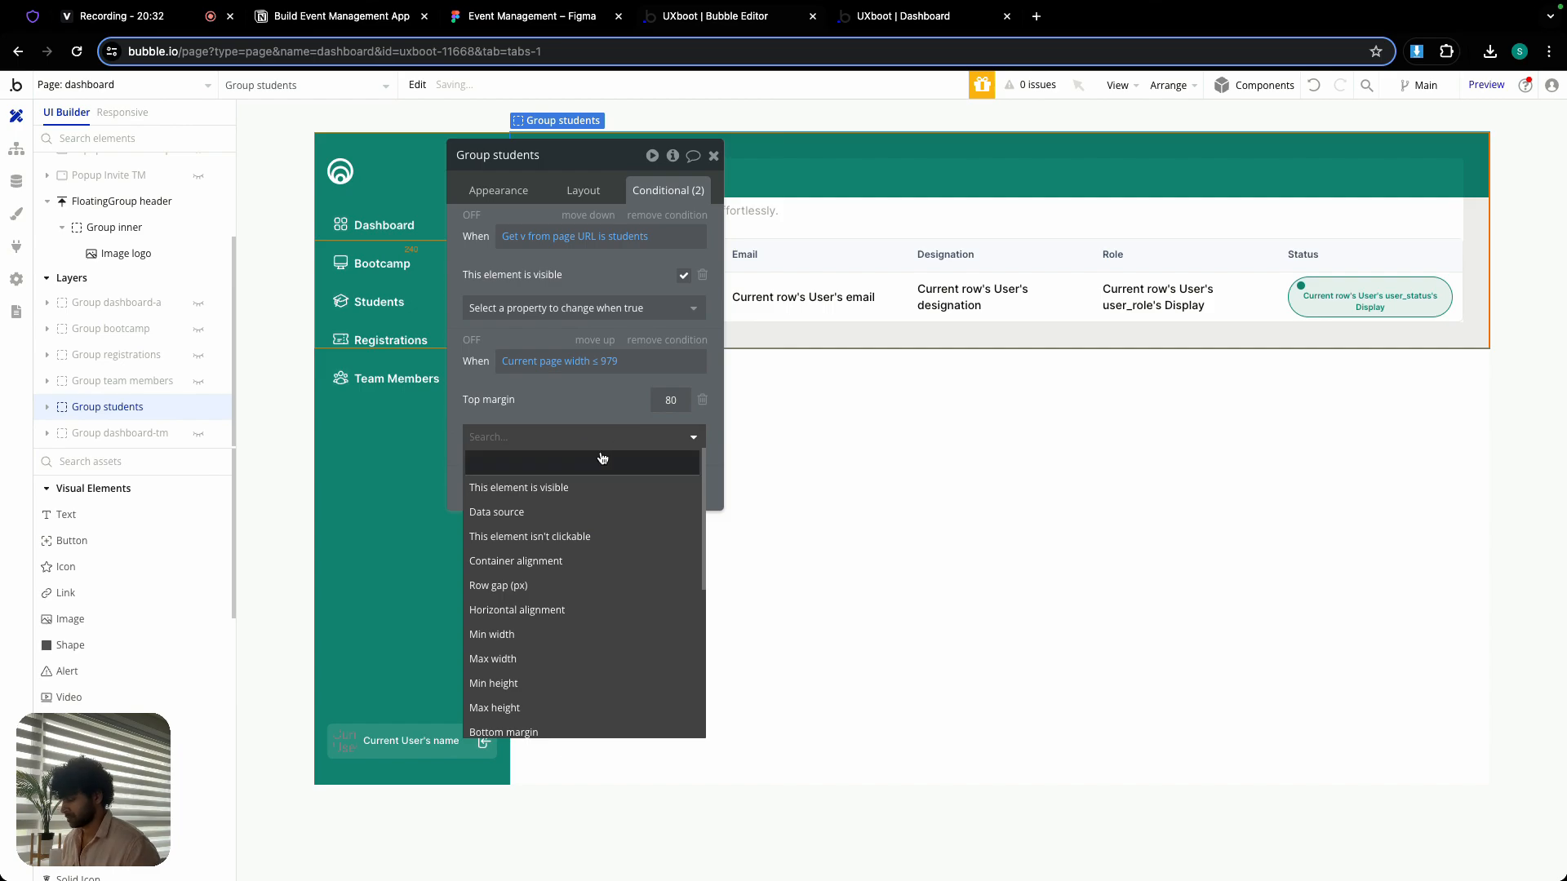
{"action": "type", "text": "left"}
{"action": "left_click", "coordinate": [577, 486]}
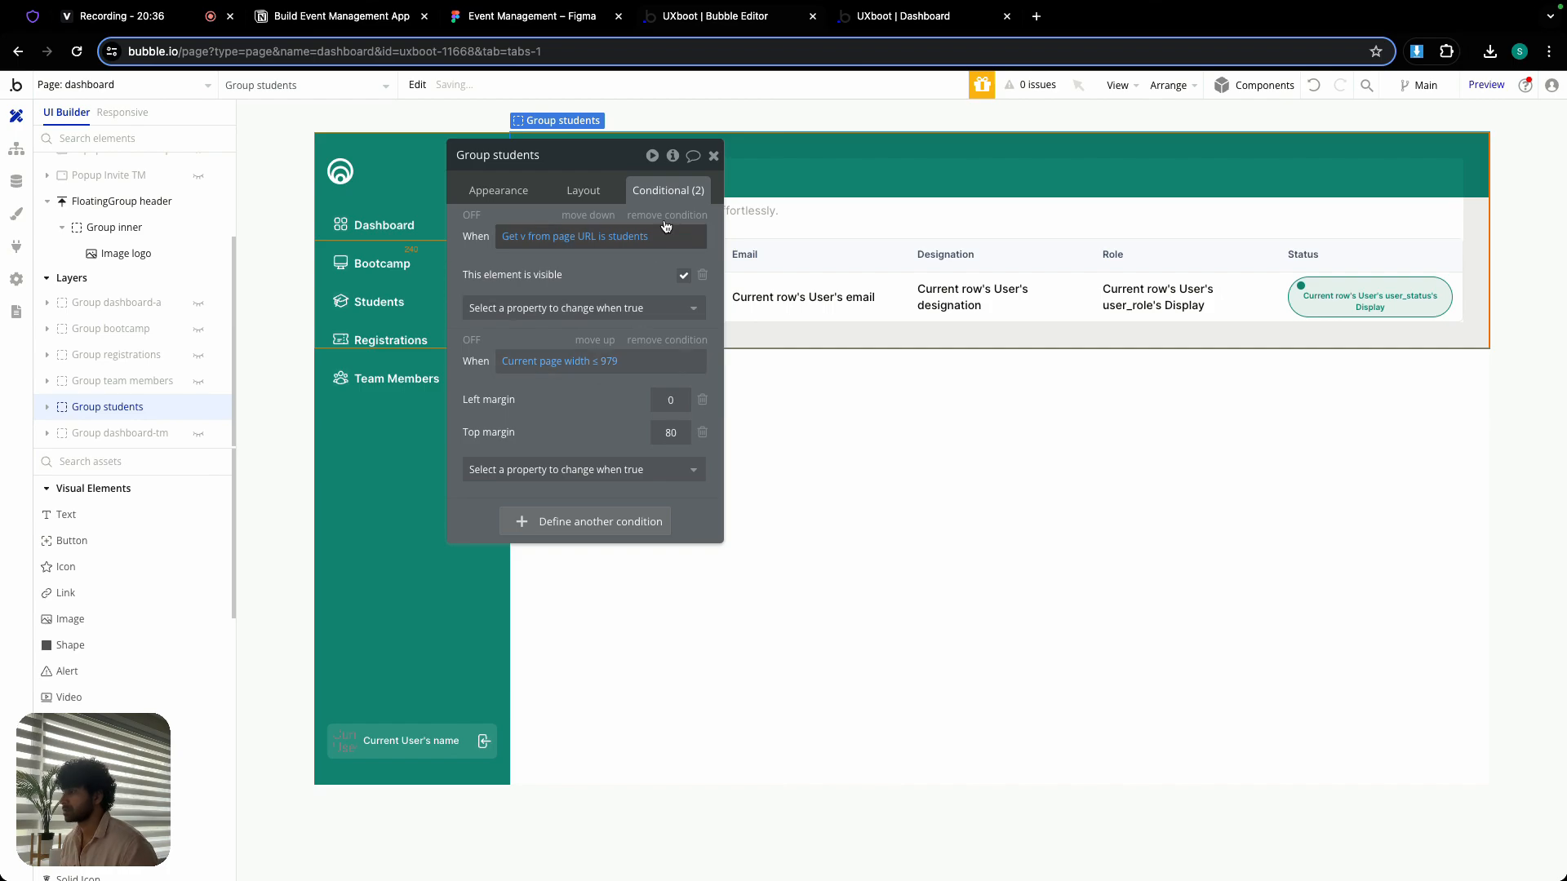
{"action": "left_click", "coordinate": [713, 156]}
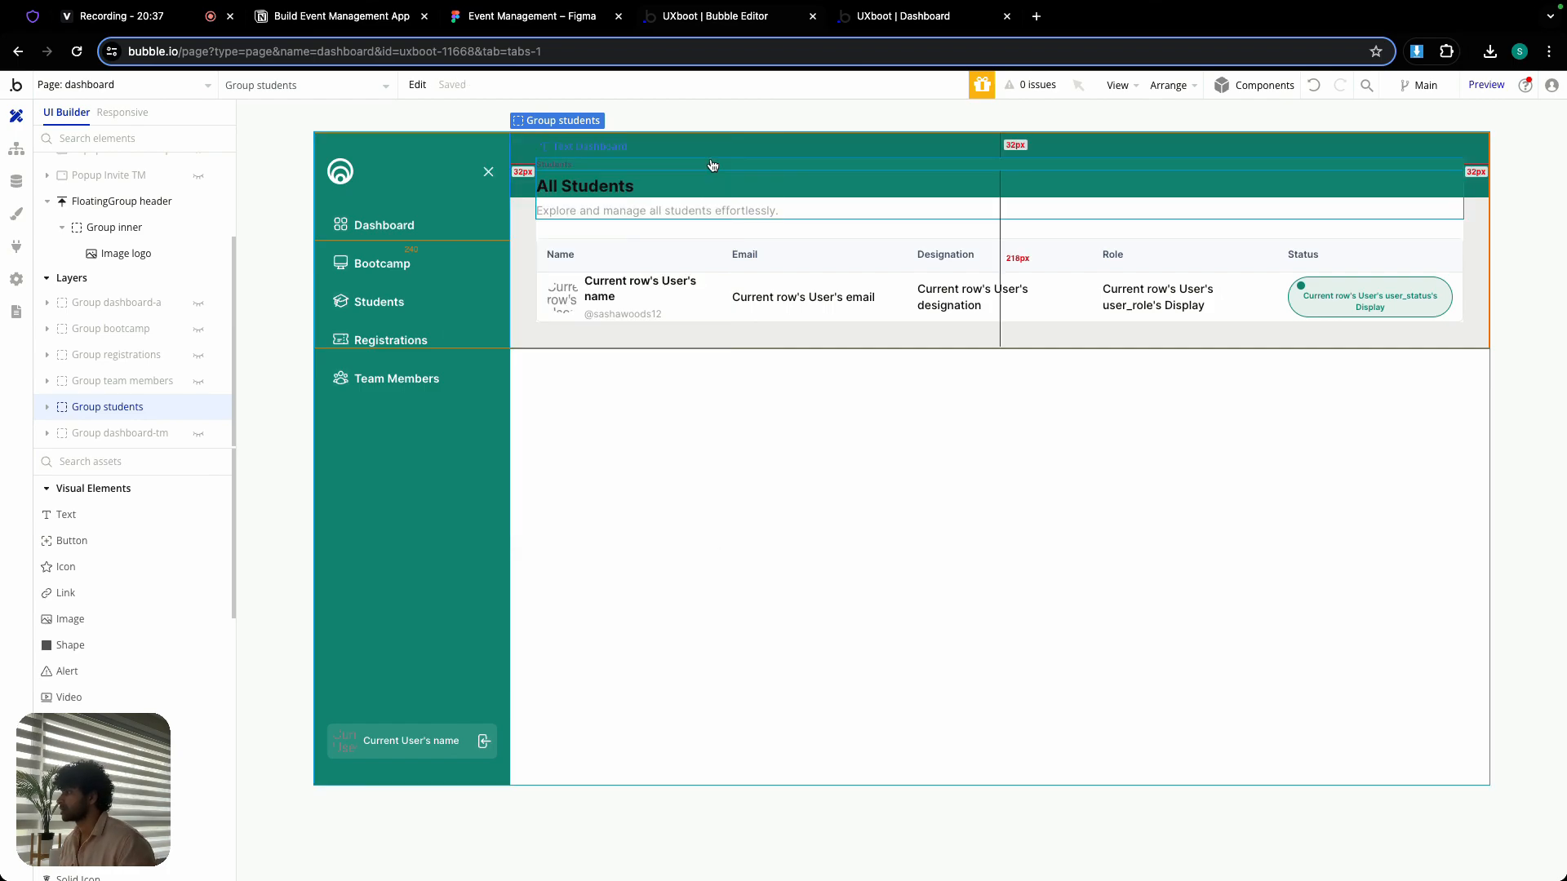
- Reveal Group dashboard-tm, hide Group students, and add a second condition to Group dashboard-tm for Current page width ≤ 979
{"action": "left_click", "coordinate": [198, 433]}
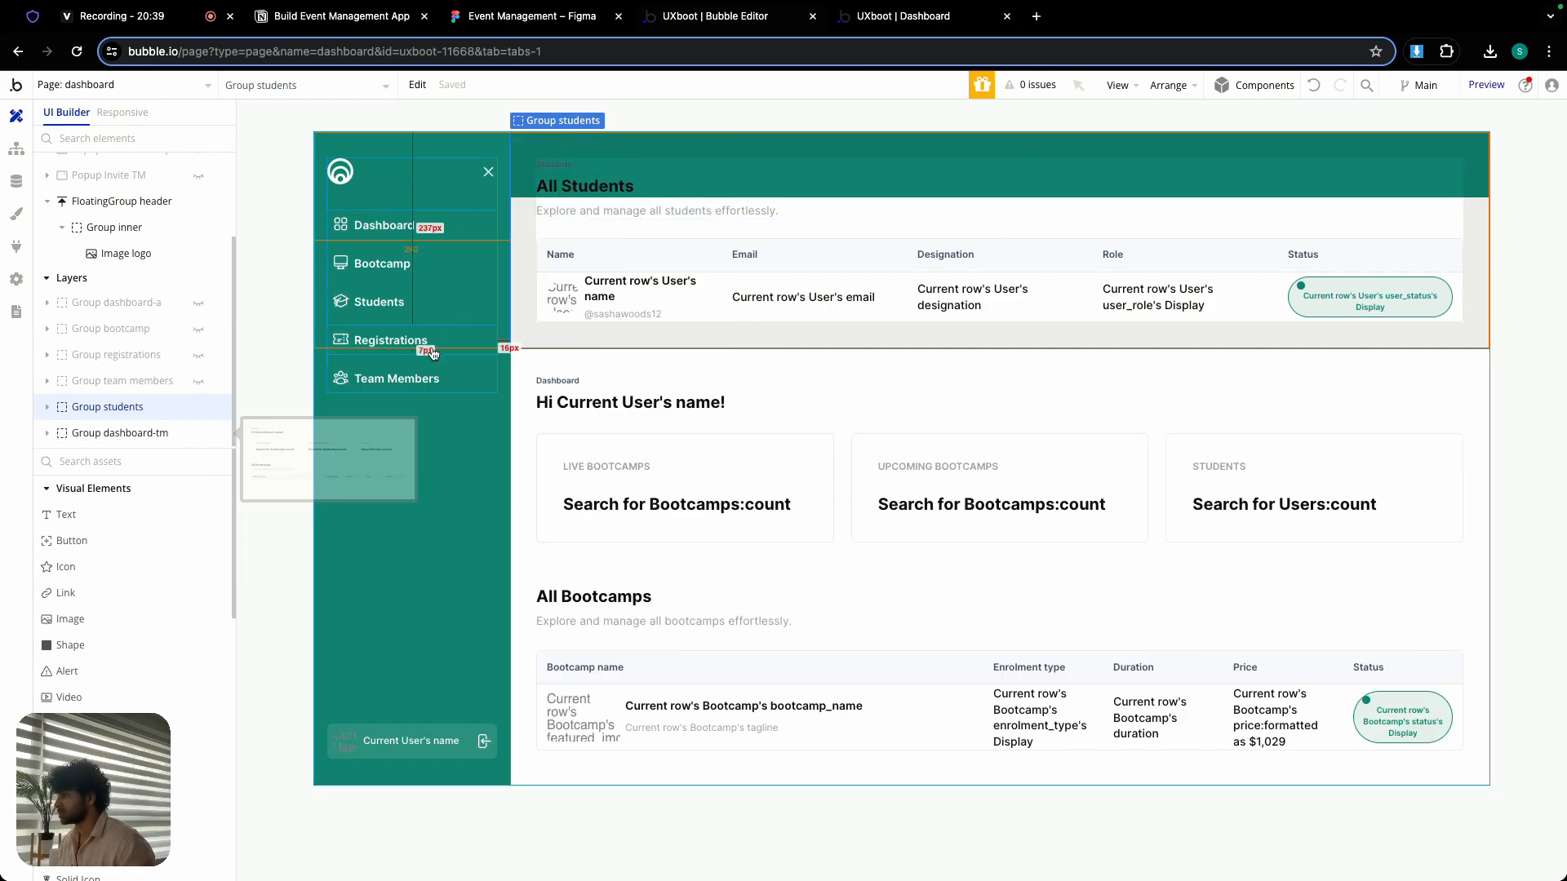
{"action": "left_click", "coordinate": [198, 408]}
{"action": "left_click", "coordinate": [147, 434]}
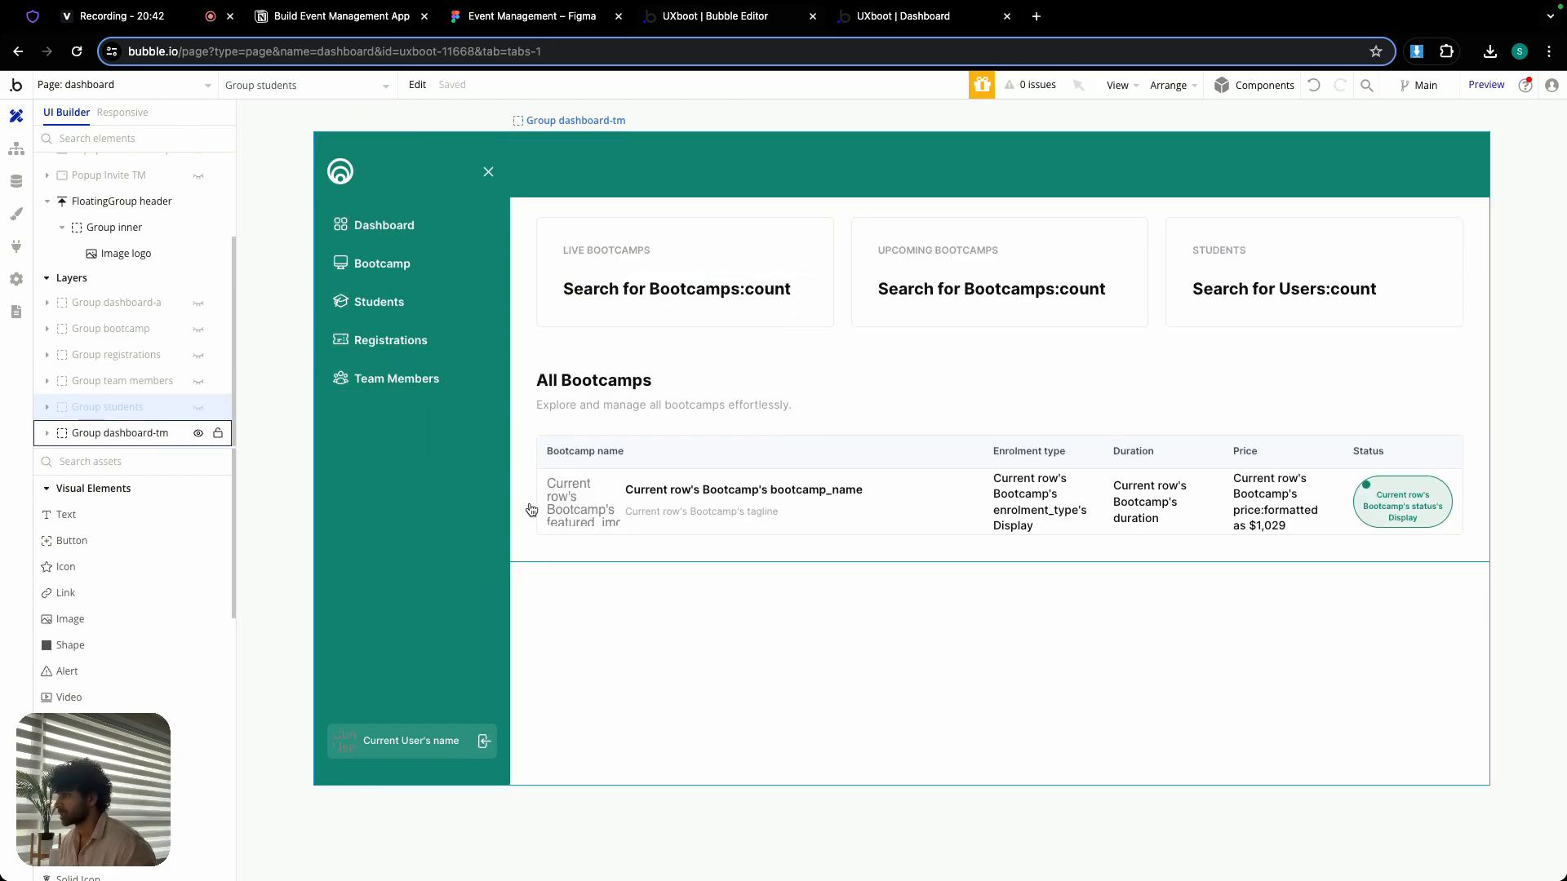
{"action": "right_click", "coordinate": [537, 364]}
{"action": "left_click", "coordinate": [637, 335]}
- Make Group dashboard-tm's page-width condition set the top margin to 80 and the left margin to 0
{"action": "left_click", "coordinate": [584, 404]}
{"action": "type", "text": "top"}
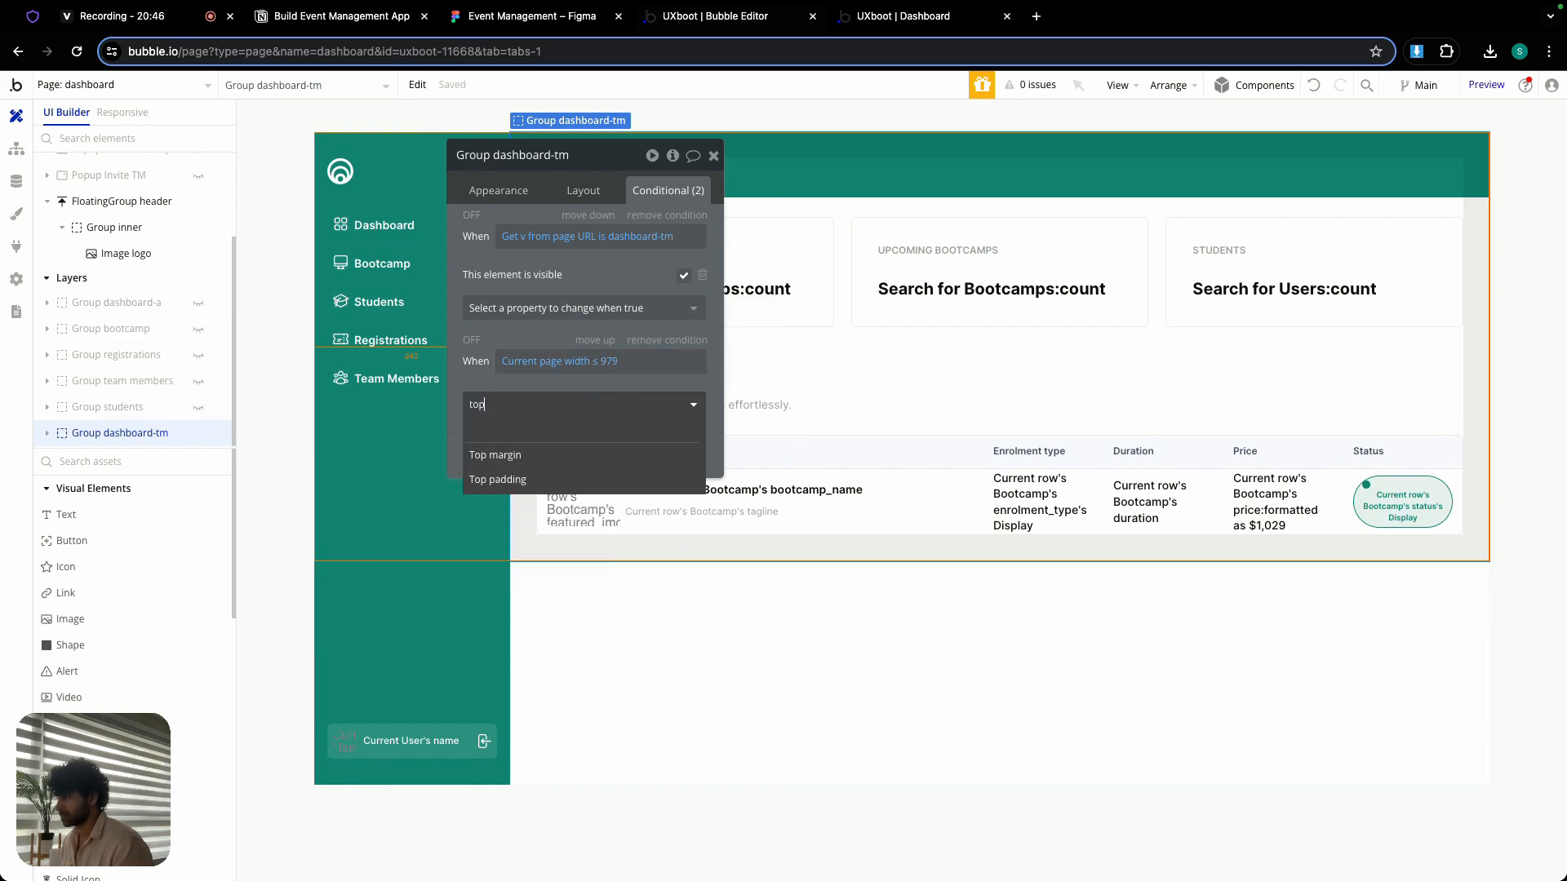
{"action": "left_click", "coordinate": [584, 455]}
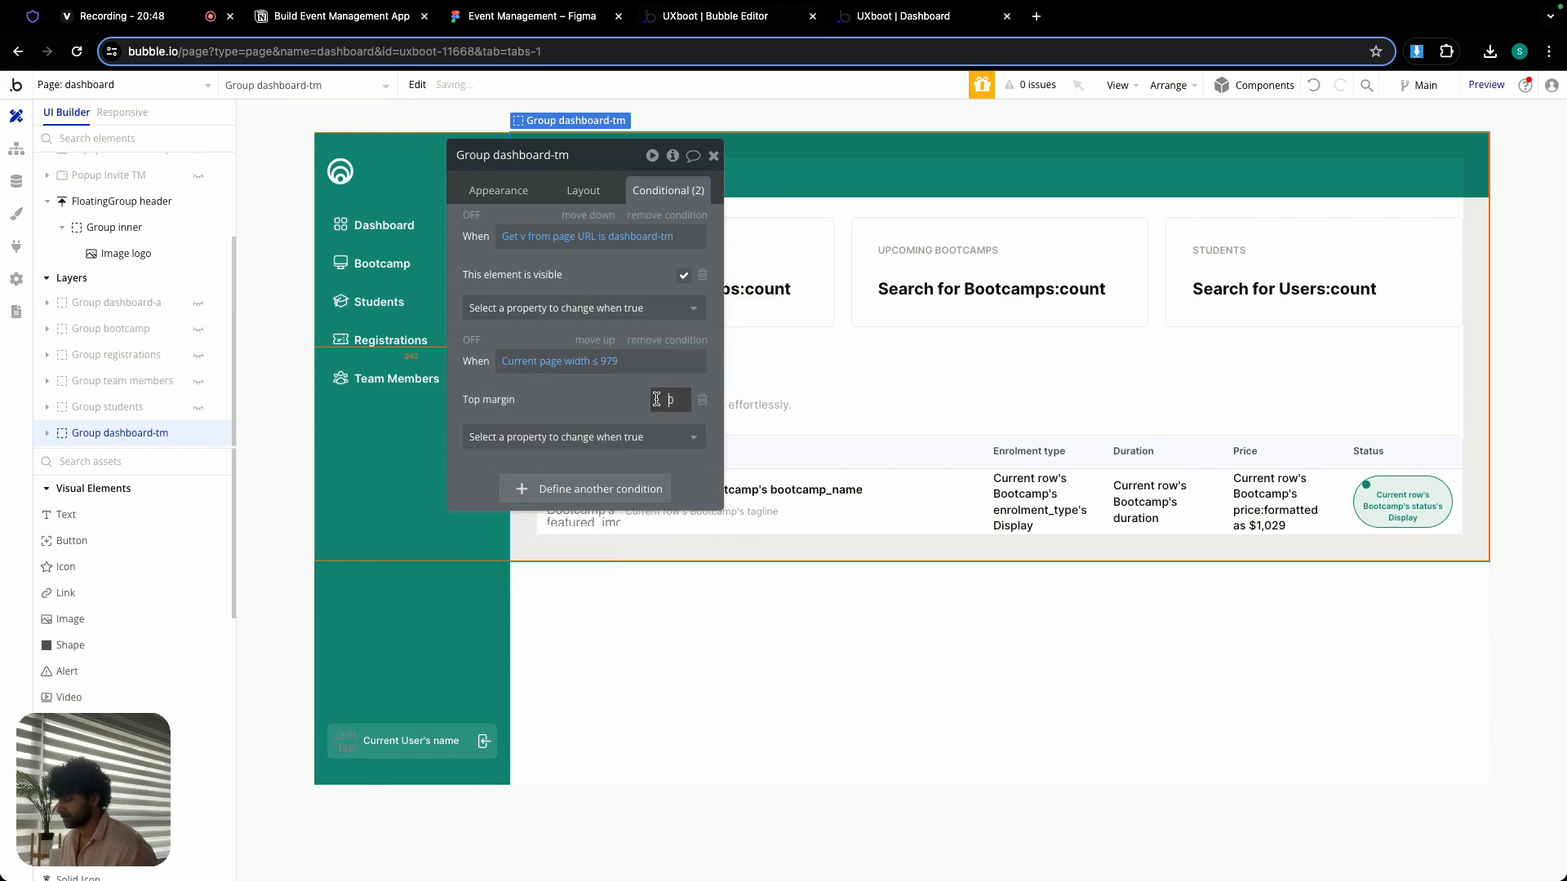
{"action": "type", "text": "8"}
{"action": "left_click", "coordinate": [584, 437]}
{"action": "type", "text": "left"}
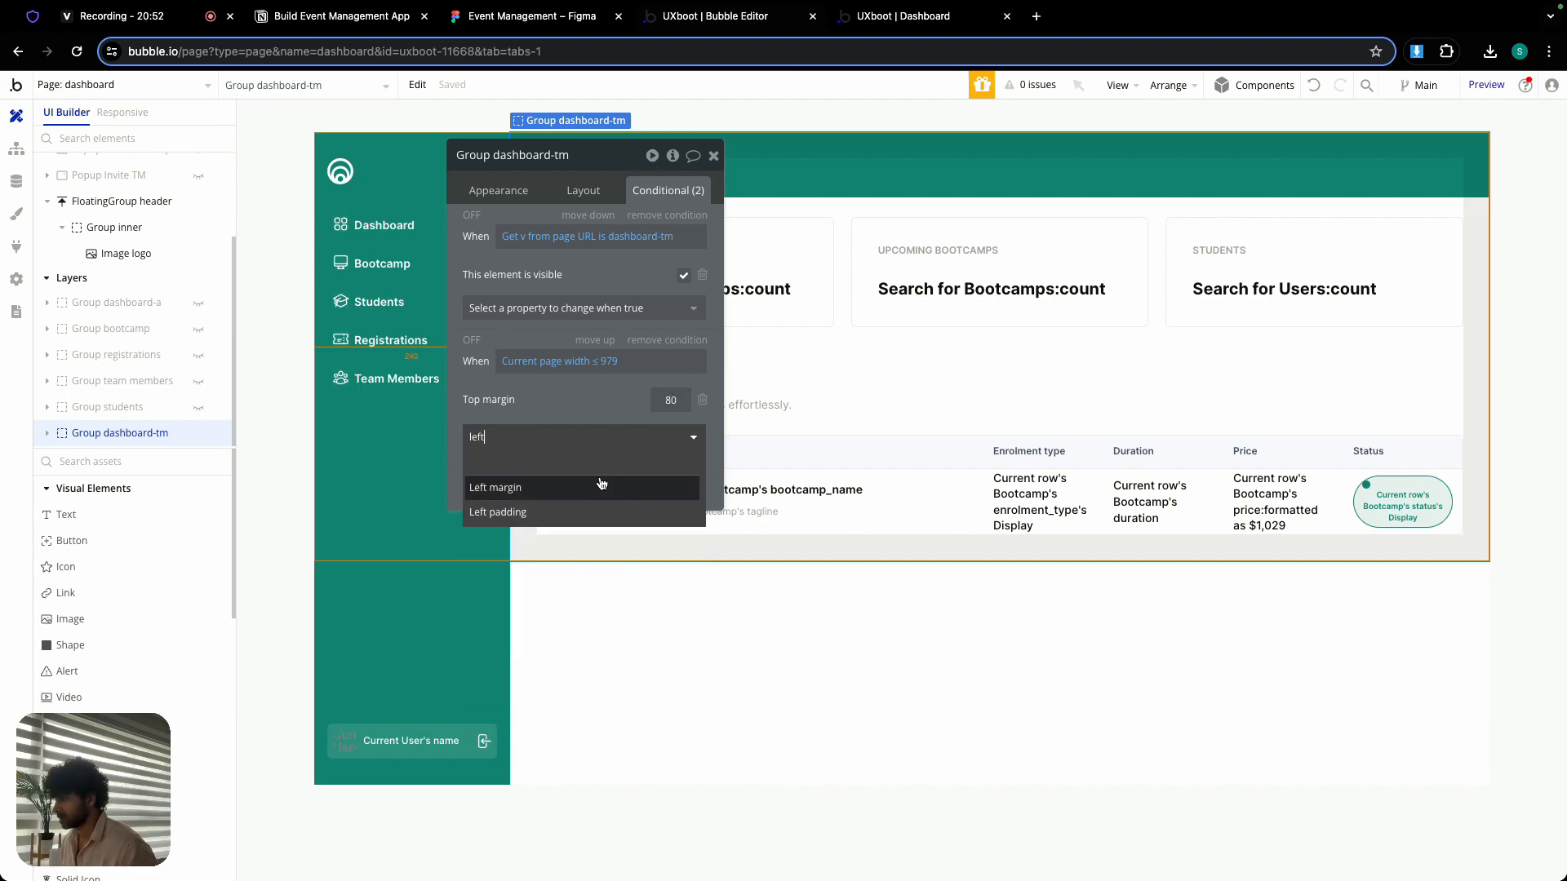
{"action": "left_click", "coordinate": [496, 487]}
{"action": "type", "text": "0"}
{"action": "left_click", "coordinate": [713, 155]}
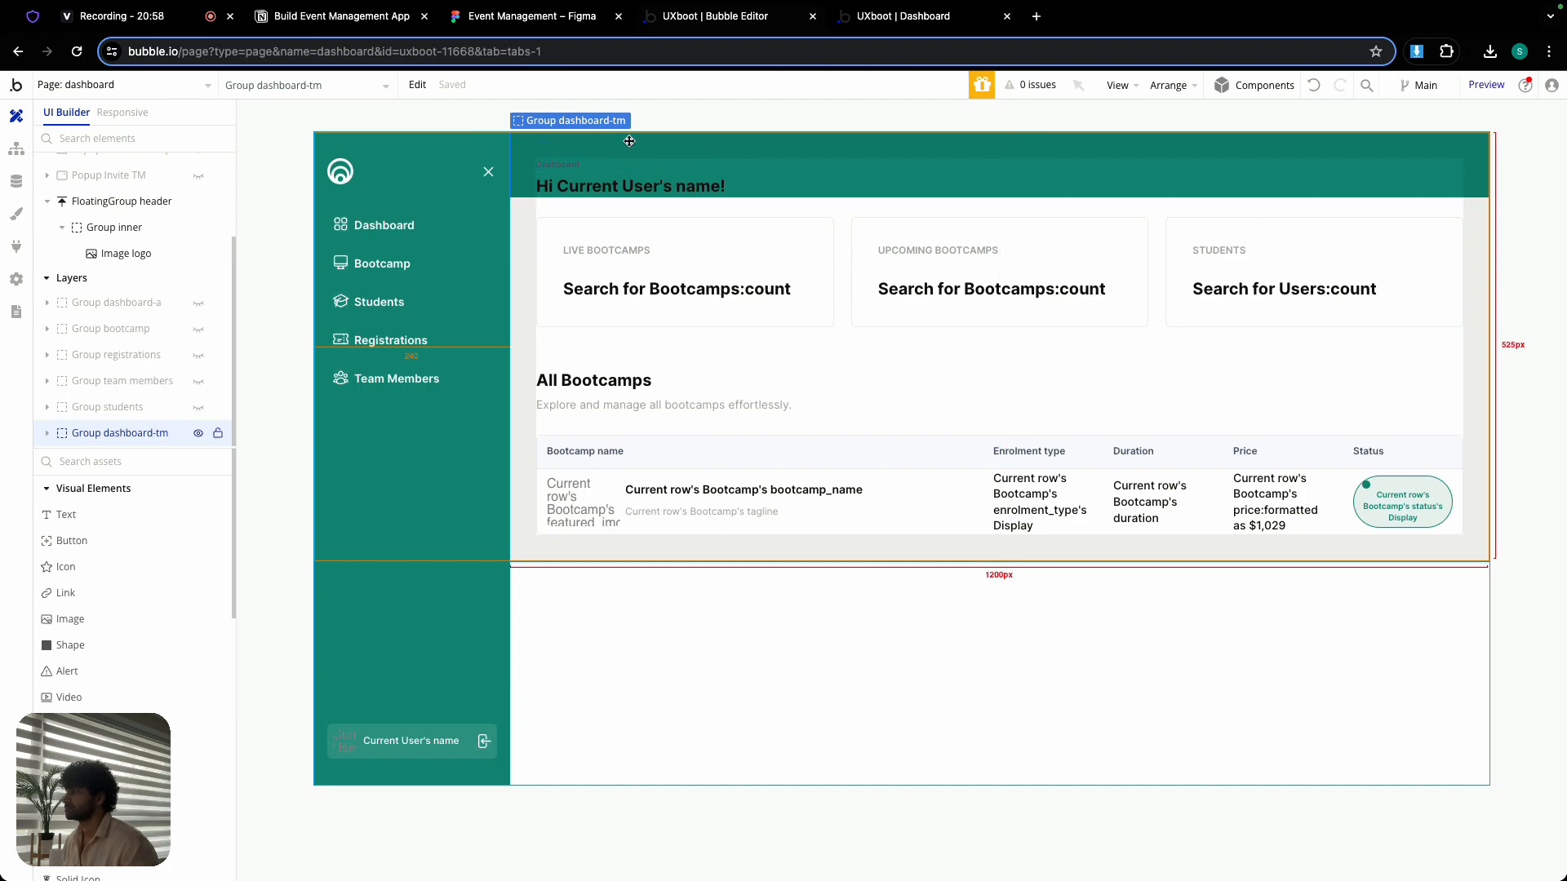
- Show Group dashboard-a instead of Group dashboard-tm and add a condition to Group card1 for Current page width ≤ 979
{"action": "left_click", "coordinate": [198, 433]}
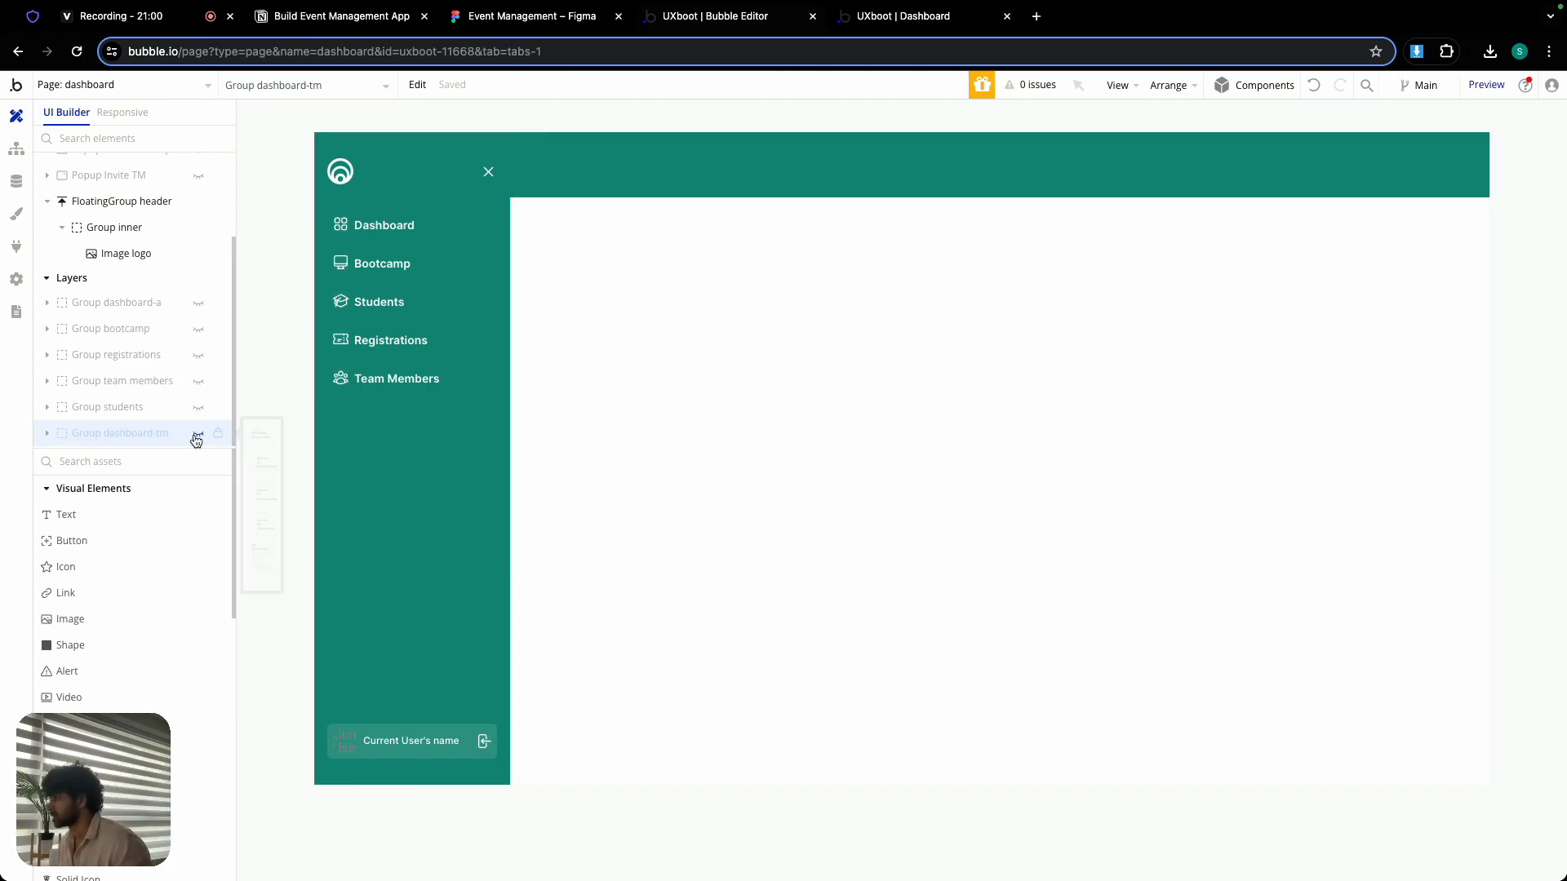
{"action": "left_click", "coordinate": [199, 303]}
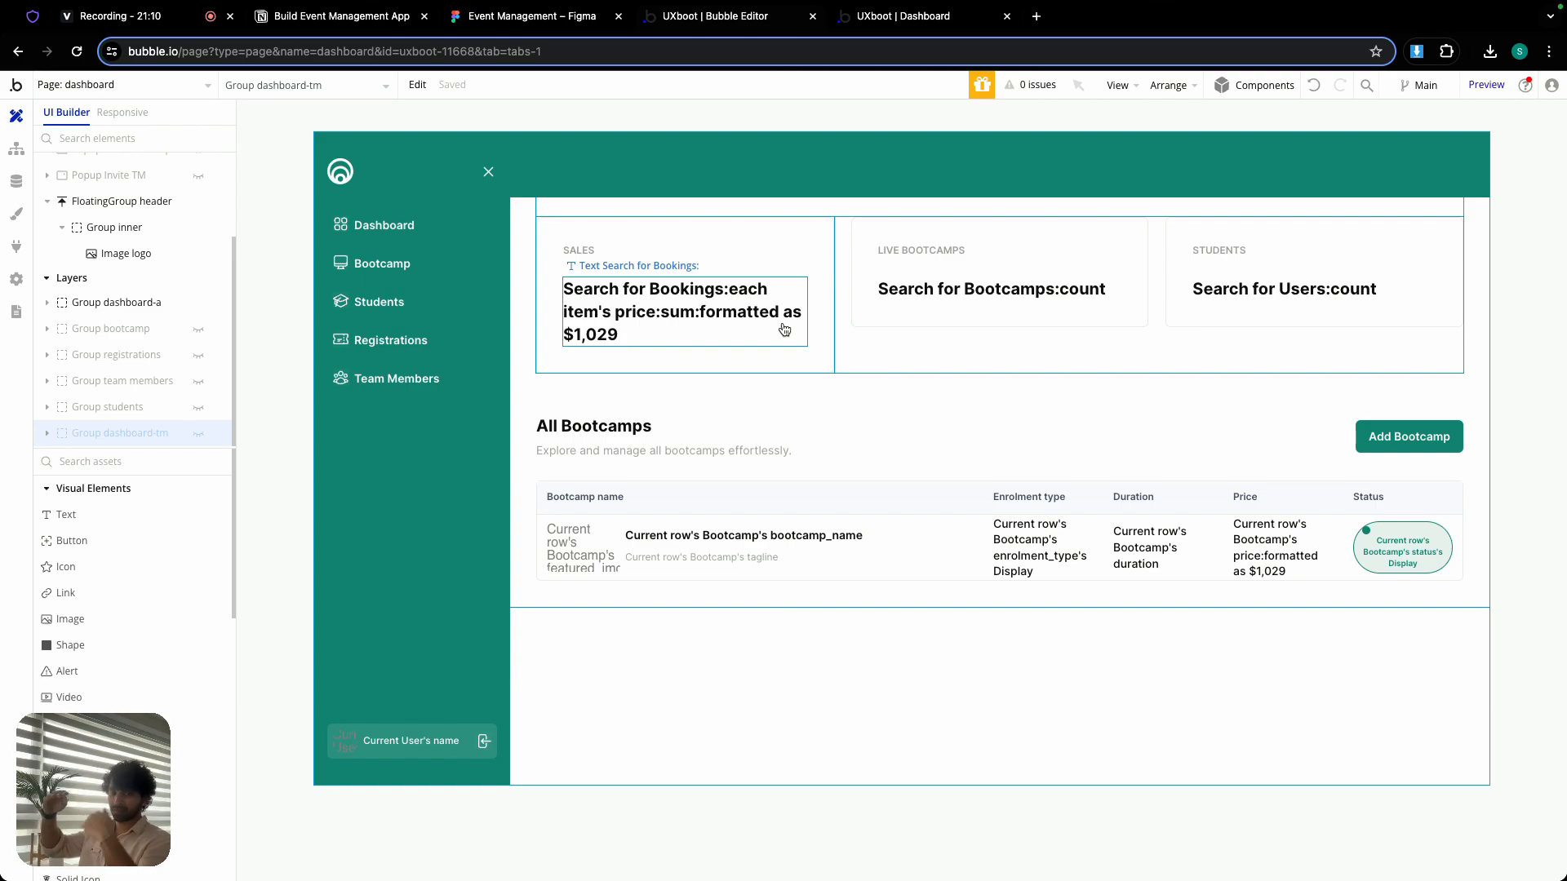
{"action": "double_click", "coordinate": [778, 231]}
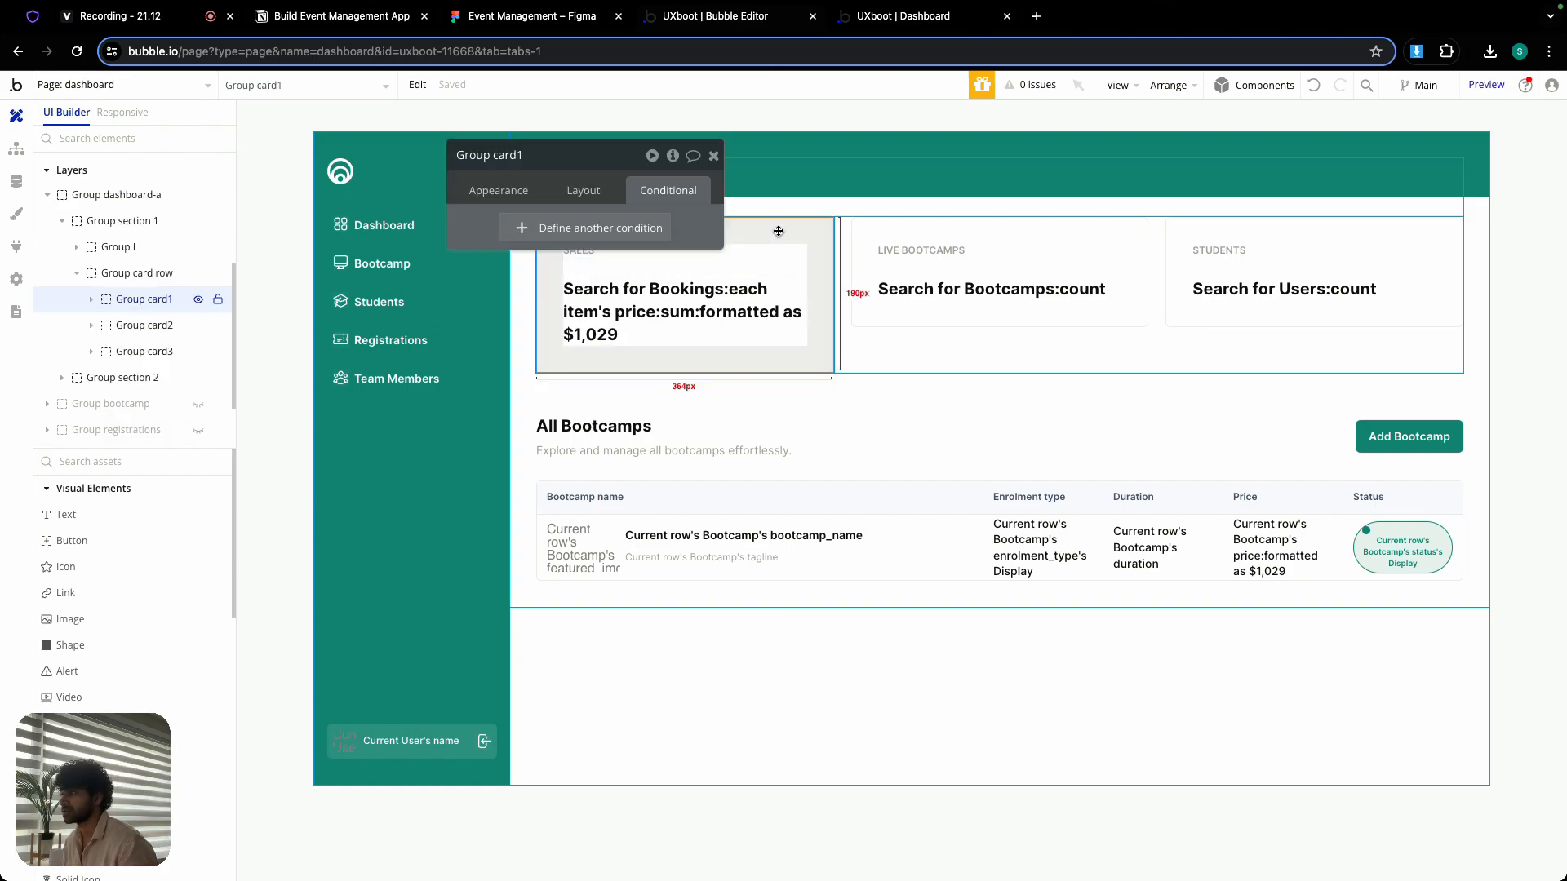
{"action": "left_click", "coordinate": [612, 227]}
{"action": "right_click", "coordinate": [552, 237]}
{"action": "left_click", "coordinate": [646, 226]}
{"action": "left_click", "coordinate": [584, 279]}
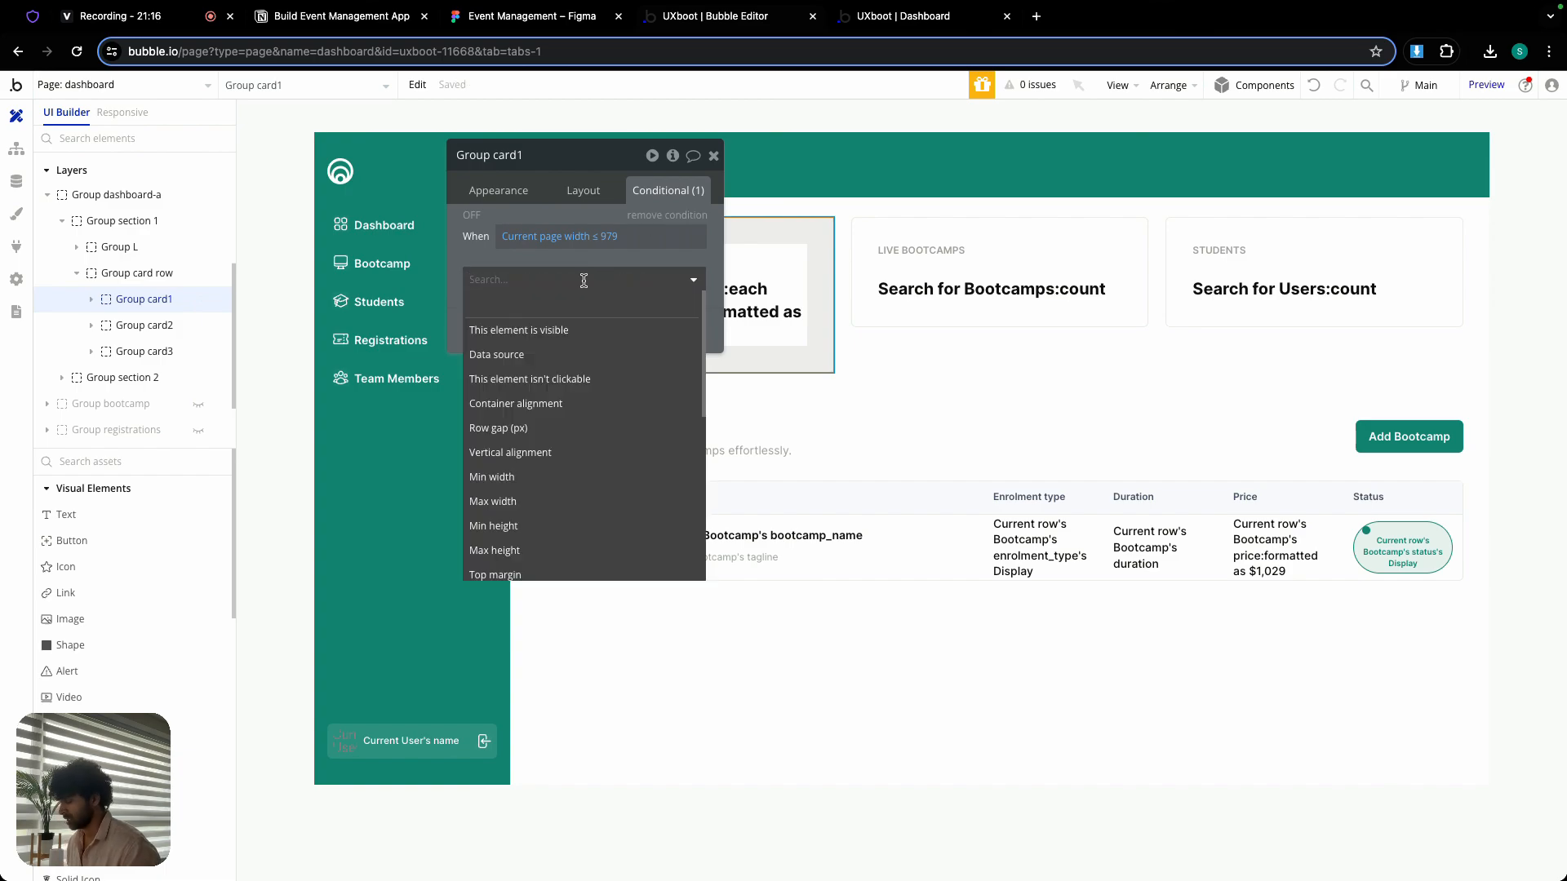
{"action": "left_click", "coordinate": [543, 501]}
{"action": "left_click", "coordinate": [644, 276]}
{"action": "left_click", "coordinate": [700, 277]}
- Make Group card1's page-width condition set the minimum width to 100%
{"action": "left_click", "coordinate": [639, 282]}
{"action": "type", "text": "min"}
{"action": "left_click", "coordinate": [572, 330]}
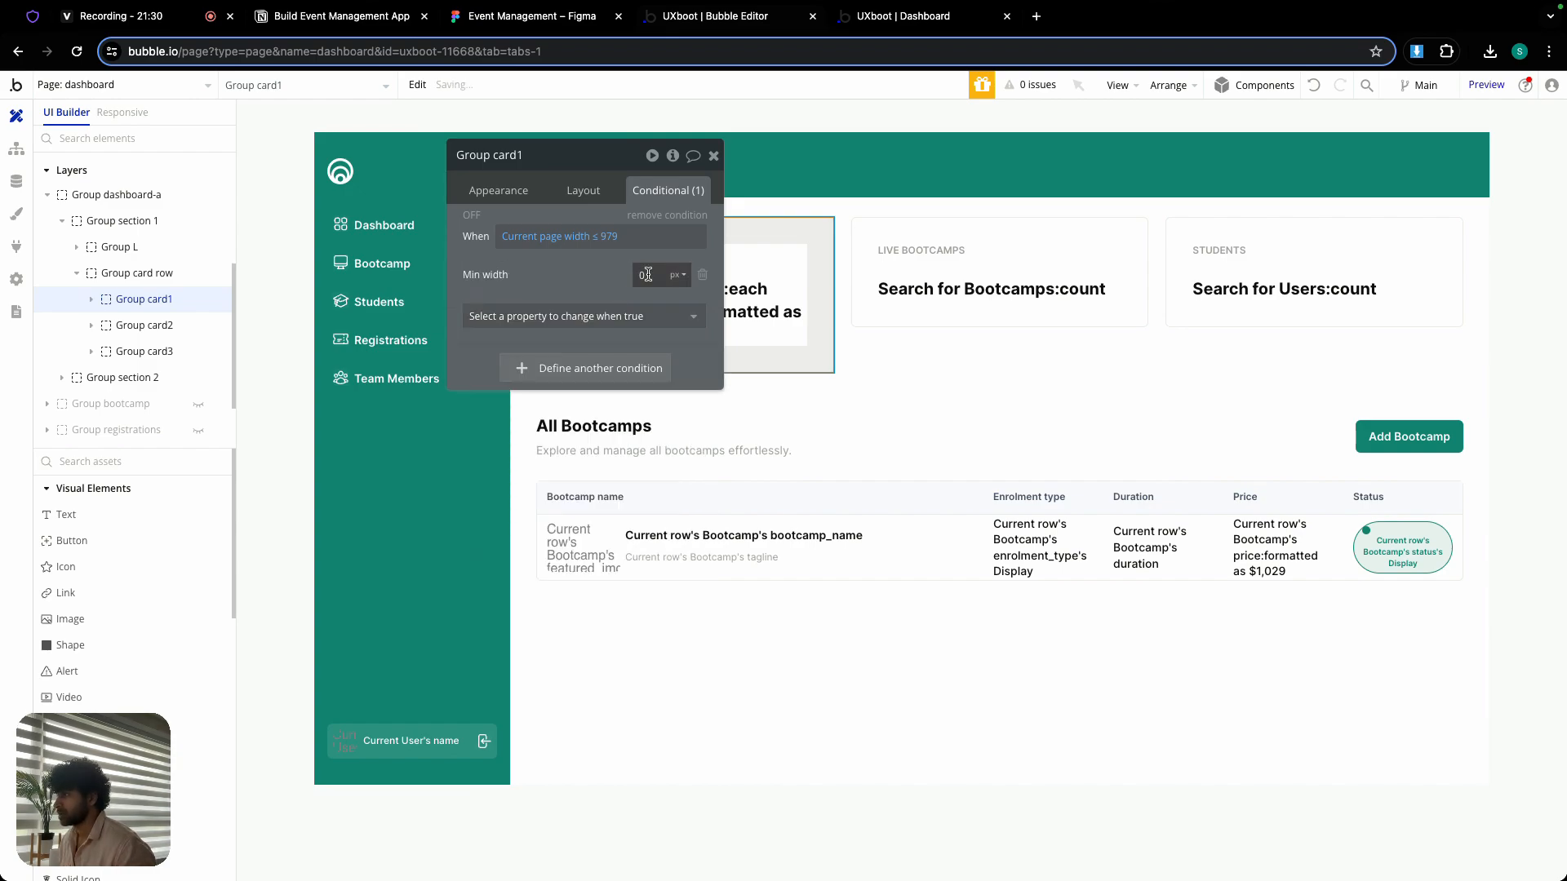
{"action": "type", "text": "100"}
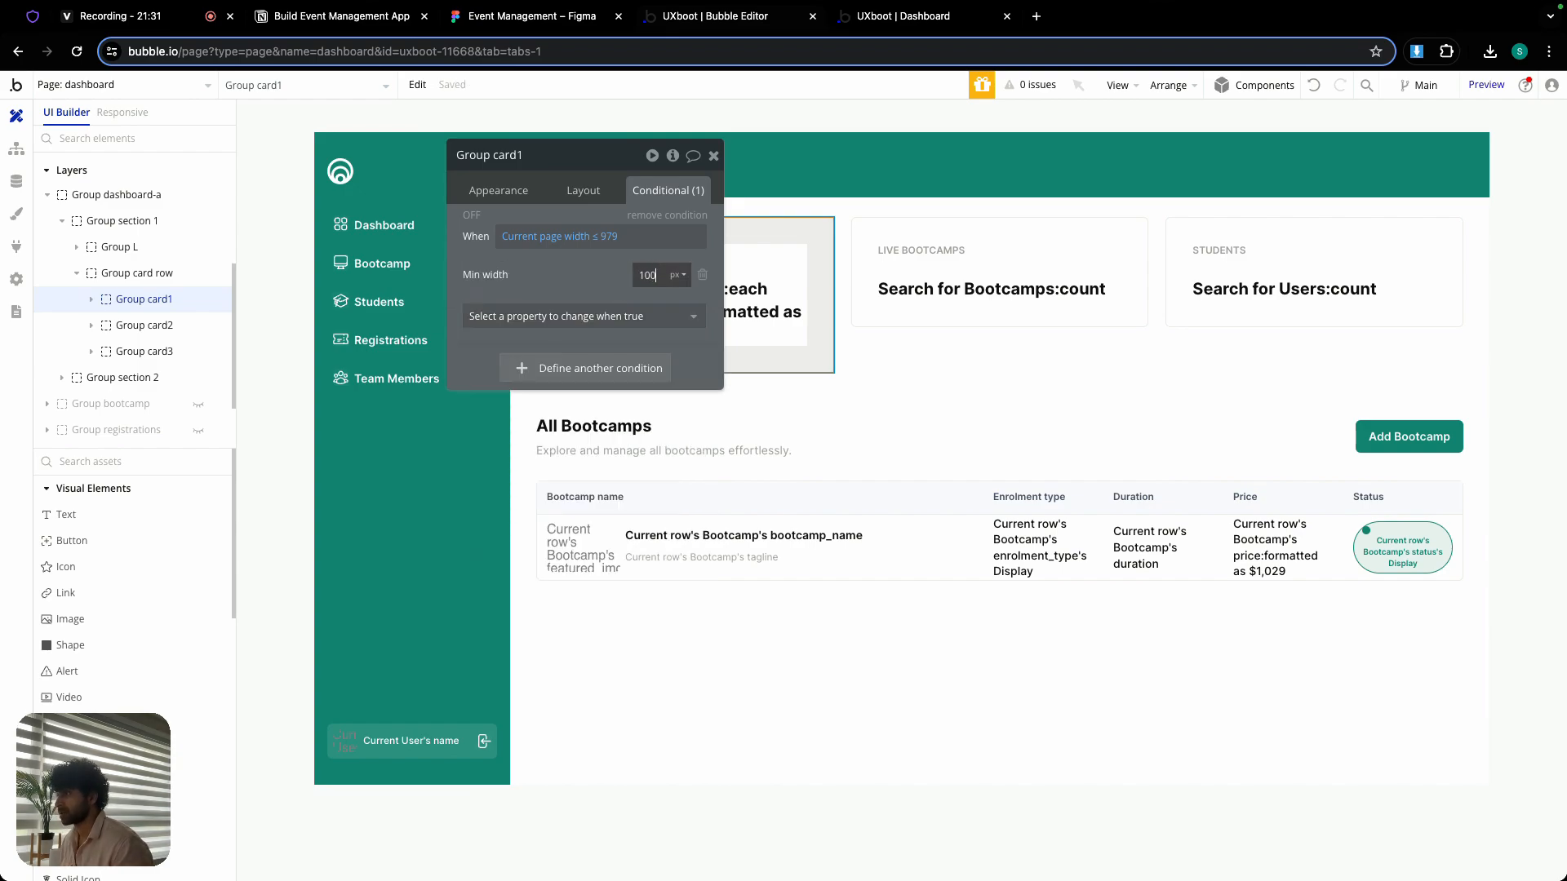
{"action": "left_click", "coordinate": [678, 275]}
{"action": "left_click", "coordinate": [680, 325]}
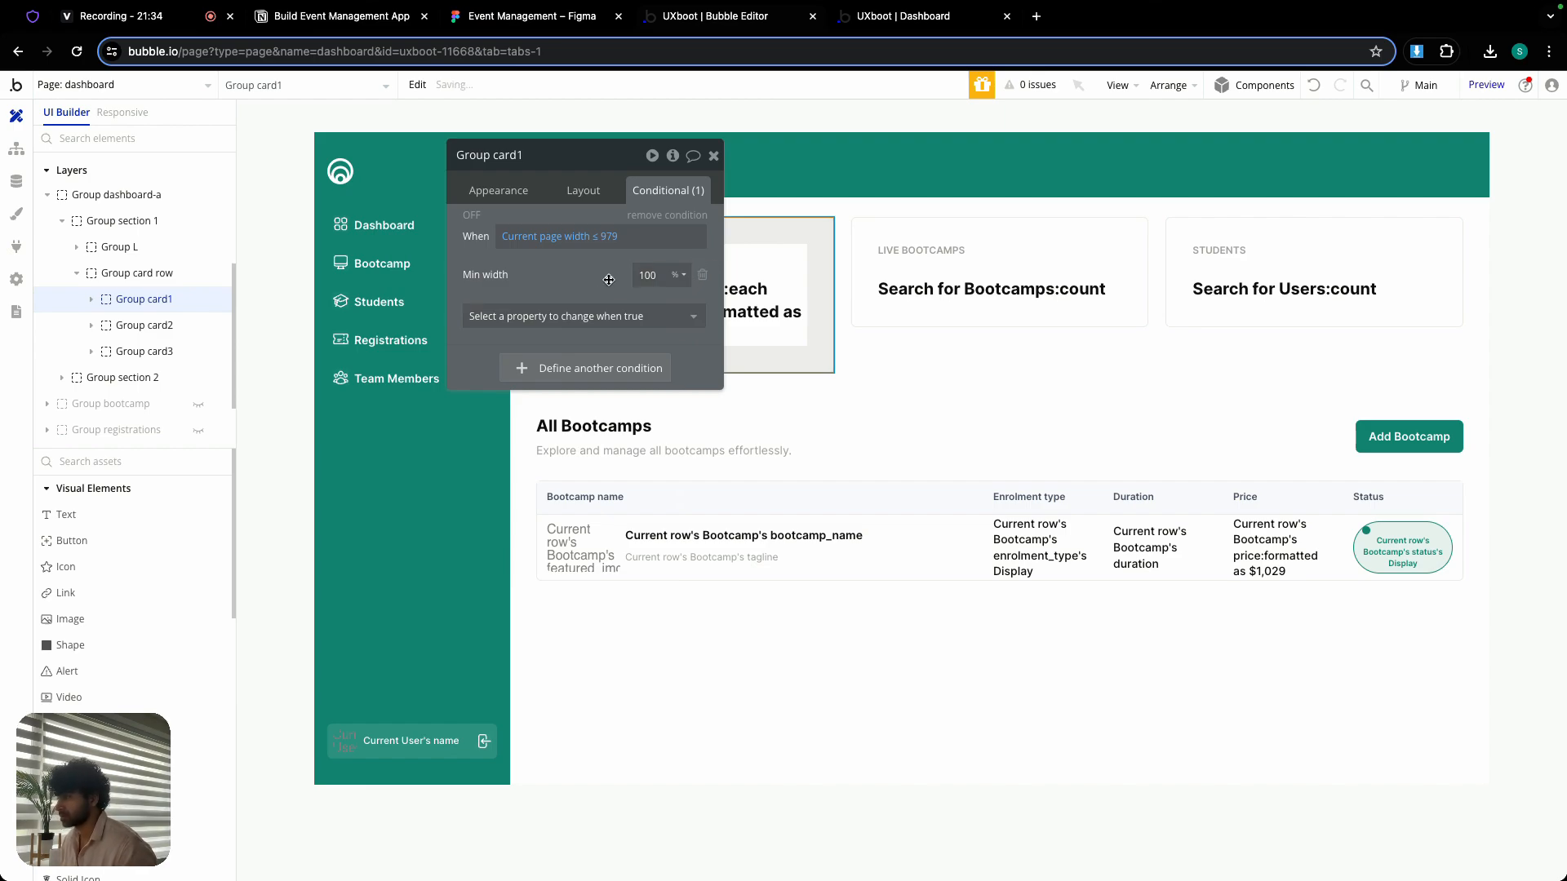
{"action": "left_click", "coordinate": [713, 155]}
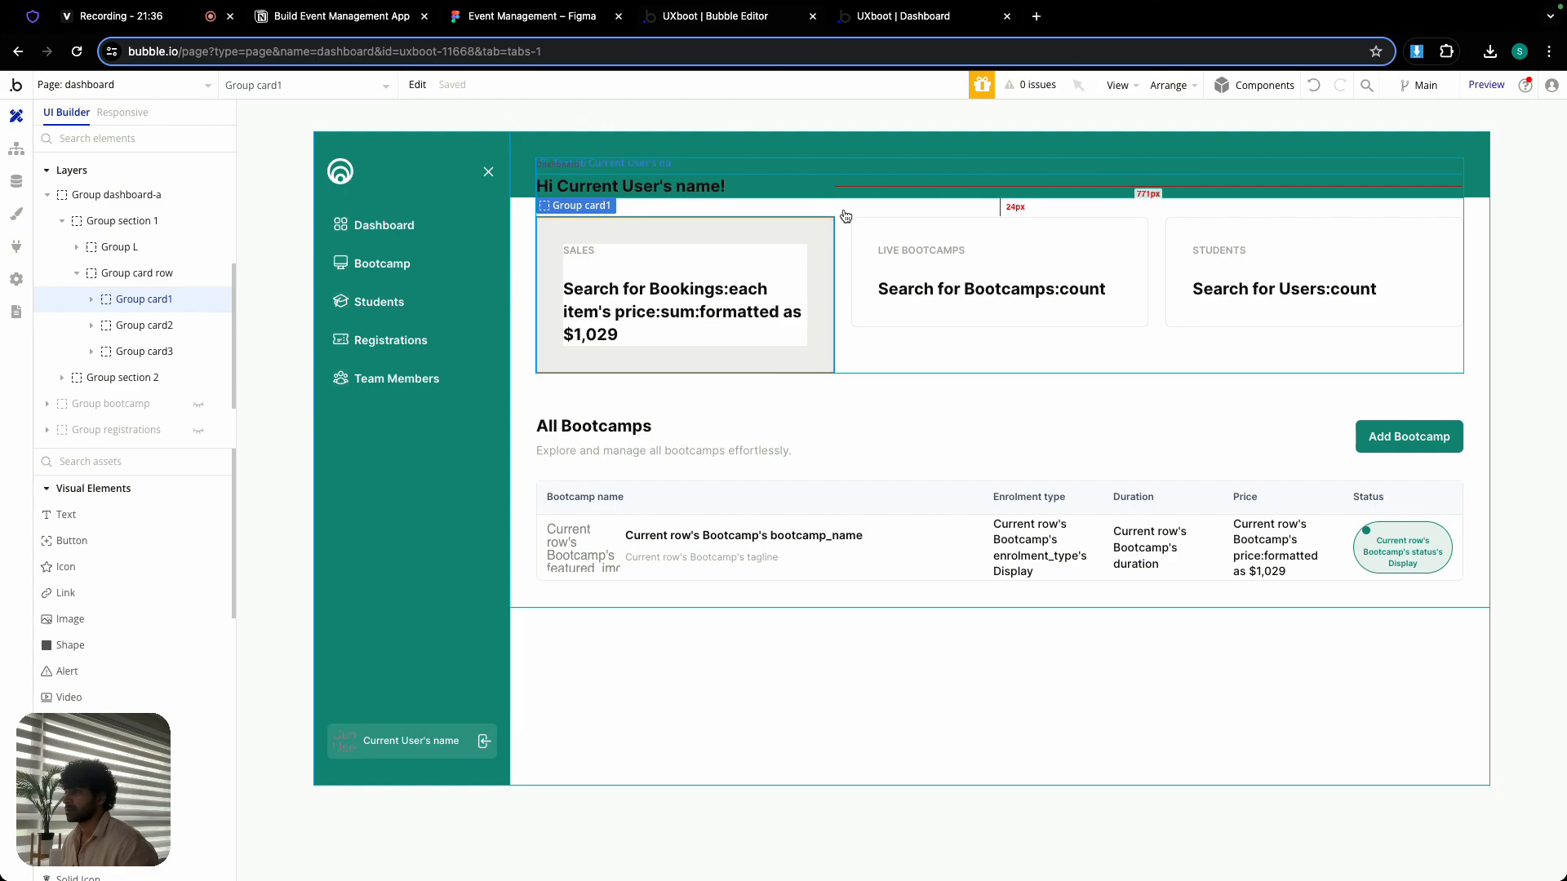
- Add a condition to Group card2 for Current page width ≤ 979 that sets the minimum width to 100%
{"action": "double_click", "coordinate": [936, 234]}
{"action": "left_click", "coordinate": [633, 228]}
{"action": "right_click", "coordinate": [582, 237]}
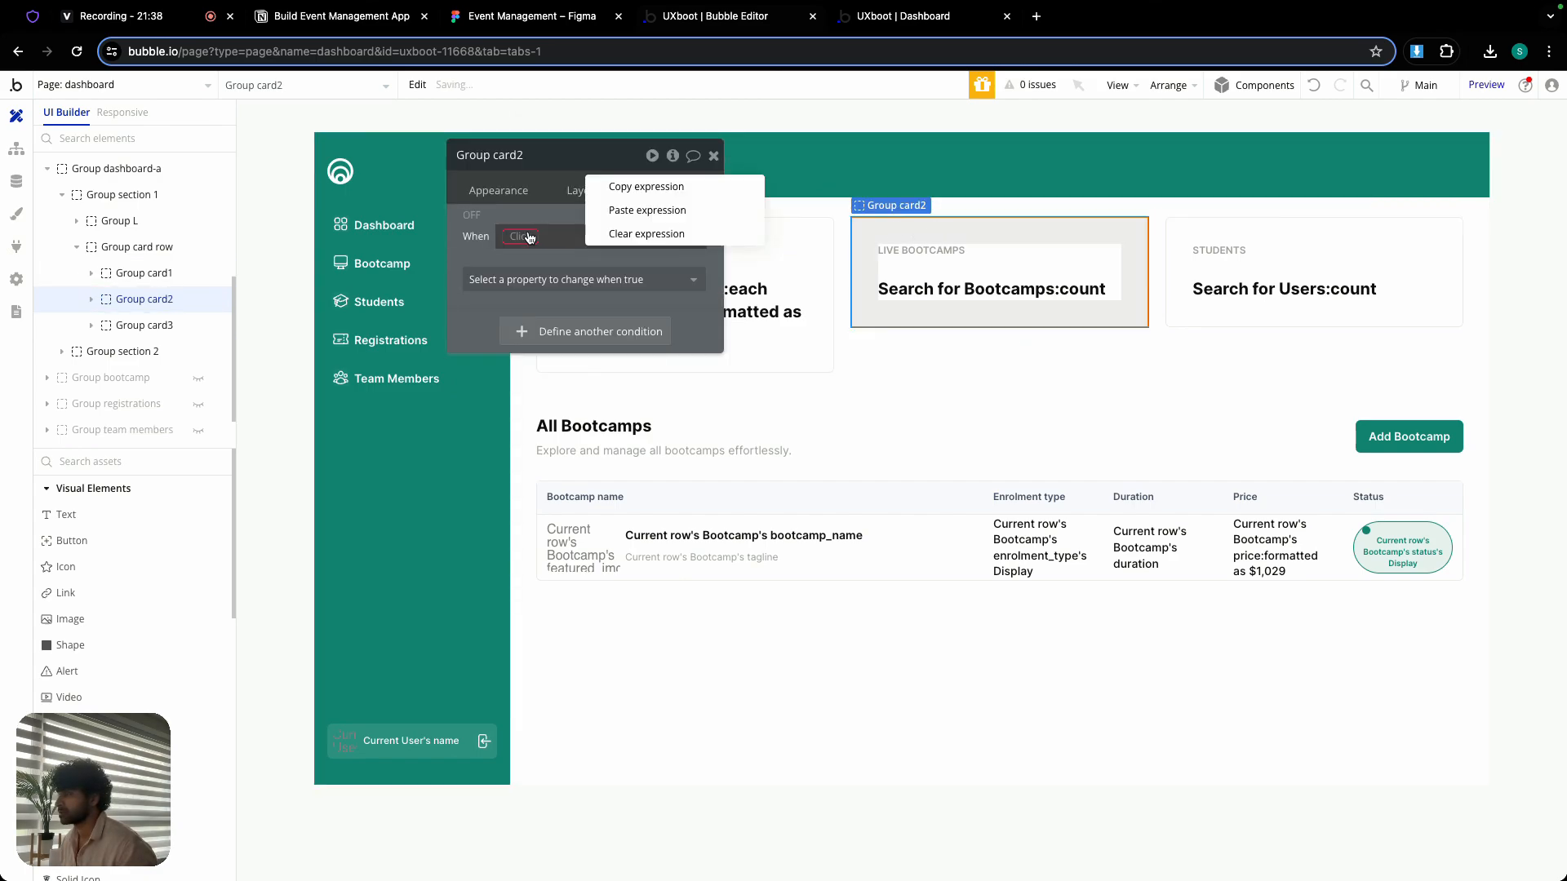
{"action": "left_click", "coordinate": [633, 211]}
{"action": "left_click", "coordinate": [612, 280]}
{"action": "type", "text": "min"}
{"action": "left_click", "coordinate": [571, 329]}
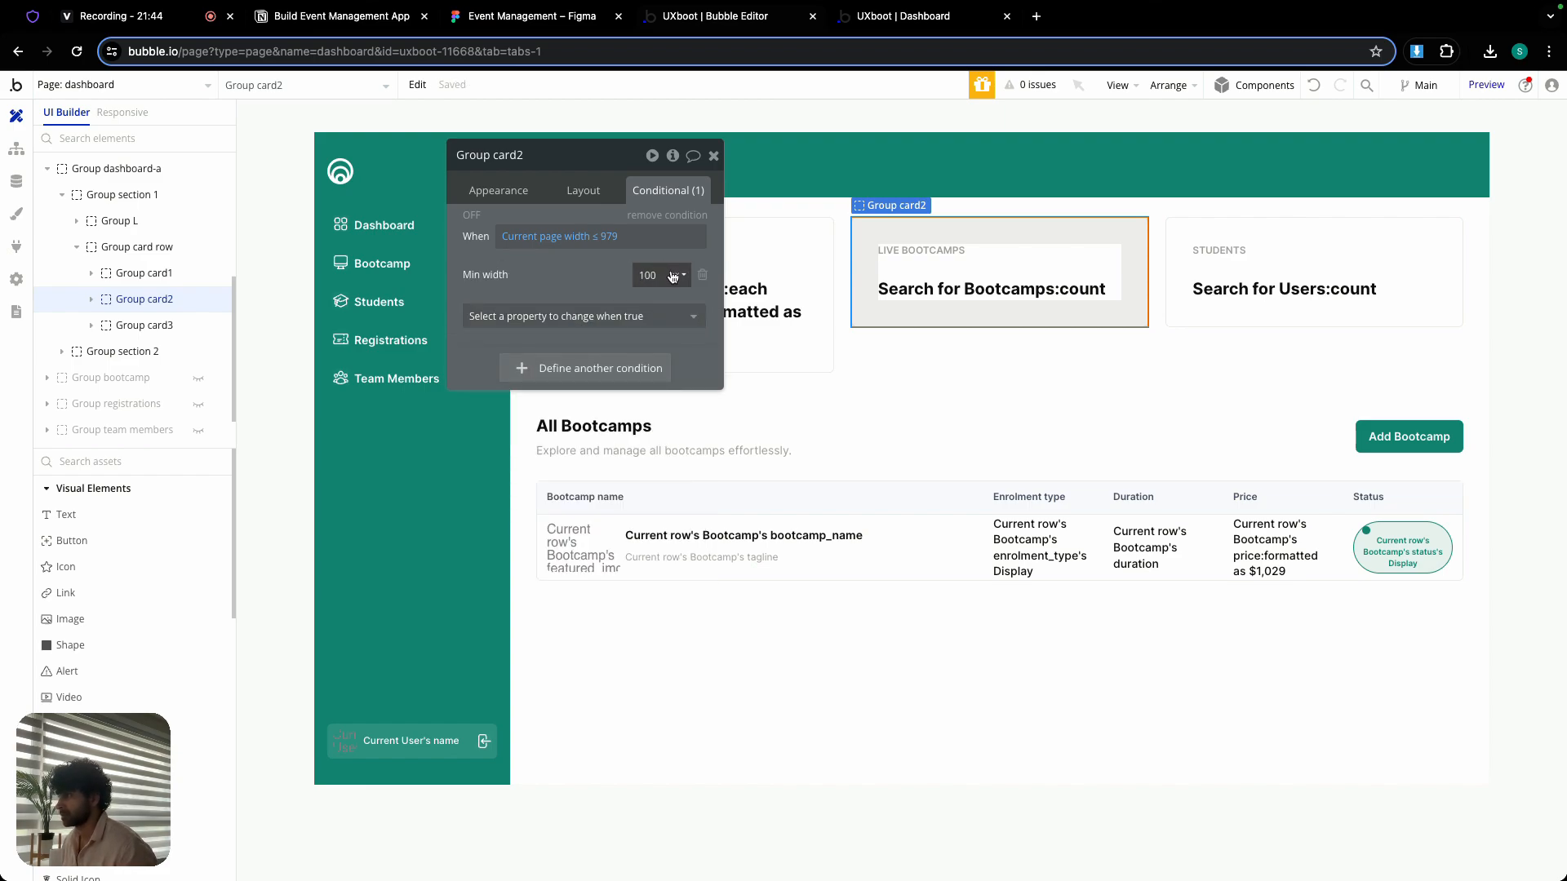
- Add a condition to Group card3 for Current page width ≤ 979 that sets the minimum width to 100%
{"action": "left_click", "coordinate": [1314, 274]}
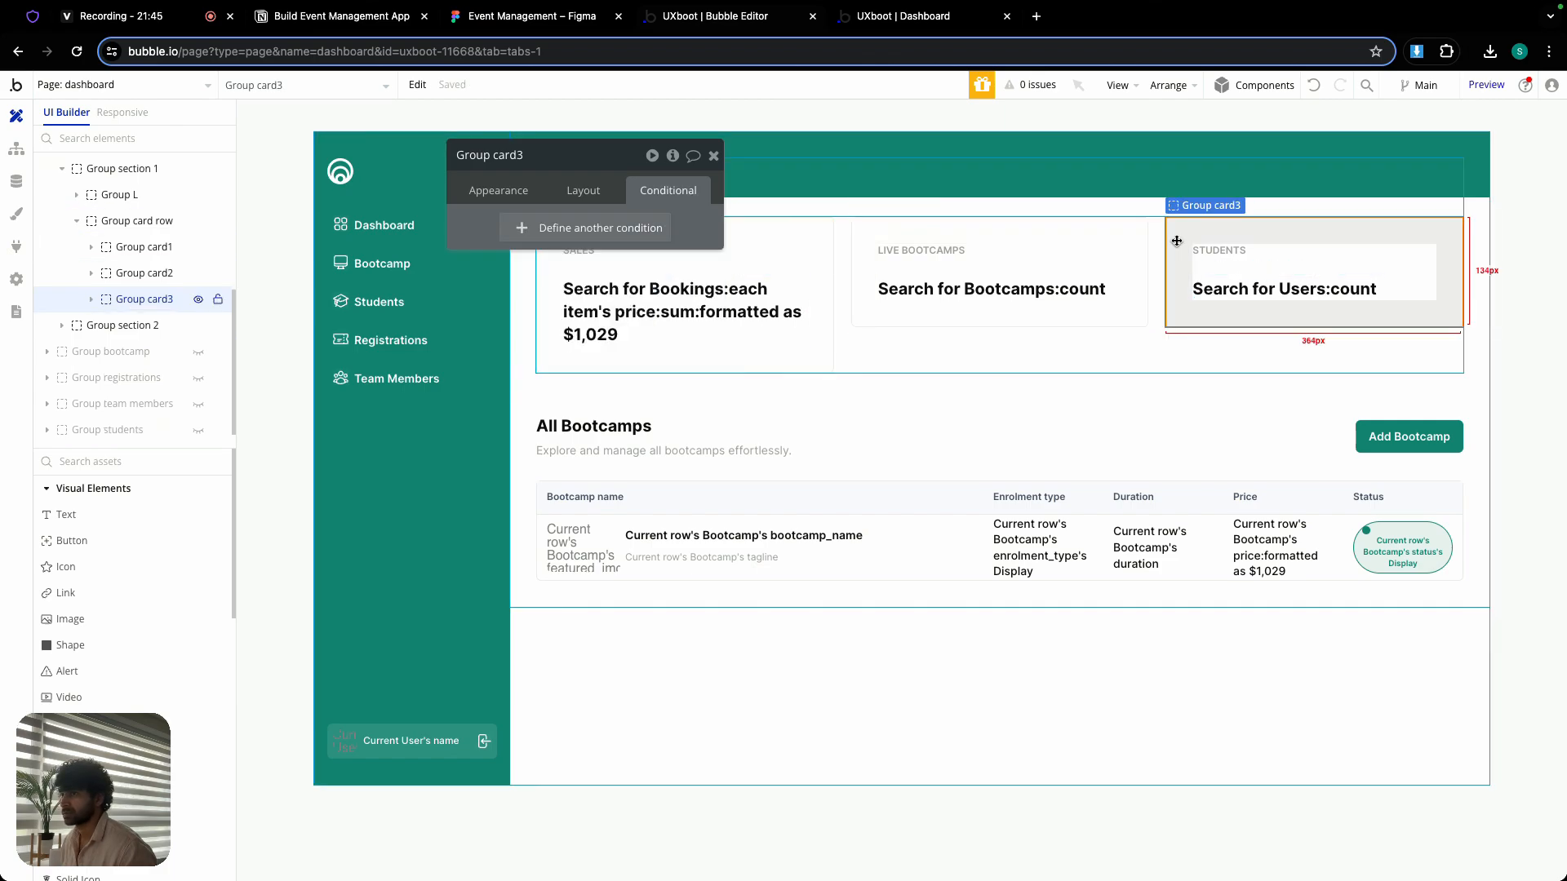
{"action": "left_click", "coordinate": [602, 230]}
{"action": "right_click", "coordinate": [532, 238]}
{"action": "left_click", "coordinate": [618, 210]}
{"action": "left_click", "coordinate": [610, 277]}
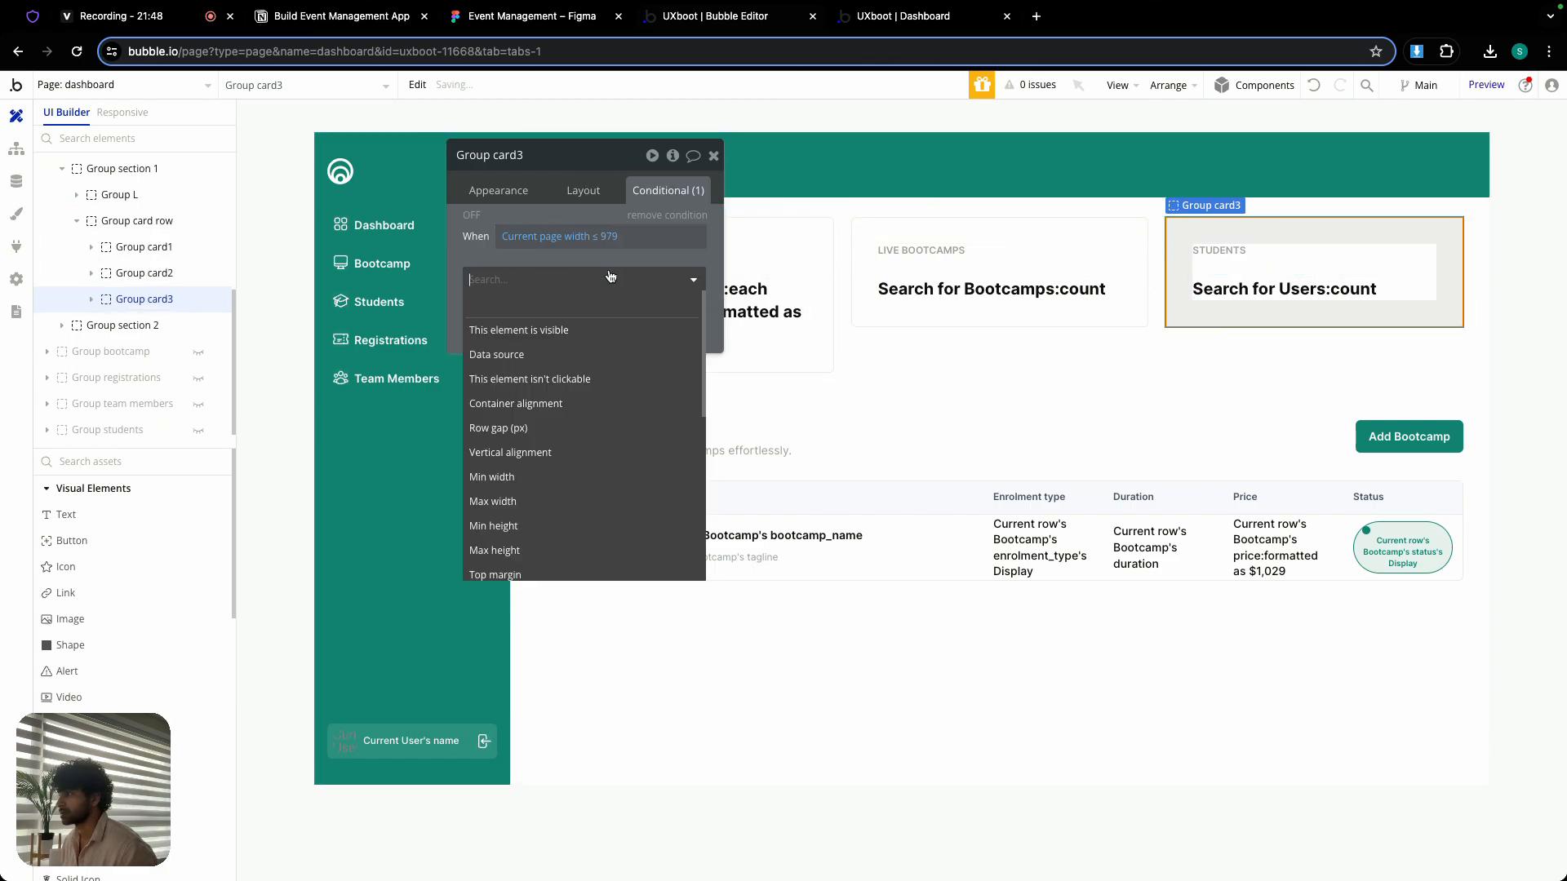
{"action": "type", "text": "min"}
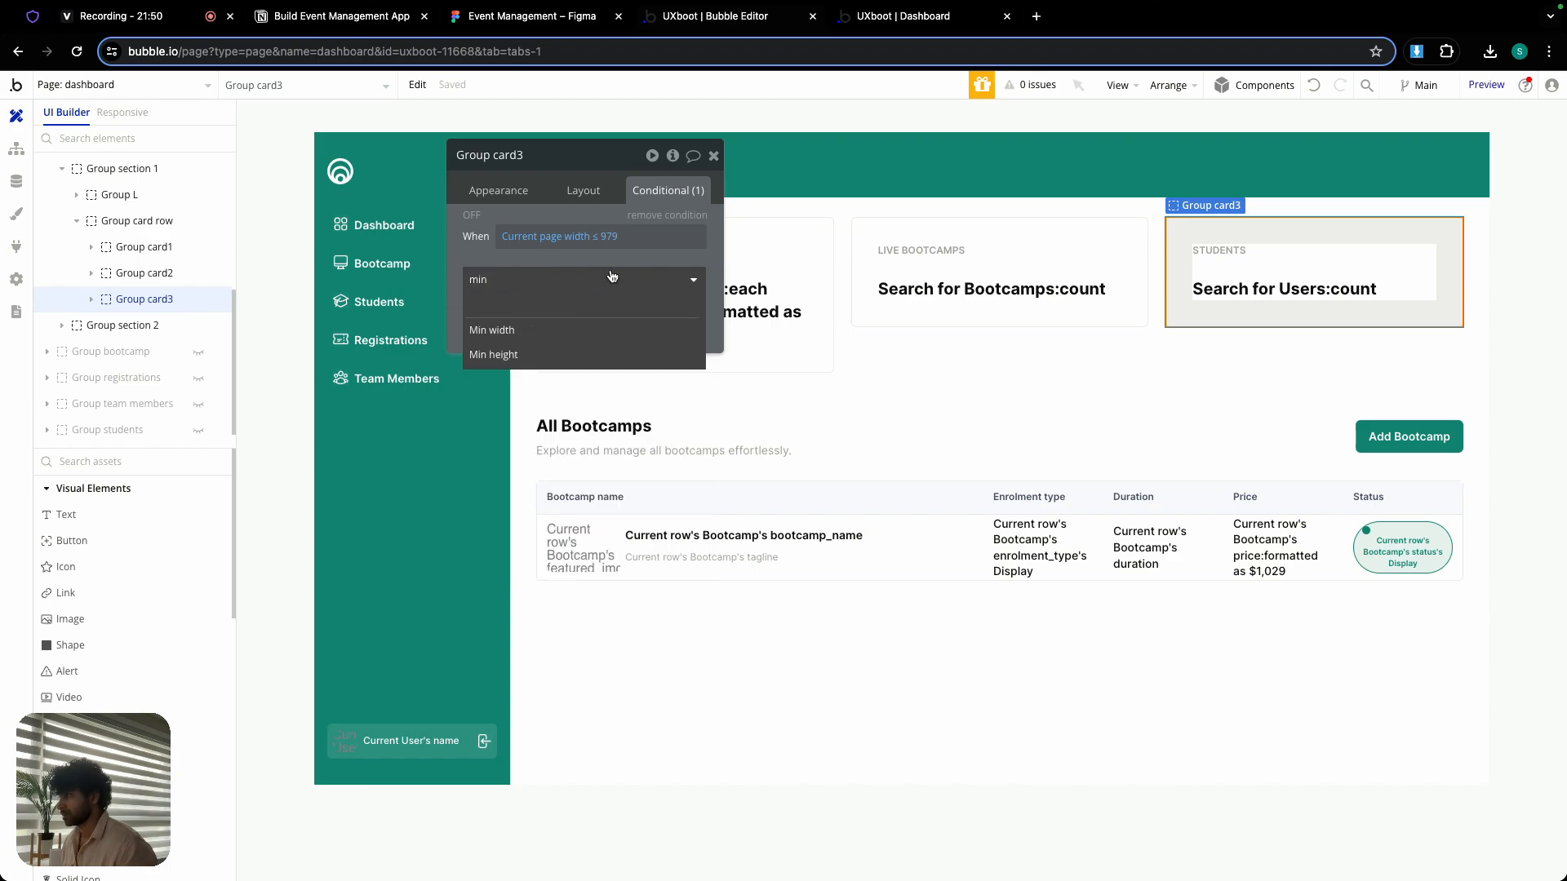
{"action": "left_click", "coordinate": [609, 332]}
{"action": "type", "text": "100"}
{"action": "left_click", "coordinate": [677, 275]}
{"action": "left_click", "coordinate": [676, 325]}
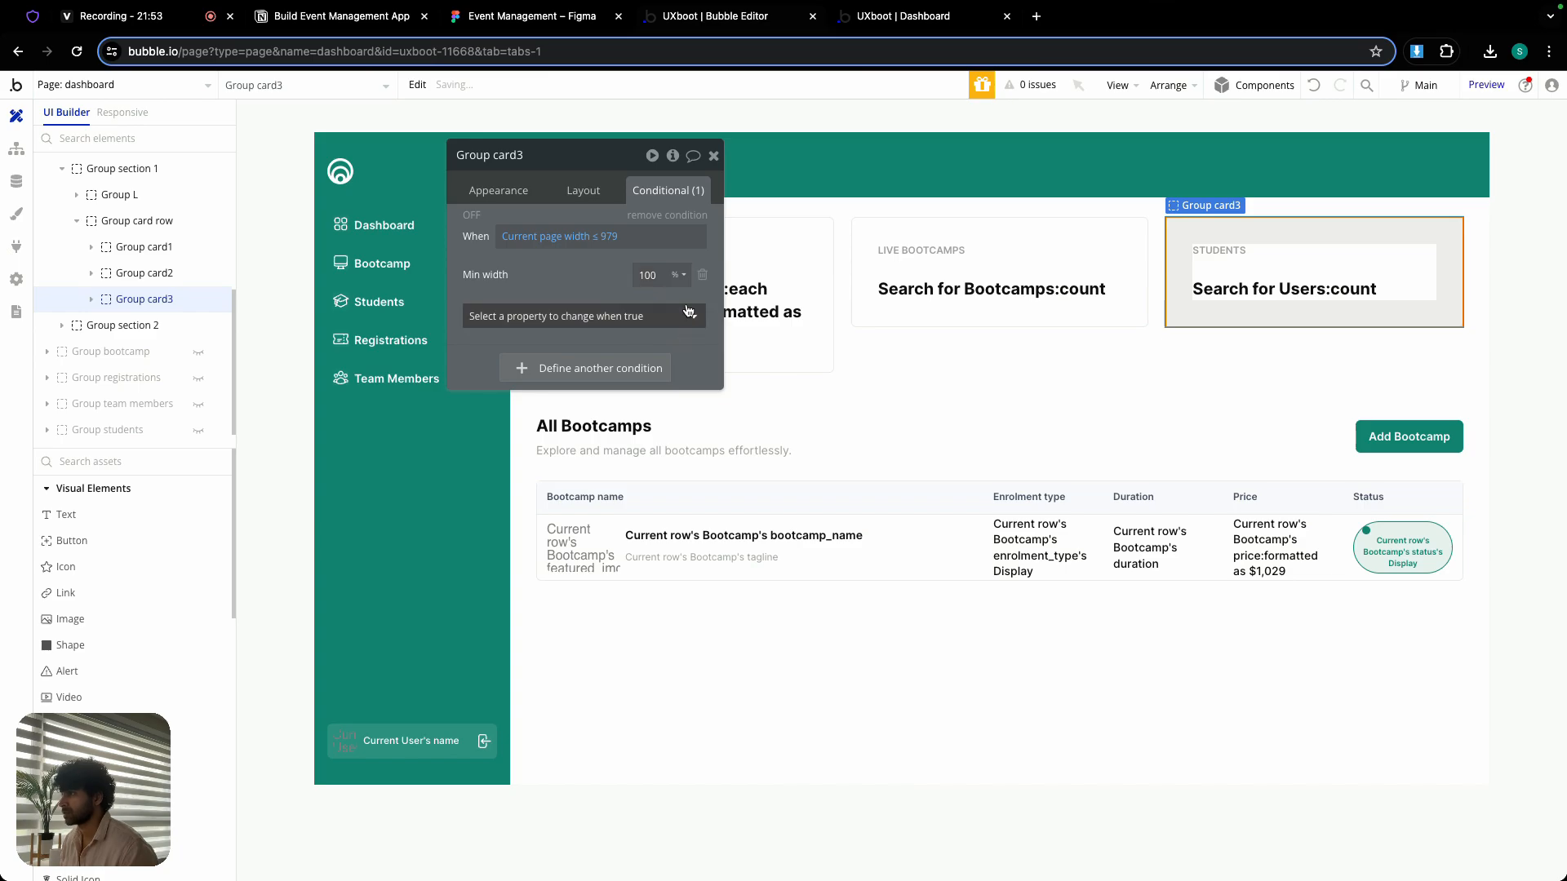
{"action": "left_click", "coordinate": [713, 155]}
- Reload the dashboard preview and narrow the browser window to about half the screen width to check the stacked cards
{"action": "left_click", "coordinate": [872, 24]}
{"action": "key", "text": "super+r"}
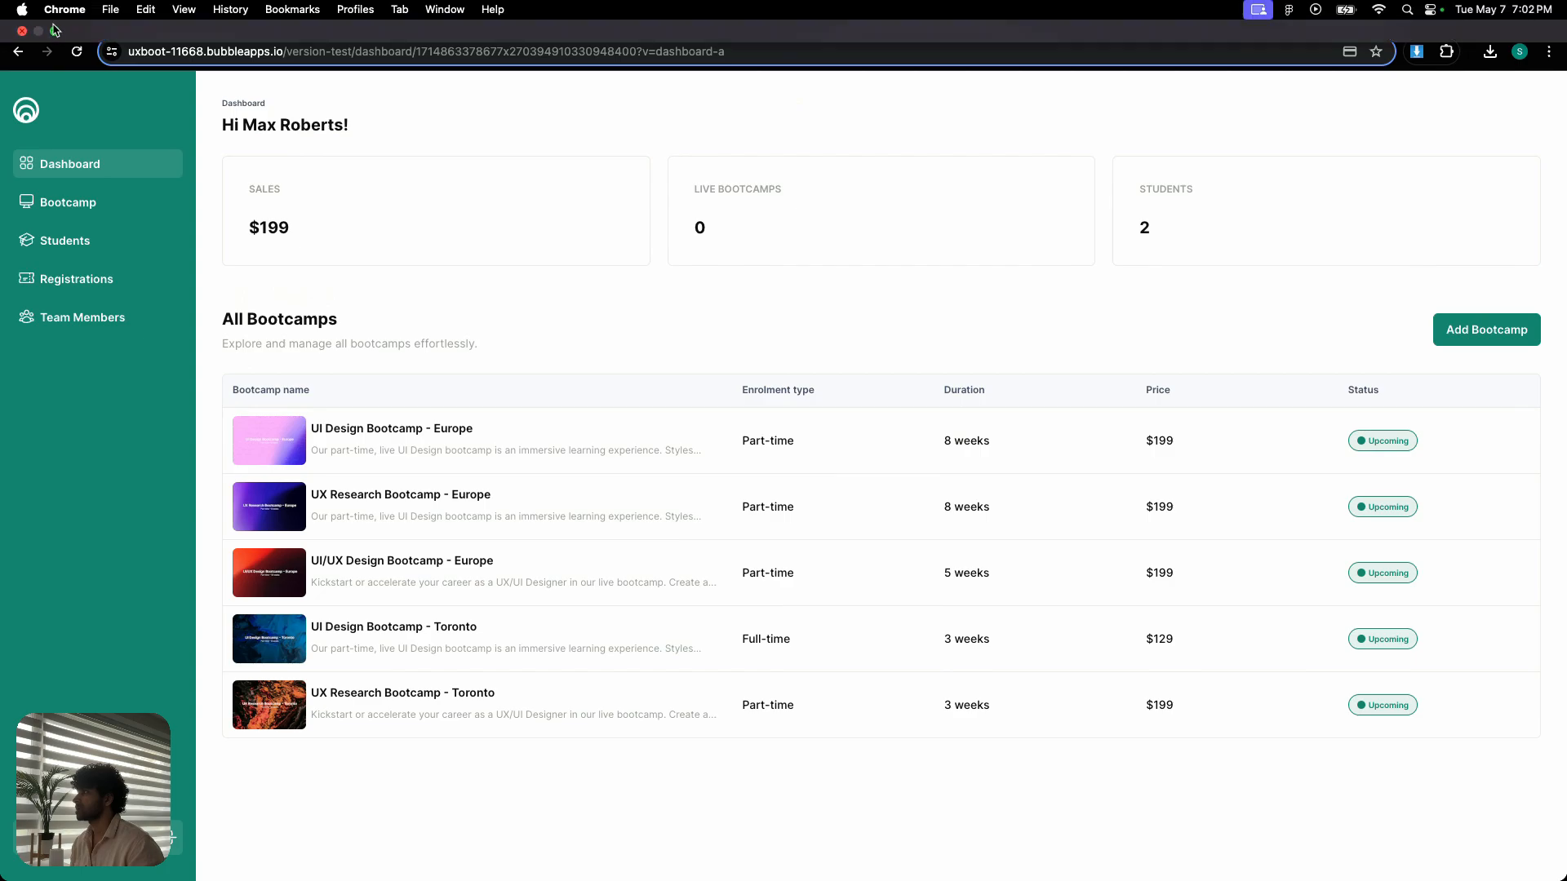
{"action": "left_click", "coordinate": [57, 33]}
{"action": "left_click_drag", "start_coordinate": [1381, 262], "coordinate": [832, 198]}
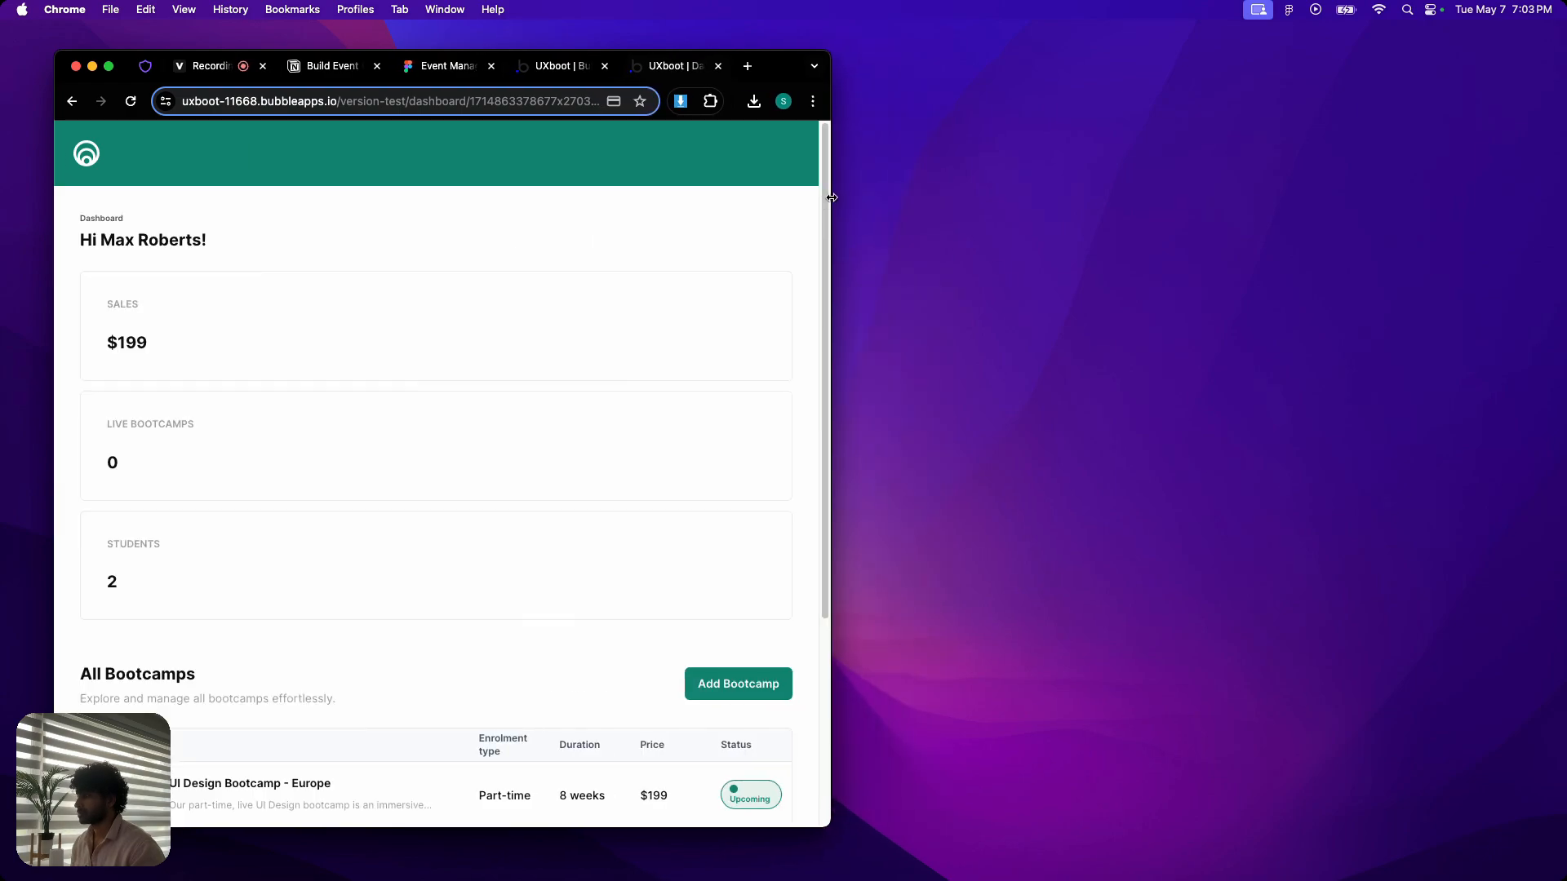
- Check the Bootcamp, Students, Registrations, Team Members and Dashboard views through the slide-in navigation at the narrow width
{"action": "left_click", "coordinate": [84, 155]}
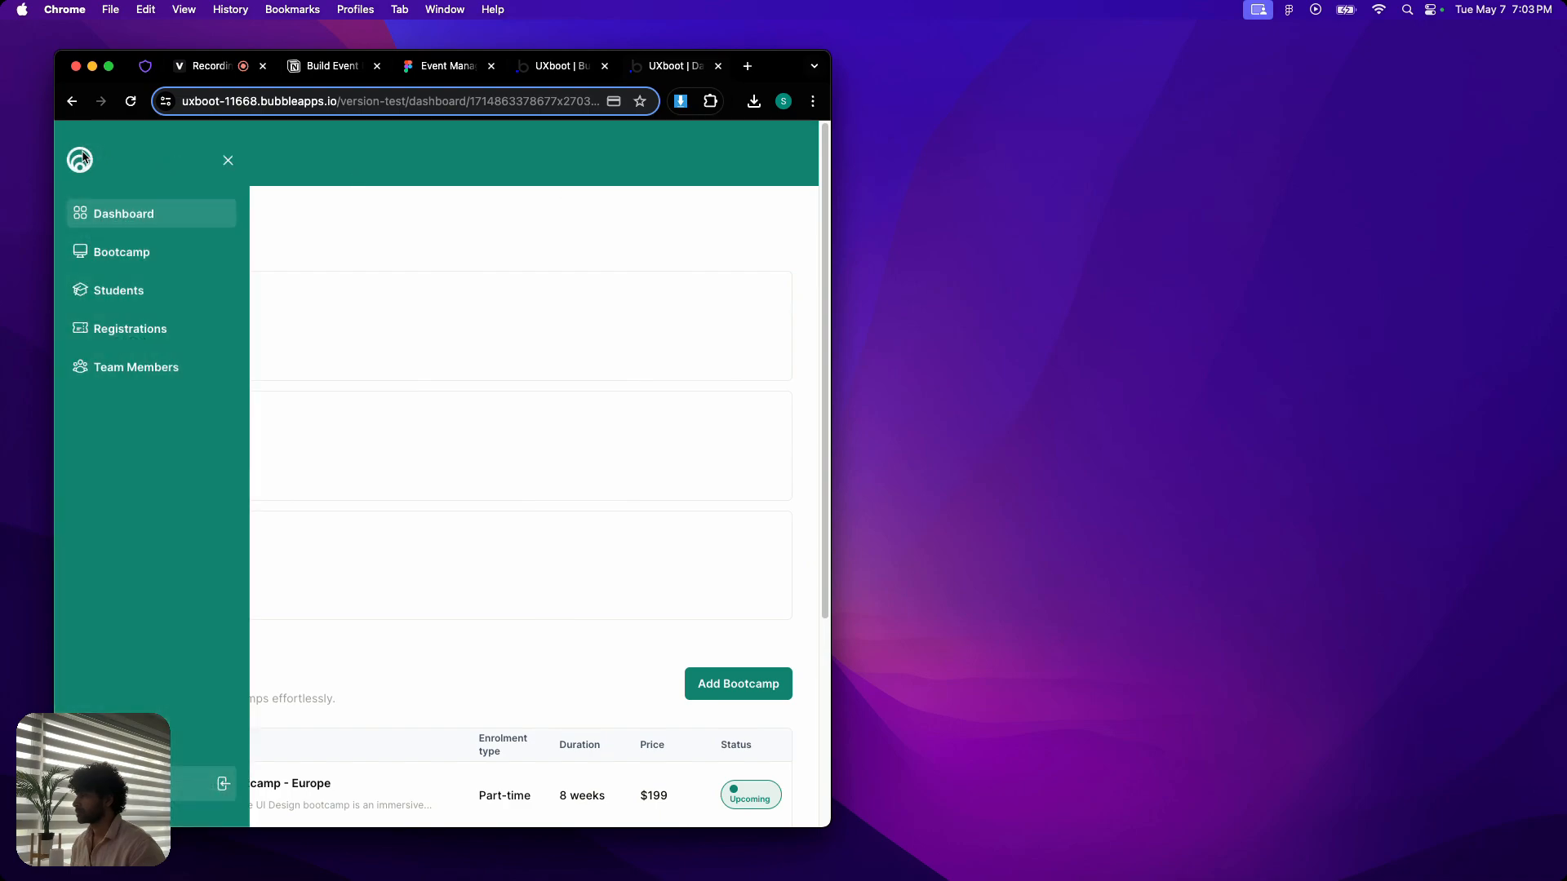
{"action": "left_click", "coordinate": [122, 251]}
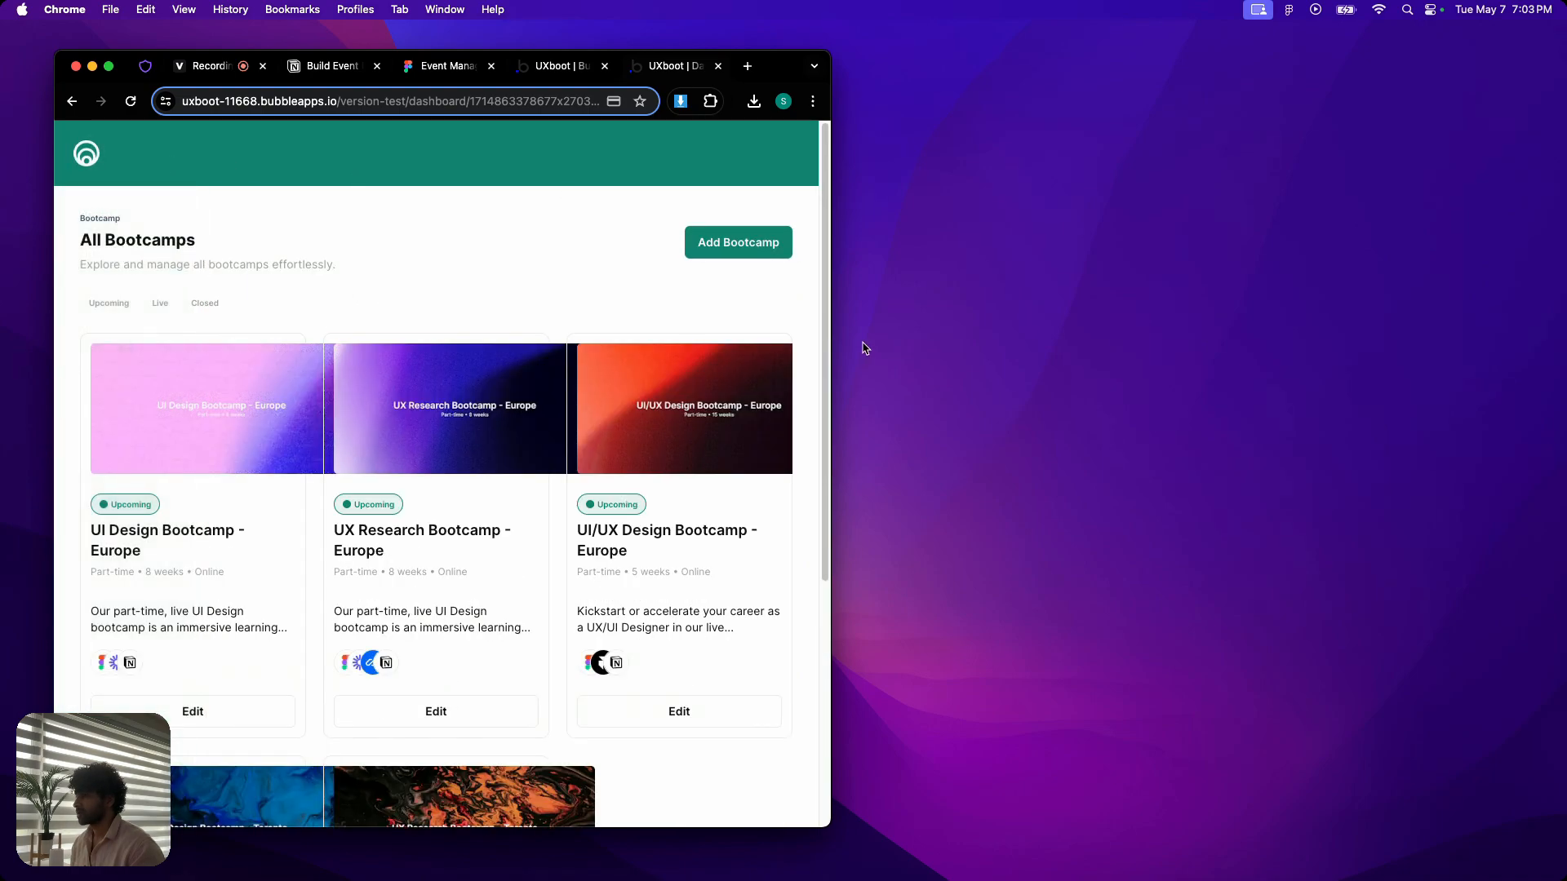
{"action": "left_click", "coordinate": [73, 153]}
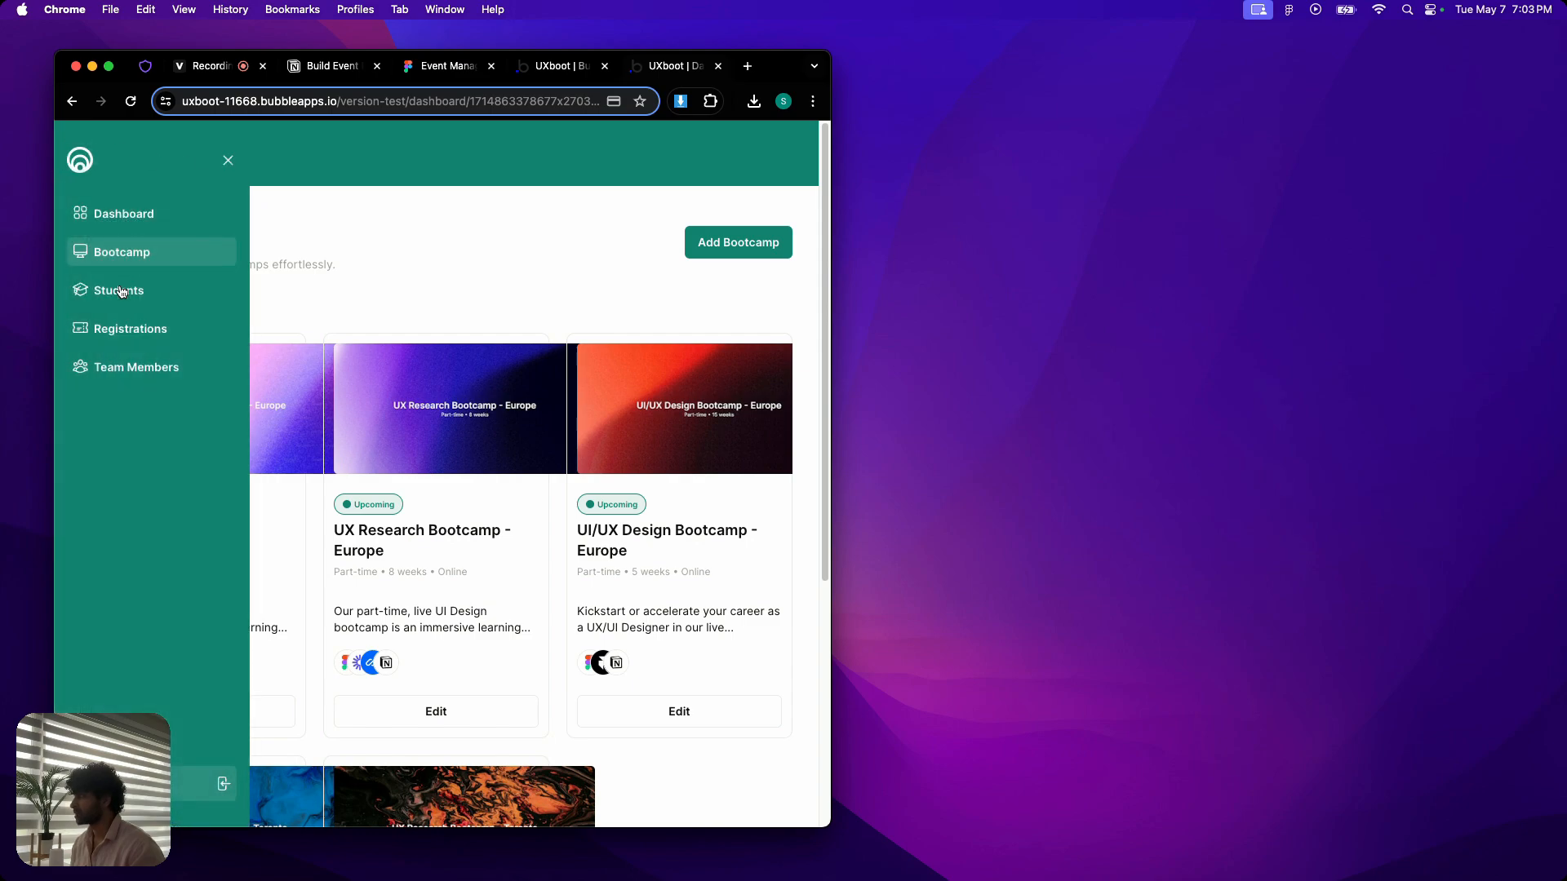
{"action": "left_click", "coordinate": [120, 291]}
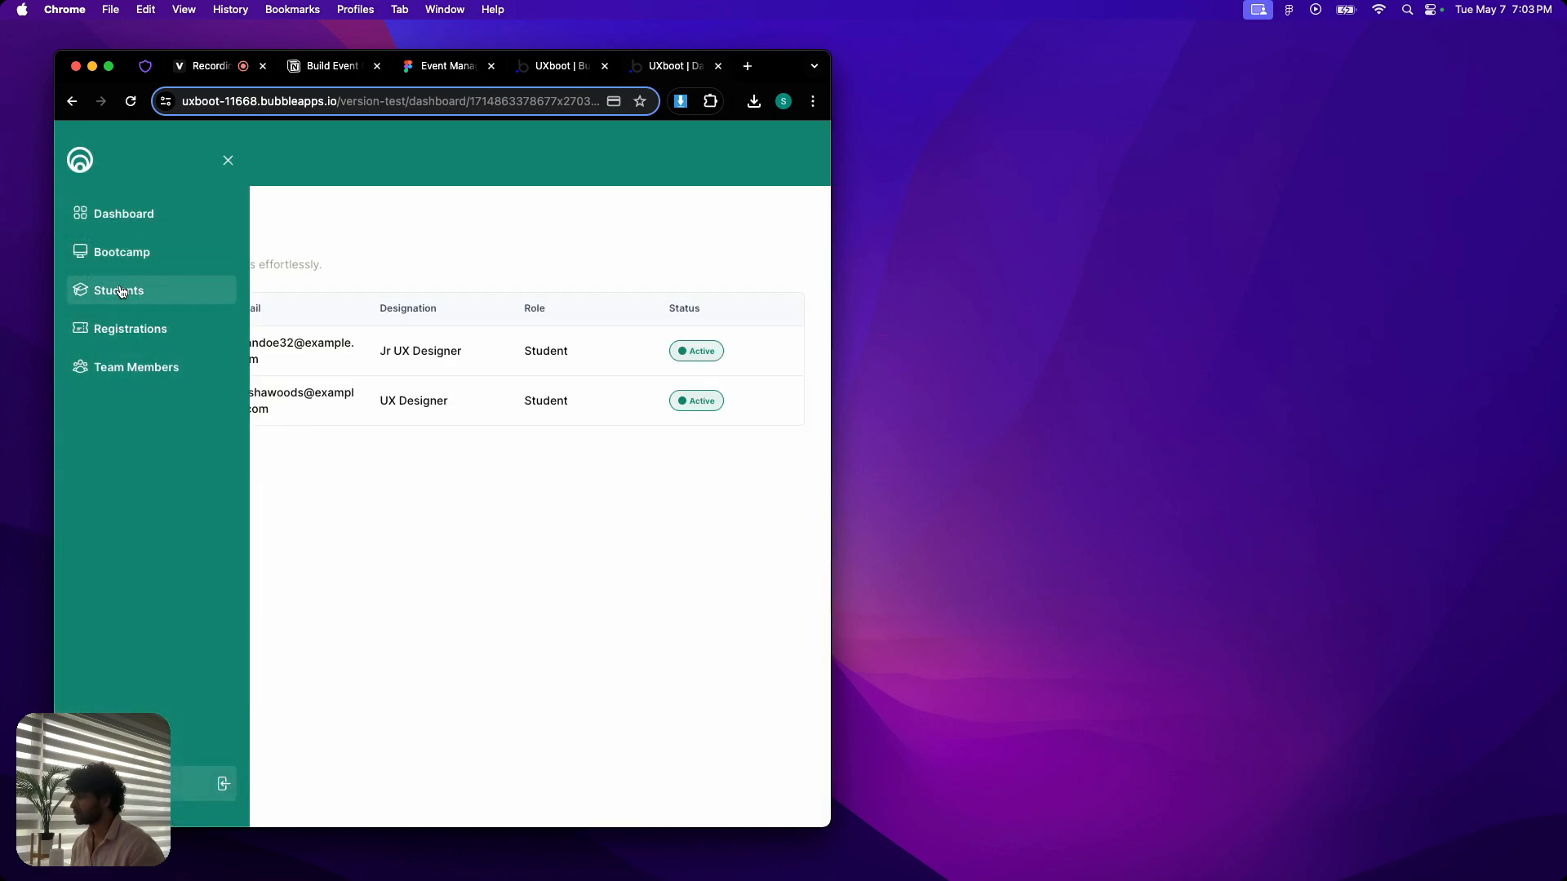
{"action": "left_click", "coordinate": [227, 162]}
{"action": "left_click", "coordinate": [71, 158]}
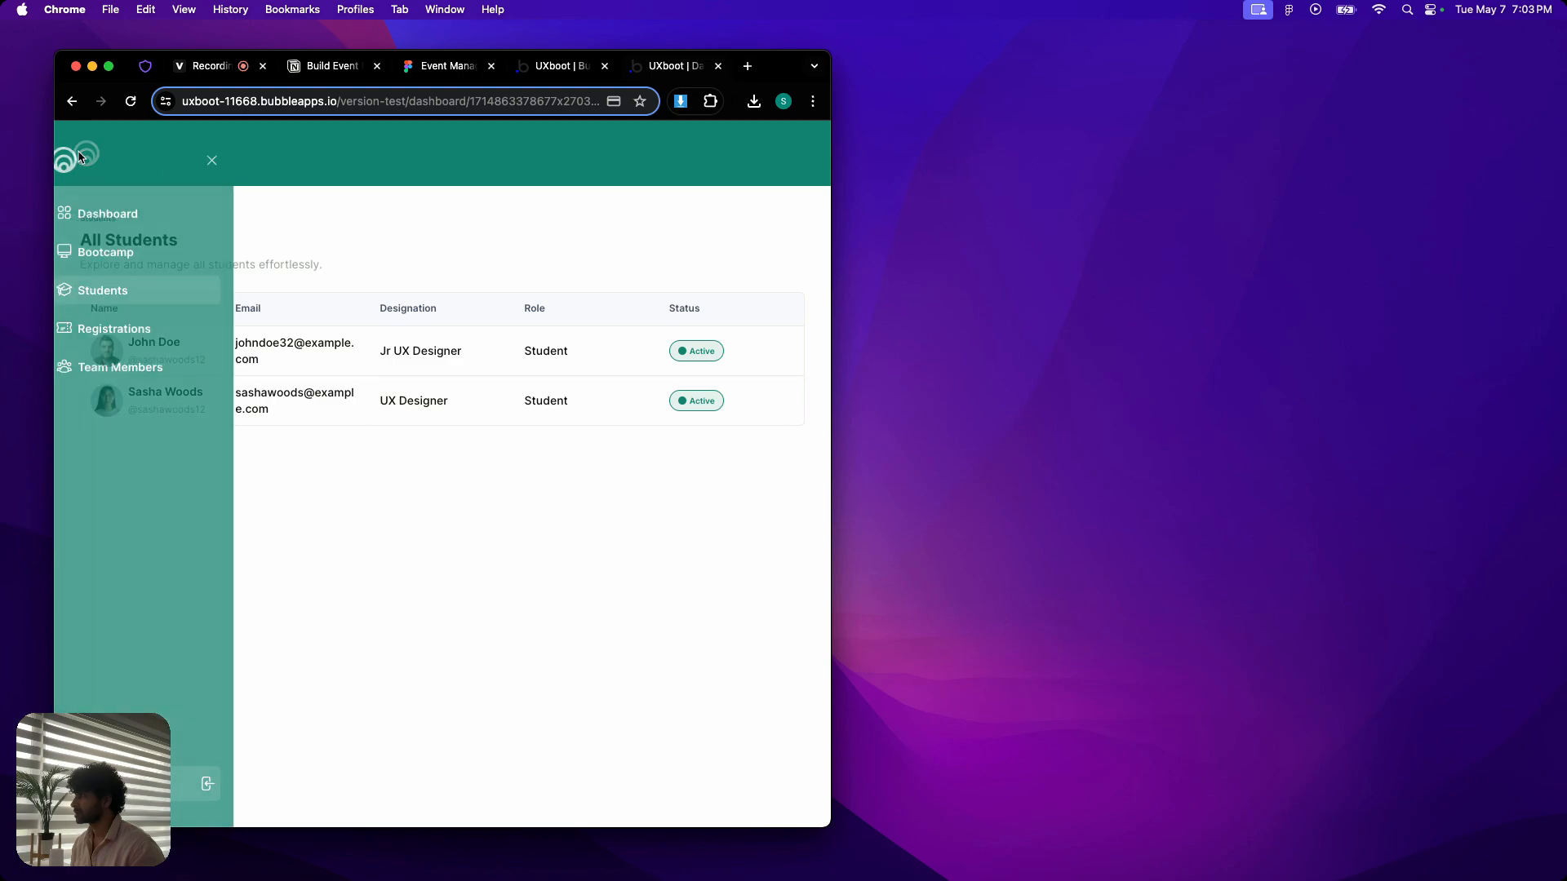
{"action": "left_click", "coordinate": [129, 329]}
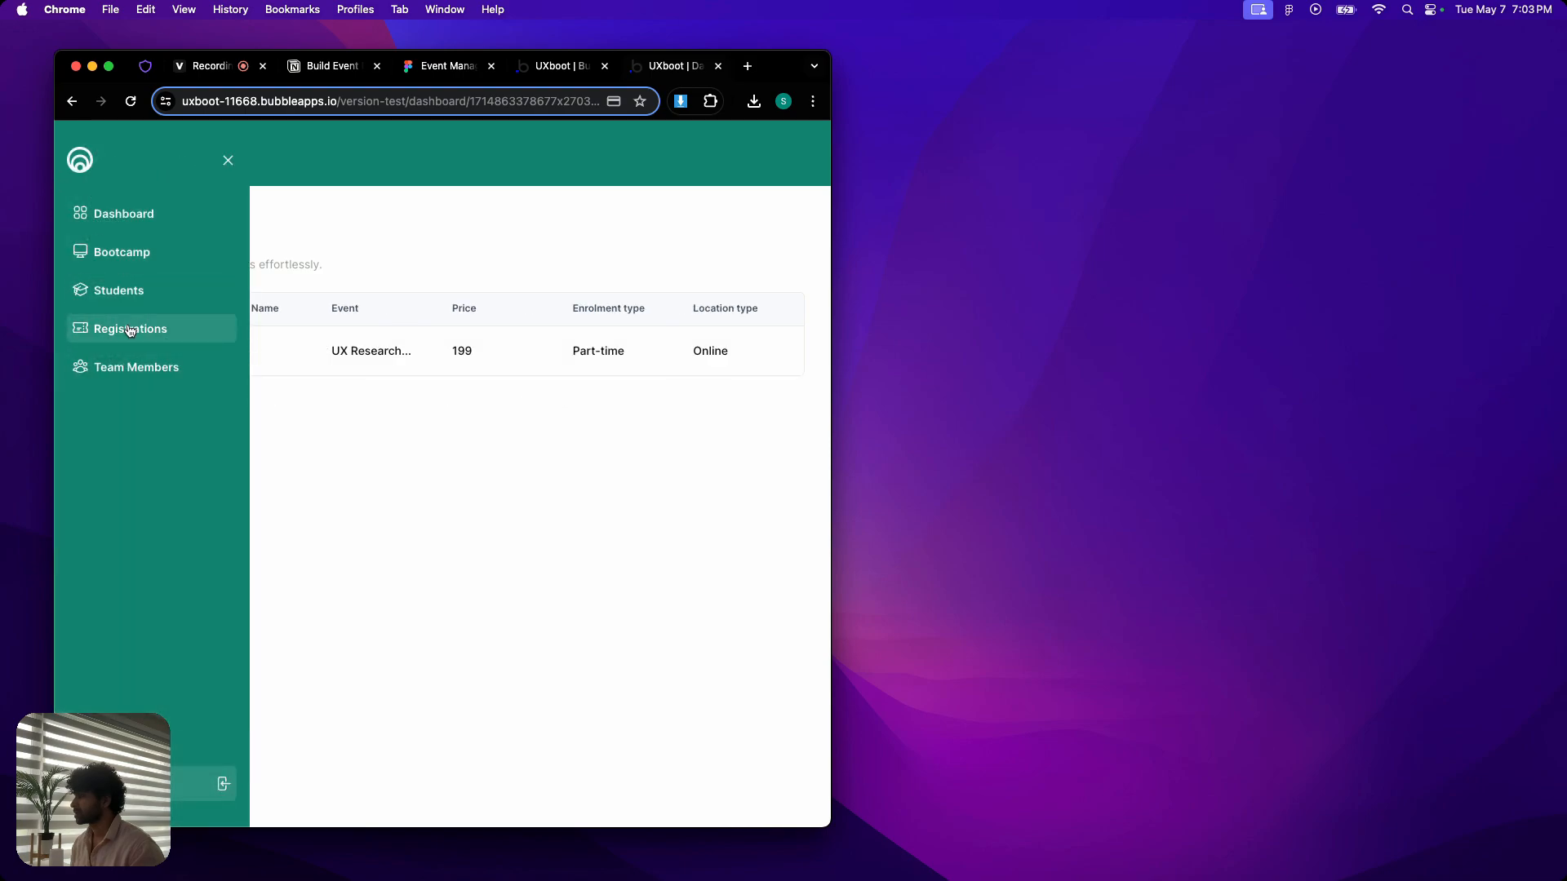
{"action": "left_click", "coordinate": [126, 370]}
{"action": "left_click", "coordinate": [229, 163]}
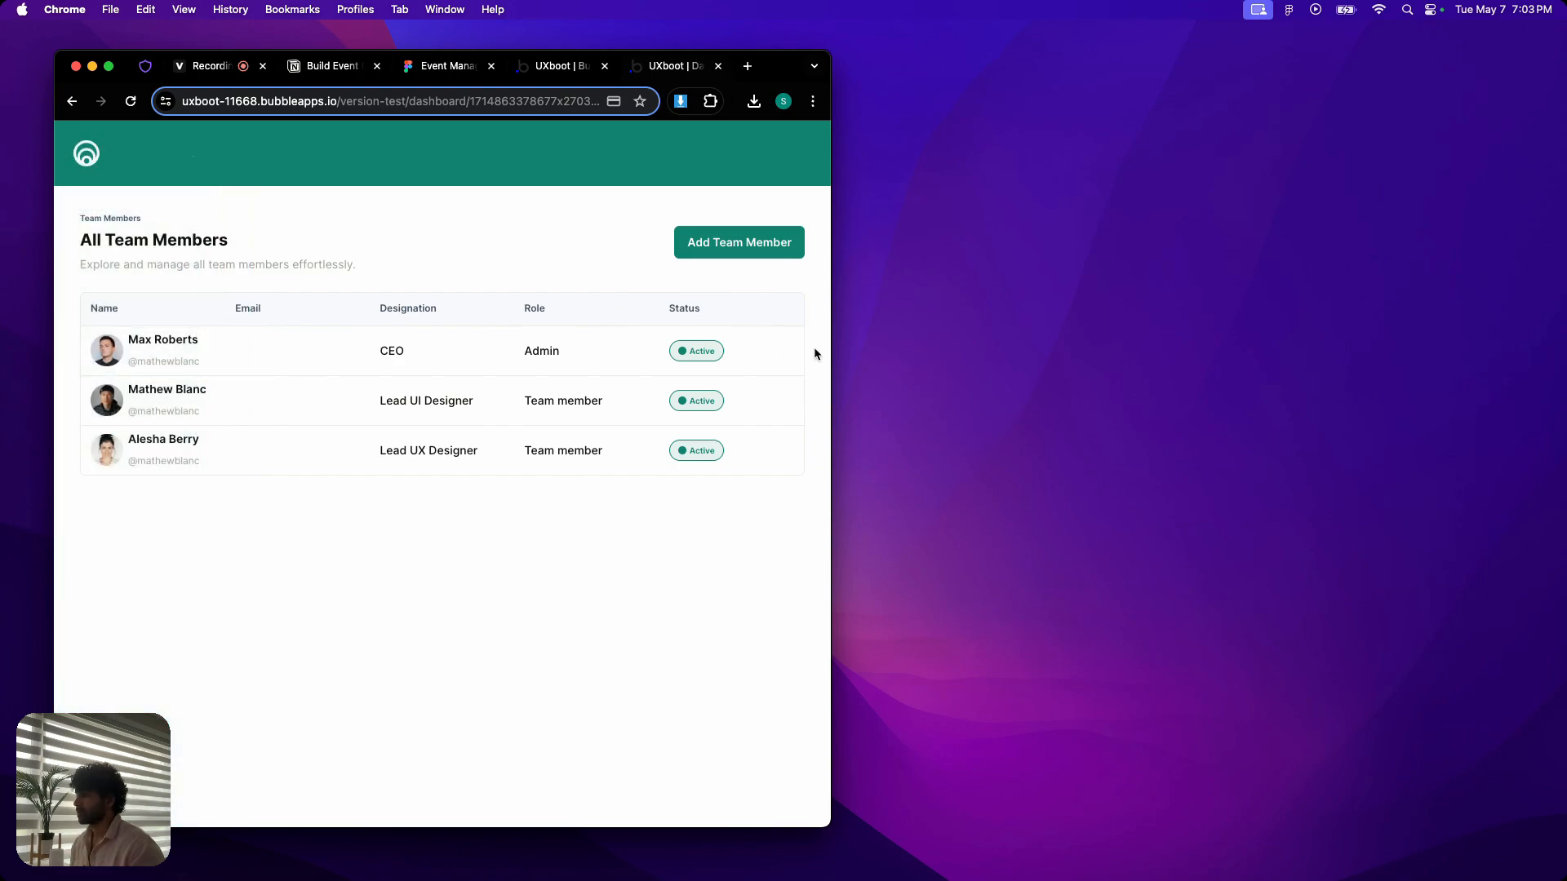
{"action": "left_click", "coordinate": [86, 153]}
{"action": "left_click", "coordinate": [118, 213]}
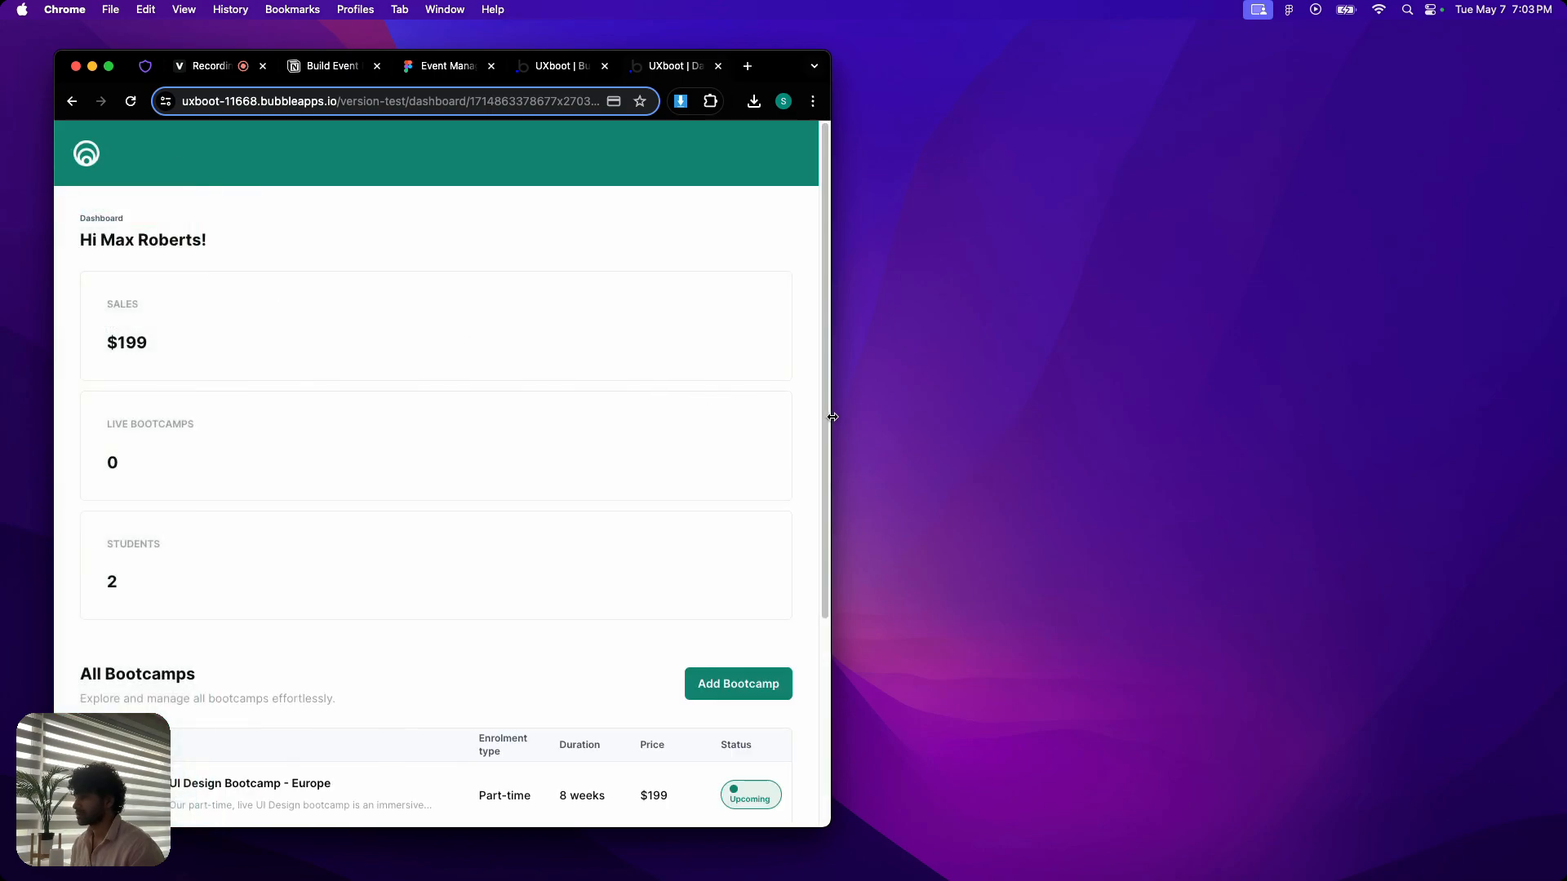
- Widen the preview window back to full screen and return to the Bubble editor
{"action": "left_click_drag", "start_coordinate": [833, 417], "coordinate": [1389, 417]}
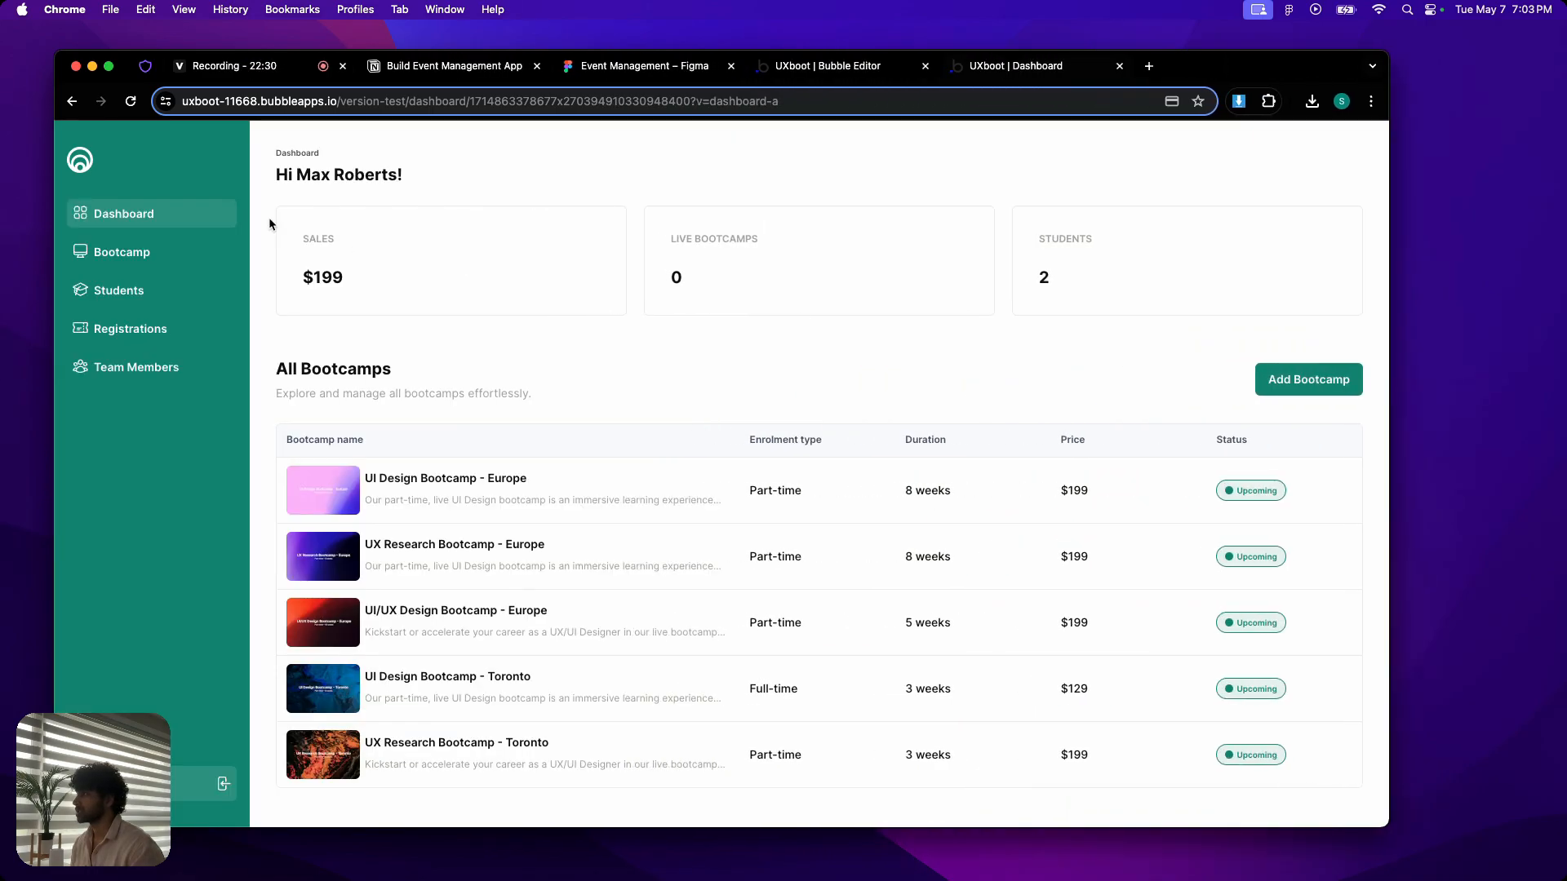
{"action": "left_click", "coordinate": [110, 71]}
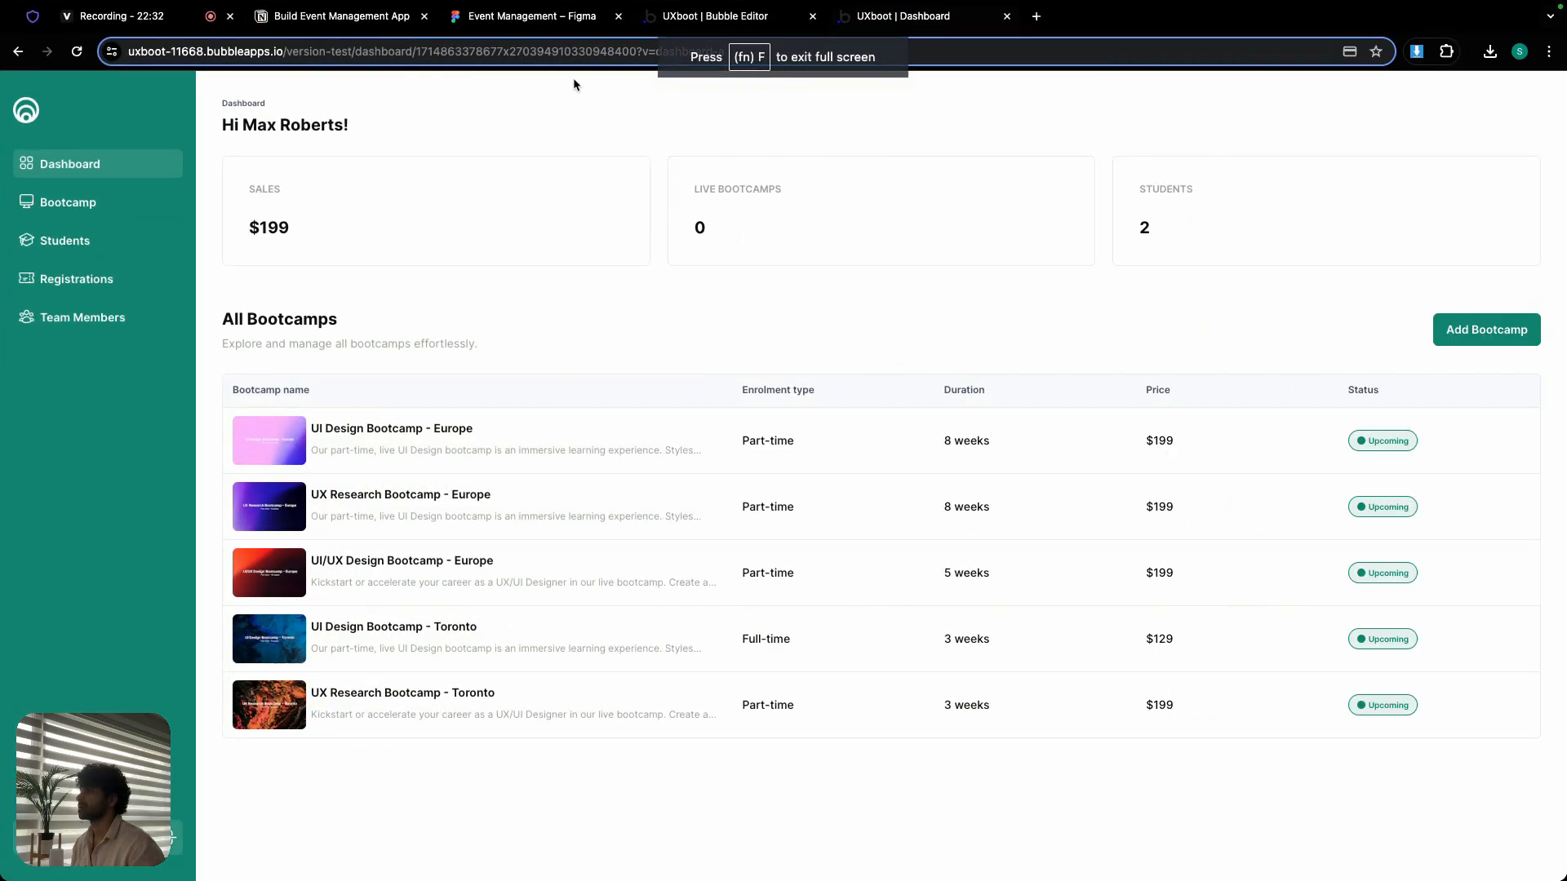
{"action": "left_click", "coordinate": [715, 16]}
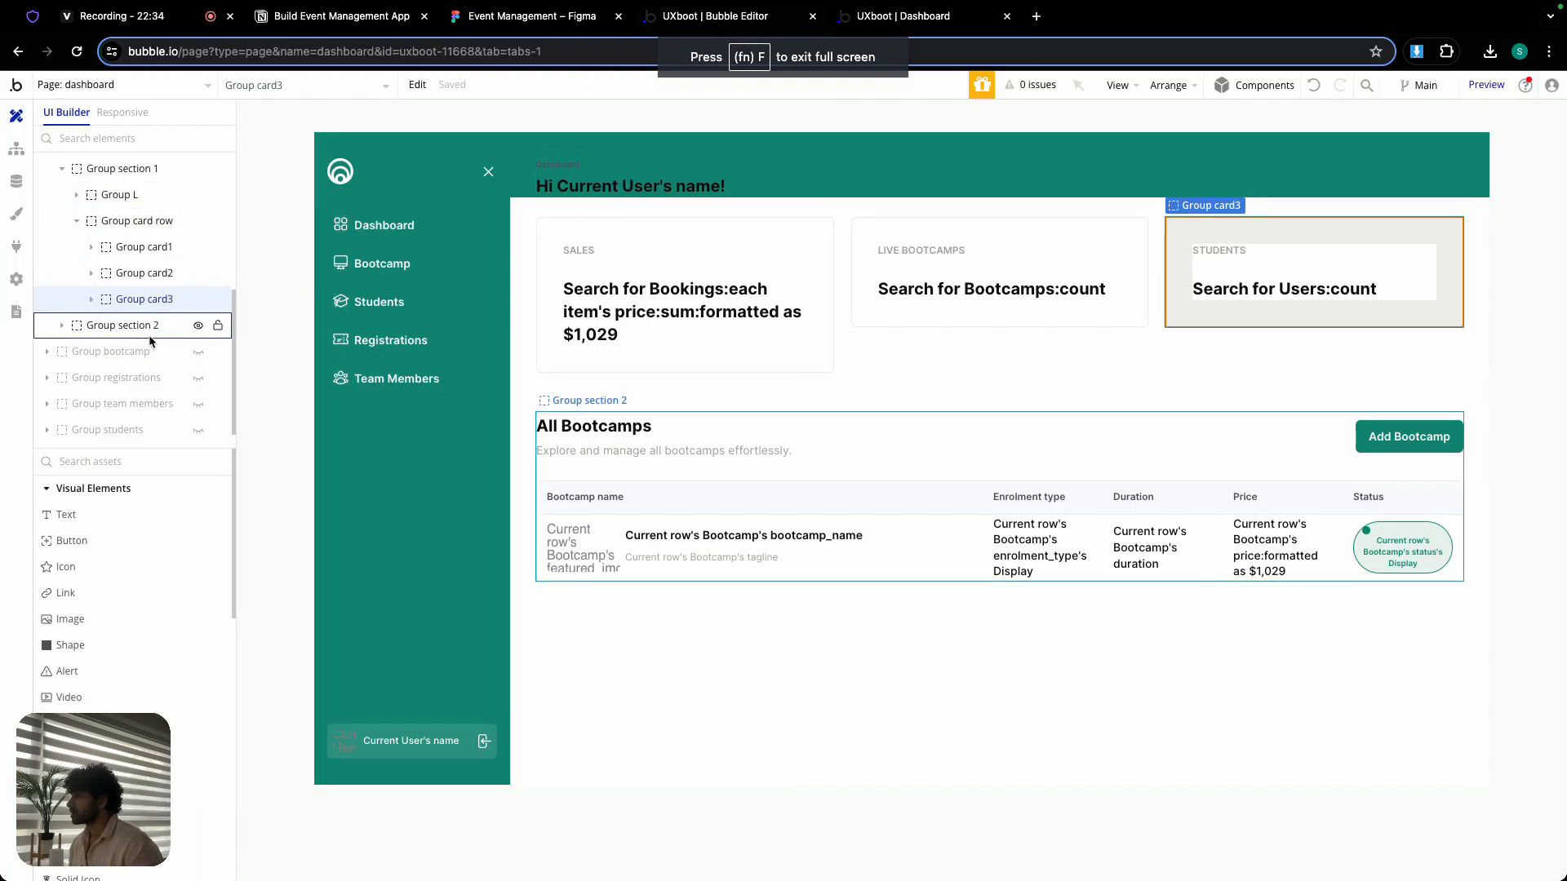
- Hide Group dashboard-a and reveal Group bootcamp on the dashboard page
{"action": "scroll", "coordinate": [137, 306], "scroll_direction": "up", "scroll_amount": 5}
{"action": "scroll", "coordinate": [137, 302], "scroll_direction": "down", "scroll_amount": 1}
{"action": "left_click", "coordinate": [198, 393]}
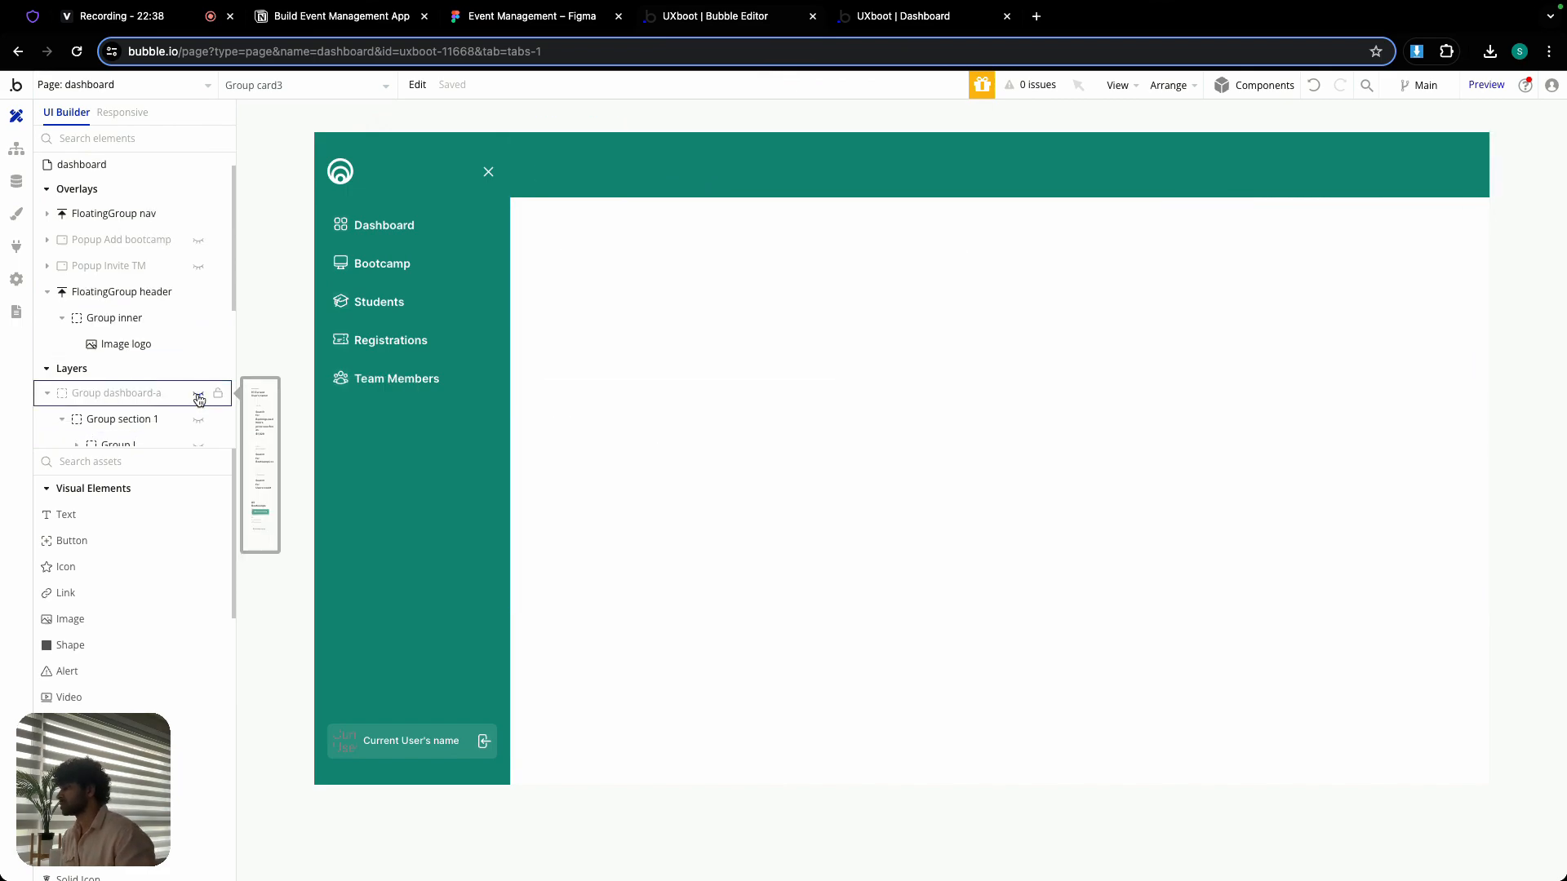
{"action": "double_click", "coordinate": [112, 392]}
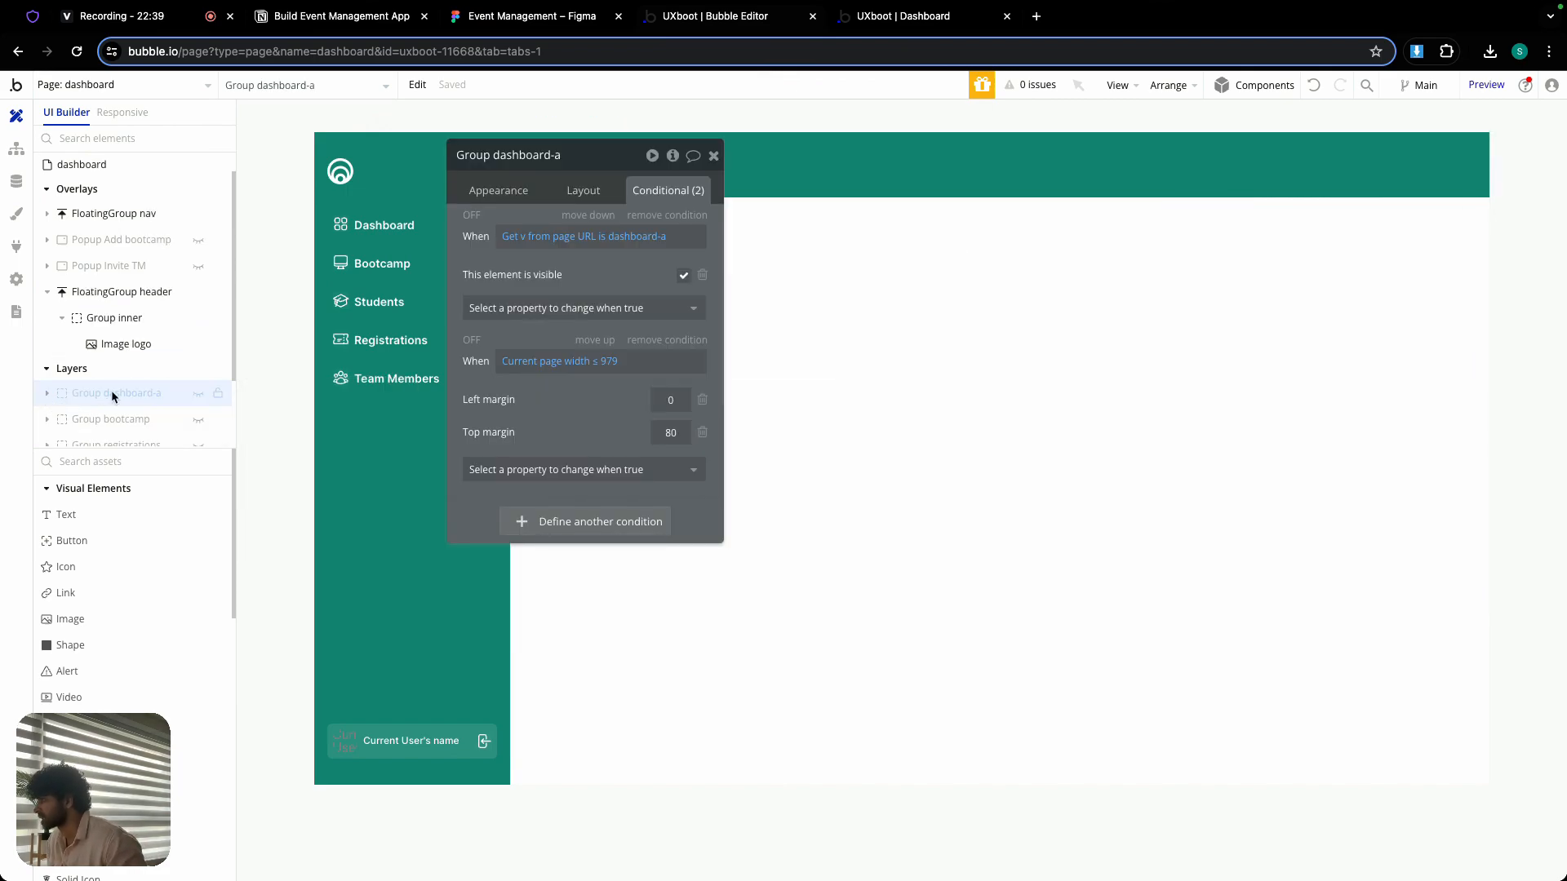
{"action": "left_click", "coordinate": [199, 420]}
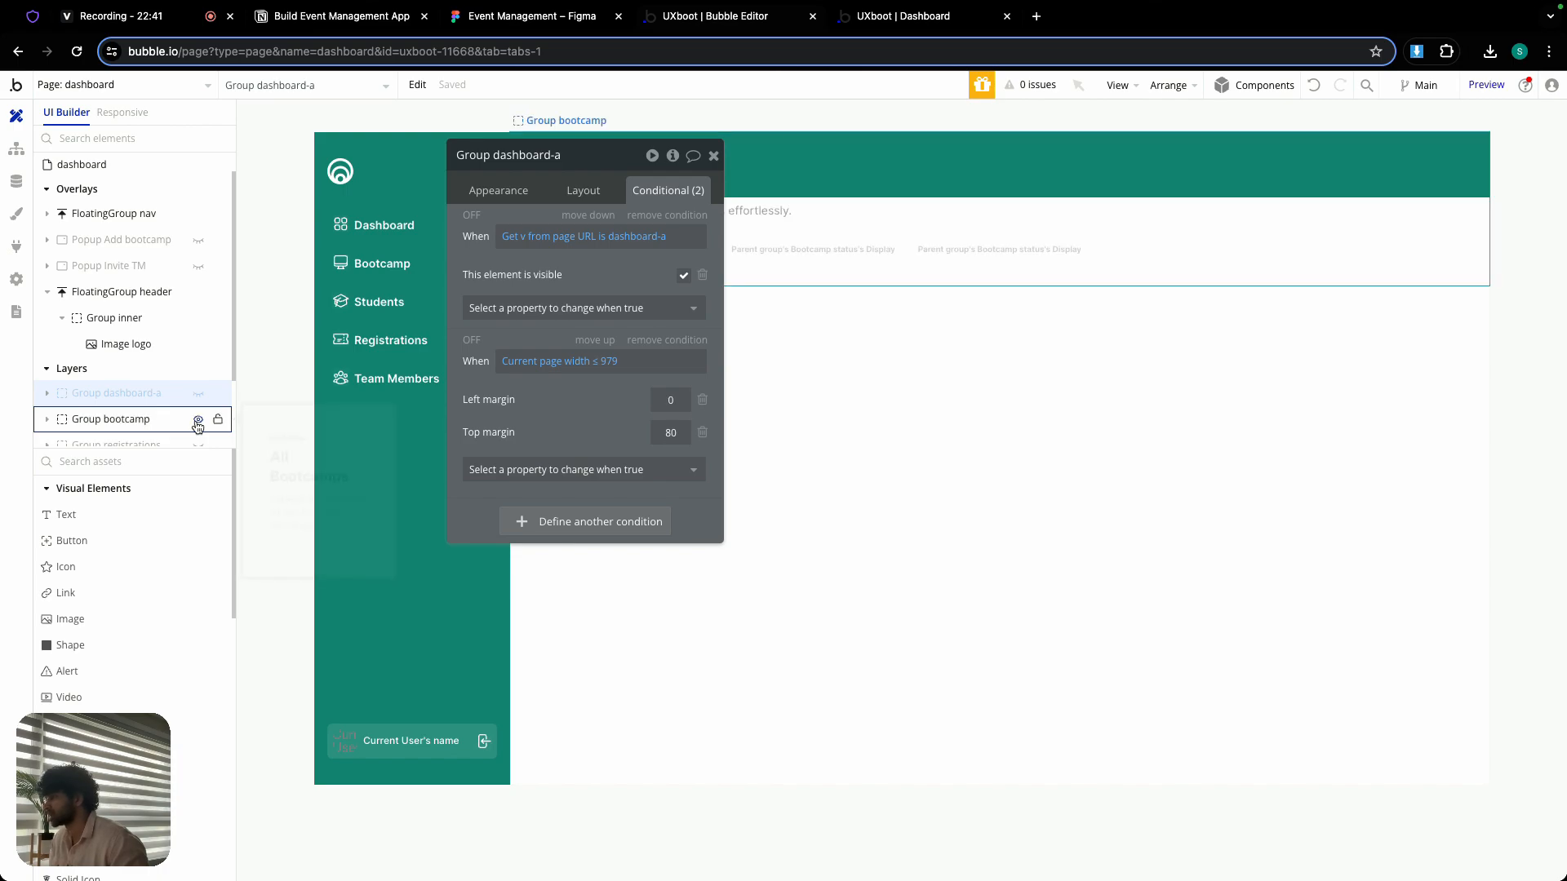
{"action": "left_click", "coordinate": [713, 160]}
- Expand Group bootcamp in the element tree and reveal RG bootcamps - Admin
{"action": "scroll", "coordinate": [141, 331], "scroll_direction": "down", "scroll_amount": 2}
{"action": "double_click", "coordinate": [74, 359]}
{"action": "scroll", "coordinate": [126, 362], "scroll_direction": "down", "scroll_amount": 1}
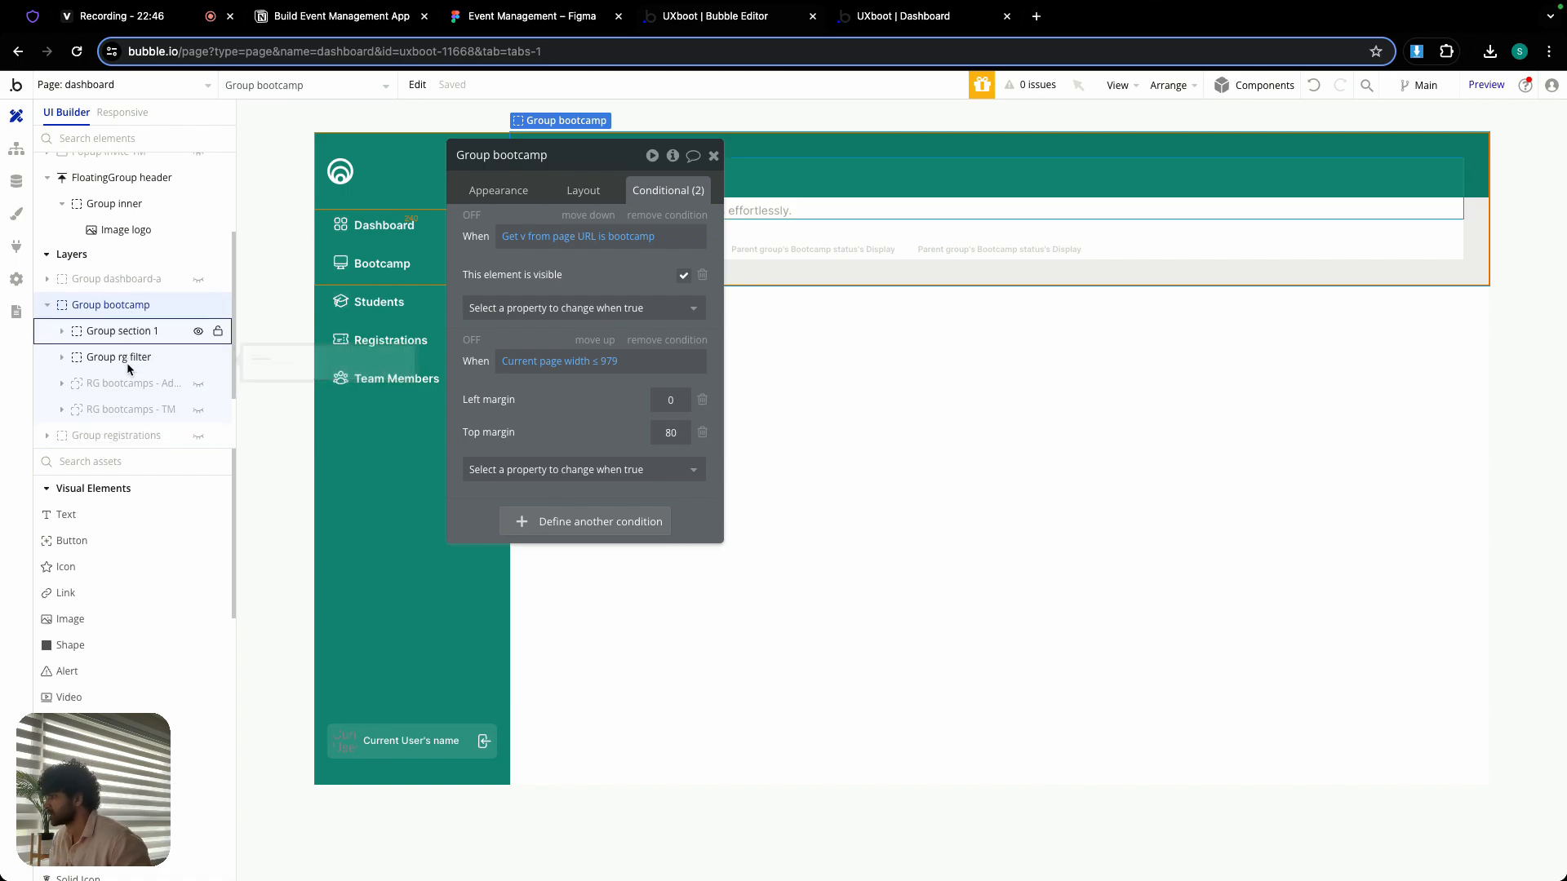
{"action": "left_click", "coordinate": [198, 382]}
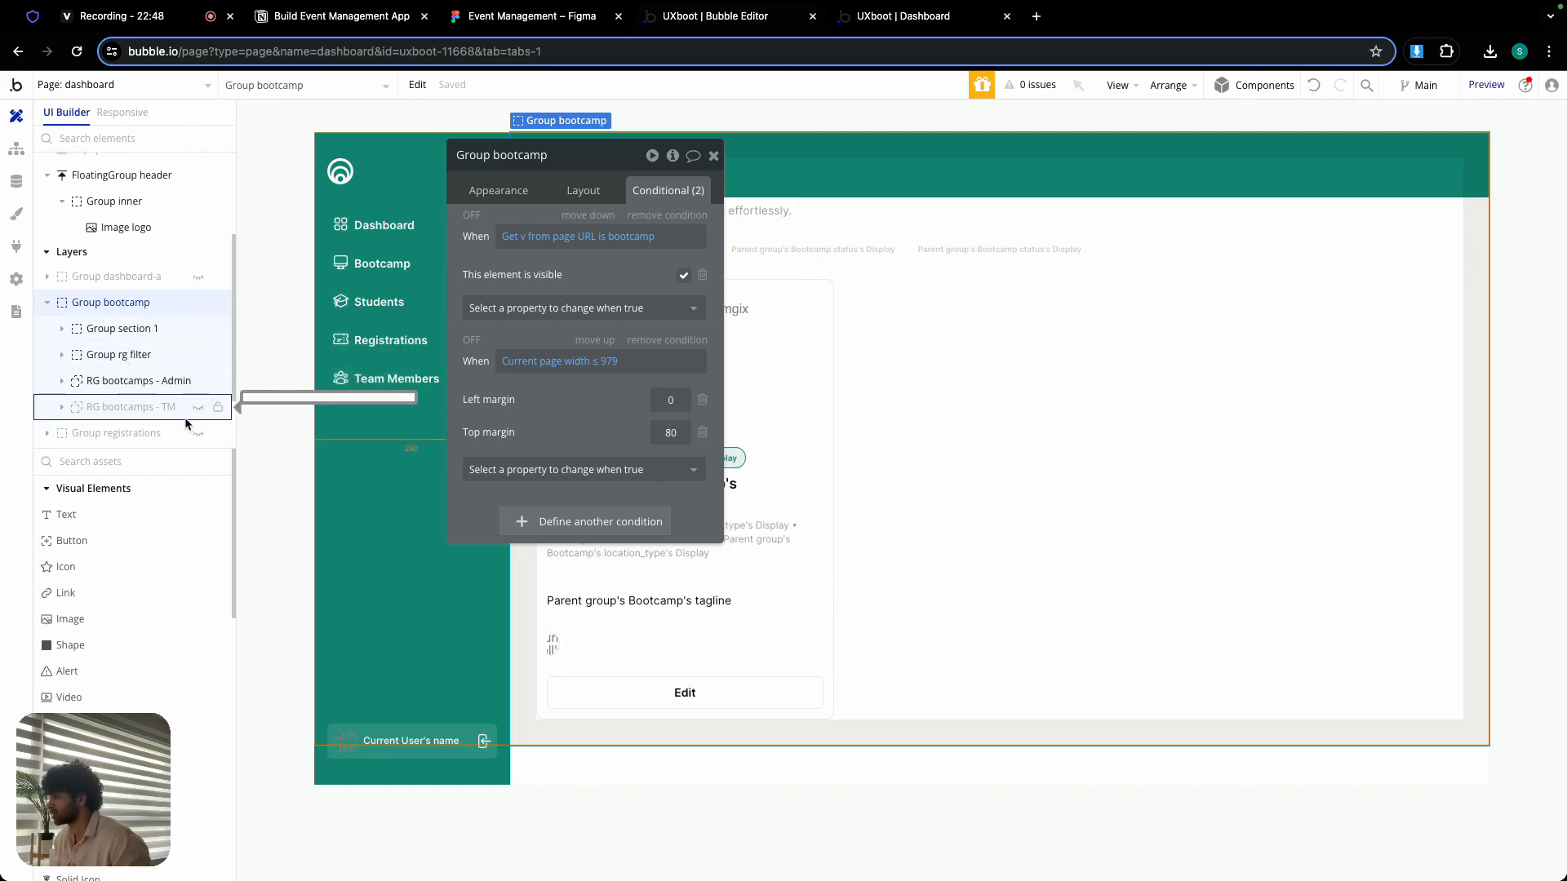
- Add a condition to RG bootcamps - Admin that sets Columns to 1 when current page width ≤ 979
{"action": "left_click", "coordinate": [1012, 308]}
{"action": "left_click", "coordinate": [634, 364]}
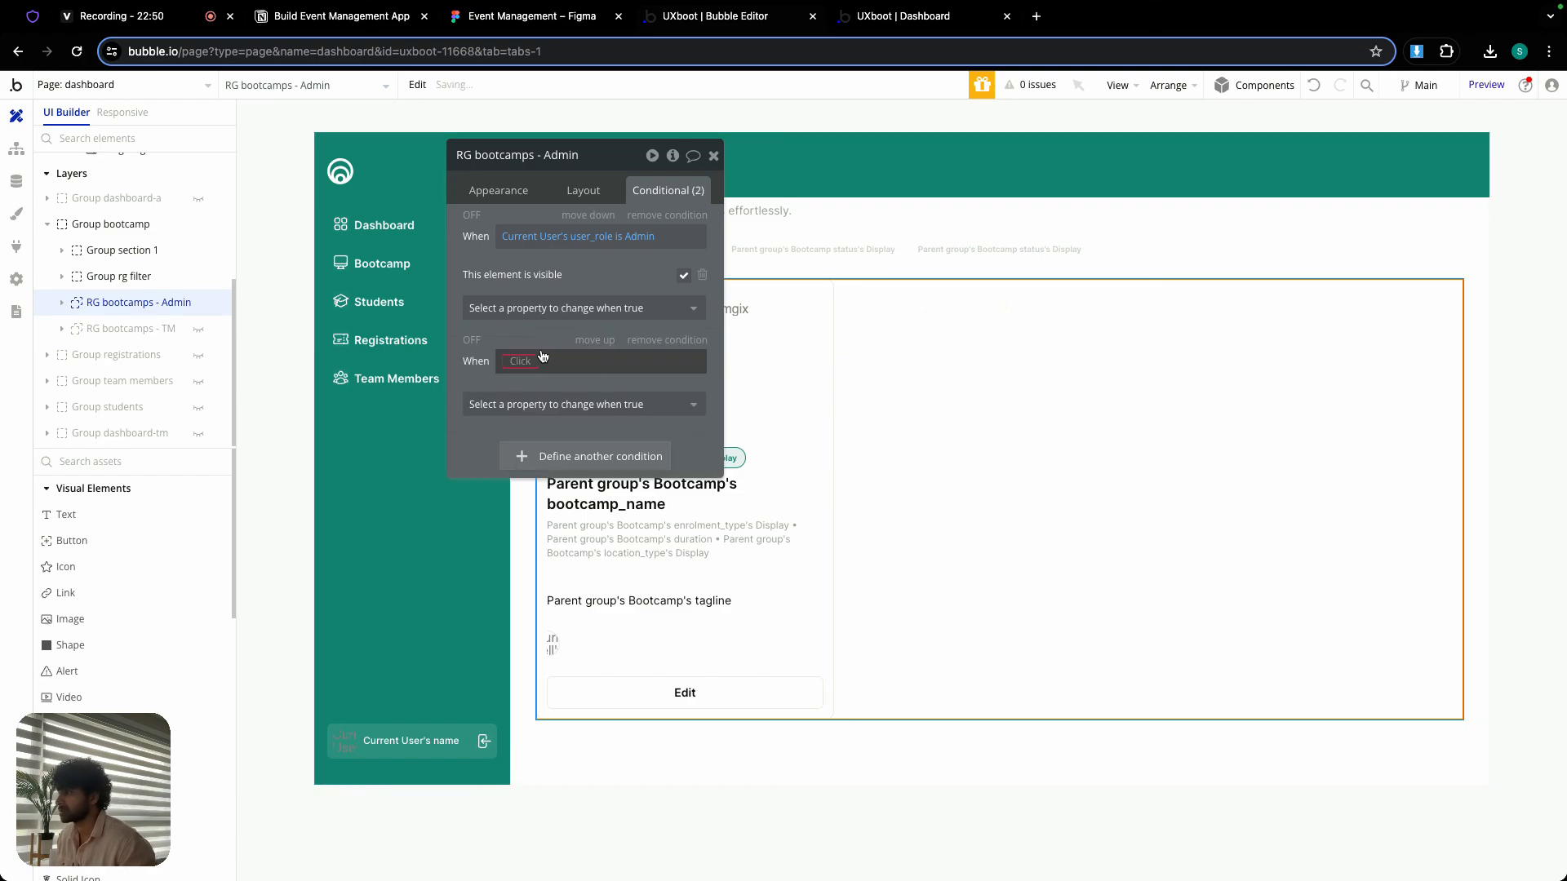
{"action": "right_click", "coordinate": [543, 356]}
{"action": "left_click", "coordinate": [618, 336]}
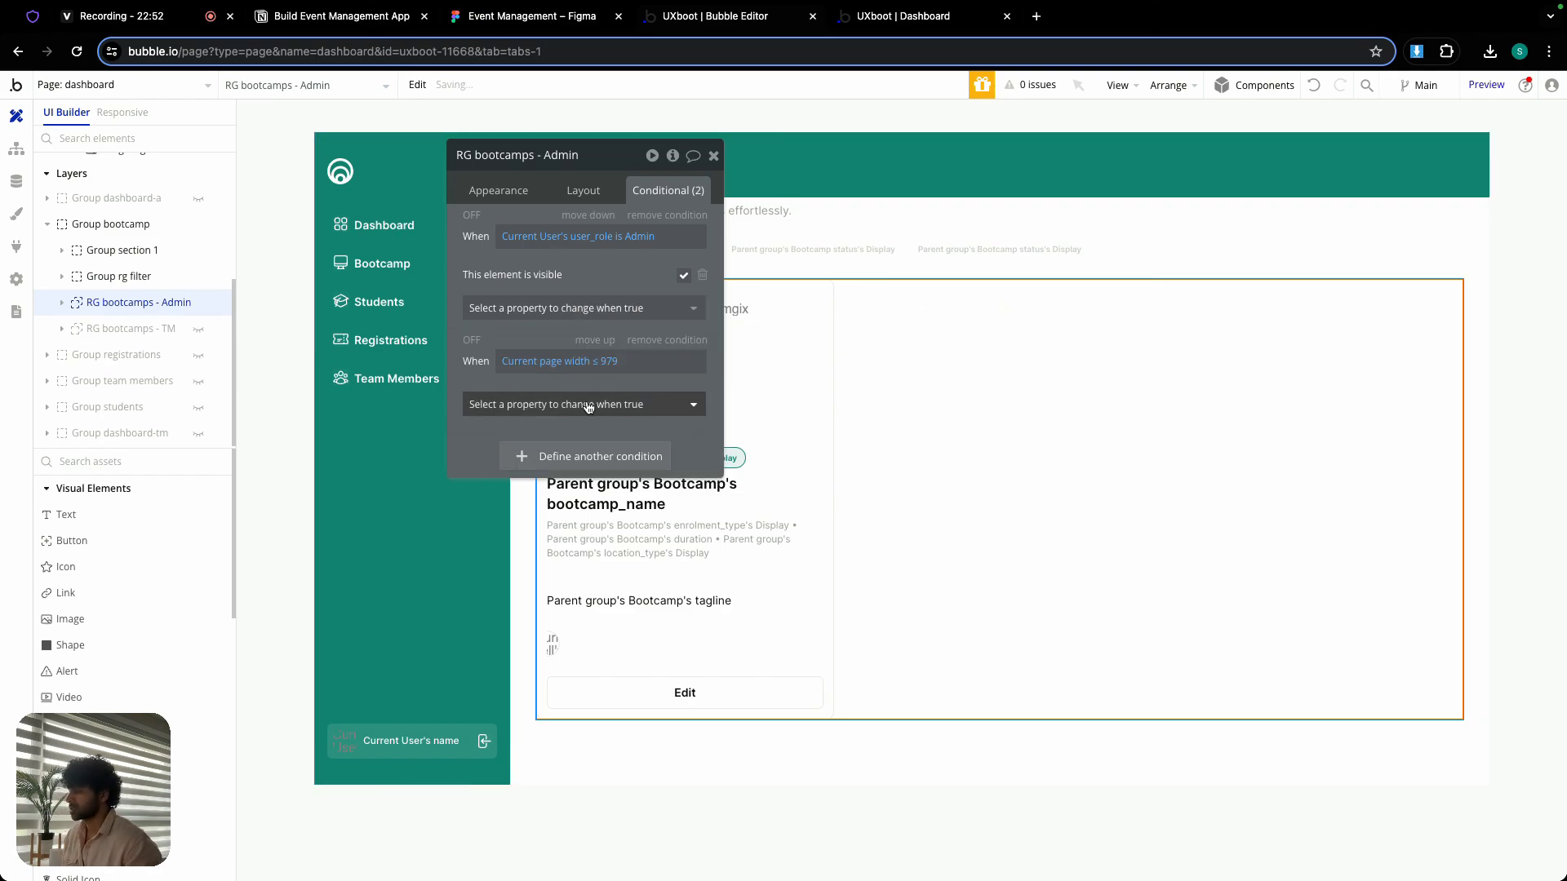
{"action": "left_click", "coordinate": [588, 405]}
{"action": "left_click", "coordinate": [563, 527]}
{"action": "left_click", "coordinate": [636, 414]}
{"action": "type", "text": "1"}
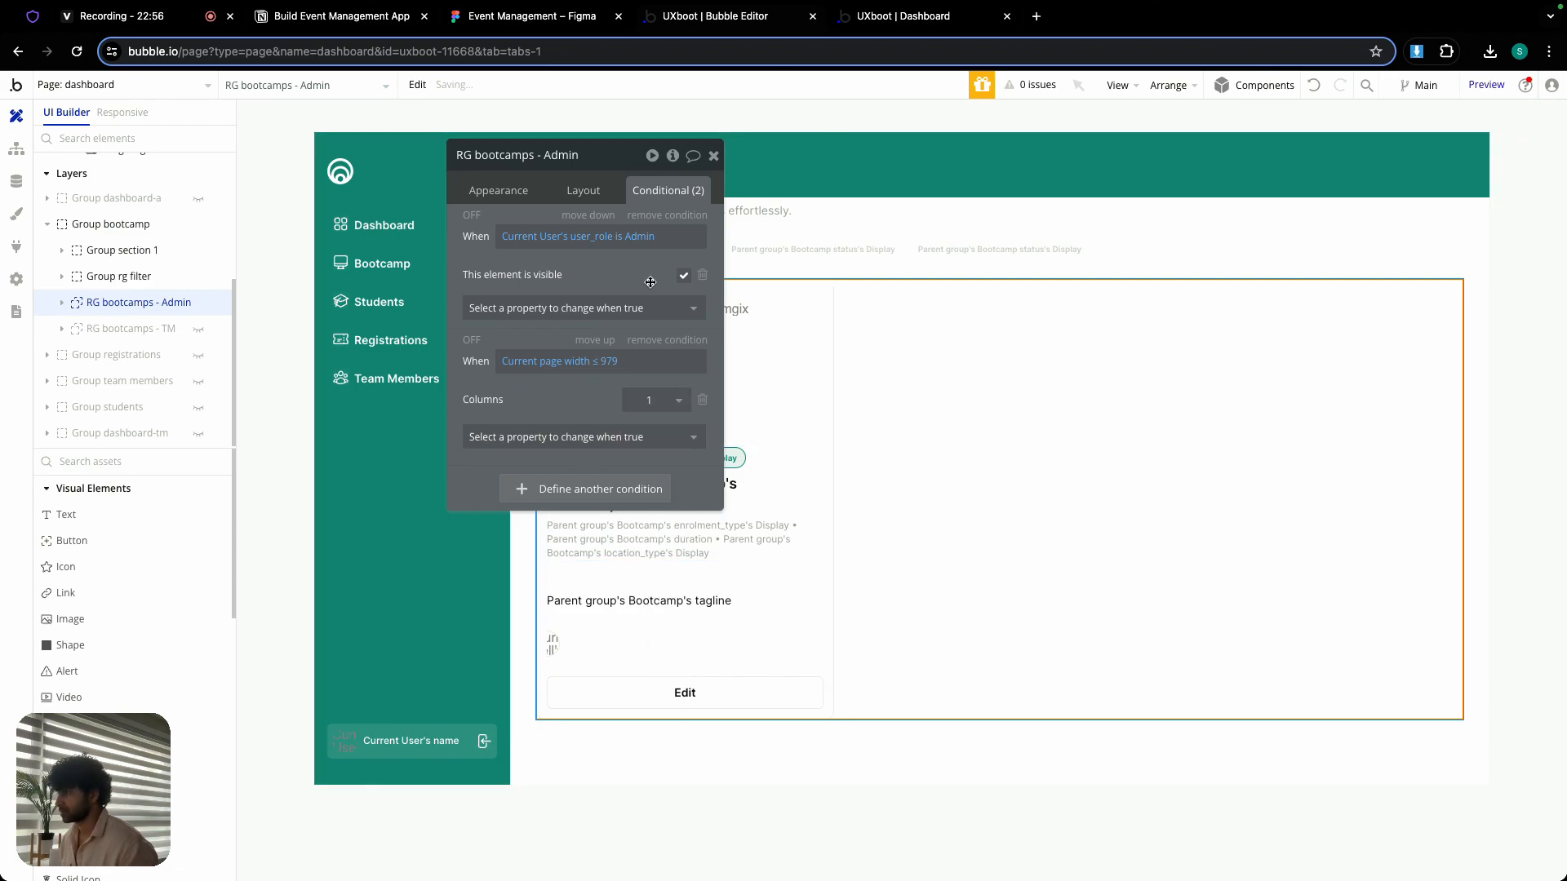
{"action": "left_click", "coordinate": [712, 156]}
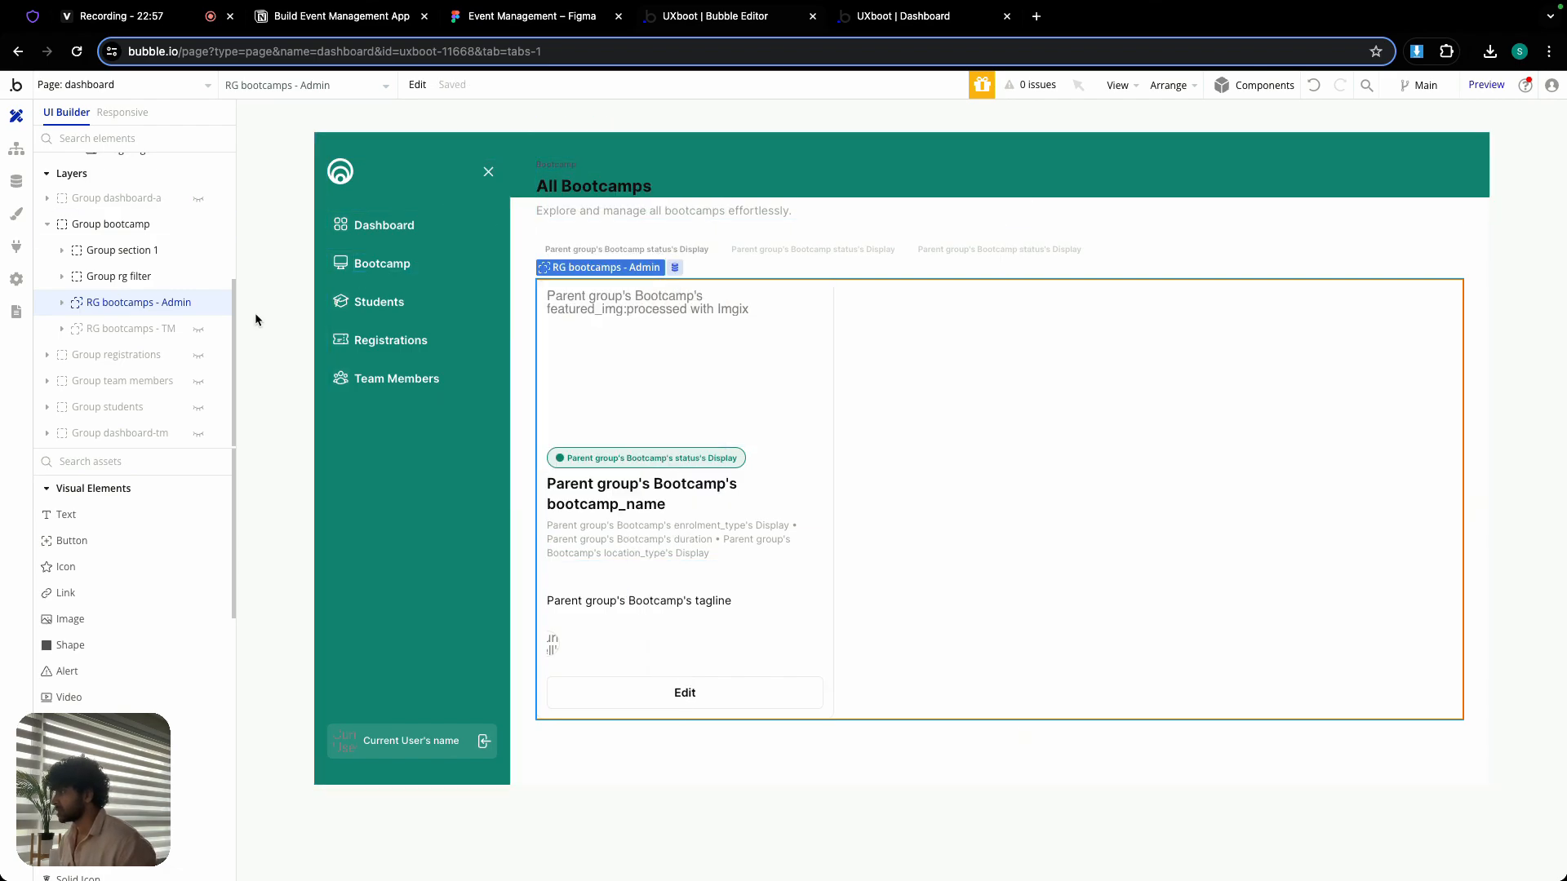
- Reveal RG bootcamps - TM in place of the Admin list and set its Columns to 1 when current page width ≤ 979
{"action": "left_click", "coordinate": [199, 303]}
{"action": "left_click", "coordinate": [198, 328]}
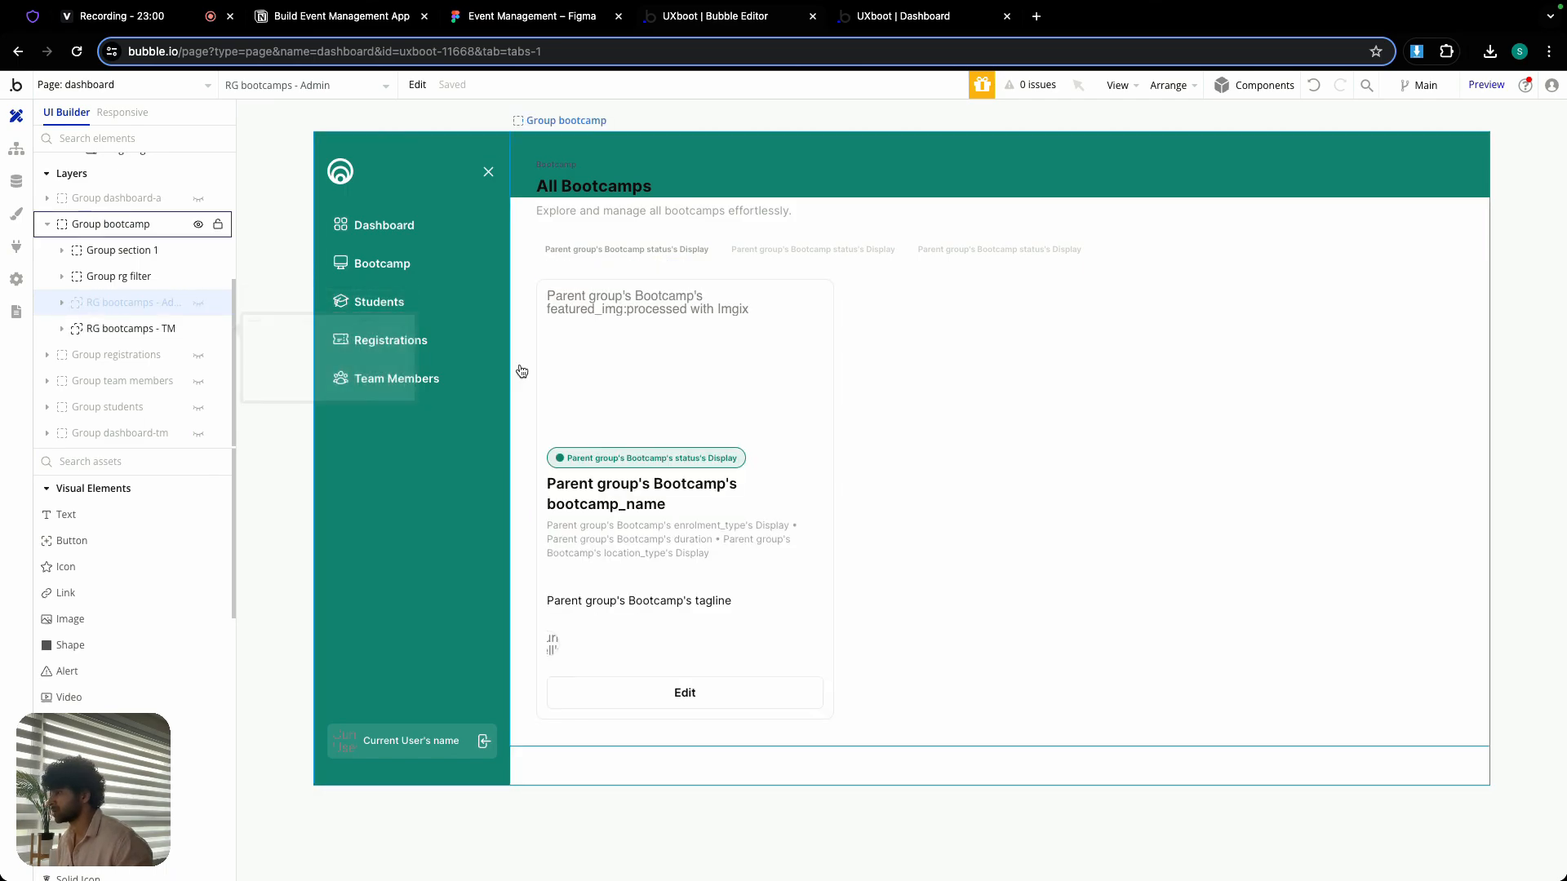
{"action": "double_click", "coordinate": [934, 357]}
{"action": "left_click", "coordinate": [598, 356]}
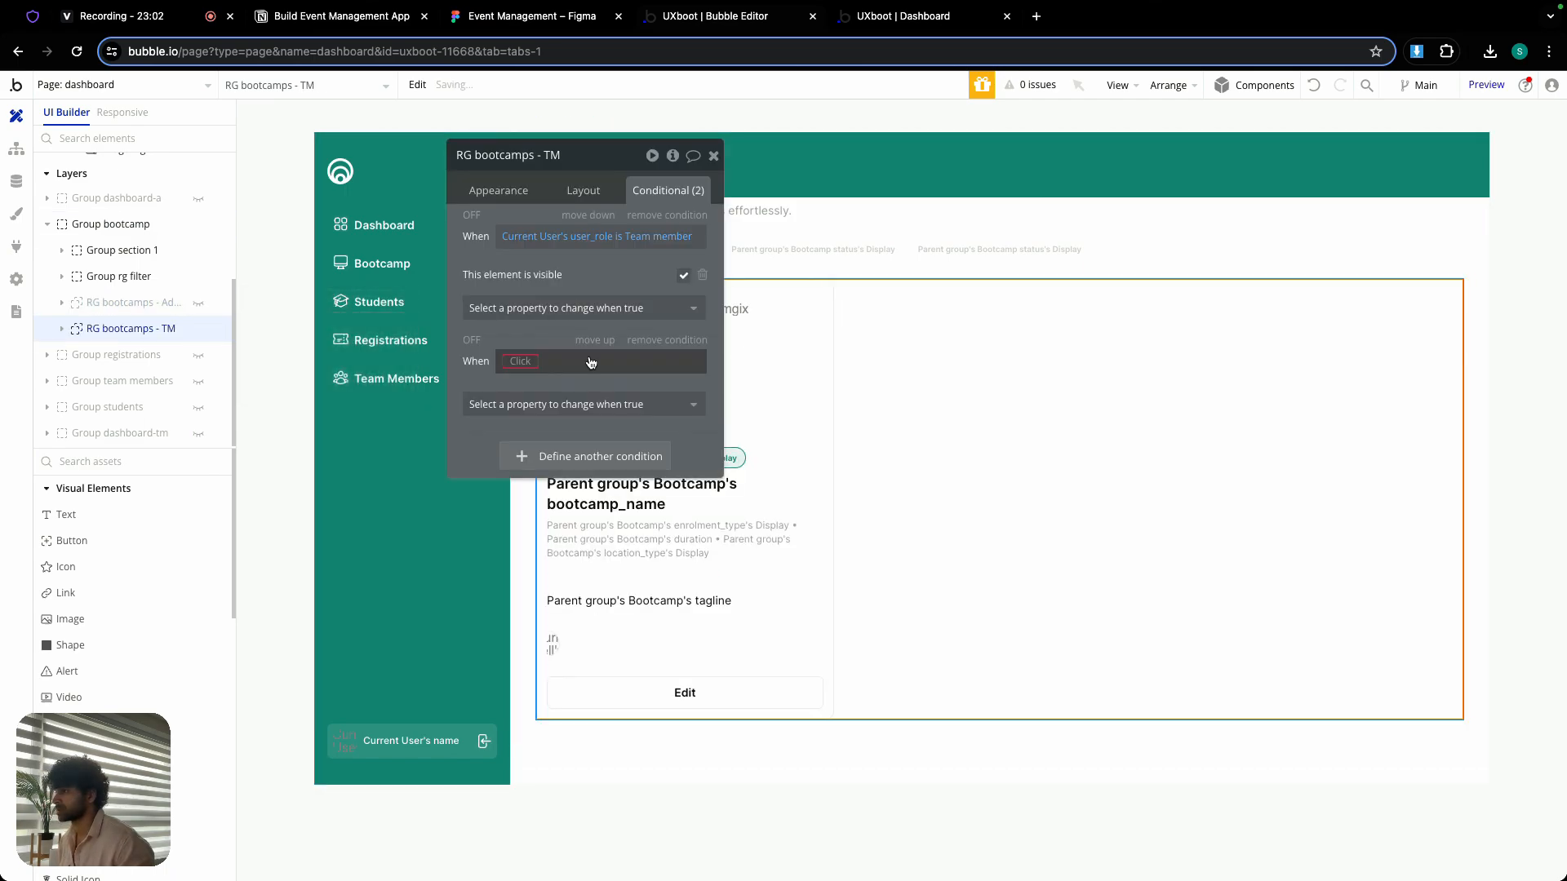
{"action": "right_click", "coordinate": [523, 362]}
{"action": "left_click", "coordinate": [641, 333]}
{"action": "left_click", "coordinate": [563, 405]}
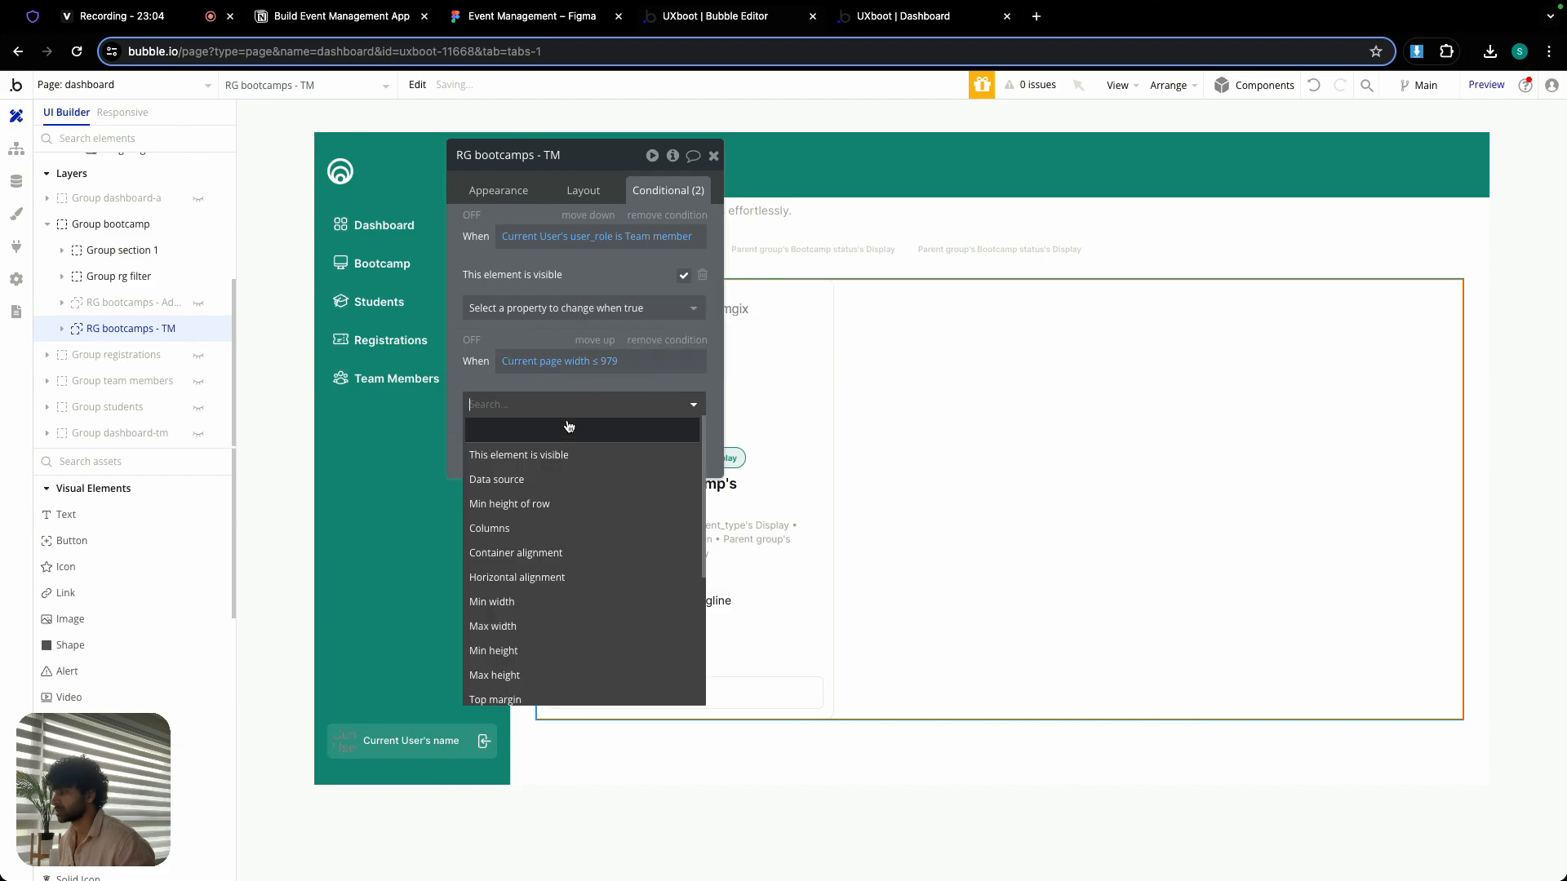
{"action": "left_click", "coordinate": [534, 528]}
{"action": "left_click", "coordinate": [657, 400]}
{"action": "left_click", "coordinate": [649, 451]}
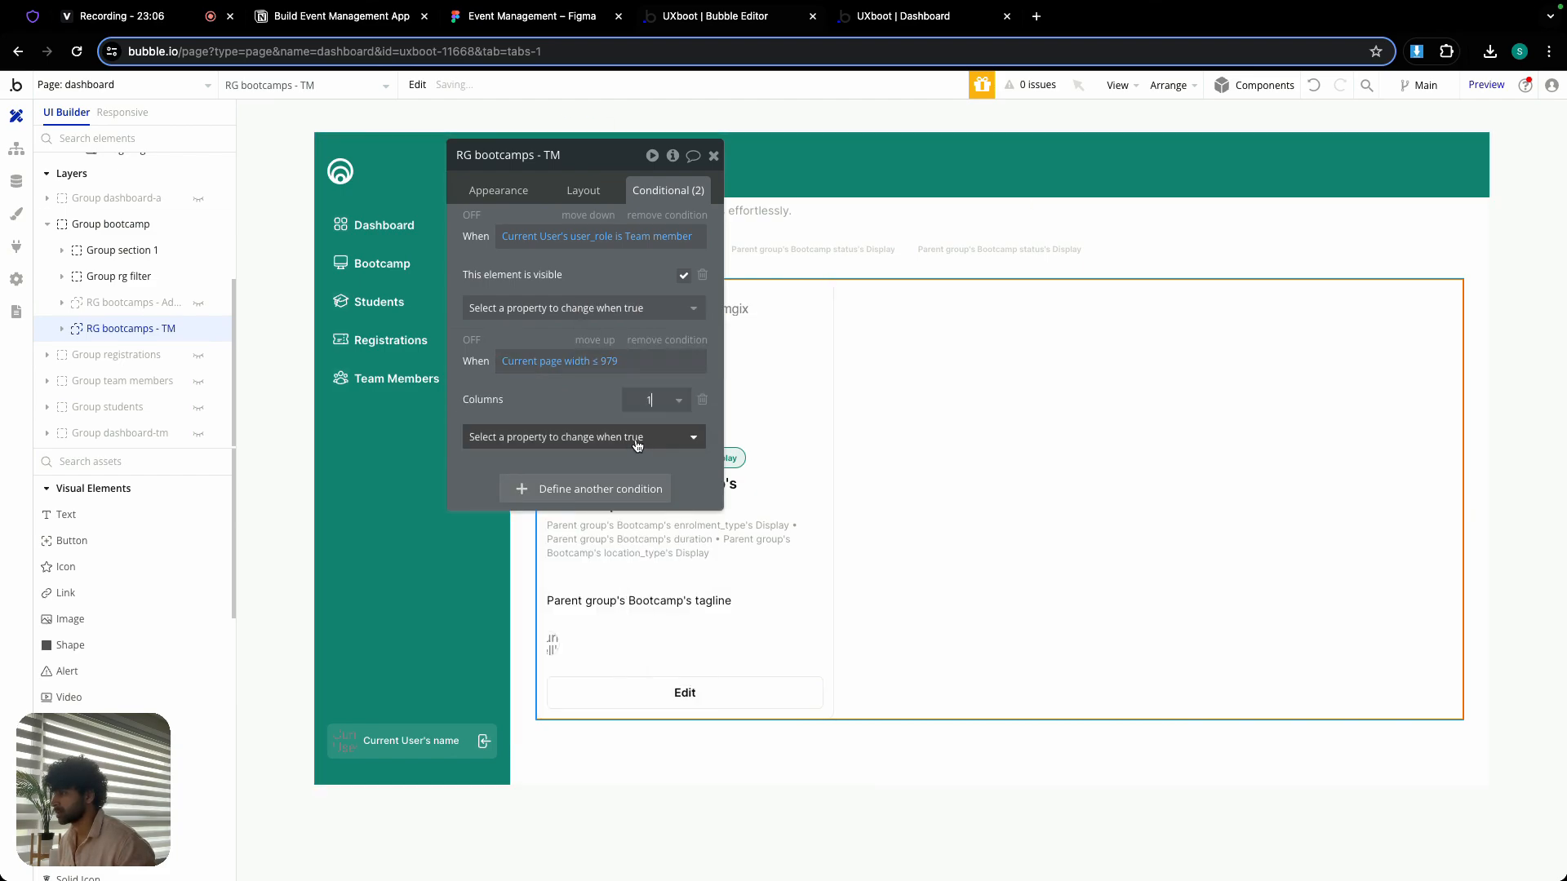
- Refresh the dashboard preview and check its layout while narrowing and widening the browser window
{"action": "left_click", "coordinate": [938, 27]}
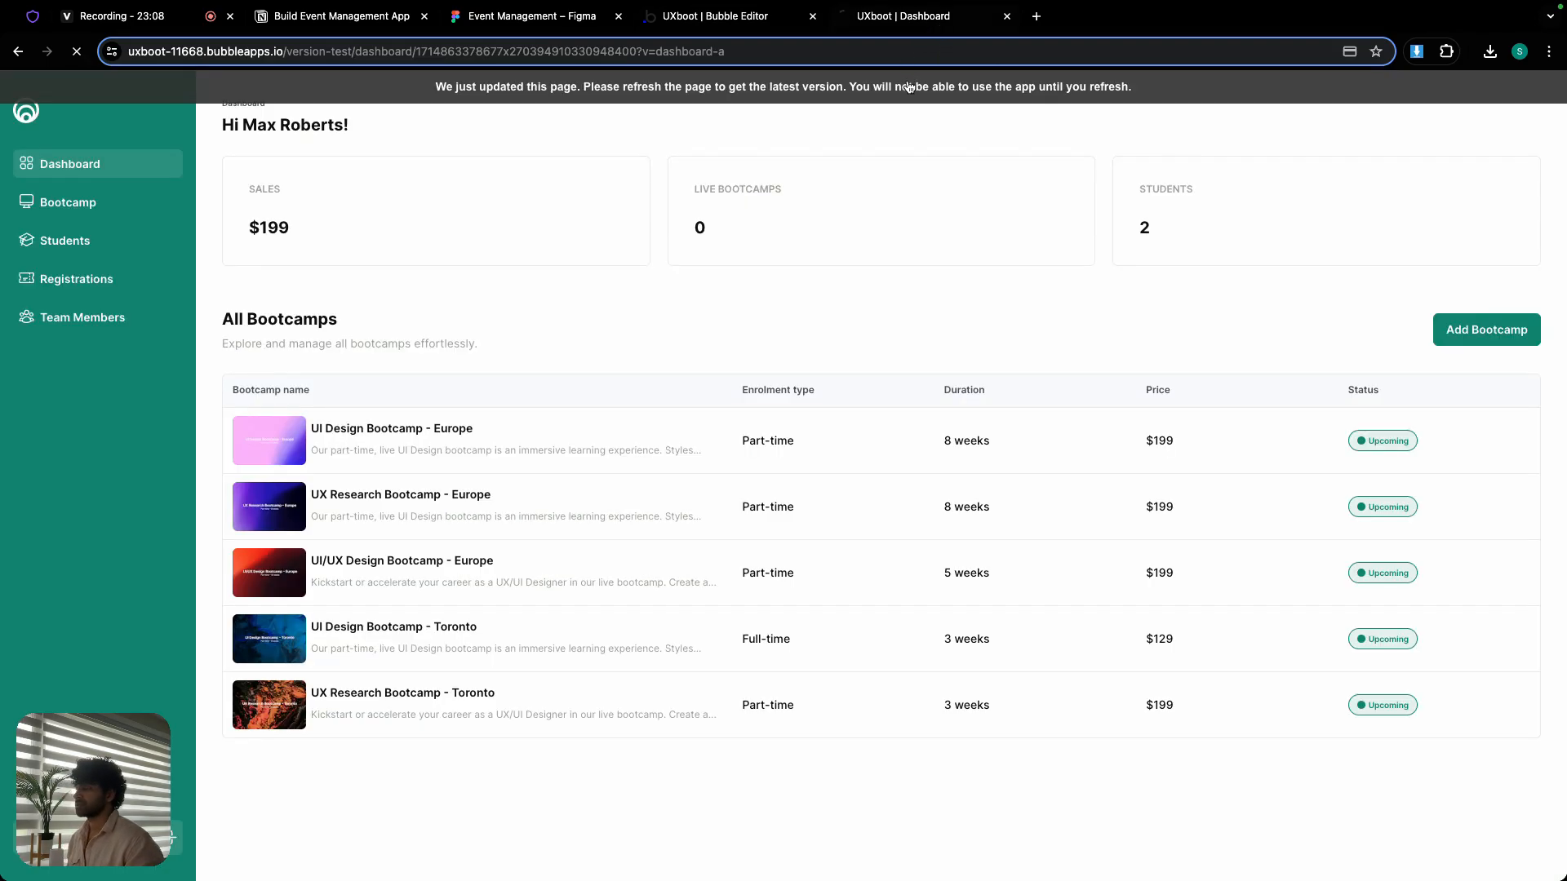
{"action": "left_click", "coordinate": [910, 87]}
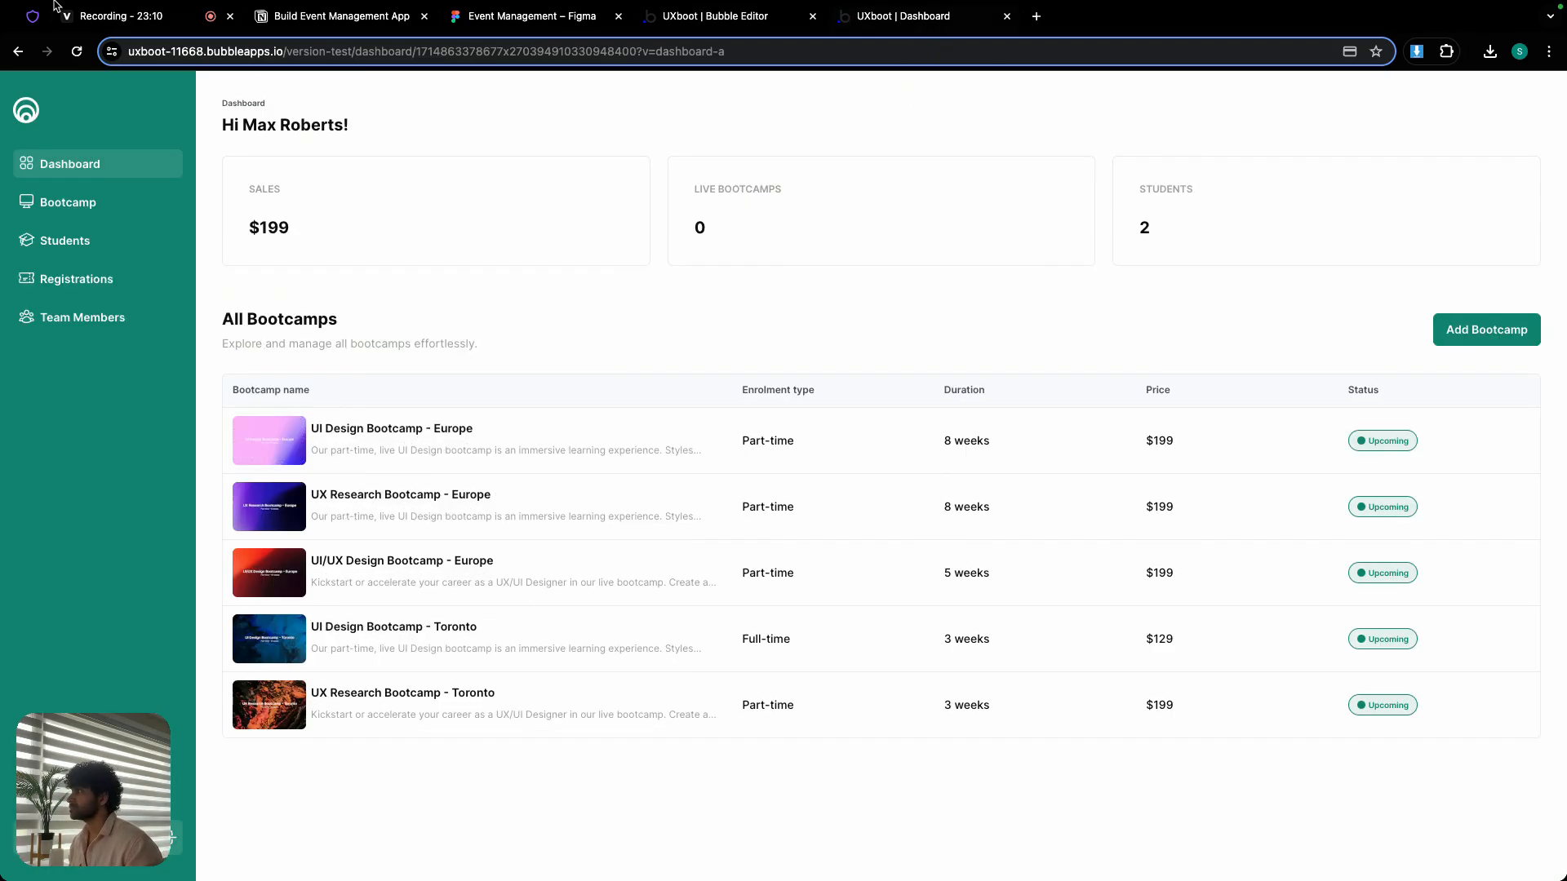
{"action": "left_click", "coordinate": [54, 35]}
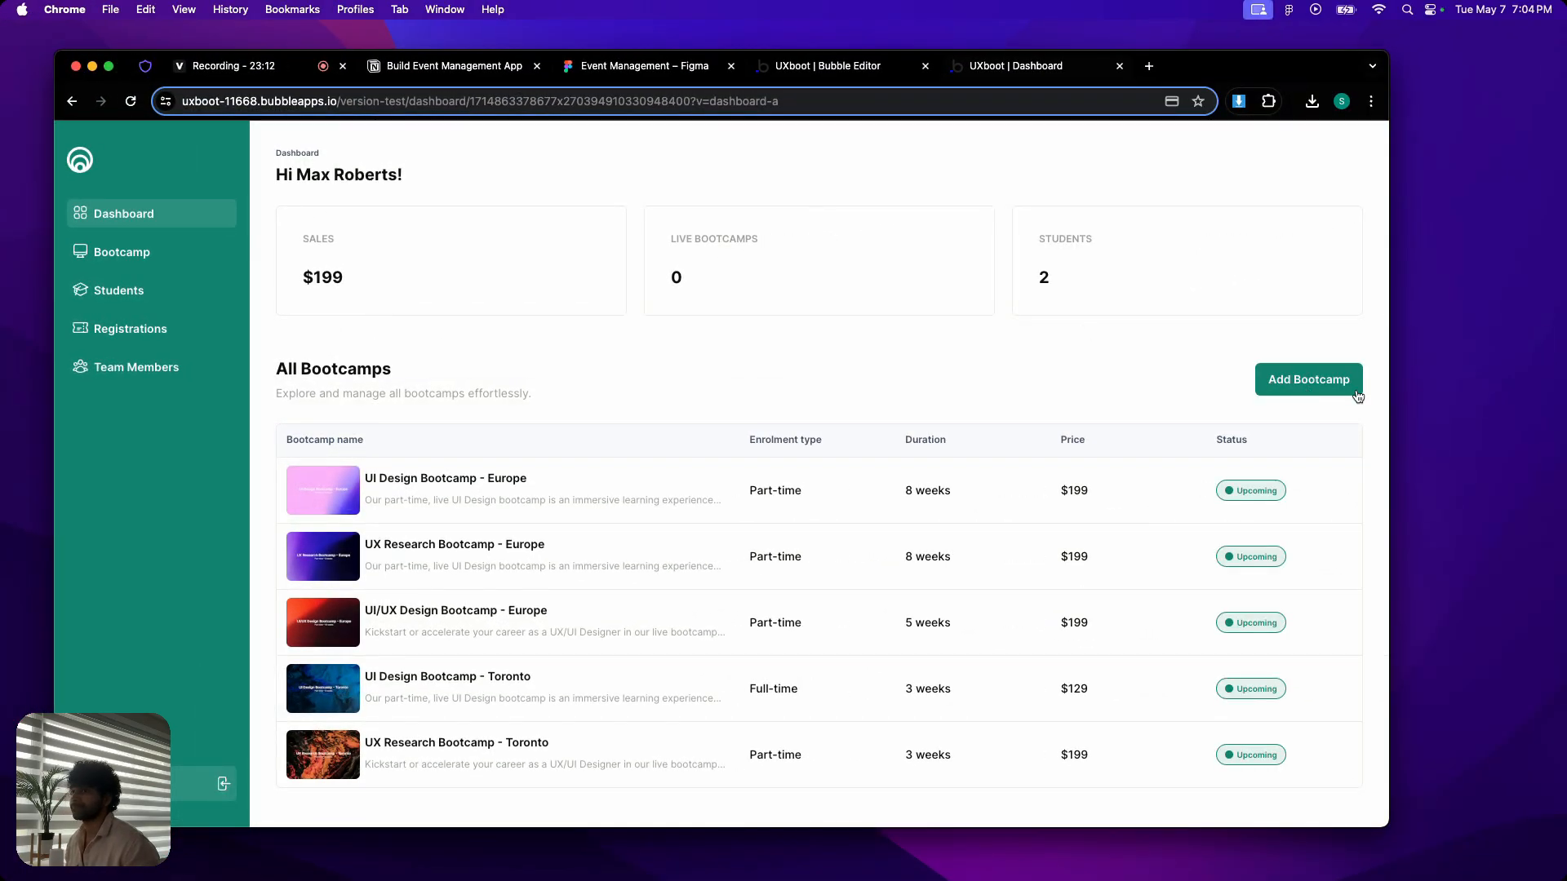
{"action": "left_click_drag", "start_coordinate": [1388, 376], "coordinate": [804, 331]}
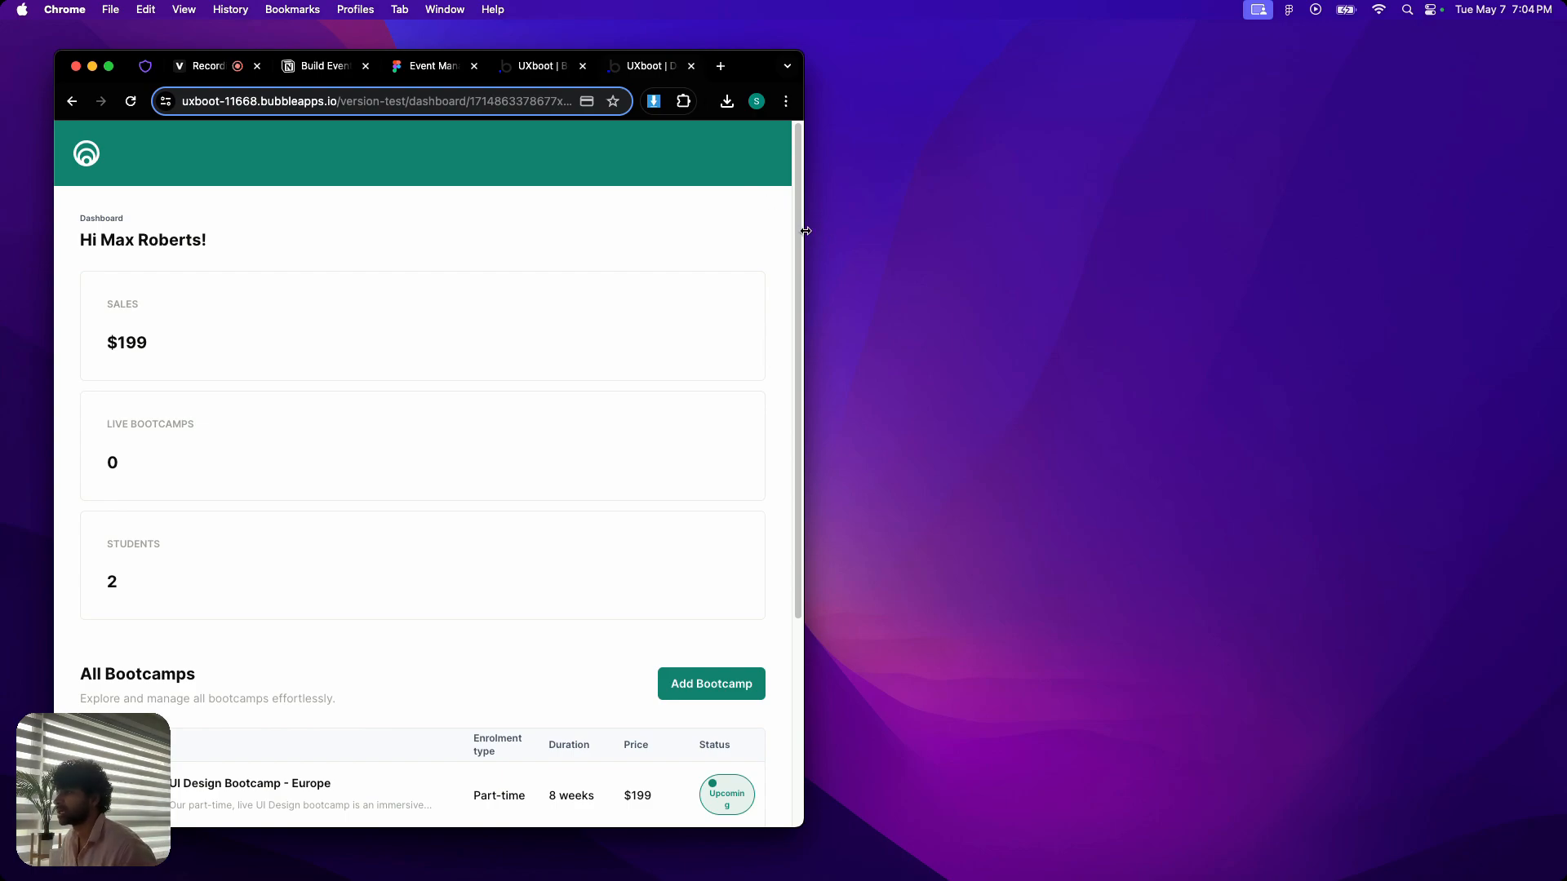
{"action": "left_click_drag", "start_coordinate": [805, 231], "coordinate": [769, 231]}
{"action": "mouse_move", "coordinate": [844, 225]}
{"action": "left_mouse_down"}
{"action": "mouse_move", "coordinate": [883, 224]}
{"action": "mouse_move", "coordinate": [833, 225]}
{"action": "left_mouse_up"}
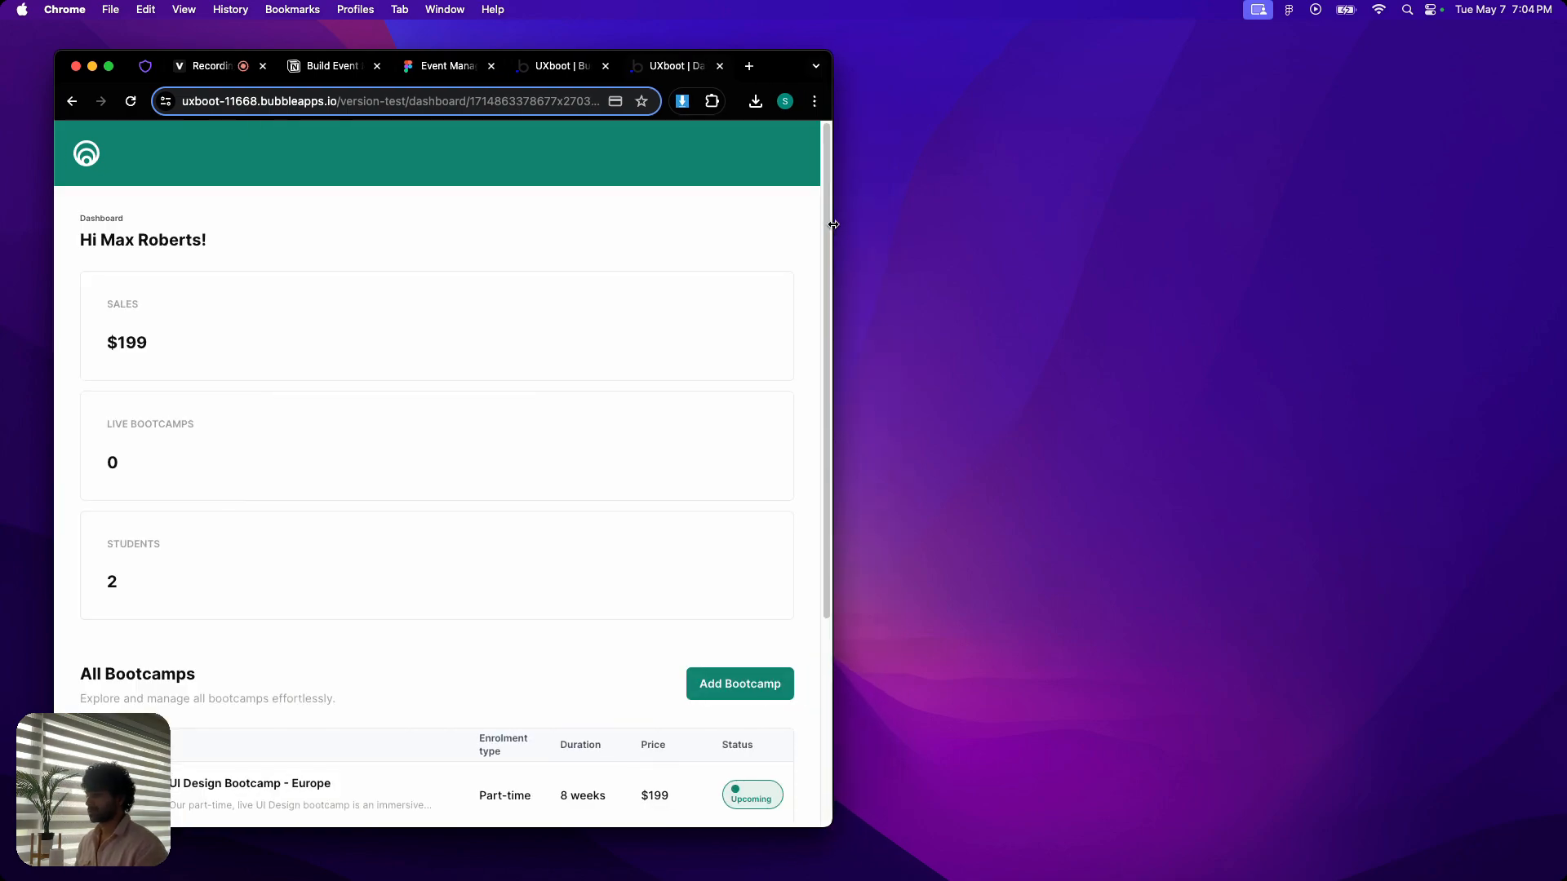
{"action": "left_click_drag", "start_coordinate": [833, 225], "coordinate": [1397, 214]}
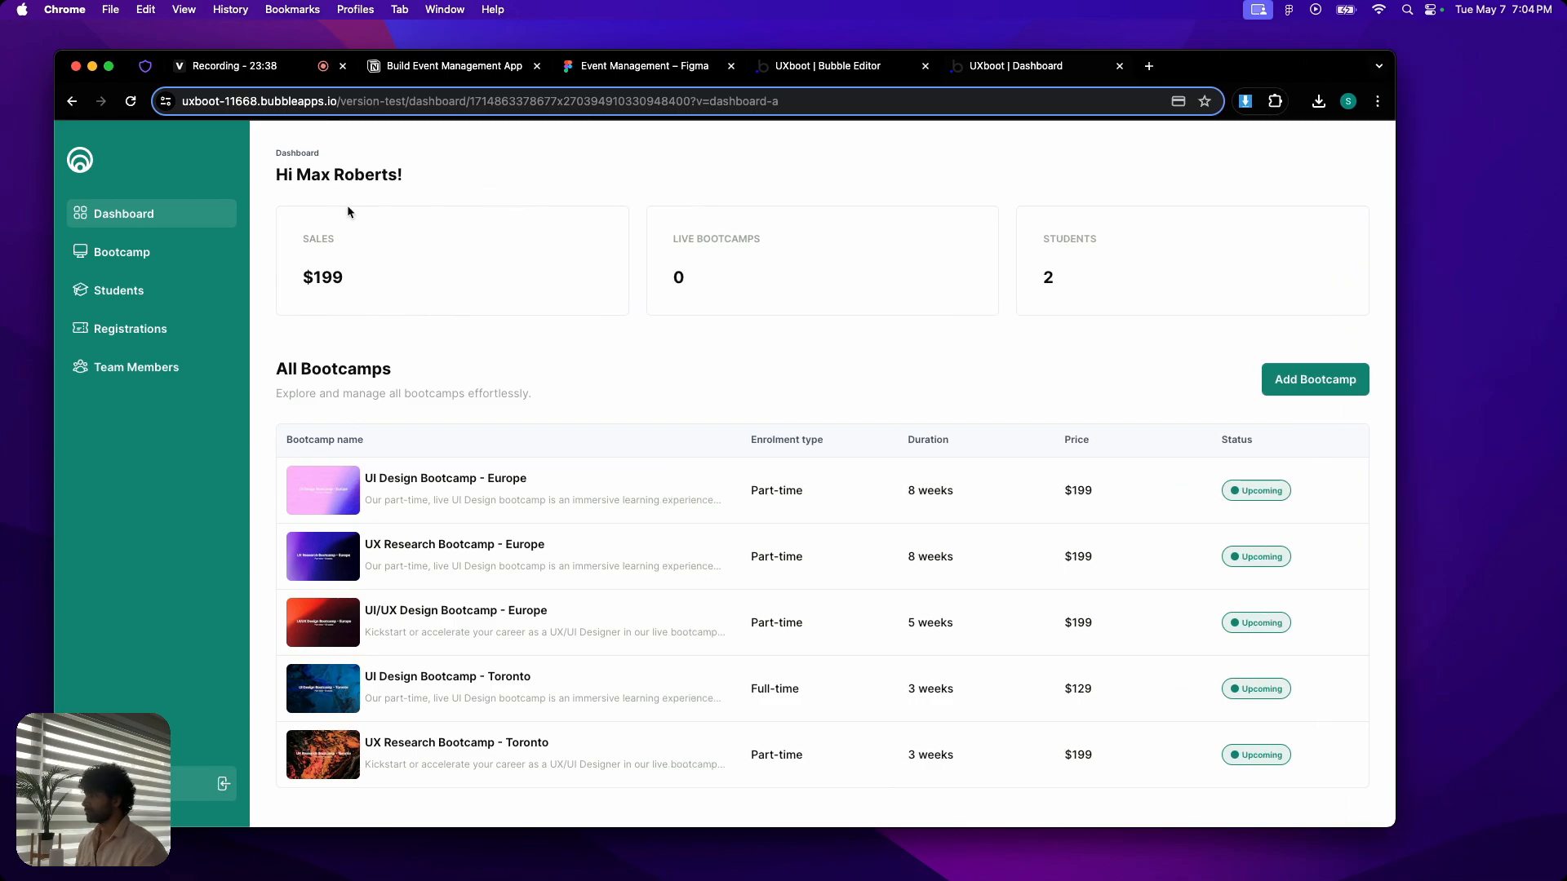
- Check the Bootcamp view's card list at a narrow window width, then widen the window again
{"action": "left_click", "coordinate": [147, 253]}
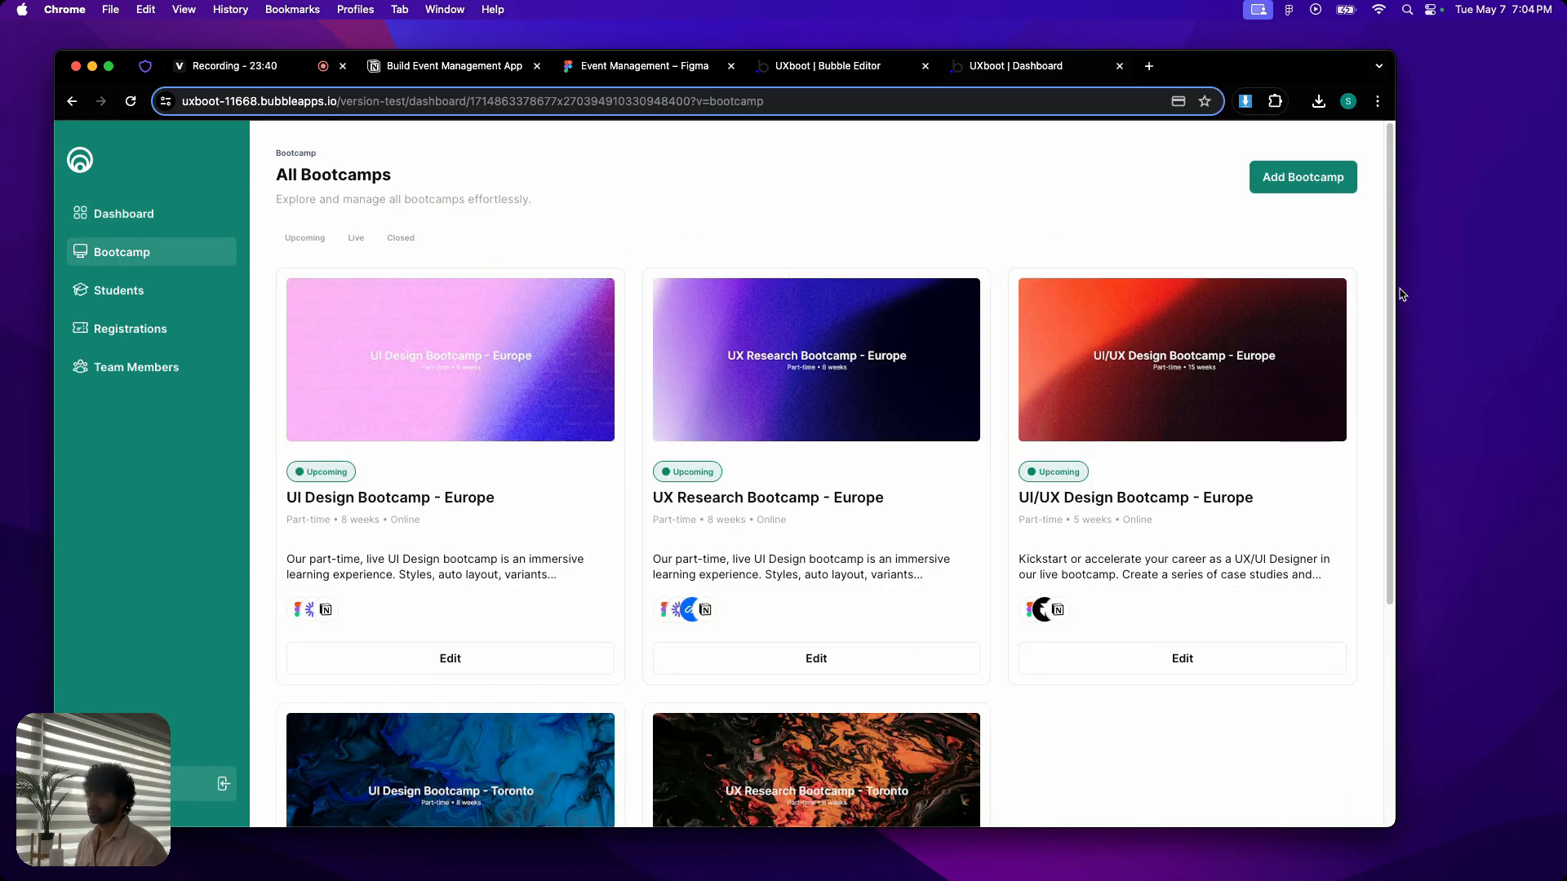
{"action": "left_click_drag", "start_coordinate": [1387, 290], "coordinate": [425, 218]}
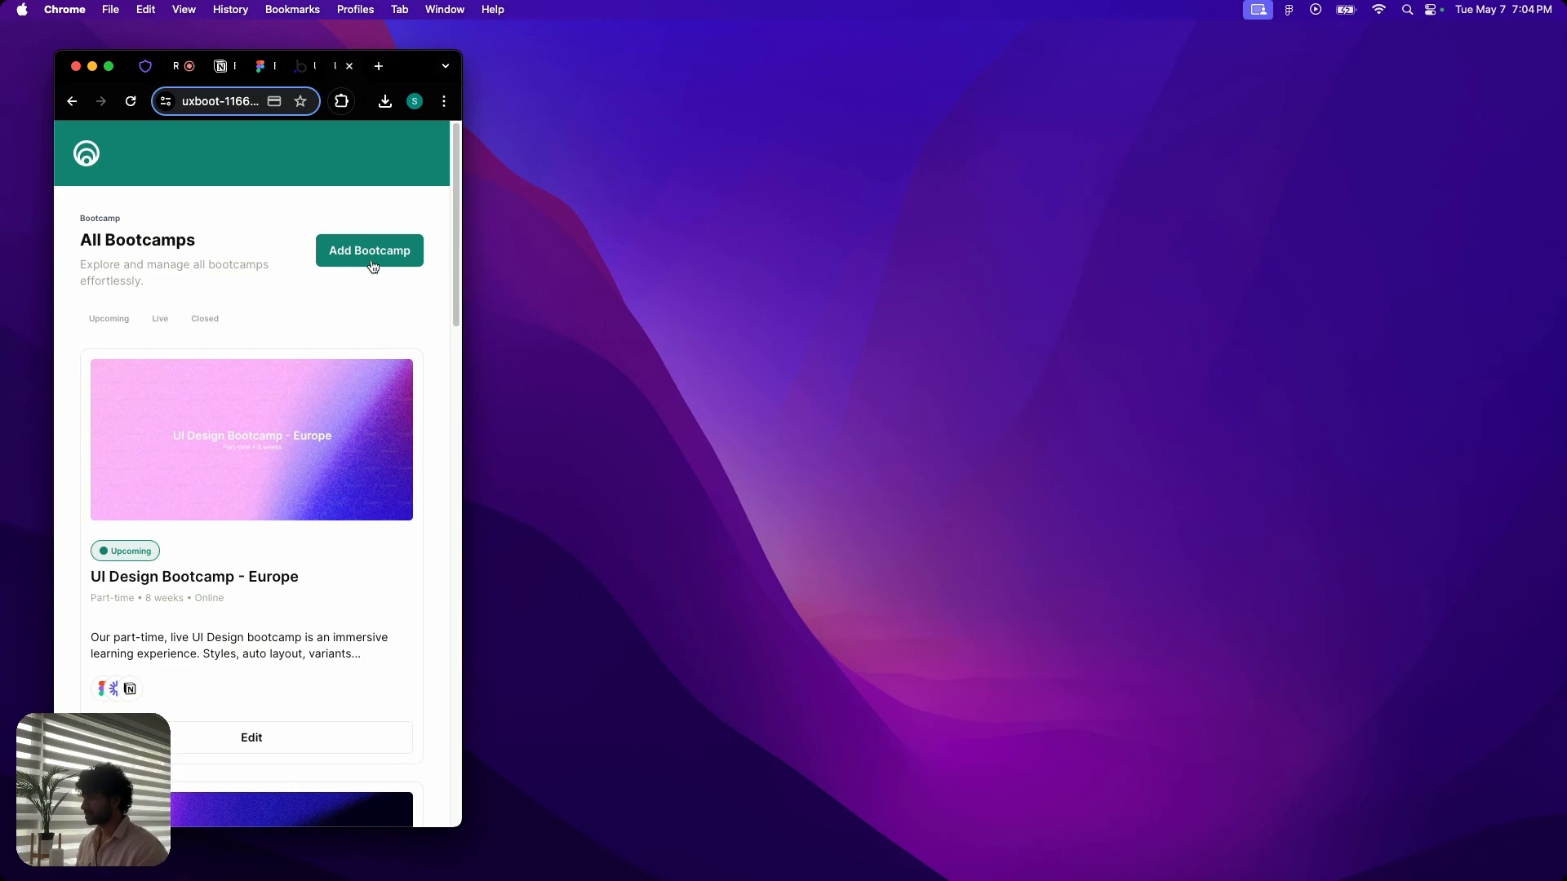
{"action": "left_click_drag", "start_coordinate": [463, 341], "coordinate": [1379, 334]}
- Return to the Bubble editor, hide RG bootcamps - TM and FloatingGroup header, and make the window full screen
{"action": "left_click", "coordinate": [828, 67]}
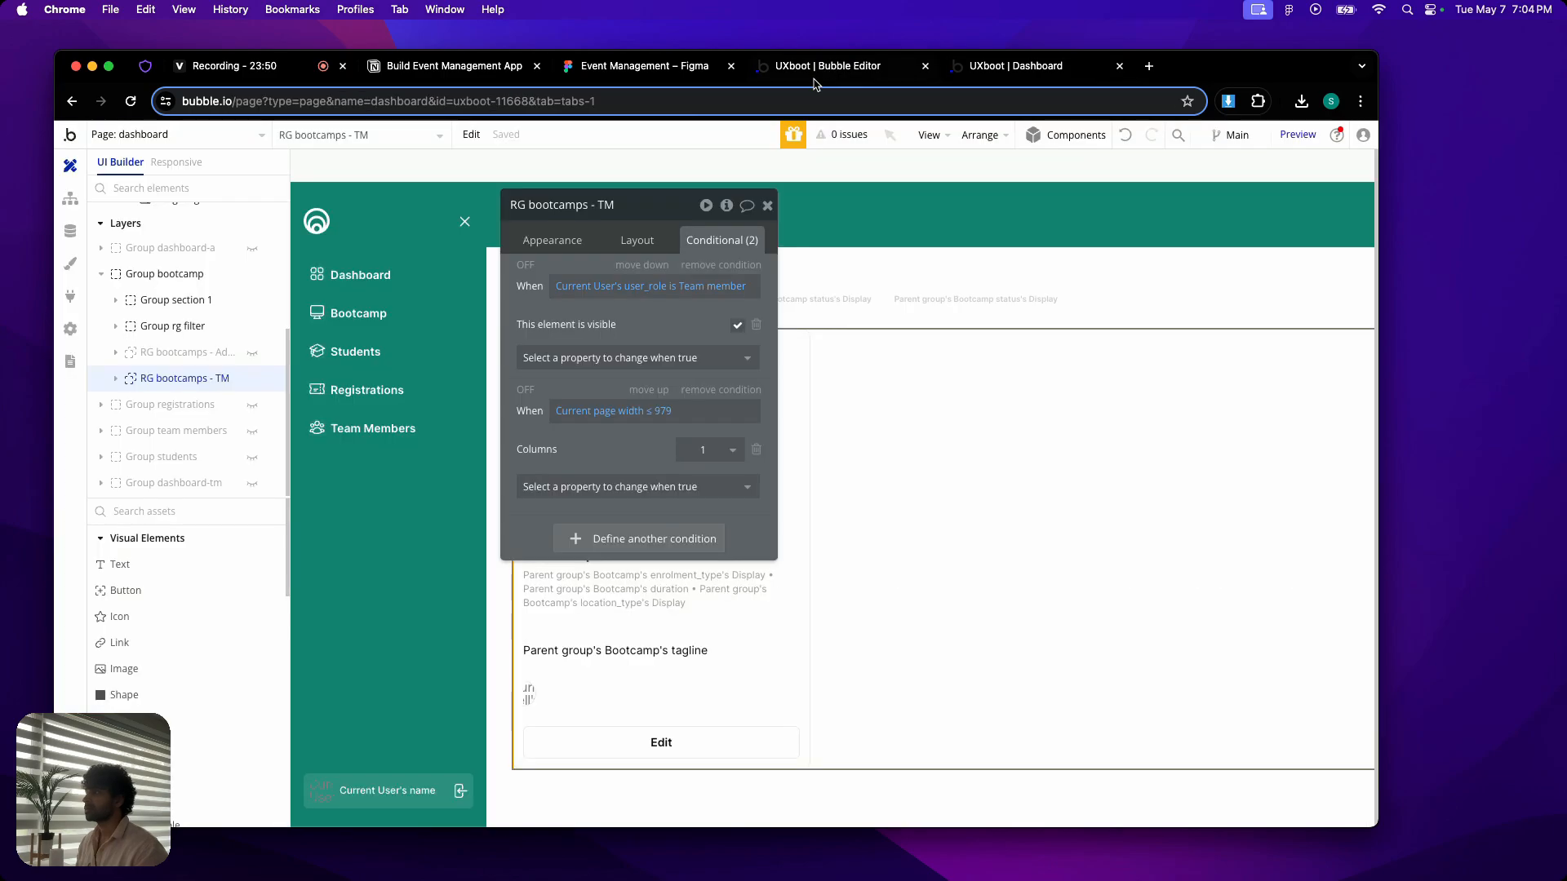
{"action": "left_click", "coordinate": [768, 206]}
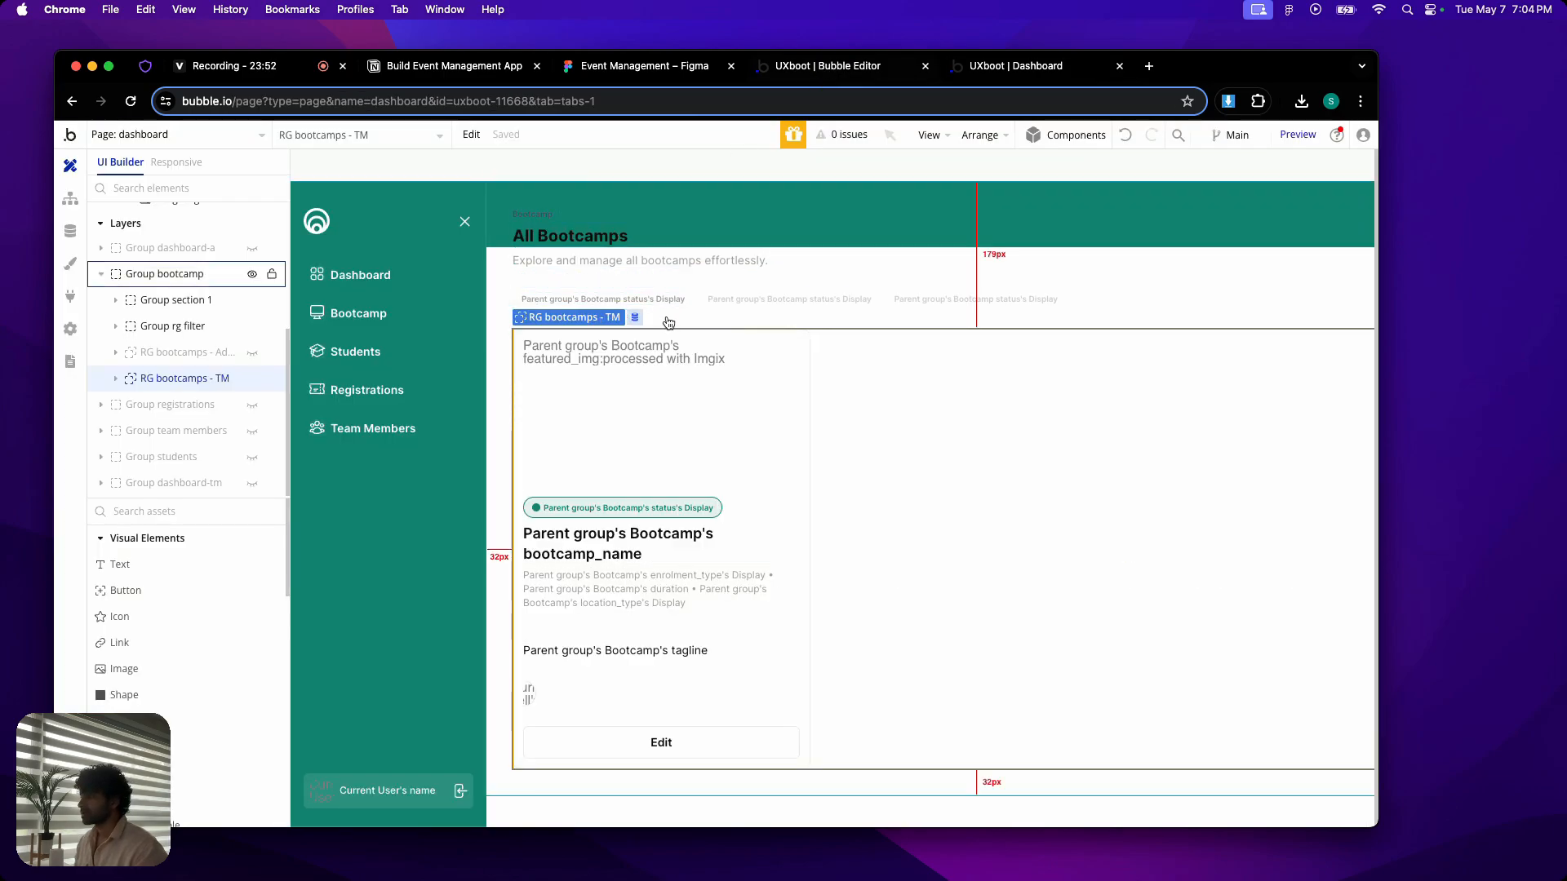
{"action": "mouse_move", "coordinate": [254, 380]}
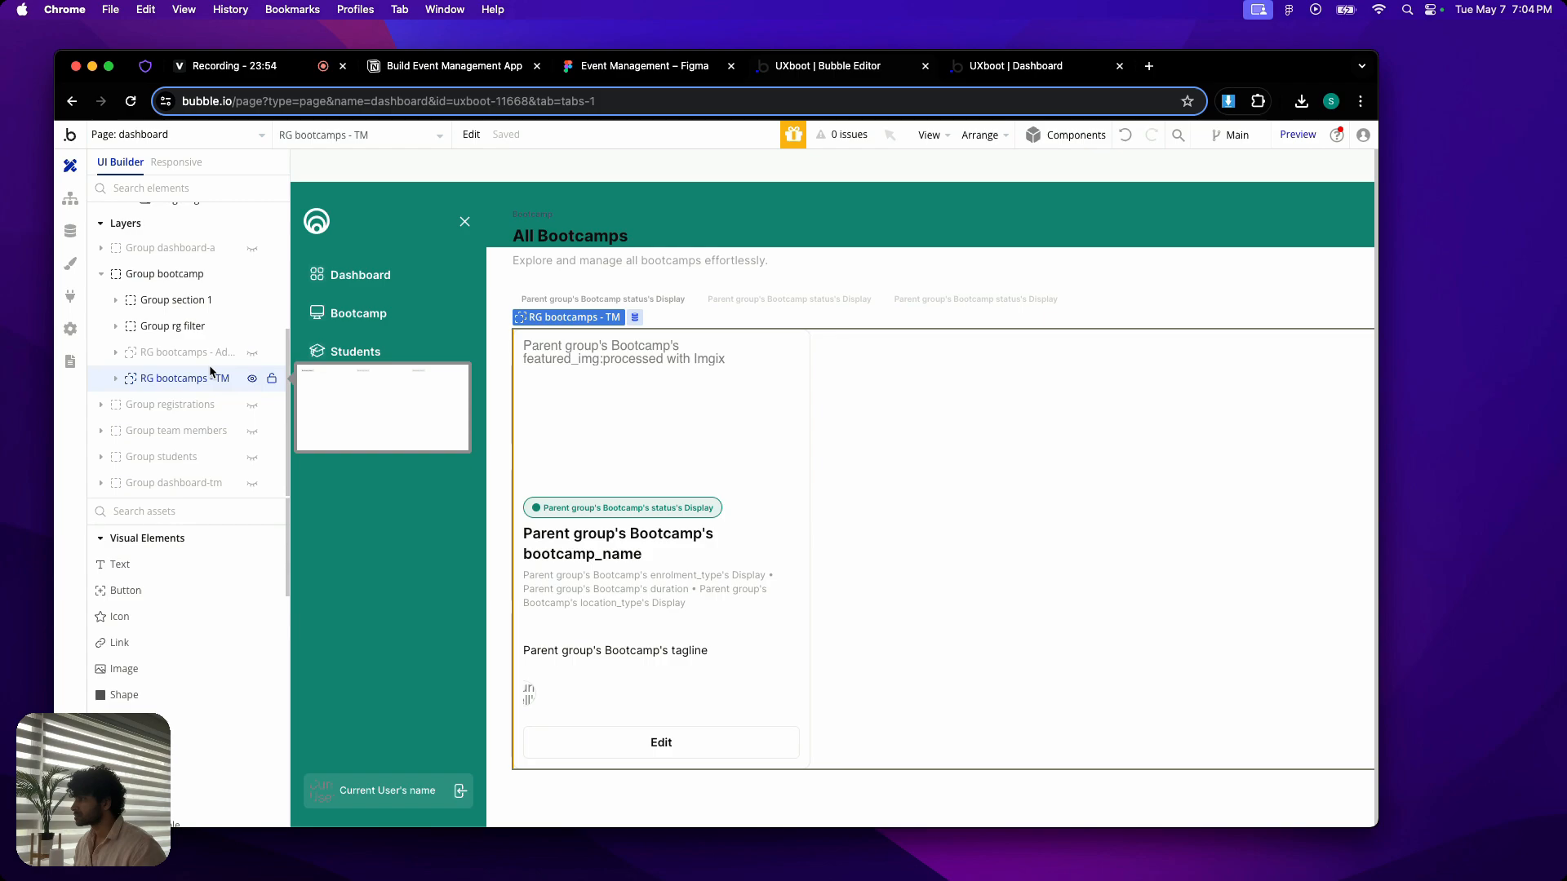
{"action": "left_click", "coordinate": [253, 379]}
{"action": "scroll", "coordinate": [184, 302], "scroll_direction": "up", "scroll_amount": 5}
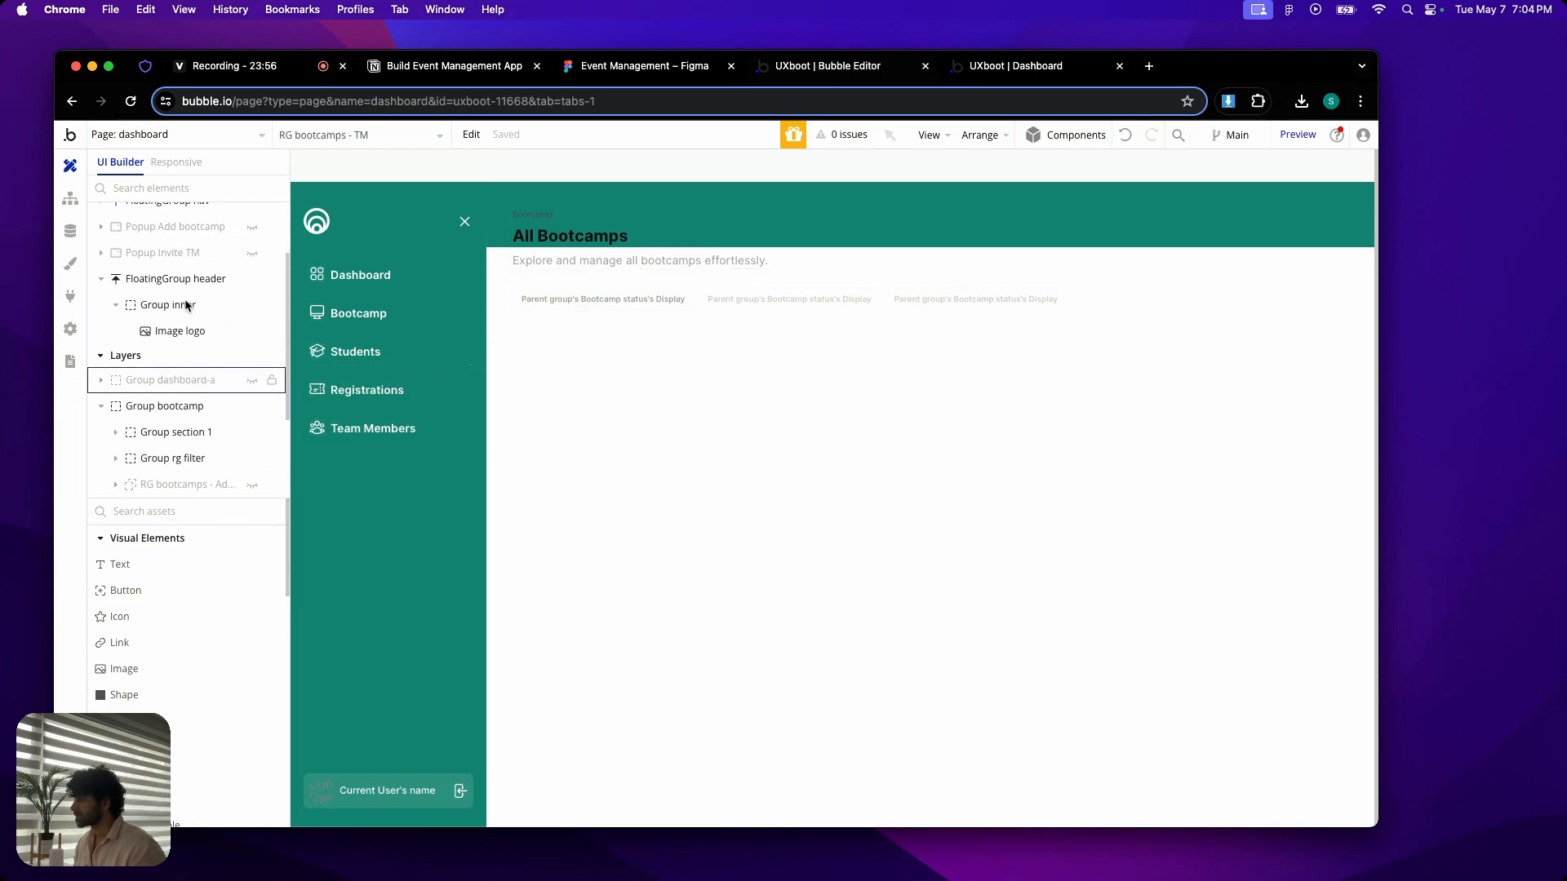
{"action": "mouse_move", "coordinate": [253, 294]}
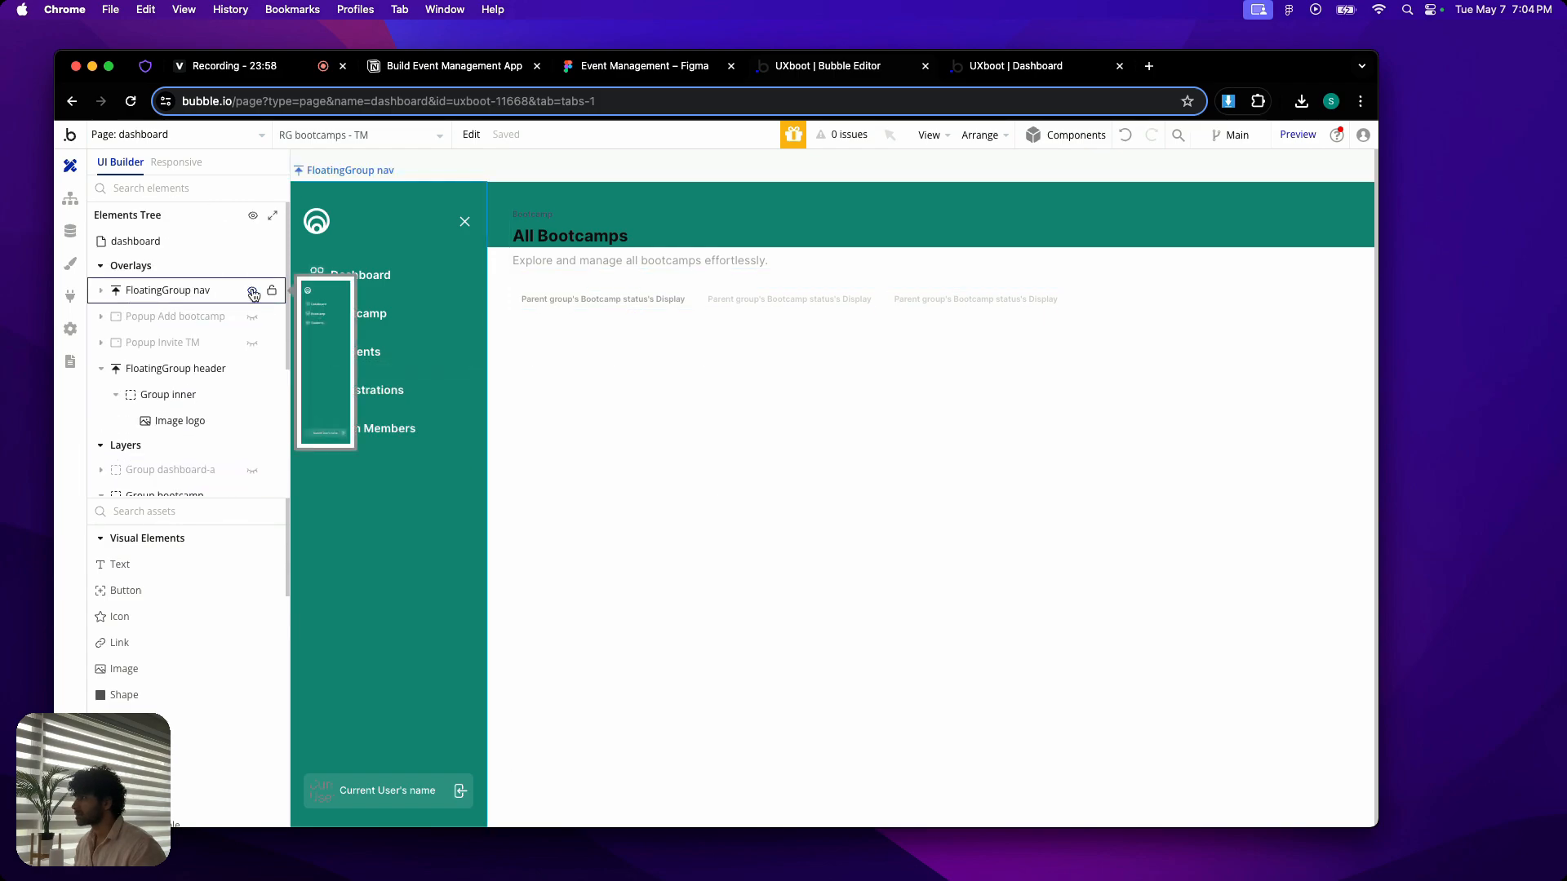
{"action": "left_click", "coordinate": [252, 369]}
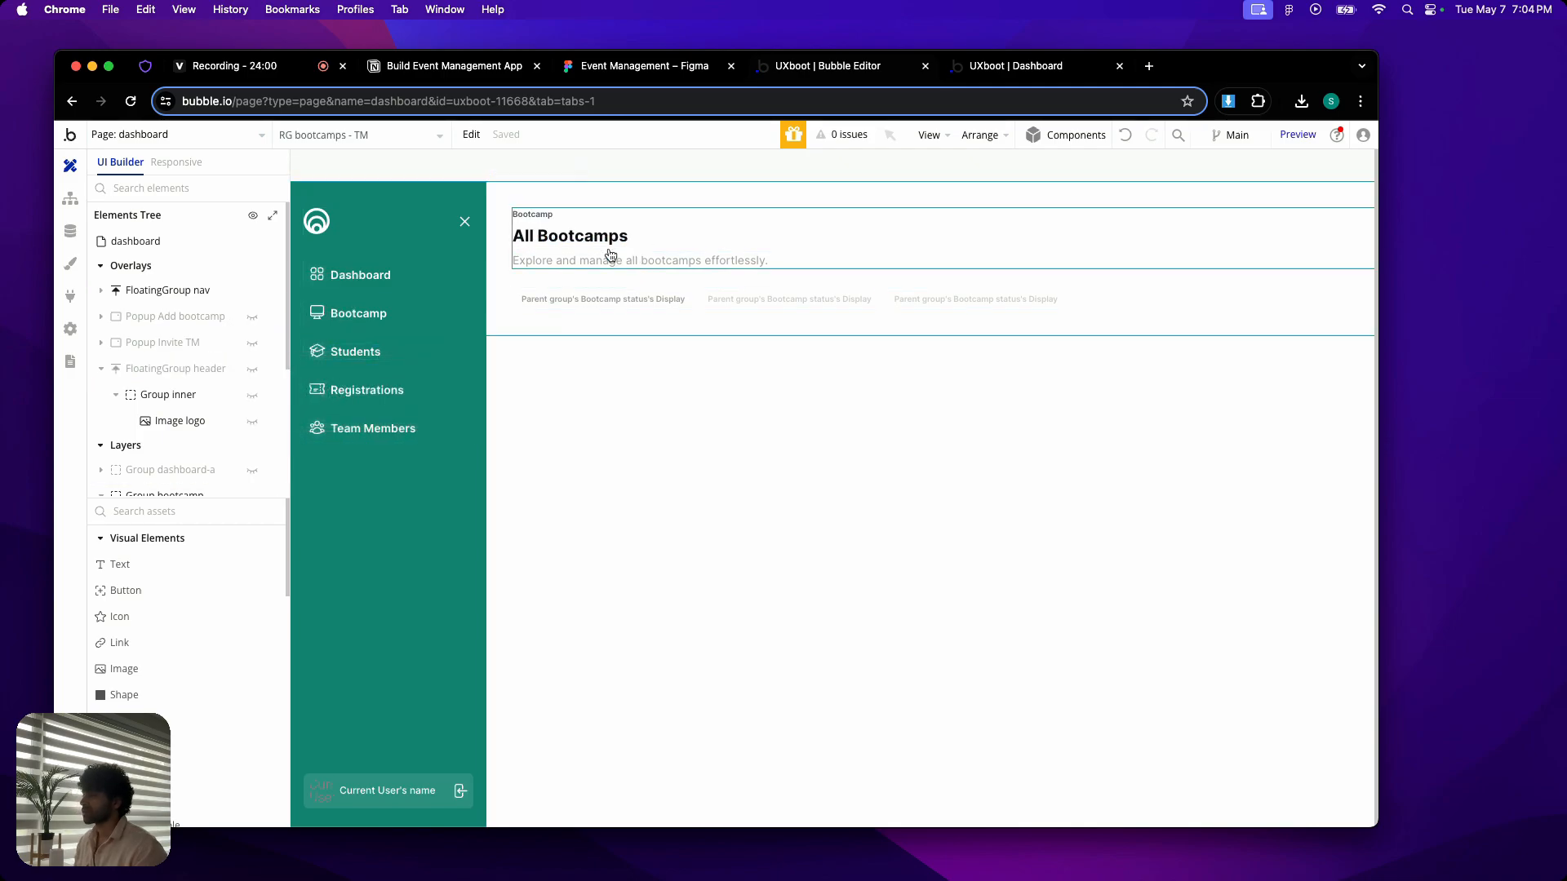
{"action": "left_click", "coordinate": [110, 67]}
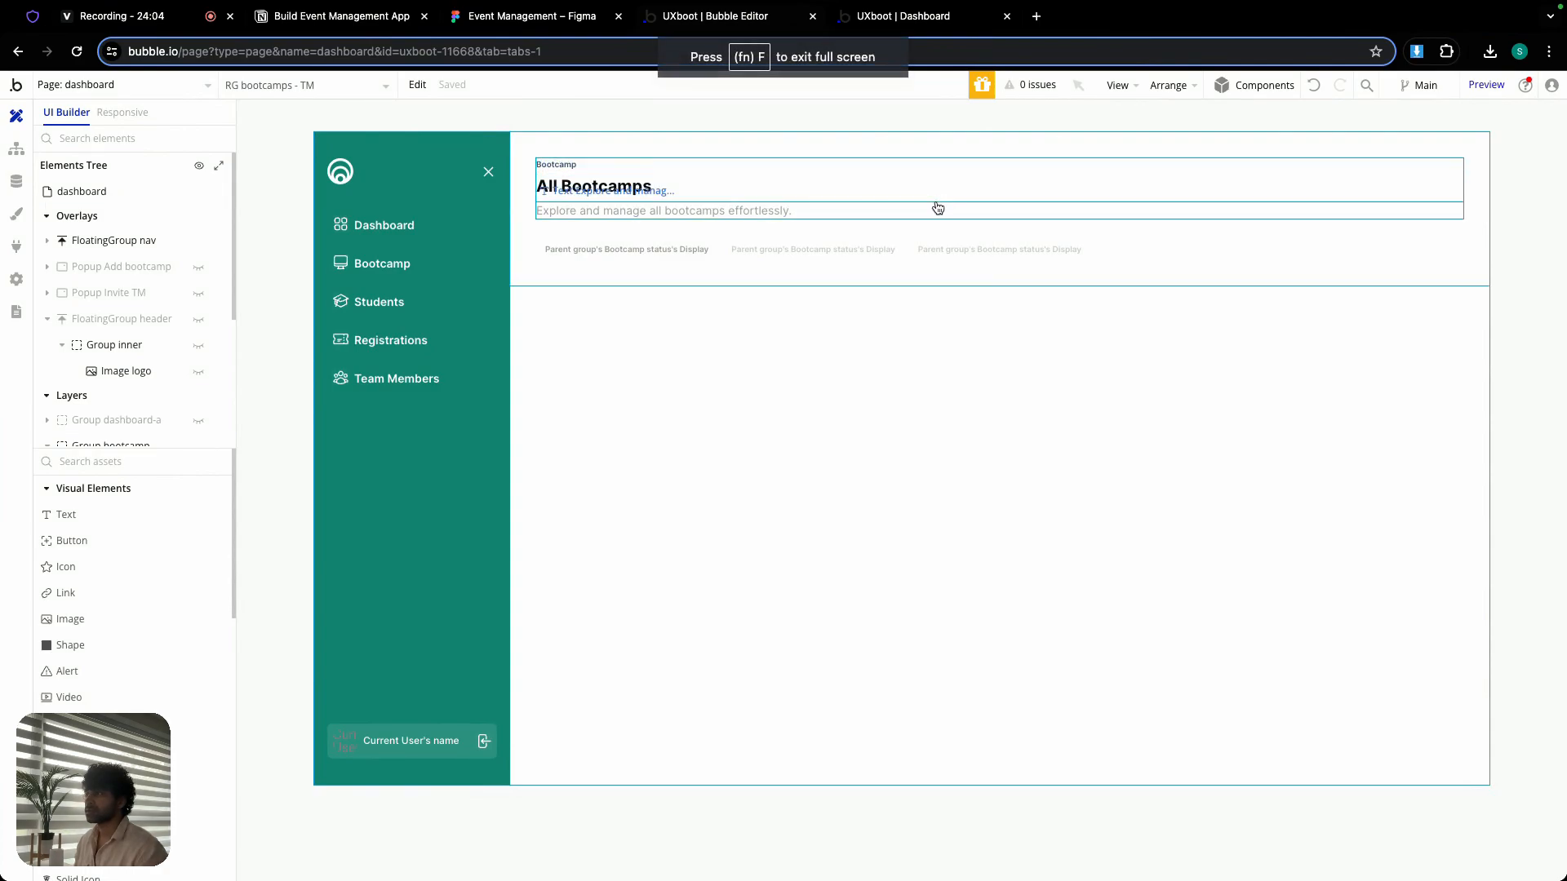
- Reveal Button Add Bootcamp beside the All Bootcamps heading and open the layout settings of Group title
{"action": "double_click", "coordinate": [938, 204]}
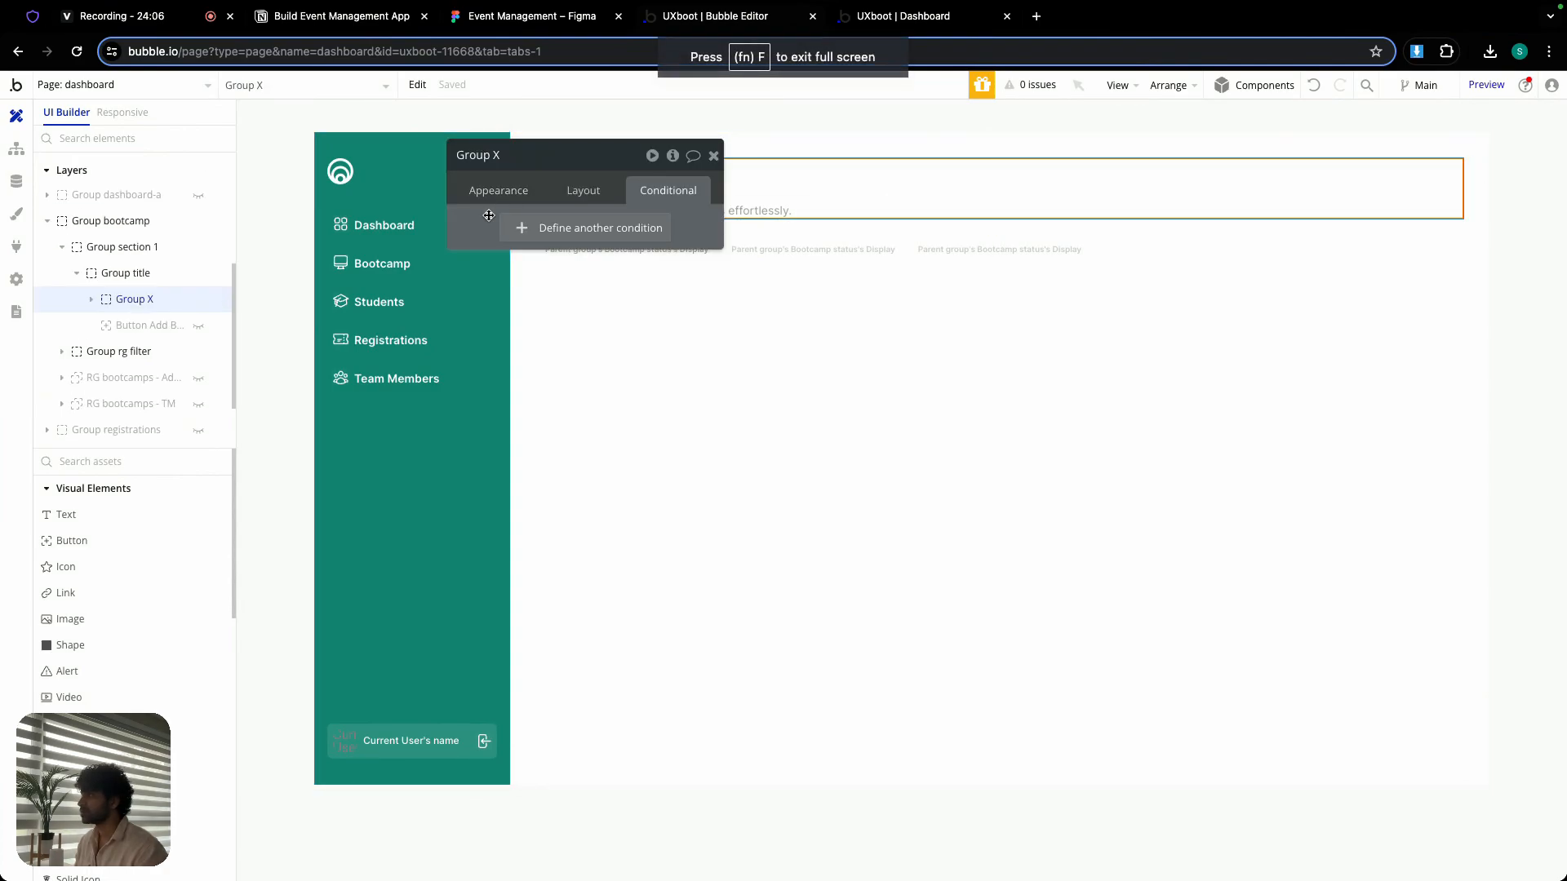
{"action": "left_click", "coordinate": [91, 299]}
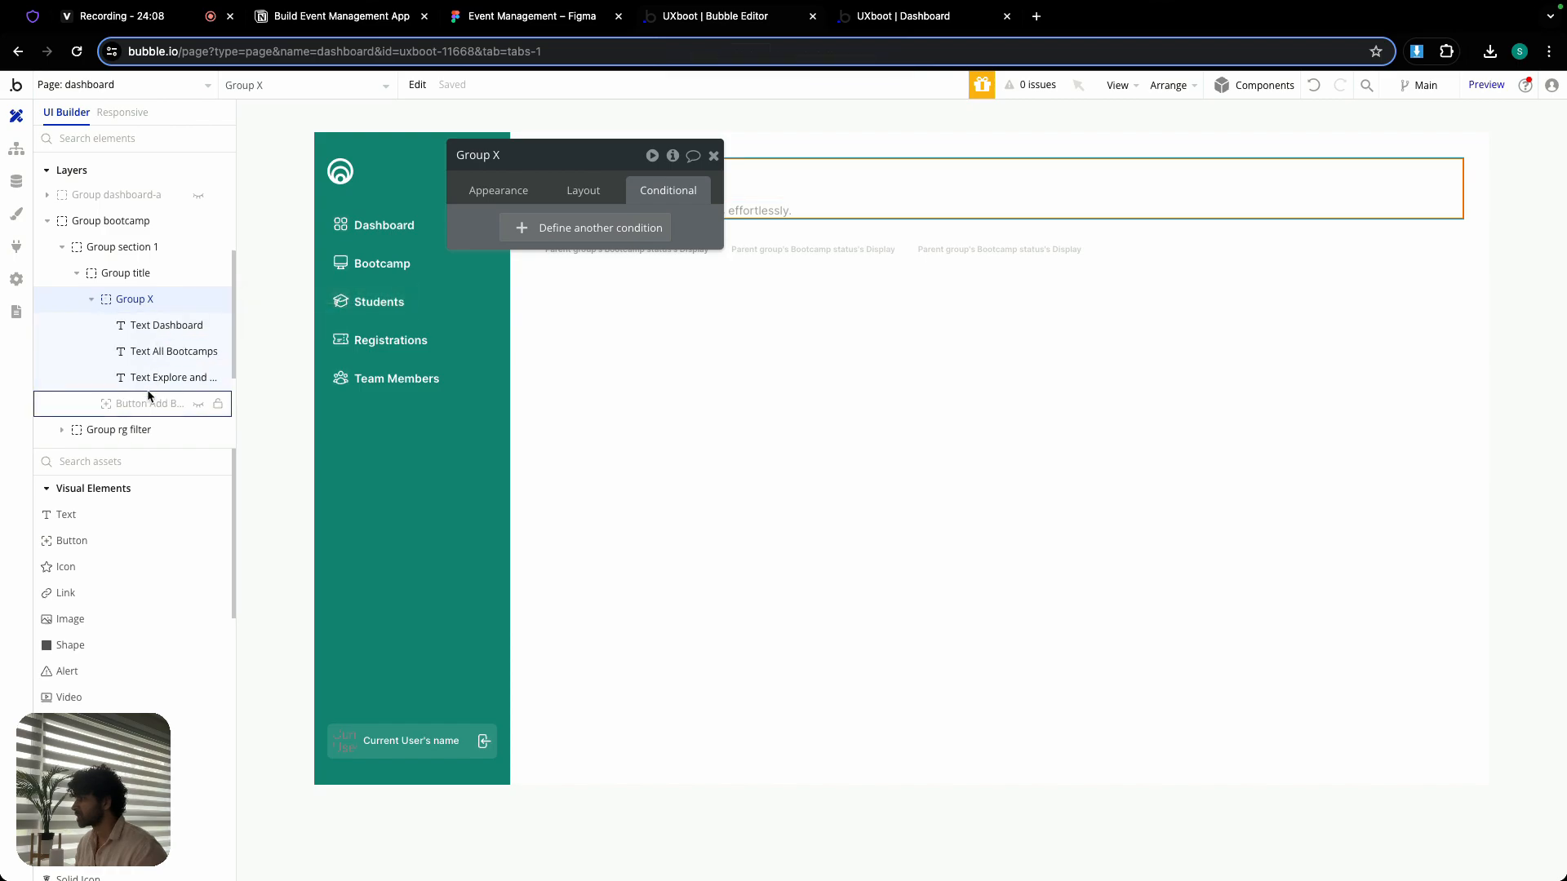
{"action": "left_click", "coordinate": [197, 405]}
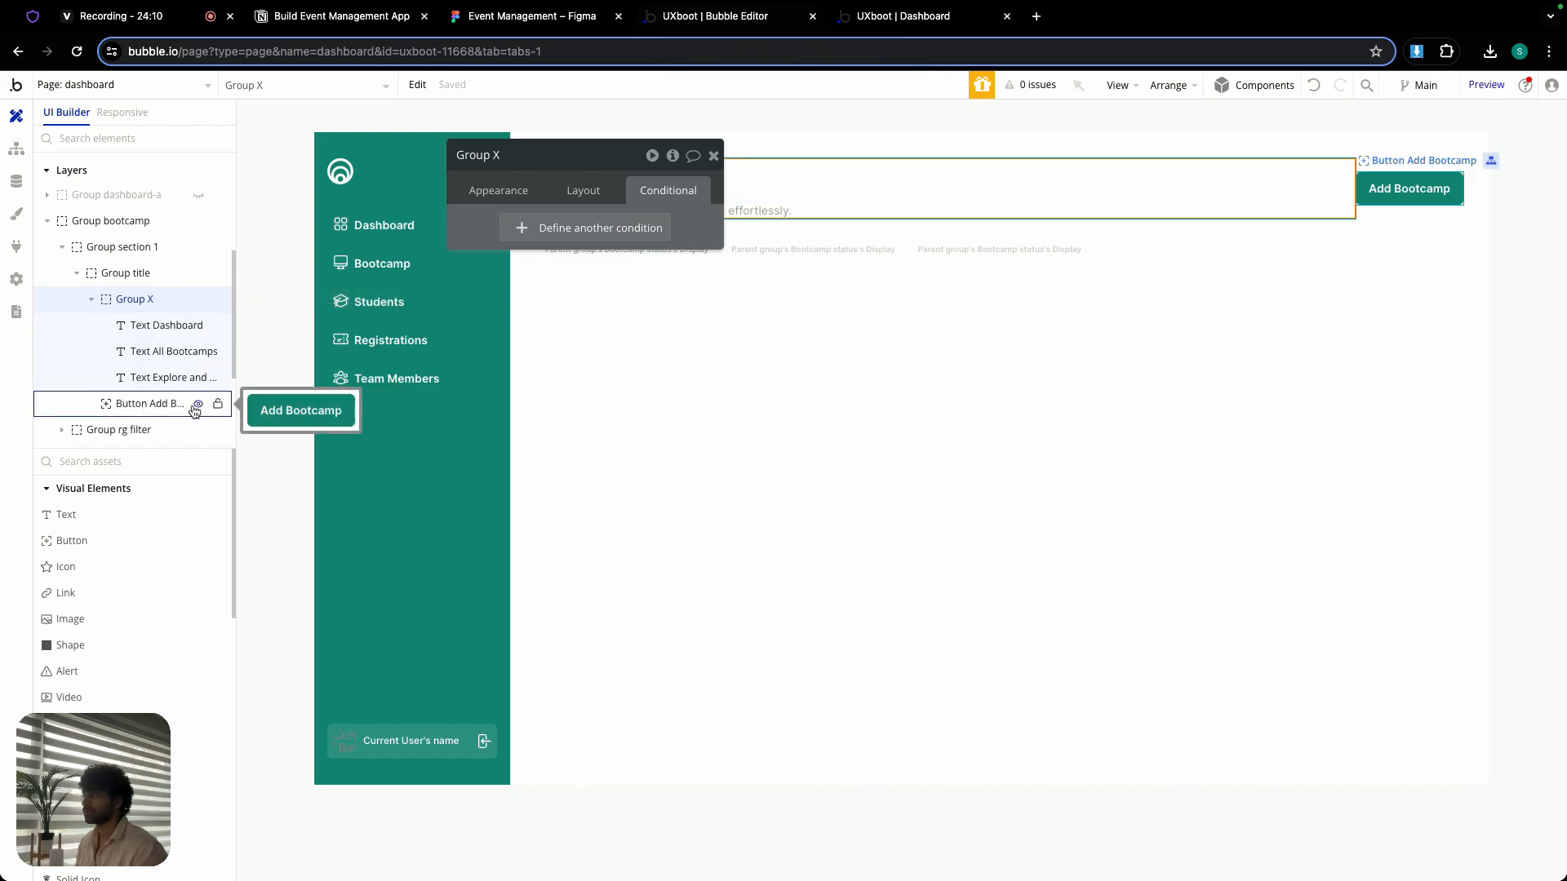
{"action": "left_click", "coordinate": [1396, 214]}
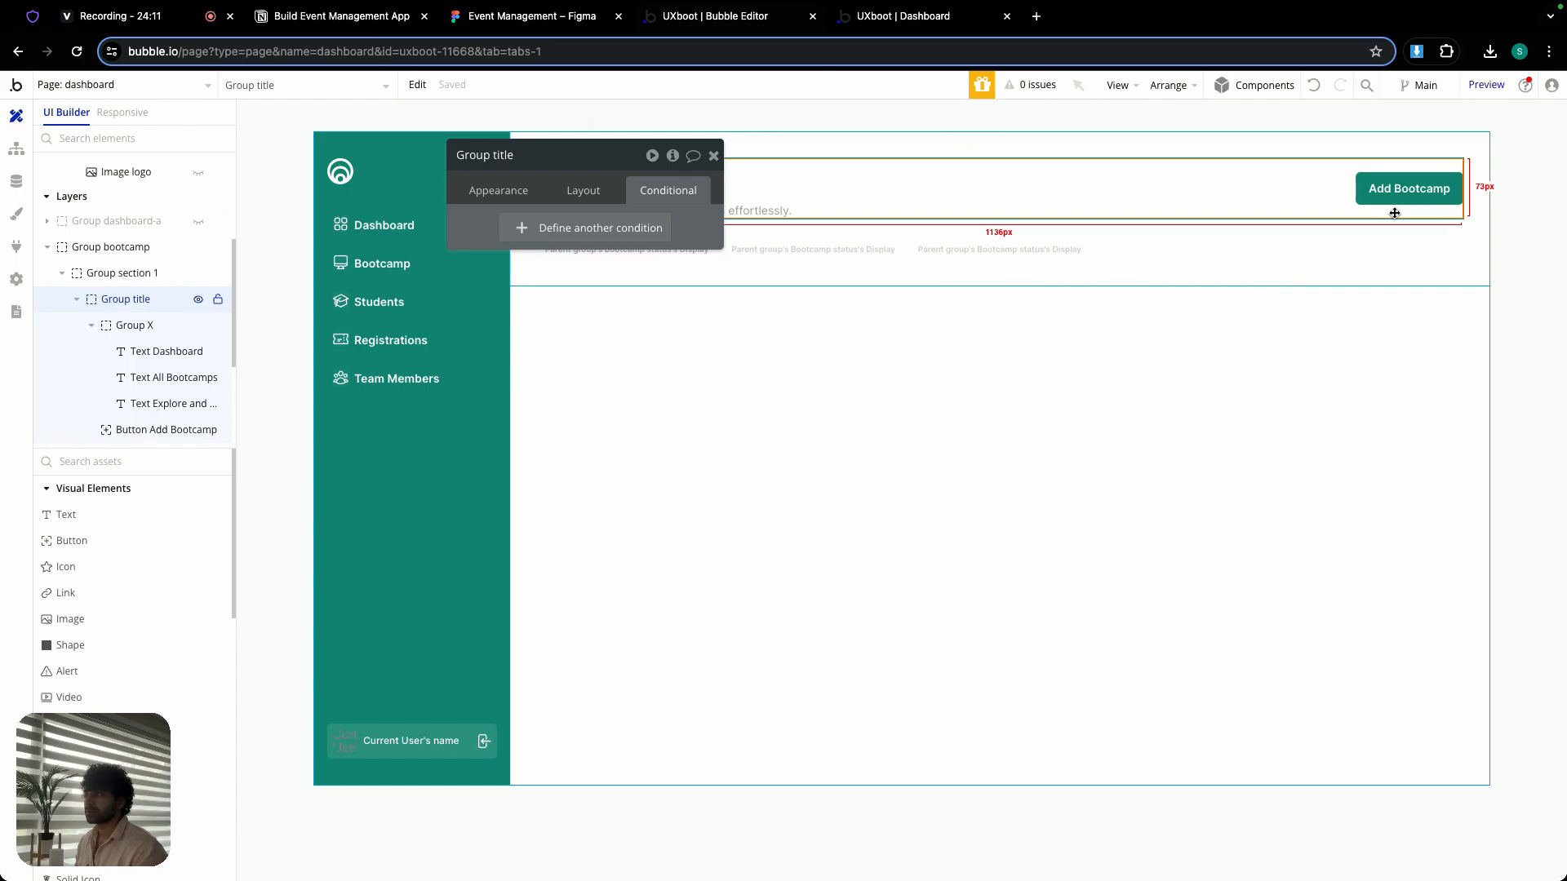
{"action": "left_click", "coordinate": [584, 191]}
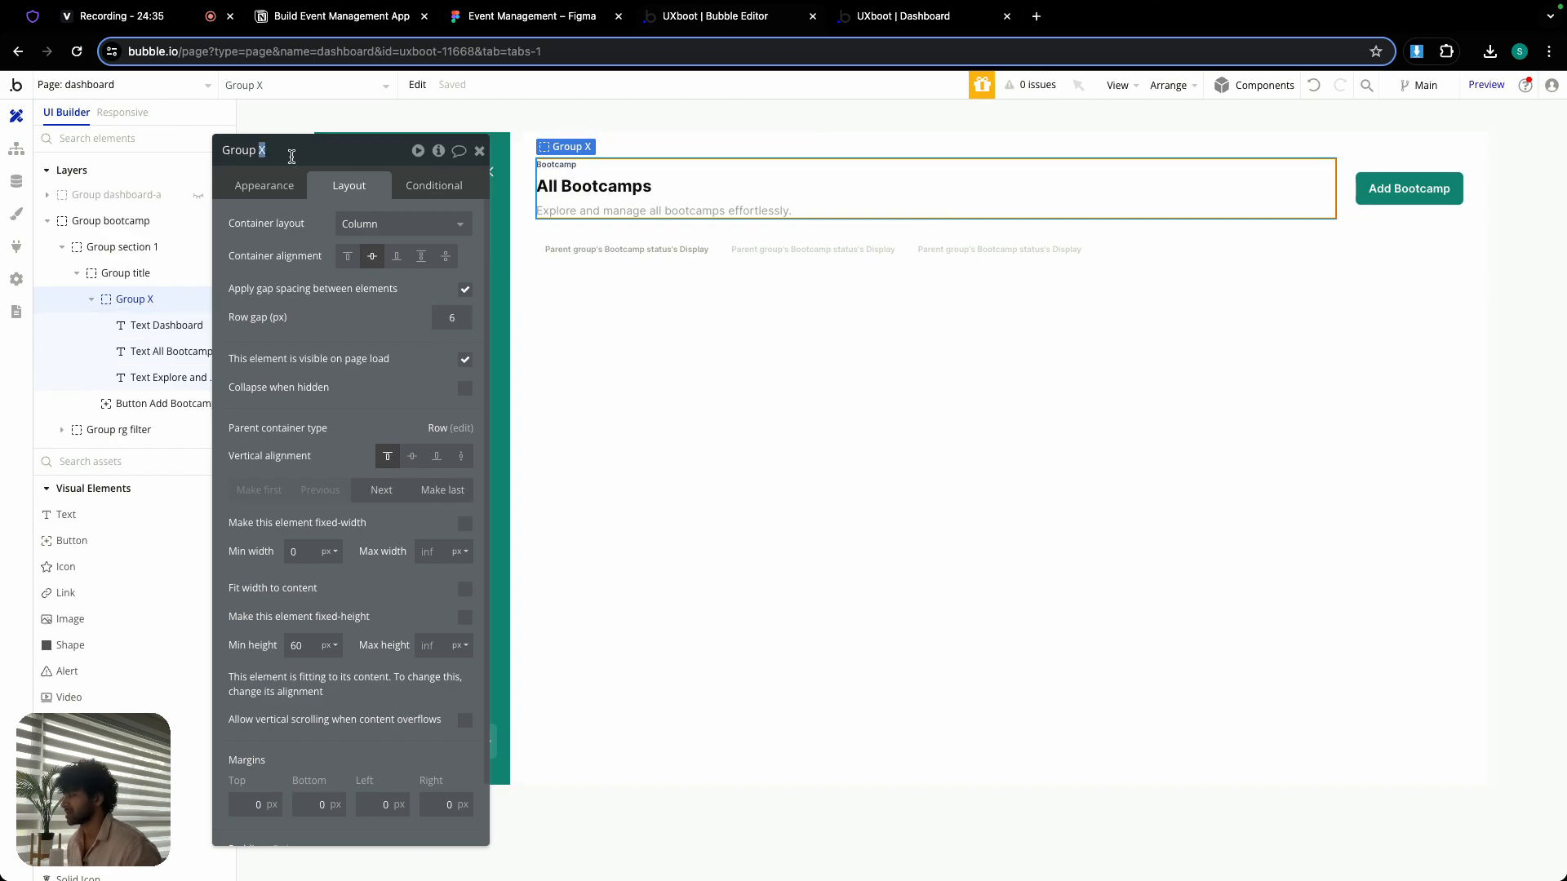
- Rename Group X as Group bootcamp title and set its minimum width to 100% when current page width ≤ 979
{"action": "type", "text": "bootcamp title"}
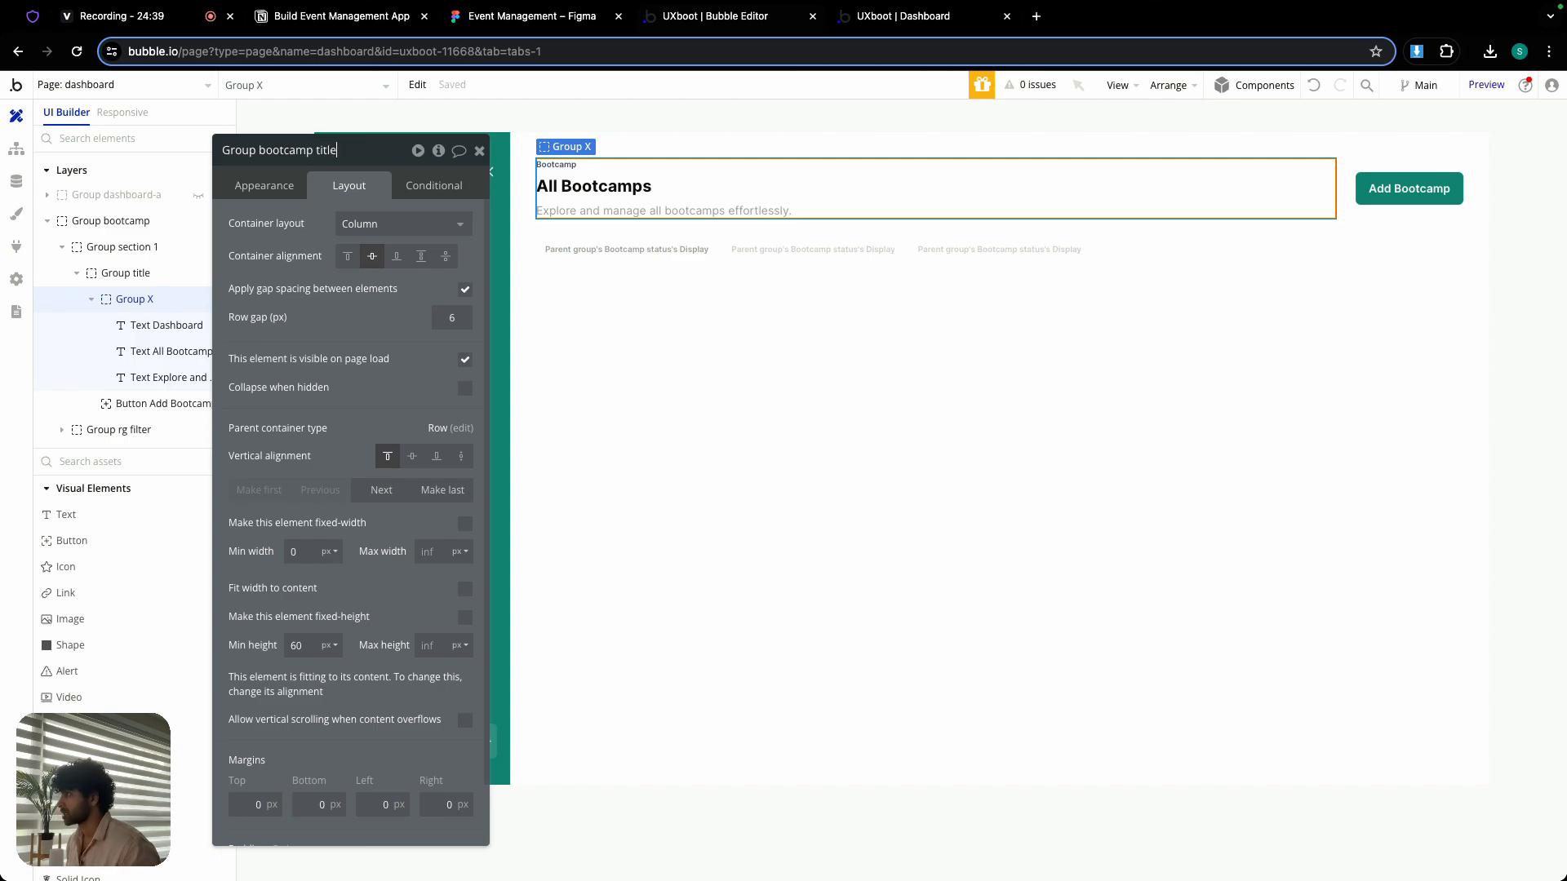
{"action": "left_click", "coordinate": [424, 186]}
{"action": "left_click", "coordinate": [375, 237]}
{"action": "right_click", "coordinate": [293, 232]}
{"action": "left_click", "coordinate": [425, 207]}
{"action": "left_click", "coordinate": [396, 274]}
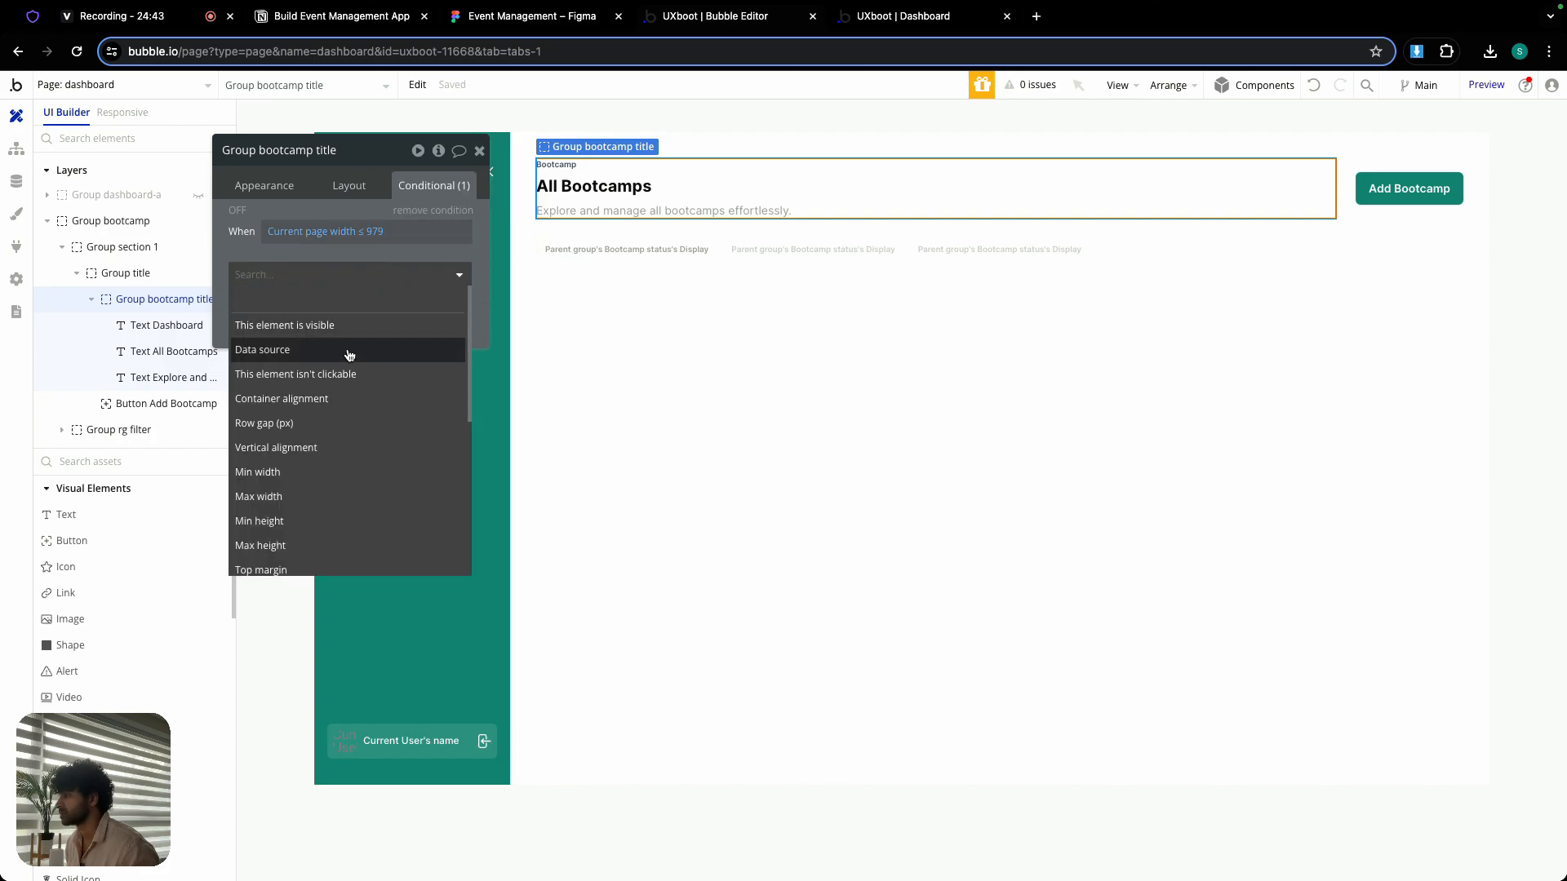
{"action": "left_click", "coordinate": [281, 473]}
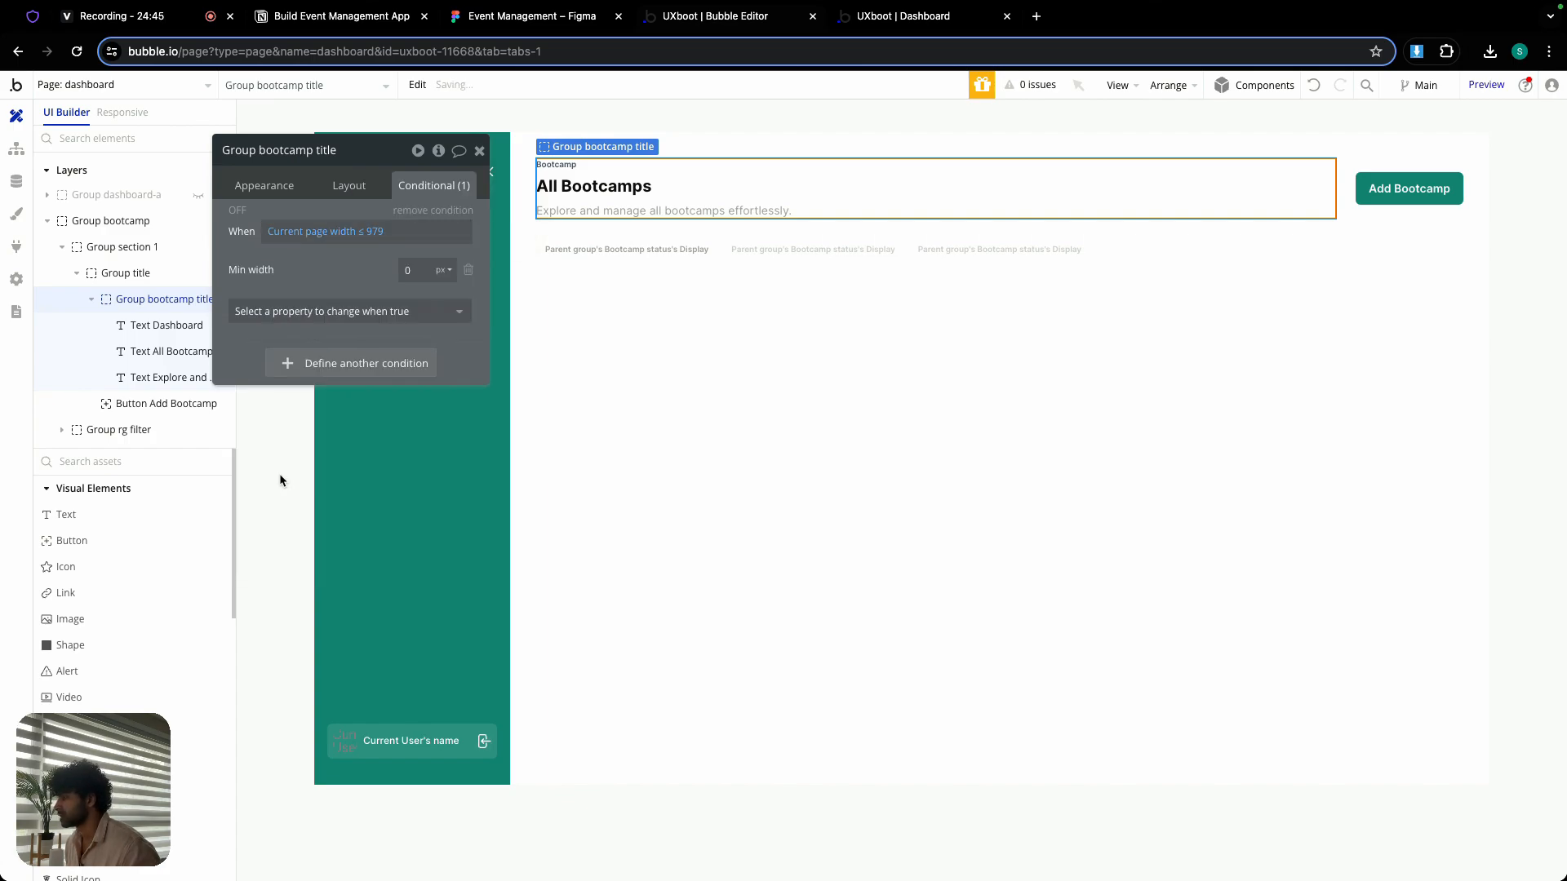
{"action": "left_click", "coordinate": [413, 269]}
{"action": "type", "text": "100"}
{"action": "left_click", "coordinate": [444, 269]}
{"action": "left_click", "coordinate": [444, 312]}
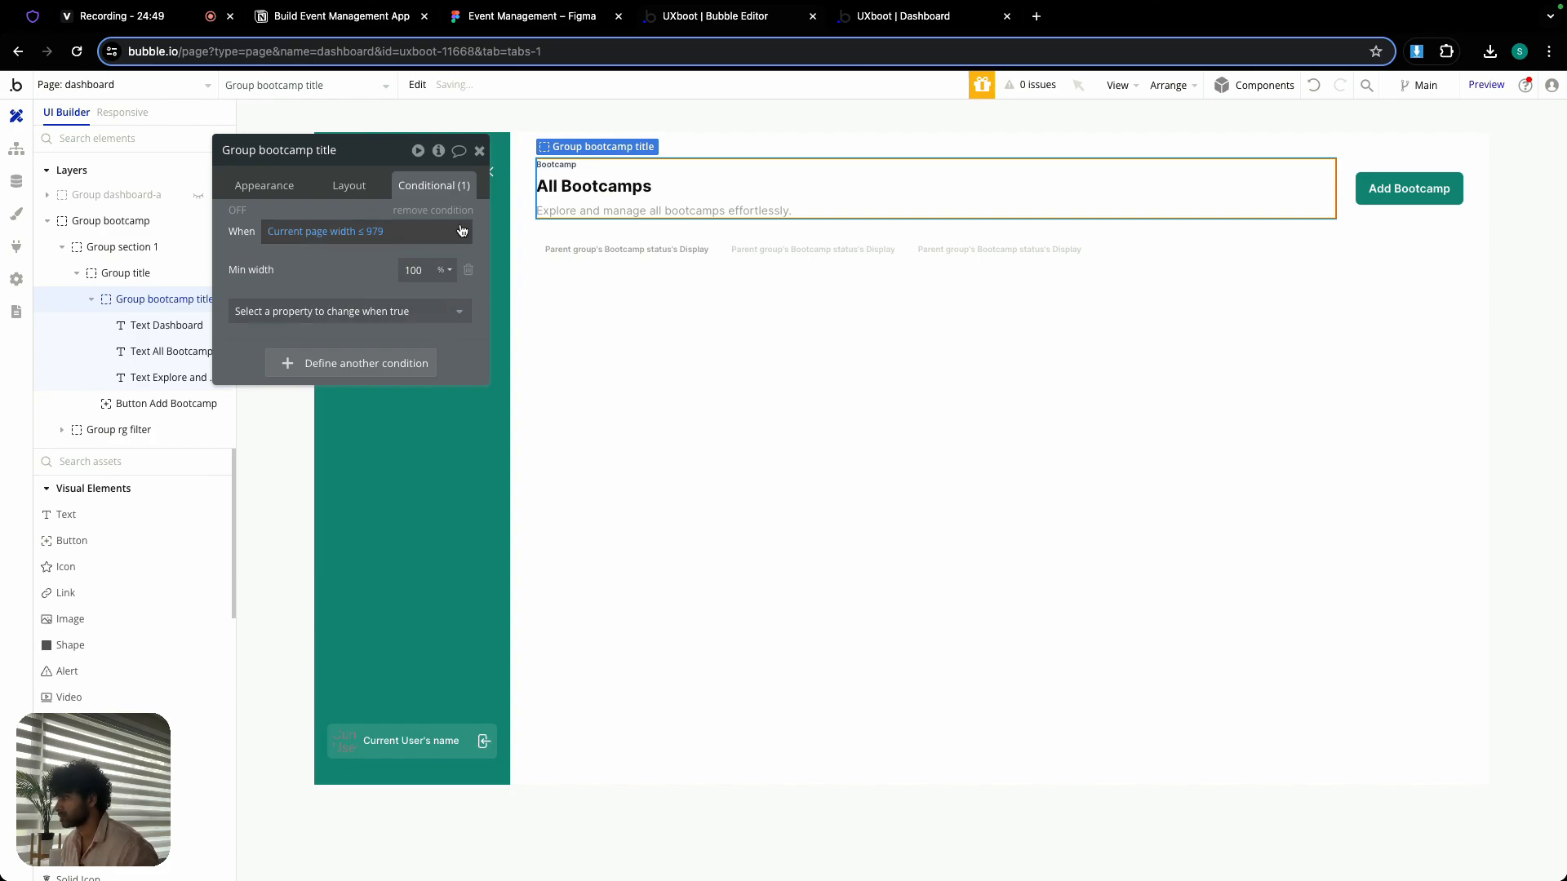
{"action": "left_click", "coordinate": [480, 151]}
- Add a condition to Button Add Bootcamp setting its minimum width to 100% when current page width ≤ 979
{"action": "double_click", "coordinate": [1364, 179]}
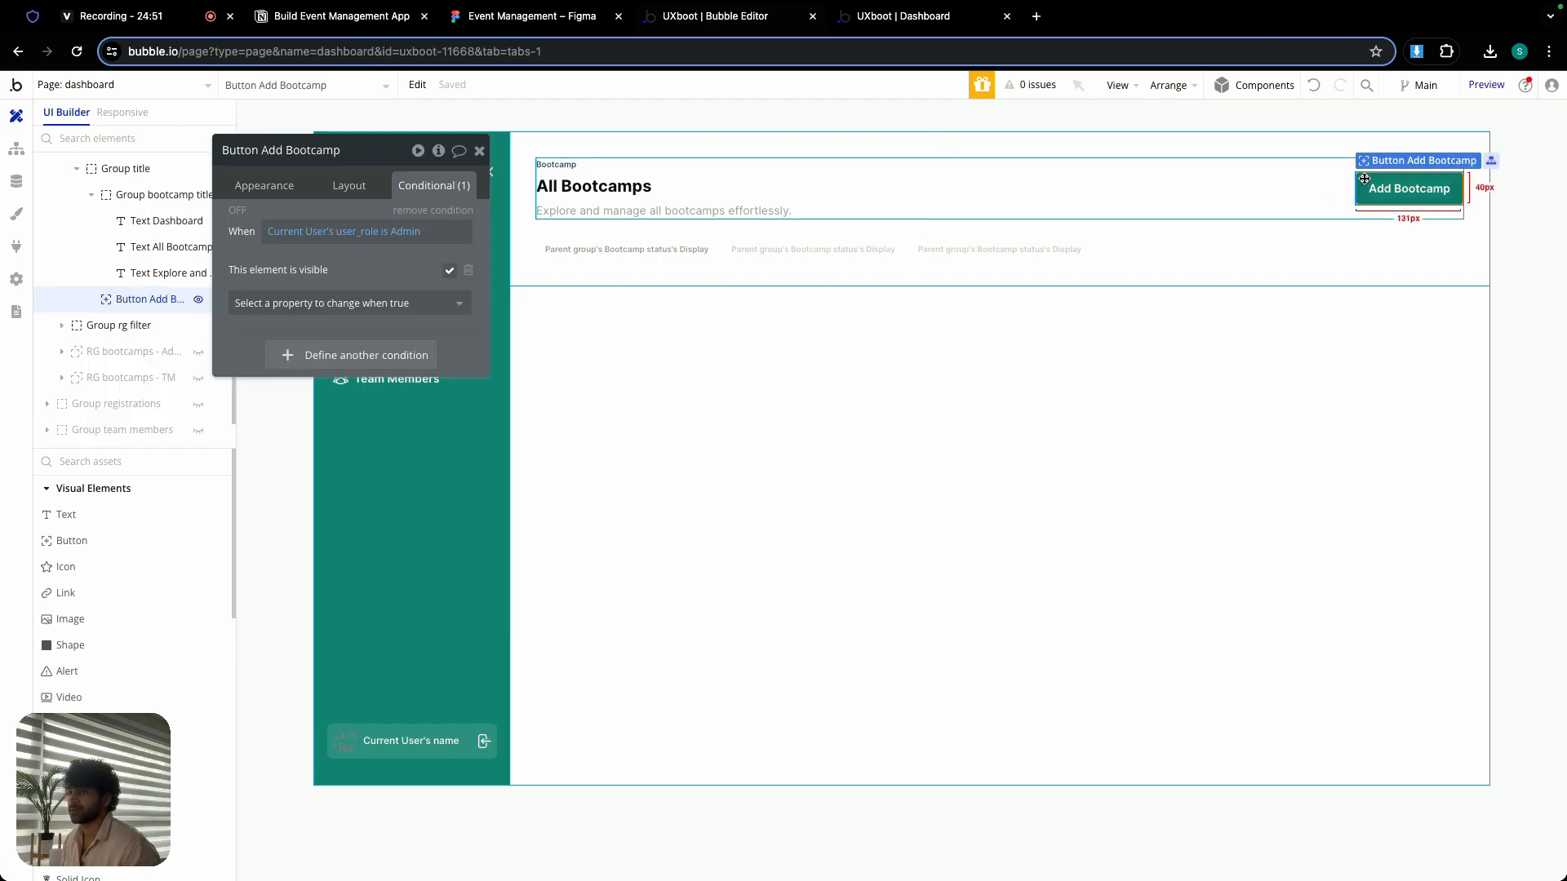
{"action": "left_click", "coordinate": [353, 356]}
{"action": "right_click", "coordinate": [287, 357]}
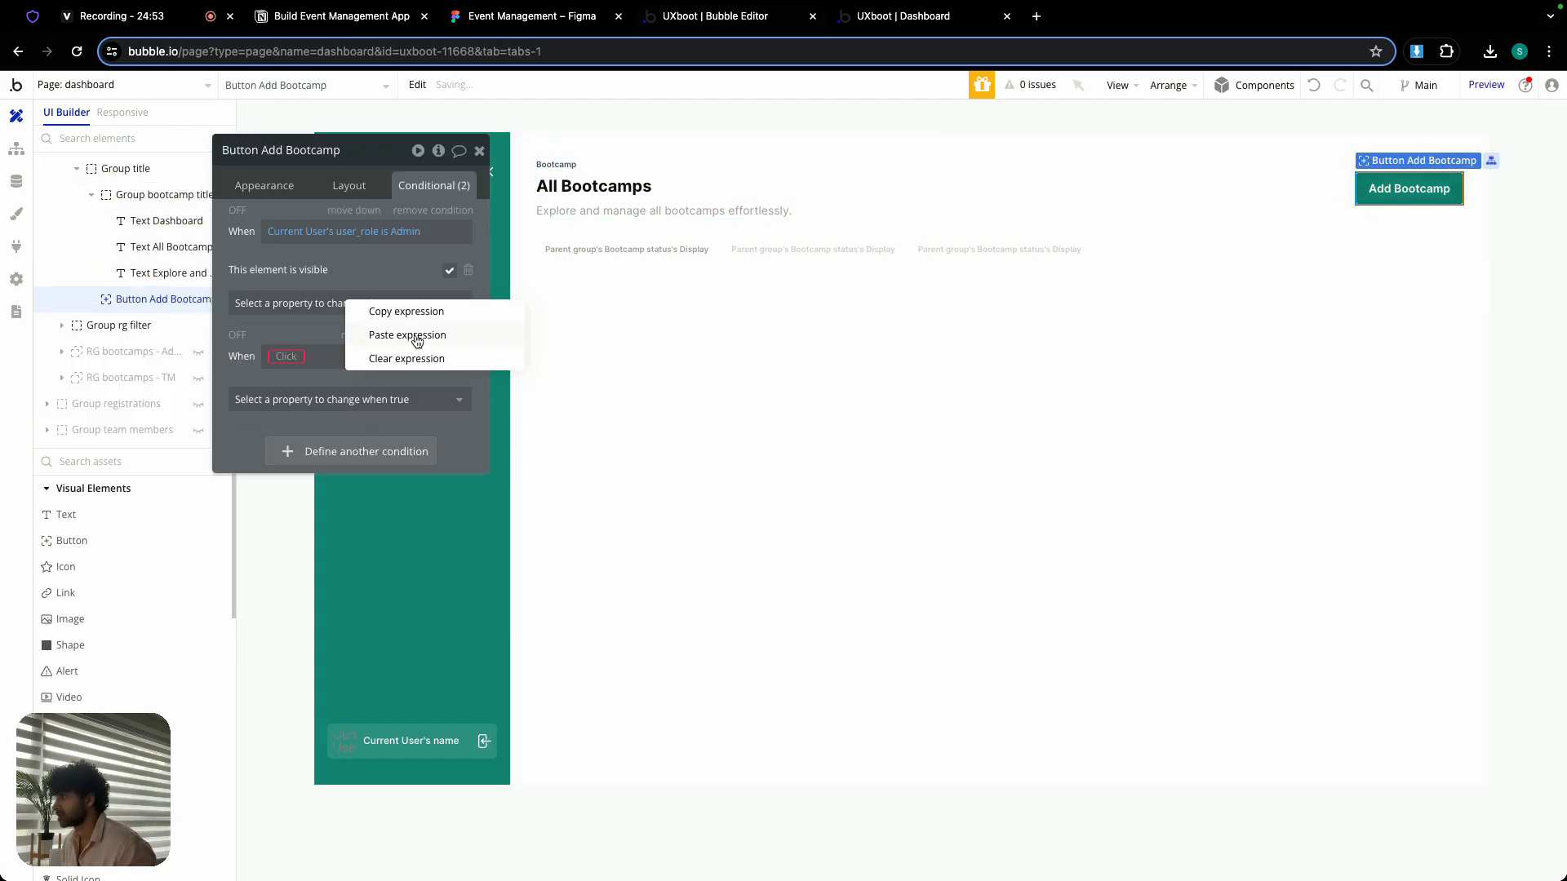
{"action": "left_click", "coordinate": [407, 336]}
{"action": "left_click", "coordinate": [383, 399]}
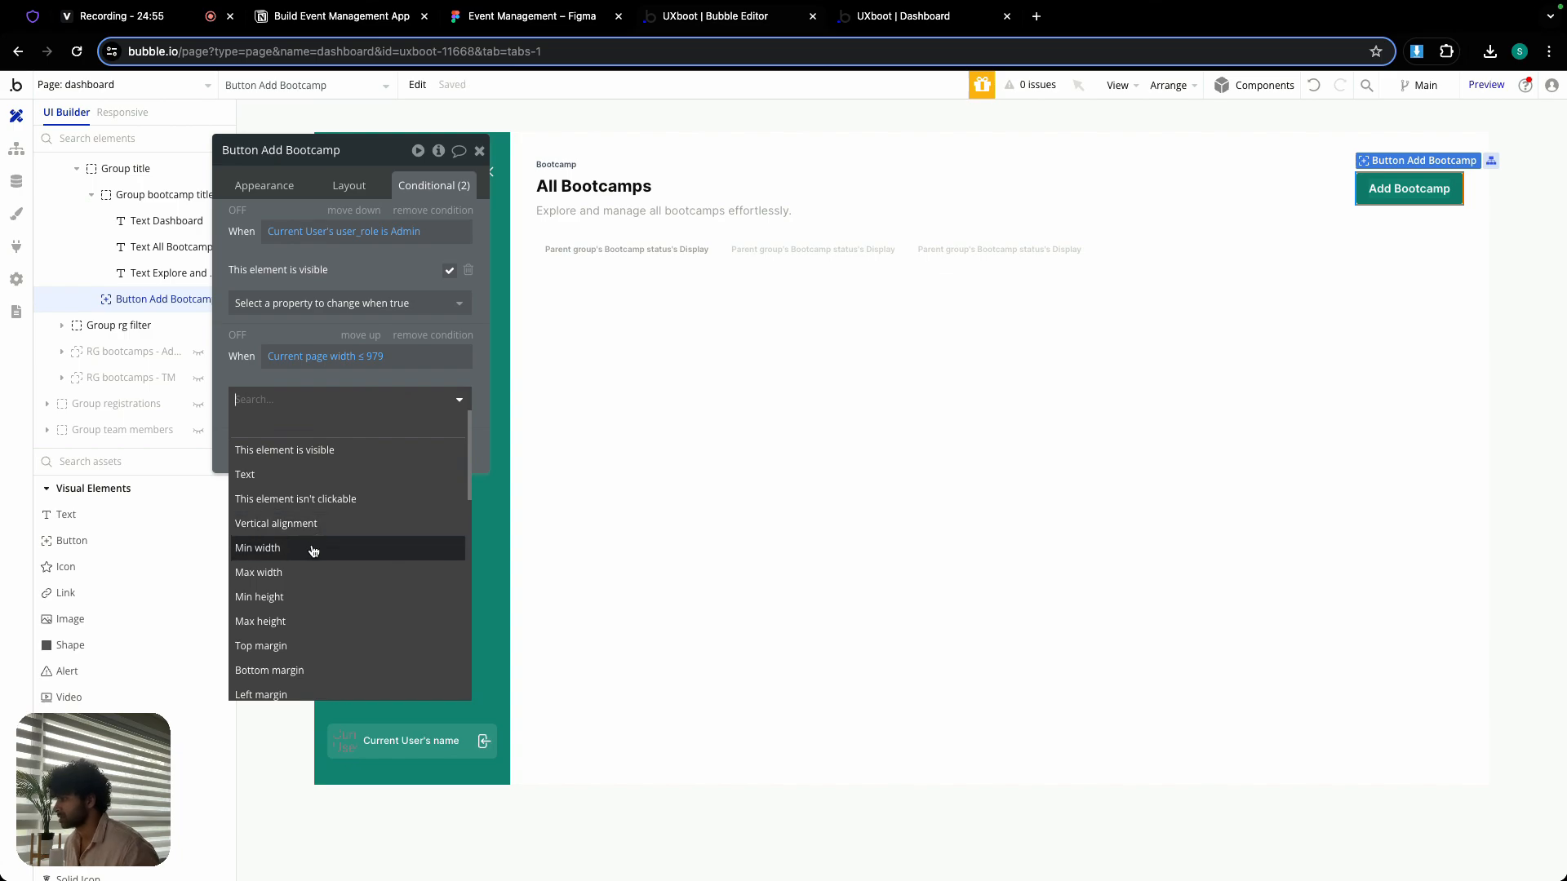
{"action": "left_click", "coordinate": [313, 548]}
{"action": "left_click", "coordinate": [412, 395]}
{"action": "type", "text": "100"}
{"action": "left_click", "coordinate": [443, 395]}
{"action": "left_click", "coordinate": [444, 433]}
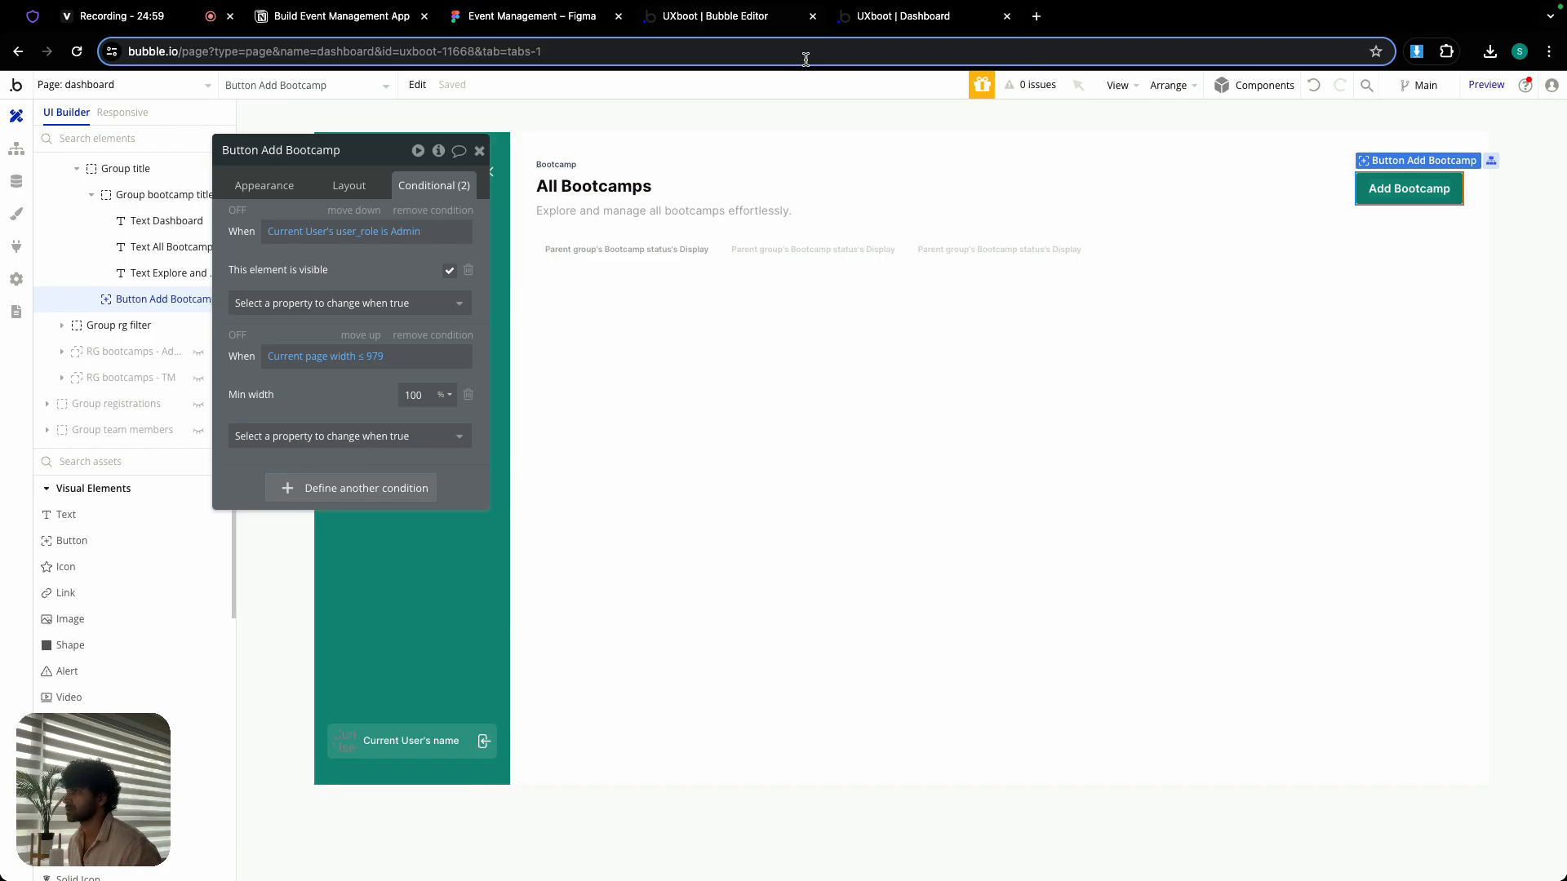
- Switch to the dashboard preview, check the Bootcamp title section at a narrow window width, and restore the full-screen window
{"action": "left_click", "coordinate": [880, 21]}
{"action": "mouse_move", "coordinate": [111, 0]}
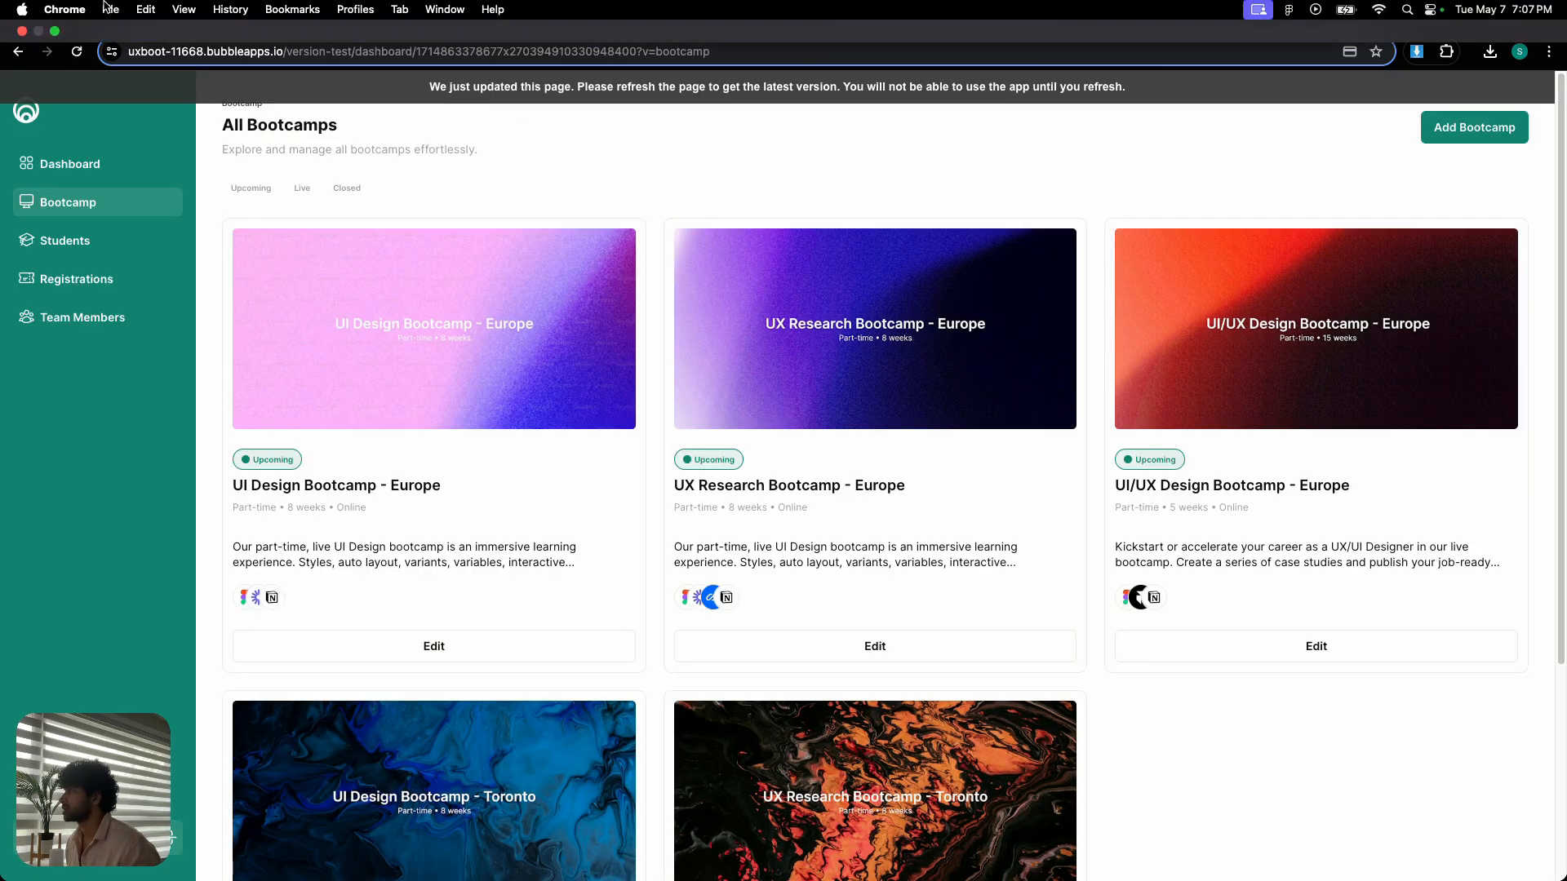
{"action": "left_click", "coordinate": [57, 32]}
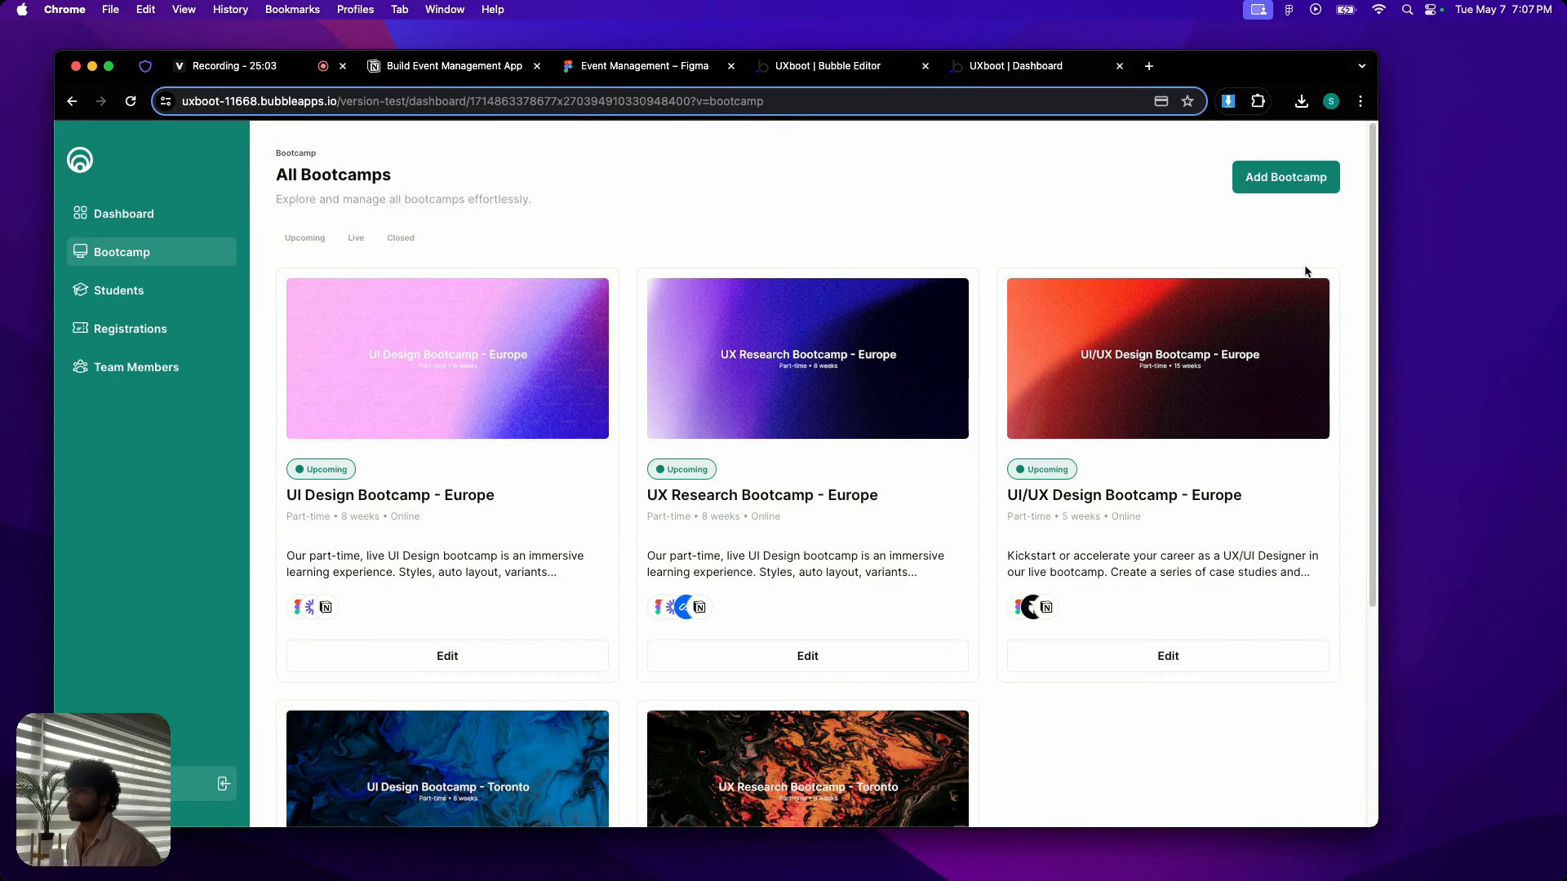
{"action": "left_click_drag", "start_coordinate": [1379, 278], "coordinate": [407, 259]}
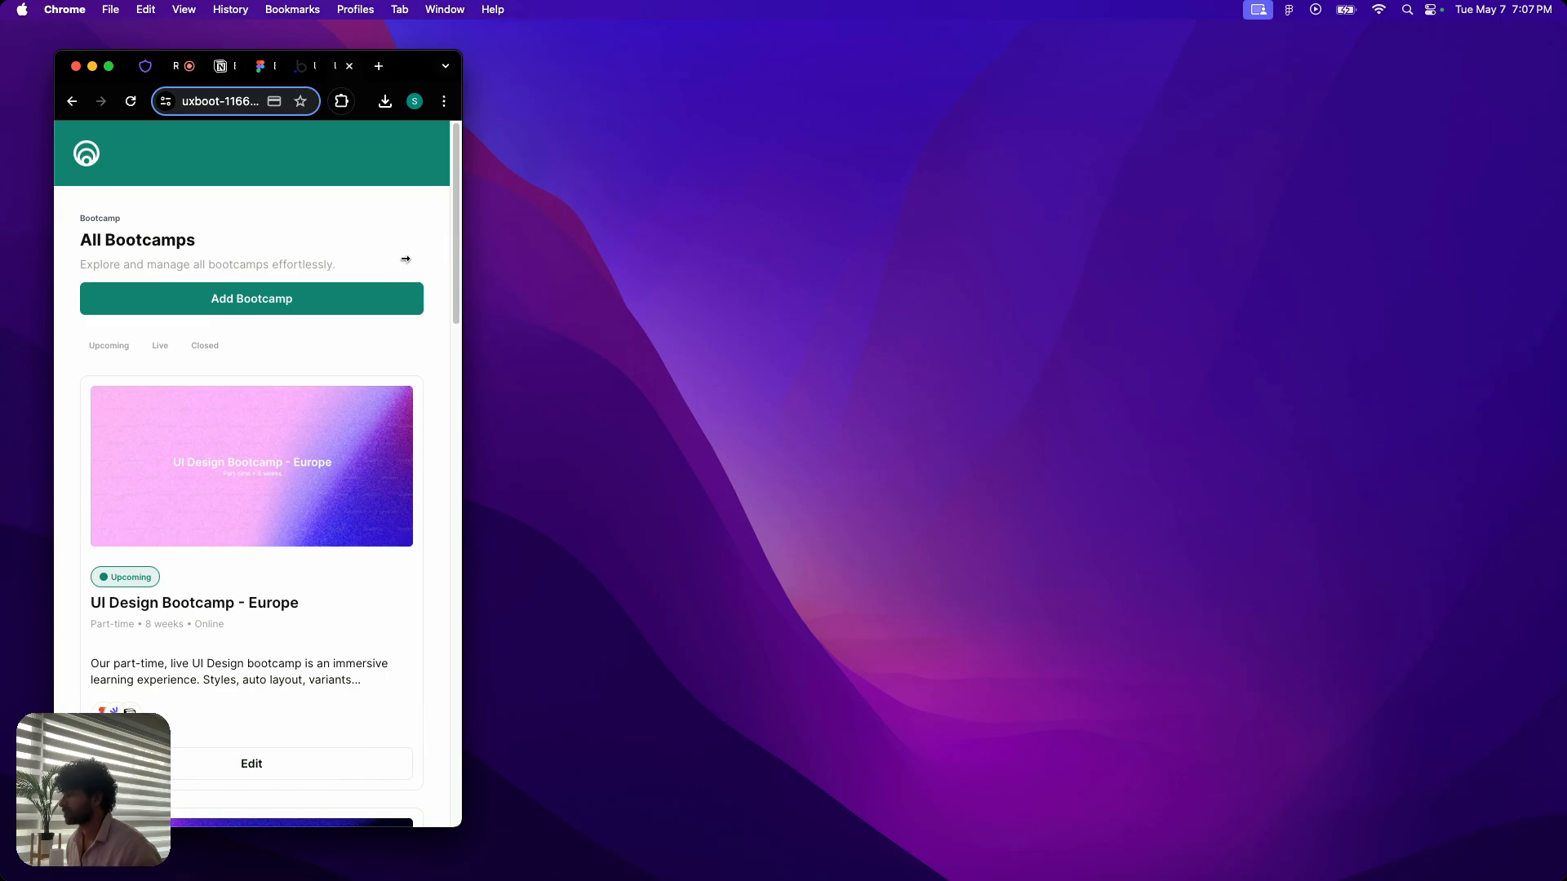
{"action": "left_click_drag", "start_coordinate": [405, 259], "coordinate": [1478, 279]}
{"action": "left_click", "coordinate": [109, 67]}
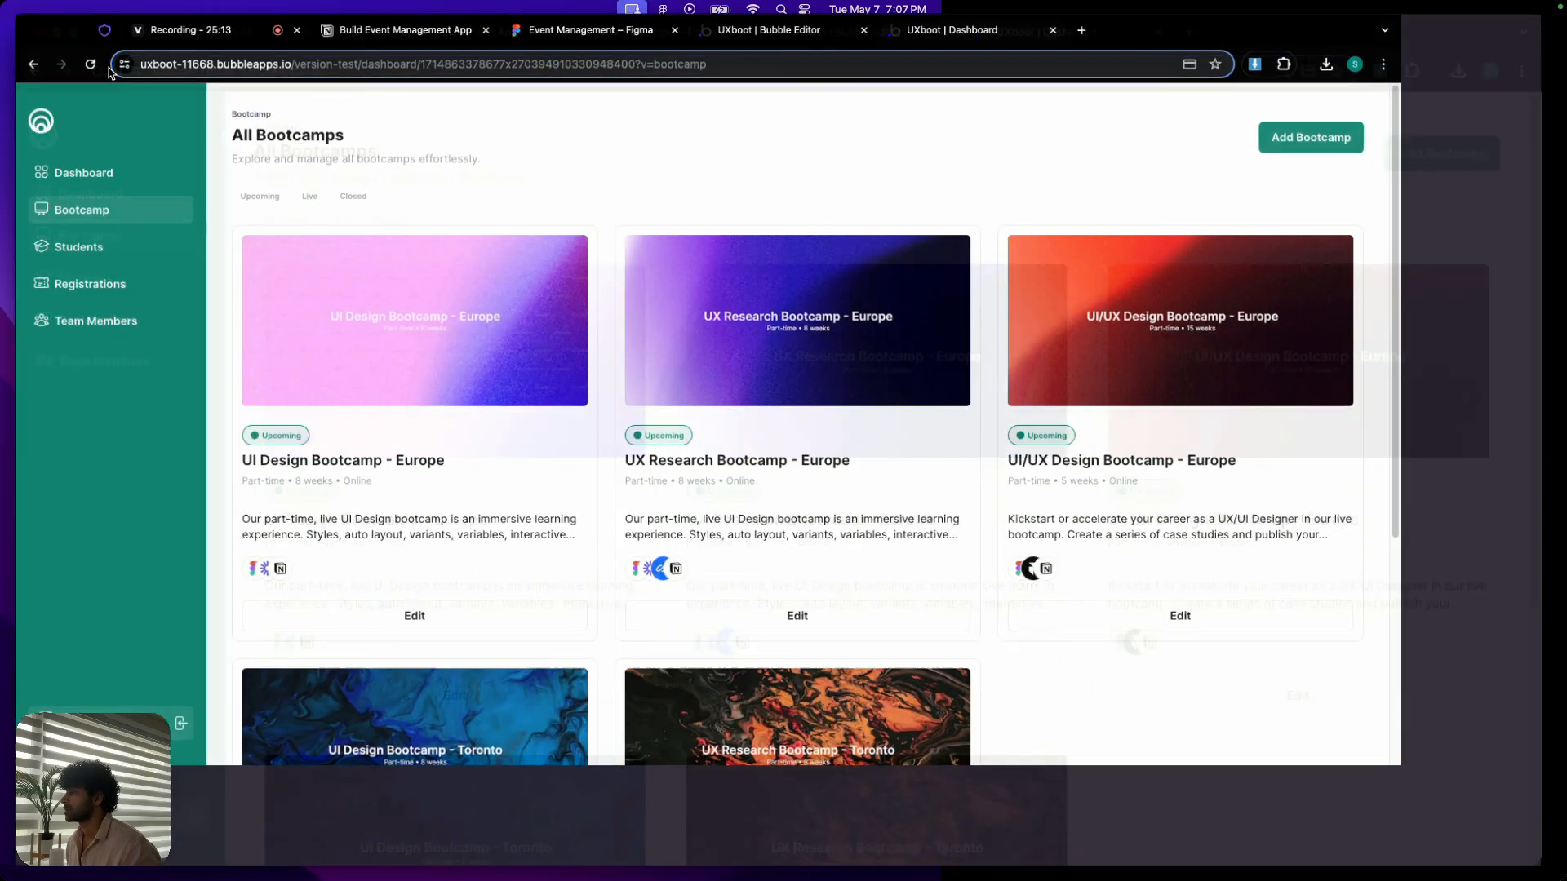
- Look through the Students, Registrations, Team Members and Dashboard views, and review the Day 7 page list in Notion
{"action": "left_click", "coordinate": [77, 244]}
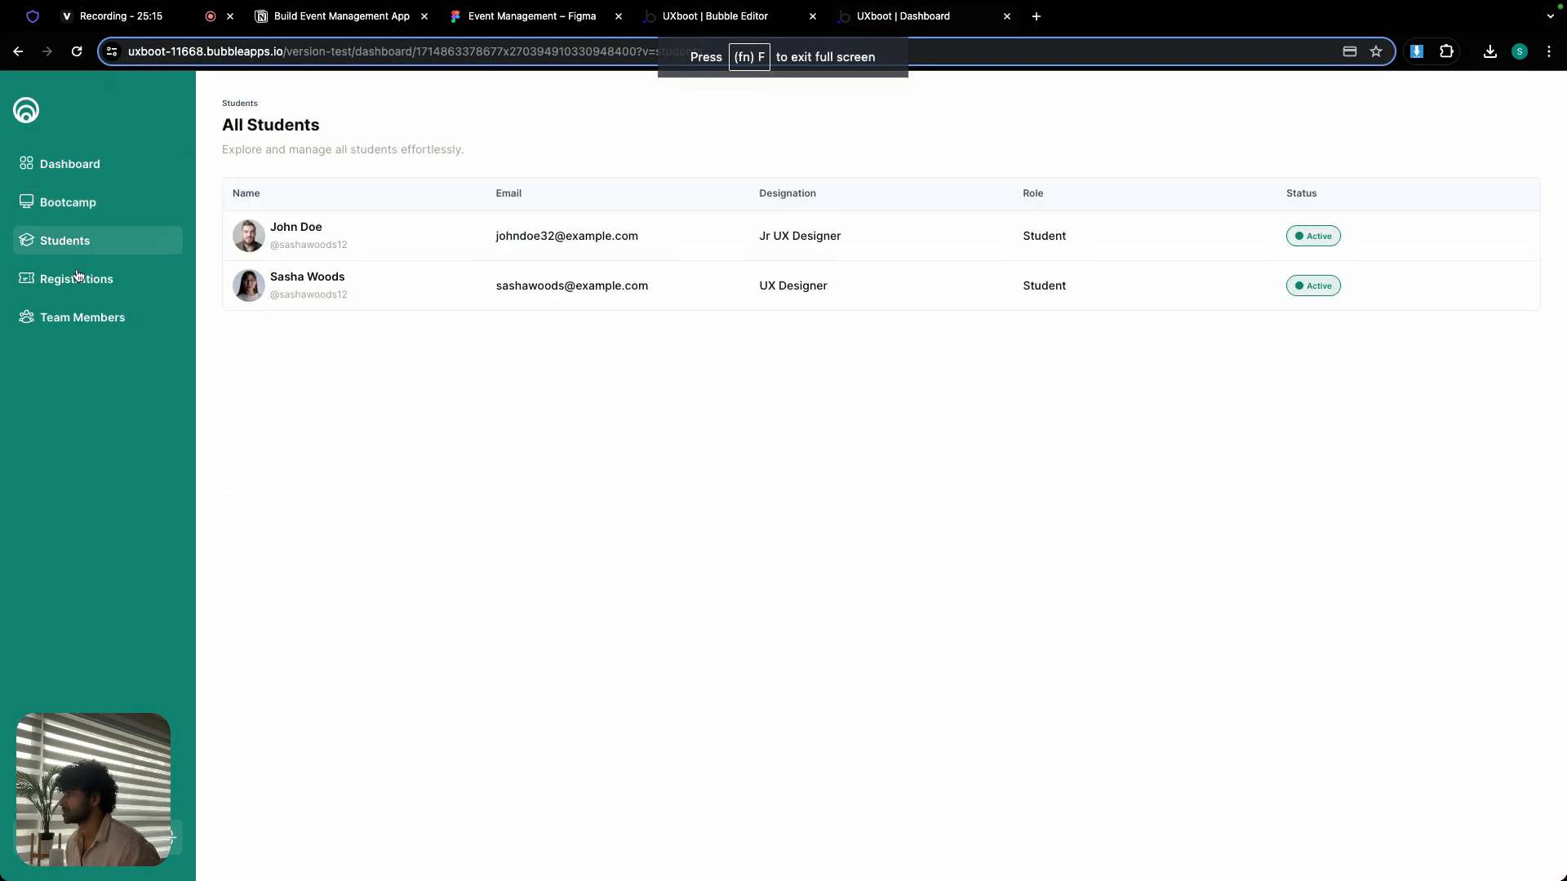
{"action": "left_click", "coordinate": [79, 278]}
{"action": "left_click", "coordinate": [81, 317]}
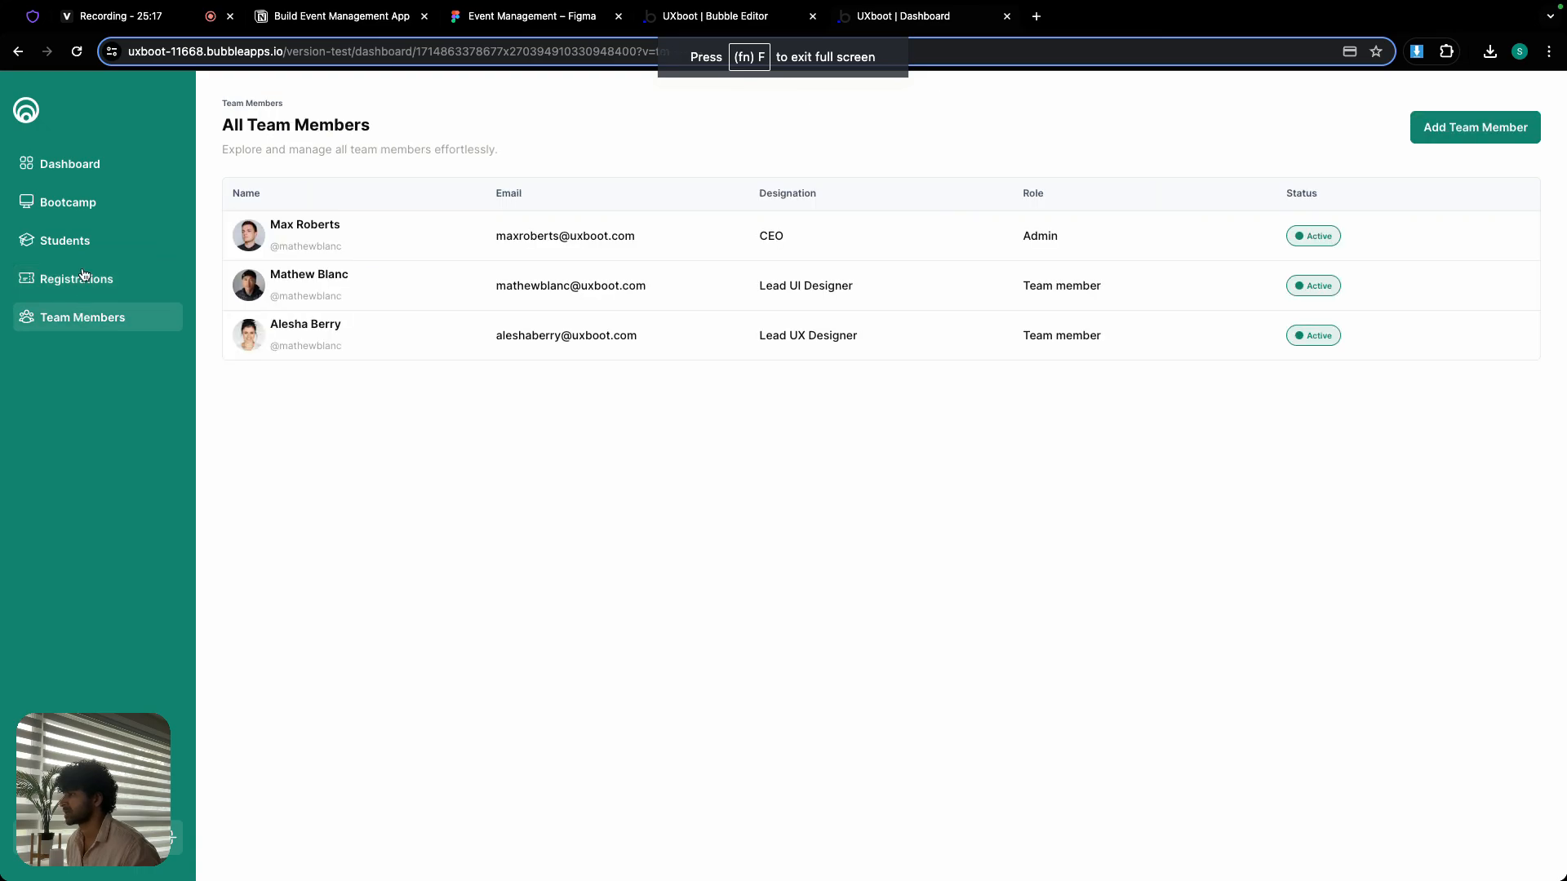
{"action": "left_click", "coordinate": [80, 168]}
{"action": "left_click", "coordinate": [293, 18]}
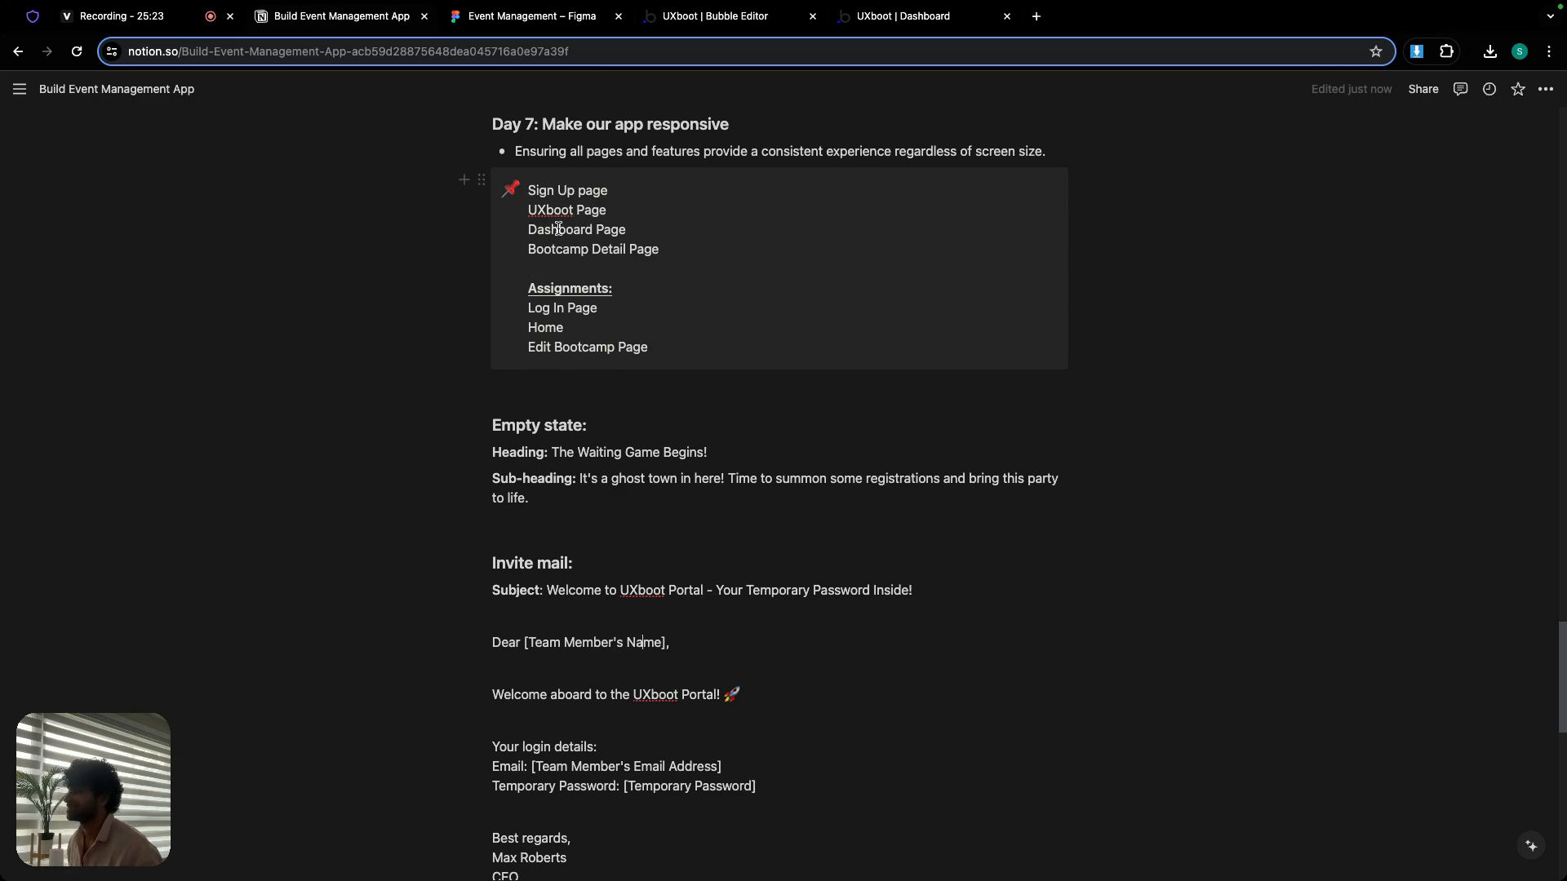
- Return to the Bubble editor, close the button's properties and open the bootcamp-detail page
{"action": "left_click", "coordinate": [702, 16]}
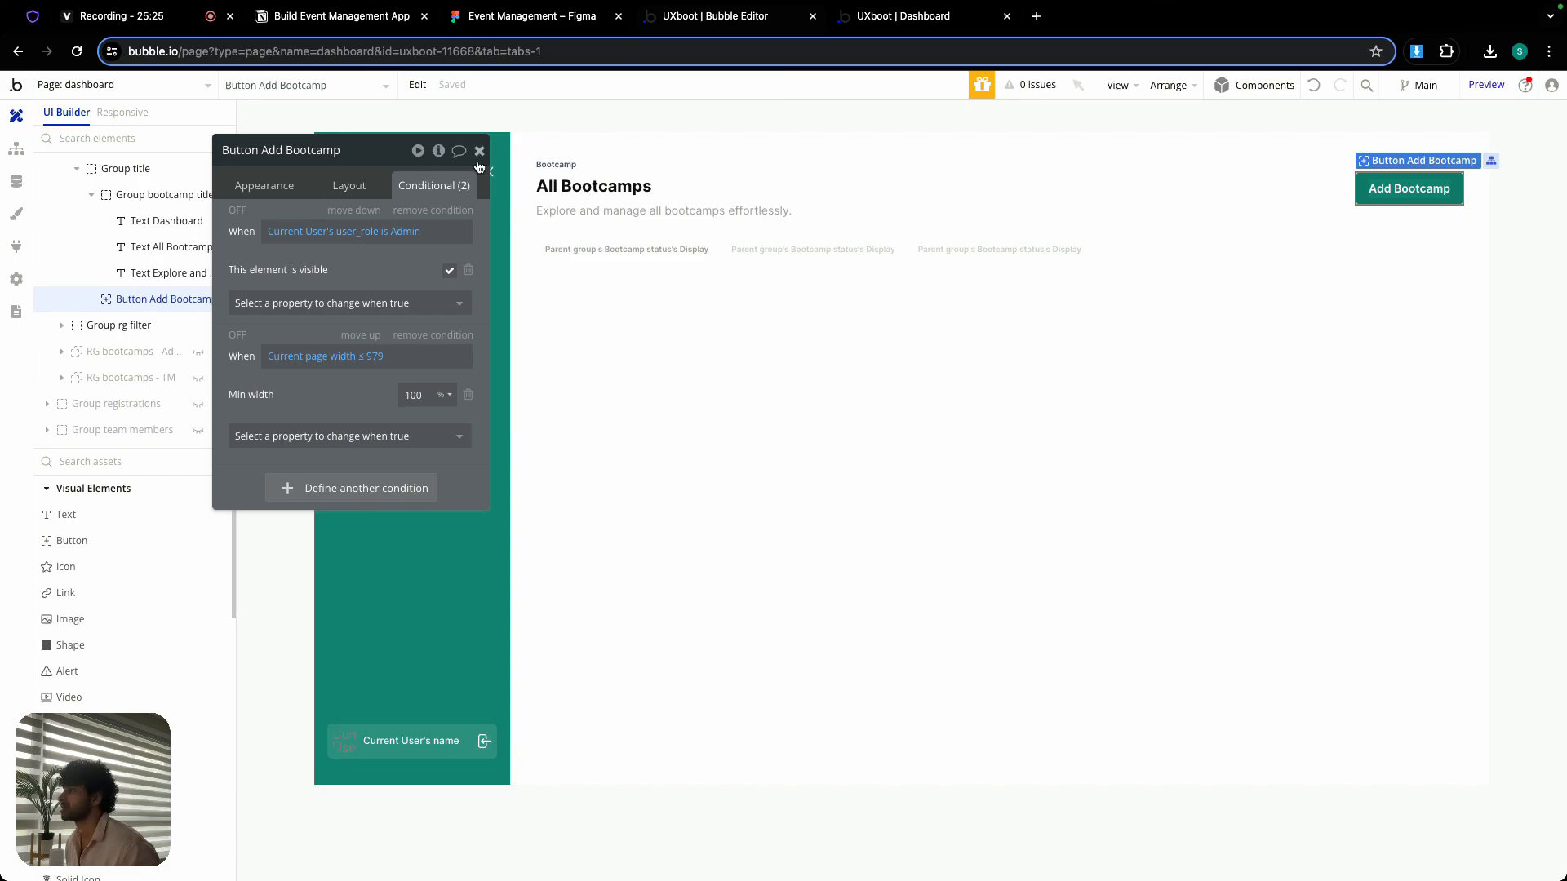
{"action": "left_click", "coordinate": [479, 151]}
{"action": "left_click", "coordinate": [122, 85]}
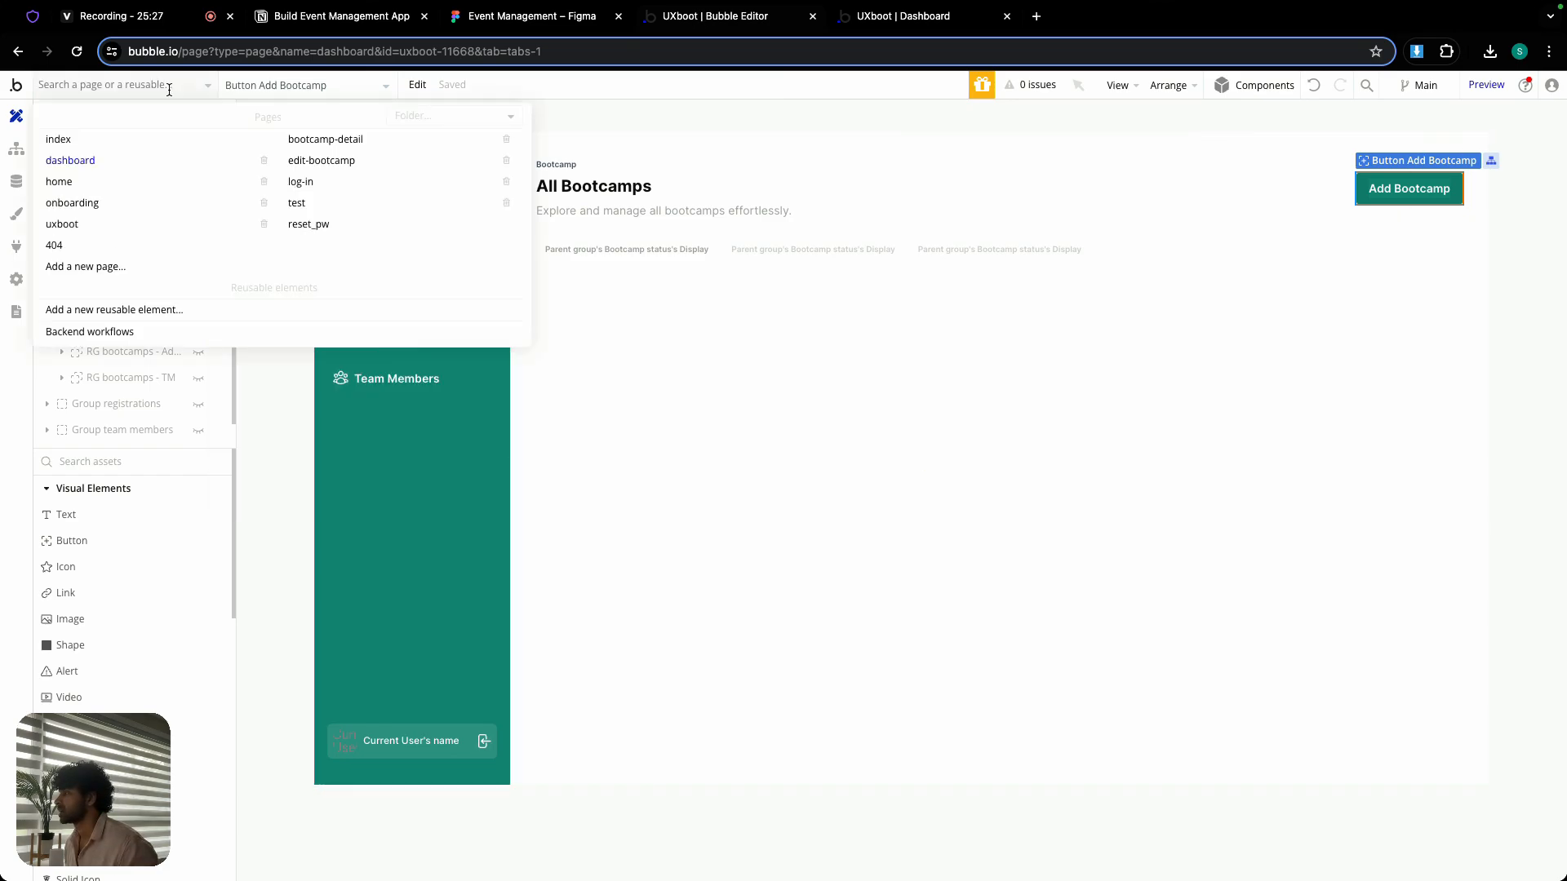
{"action": "left_click", "coordinate": [329, 142]}
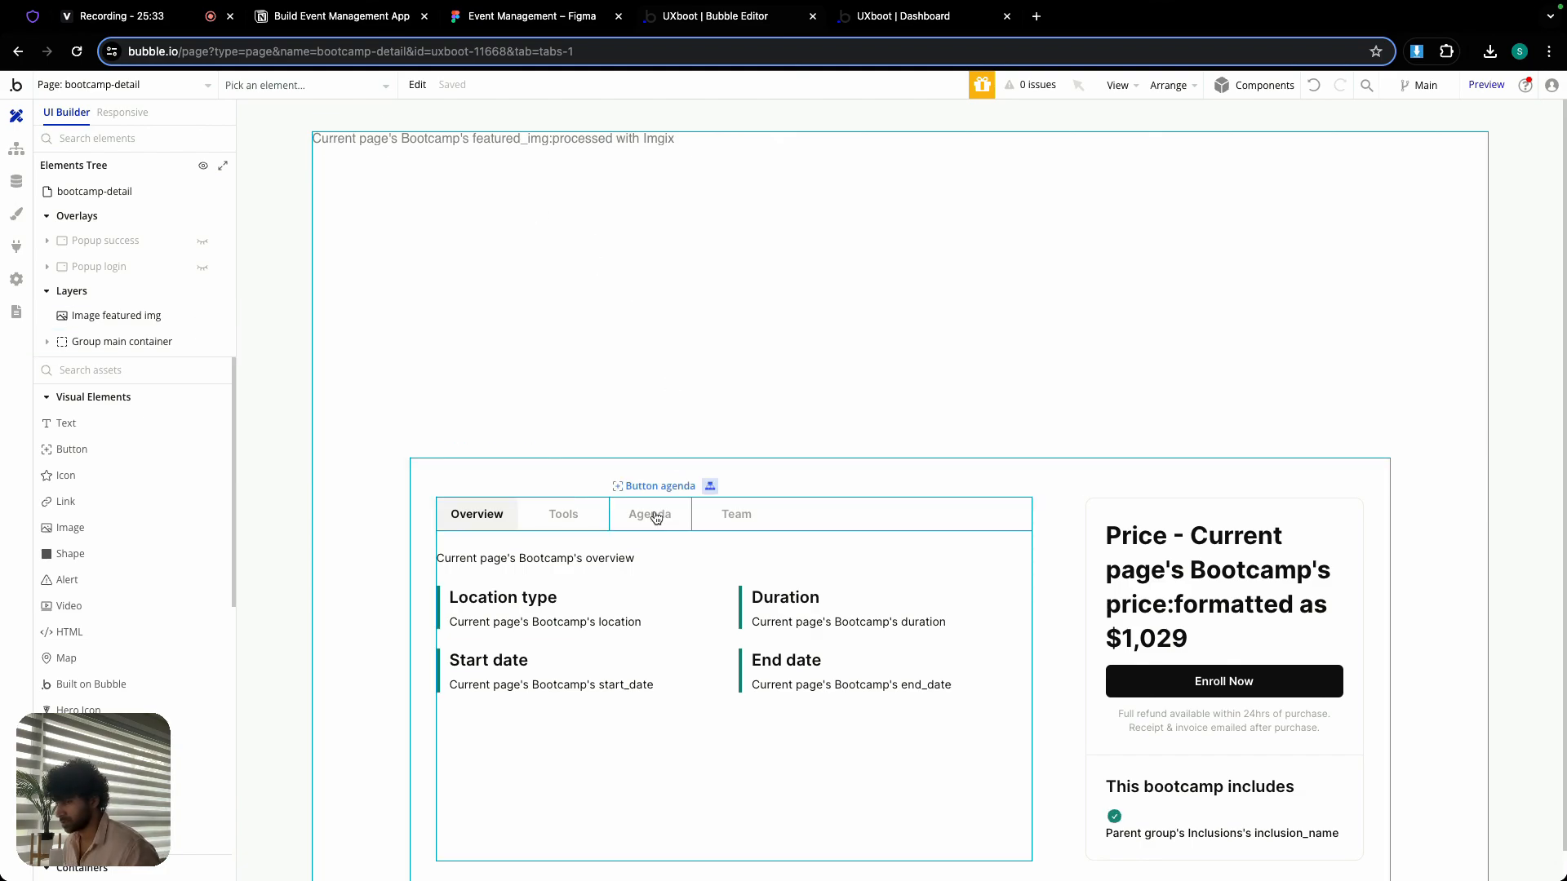
- Examine Group main container and Group left on the bootcamp-detail page, including their conditions
{"action": "left_click", "coordinate": [790, 477]}
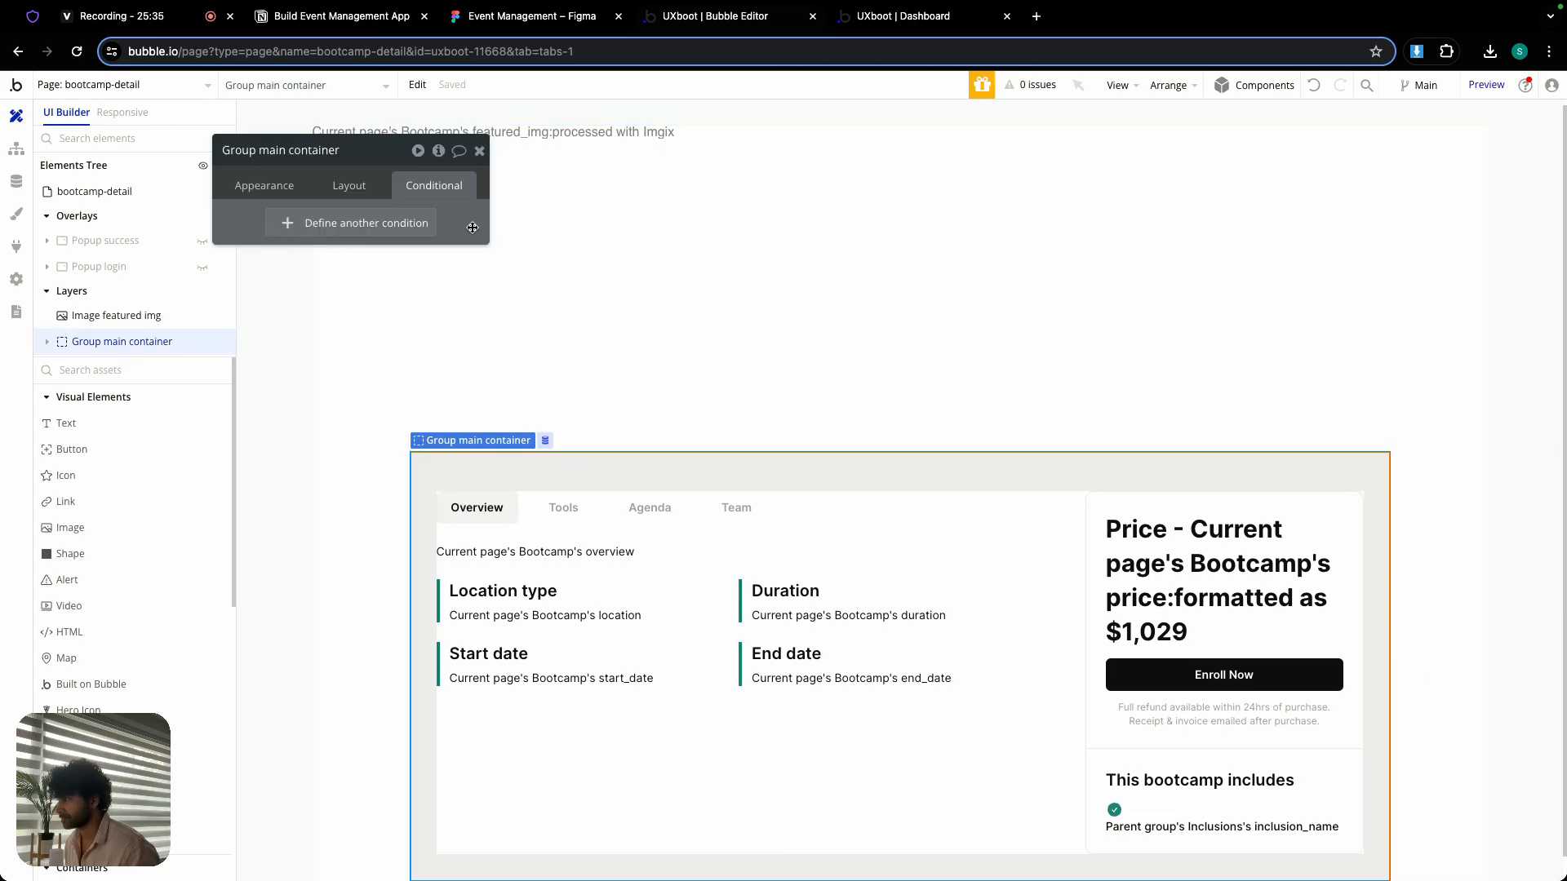
{"action": "left_click", "coordinate": [481, 157]}
{"action": "scroll", "coordinate": [801, 492], "scroll_direction": "down", "scroll_amount": 1}
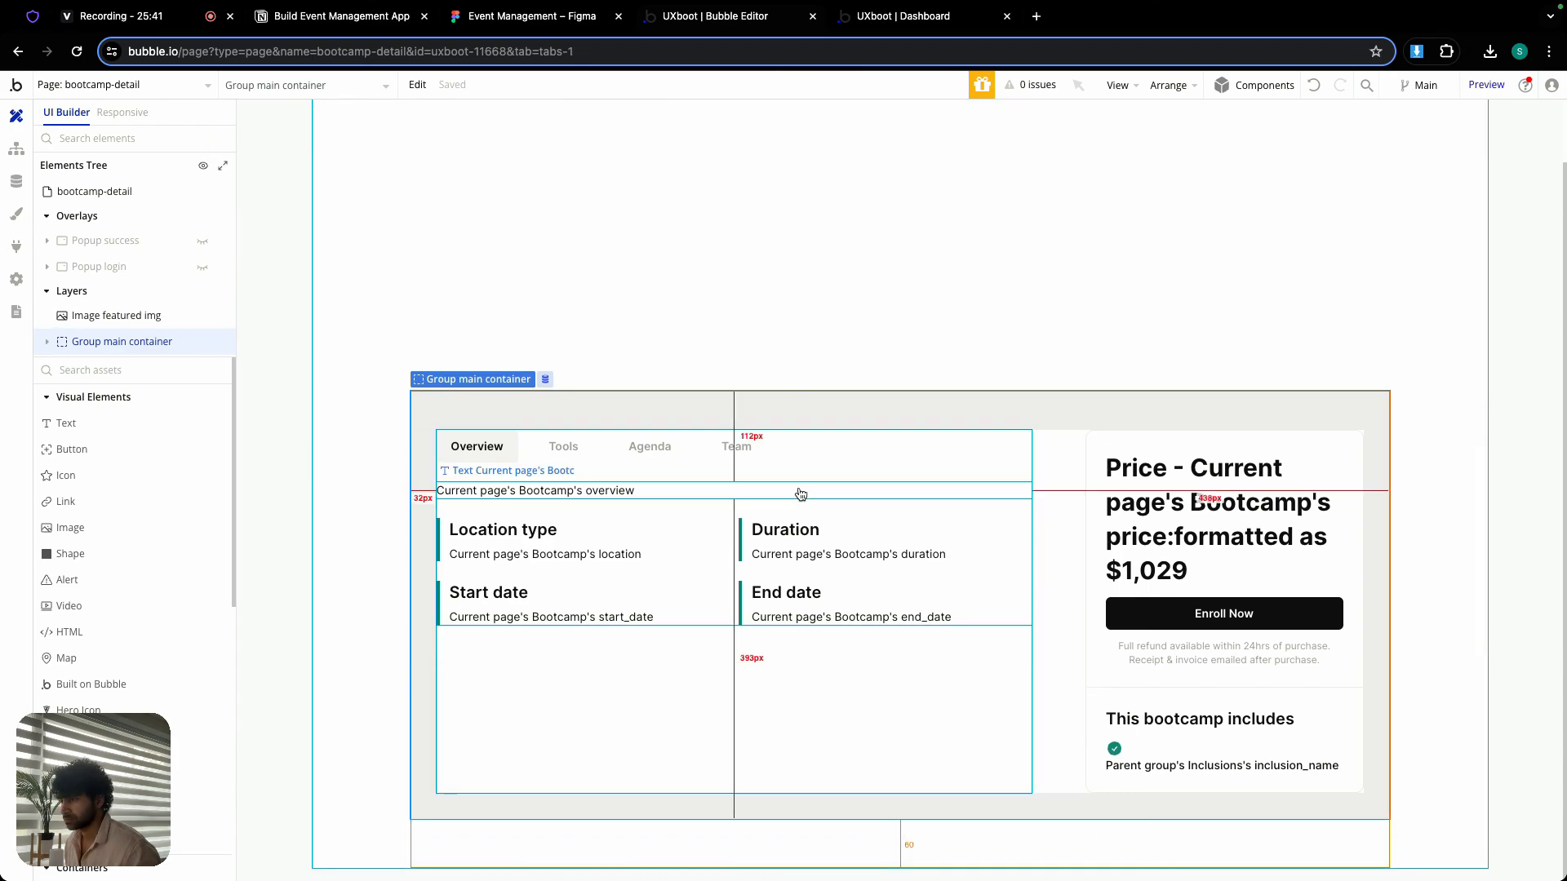
{"action": "left_click", "coordinate": [685, 673]}
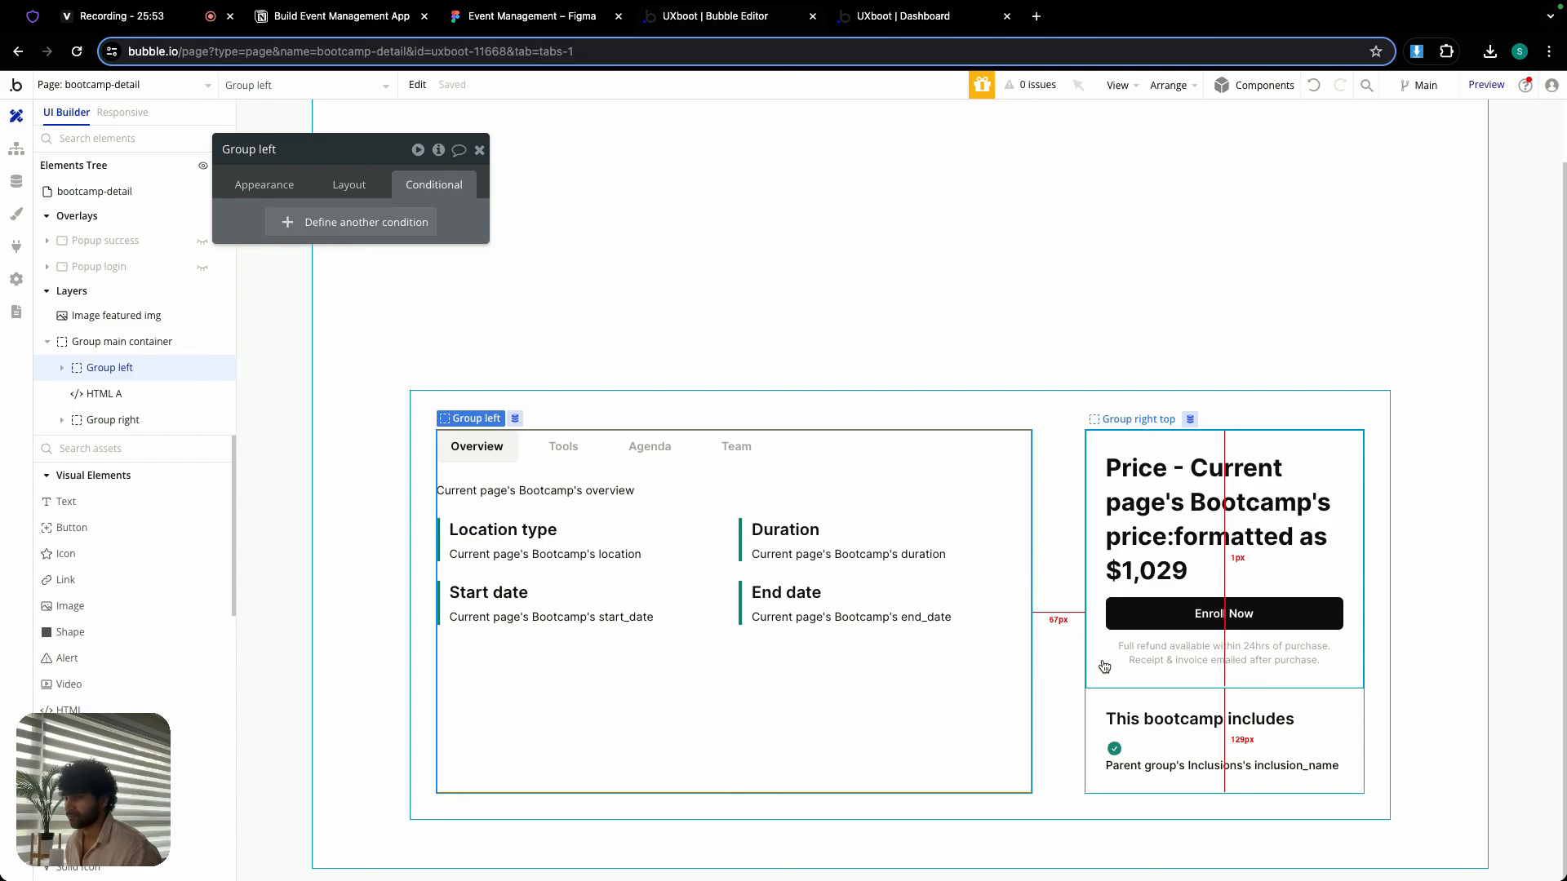
{"action": "left_click", "coordinate": [479, 150]}
{"action": "scroll", "coordinate": [826, 408], "scroll_direction": "up", "scroll_amount": 2}
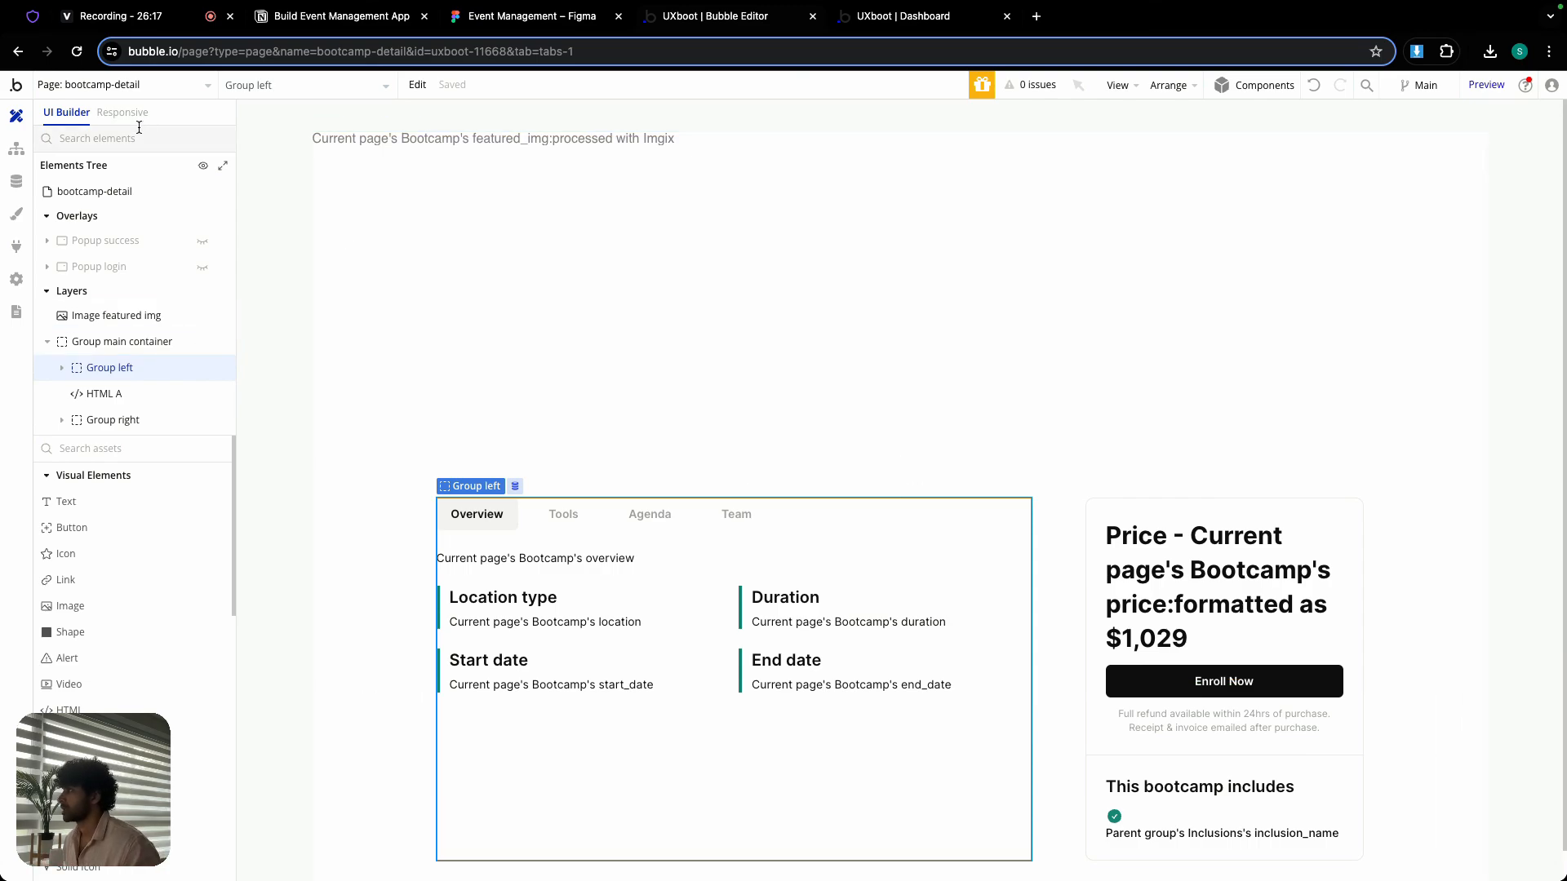
- Open the index page and copy its FloatingGroup header
{"action": "left_click", "coordinate": [161, 87]}
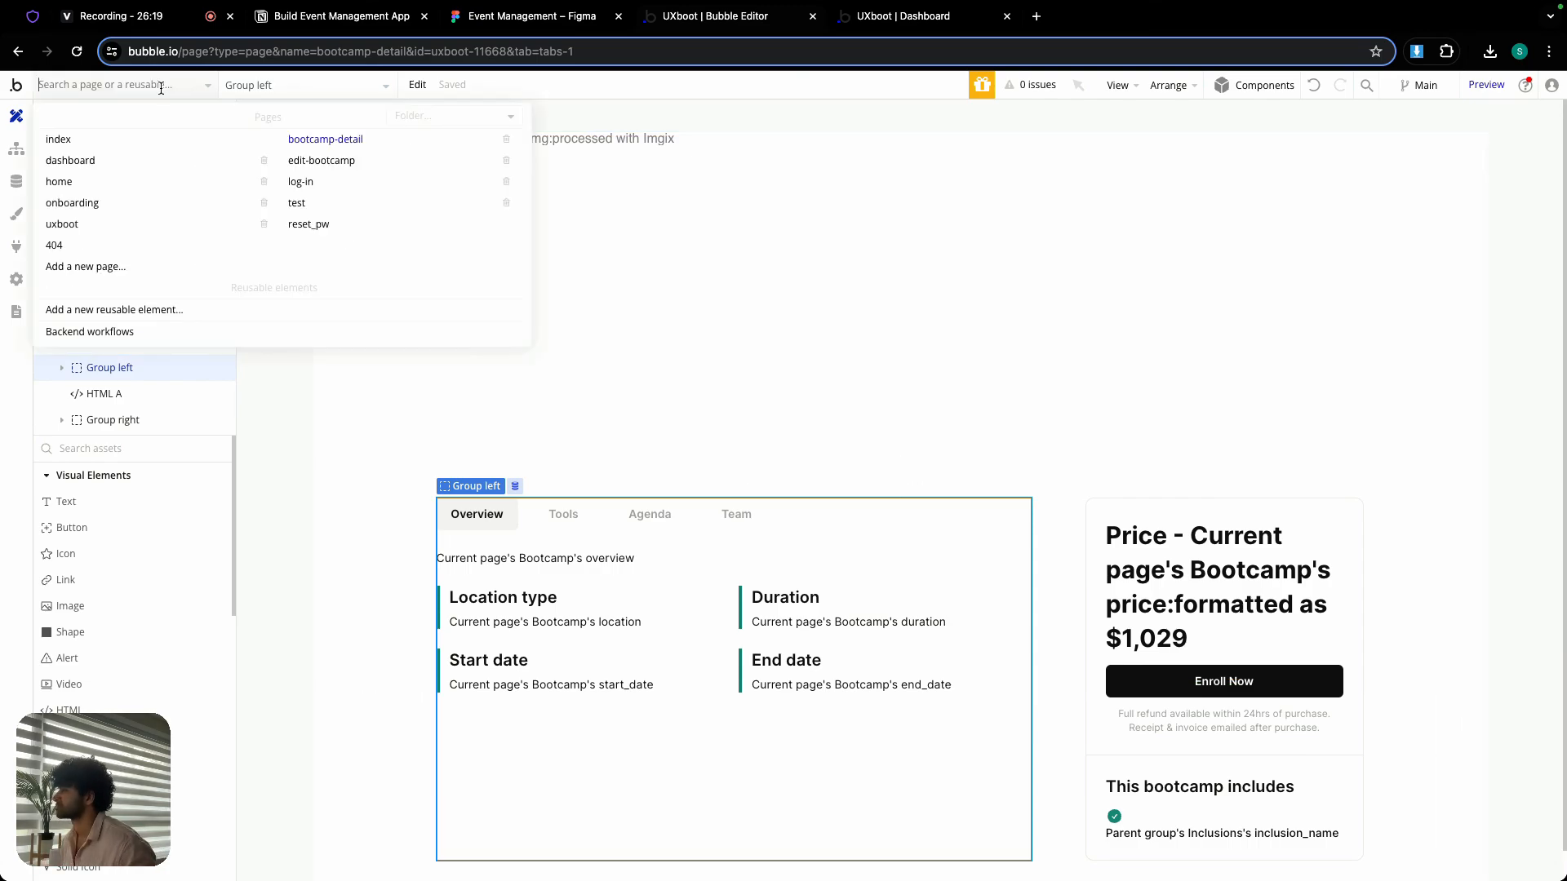
{"action": "left_click", "coordinate": [125, 140]}
{"action": "double_click", "coordinate": [369, 158]}
{"action": "left_click_drag", "start_coordinate": [385, 148], "coordinate": [579, 359]}
{"action": "right_click", "coordinate": [362, 163]}
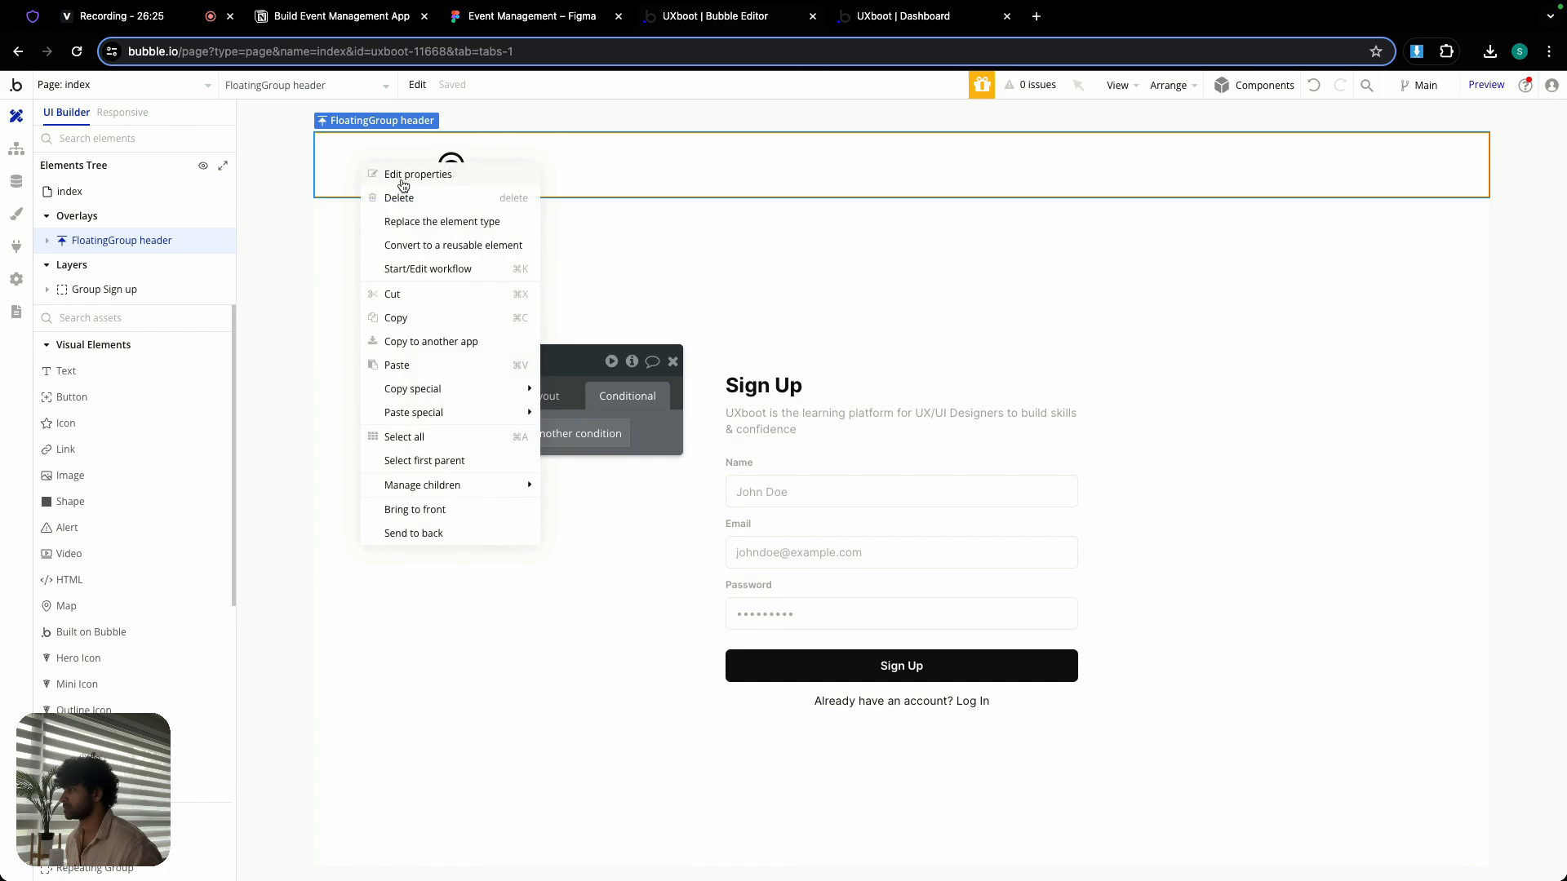
{"action": "left_click", "coordinate": [412, 315]}
- Paste the copied FloatingGroup header onto the bootcamp-detail page
{"action": "left_click", "coordinate": [93, 87]}
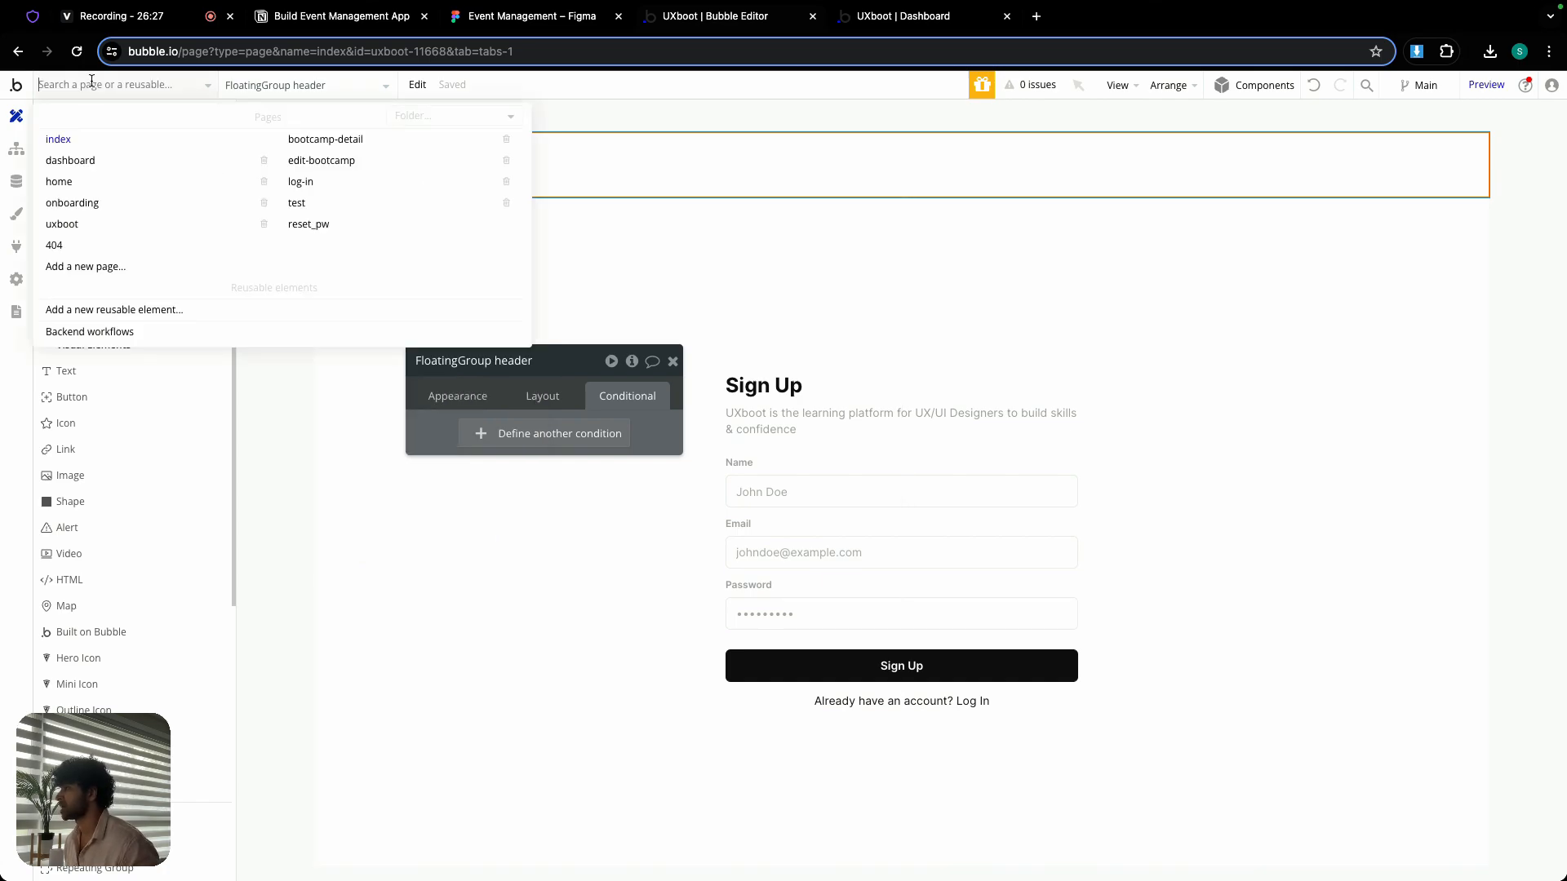
{"action": "left_click", "coordinate": [347, 142]}
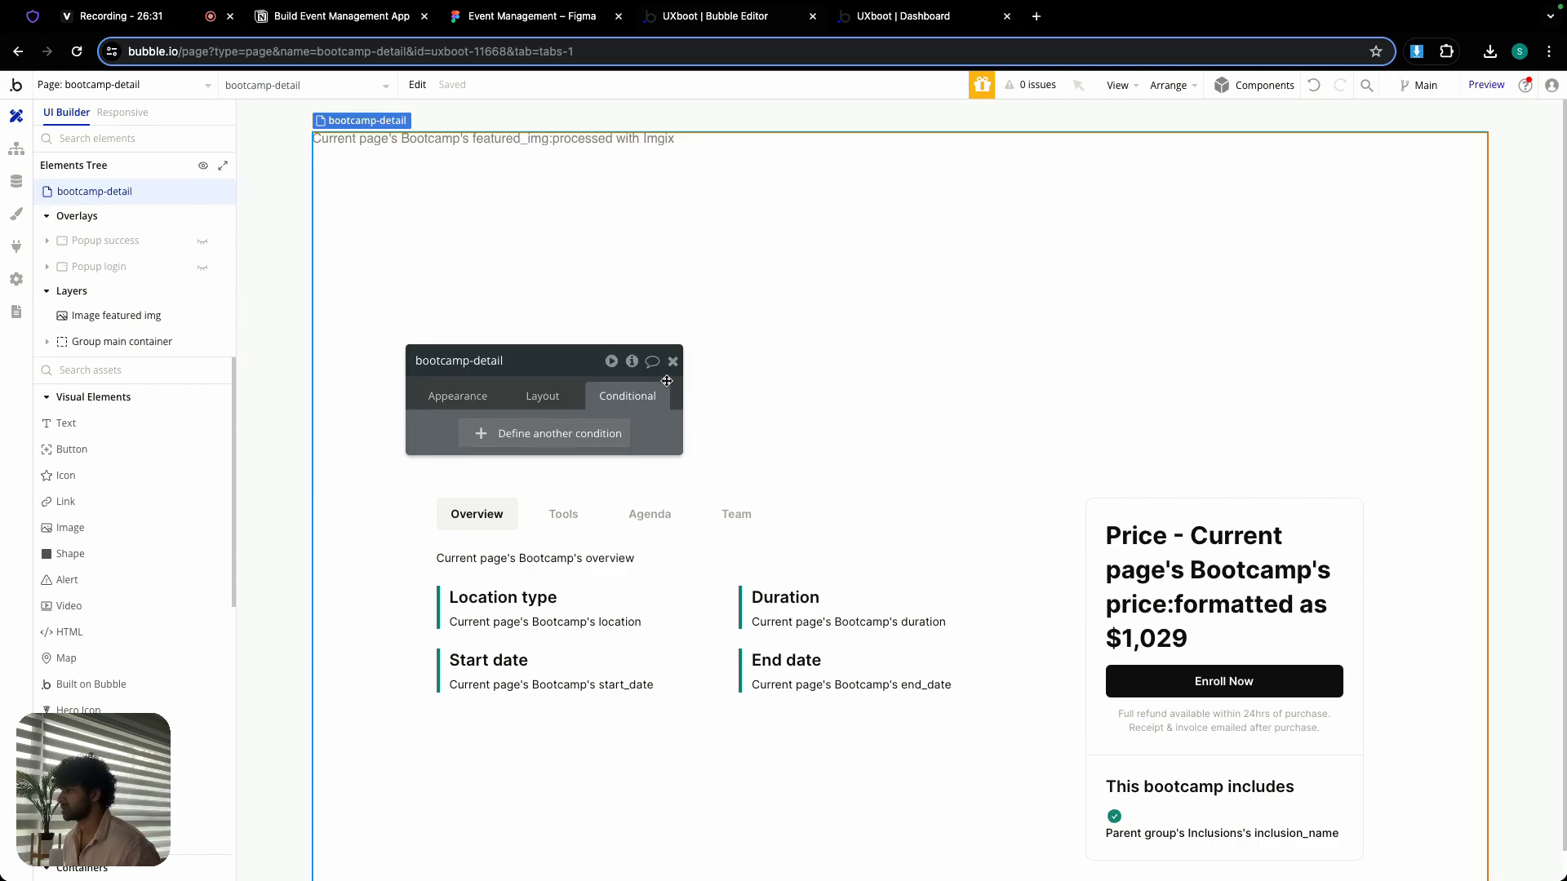
{"action": "left_click", "coordinate": [673, 360]}
{"action": "double_click", "coordinate": [336, 489]}
{"action": "right_click", "coordinate": [336, 488]}
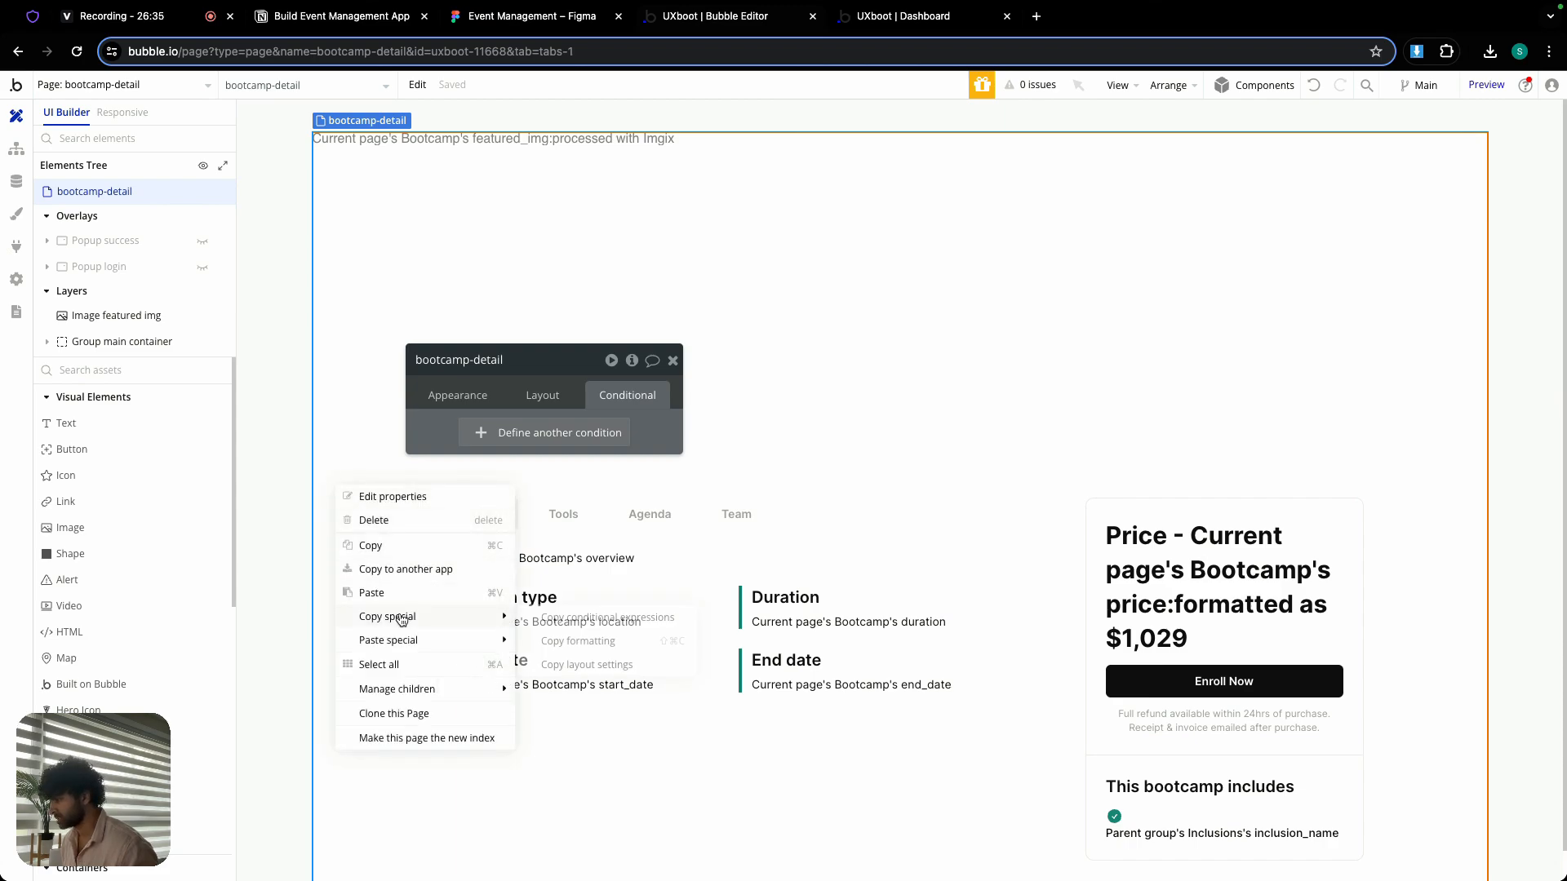
{"action": "left_click", "coordinate": [393, 592]}
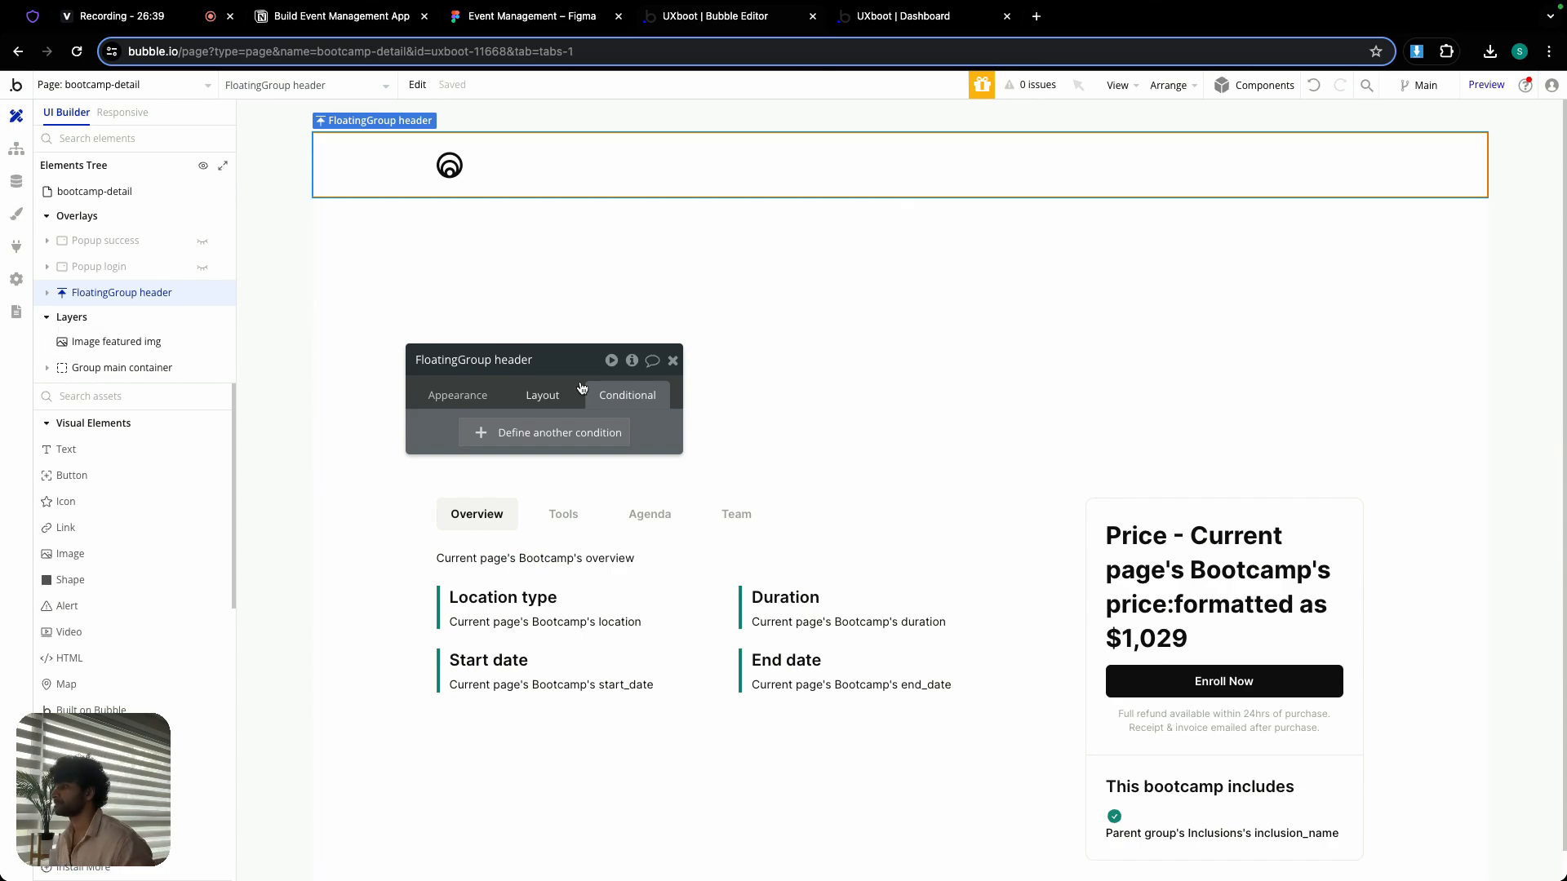
- Hide FloatingGroup header on page load and add a condition controlling its visibility when current page width ≤ 979
{"action": "left_click", "coordinate": [537, 396]}
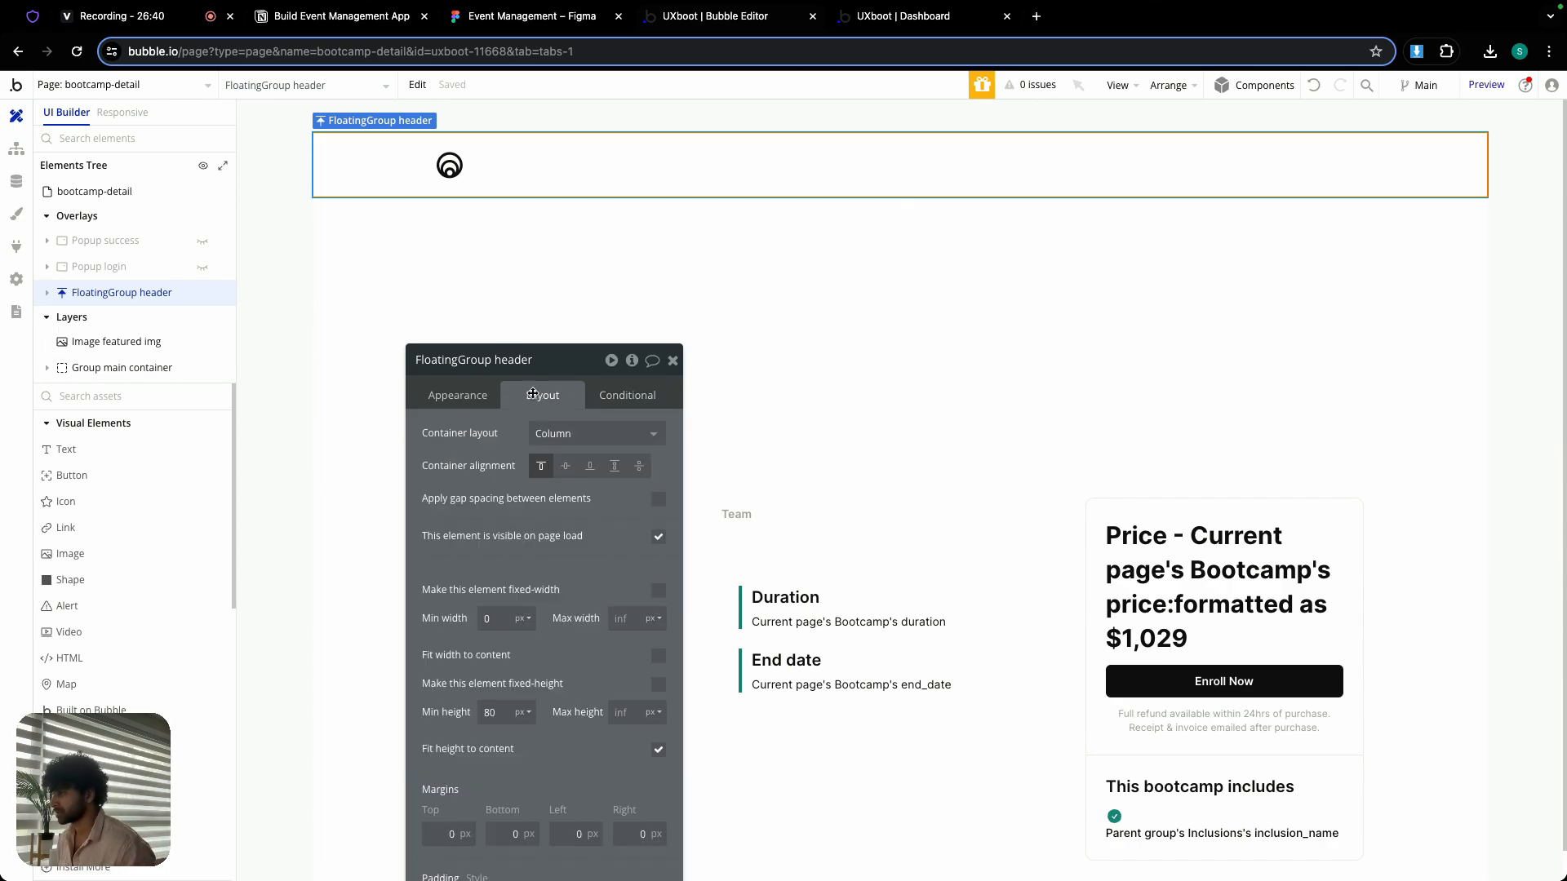
{"action": "left_click", "coordinate": [659, 537]}
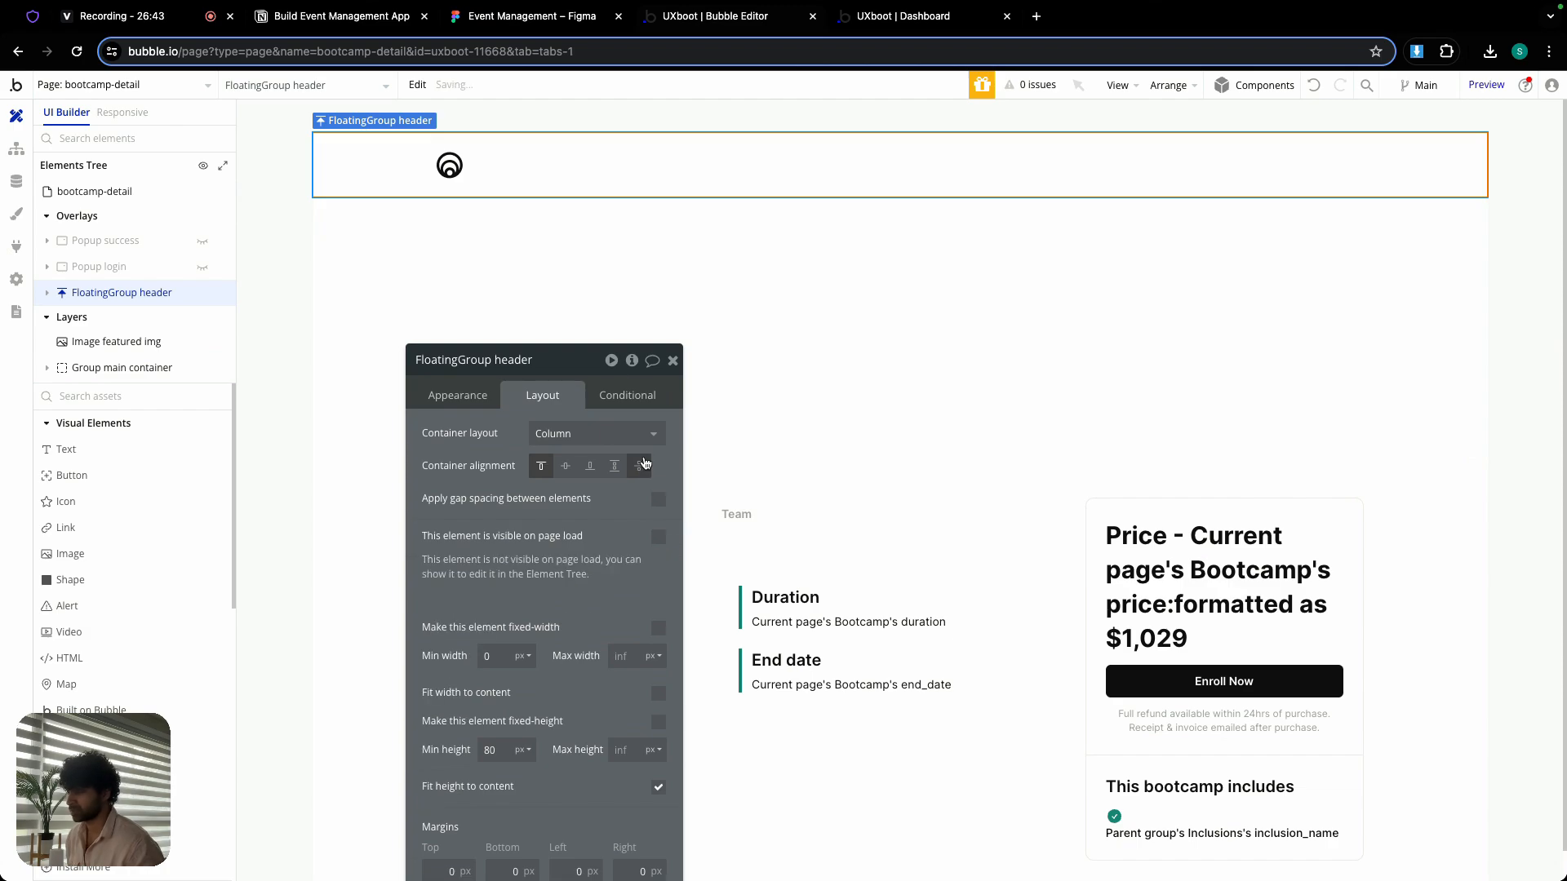
{"action": "left_click", "coordinate": [627, 395]}
{"action": "left_click", "coordinate": [555, 431]}
{"action": "right_click", "coordinate": [516, 439]}
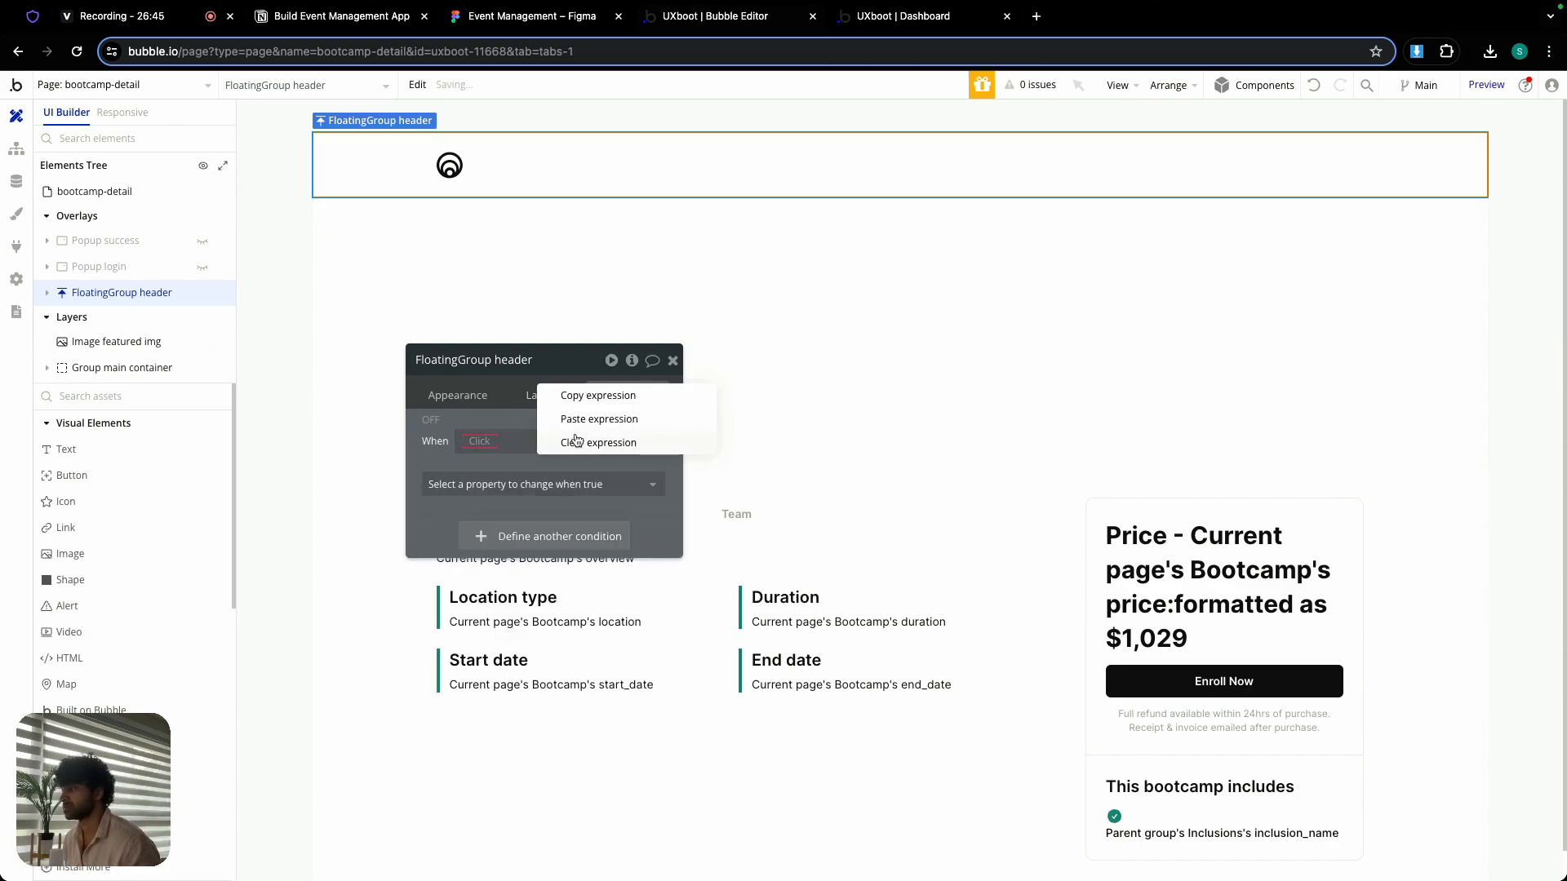
{"action": "left_click", "coordinate": [604, 421]}
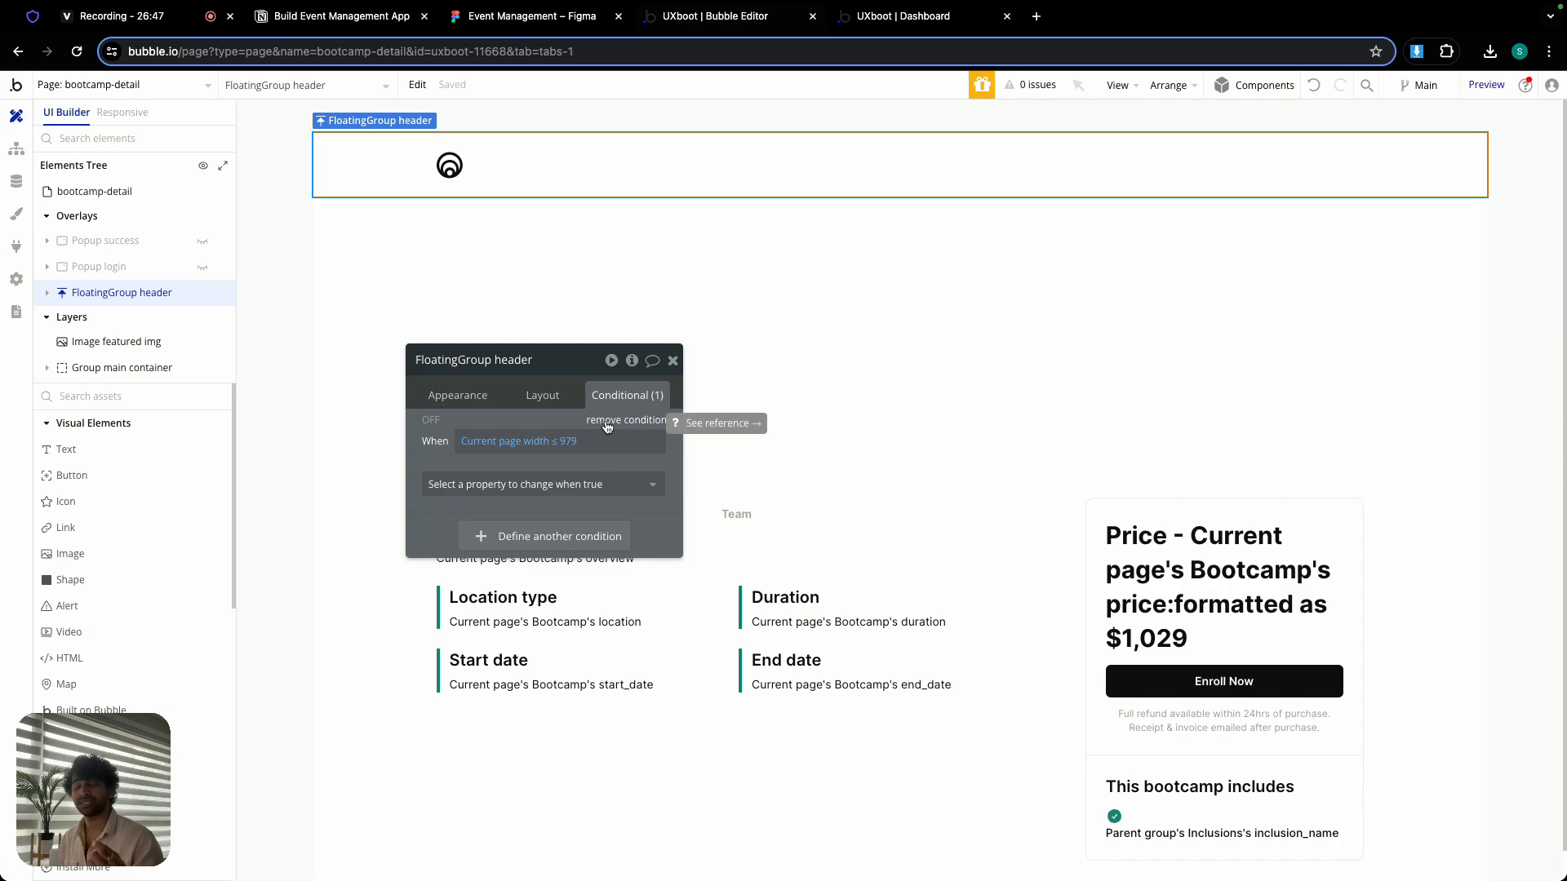
{"action": "left_click", "coordinate": [538, 484]}
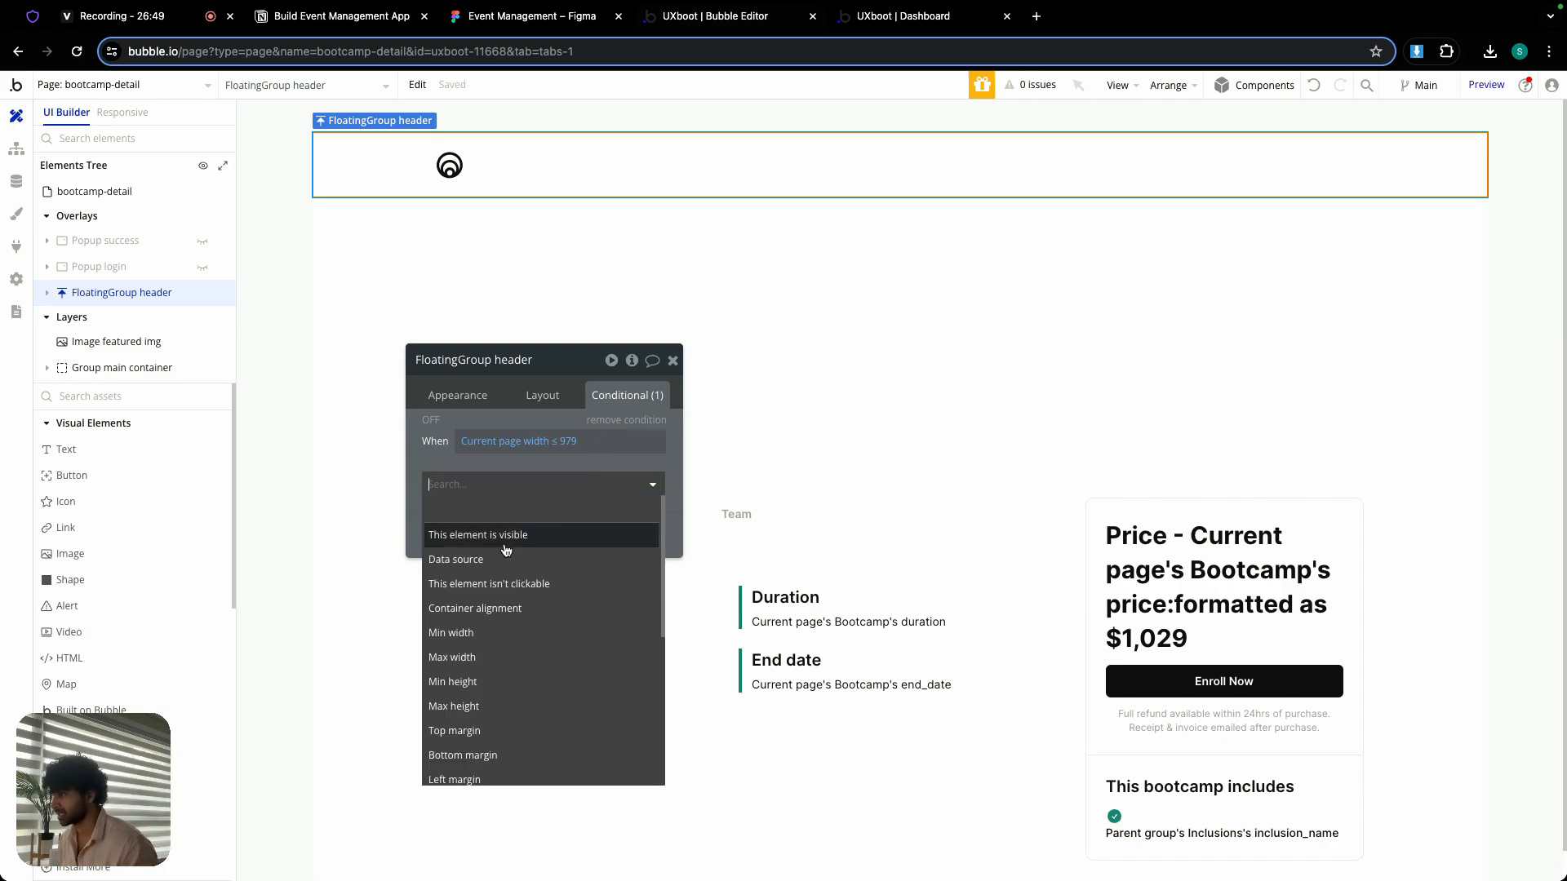
{"action": "left_click", "coordinate": [489, 532]}
{"action": "left_click", "coordinate": [672, 360]}
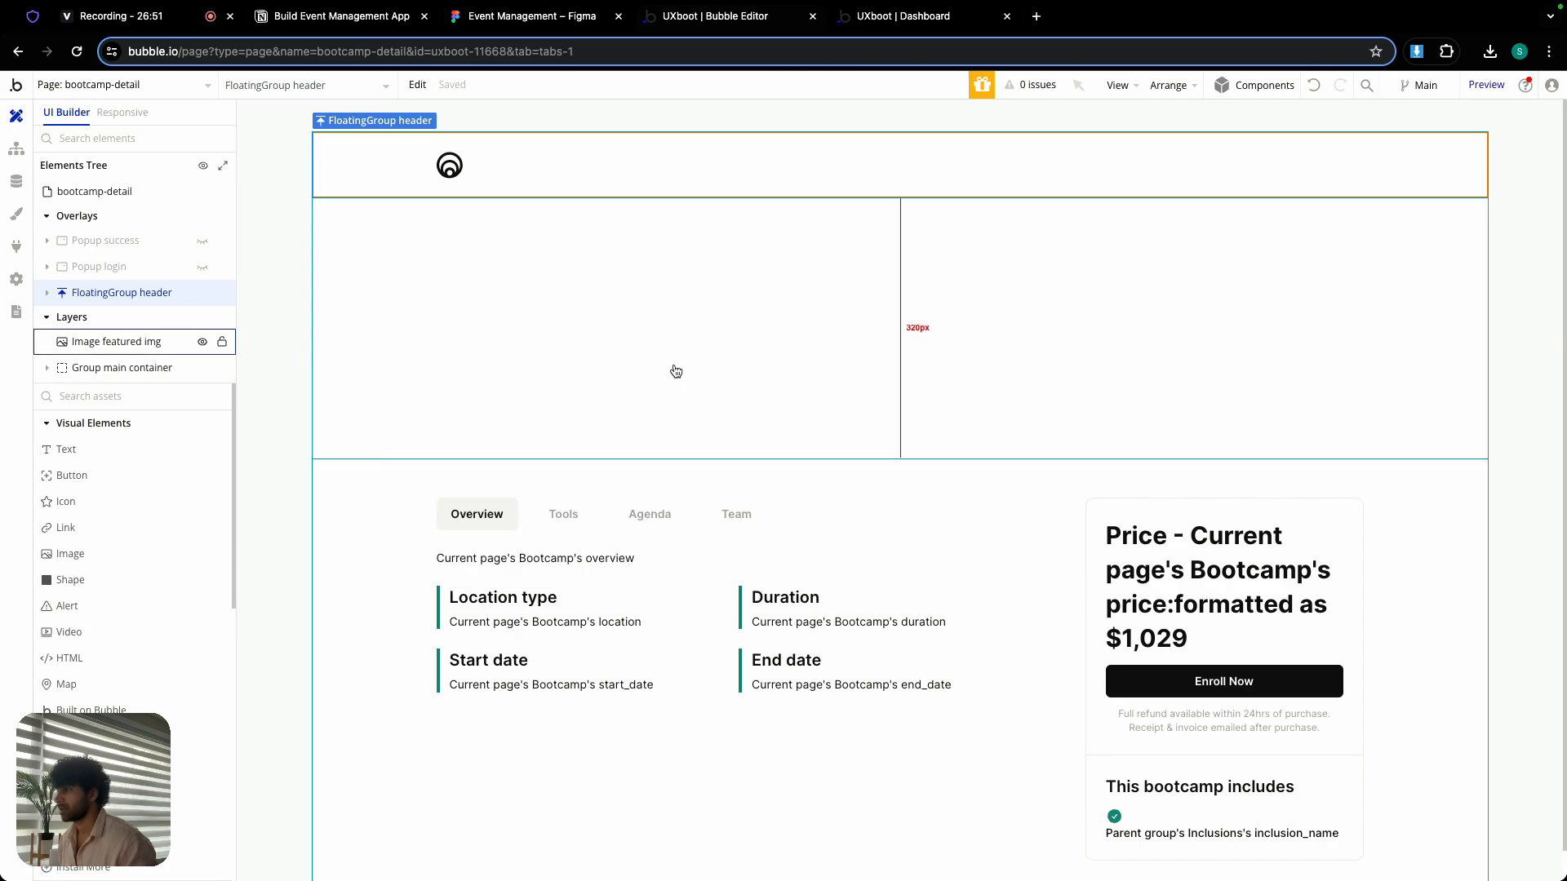
- Add a condition to Image featured img setting its top margin to 80 when current page width ≤ 979
{"action": "double_click", "coordinate": [472, 357]}
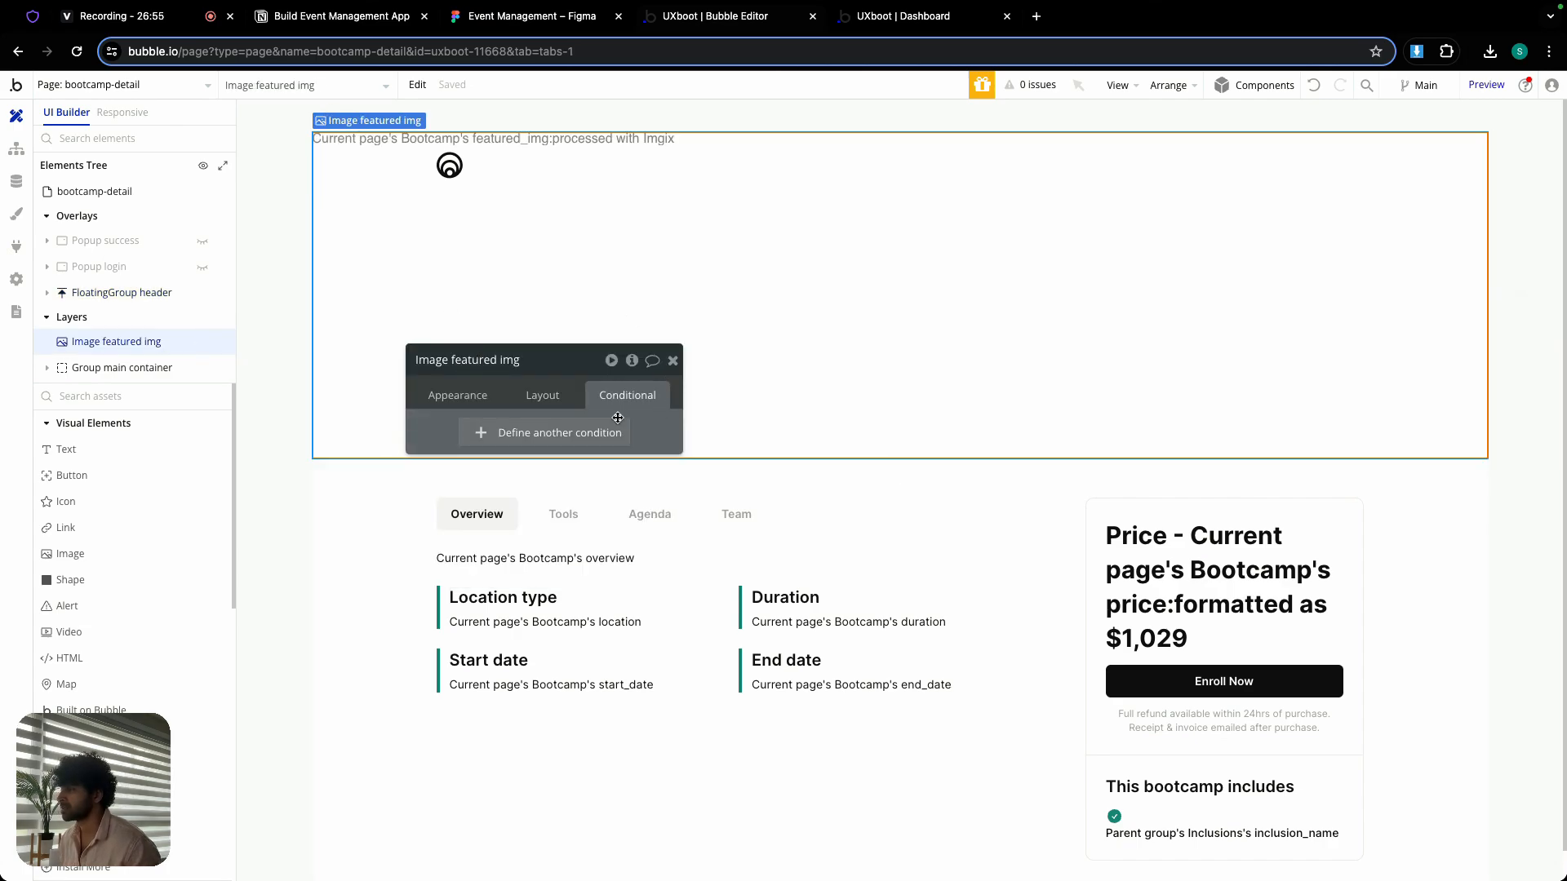
{"action": "left_click", "coordinate": [560, 433]}
{"action": "right_click", "coordinate": [490, 443]}
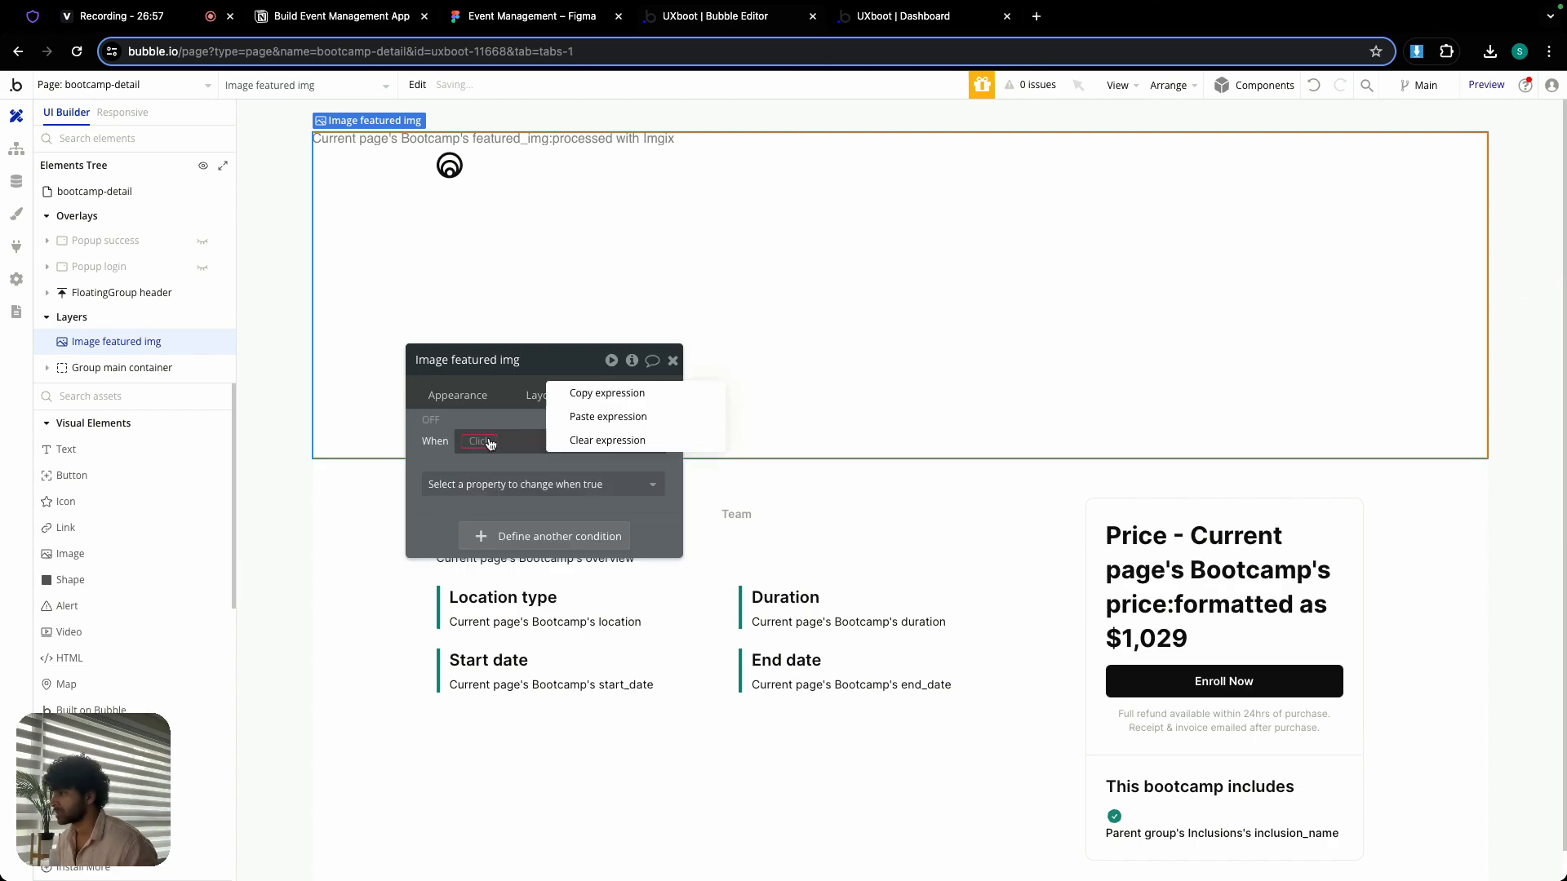
{"action": "left_click", "coordinate": [607, 417]}
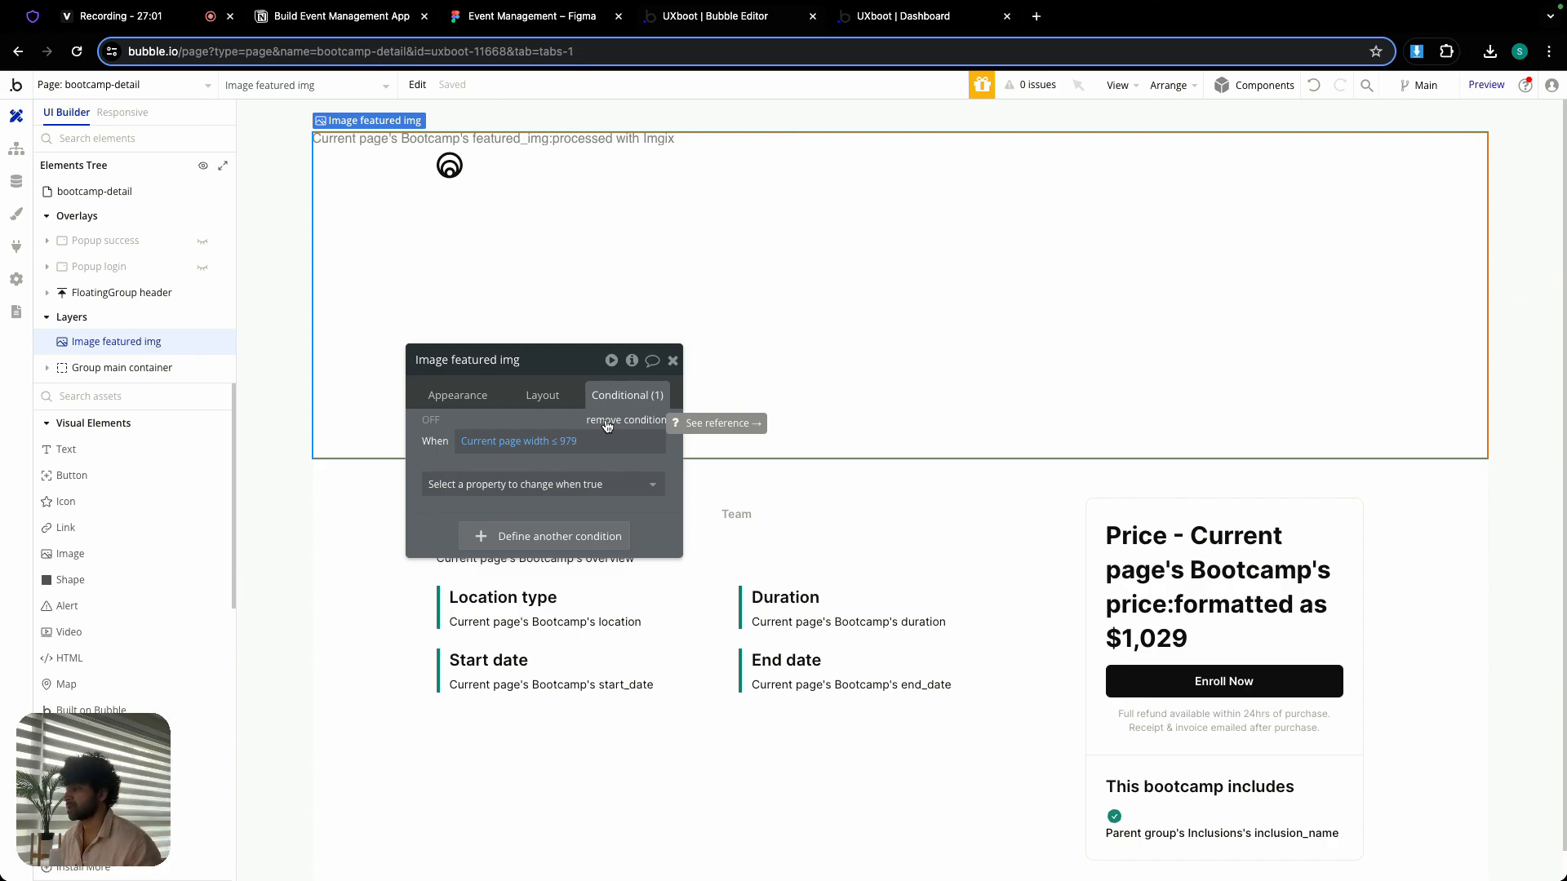
{"action": "left_click", "coordinate": [586, 485]}
{"action": "type", "text": "top"}
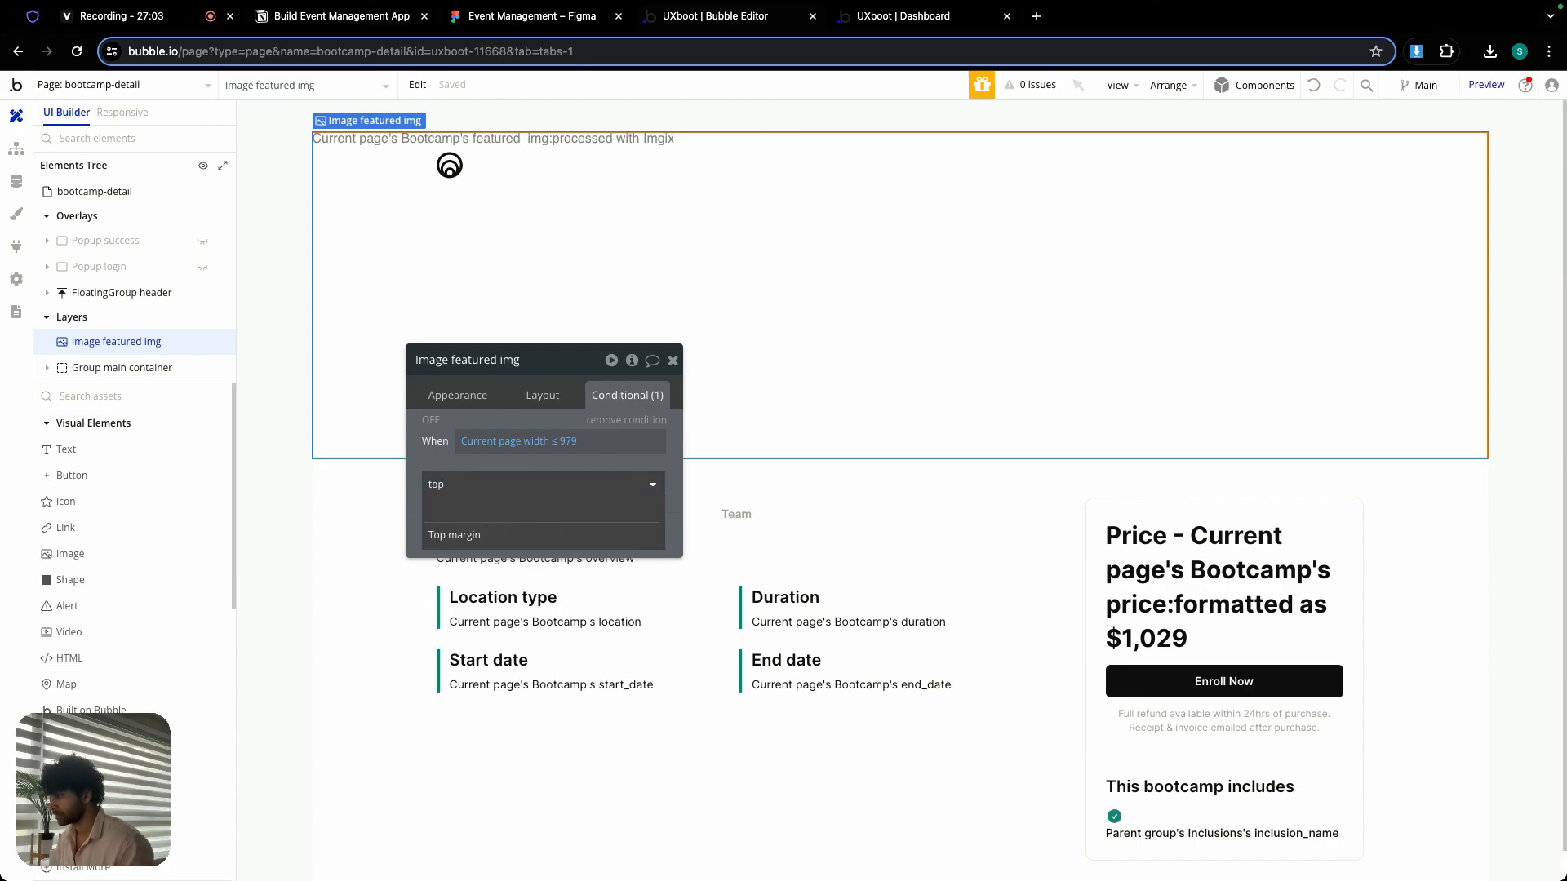
{"action": "left_click", "coordinate": [574, 532]}
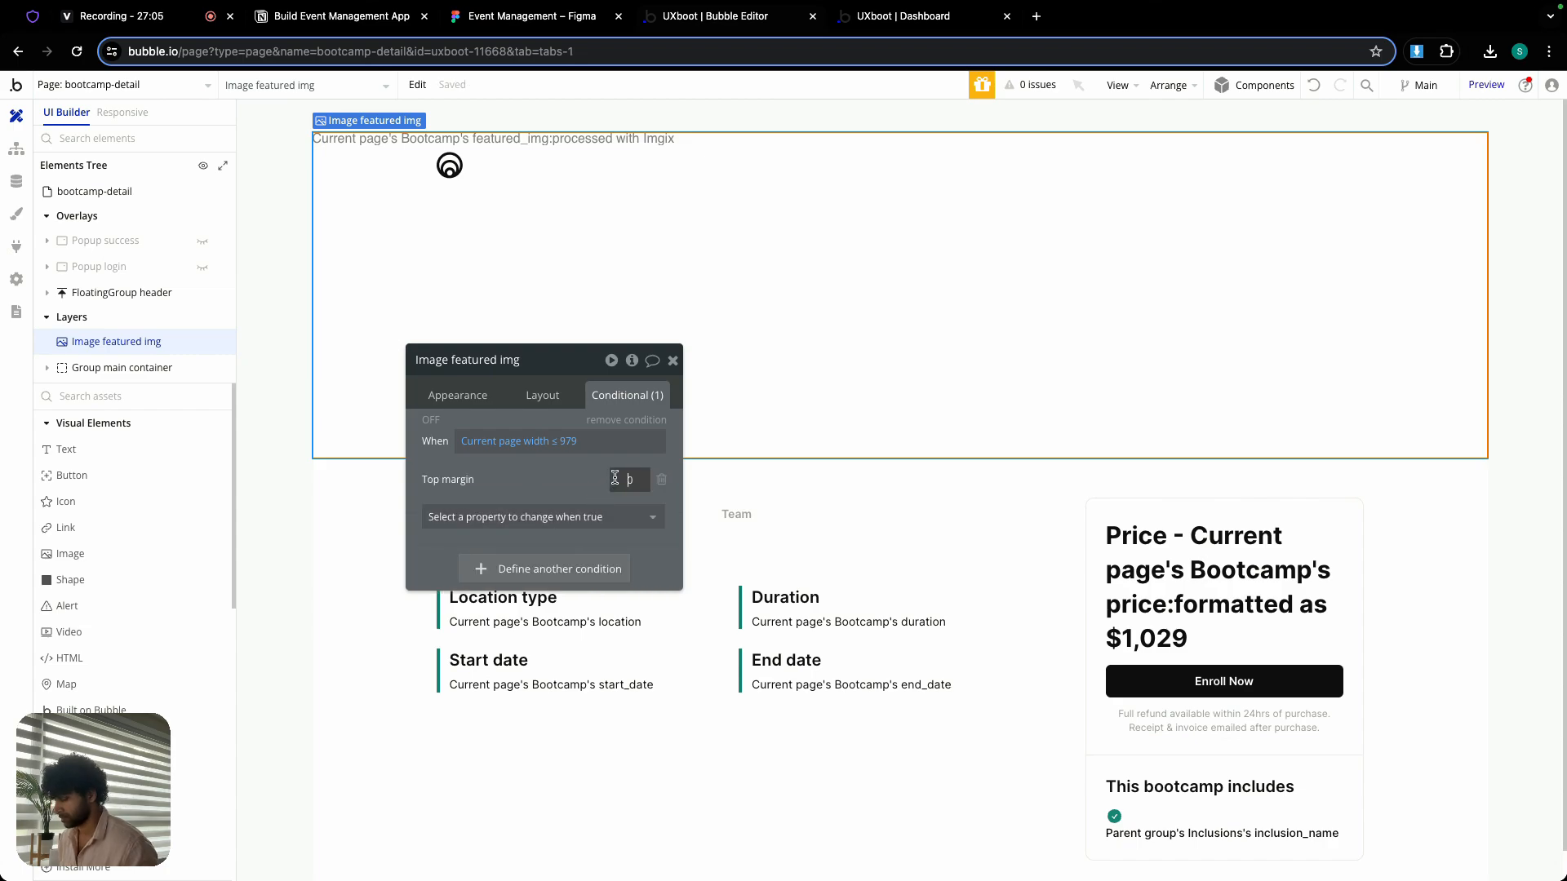
{"action": "key", "text": "Return"}
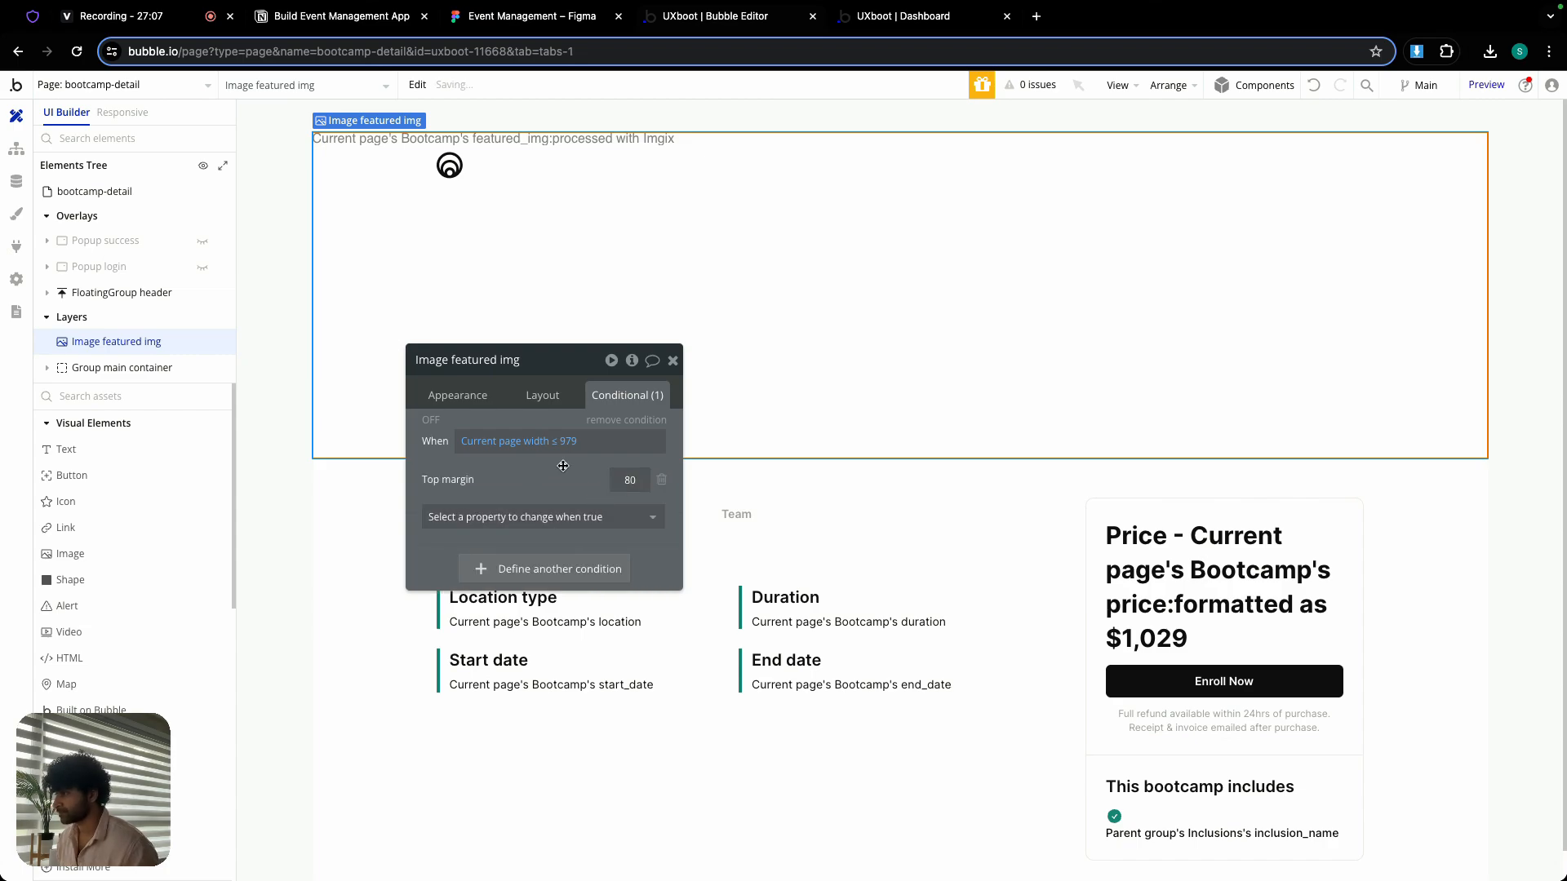
{"action": "left_click", "coordinate": [673, 361]}
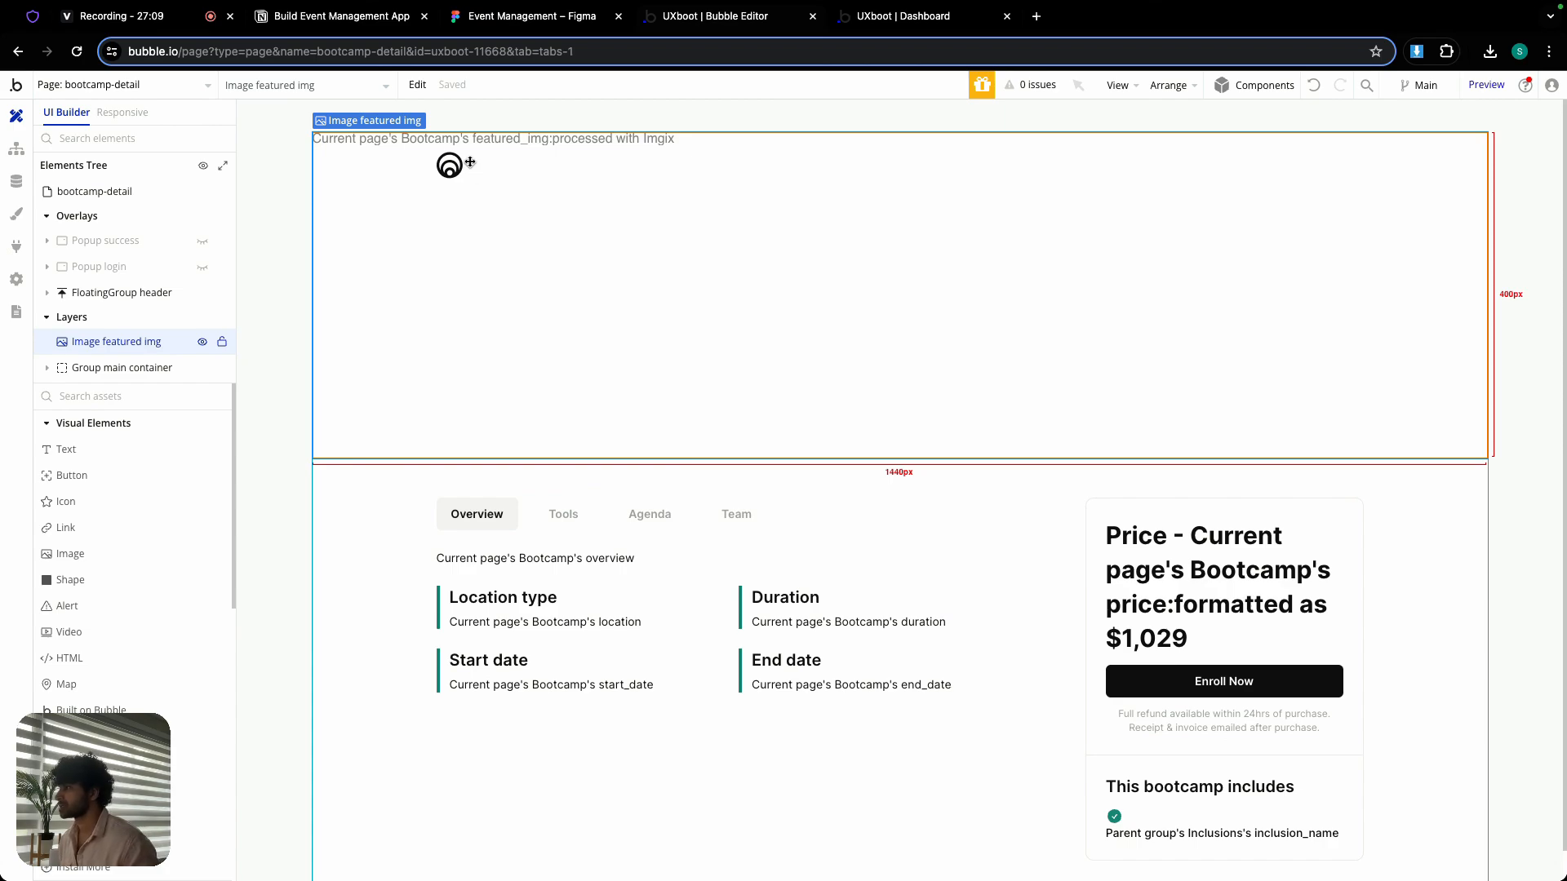
- Add a text element beside the logo in Group inner of FloatingGroup header
{"action": "double_click", "coordinate": [399, 147]}
{"action": "left_click", "coordinate": [360, 508]}
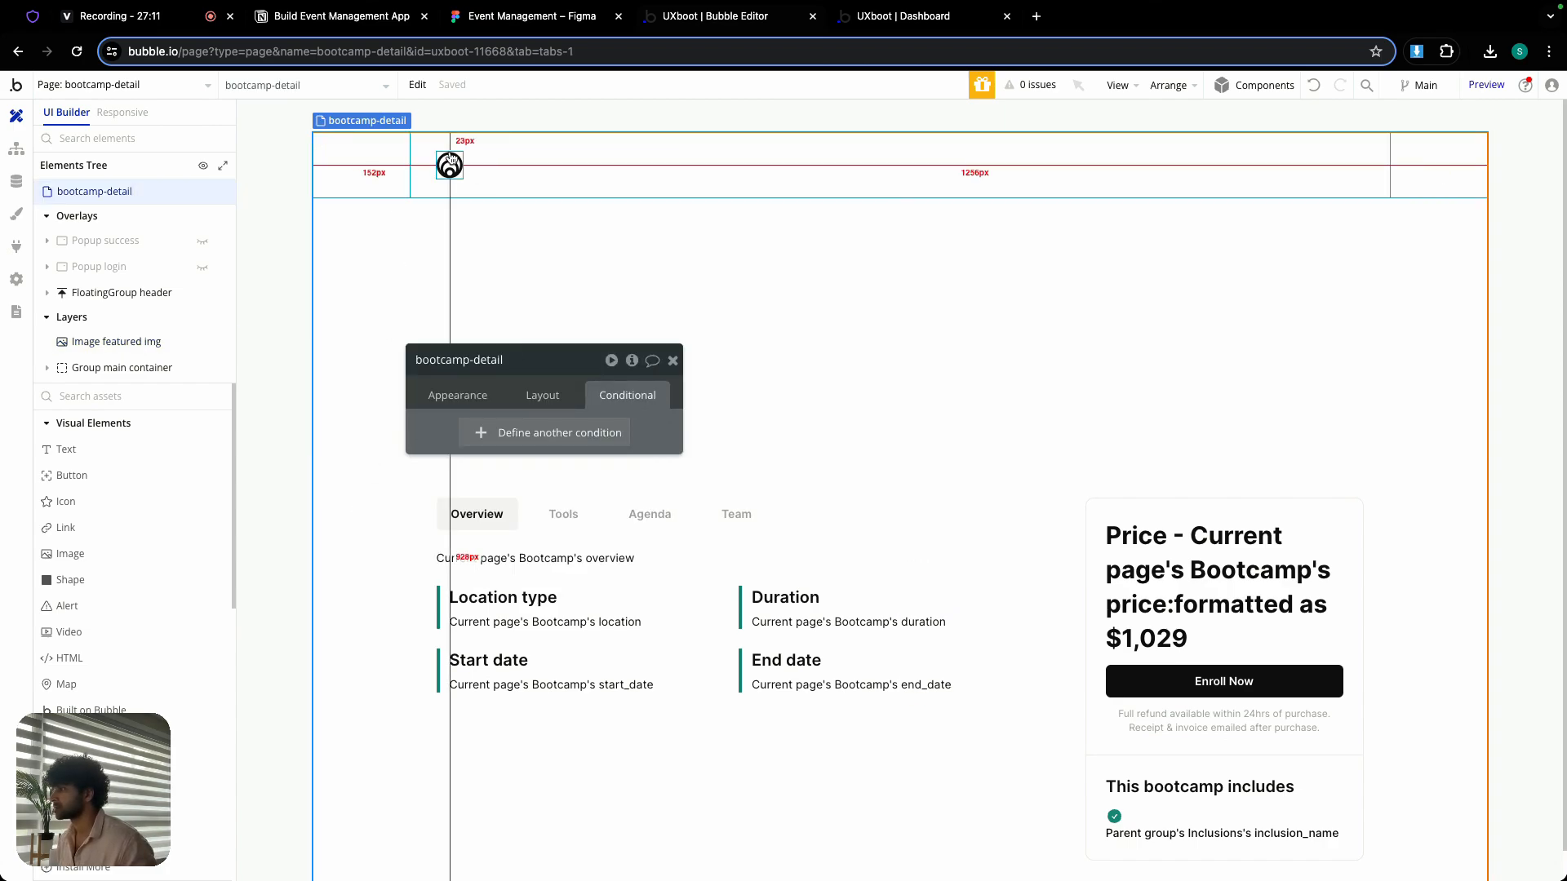
{"action": "left_click", "coordinate": [482, 160]}
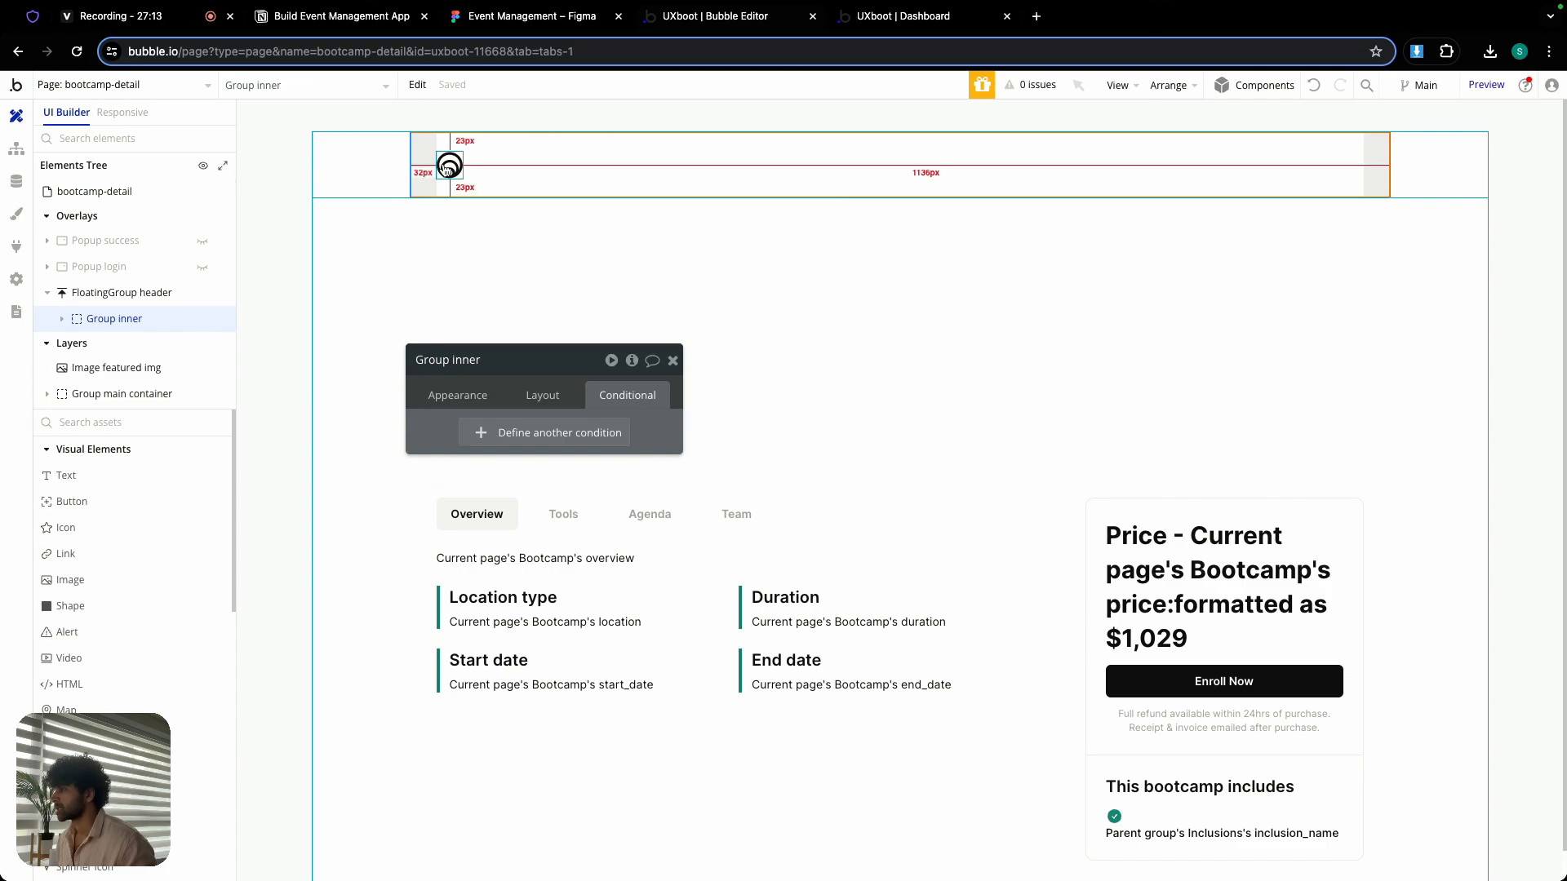
{"action": "left_click", "coordinate": [673, 362]}
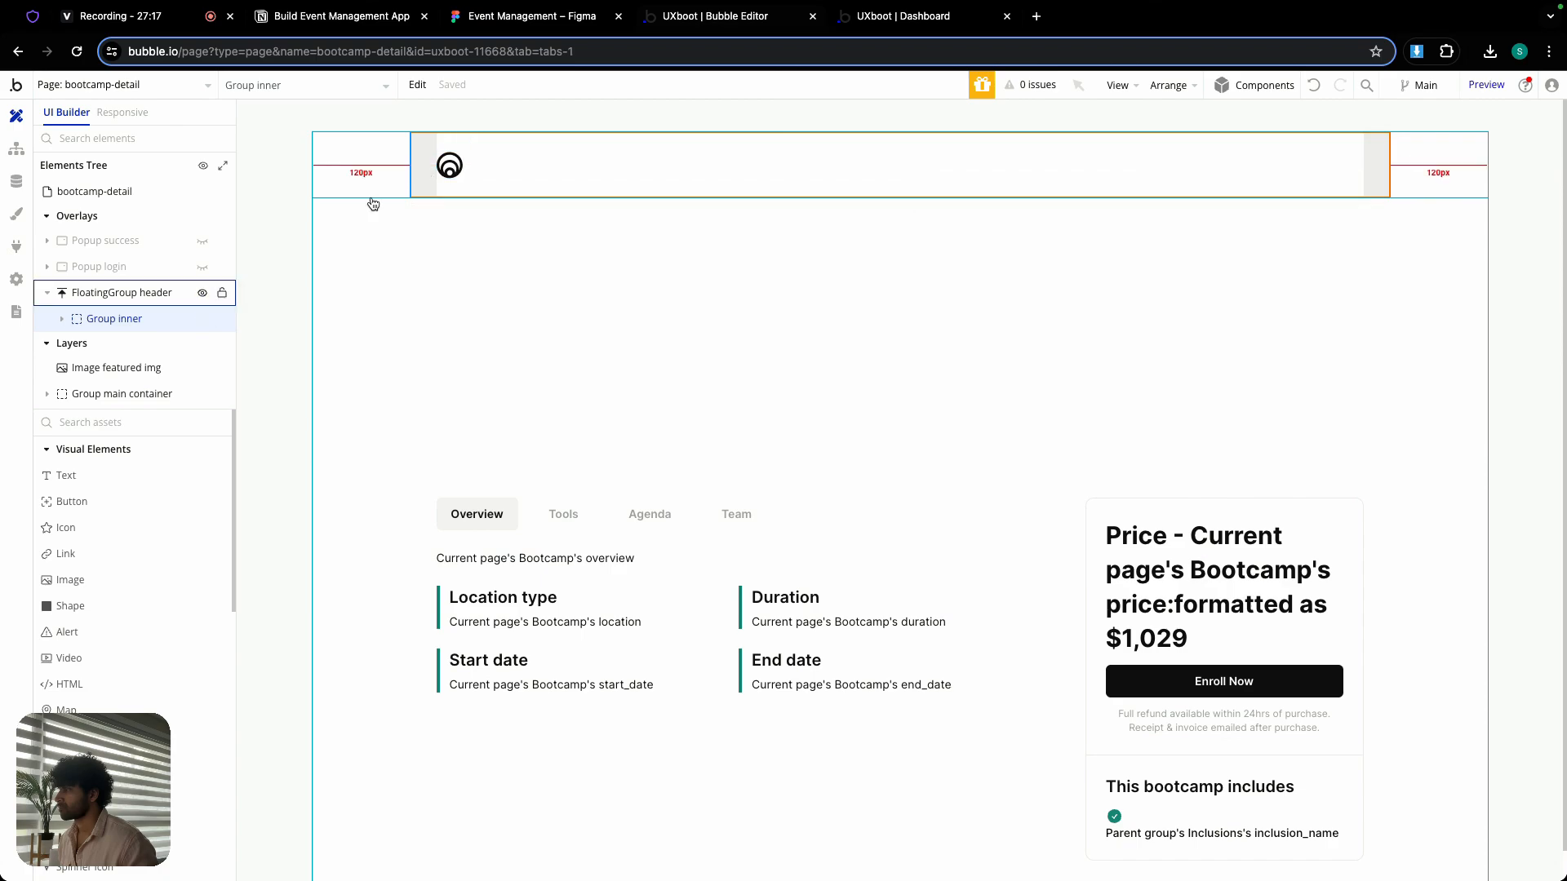
{"action": "left_click", "coordinate": [105, 478]}
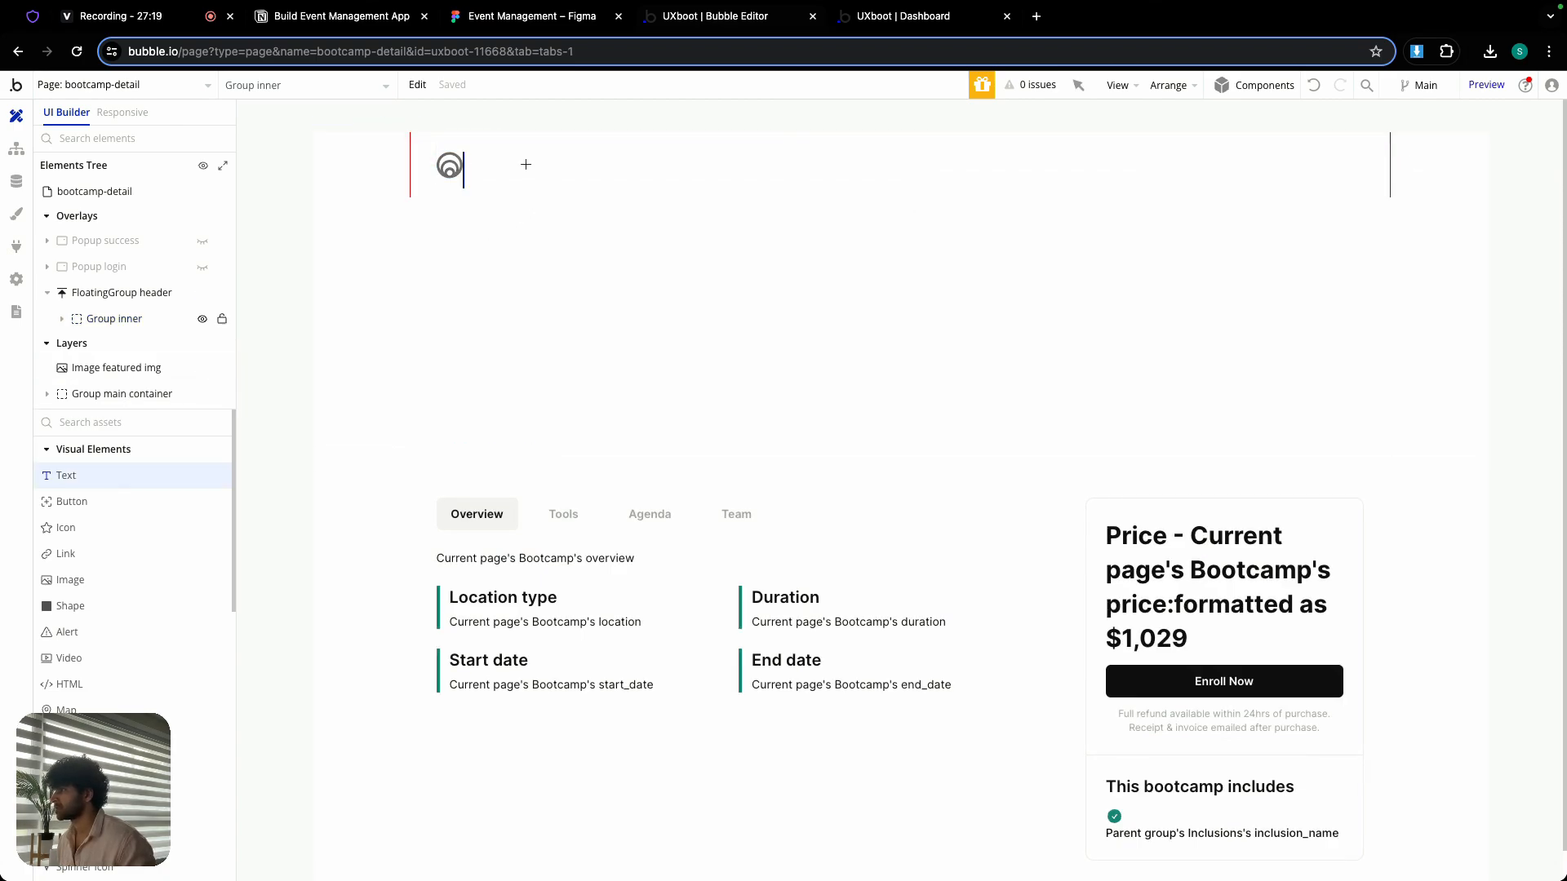
{"action": "left_click", "coordinate": [525, 161]}
- Center the new header text vertically and set its minimum width and minimum height to 0 px
{"action": "left_click", "coordinate": [543, 395]}
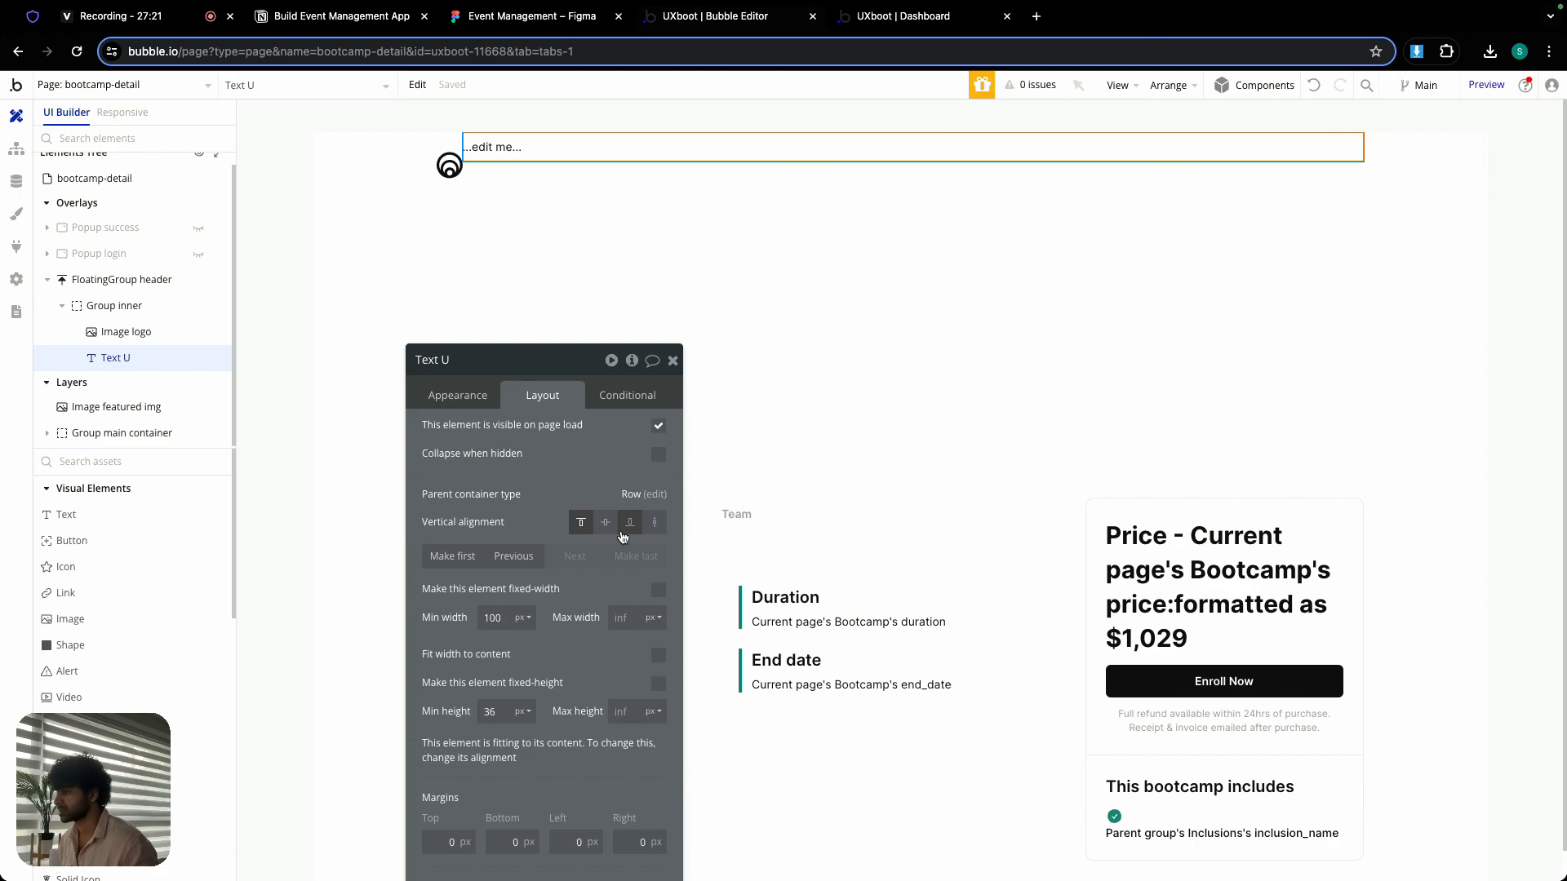
{"action": "left_click", "coordinate": [608, 524]}
{"action": "type", "text": "0"}
{"action": "double_click", "coordinate": [491, 711]}
{"action": "type", "text": "0"}
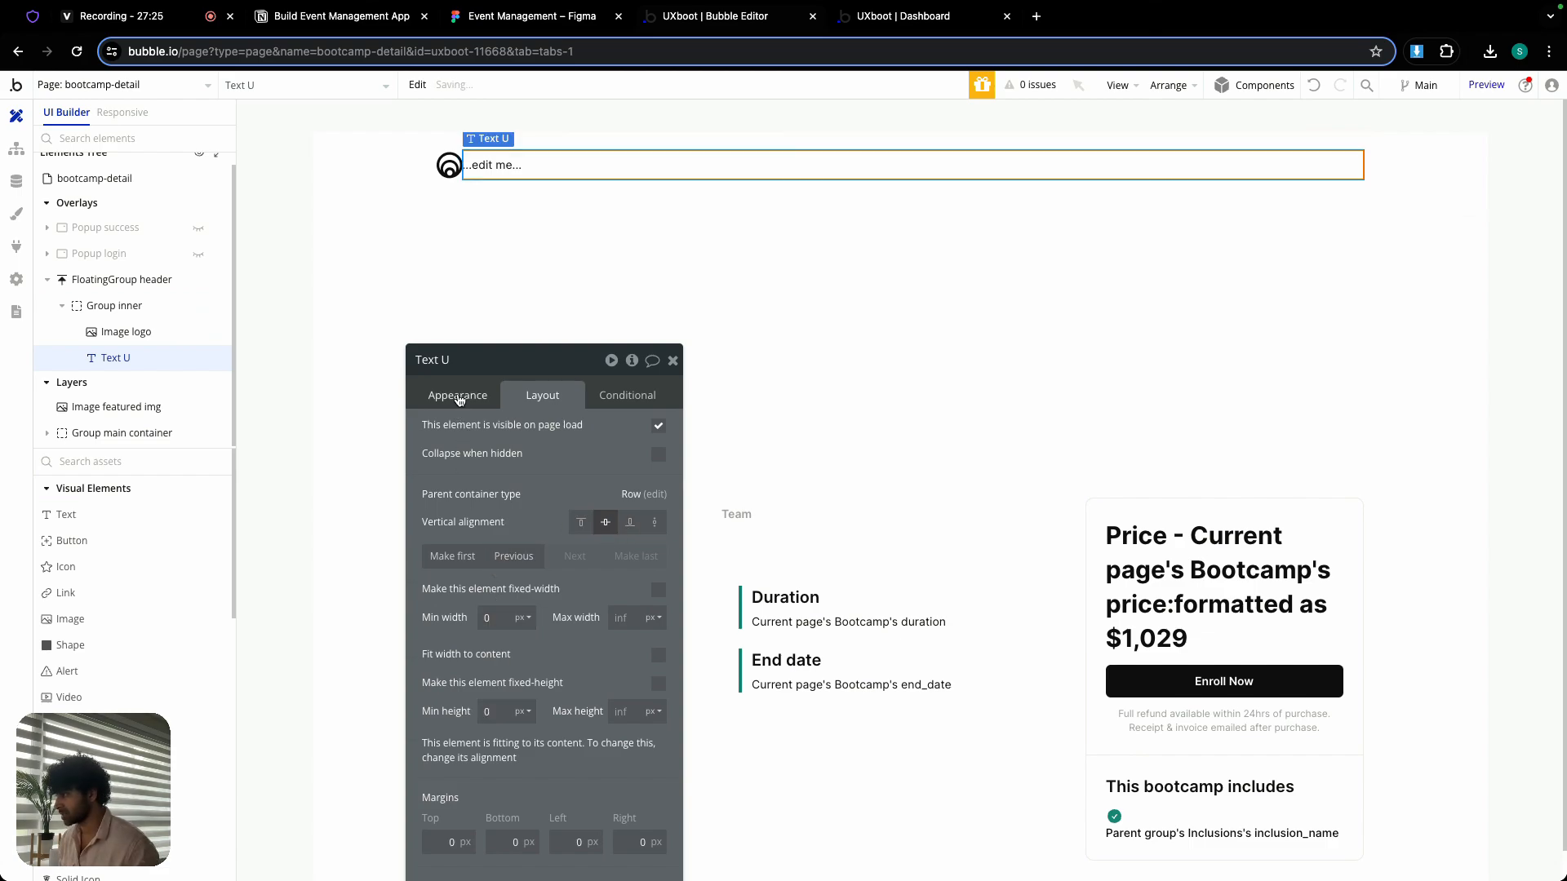
- Set the header text's content to the dynamic expression Current page's Bootcamp's bootcamp_name
{"action": "left_click", "coordinate": [459, 397]}
{"action": "left_click", "coordinate": [692, 432]}
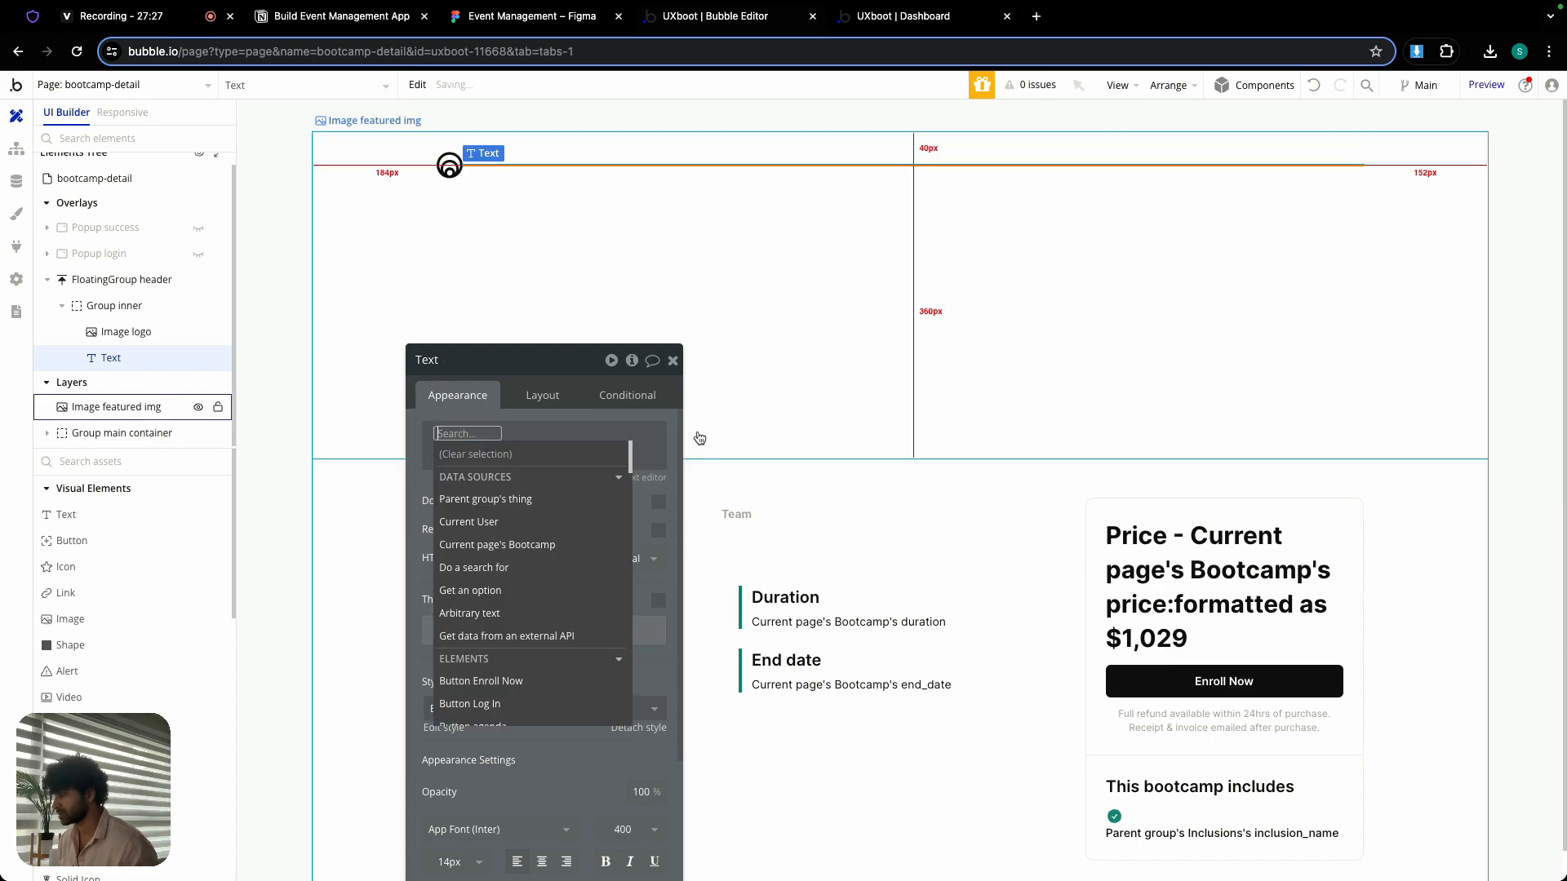
{"action": "left_click", "coordinate": [499, 545]}
{"action": "left_click", "coordinate": [597, 566]}
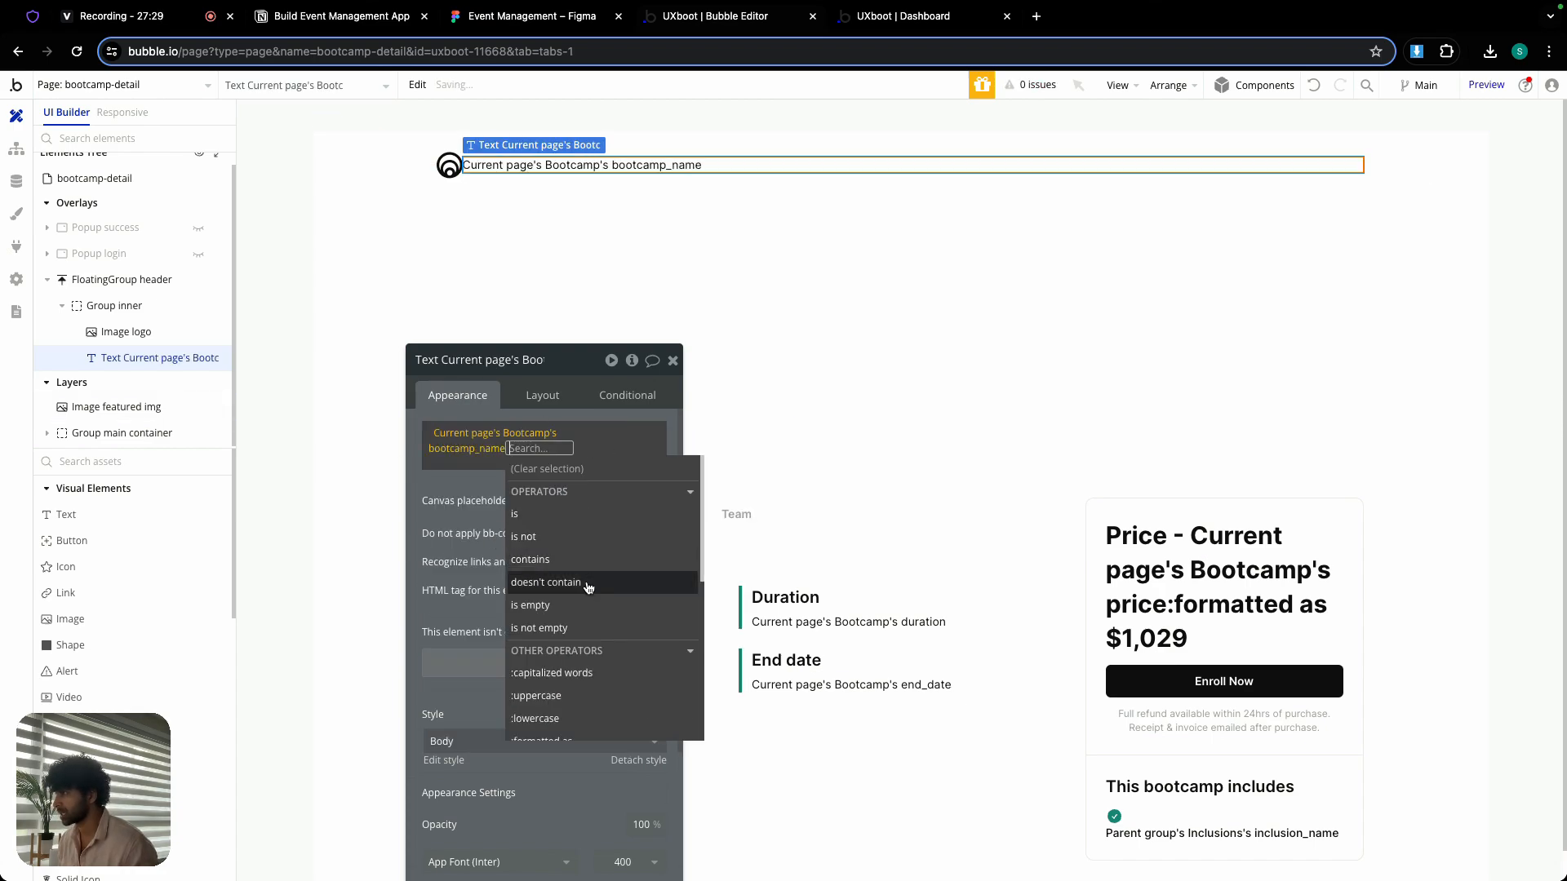
{"action": "left_click", "coordinate": [449, 489]}
- Set the bootcamp name text's font size to 20px and its font weight to 700 (Bold)
{"action": "scroll", "coordinate": [451, 530], "scroll_direction": "down", "scroll_amount": 5}
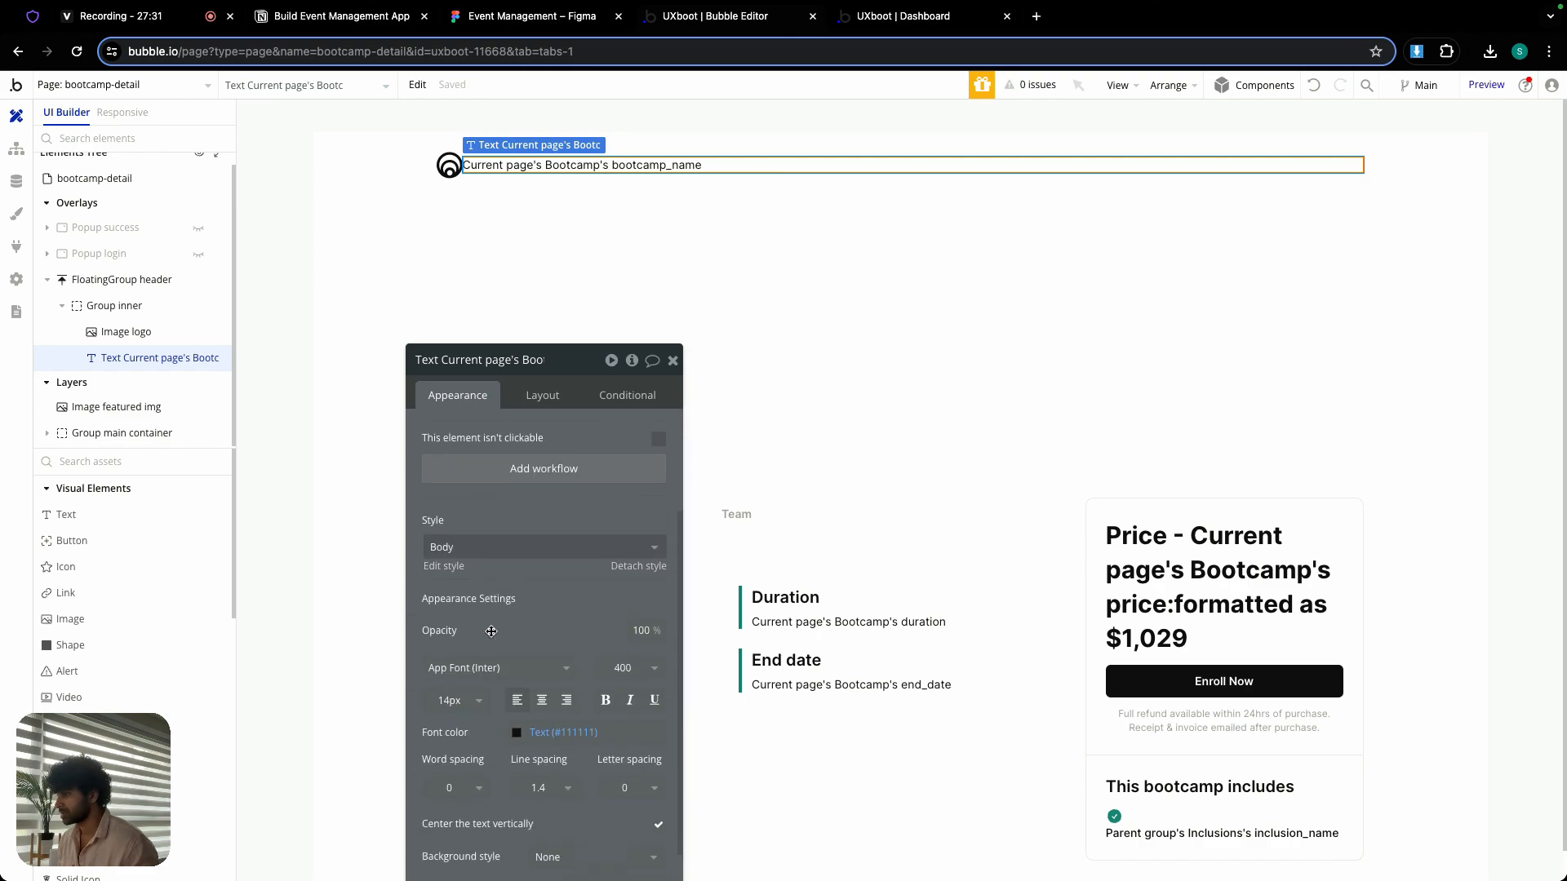
{"action": "left_click", "coordinate": [452, 595]}
{"action": "type", "text": "20"}
{"action": "key", "text": "Return"}
{"action": "left_click", "coordinate": [627, 561]}
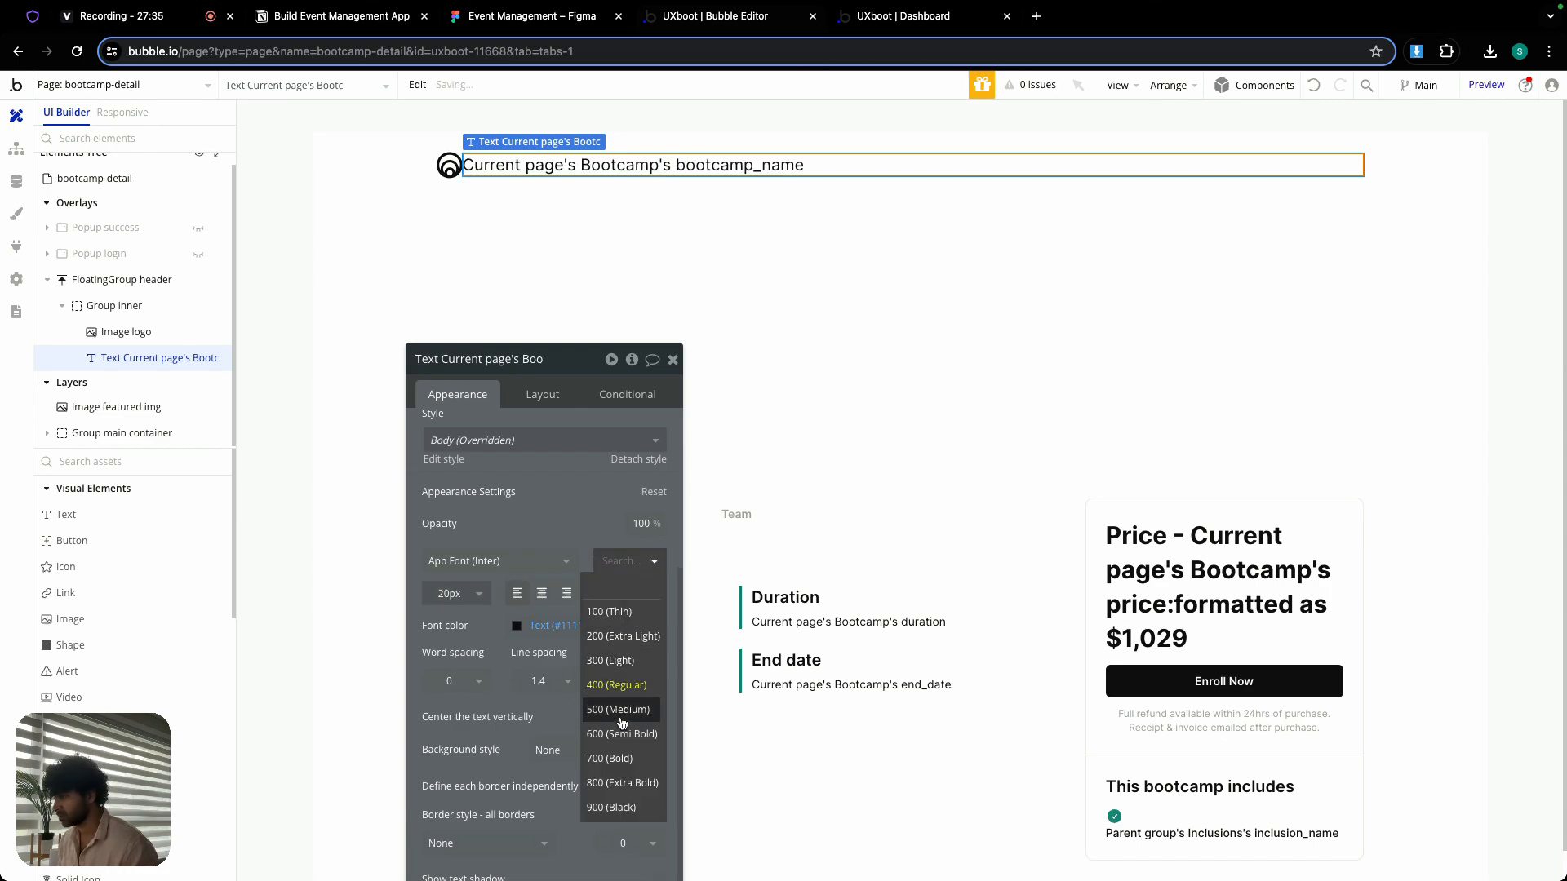
{"action": "left_click", "coordinate": [624, 759]}
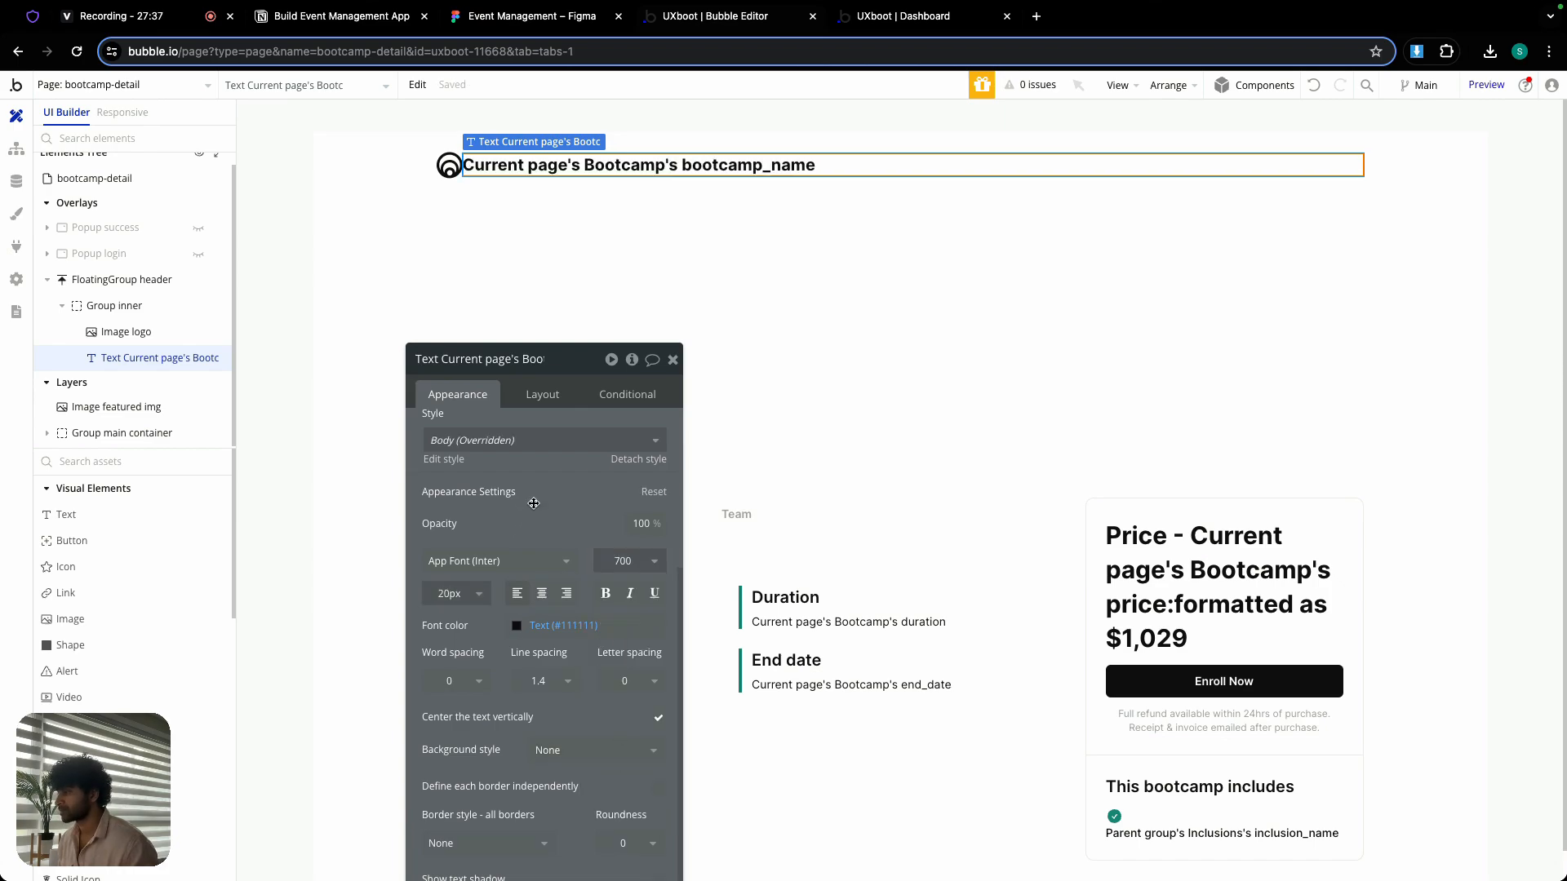
- Delete Image logo from the floating header's Group inner
{"action": "left_click", "coordinate": [545, 396]}
{"action": "left_click", "coordinate": [457, 395]}
{"action": "left_click", "coordinate": [451, 169]}
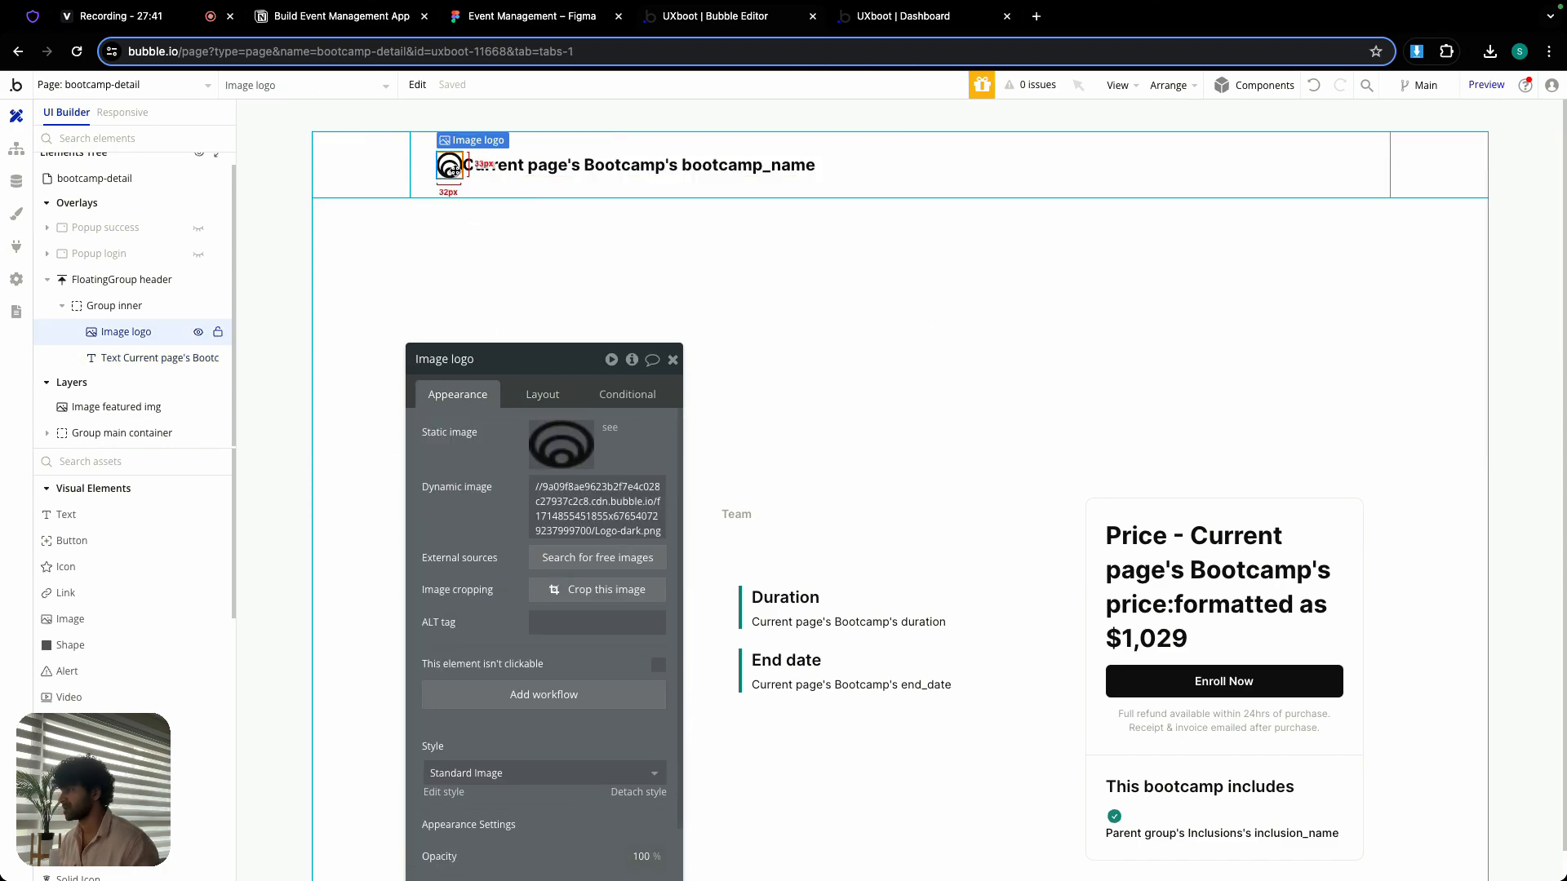
{"action": "key", "text": "Delete"}
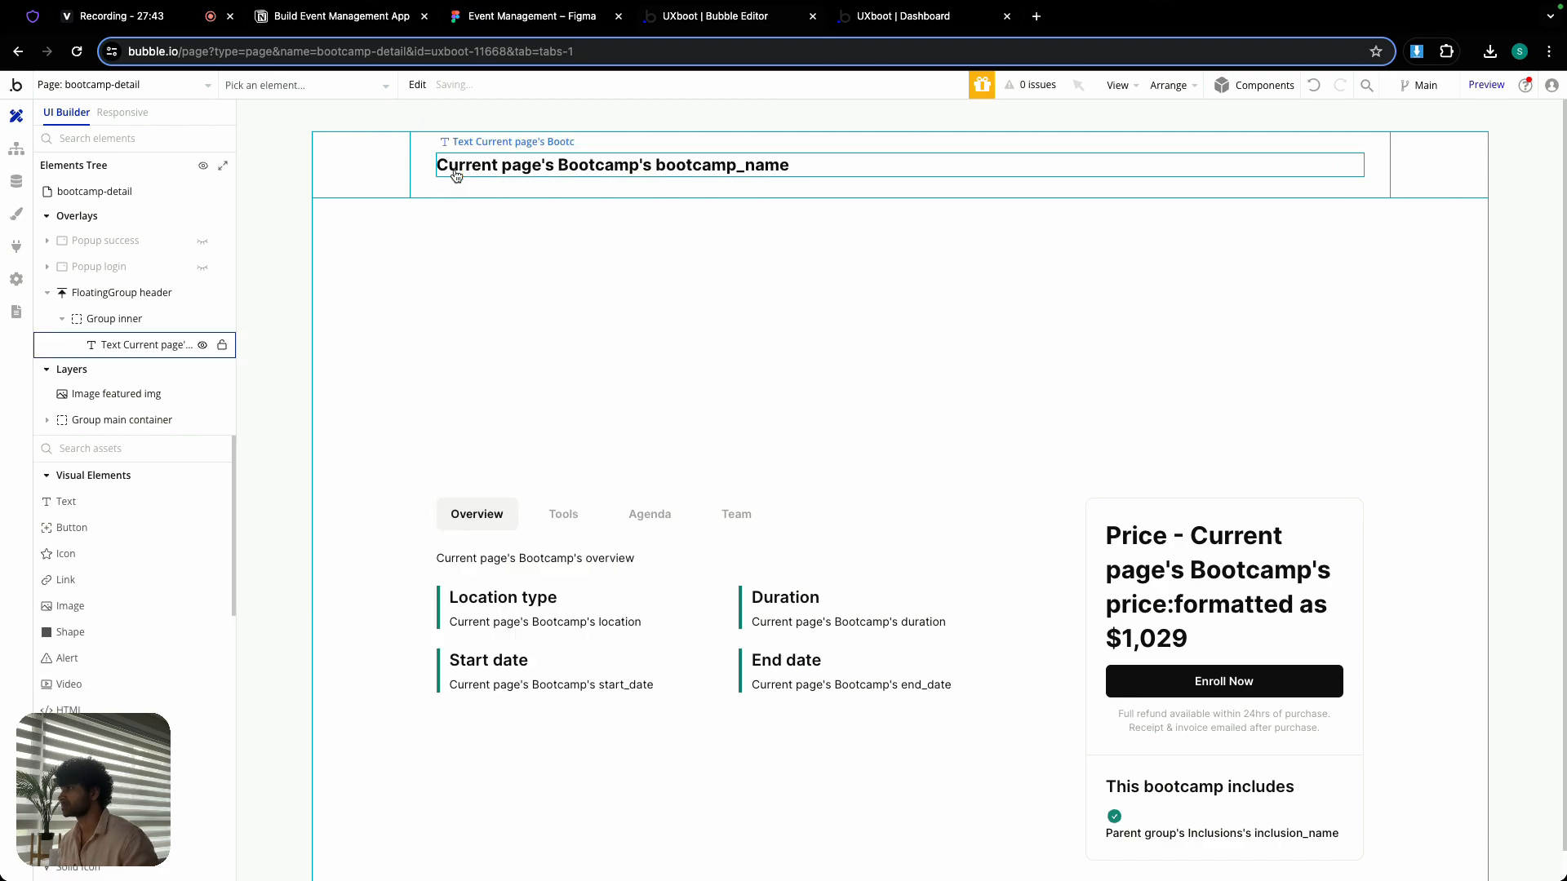
- Set the left and right padding of the header's Group inner to 24 px each
{"action": "left_click", "coordinate": [467, 195]}
{"action": "left_click_drag", "start_coordinate": [519, 359], "coordinate": [362, 87]}
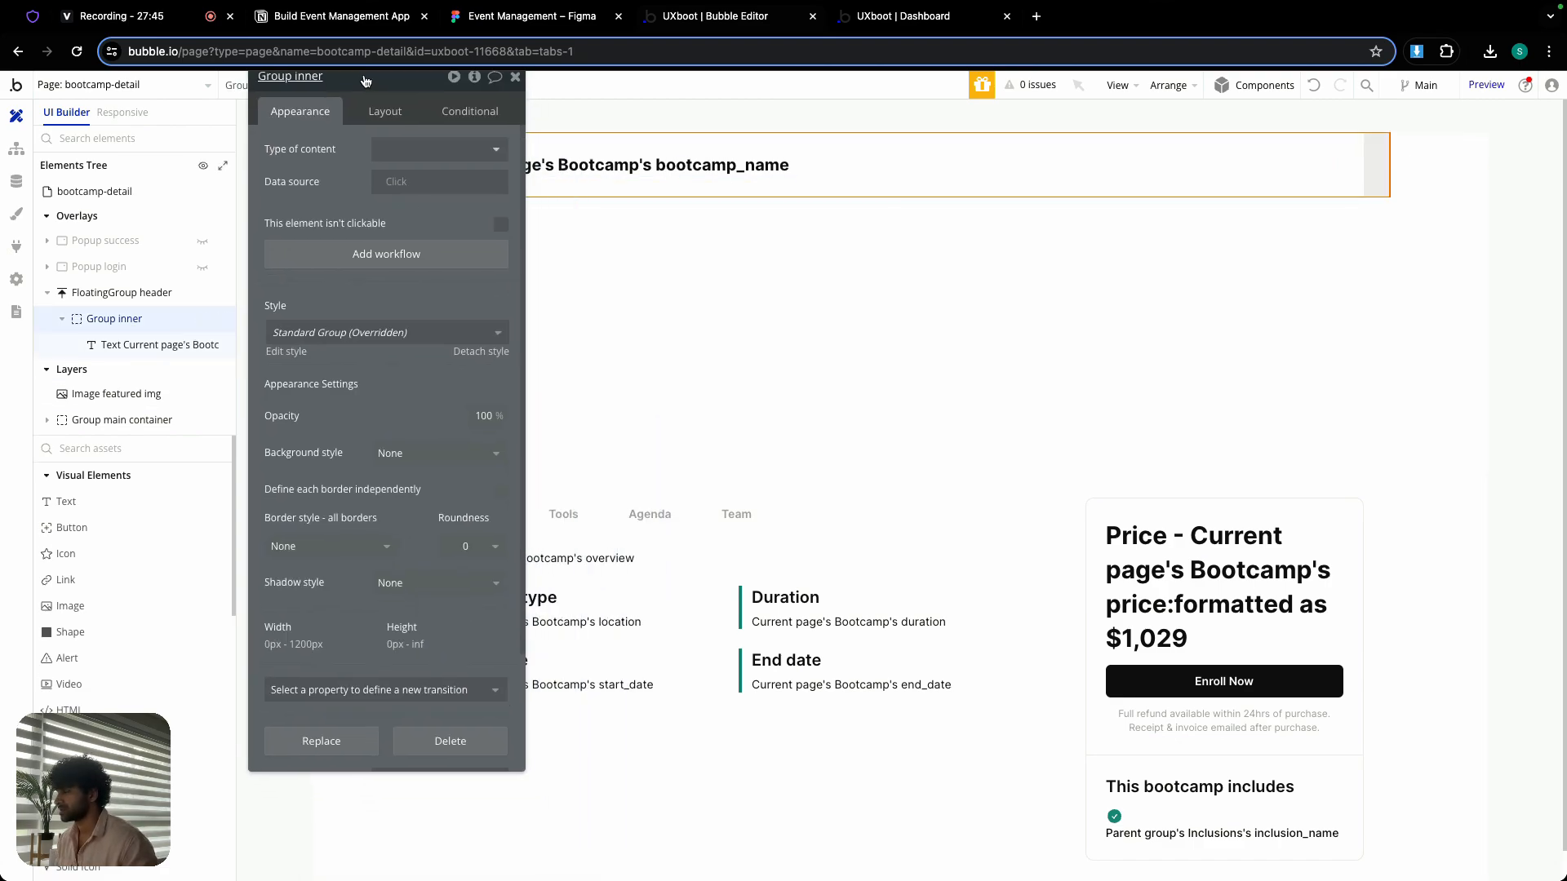
{"action": "left_click", "coordinate": [387, 111]}
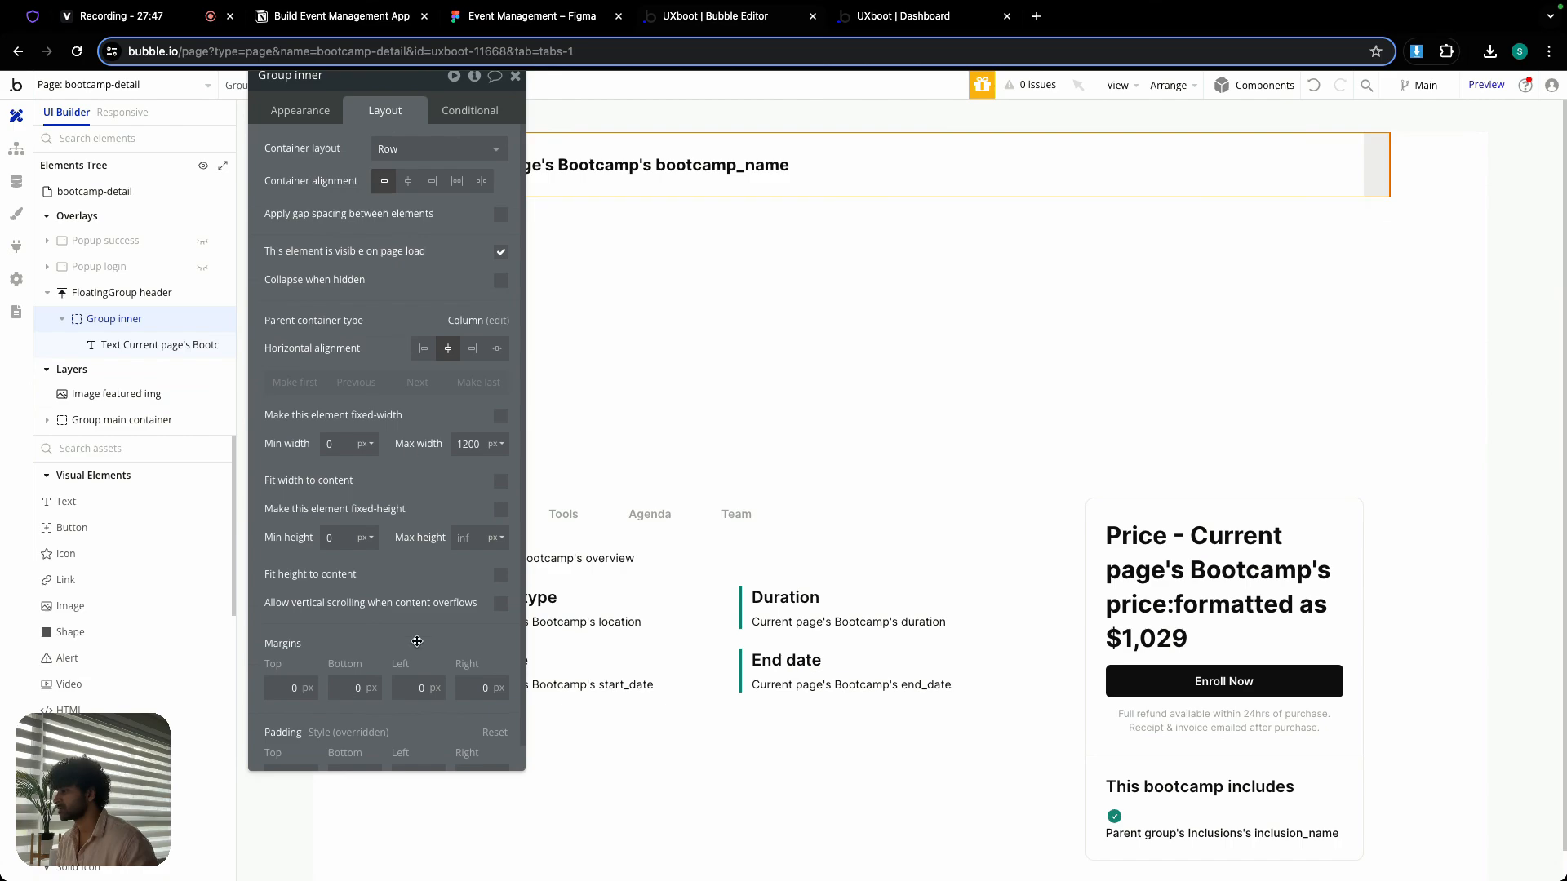
{"action": "scroll", "coordinate": [416, 634], "scroll_direction": "down", "scroll_amount": 1}
{"action": "left_click", "coordinate": [412, 749]}
{"action": "type", "text": "24"}
{"action": "left_click", "coordinate": [465, 749]}
{"action": "type", "text": "2"}
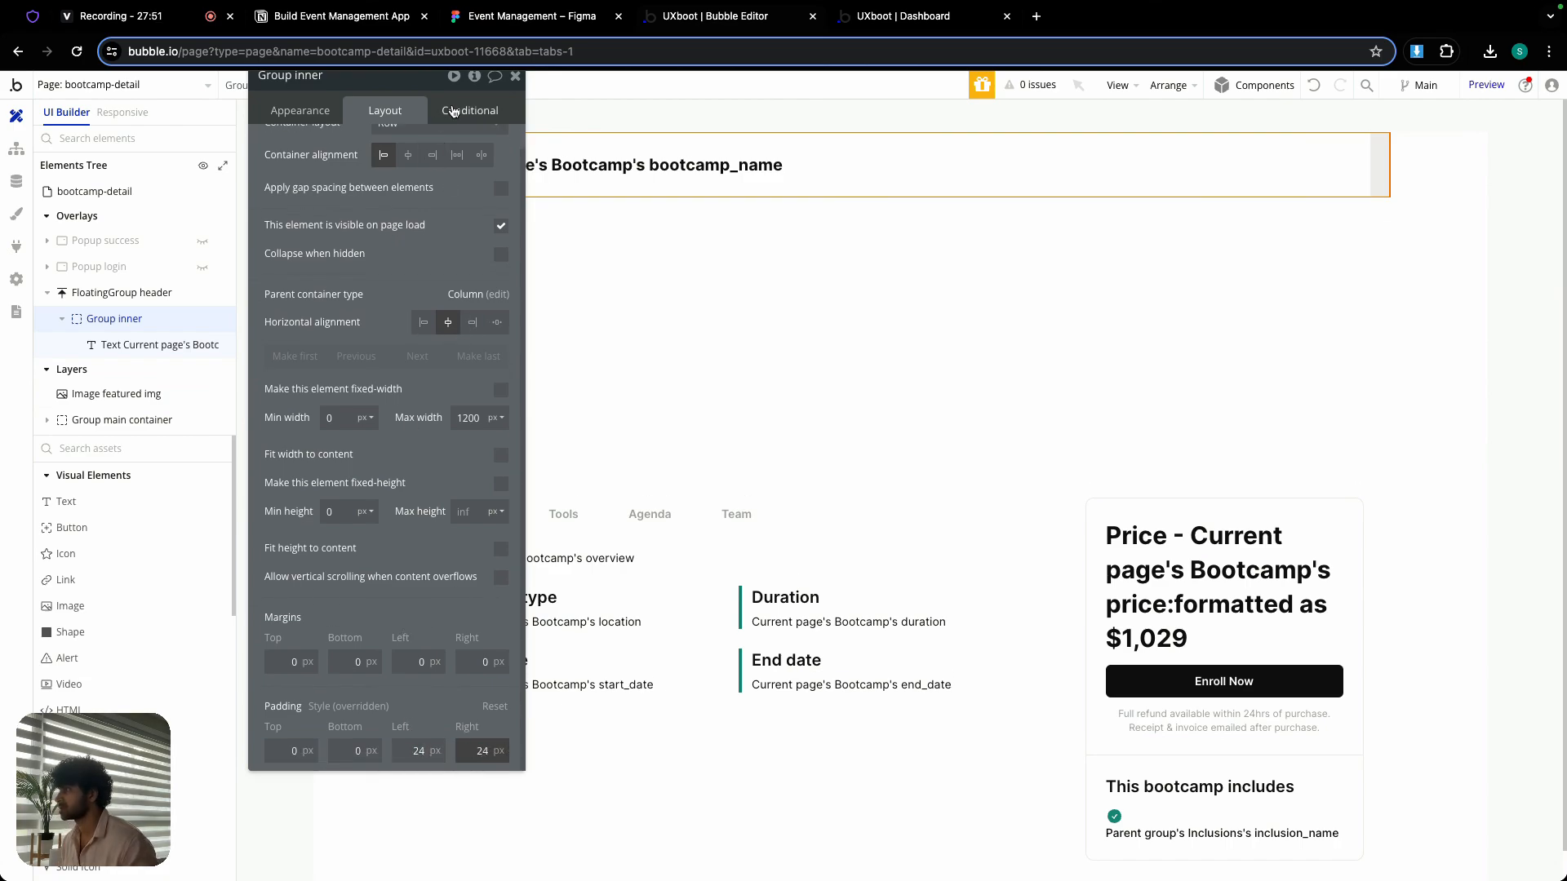
{"action": "left_click", "coordinate": [515, 75]}
- Copy the Enroll Now button from Group right top together with its workflows
{"action": "double_click", "coordinate": [614, 167]}
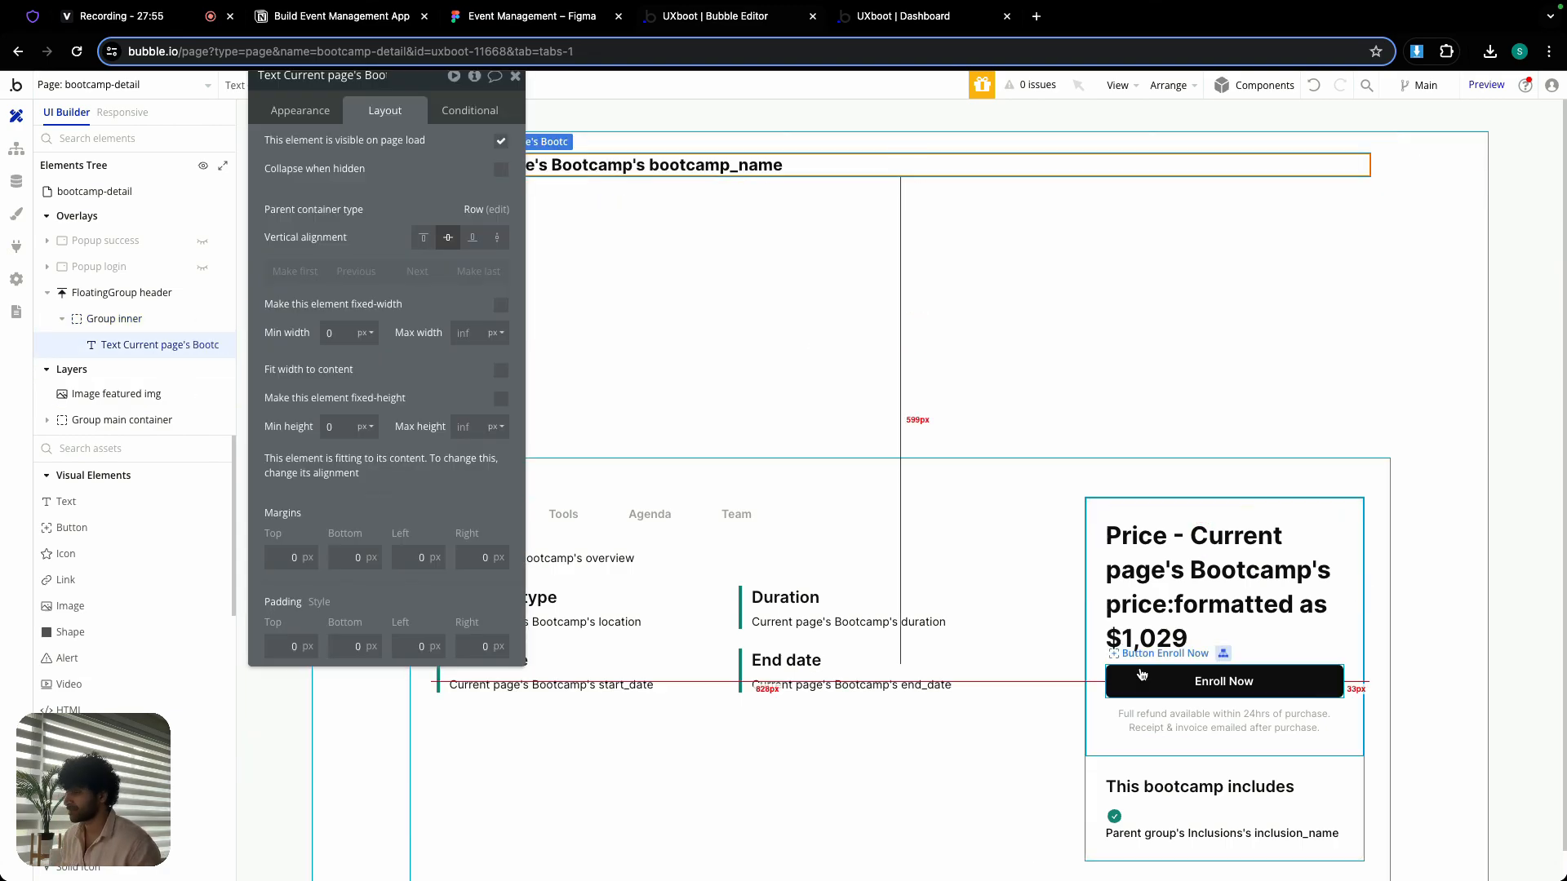
{"action": "left_click", "coordinate": [1163, 683]}
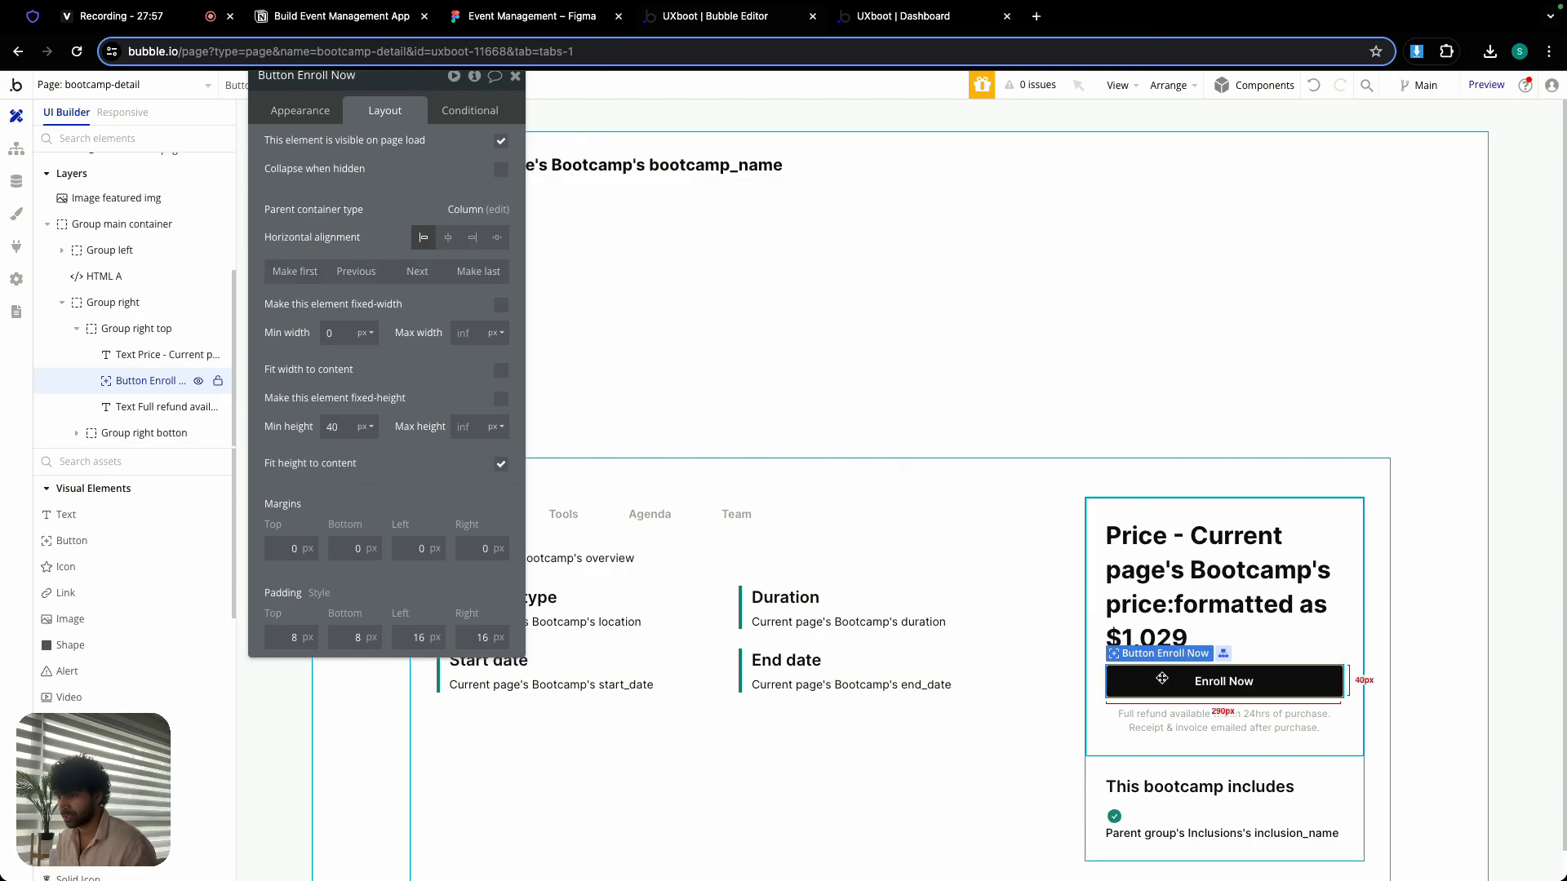
{"action": "right_click", "coordinate": [1162, 679]}
{"action": "mouse_move", "coordinate": [1214, 746]}
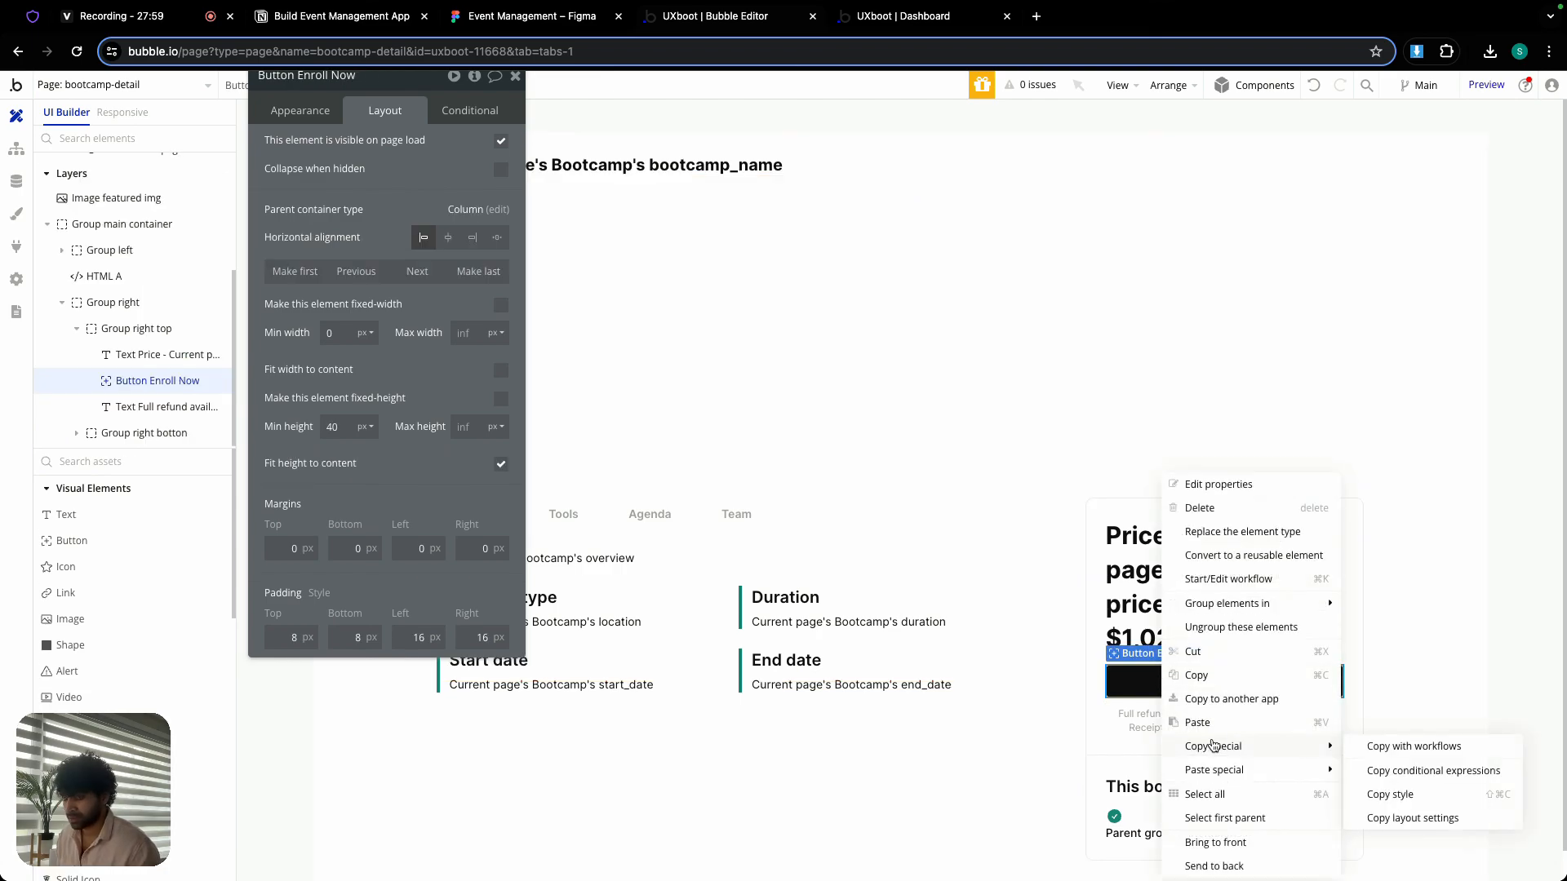
{"action": "left_click", "coordinate": [1448, 749]}
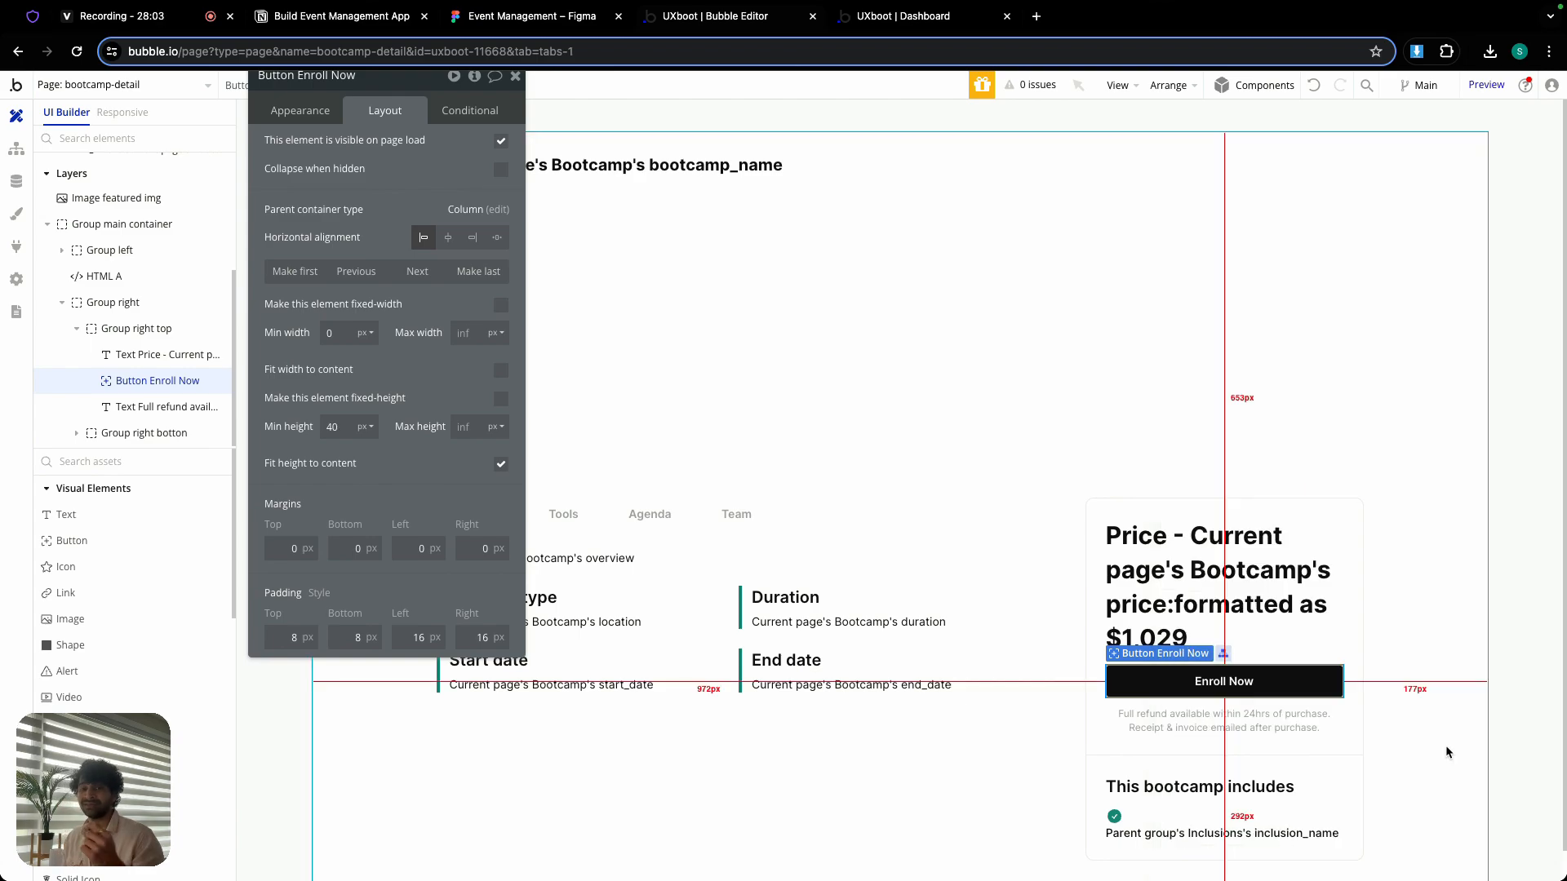
- Try to paste the copied button into the header's Group inner with a regular paste, and undo the paste
{"action": "left_click", "coordinate": [514, 77]}
{"action": "double_click", "coordinate": [714, 180]}
{"action": "right_click", "coordinate": [714, 181]}
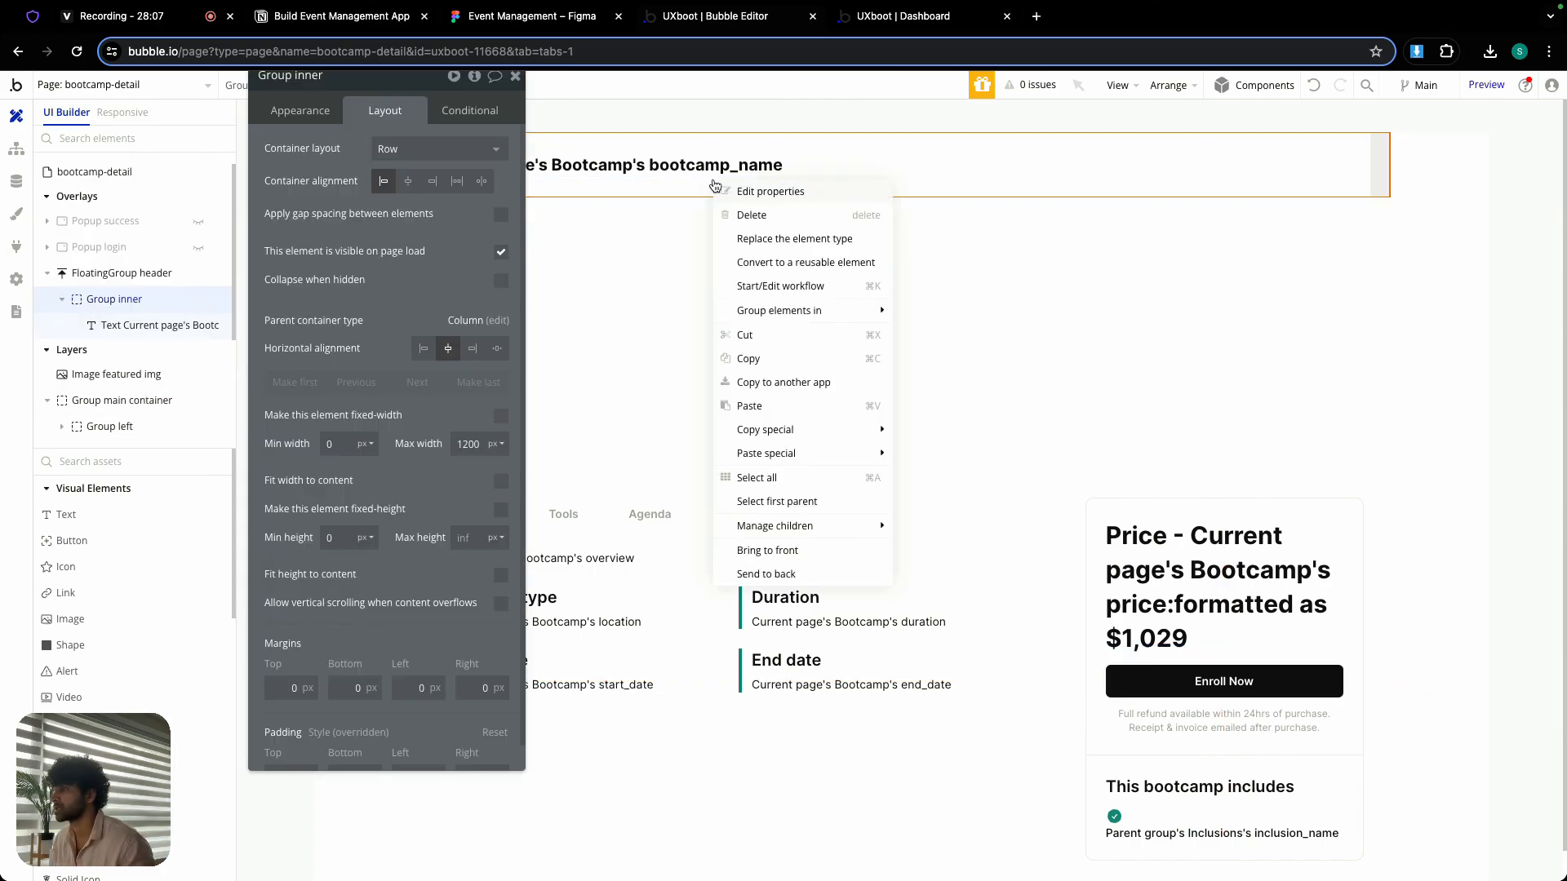
{"action": "left_click", "coordinate": [765, 405]}
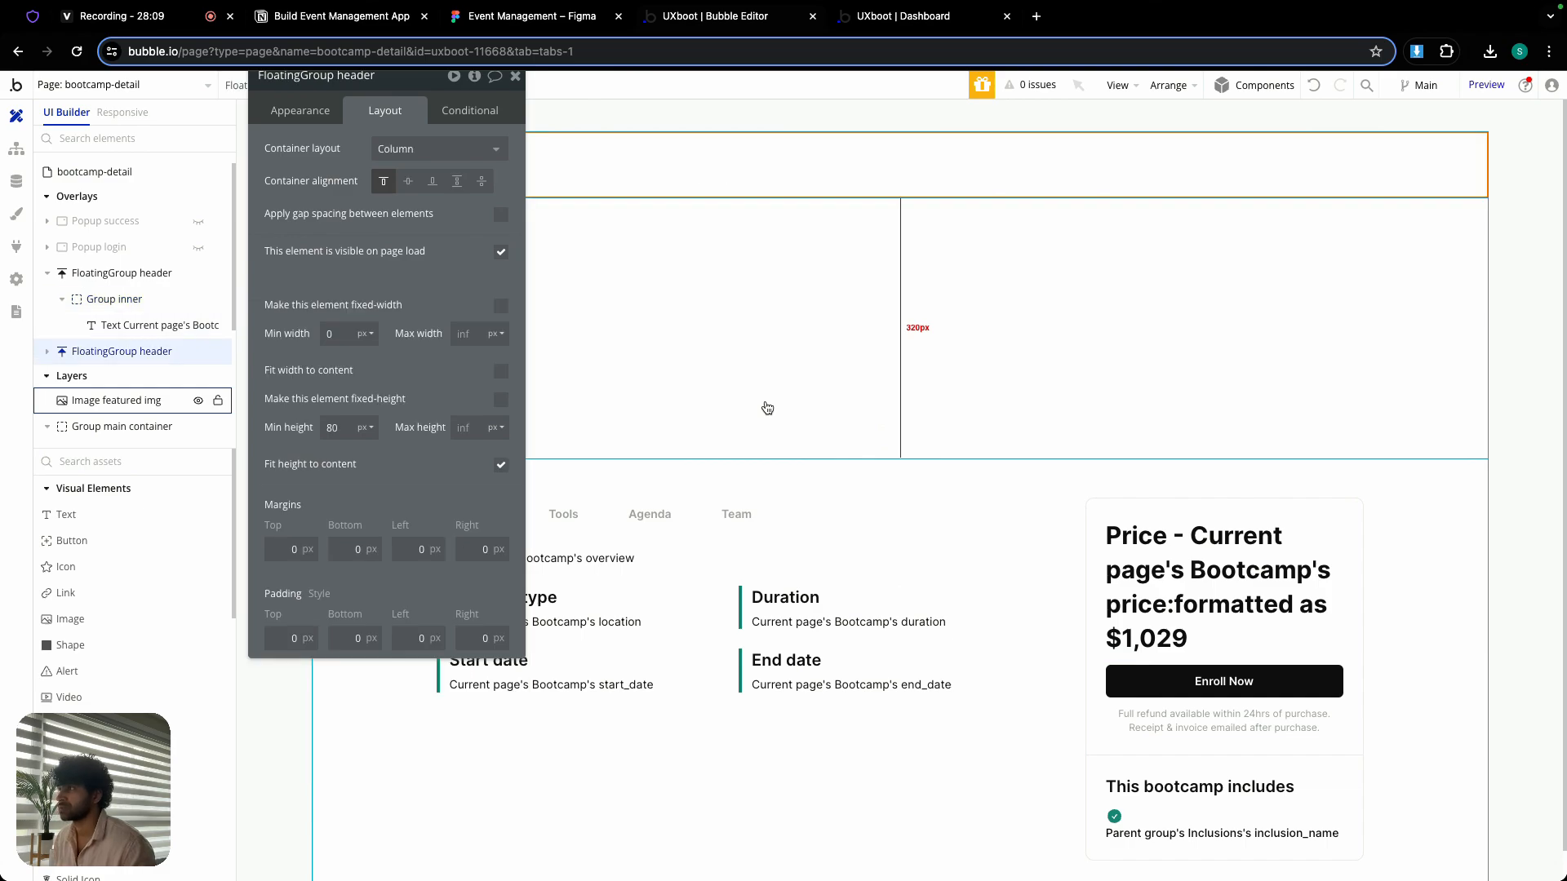
{"action": "left_click_drag", "start_coordinate": [424, 82], "coordinate": [538, 396]}
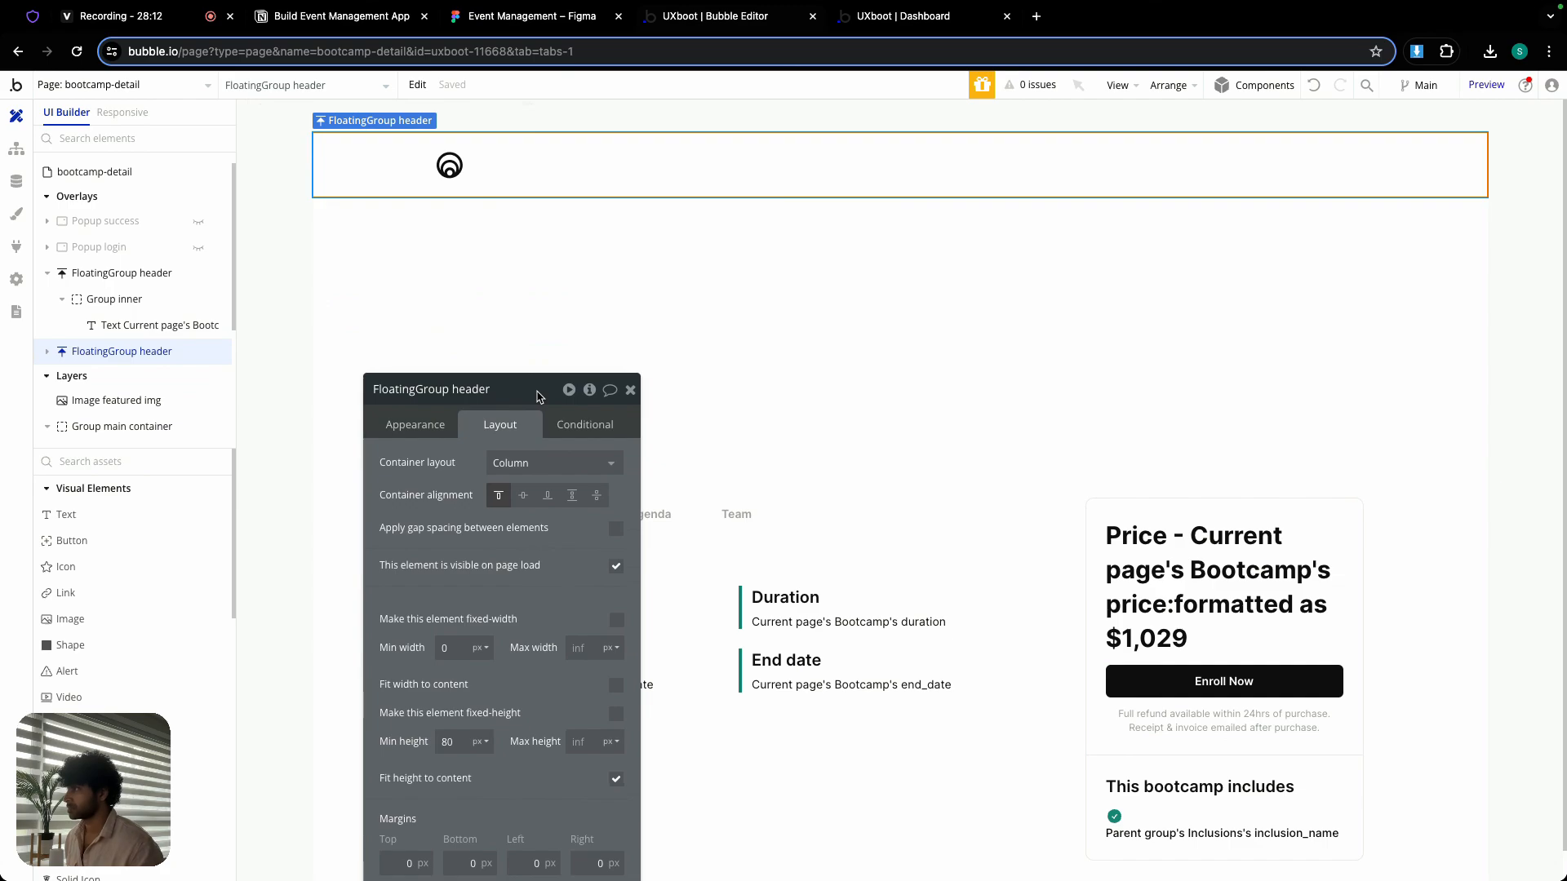
{"action": "left_click", "coordinate": [1312, 86]}
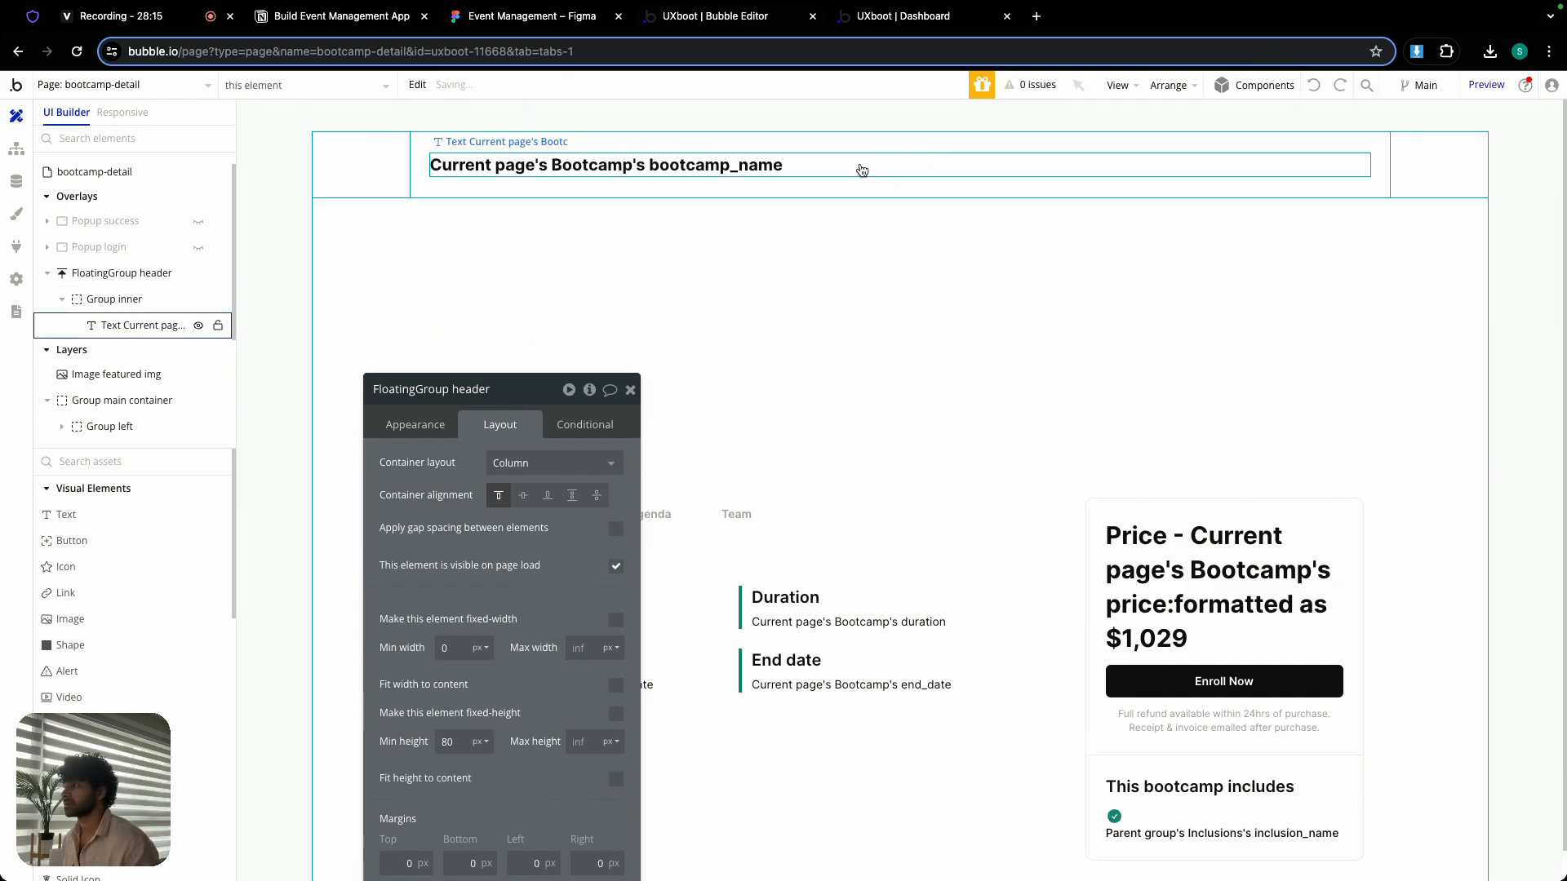
- Paste the Enroll Now button from Group right top, together with its workflows, into the floating header's Group inner
{"action": "left_click", "coordinate": [849, 192]}
{"action": "left_click", "coordinate": [1217, 680]}
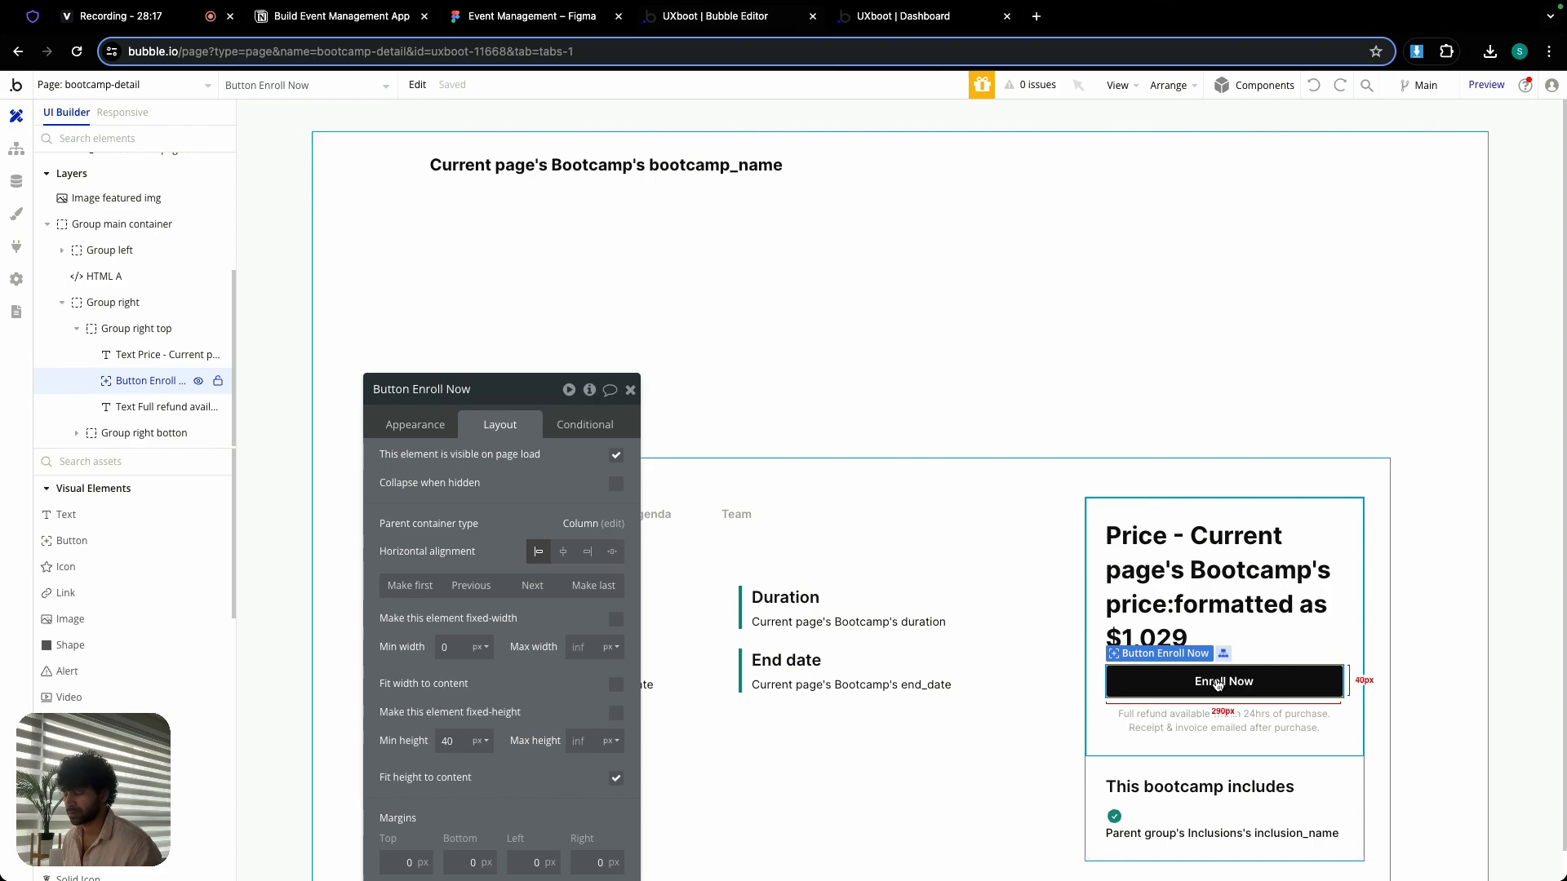
{"action": "right_click", "coordinate": [1217, 680]}
{"action": "key", "text": "Escape"}
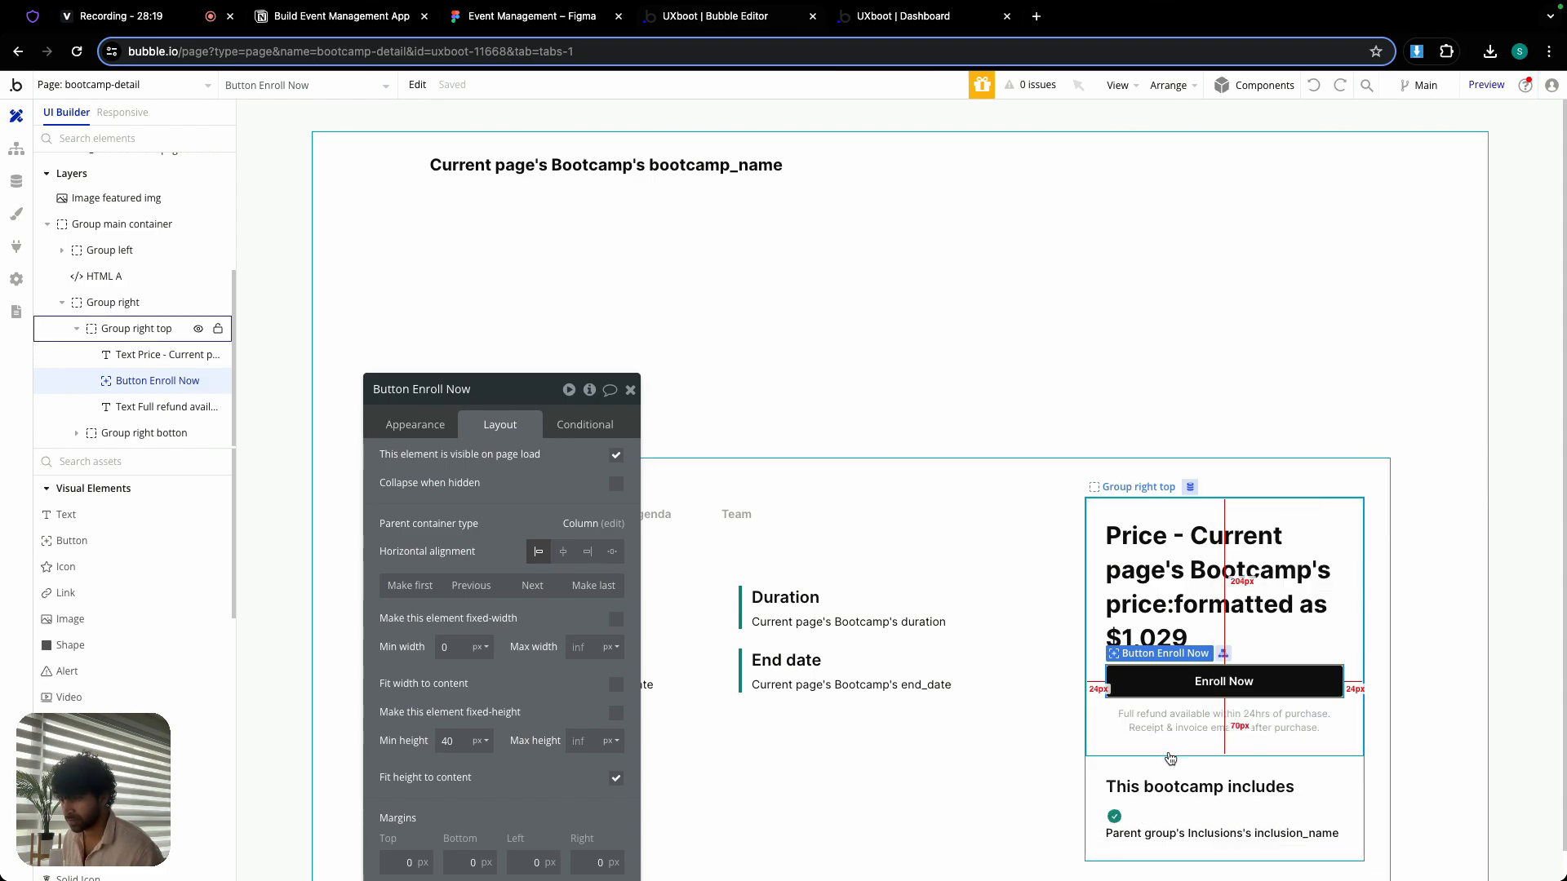
{"action": "left_click", "coordinate": [763, 170]}
{"action": "left_click", "coordinate": [765, 185]}
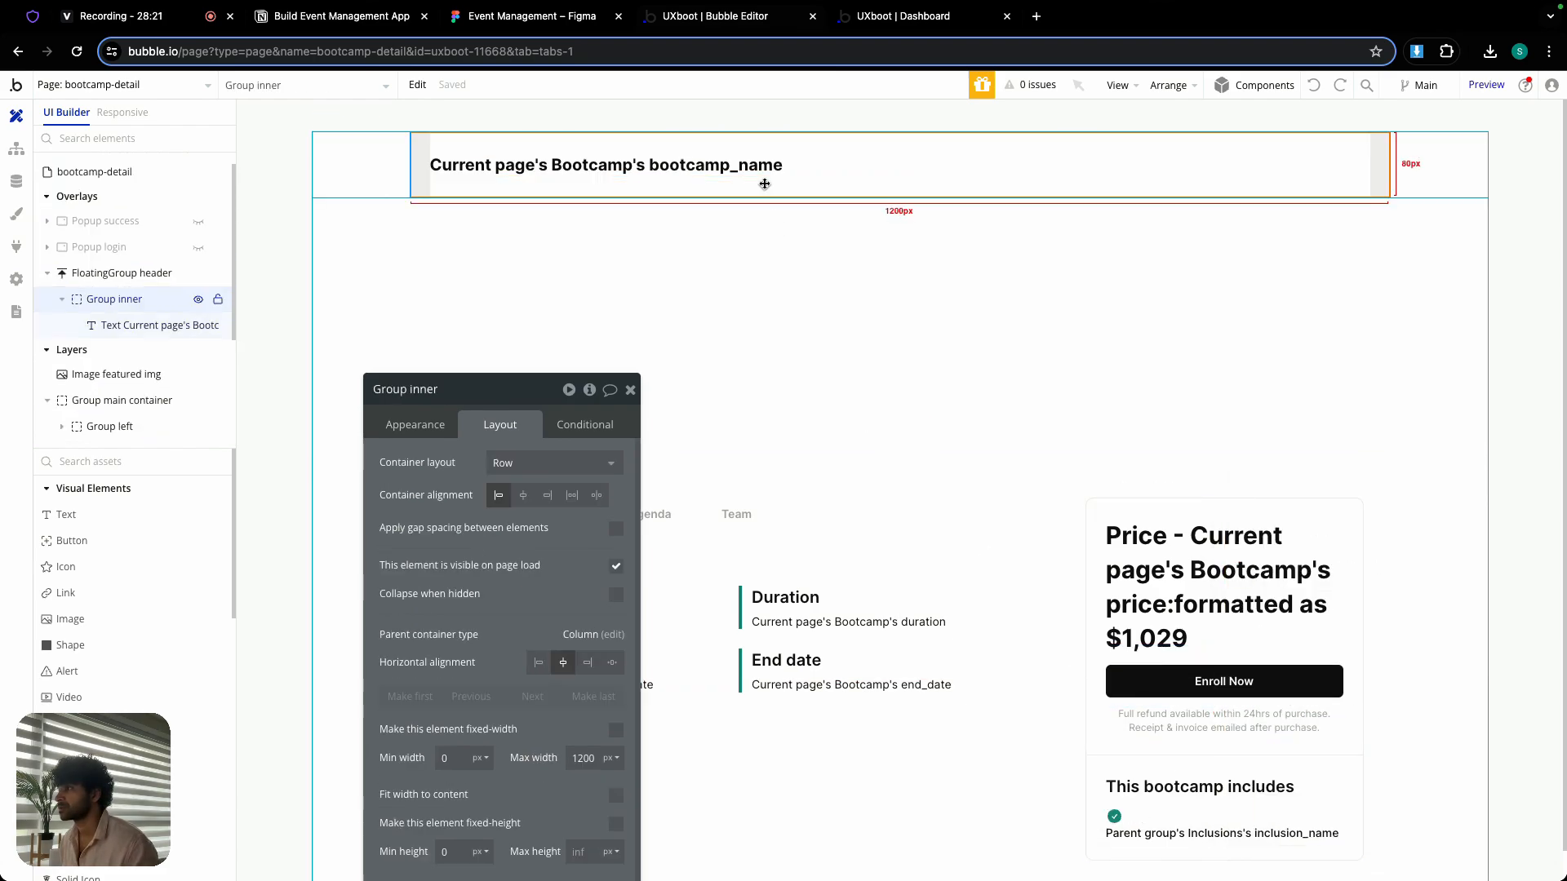
{"action": "right_click", "coordinate": [765, 185]}
{"action": "mouse_move", "coordinate": [829, 457]}
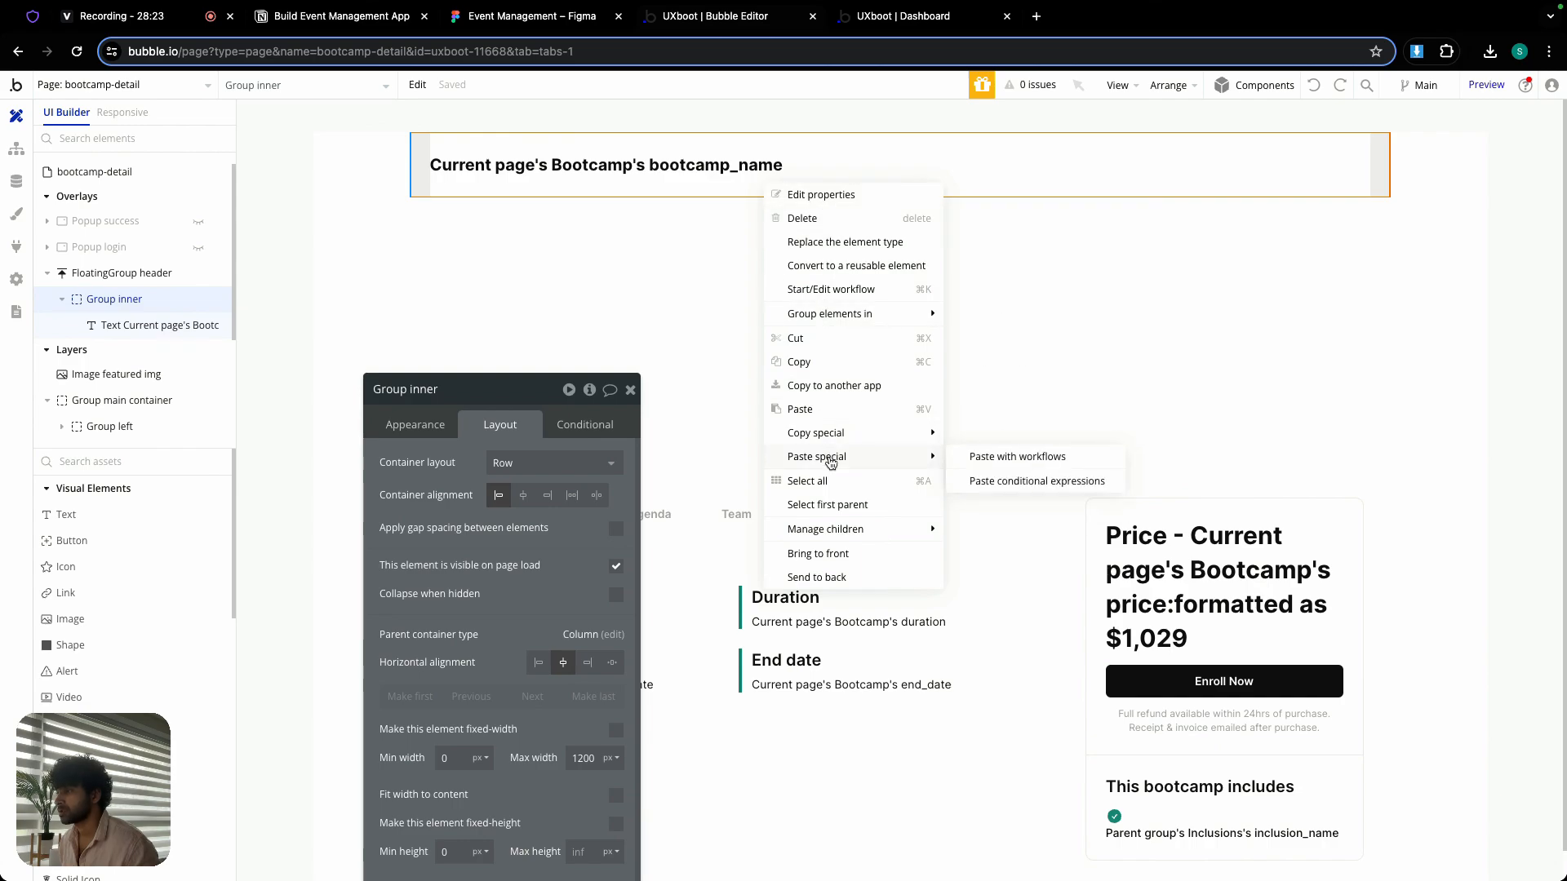
{"action": "left_click", "coordinate": [983, 465]}
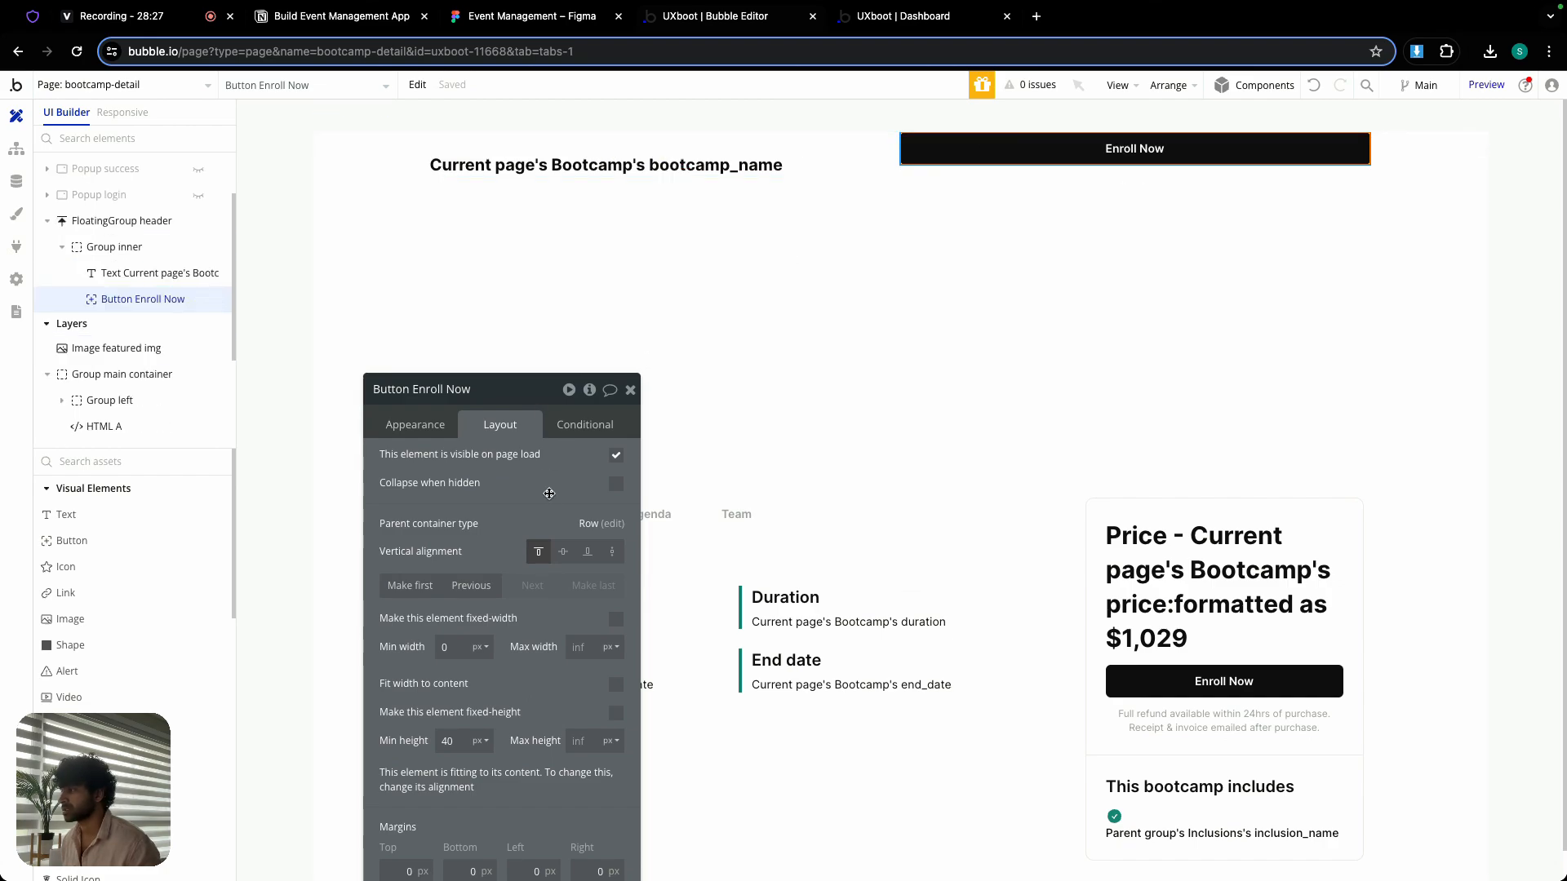
- Center the header's Enroll Now button vertically and make its width fit its content
{"action": "left_click", "coordinate": [564, 554]}
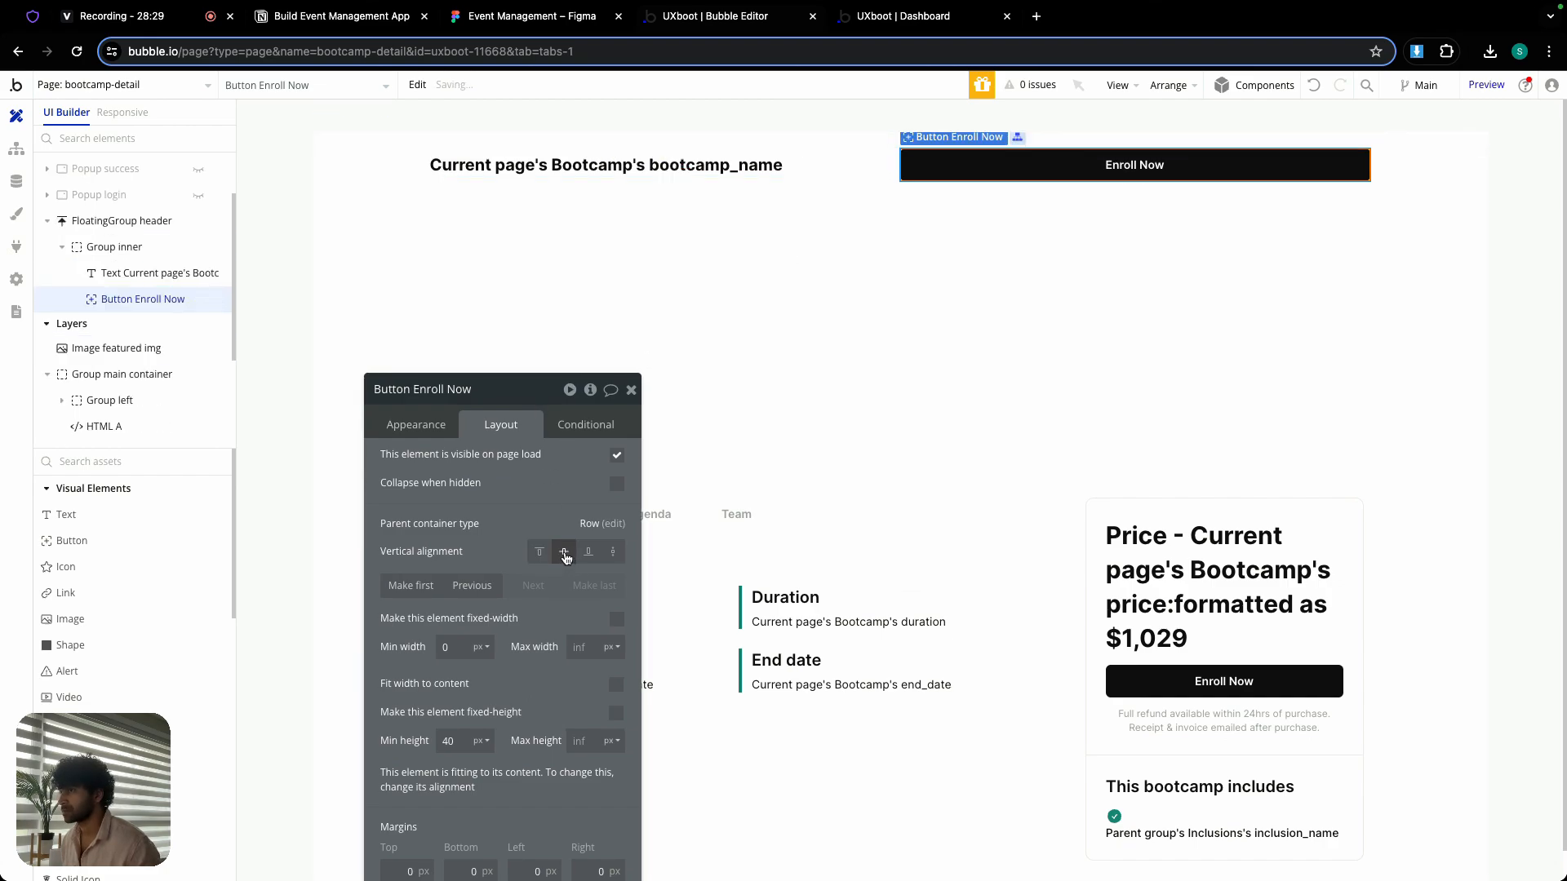
{"action": "left_click", "coordinate": [619, 688]}
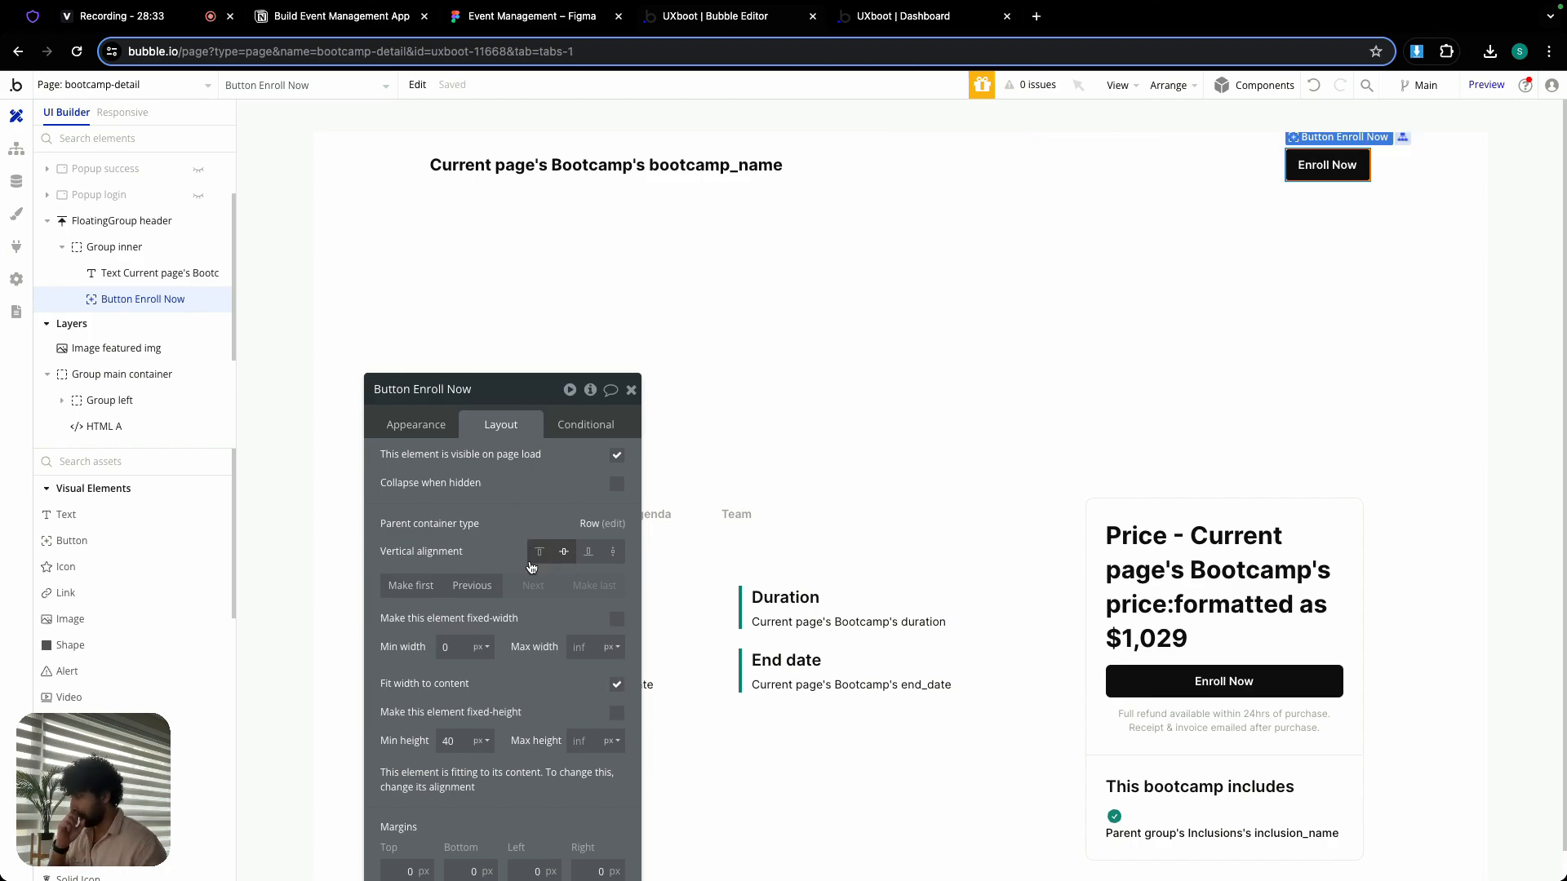
- Extend the header button's label to "Enroll Now at" followed by the dynamic value Current page's Bootcamp's price
{"action": "left_click", "coordinate": [422, 420]}
{"action": "left_click", "coordinate": [460, 462]}
{"action": "left_click", "coordinate": [460, 462]}
{"action": "left_click", "coordinate": [459, 462]}
{"action": "key", "text": "Right"}
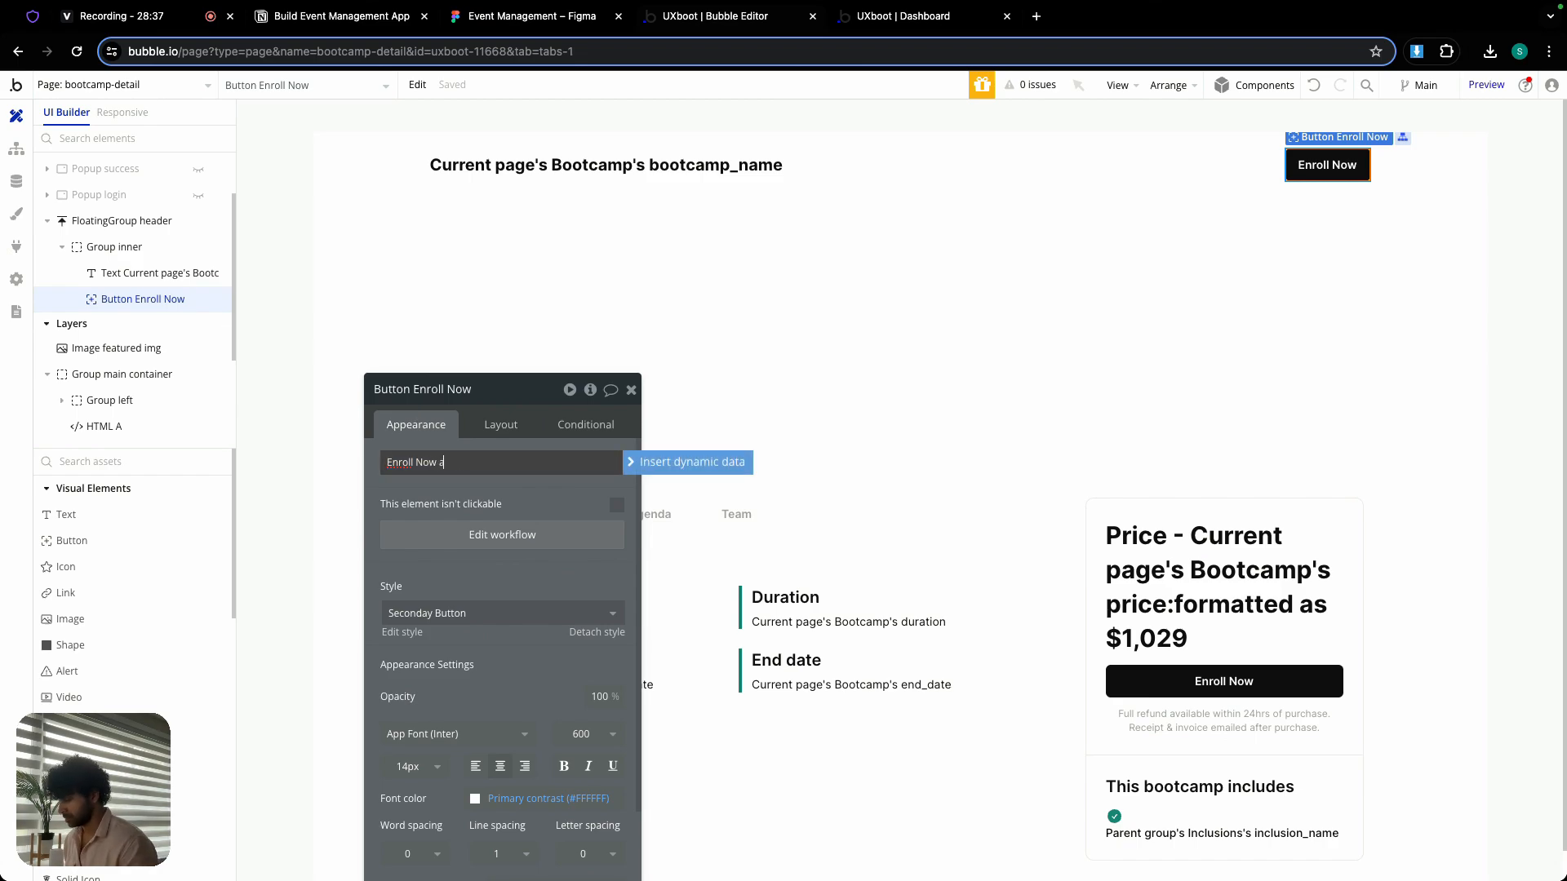
{"action": "type", "text": "at"}
{"action": "left_click", "coordinate": [678, 463]}
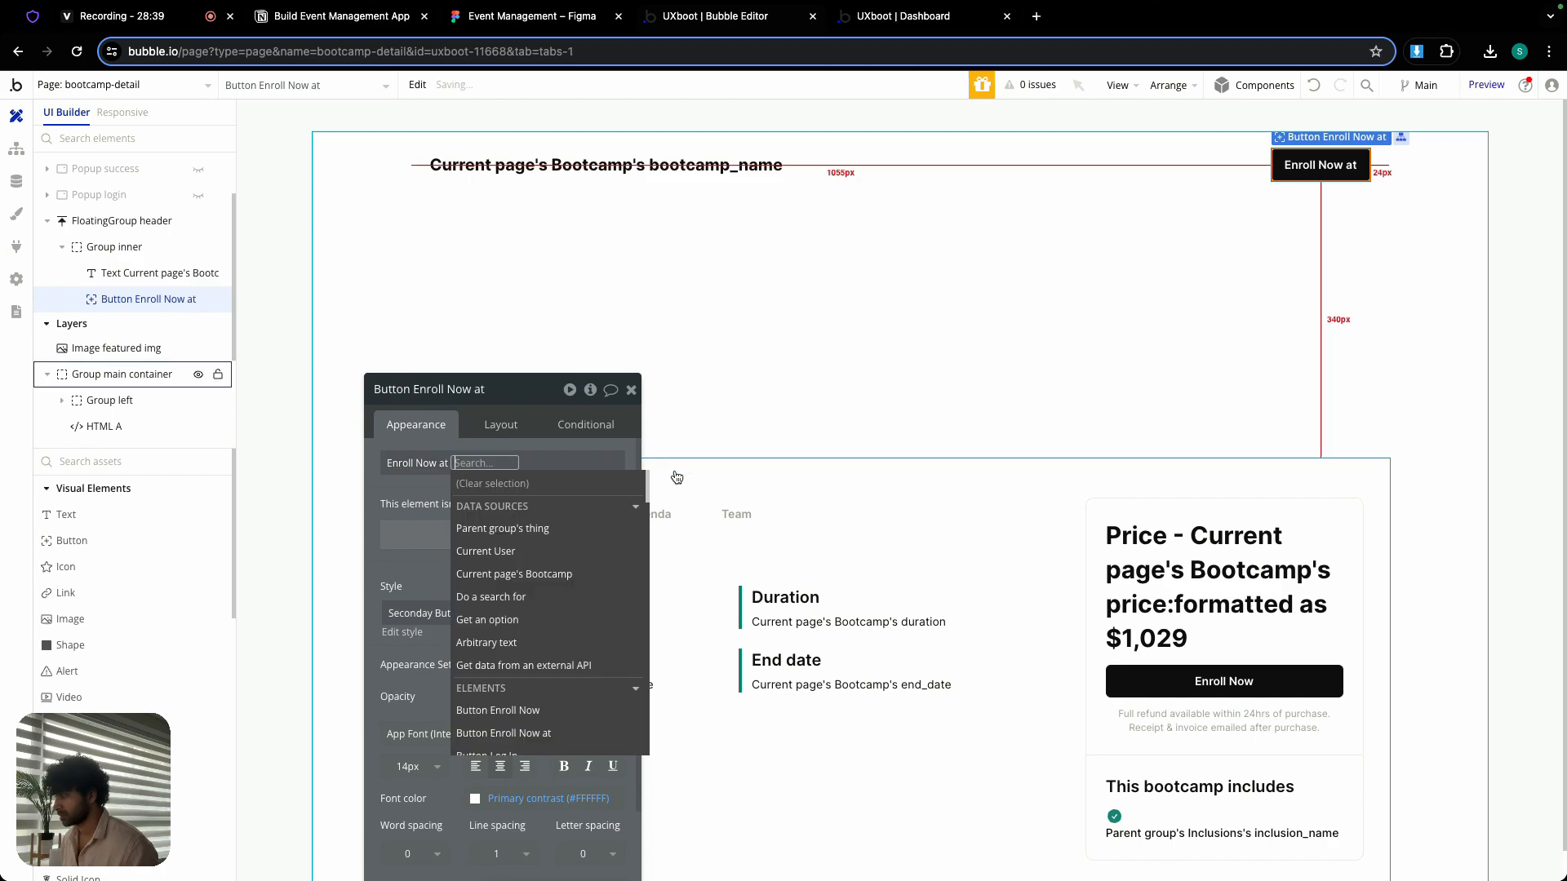
{"action": "left_click", "coordinate": [540, 571]}
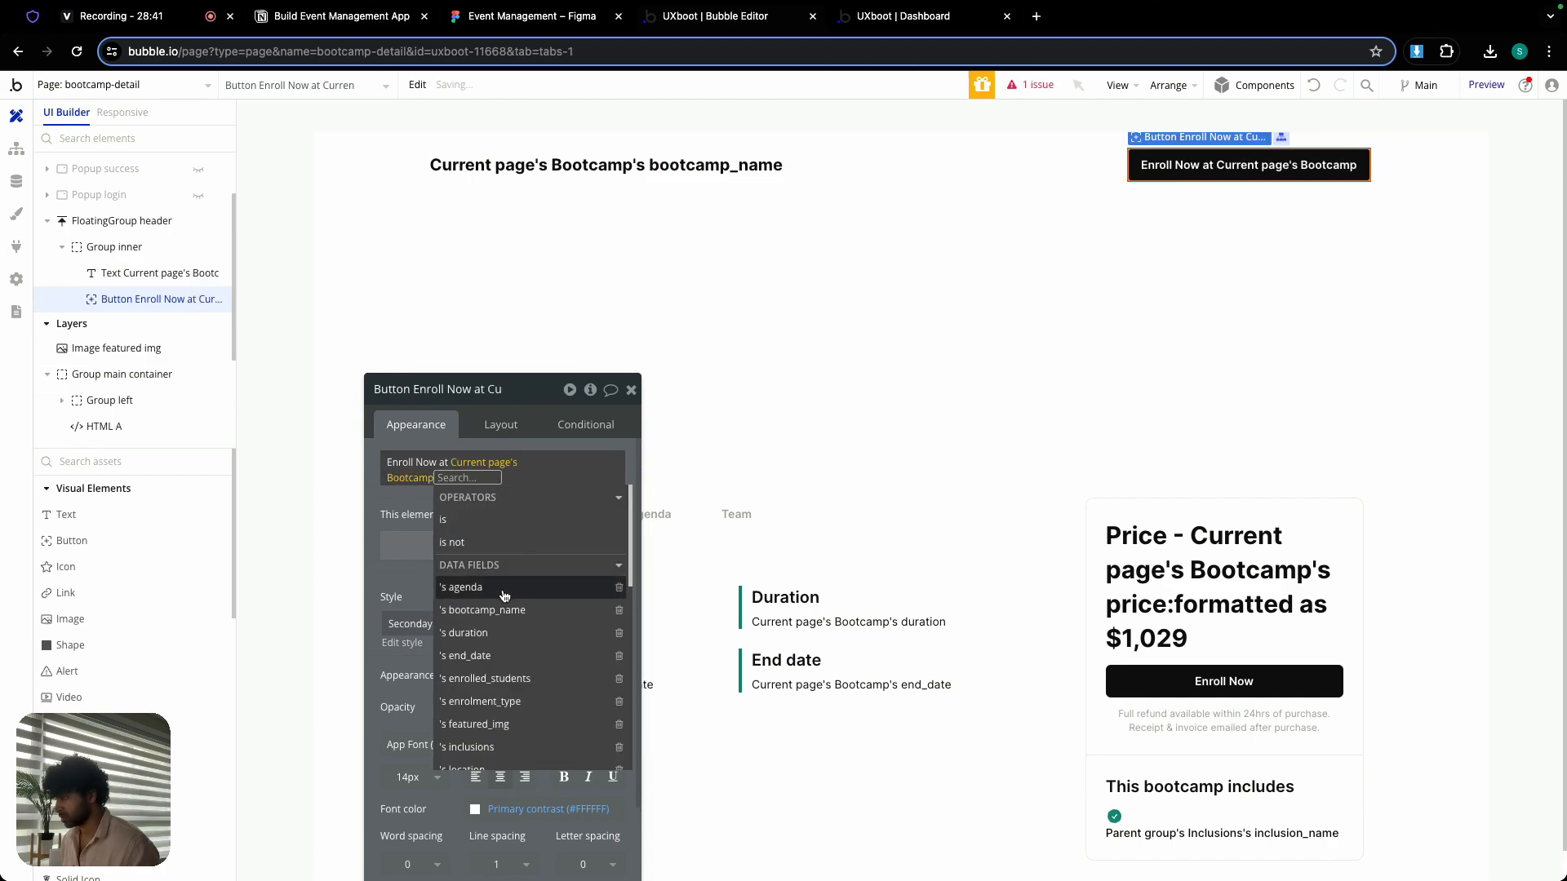
{"action": "type", "text": "pr"}
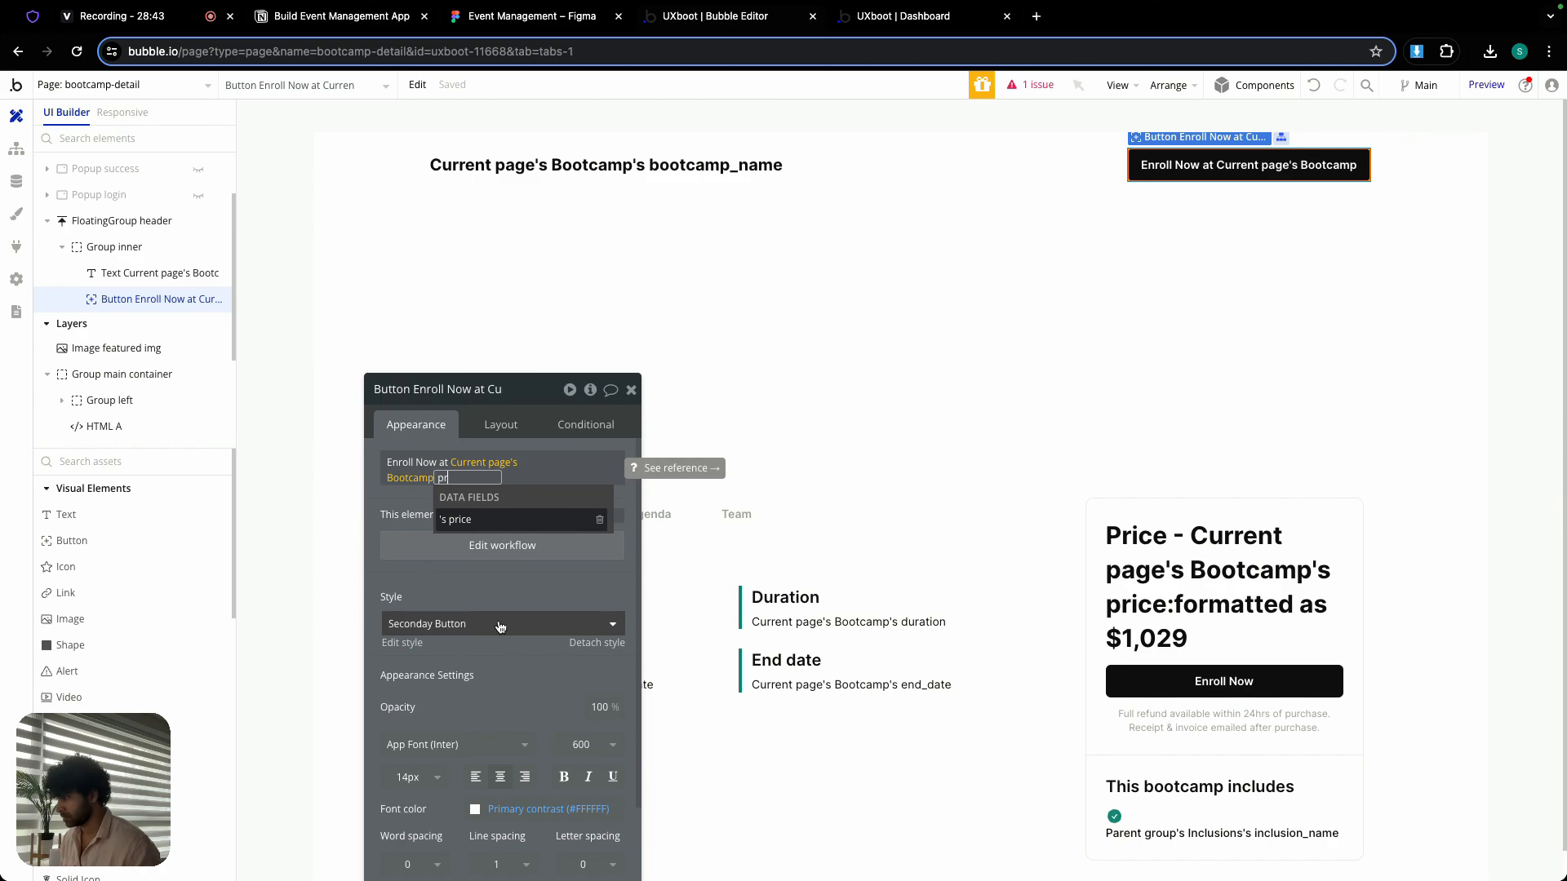
{"action": "left_click", "coordinate": [455, 522]}
- Format the price in the button label as currency with 0 decimal places, a comma thousand separator and the $ symbol
{"action": "left_click", "coordinate": [471, 542]}
{"action": "left_click", "coordinate": [799, 430]}
{"action": "left_click", "coordinate": [813, 511]}
{"action": "left_click", "coordinate": [804, 462]}
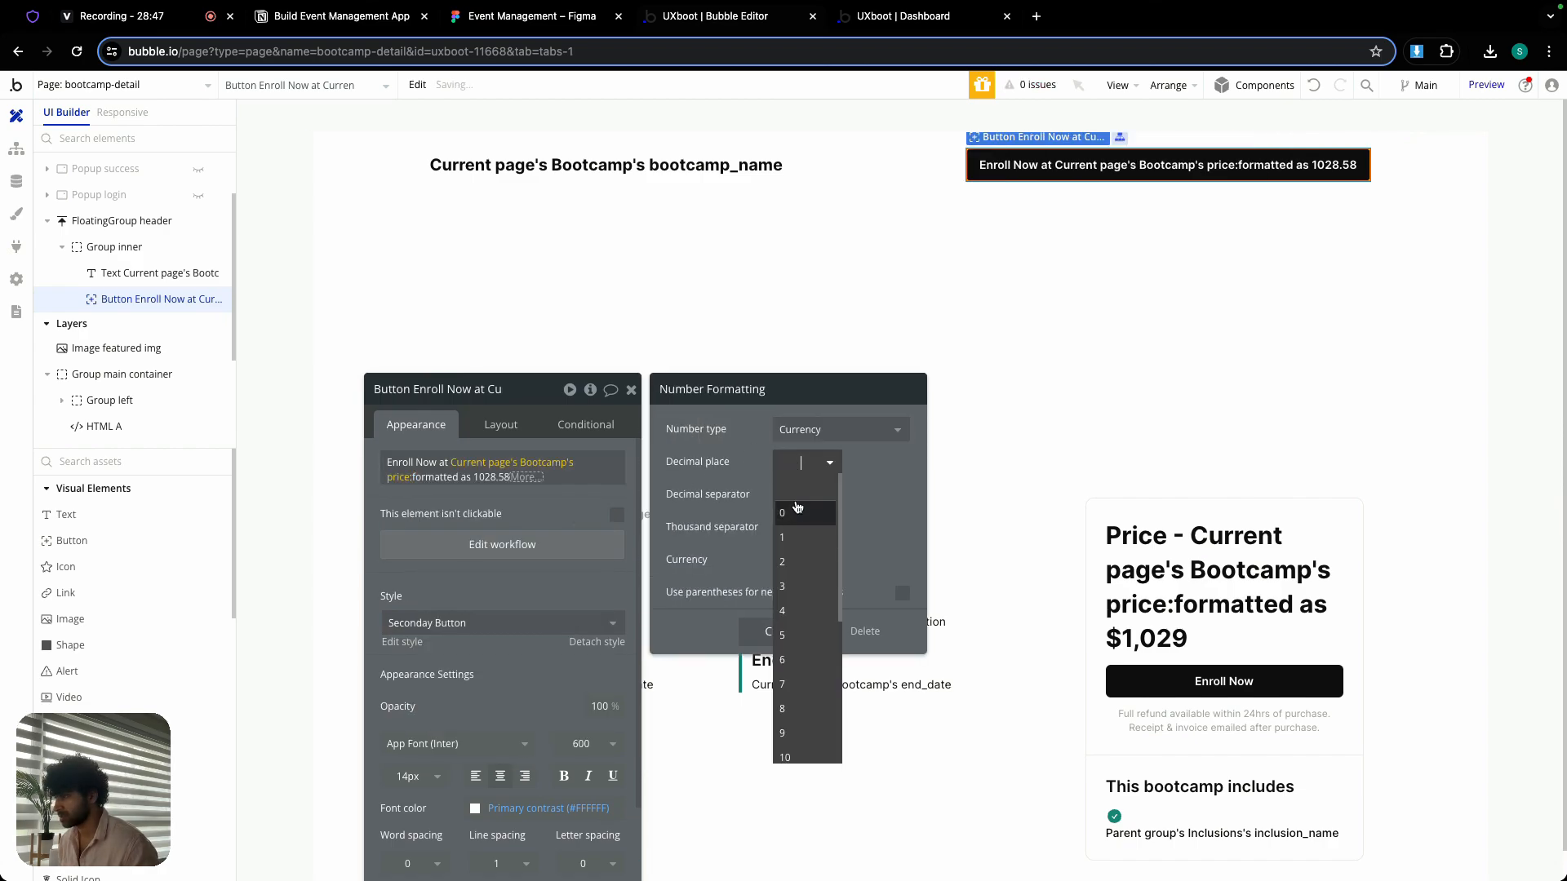
{"action": "left_click", "coordinate": [800, 506]}
{"action": "left_click", "coordinate": [807, 530]}
{"action": "left_click", "coordinate": [805, 580]}
{"action": "left_click", "coordinate": [805, 560]}
{"action": "left_click", "coordinate": [804, 612]}
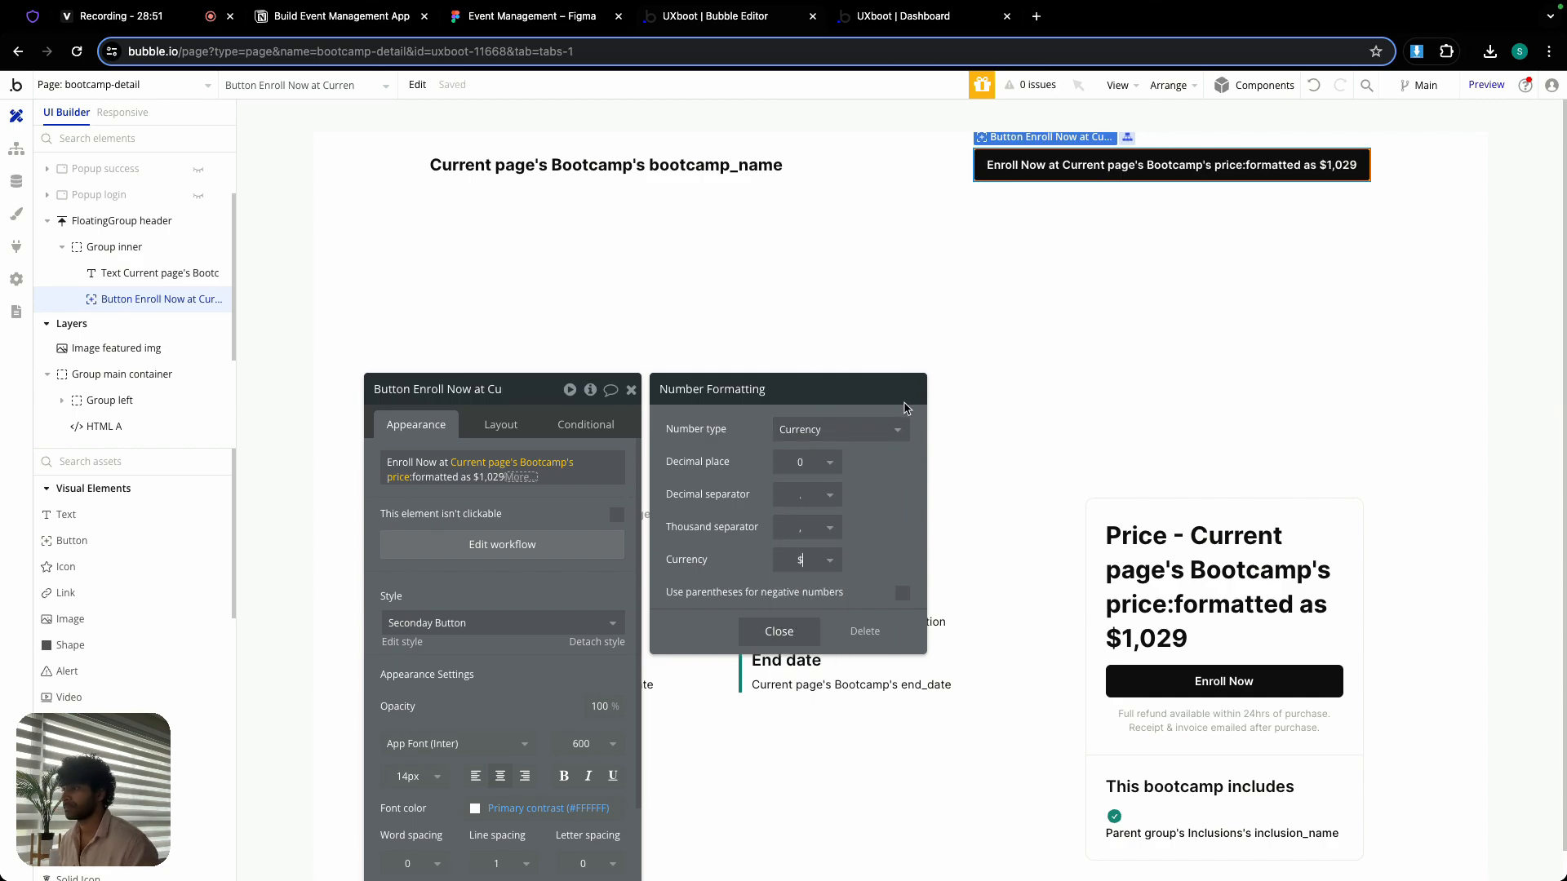
{"action": "left_click", "coordinate": [780, 632]}
{"action": "left_click", "coordinate": [631, 392]}
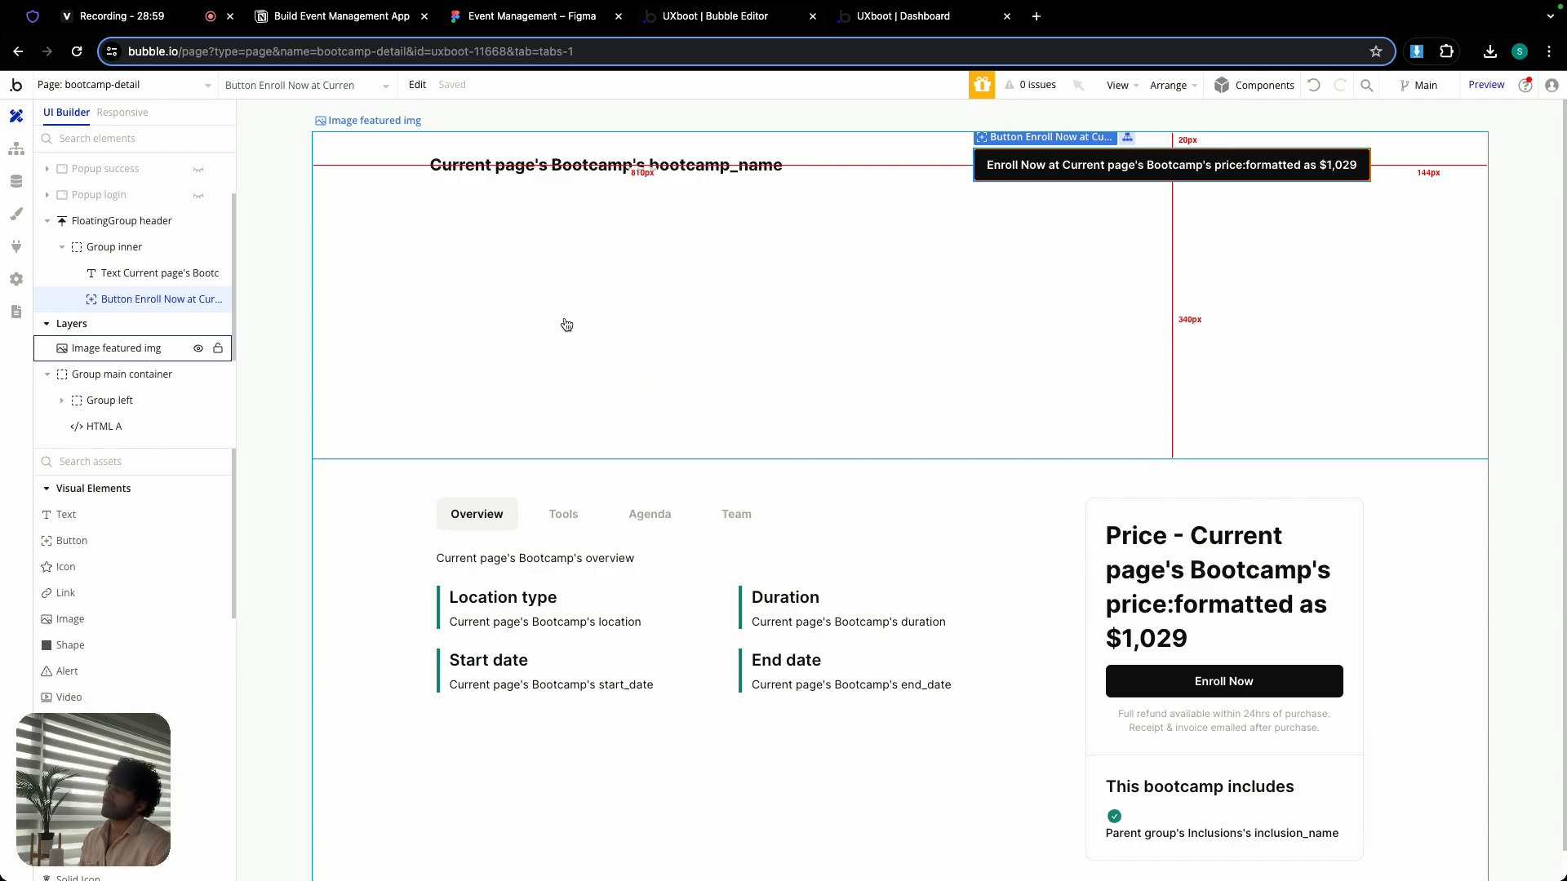
- Define the floating header's borders independently and give it a solid bottom border in Border colour (#EBEBEB)
{"action": "double_click", "coordinate": [371, 174]}
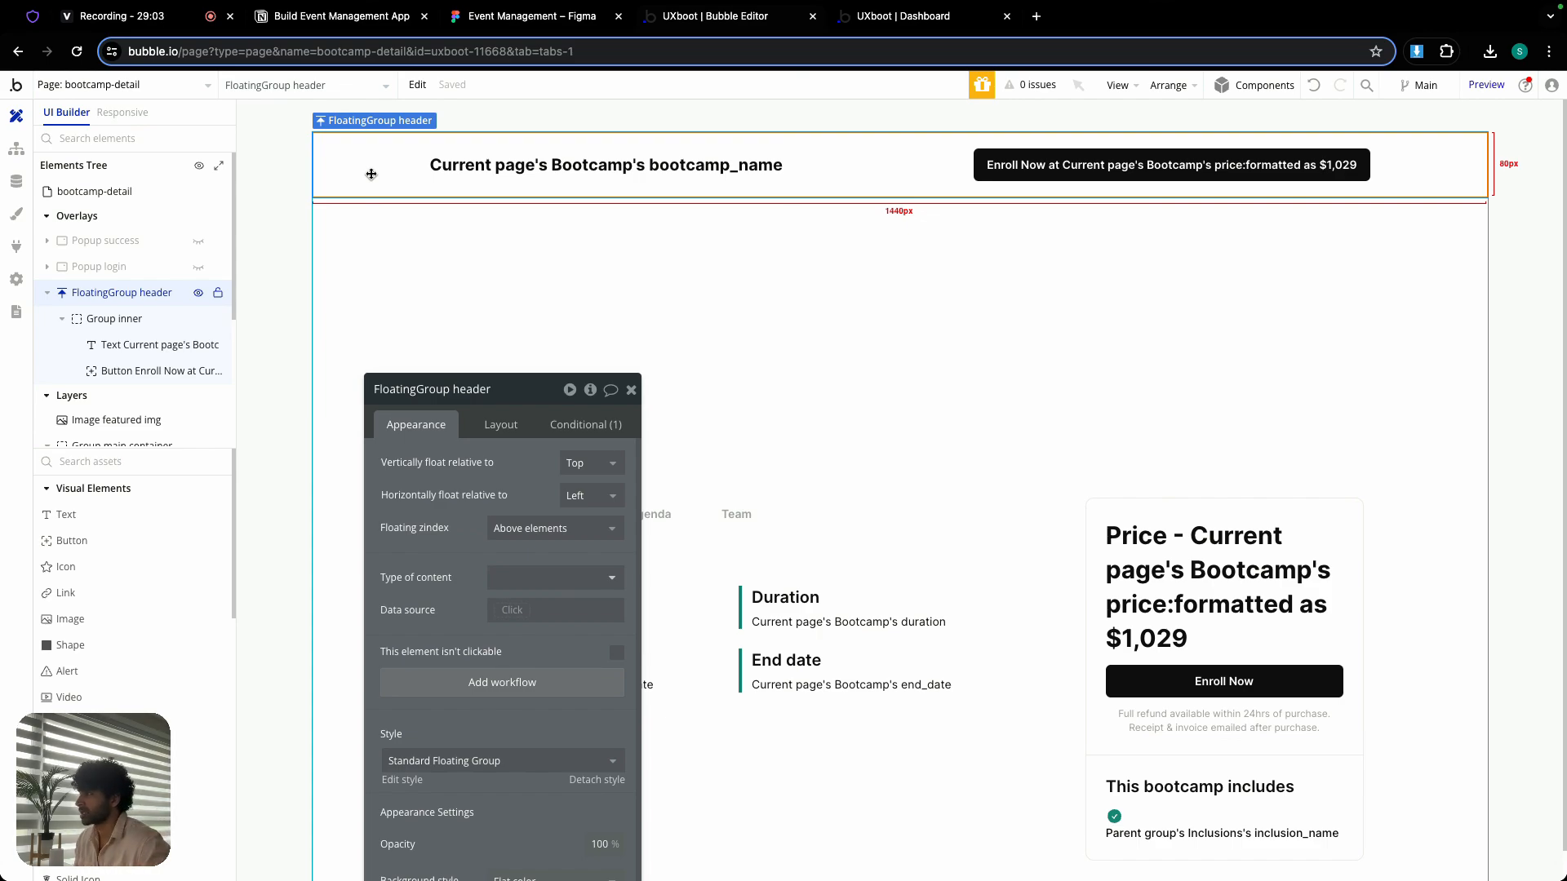
{"action": "left_click_drag", "start_coordinate": [522, 391], "coordinate": [479, 221]}
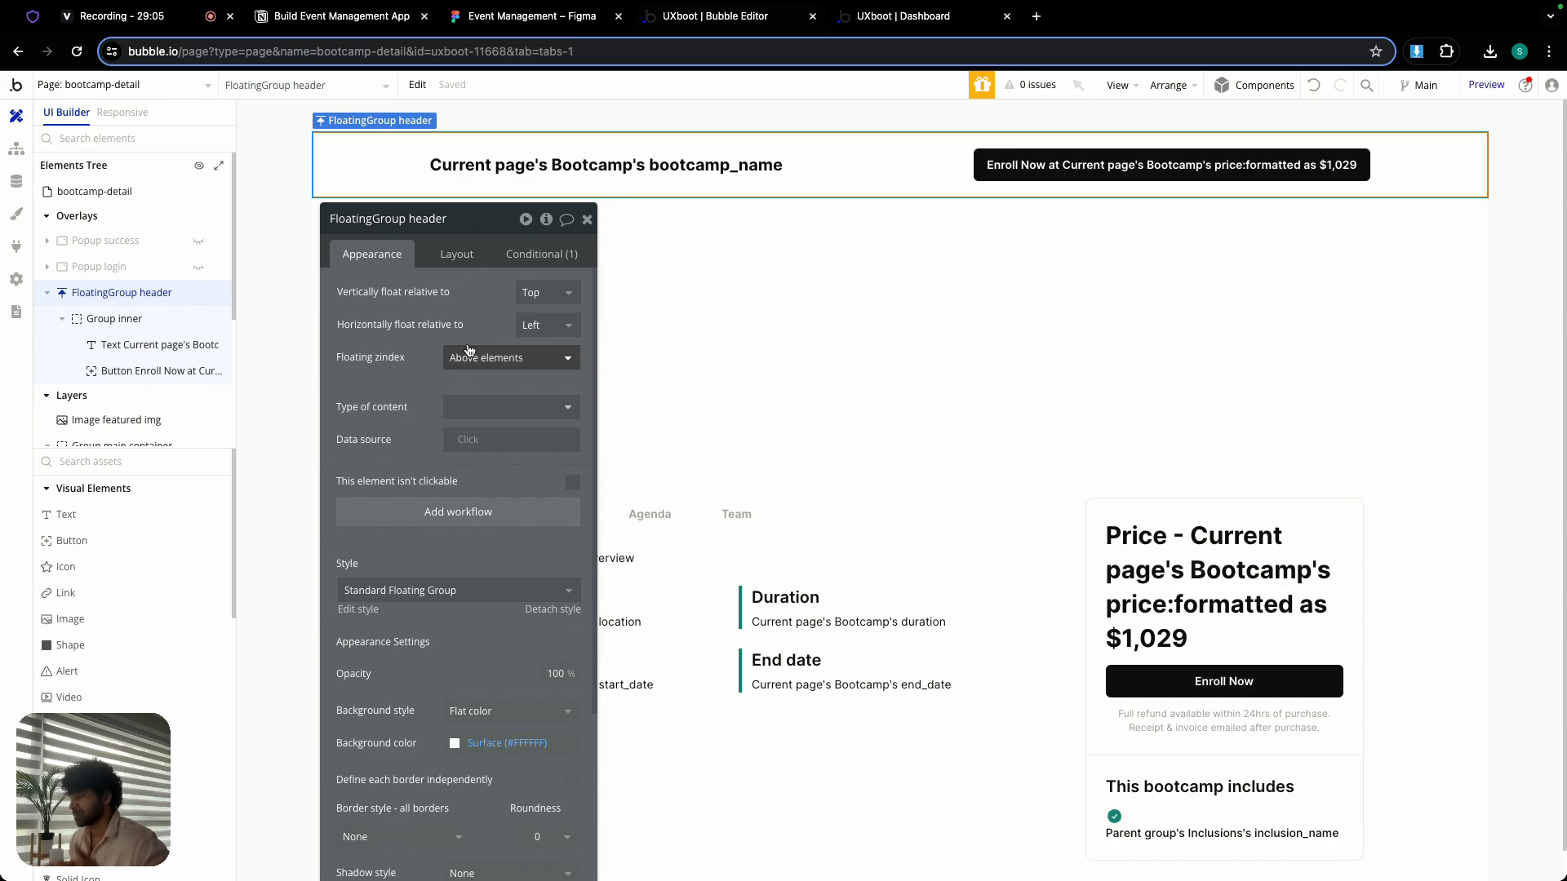
{"action": "scroll", "coordinate": [470, 351], "scroll_direction": "down", "scroll_amount": 6}
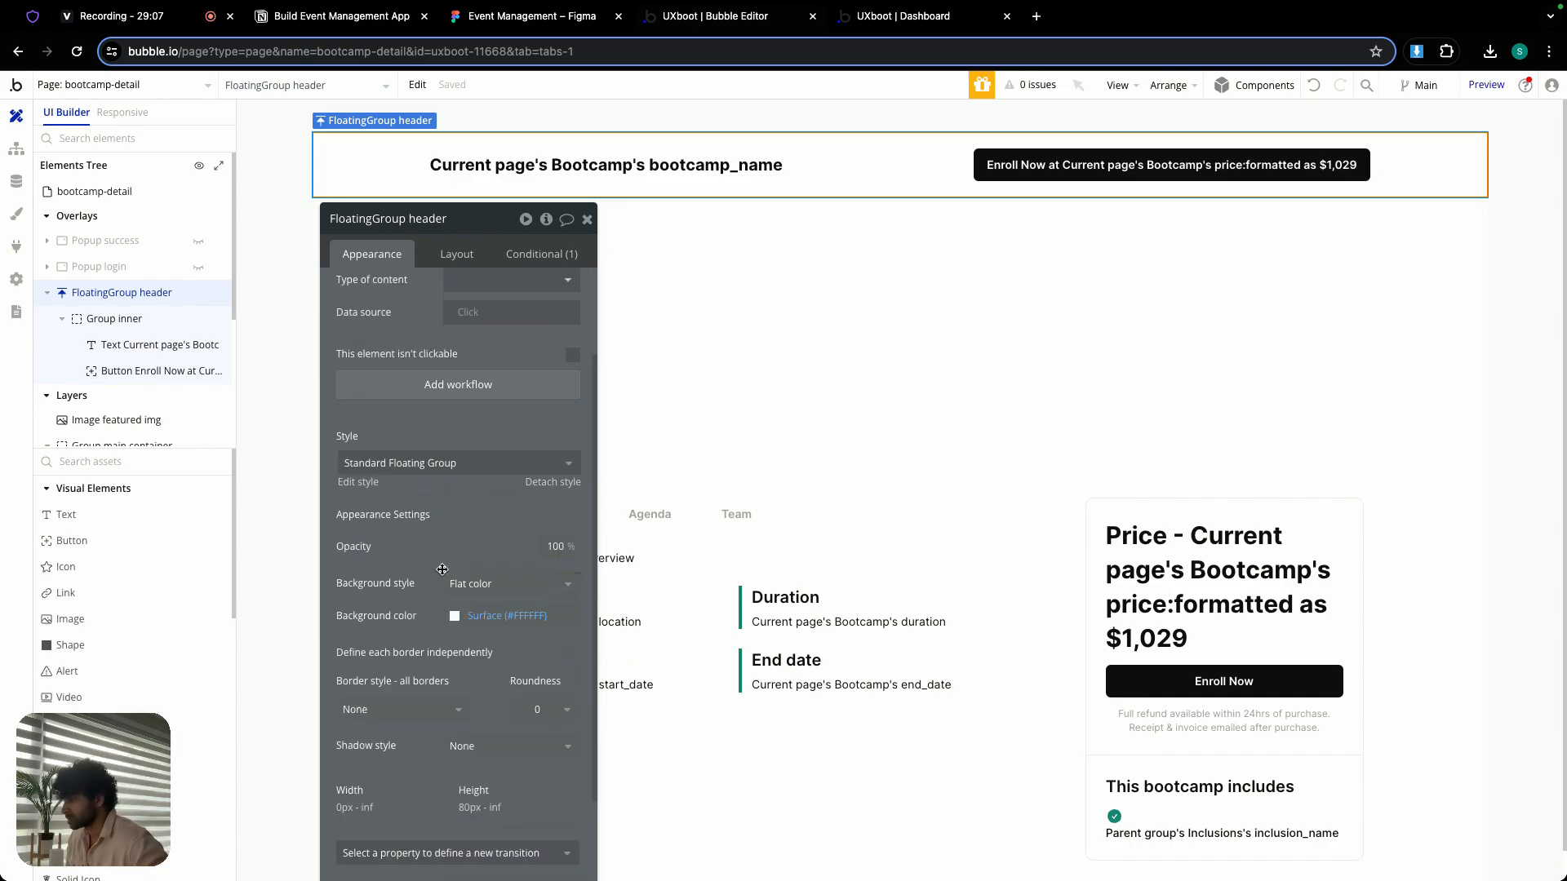
{"action": "left_click", "coordinate": [573, 494]}
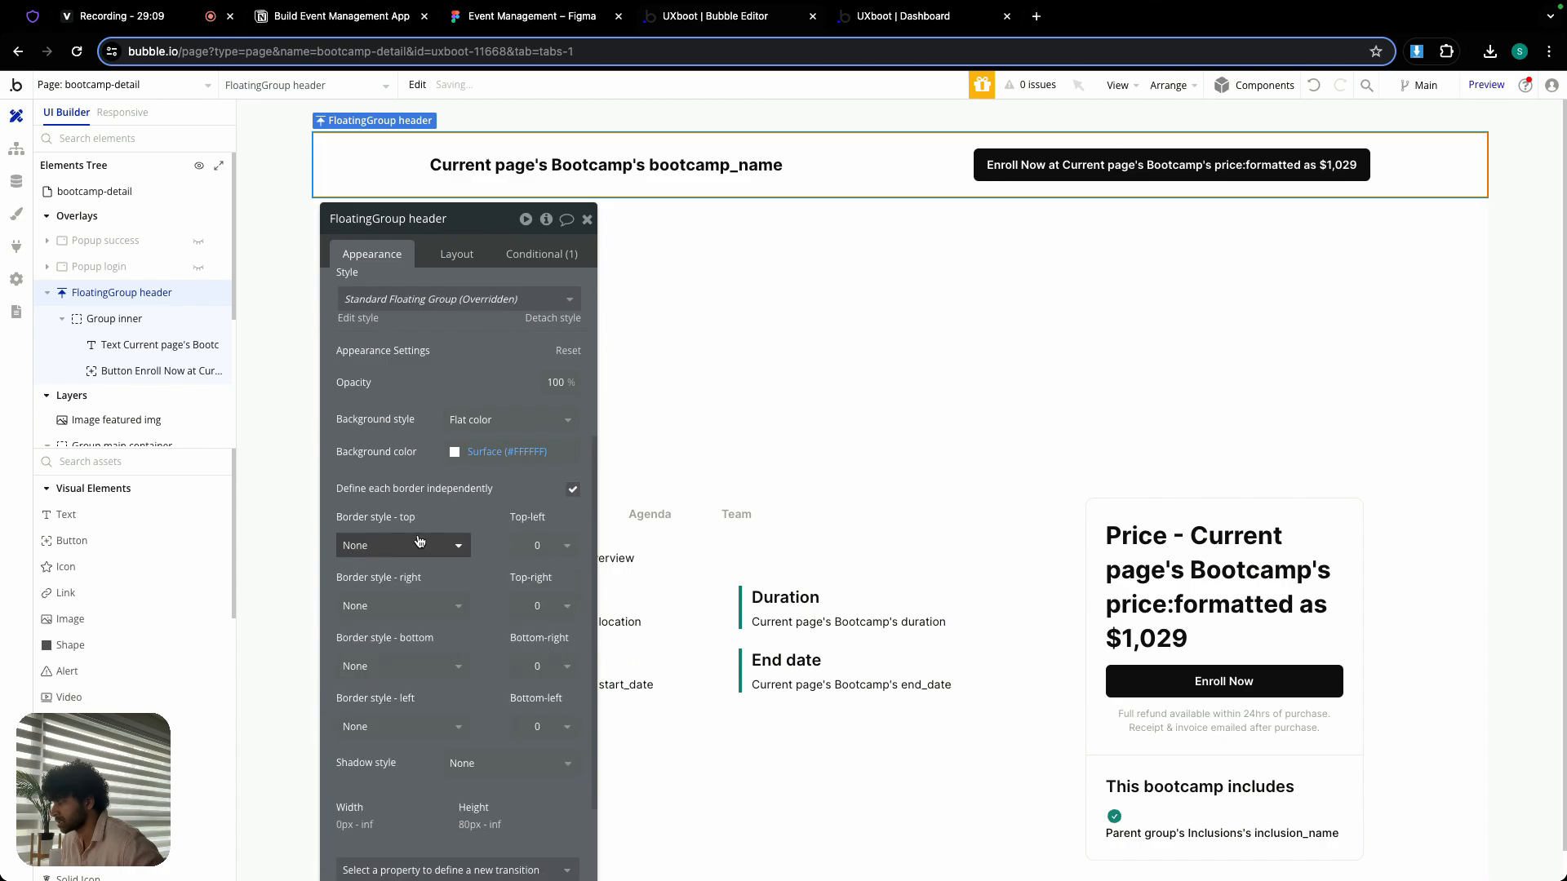
{"action": "scroll", "coordinate": [502, 515], "scroll_direction": "down", "scroll_amount": 3}
{"action": "left_click", "coordinate": [400, 534]}
{"action": "left_click", "coordinate": [384, 608]}
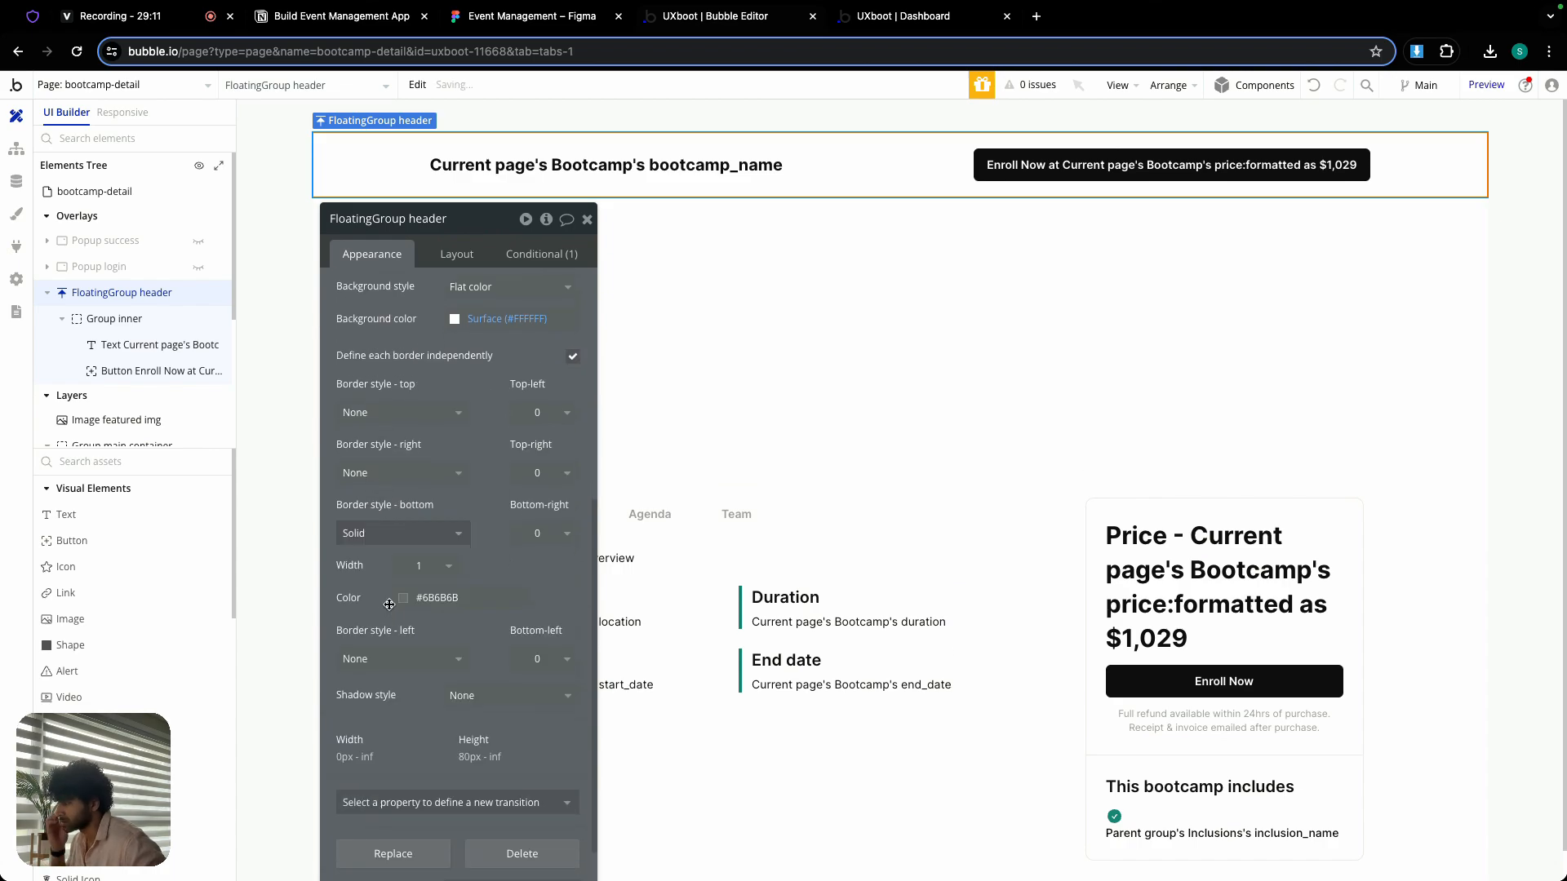
{"action": "left_click", "coordinate": [447, 598]}
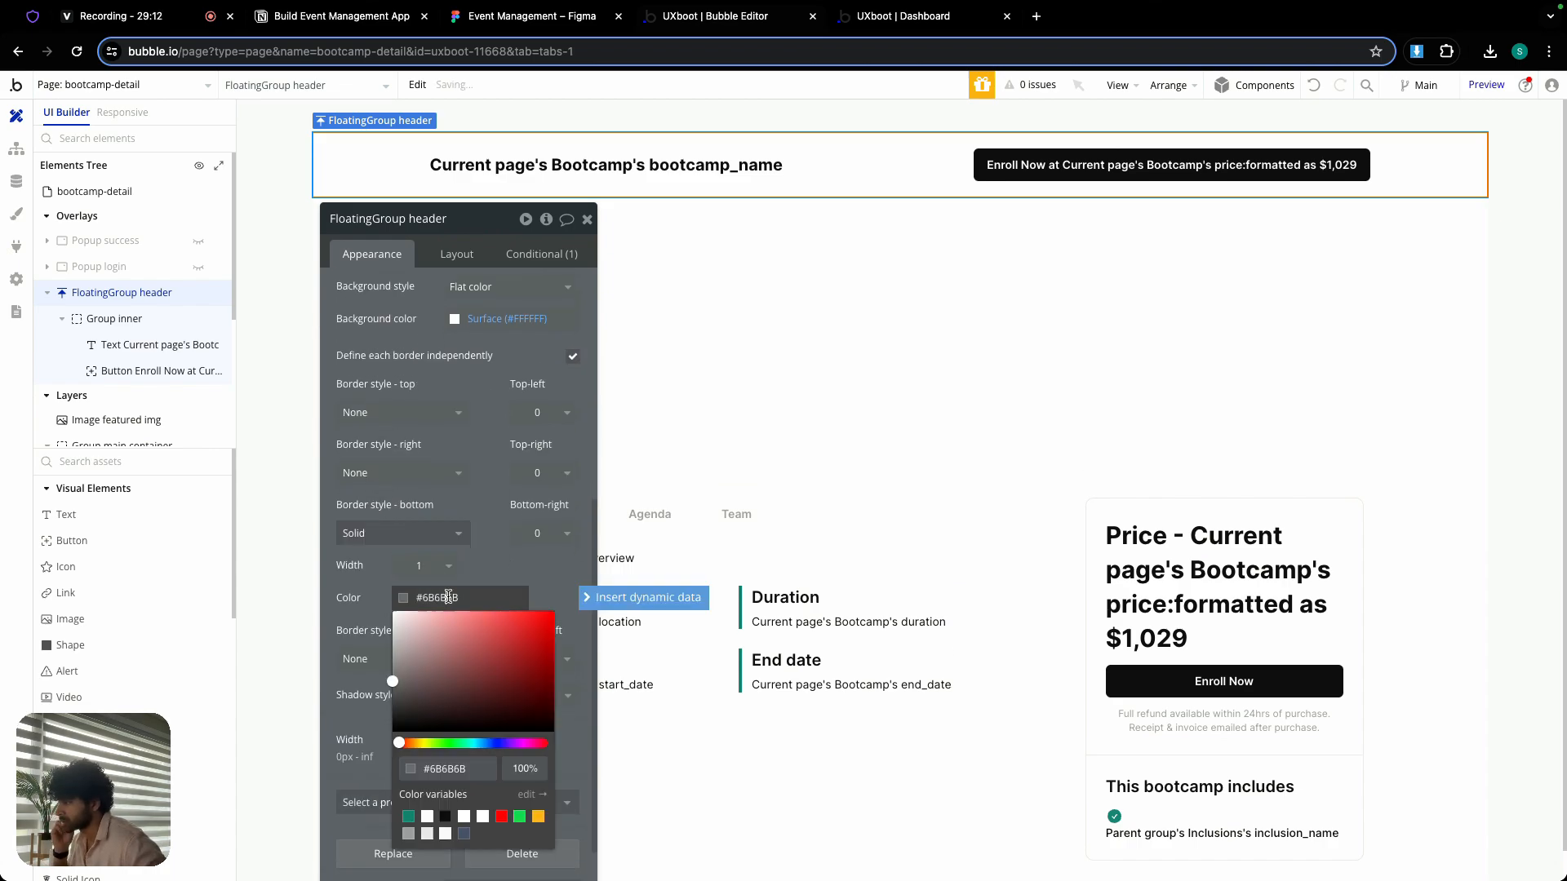
{"action": "left_click", "coordinate": [427, 834]}
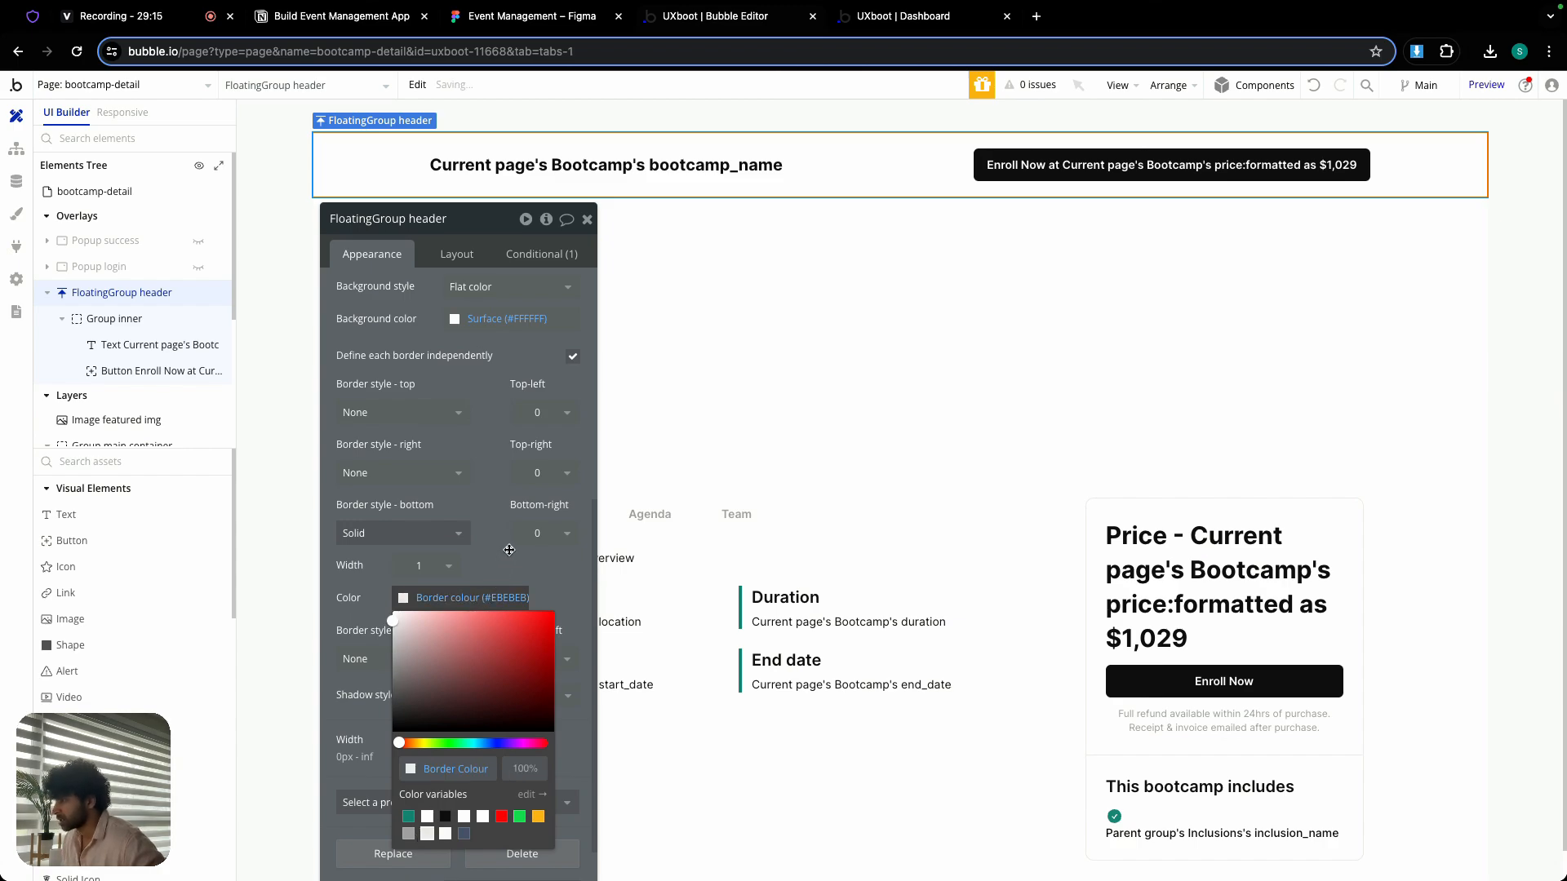
- Copy the expression "Current page width ≤ 979" from the floating header's existing condition
{"action": "left_click", "coordinate": [567, 245]}
{"action": "right_click", "coordinate": [402, 307]}
{"action": "left_click", "coordinate": [514, 258]}
{"action": "left_click", "coordinate": [588, 220]}
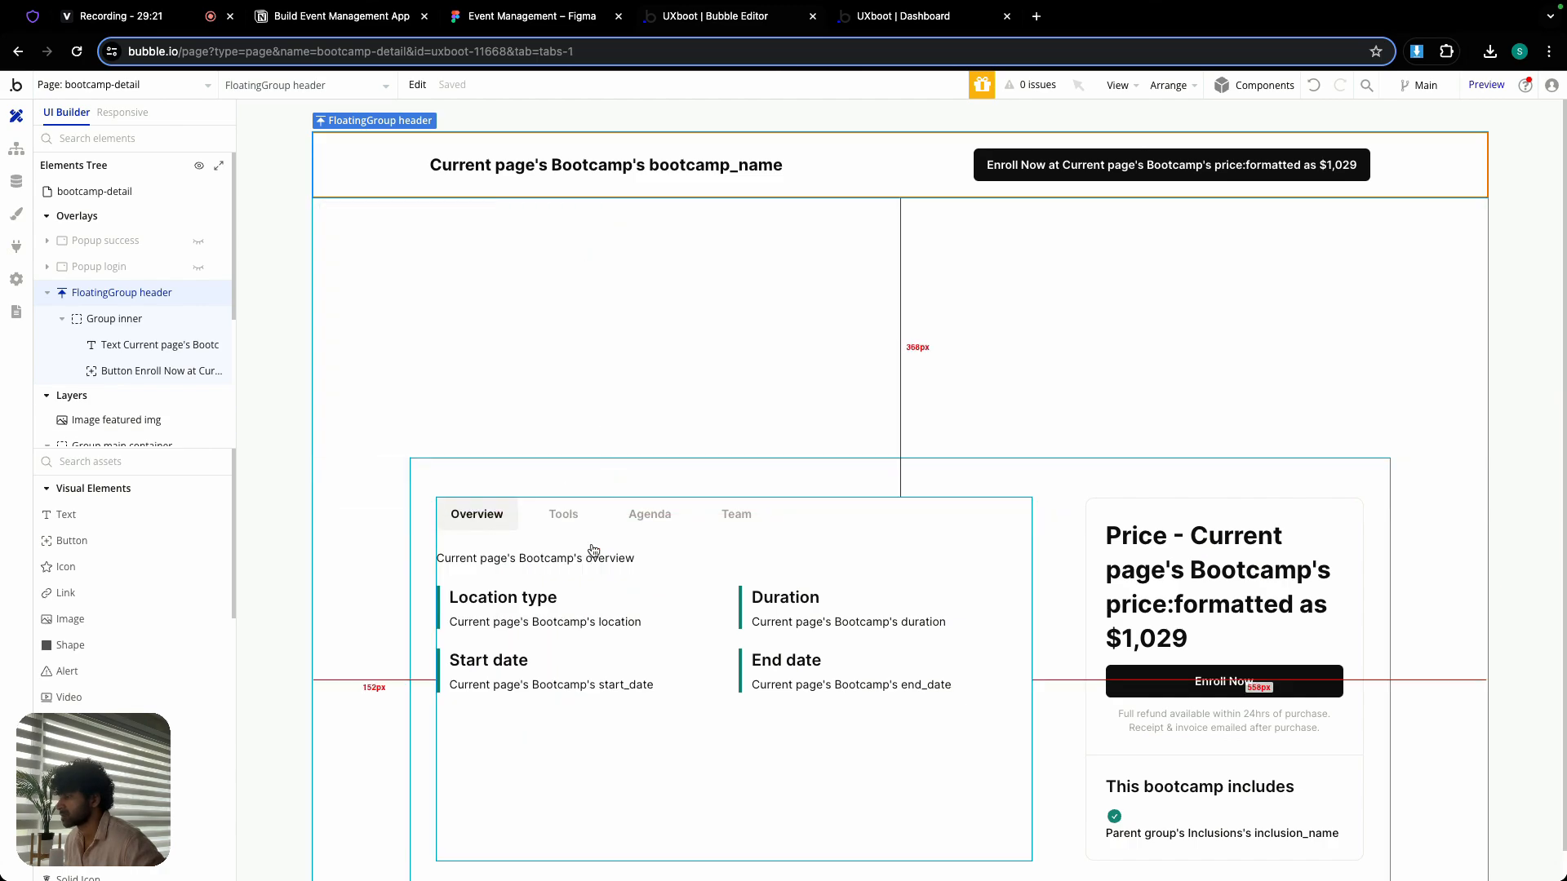
- Add a condition to Group main container and paste the copied expression "Current page width ≤ 979" into it
{"action": "double_click", "coordinate": [528, 479]}
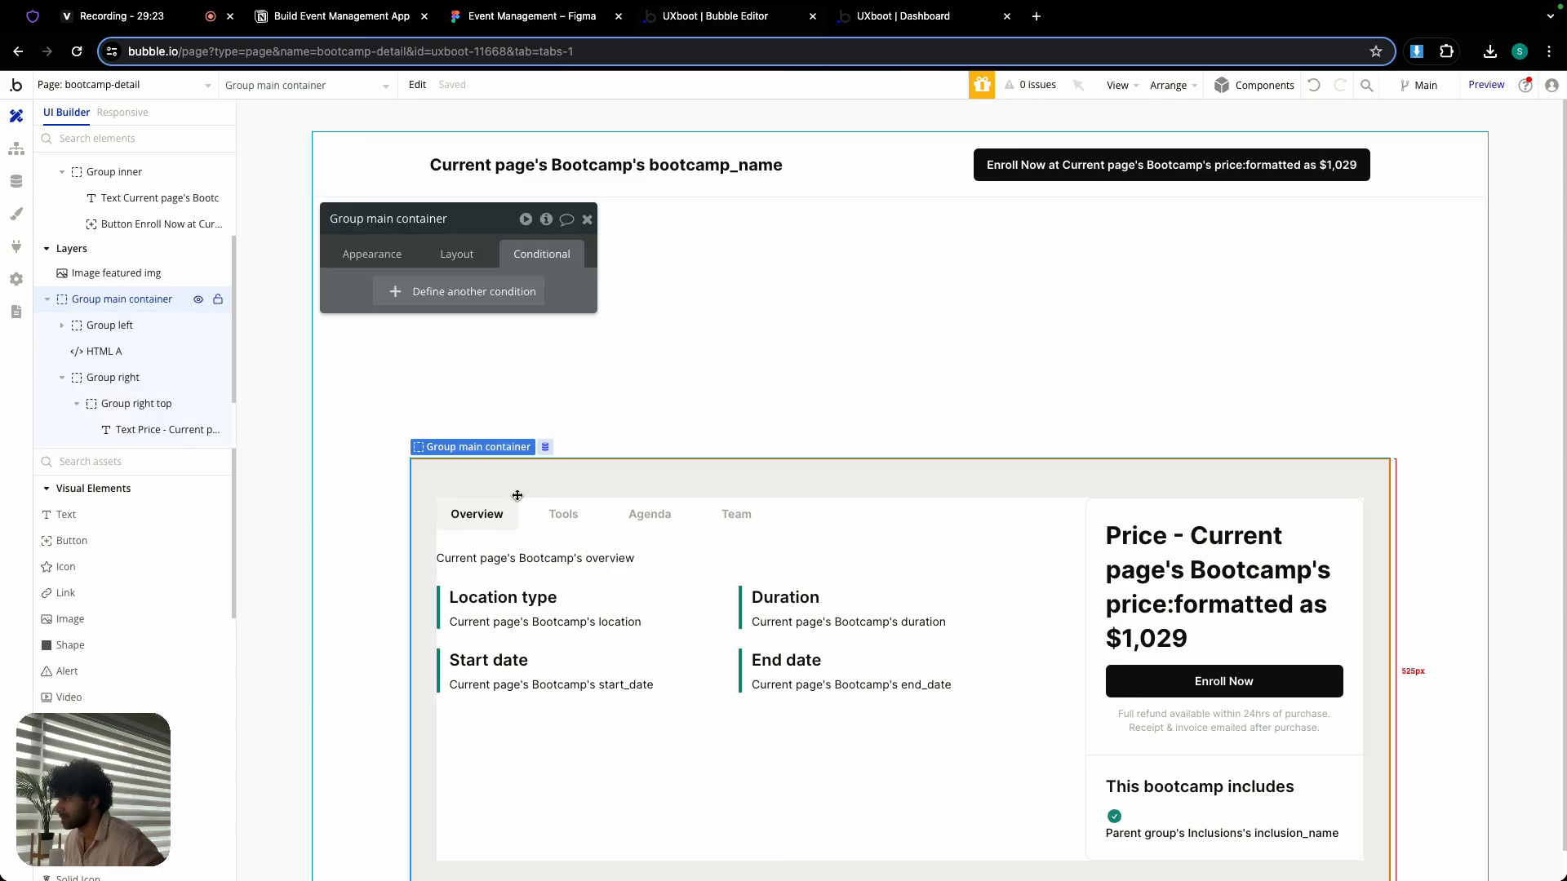
{"action": "left_click", "coordinate": [457, 291]}
{"action": "right_click", "coordinate": [502, 300]}
{"action": "left_click", "coordinate": [526, 272]}
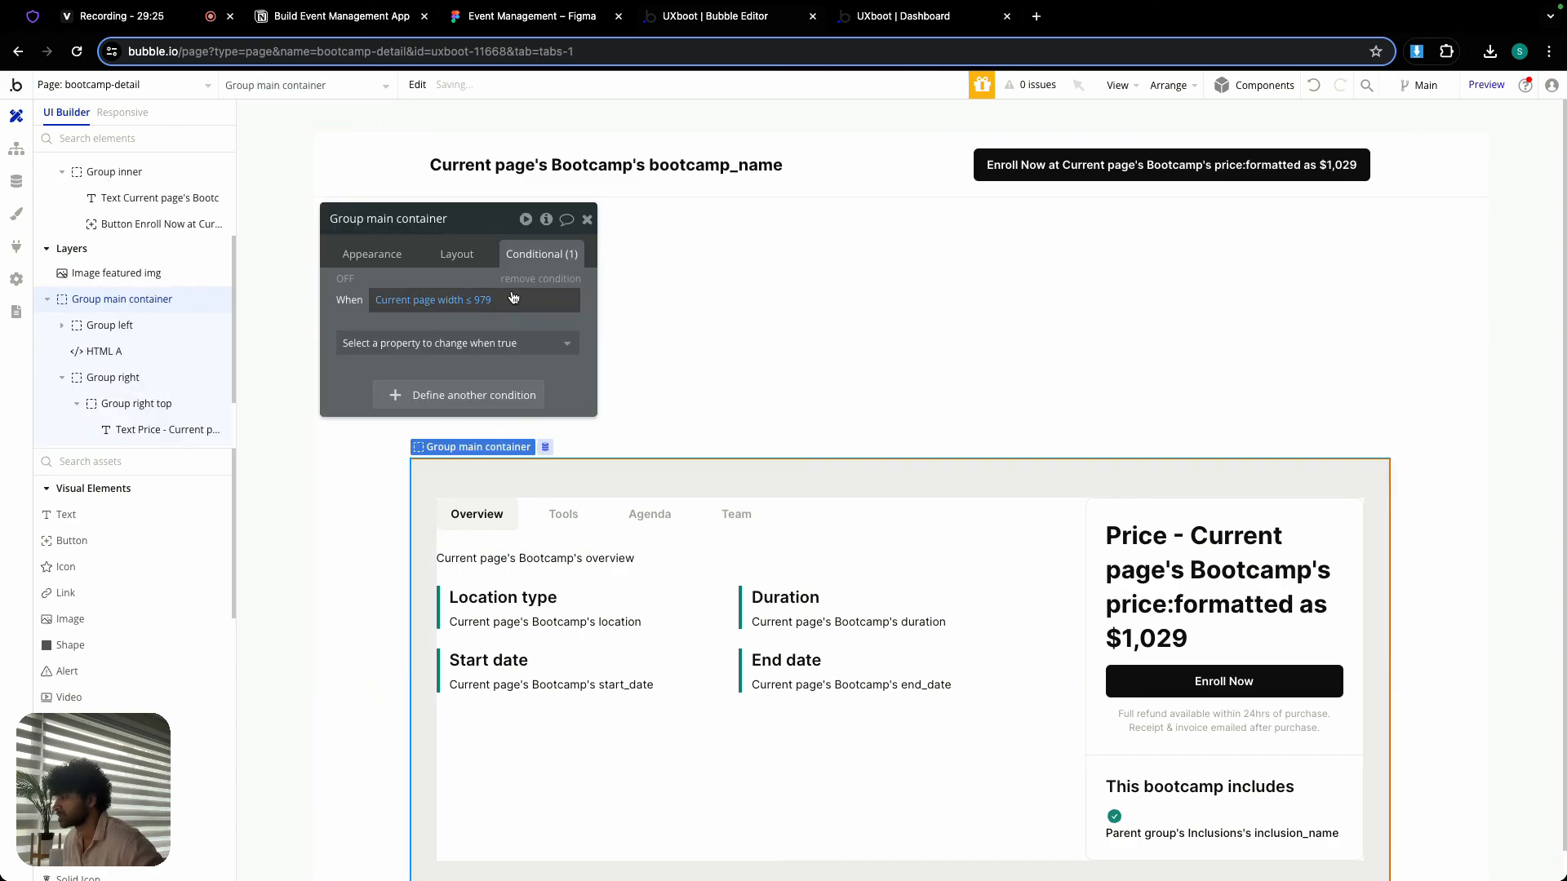
{"action": "left_click", "coordinate": [481, 344]}
{"action": "type", "text": "left"}
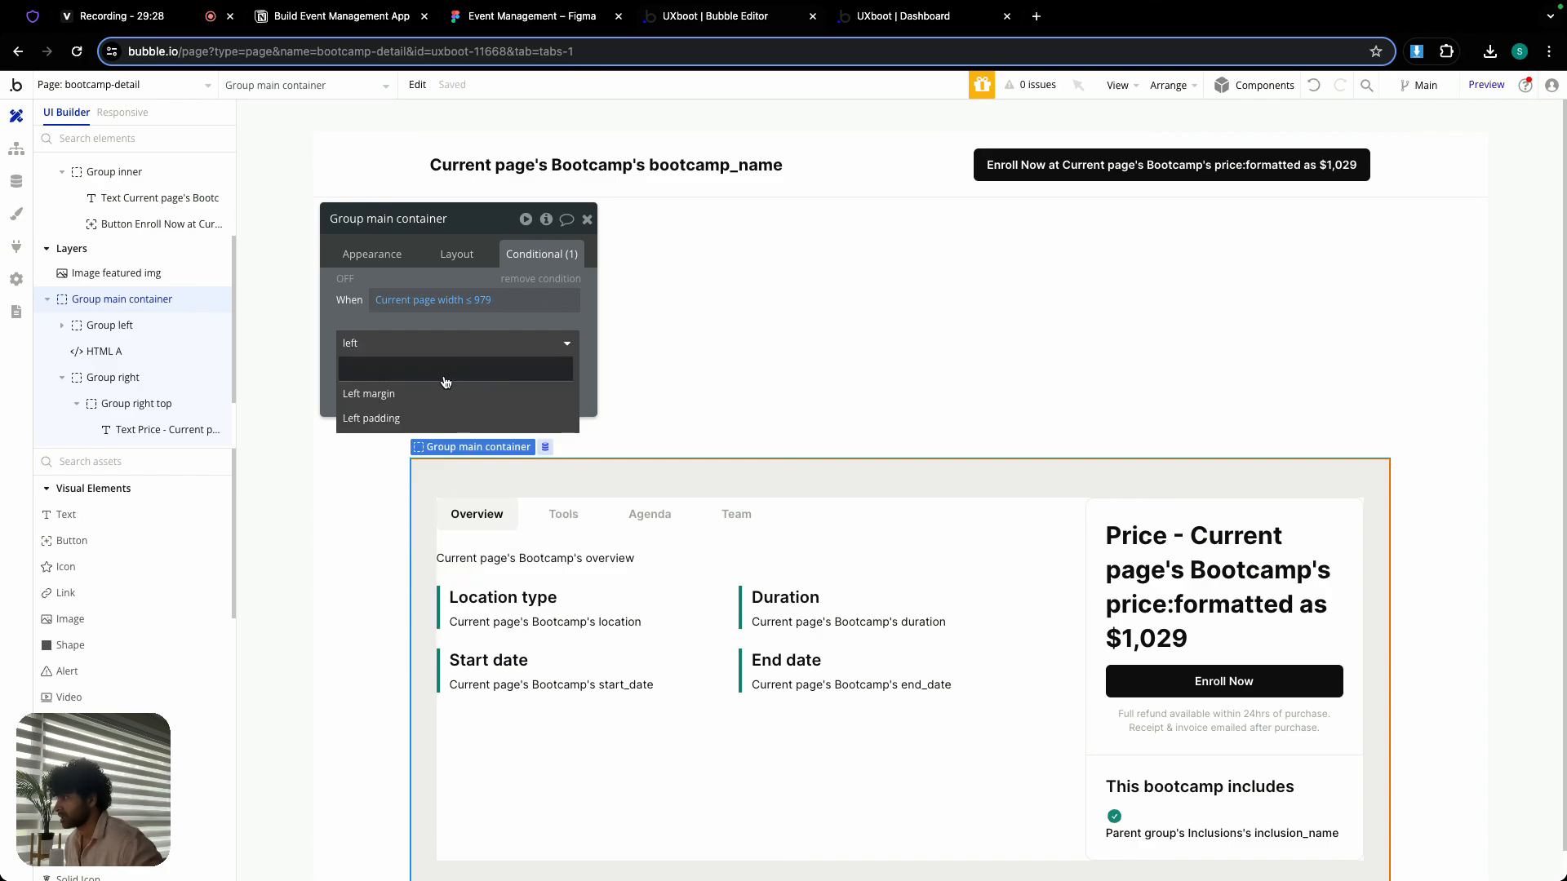
{"action": "left_click", "coordinate": [430, 392]}
{"action": "left_click", "coordinate": [430, 381]}
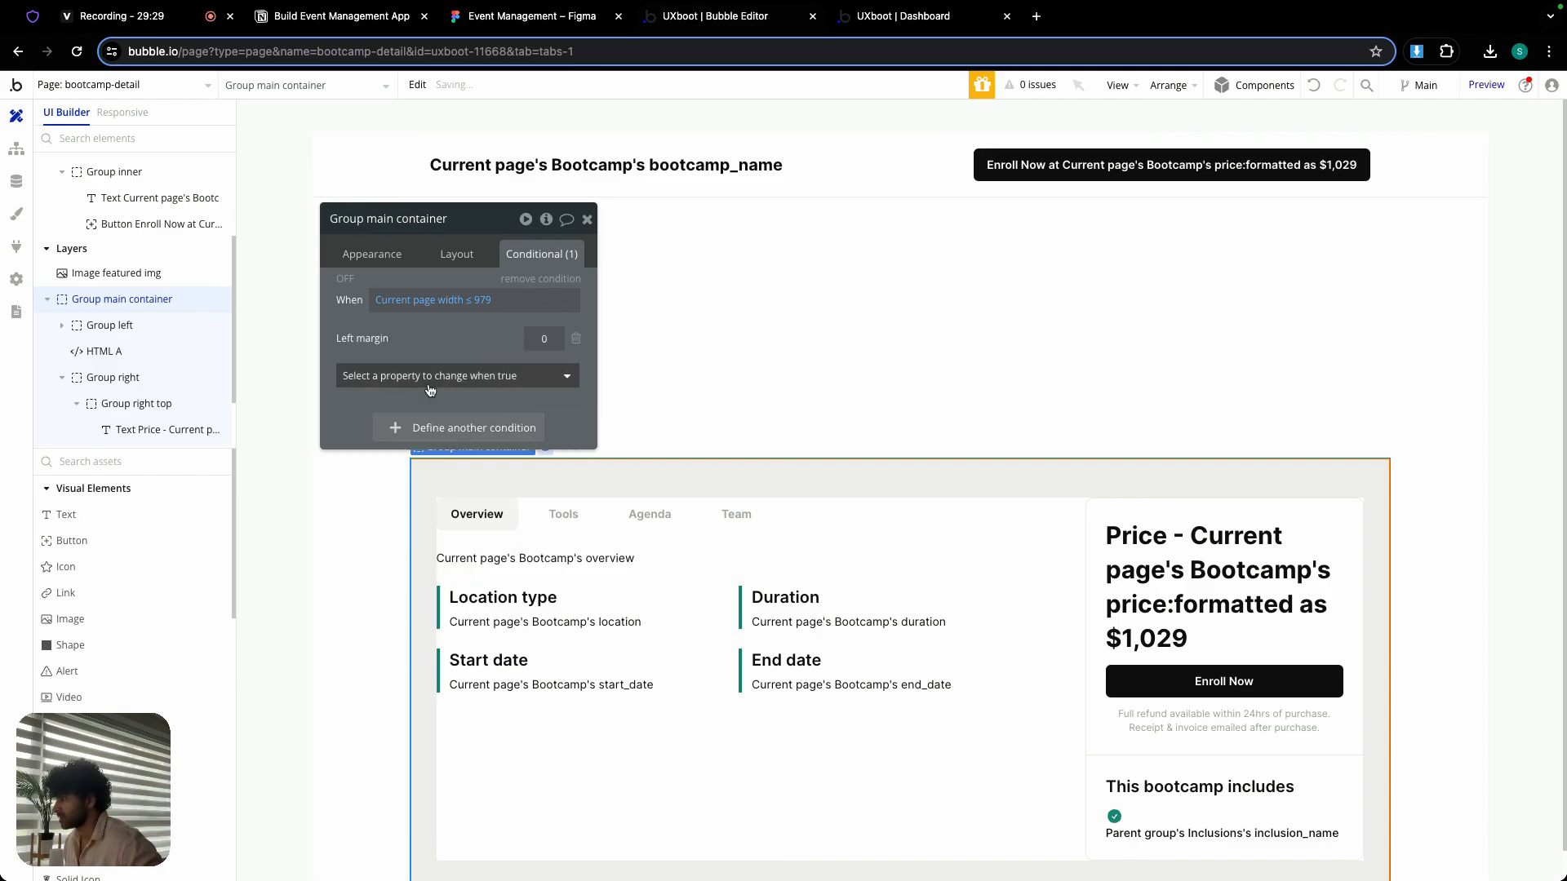
{"action": "type", "text": "rifh"}
{"action": "key", "text": "BackSpace"}
{"action": "key", "text": "BackSpace"}
{"action": "key", "text": "BackSpace"}
{"action": "key", "text": "BackSpace"}
{"action": "key", "text": "BackSpace"}
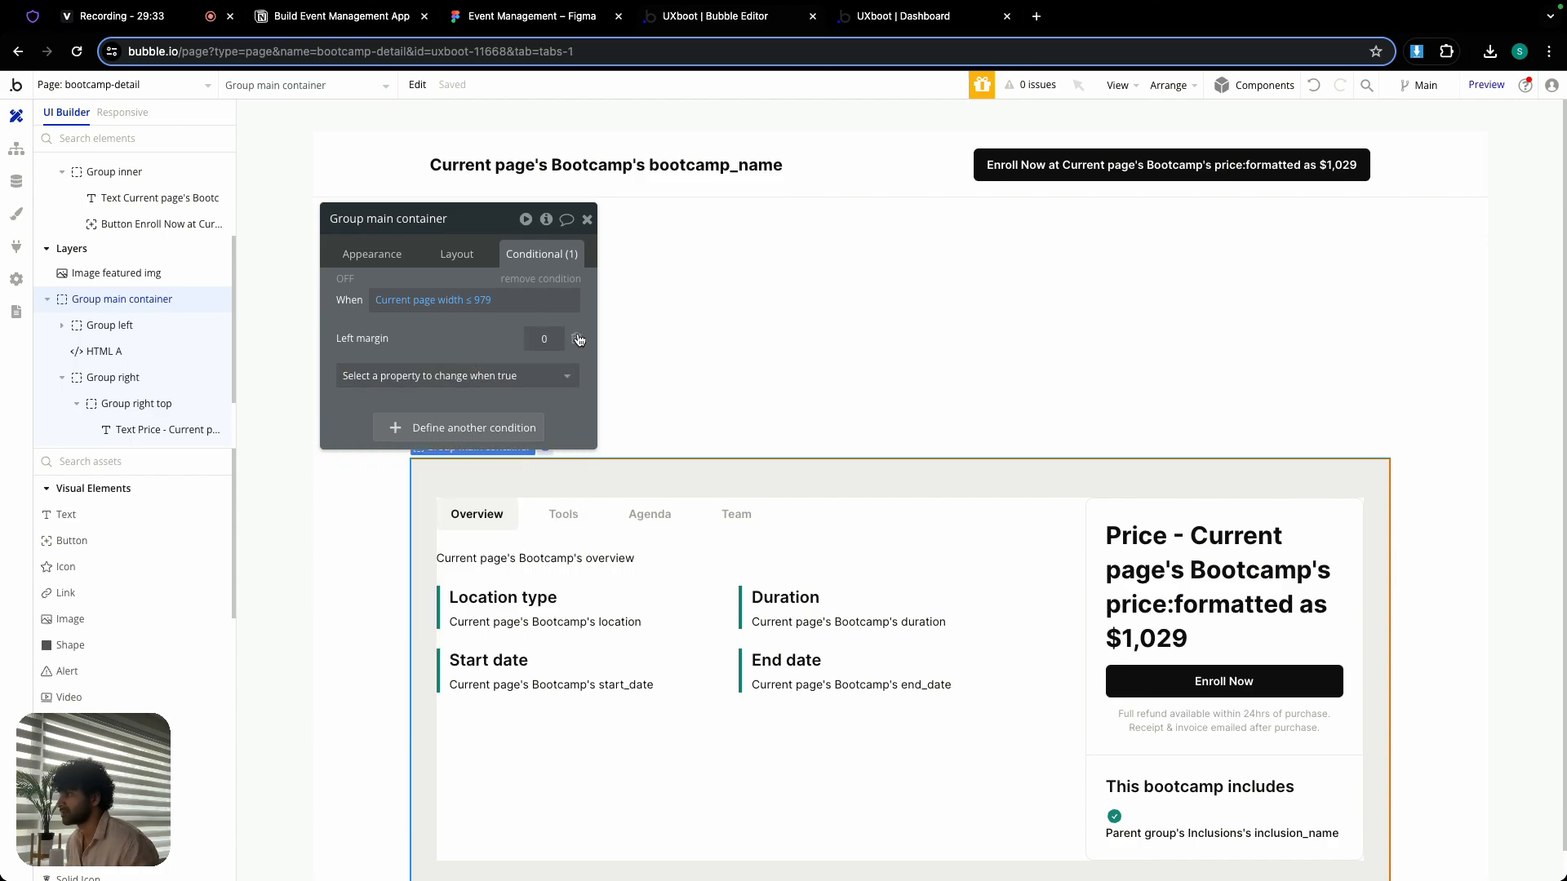
{"action": "left_click", "coordinate": [576, 338]}
- Set the left and right padding to 24 in Group main container's page-width condition
{"action": "left_click", "coordinate": [511, 354]}
{"action": "type", "text": "padd"}
{"action": "left_click", "coordinate": [457, 441]}
{"action": "left_click", "coordinate": [457, 377]}
{"action": "type", "text": "padd"}
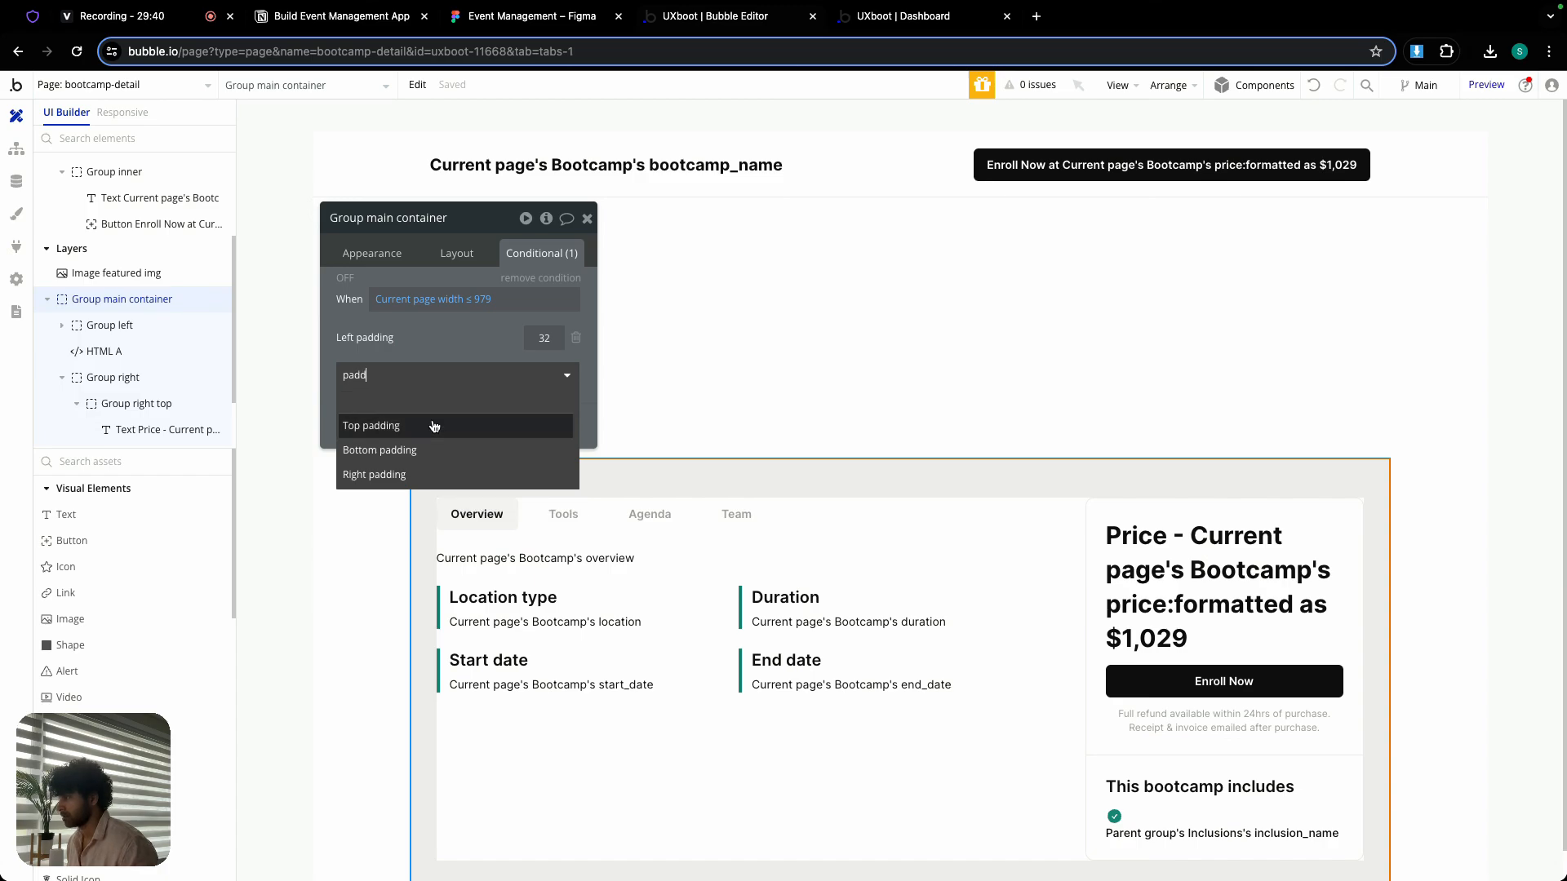
{"action": "left_click", "coordinate": [408, 475]}
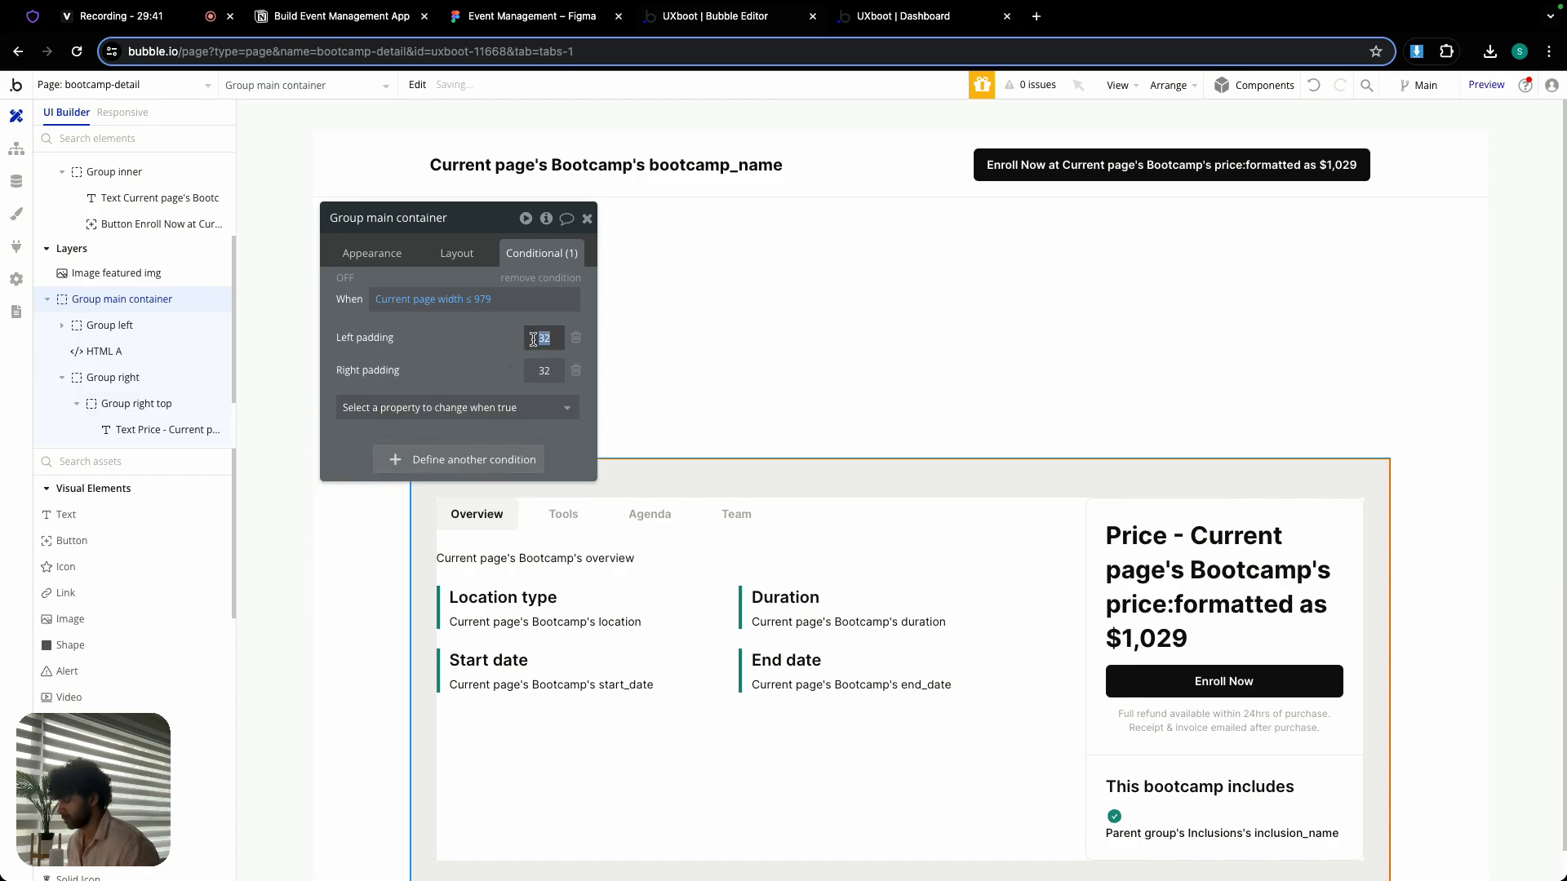
{"action": "key", "text": "Tab"}
{"action": "type", "text": "24"}
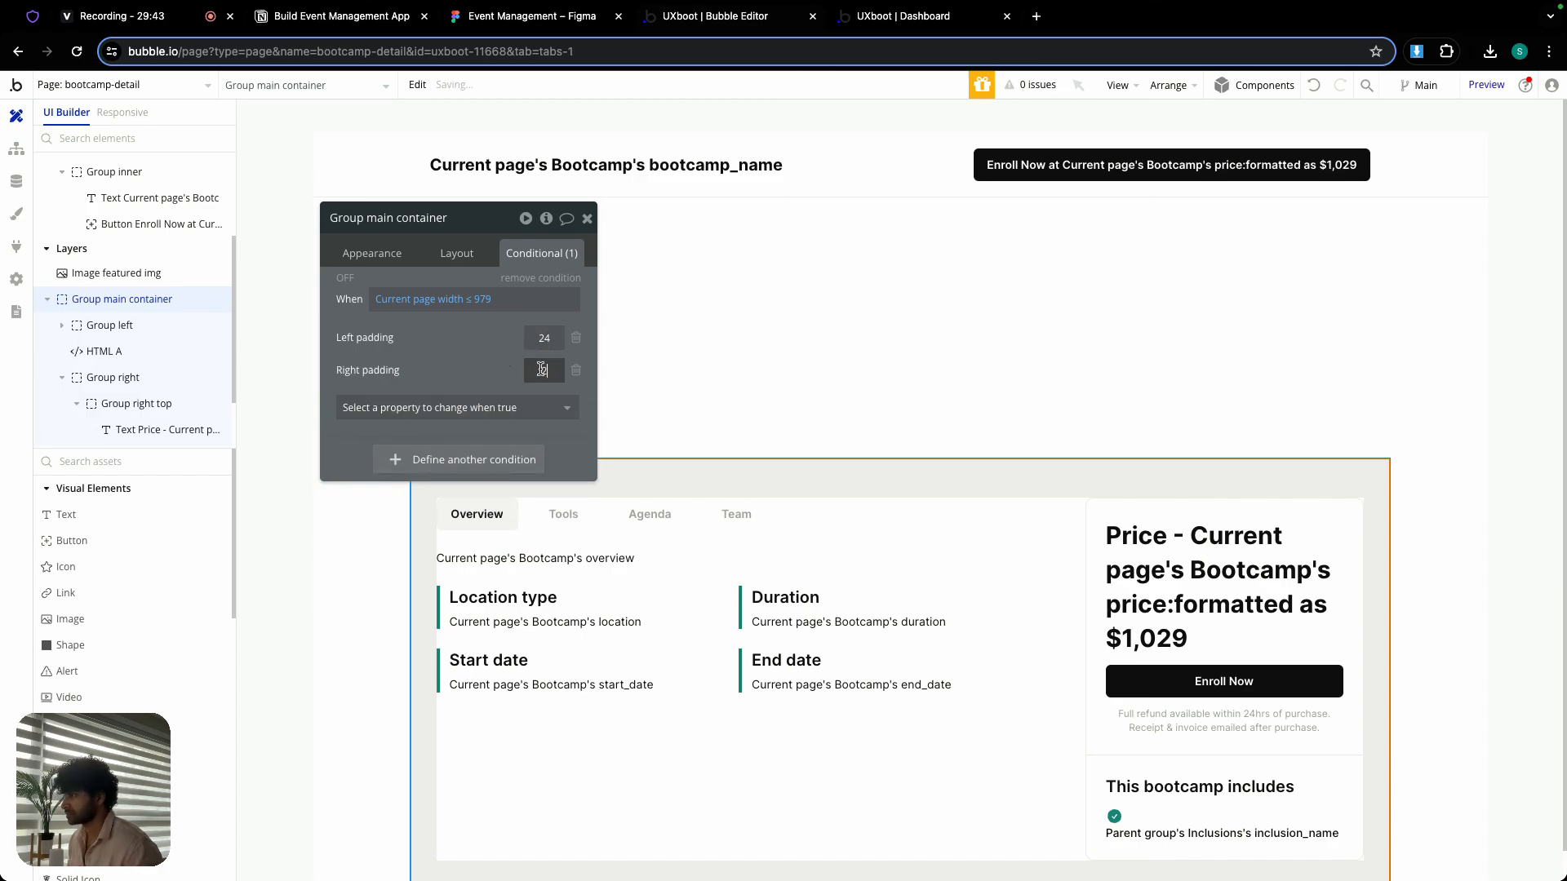
{"action": "left_click", "coordinate": [586, 222]}
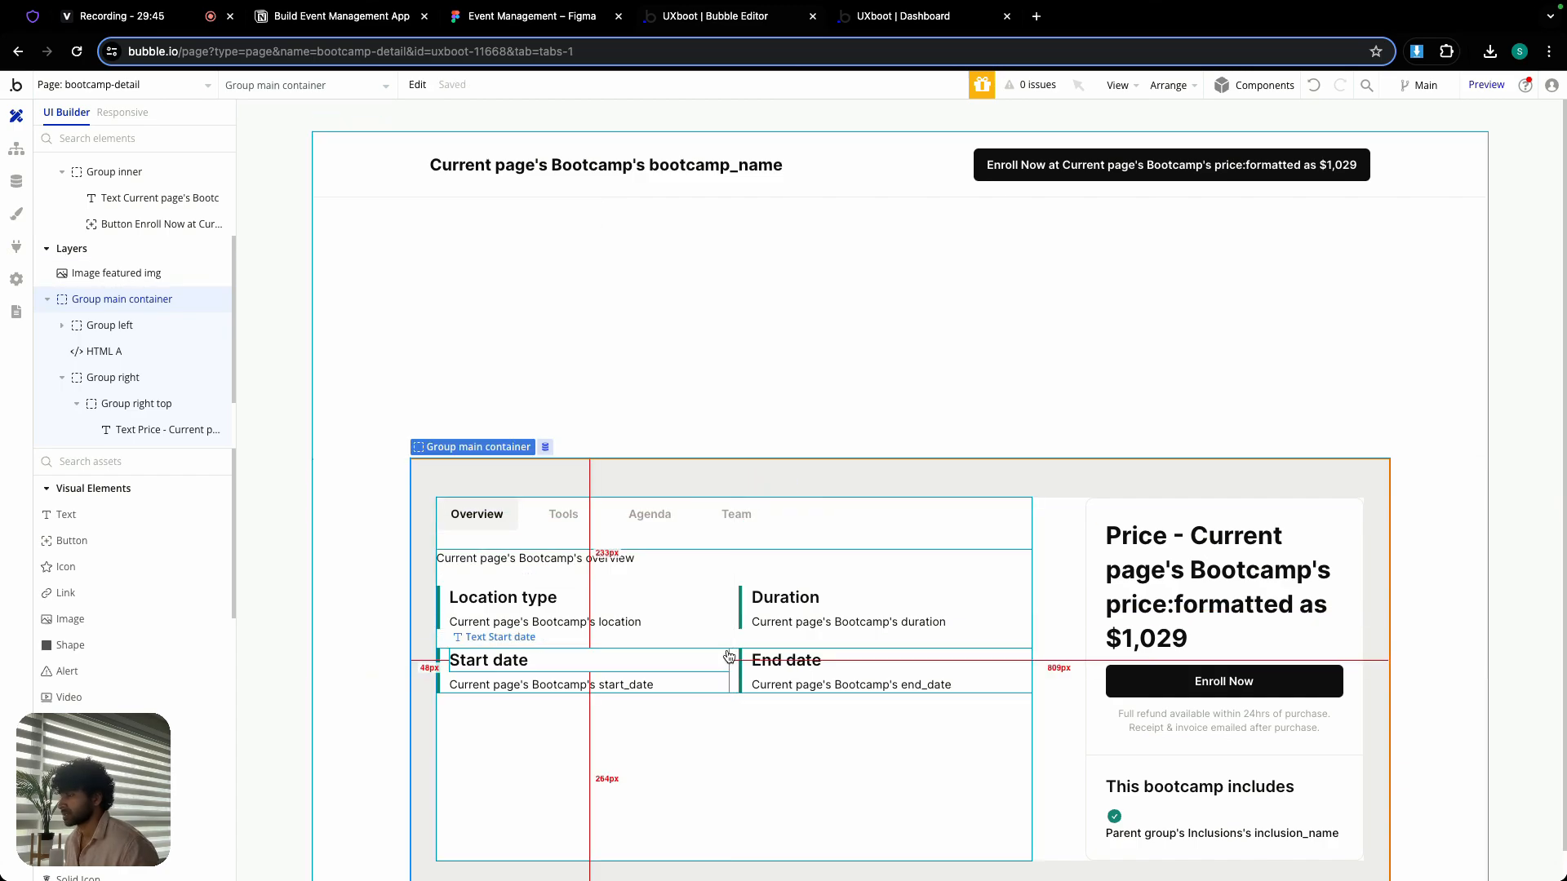
- Add a condition to Group left and paste the copied expression "Current page width ≤ 979" into it
{"action": "double_click", "coordinate": [660, 541]}
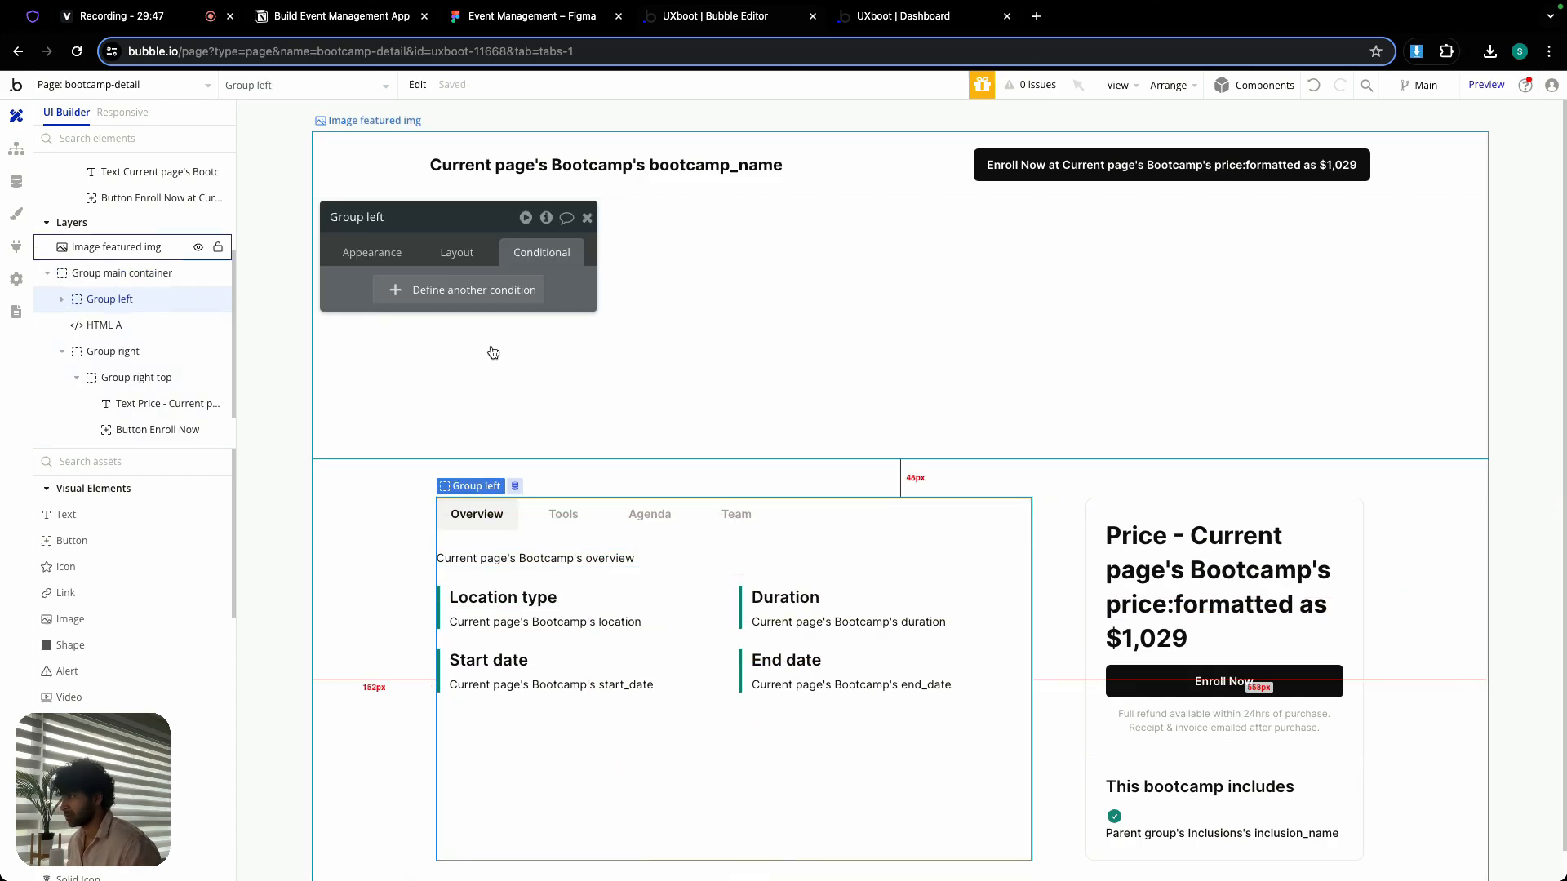
{"action": "left_click", "coordinate": [425, 290]}
{"action": "right_click", "coordinate": [392, 299]}
{"action": "left_click", "coordinate": [493, 270]}
- Make Group left's condition change its min width to 100%
{"action": "left_click", "coordinate": [457, 343]}
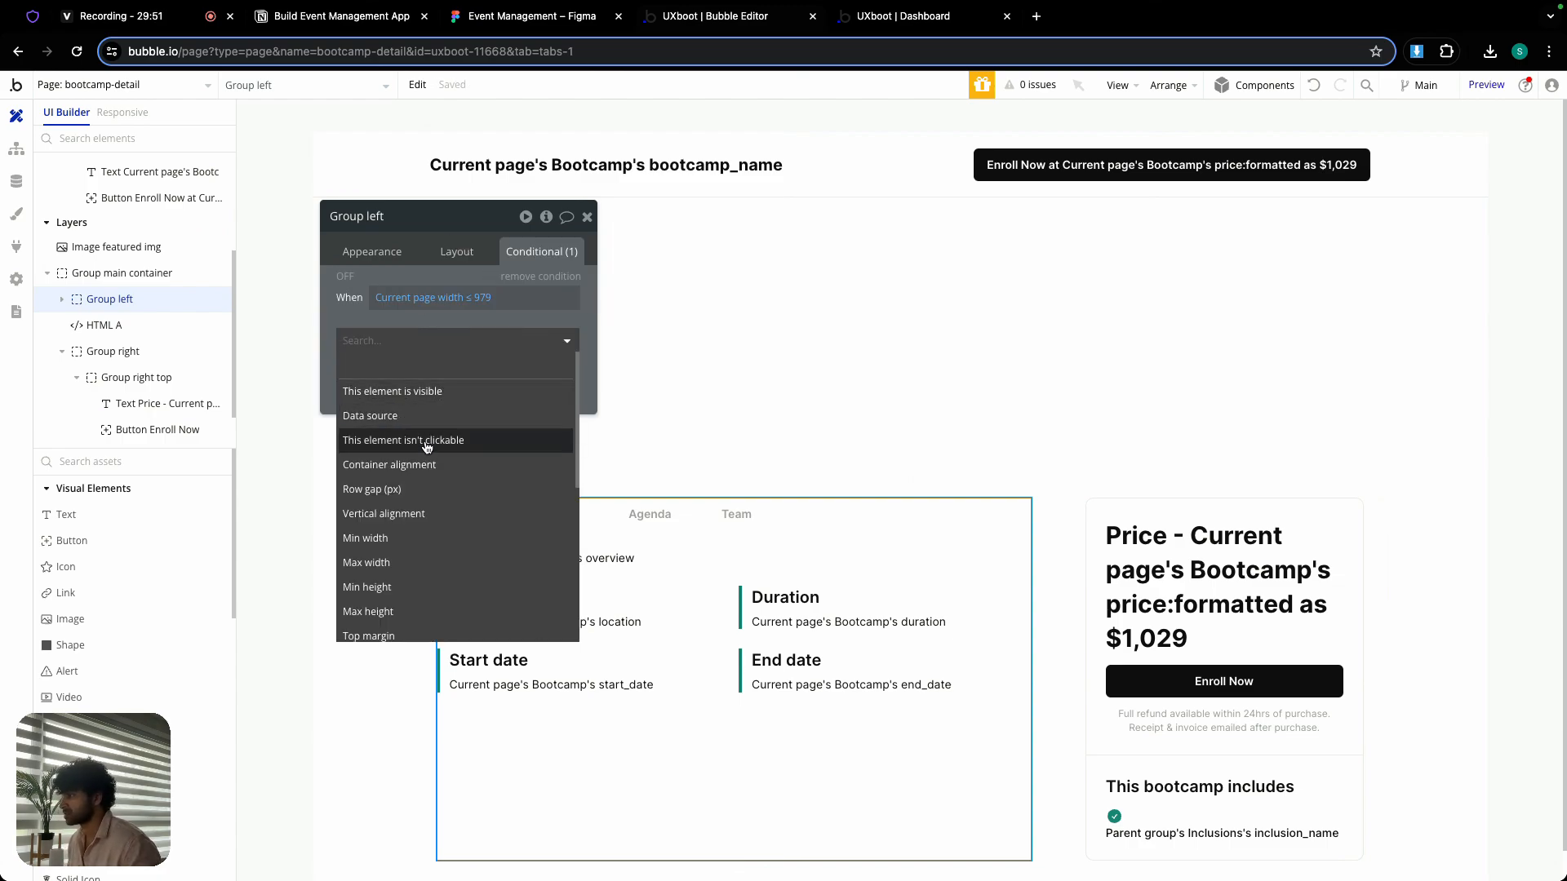
{"action": "left_click", "coordinate": [393, 539]}
{"action": "left_click", "coordinate": [524, 328]}
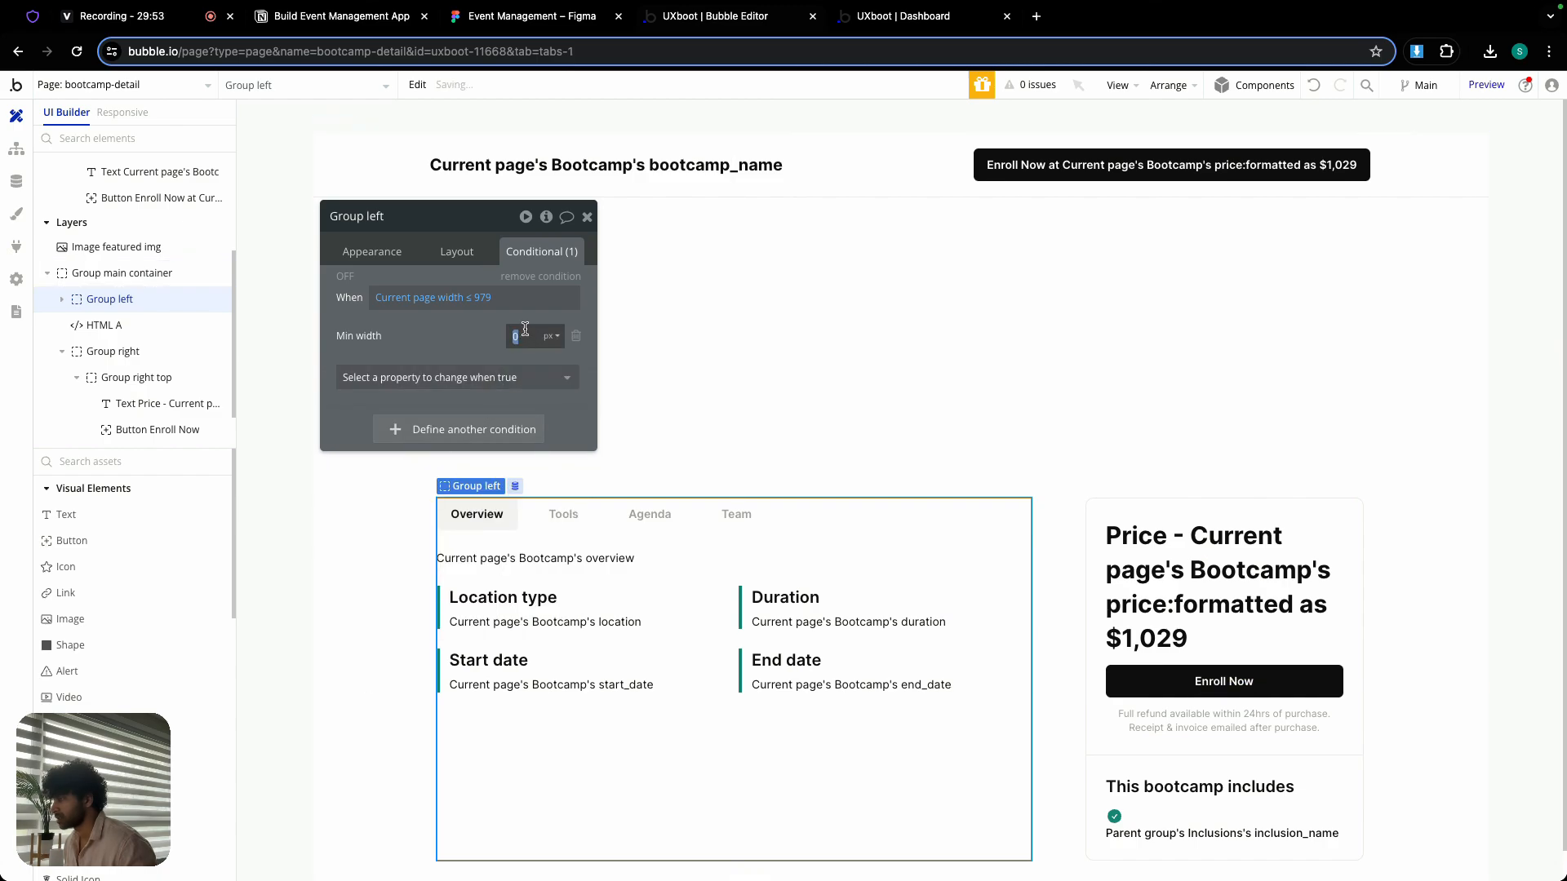
{"action": "type", "text": "100"}
{"action": "left_click", "coordinate": [551, 335]}
{"action": "left_click", "coordinate": [553, 384]}
{"action": "left_click", "coordinate": [588, 218]}
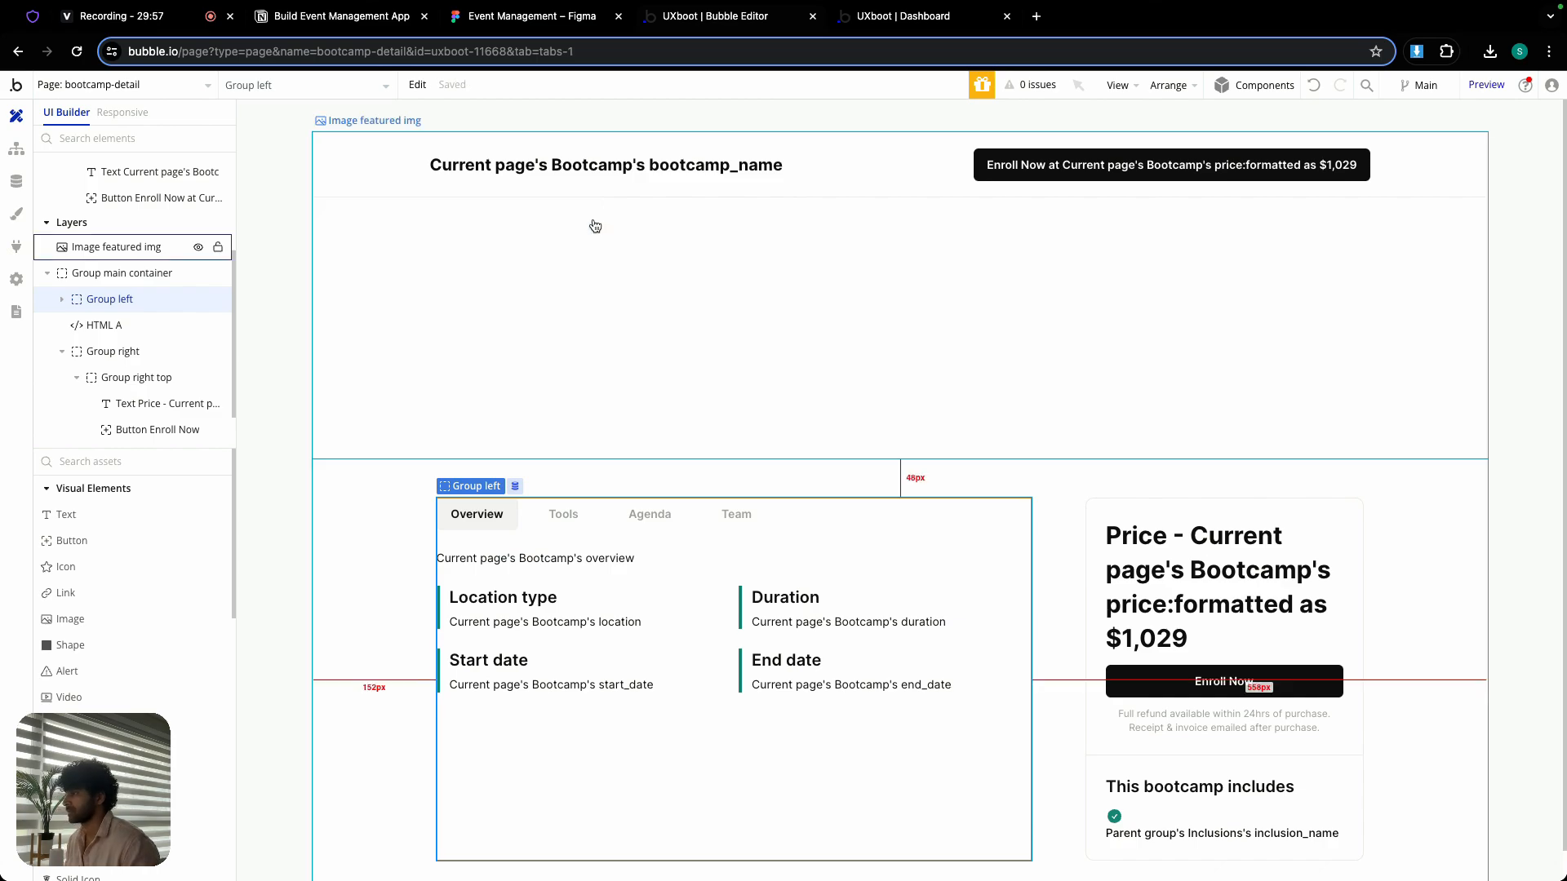
- Enable collapsing when hidden in the layout of Group right
{"action": "left_click", "coordinate": [62, 304]}
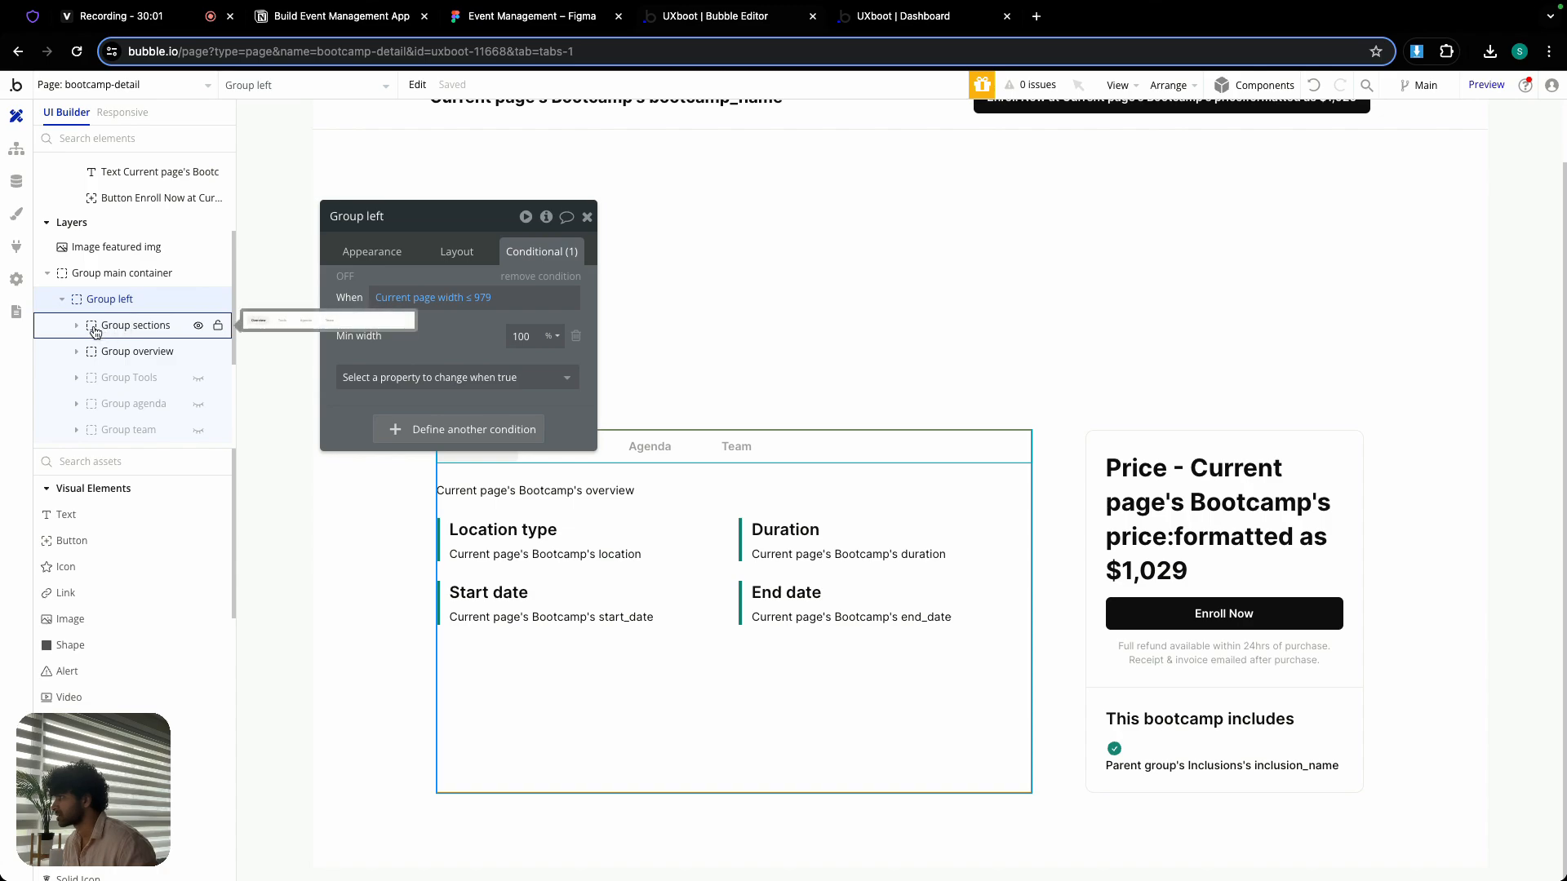
{"action": "scroll", "coordinate": [123, 330], "scroll_direction": "up", "scroll_amount": 2}
{"action": "scroll", "coordinate": [112, 341], "scroll_direction": "down", "scroll_amount": 5}
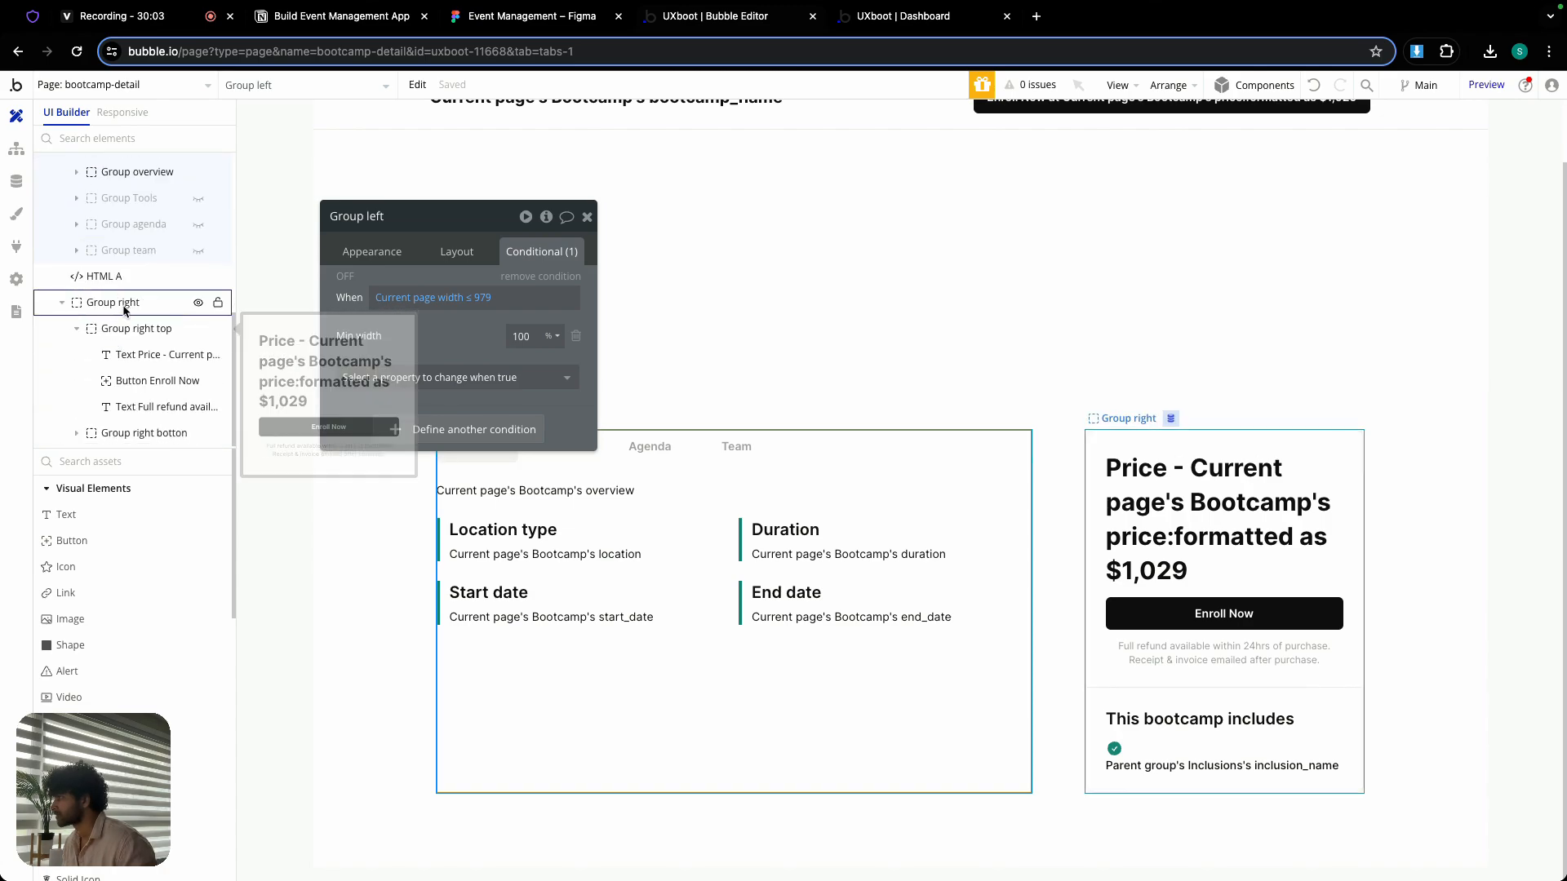
{"action": "left_click", "coordinate": [119, 304]}
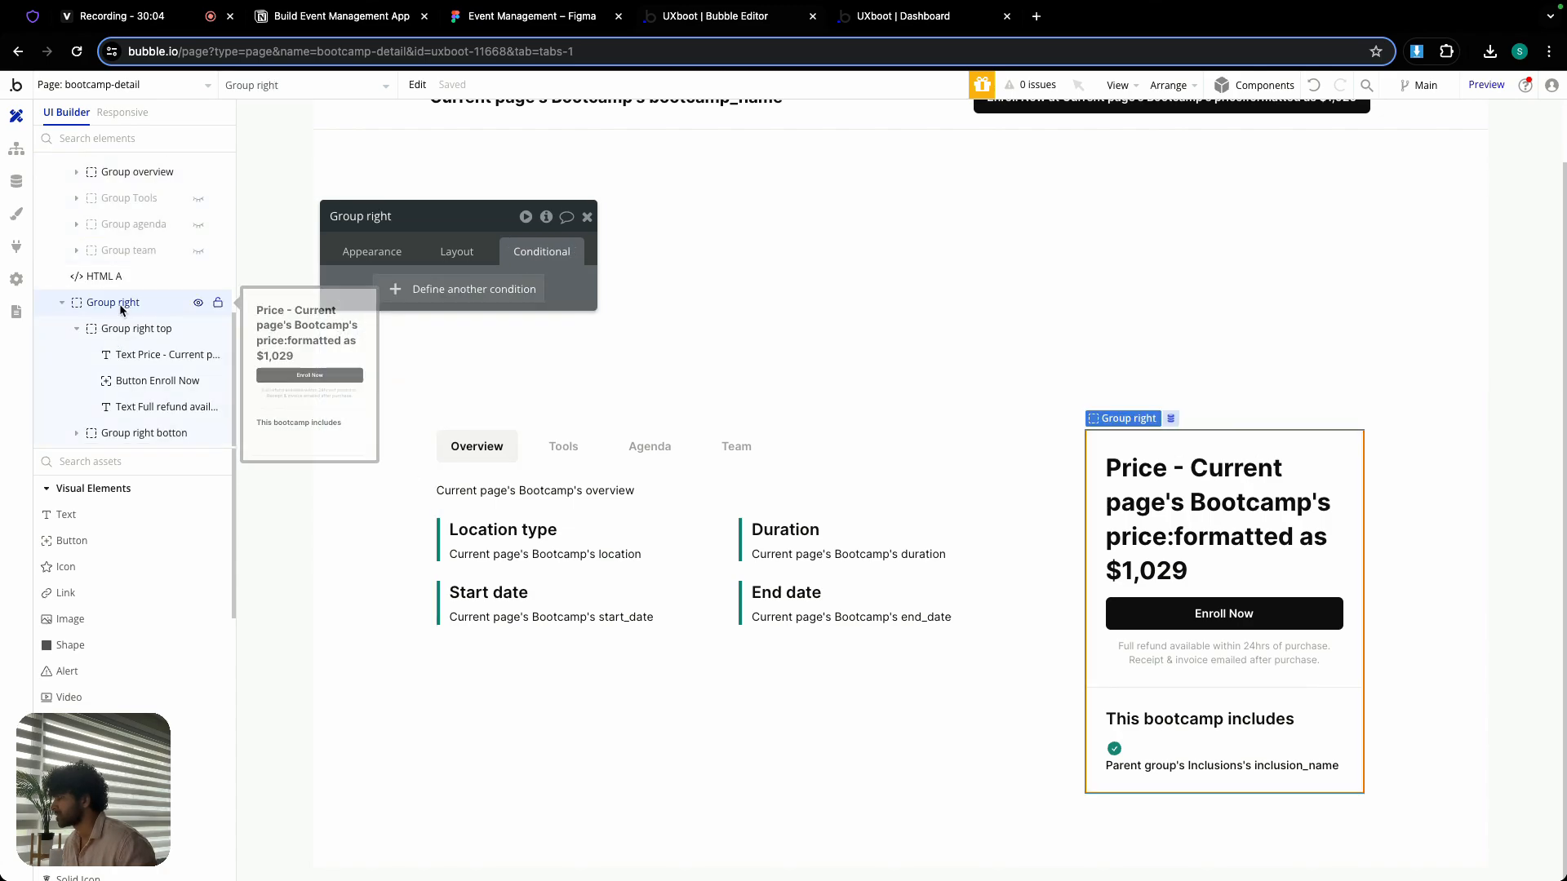
{"action": "left_click", "coordinate": [469, 253]}
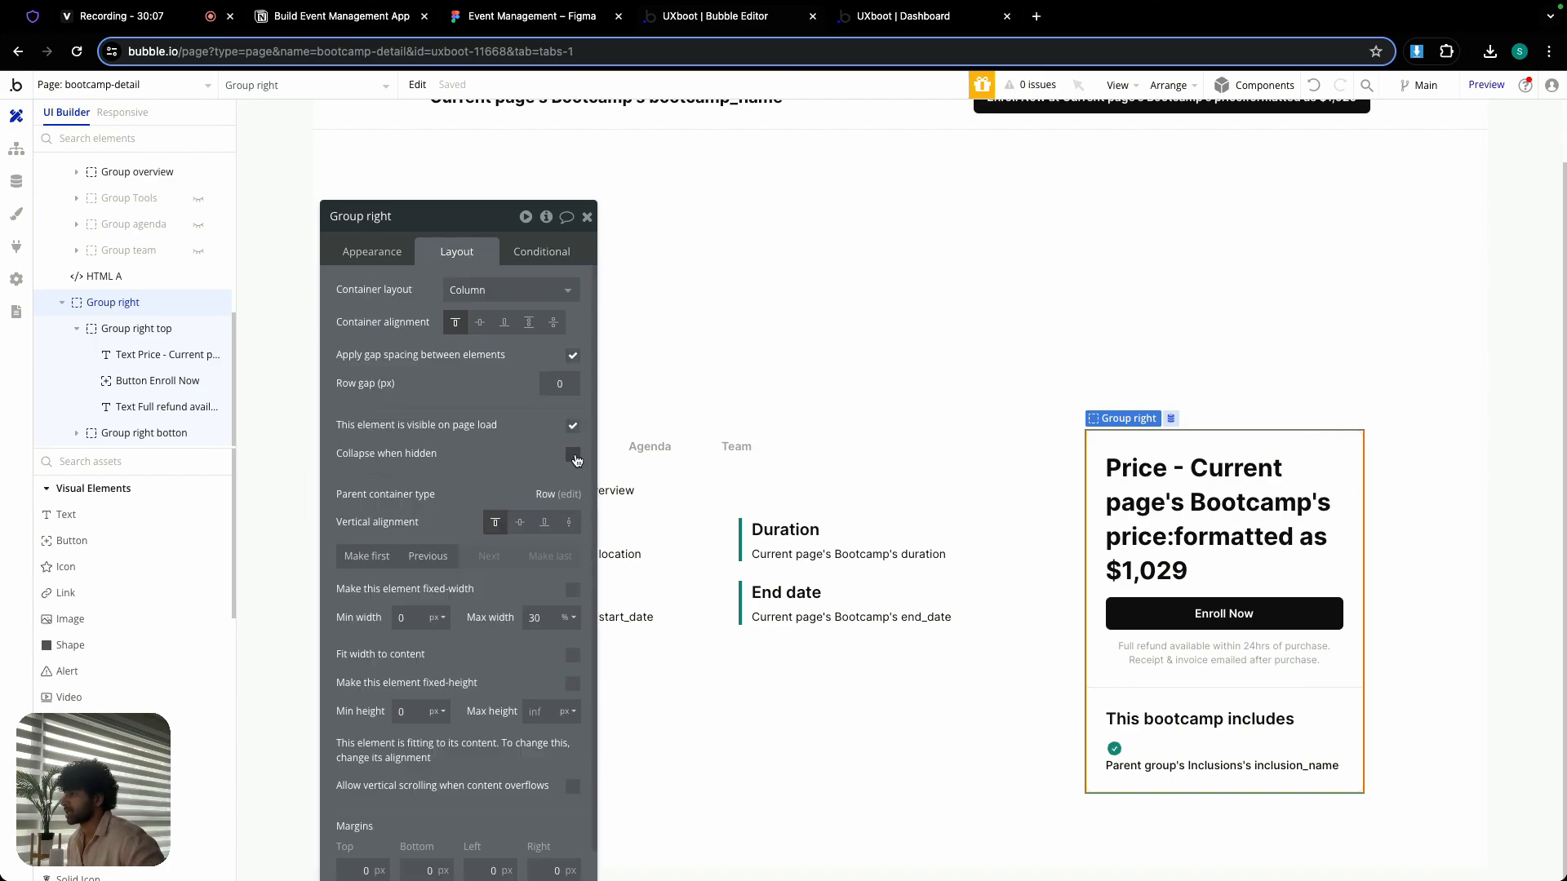
{"action": "left_click", "coordinate": [575, 457]}
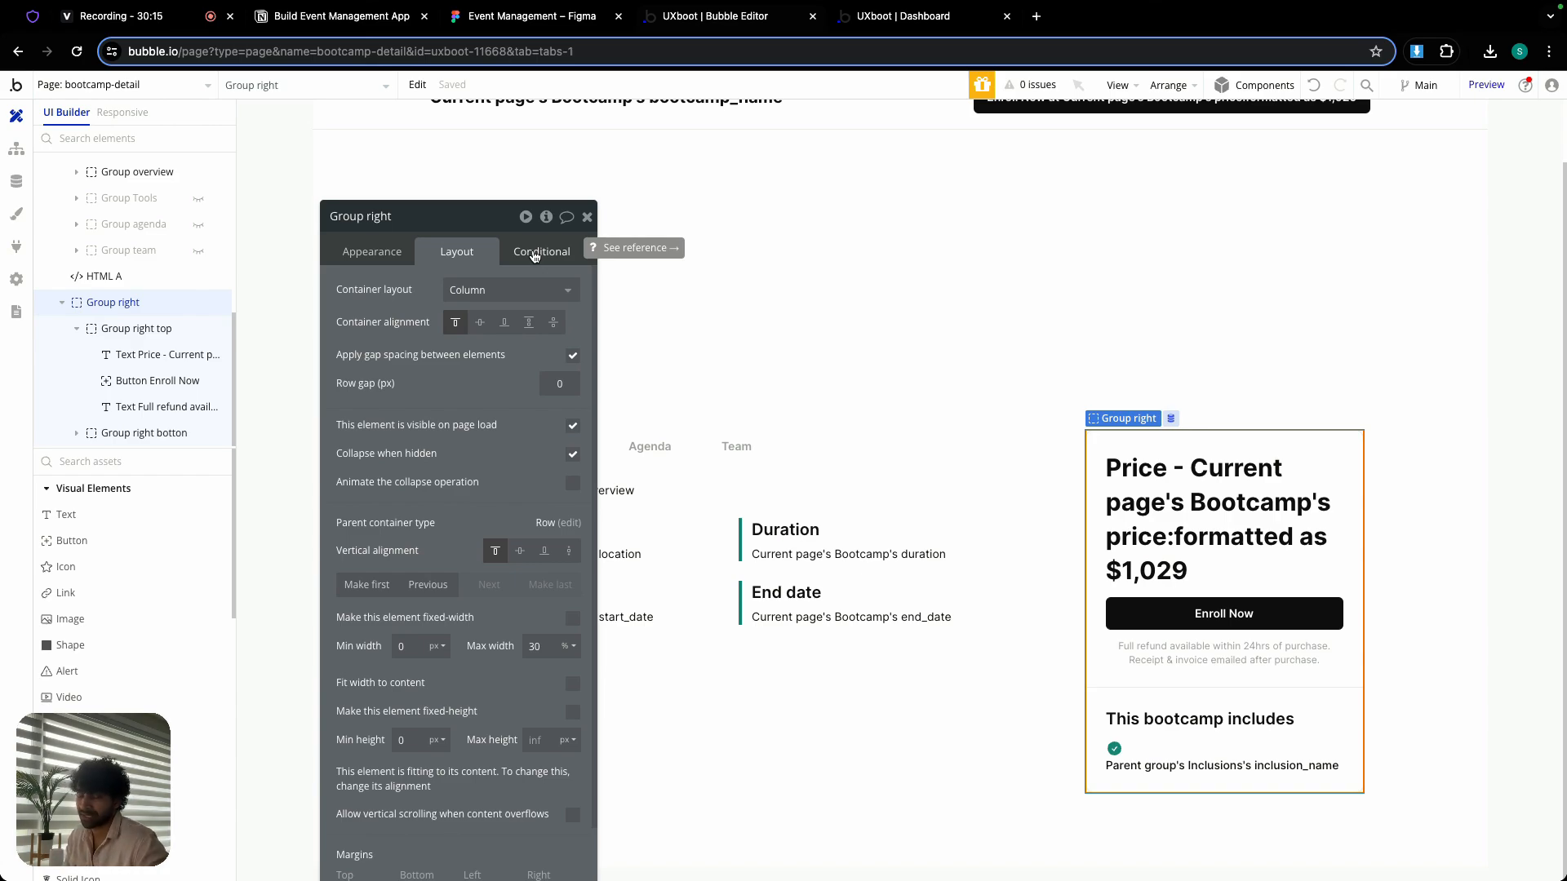
- Add a condition to Group right and paste the copied expression "Current page width ≤ 979" into it
{"action": "left_click", "coordinate": [534, 255]}
{"action": "left_click", "coordinate": [494, 299]}
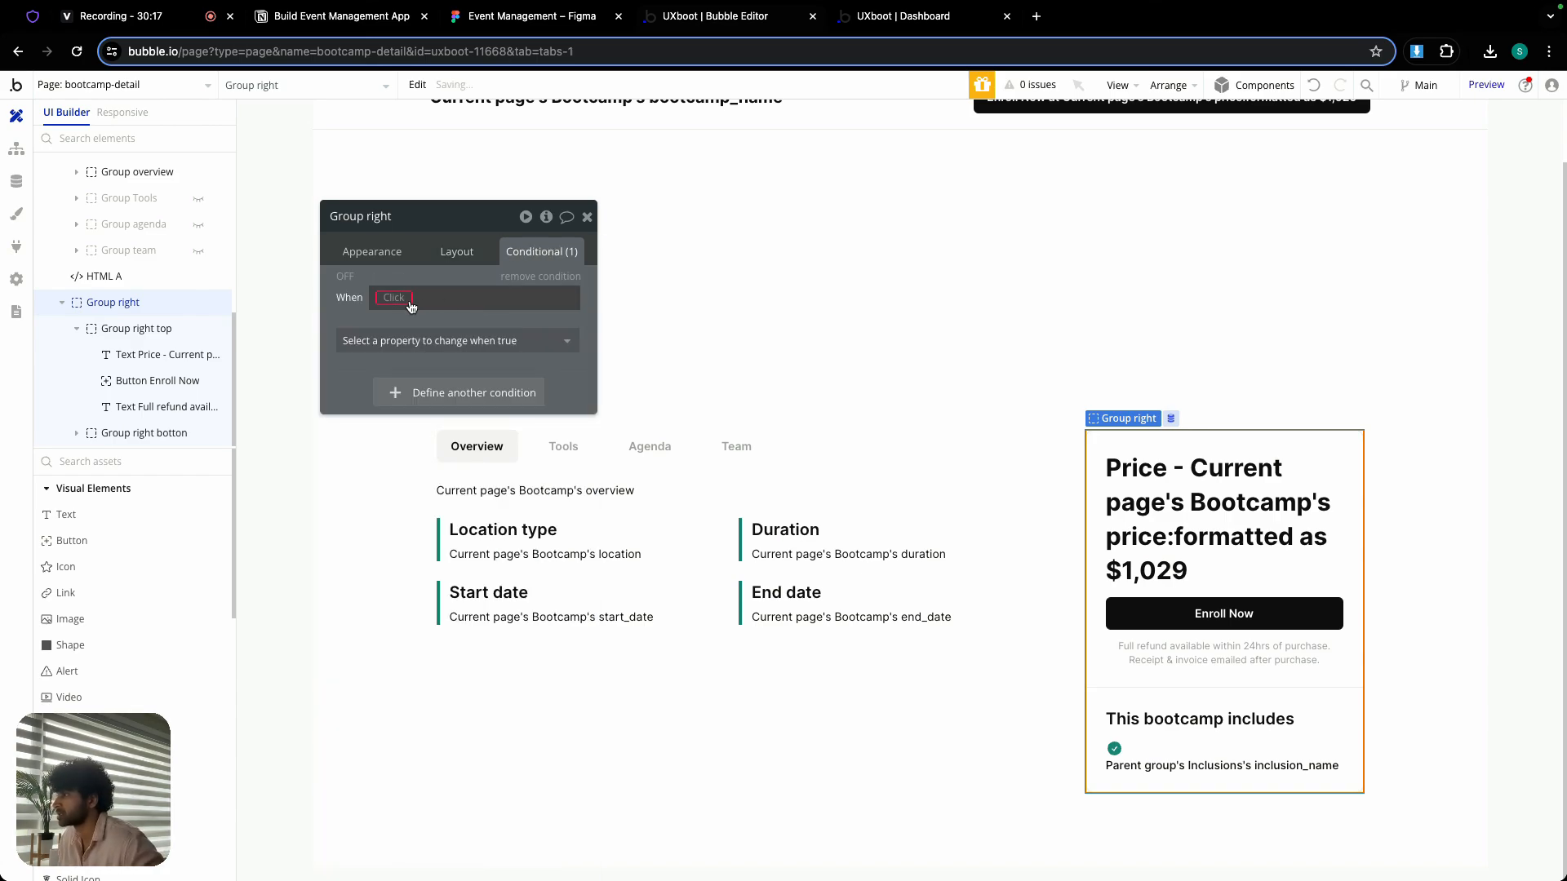
{"action": "right_click", "coordinate": [493, 300]}
{"action": "left_click", "coordinate": [519, 279]}
- Make Group right's page-width condition turn off its visibility, and close the group's properties
{"action": "left_click", "coordinate": [489, 340]}
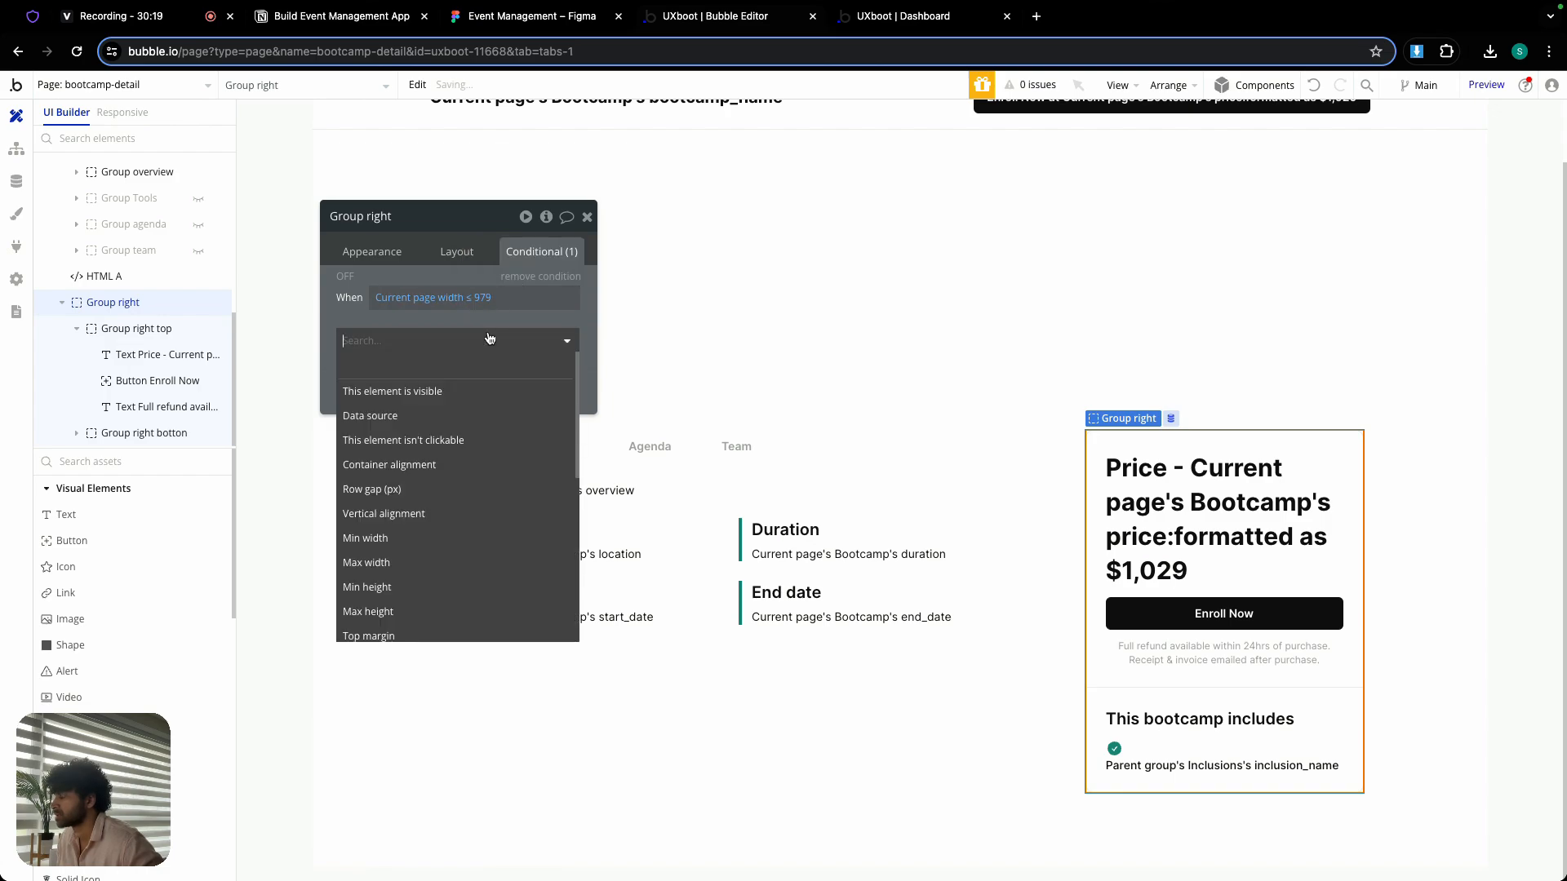
{"action": "left_click", "coordinate": [440, 366]}
{"action": "left_click", "coordinate": [549, 338]}
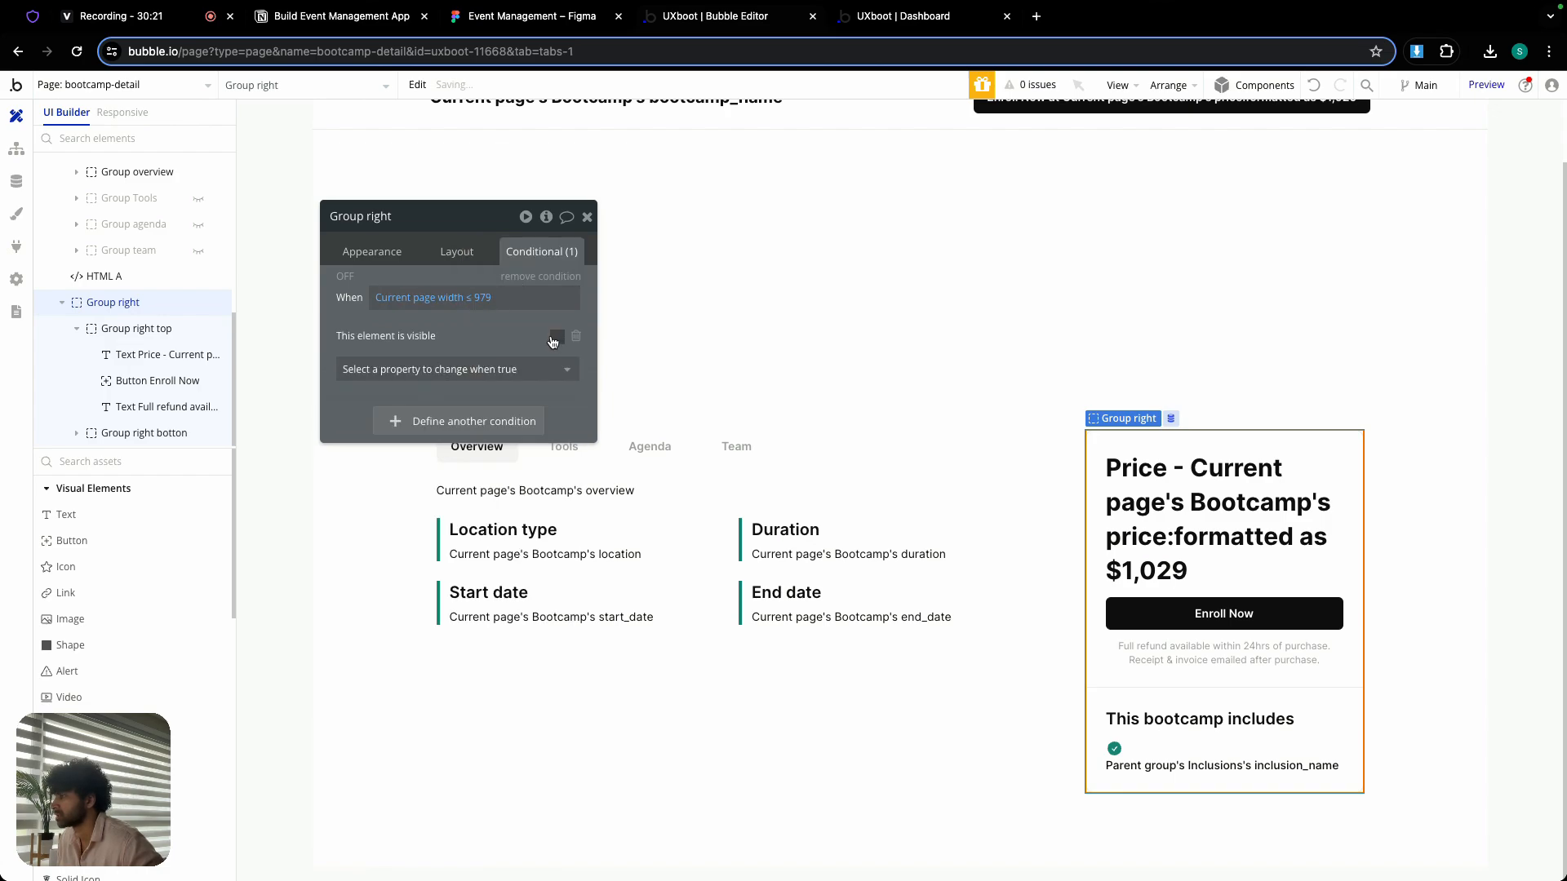
{"action": "left_click", "coordinate": [466, 255]}
{"action": "left_click", "coordinate": [585, 218]}
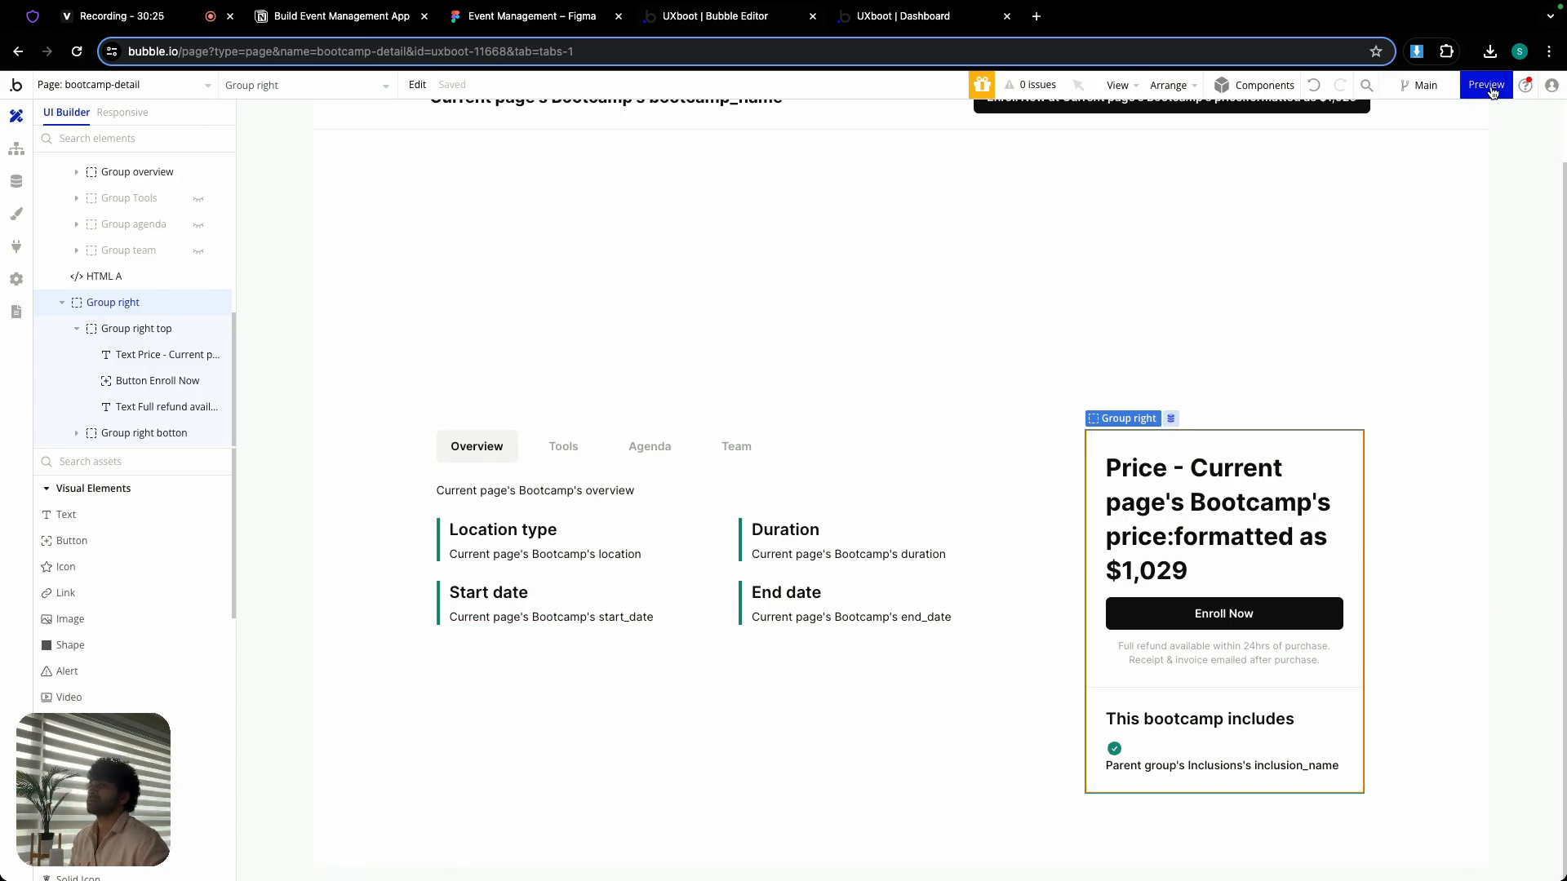
- Switch to the app preview, reload it, and open the uxboot page through its address
{"action": "mouse_move", "coordinate": [1495, 92]}
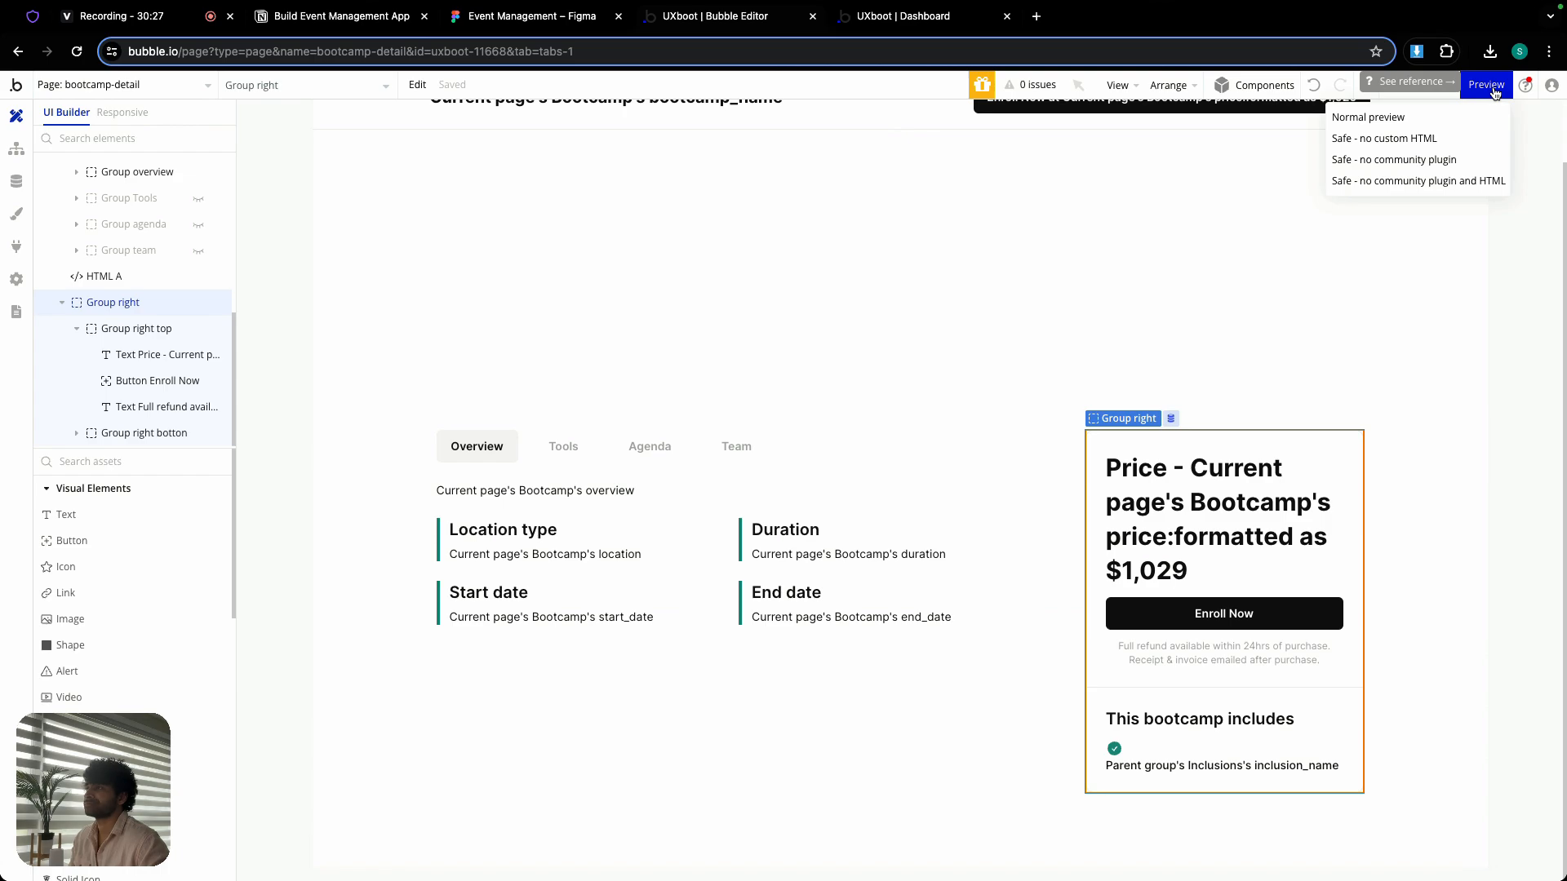
{"action": "left_click", "coordinate": [946, 20]}
{"action": "key", "text": "super+r"}
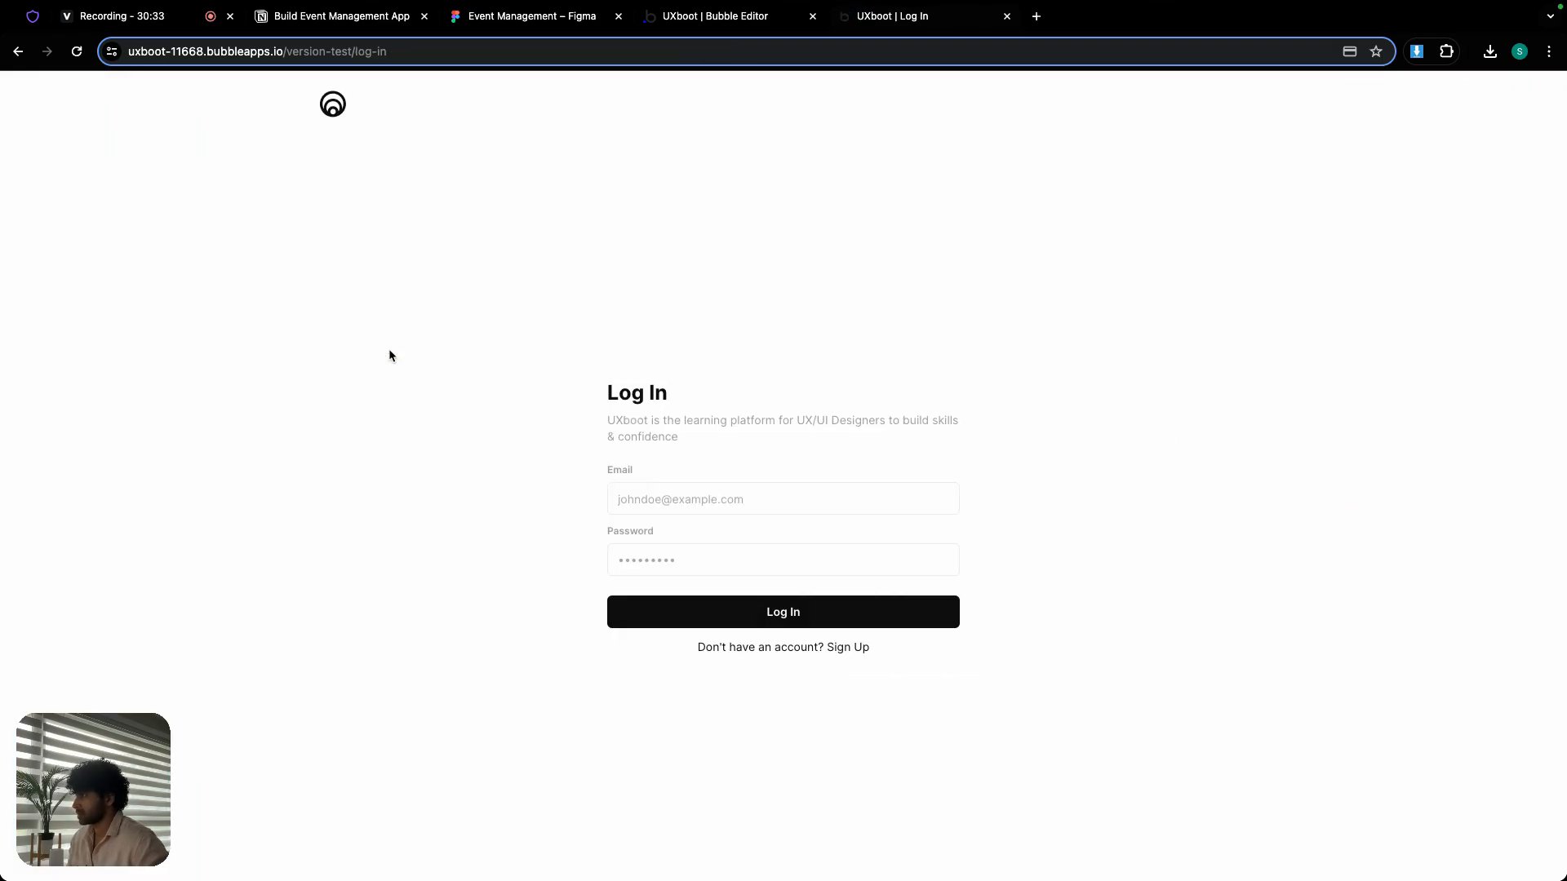
{"action": "left_click", "coordinate": [441, 55]}
{"action": "key", "text": "BackSpace"}
{"action": "key", "text": "BackSpace"}
{"action": "key", "text": "BackSpace"}
{"action": "key", "text": "BackSpace"}
{"action": "key", "text": "BackSpace"}
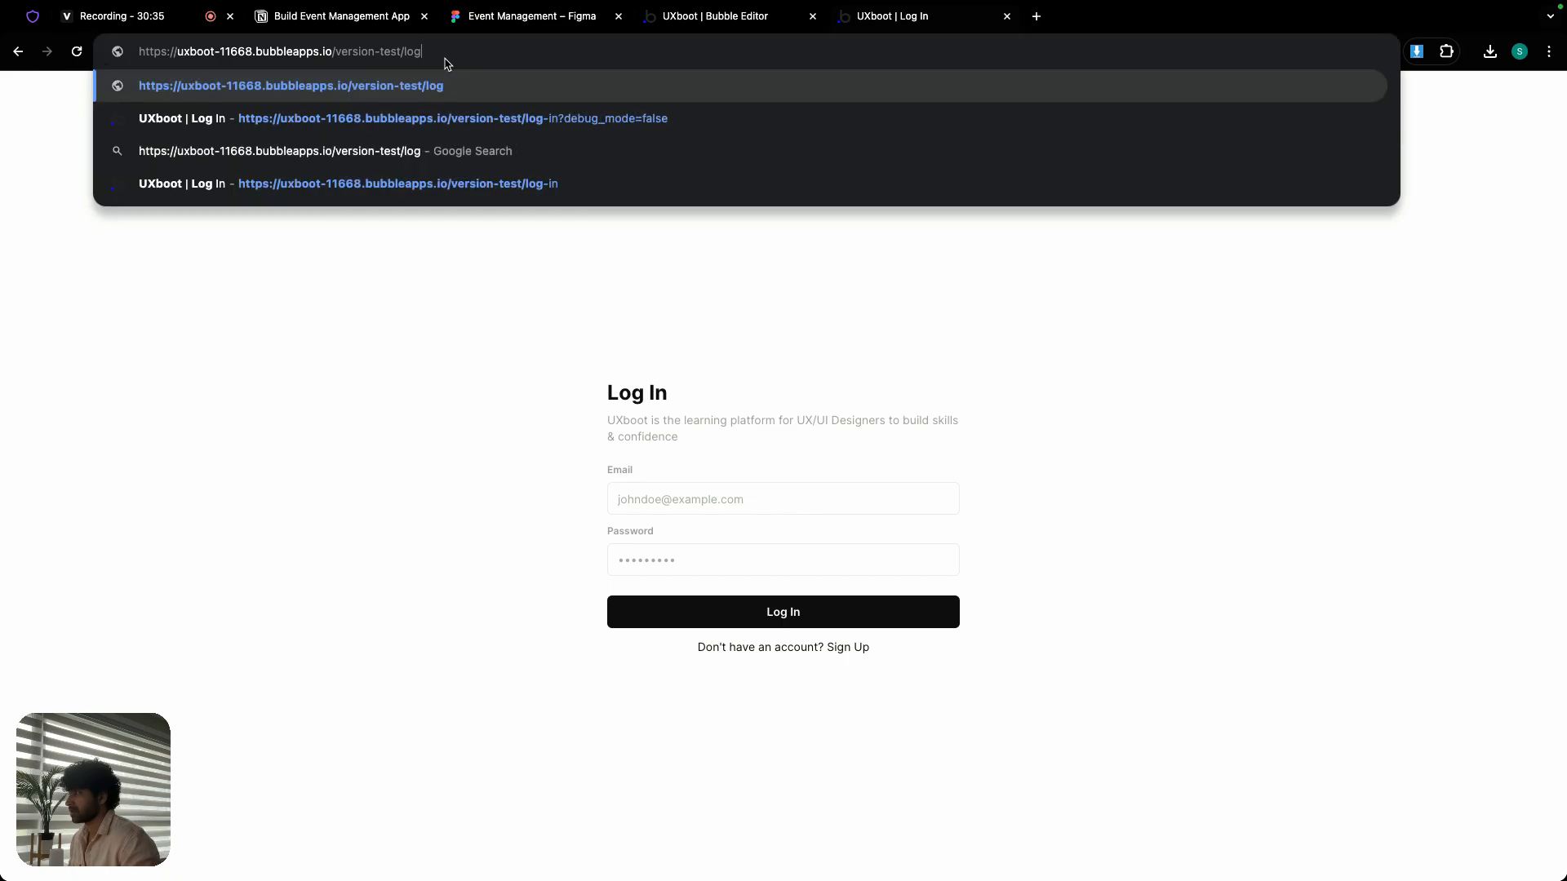
{"action": "key", "text": "BackSpace"}
{"action": "type", "text": "uxboot"}
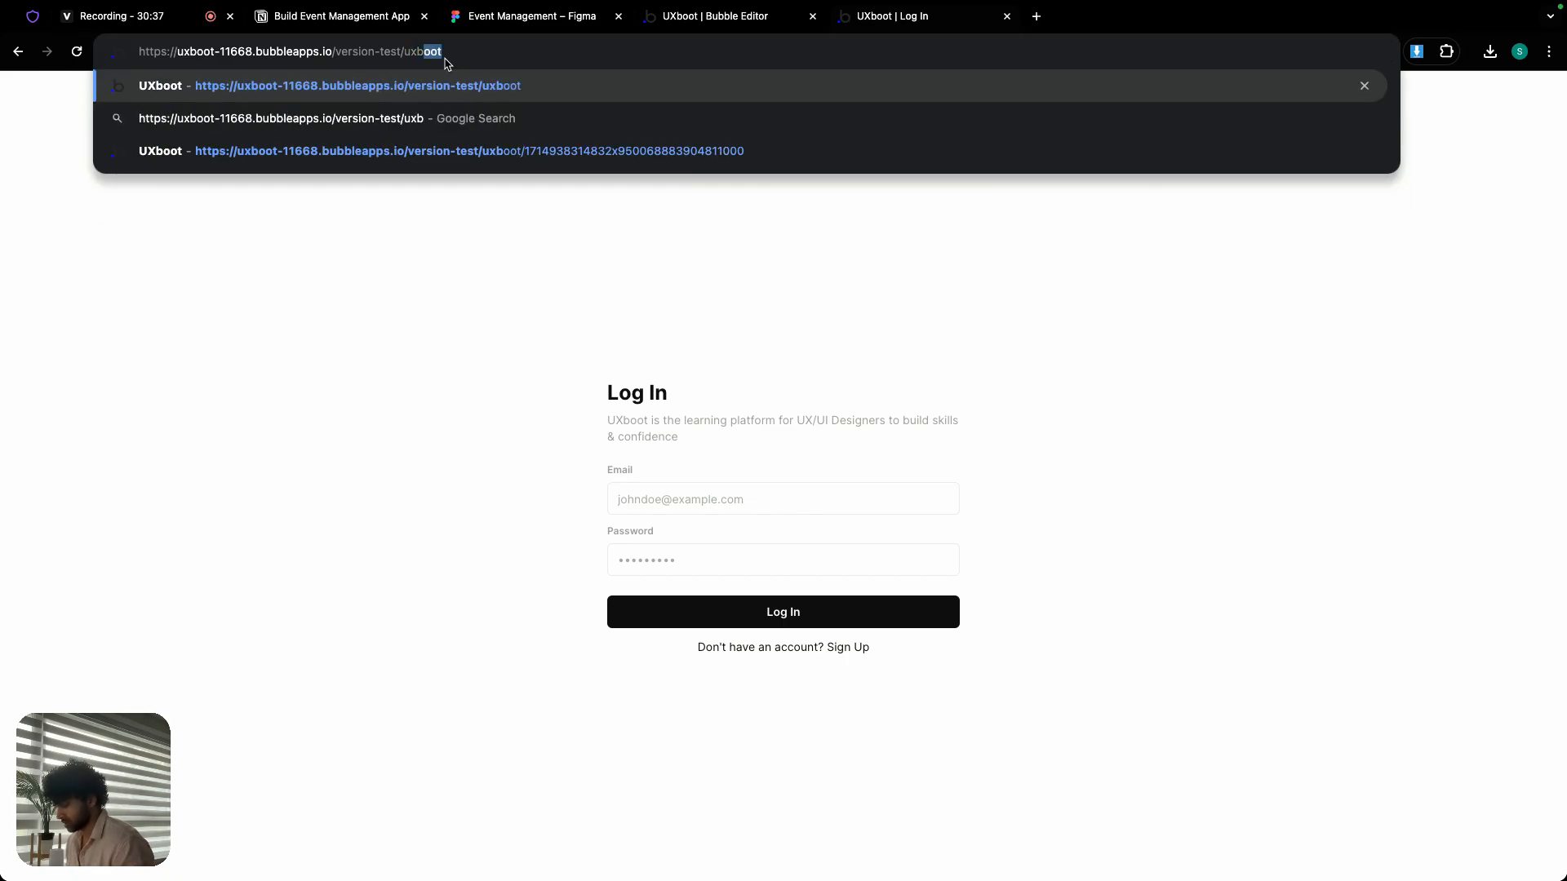
{"action": "key", "text": "Return"}
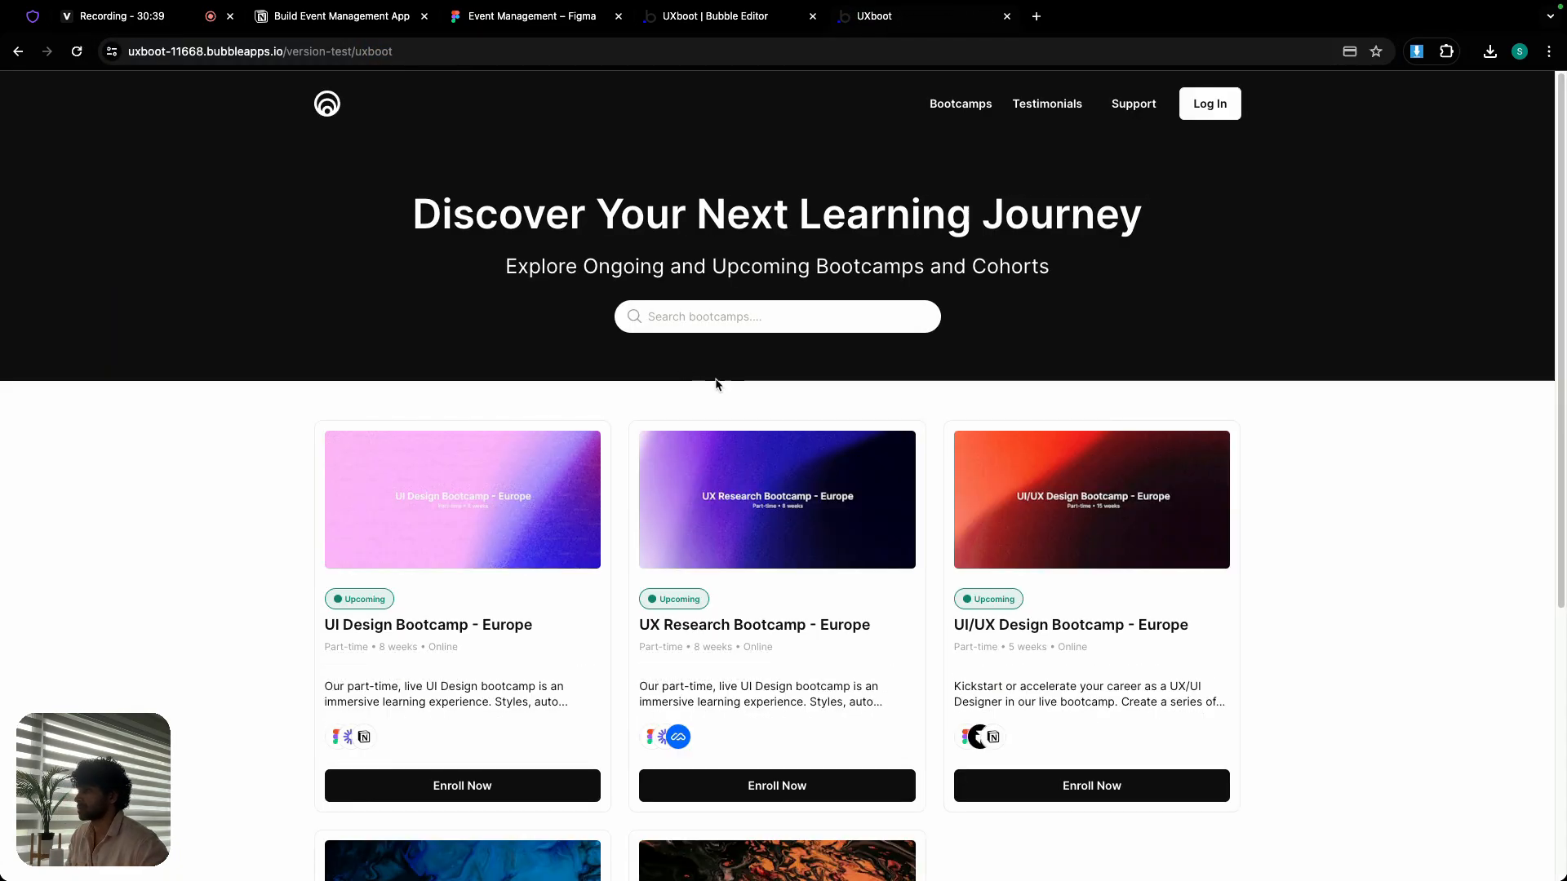
- Open the UI/UX Design Bootcamp - Europe detail page and dismiss its login popup
{"action": "scroll", "coordinate": [718, 388], "scroll_direction": "down", "scroll_amount": 2}
{"action": "left_click", "coordinate": [1086, 653]}
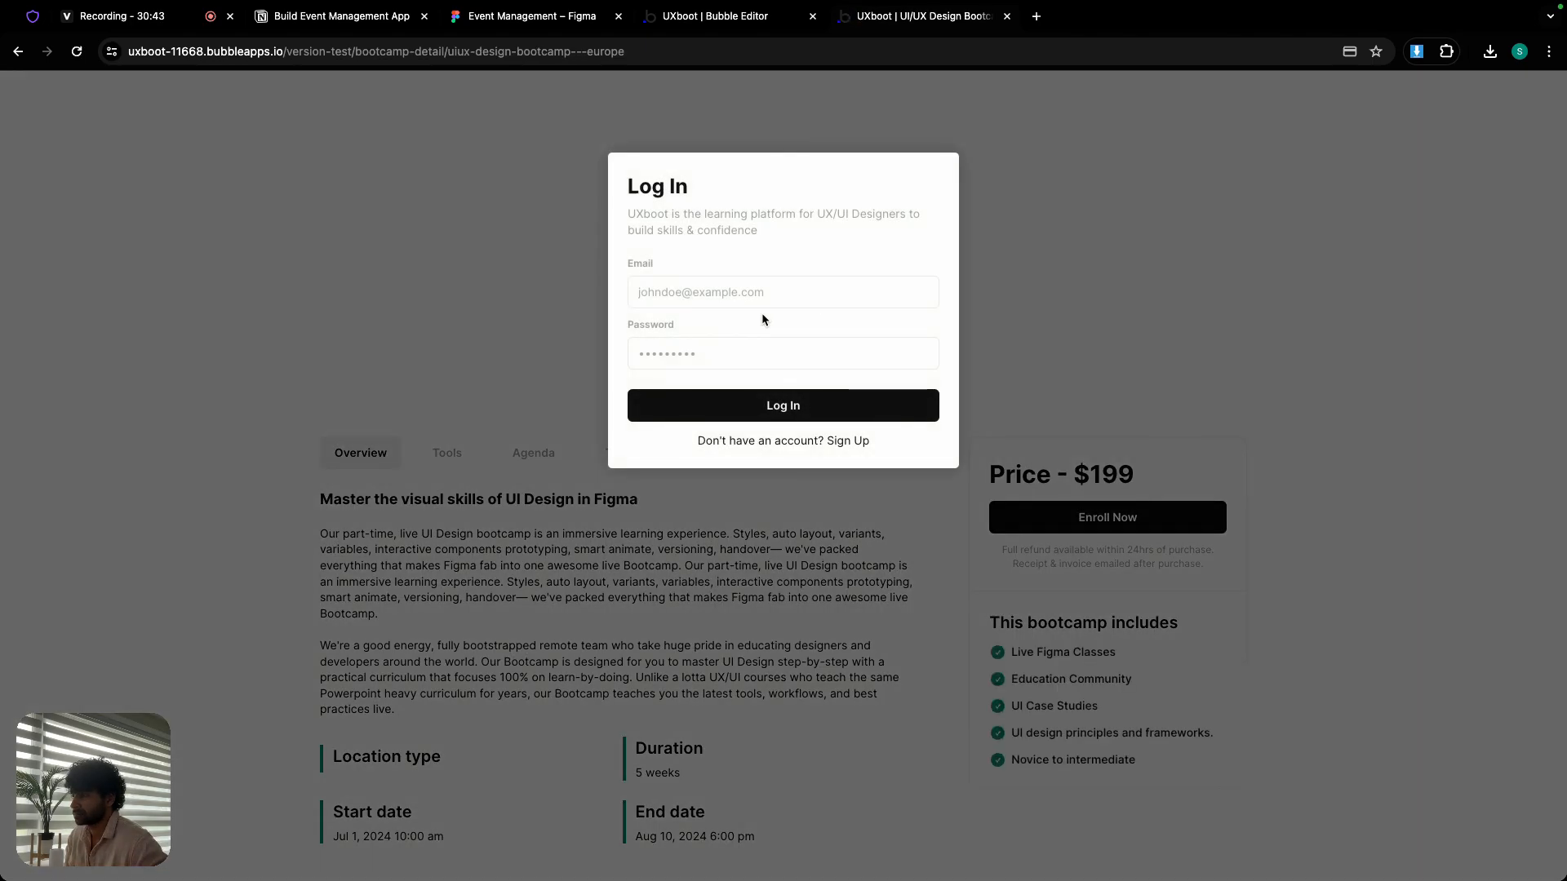
{"action": "left_click", "coordinate": [1135, 281]}
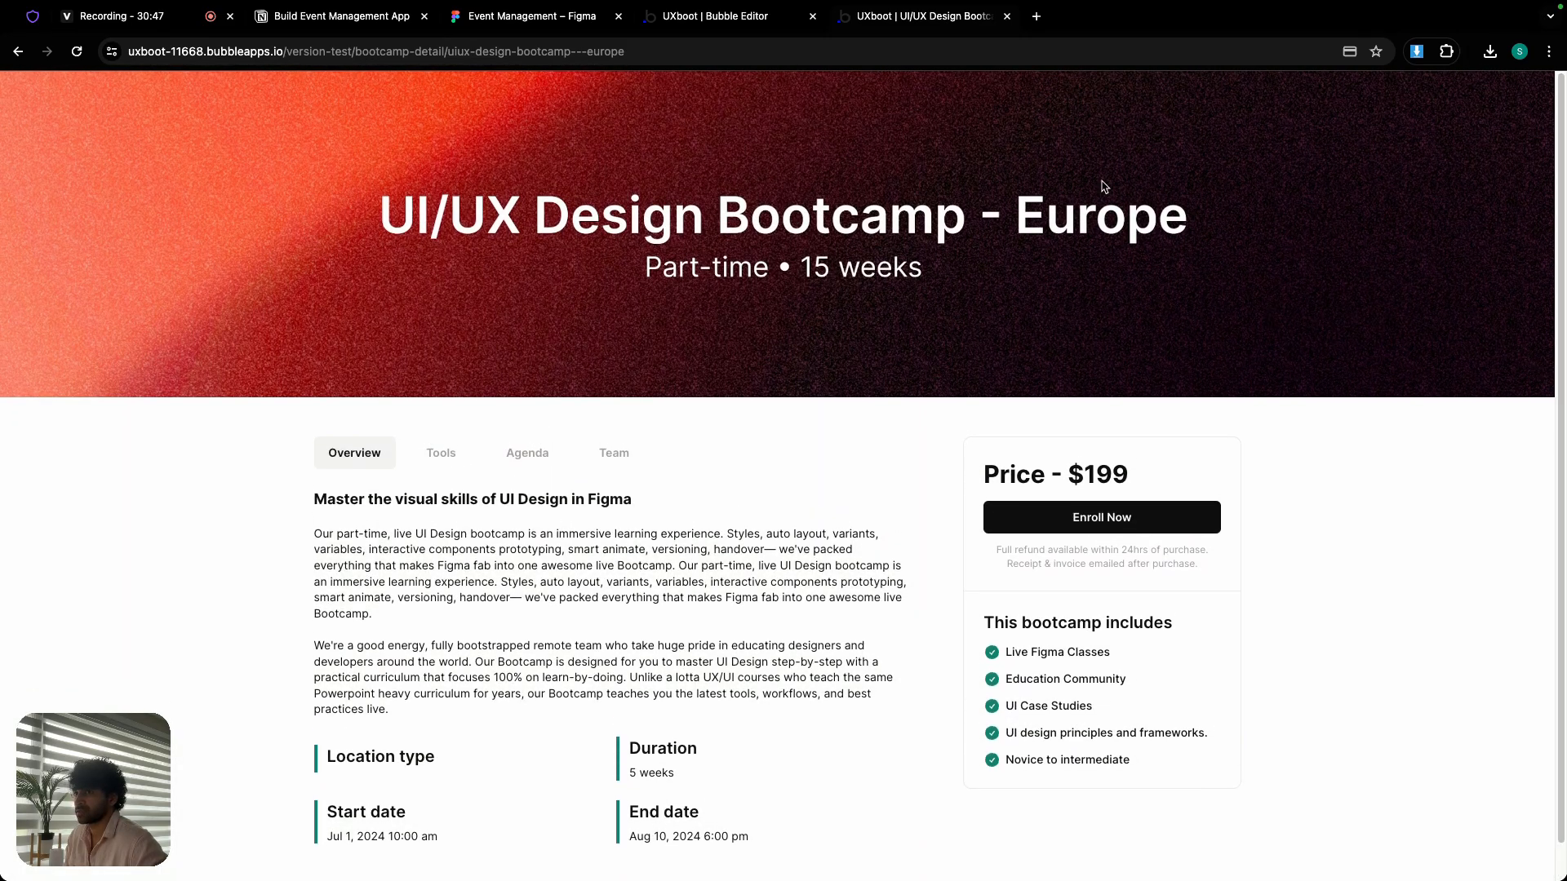
- Take the browser out of full screen and narrow it to phone width to check the bootcamp detail page
{"action": "left_click", "coordinate": [57, 37]}
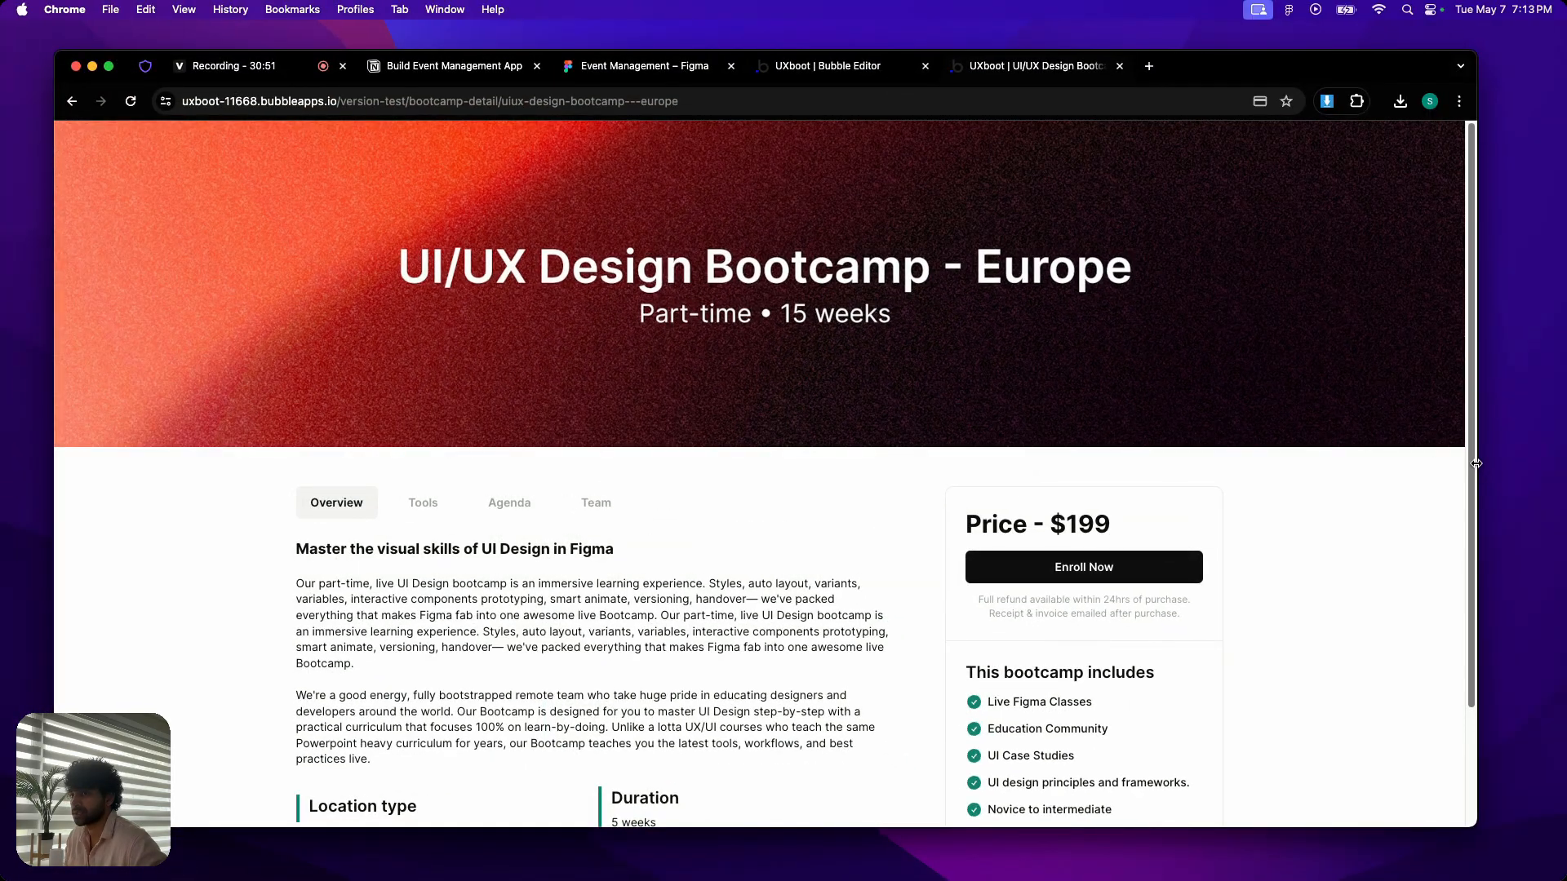
{"action": "left_click_drag", "start_coordinate": [1476, 464], "coordinate": [1302, 451]}
{"action": "left_click_drag", "start_coordinate": [1417, 424], "coordinate": [421, 302]}
{"action": "scroll", "coordinate": [290, 352], "scroll_direction": "down", "scroll_amount": 5}
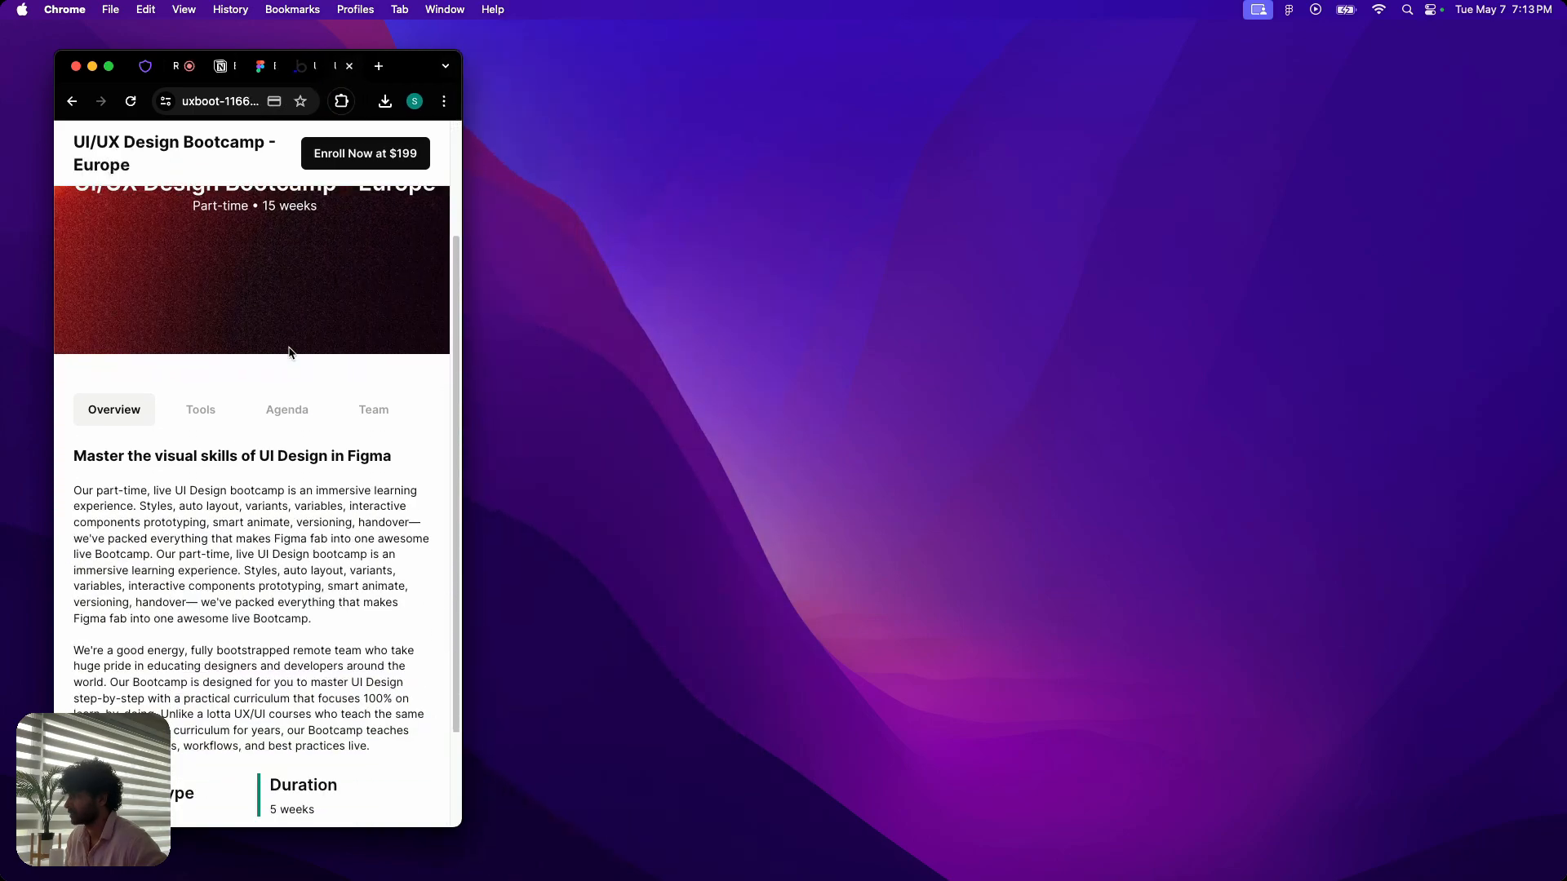
{"action": "scroll", "coordinate": [290, 353], "scroll_direction": "up", "scroll_amount": 5}
{"action": "scroll", "coordinate": [290, 353], "scroll_direction": "down", "scroll_amount": 5}
- Check the layout of the Tools, Agenda and Team sections at phone width, dismissing the login popup whenever it appears
{"action": "left_click", "coordinate": [209, 284]}
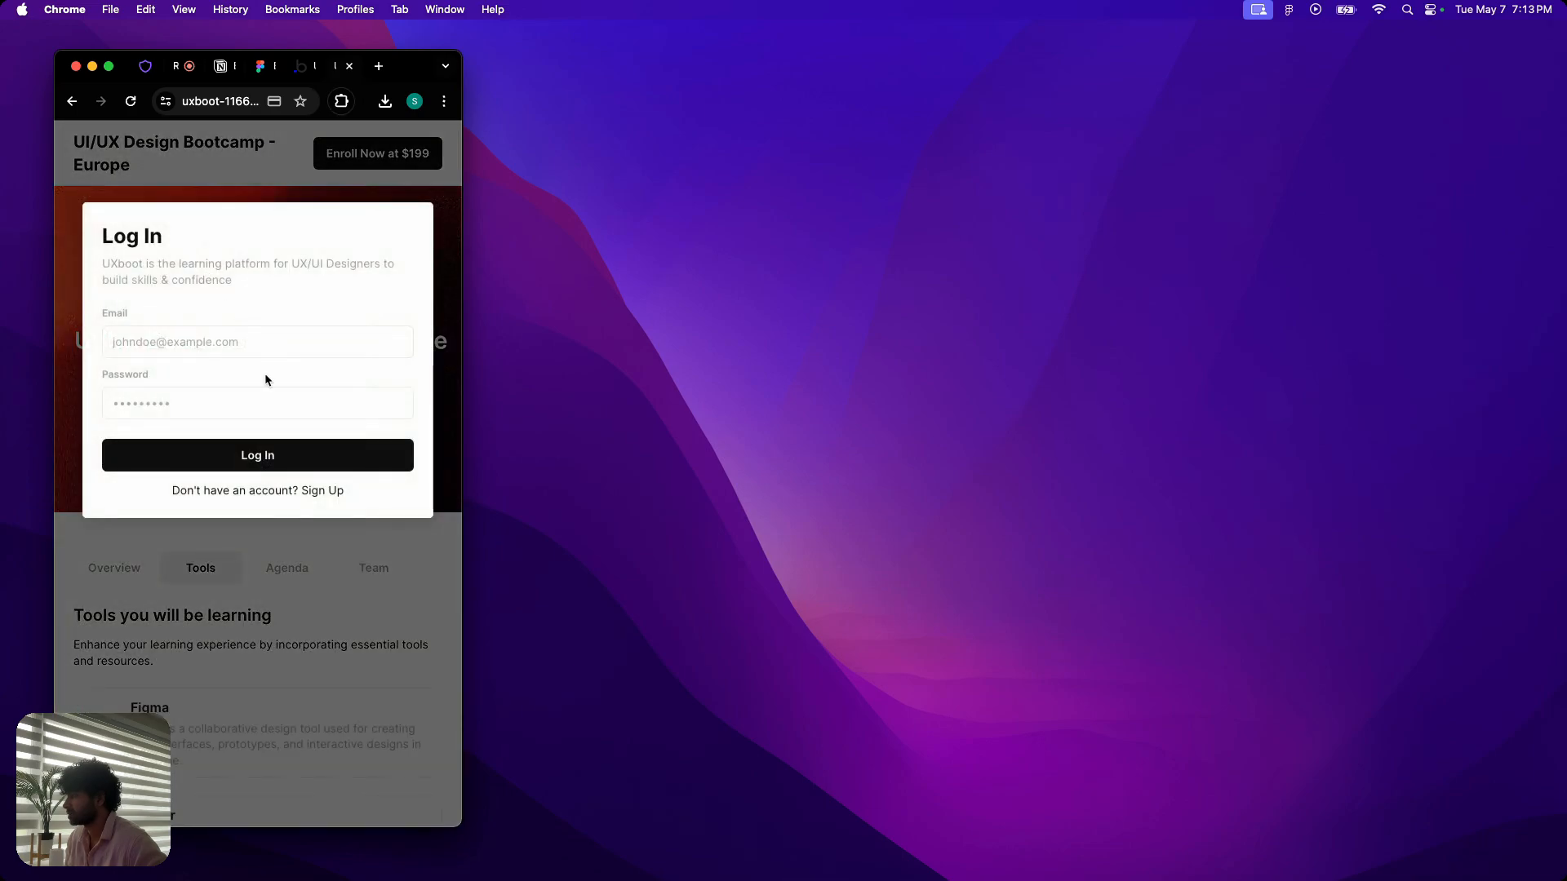
{"action": "left_click", "coordinate": [274, 565]}
{"action": "scroll", "coordinate": [269, 511], "scroll_direction": "down", "scroll_amount": 3}
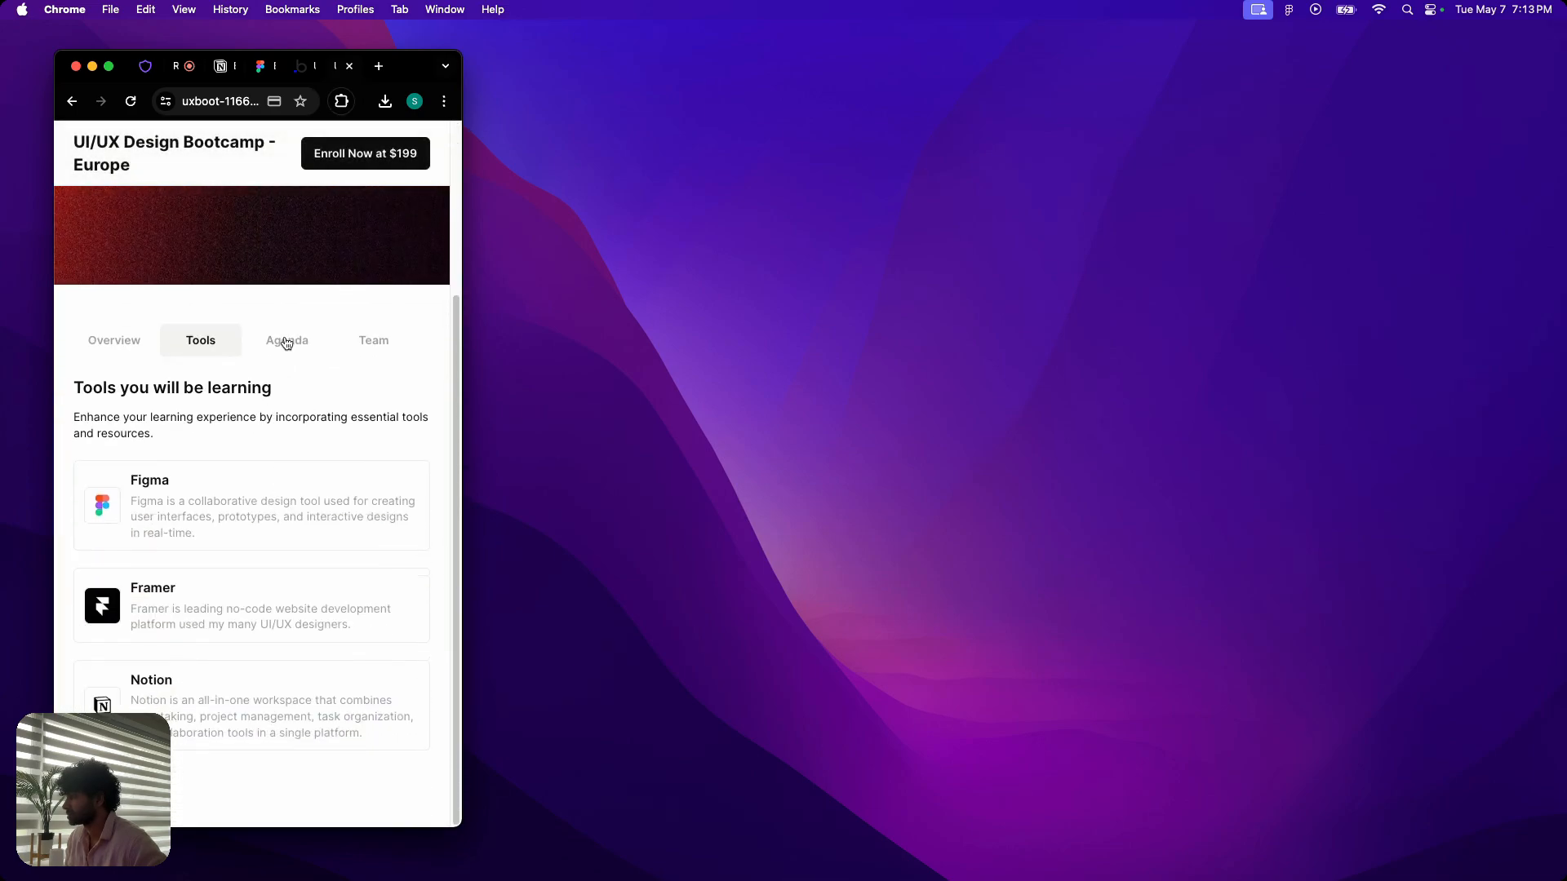
{"action": "left_click", "coordinate": [287, 343]}
{"action": "left_click", "coordinate": [252, 455]}
{"action": "scroll", "coordinate": [232, 540], "scroll_direction": "down", "scroll_amount": 4}
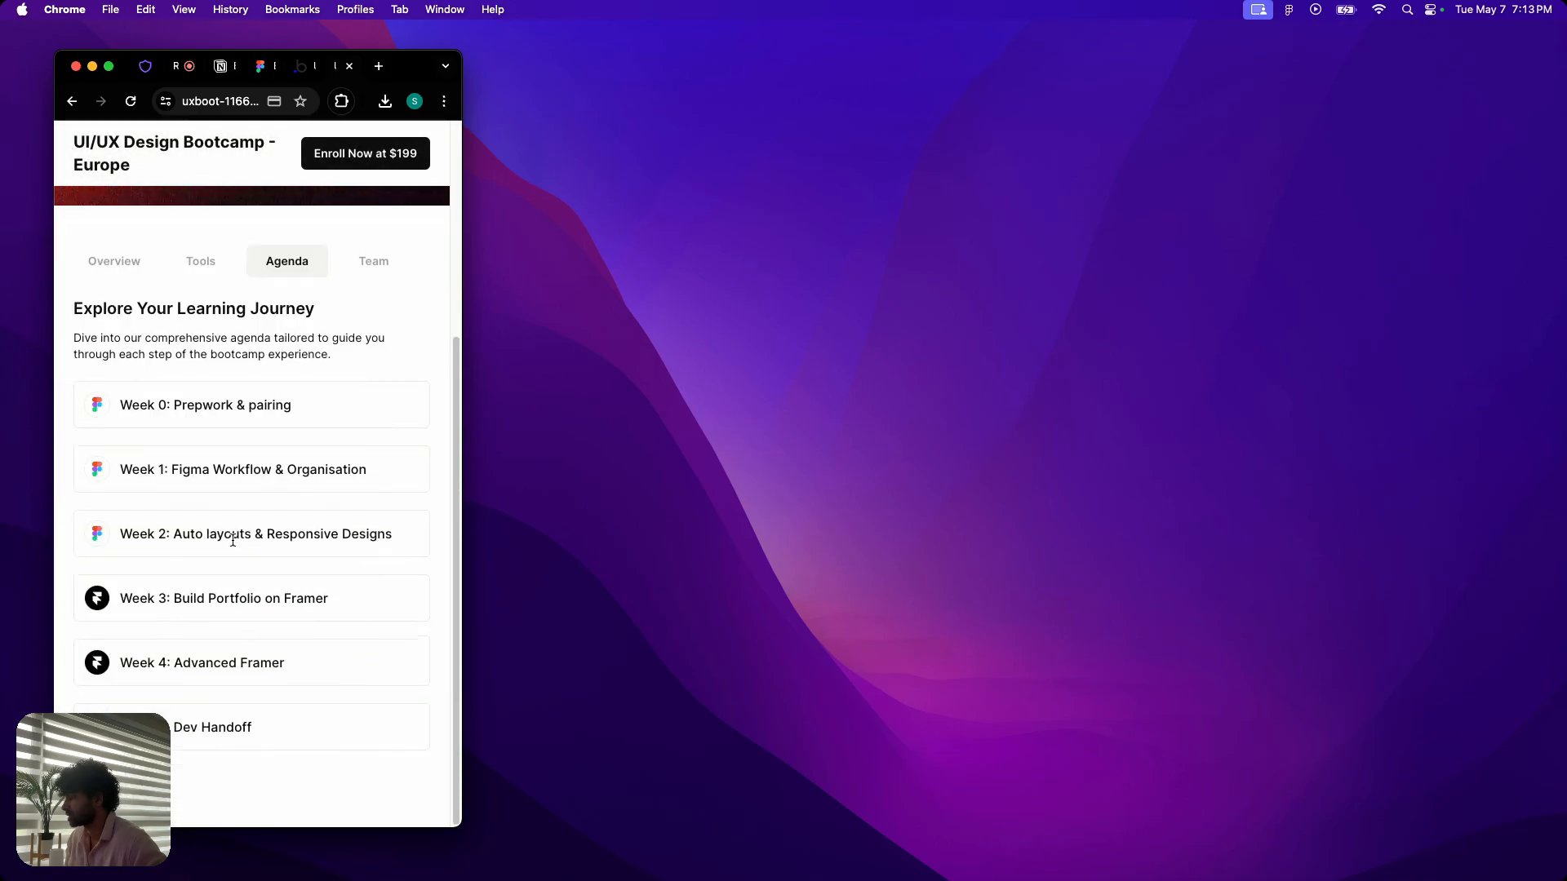
{"action": "scroll", "coordinate": [308, 412], "scroll_direction": "up", "scroll_amount": 1}
{"action": "left_click", "coordinate": [373, 295]}
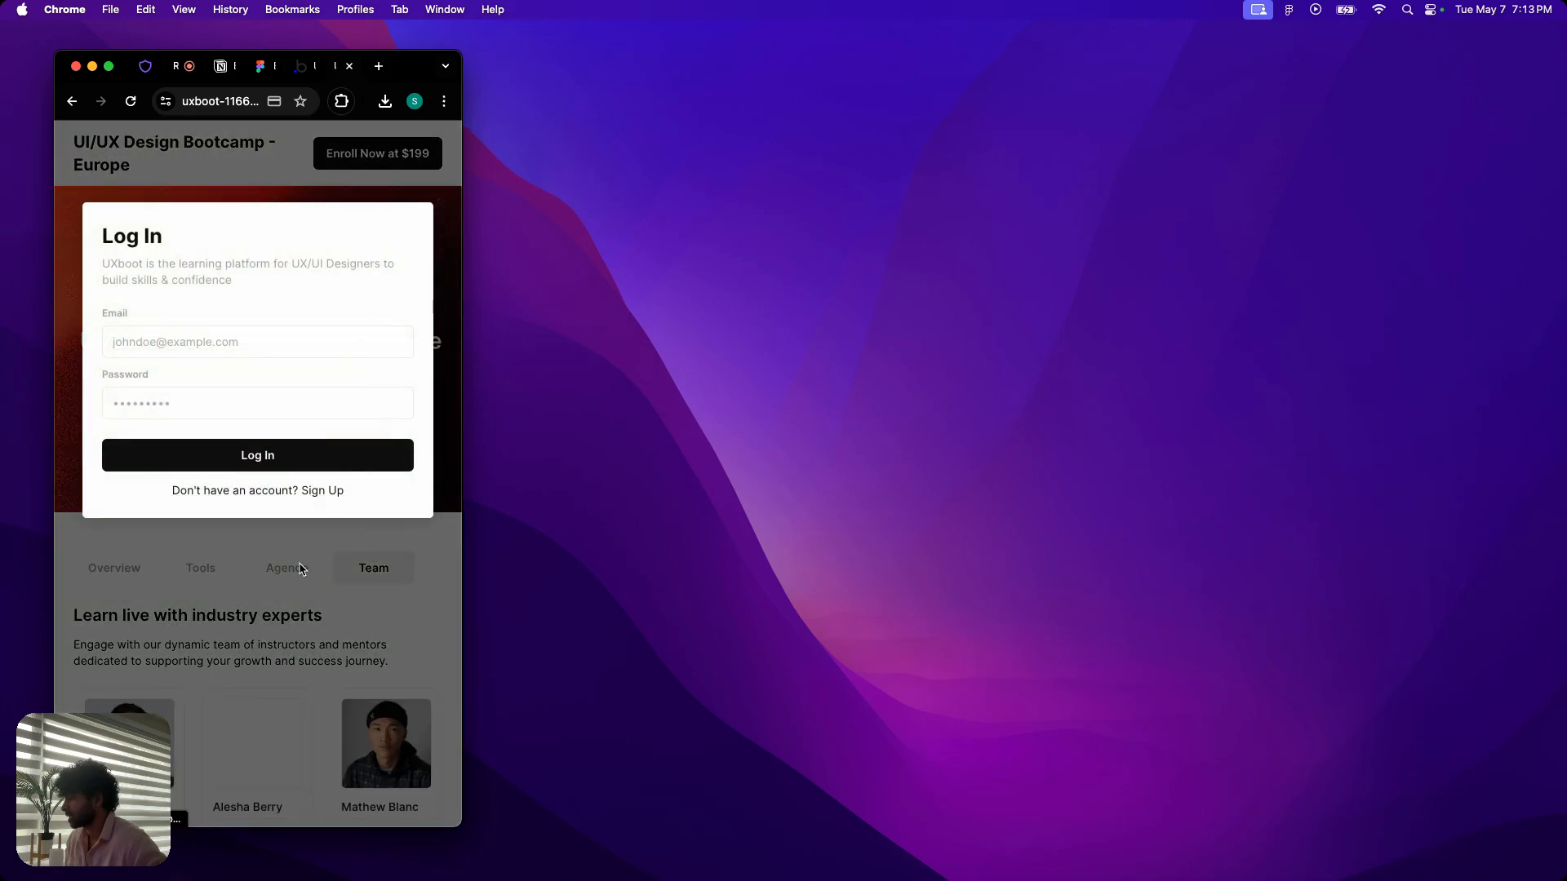
{"action": "left_click", "coordinate": [297, 571]}
{"action": "scroll", "coordinate": [296, 579], "scroll_direction": "down", "scroll_amount": 2}
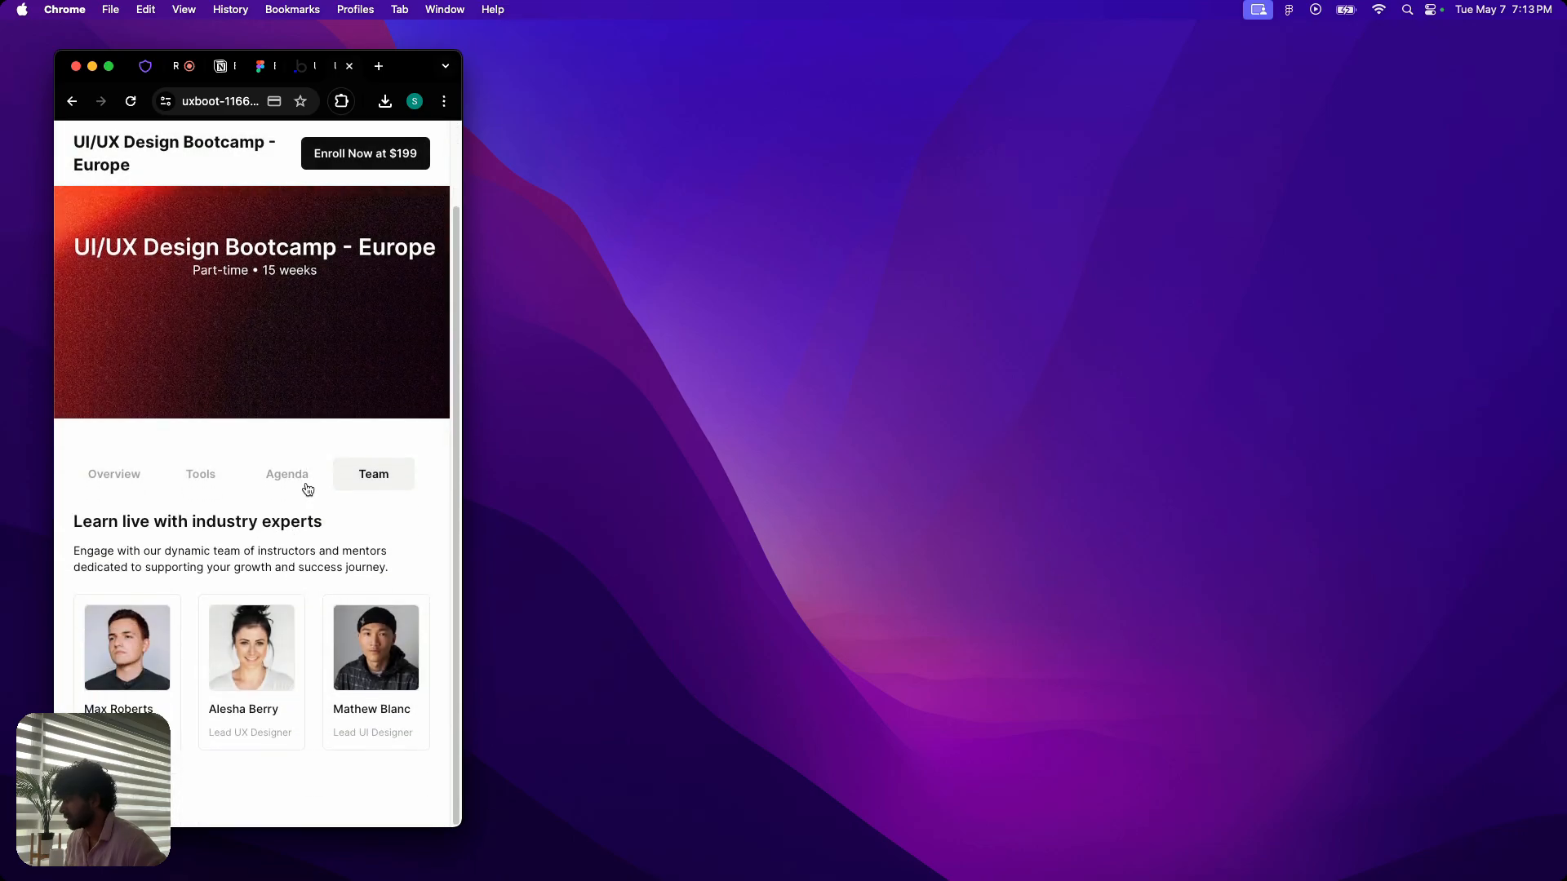
- Widen the browser window again and, back in the Bubble editor, show the hidden Group team on the canvas
{"action": "left_click_drag", "start_coordinate": [469, 448], "coordinate": [1458, 468]}
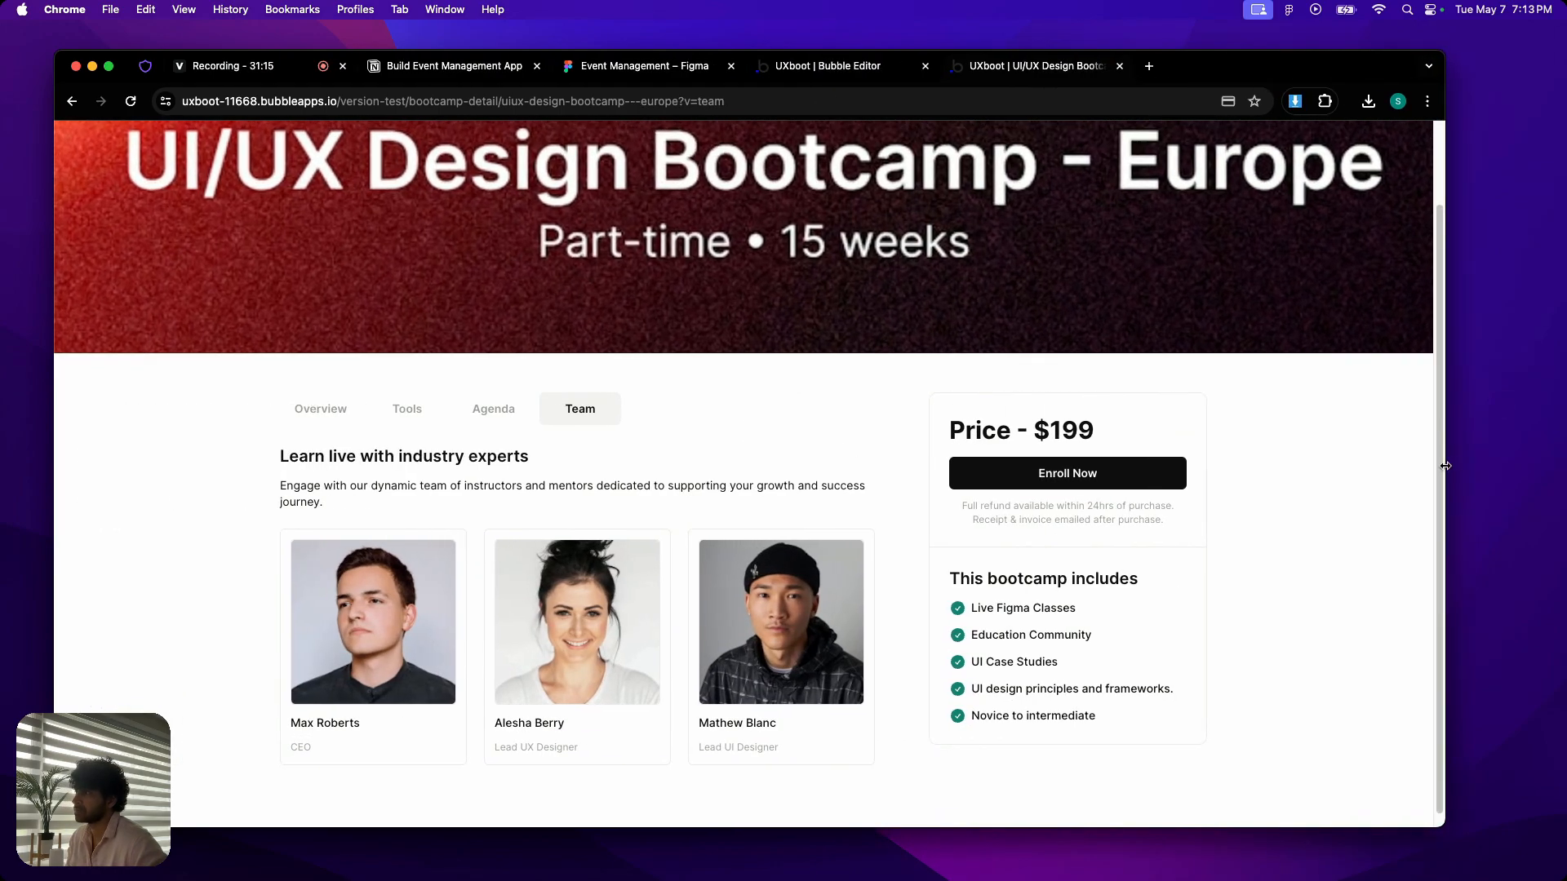
{"action": "left_click", "coordinate": [854, 69]}
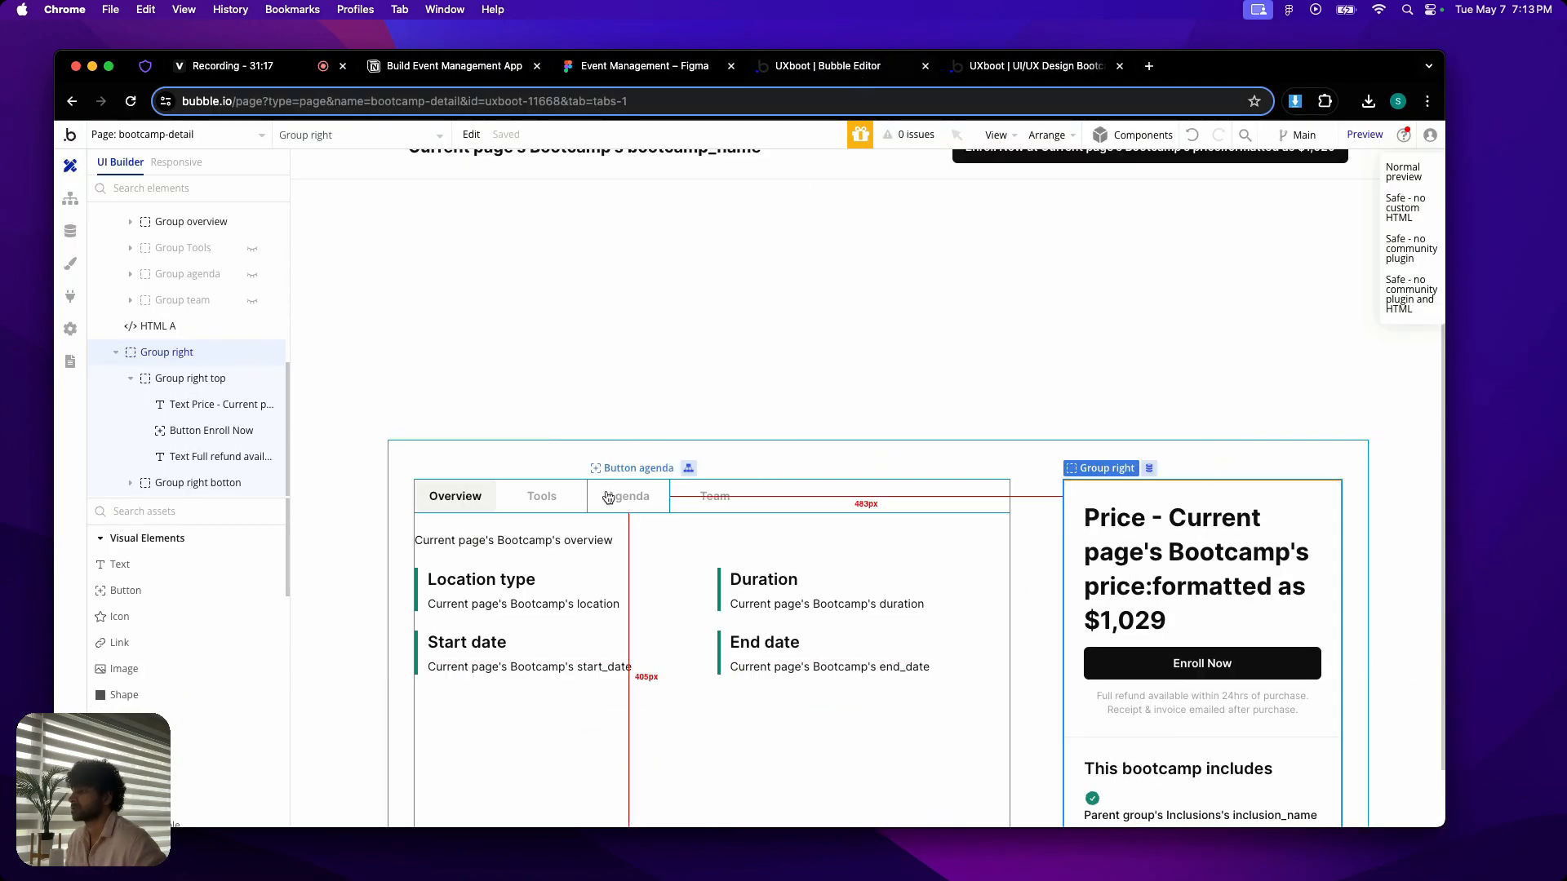
{"action": "left_click", "coordinate": [114, 355]}
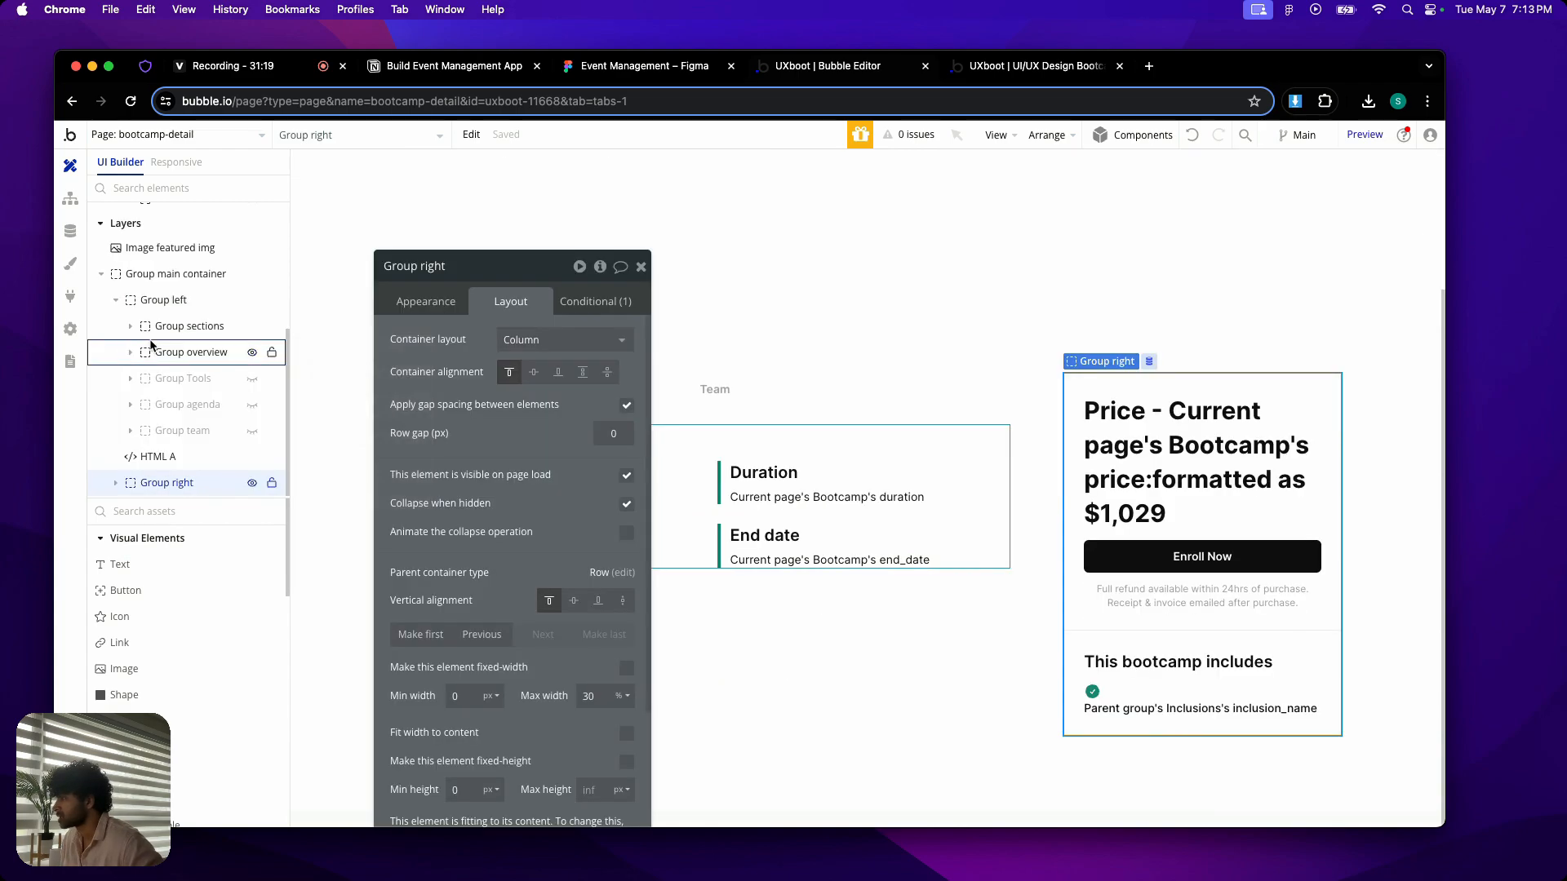
{"action": "left_click", "coordinate": [251, 432]}
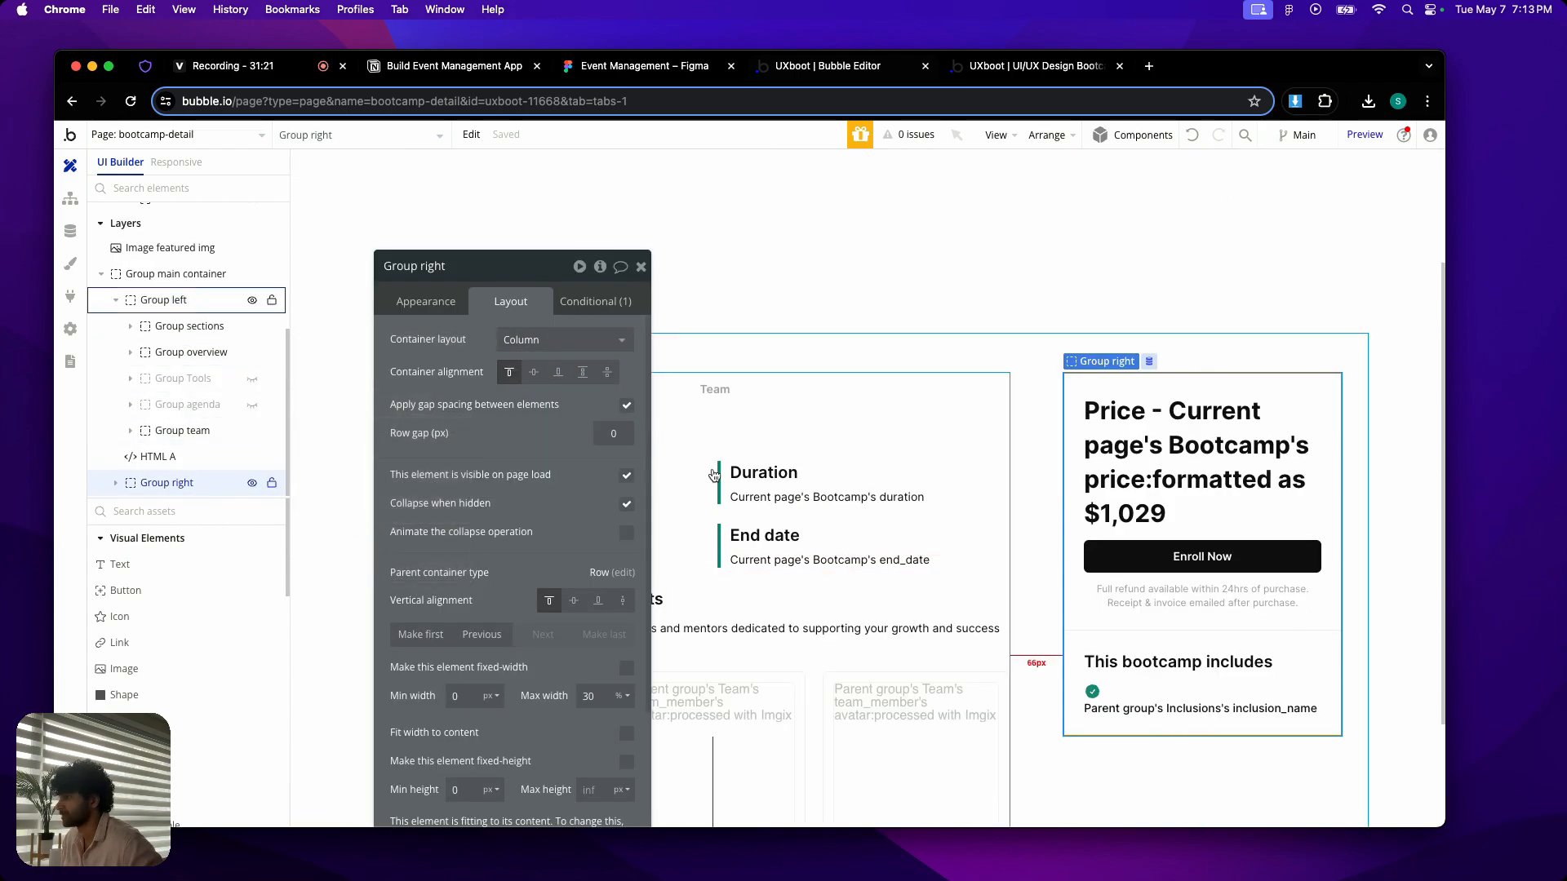
- Add a condition to the team member cards' repeating group and paste the copied "Current page width ≤ 979" expression into it
{"action": "left_click", "coordinate": [892, 717]}
{"action": "left_click", "coordinate": [595, 301]}
{"action": "left_click", "coordinate": [527, 340]}
{"action": "right_click", "coordinate": [463, 349]}
{"action": "left_click", "coordinate": [571, 324]}
- Make the team repeating group's page-width condition arrange the member cards in a single column
{"action": "left_click", "coordinate": [506, 391]}
{"action": "left_click", "coordinate": [481, 510]}
{"action": "left_click", "coordinate": [572, 387]}
{"action": "type", "text": "2"}
{"action": "left_click", "coordinate": [502, 391]}
- Reload the bootcamp detail preview and narrow the browser to phone width to check the Team section's cards
{"action": "left_click", "coordinate": [1087, 66]}
{"action": "key", "text": "super+r"}
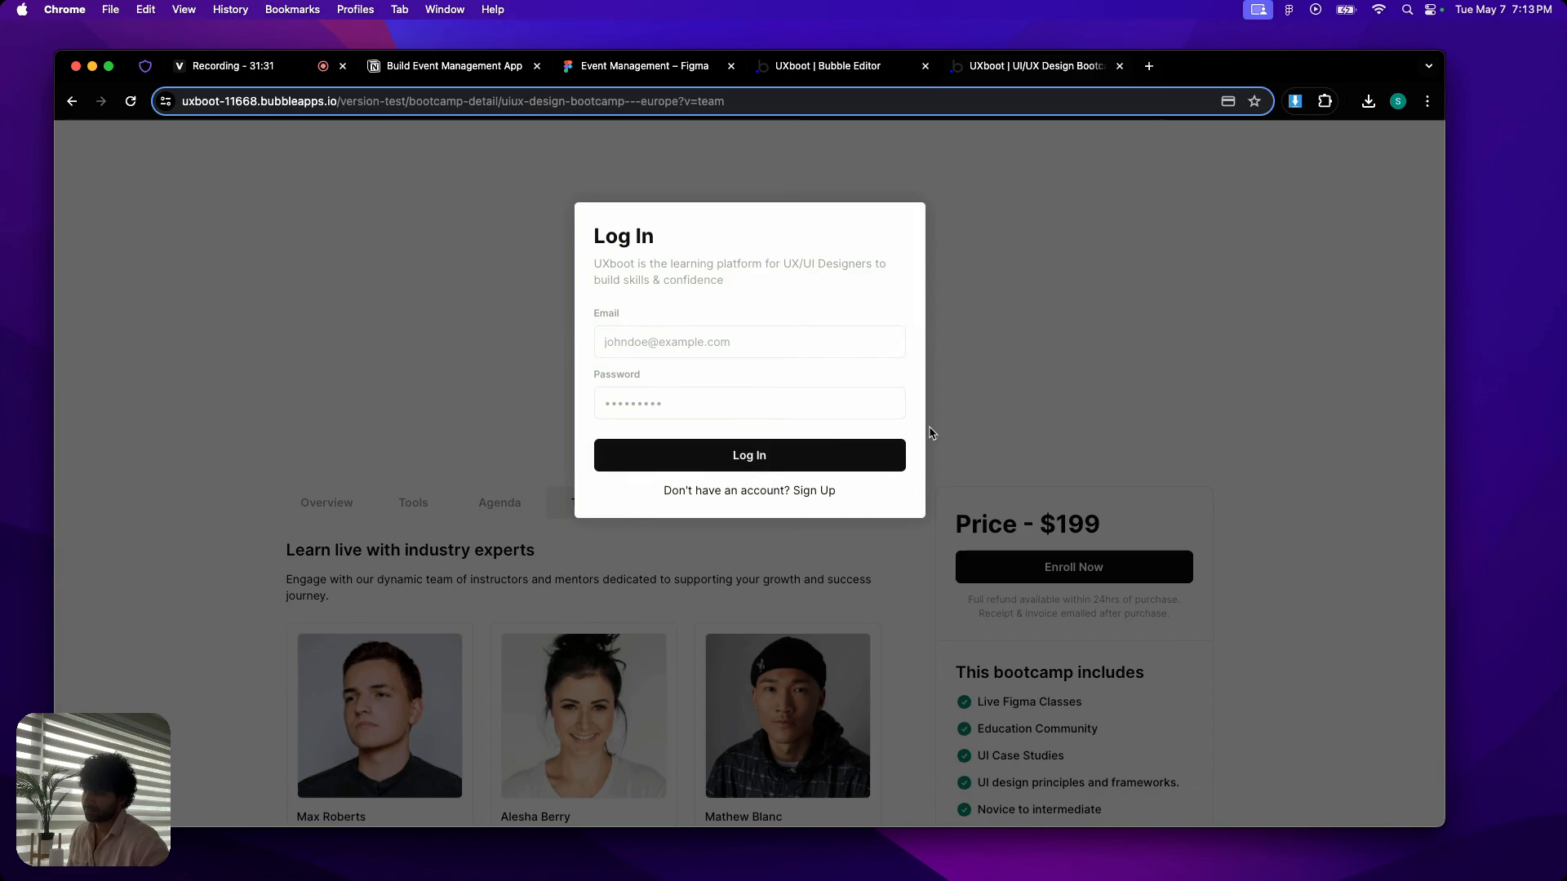
{"action": "left_click", "coordinate": [931, 432]}
{"action": "left_click_drag", "start_coordinate": [1447, 528], "coordinate": [460, 461]}
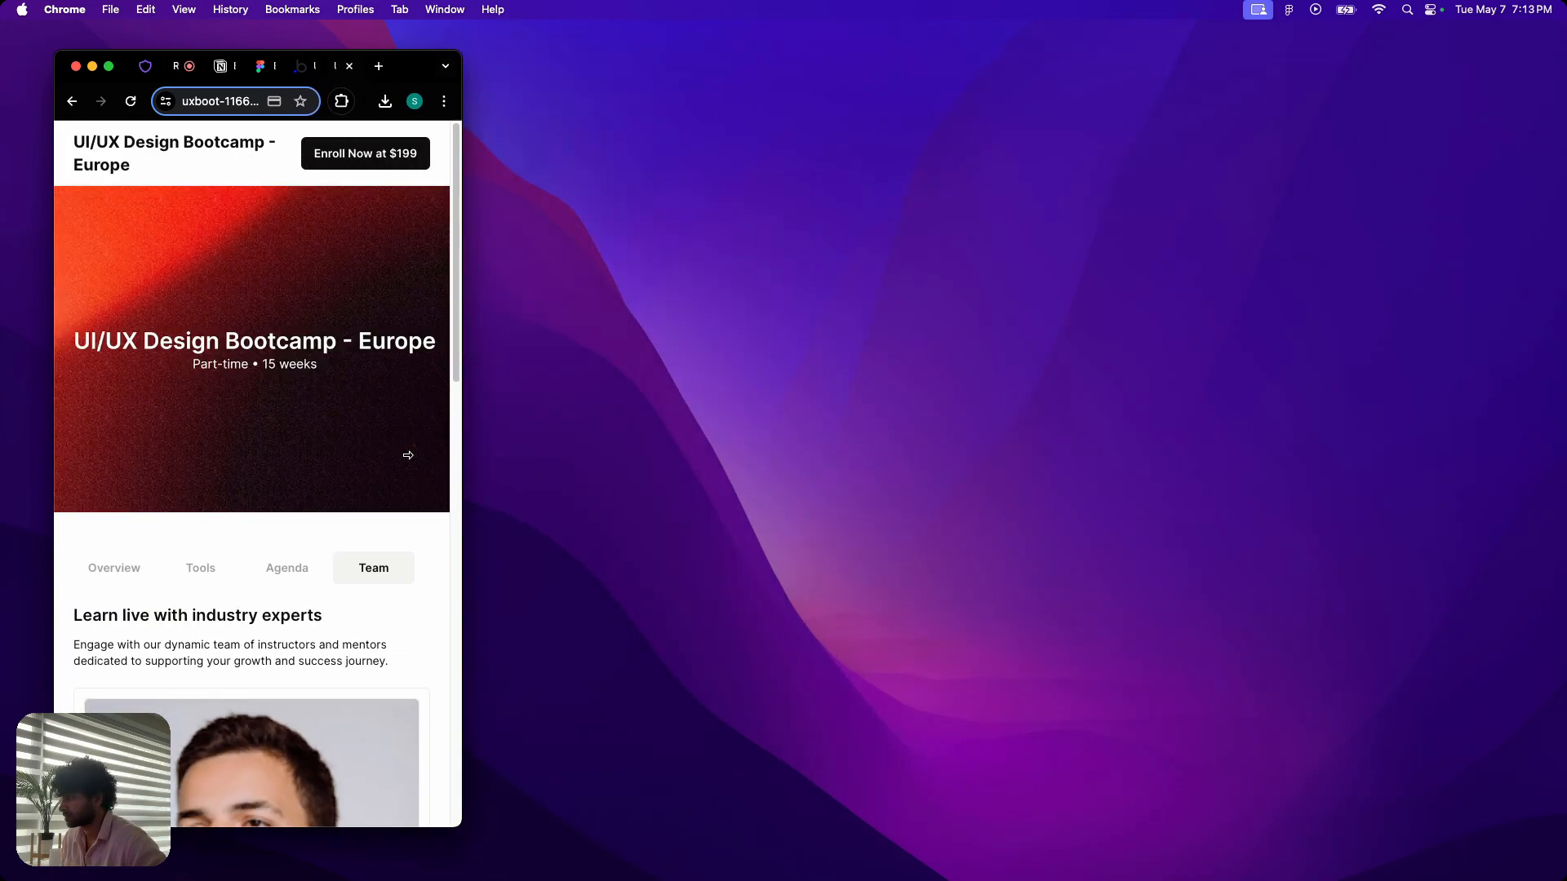
{"action": "scroll", "coordinate": [366, 467], "scroll_direction": "down", "scroll_amount": 15}
{"action": "scroll", "coordinate": [359, 463], "scroll_direction": "up", "scroll_amount": 15}
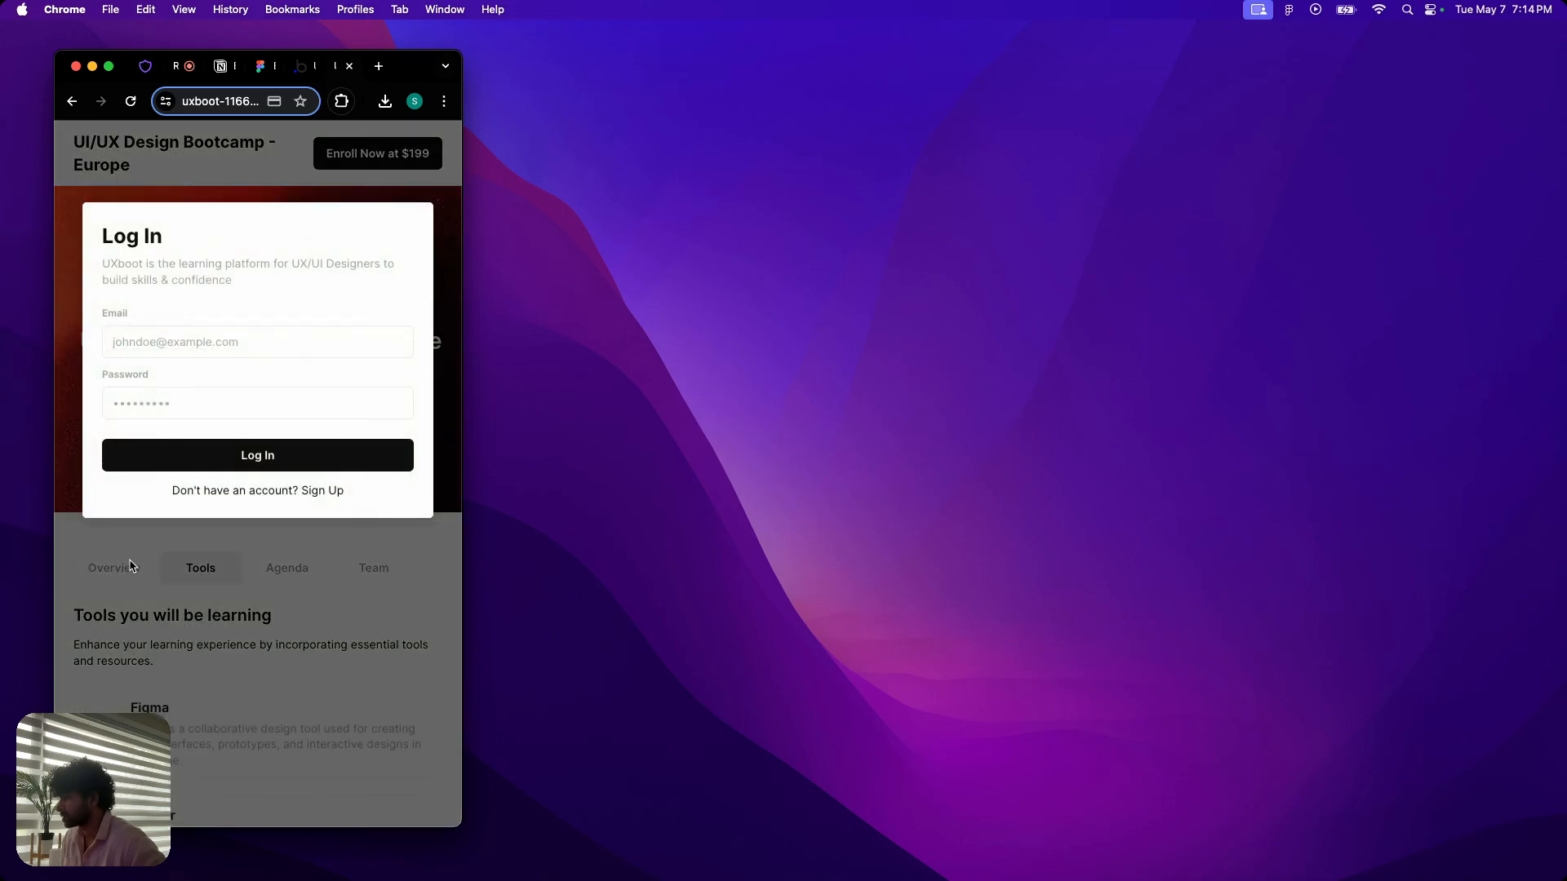
- Dismiss the login popup and check the remaining bootcamp sections at phone width
{"action": "left_click", "coordinate": [130, 567]}
{"action": "left_click", "coordinate": [123, 570]}
{"action": "left_click", "coordinate": [166, 562]}
{"action": "scroll", "coordinate": [181, 549], "scroll_direction": "down", "scroll_amount": 4}
{"action": "scroll", "coordinate": [181, 548], "scroll_direction": "up", "scroll_amount": 4}
- Open the bootcamp's enrollment checkout to view it at phone and wide widths, and switch to the Notion project notes
{"action": "left_click", "coordinate": [364, 156]}
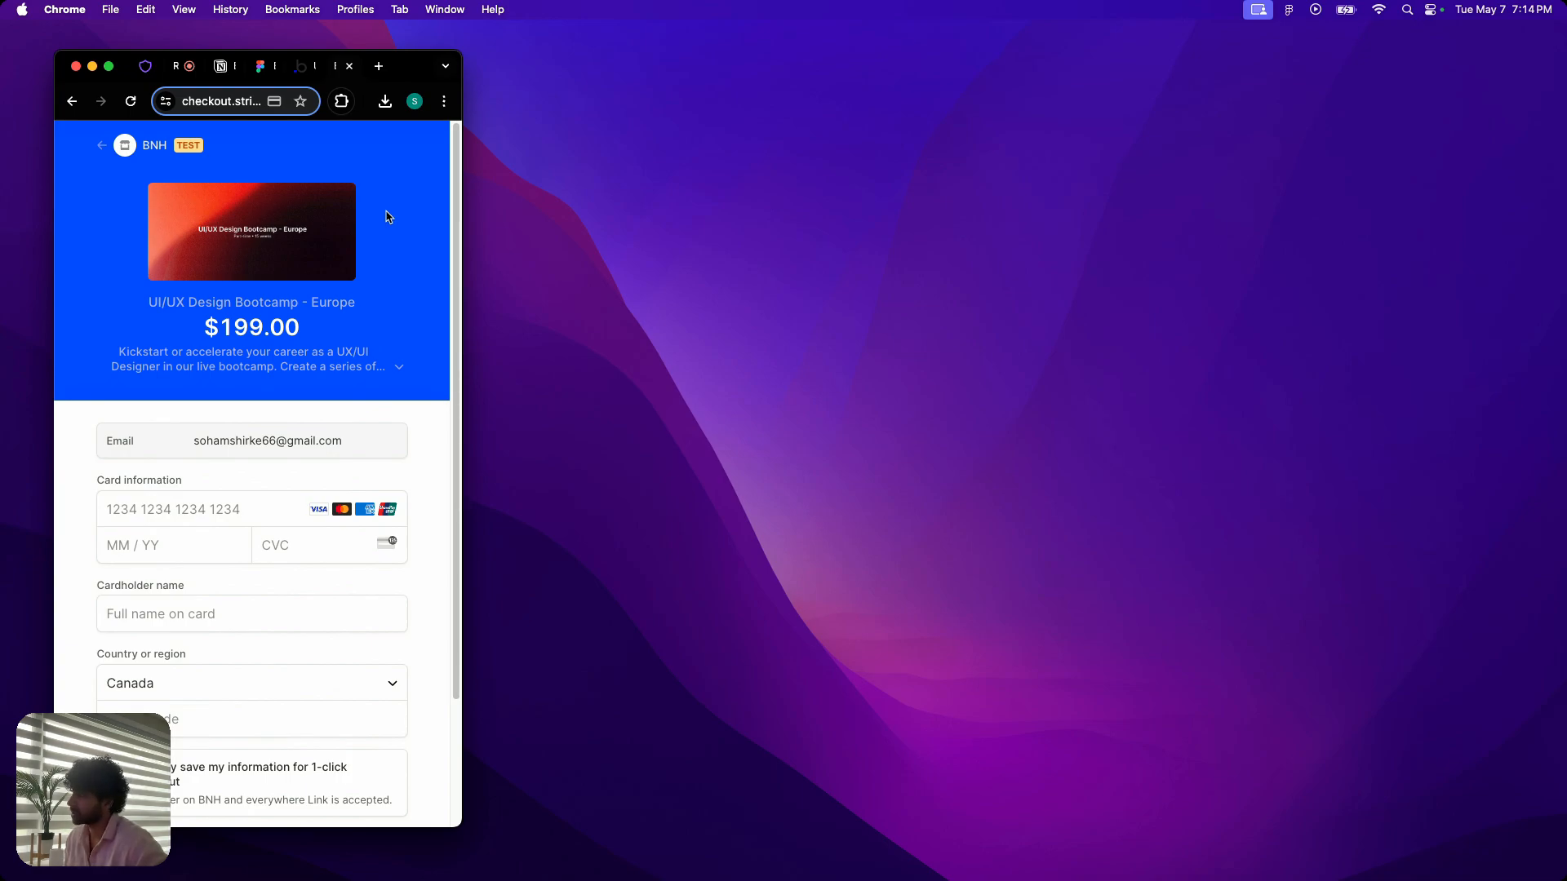
{"action": "left_click_drag", "start_coordinate": [462, 425], "coordinate": [1494, 475]}
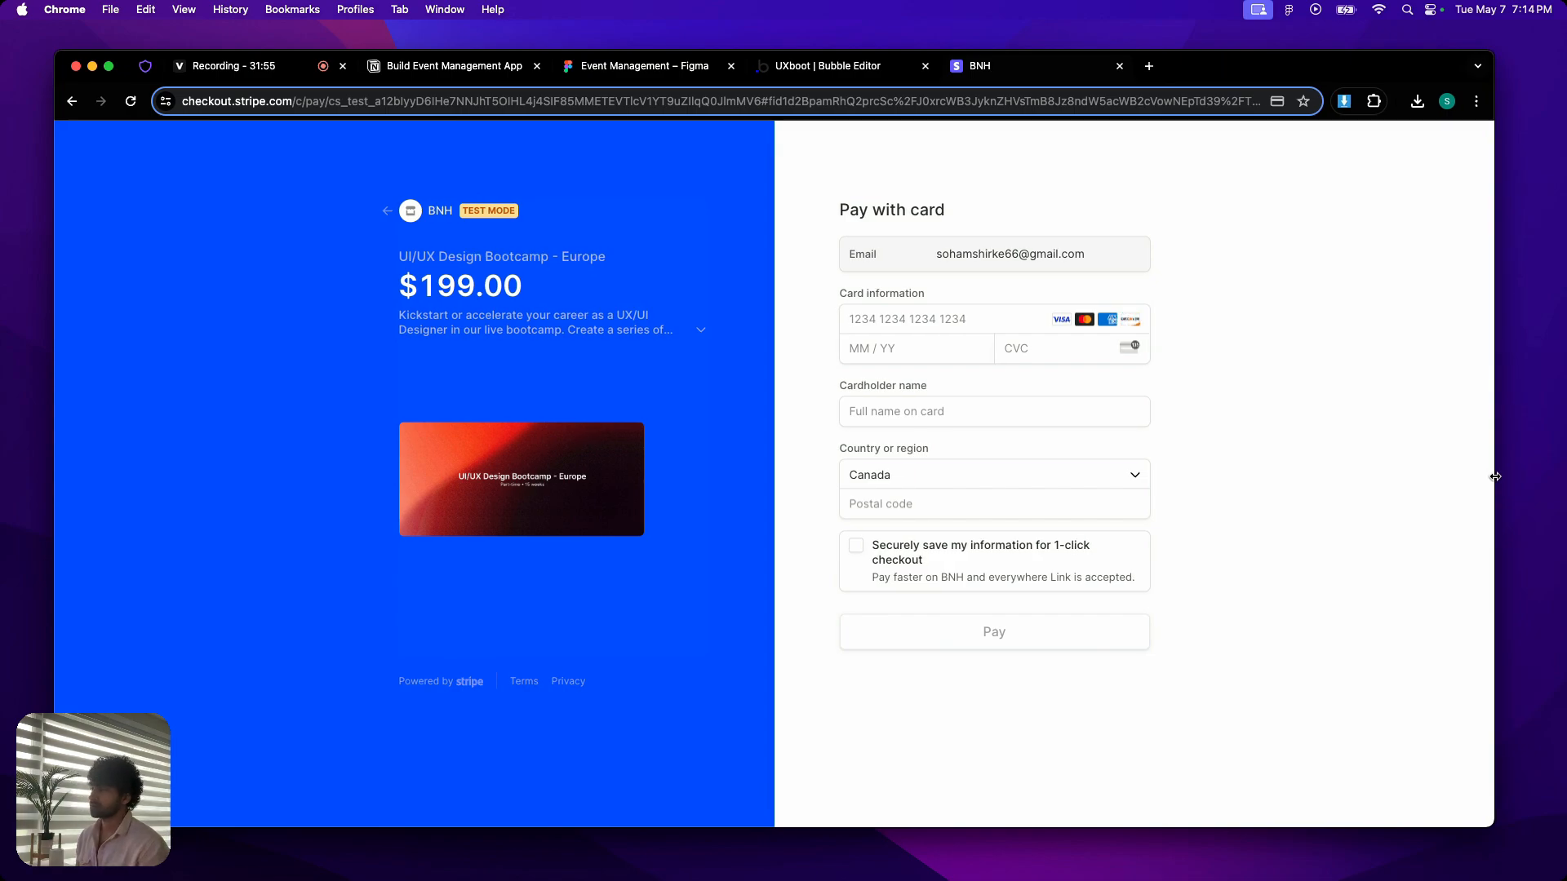
{"action": "left_click", "coordinate": [463, 65]}
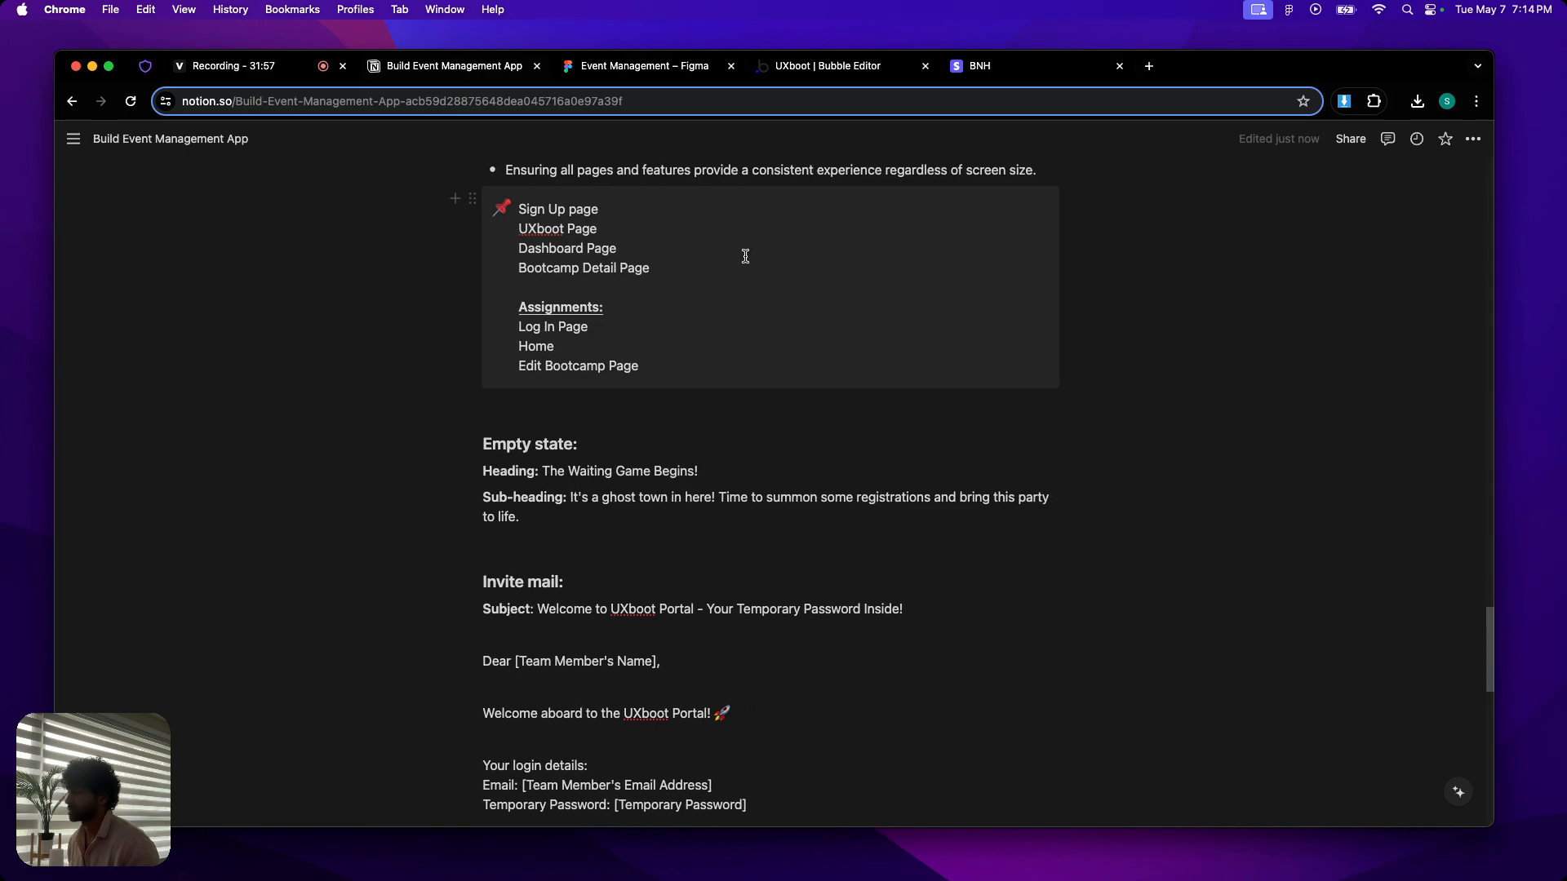
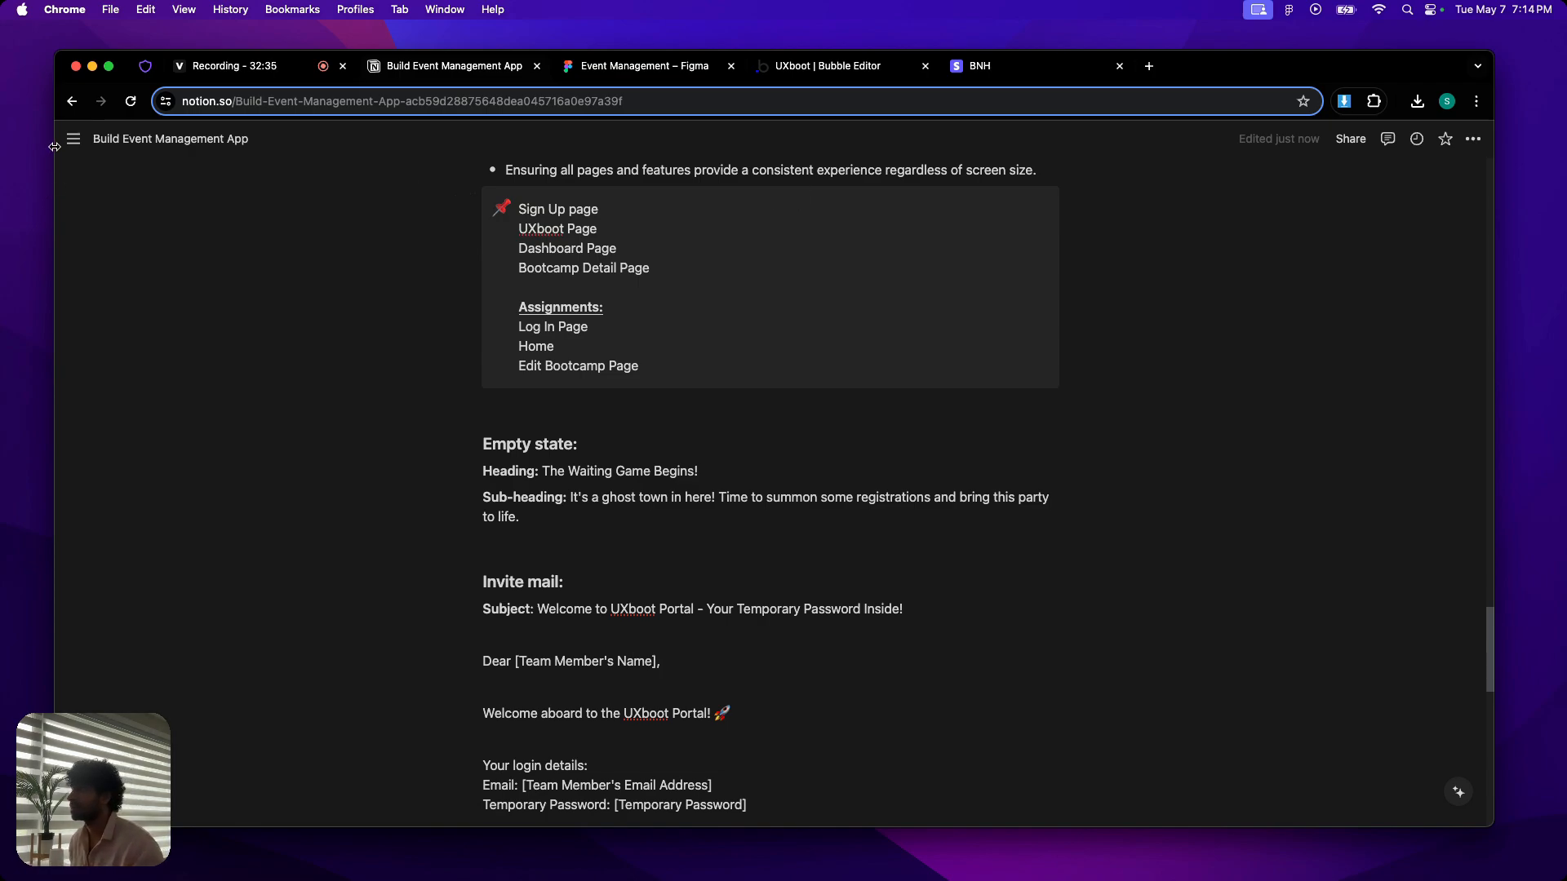
- Make the browser full screen, search Google for "buildnocodehustle" in a new tab, and open the buildnocodehustle.com home page
{"action": "key", "text": "ctrl+super+f"}
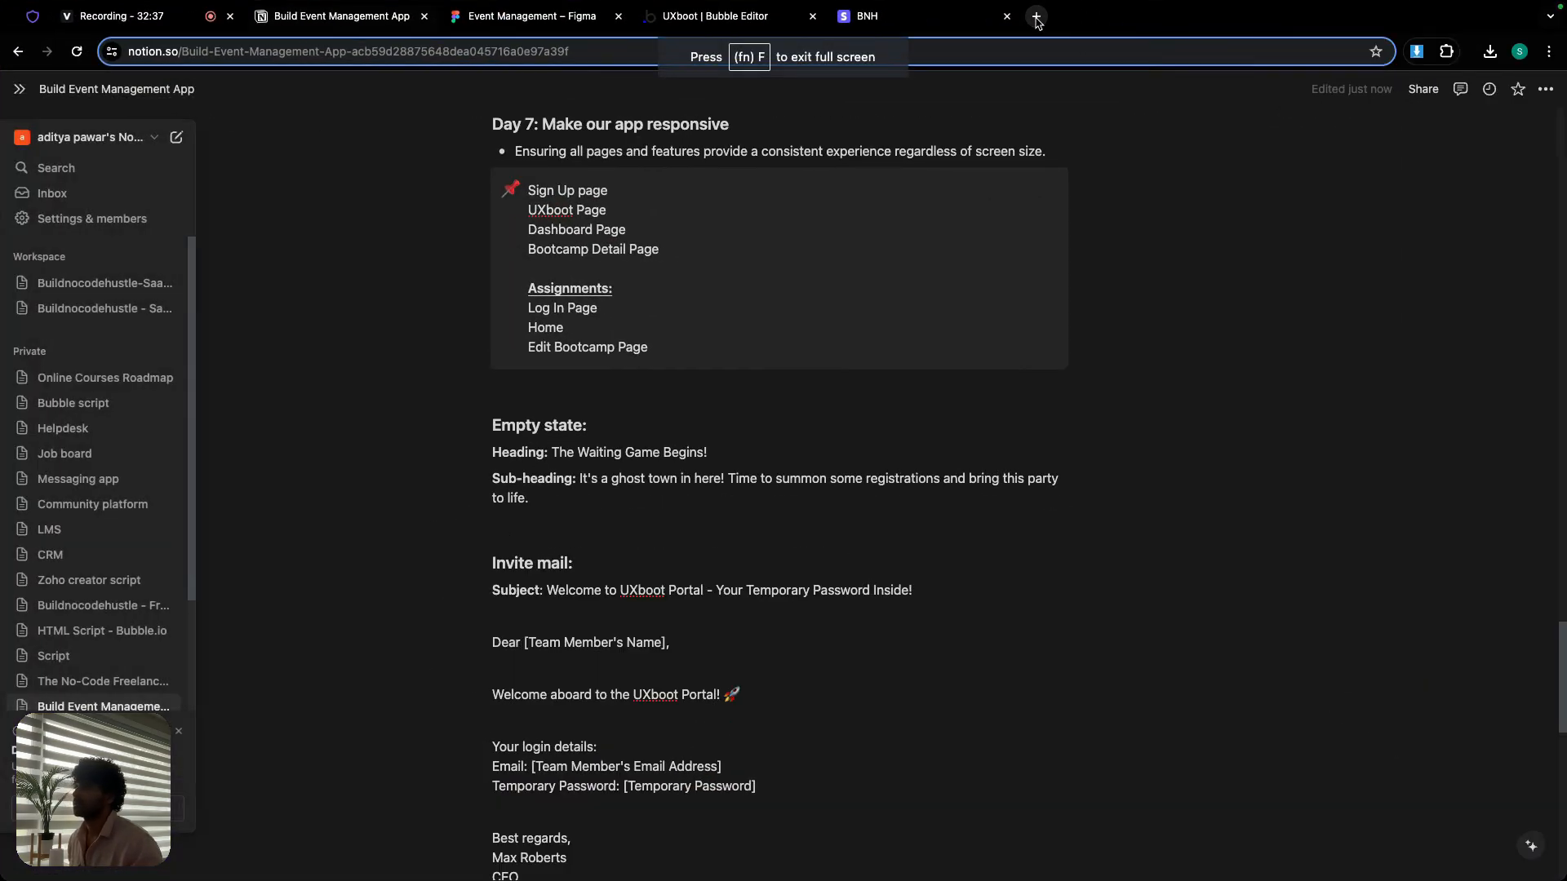
{"action": "left_click", "coordinate": [1036, 16]}
{"action": "type", "text": "build"}
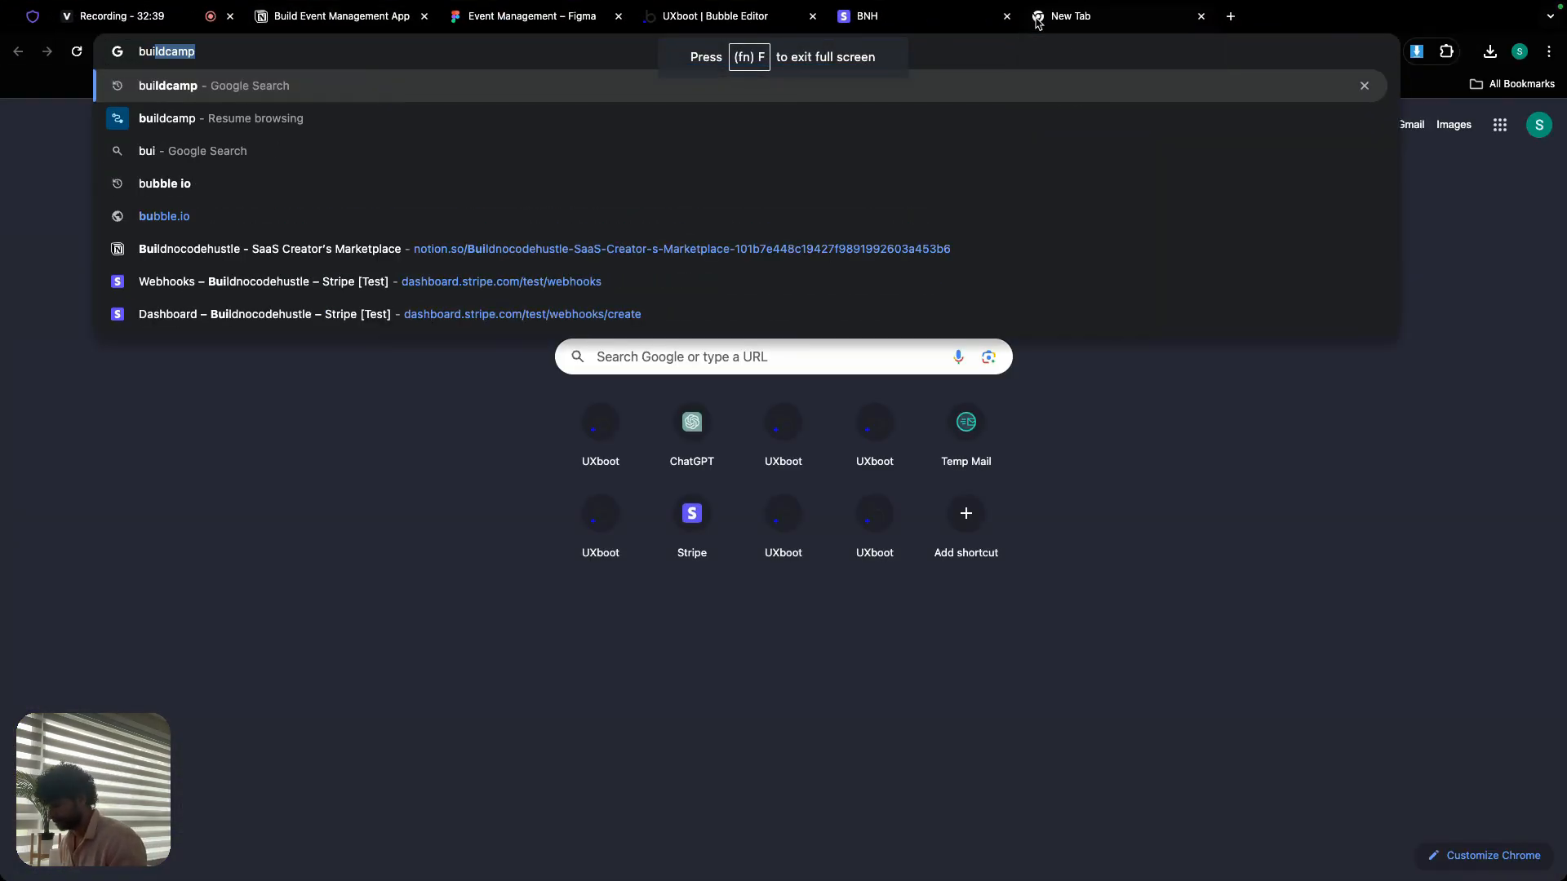
{"action": "type", "text": "no"}
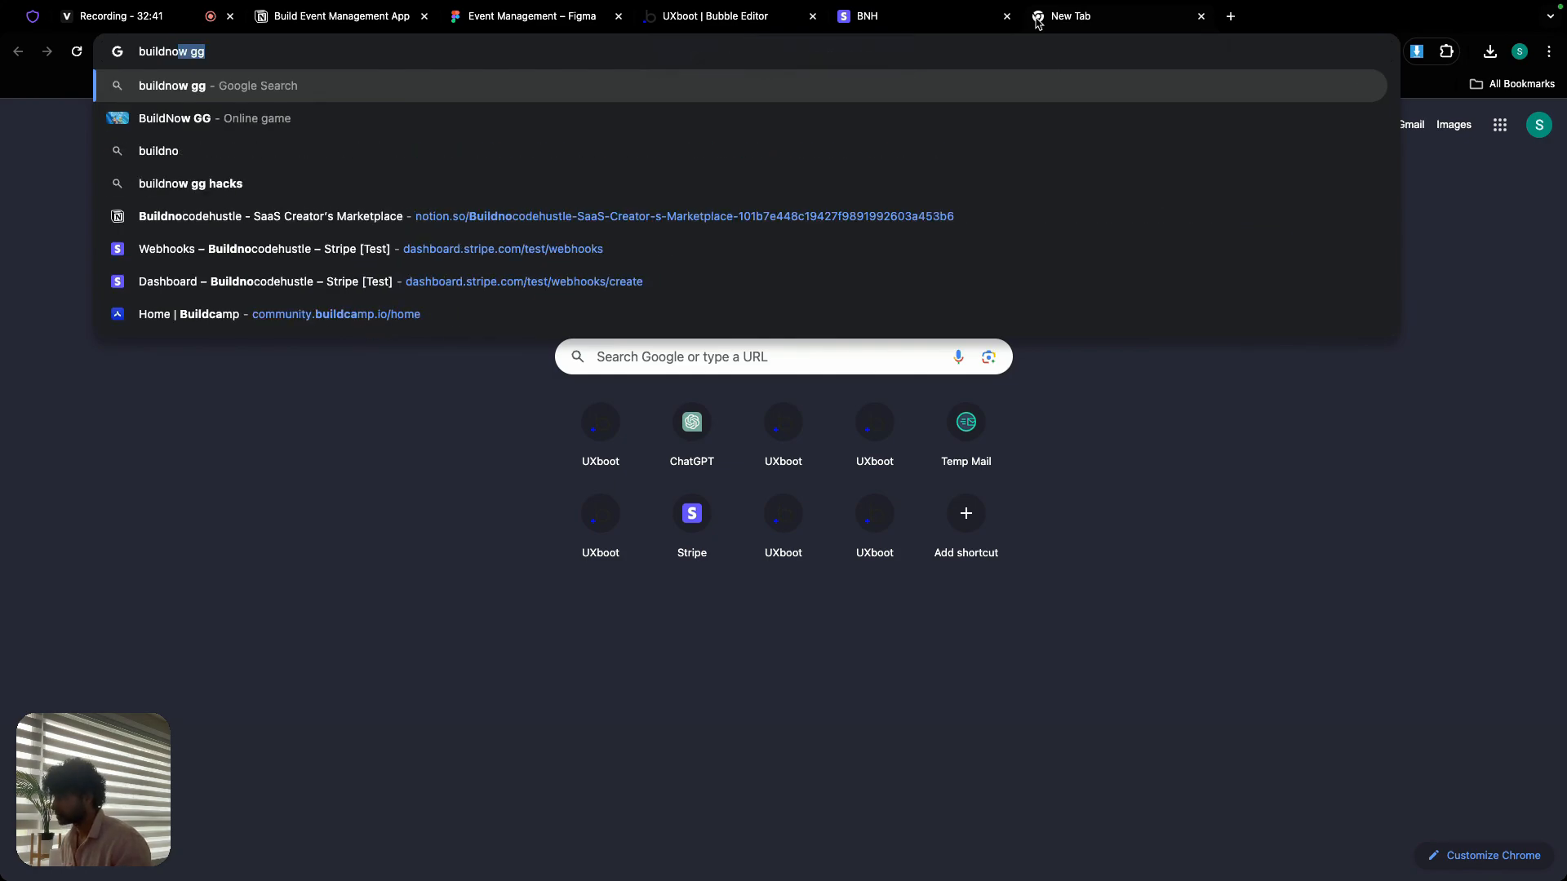
{"action": "type", "text": "codehustle"}
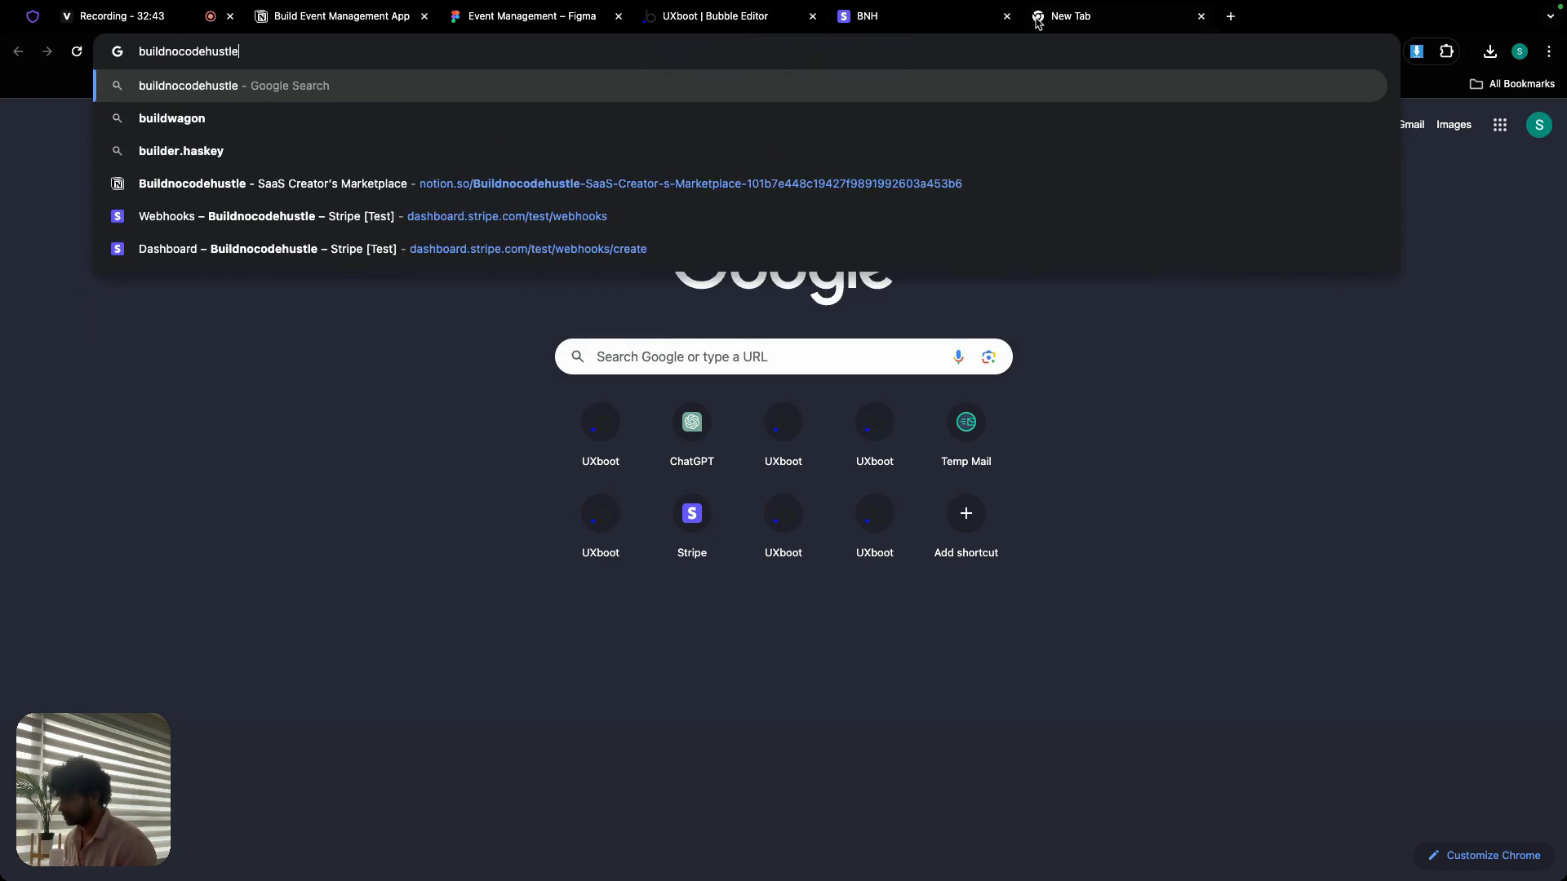
{"action": "key", "text": "Return"}
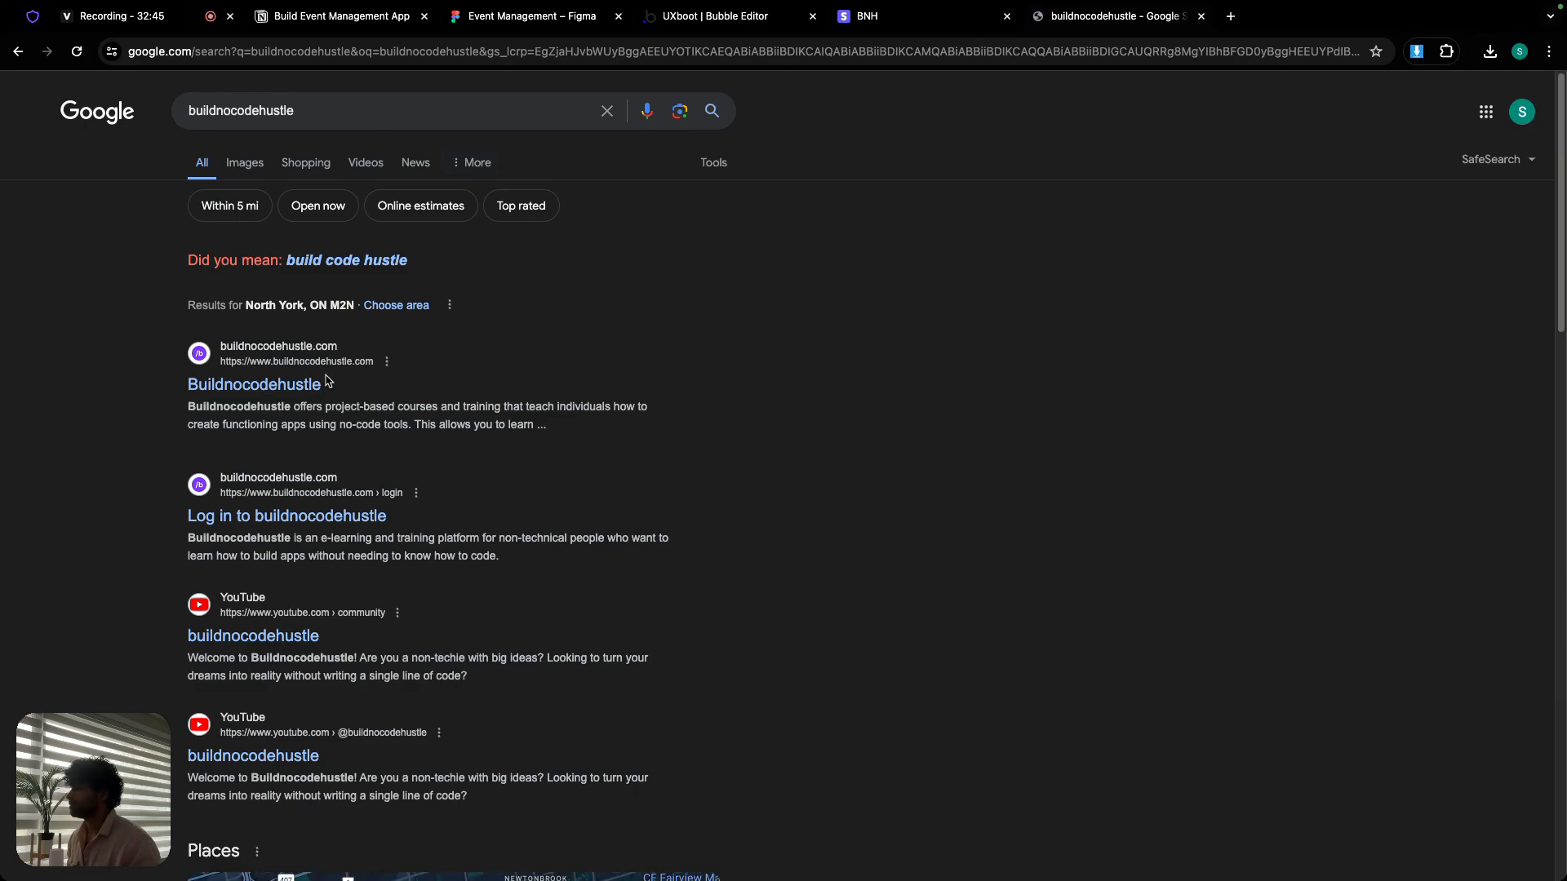
{"action": "left_click", "coordinate": [302, 392]}
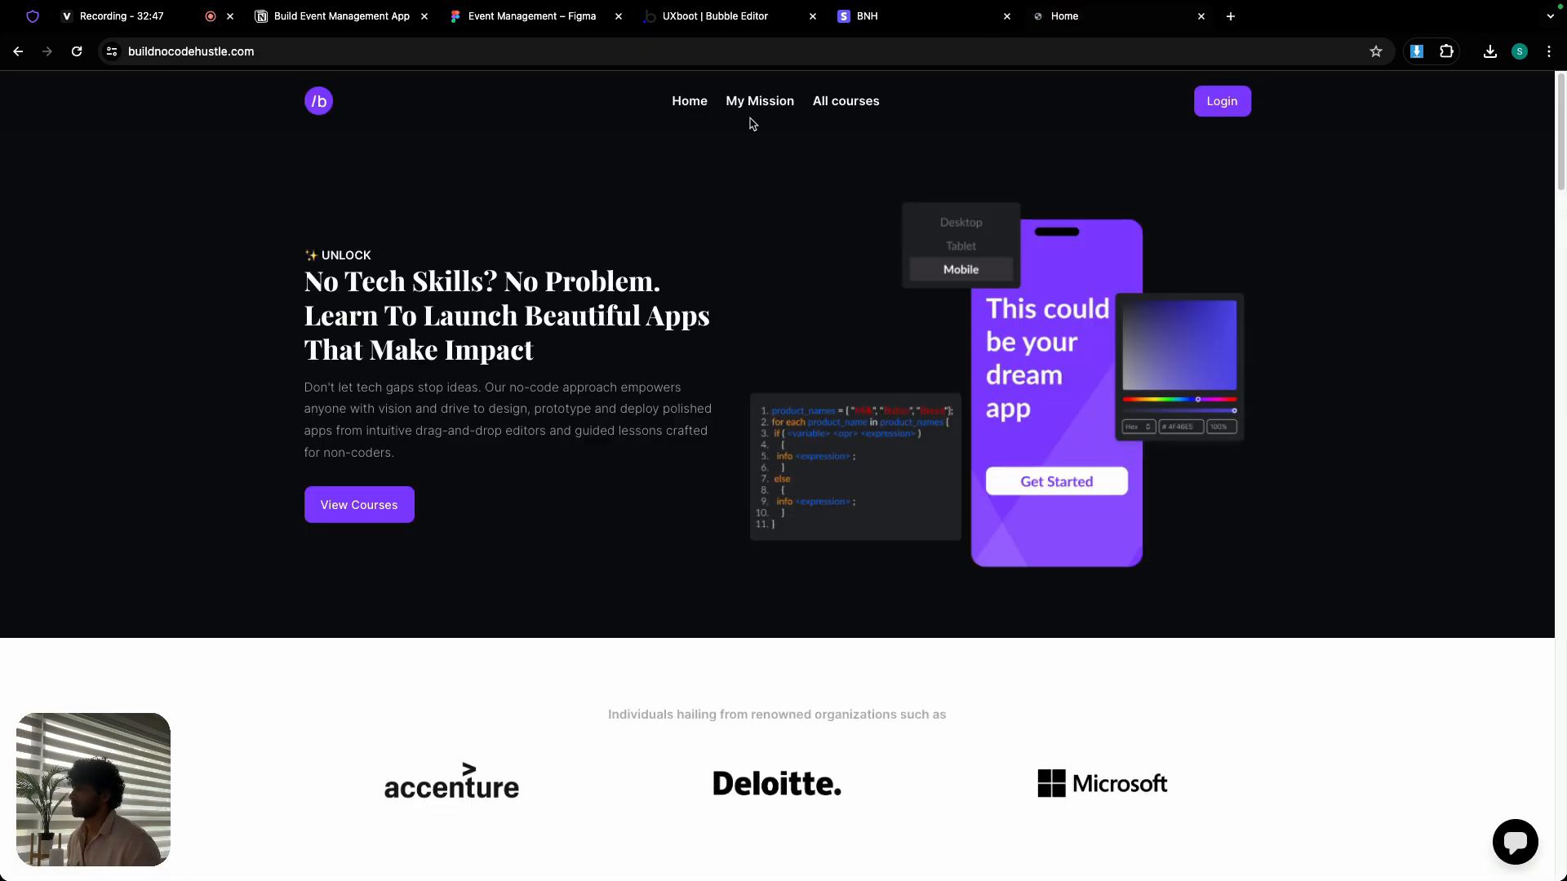
- Go to the site's All courses page and open the Request App form from the Co-Create Your Next Course section
{"action": "left_click", "coordinate": [841, 101]}
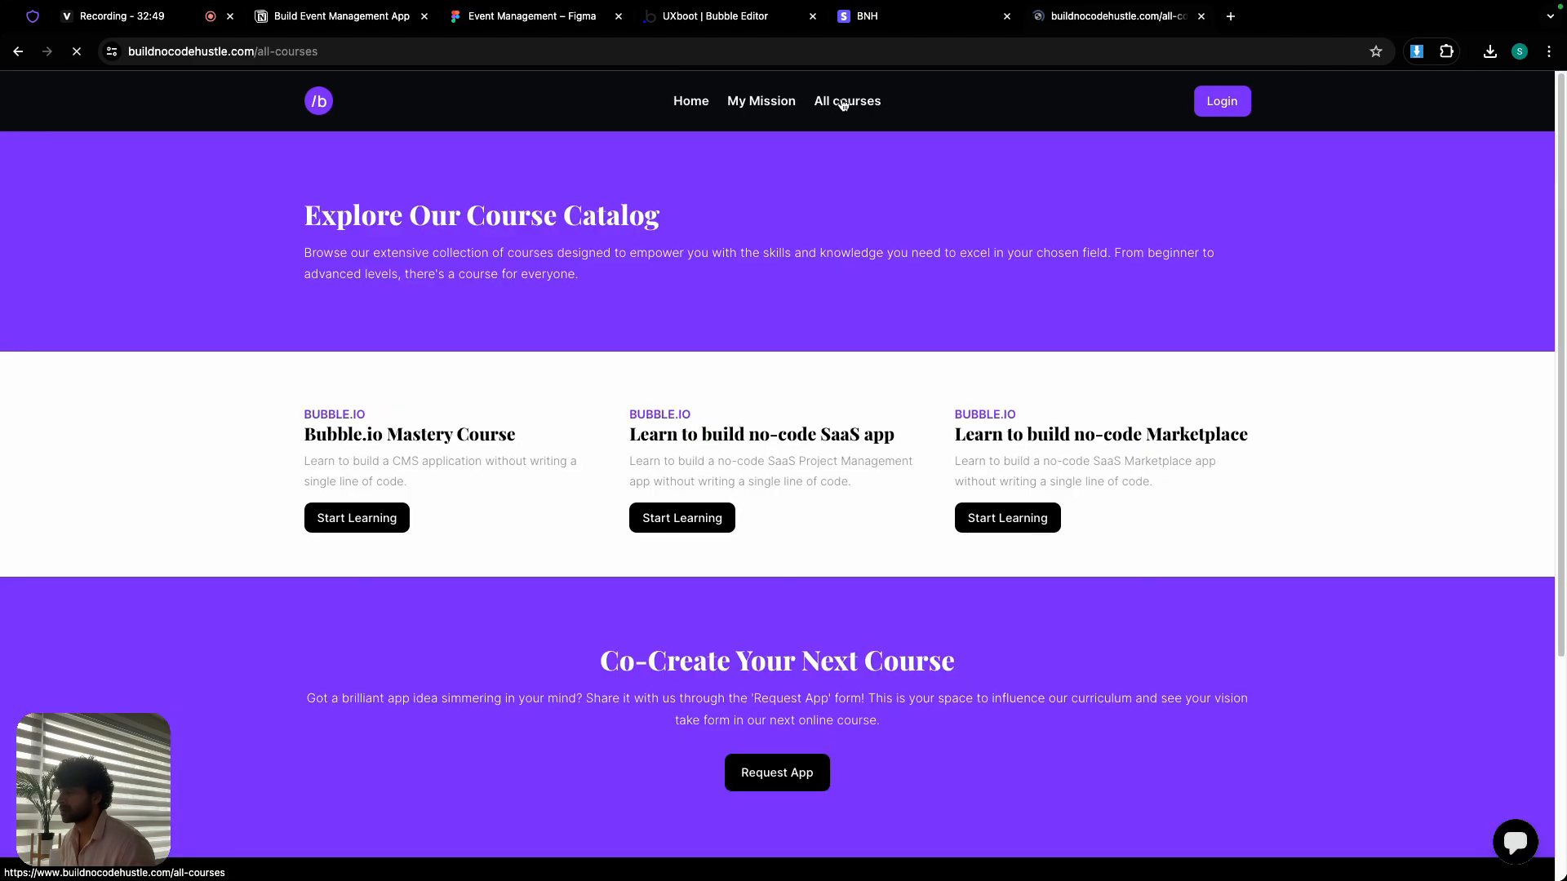
{"action": "scroll", "coordinate": [755, 266], "scroll_direction": "down", "scroll_amount": 6}
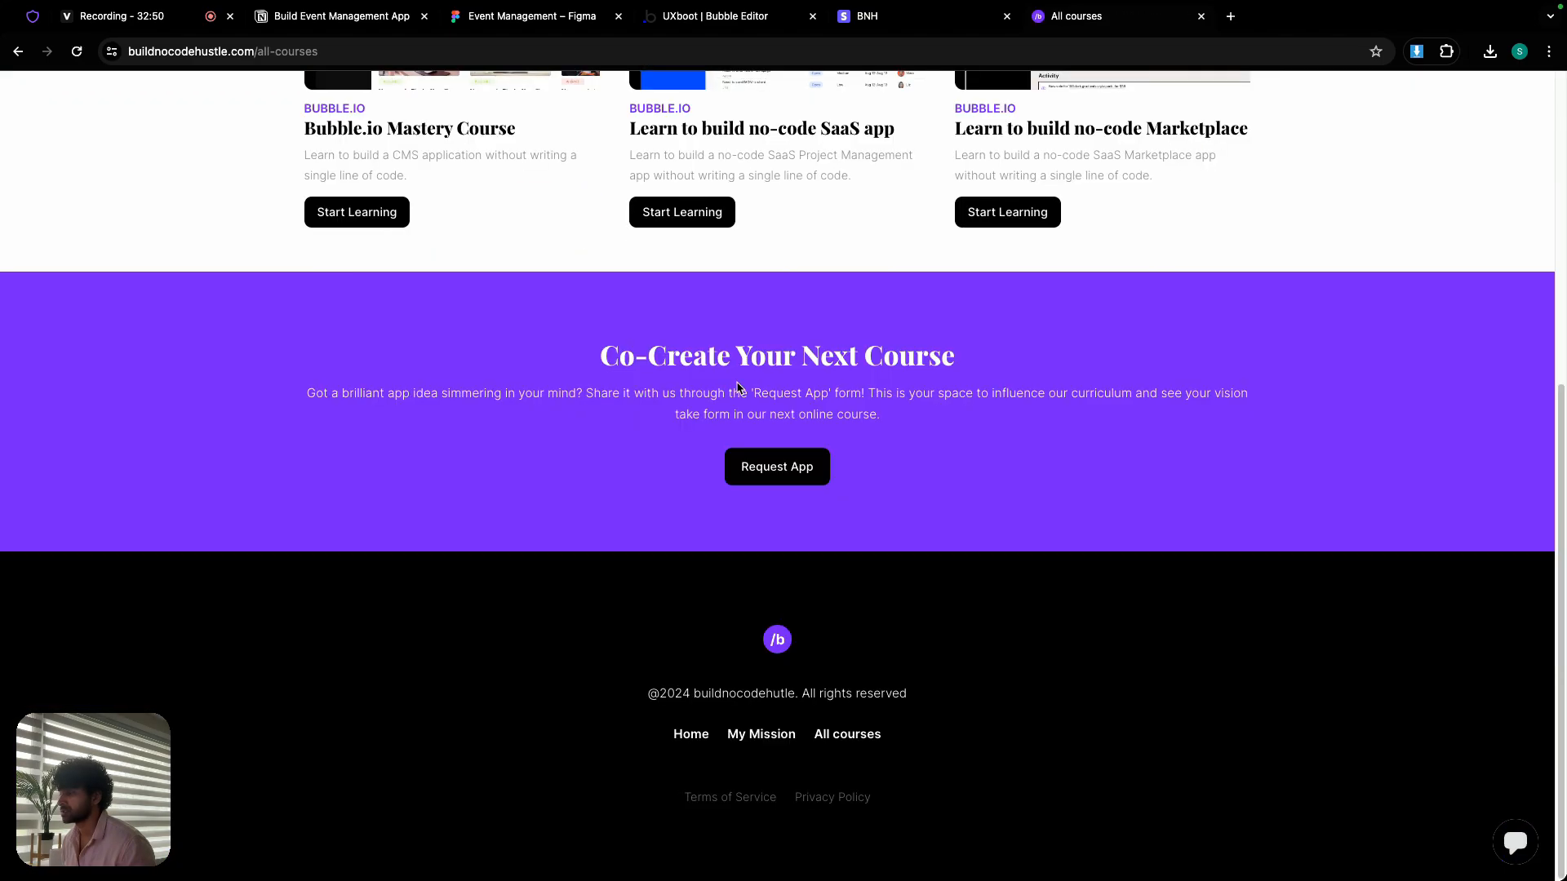
{"action": "left_click", "coordinate": [777, 467]}
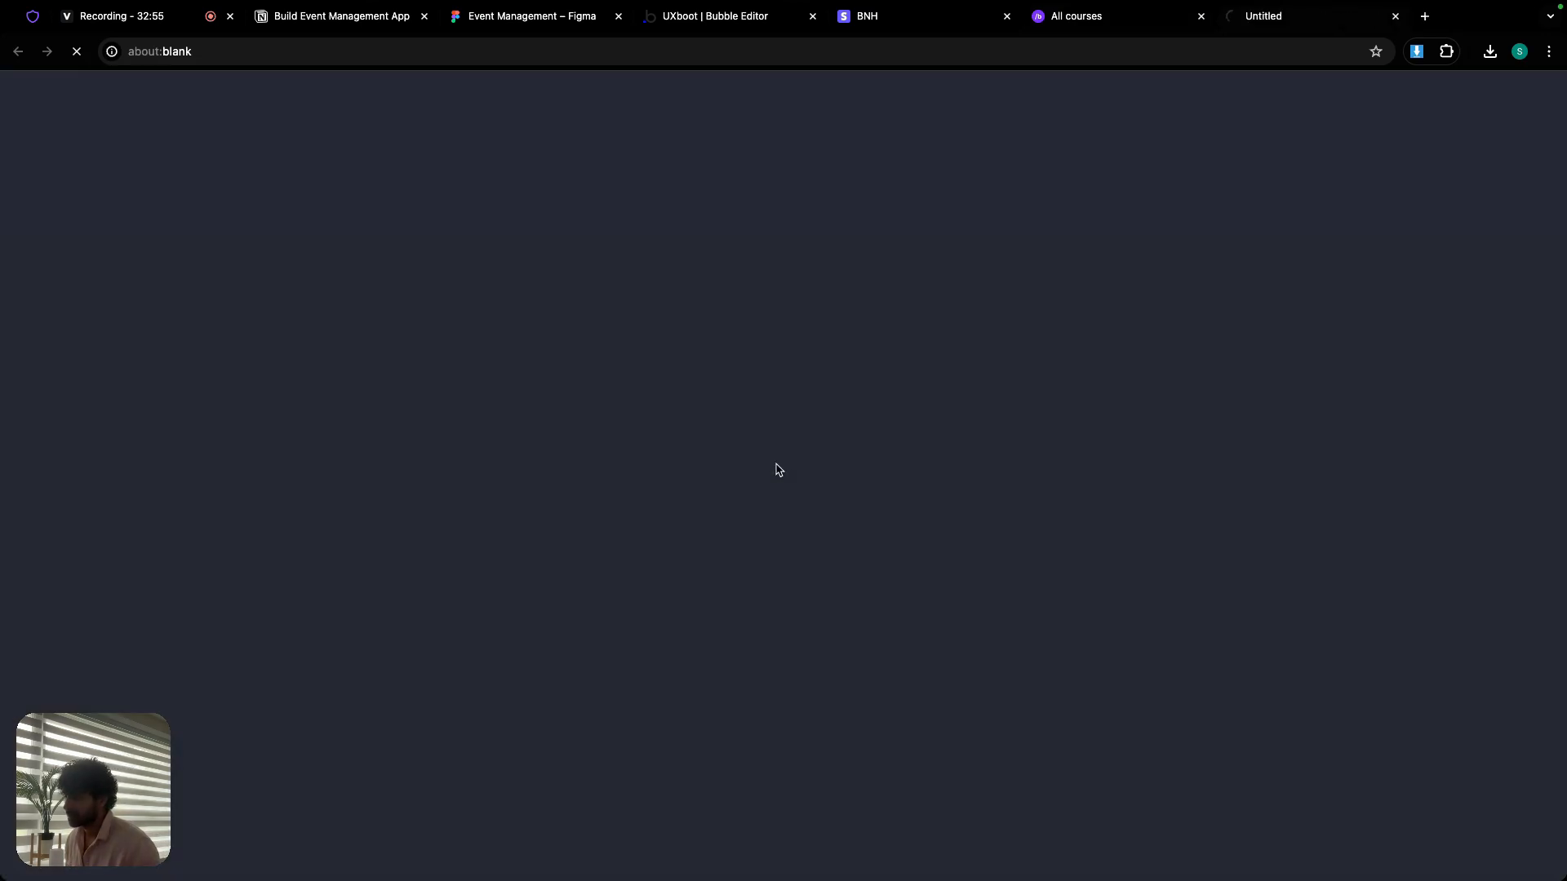